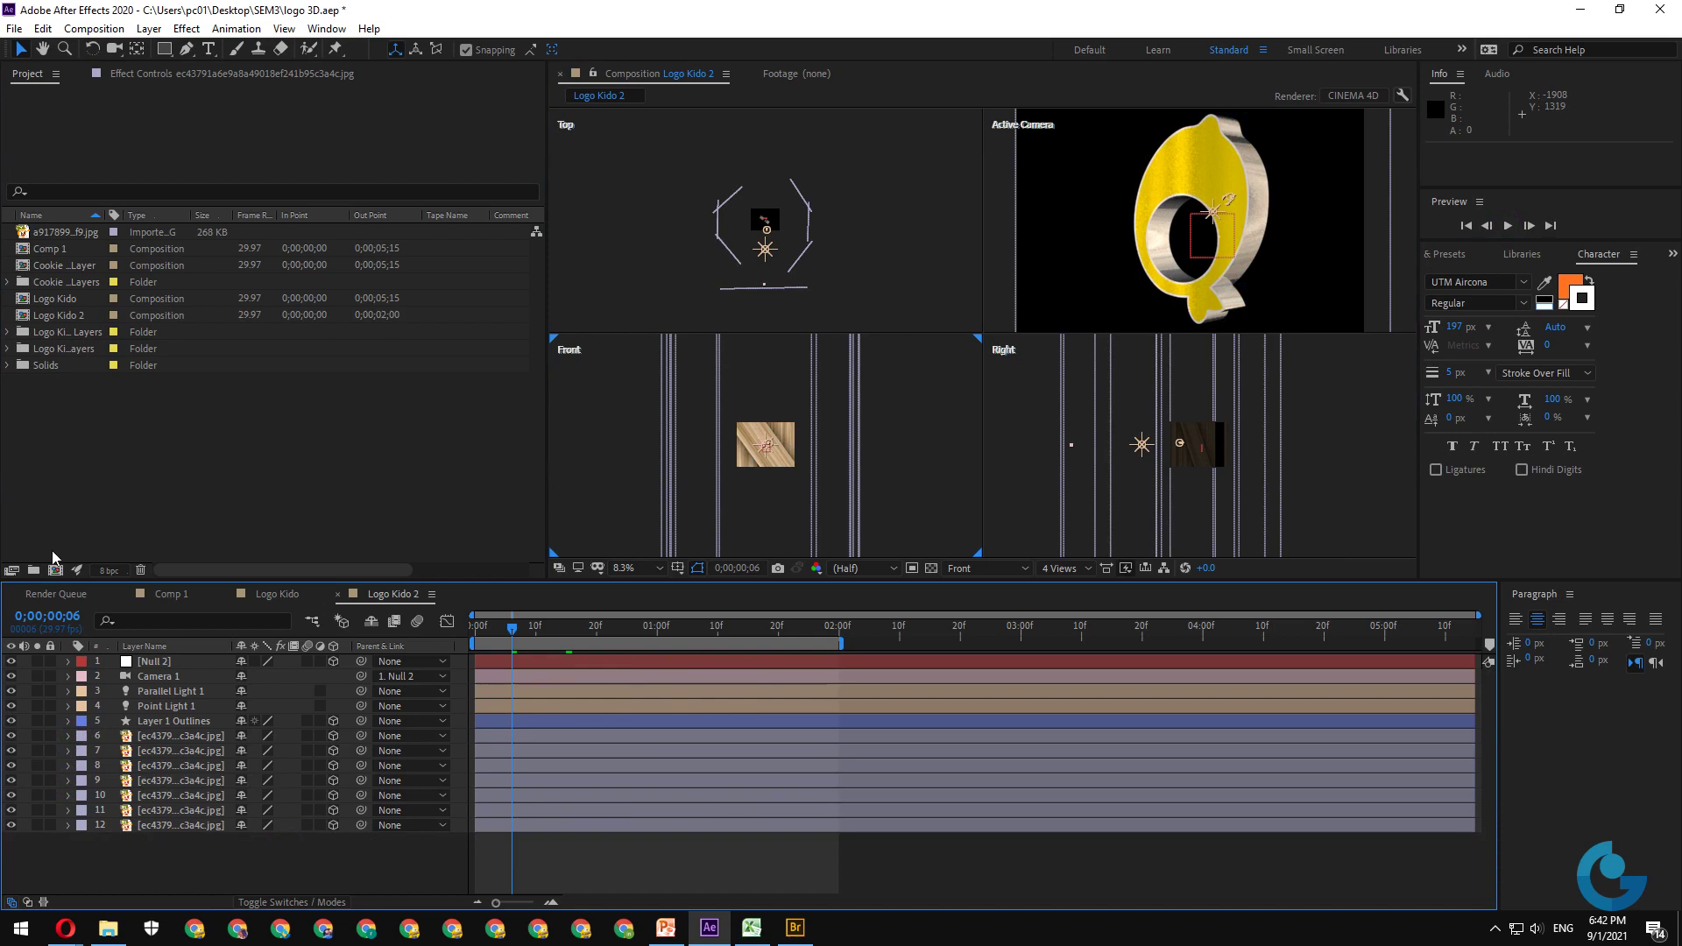
- Create a new composition with a width of 720 px and a duration of 0;00;02;00
{"action": "left_click", "coordinate": [55, 570]}
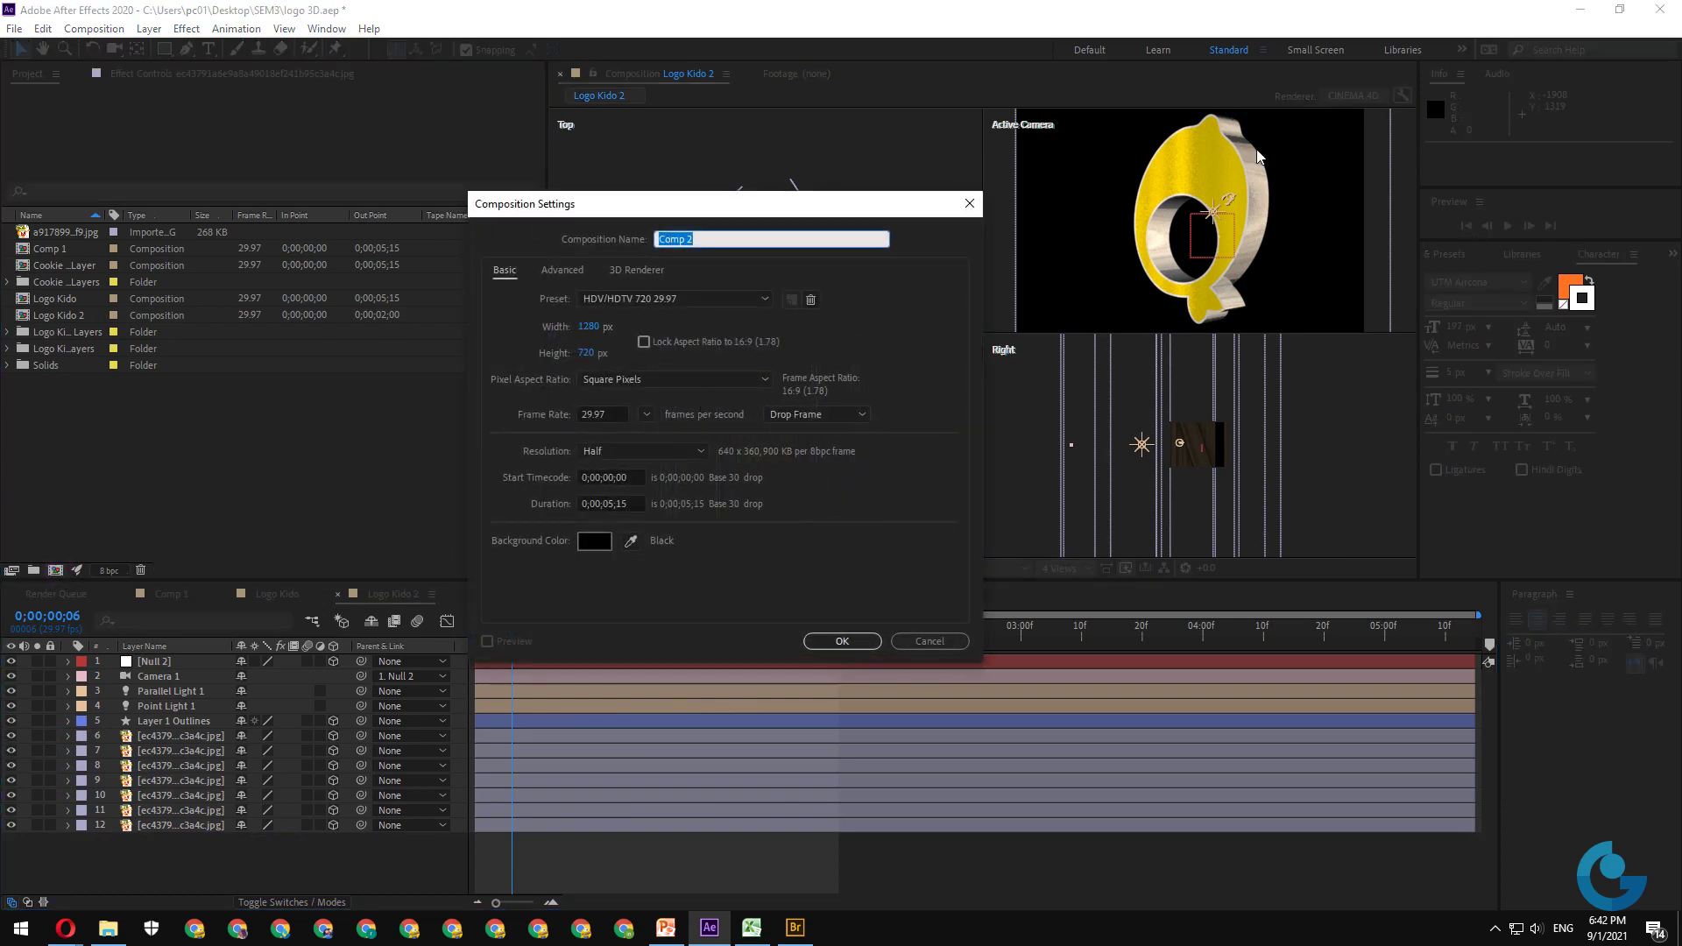
{"action": "left_click", "coordinate": [589, 327]}
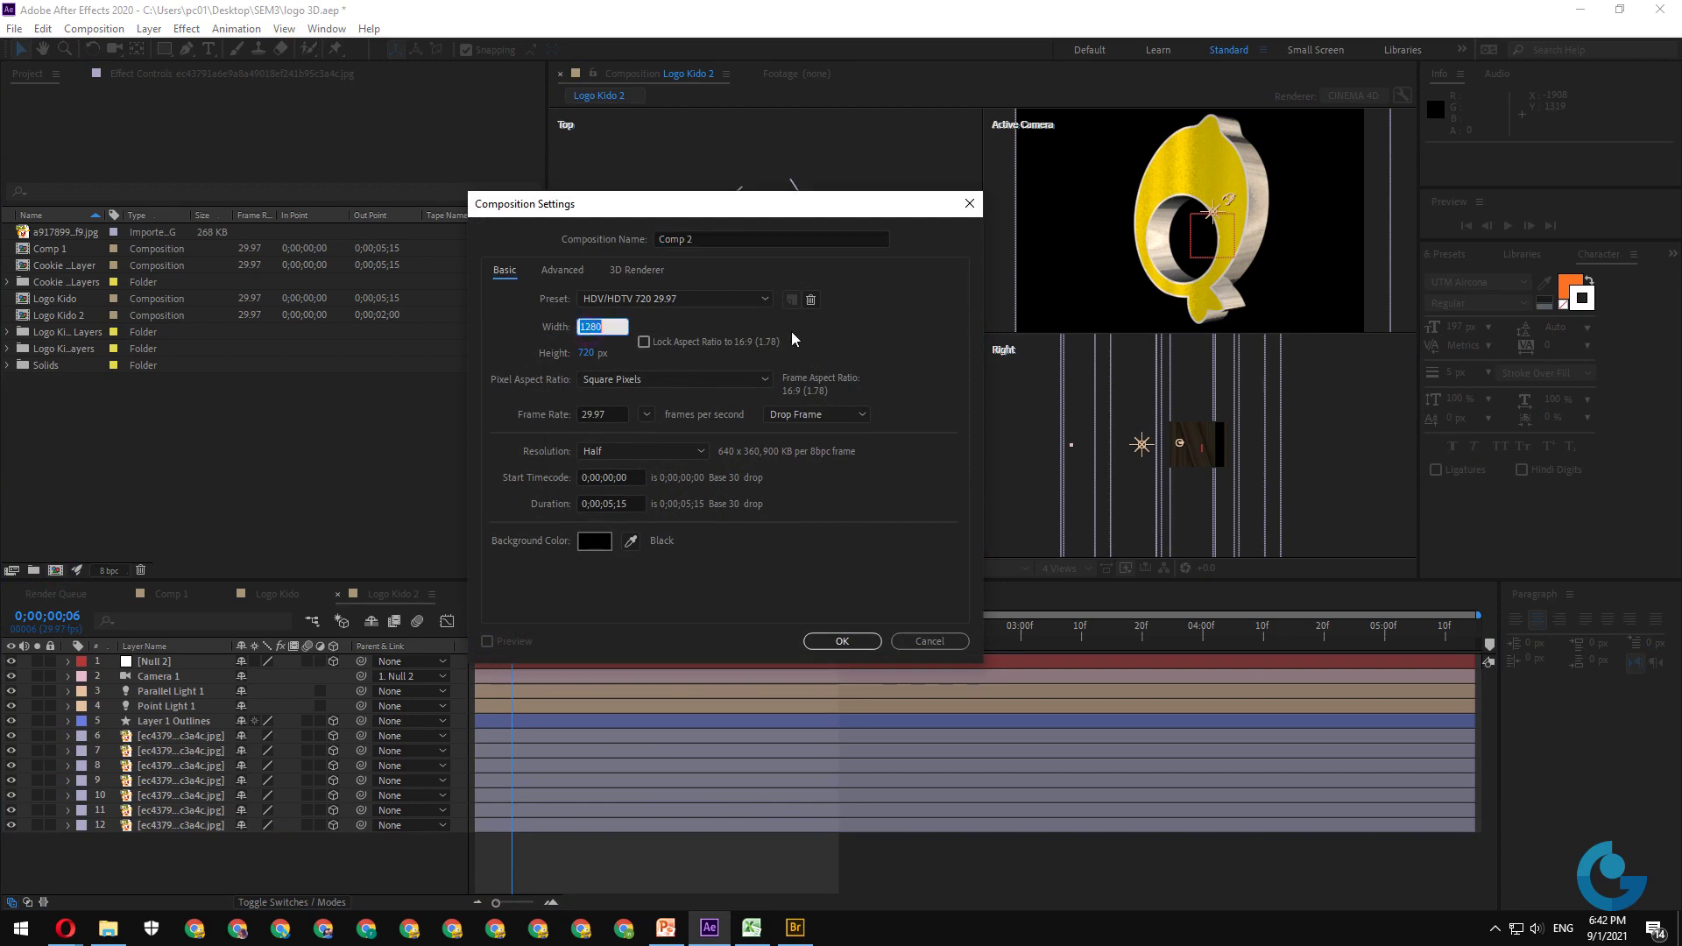
{"action": "type", "text": "720"}
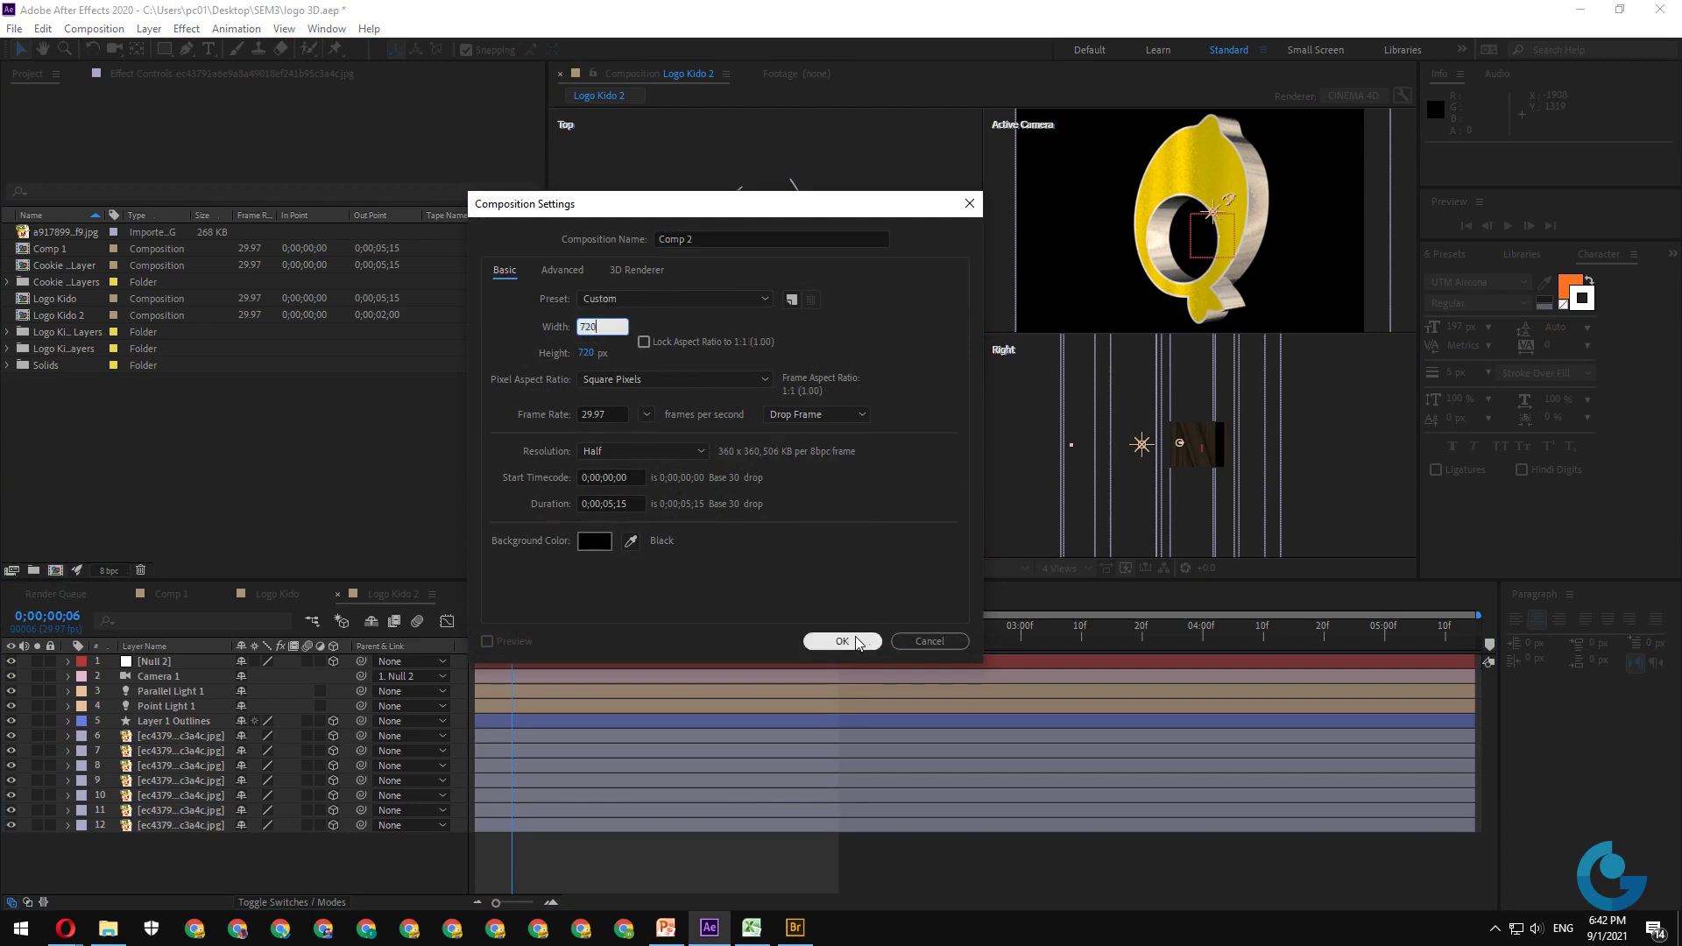
{"action": "left_click", "coordinate": [610, 504]}
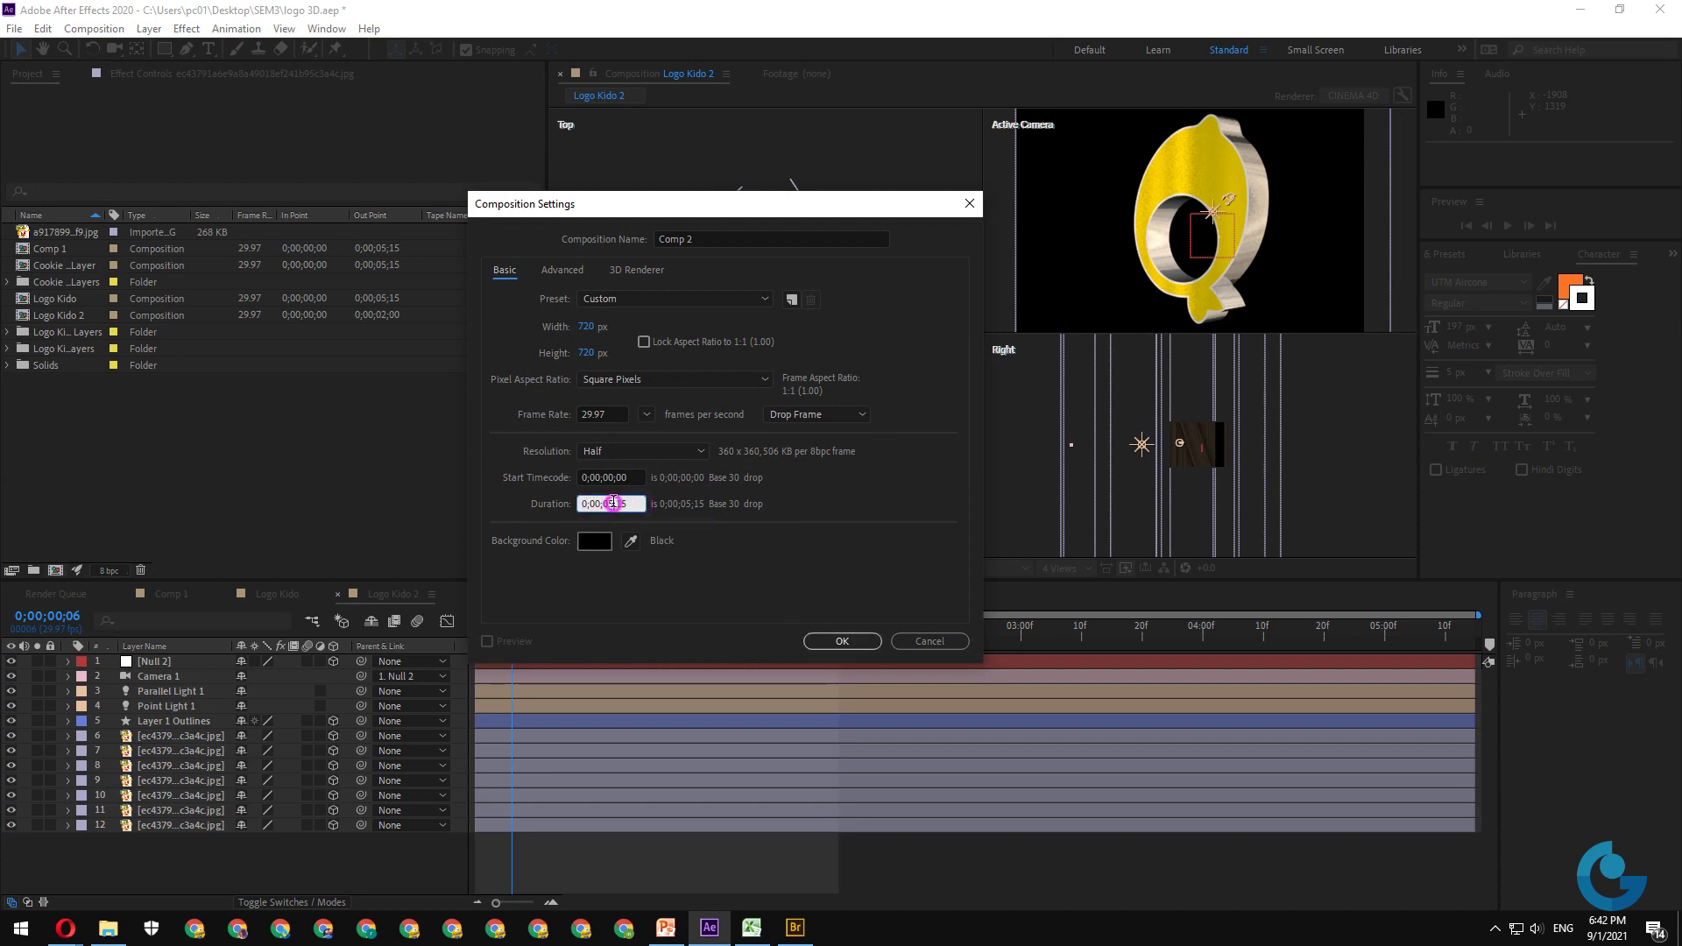
{"action": "left_click_drag", "start_coordinate": [610, 503], "coordinate": [618, 503]}
{"action": "type", "text": "2"}
{"action": "left_click_drag", "start_coordinate": [616, 504], "coordinate": [653, 504]}
{"action": "type", "text": "00"}
{"action": "key", "text": "Return"}
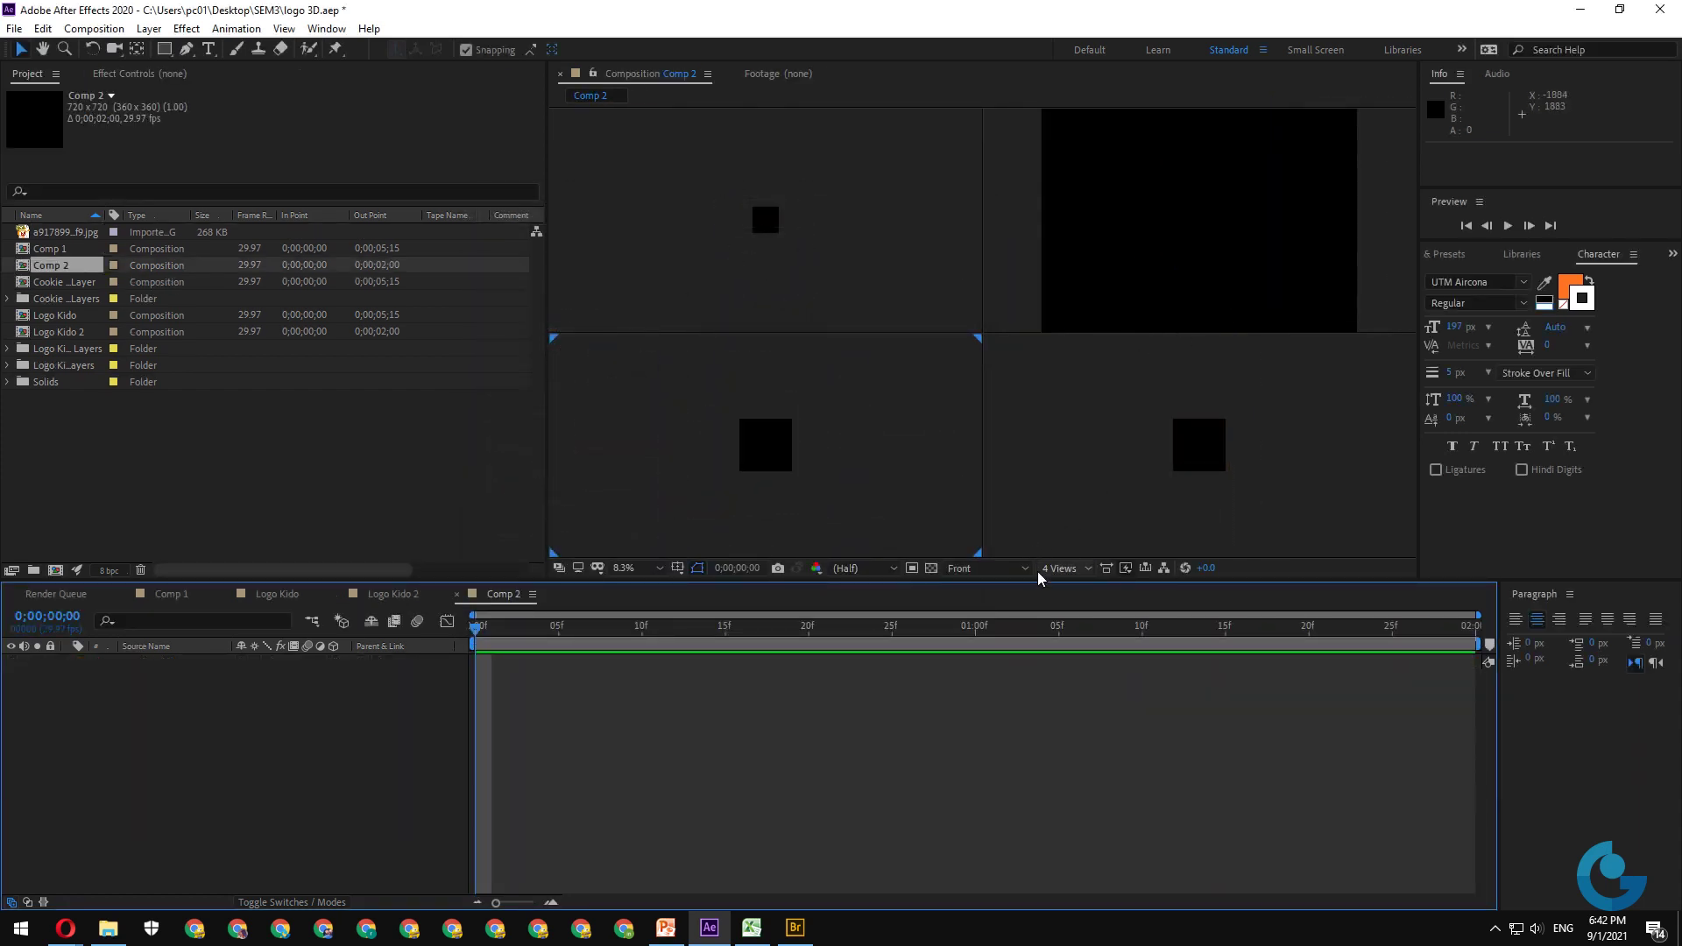
- Switch the composition viewer from four views to a single view
{"action": "left_click", "coordinate": [1051, 567]}
{"action": "left_click", "coordinate": [1055, 582]}
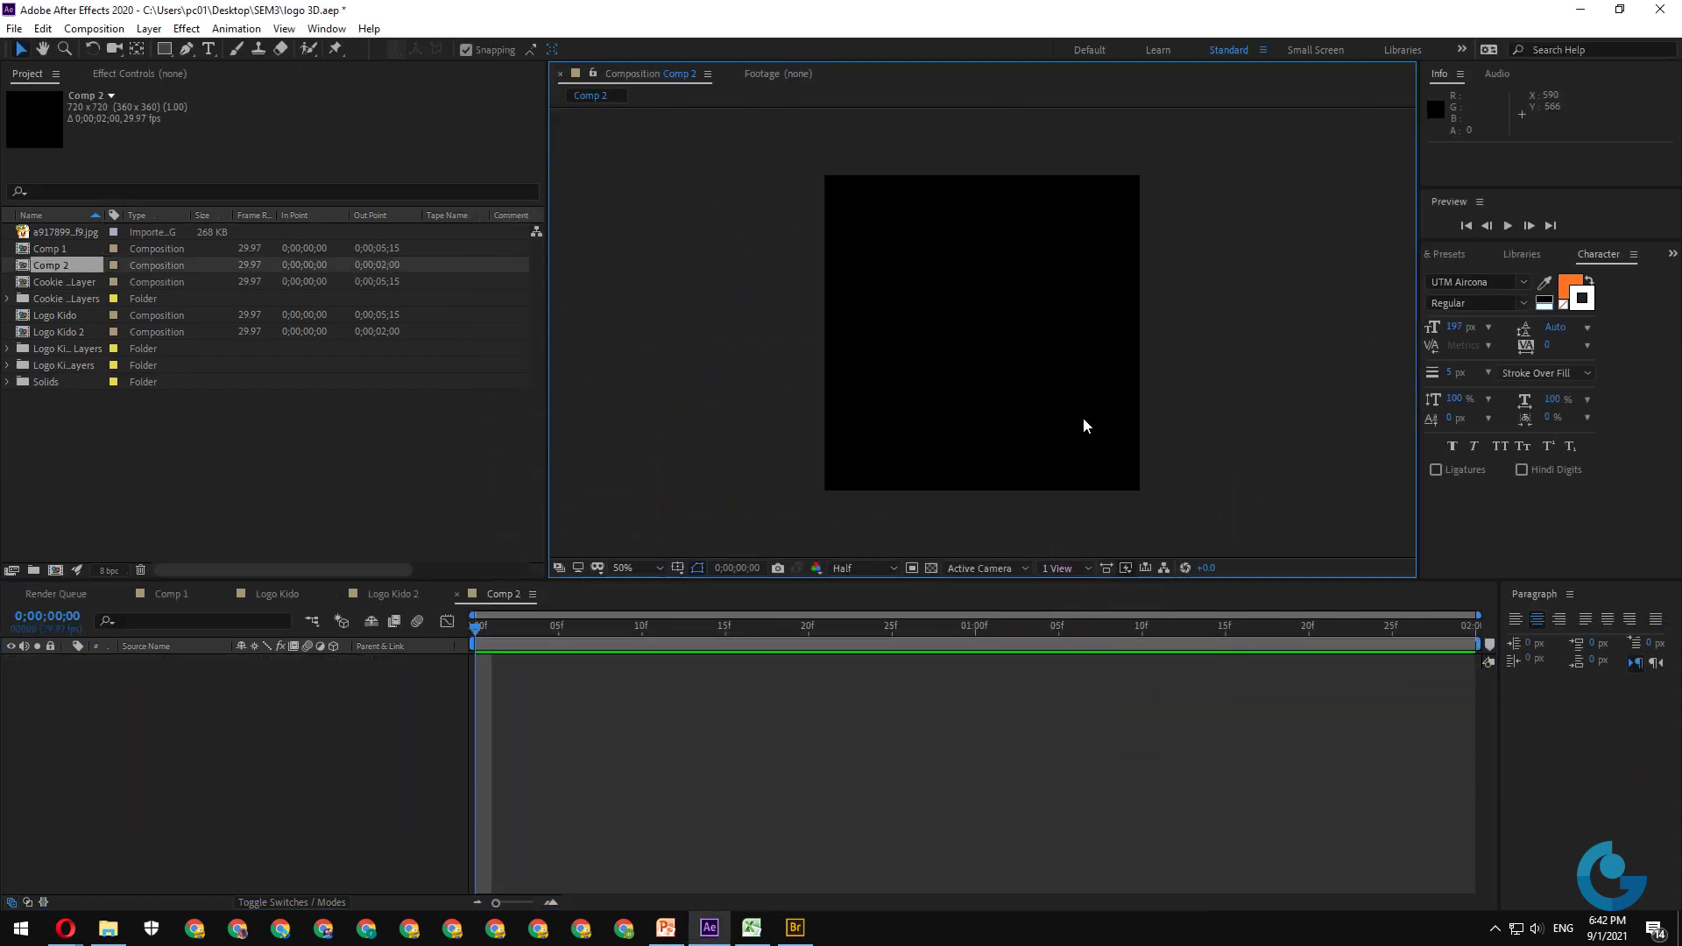
{"action": "left_click", "coordinate": [341, 684]}
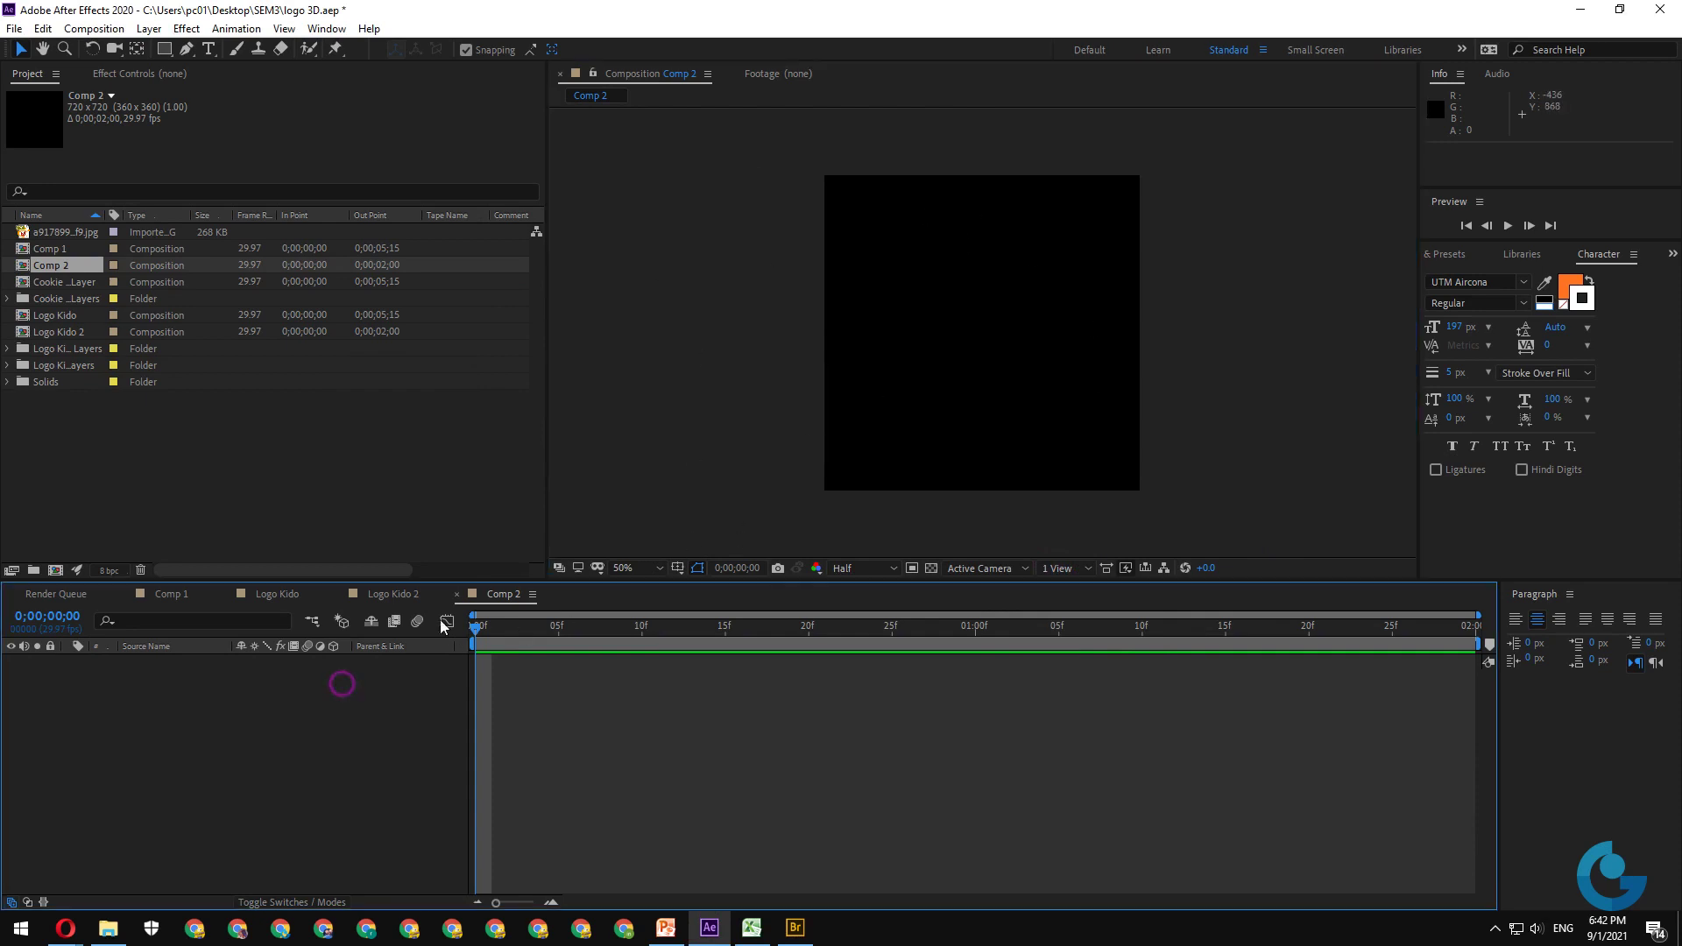
{"action": "left_click", "coordinate": [189, 740]}
- Import the Logo Kido Illustrator file from the SEM3 folder as a Composition at layer size, and open the imported composition
{"action": "left_click", "coordinate": [113, 941]}
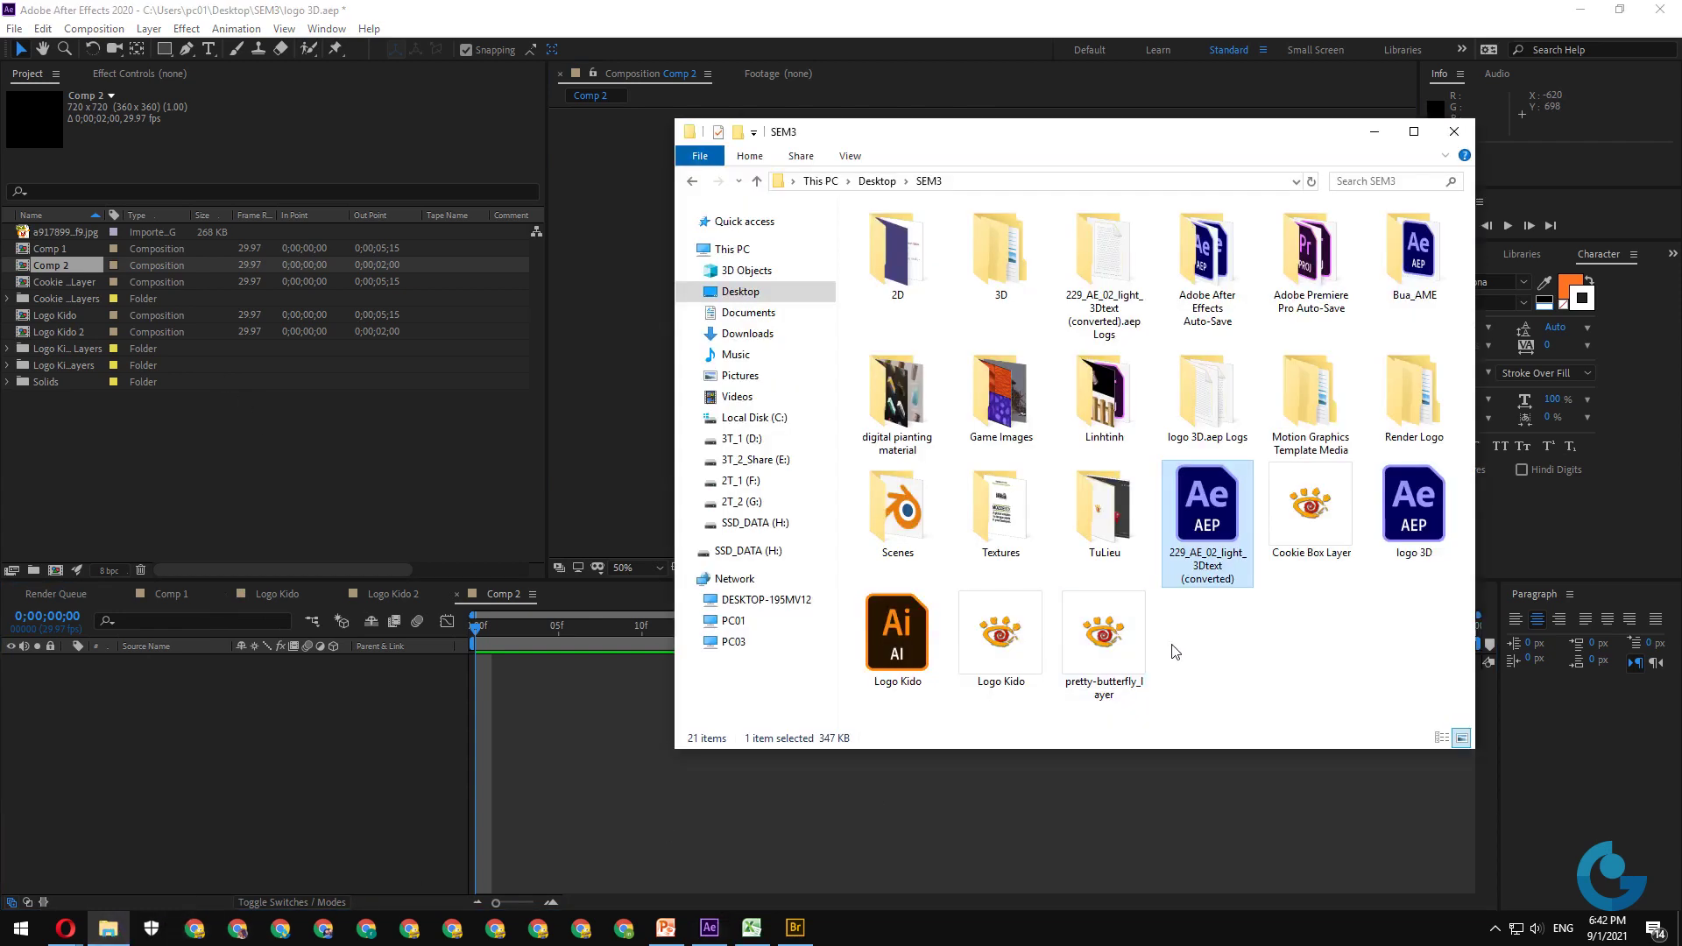
{"action": "left_click", "coordinate": [899, 655]}
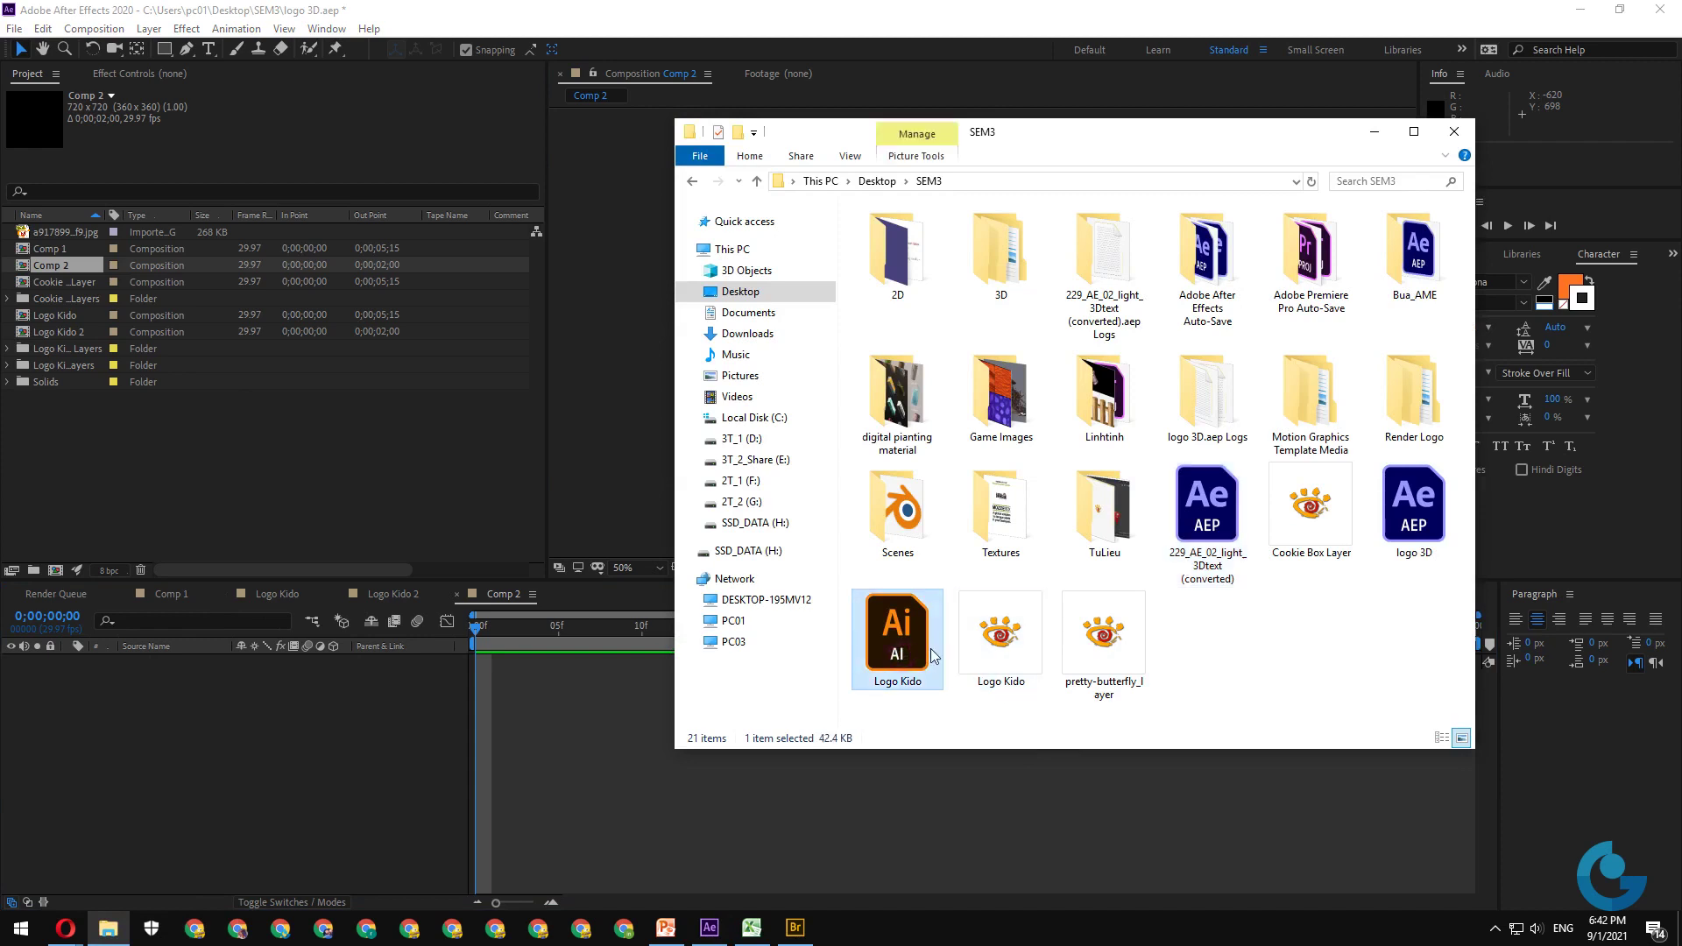
{"action": "left_click_drag", "start_coordinate": [907, 657], "coordinate": [166, 487]}
{"action": "left_click", "coordinate": [169, 489]}
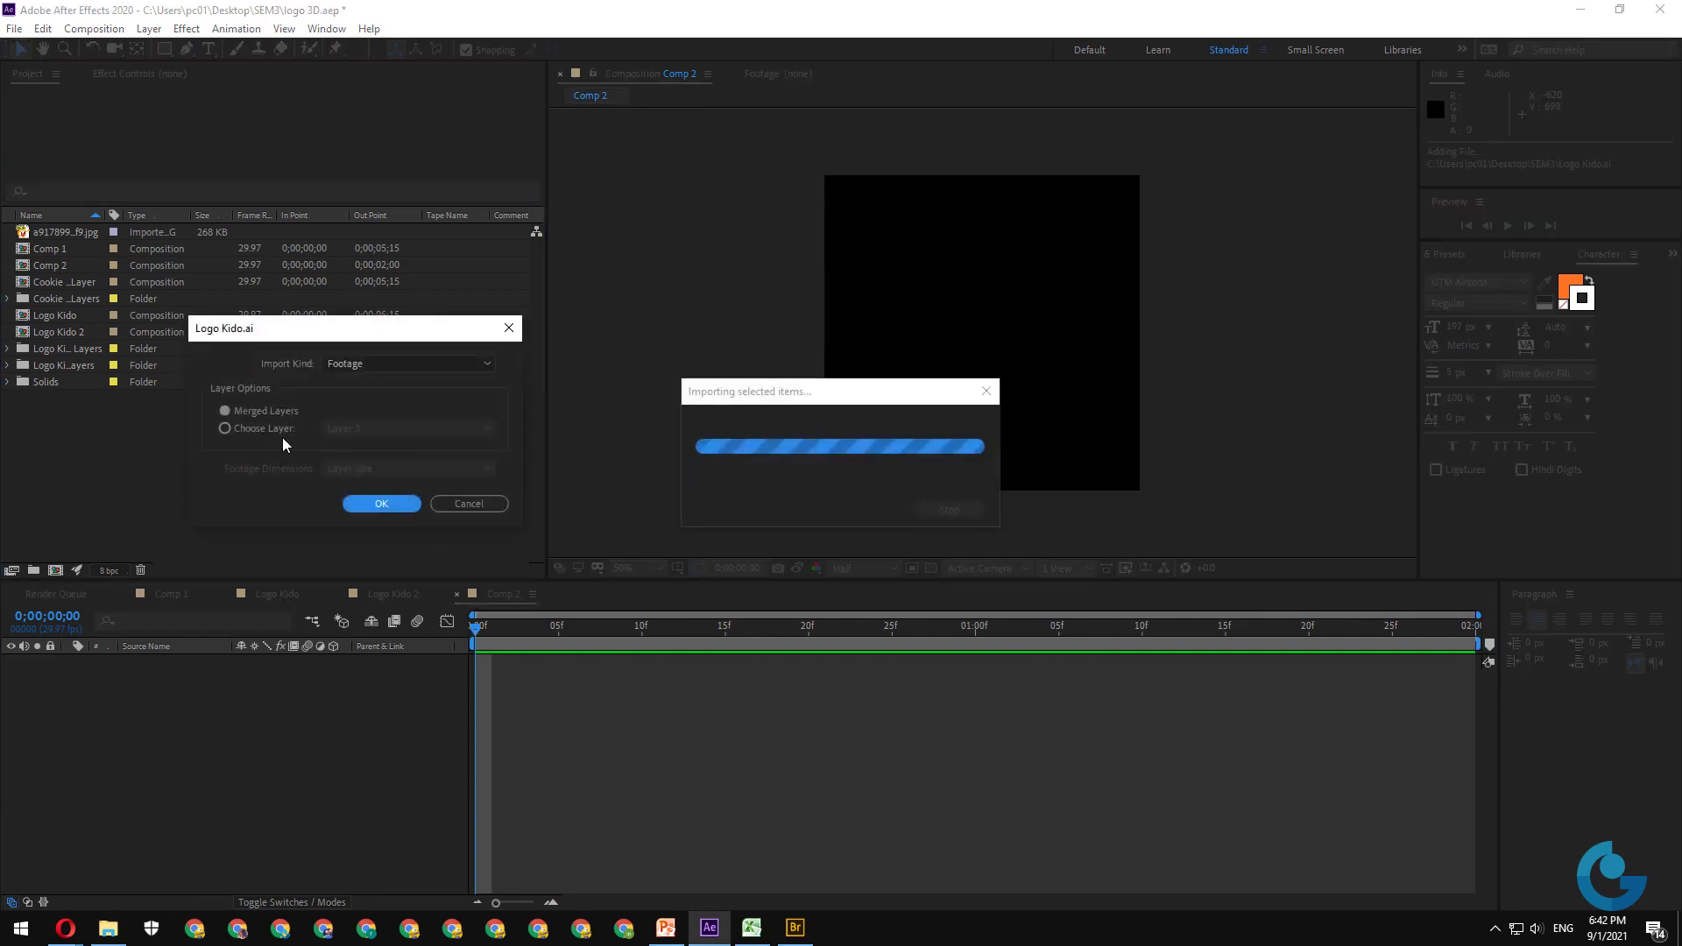
{"action": "left_click", "coordinate": [473, 360]}
{"action": "left_click", "coordinate": [388, 395]}
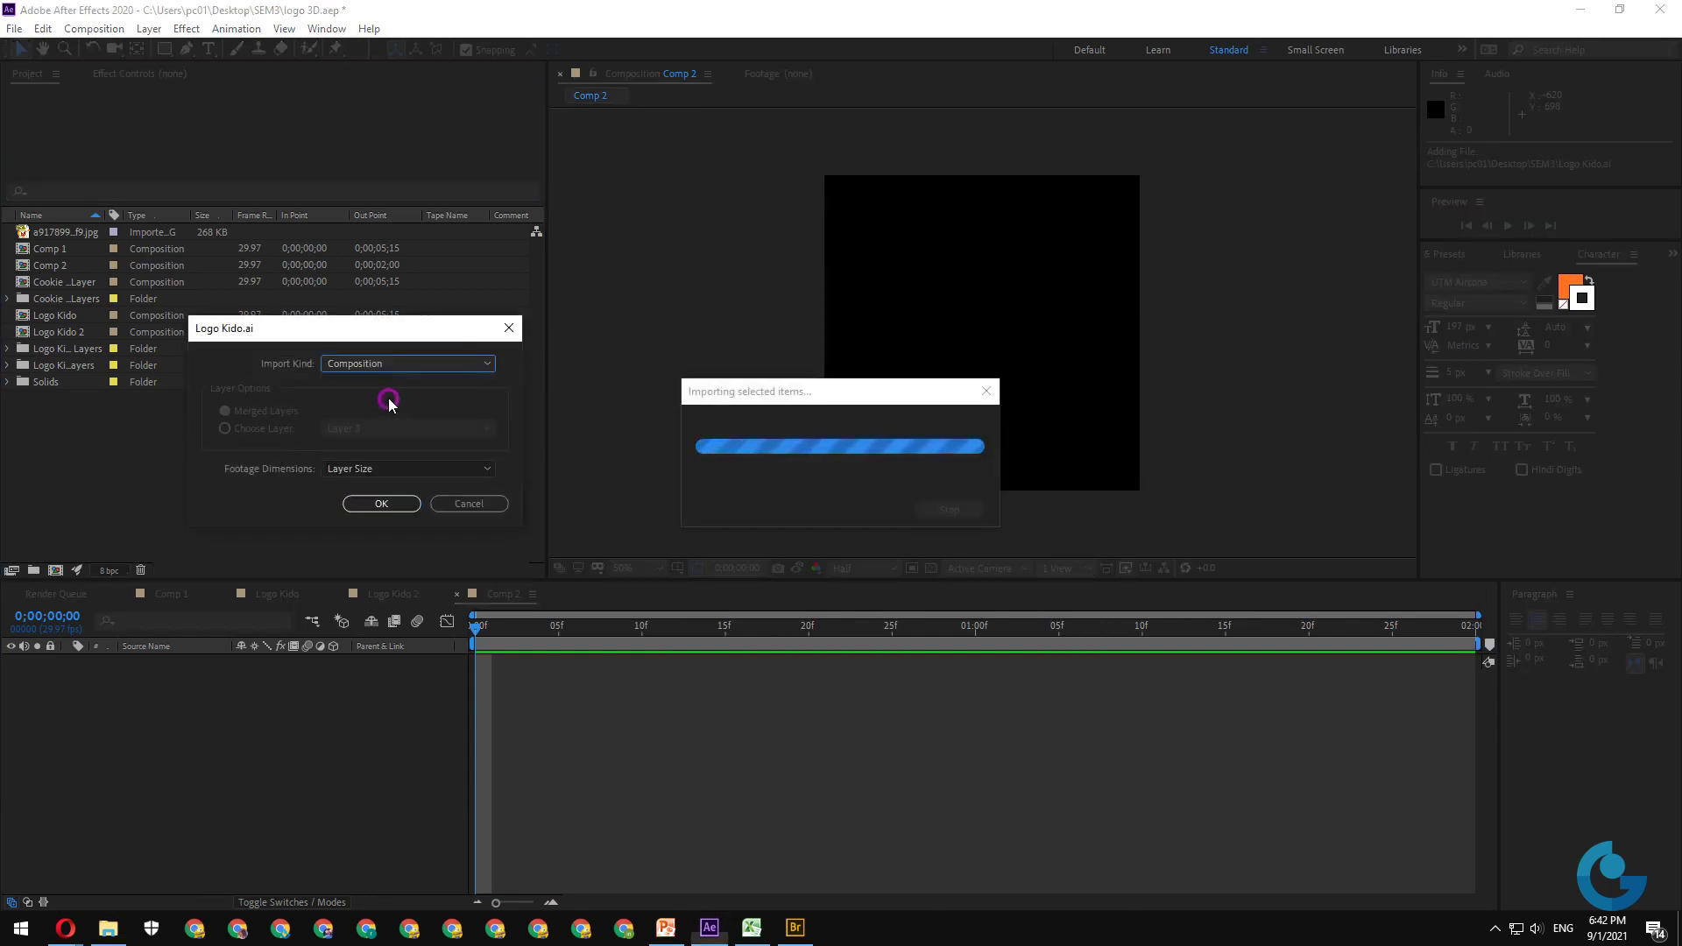
{"action": "left_click", "coordinate": [383, 504]}
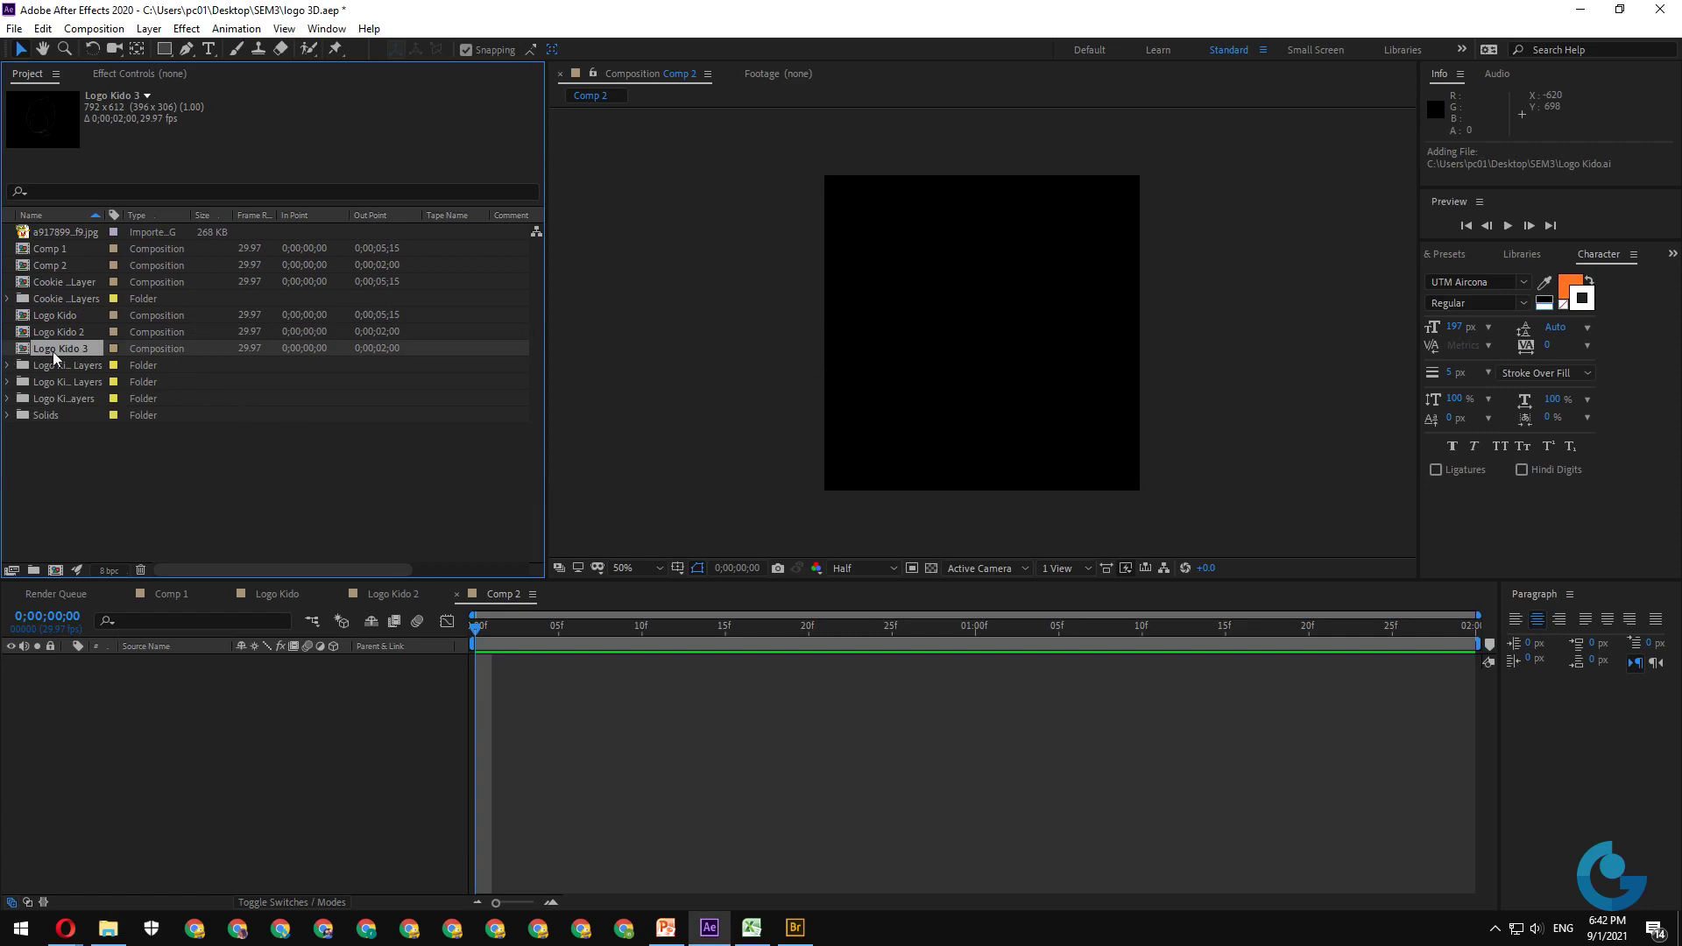
{"action": "double_click", "coordinate": [69, 346]}
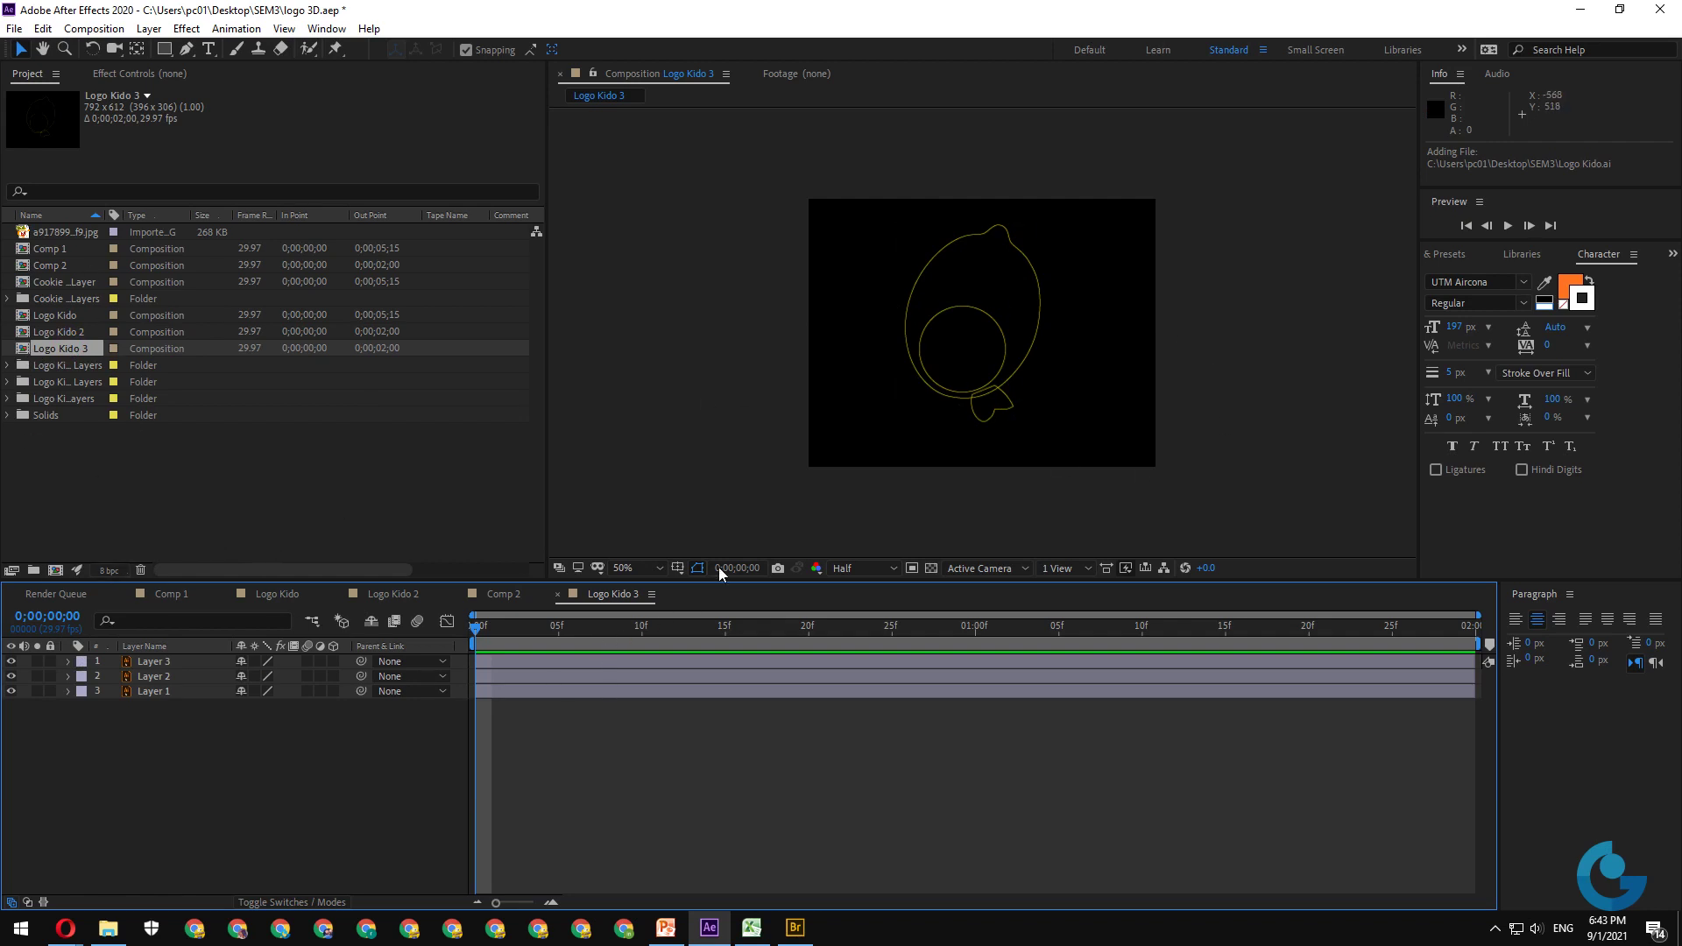
- Move the three logo layers down together, bringing Layer 3 to a Y position of 502, and collapse their properties
{"action": "left_click_drag", "start_coordinate": [184, 713], "coordinate": [140, 655]}
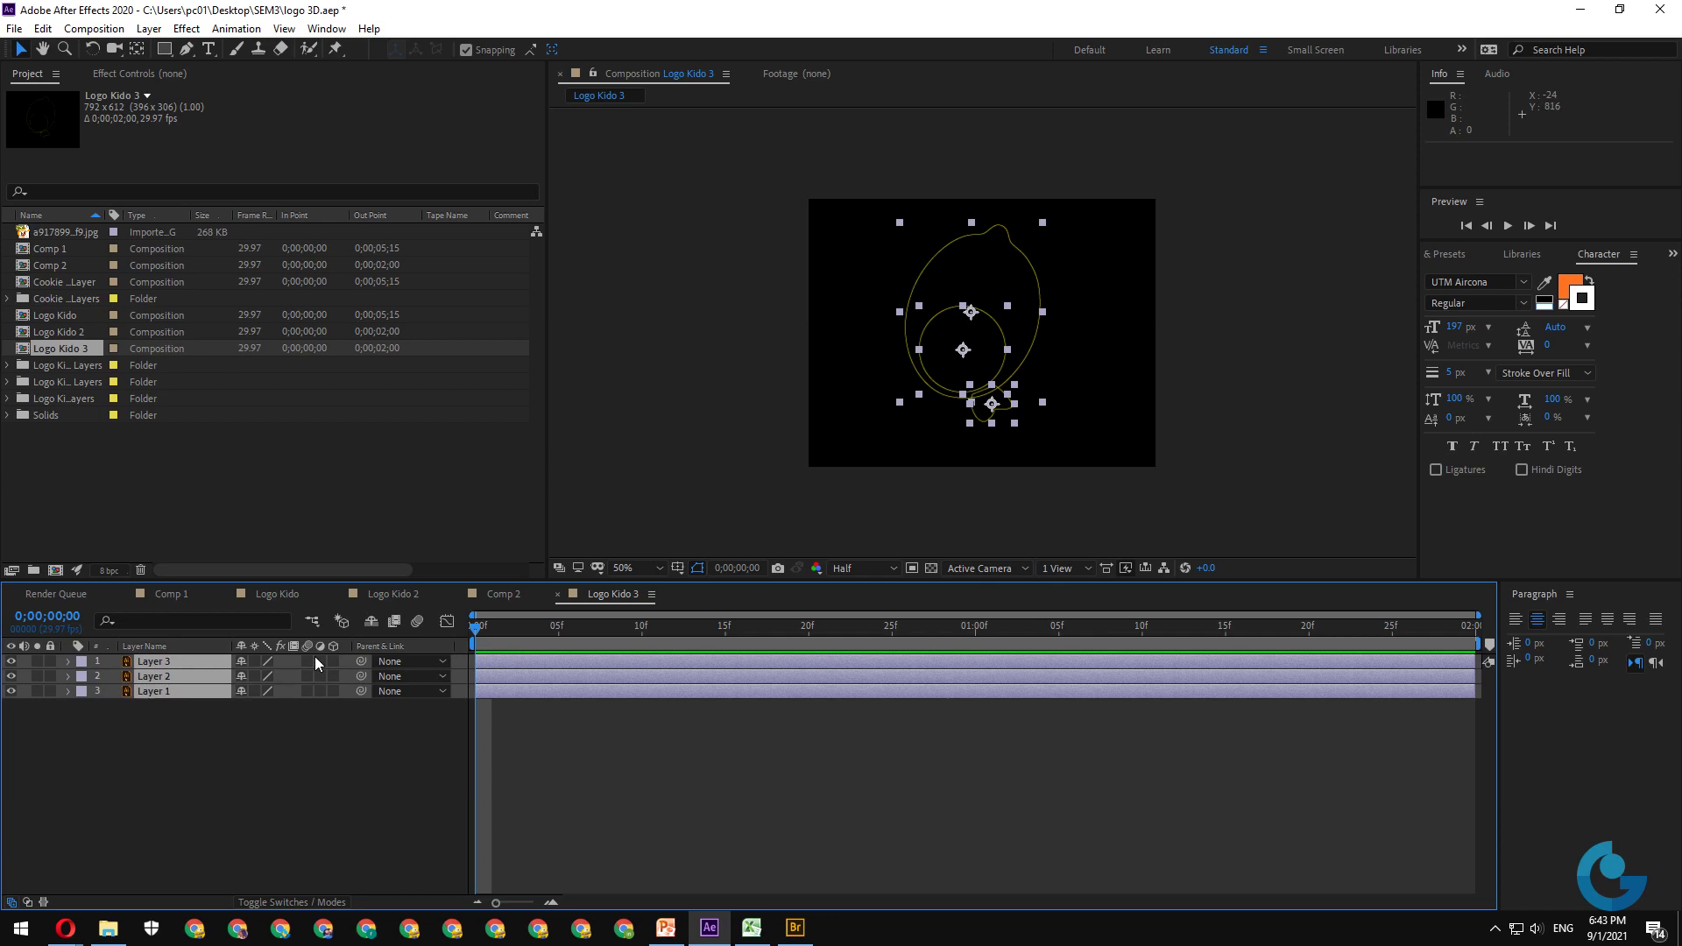
{"action": "key", "text": "p"}
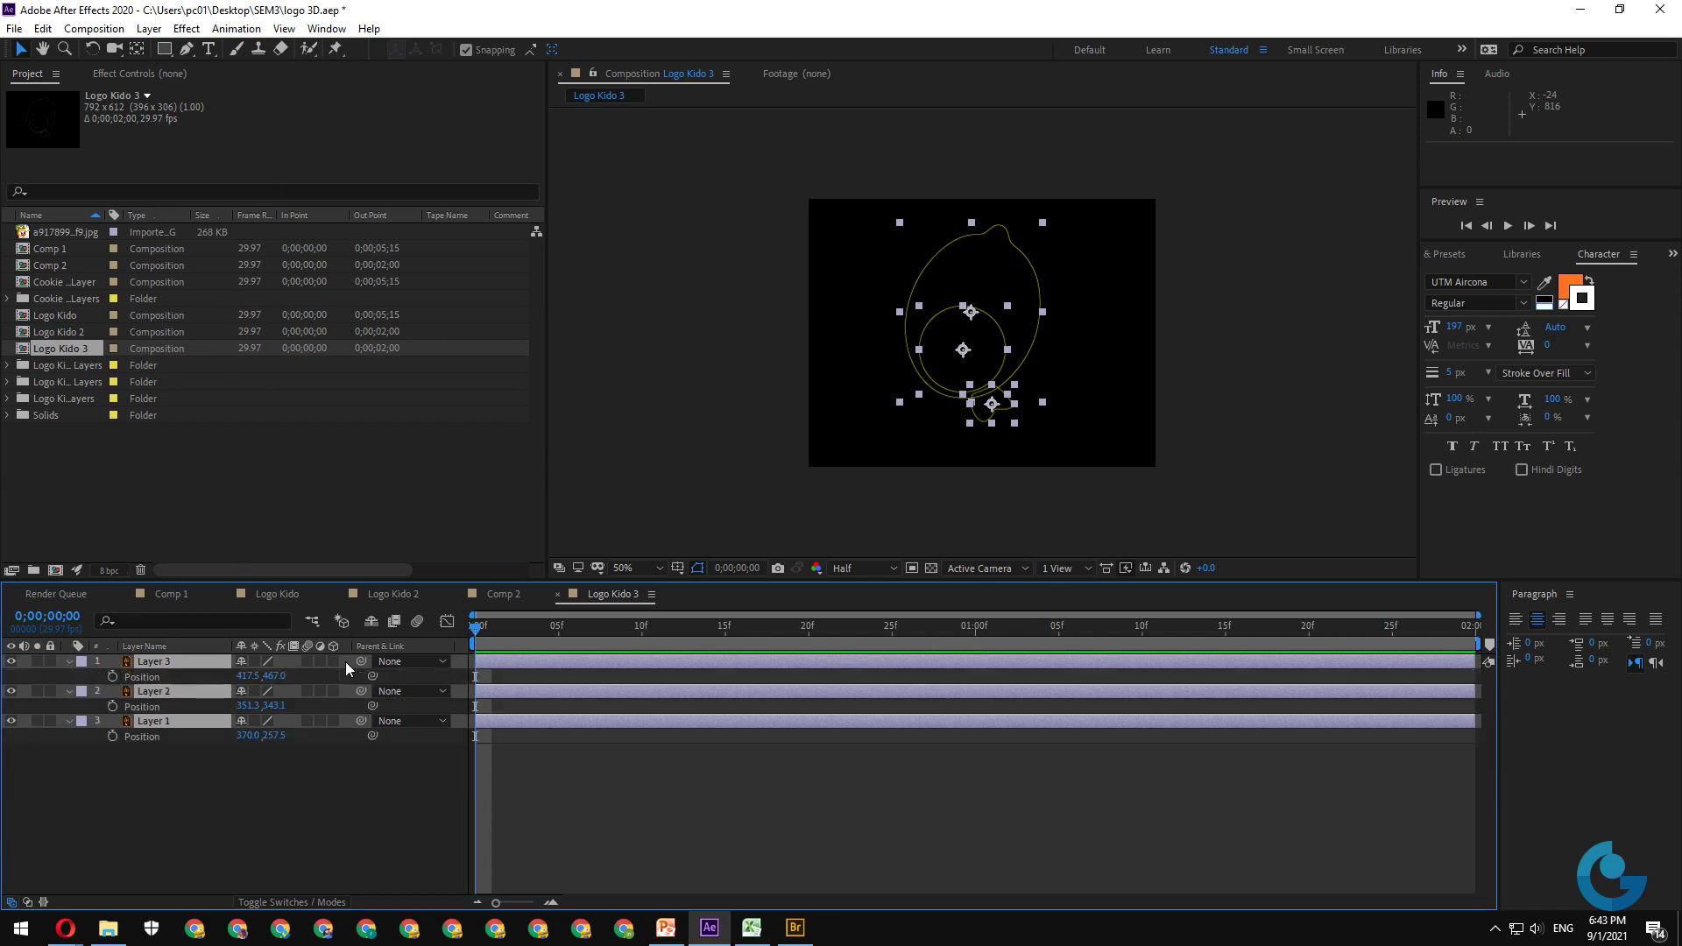
{"action": "left_click_drag", "start_coordinate": [268, 676], "coordinate": [308, 674]}
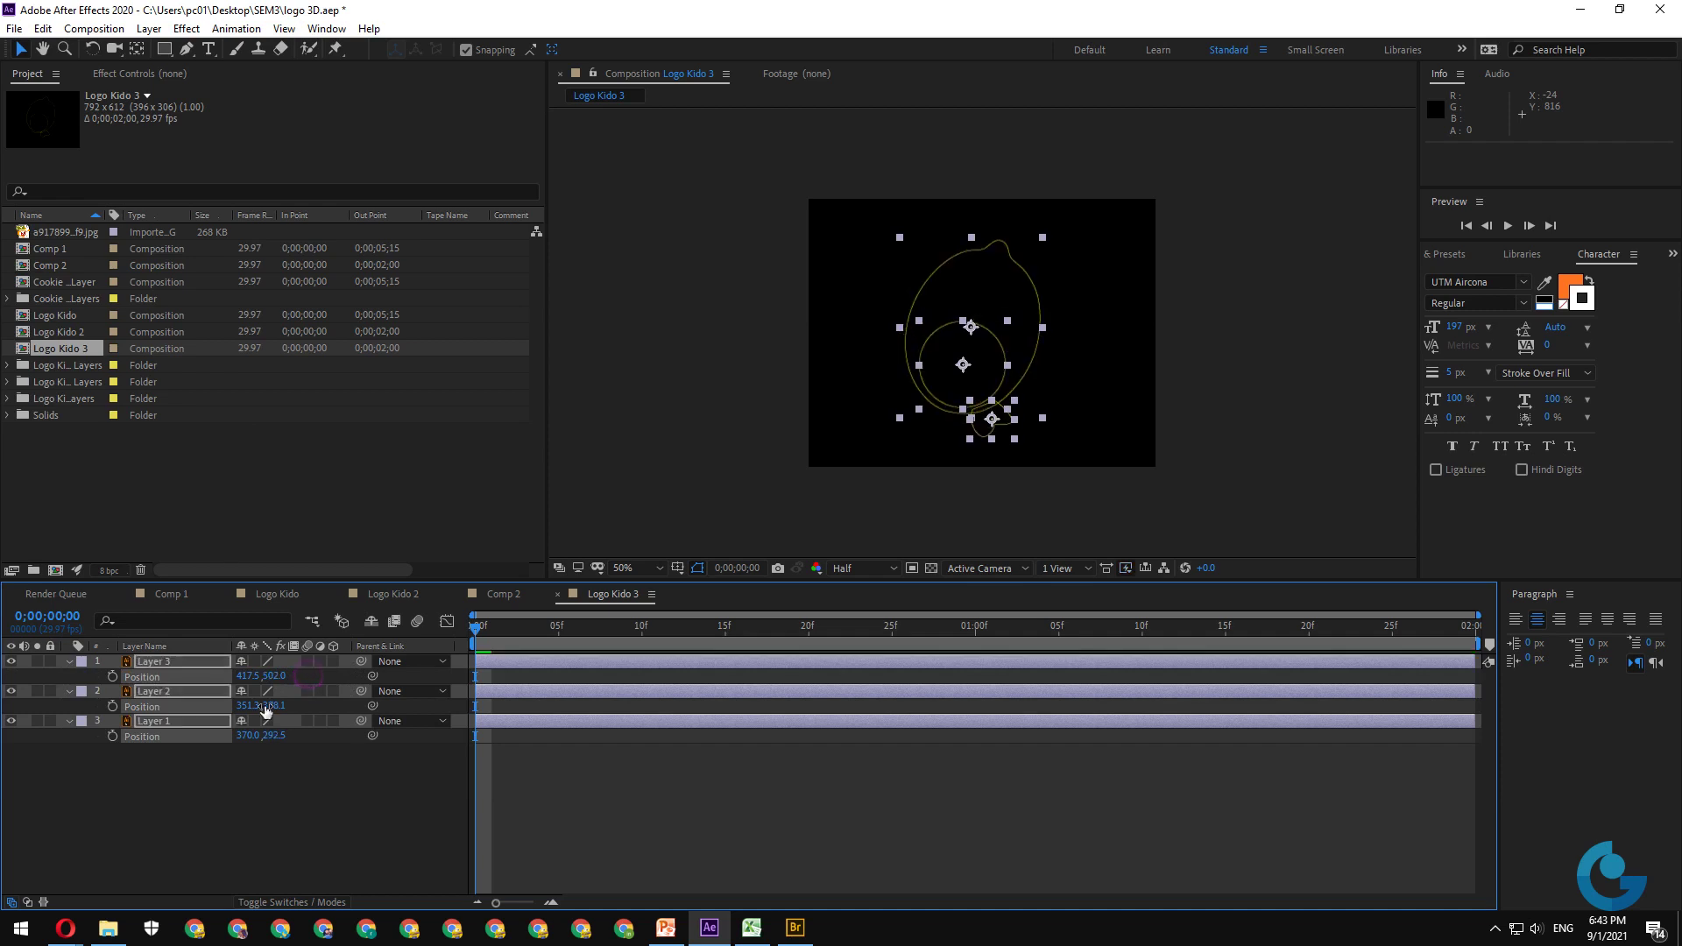
{"action": "left_click", "coordinate": [262, 824]}
{"action": "left_click", "coordinate": [70, 662]}
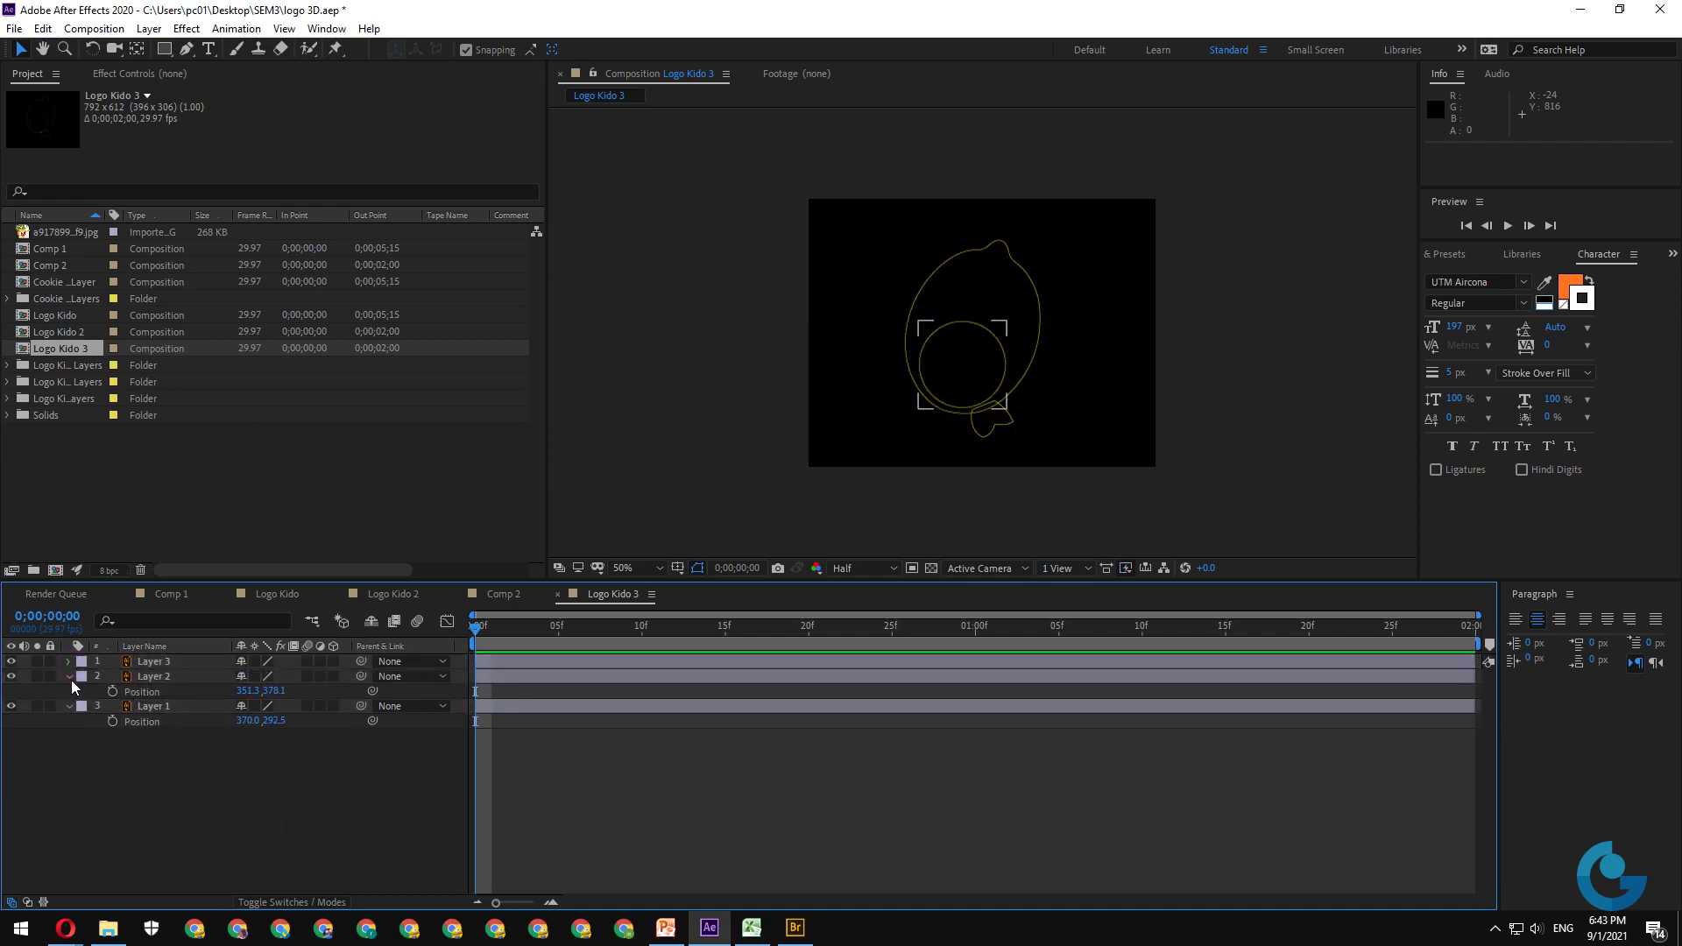
{"action": "left_click", "coordinate": [70, 677]}
{"action": "left_click", "coordinate": [70, 692]}
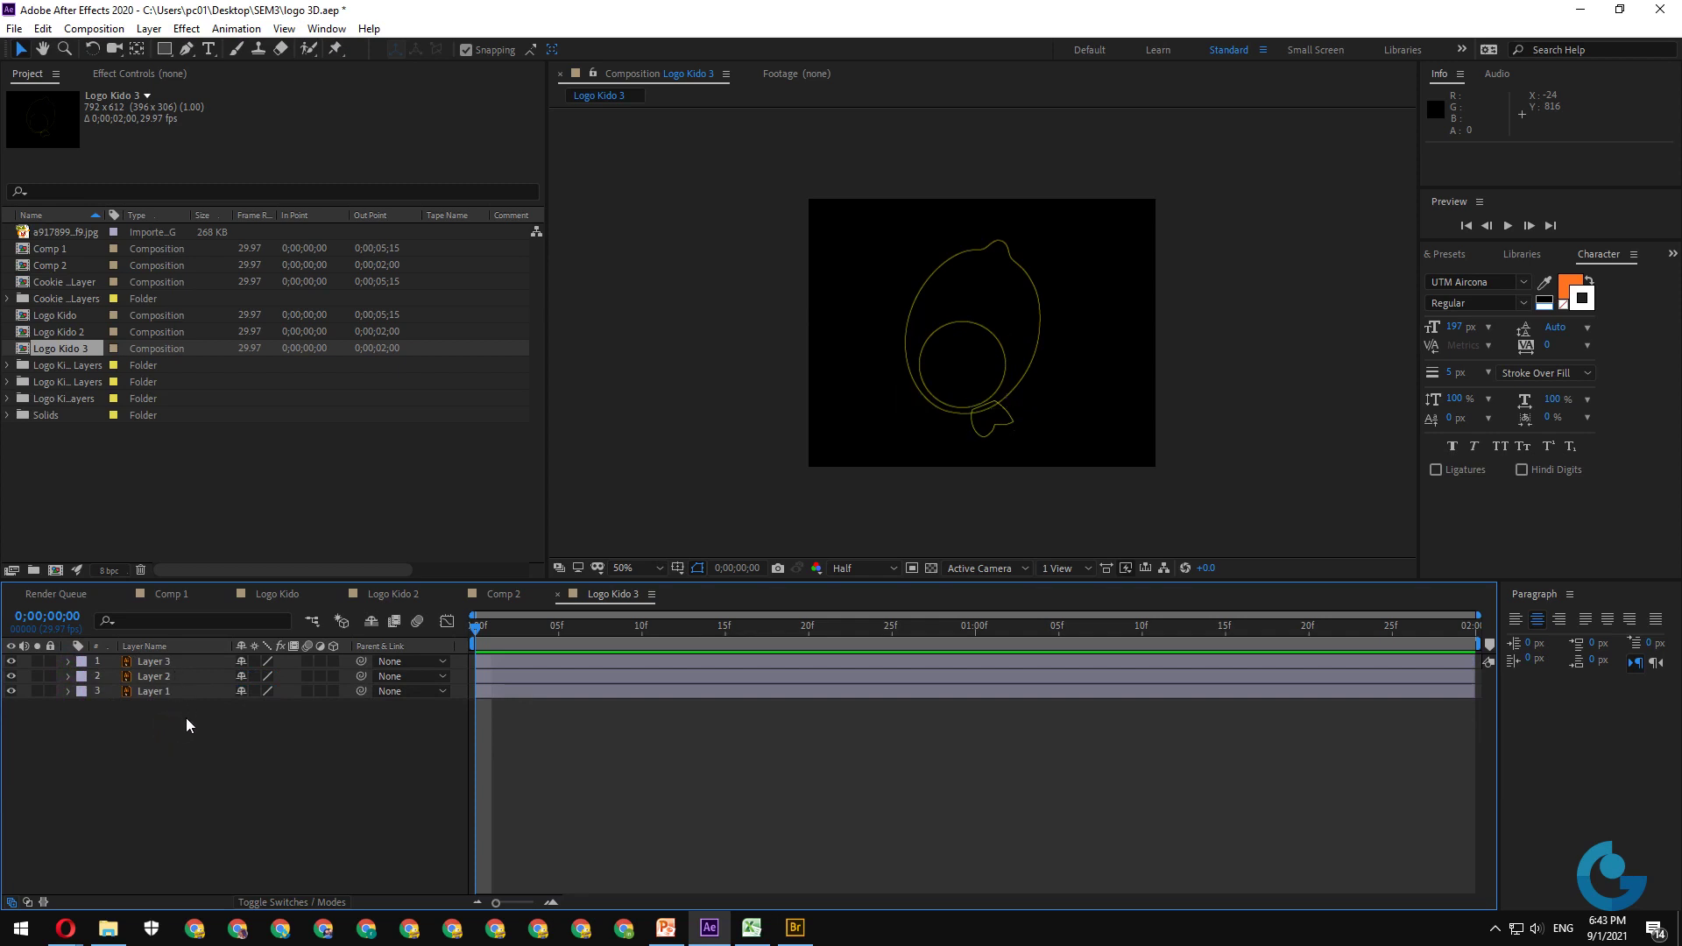
- Create shapes from all three vector layers of the logo
{"action": "left_click_drag", "start_coordinate": [186, 718], "coordinate": [185, 676]}
{"action": "right_click", "coordinate": [206, 660]}
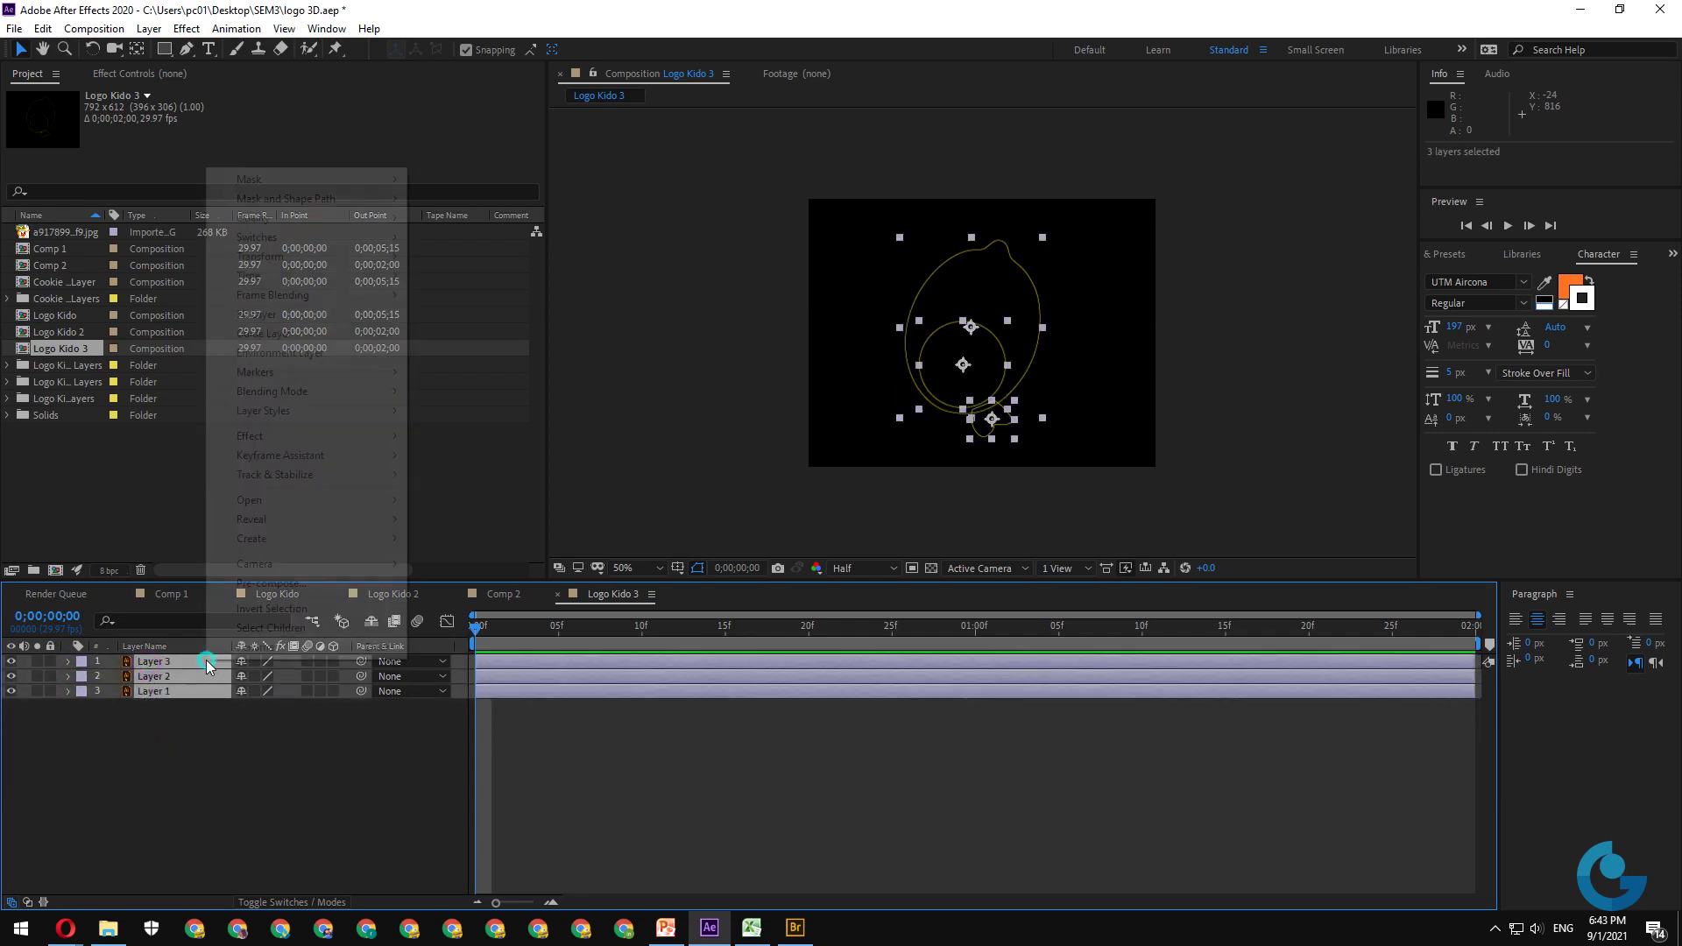
{"action": "mouse_move", "coordinate": [294, 543]}
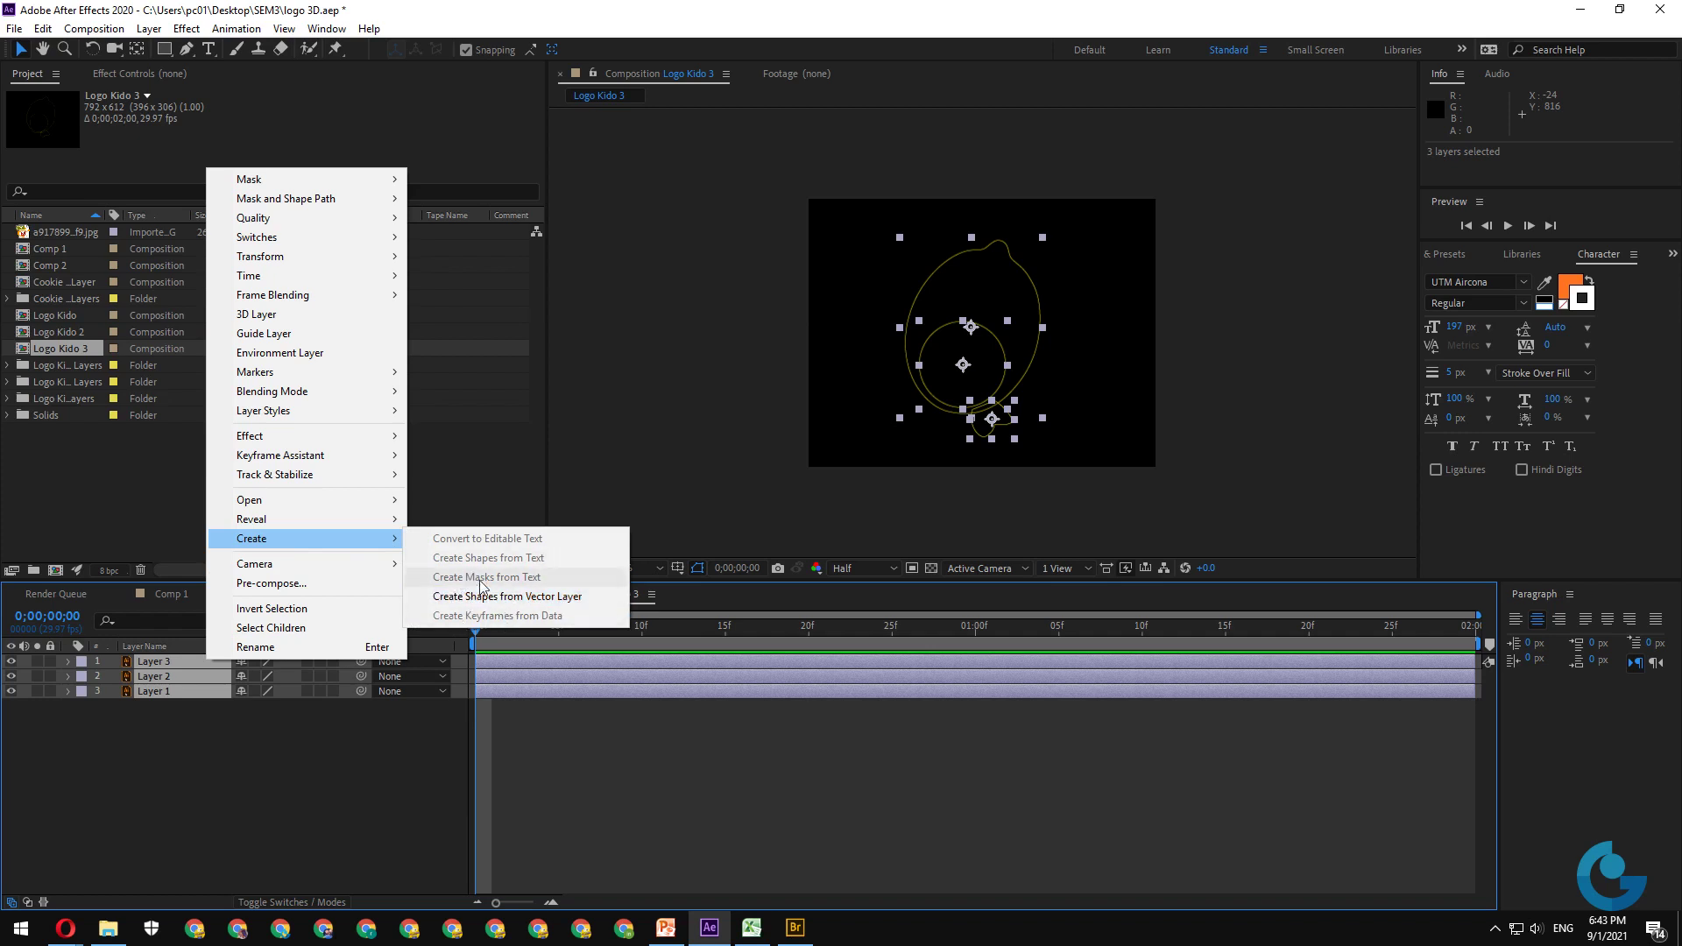
{"action": "left_click", "coordinate": [578, 597]}
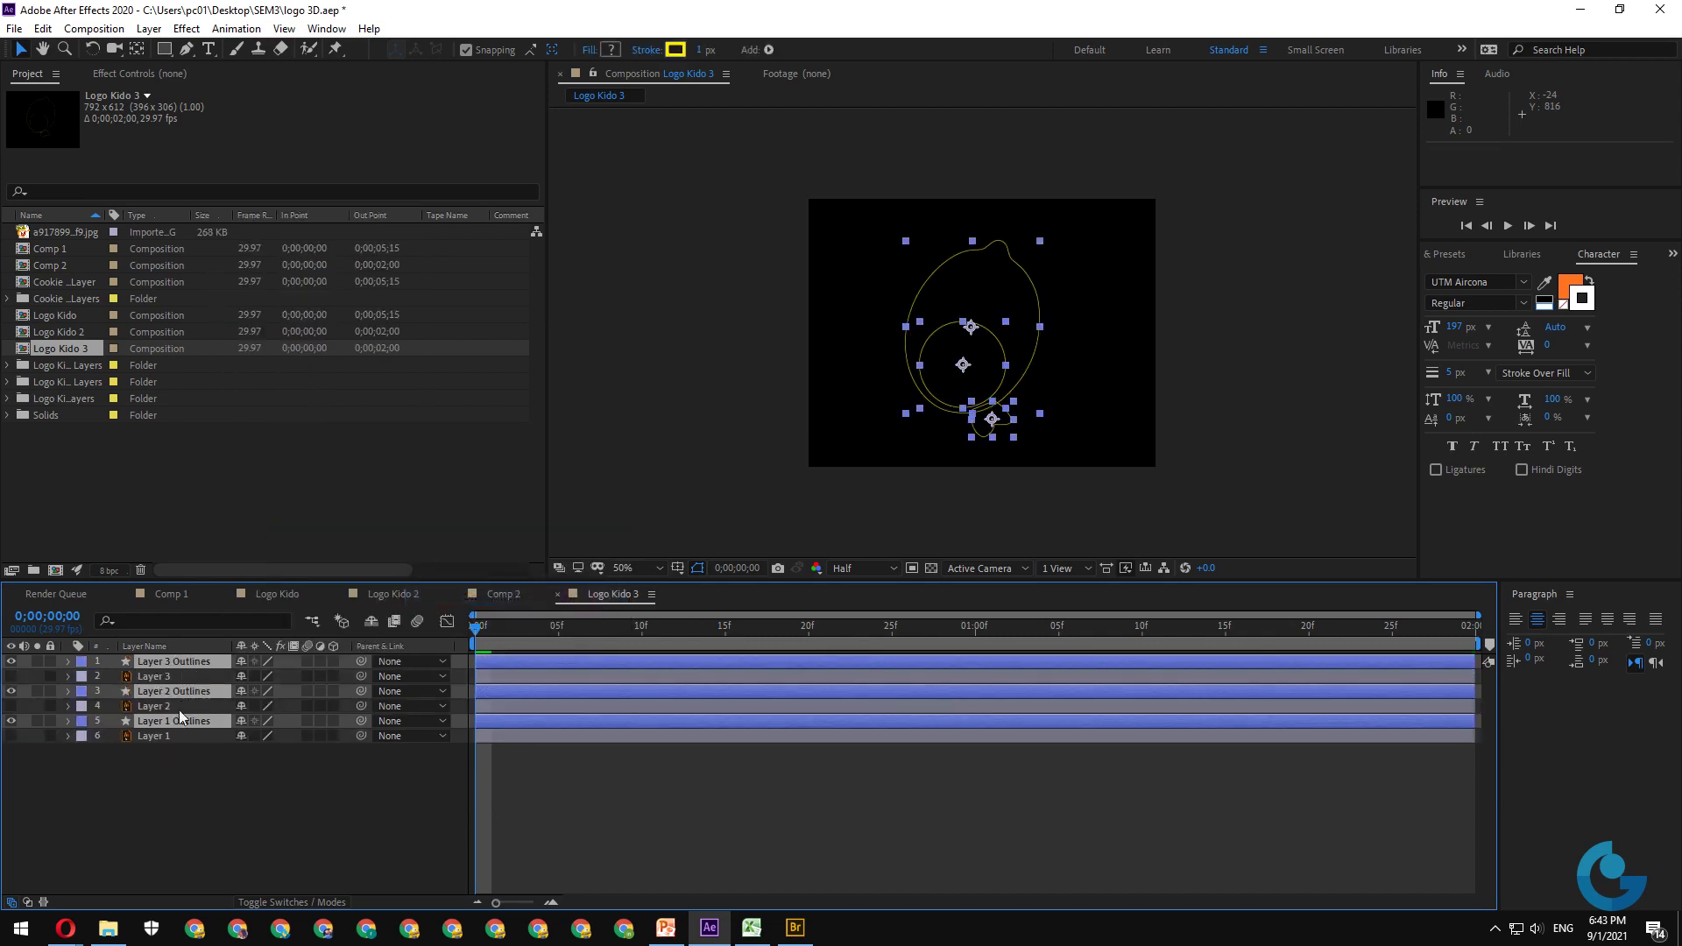
- Delete the original Illustrator layers Layer 1, Layer 2 and Layer 3, keeping the outline layers
{"action": "left_click", "coordinate": [145, 736]}
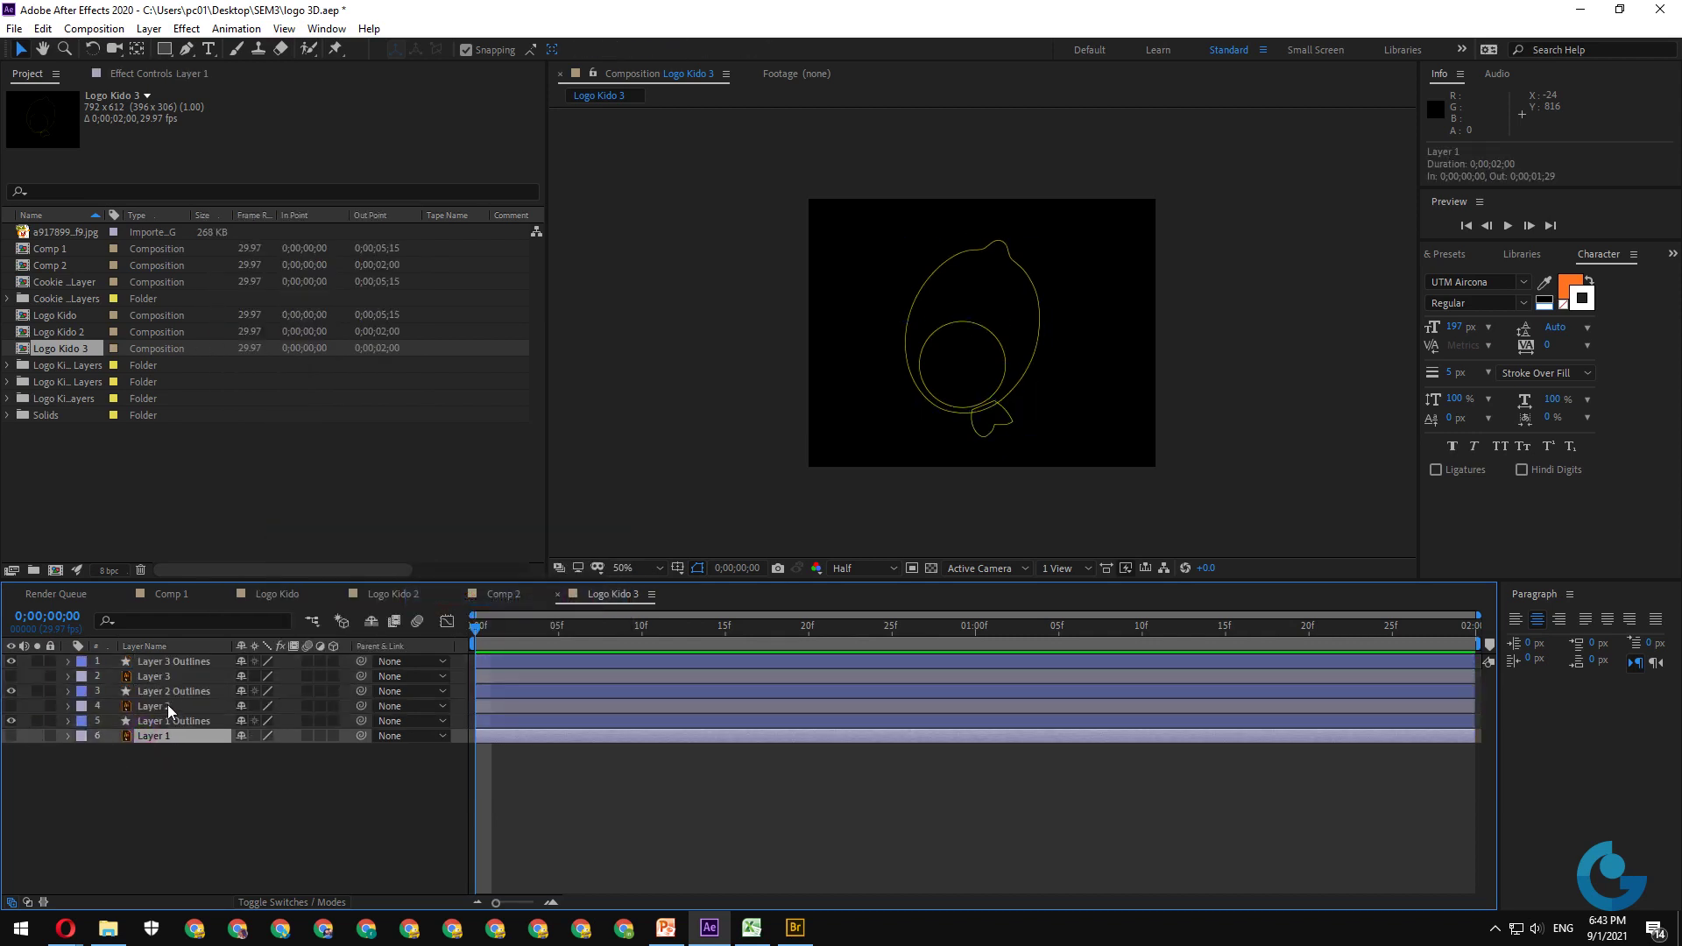
{"action": "left_click", "coordinate": [161, 705], "text": "ctrl"}
{"action": "left_click", "coordinate": [170, 676], "text": "ctrl"}
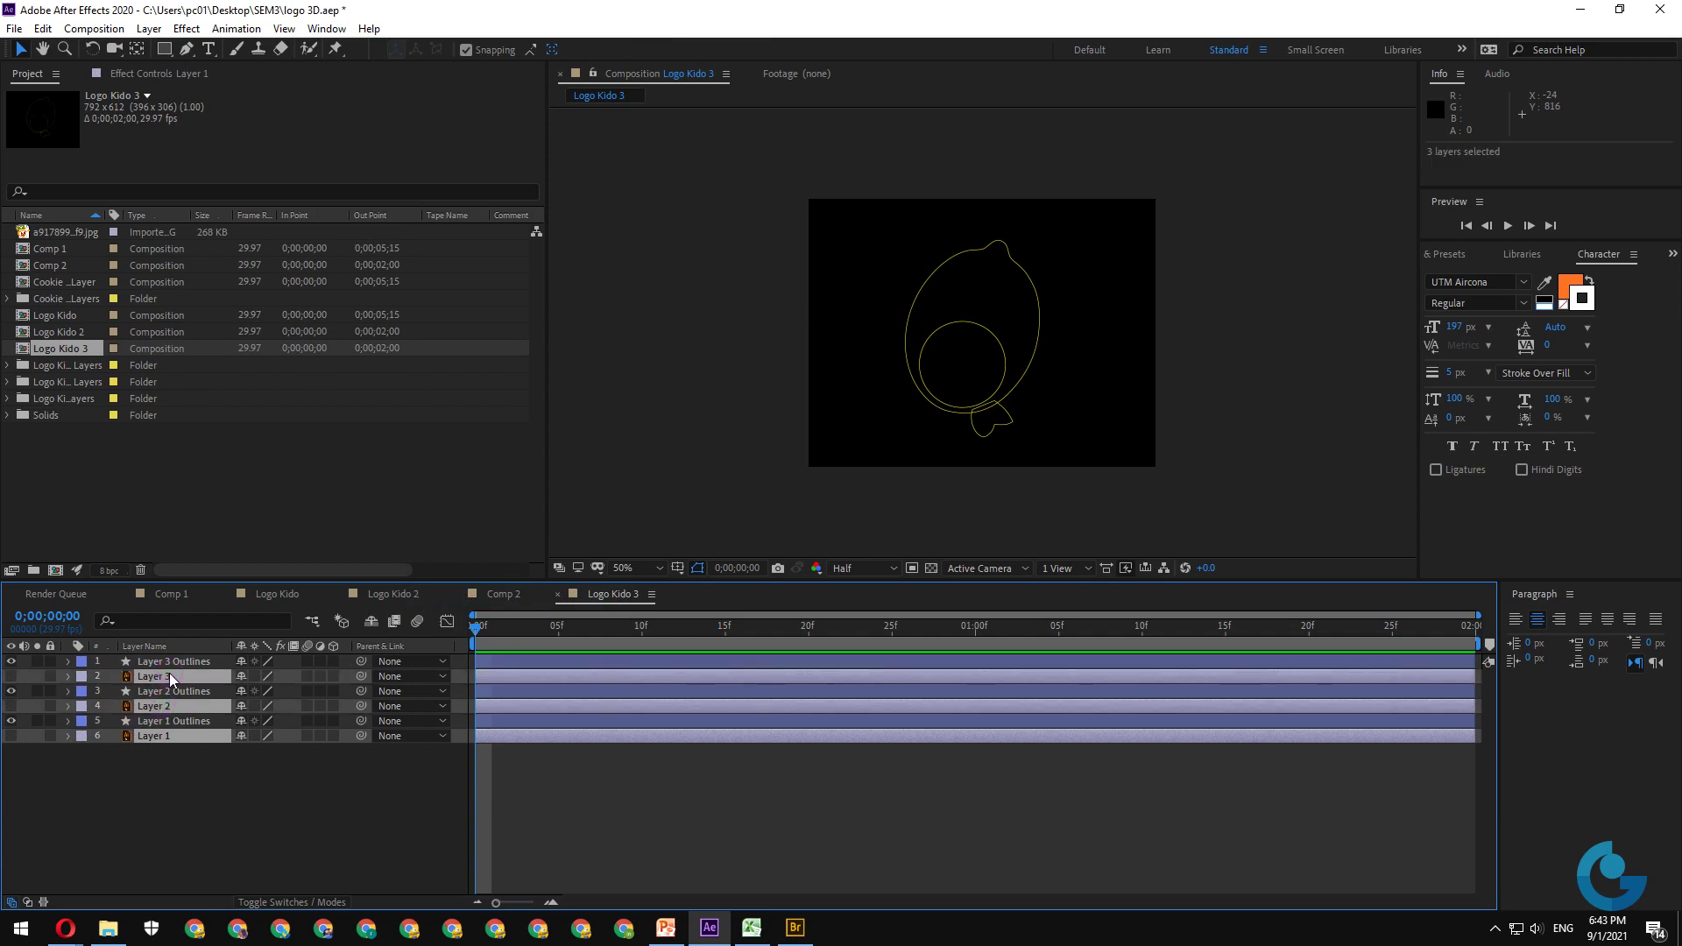
{"action": "key", "text": "Delete"}
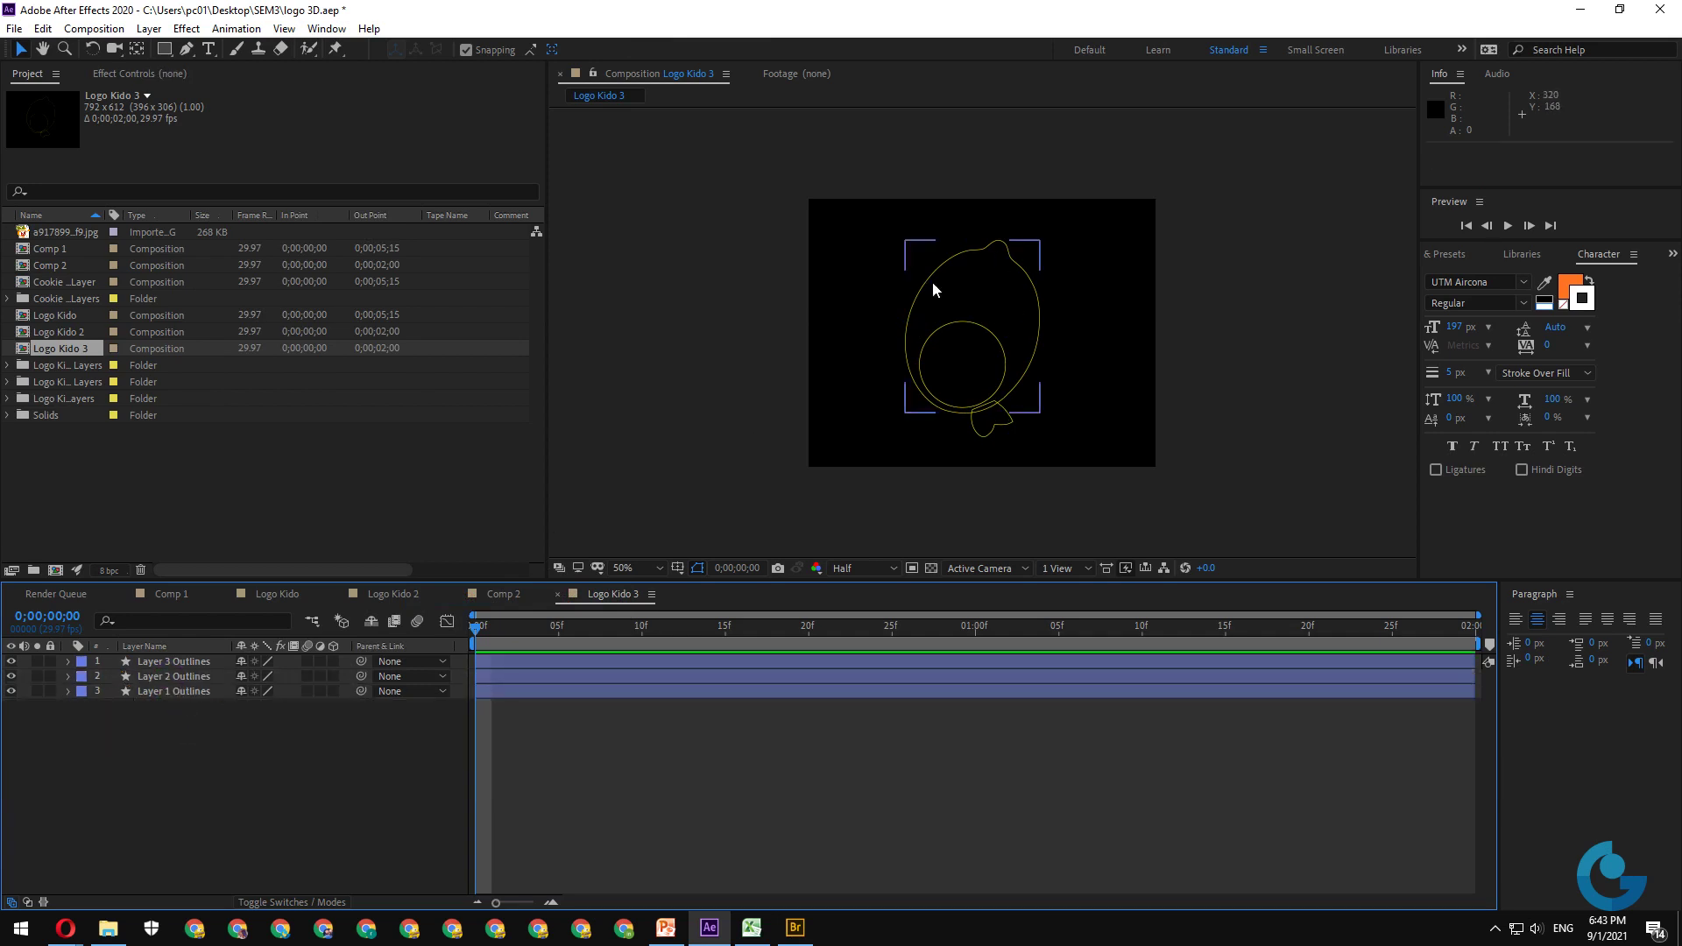
- Expand the contents of the Layer 3, Layer 2 and Layer 1 Outlines layers to show each one's Group 1
{"action": "left_click", "coordinate": [995, 403]}
{"action": "left_click", "coordinate": [70, 691]}
{"action": "left_click", "coordinate": [117, 676]}
{"action": "left_click", "coordinate": [60, 691]}
{"action": "left_click", "coordinate": [68, 674]}
{"action": "left_click", "coordinate": [69, 675]}
{"action": "left_click", "coordinate": [67, 662]}
{"action": "left_click", "coordinate": [68, 662]}
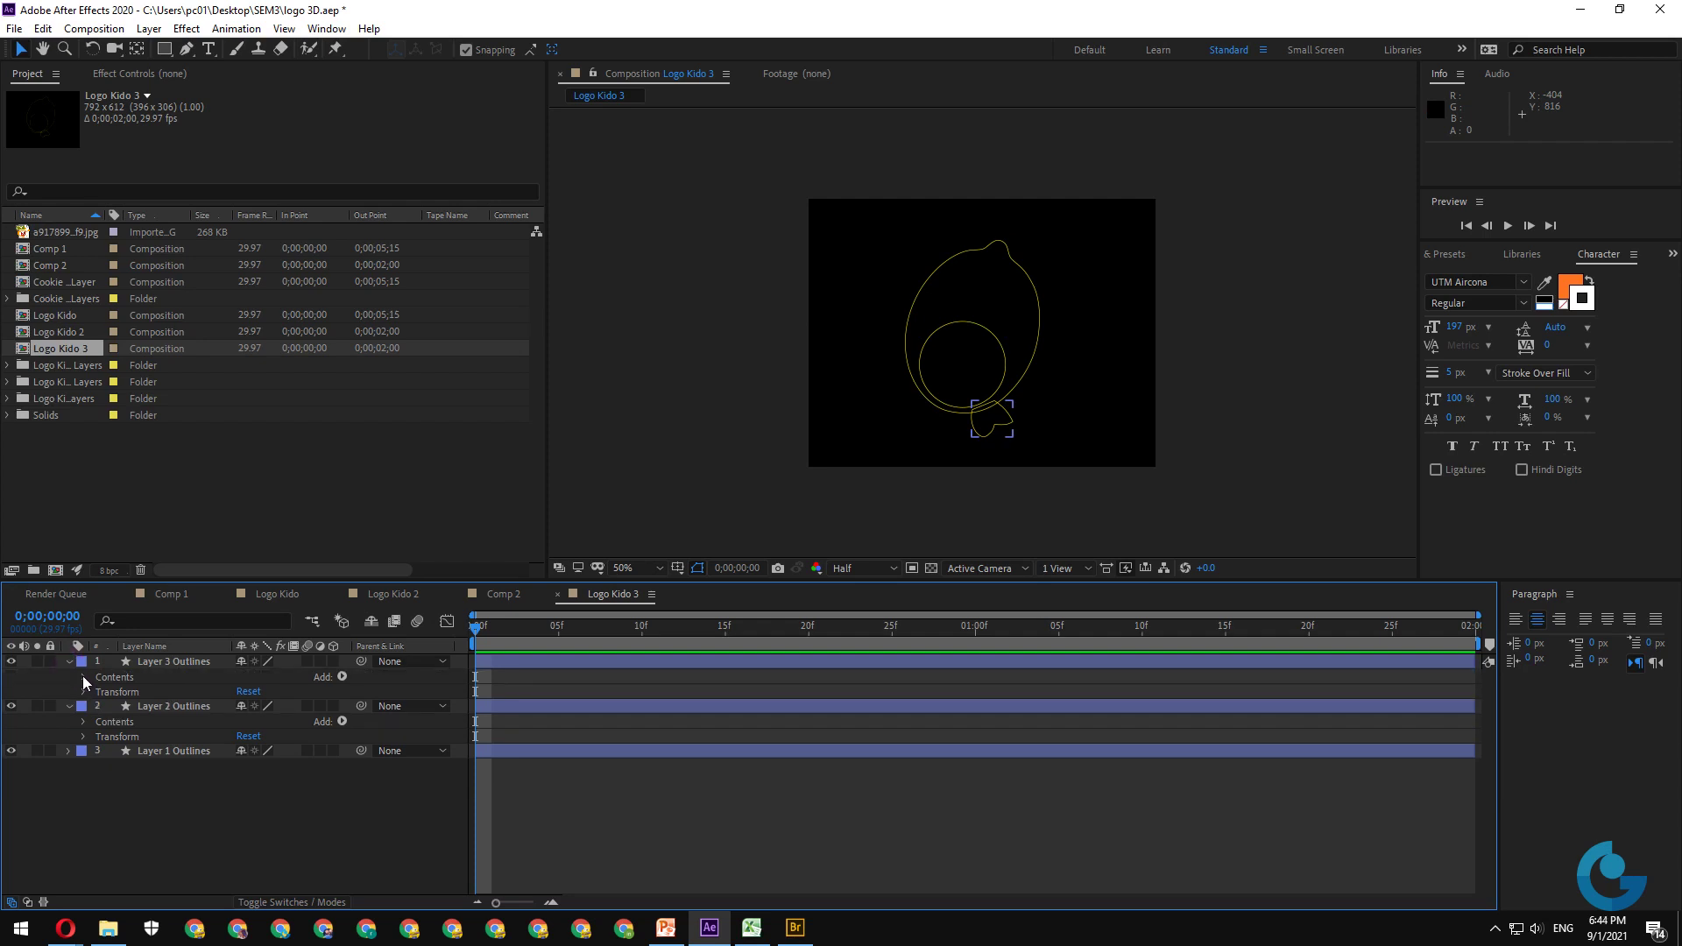
{"action": "left_click", "coordinate": [84, 678]}
{"action": "left_click", "coordinate": [95, 723]}
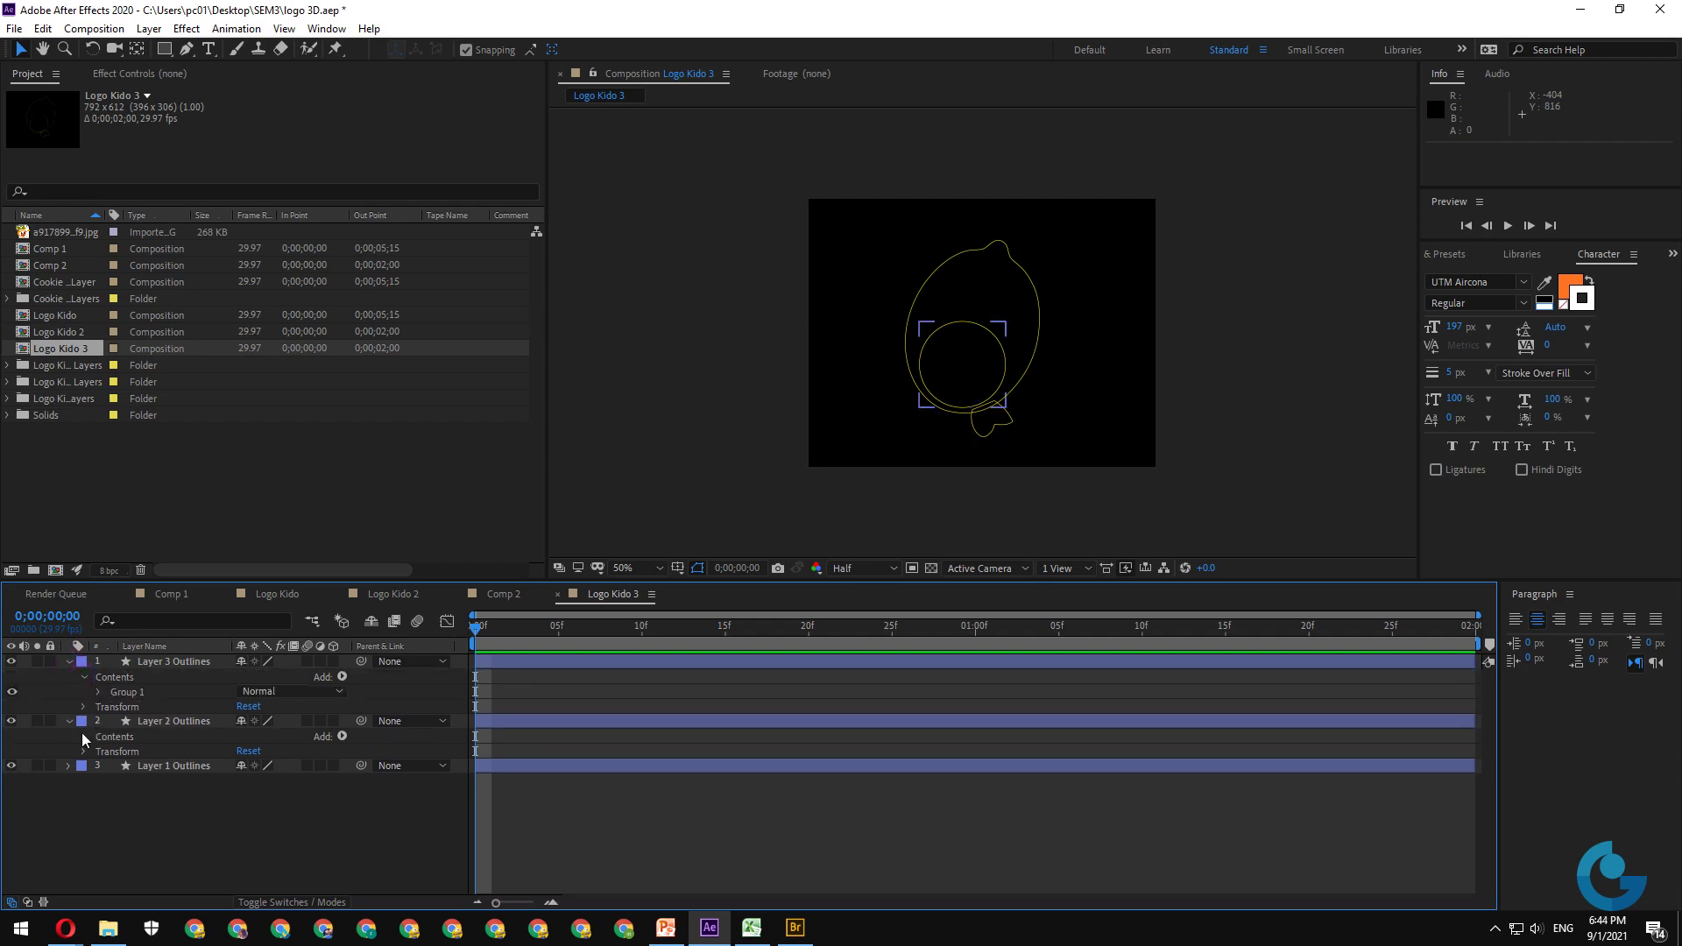
{"action": "left_click", "coordinate": [84, 735]}
{"action": "left_click", "coordinate": [70, 781]}
{"action": "left_click", "coordinate": [68, 780]}
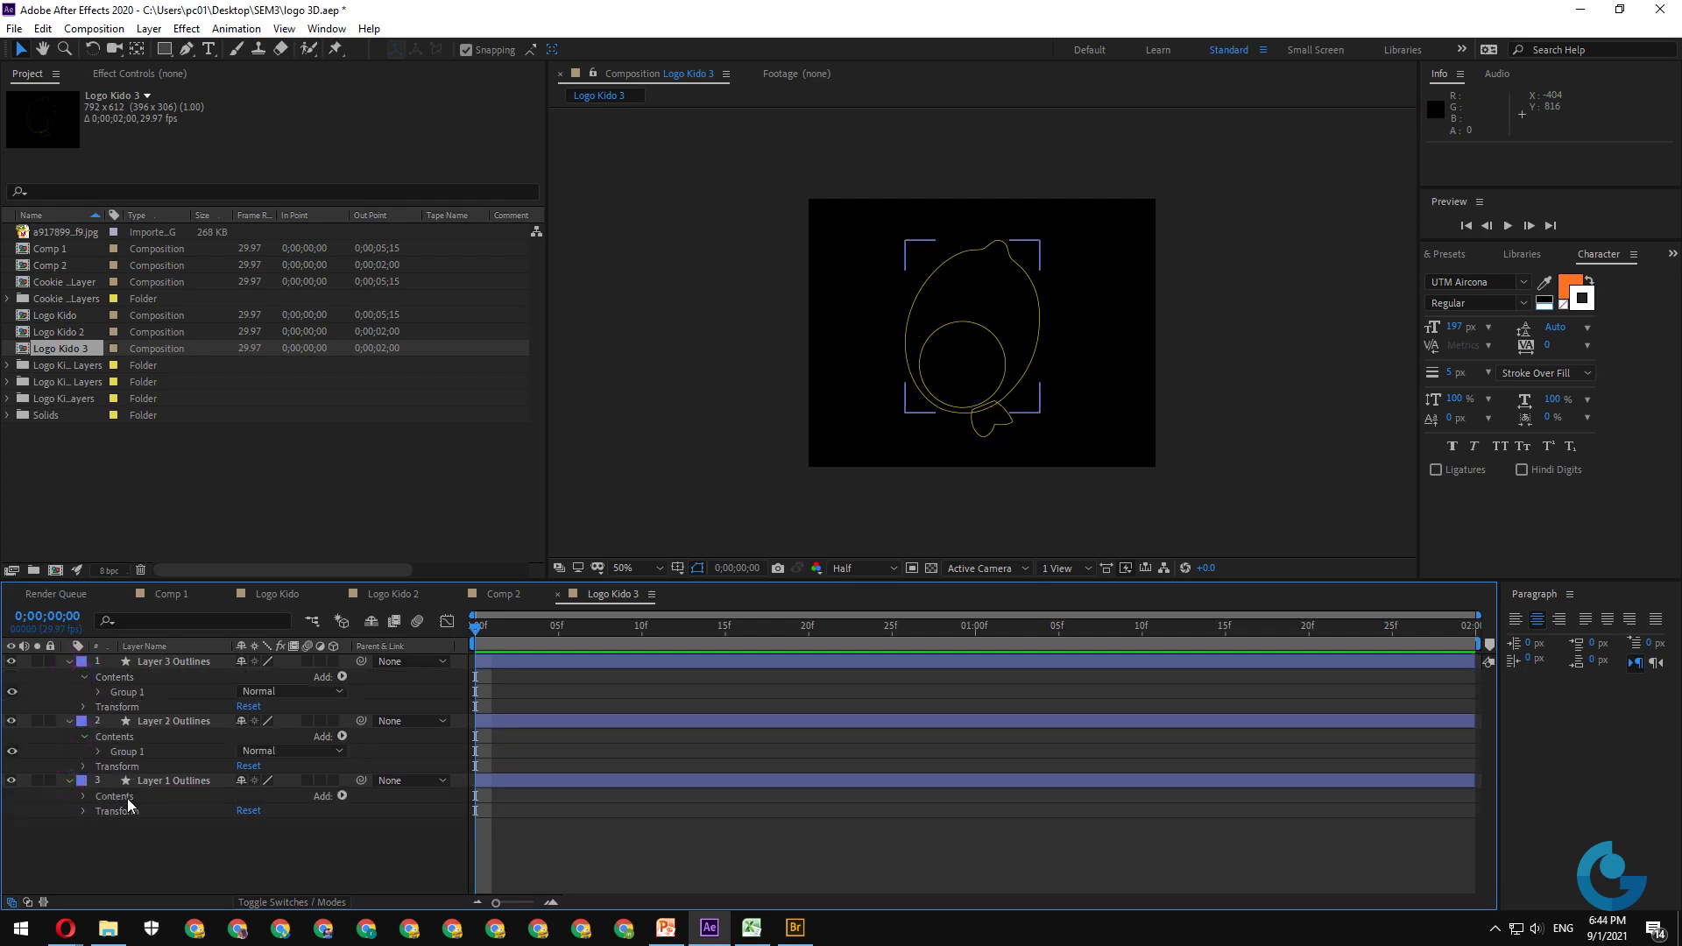
{"action": "left_click", "coordinate": [82, 796]}
- Copy Path 1 from Layer 3 Outlines and paste it into Group 1 of Layer 1 Outlines
{"action": "left_click", "coordinate": [128, 691]}
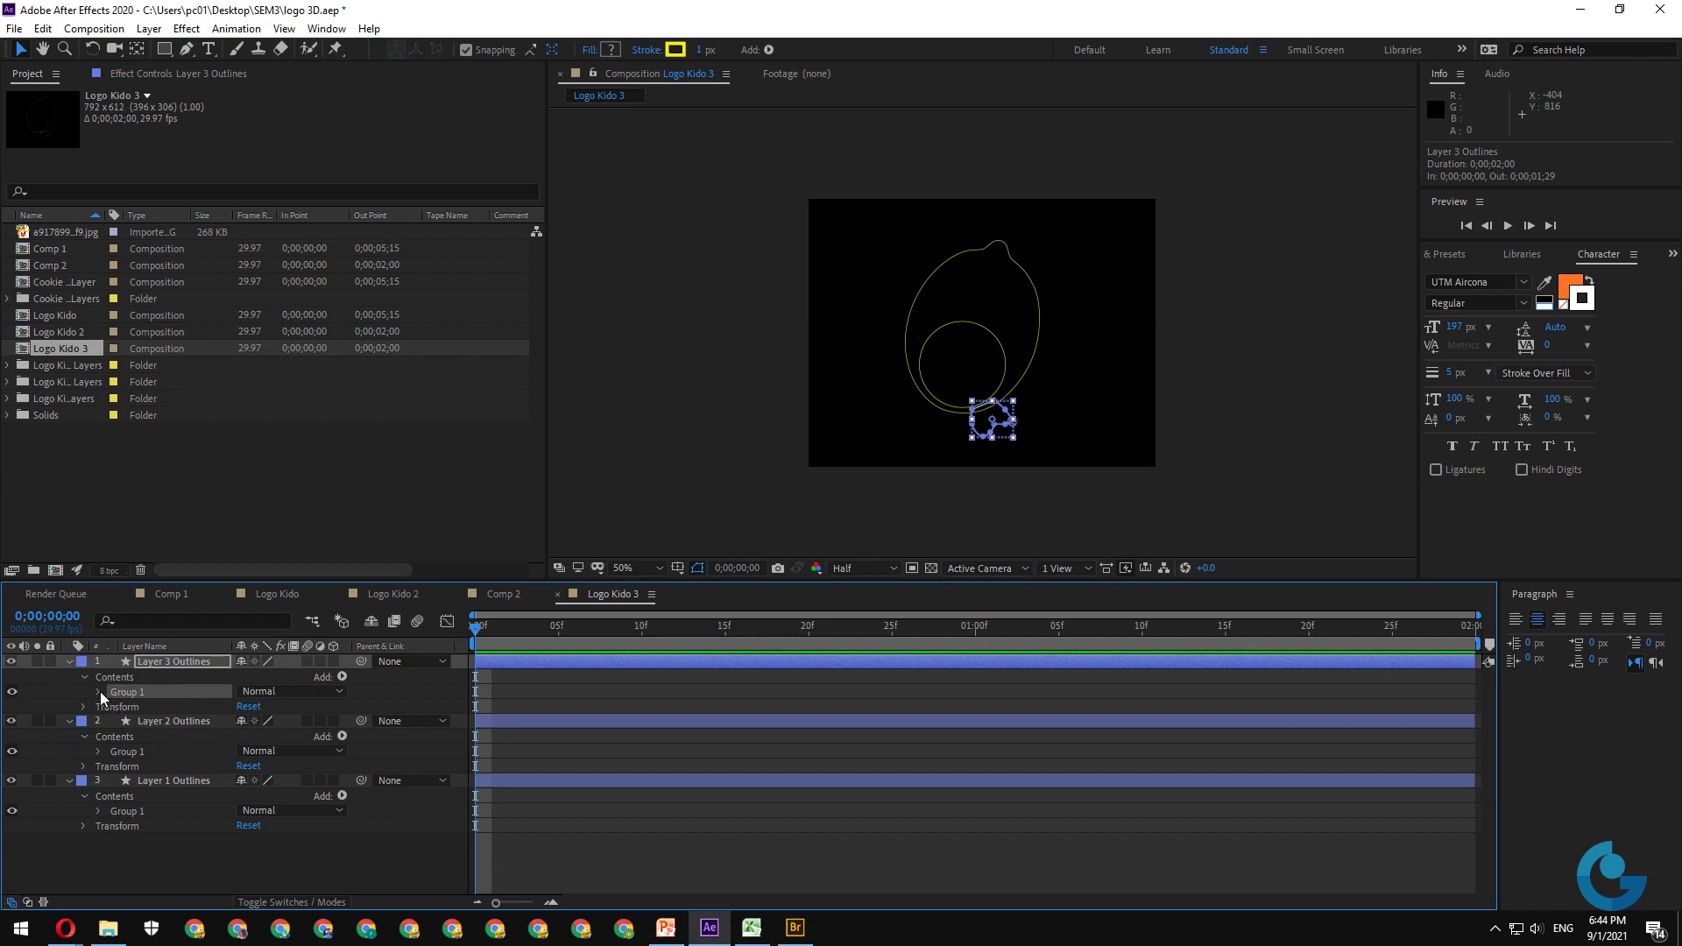
{"action": "left_click", "coordinate": [98, 692]}
{"action": "left_click", "coordinate": [150, 707]}
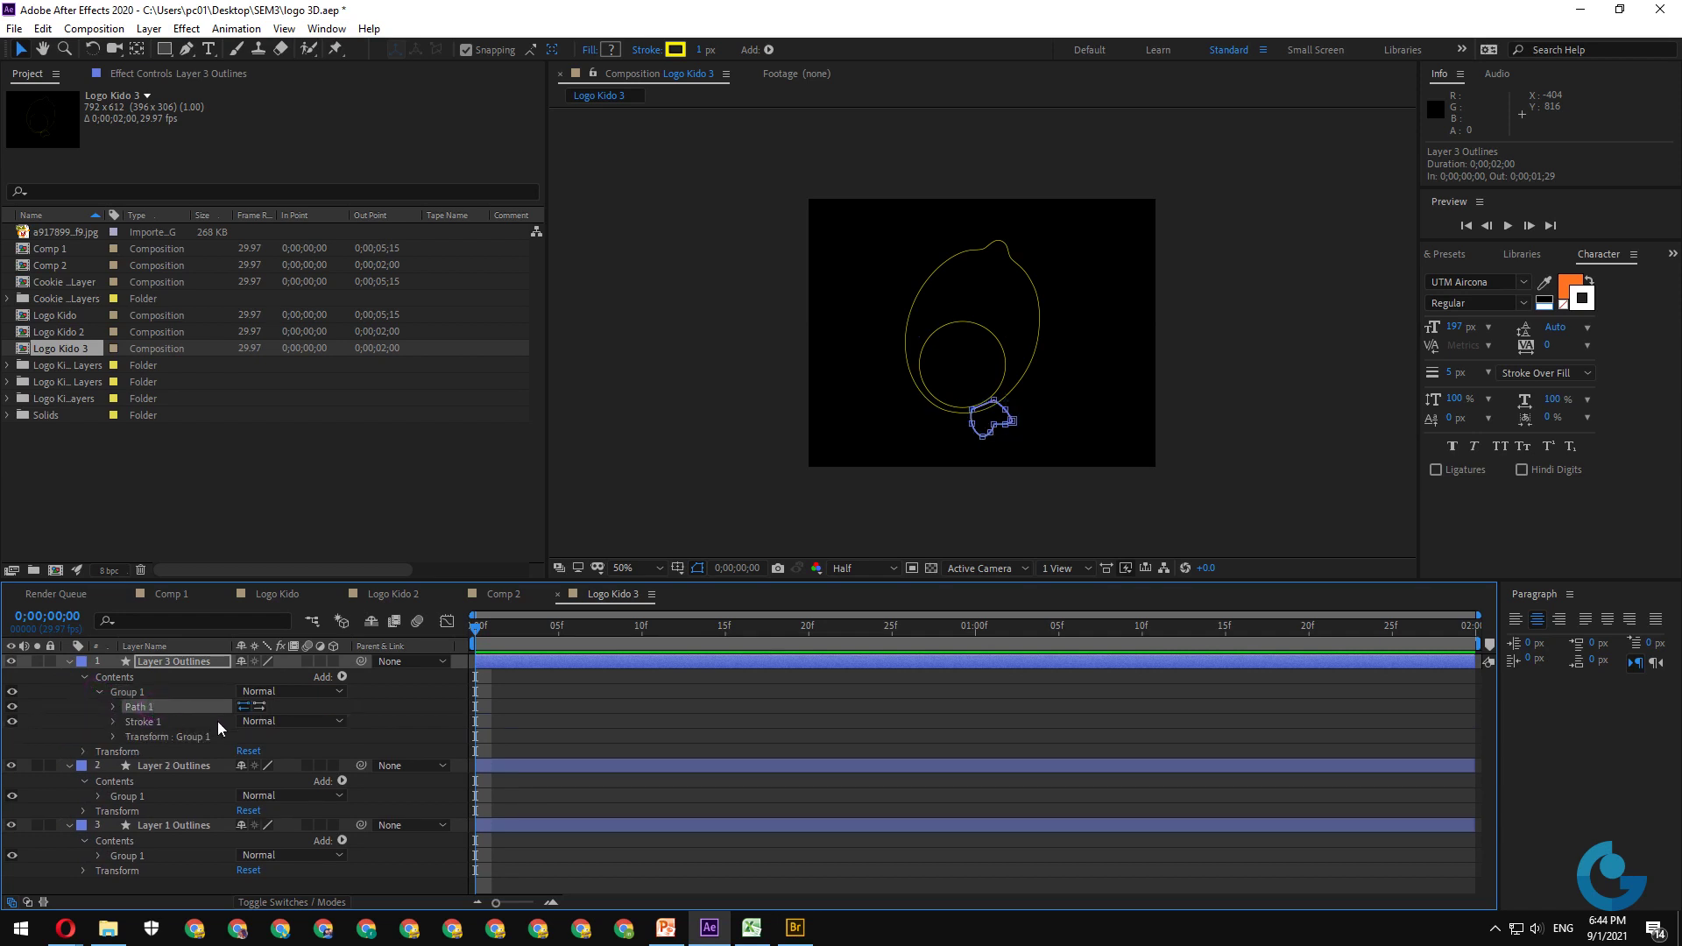
{"action": "left_click", "coordinate": [98, 855]}
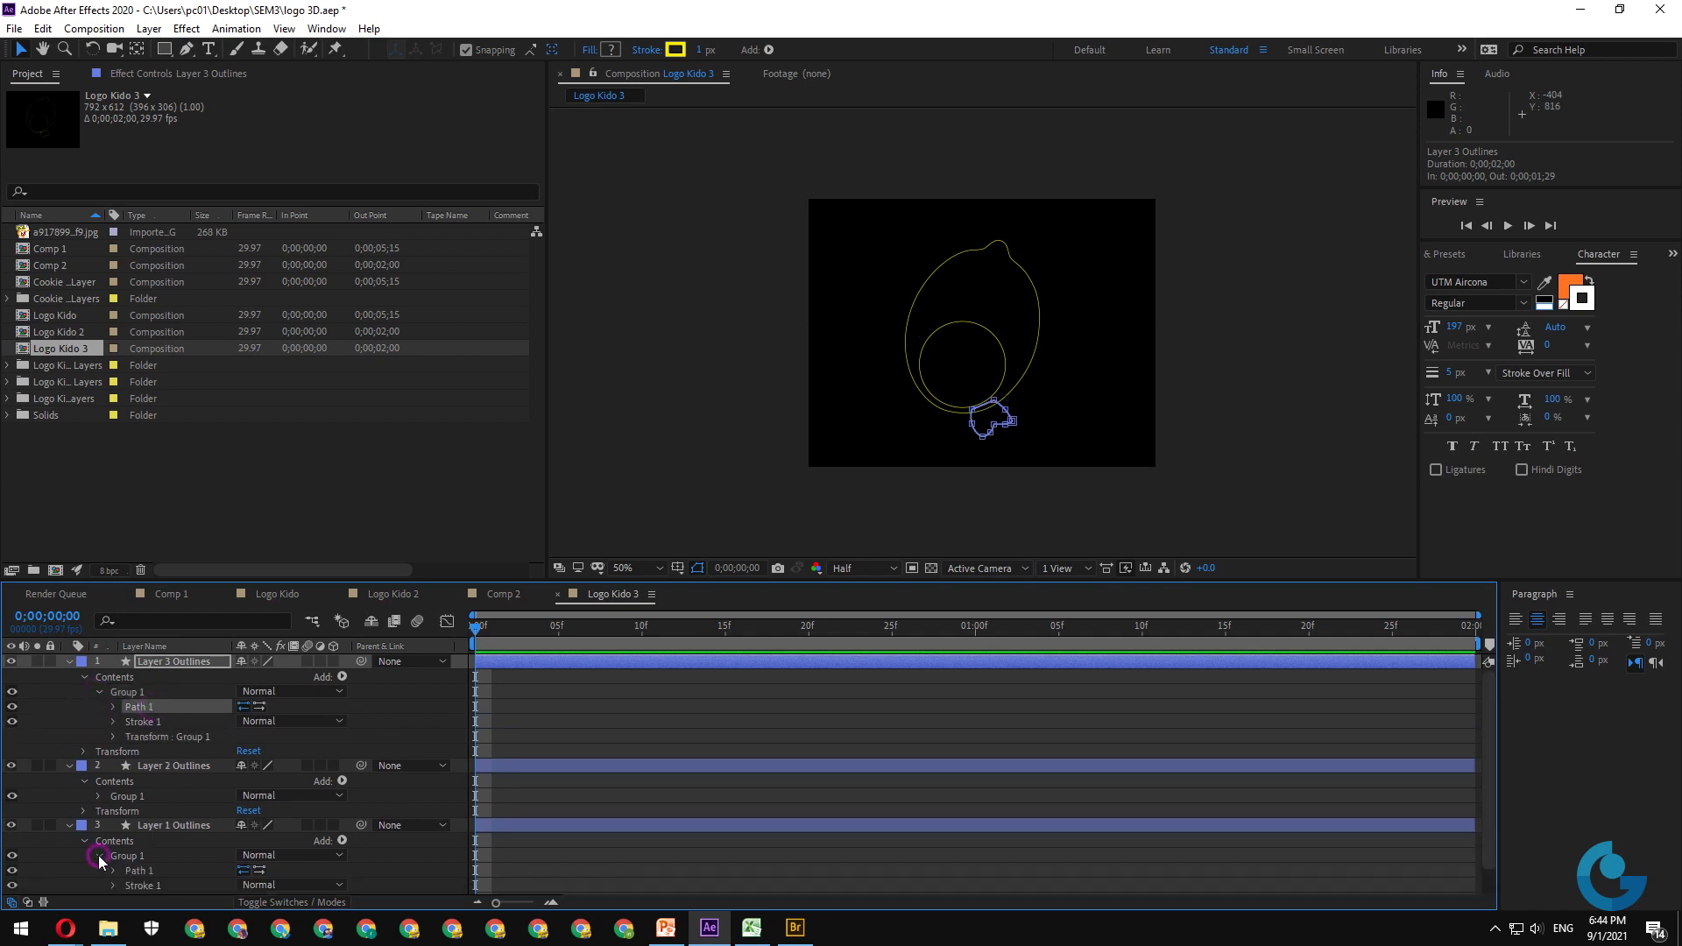
{"action": "left_click", "coordinate": [143, 842]}
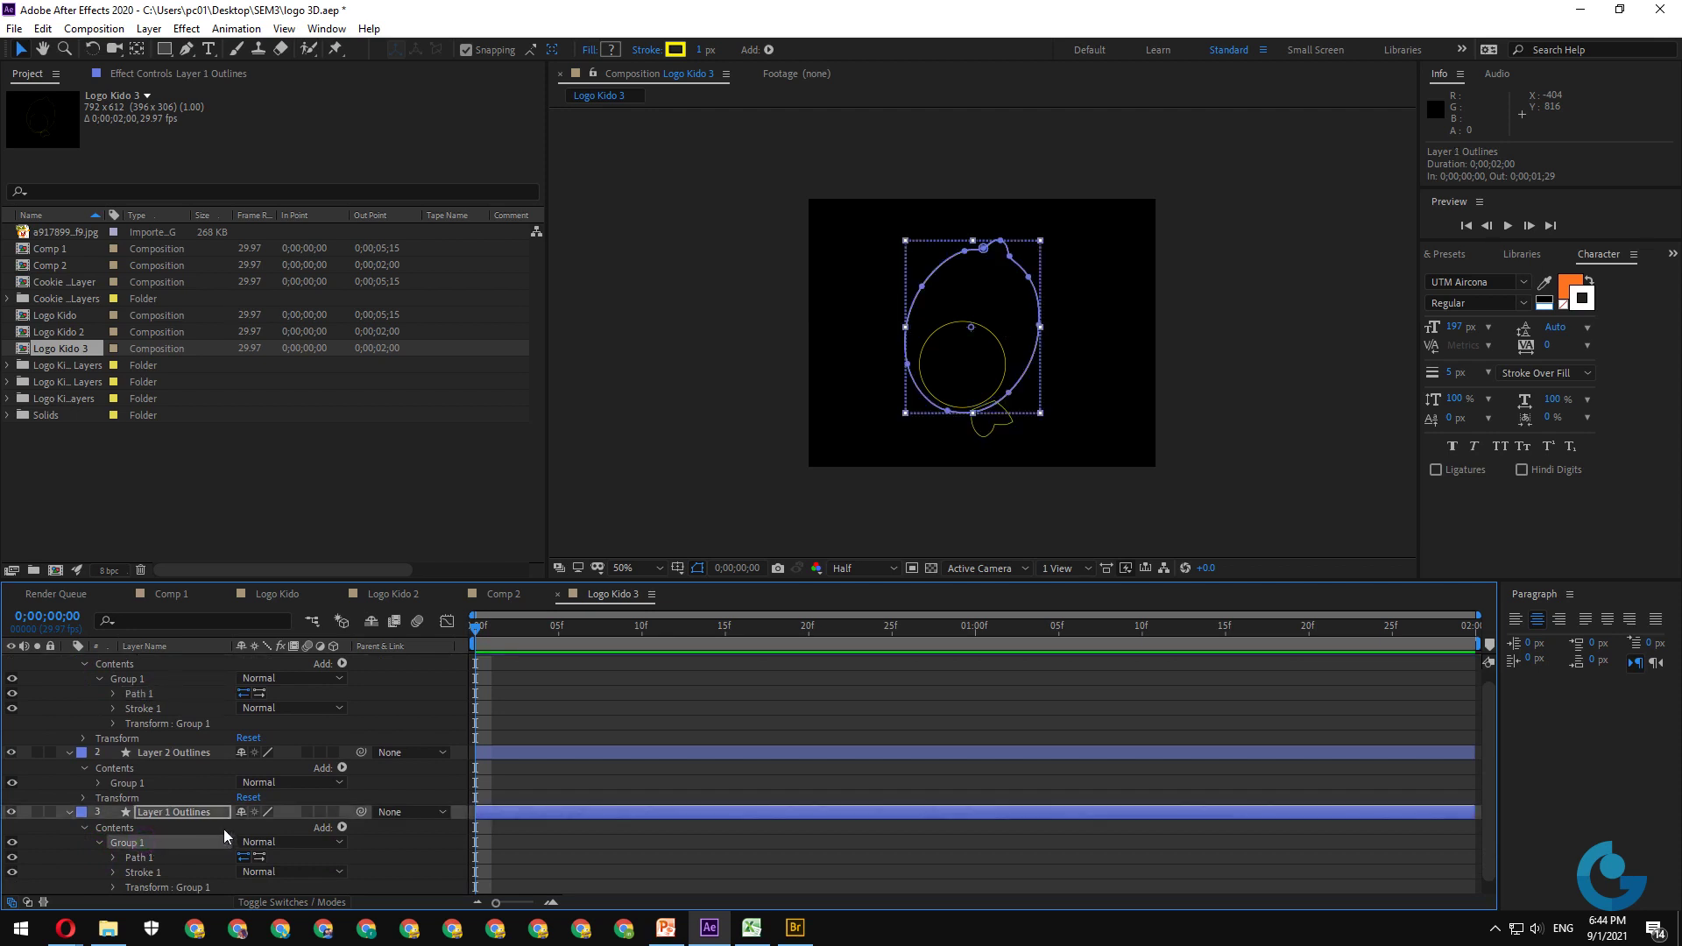
{"action": "key", "text": "ctrl+v"}
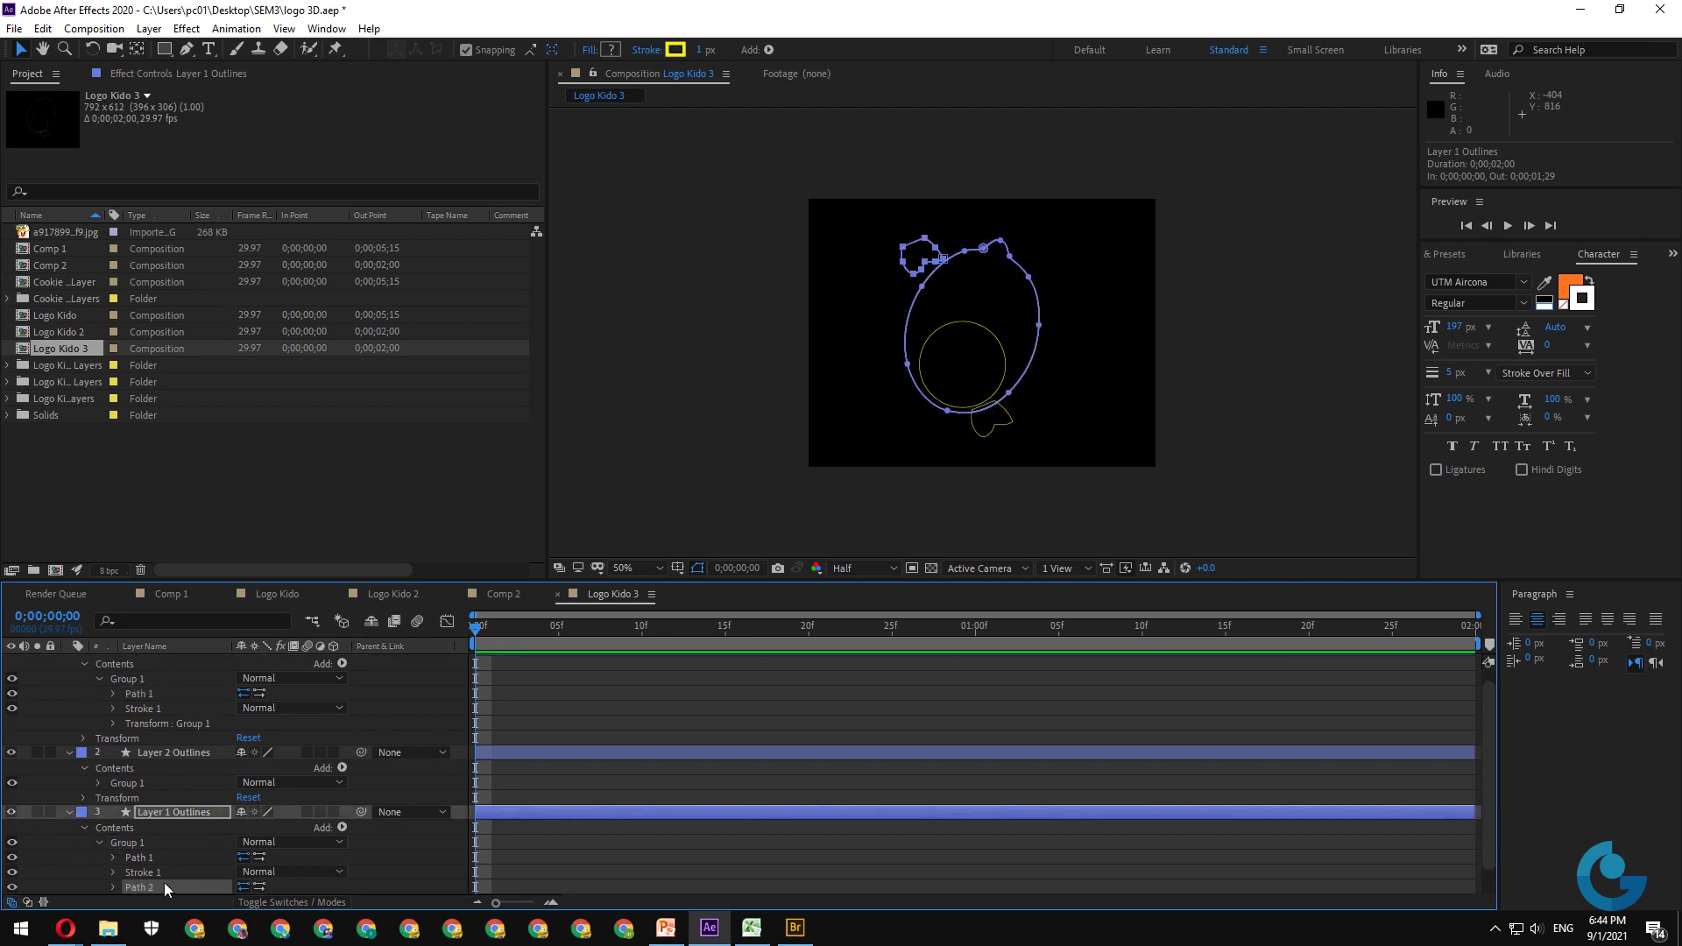
- Copy Path 1 from Group 1 of Layer 2 Outlines and paste it into Group 1 of Layer 1 Outlines
{"action": "left_click", "coordinate": [98, 783]}
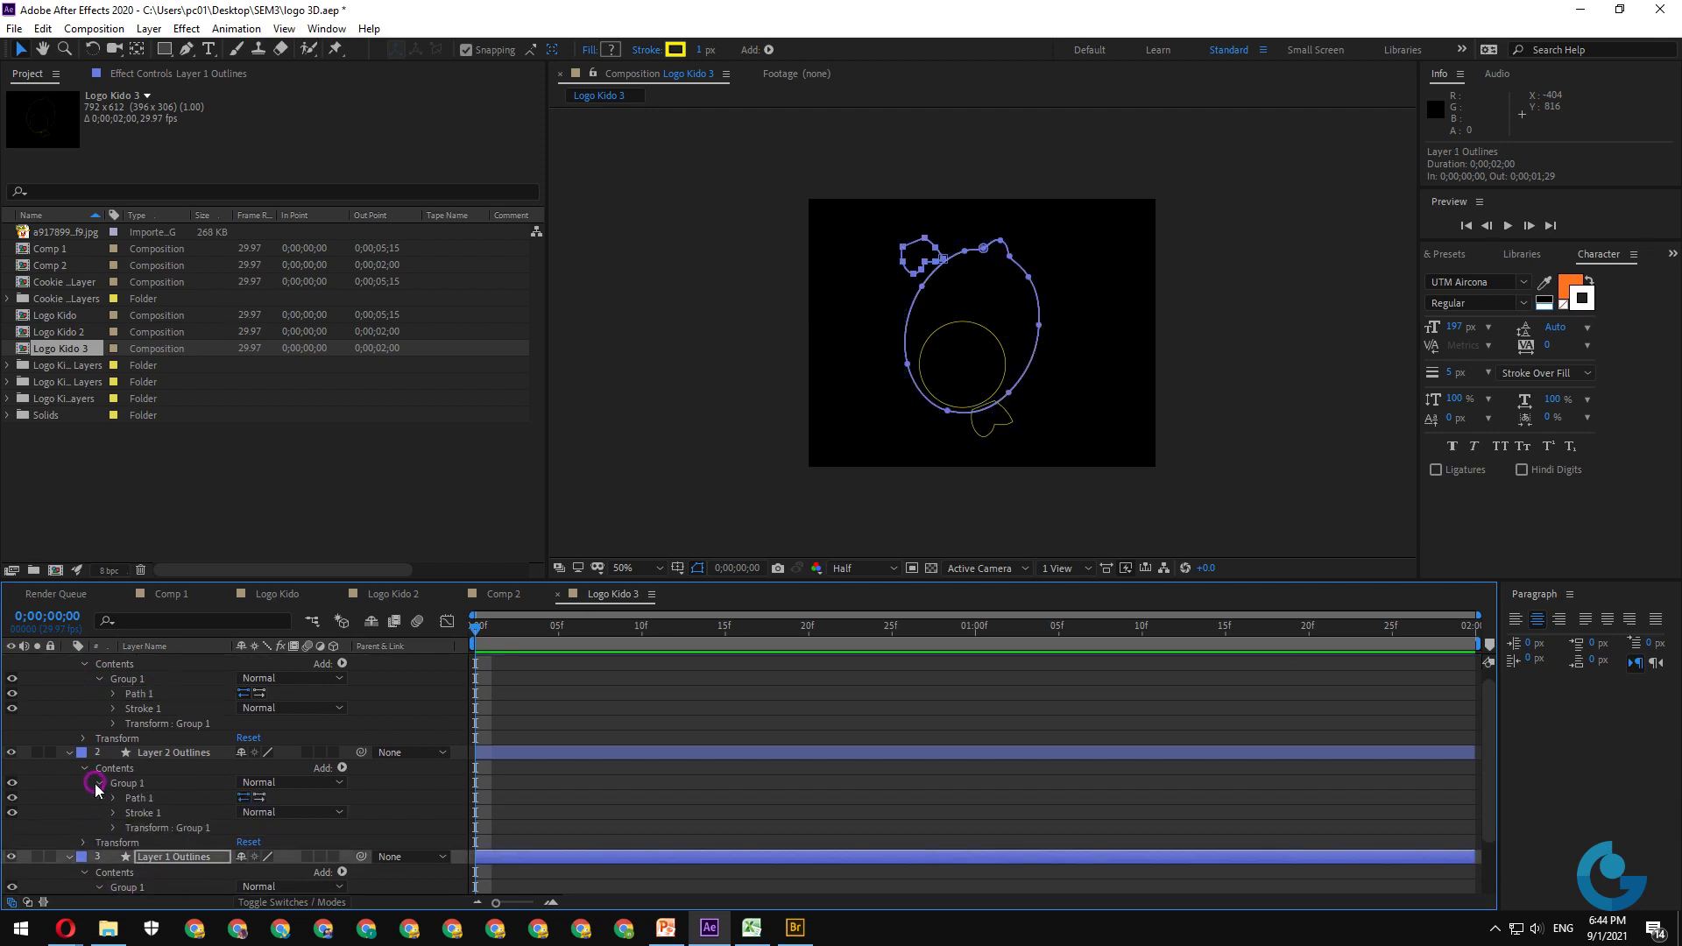
{"action": "left_click", "coordinate": [140, 798]}
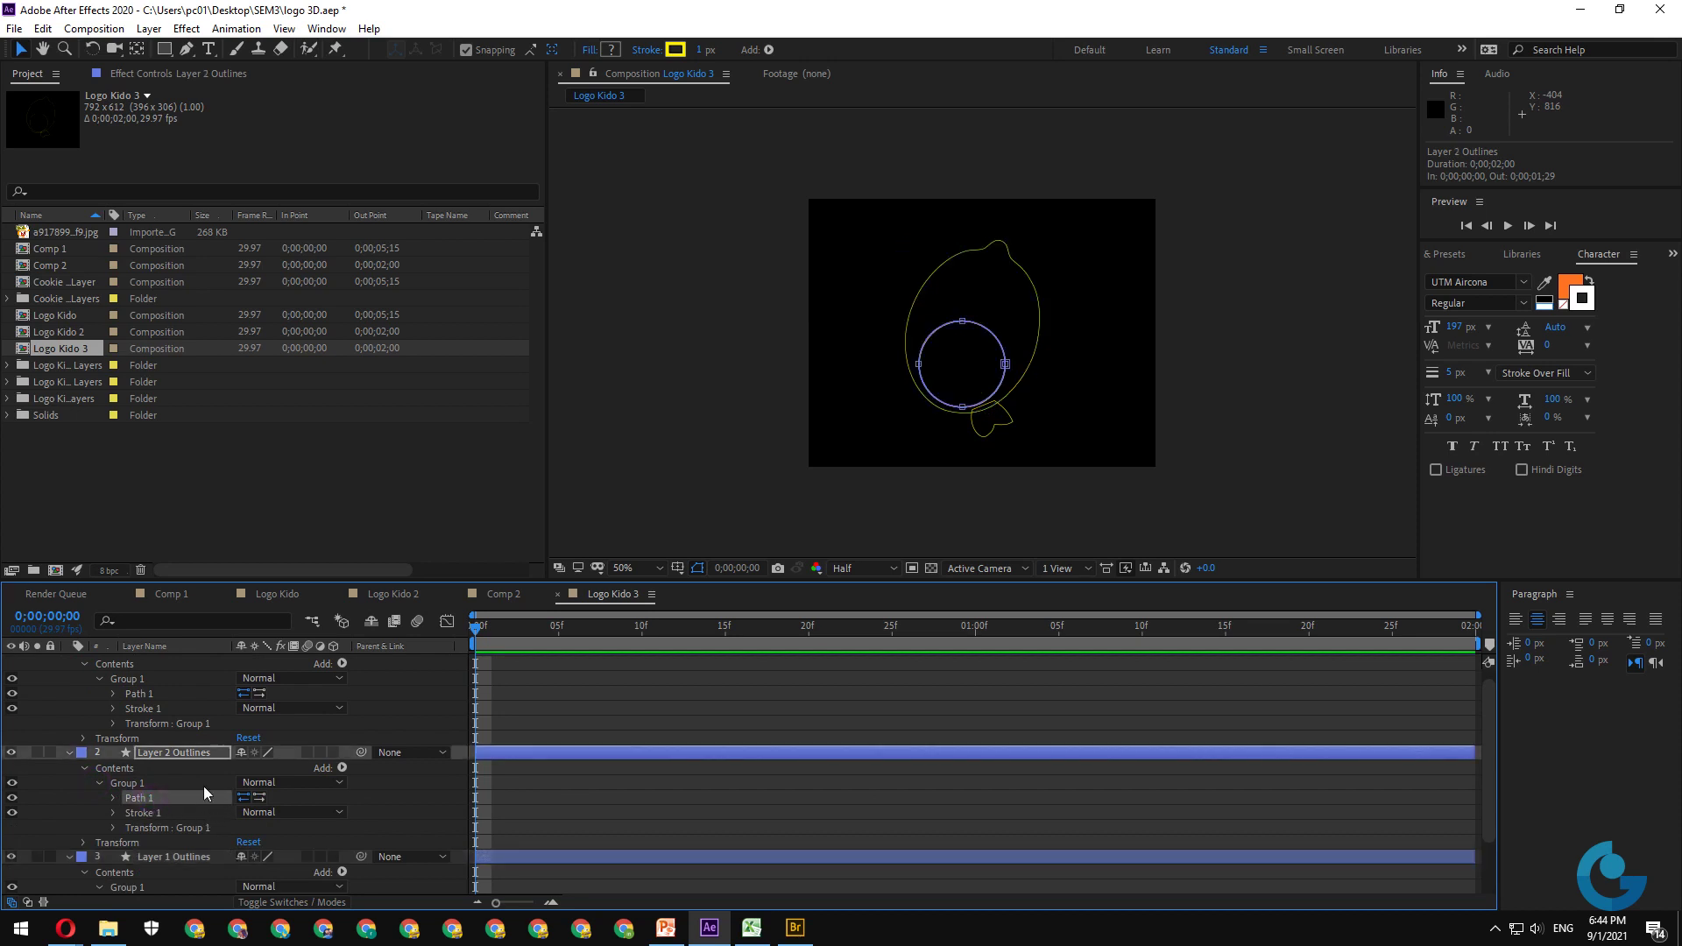
{"action": "scroll", "coordinate": [210, 787], "scroll_direction": "down", "scroll_amount": 2}
{"action": "left_click", "coordinate": [136, 829]}
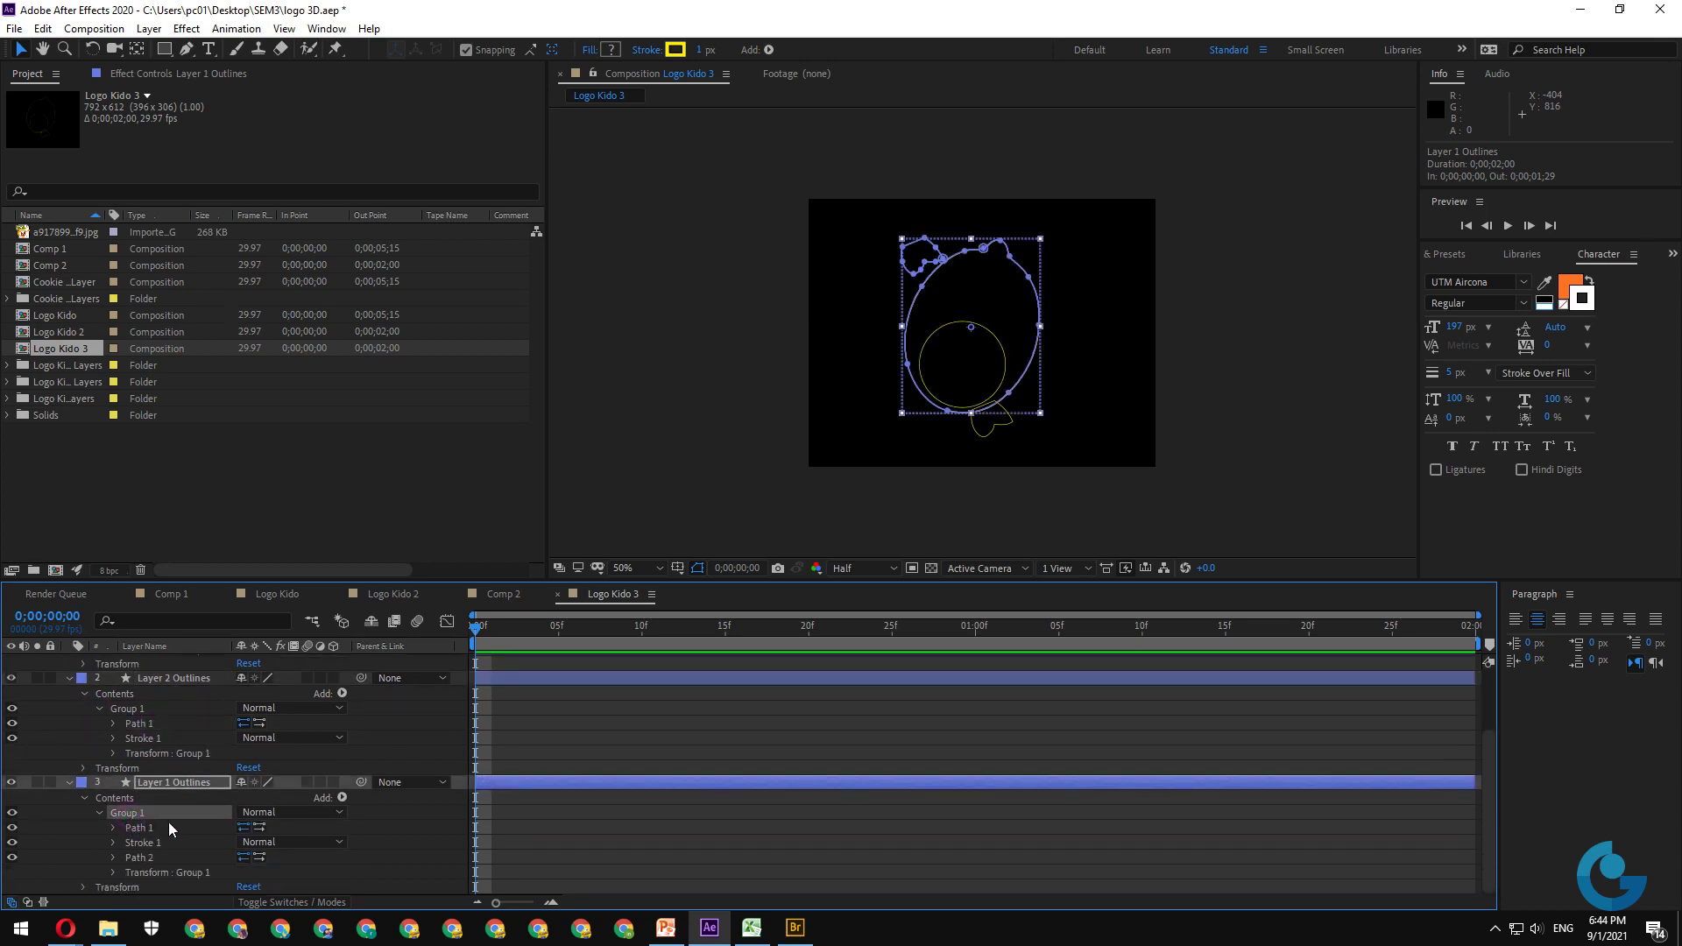
{"action": "key", "text": "ctrl+v"}
- Delete the Layer 3 Outlines and Layer 2 Outlines layers, keeping only Layer 1 Outlines
{"action": "scroll", "coordinate": [140, 683], "scroll_direction": "up", "scroll_amount": 2}
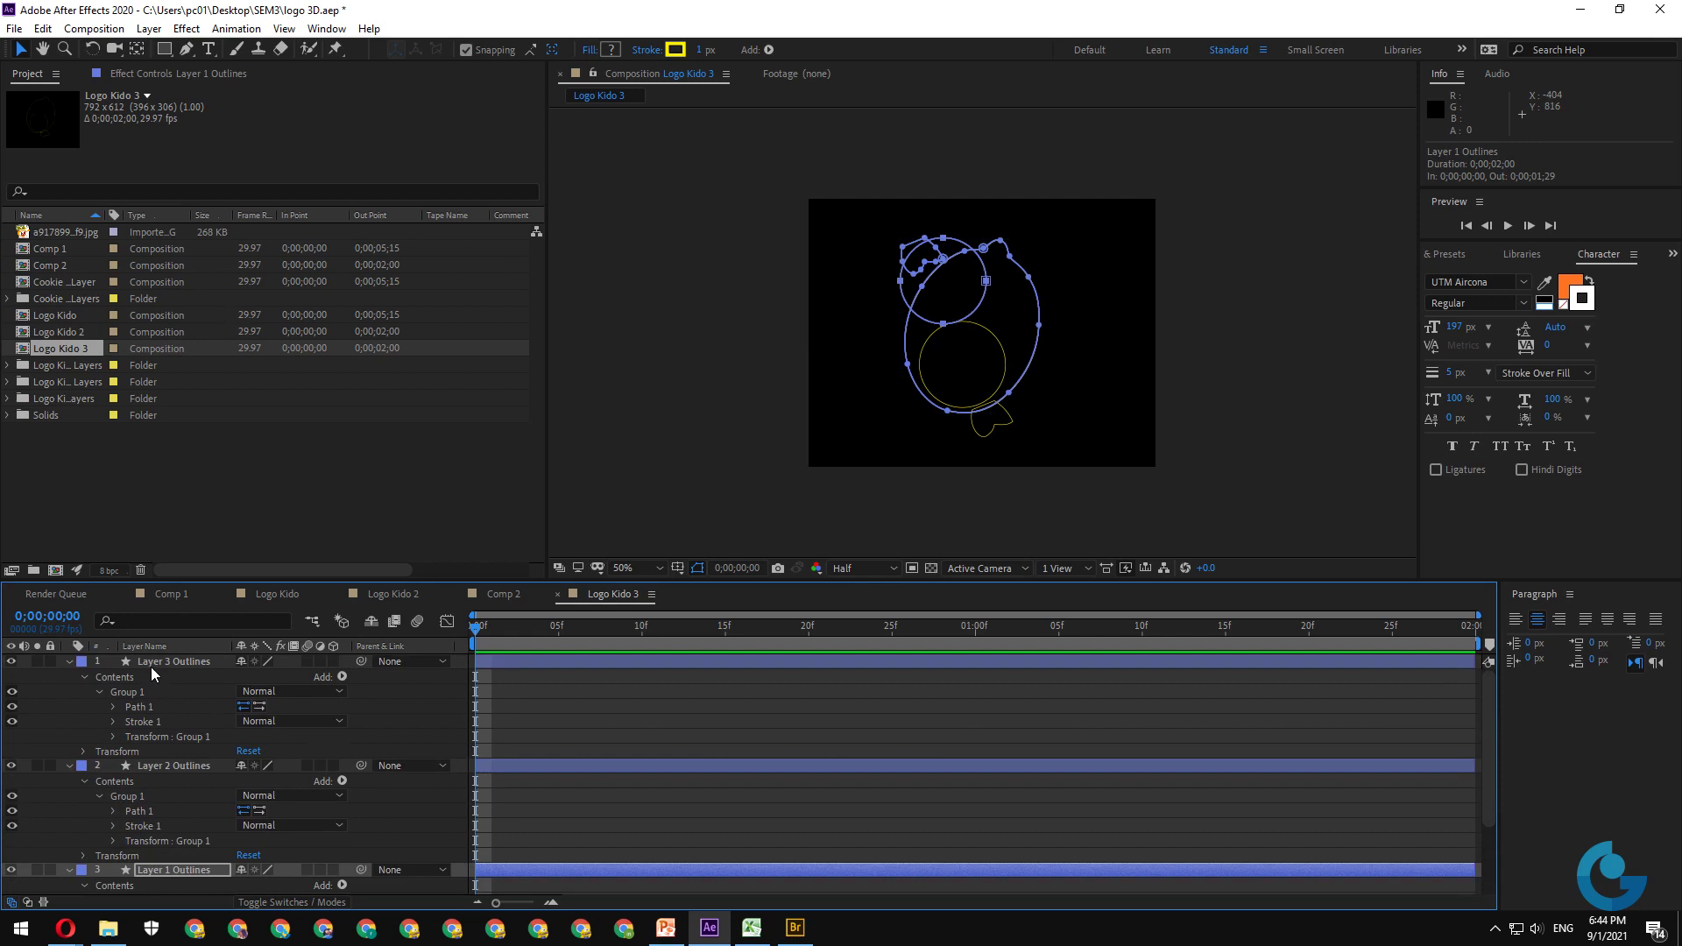
{"action": "left_click", "coordinate": [173, 664]}
{"action": "key", "text": "Delete"}
{"action": "left_click", "coordinate": [172, 662]}
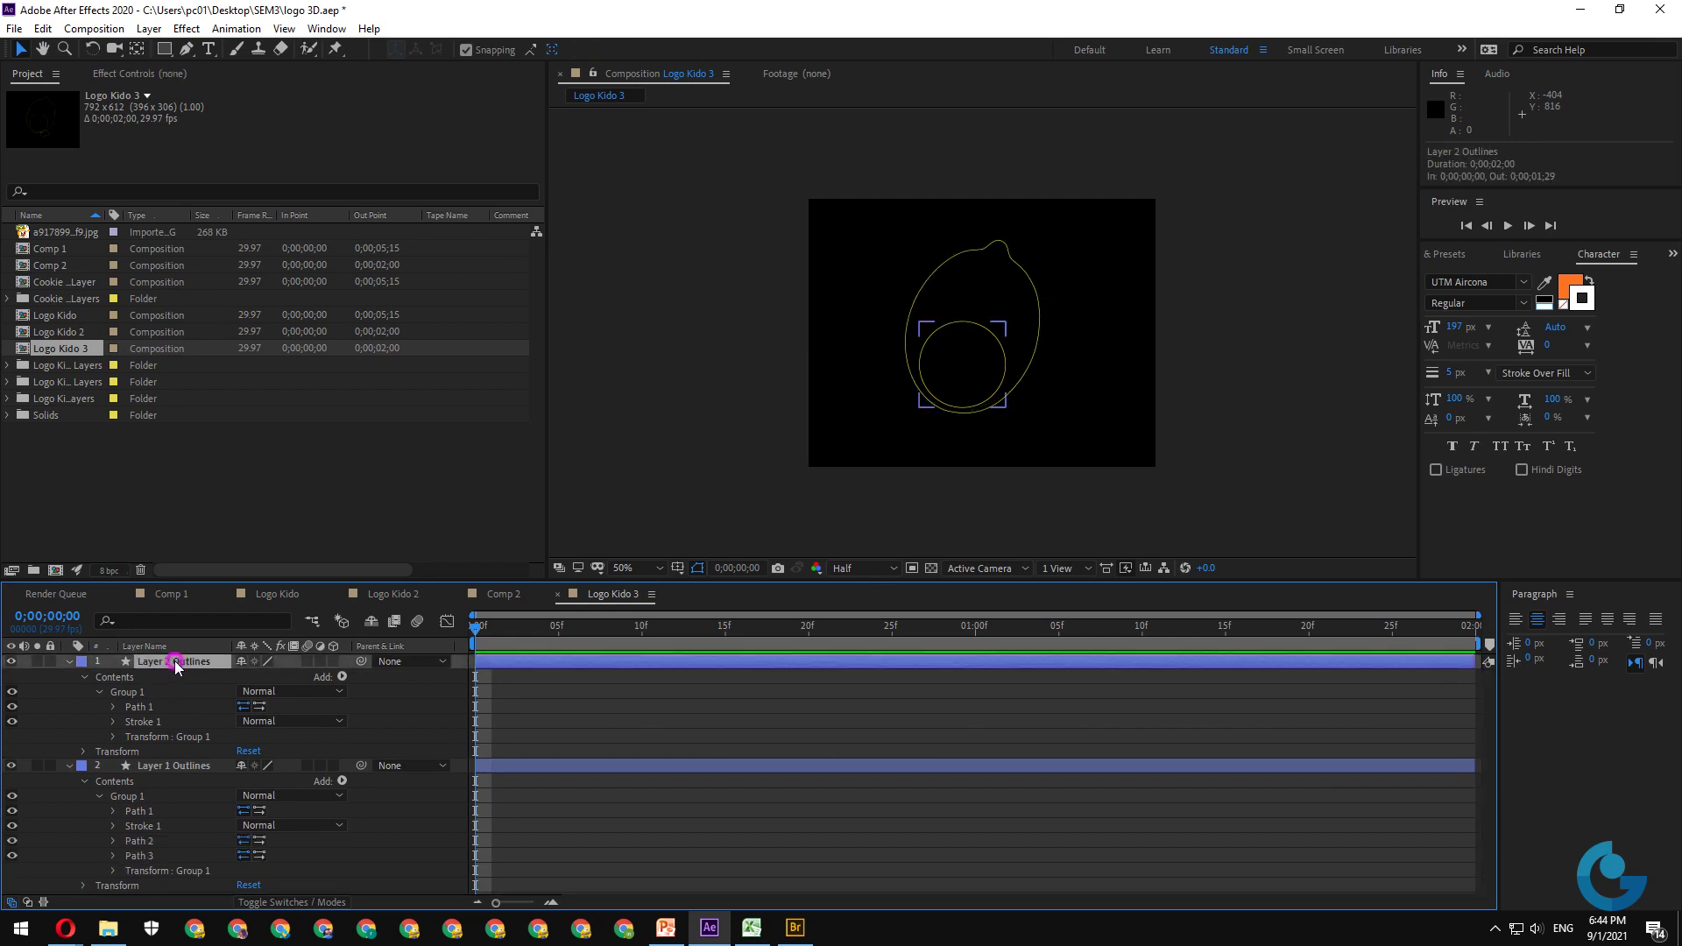
{"action": "key", "text": "Delete"}
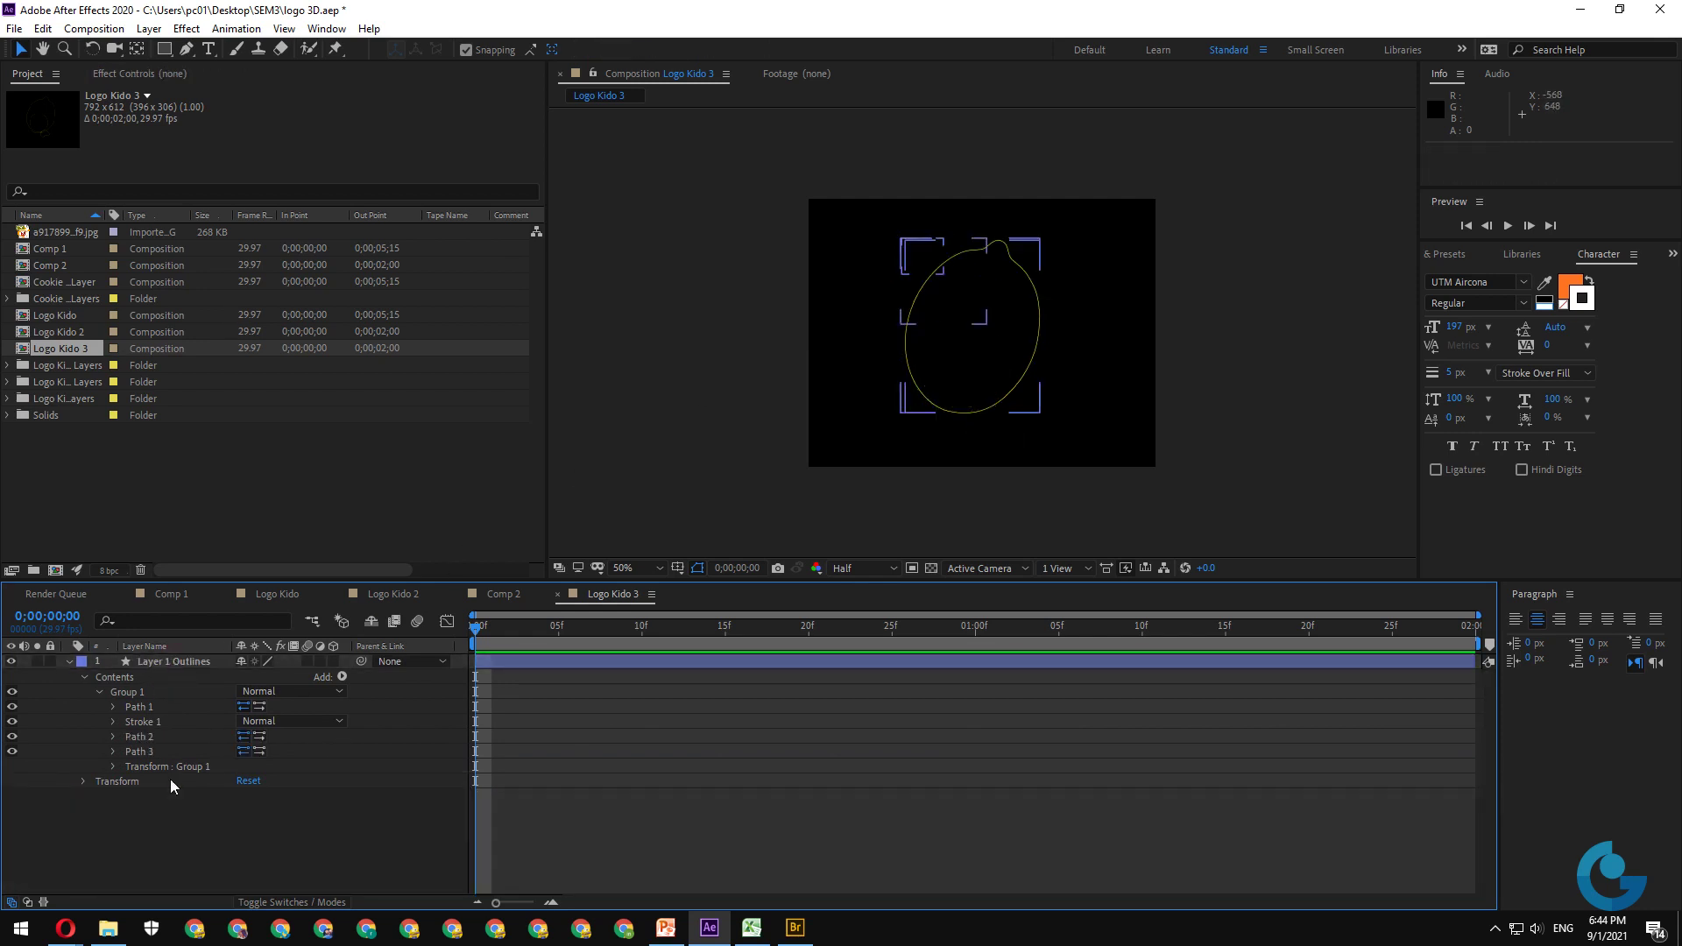
- Move Stroke 1 below Path 3 in Group 1 so the stroke applies to all three paths
{"action": "left_click", "coordinate": [154, 724]}
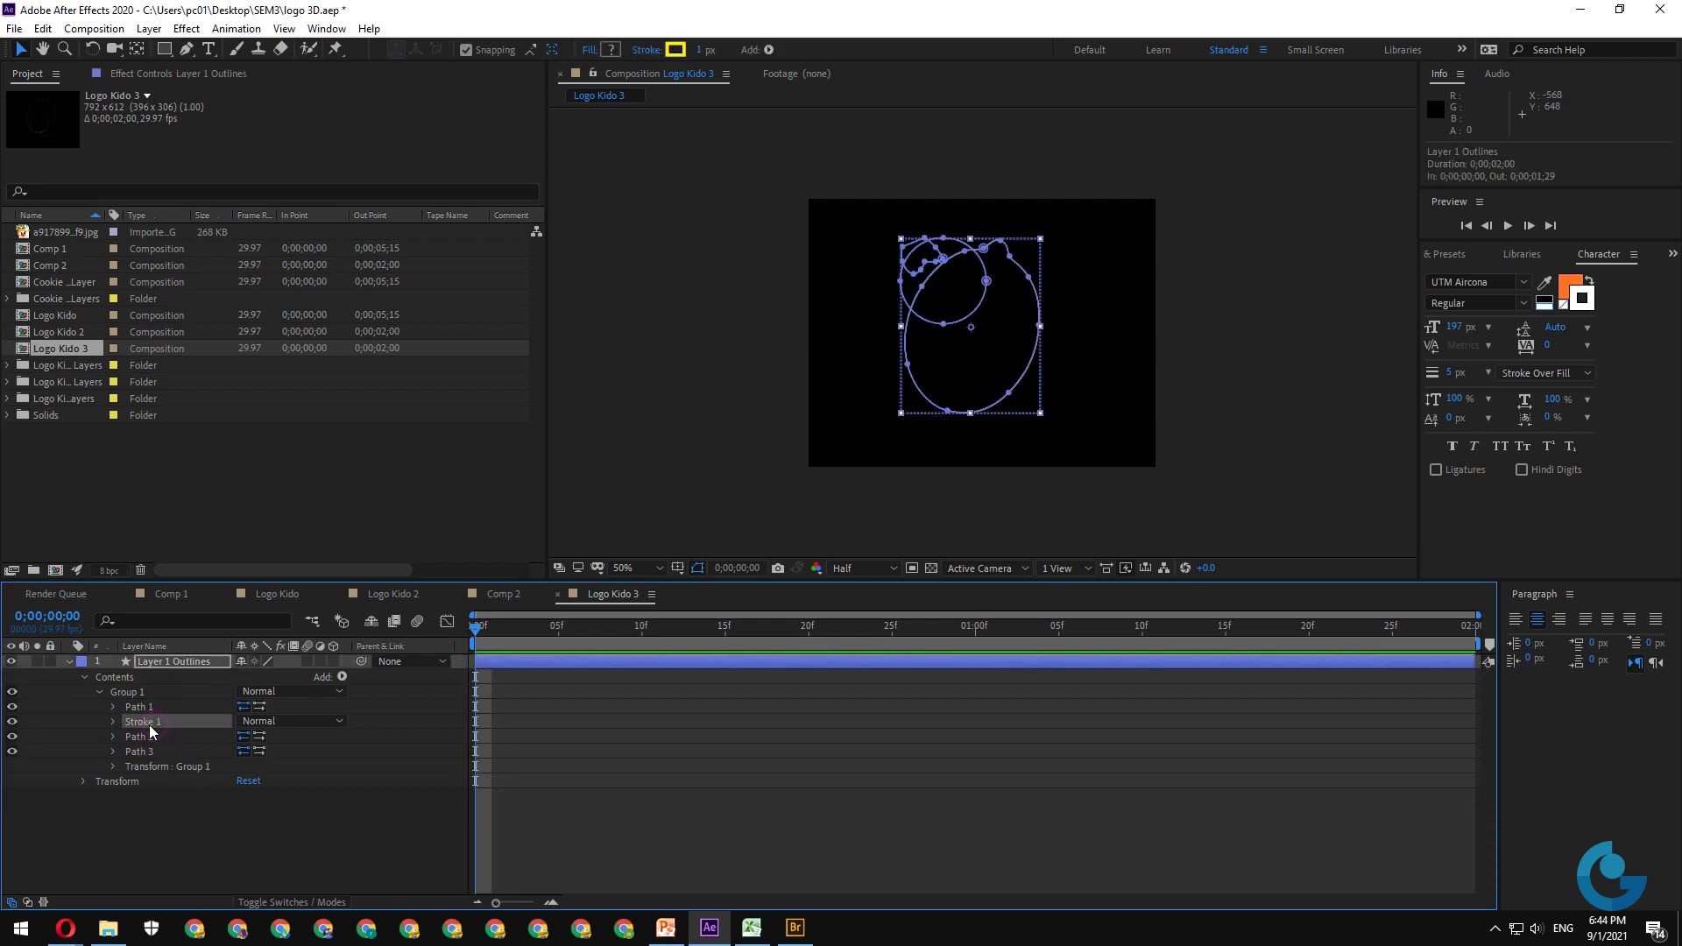
{"action": "left_click_drag", "start_coordinate": [148, 732], "coordinate": [151, 759]}
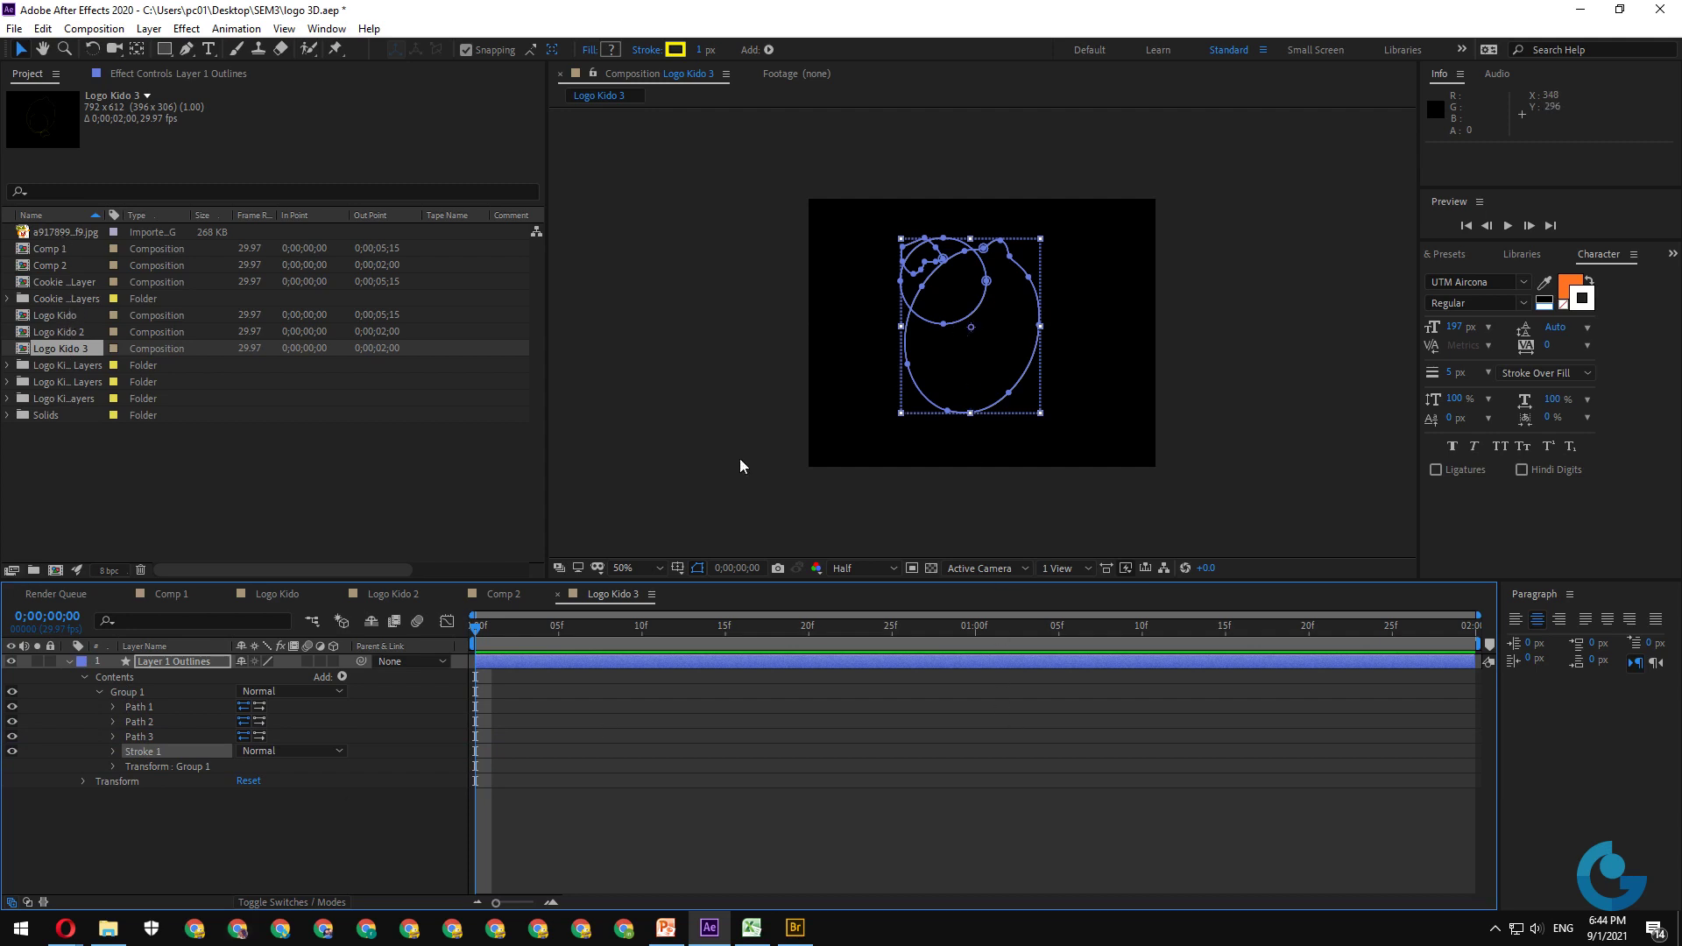
{"action": "left_click", "coordinate": [149, 811]}
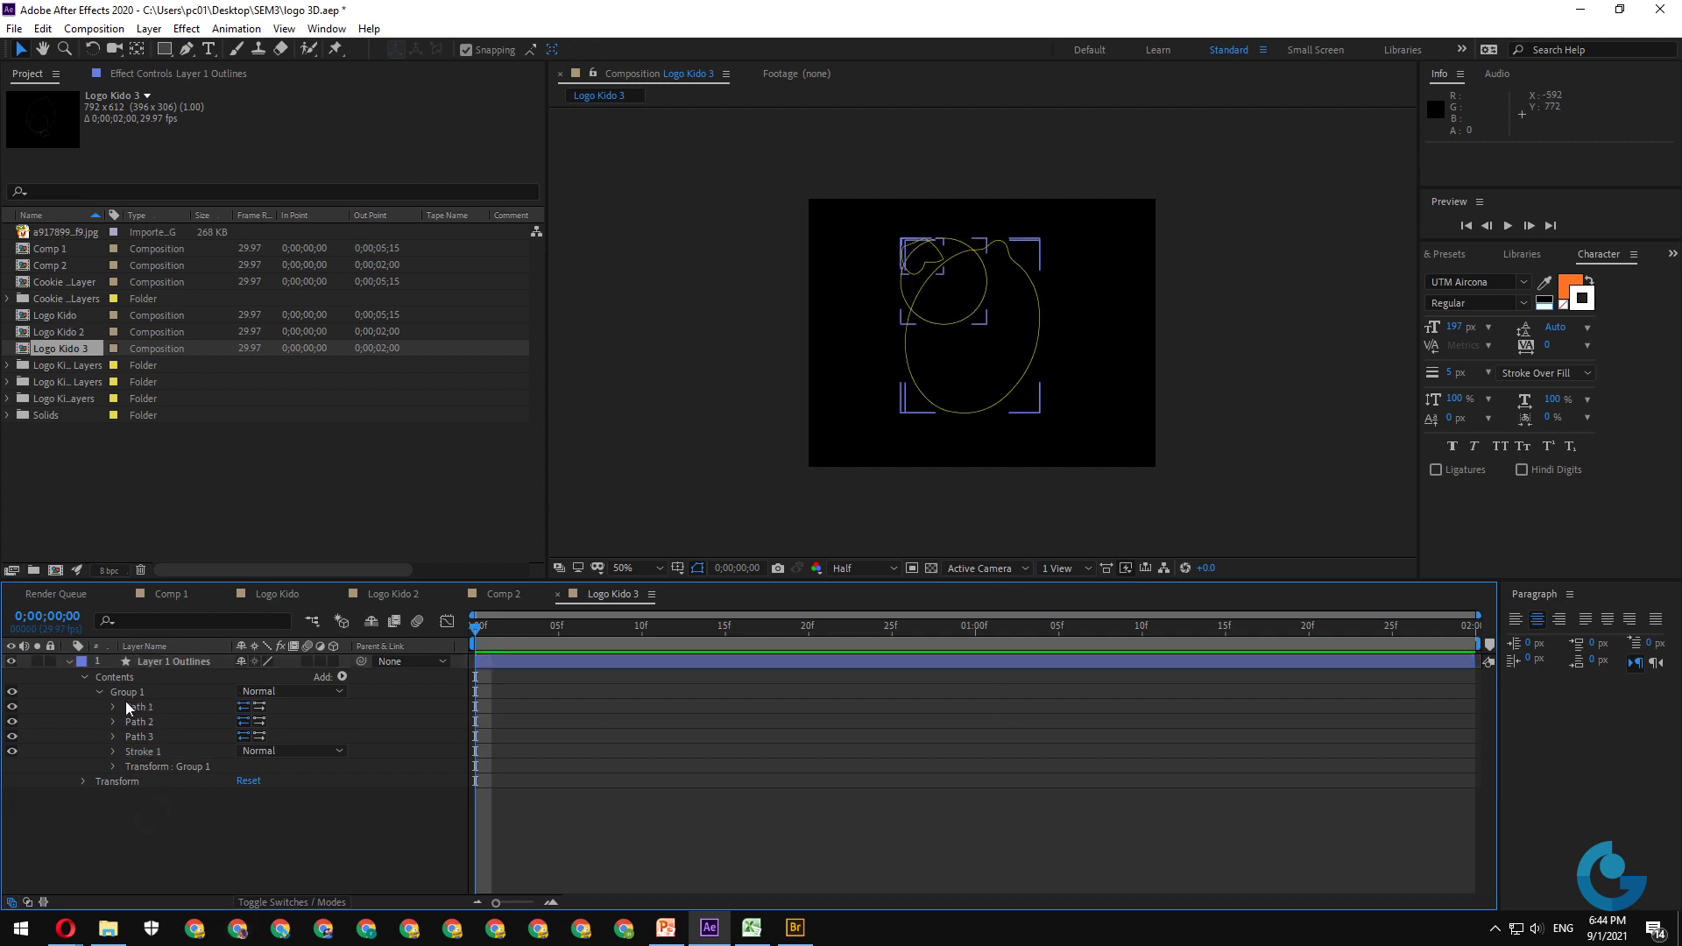
{"action": "left_click", "coordinate": [133, 706]}
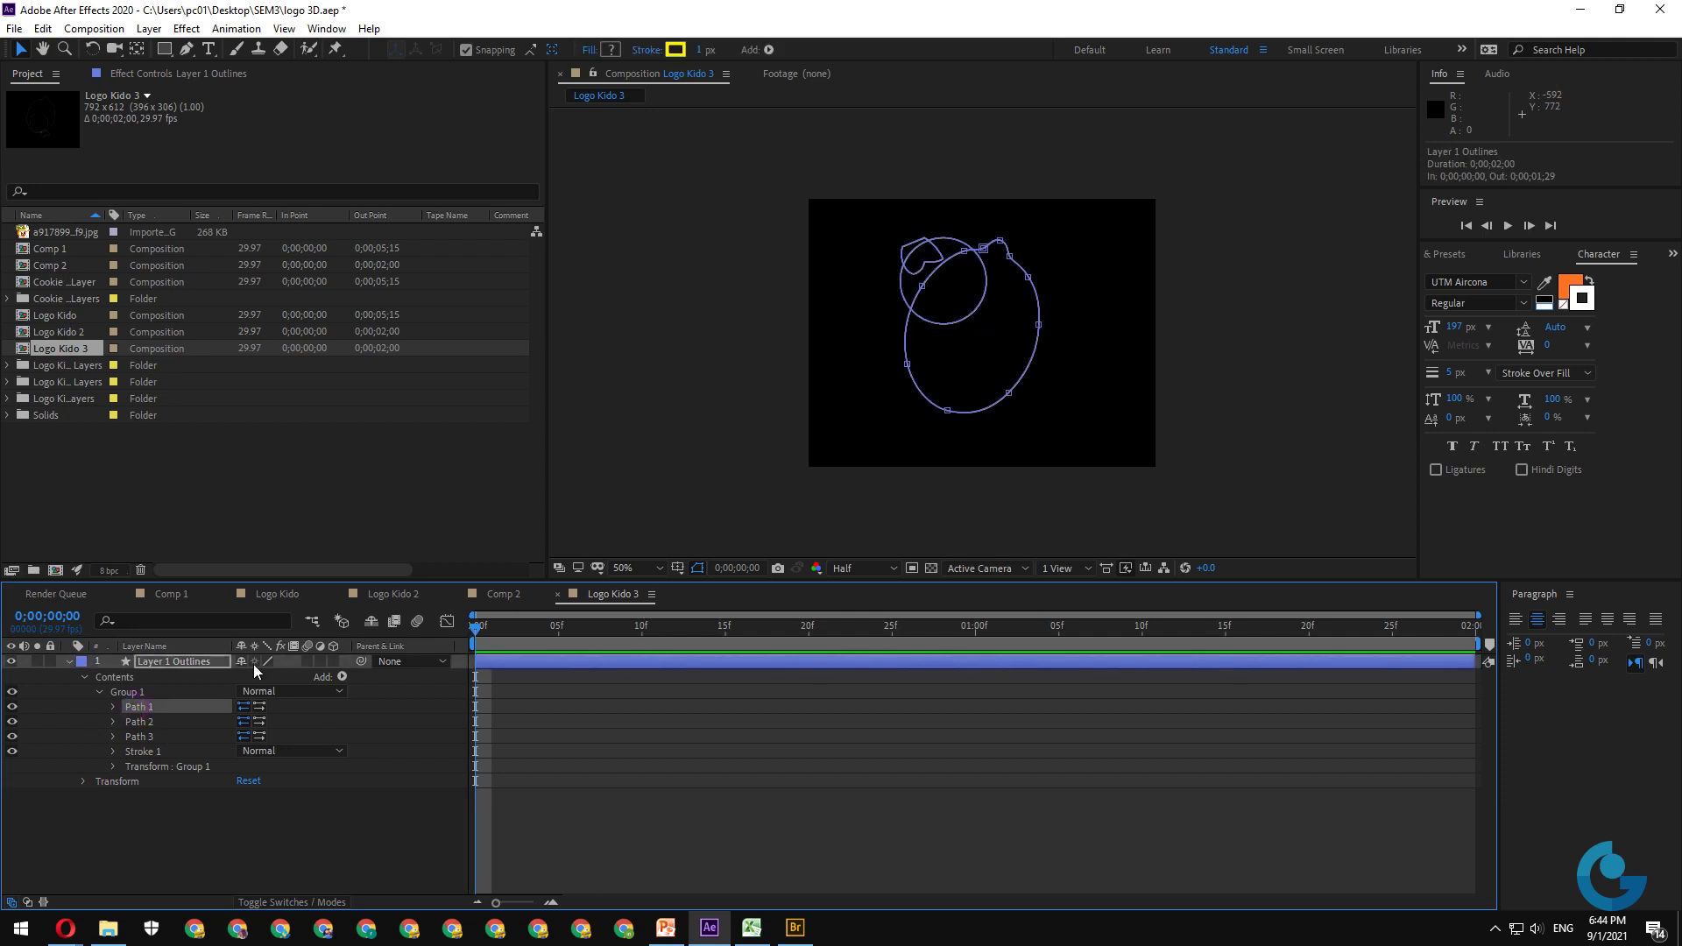
{"action": "left_click", "coordinate": [970, 329]}
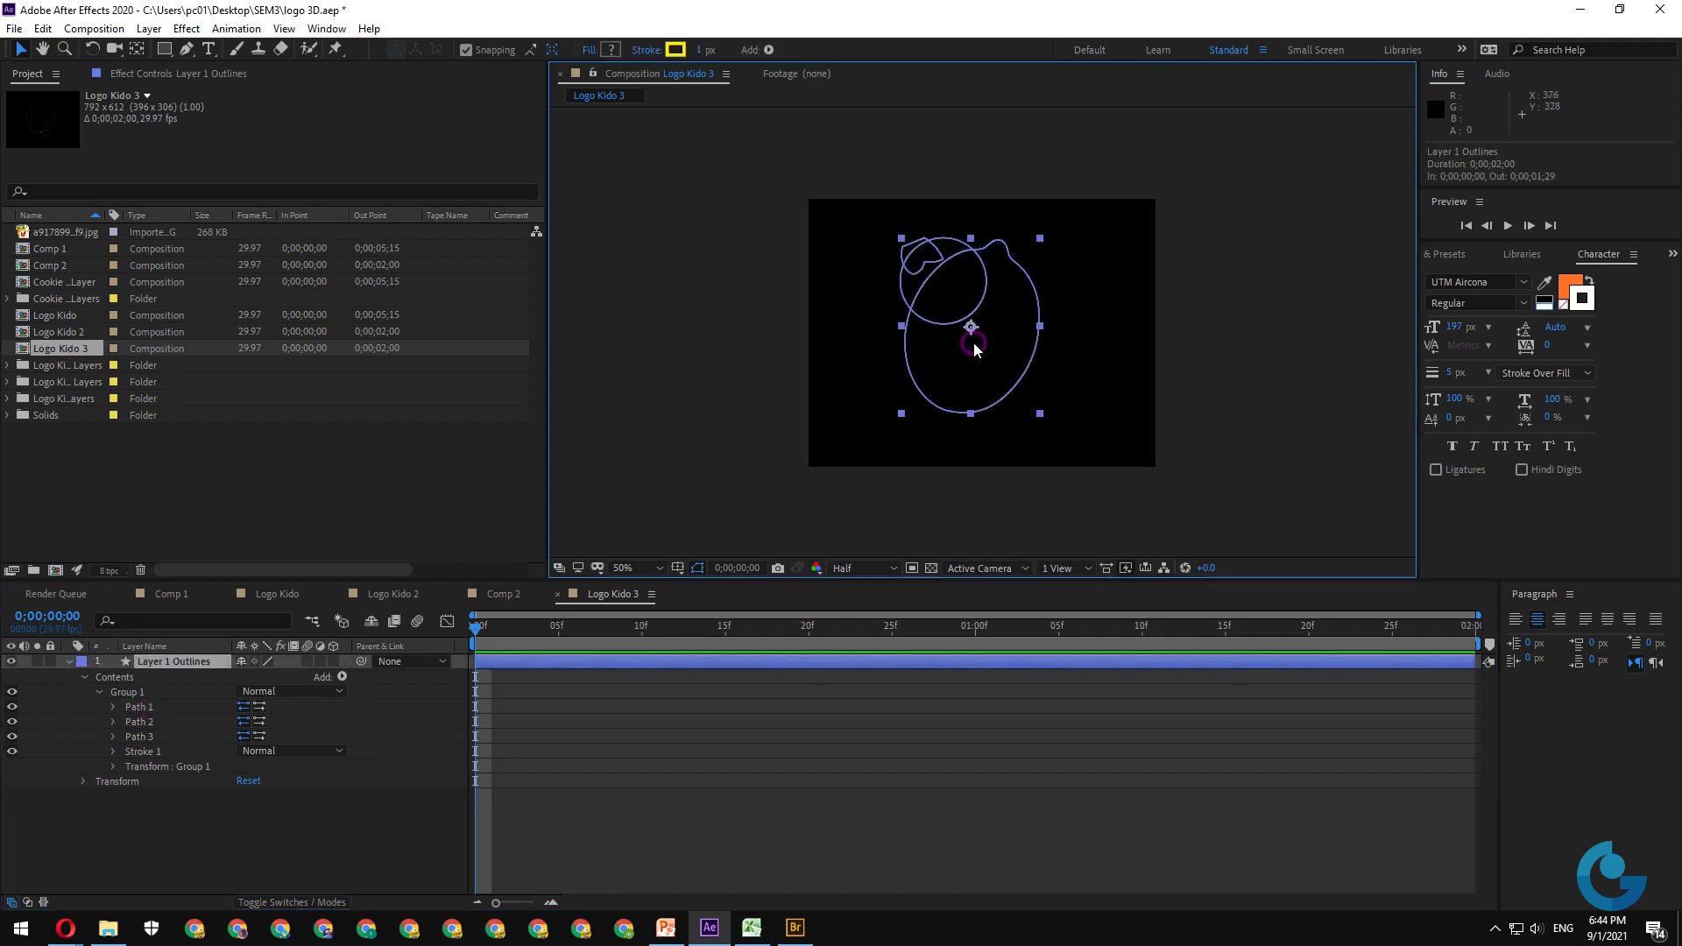
{"action": "left_click", "coordinate": [113, 706]}
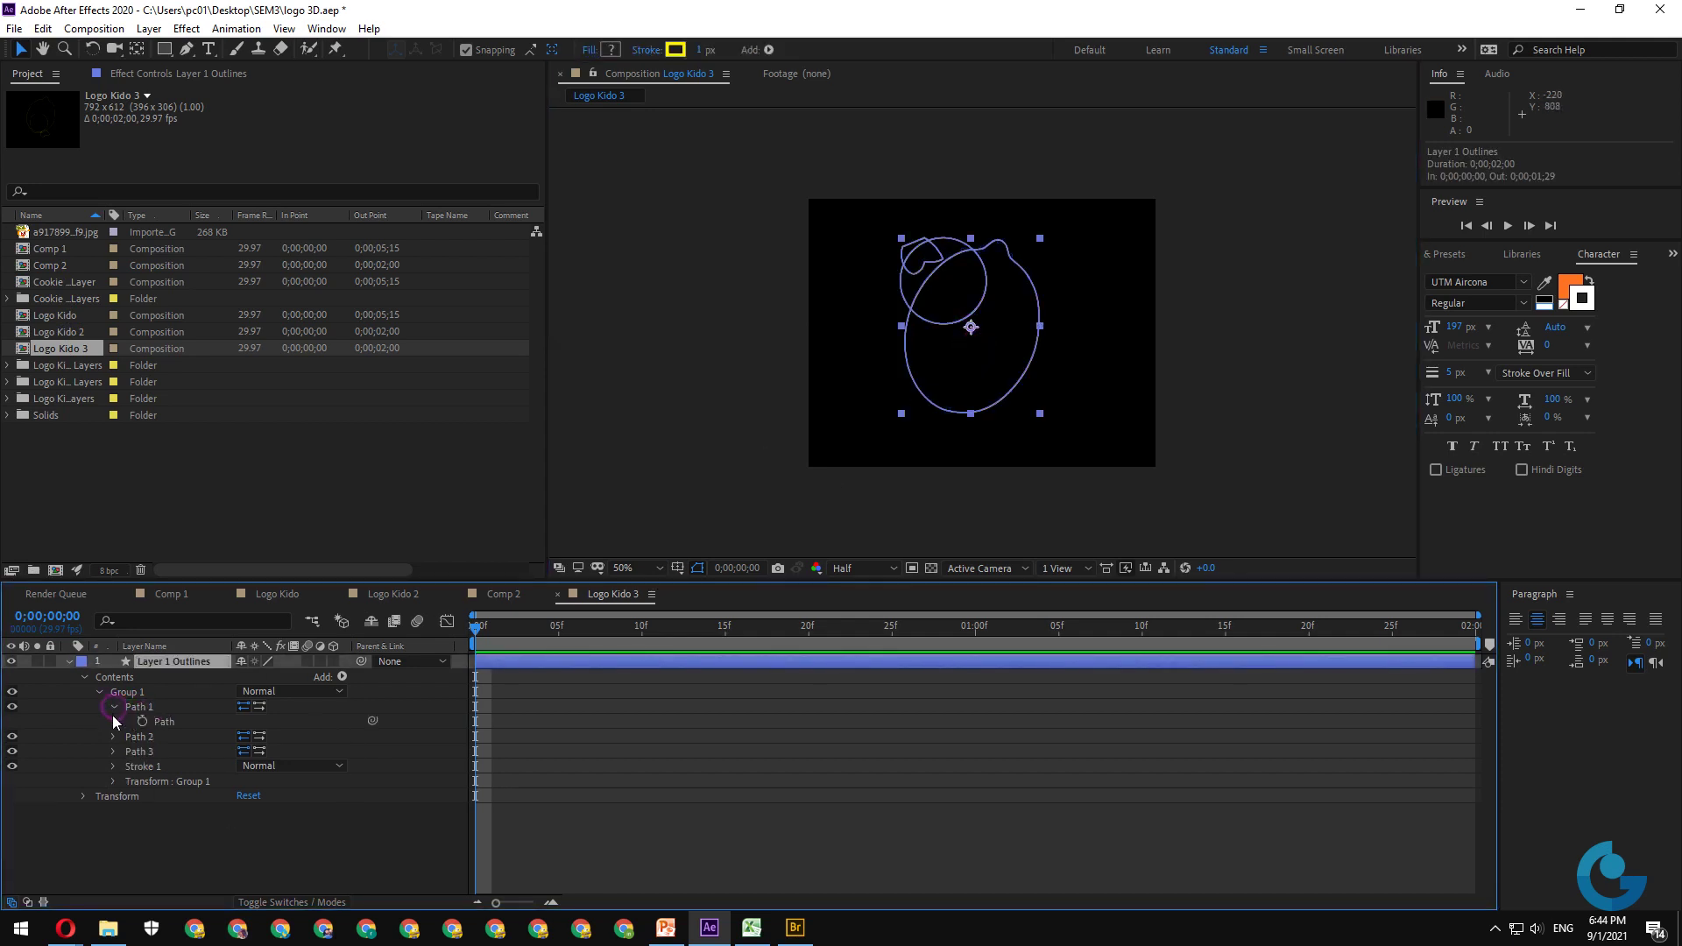
{"action": "left_click", "coordinate": [163, 721]}
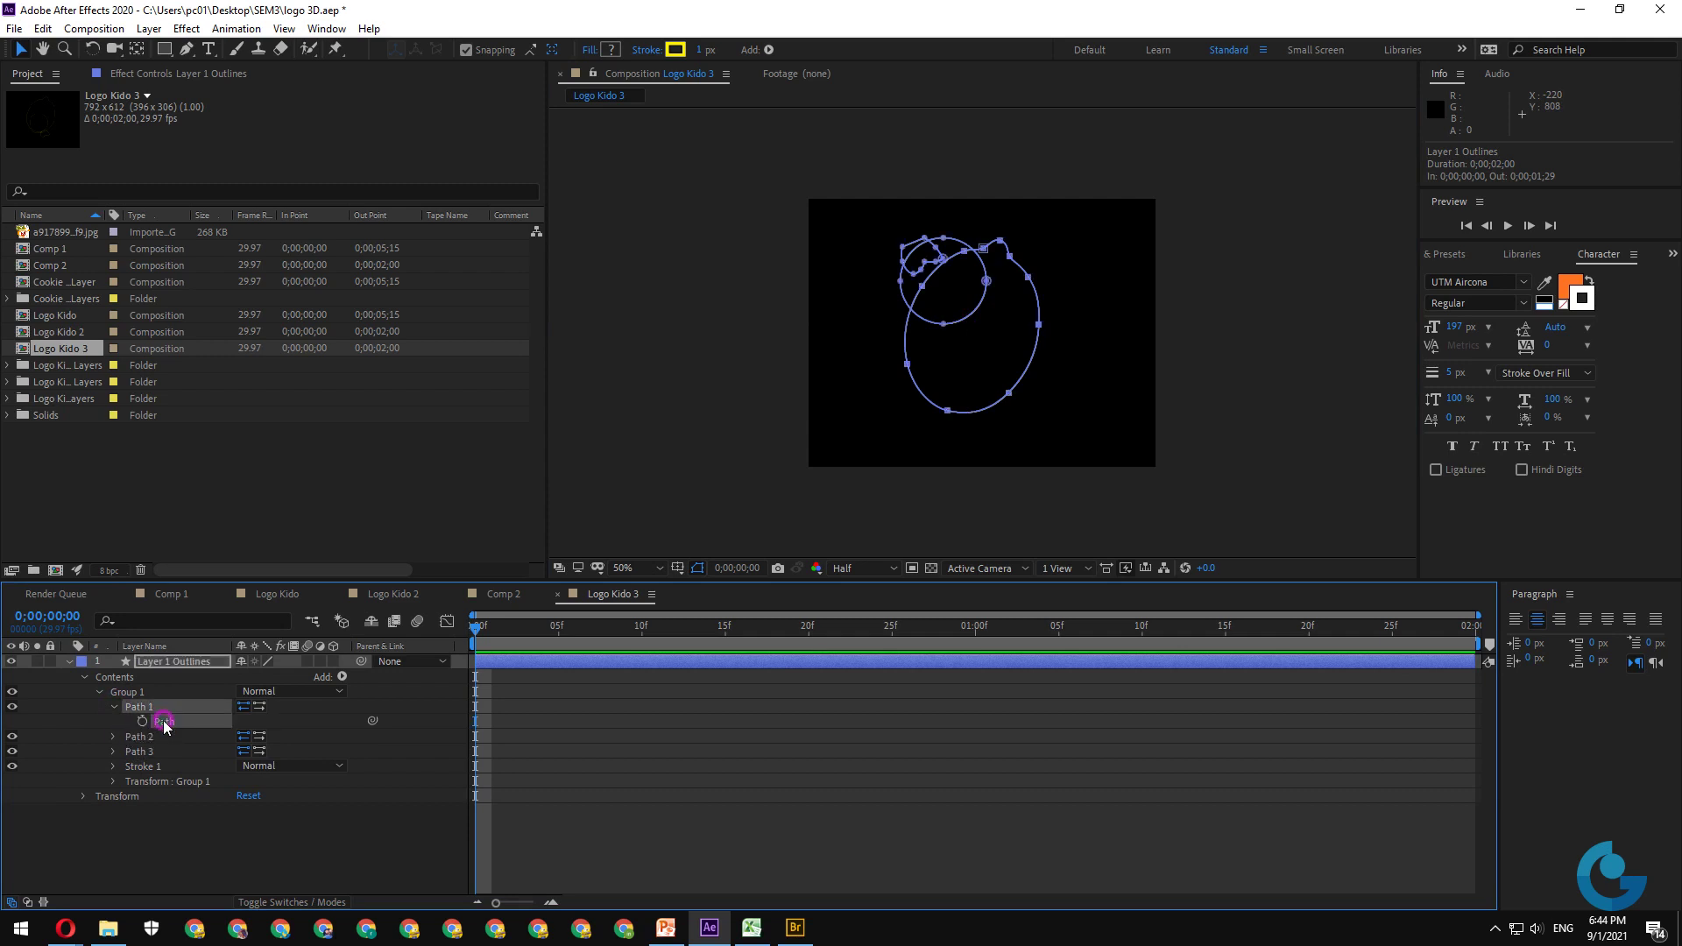
{"action": "left_click", "coordinate": [962, 326]}
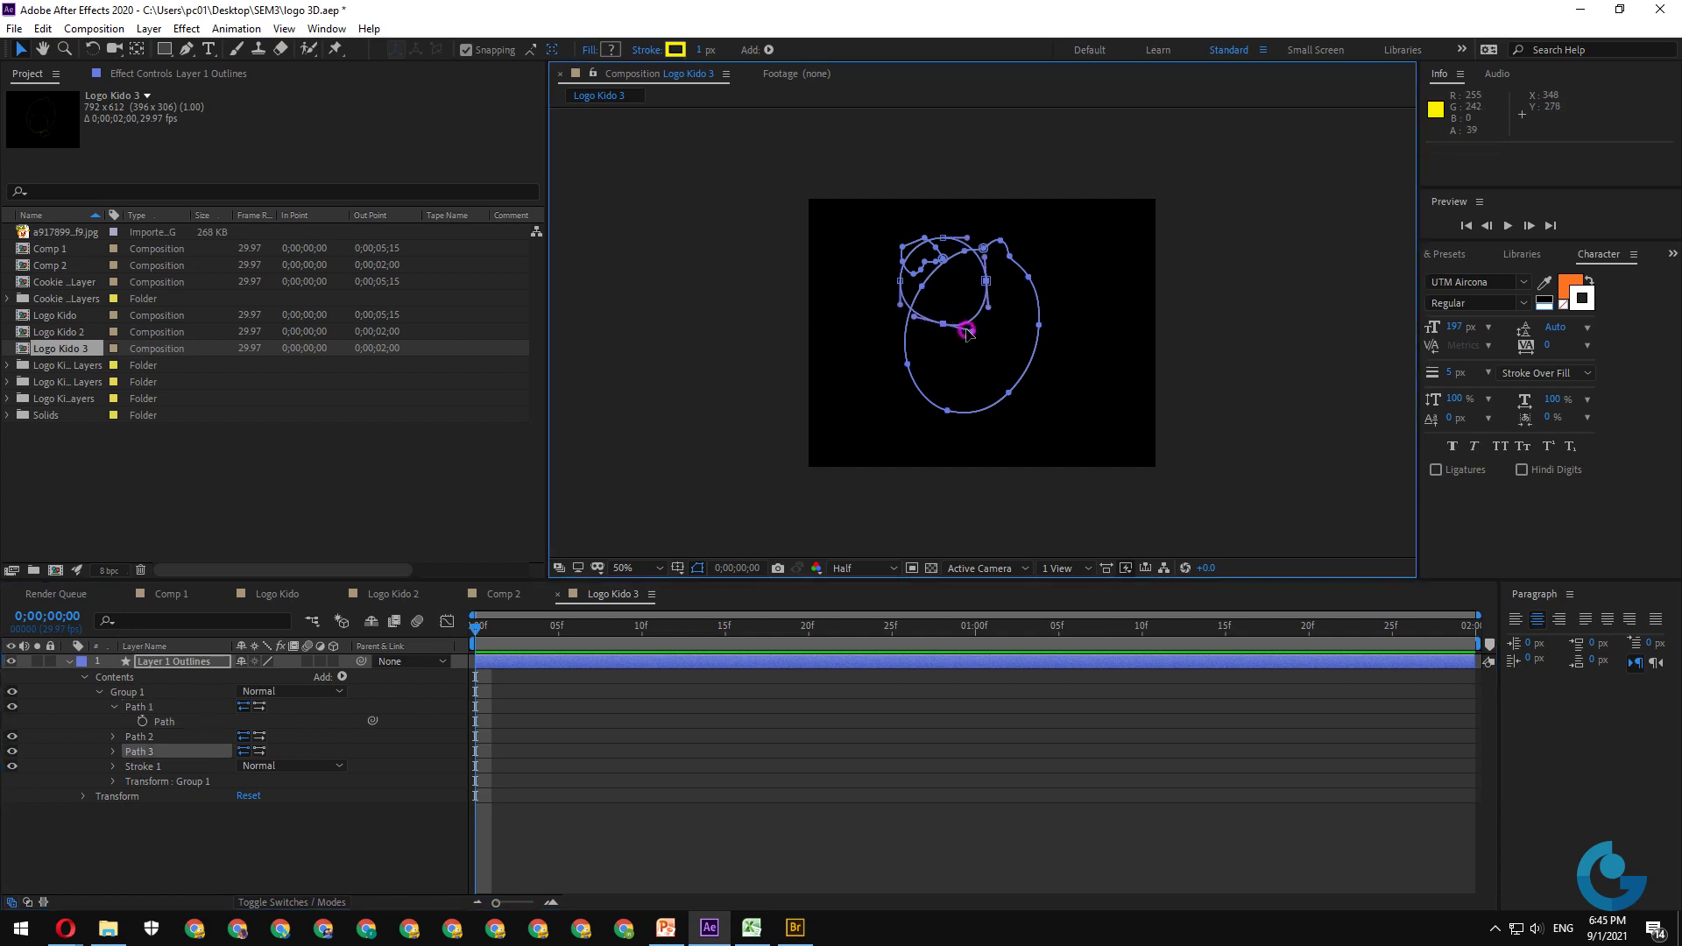
{"action": "key", "text": "ctrl+z"}
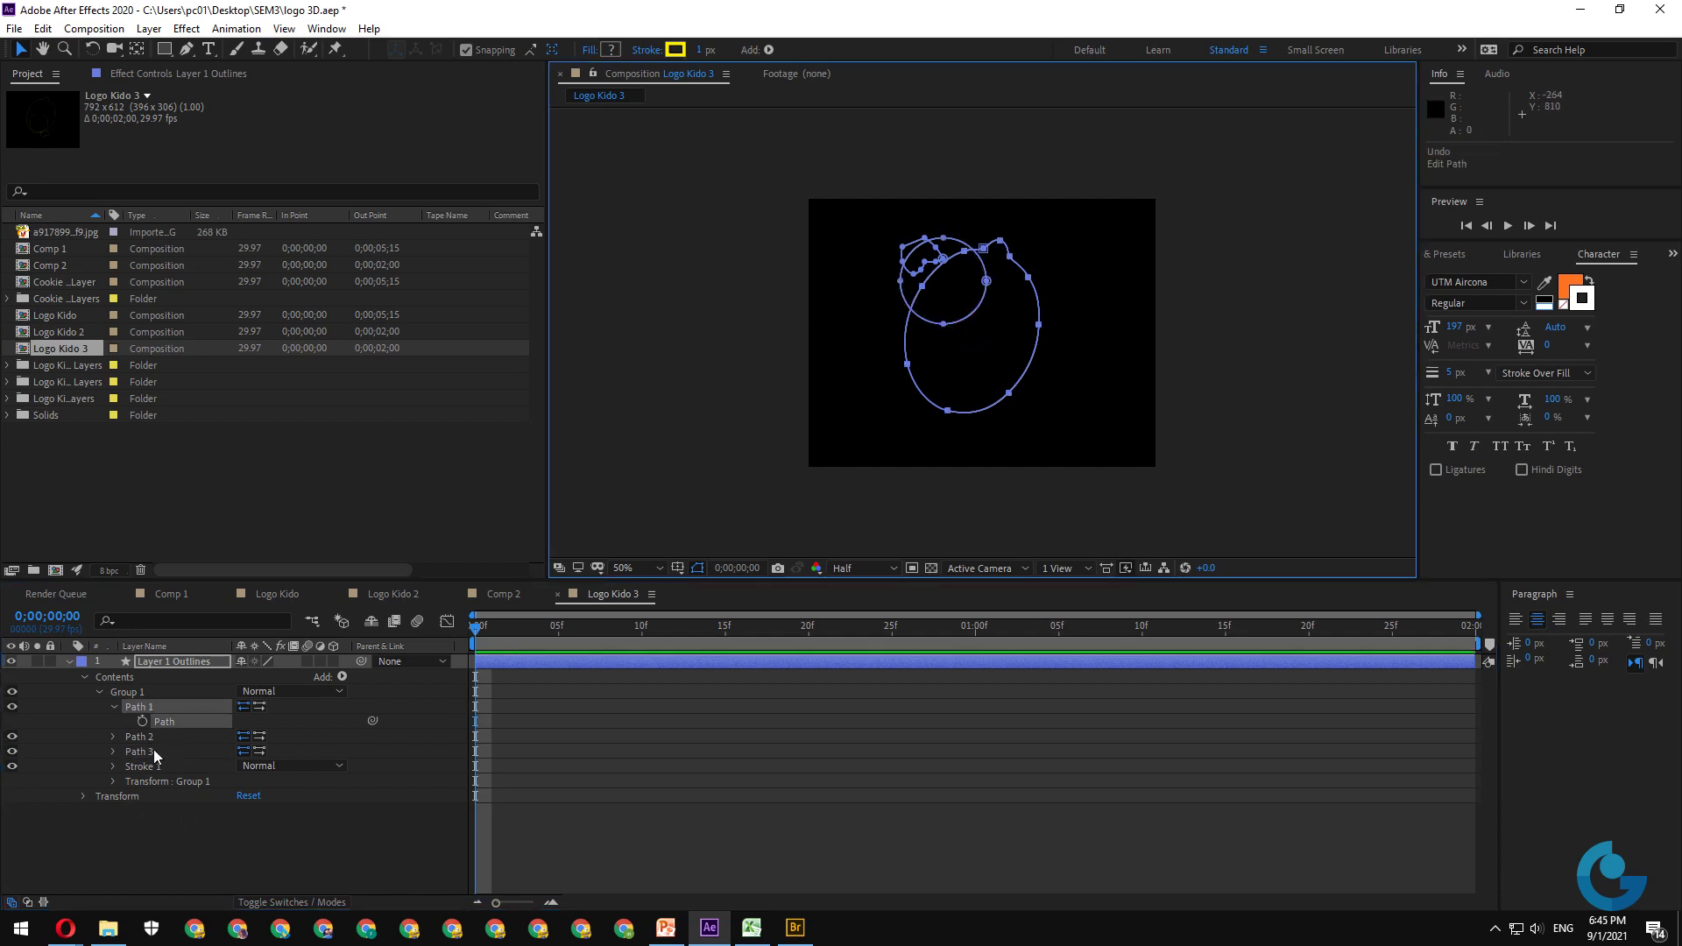
- Select the Path property of Path 3 and move the circle down inside the lower half of the large oval
{"action": "left_click", "coordinate": [112, 737]}
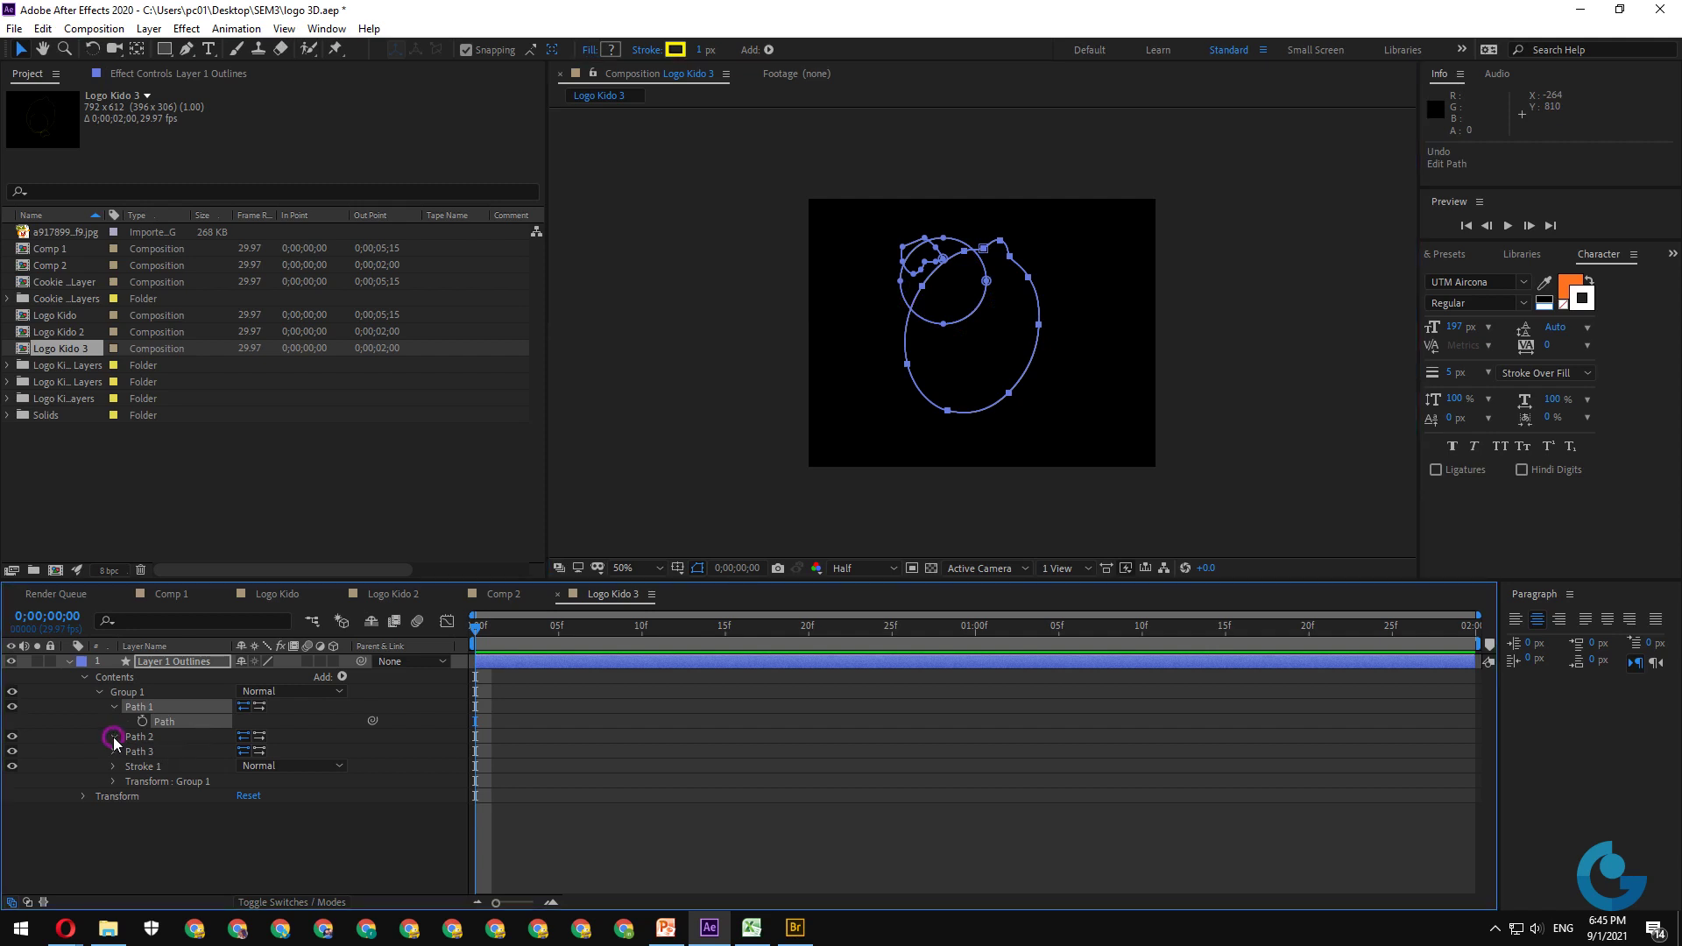
{"action": "left_click", "coordinate": [168, 752]}
{"action": "left_click", "coordinate": [112, 766]}
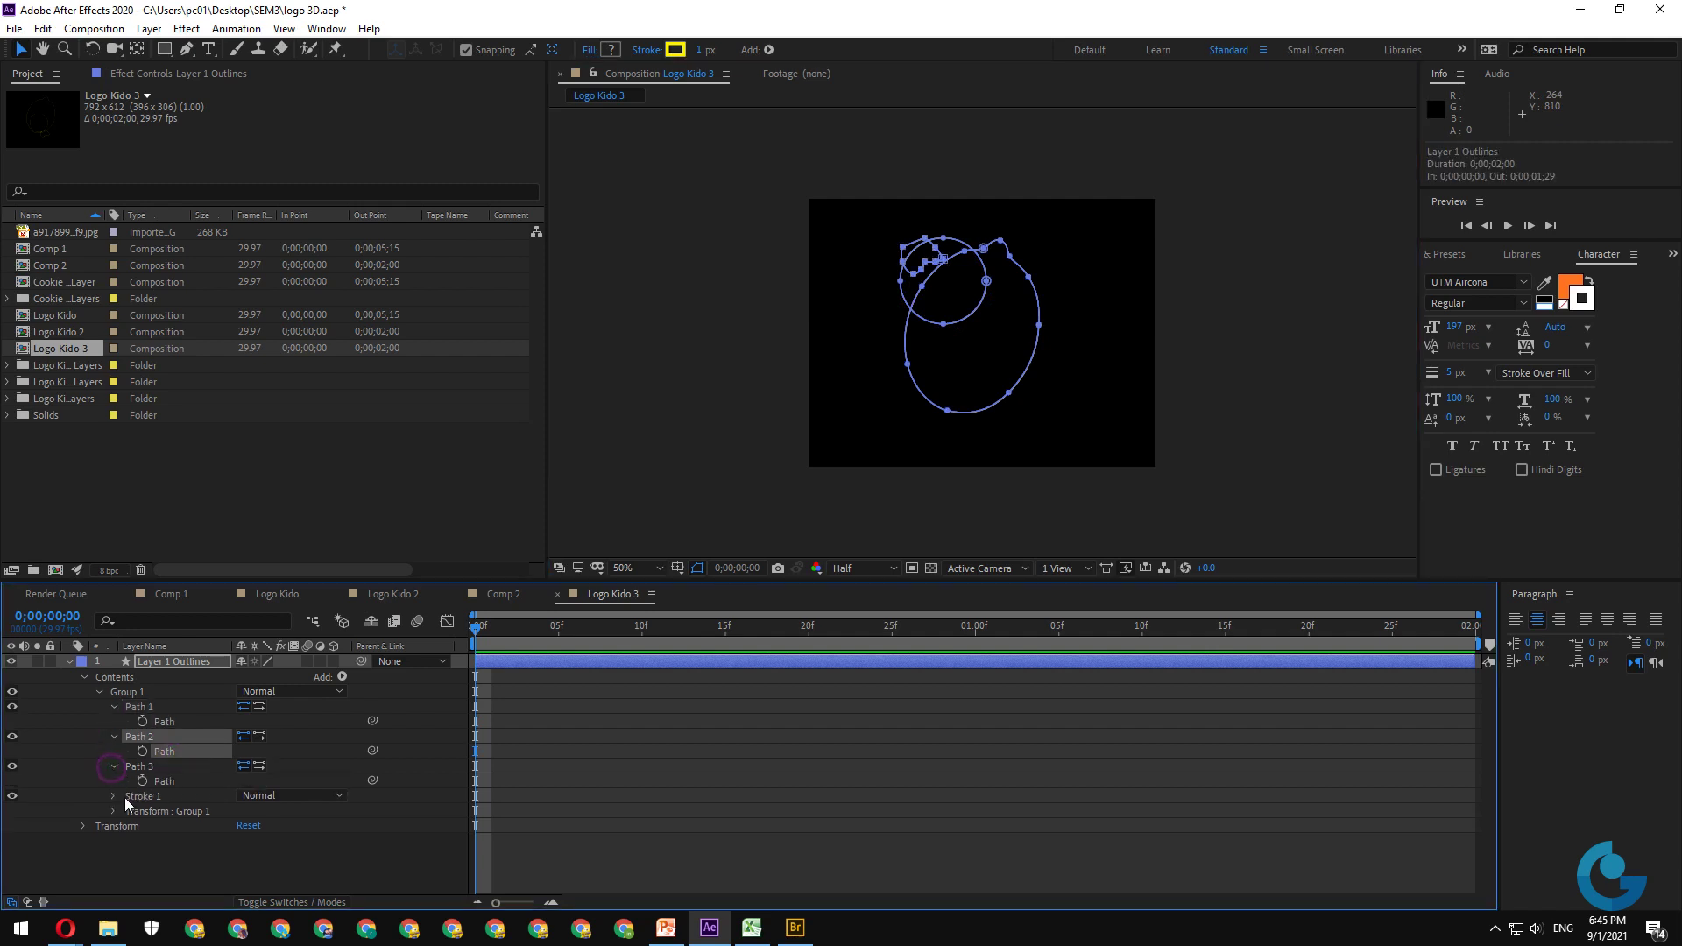
{"action": "left_click", "coordinate": [163, 779]}
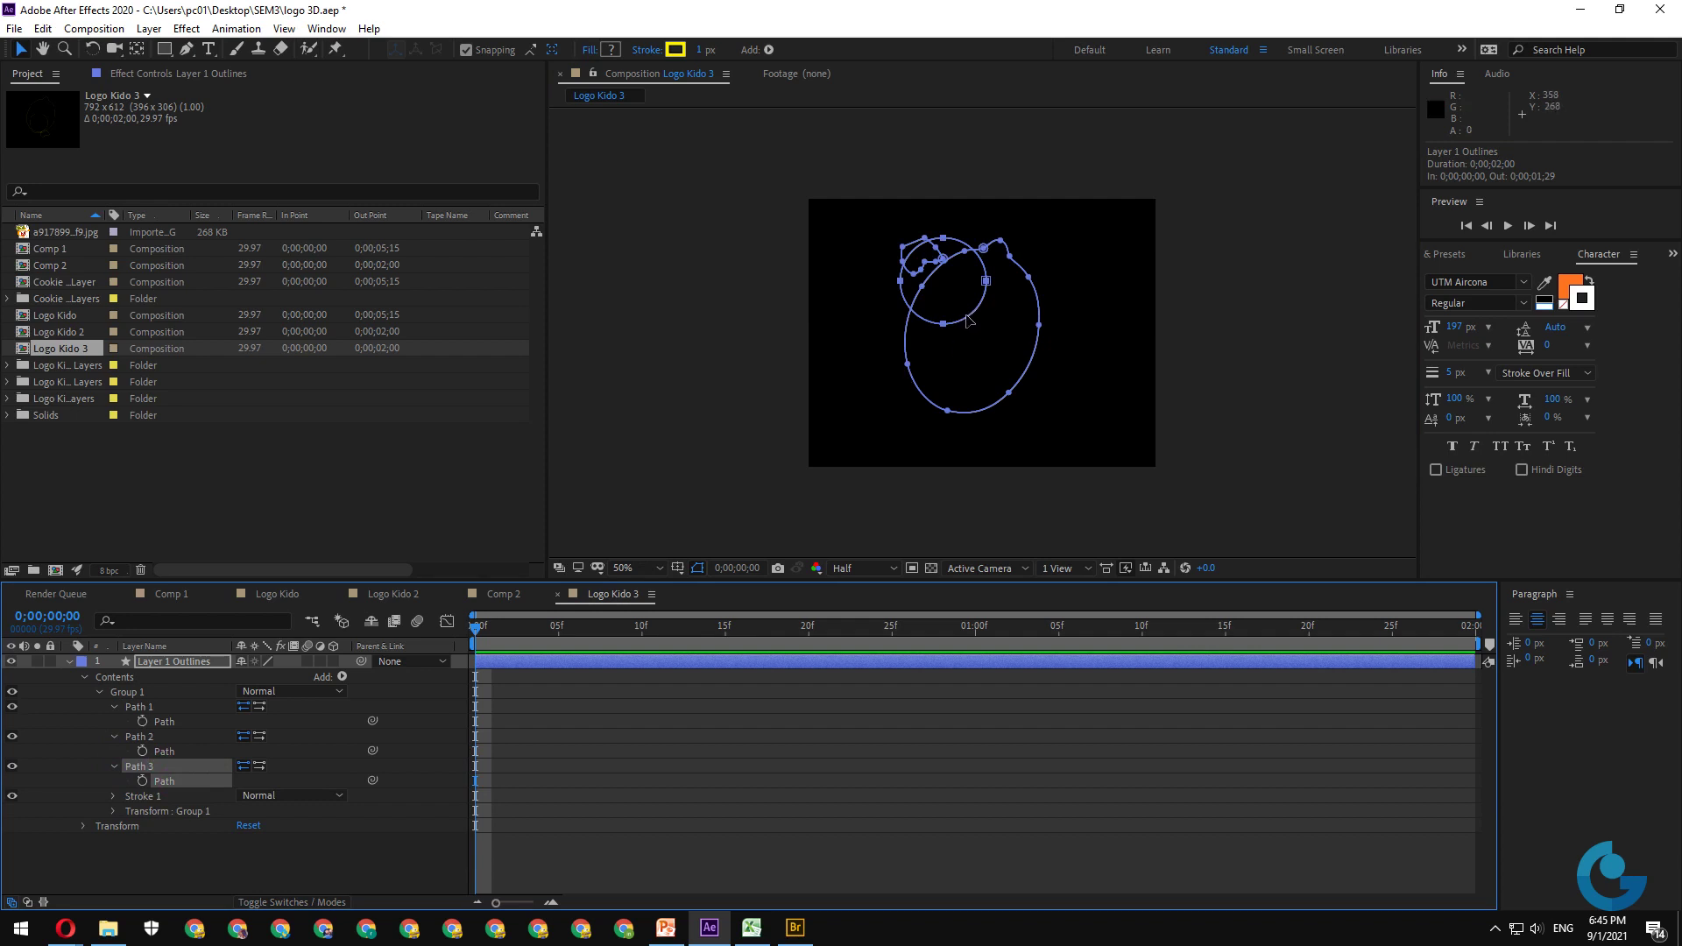
{"action": "left_click", "coordinate": [13, 766]}
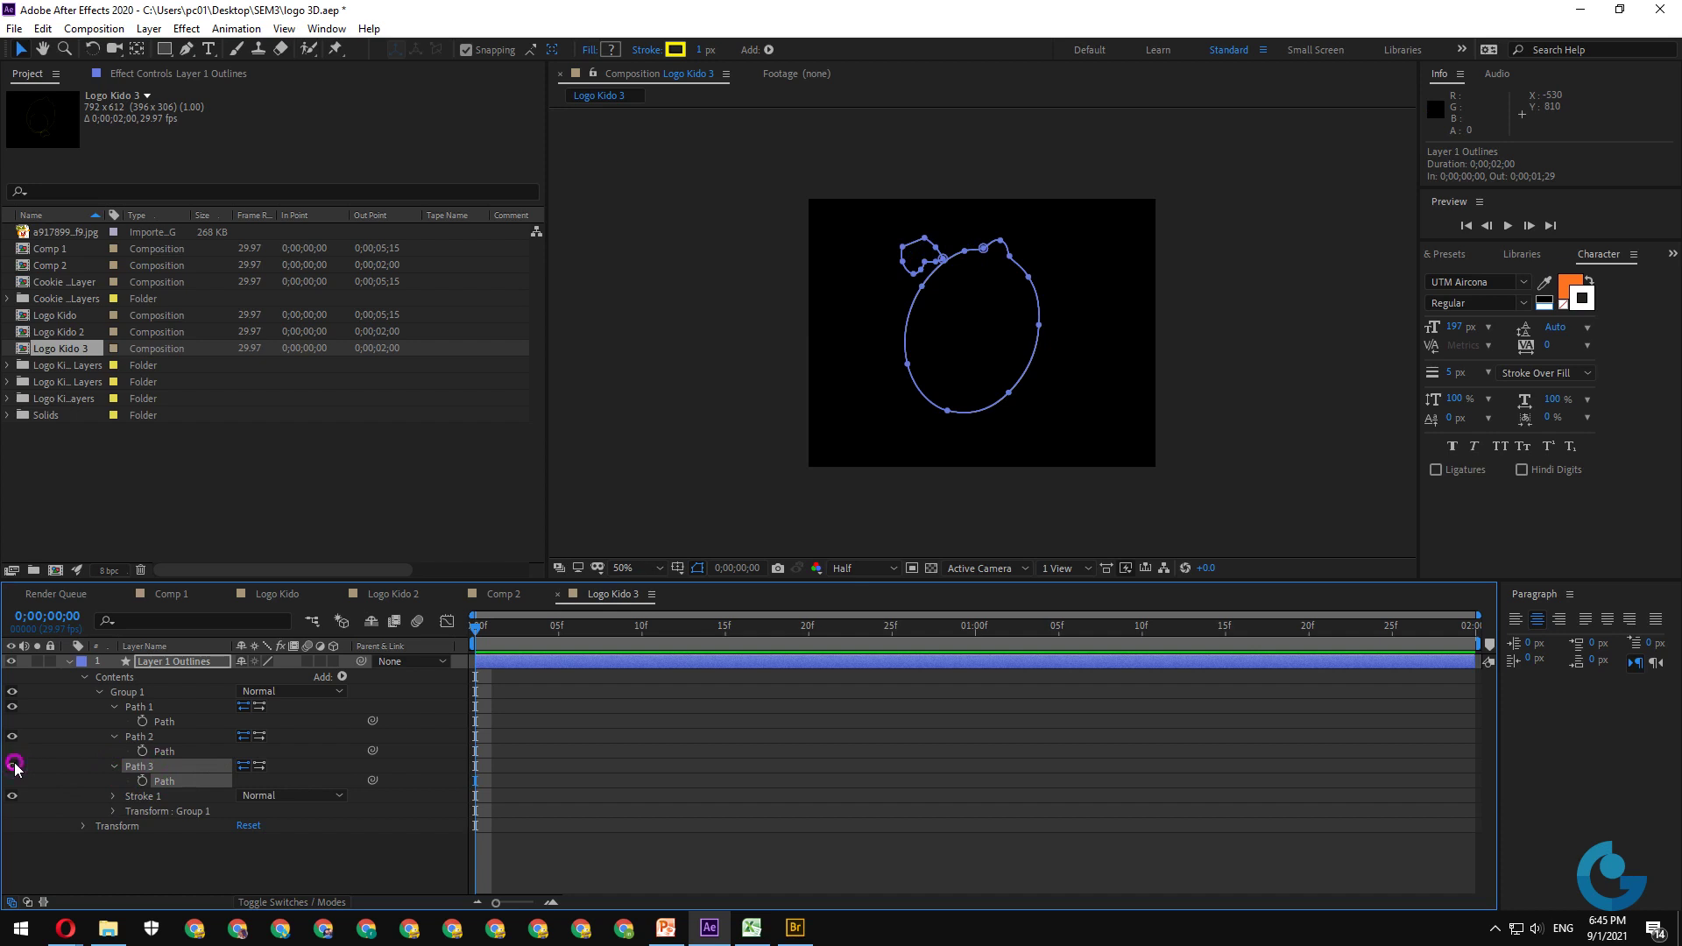
{"action": "left_click", "coordinate": [13, 766]}
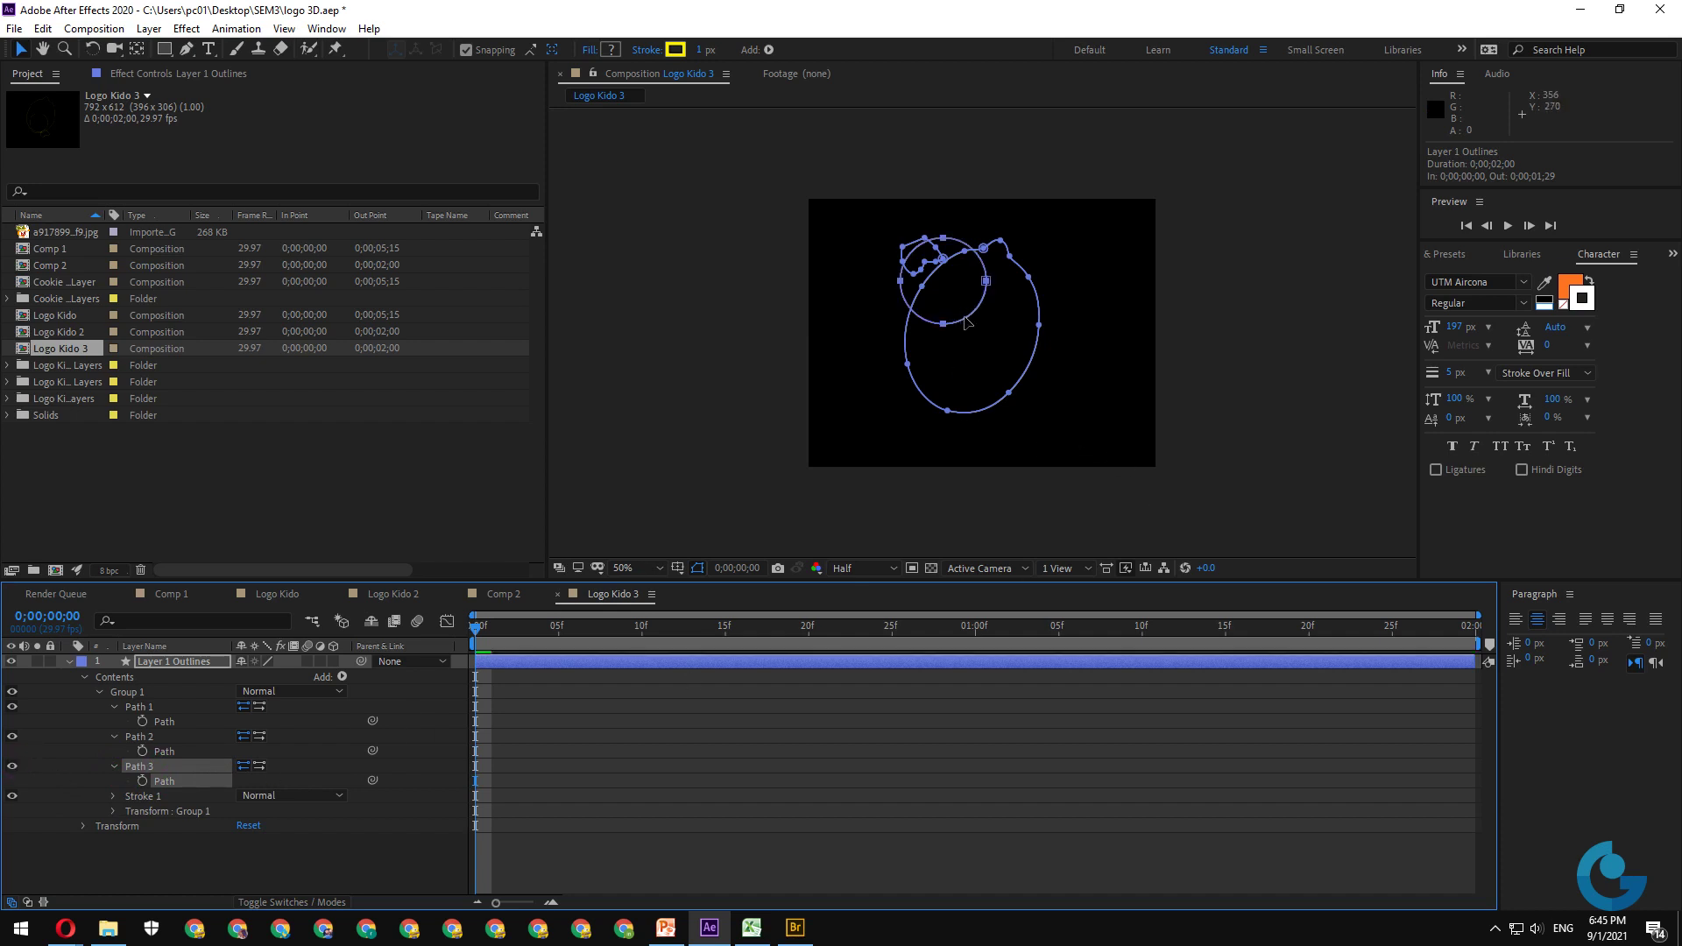
{"action": "left_click_drag", "start_coordinate": [966, 322], "coordinate": [986, 393]}
{"action": "left_click_drag", "start_coordinate": [987, 396], "coordinate": [987, 394]}
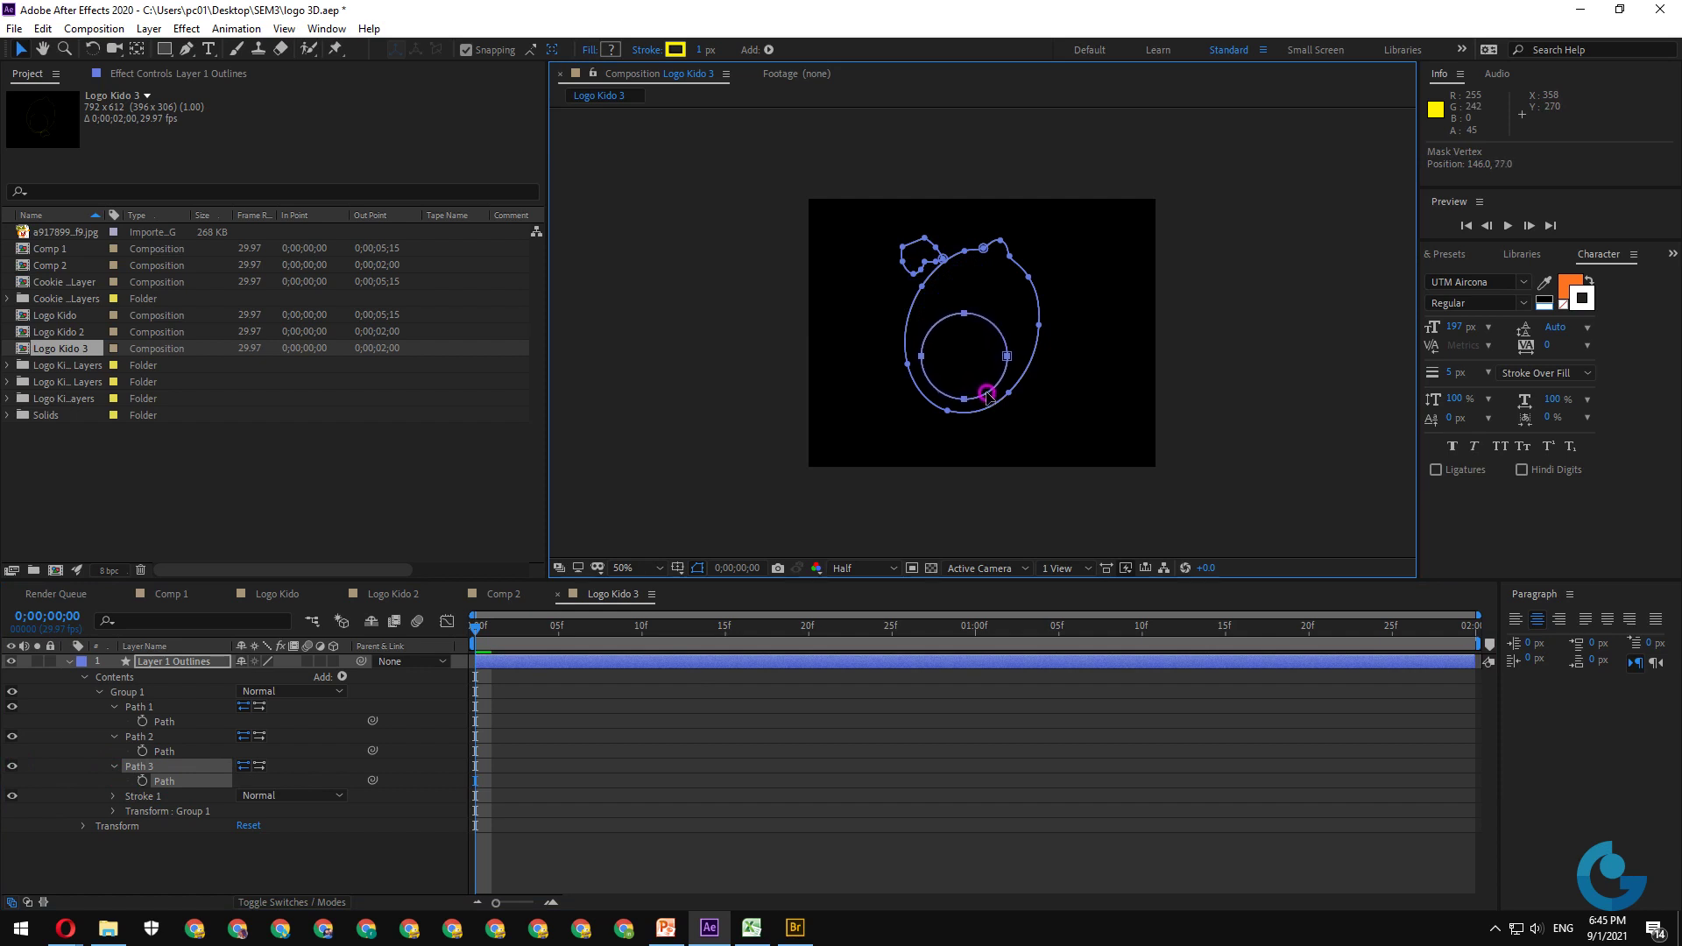
- Select the Path property of Path 2 and move the small leaf shape to the lower edge of the large oval
{"action": "left_click", "coordinate": [12, 707]}
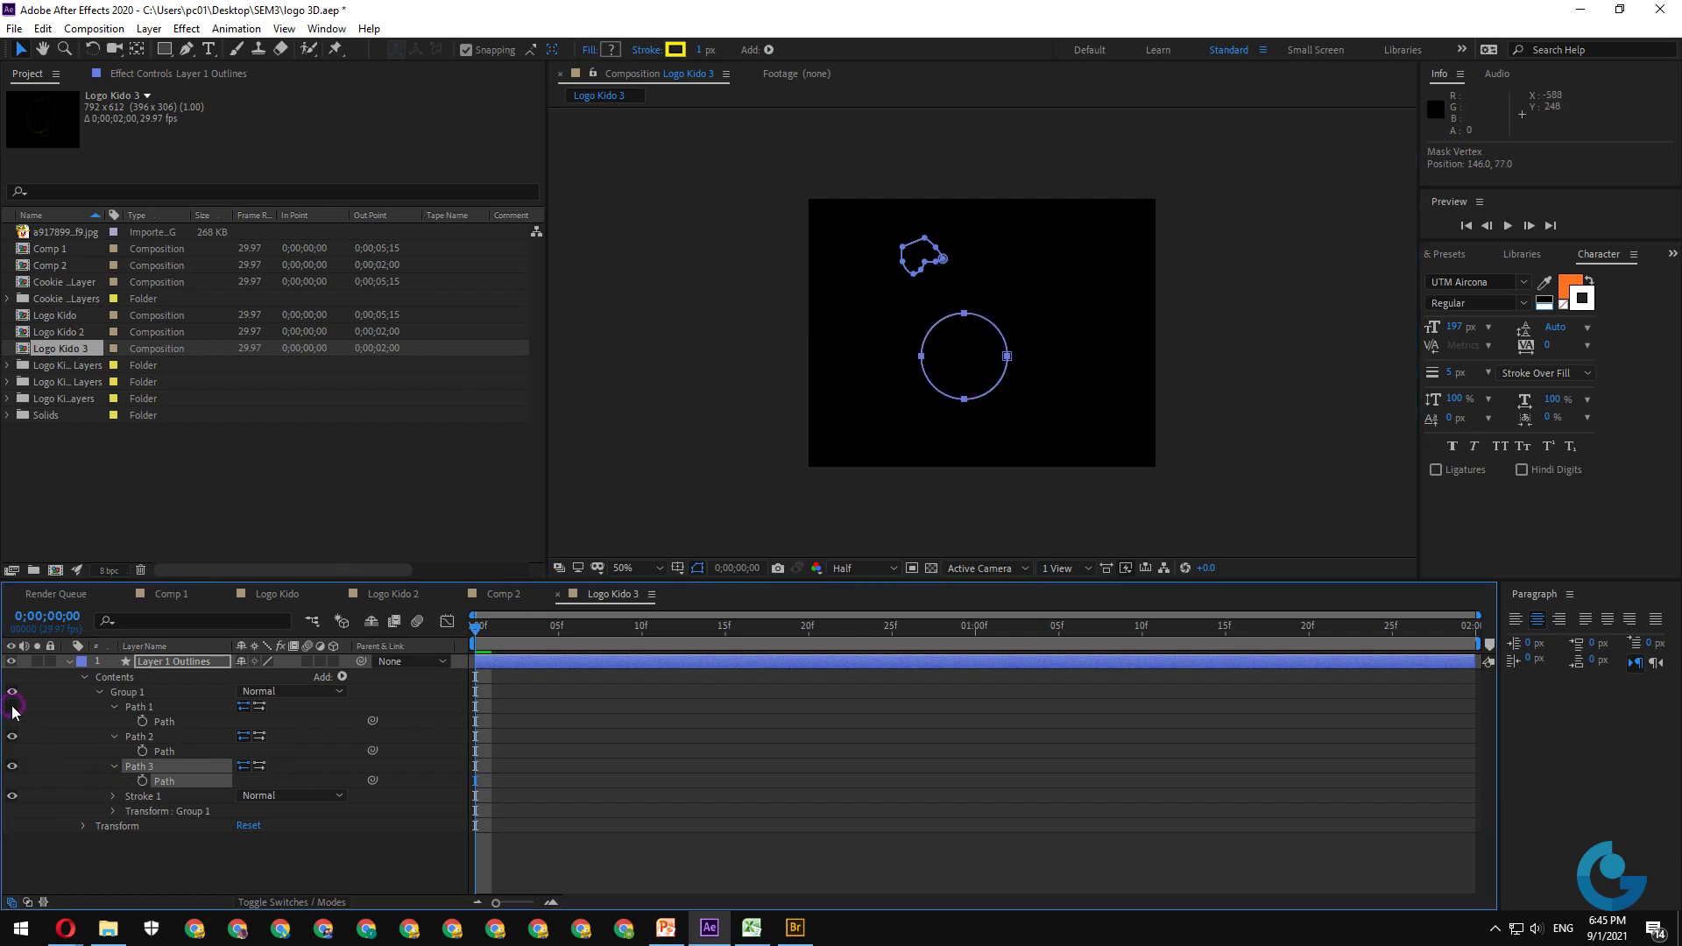
{"action": "left_click", "coordinate": [13, 707]}
{"action": "left_click", "coordinate": [12, 736]}
{"action": "left_click", "coordinate": [12, 736]}
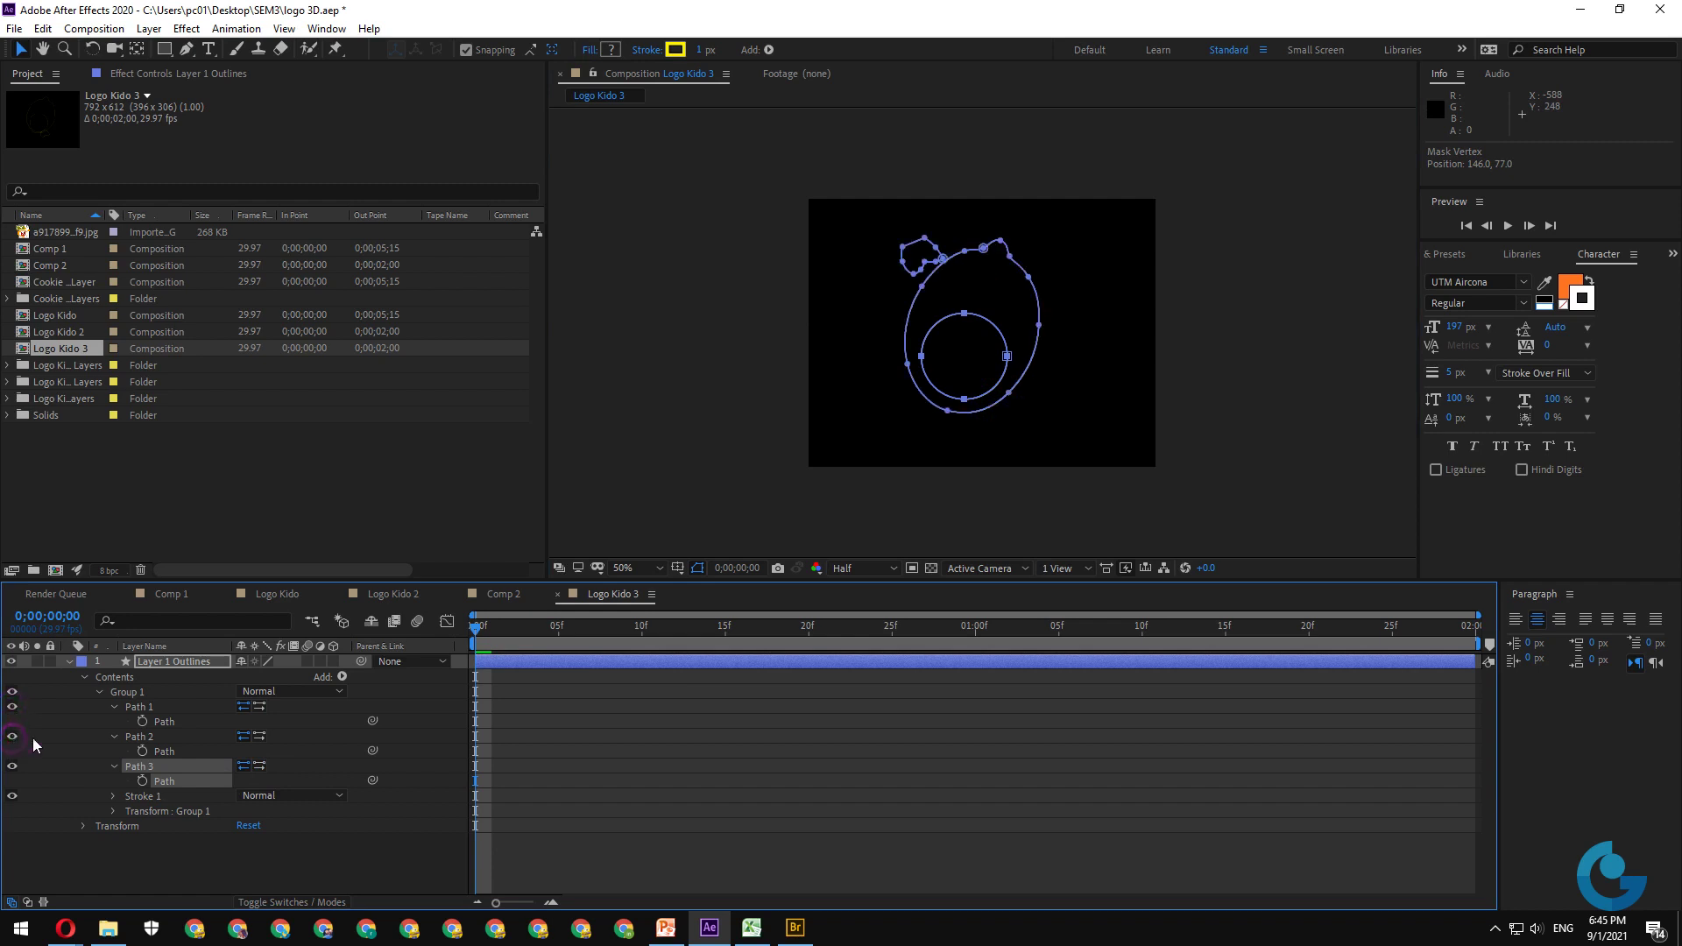
{"action": "left_click", "coordinate": [150, 741]}
{"action": "left_click", "coordinate": [164, 751]}
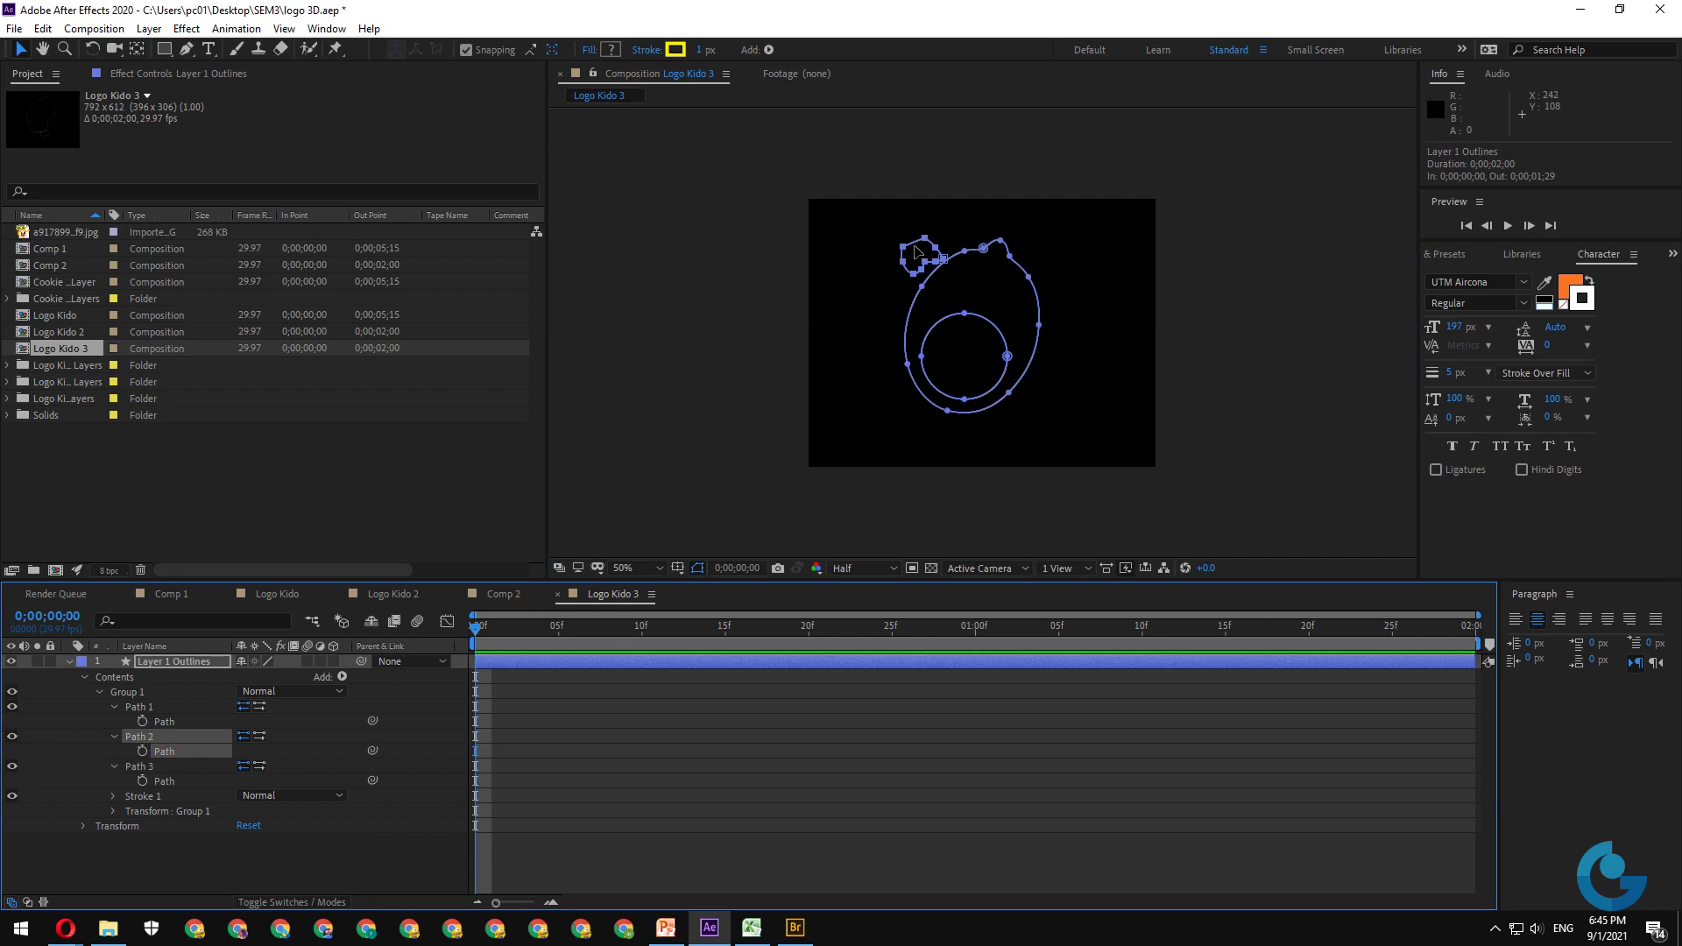
{"action": "left_click_drag", "start_coordinate": [915, 251], "coordinate": [992, 401]}
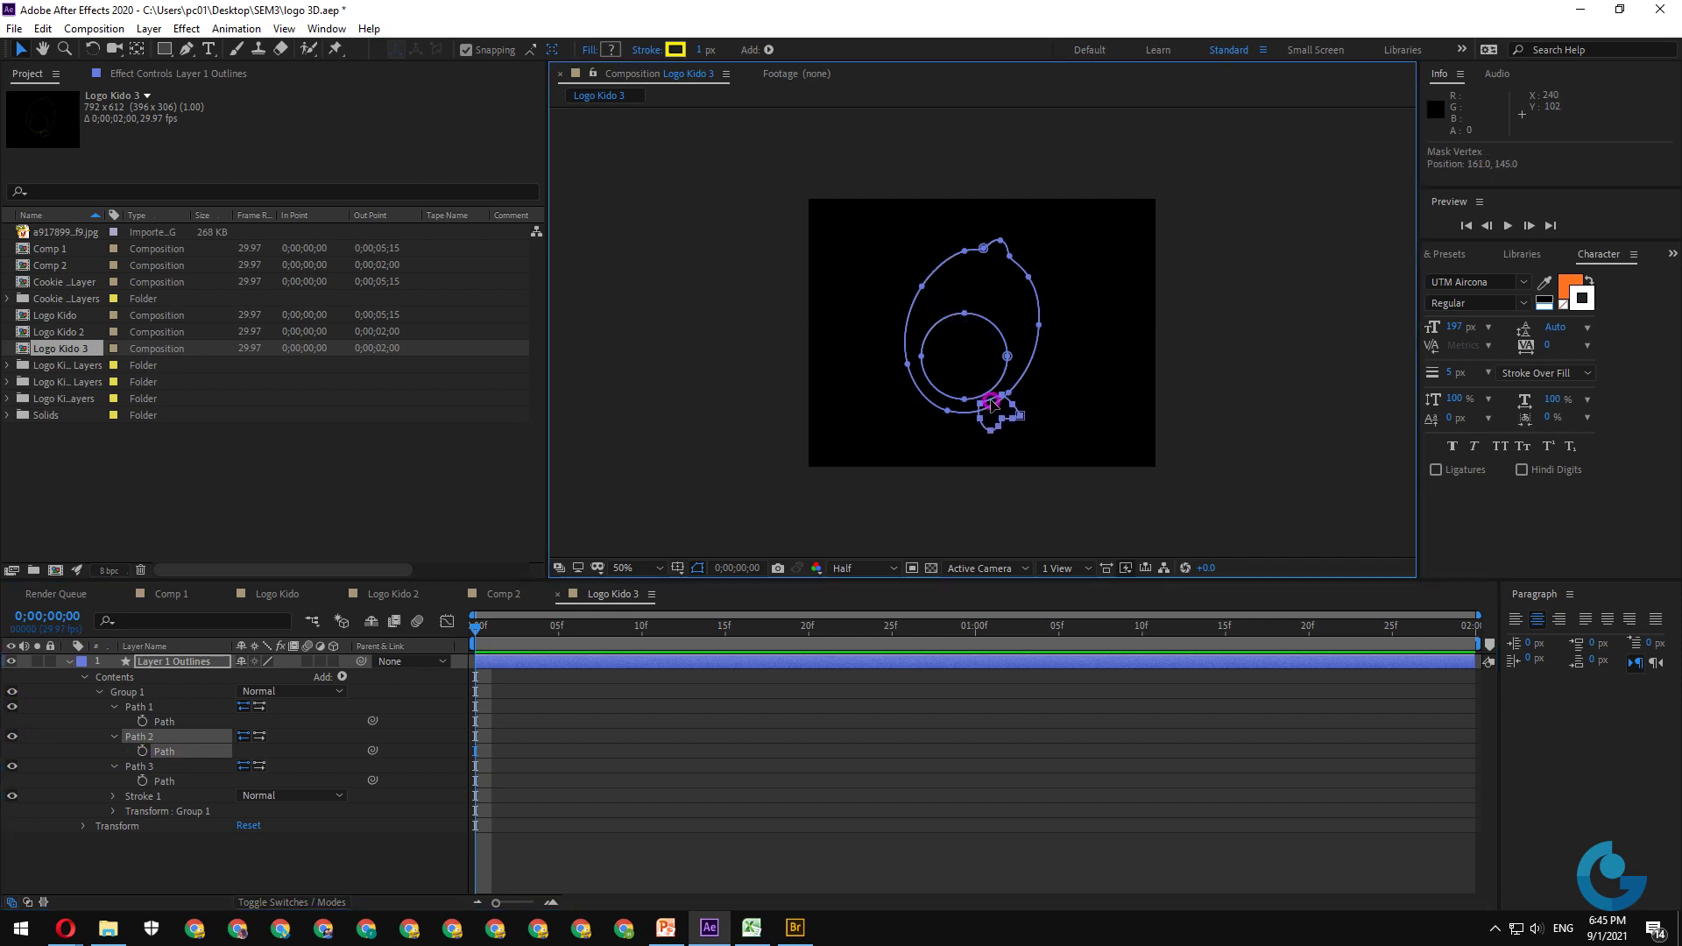
- Collapse the properties of Path 1, Path 2 and Path 3 inside Group 1
{"action": "left_click", "coordinate": [1251, 503]}
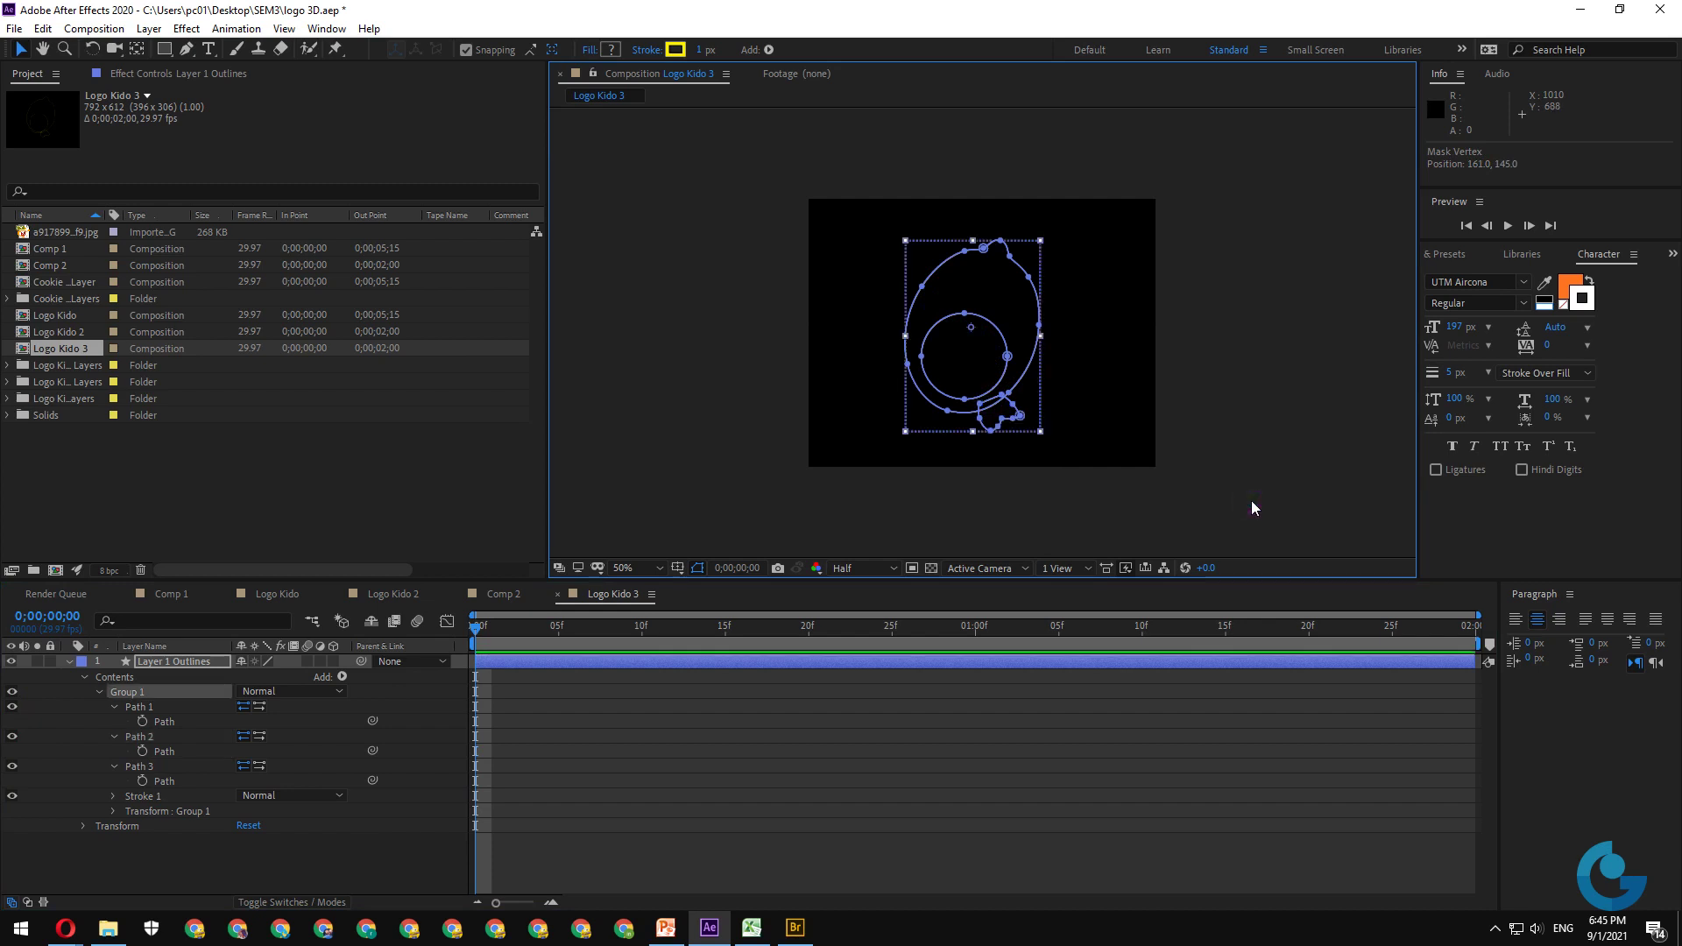
{"action": "left_click", "coordinate": [99, 691]}
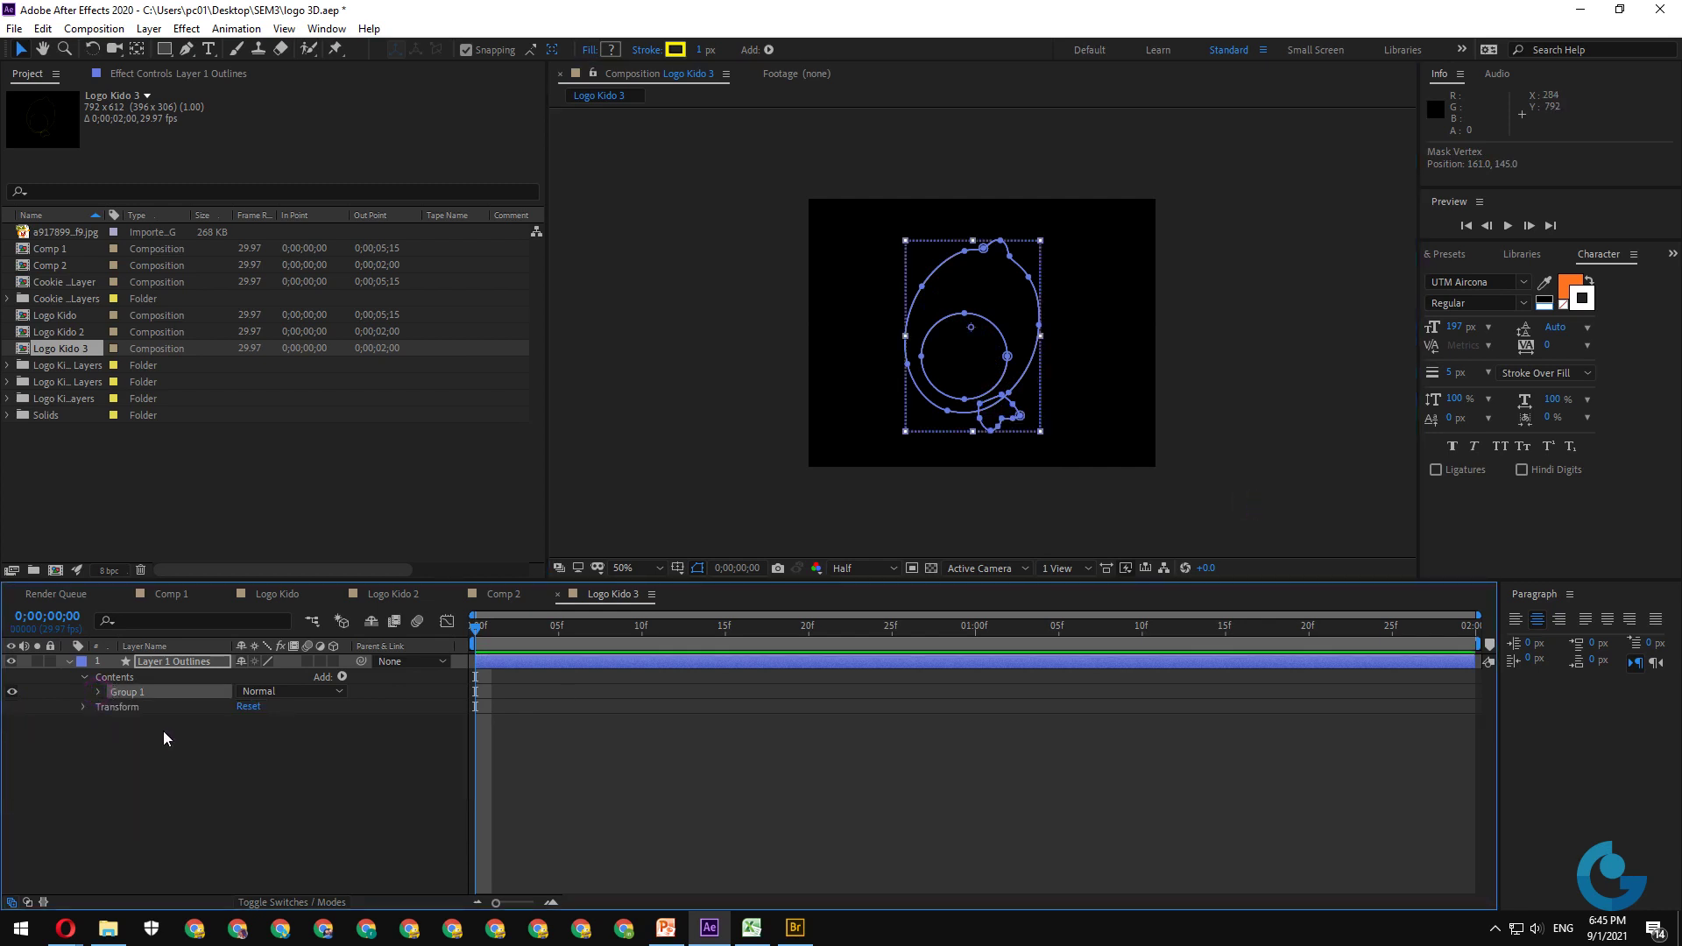
{"action": "left_click", "coordinate": [342, 677]}
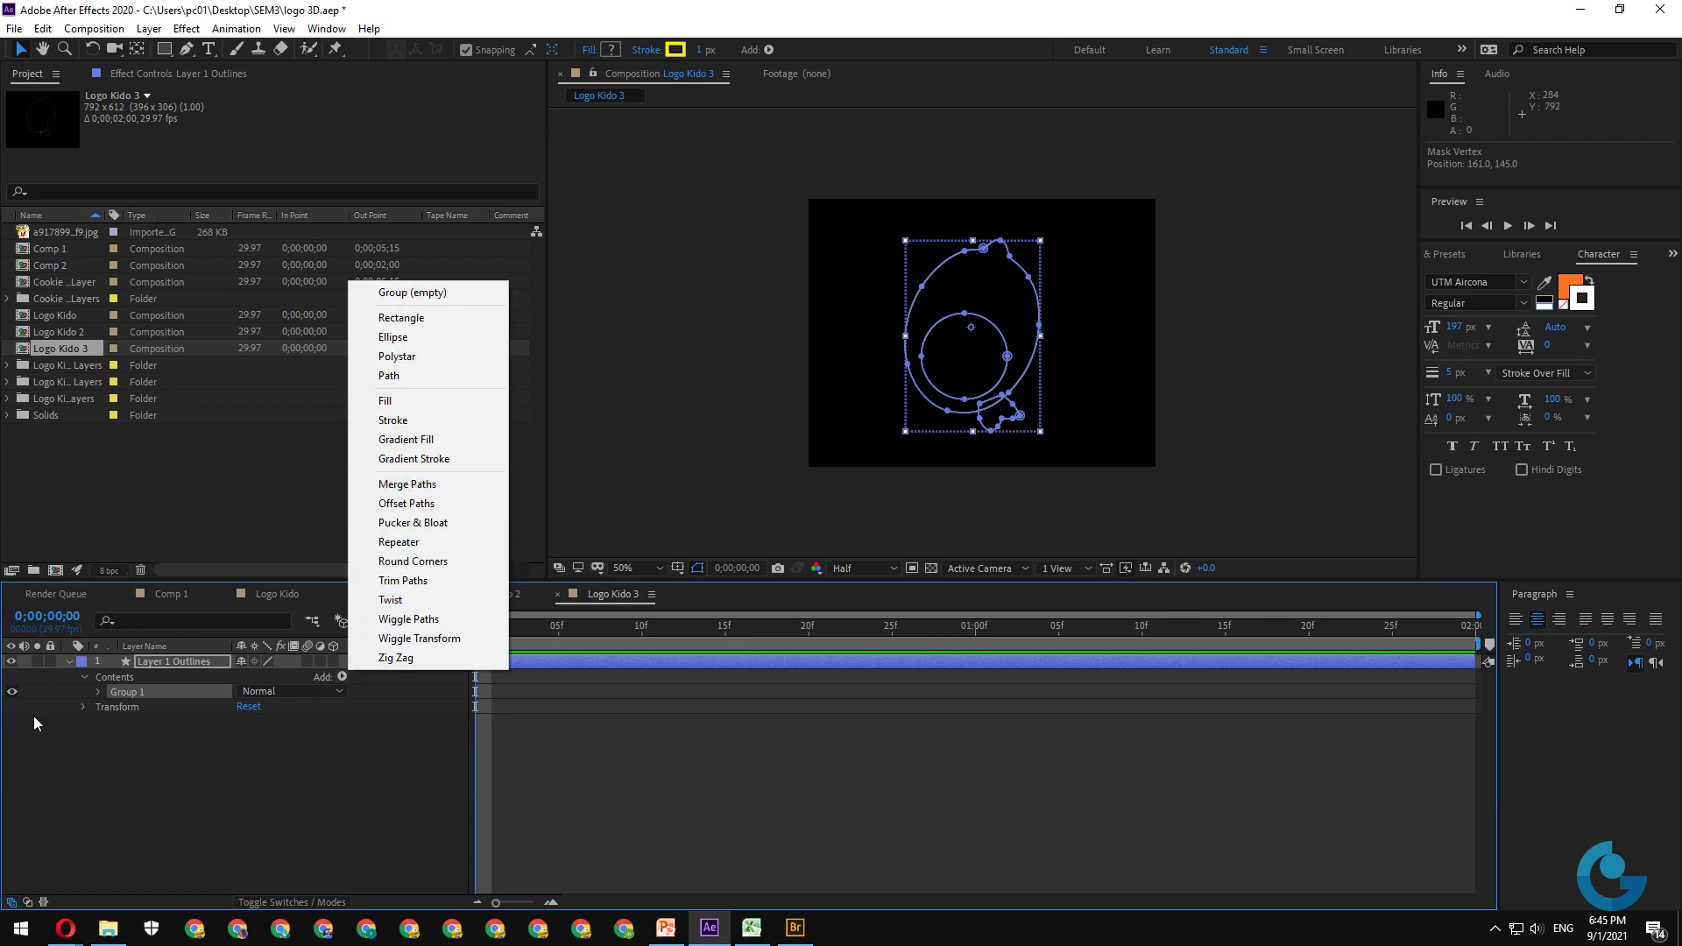
{"action": "left_click", "coordinate": [96, 691]}
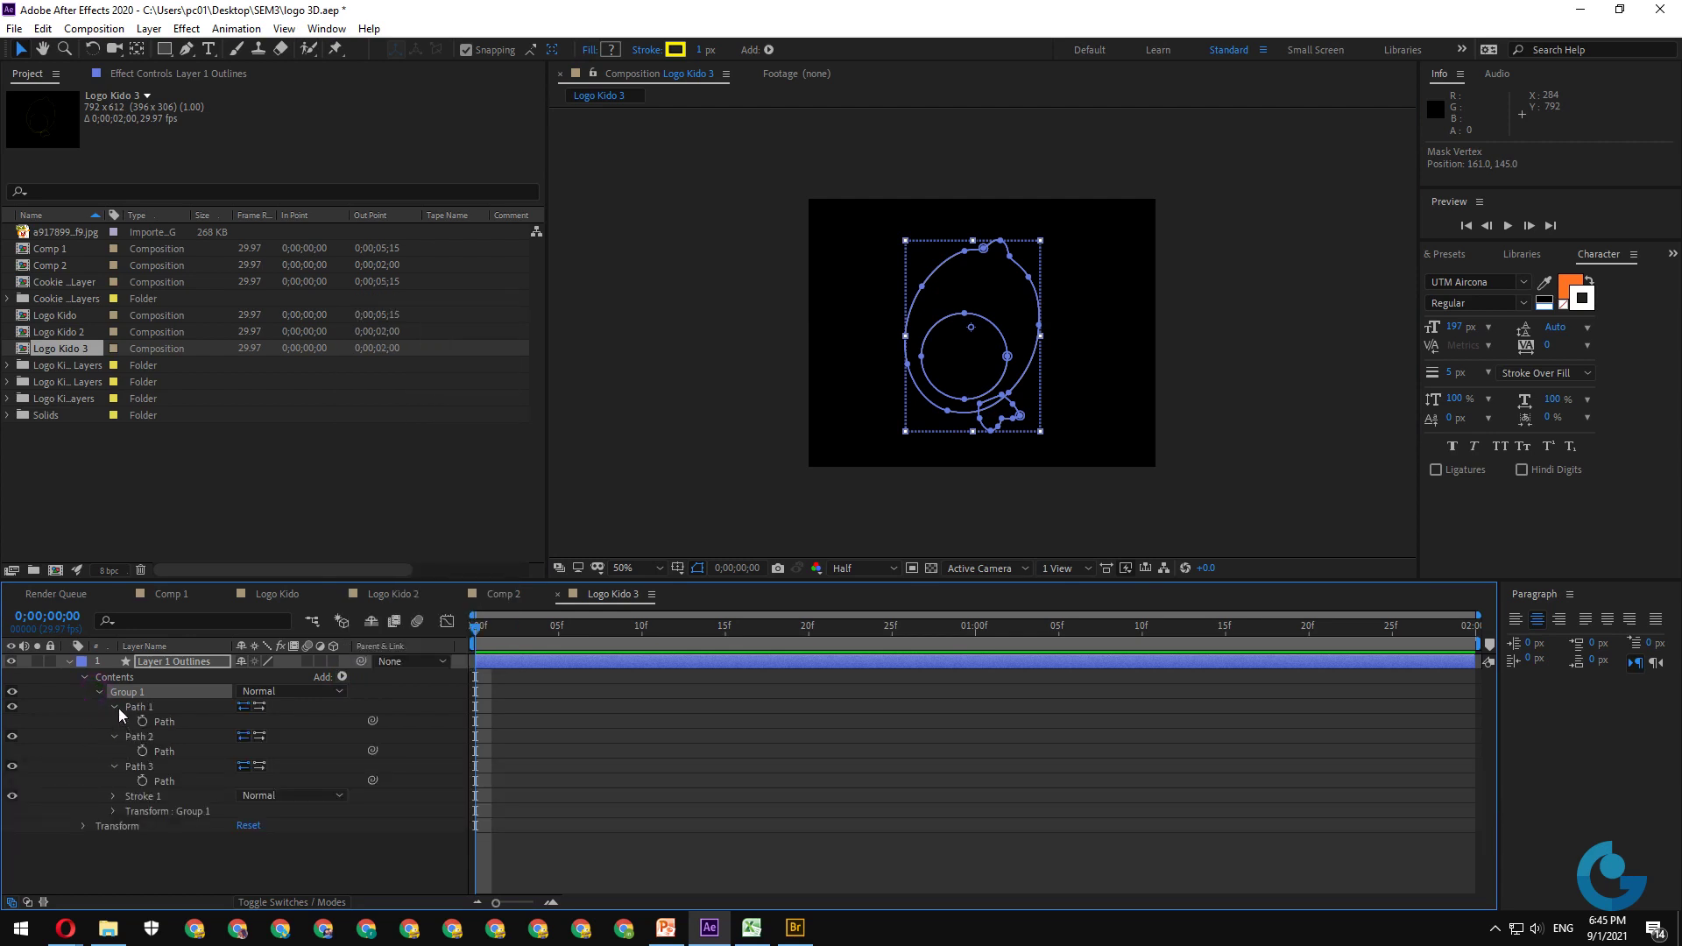
{"action": "left_click", "coordinate": [113, 707]}
{"action": "left_click", "coordinate": [114, 721]}
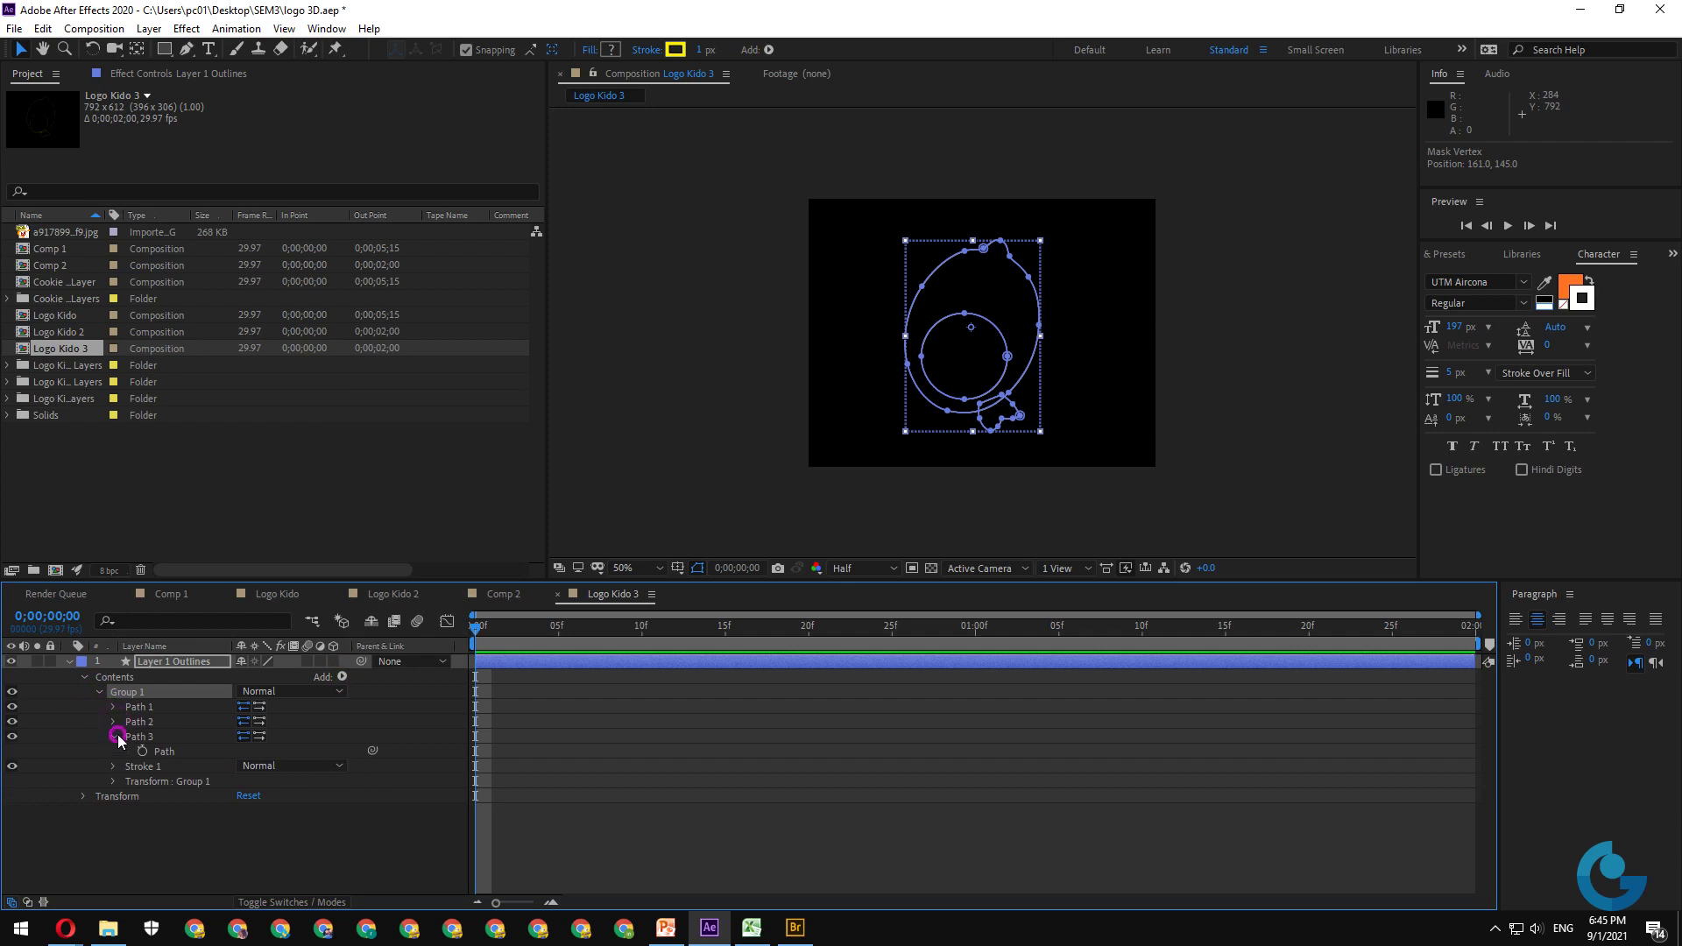
{"action": "left_click", "coordinate": [114, 737]}
{"action": "left_click", "coordinate": [122, 820]}
- Select Path 1 and Path 2 in Group 1 and add a Merge Paths operation
{"action": "left_click", "coordinate": [141, 738]}
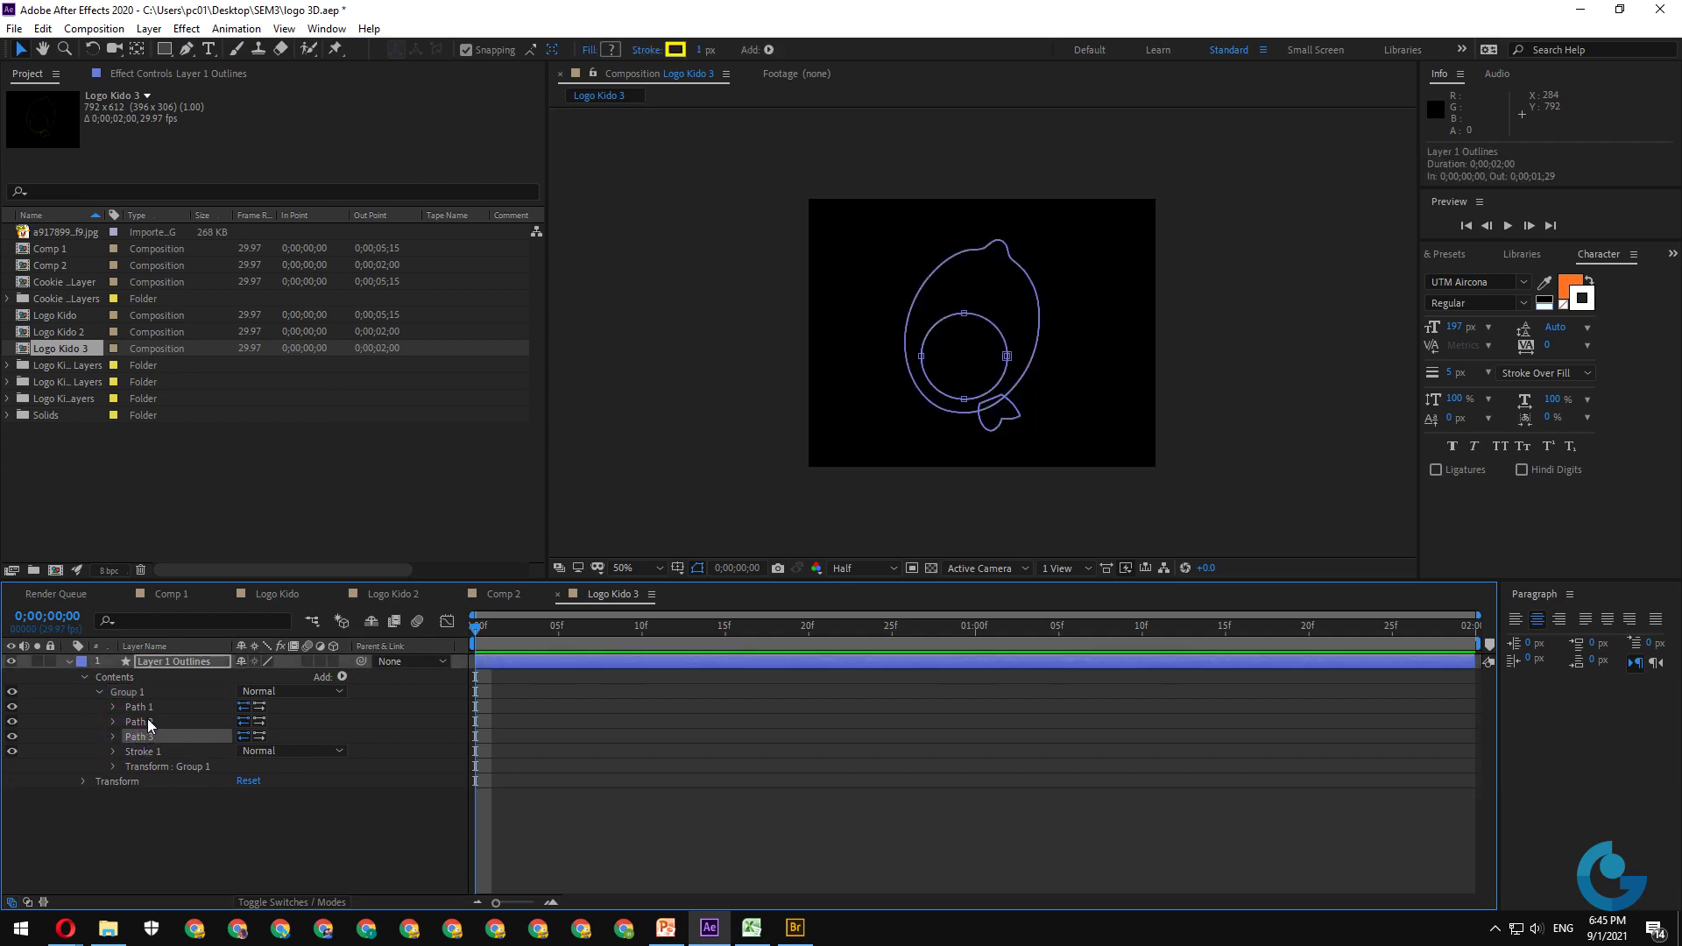
{"action": "left_click", "coordinate": [148, 722]}
{"action": "left_click", "coordinate": [147, 715]}
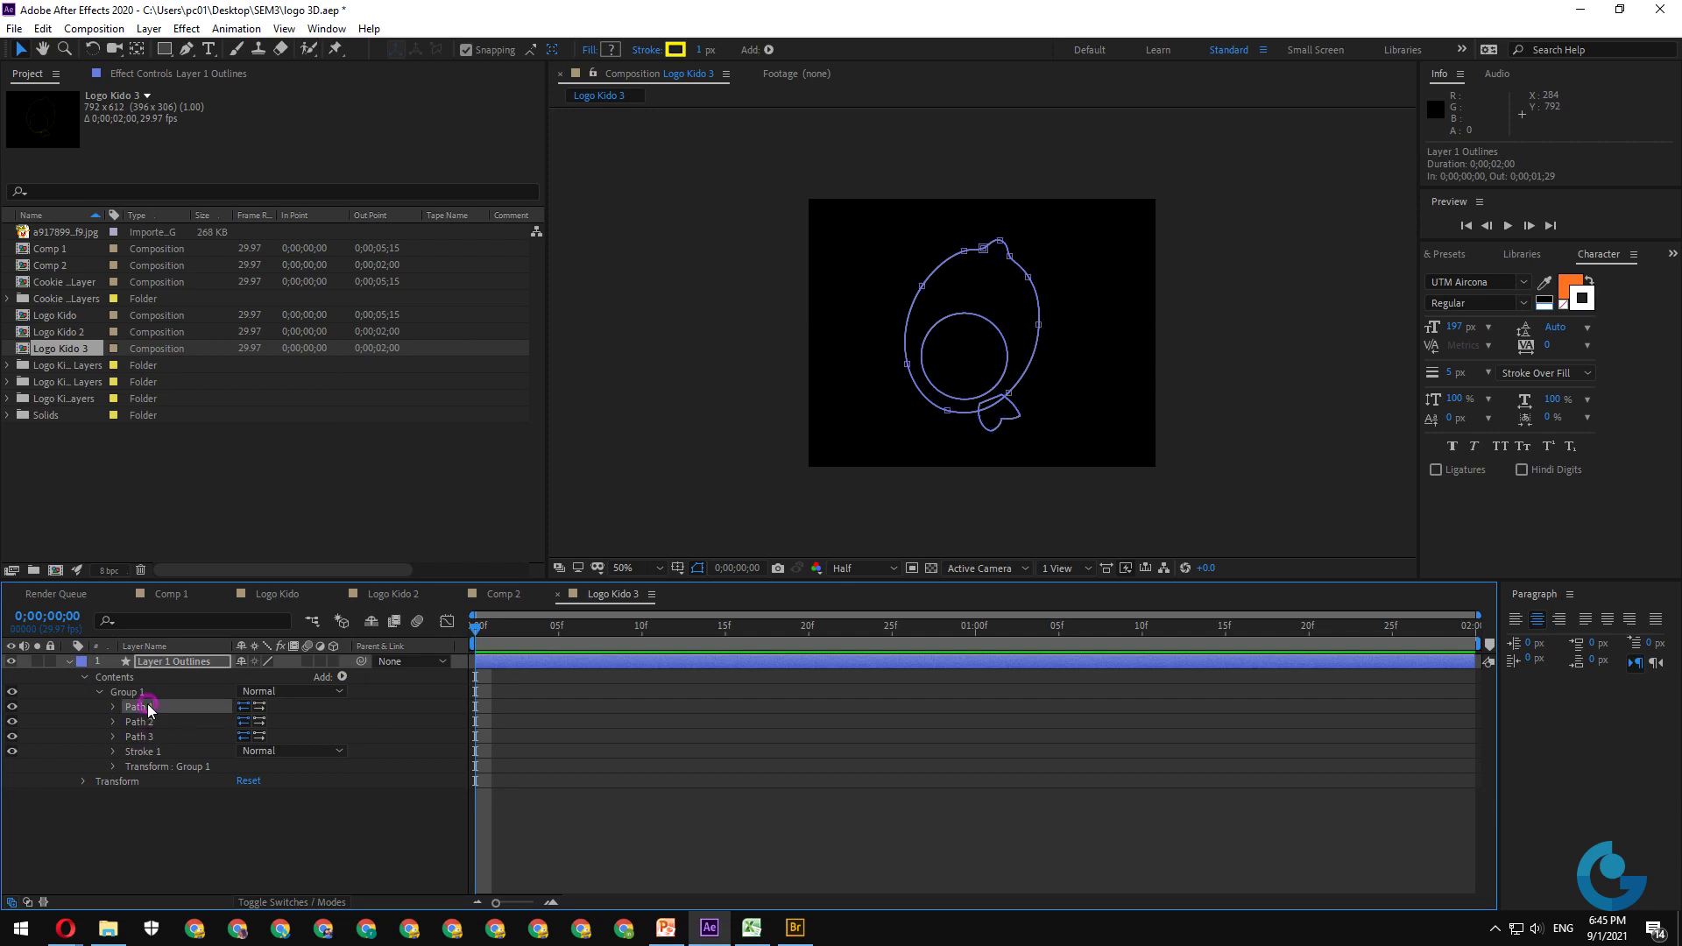
{"action": "left_click", "coordinate": [145, 723]}
{"action": "left_click", "coordinate": [140, 708]}
{"action": "left_click", "coordinate": [145, 723], "text": "shift"}
{"action": "left_click", "coordinate": [342, 676]}
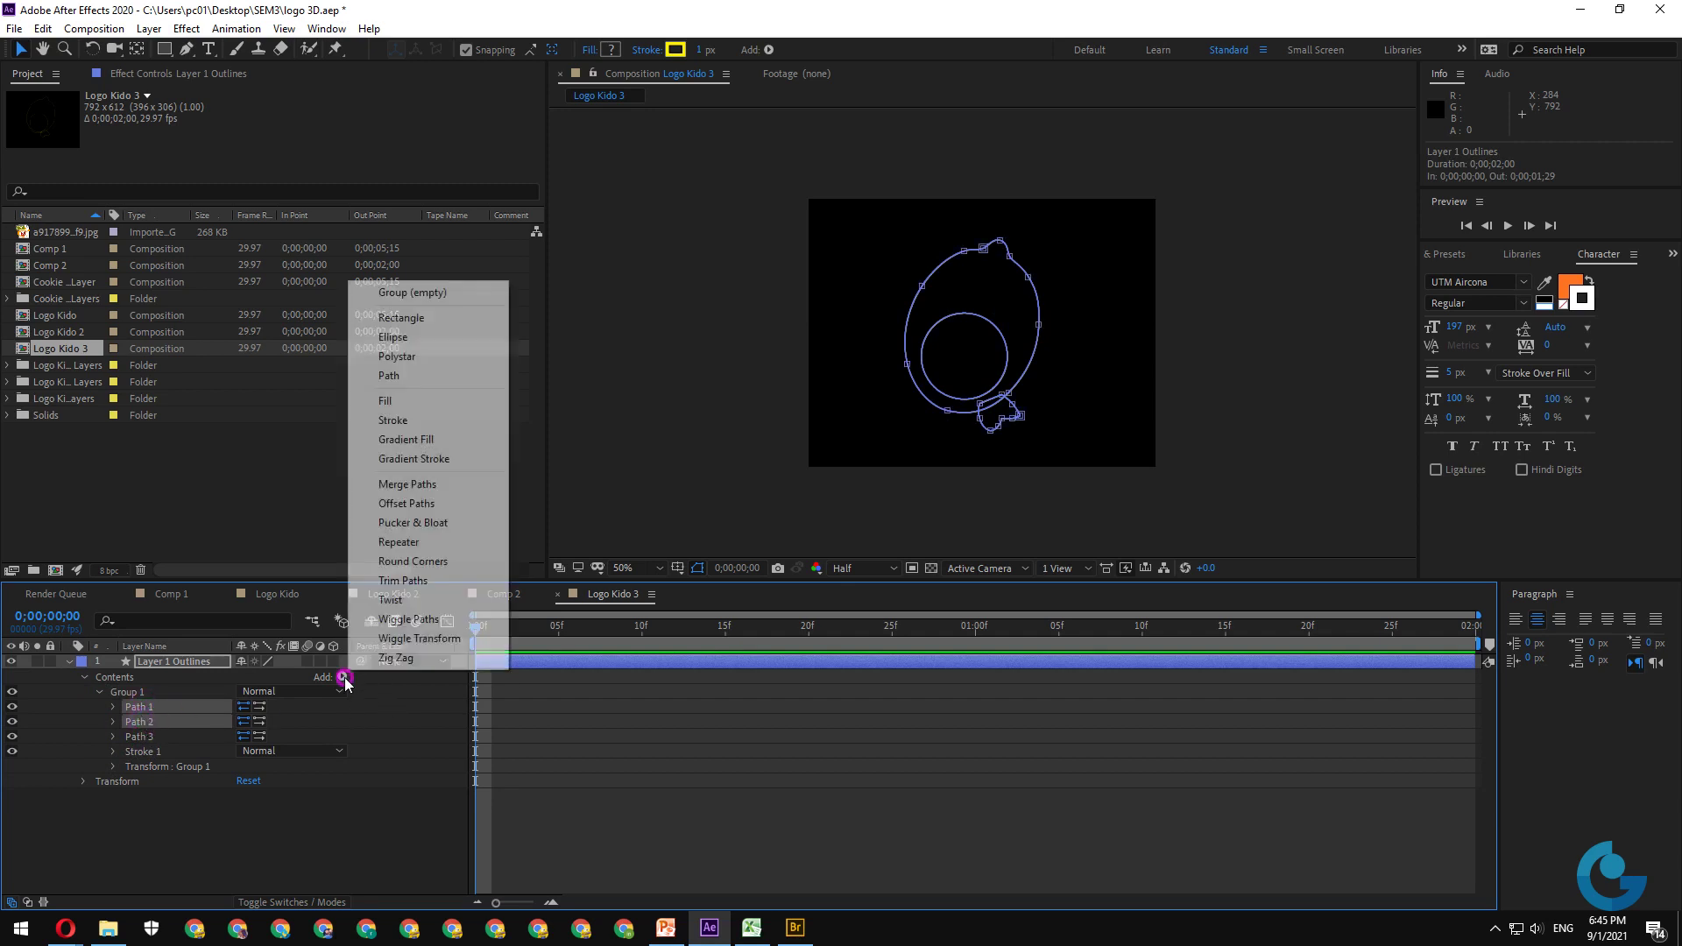
{"action": "left_click", "coordinate": [419, 485]}
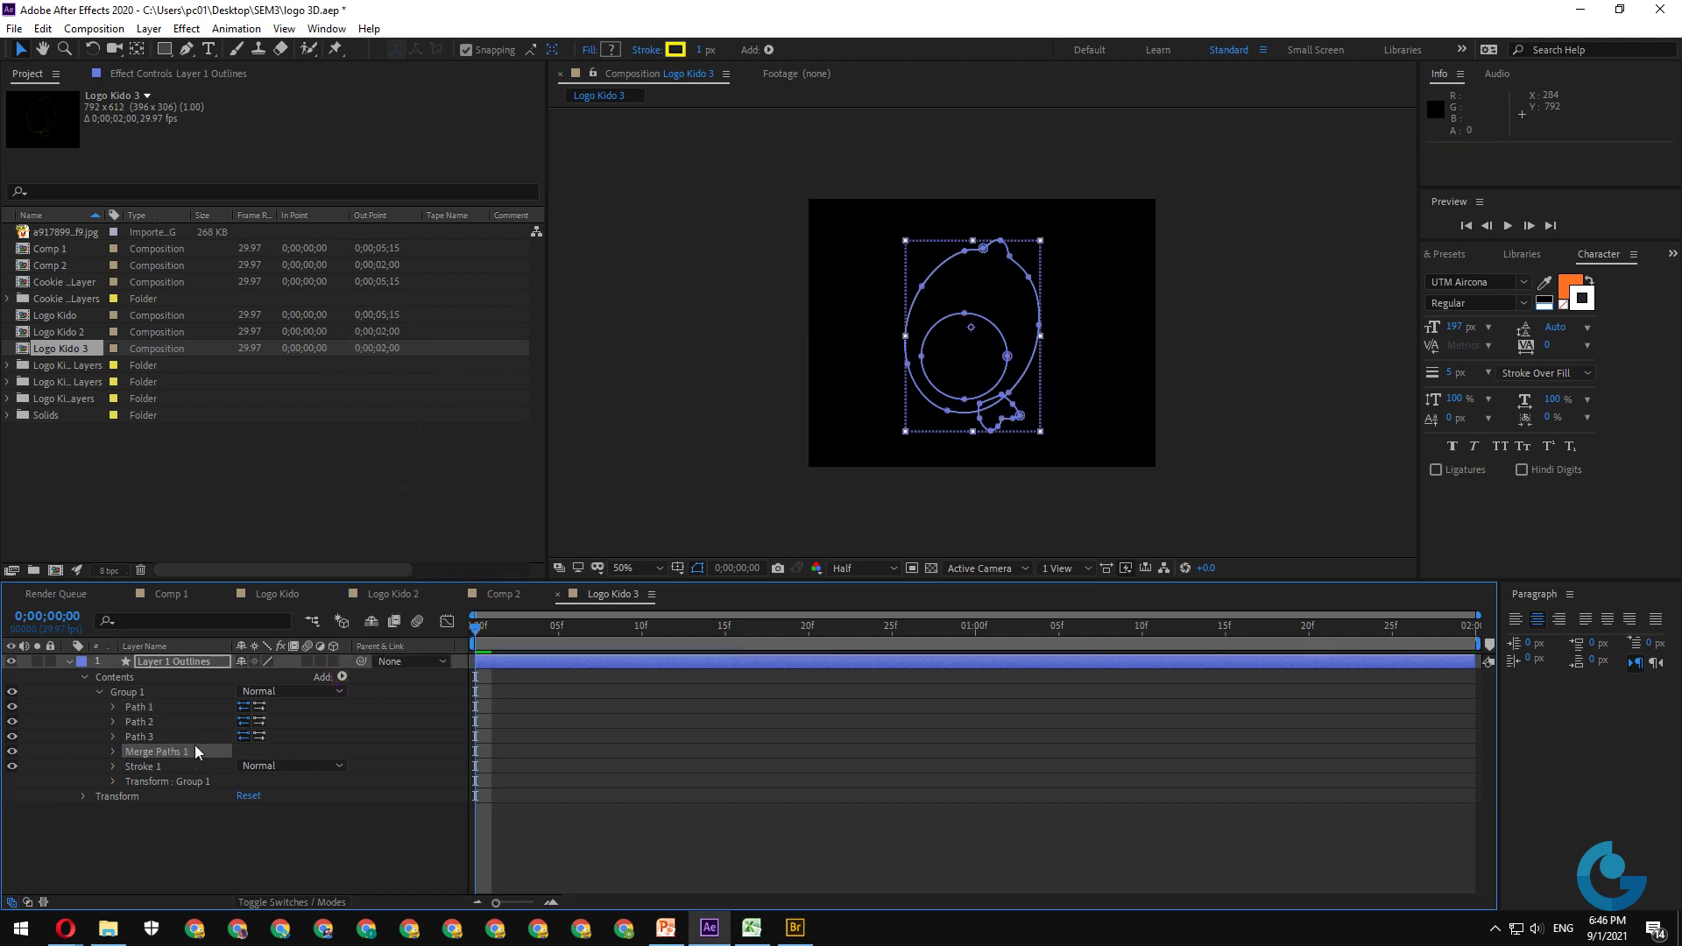
- Add a fill to Group 1
{"action": "left_click", "coordinate": [112, 765]}
{"action": "left_click", "coordinate": [112, 766]}
{"action": "left_click", "coordinate": [139, 767]}
{"action": "left_click", "coordinate": [130, 692]}
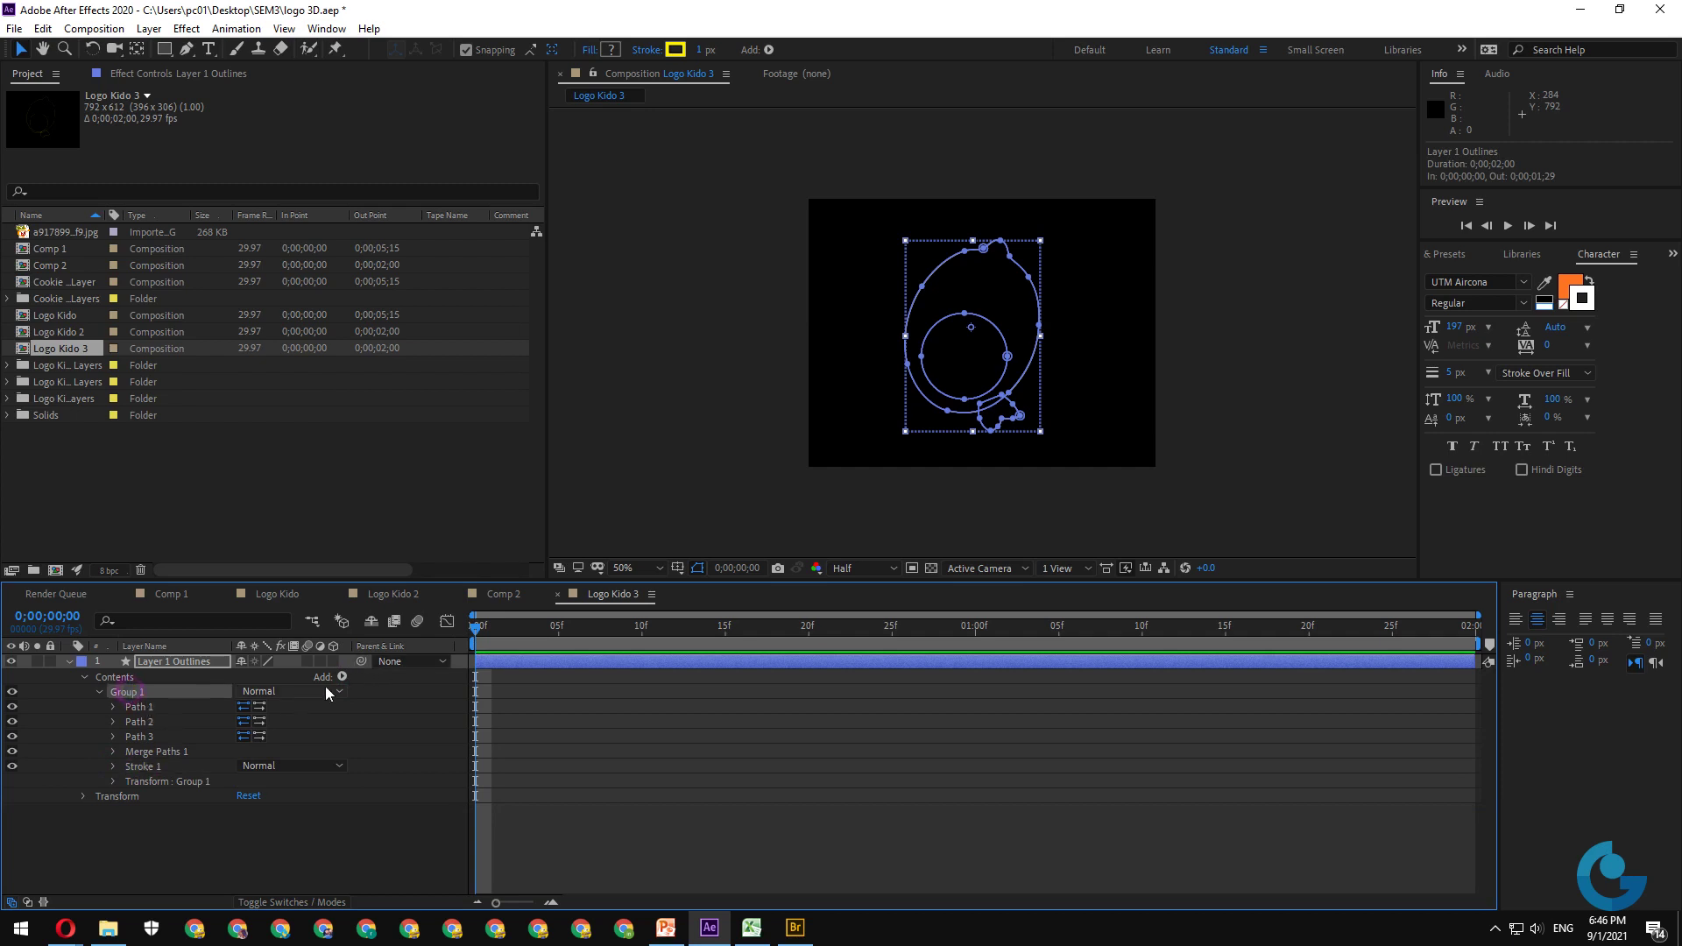
{"action": "left_click", "coordinate": [341, 676]}
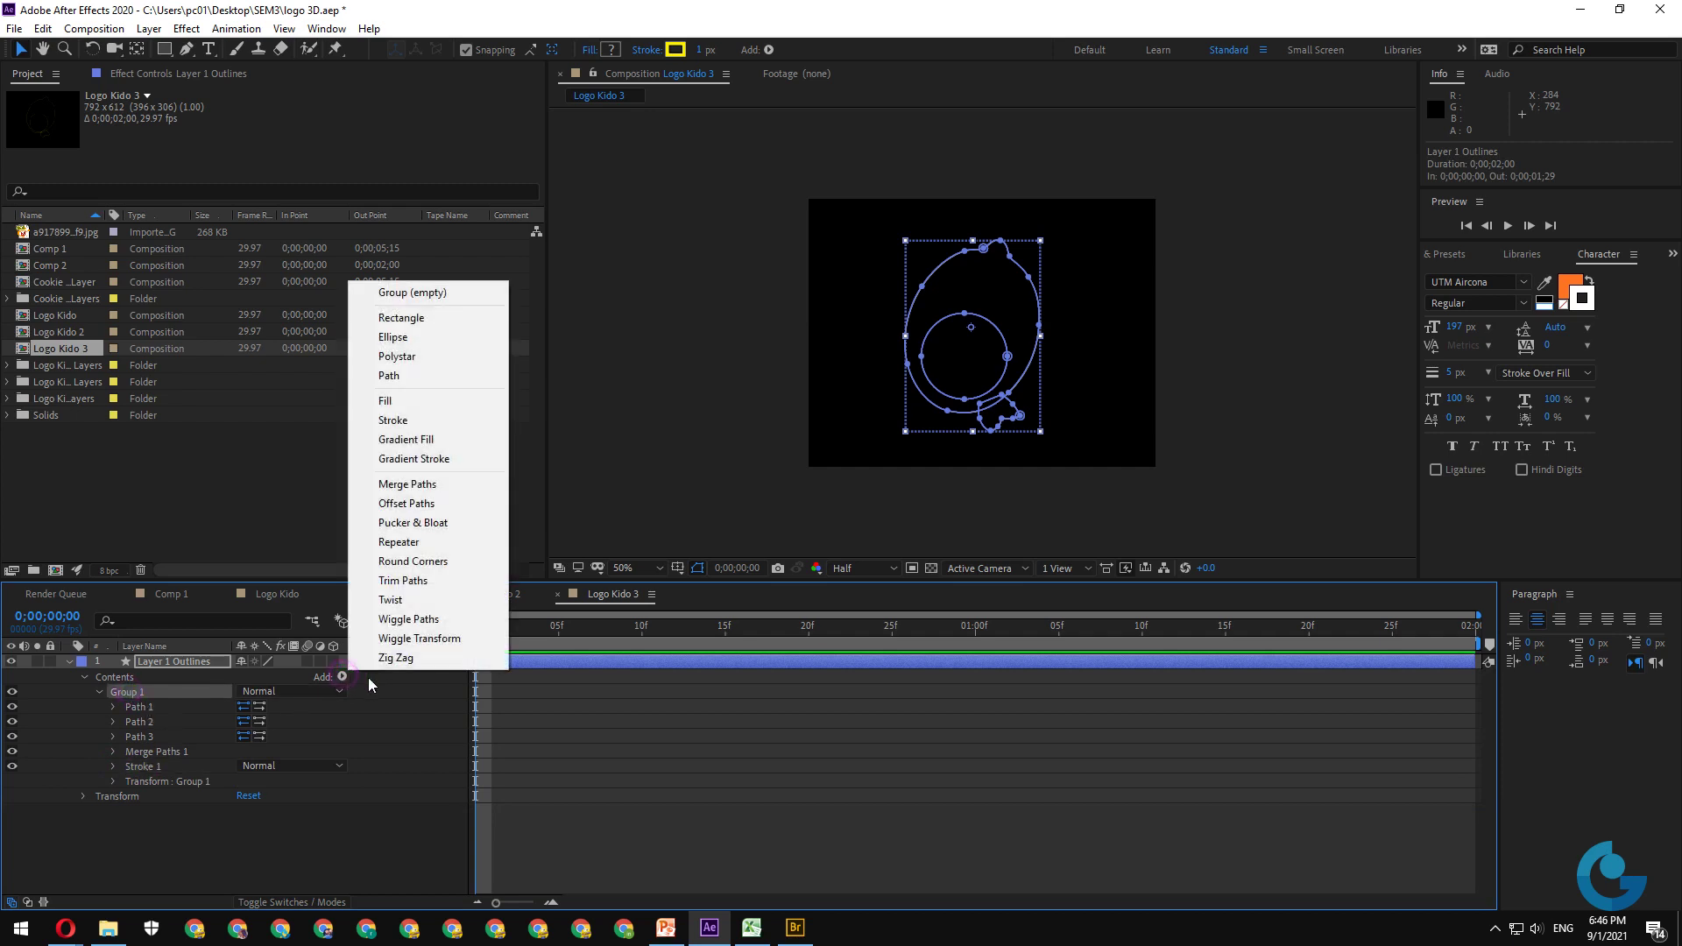
{"action": "left_click", "coordinate": [408, 401]}
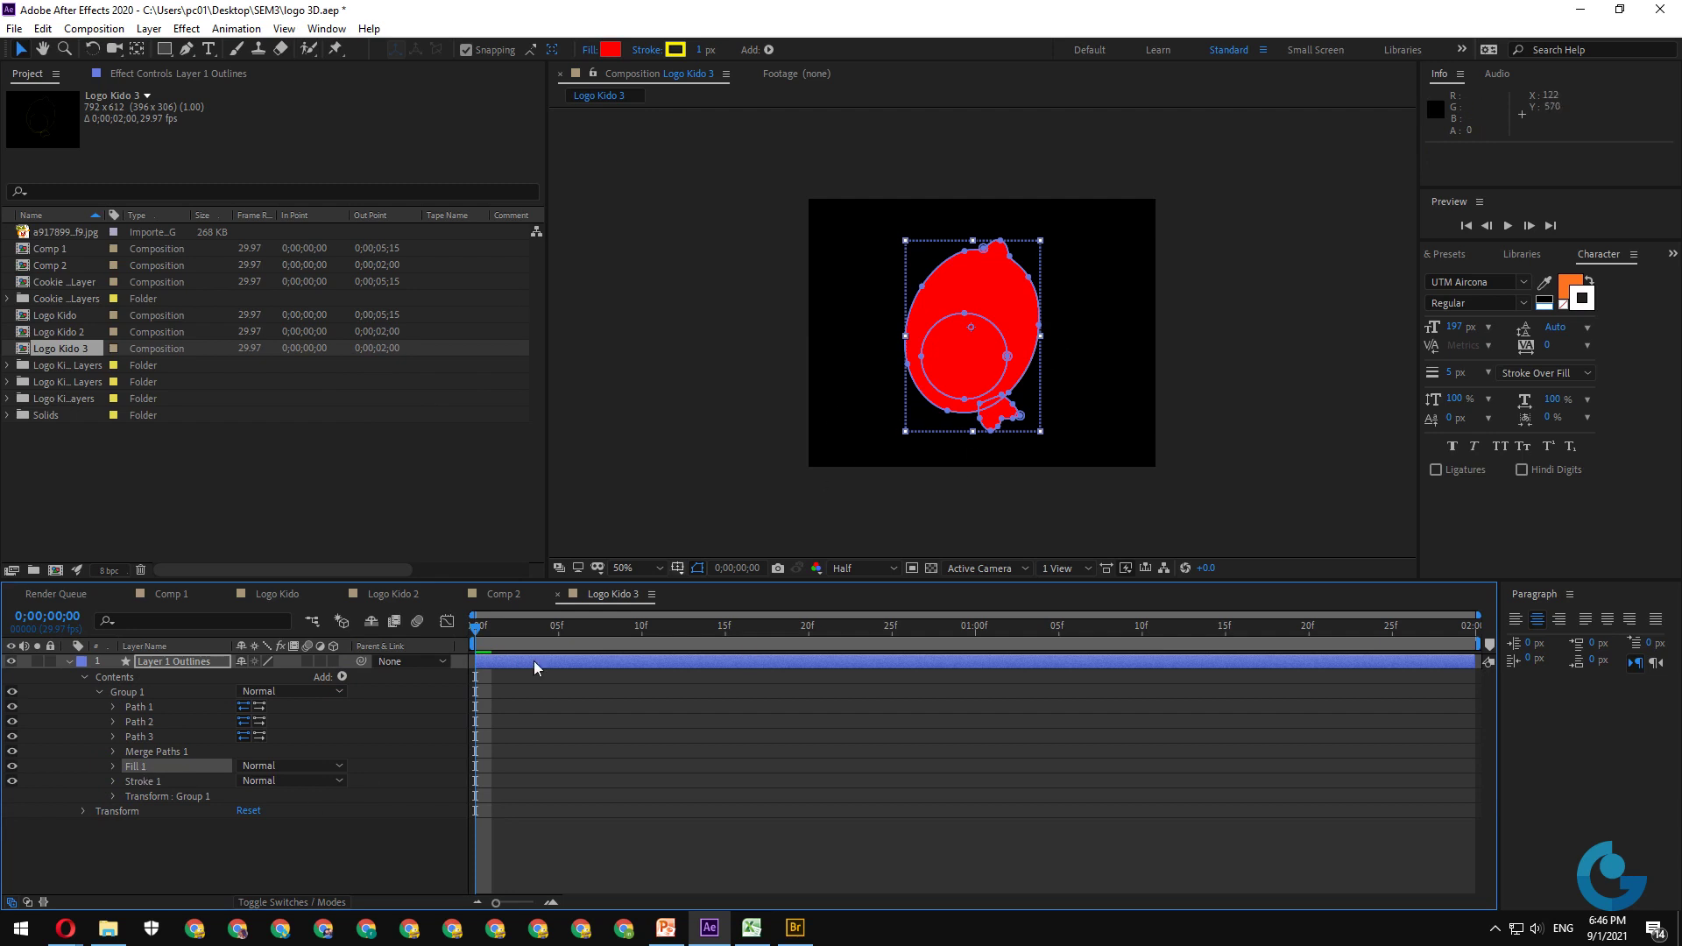
- Move Path 3 below Merge Paths 1 in Group 1 and add a second Merge Paths operation beneath Path 3
{"action": "left_click", "coordinate": [113, 751]}
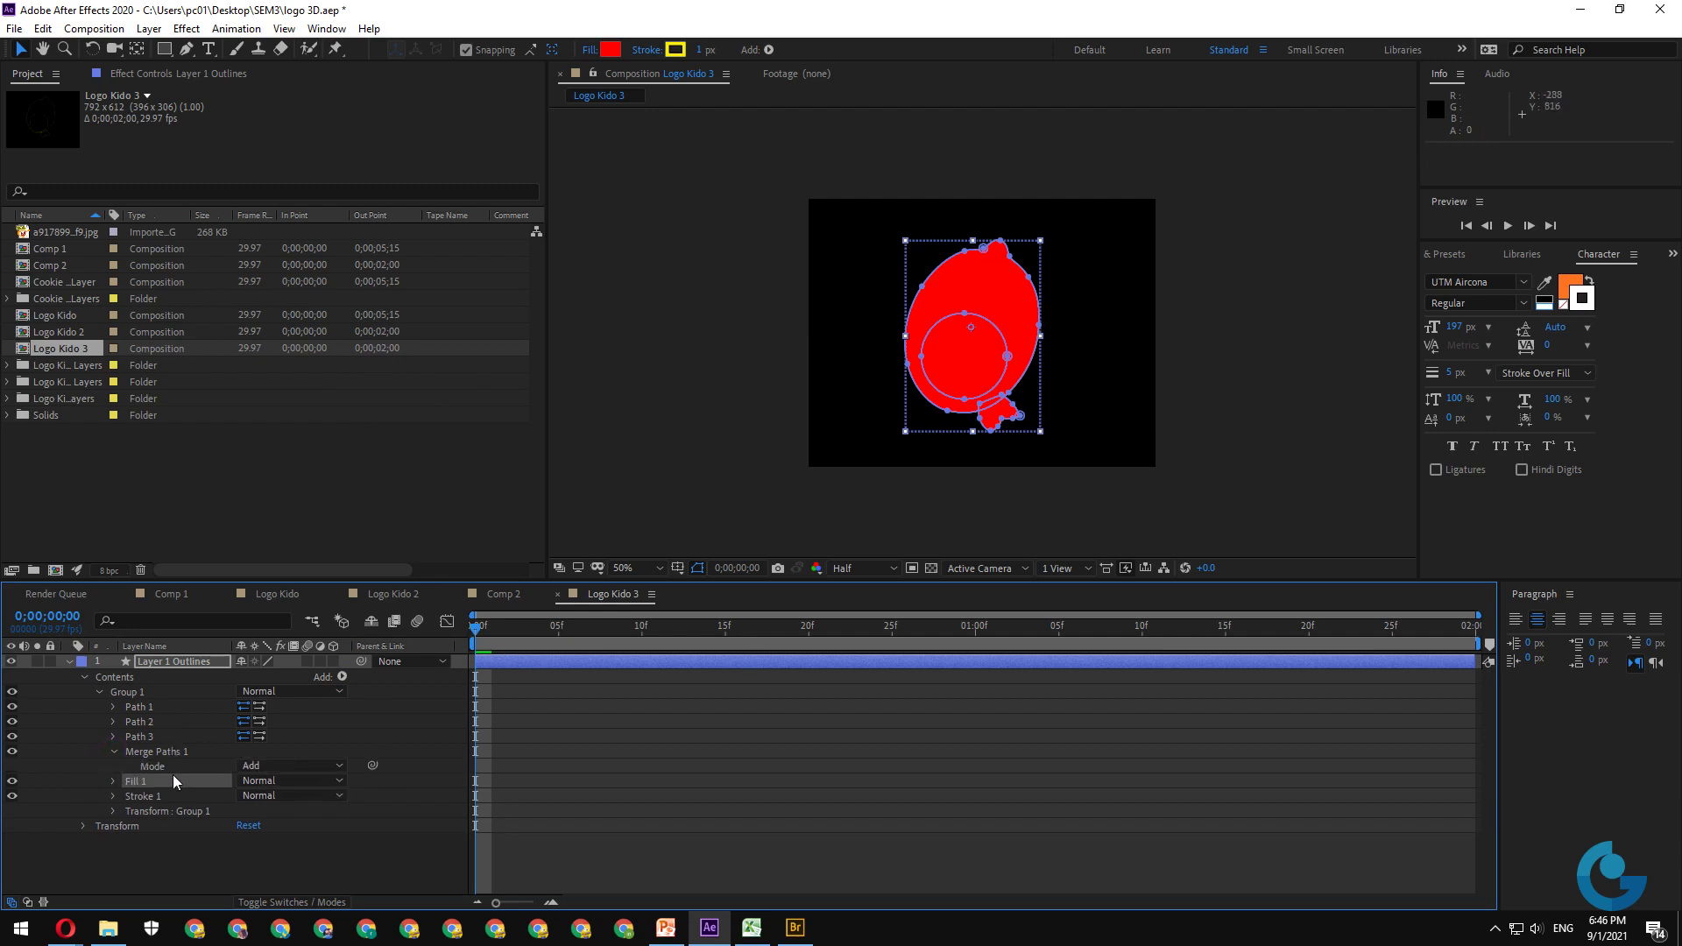
{"action": "left_click", "coordinate": [333, 766]}
{"action": "left_click", "coordinate": [381, 715]}
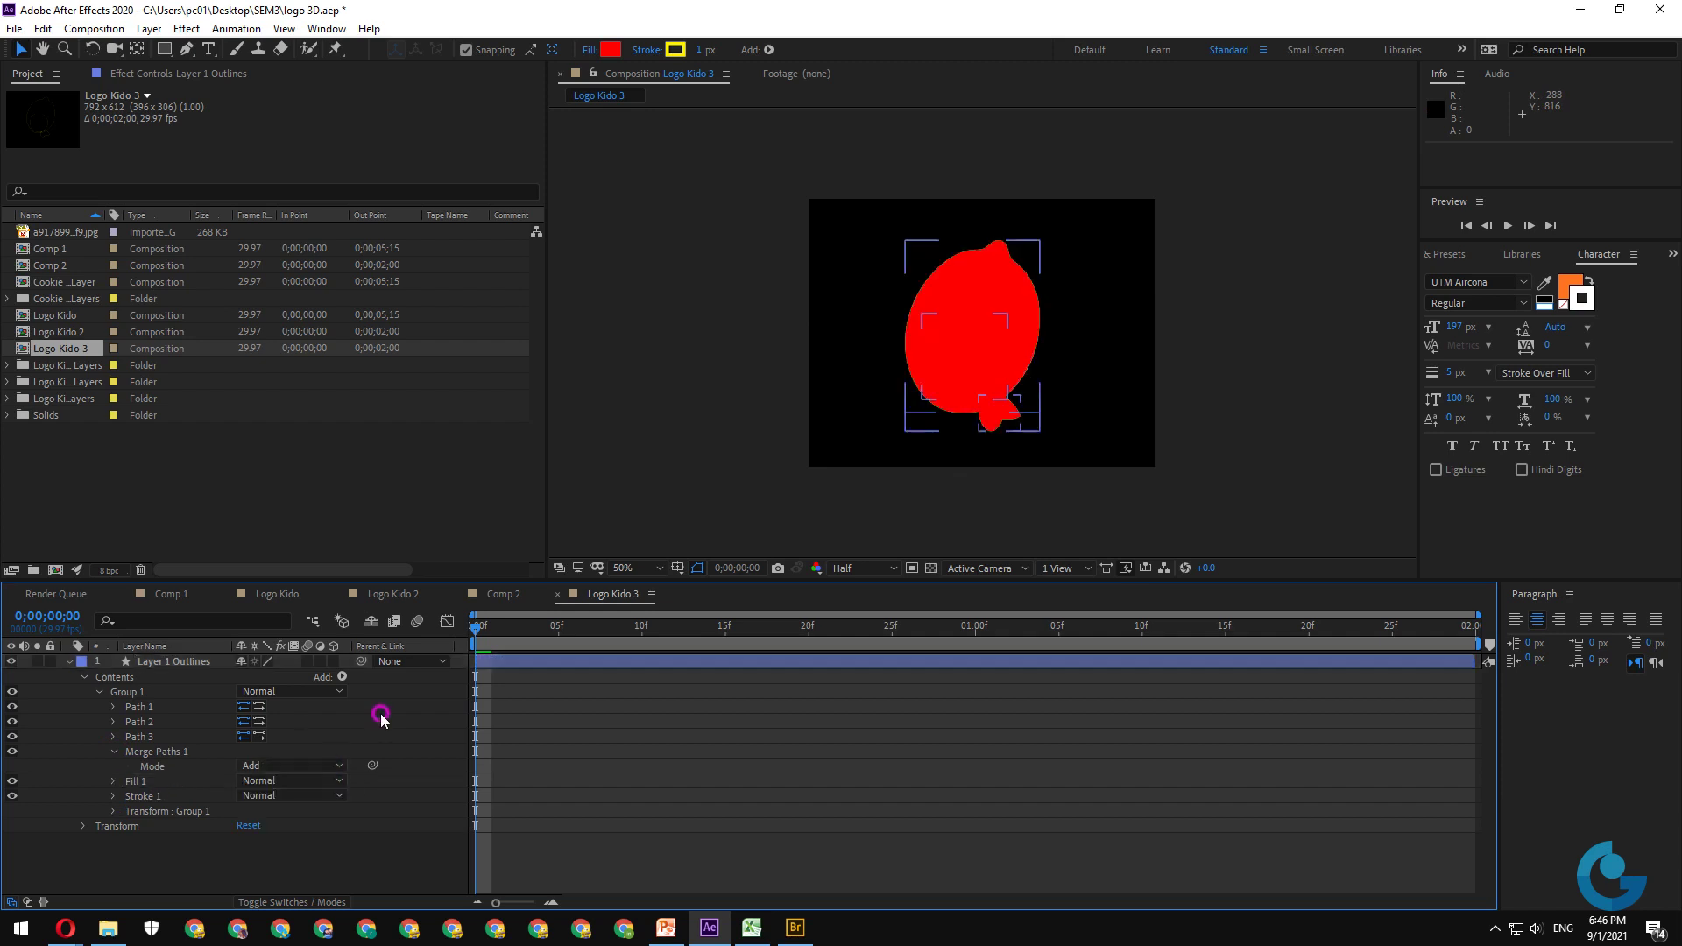
{"action": "left_click_drag", "start_coordinate": [139, 736], "coordinate": [144, 779]}
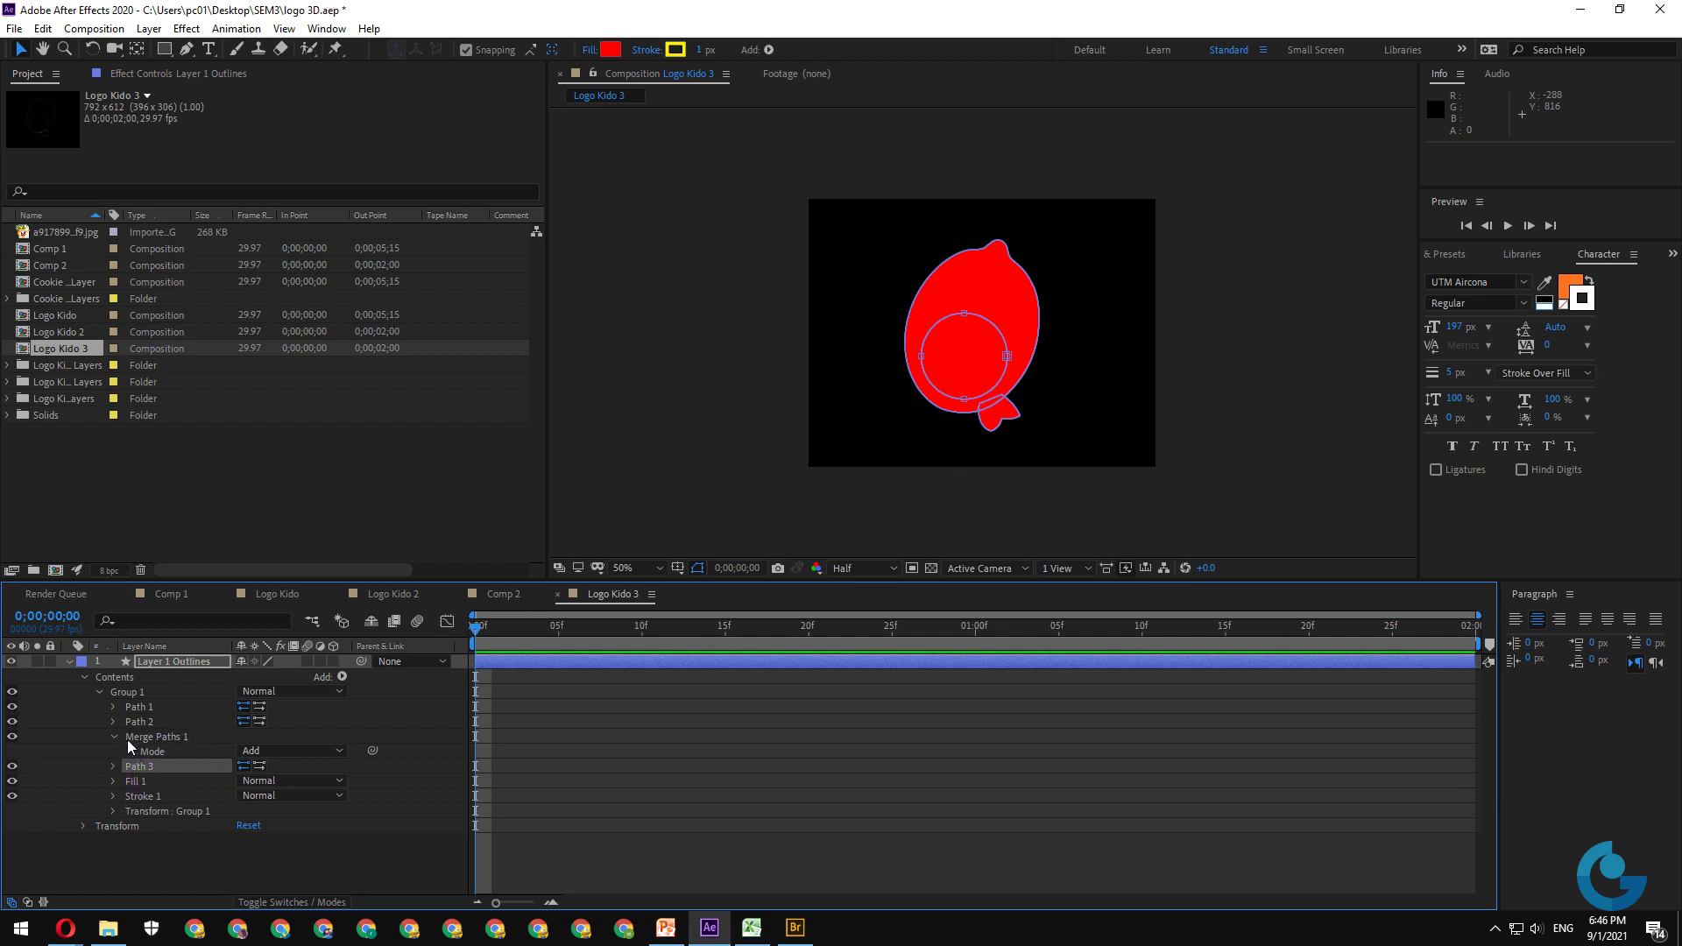
{"action": "left_click", "coordinate": [341, 676]}
{"action": "left_click", "coordinate": [394, 484]}
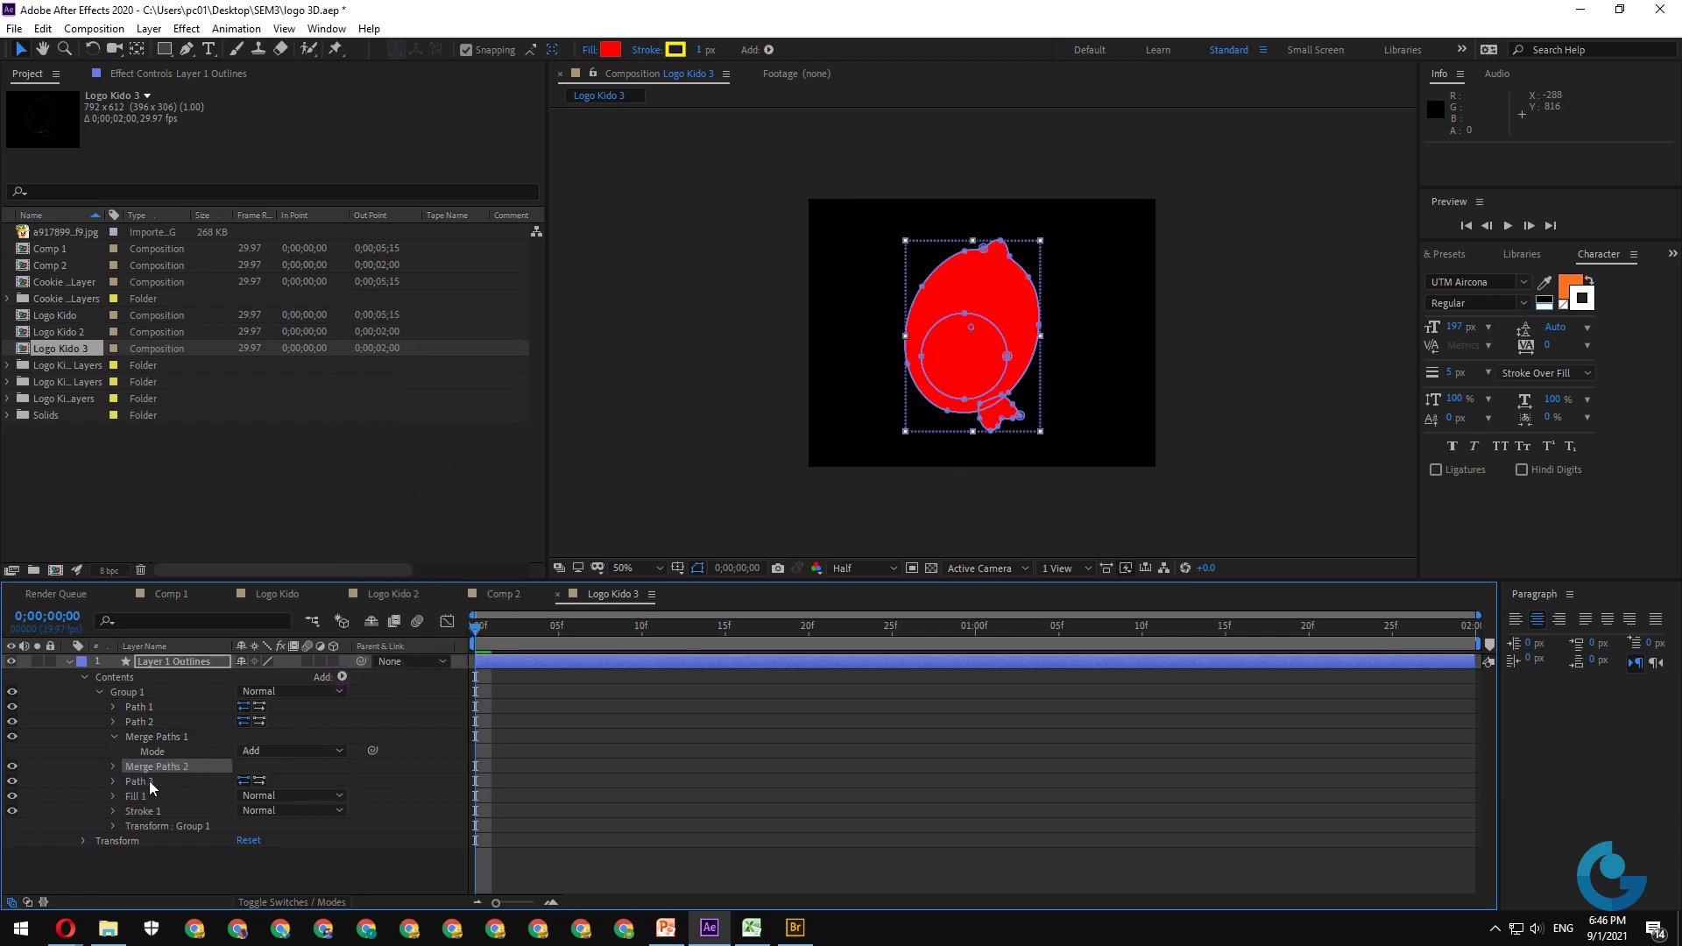
{"action": "left_click_drag", "start_coordinate": [169, 771], "coordinate": [169, 790]}
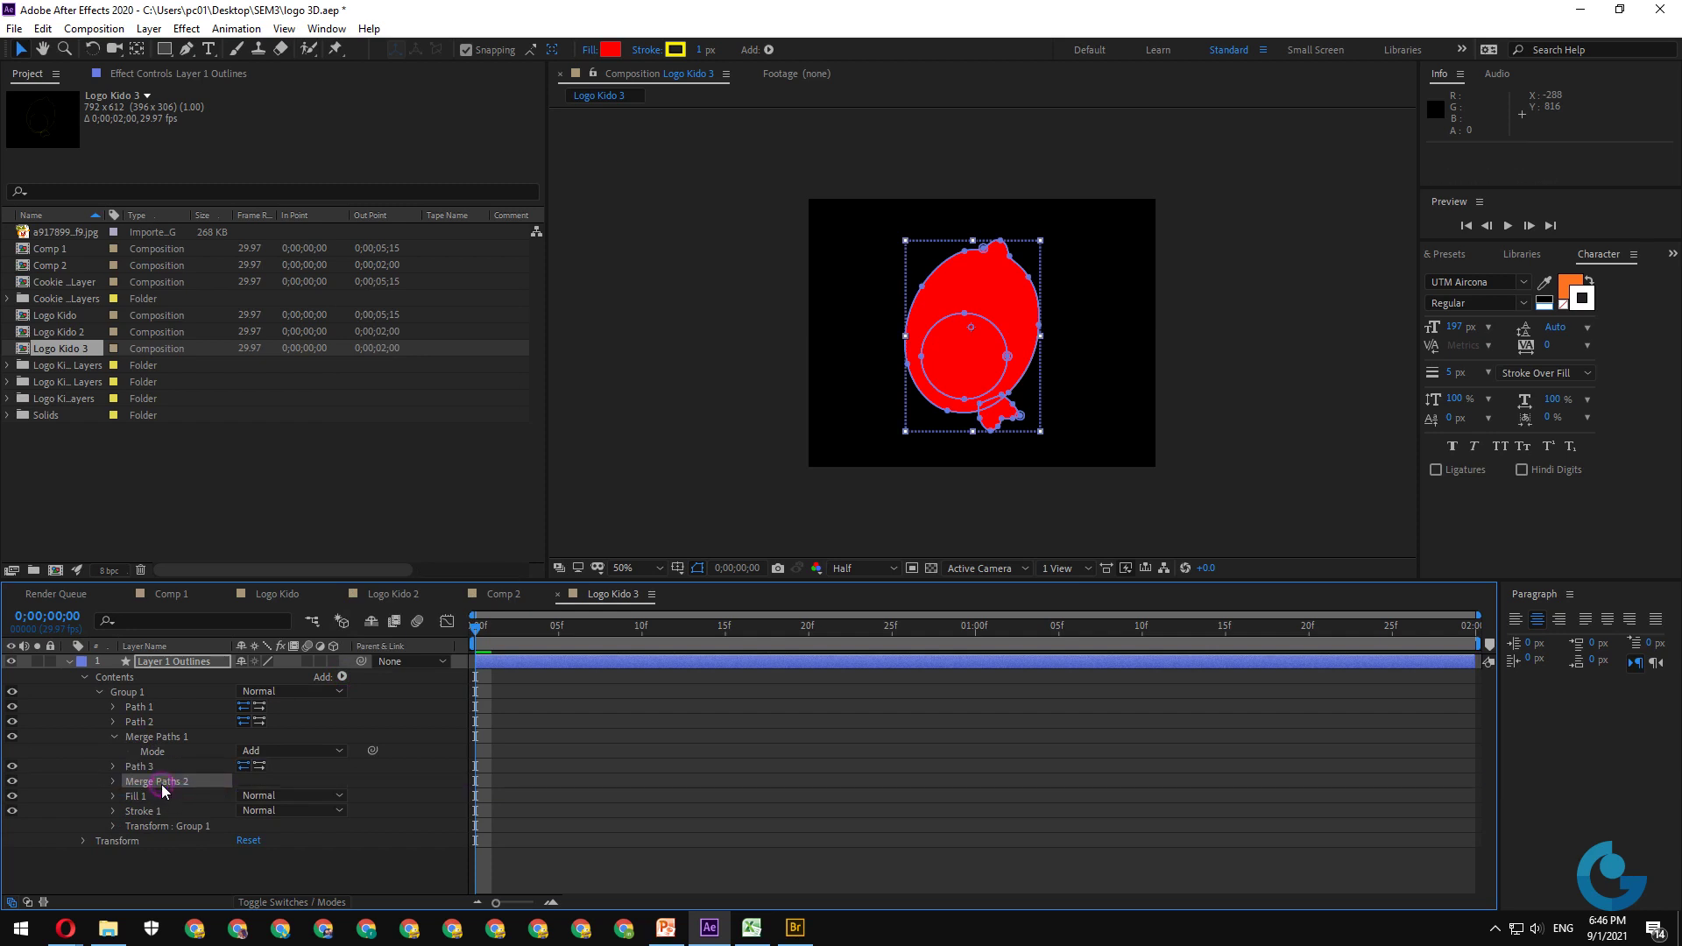
- Try the Subtract and Intersect modes for Merge Paths 1
{"action": "left_click", "coordinate": [333, 751]}
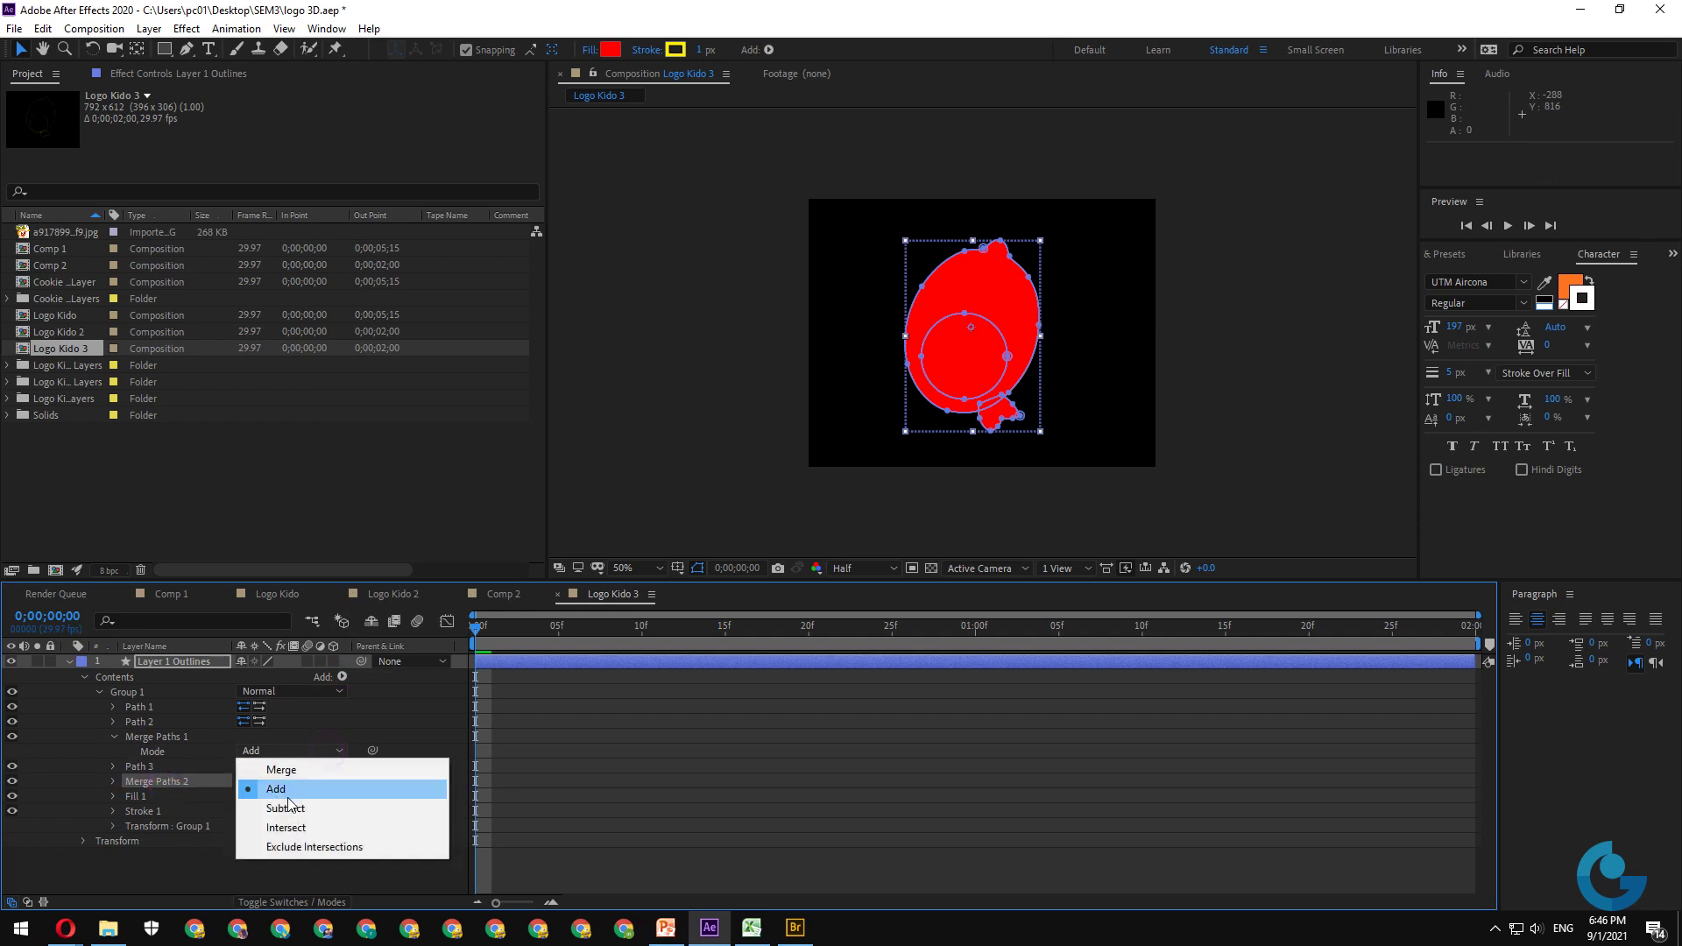
{"action": "left_click", "coordinate": [282, 806]}
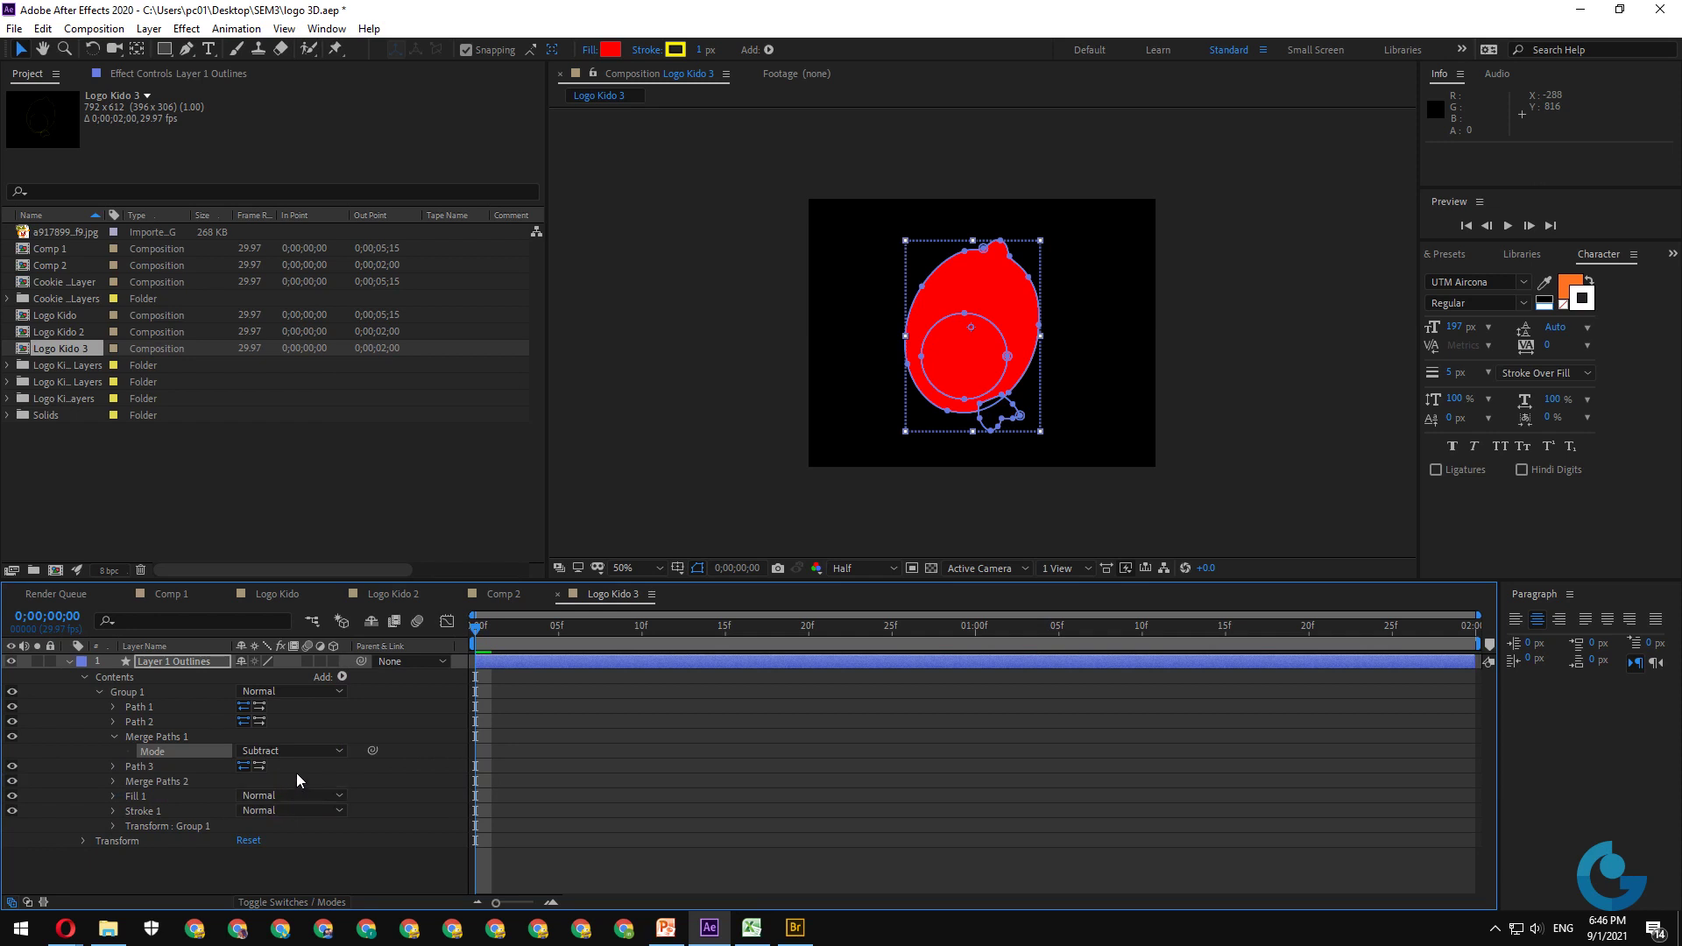
{"action": "left_click", "coordinate": [304, 750]}
{"action": "left_click", "coordinate": [276, 825]}
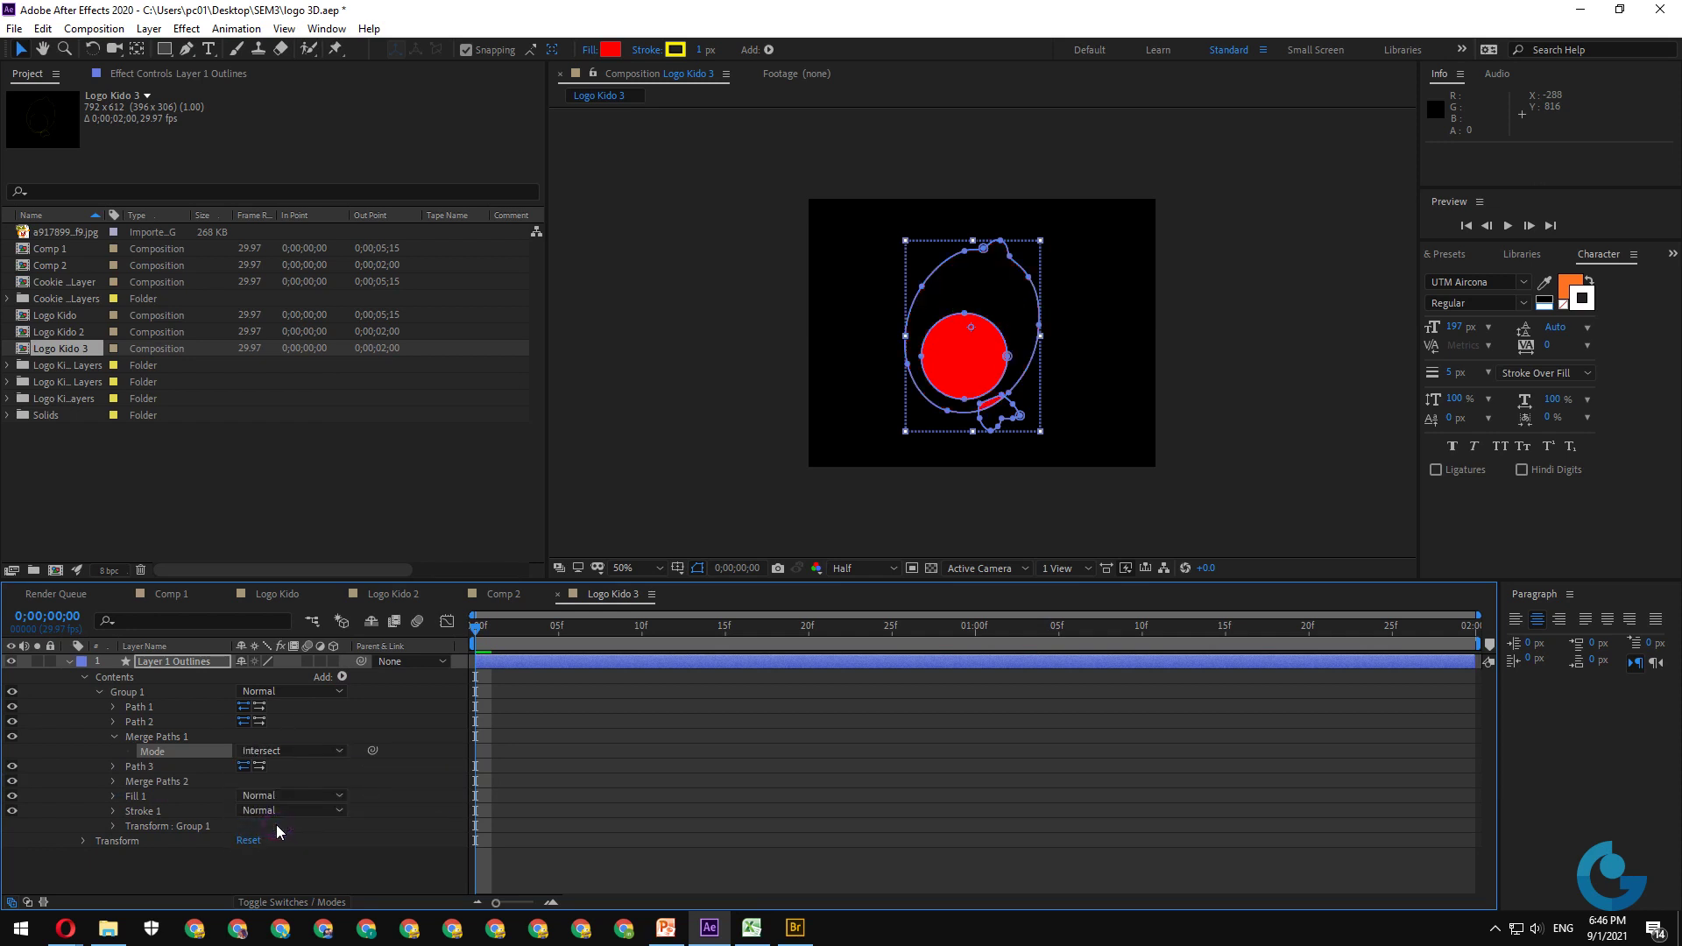
- Undo the mode changes, the reordering of Path 3, the fill and both Merge Paths operations in Group 1
{"action": "key", "text": "ctrl+z"}
{"action": "key", "text": "ctrl+z"}
{"action": "key", "text": "ctrl+z"}
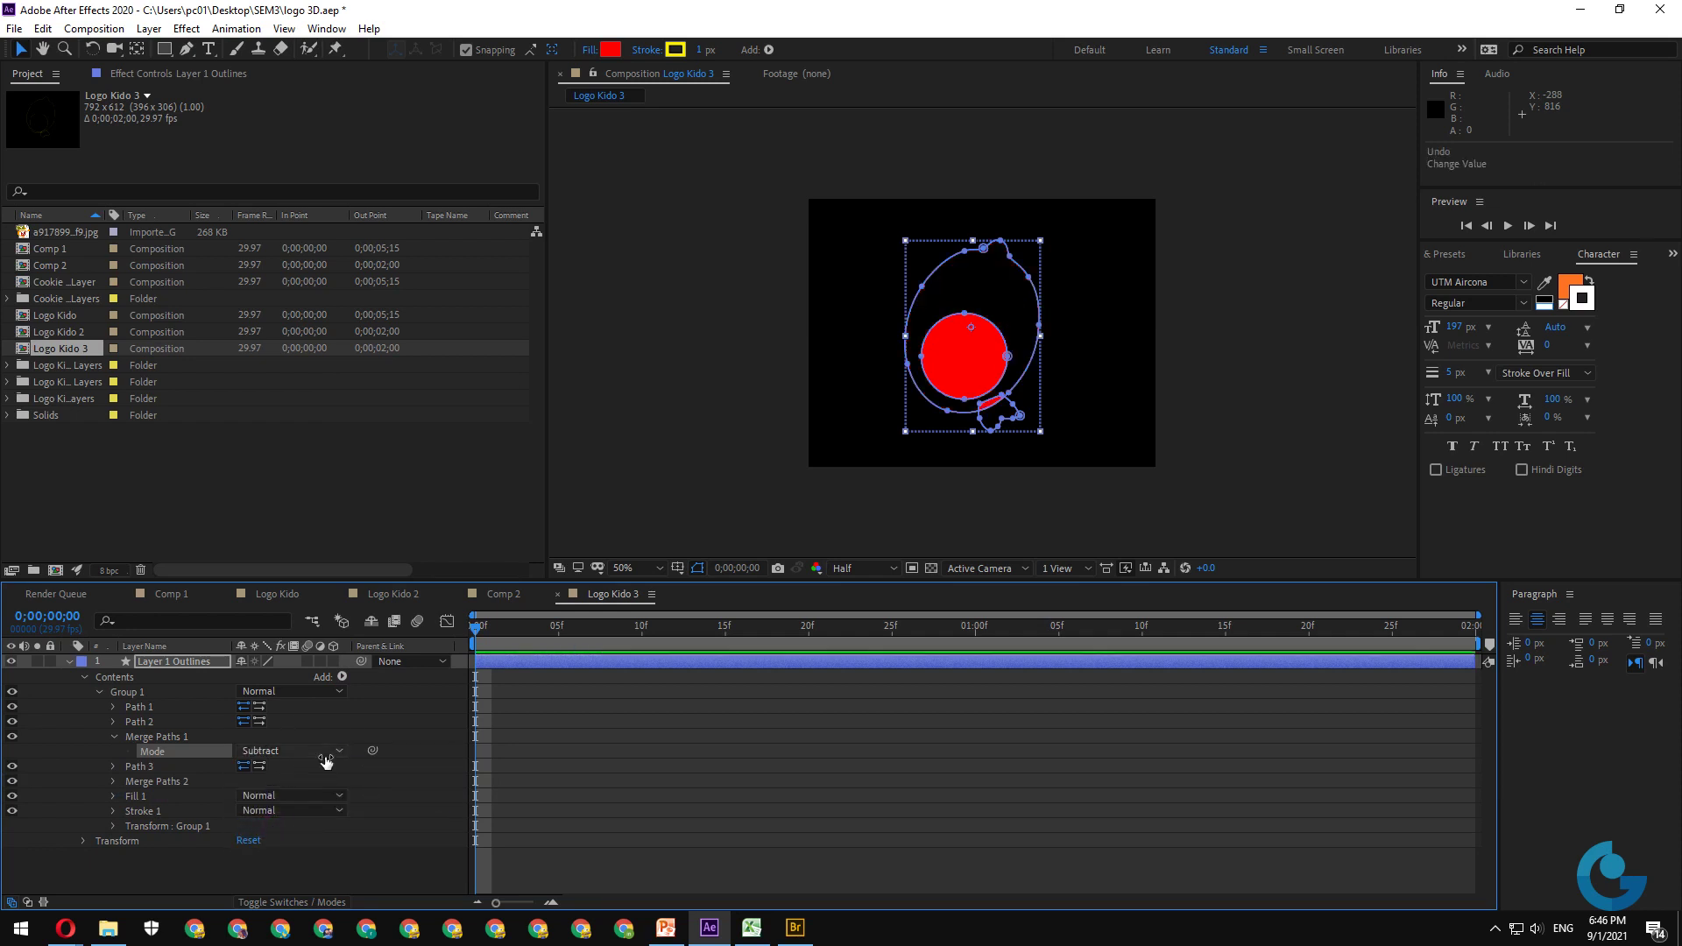
{"action": "key", "text": "ctrl+z"}
{"action": "key", "text": "ctrl+z"}
{"action": "key", "text": "ctrl+z"}
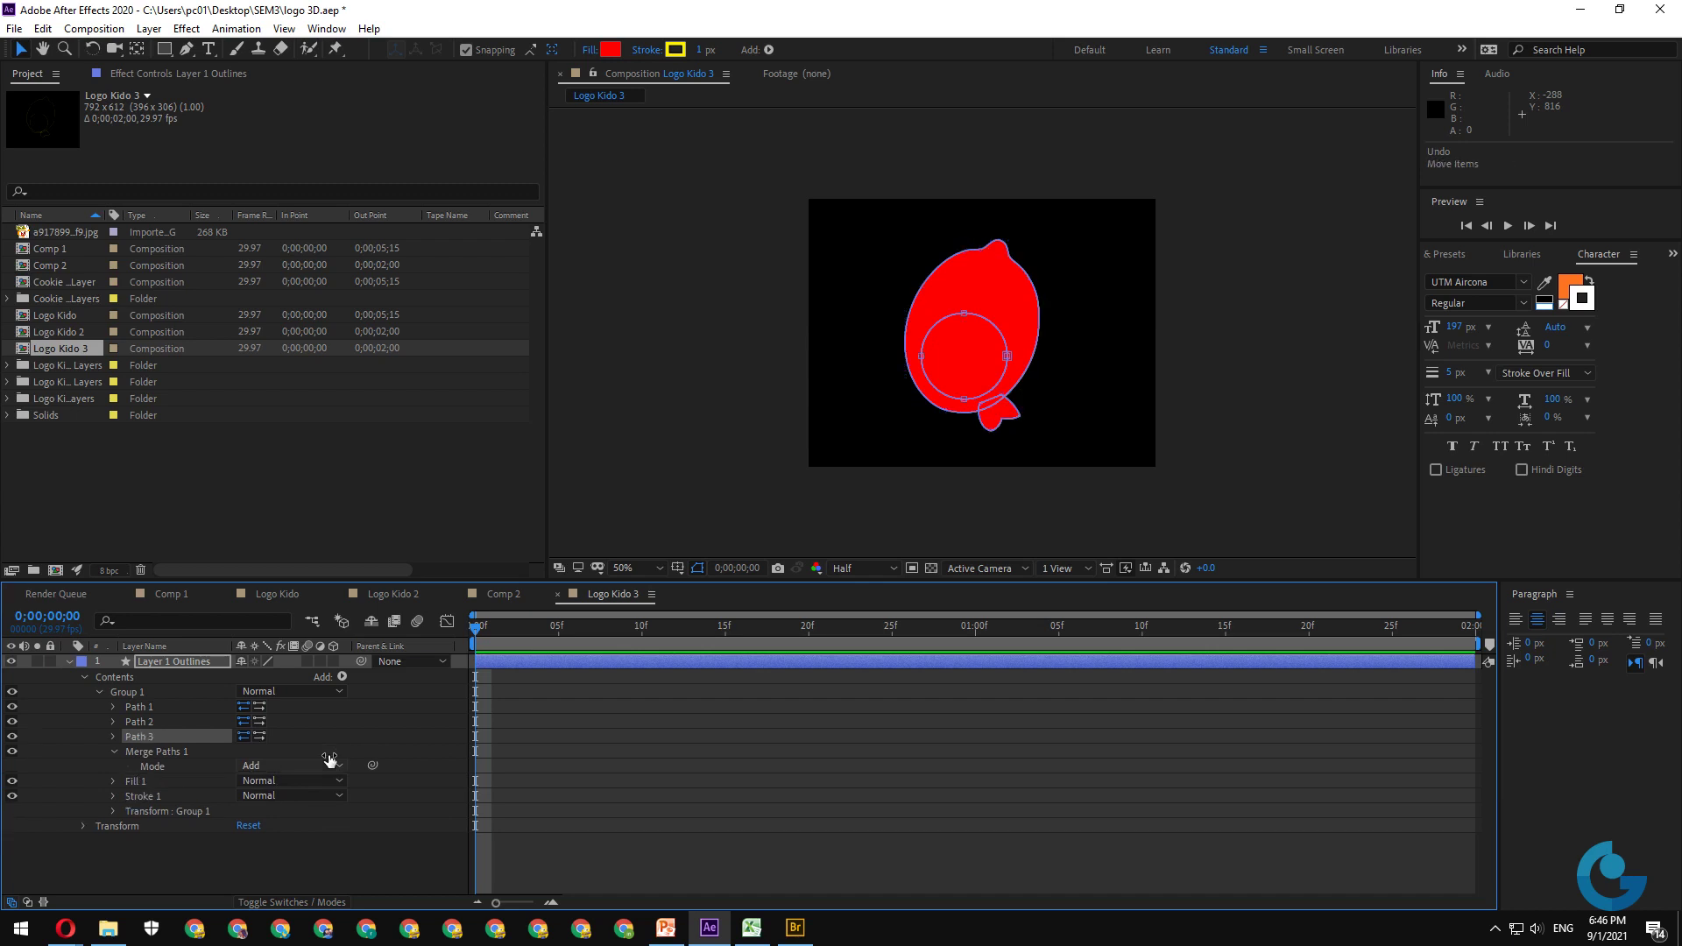
{"action": "key", "text": "ctrl+z"}
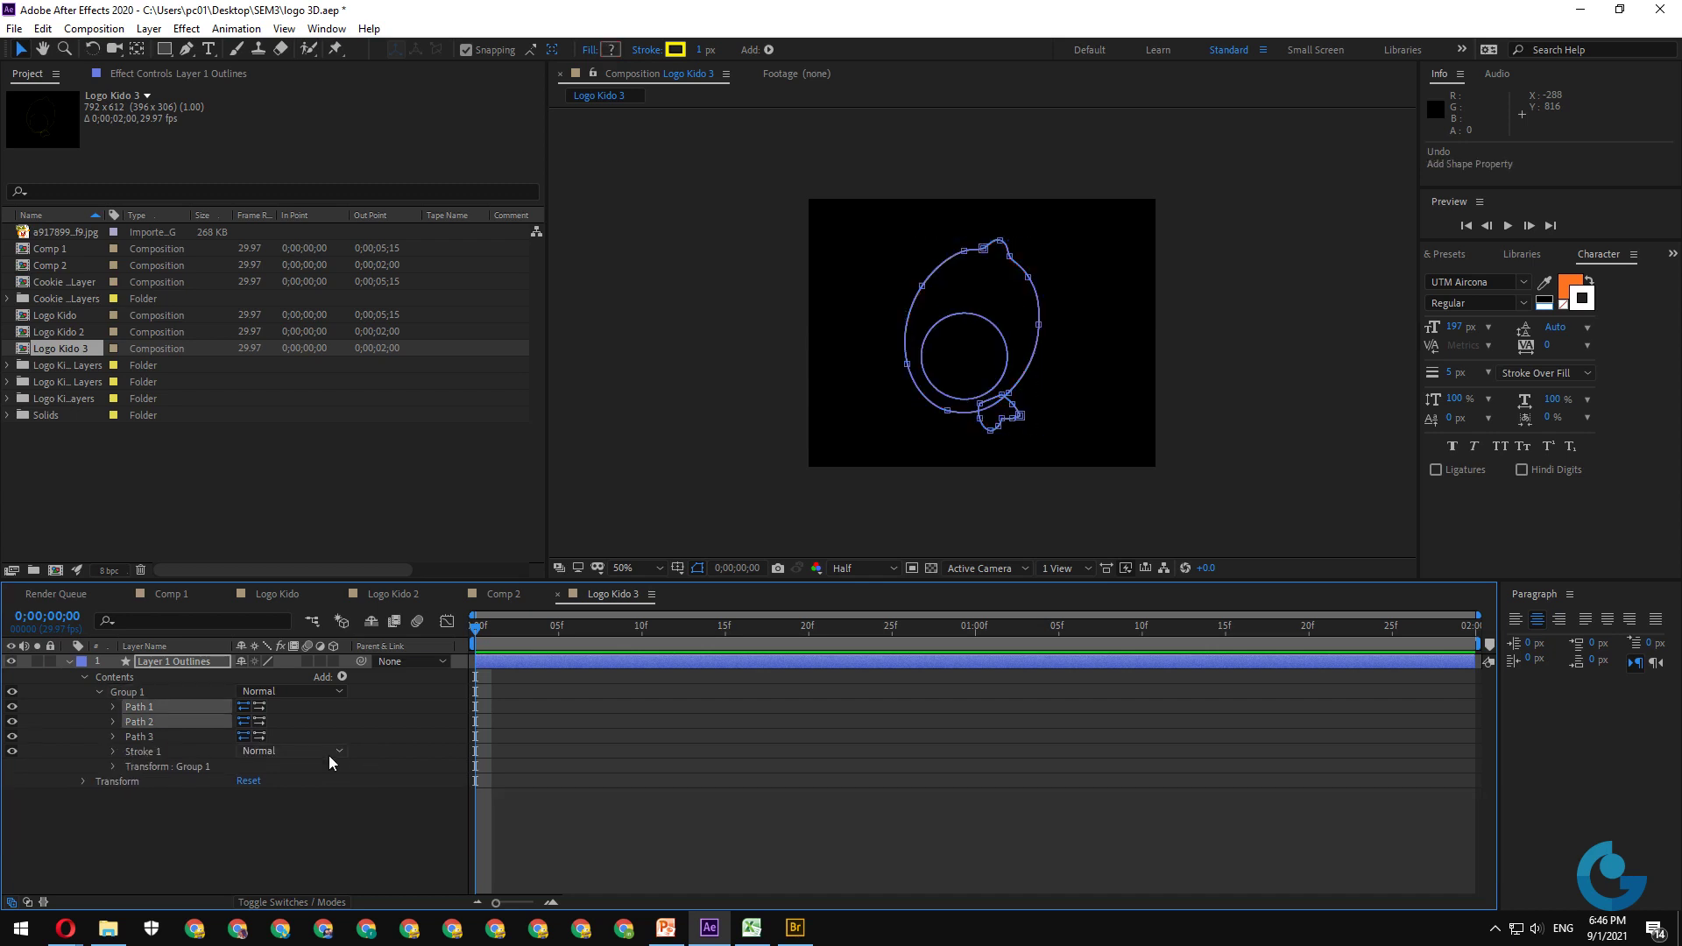
- Add an empty group to Layer 1 Outlines and move Path 3 out of Group 1 into it
{"action": "left_click", "coordinate": [156, 750]}
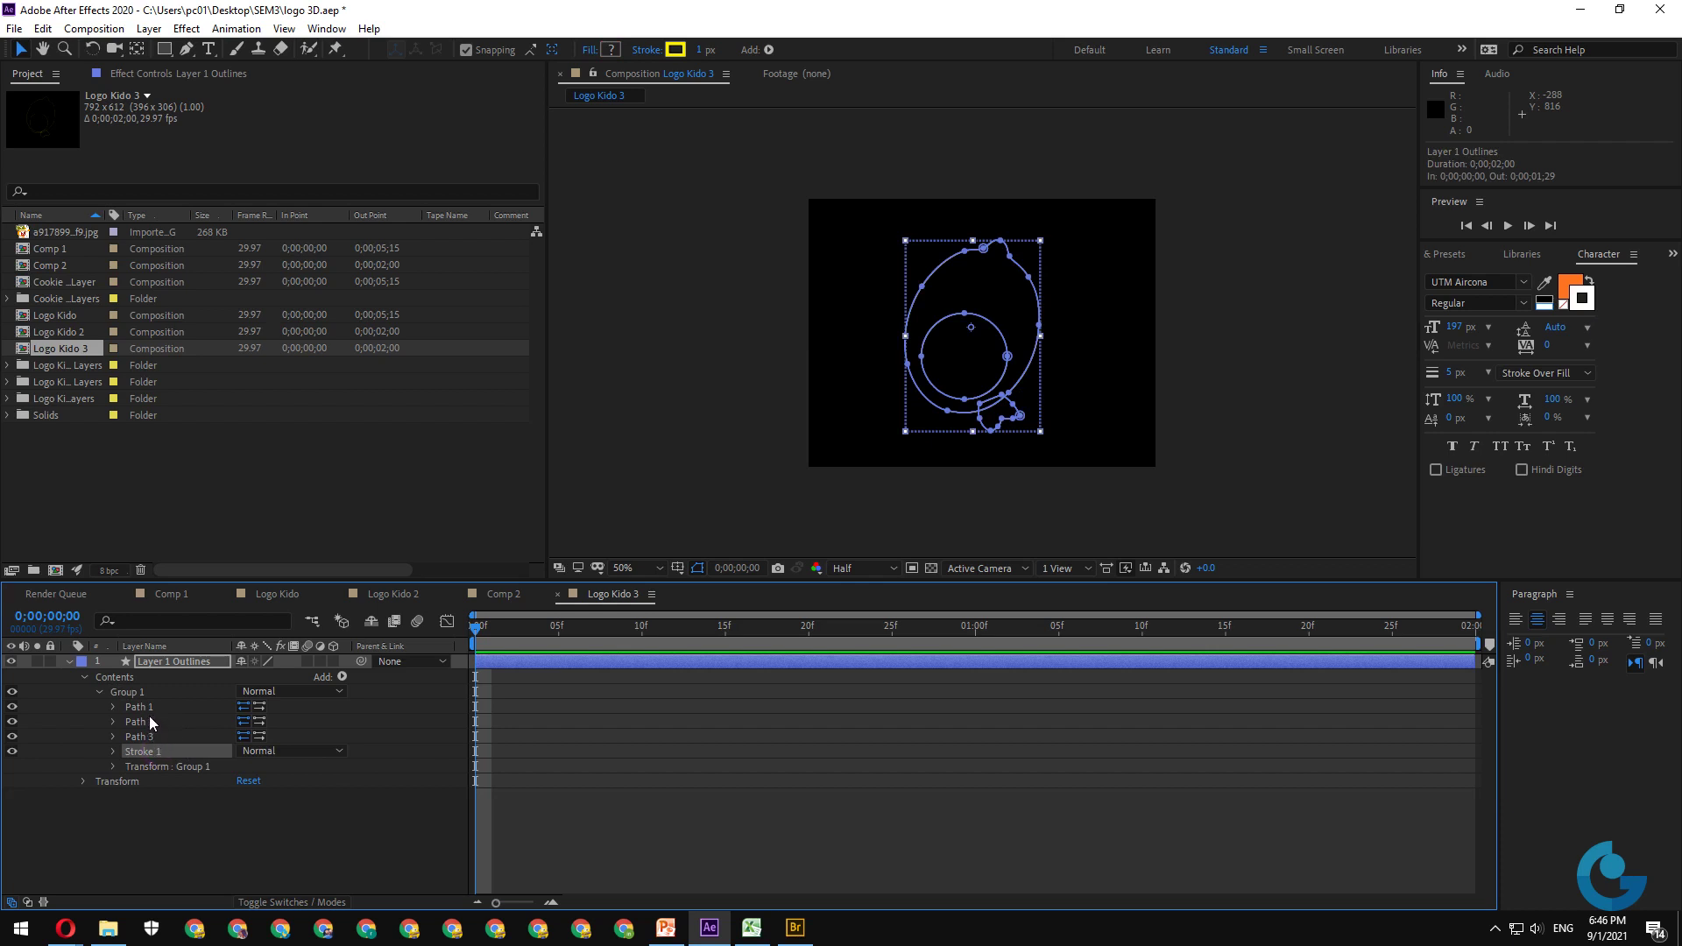
{"action": "left_click", "coordinate": [144, 669]}
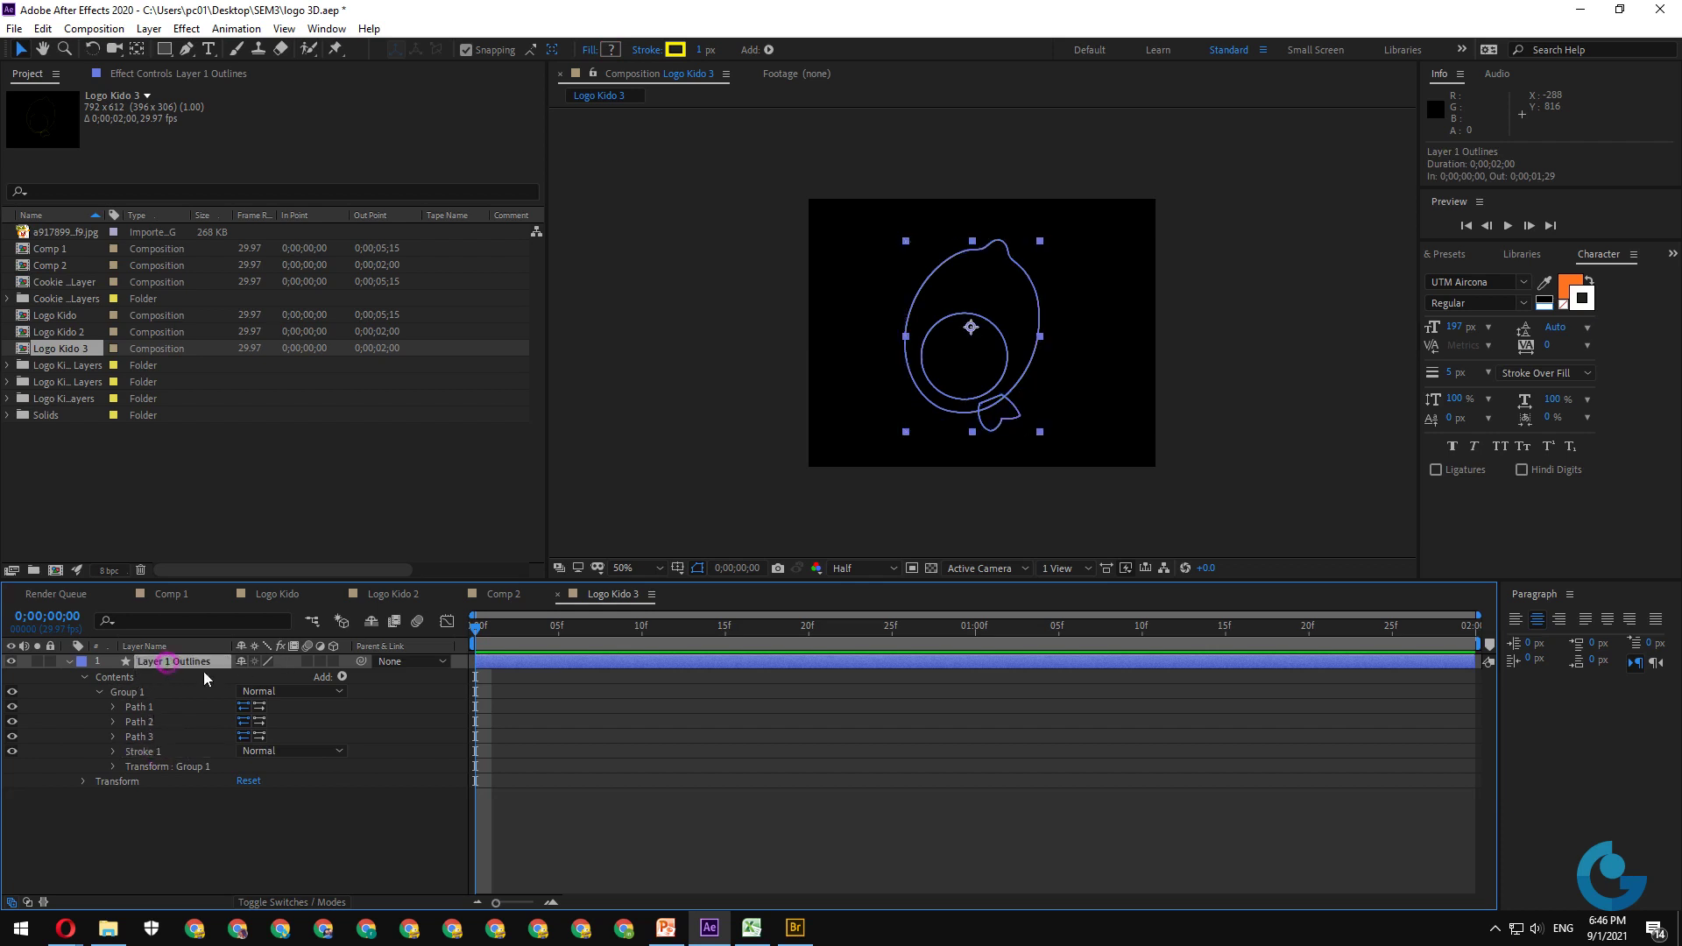
{"action": "left_click", "coordinate": [342, 677]}
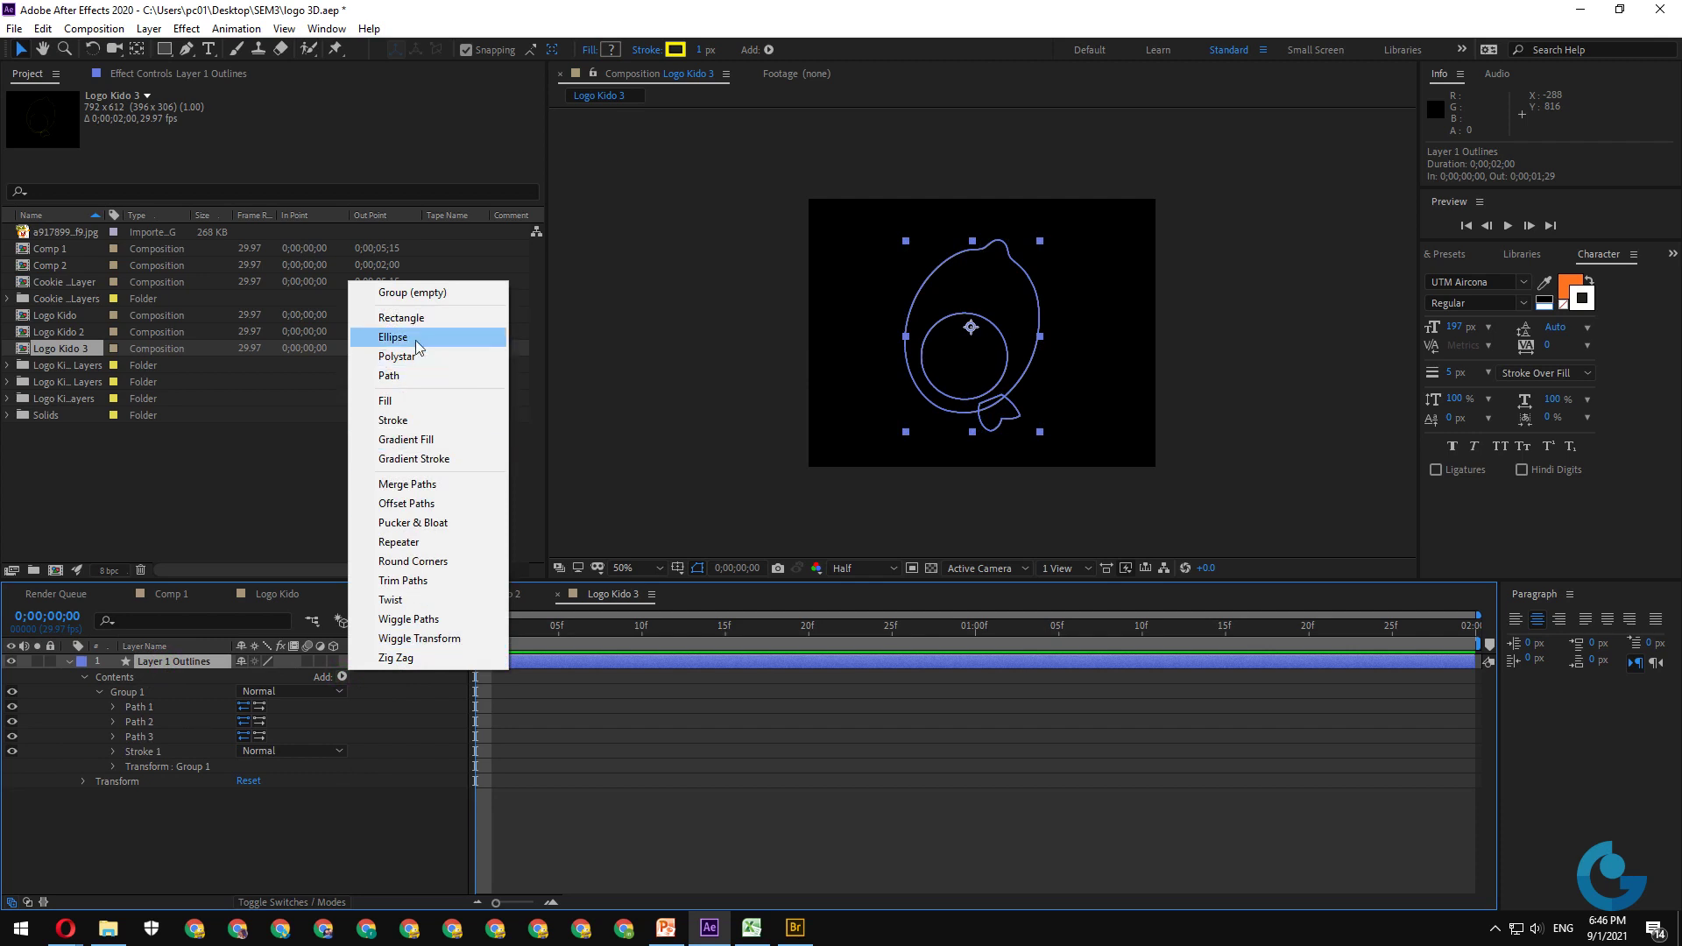
{"action": "left_click", "coordinate": [422, 294]}
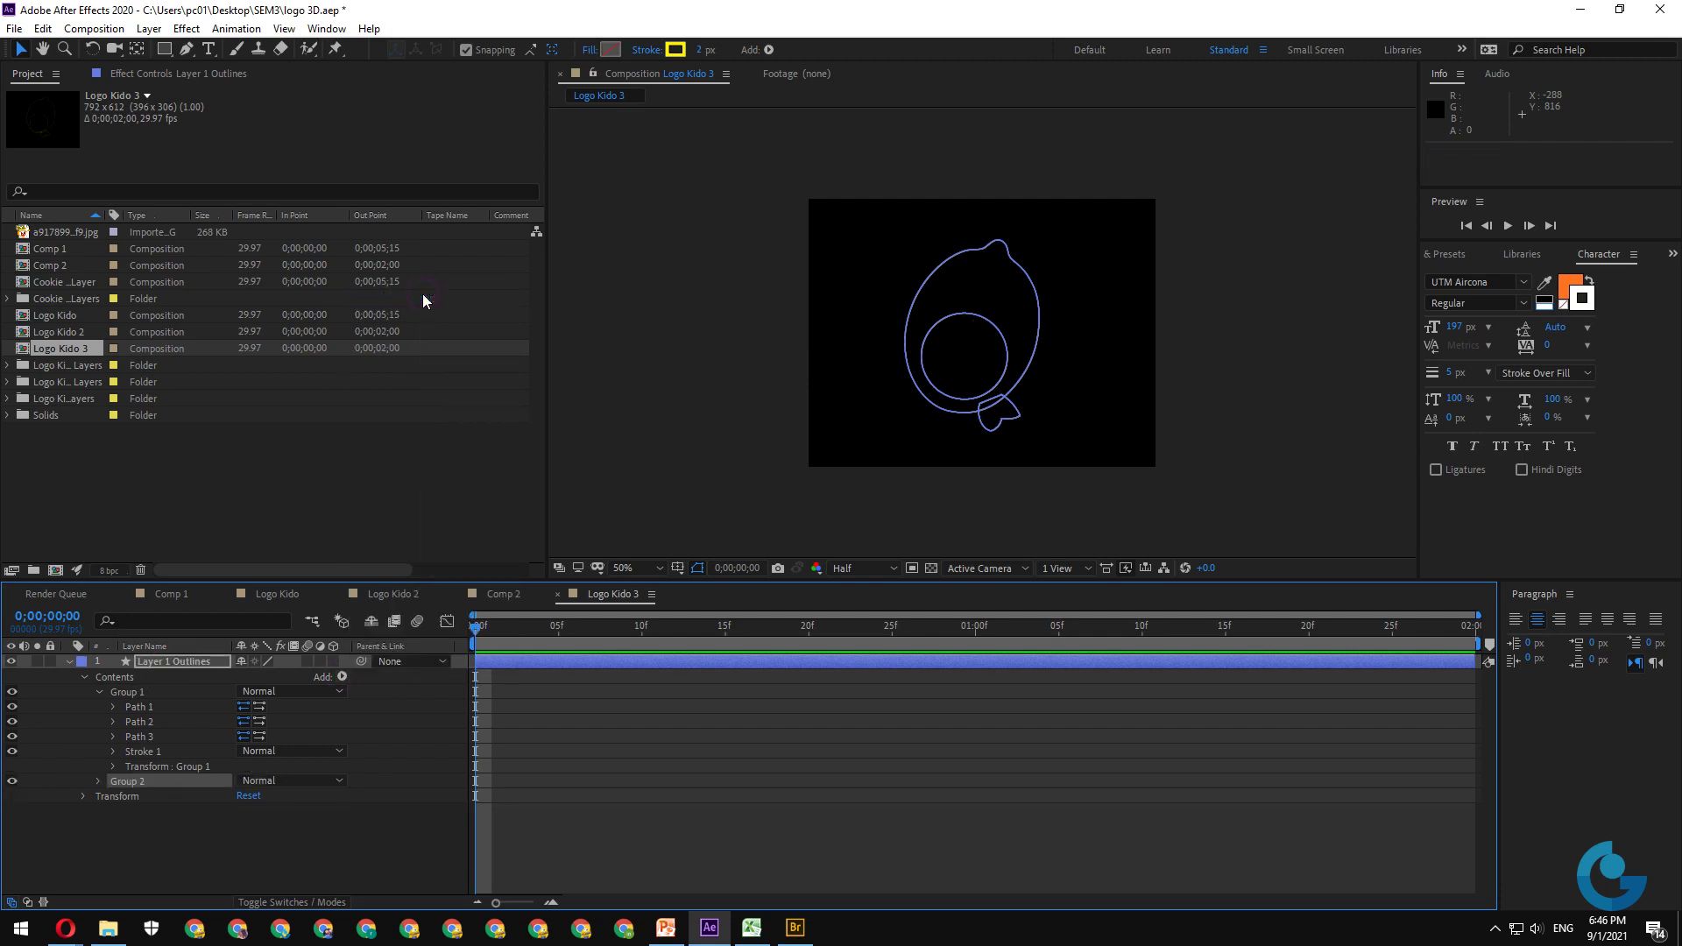
{"action": "left_click", "coordinate": [146, 737]}
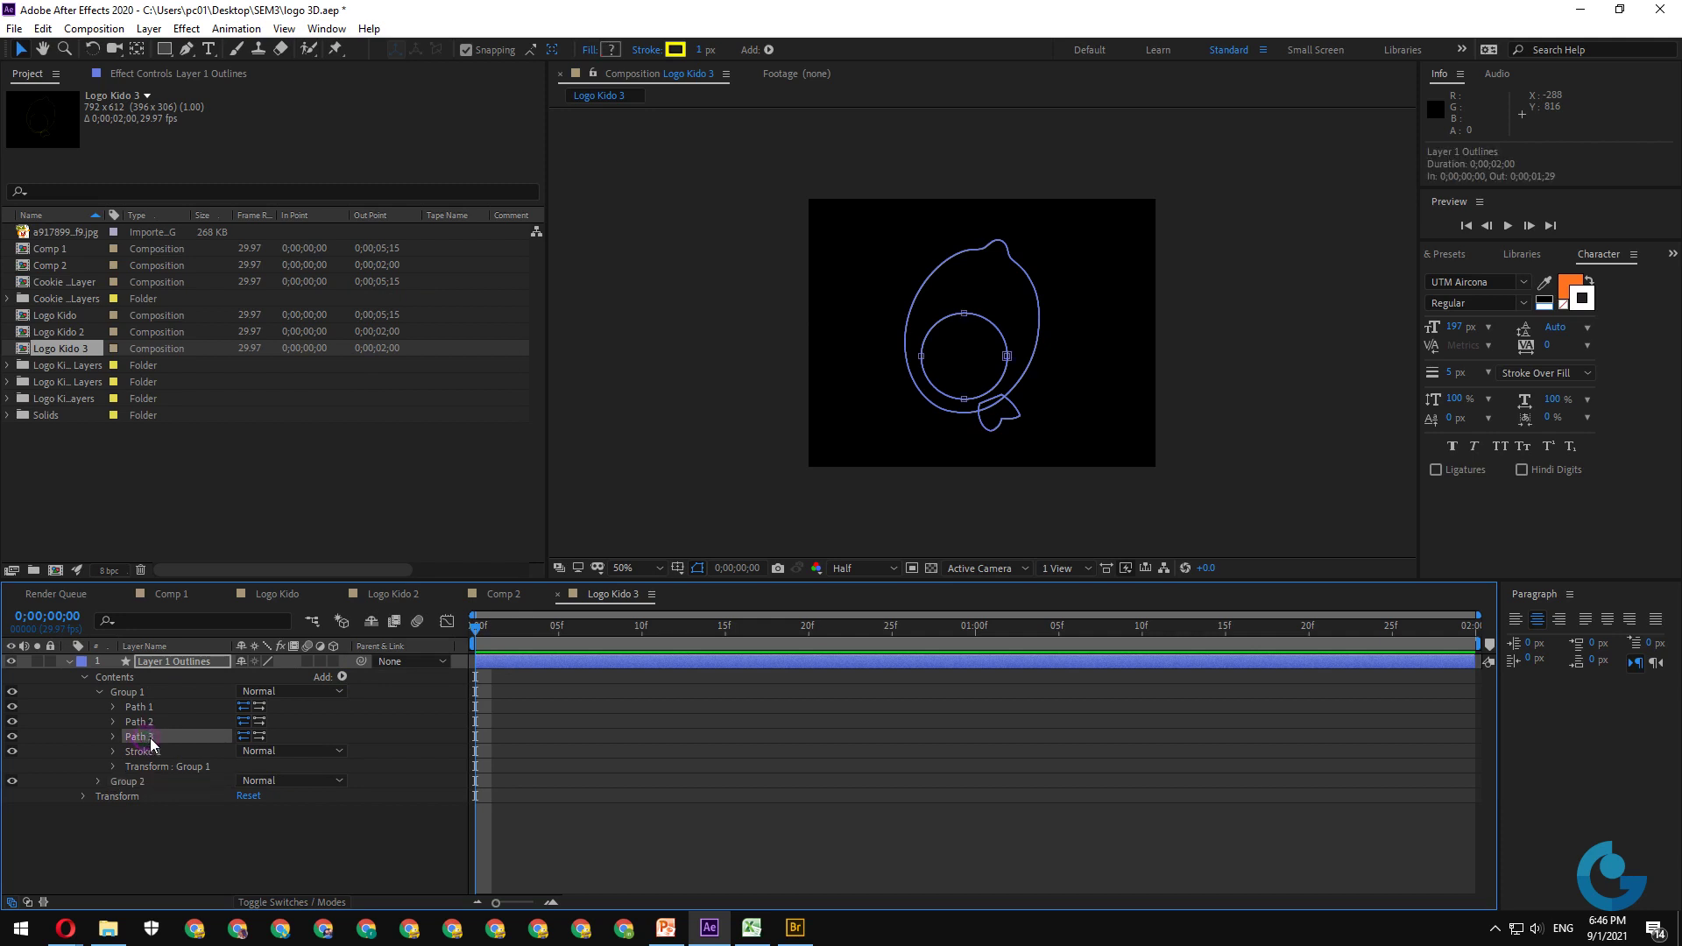
{"action": "left_click_drag", "start_coordinate": [145, 736], "coordinate": [130, 779]}
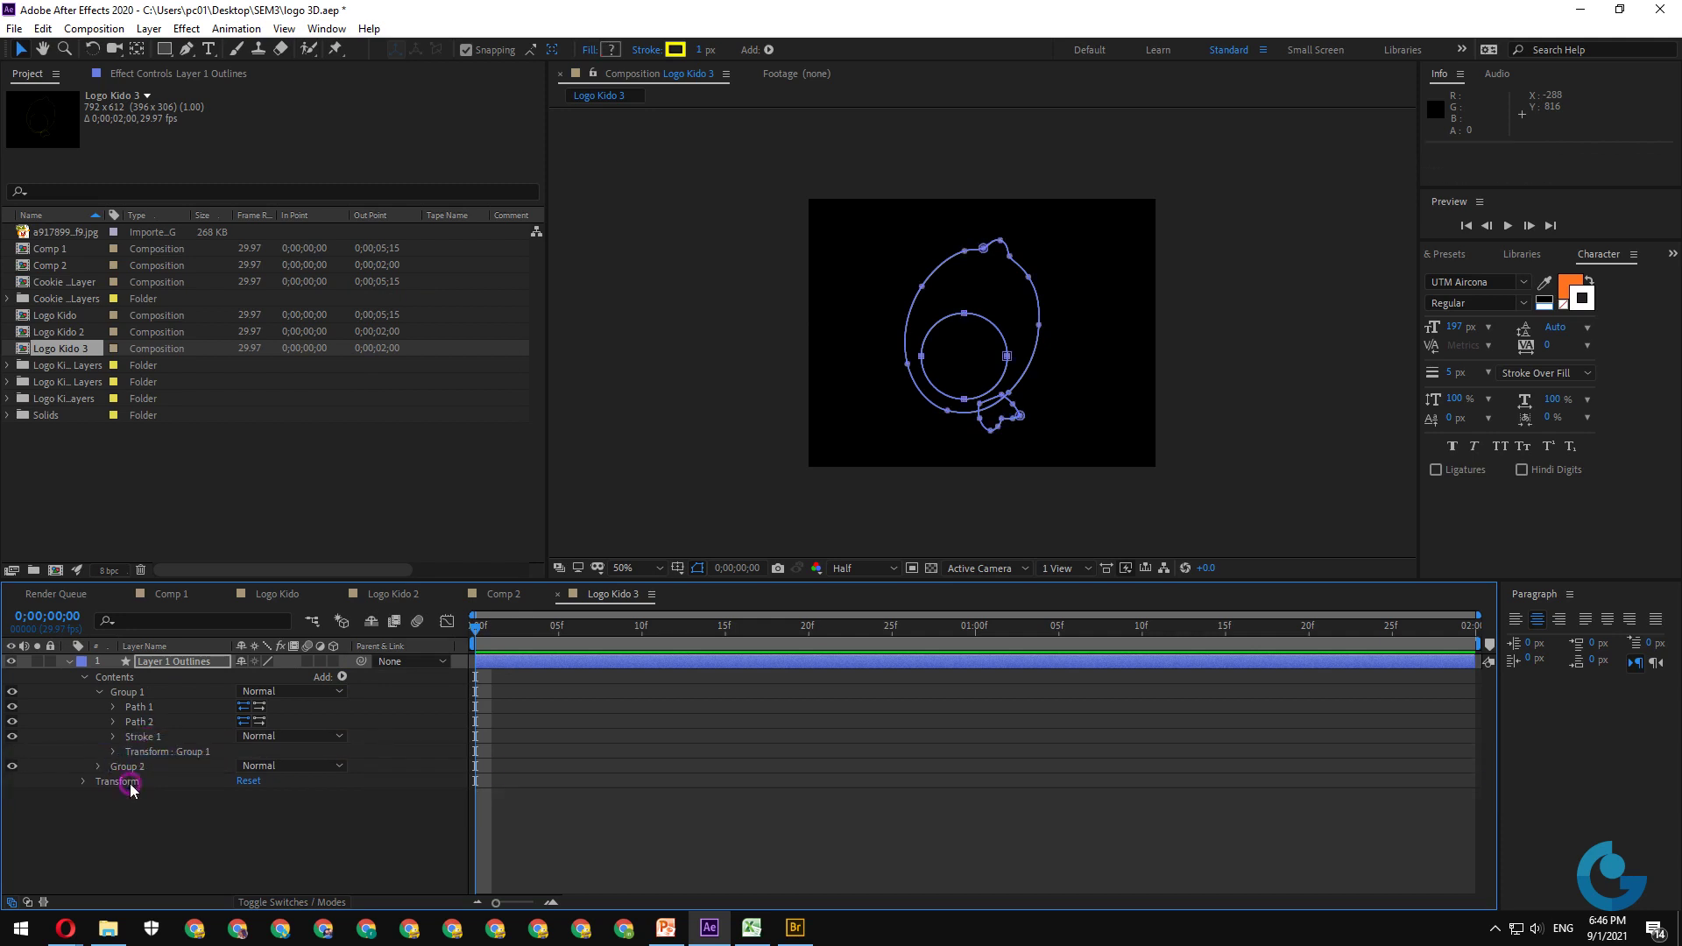
- Add a Merge Paths operation and a fill to Group 1, which holds Path 1 and Path 2
{"action": "left_click", "coordinate": [100, 693]}
{"action": "left_click", "coordinate": [138, 692]}
{"action": "left_click", "coordinate": [133, 707]}
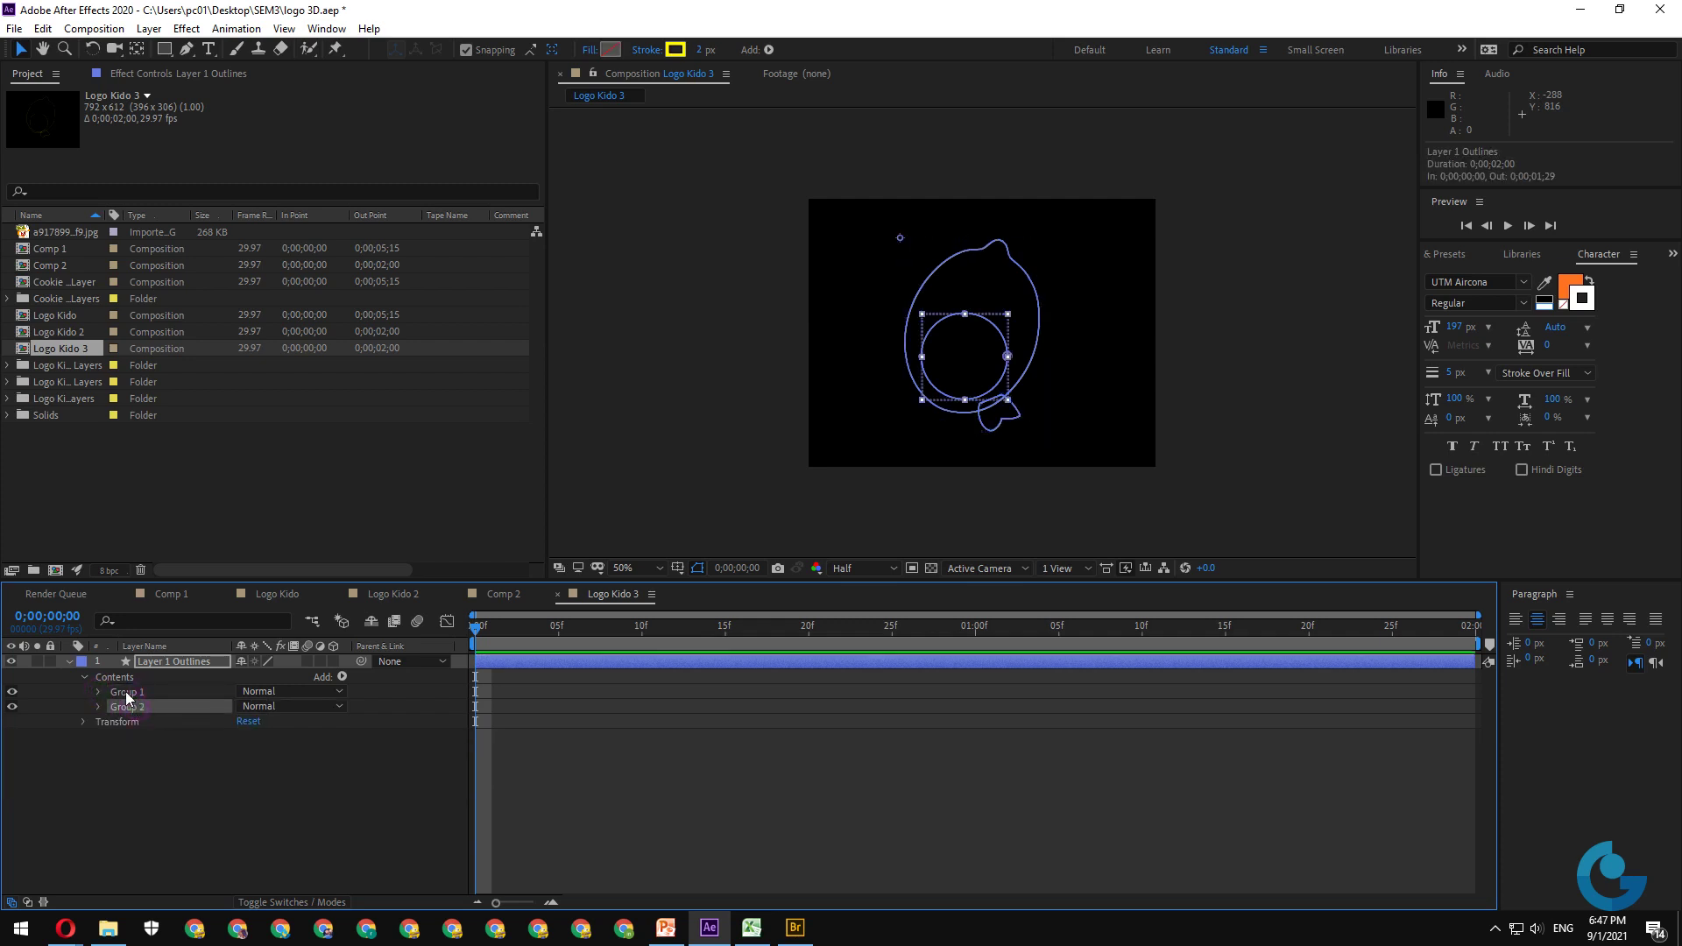
{"action": "left_click", "coordinate": [114, 692]}
{"action": "left_click", "coordinate": [99, 692]}
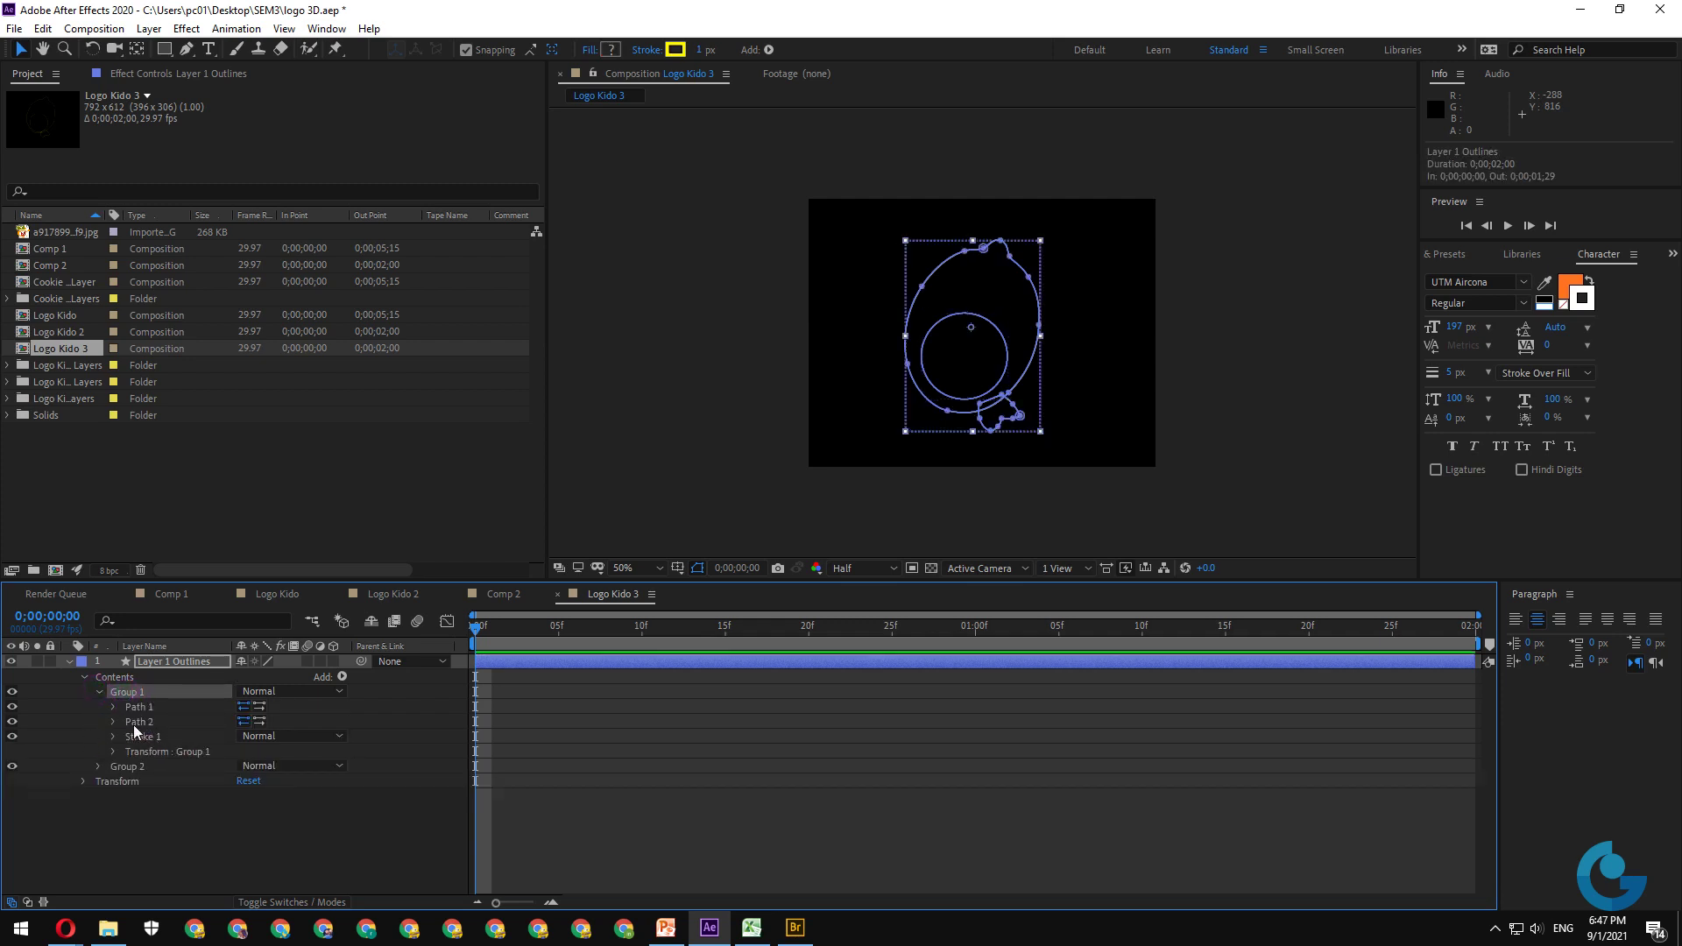
{"action": "left_click", "coordinate": [341, 676]}
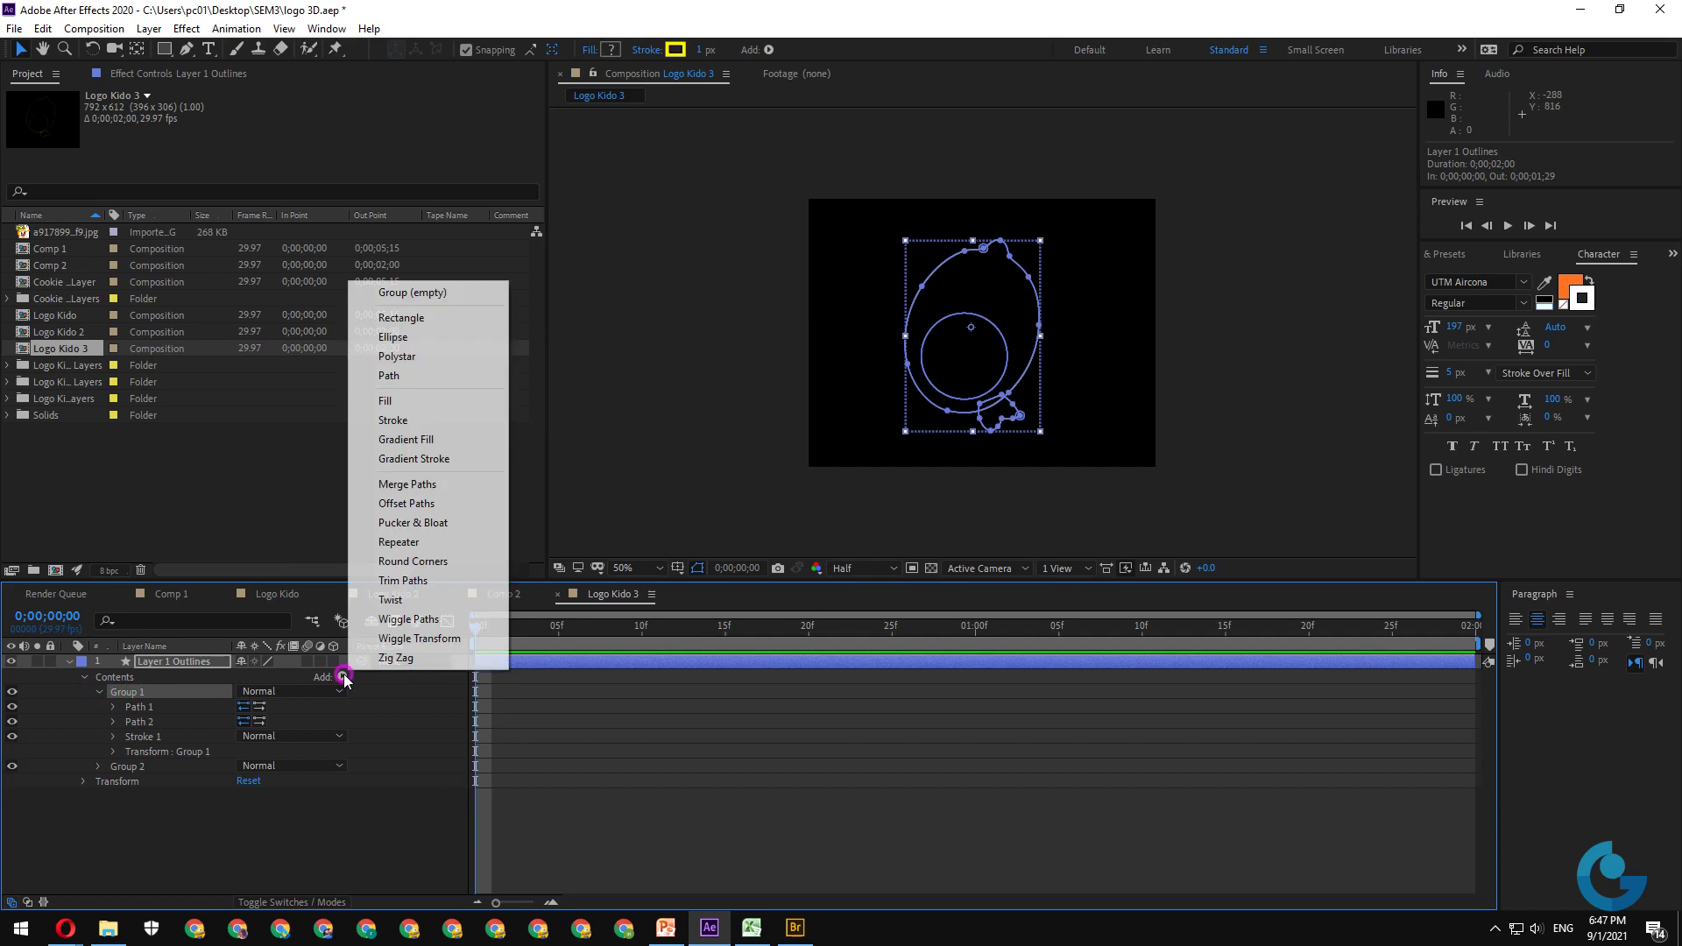
{"action": "left_click", "coordinate": [440, 488]}
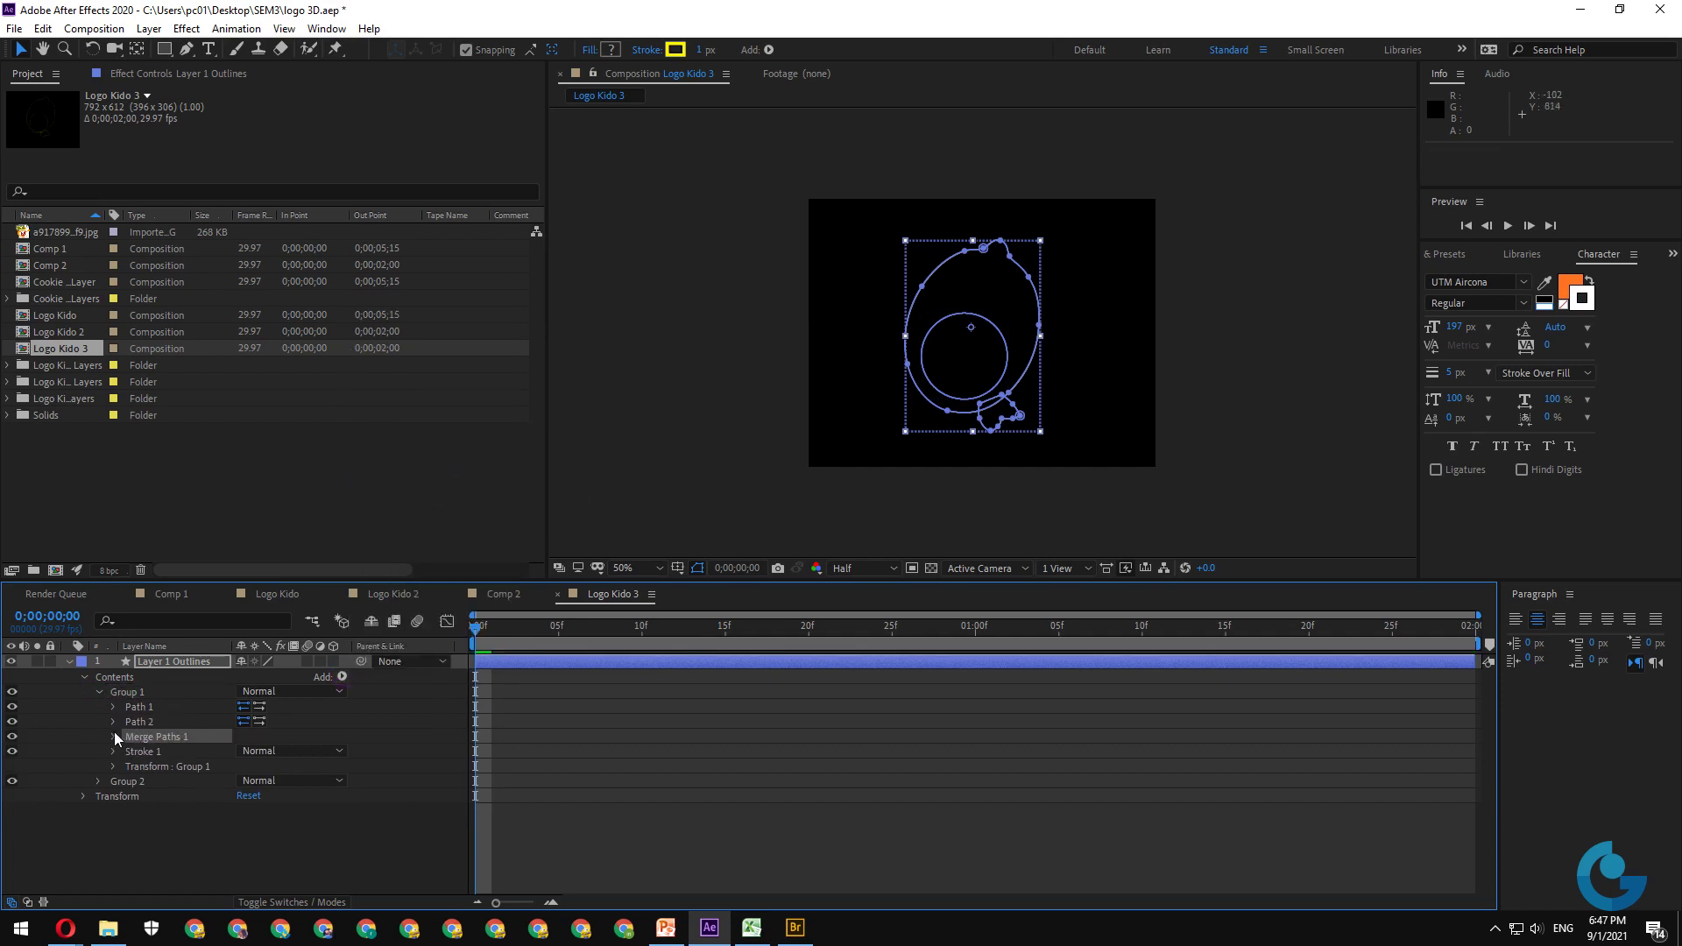
{"action": "left_click", "coordinate": [341, 676]}
{"action": "left_click", "coordinate": [429, 403]}
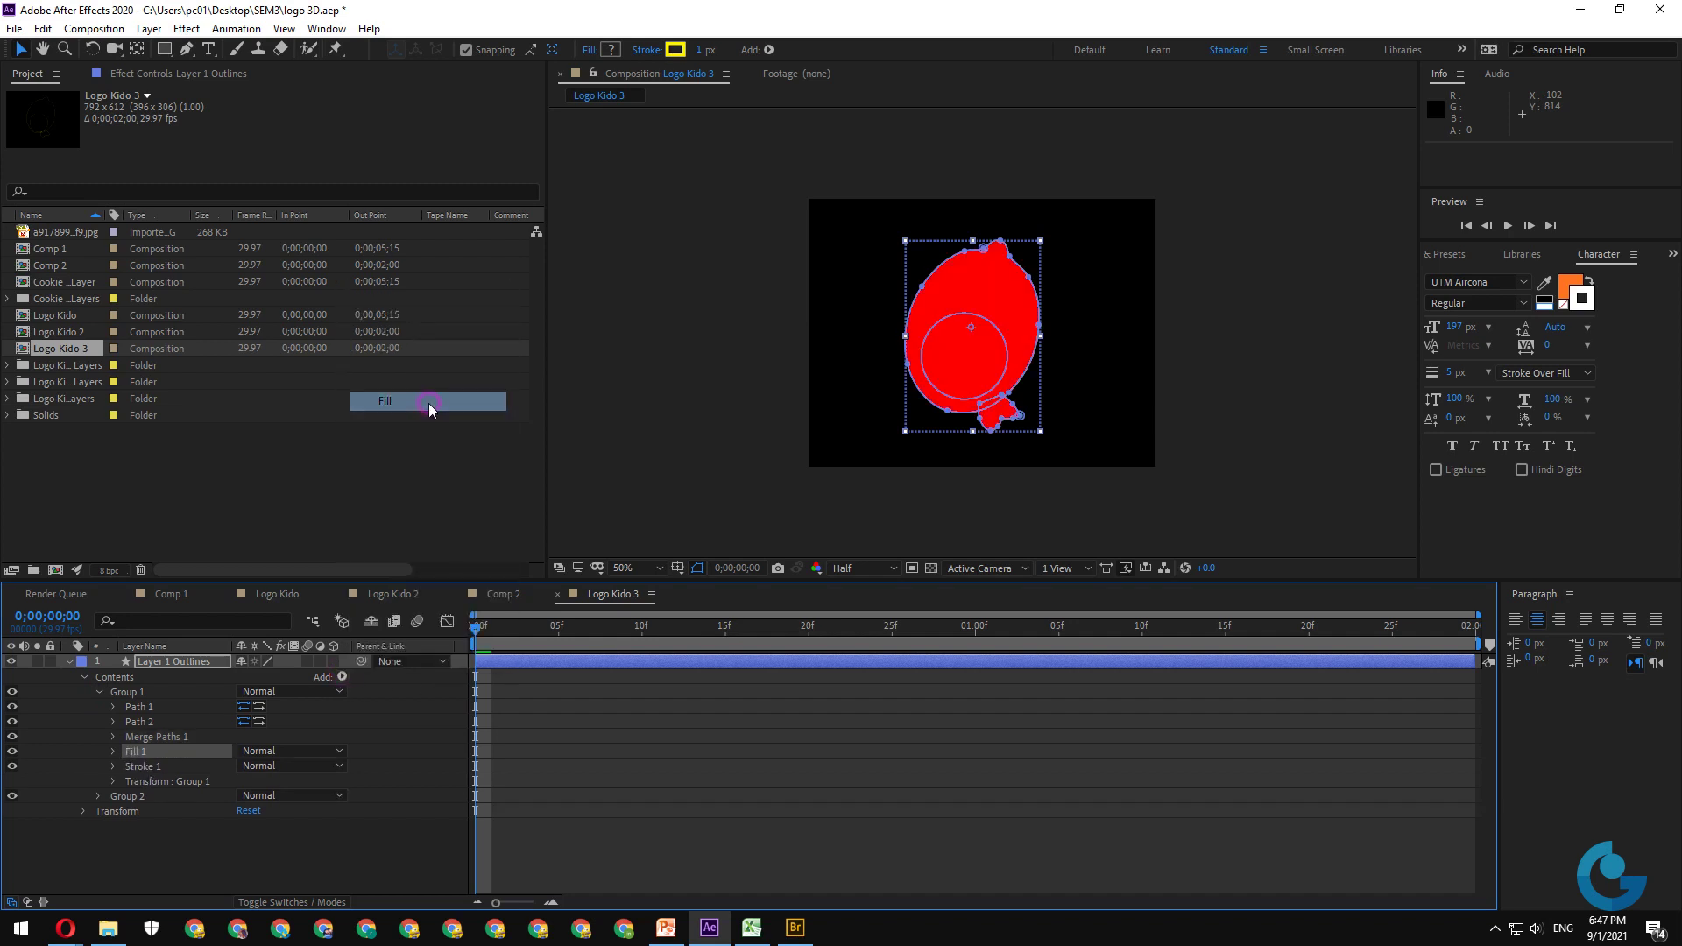
- Hide Group 2 and collapse Group 1 in the layer's contents
{"action": "left_click", "coordinate": [13, 796]}
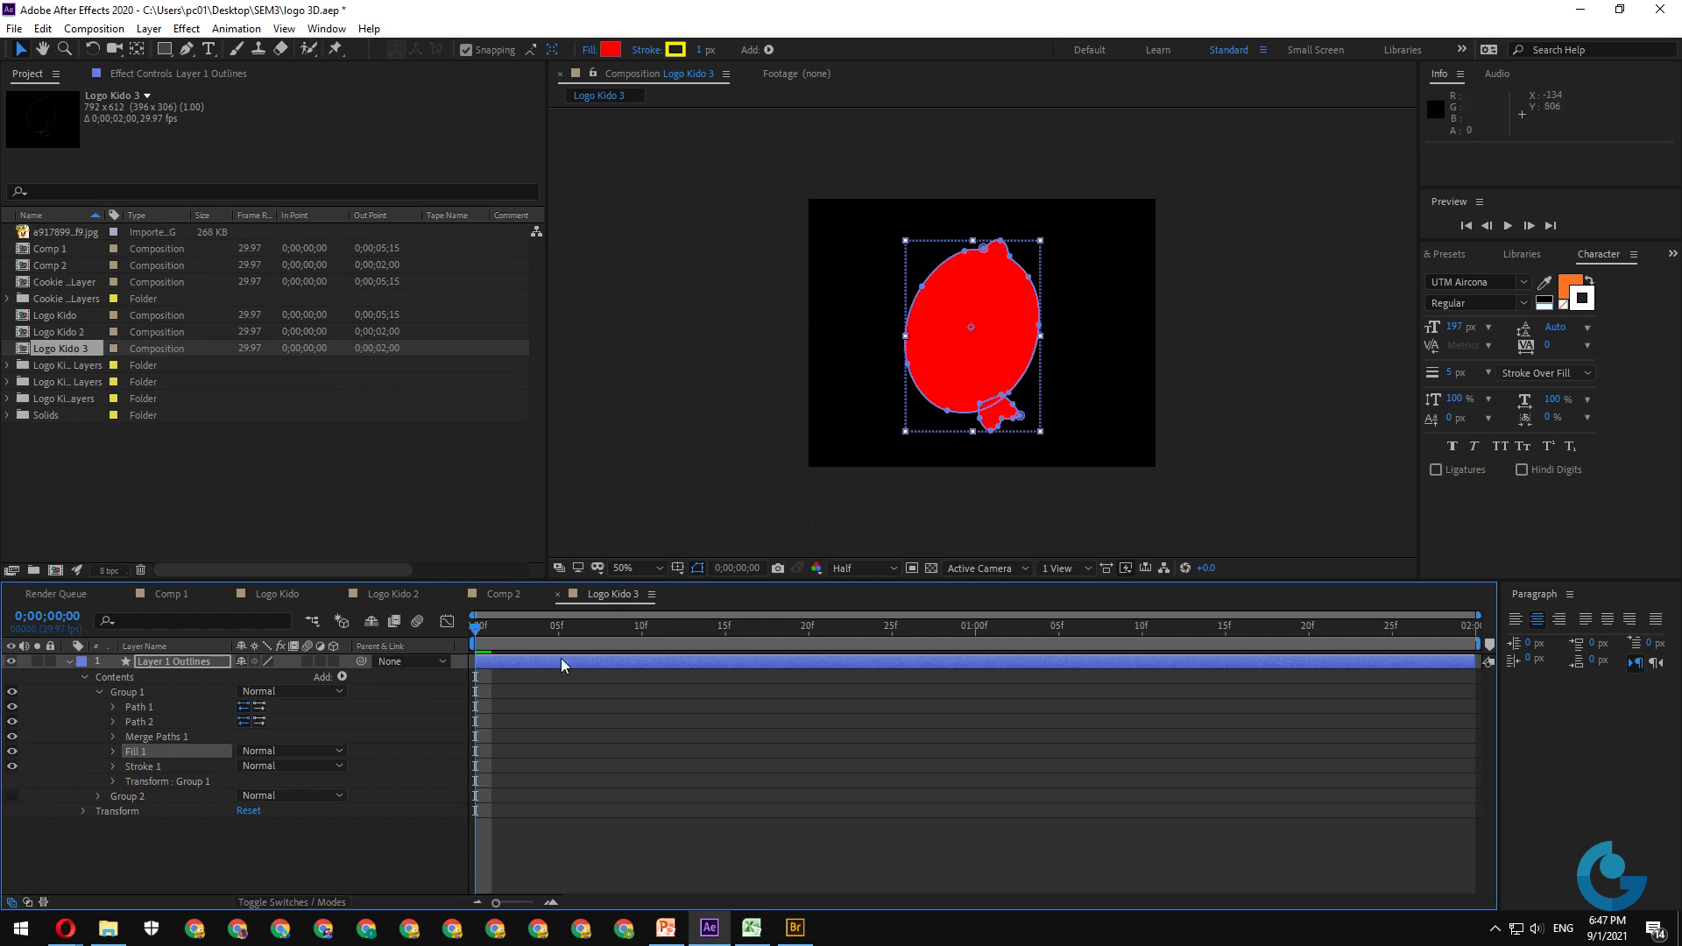
{"action": "left_click", "coordinate": [401, 856]}
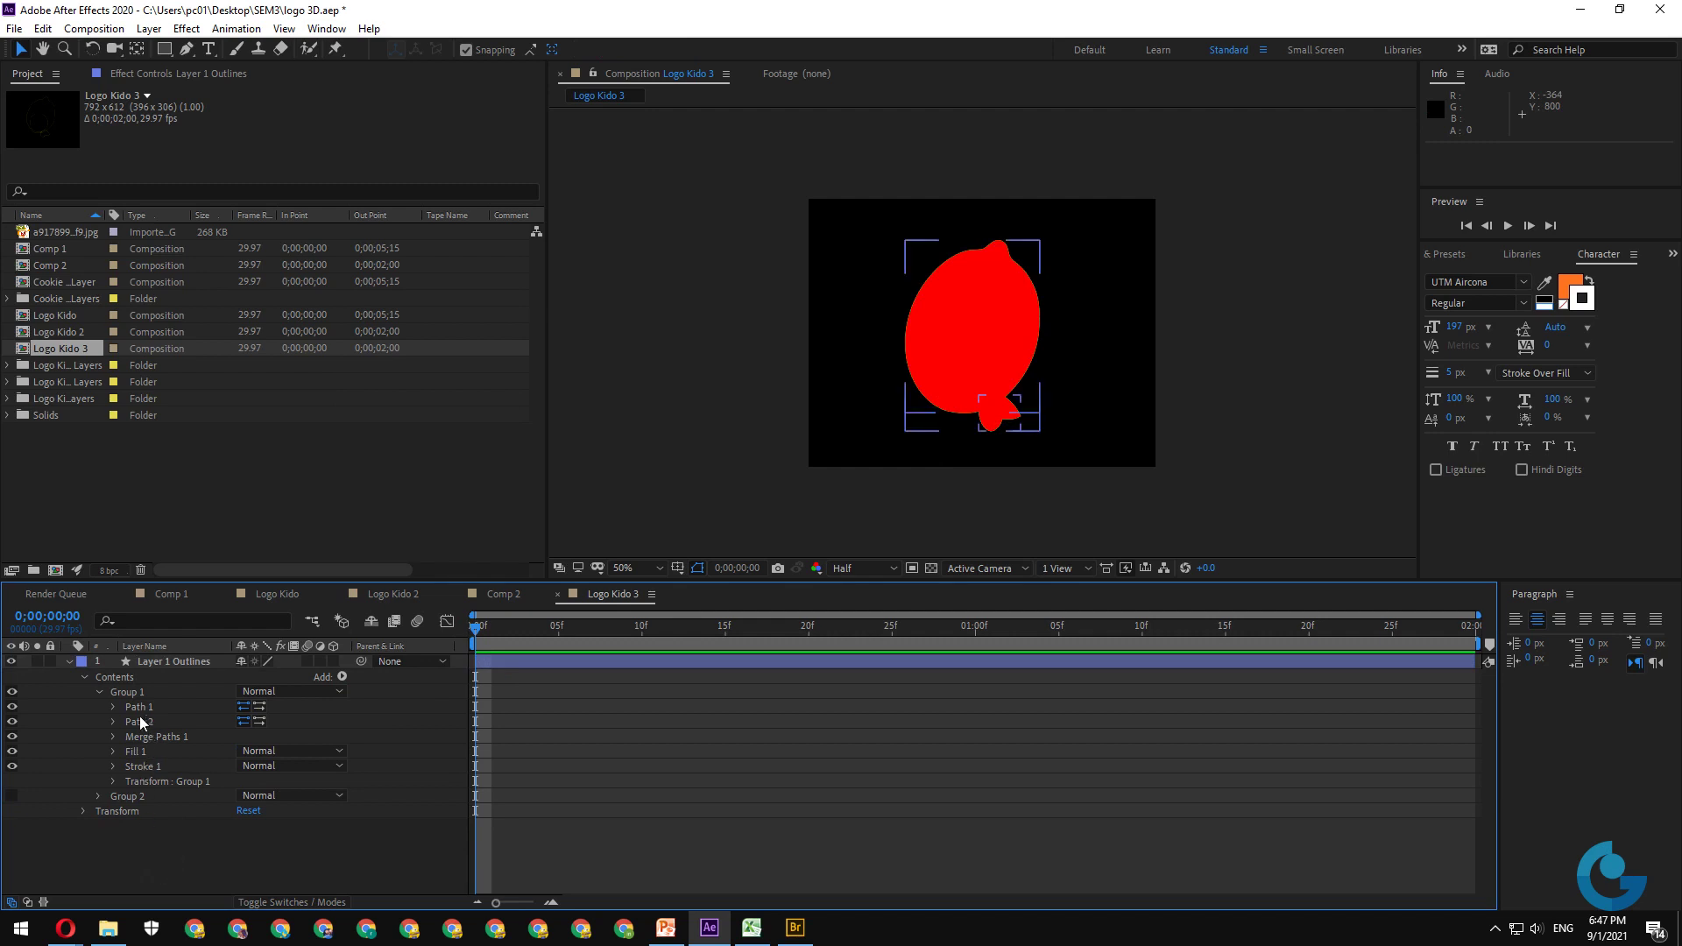
{"action": "left_click", "coordinate": [98, 692]}
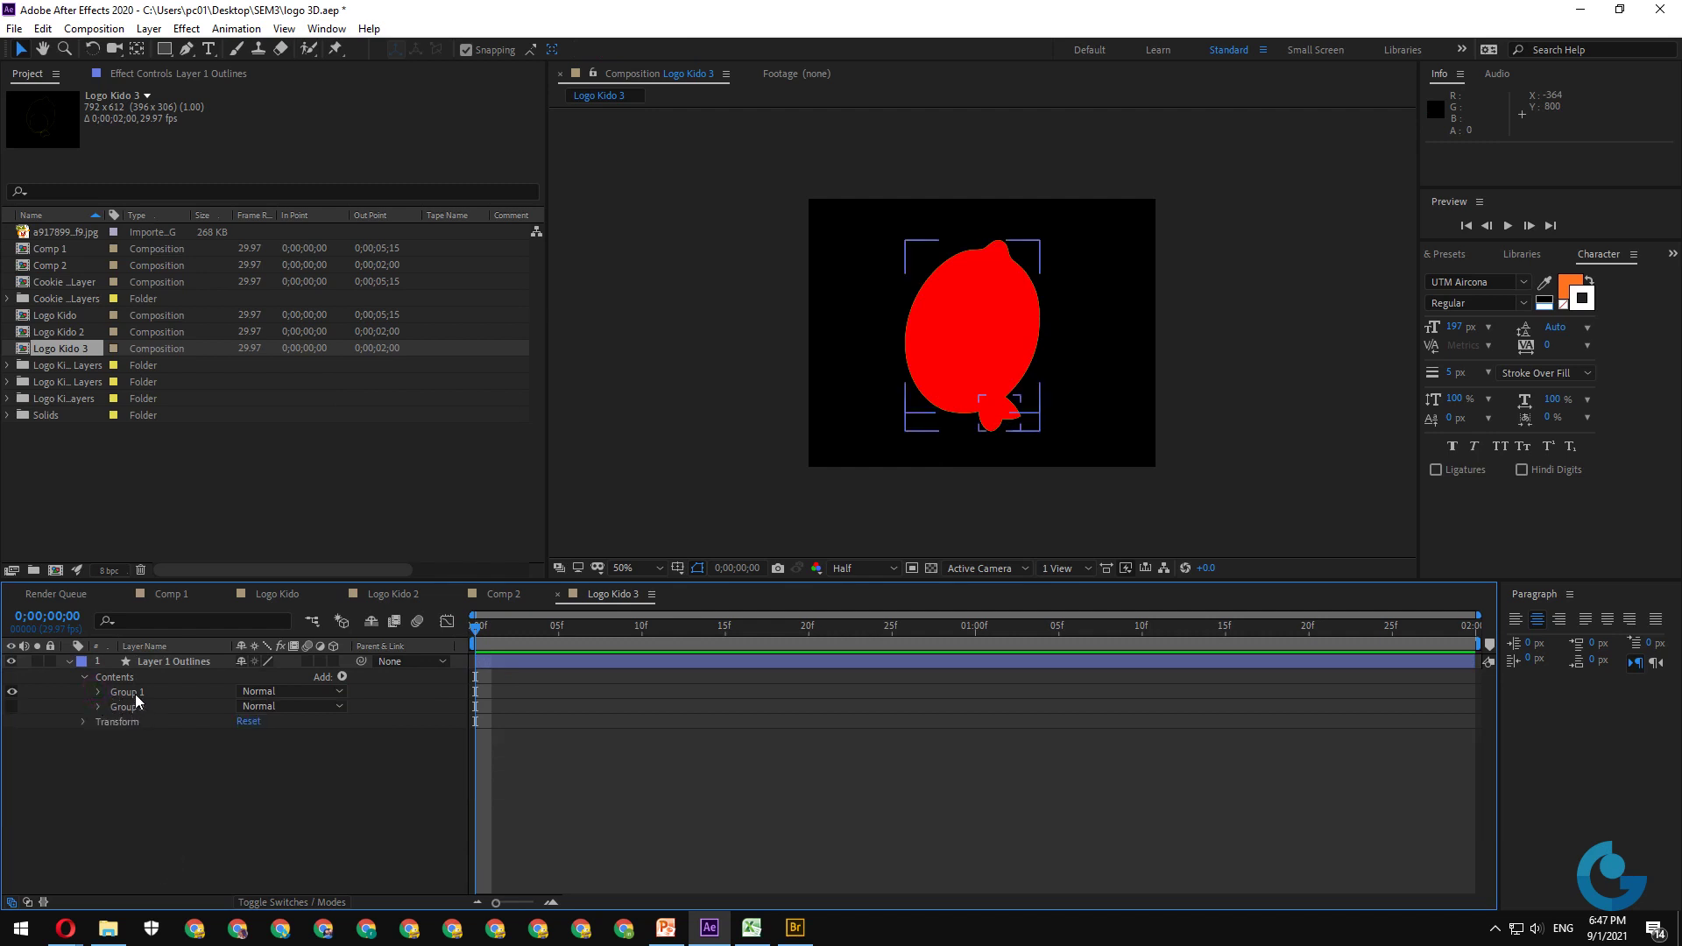
- Try adding Merge Paths to Group 1 and Group 2 together, undo the addition and collapse both groups
{"action": "left_click", "coordinate": [131, 692]}
{"action": "left_click", "coordinate": [131, 707], "text": "shift"}
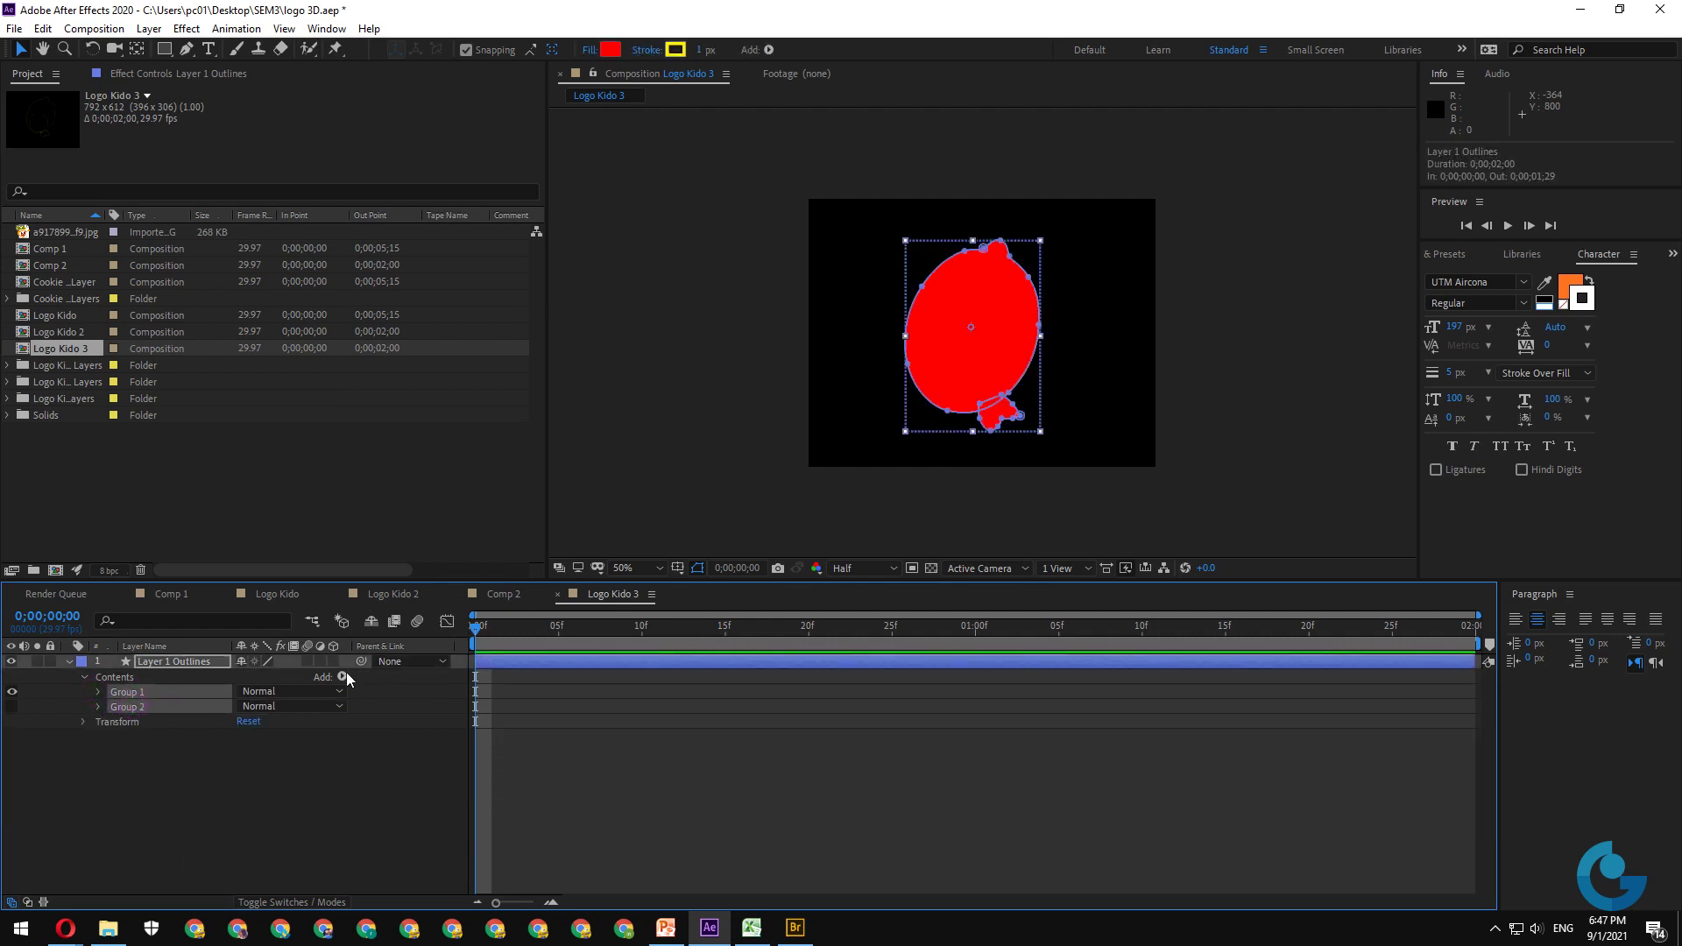
{"action": "left_click", "coordinate": [344, 676]}
{"action": "left_click", "coordinate": [426, 484]}
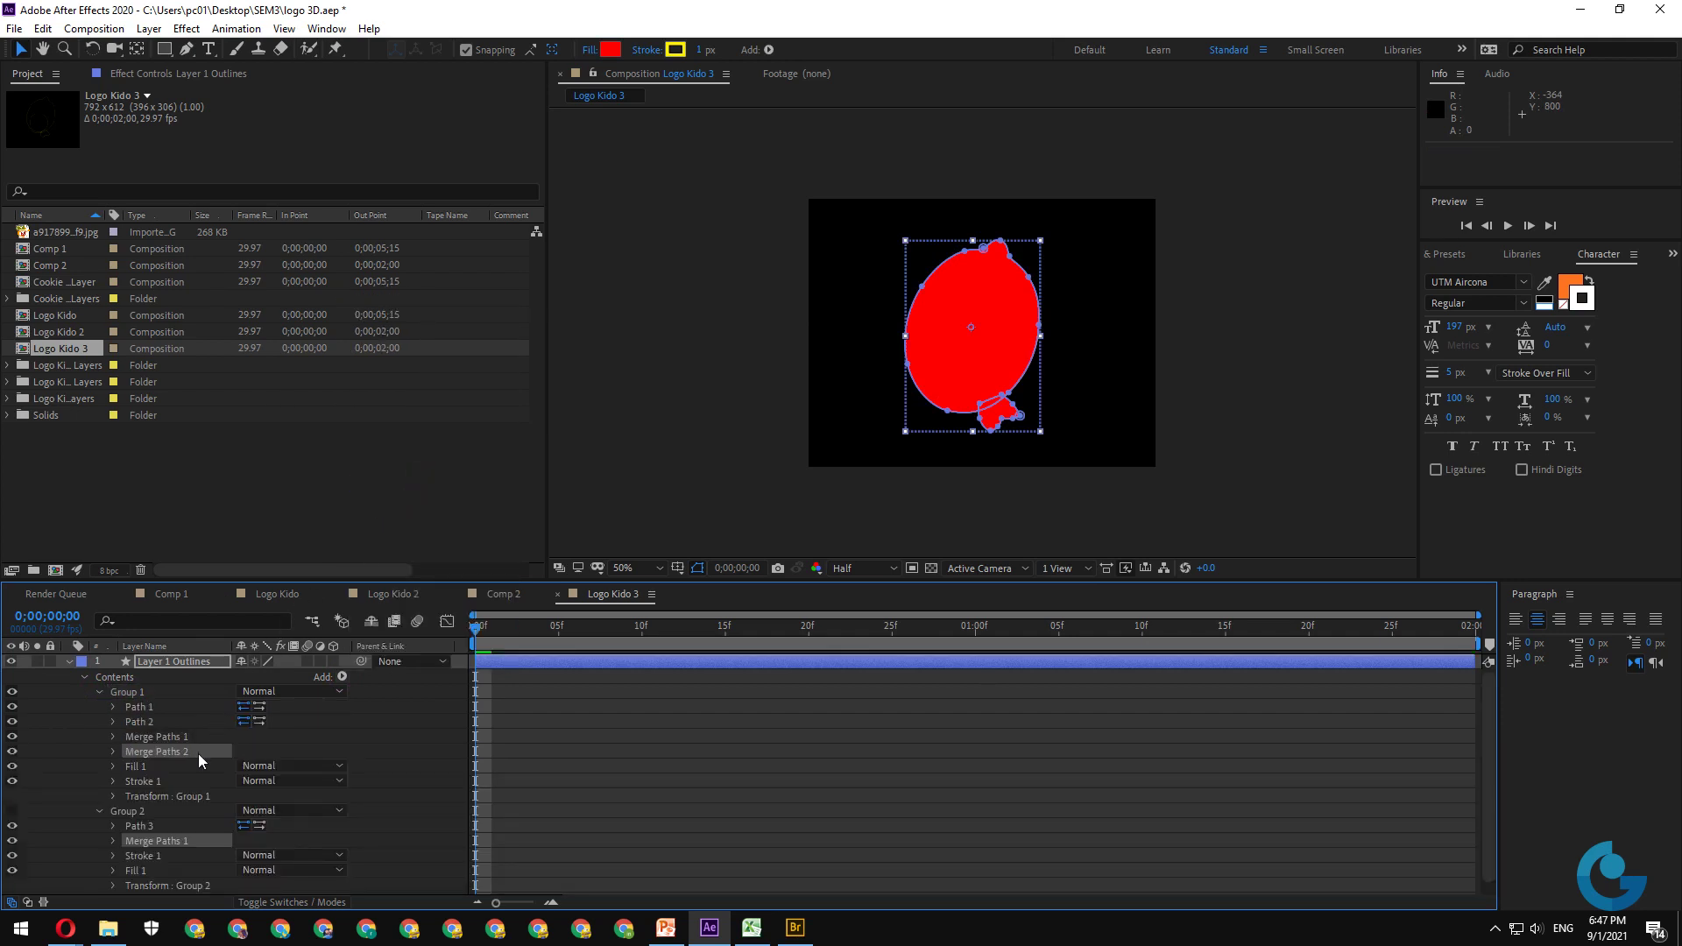
{"action": "scroll", "coordinate": [198, 753], "scroll_direction": "down", "scroll_amount": 1}
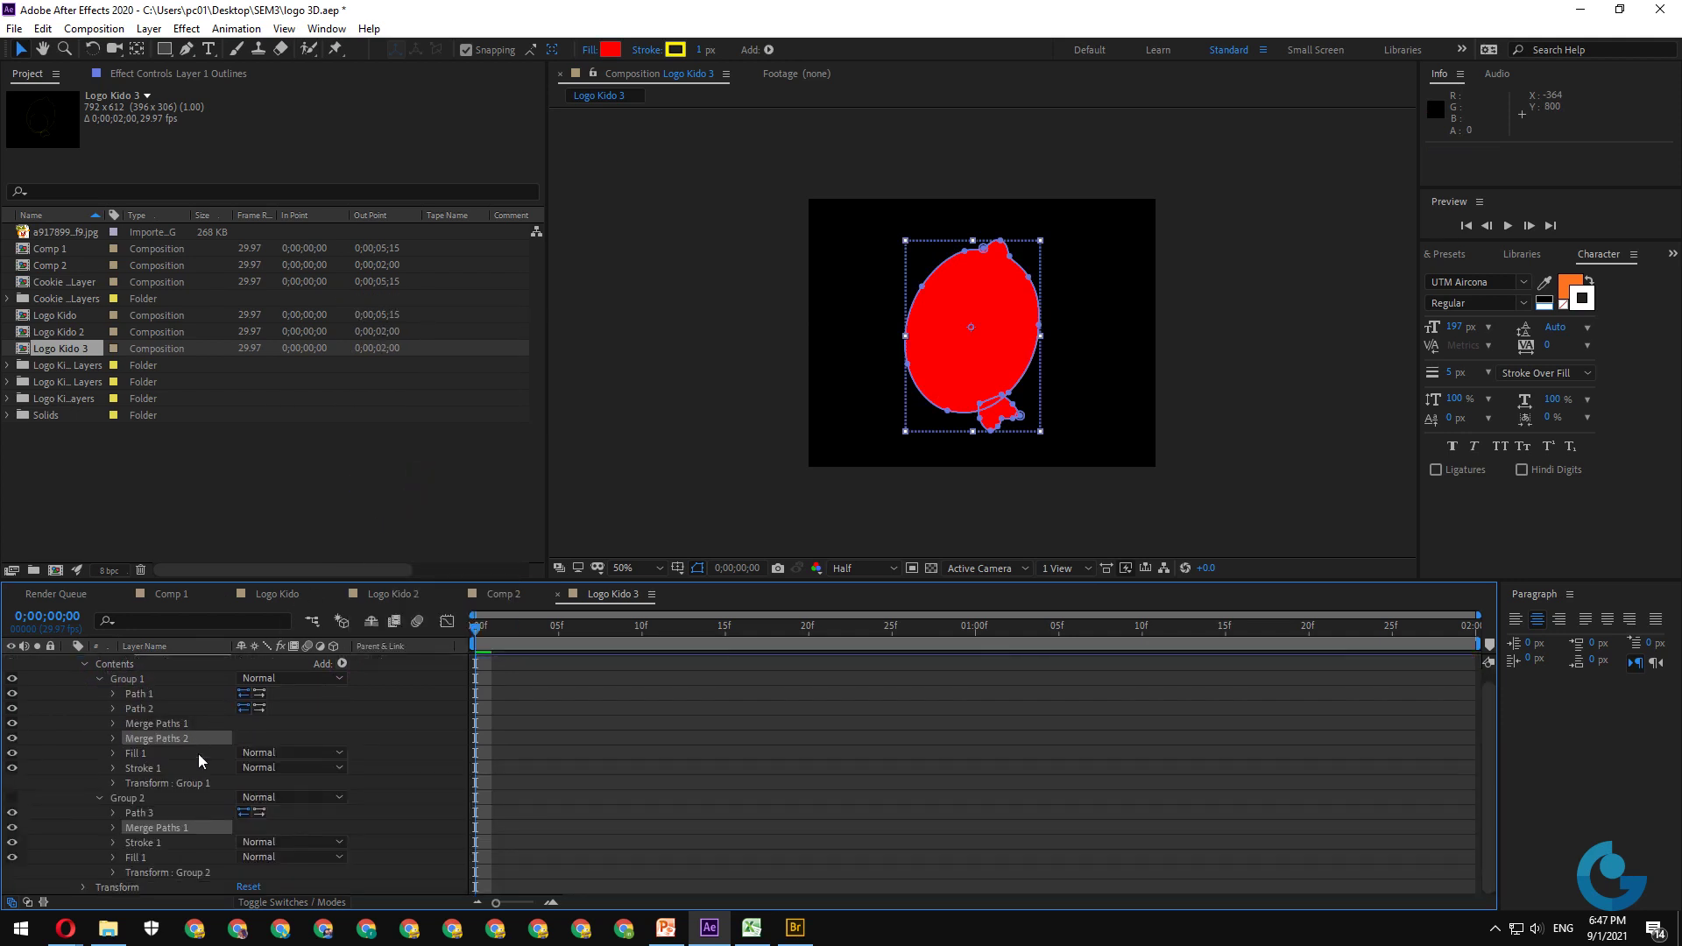
{"action": "key", "text": "ctrl+z"}
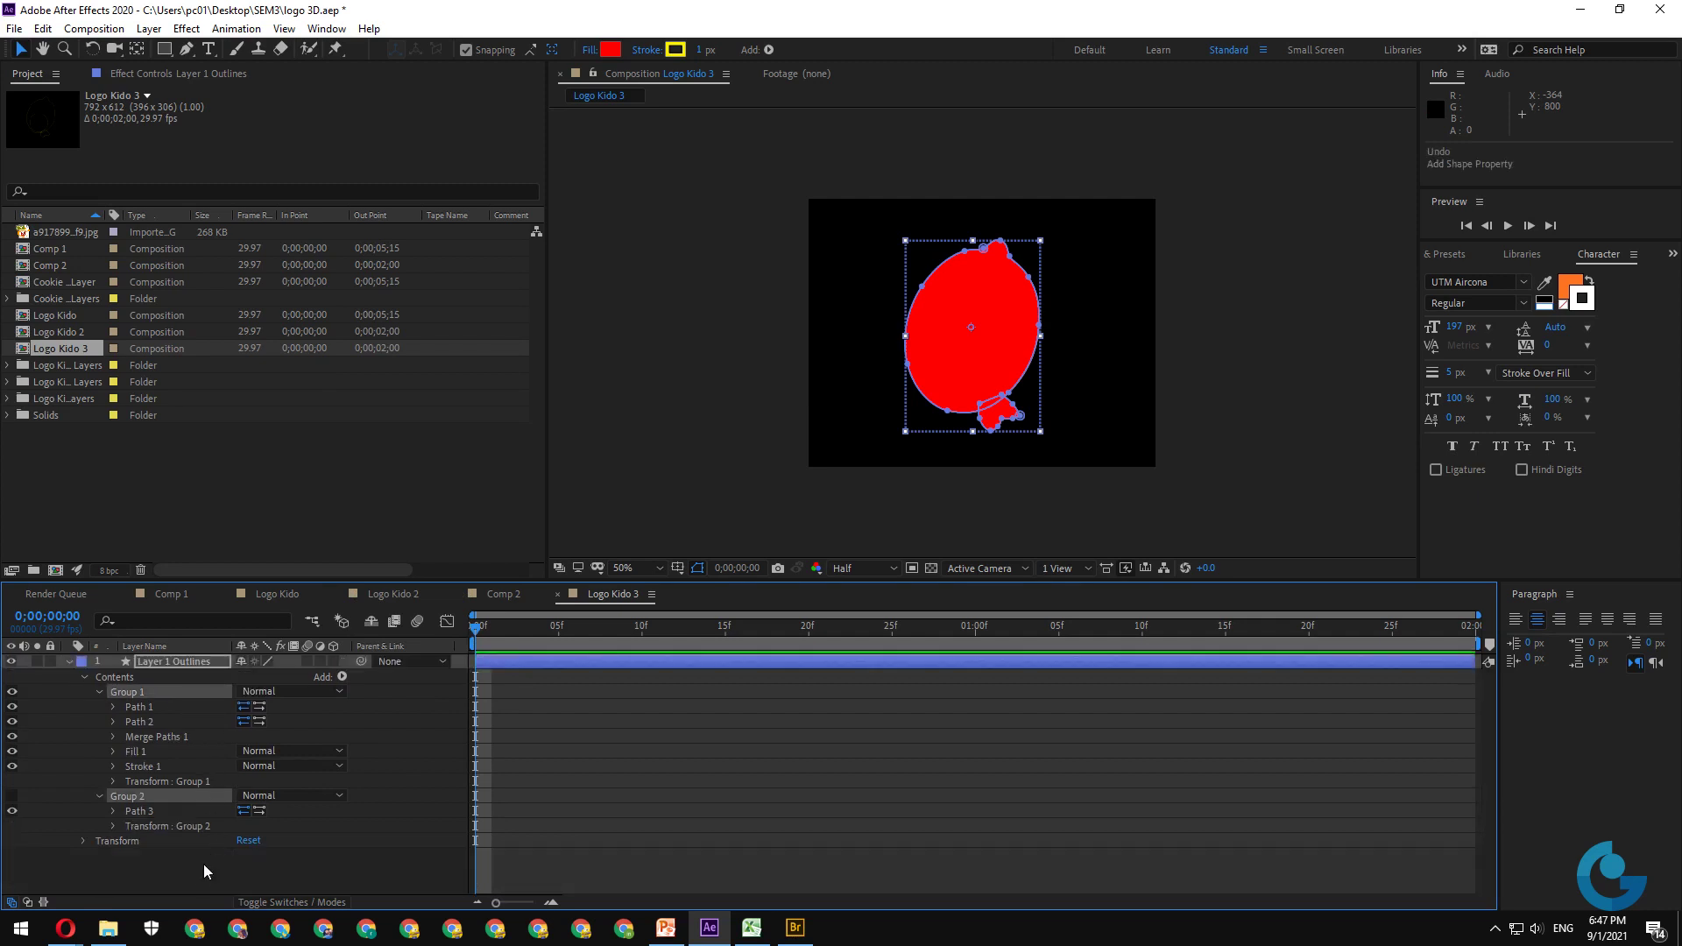
{"action": "left_click", "coordinate": [100, 691]}
{"action": "left_click", "coordinate": [99, 706]}
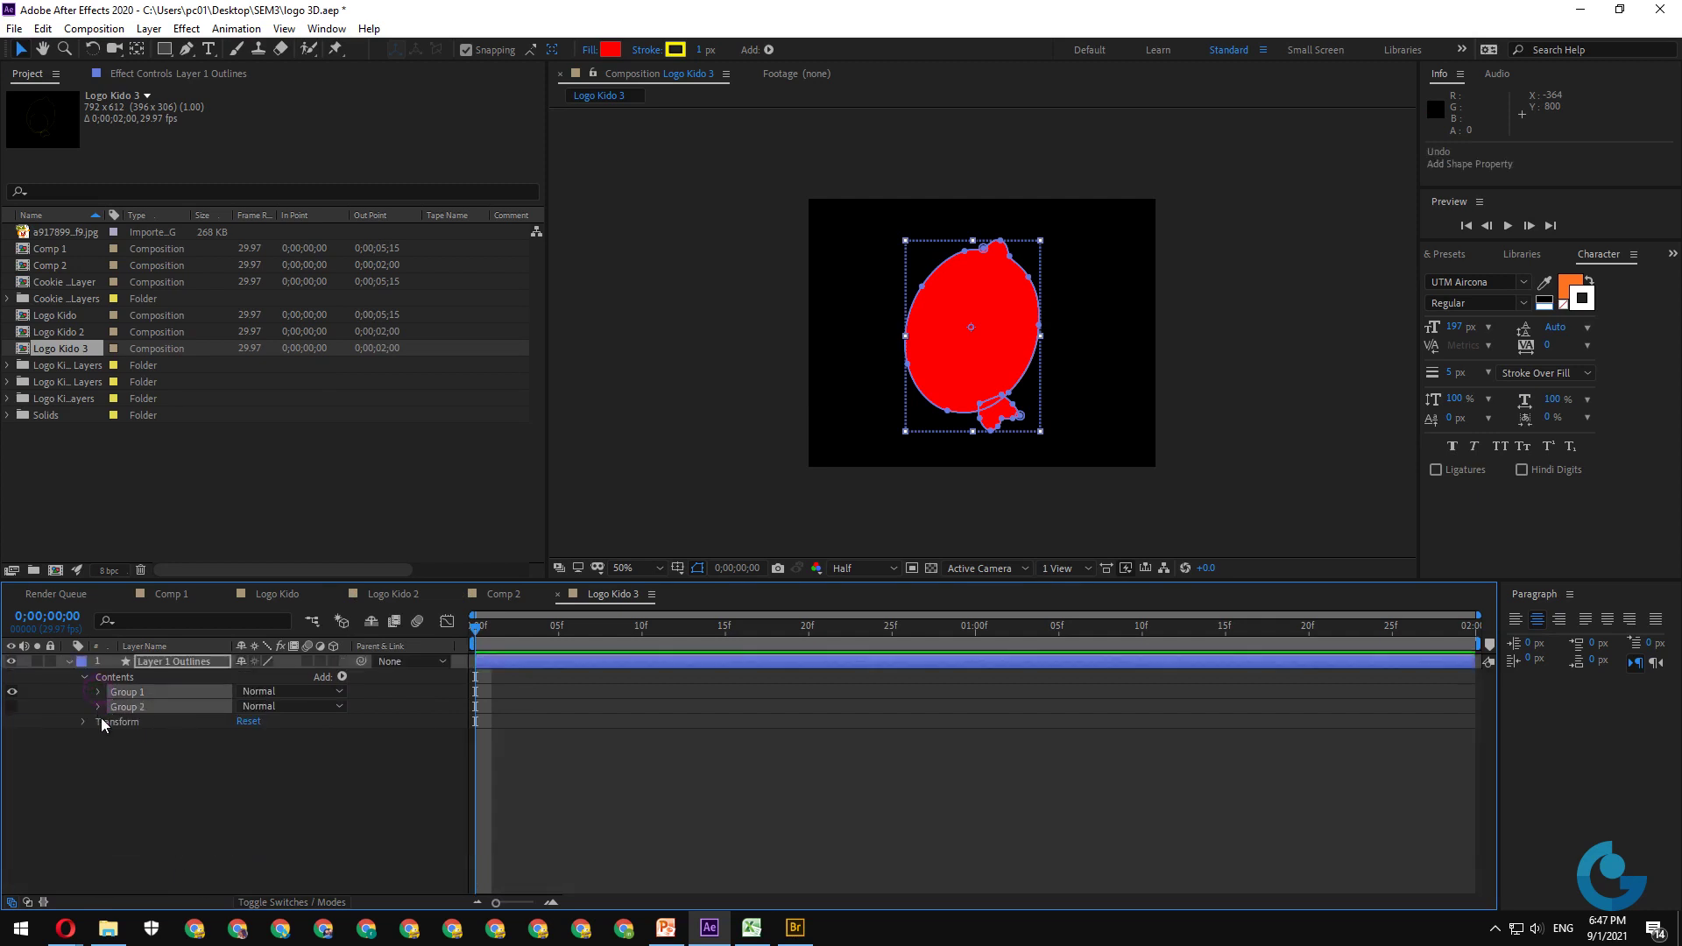
- Add a Merge Paths operation to the contents of Layer 1 Outlines, at the same level as Group 1 and Group 2
{"action": "left_click", "coordinate": [164, 691]}
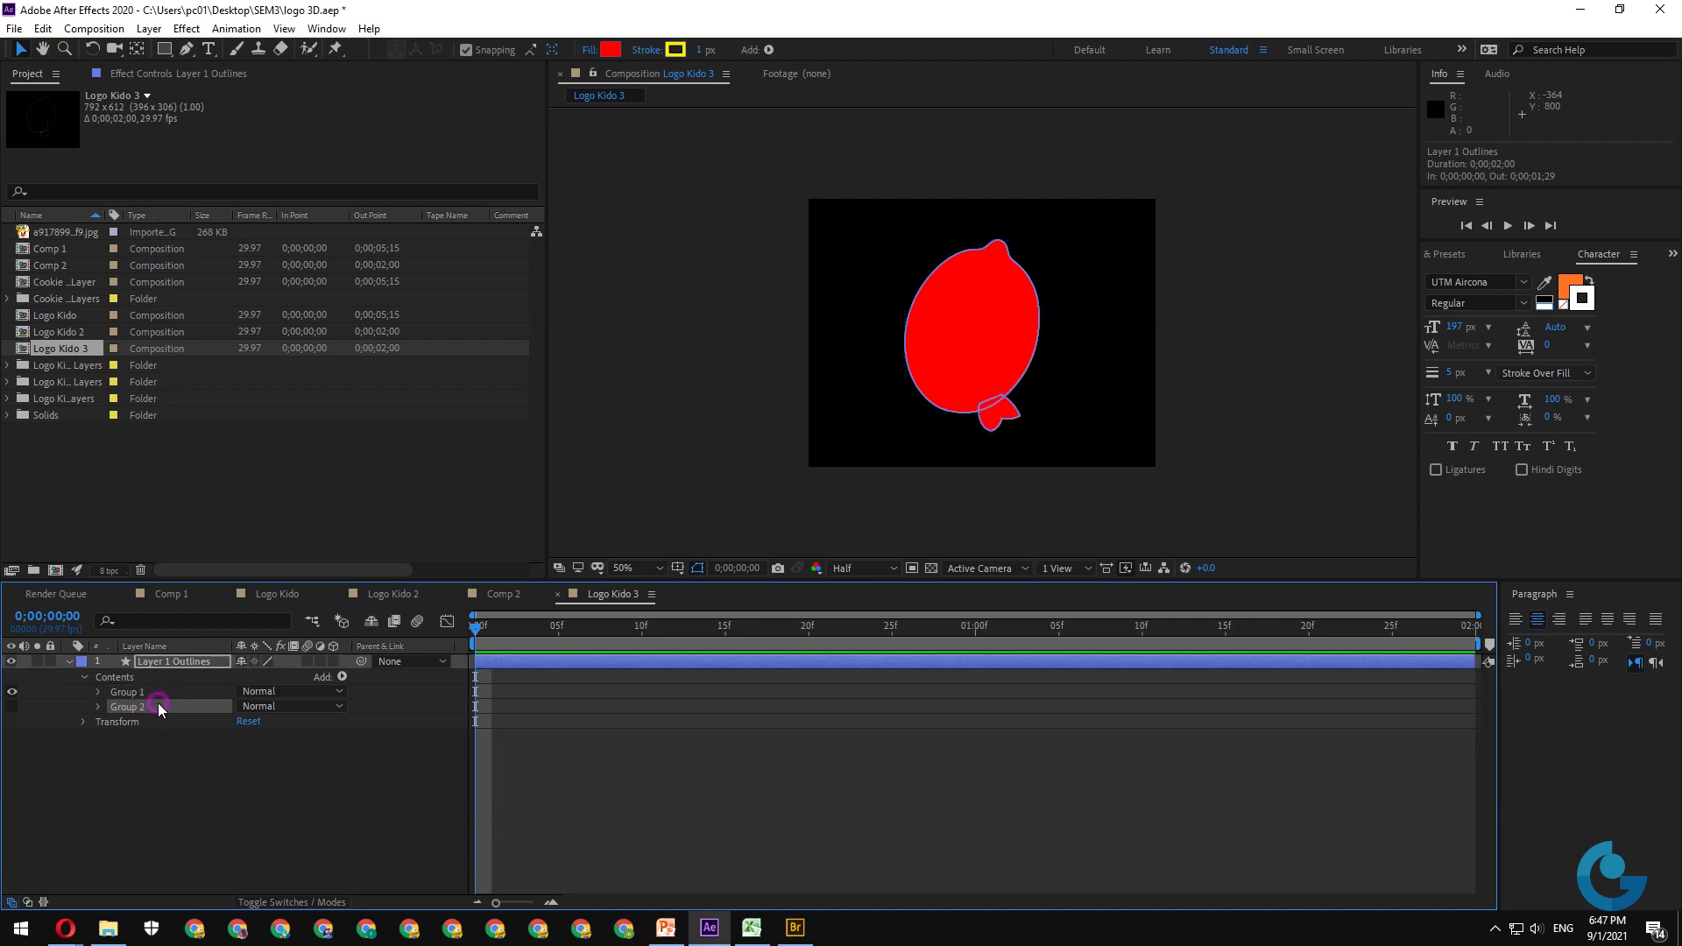
{"action": "left_click", "coordinate": [160, 699]}
{"action": "left_click", "coordinate": [129, 679]}
{"action": "left_click", "coordinate": [342, 676]}
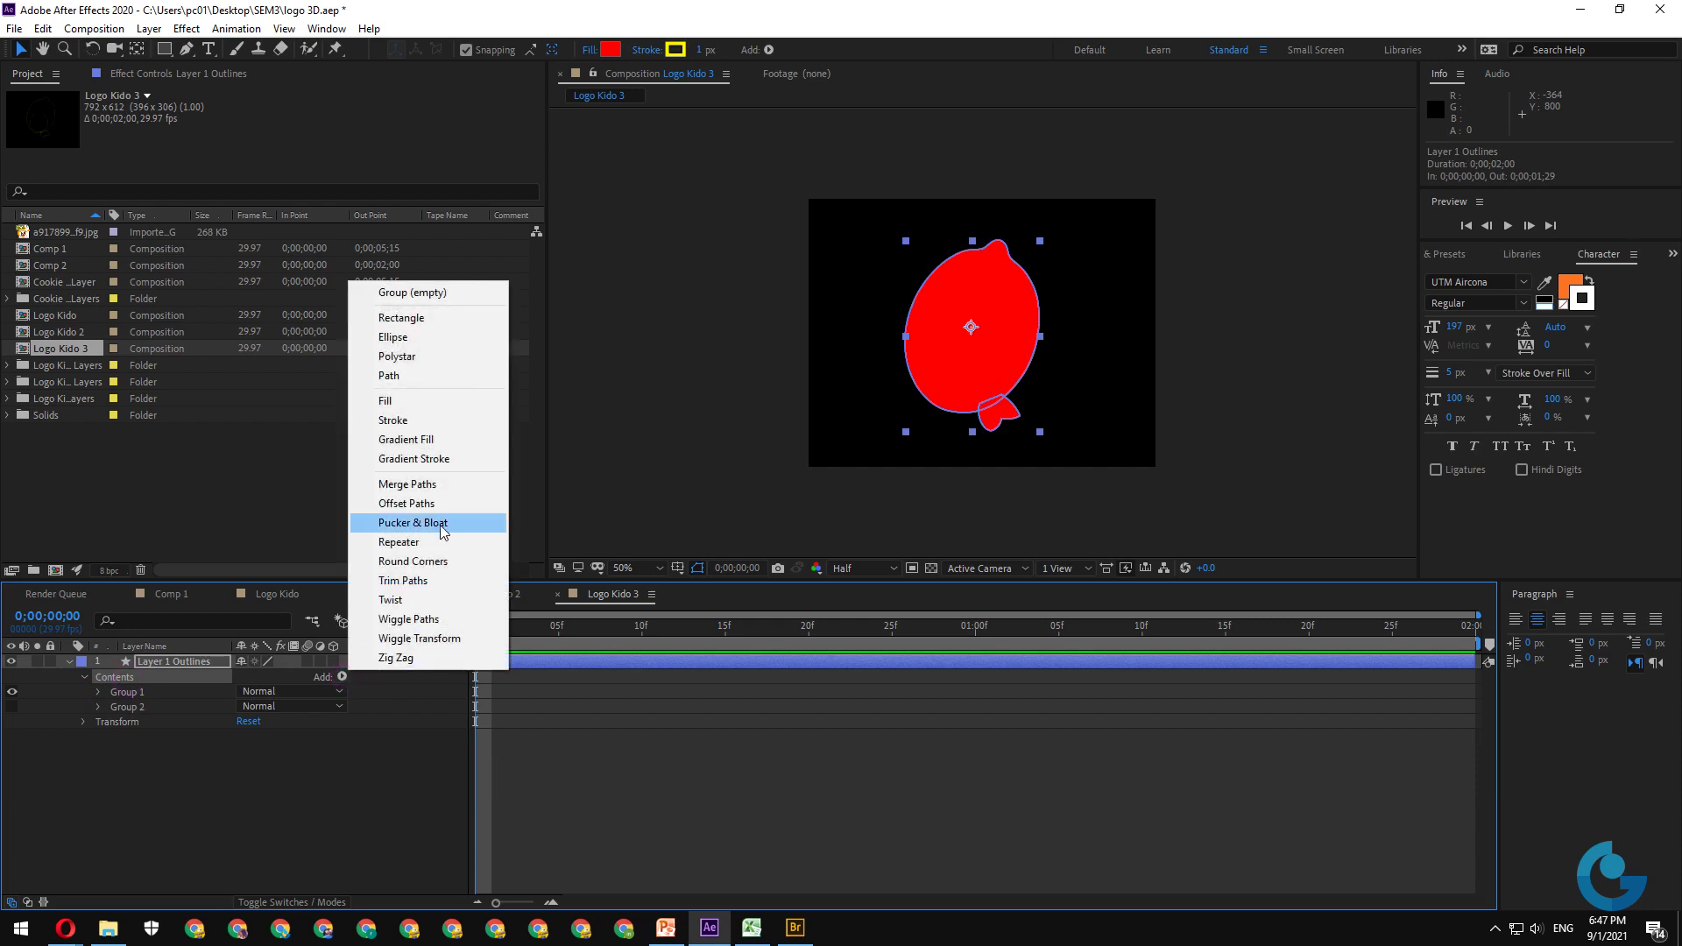
{"action": "left_click", "coordinate": [423, 487]}
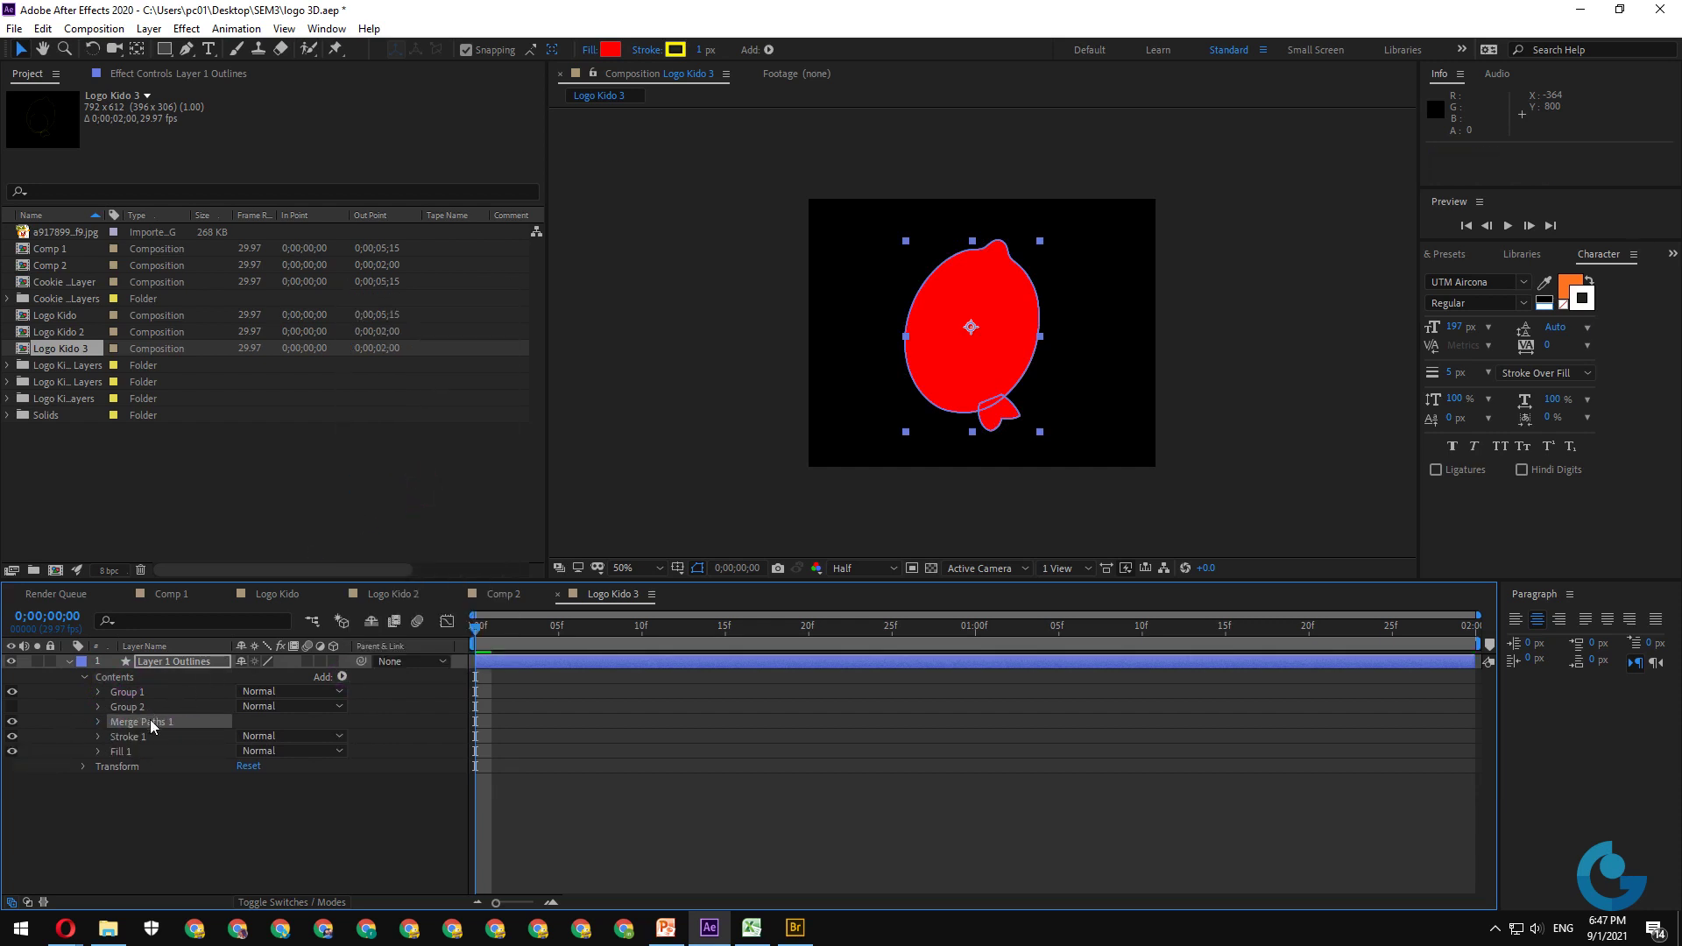
- Try the Subtract and Intersect modes on the new Merge Paths and make Group 2 visible again
{"action": "left_click", "coordinate": [98, 721]}
{"action": "left_click", "coordinate": [312, 737]}
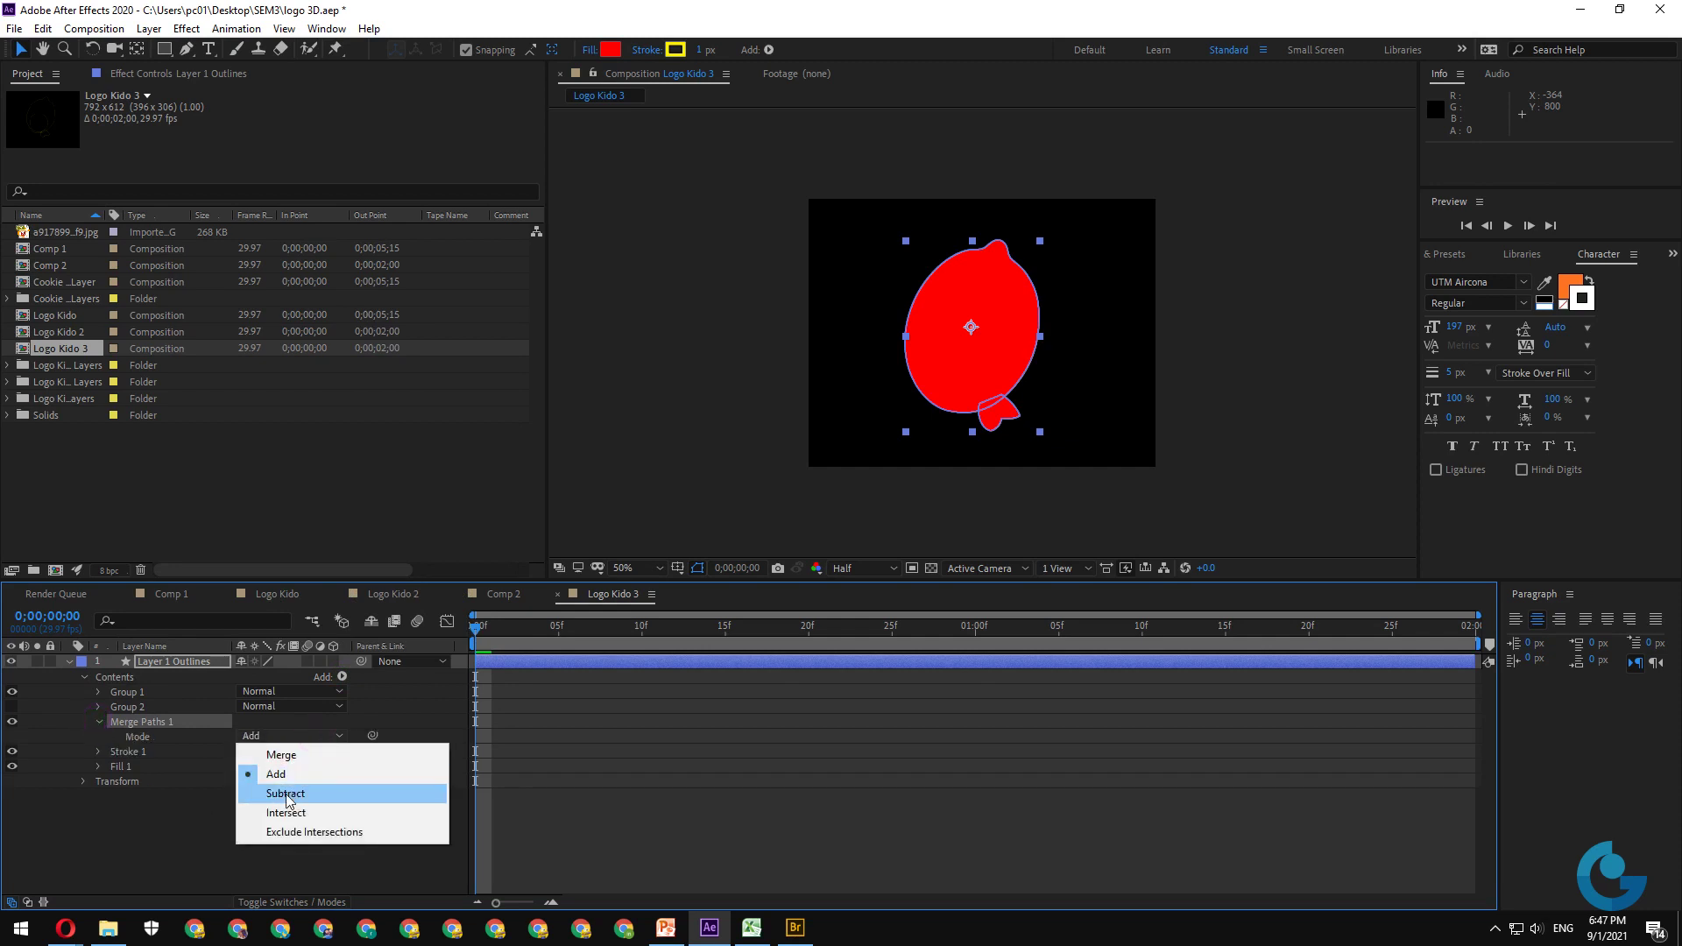
{"action": "left_click", "coordinate": [286, 793]}
{"action": "left_click", "coordinate": [276, 735]}
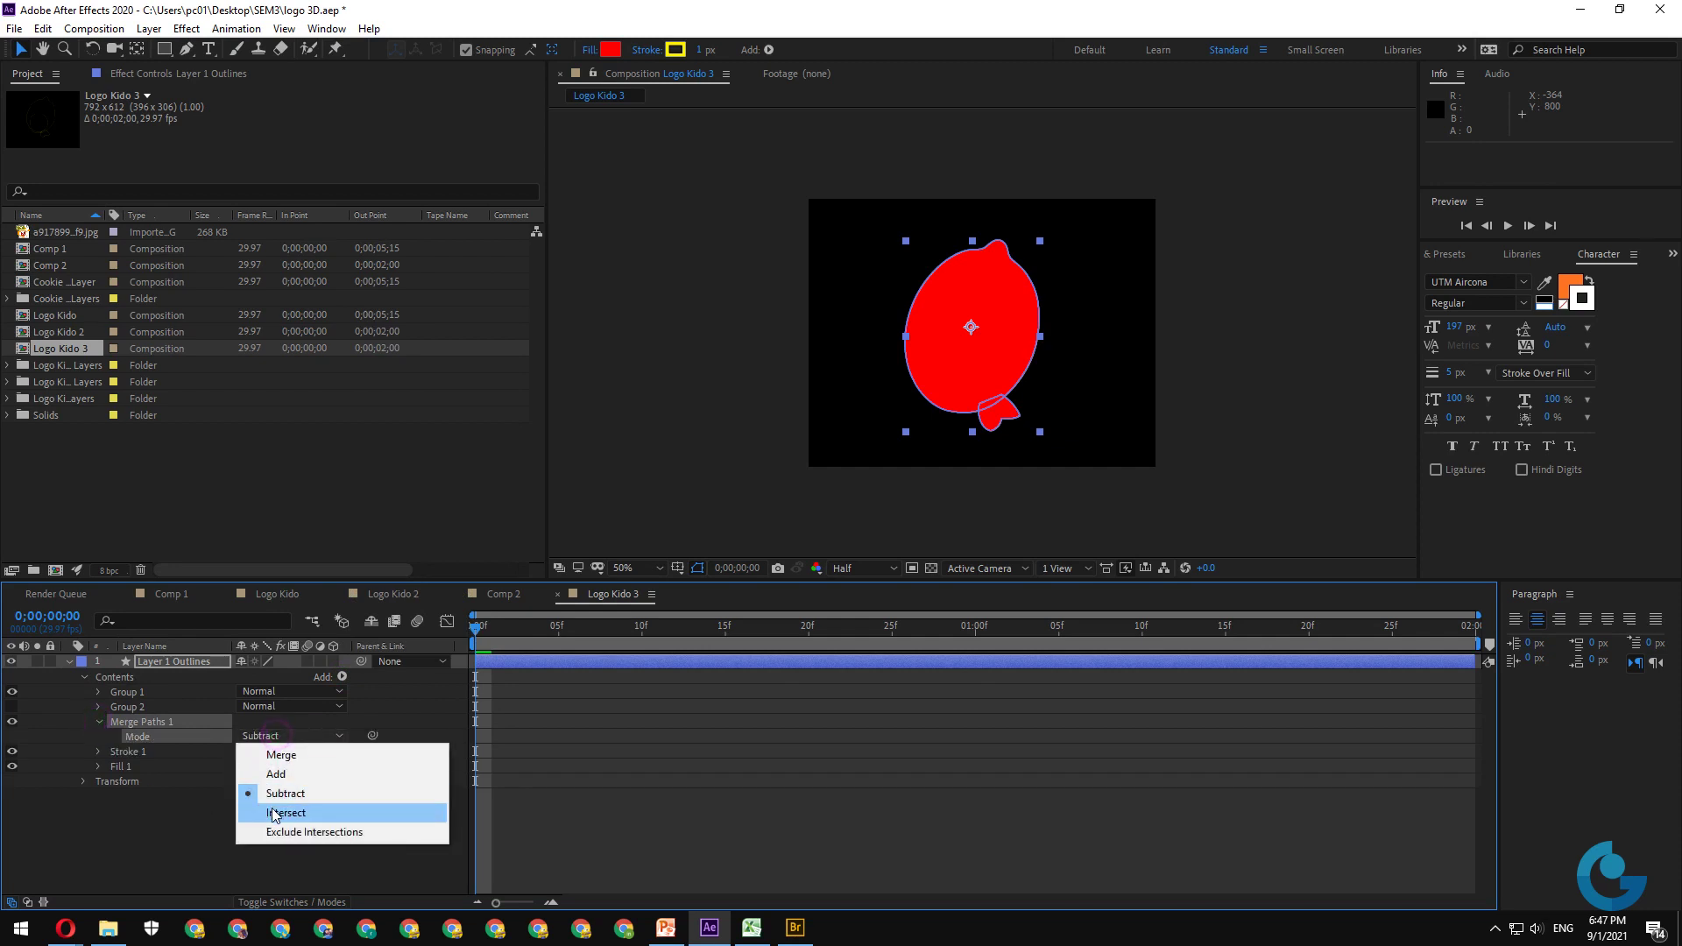
{"action": "left_click", "coordinate": [274, 813]}
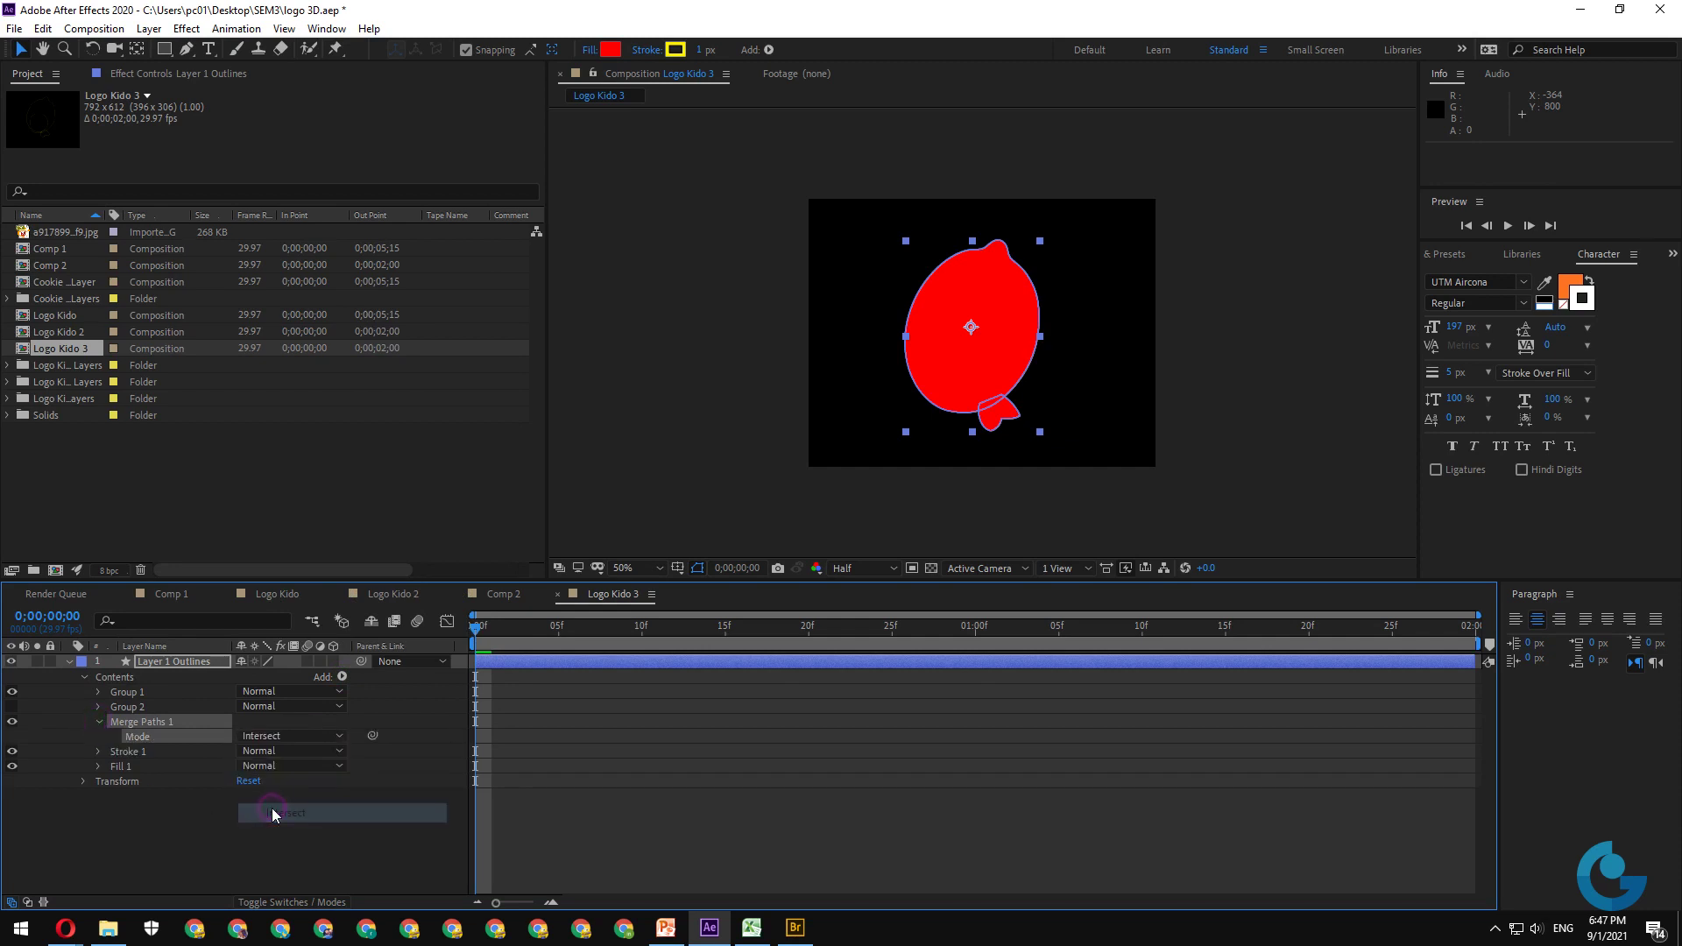
{"action": "left_click", "coordinate": [12, 706]}
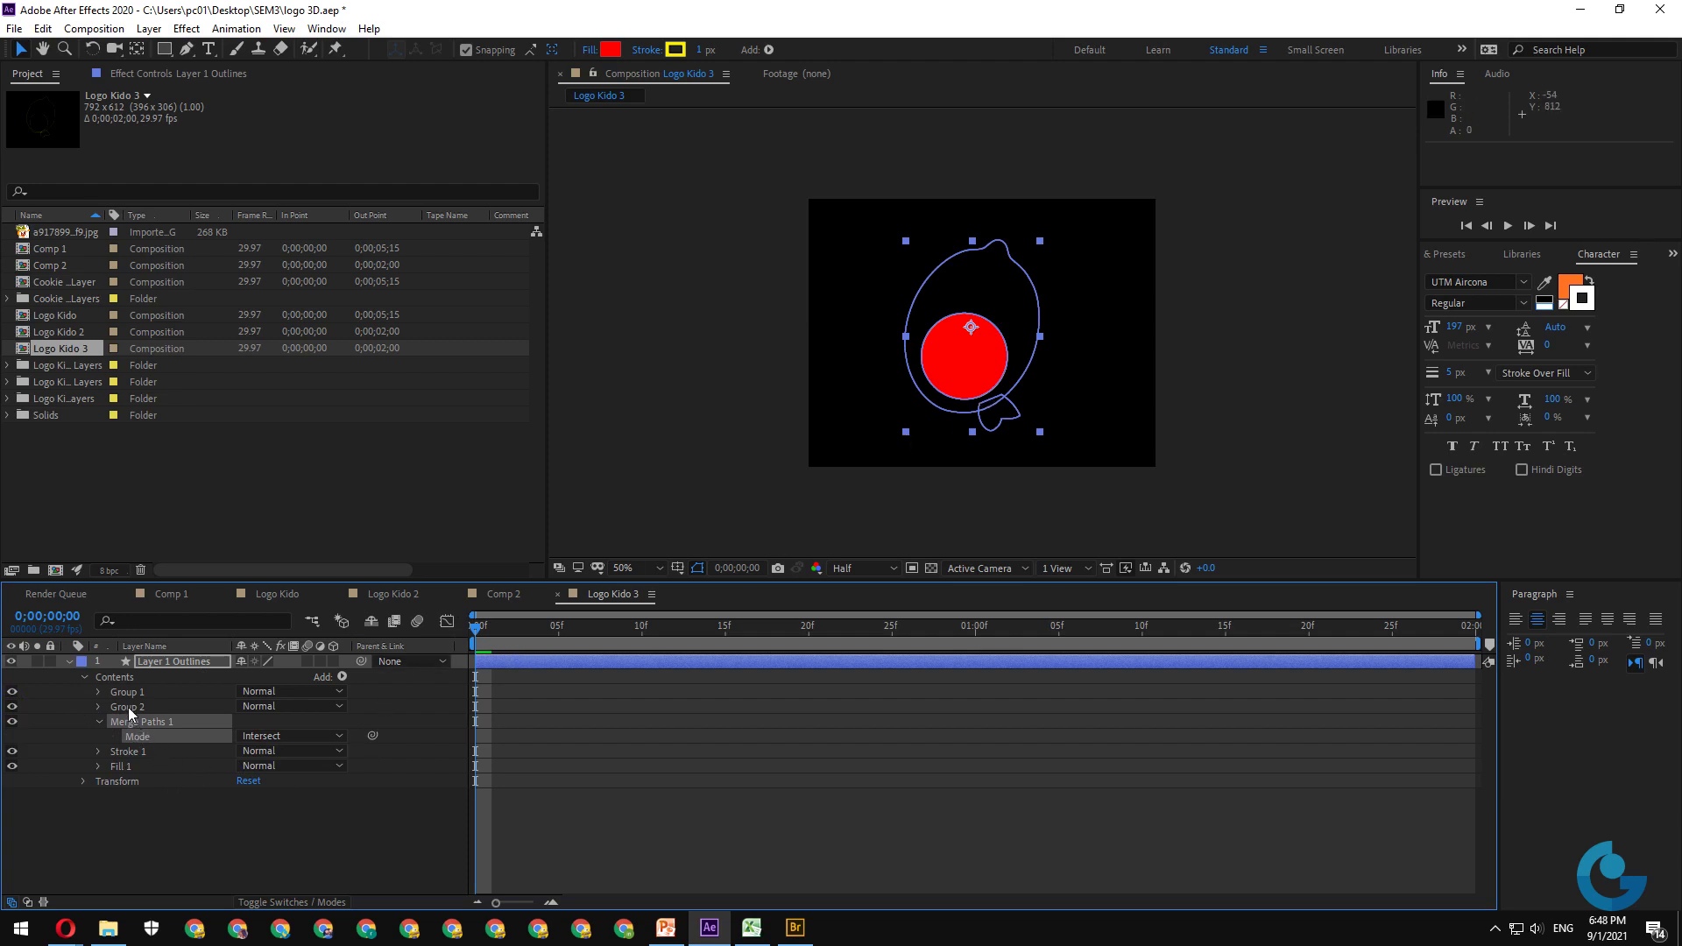
- Try Group 1 below Group 2 in the layer's contents, toggle Group 2's visibility, and restore the original group order
{"action": "left_click_drag", "start_coordinate": [127, 692], "coordinate": [134, 714]}
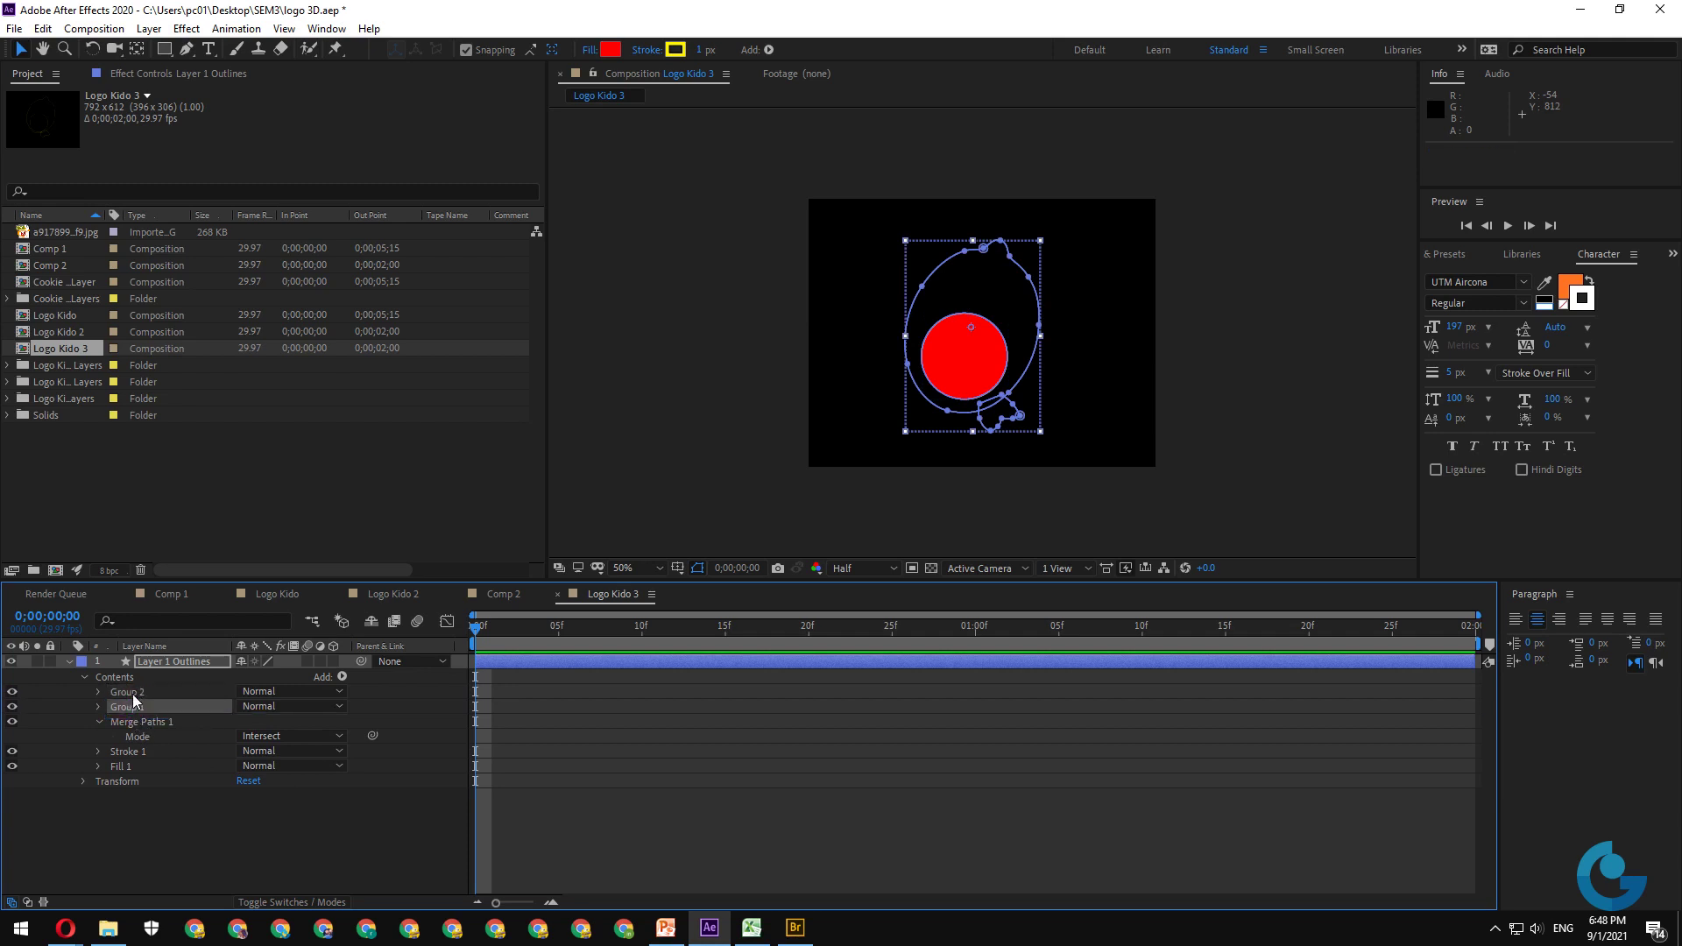
{"action": "left_click", "coordinate": [12, 696]}
{"action": "left_click", "coordinate": [13, 697]}
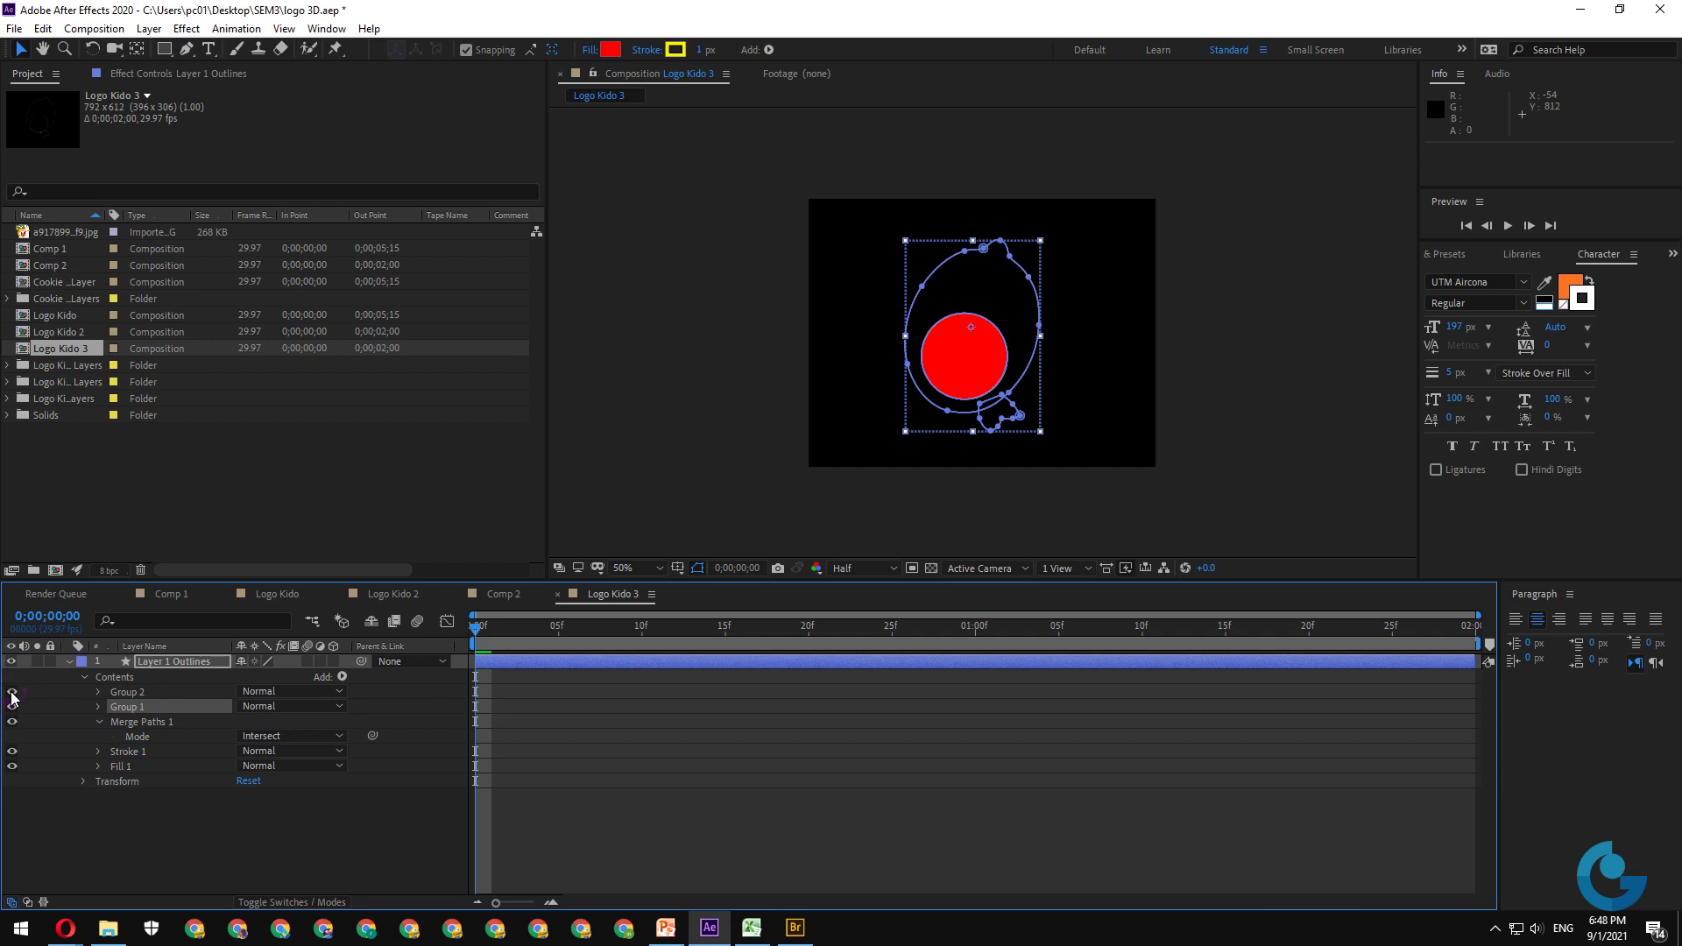
{"action": "left_click", "coordinate": [12, 696]}
{"action": "left_click", "coordinate": [13, 697]}
{"action": "left_click", "coordinate": [127, 691]}
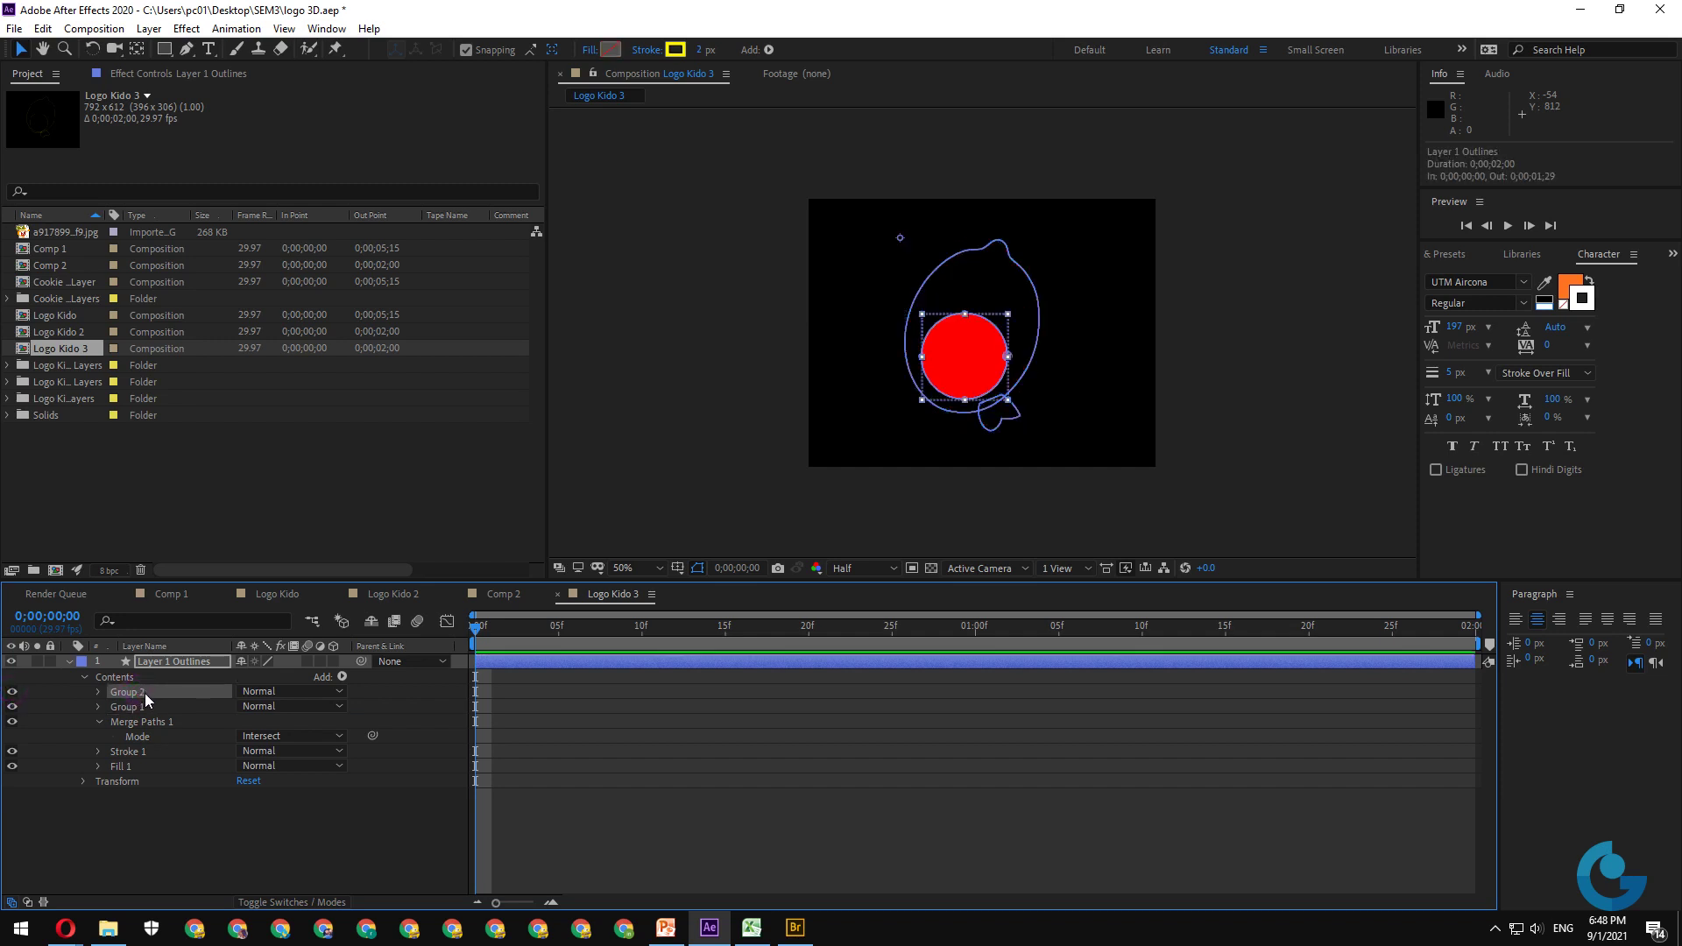
{"action": "left_click_drag", "start_coordinate": [139, 706], "coordinate": [160, 693]}
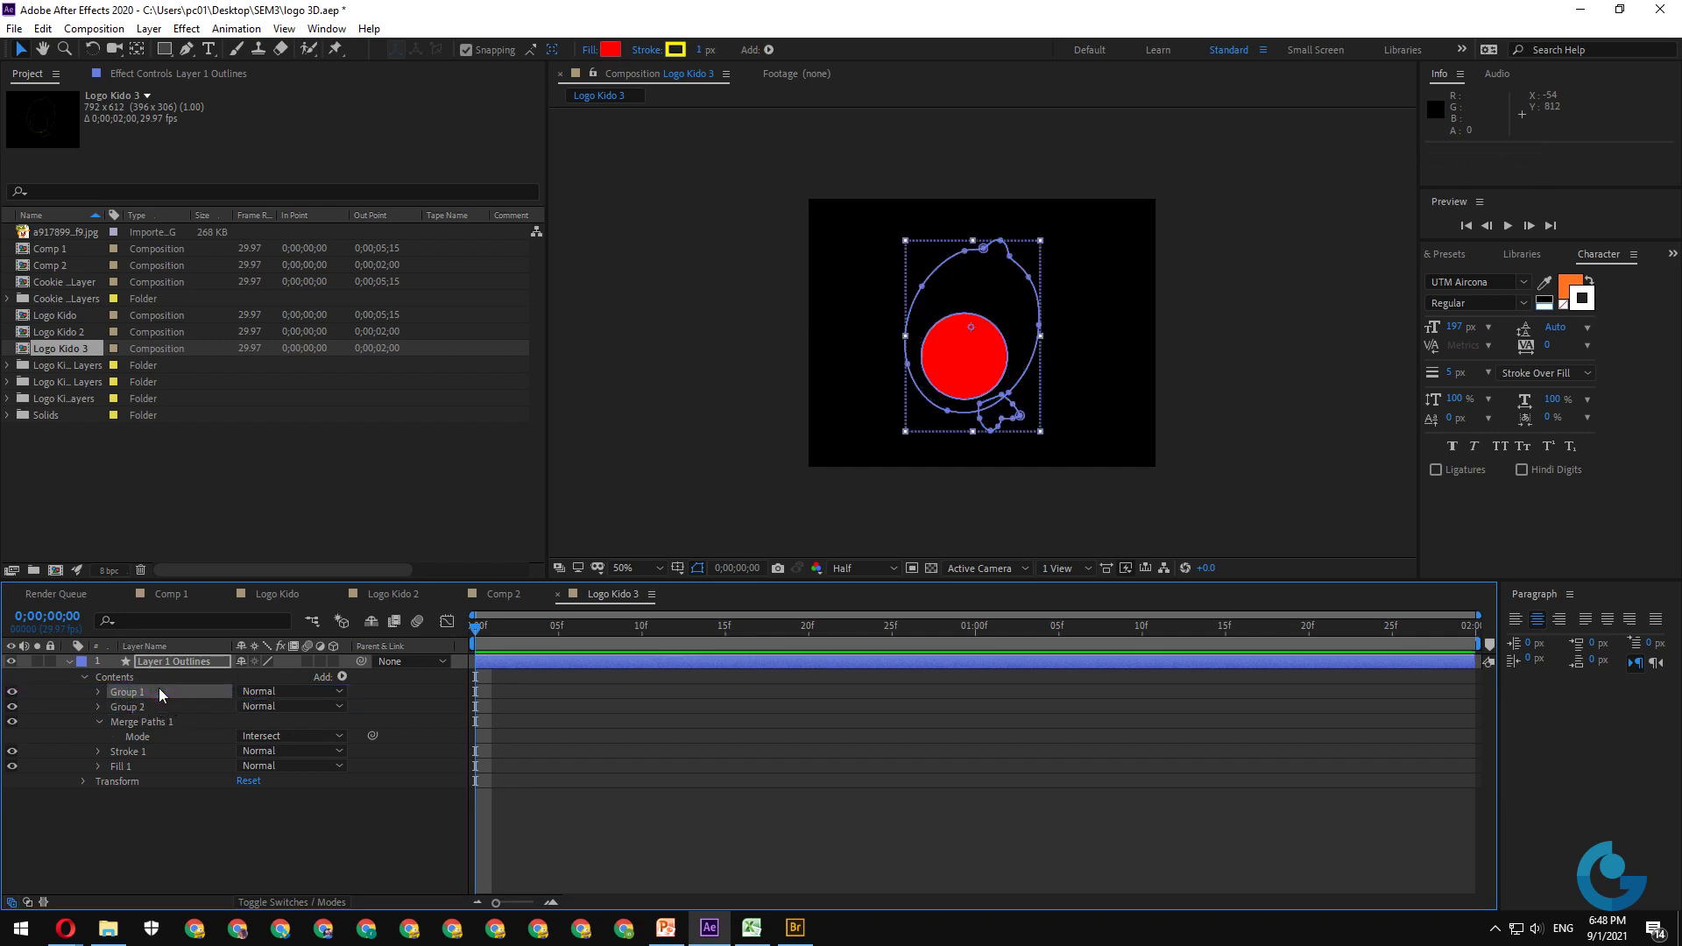
- Set the Merge Paths mode to Subtract to cut the circle out of the logo, and collapse Layer 1 Outlines
{"action": "left_click", "coordinate": [139, 737]}
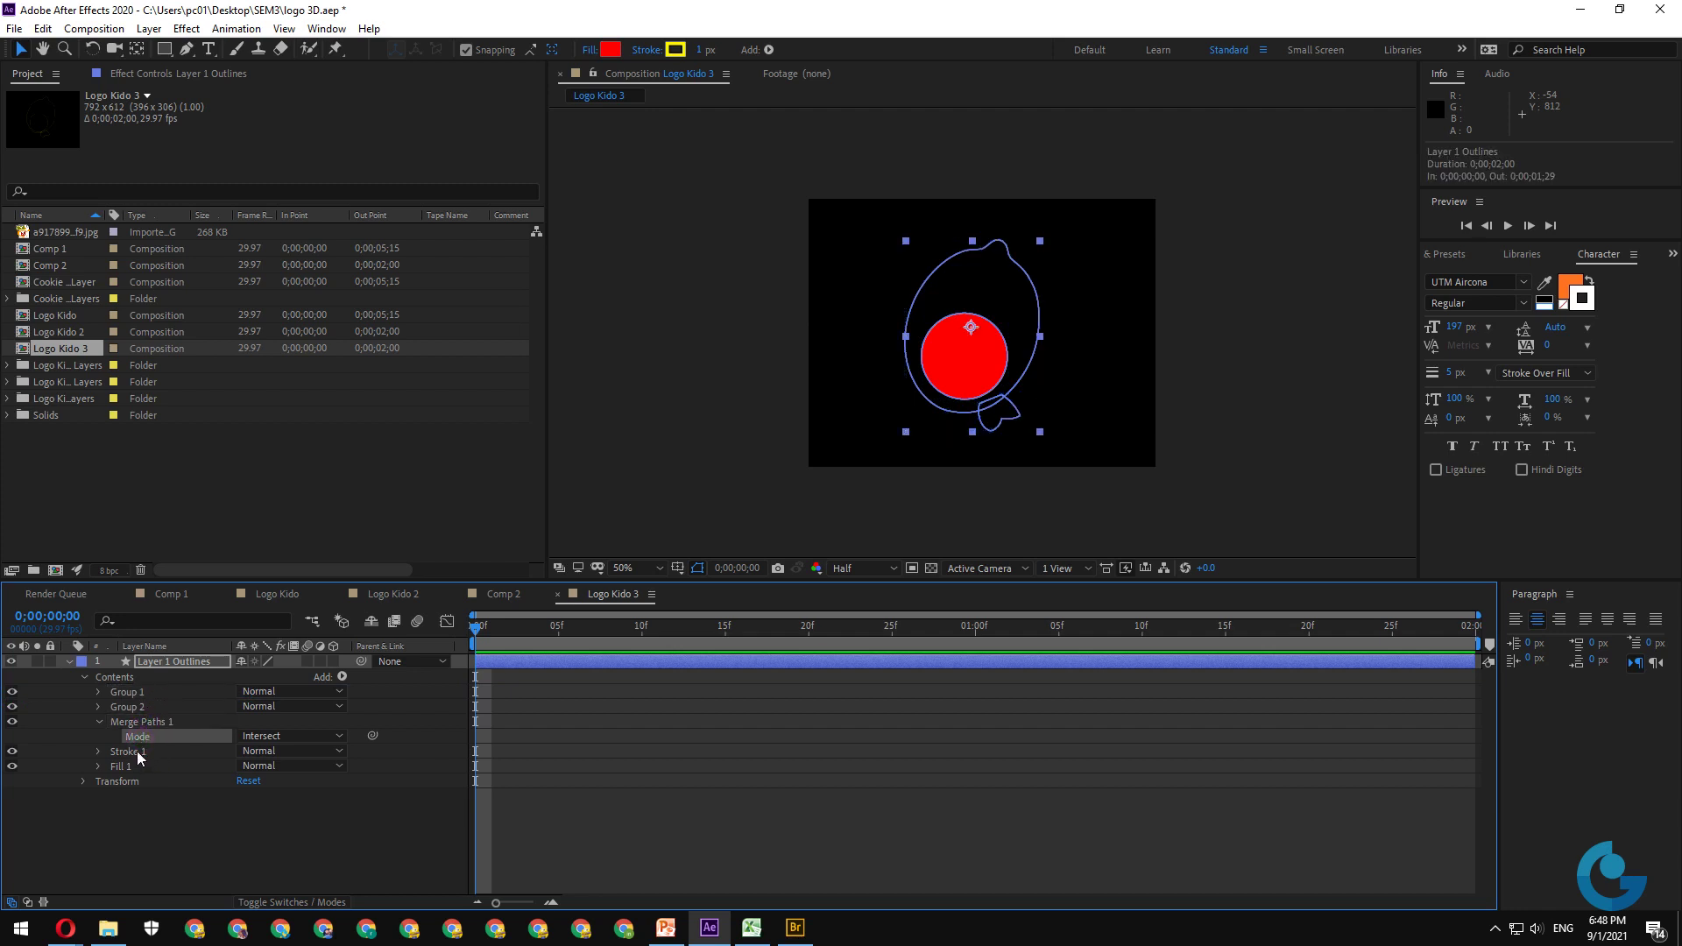
{"action": "left_click", "coordinate": [140, 722]}
{"action": "left_click", "coordinate": [318, 740]}
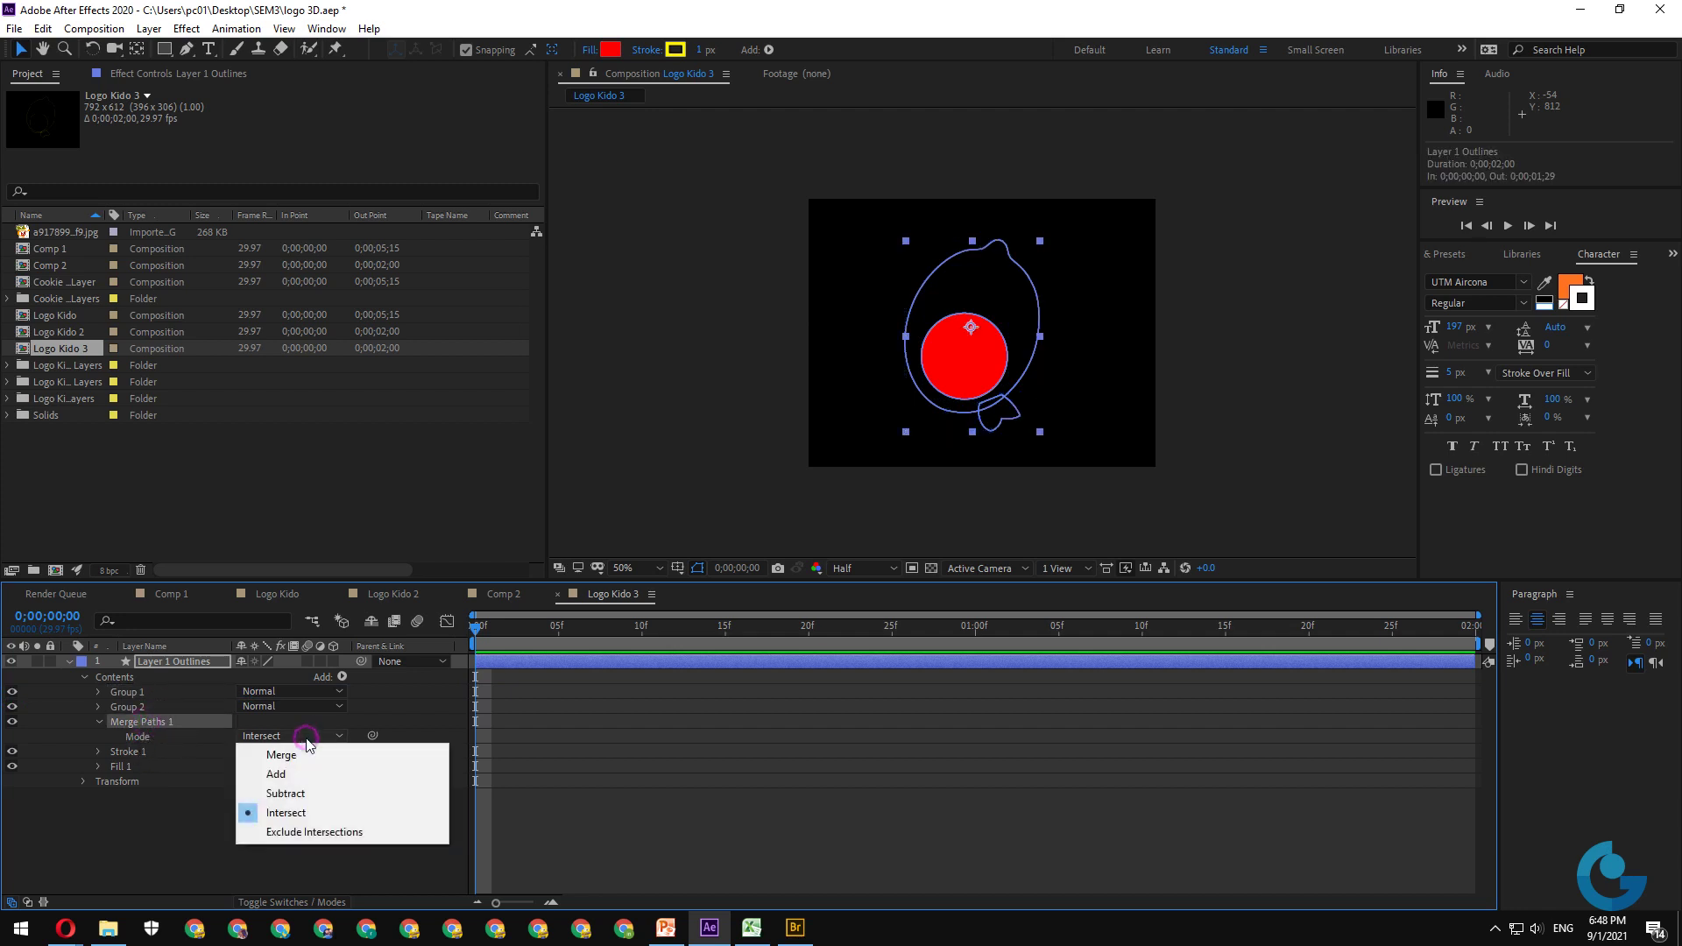
{"action": "left_click", "coordinate": [319, 795]}
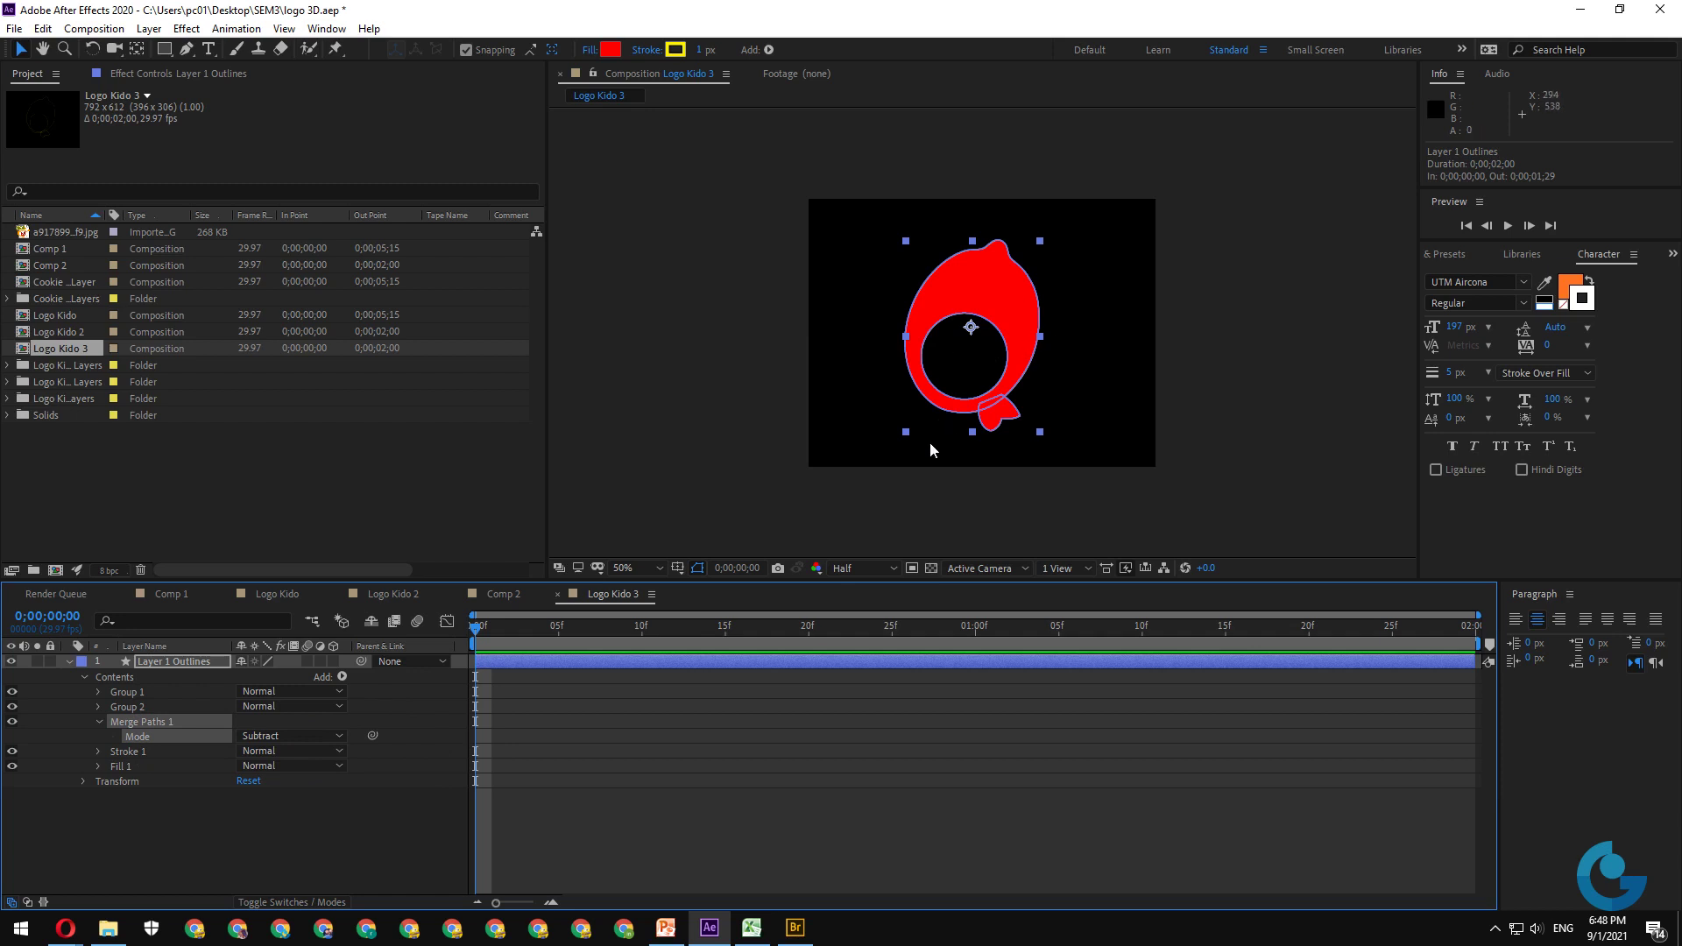
{"action": "left_click", "coordinate": [417, 832]}
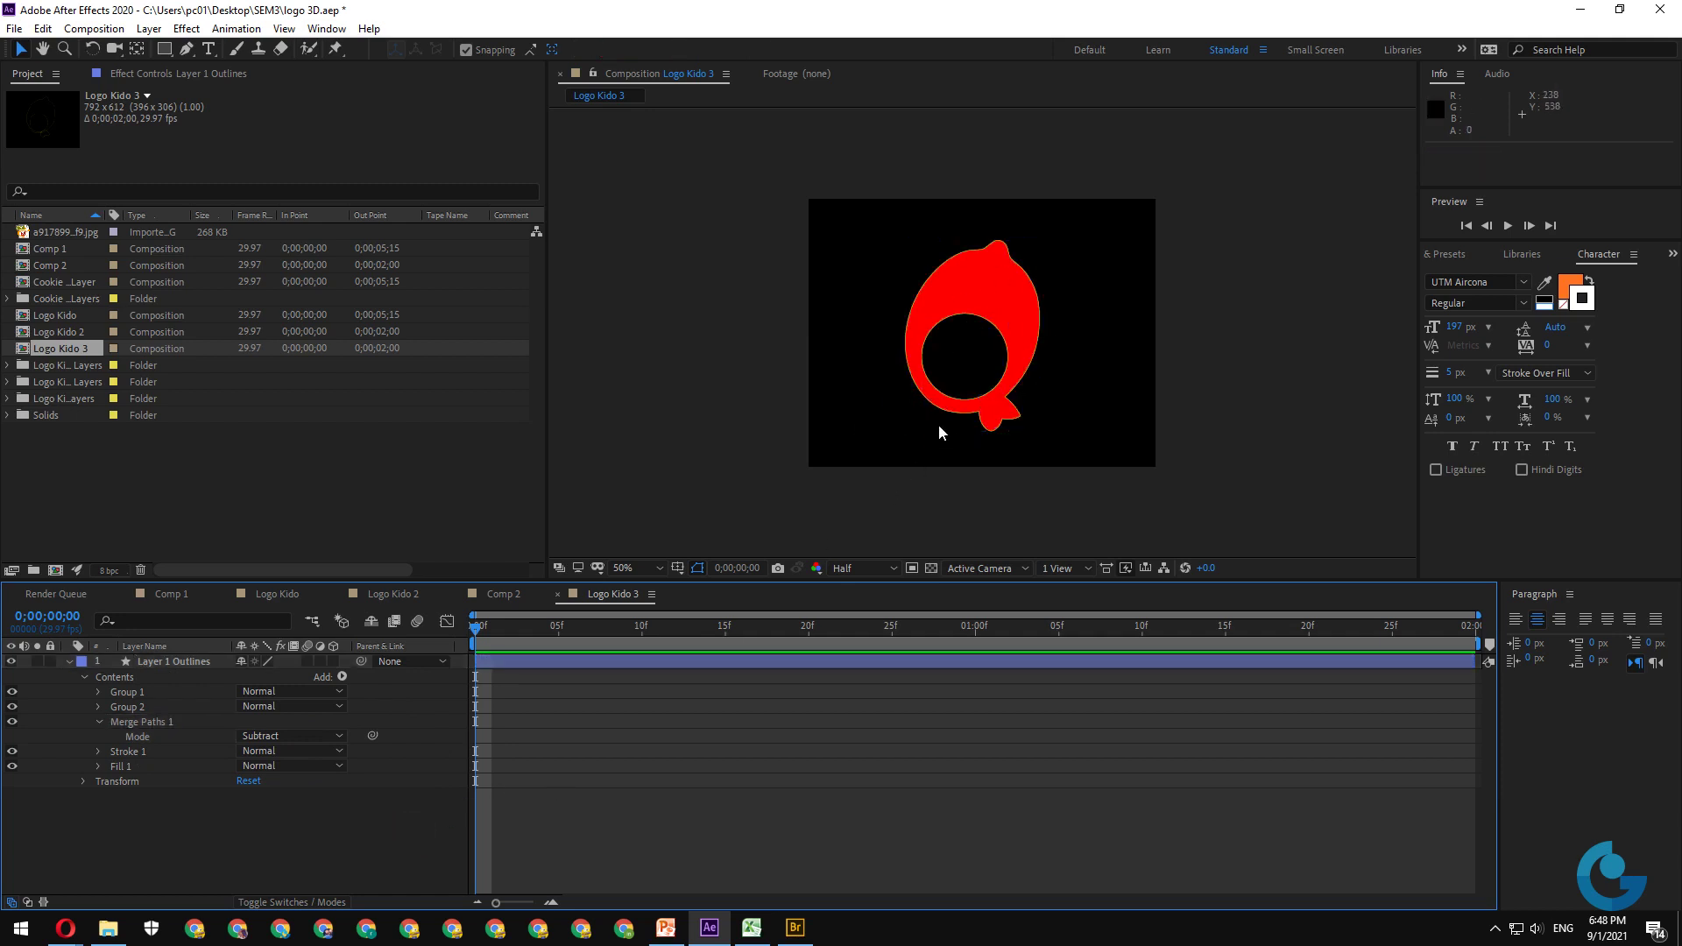
{"action": "left_click", "coordinate": [69, 661]}
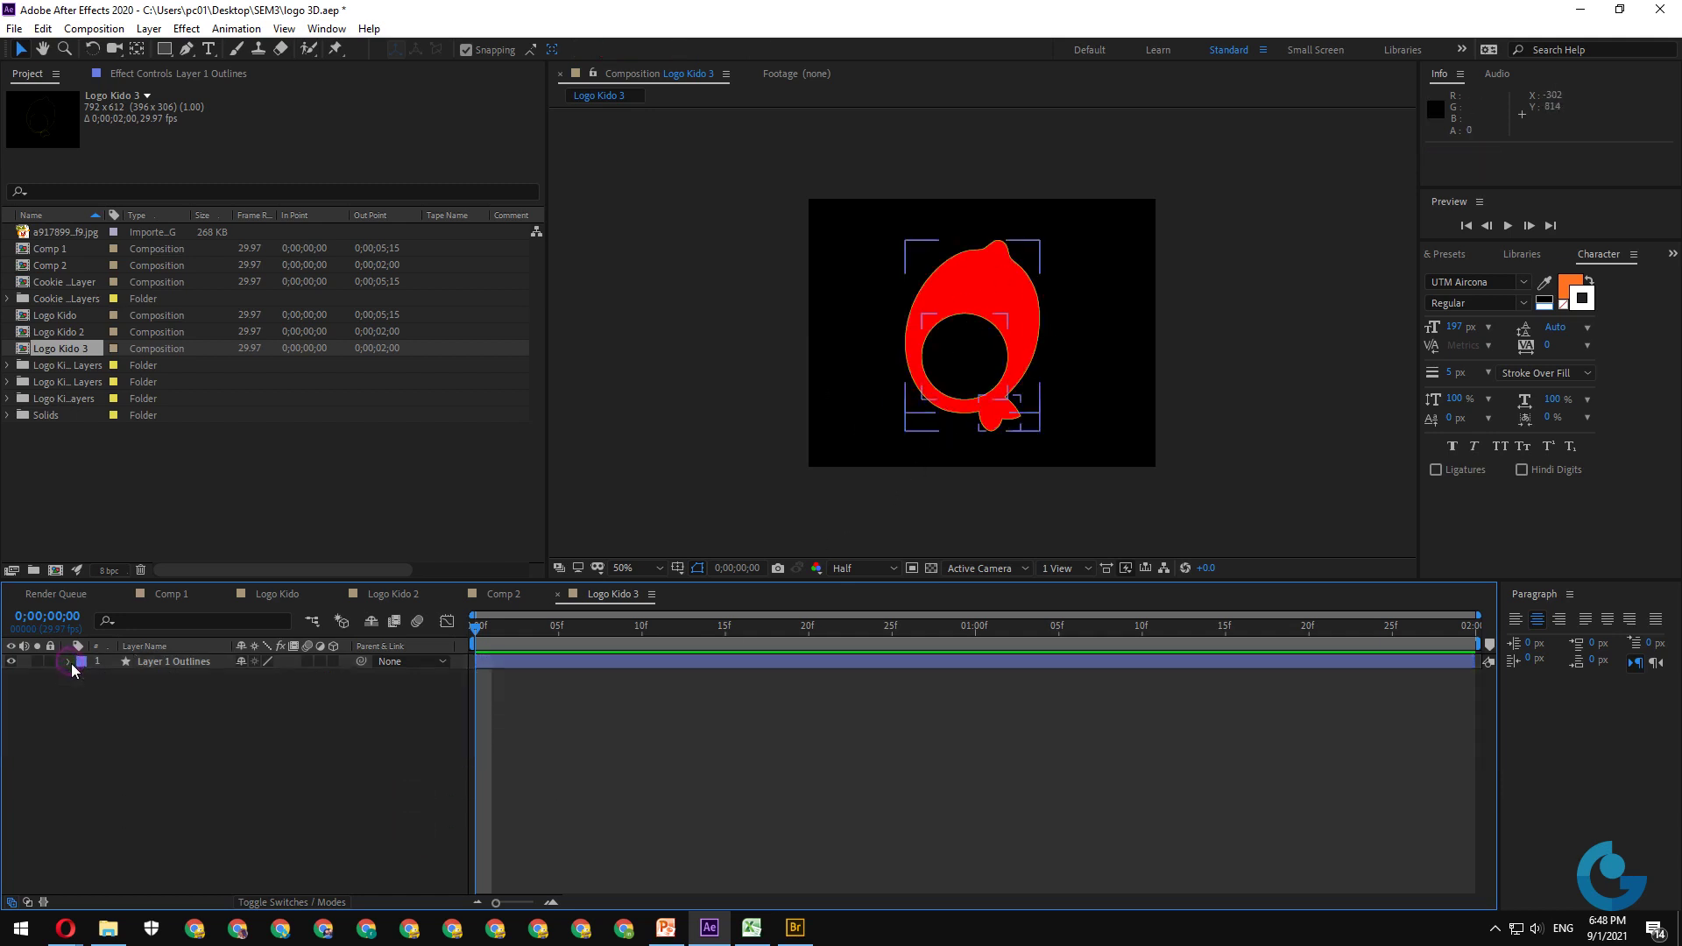
{"action": "left_click", "coordinate": [208, 709]}
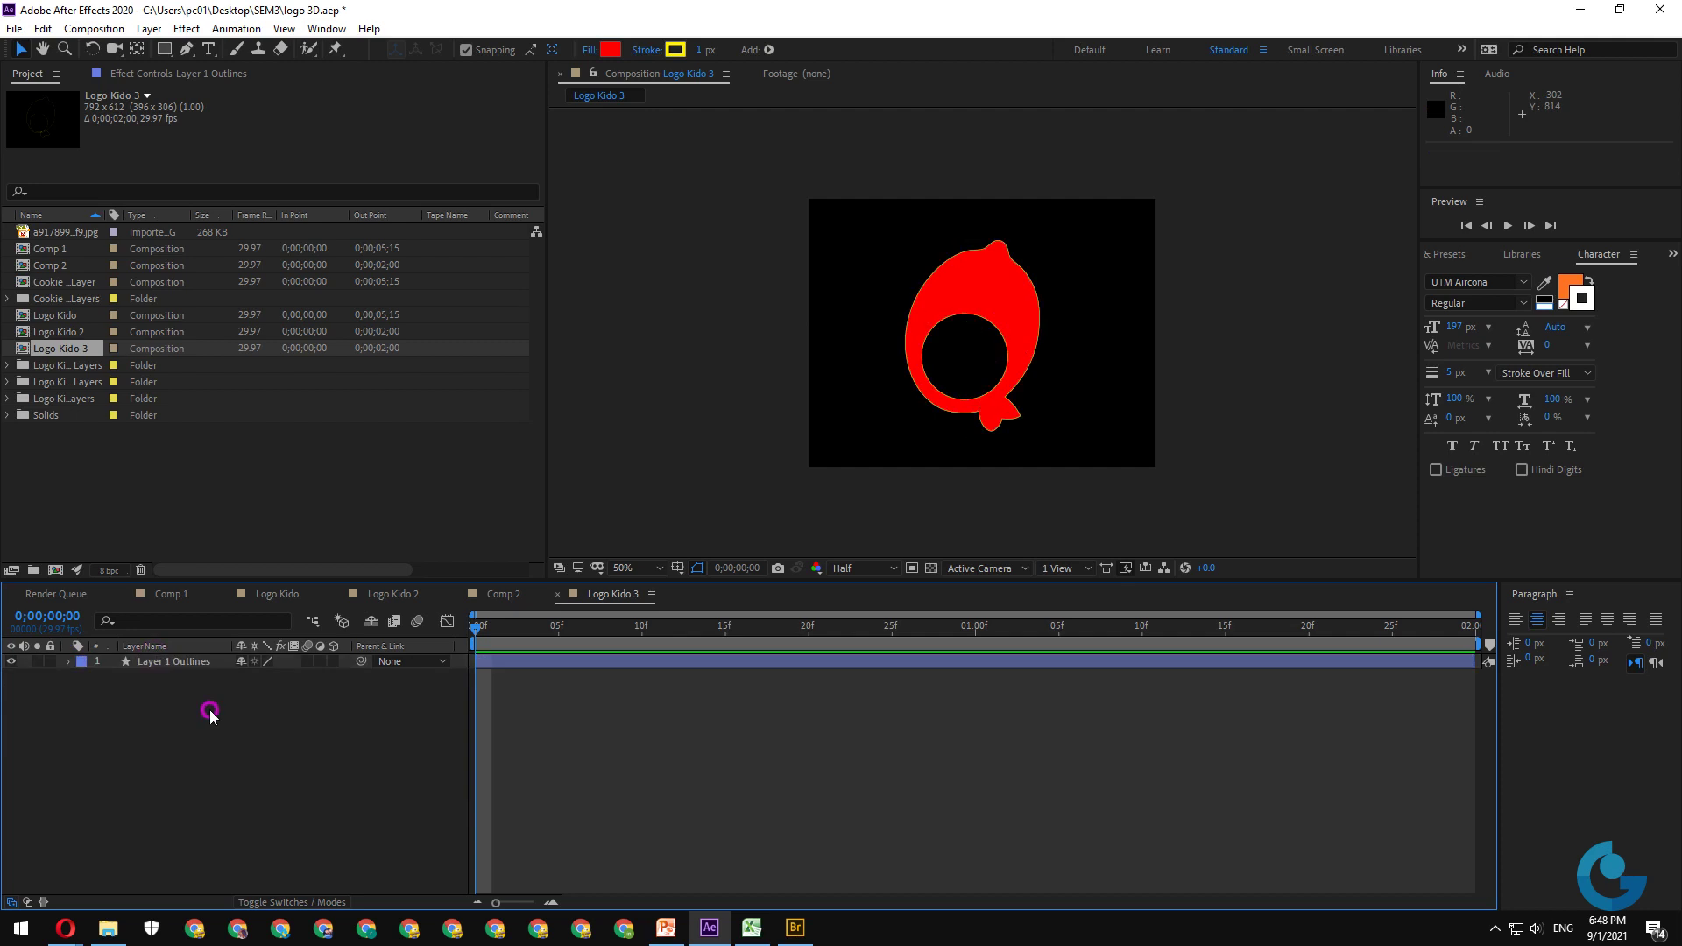
- Change the color of Fill 1 in Layer 1 Outlines to yellow, FFF600
{"action": "left_click", "coordinate": [68, 661]}
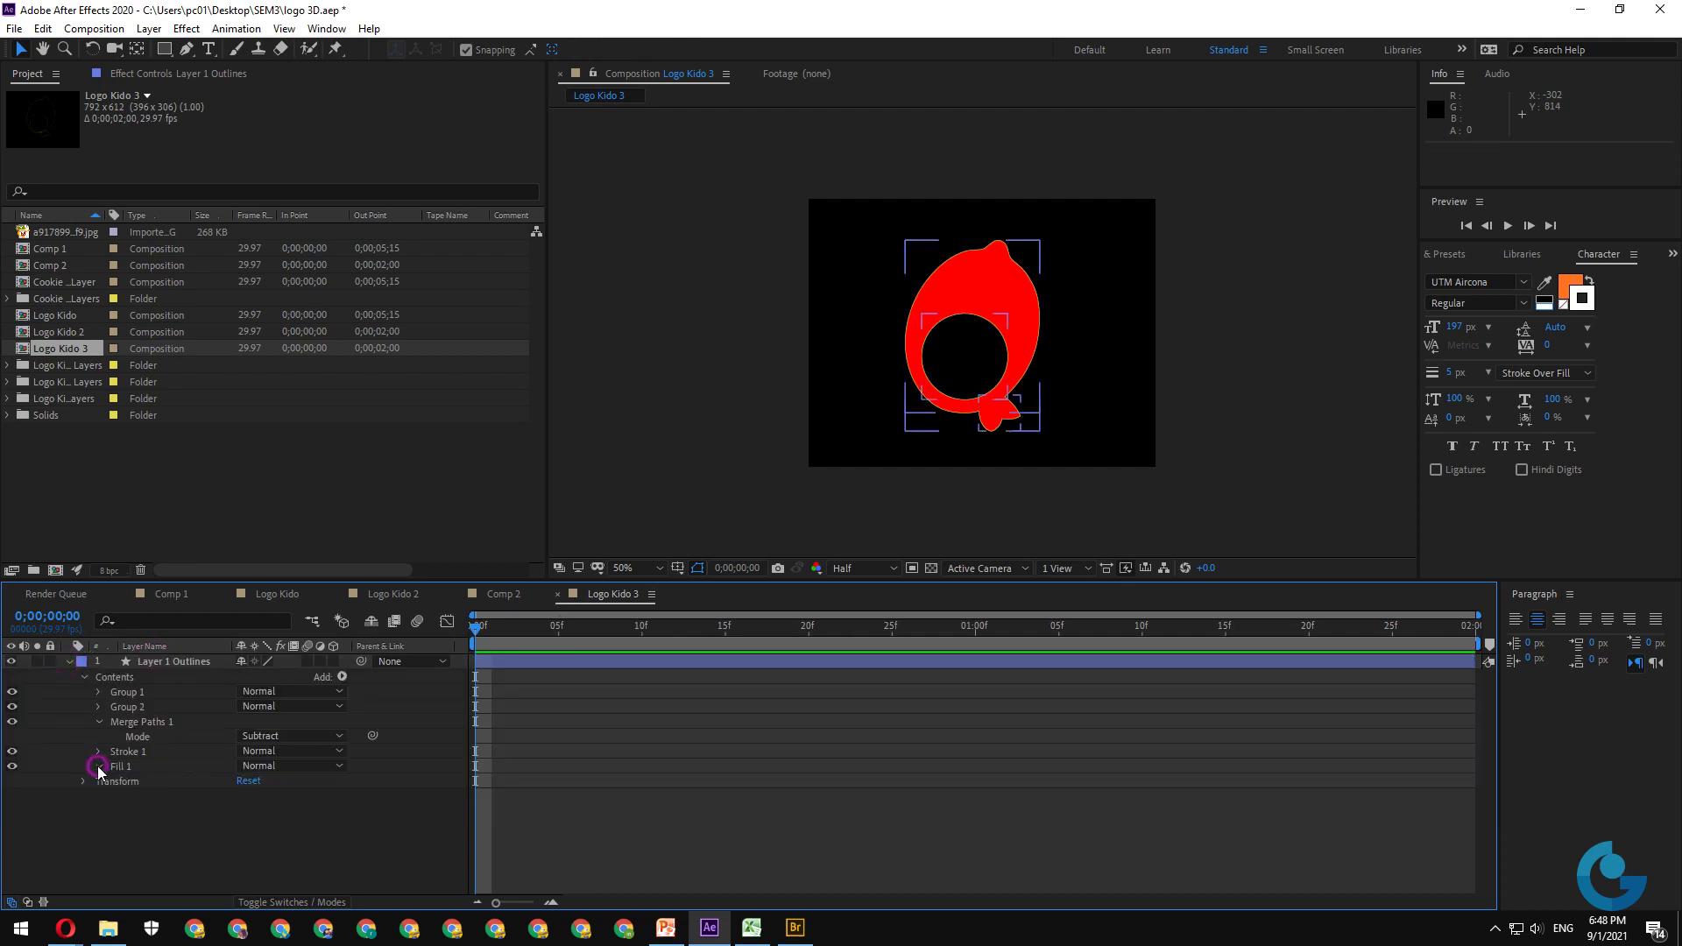
{"action": "left_click", "coordinate": [98, 765]}
{"action": "left_click", "coordinate": [245, 811]}
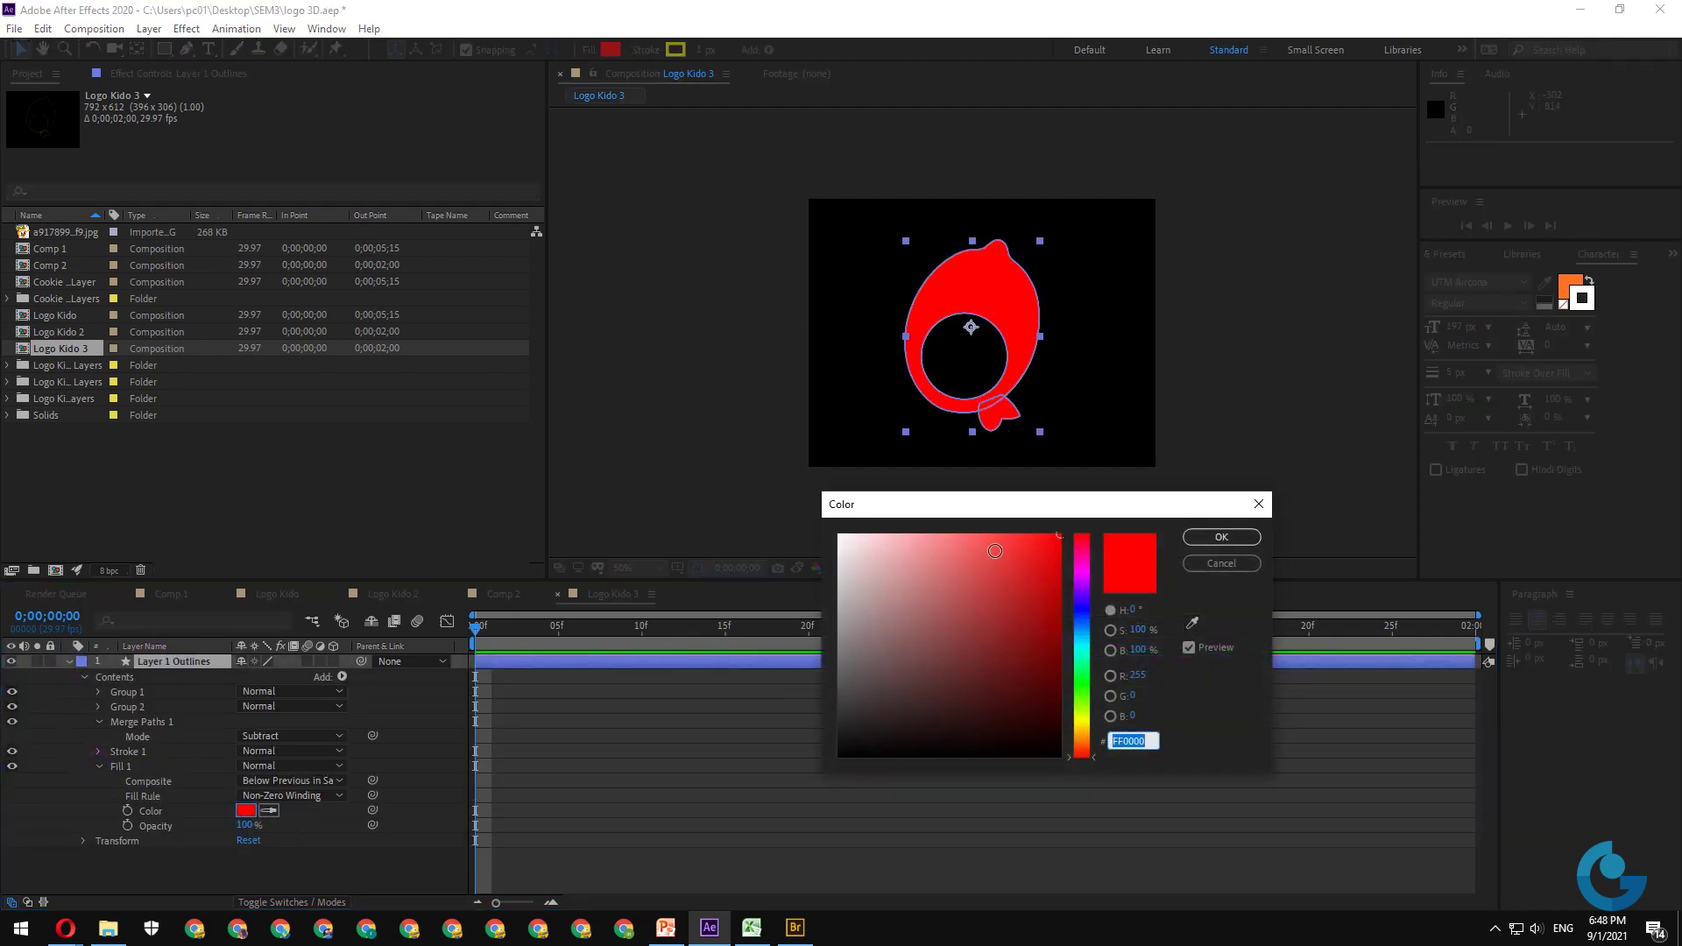
{"action": "left_click_drag", "start_coordinate": [1079, 697], "coordinate": [1086, 721]}
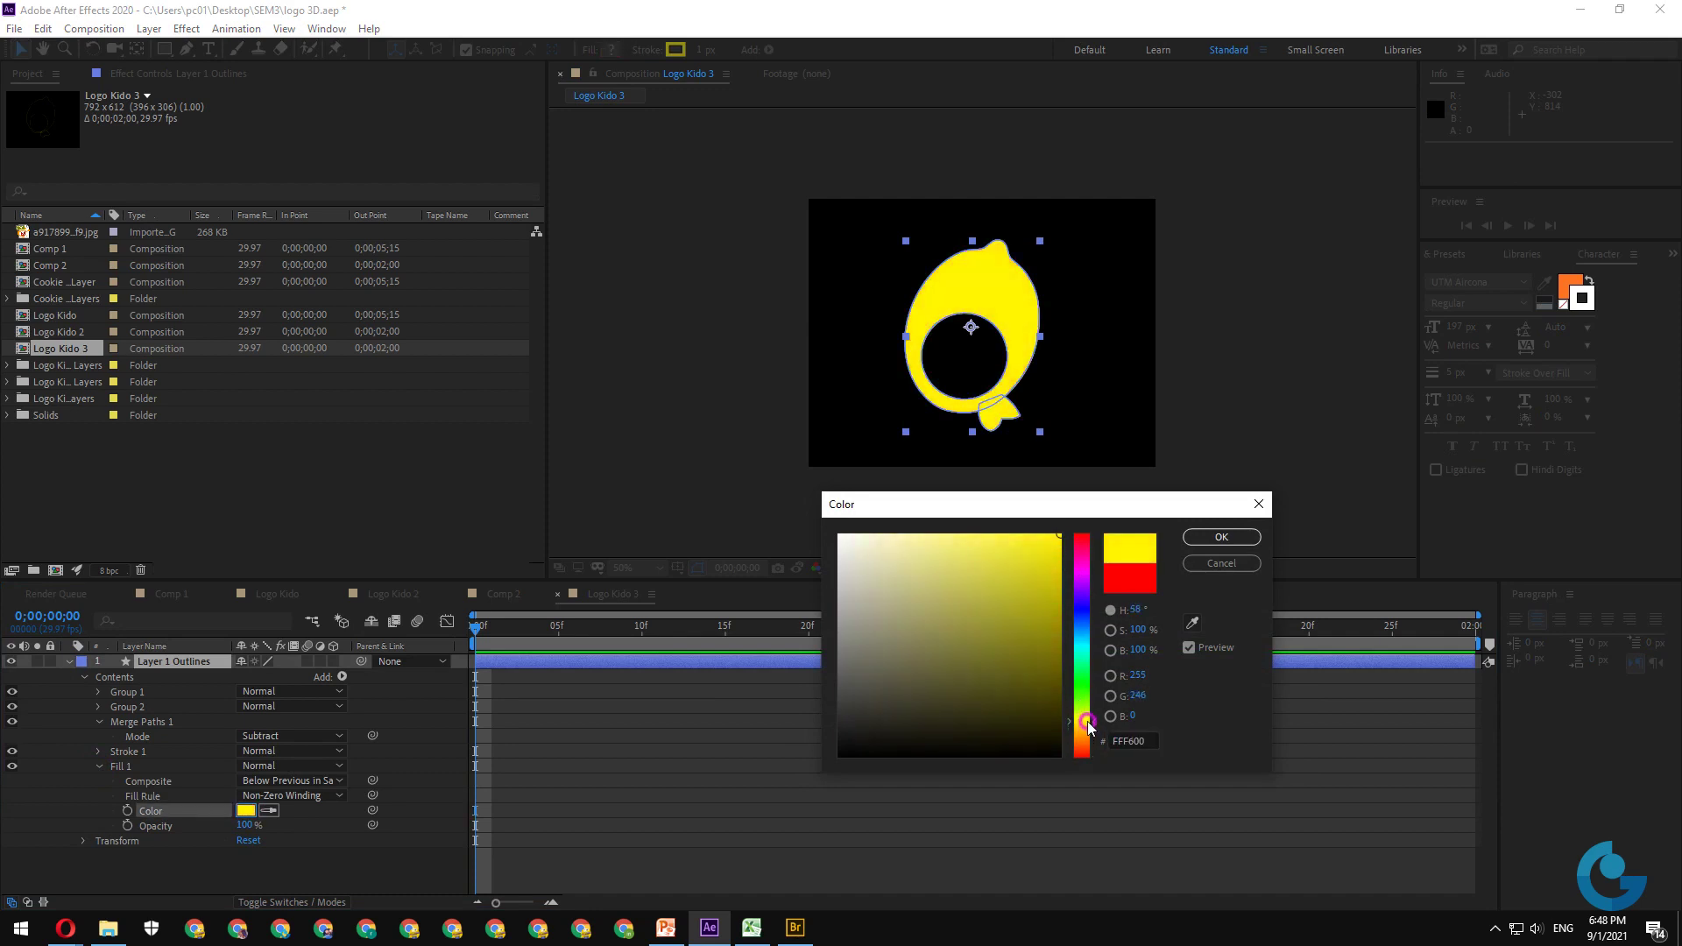
{"action": "left_click", "coordinate": [1218, 537]}
{"action": "left_click", "coordinate": [398, 846]}
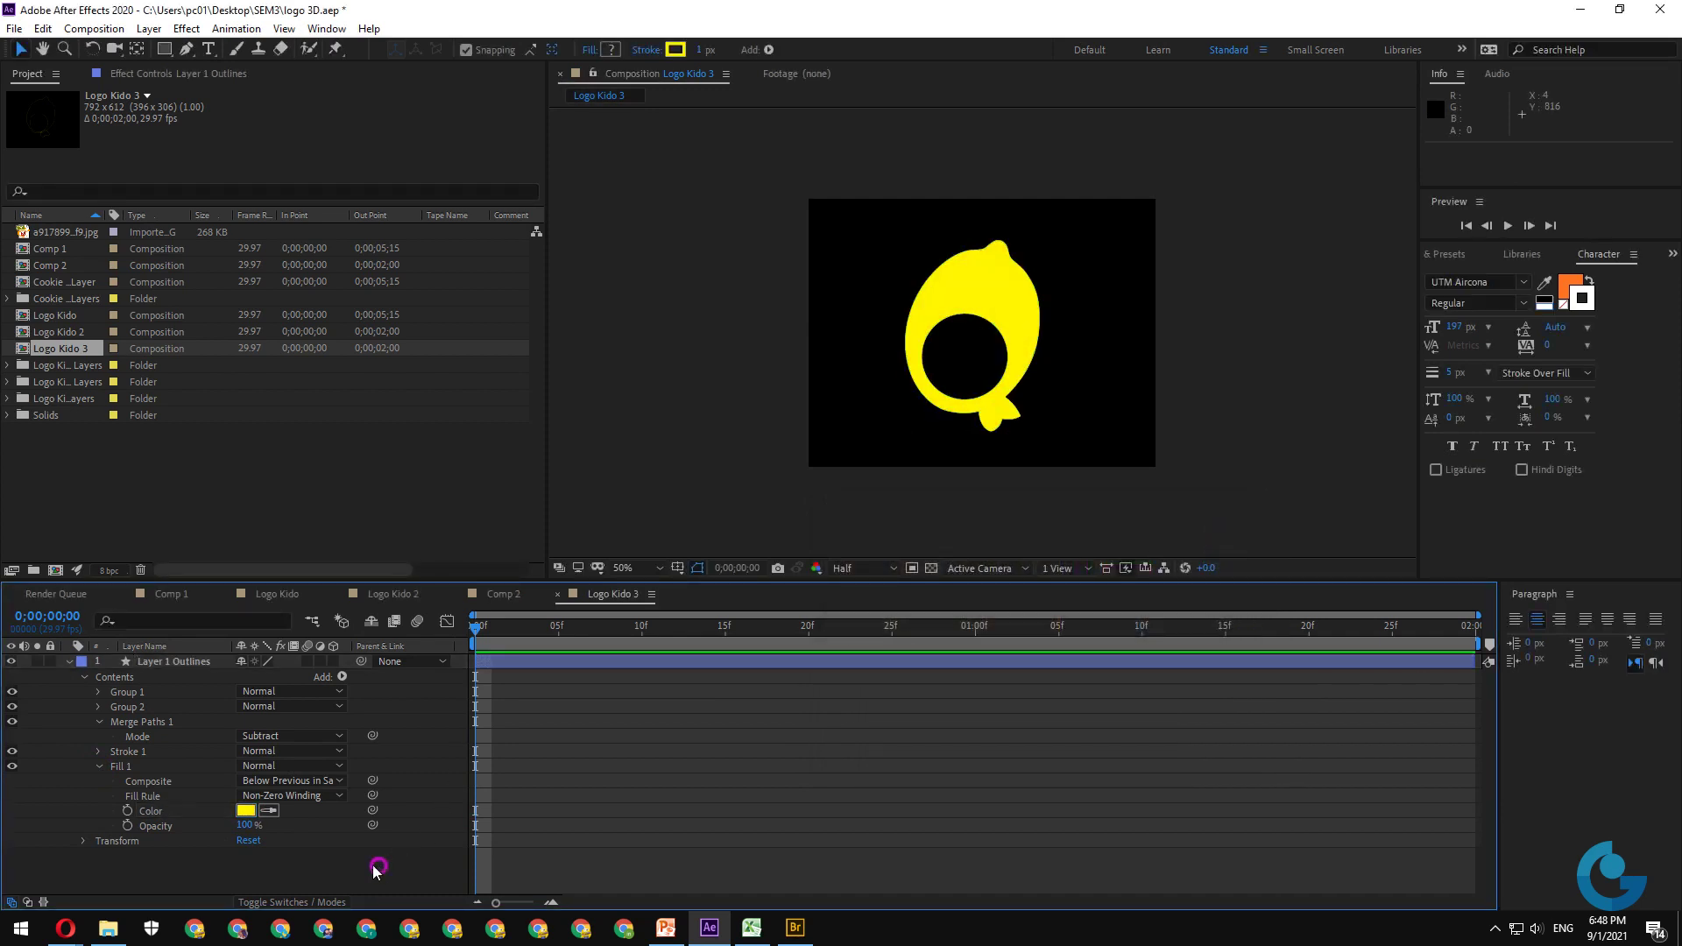
- Collapse Layer 1 Outlines and add a new camera with the default settings to the Logo Kido 3 composition
{"action": "left_click", "coordinate": [195, 662]}
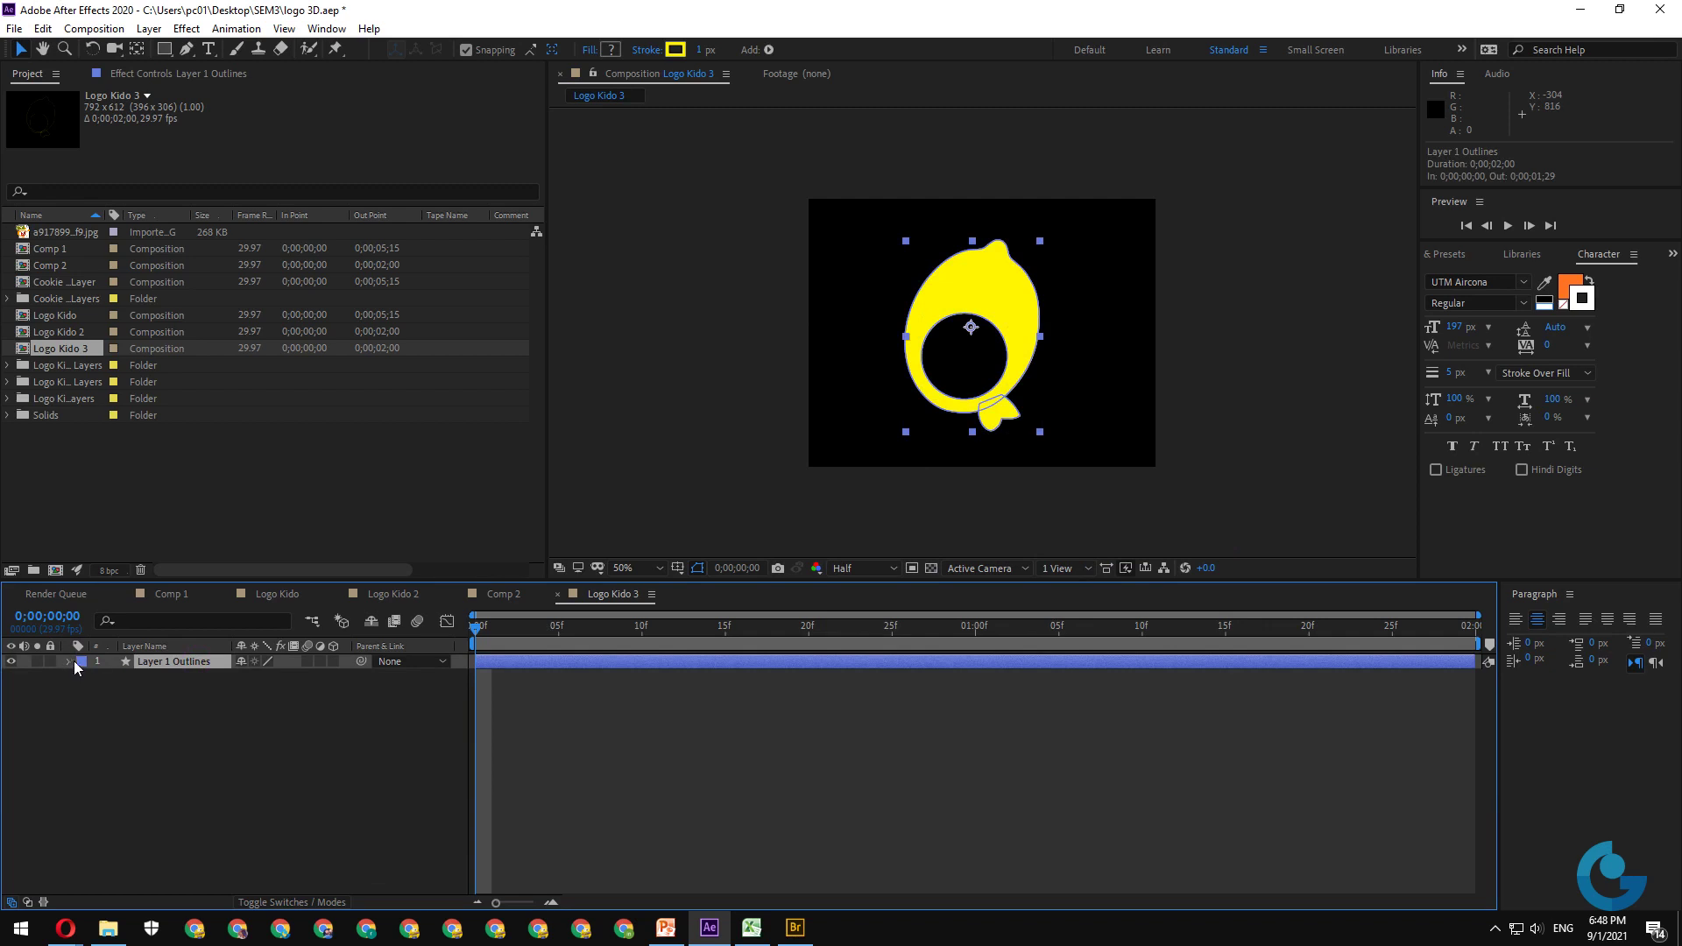
{"action": "right_click", "coordinate": [245, 701]}
{"action": "mouse_move", "coordinate": [367, 713]}
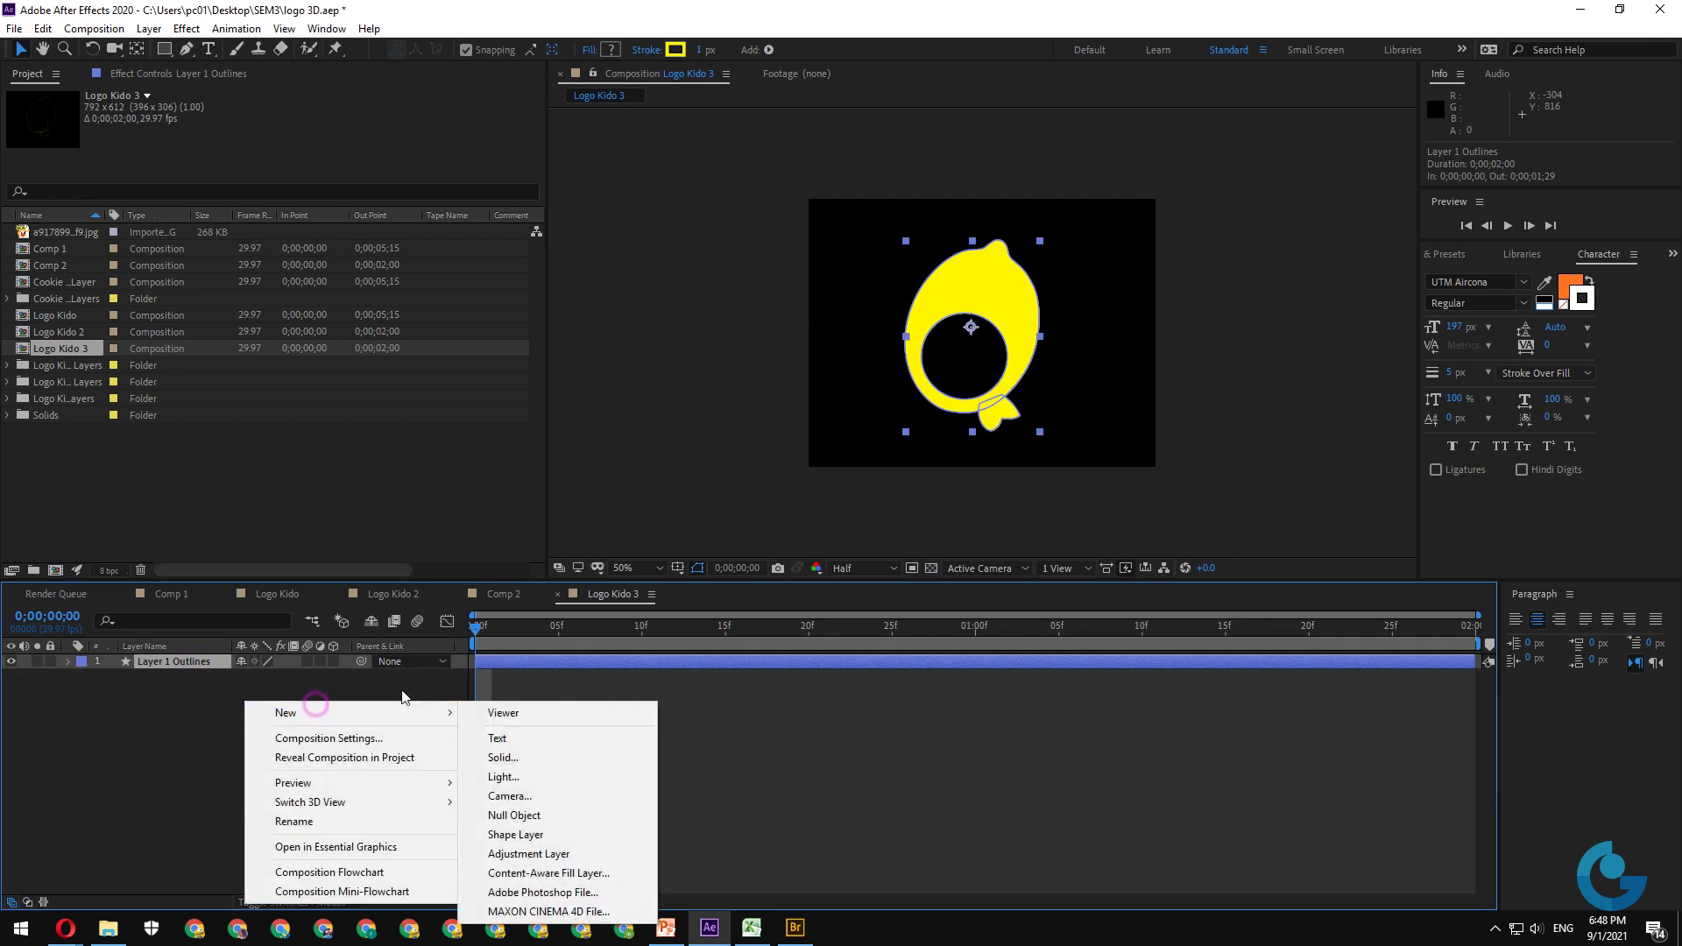
{"action": "left_click", "coordinate": [509, 797]}
{"action": "left_click", "coordinate": [1016, 653]}
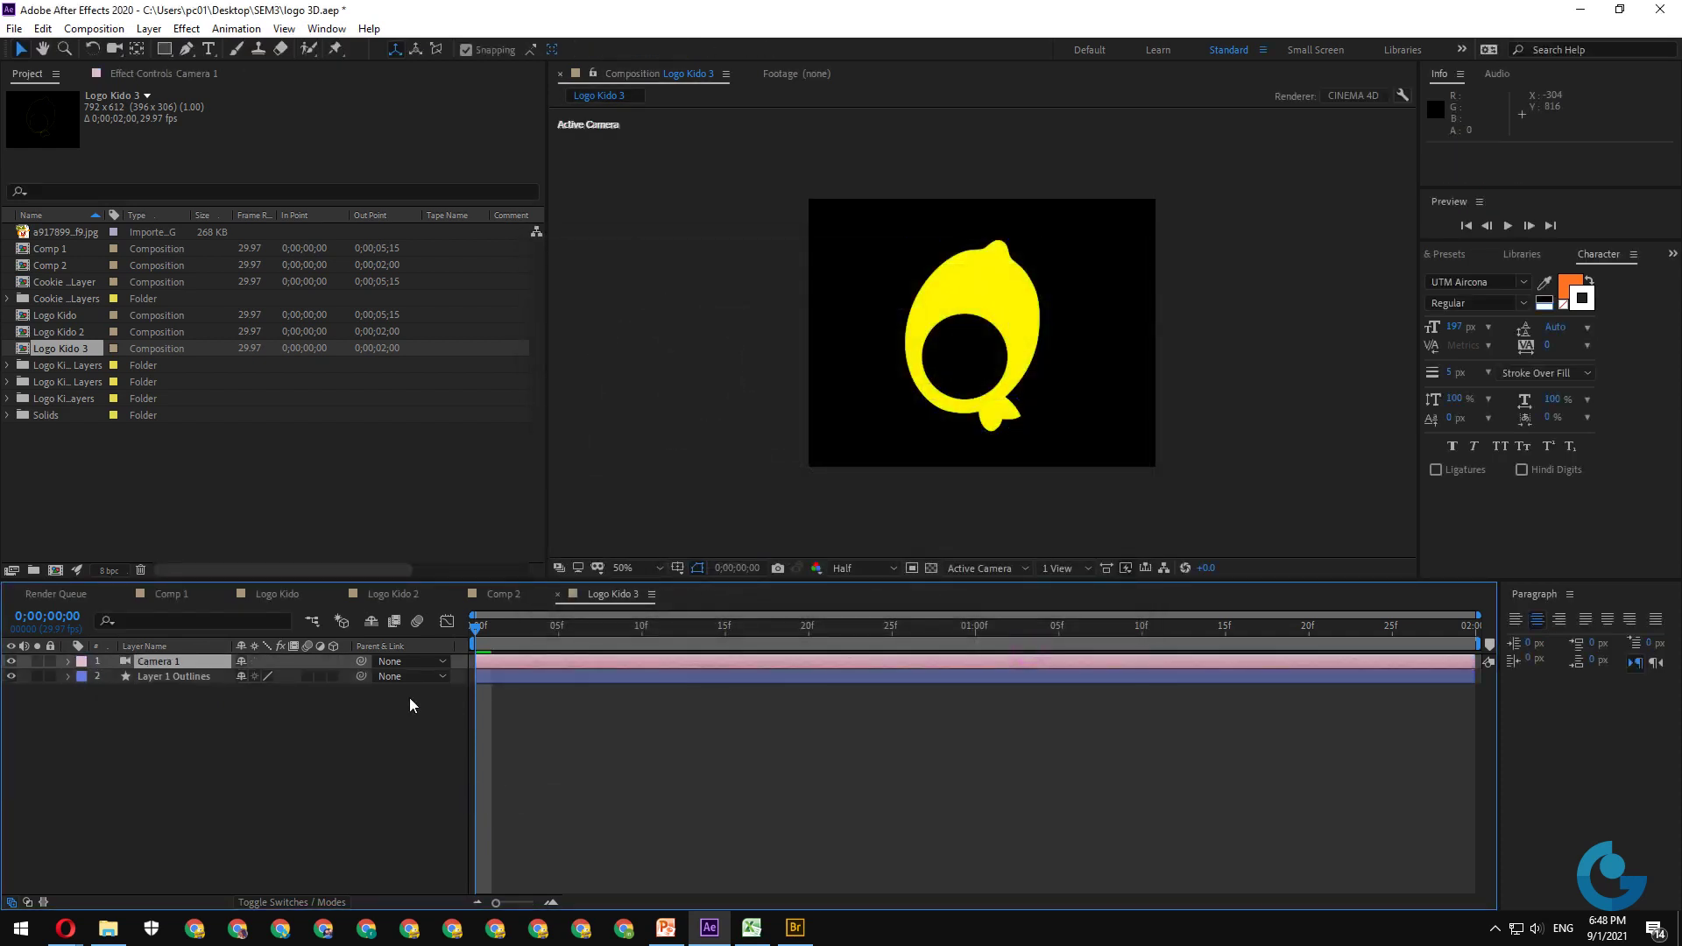
- Create a null object in the composition and parent Camera 1 to it
{"action": "left_click", "coordinate": [167, 676]}
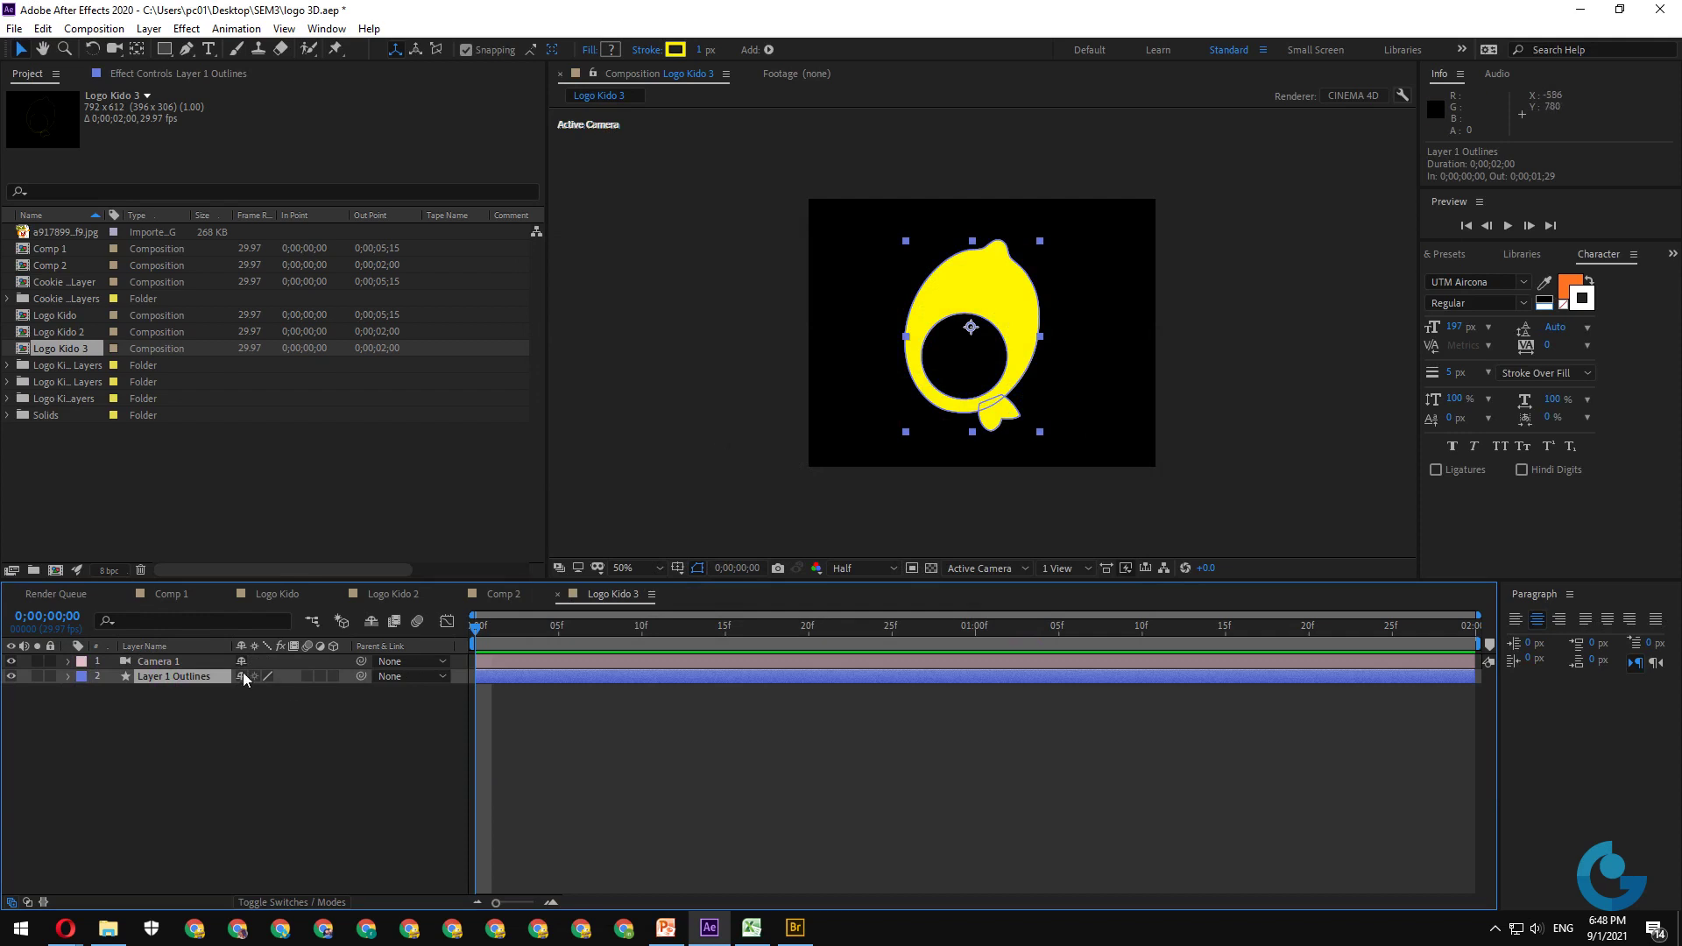
{"action": "left_click", "coordinate": [154, 661]}
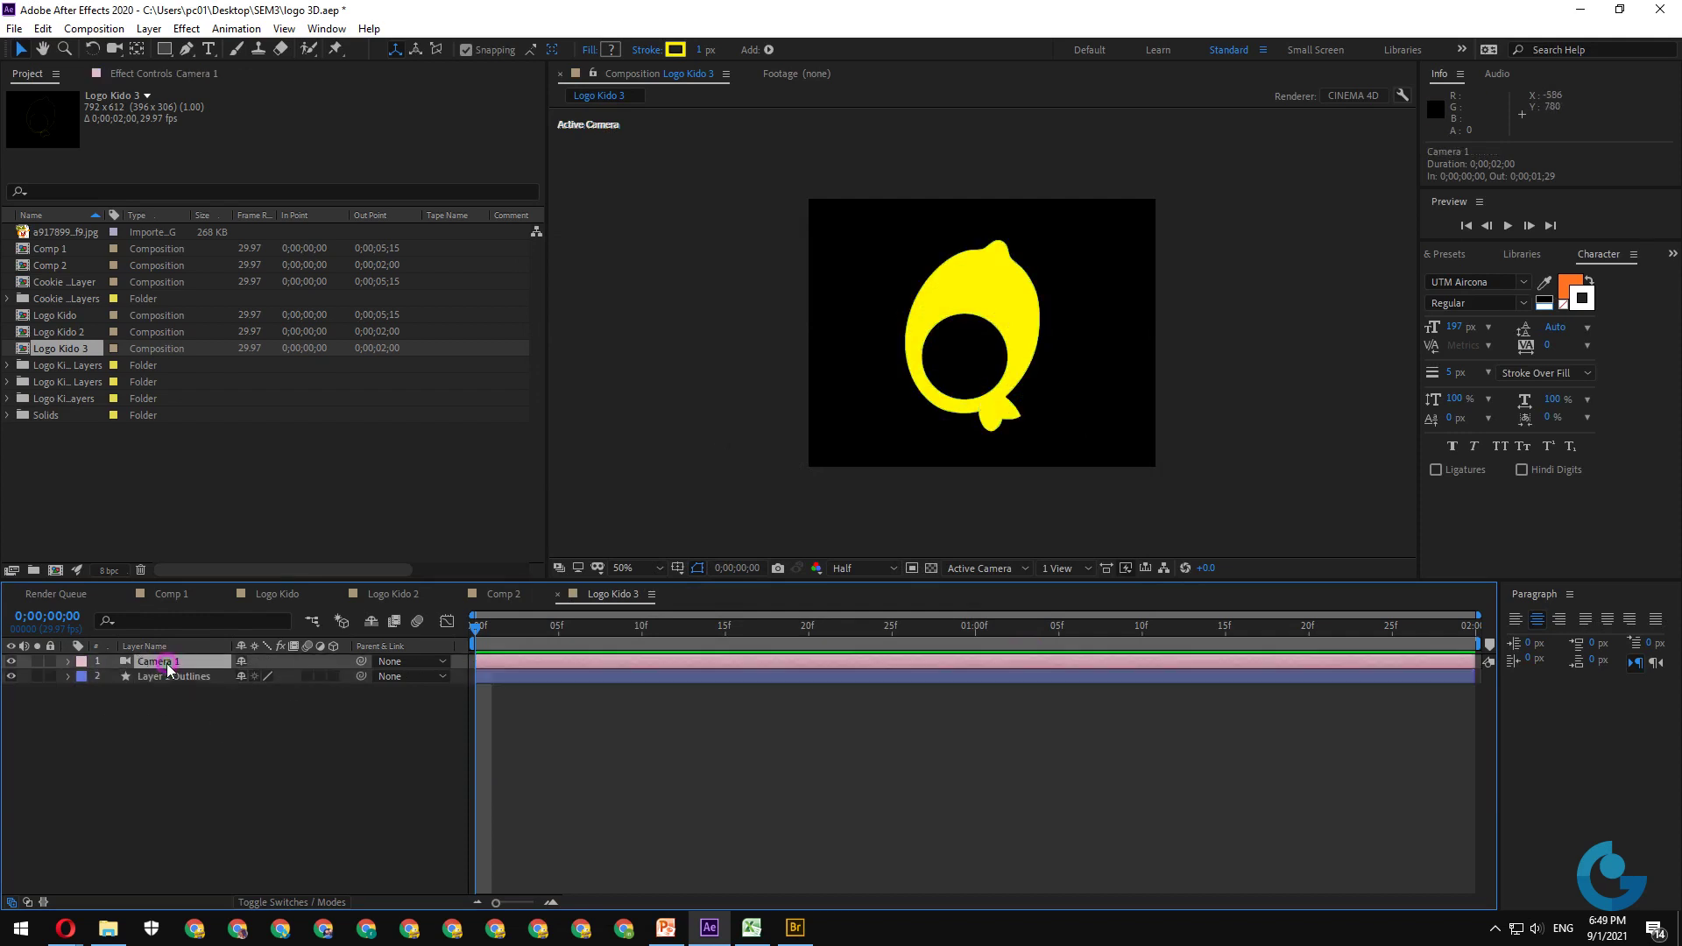
{"action": "right_click", "coordinate": [244, 720]}
{"action": "left_click", "coordinate": [320, 531]}
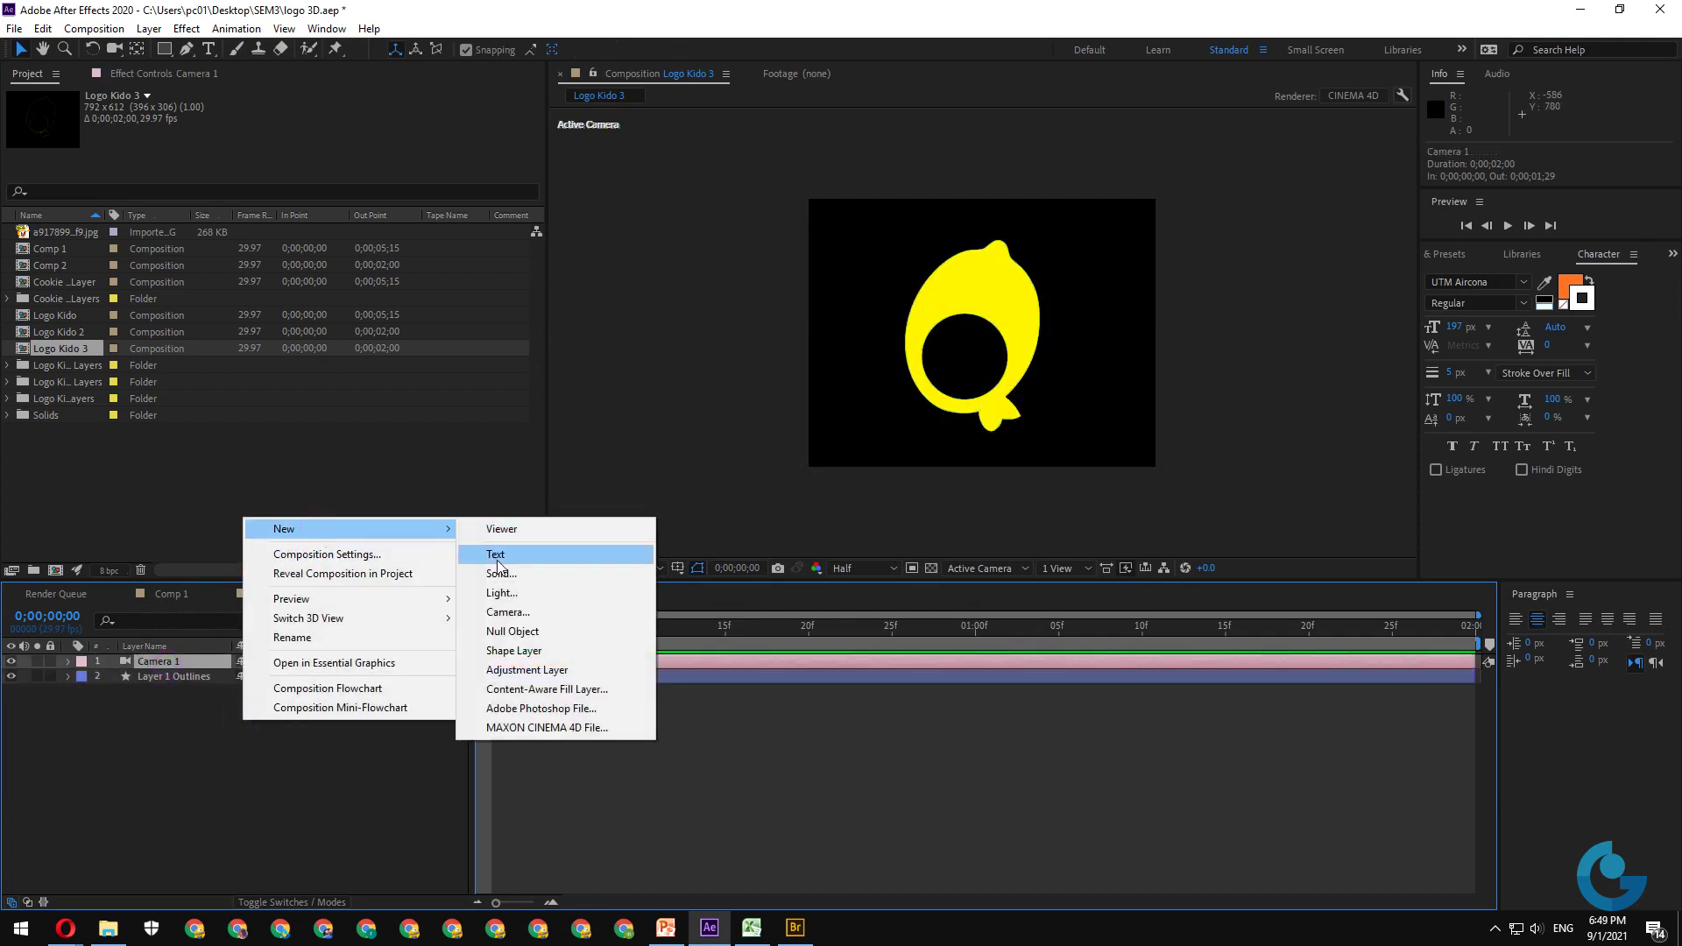
{"action": "left_click", "coordinate": [526, 630]}
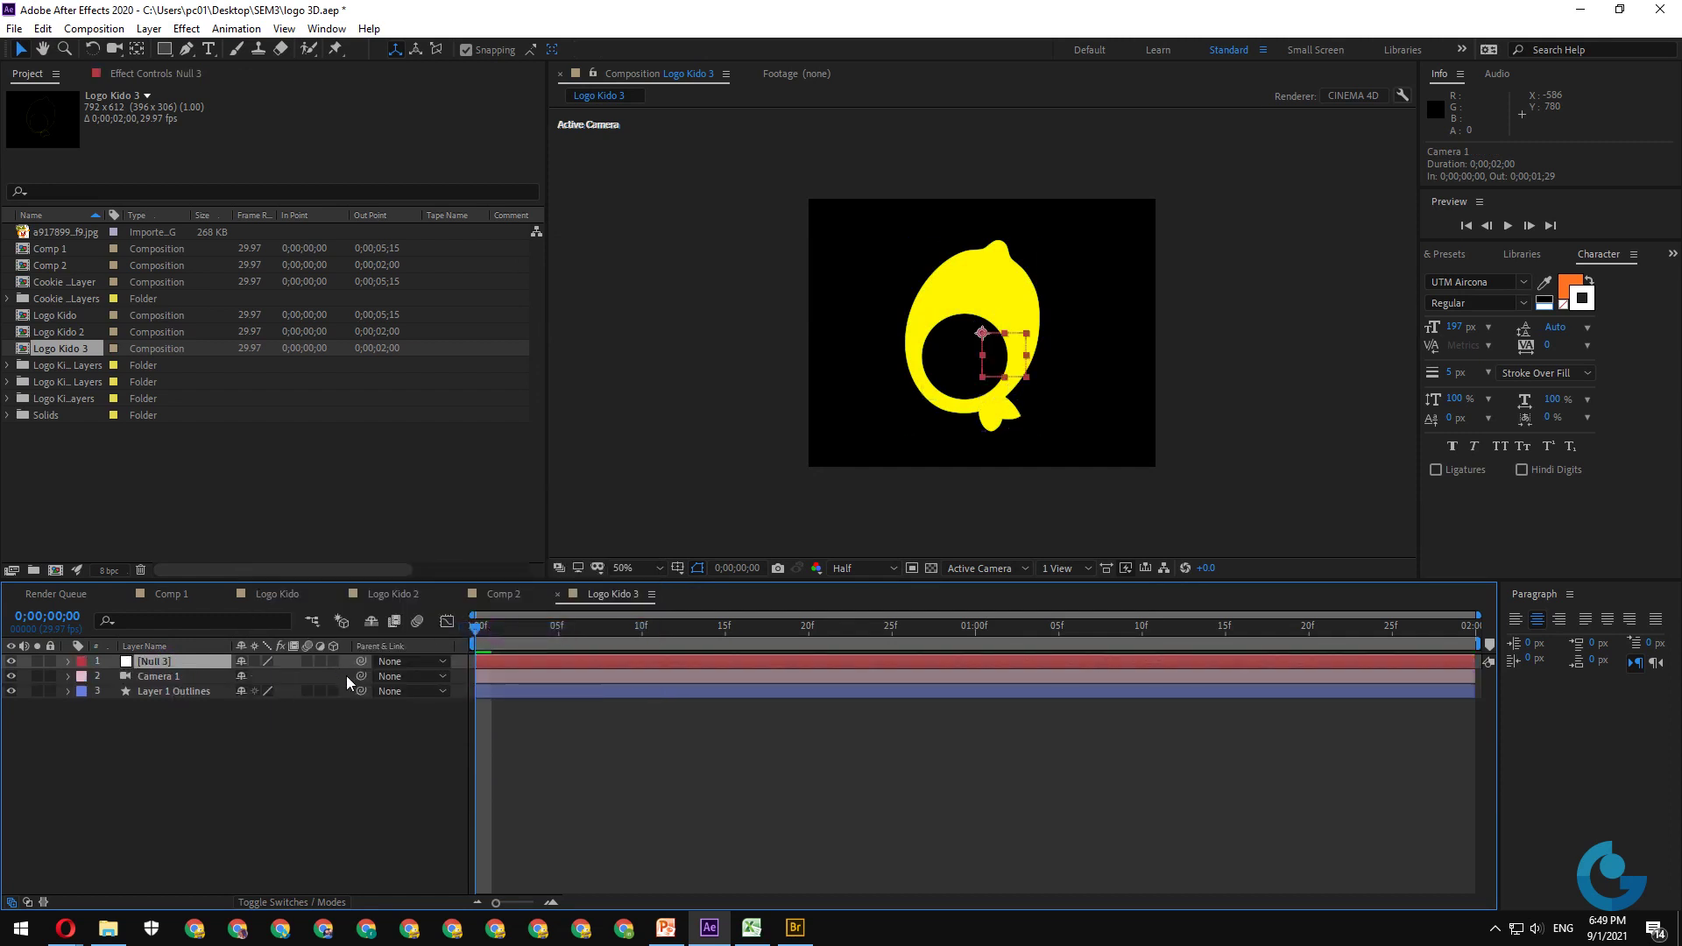
{"action": "left_click_drag", "start_coordinate": [360, 676], "coordinate": [175, 663]}
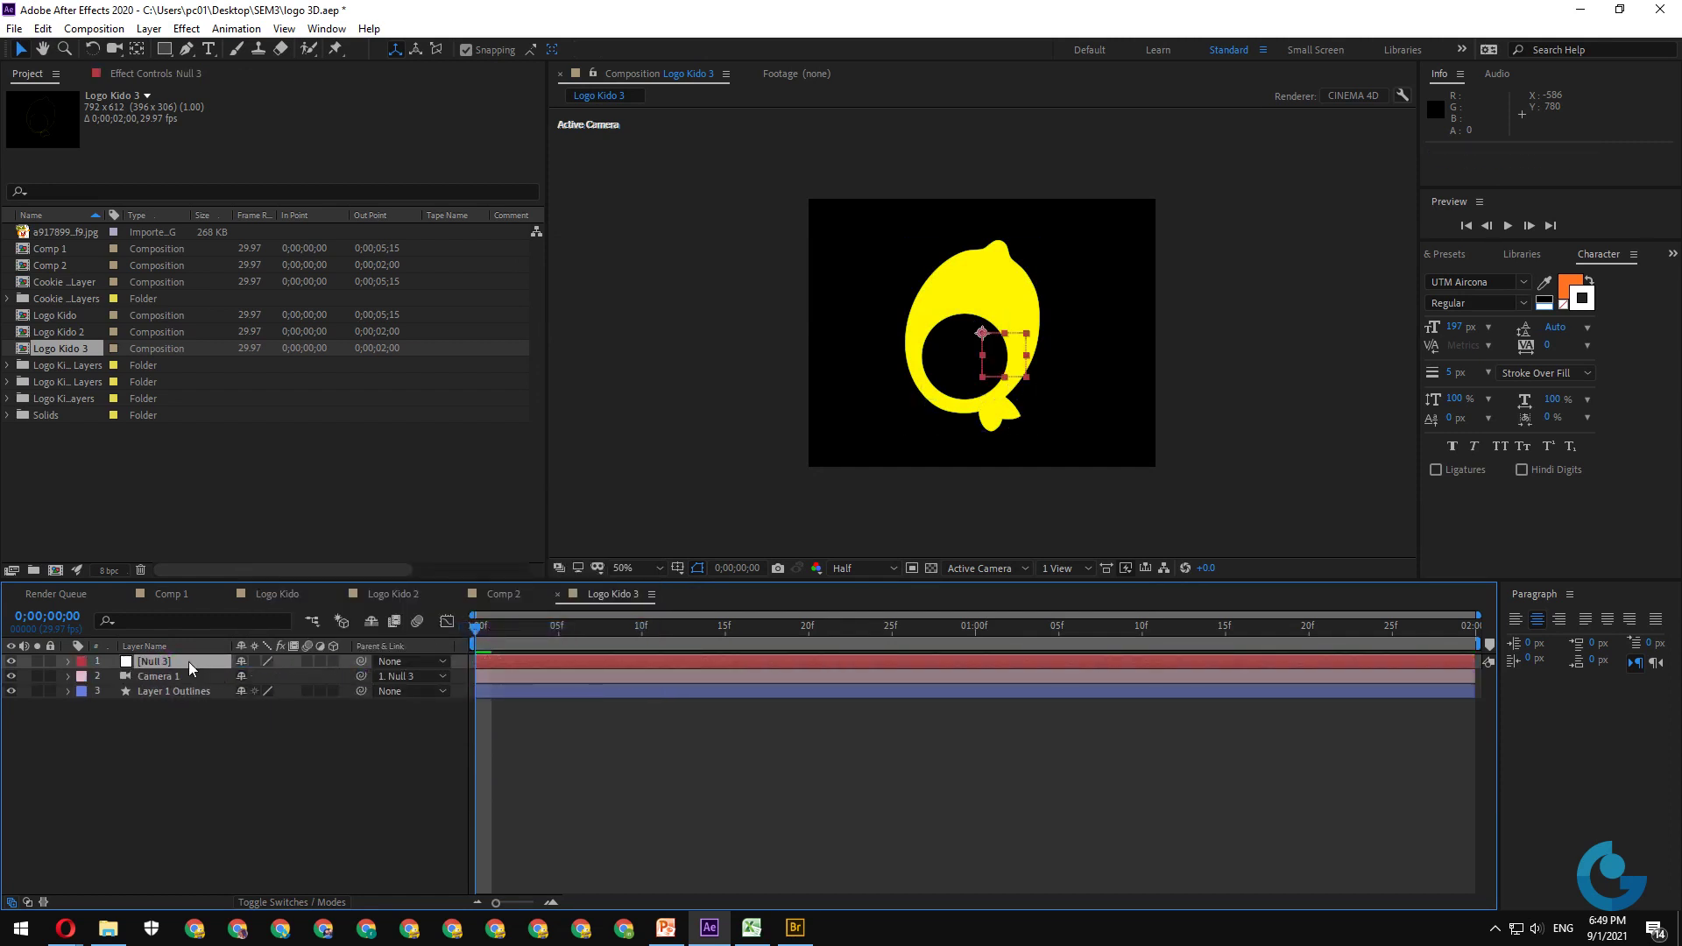
- Make the null and Layer 1 Outlines 3D layers and set the null's Y Rotation to 58°
{"action": "left_click", "coordinate": [333, 691]}
{"action": "key", "text": "r"}
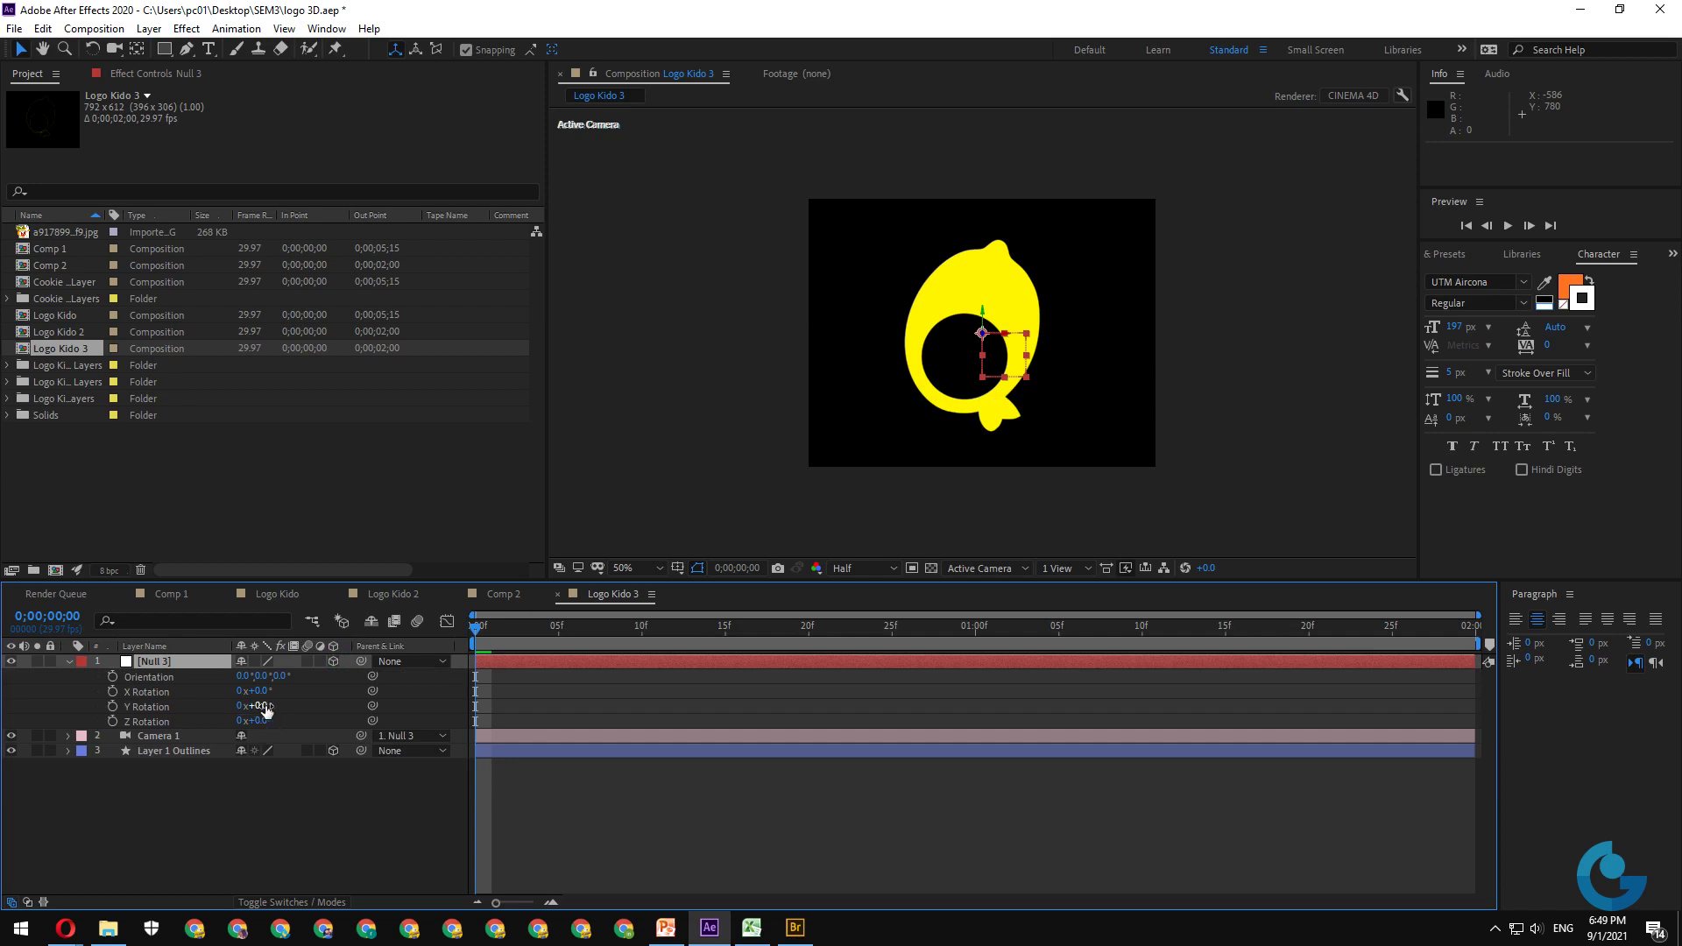
{"action": "mouse_move", "coordinate": [267, 708]}
{"action": "left_mouse_down"}
{"action": "mouse_move", "coordinate": [319, 702]}
{"action": "mouse_move", "coordinate": [293, 695]}
{"action": "left_mouse_up"}
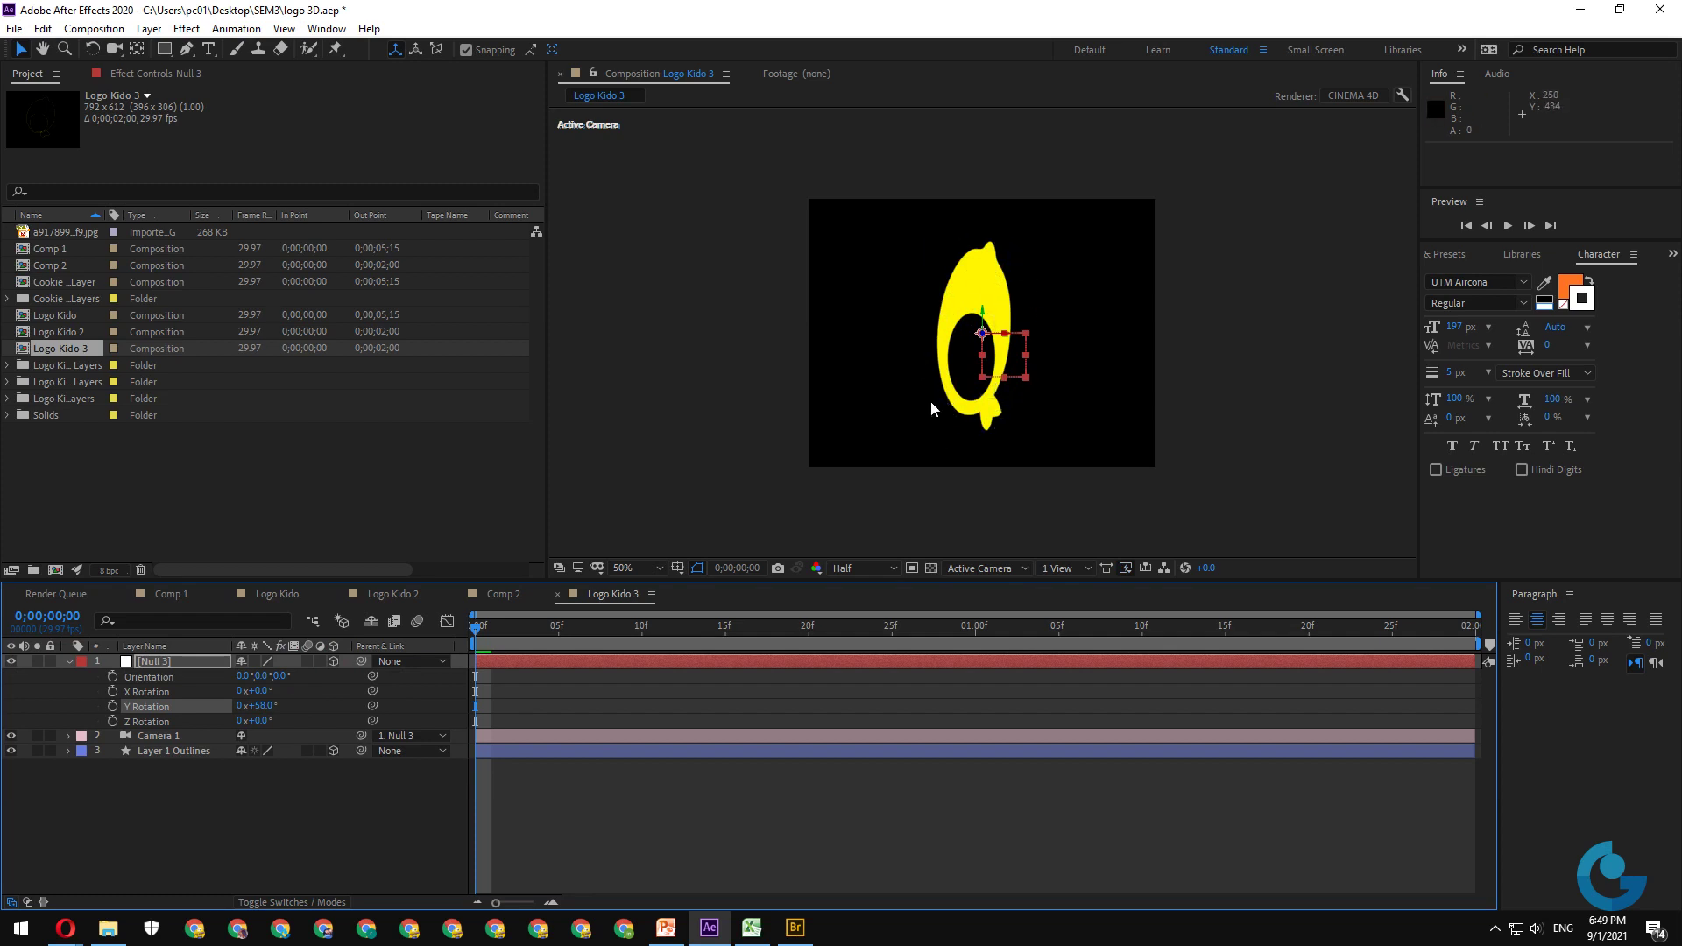
- Collapse the contents of Layer 1 Outlines and set its Extrusion Depth to 65 in the geometry options
{"action": "left_click", "coordinate": [67, 750]}
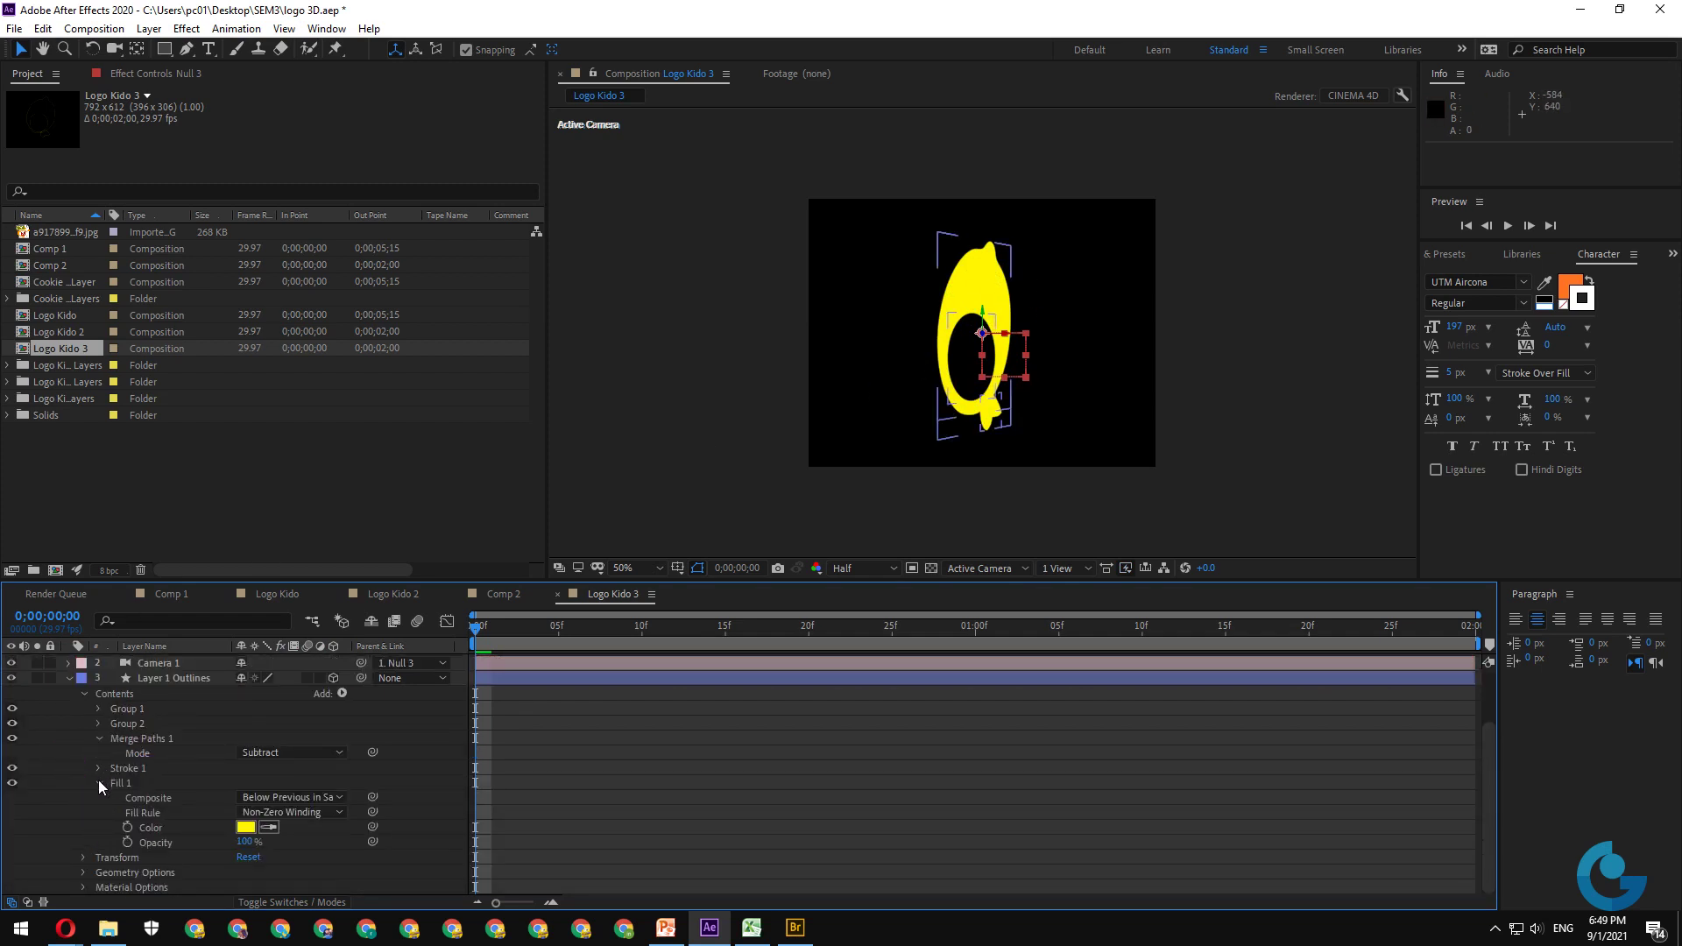
{"action": "left_click", "coordinate": [98, 781]}
{"action": "left_click", "coordinate": [84, 754]}
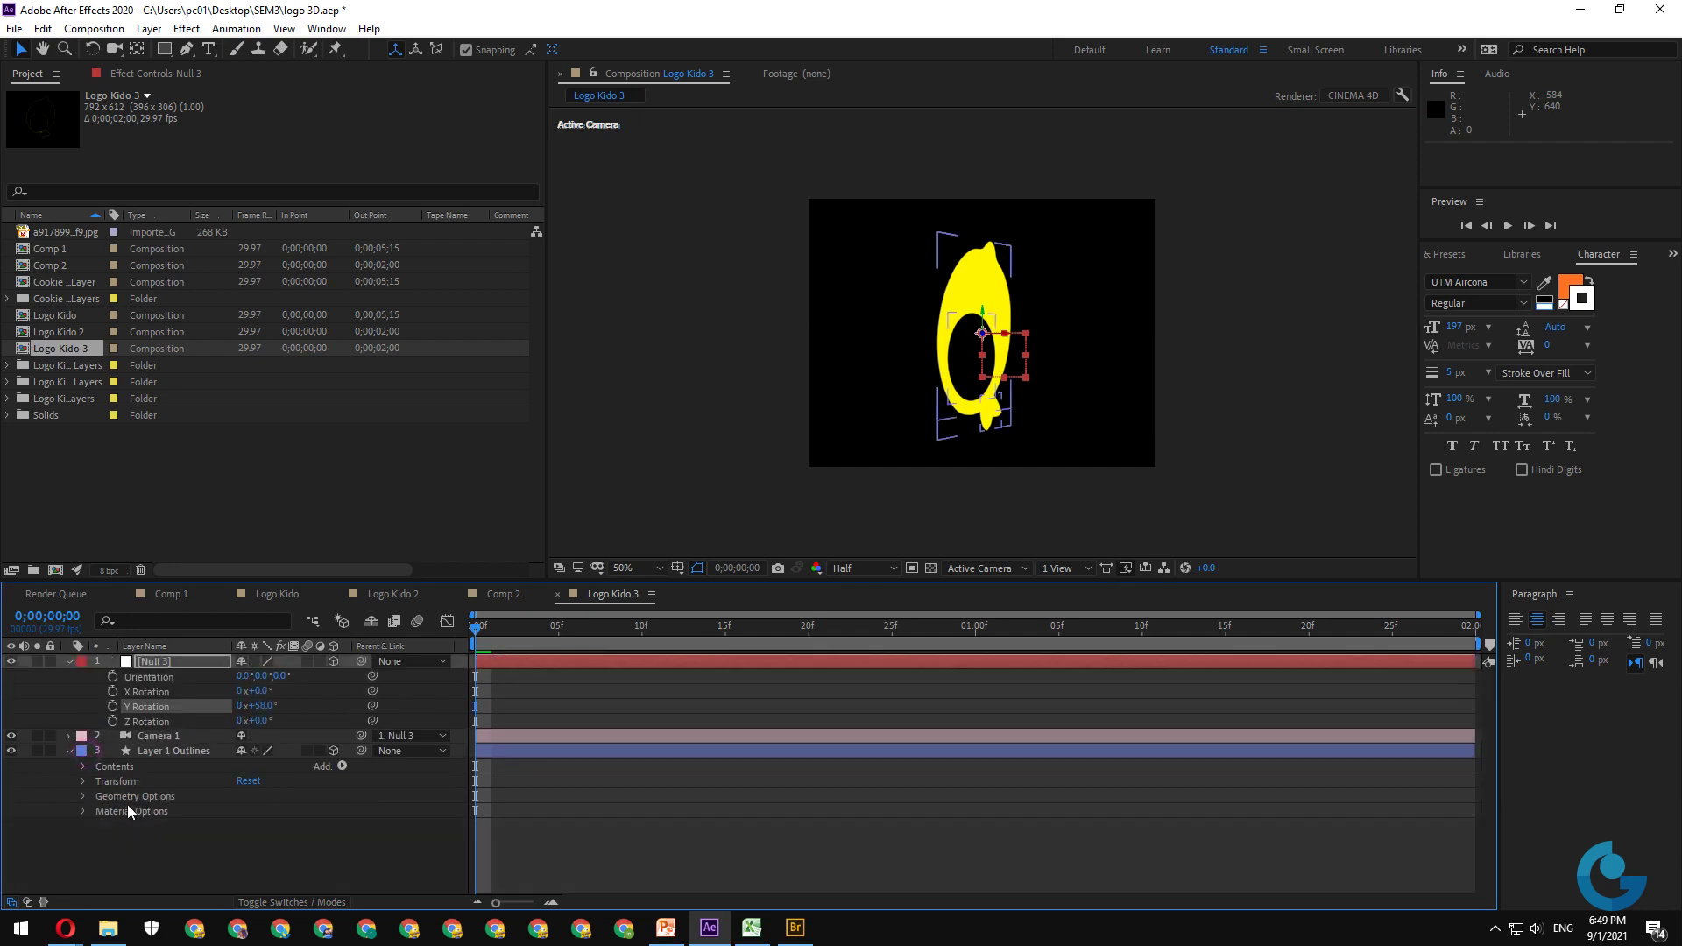
{"action": "left_click", "coordinate": [84, 796]}
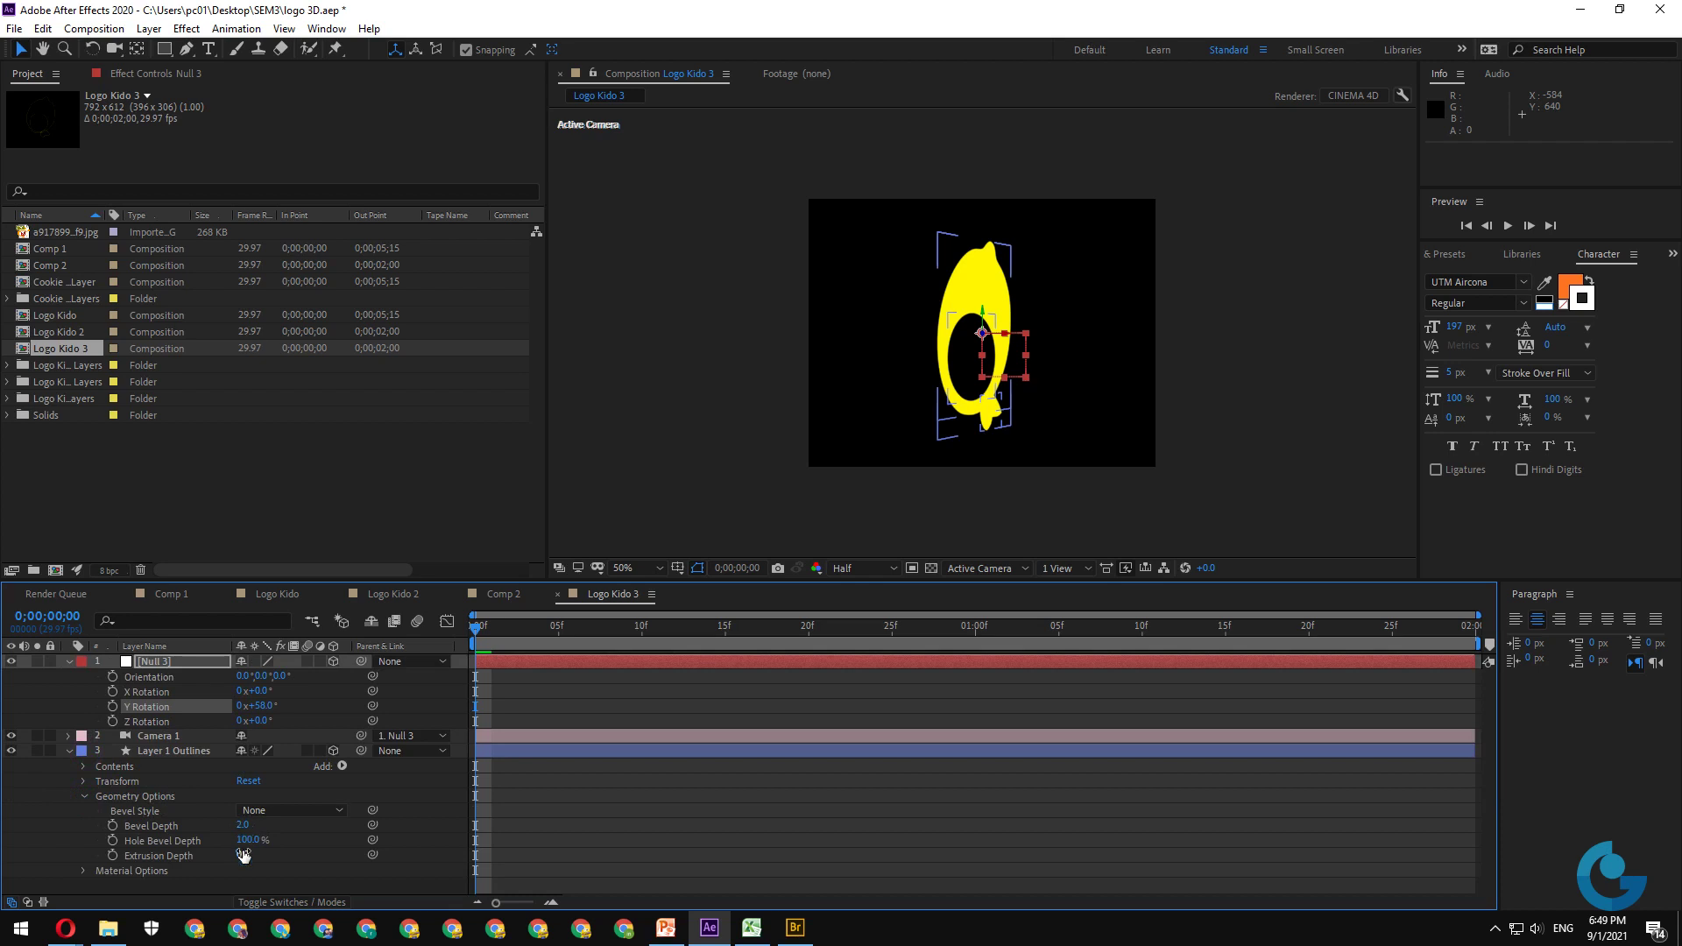
{"action": "left_click_drag", "start_coordinate": [242, 858], "coordinate": [294, 849]}
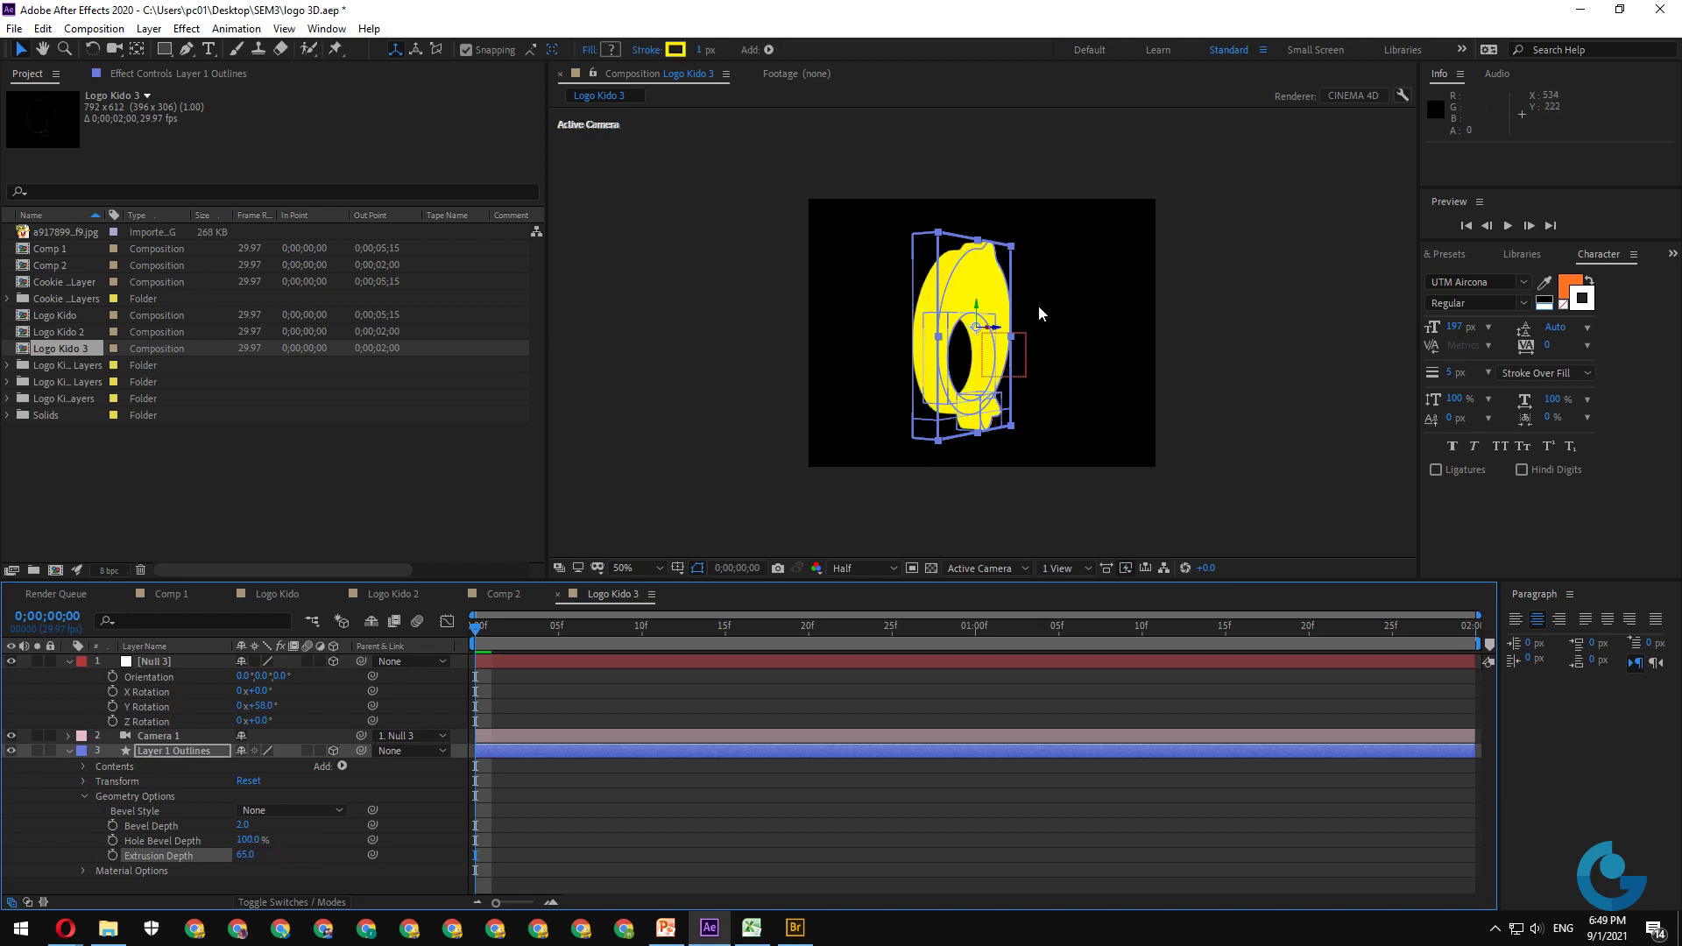
- Set the Bevel Style of Layer 1 Outlines to Convex and its Bevel Depth to 5.5
{"action": "left_click", "coordinate": [293, 811]}
{"action": "left_click", "coordinate": [294, 856]}
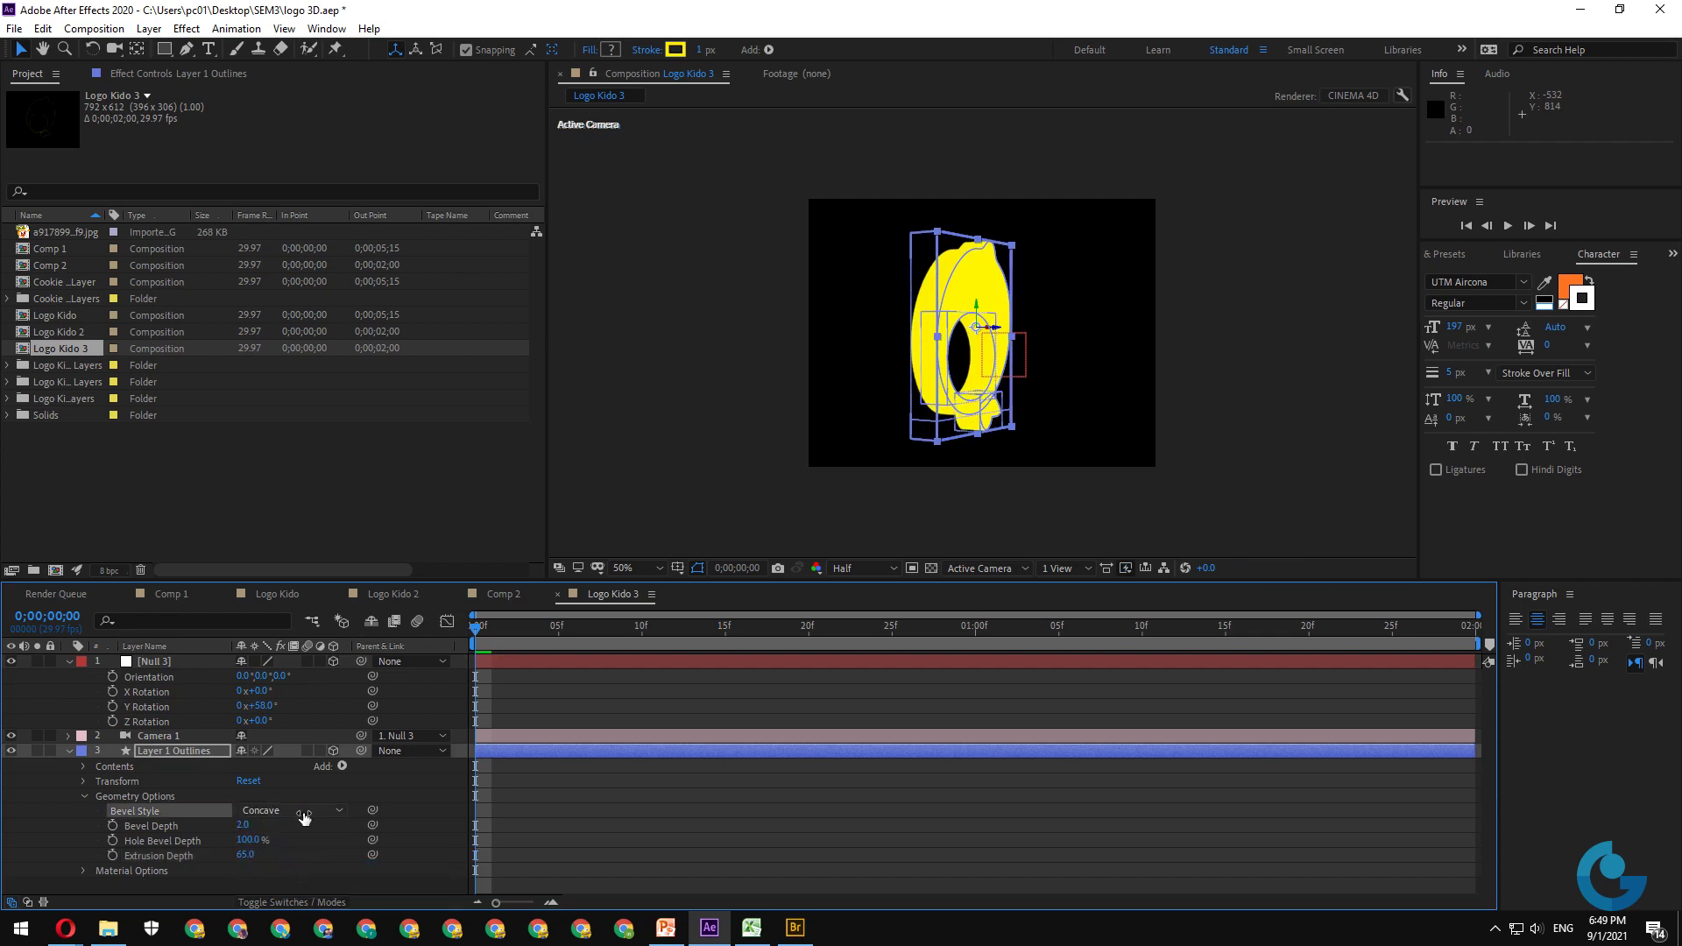
{"action": "left_click", "coordinate": [302, 812]}
{"action": "left_click", "coordinate": [294, 888]}
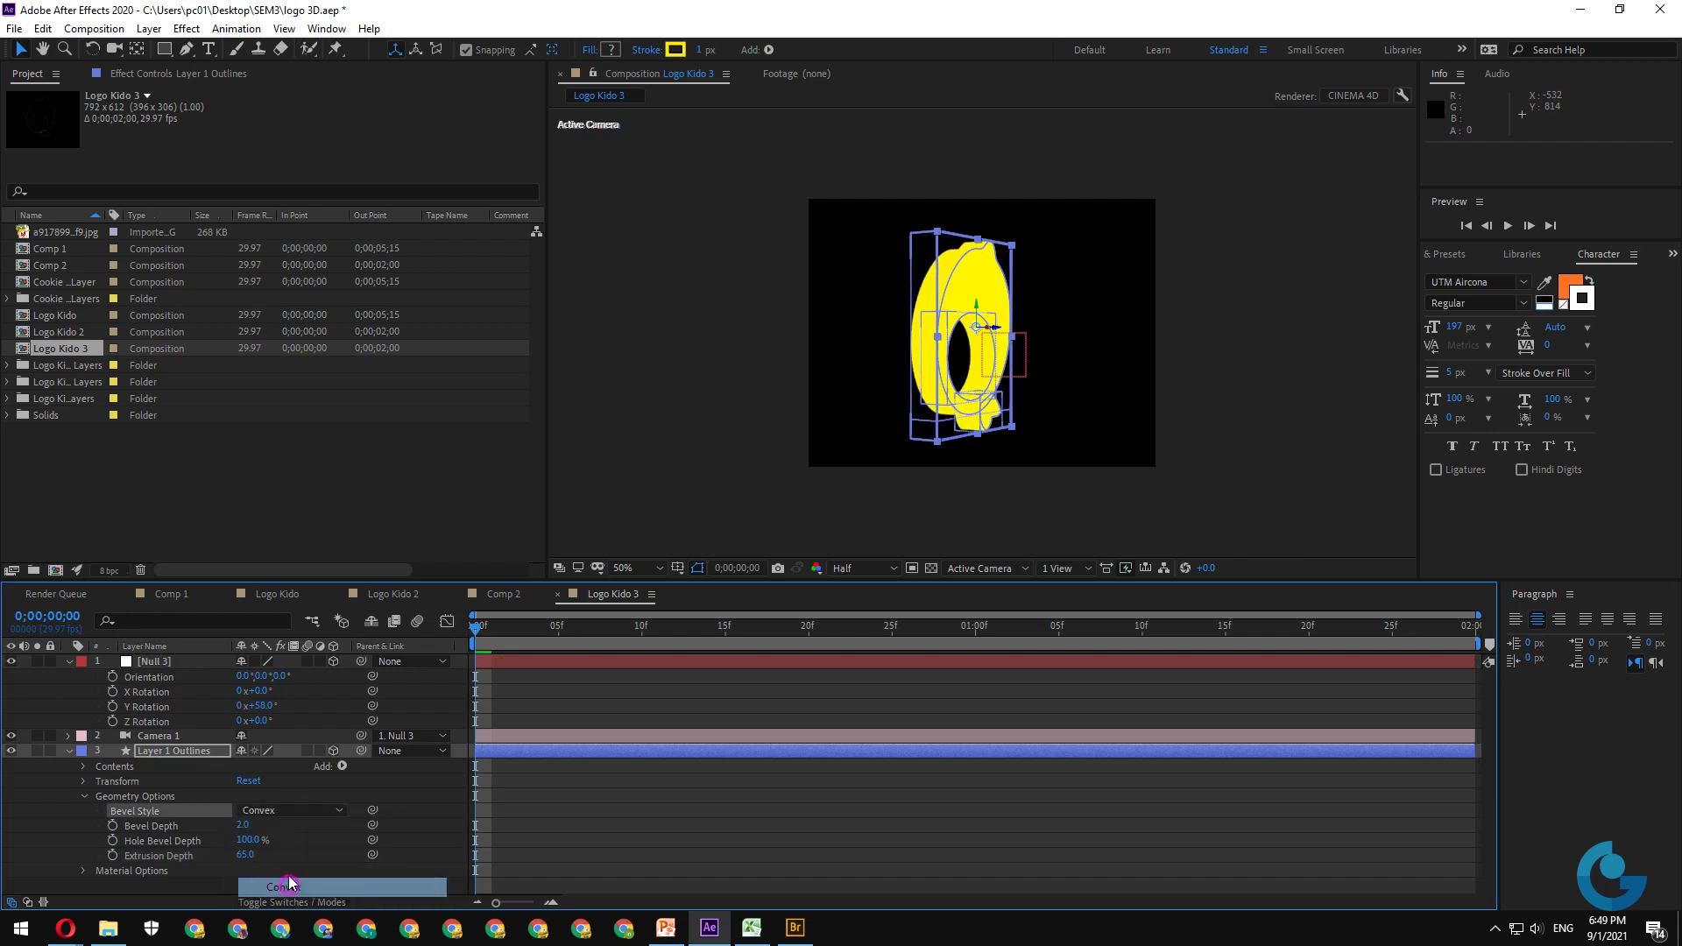
{"action": "left_click_drag", "start_coordinate": [249, 828], "coordinate": [270, 825]}
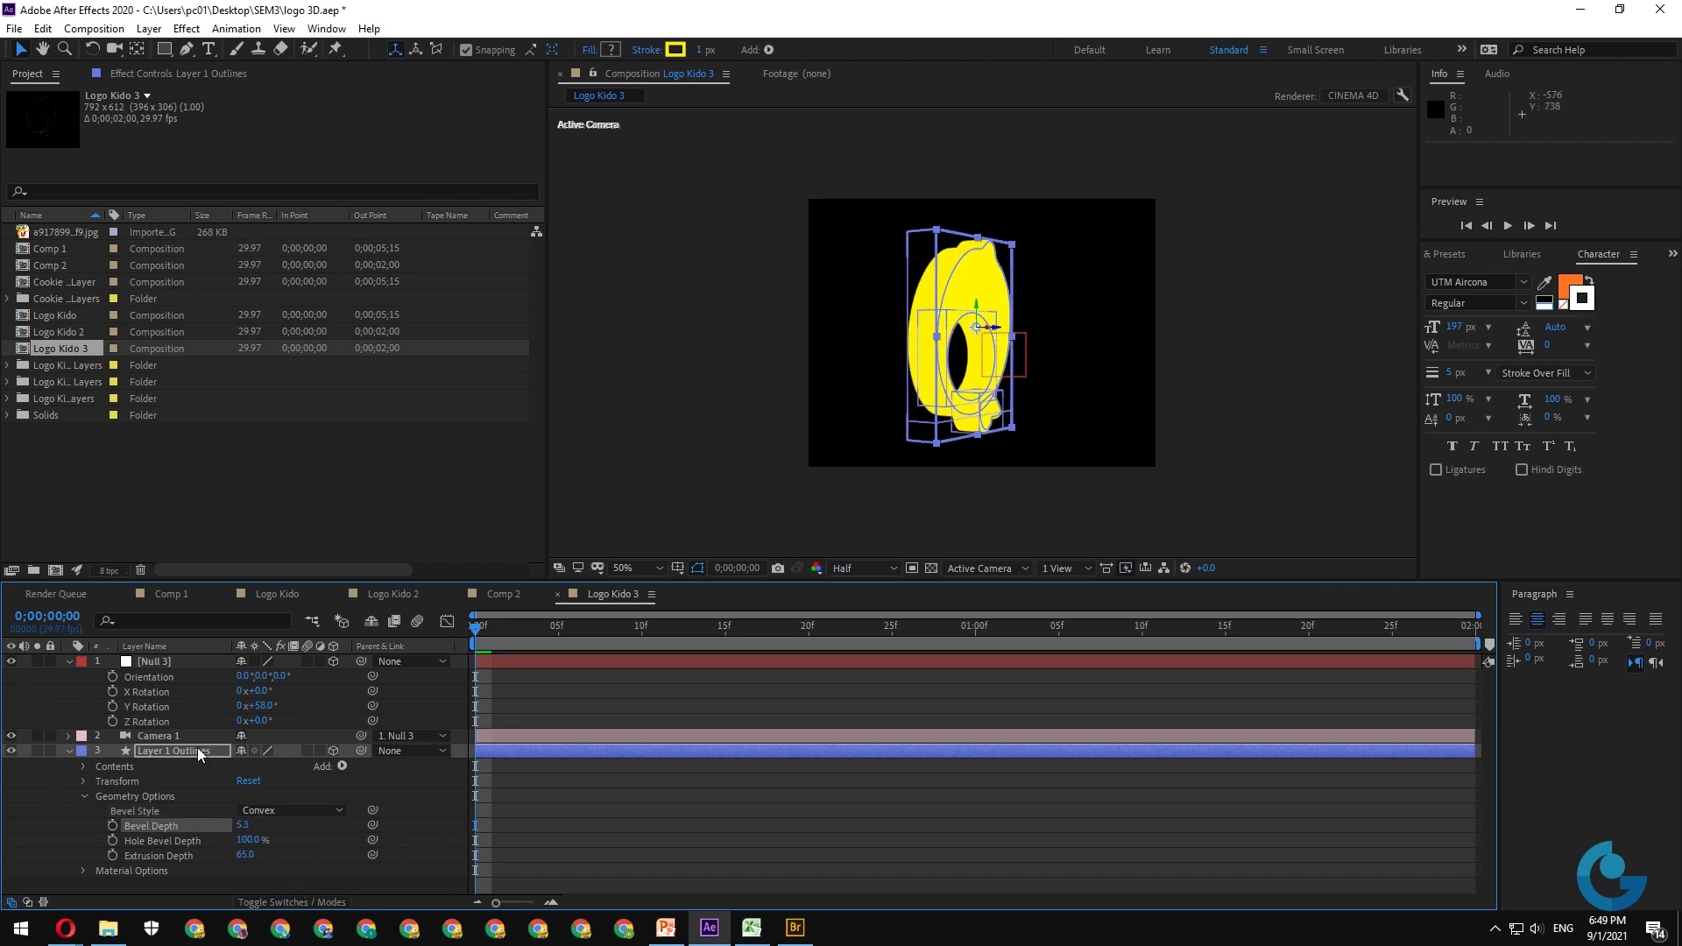
- Collapse the geometry options of Layer 1 Outlines, expand Stroke 1 in its contents and set the Stroke Width to 22
{"action": "left_click", "coordinate": [181, 749]}
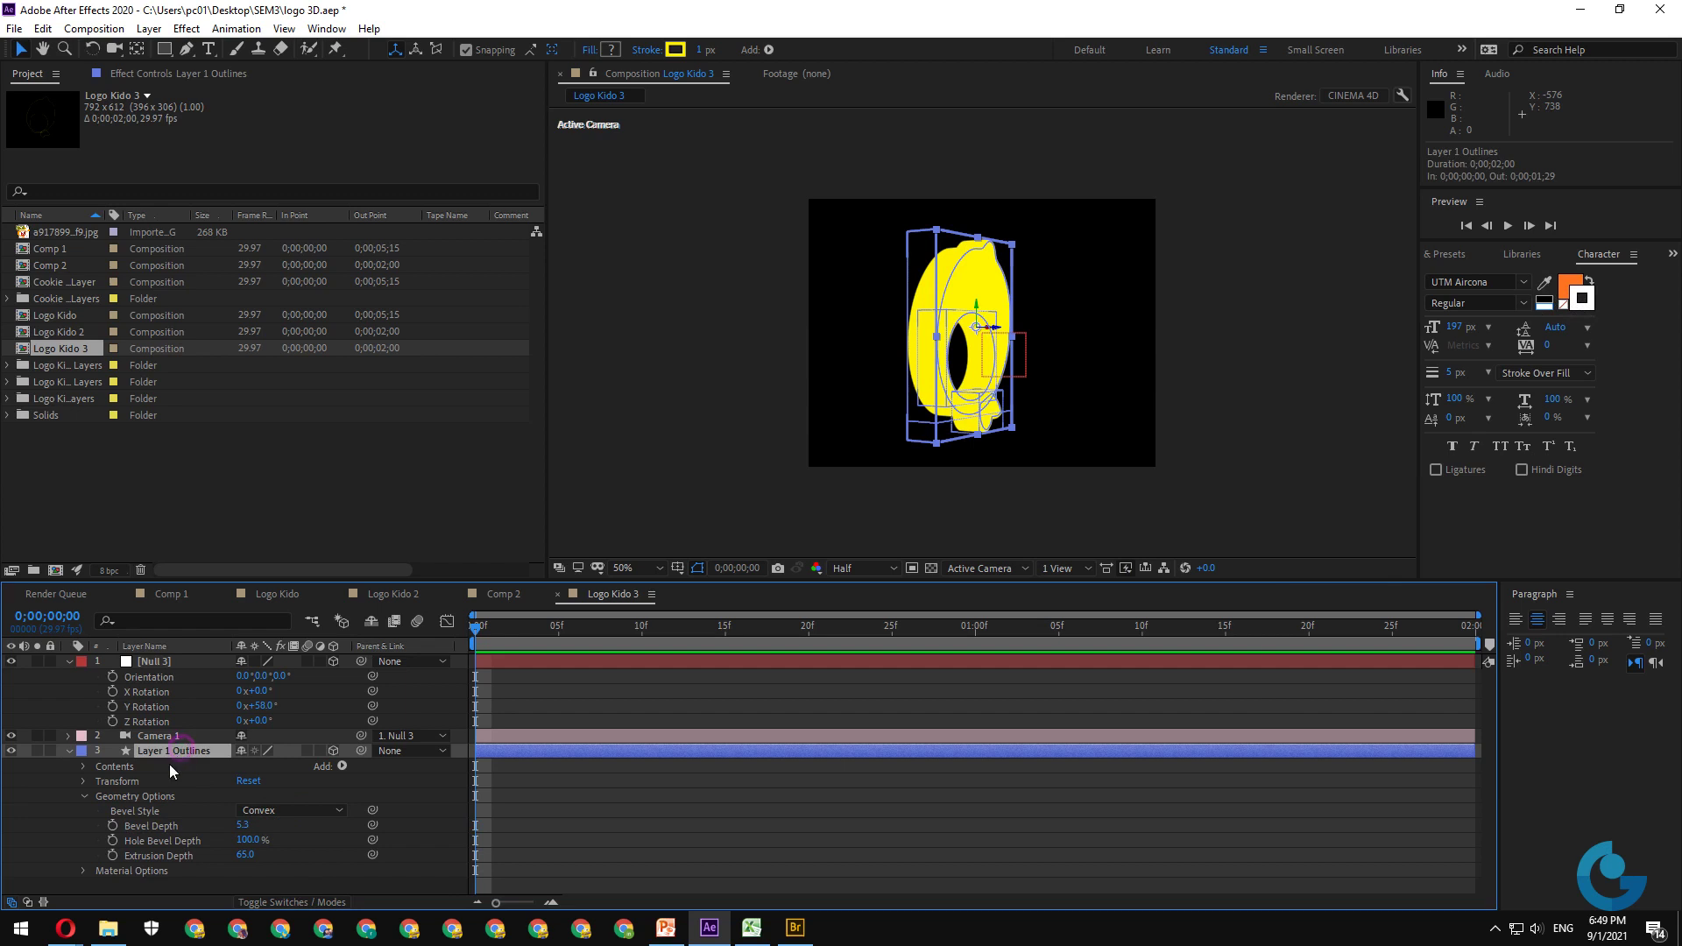
{"action": "left_click", "coordinate": [83, 796]}
{"action": "left_click", "coordinate": [82, 765]}
{"action": "scroll", "coordinate": [253, 802], "scroll_direction": "down", "scroll_amount": 1}
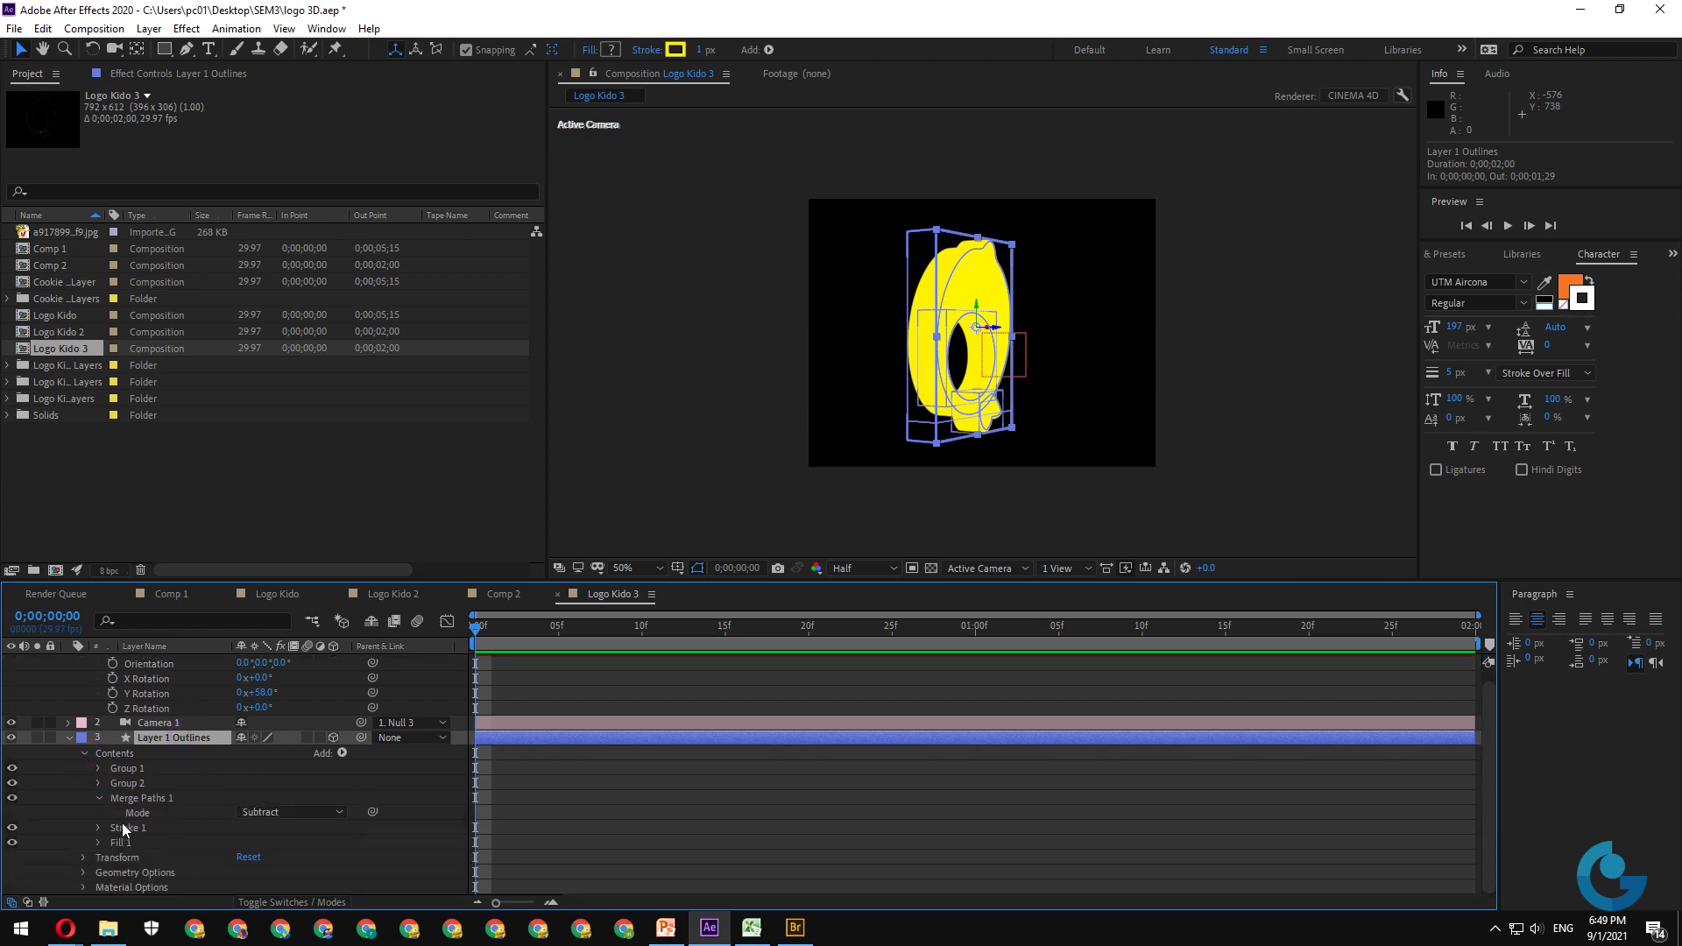
{"action": "left_click", "coordinate": [98, 827]}
{"action": "scroll", "coordinate": [219, 815], "scroll_direction": "down", "scroll_amount": 1}
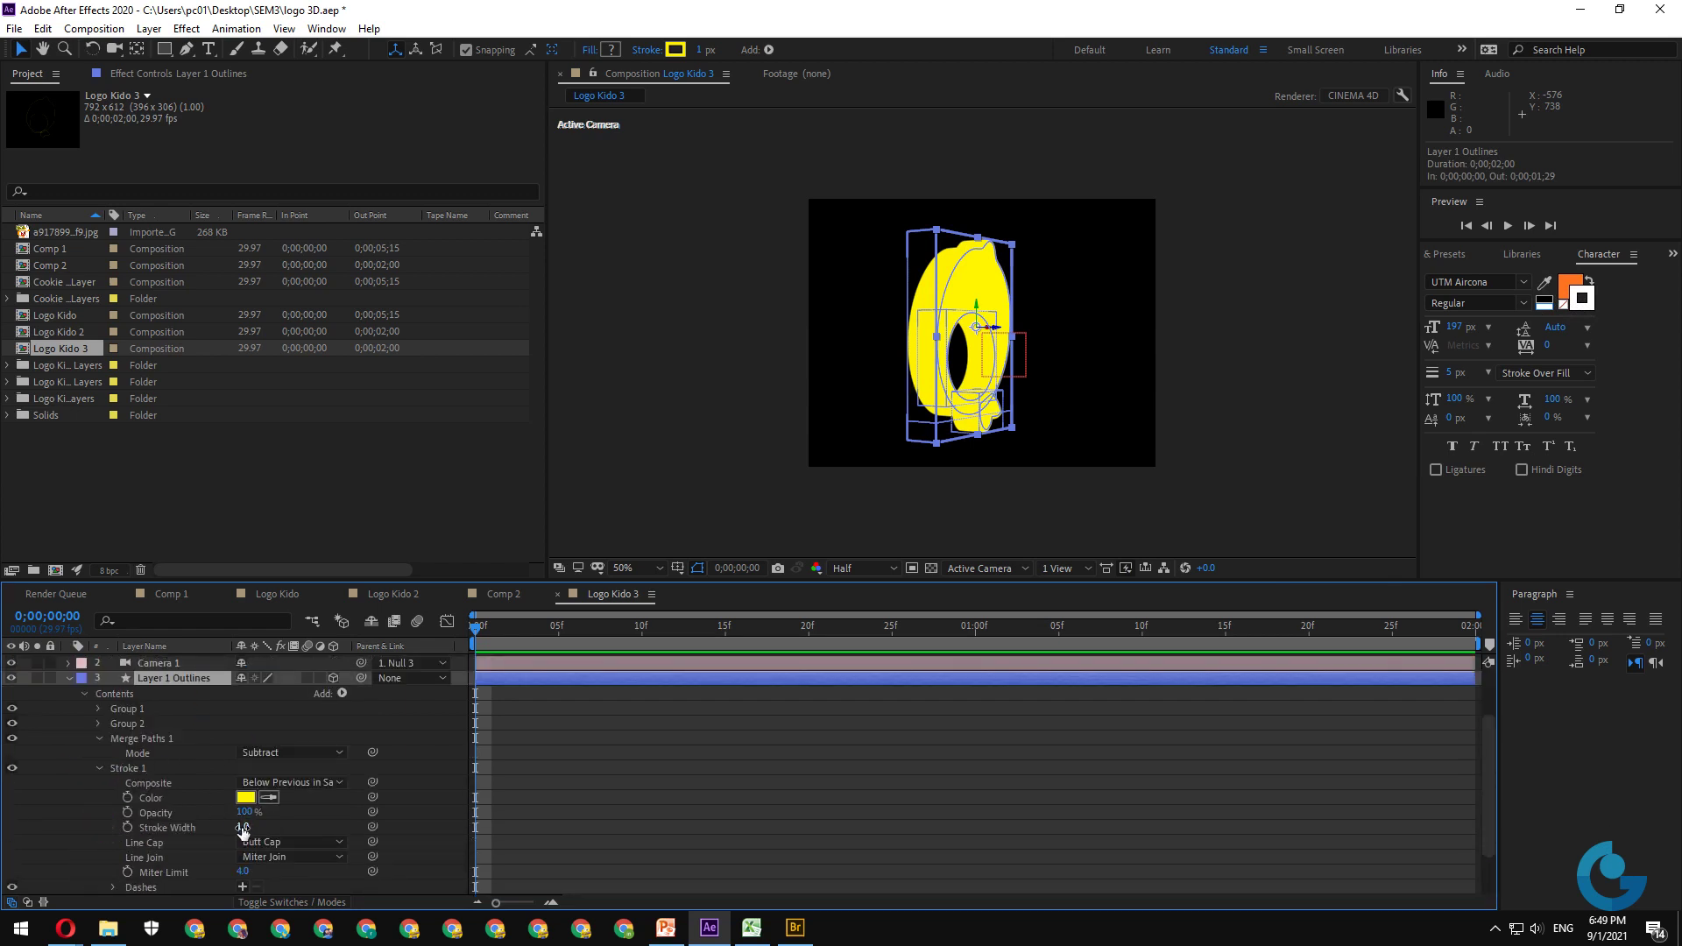
{"action": "left_click_drag", "start_coordinate": [242, 830], "coordinate": [263, 827]}
- Change the color of Stroke 1 to white (FFFFFF), then collapse and deselect Layer 1 Outlines
{"action": "left_click", "coordinate": [245, 797]}
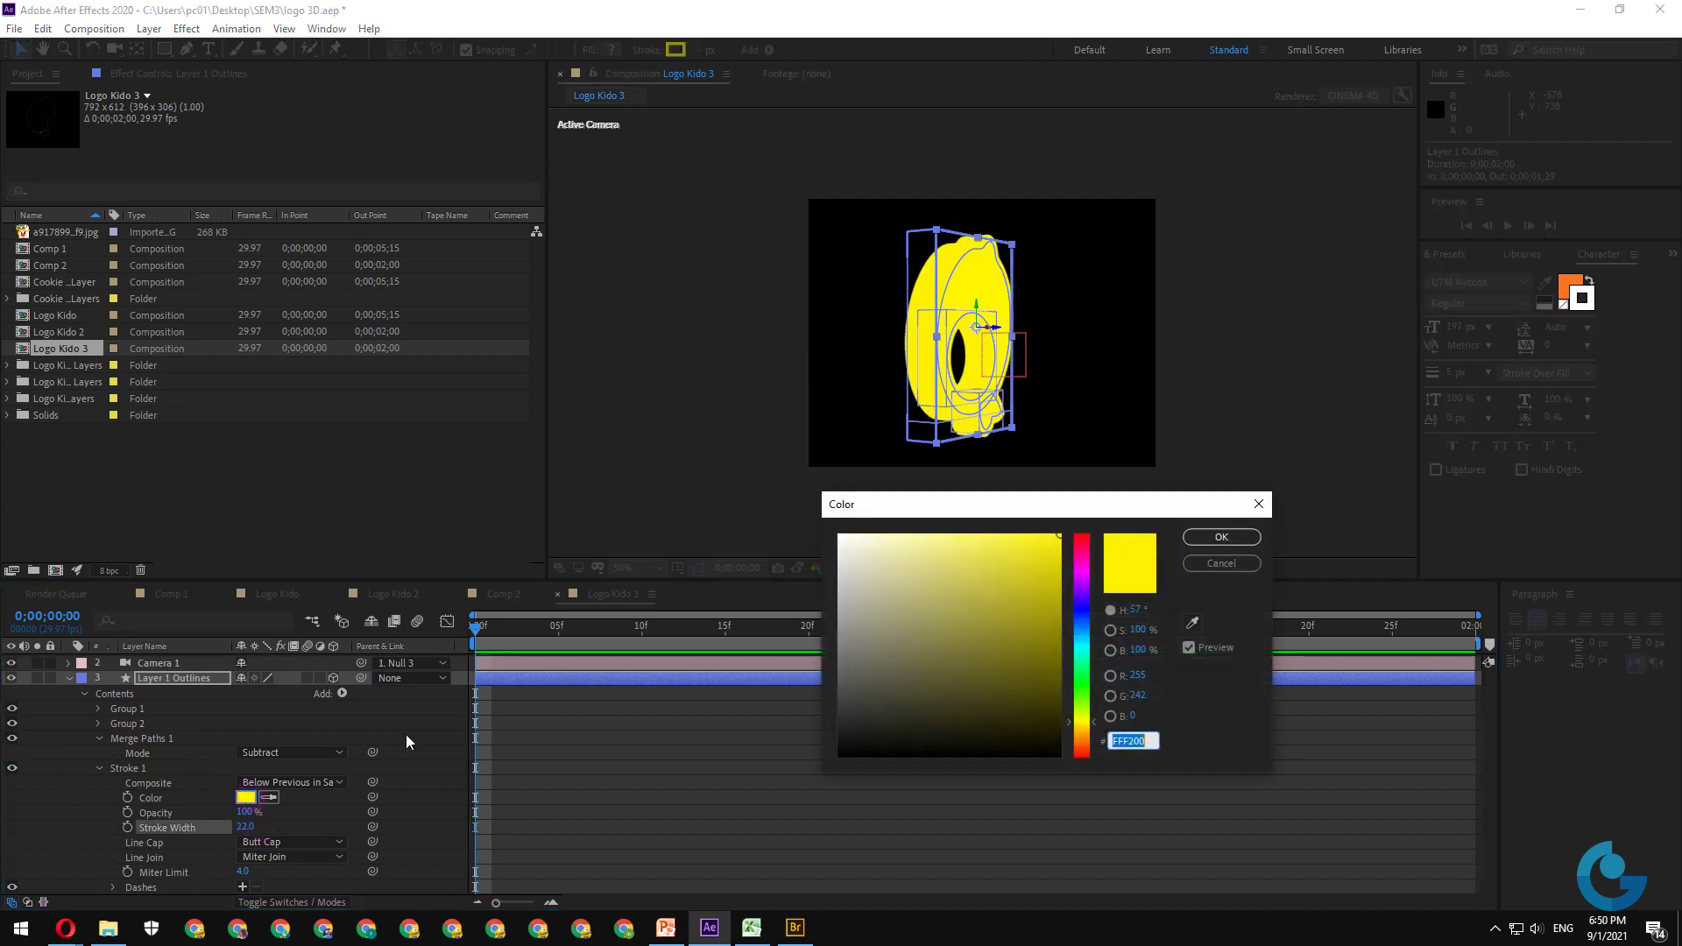
{"action": "left_click_drag", "start_coordinate": [874, 536], "coordinate": [838, 534]}
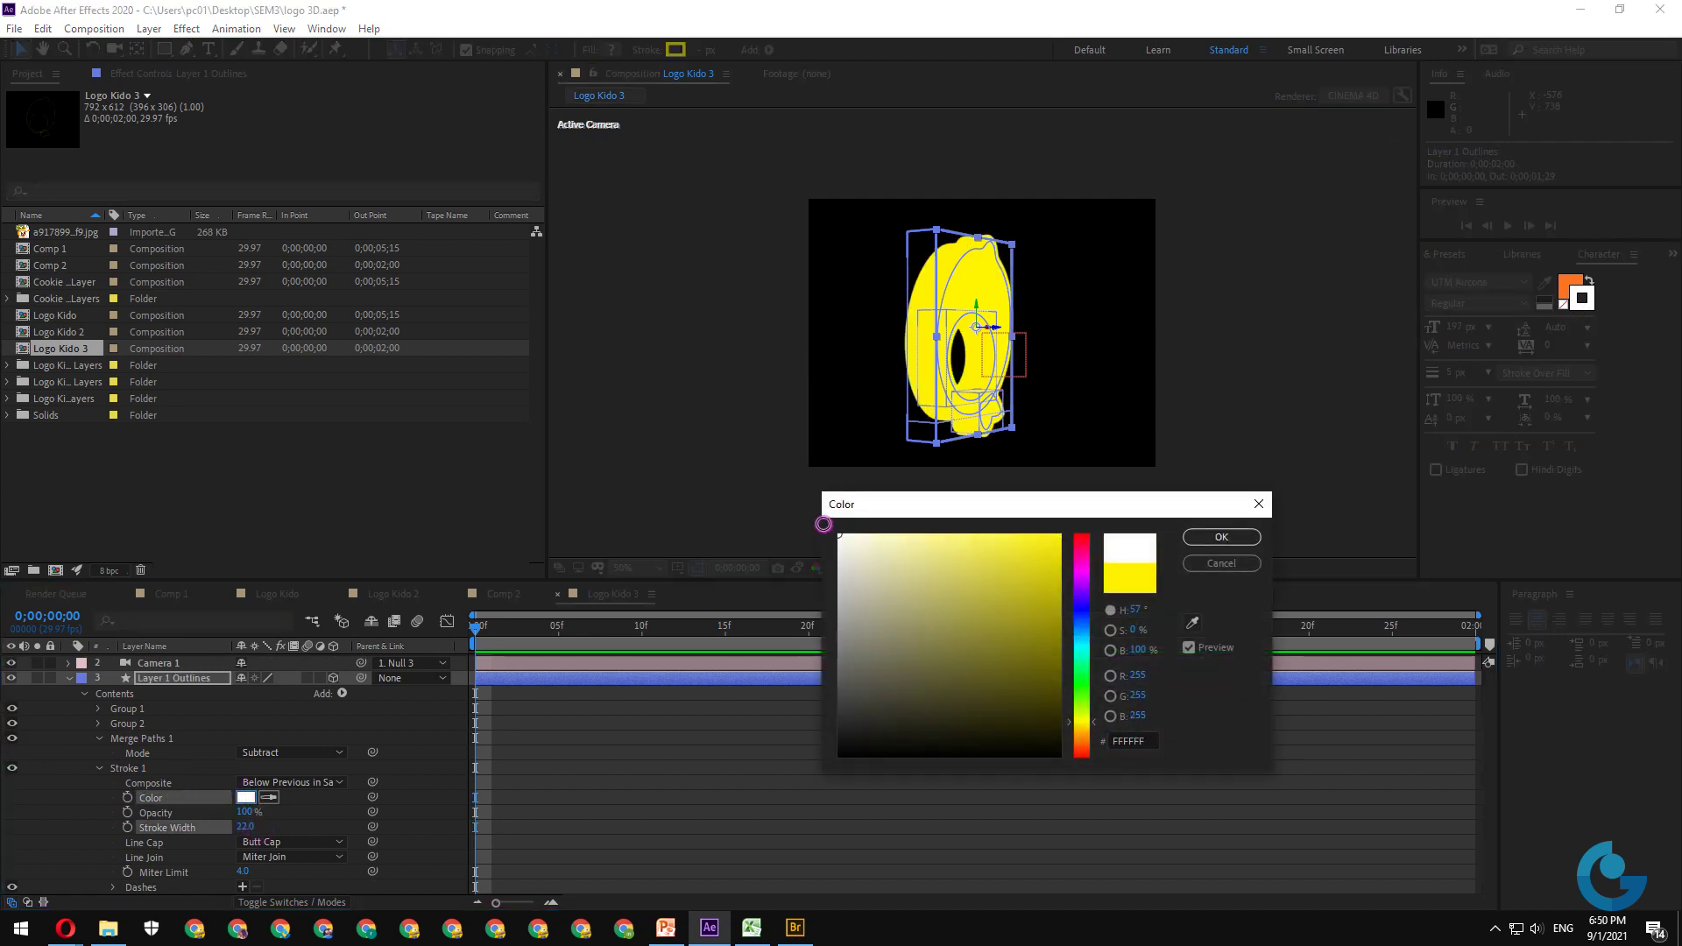
{"action": "left_click", "coordinate": [1225, 536]}
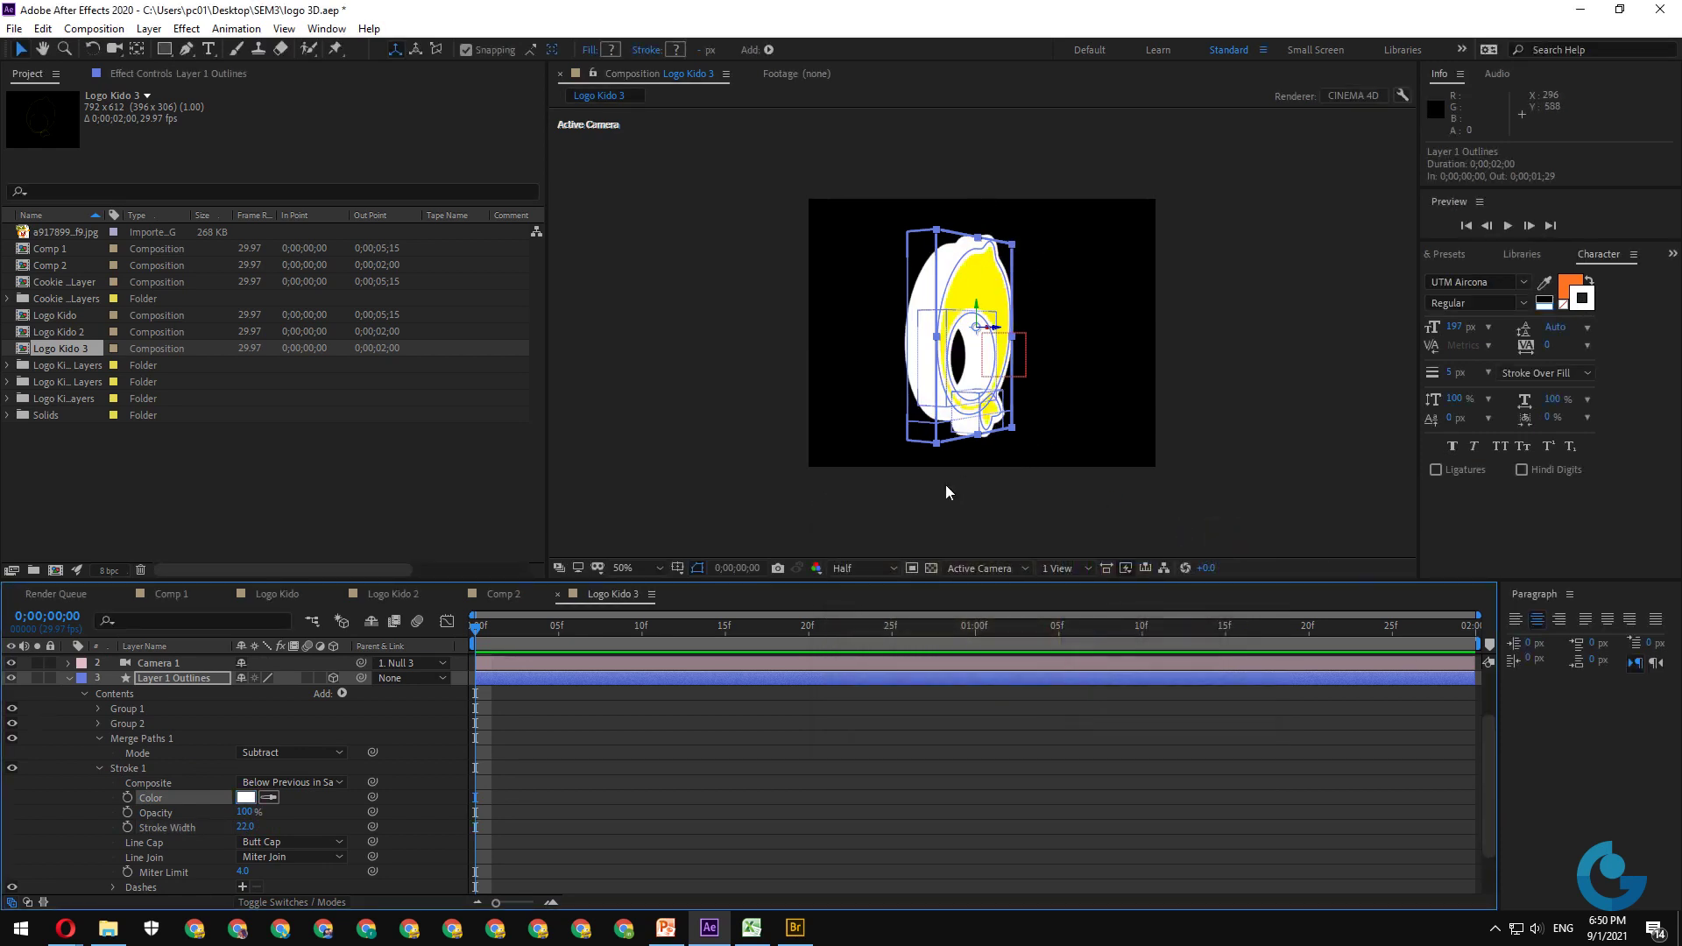
{"action": "left_click", "coordinate": [98, 768]}
{"action": "left_click", "coordinate": [70, 738]}
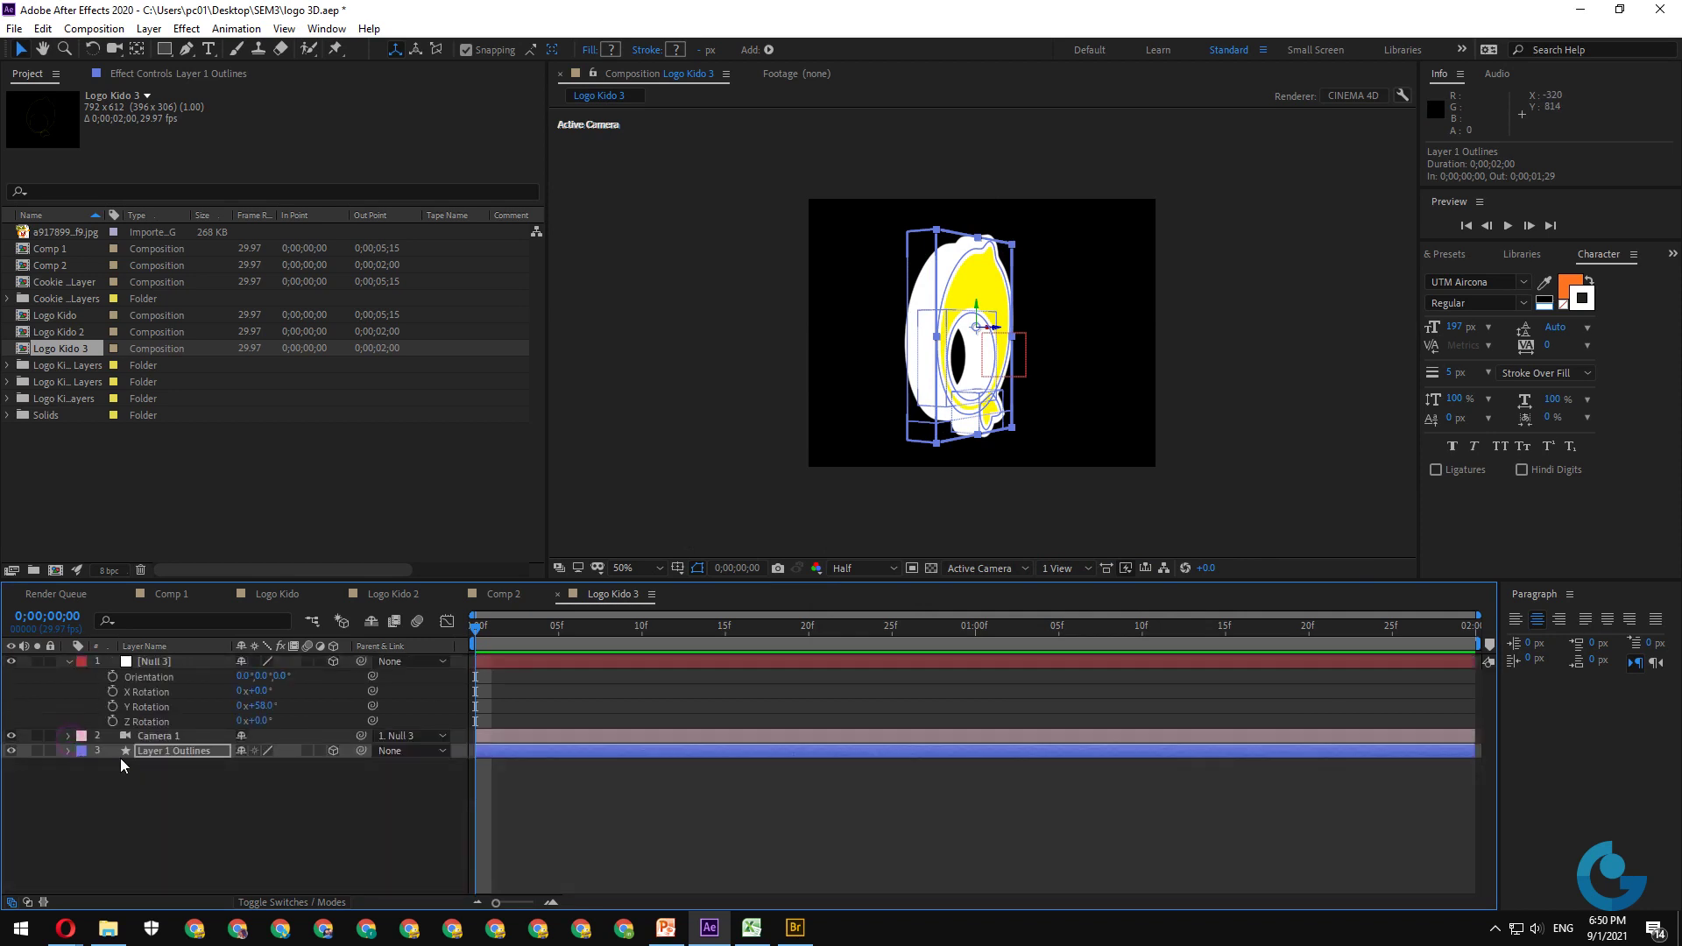
{"action": "left_click", "coordinate": [418, 798]}
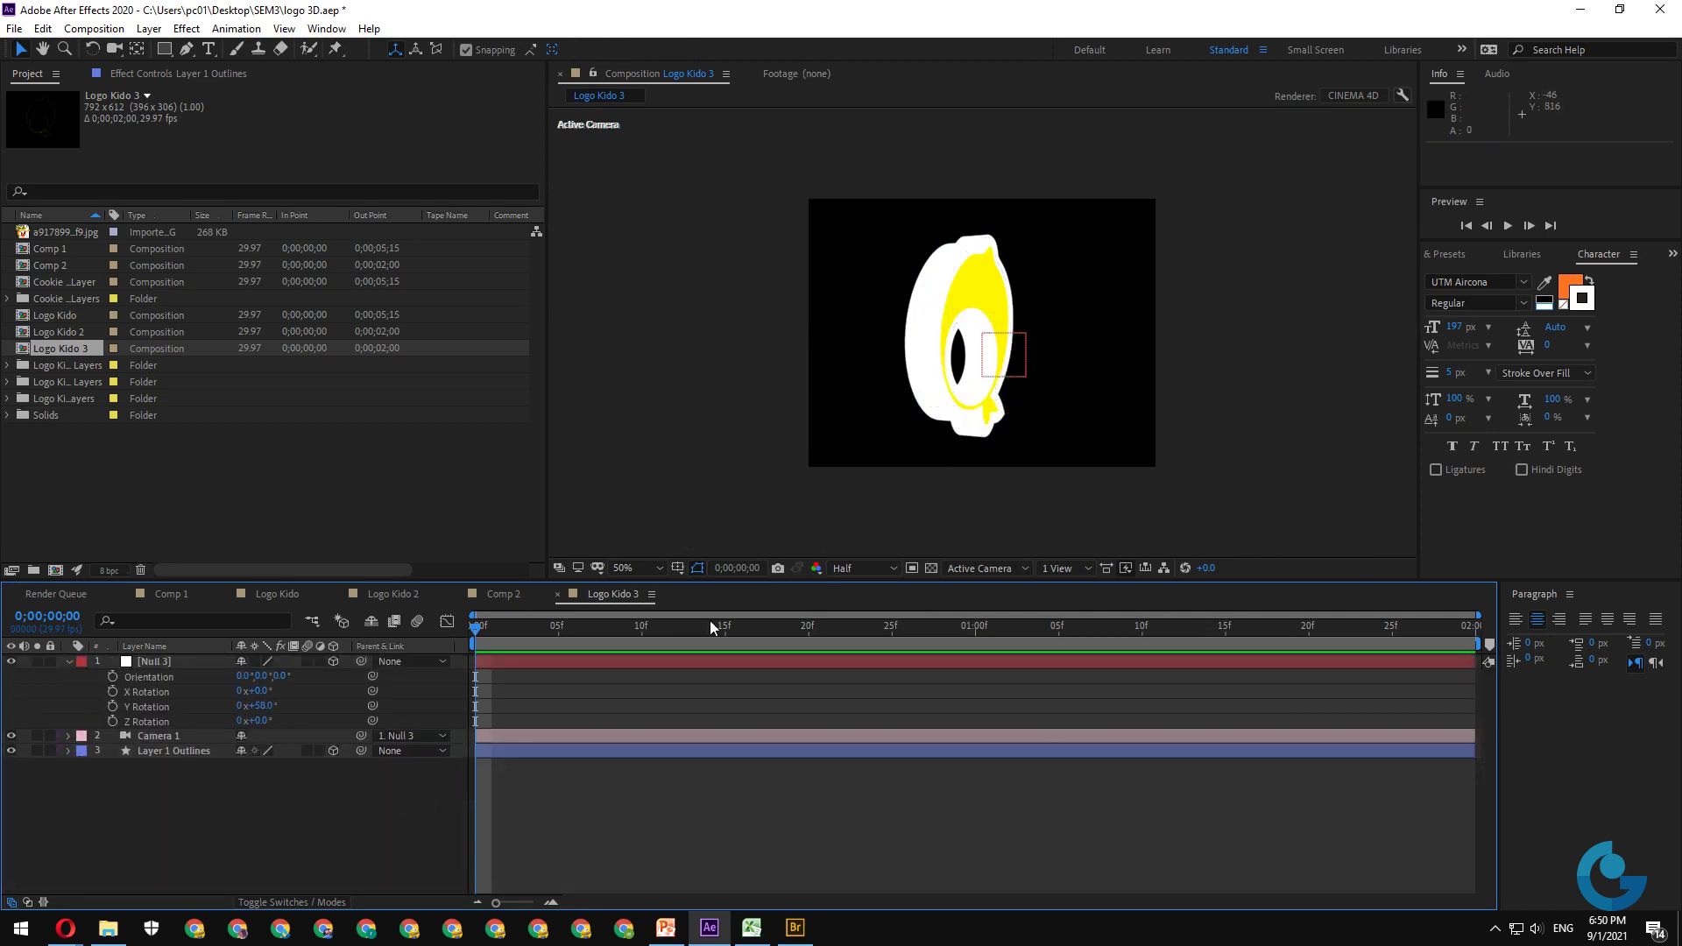
- Set the null's Y Rotation to 35° and collapse its properties
{"action": "left_click_drag", "start_coordinate": [261, 706], "coordinate": [248, 708]}
{"action": "left_click", "coordinate": [278, 808]}
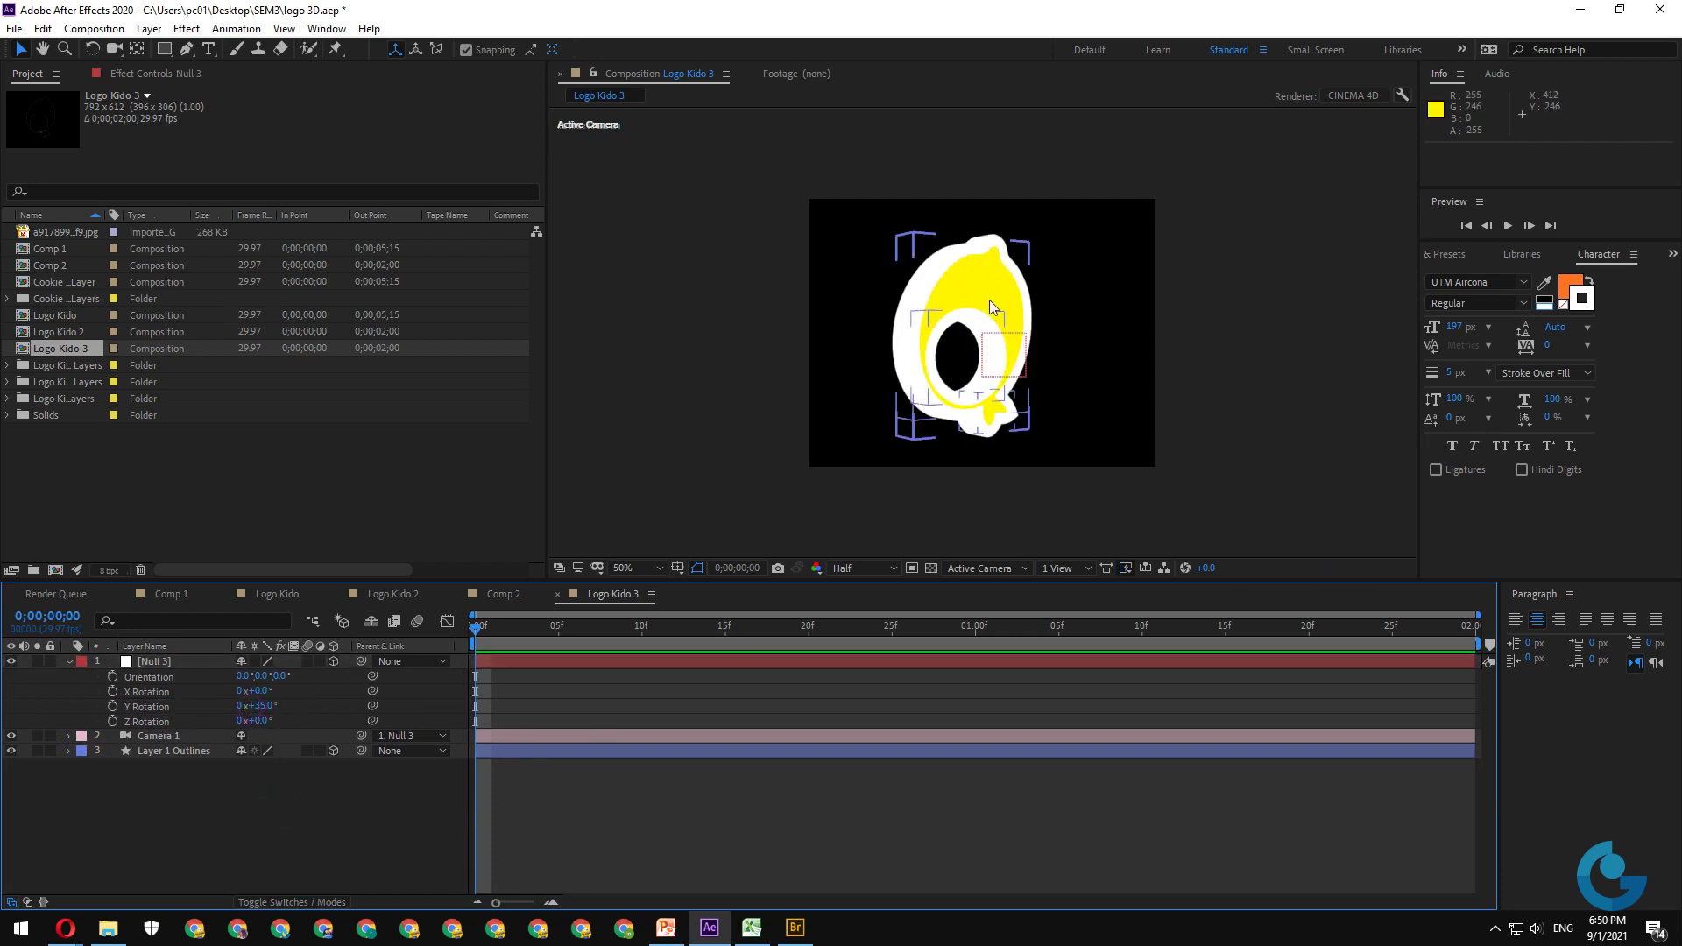
{"action": "left_click", "coordinate": [67, 661]}
{"action": "left_click", "coordinate": [201, 738]}
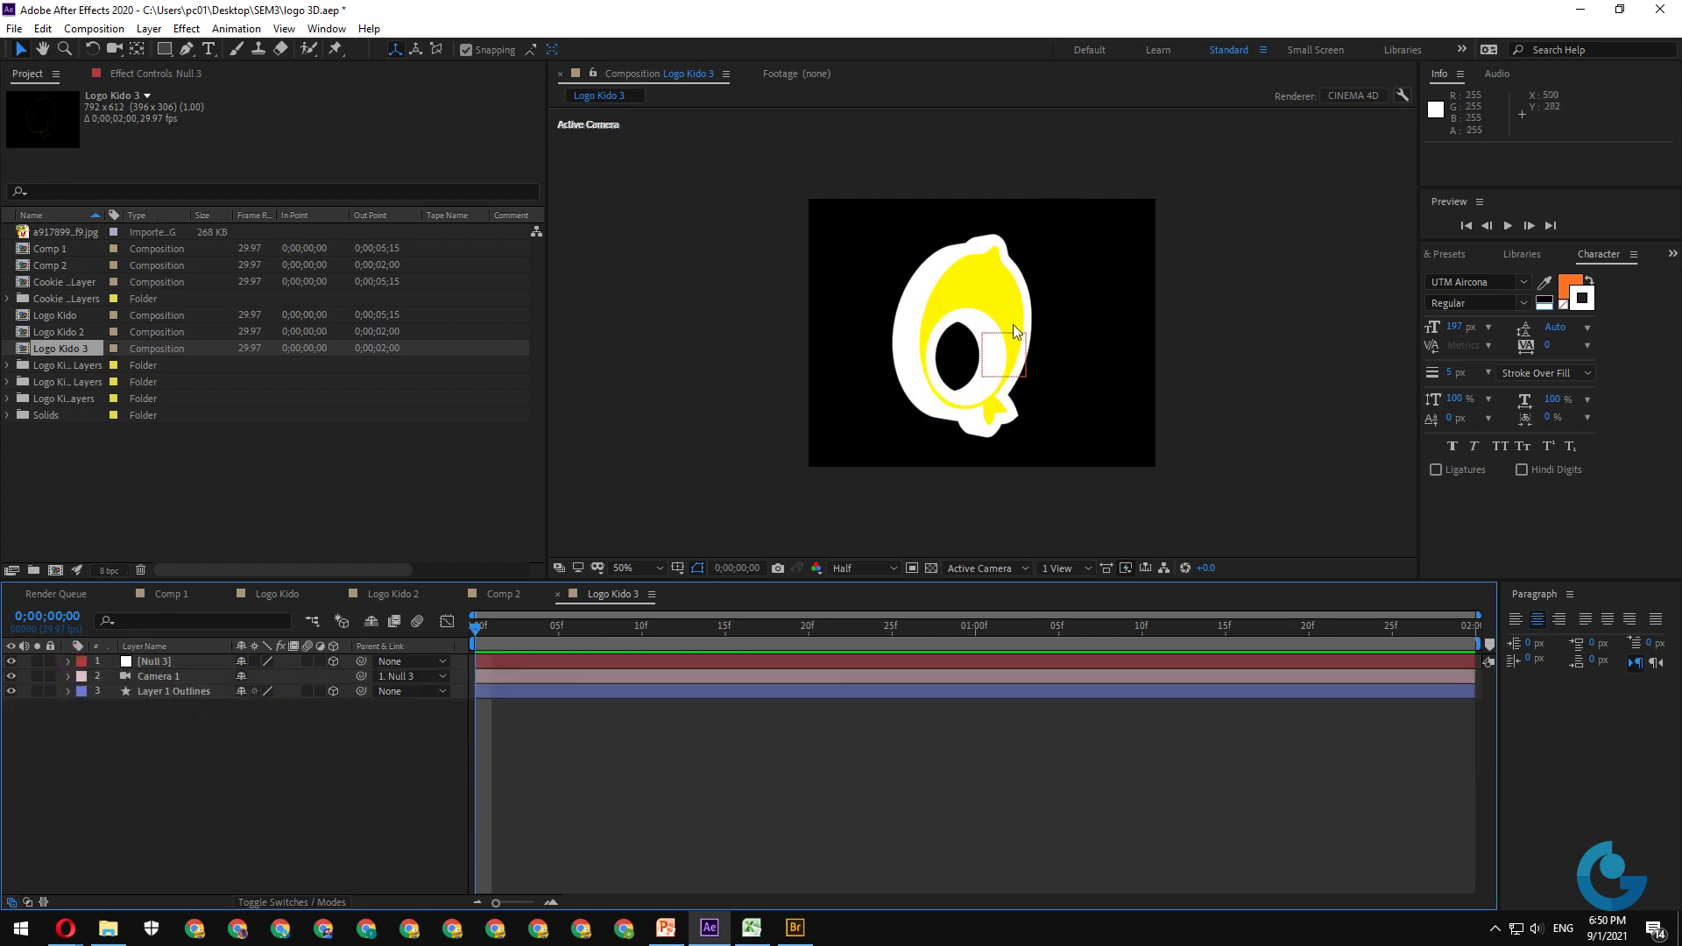
- Add a Parallel light with otherwise default settings and set its X position to 176
{"action": "right_click", "coordinate": [289, 743]}
{"action": "mouse_move", "coordinate": [338, 553]}
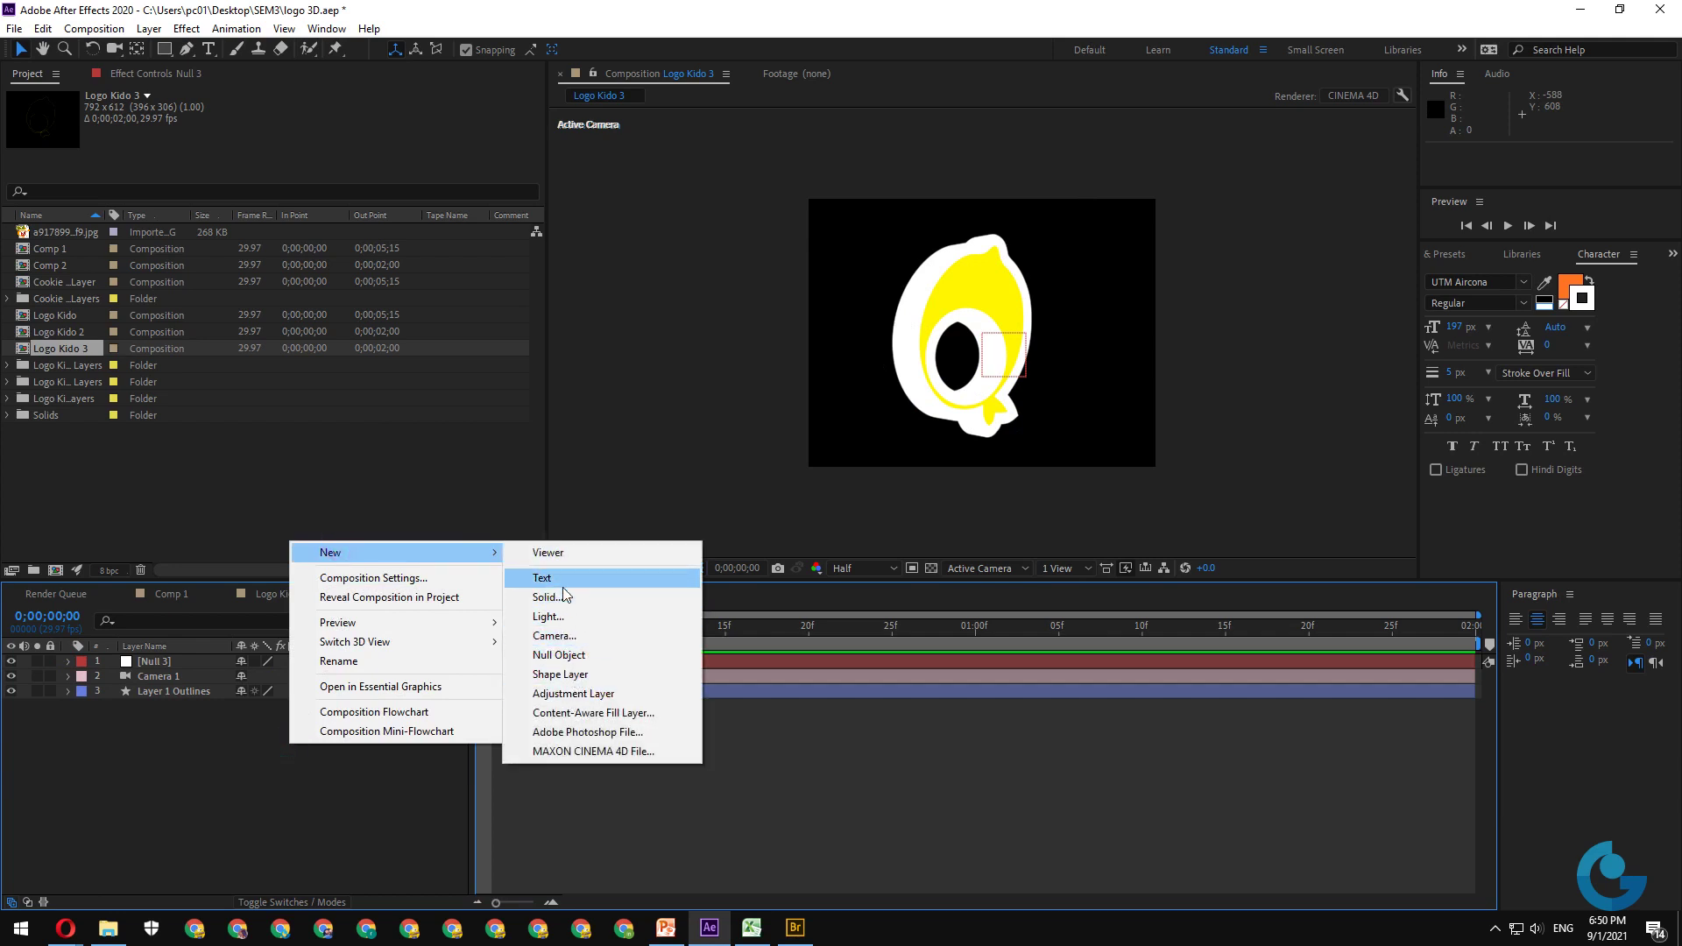
{"action": "left_click", "coordinate": [565, 616]}
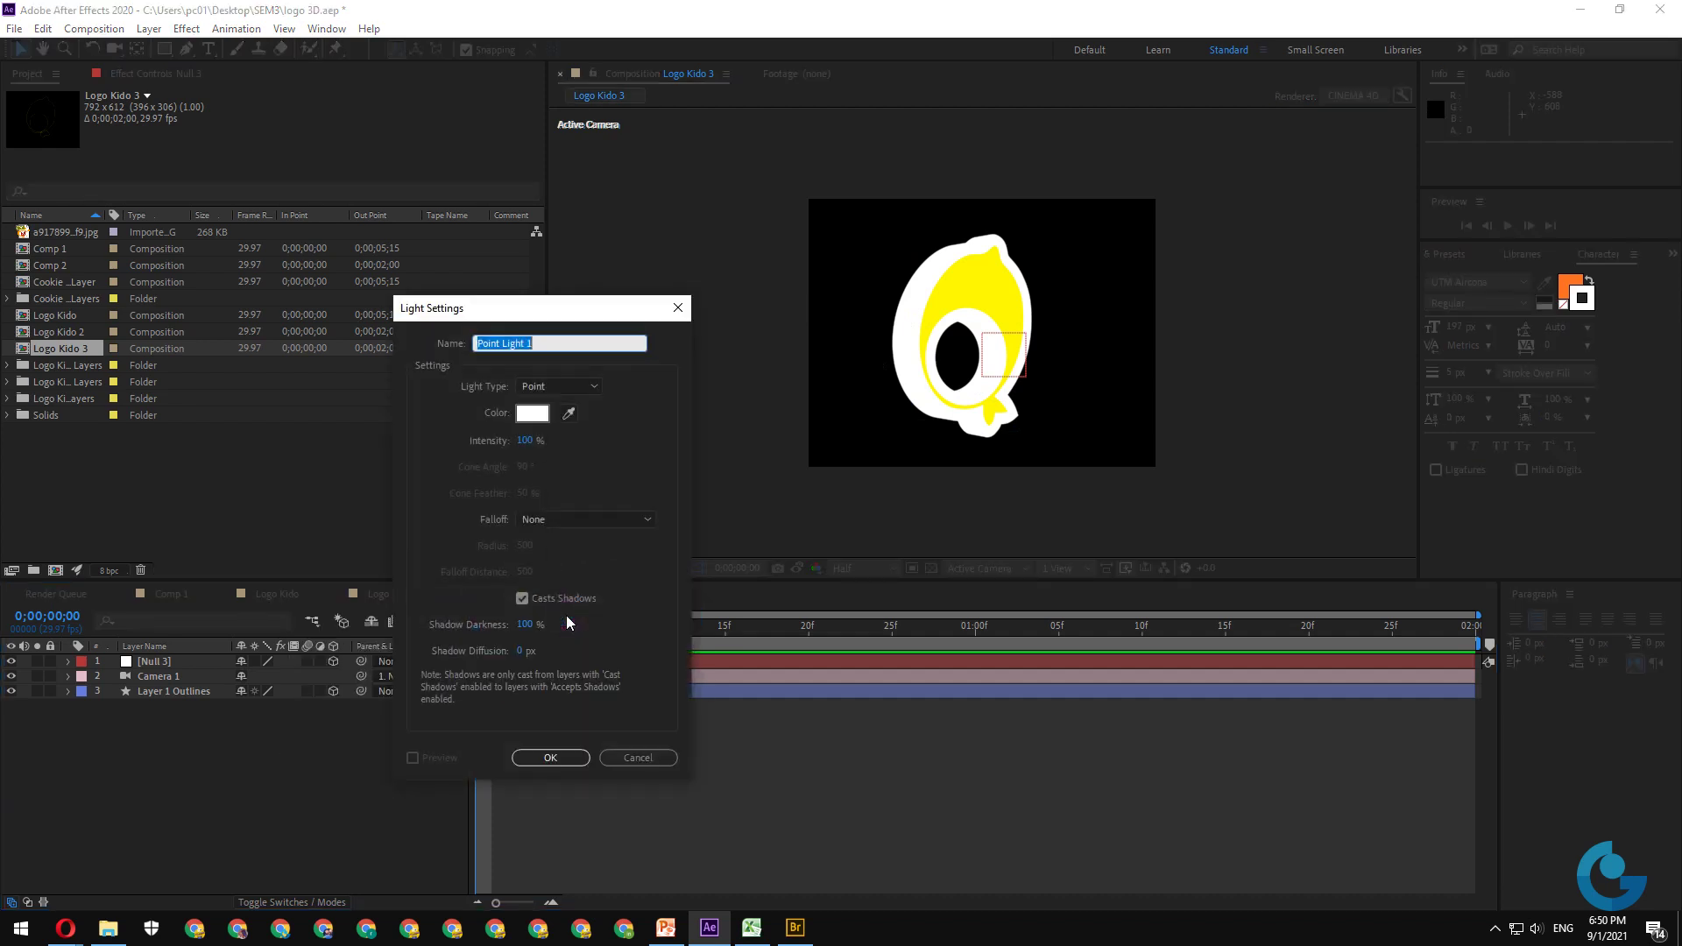
{"action": "left_click", "coordinate": [558, 389]}
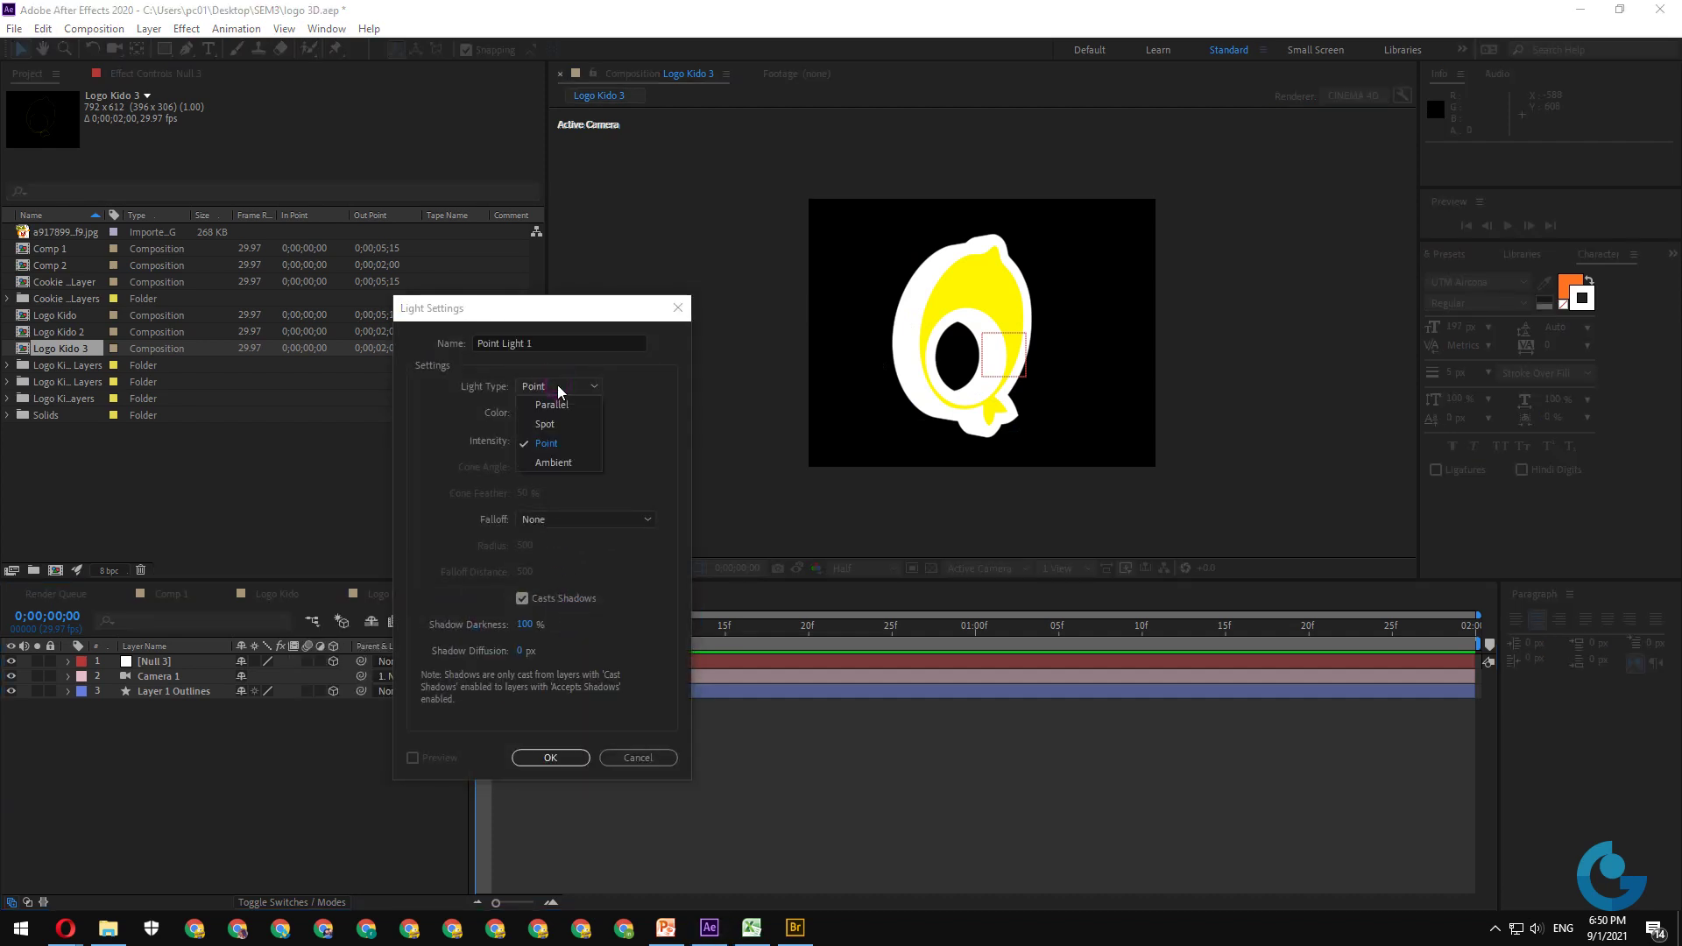
{"action": "left_click", "coordinate": [554, 408]}
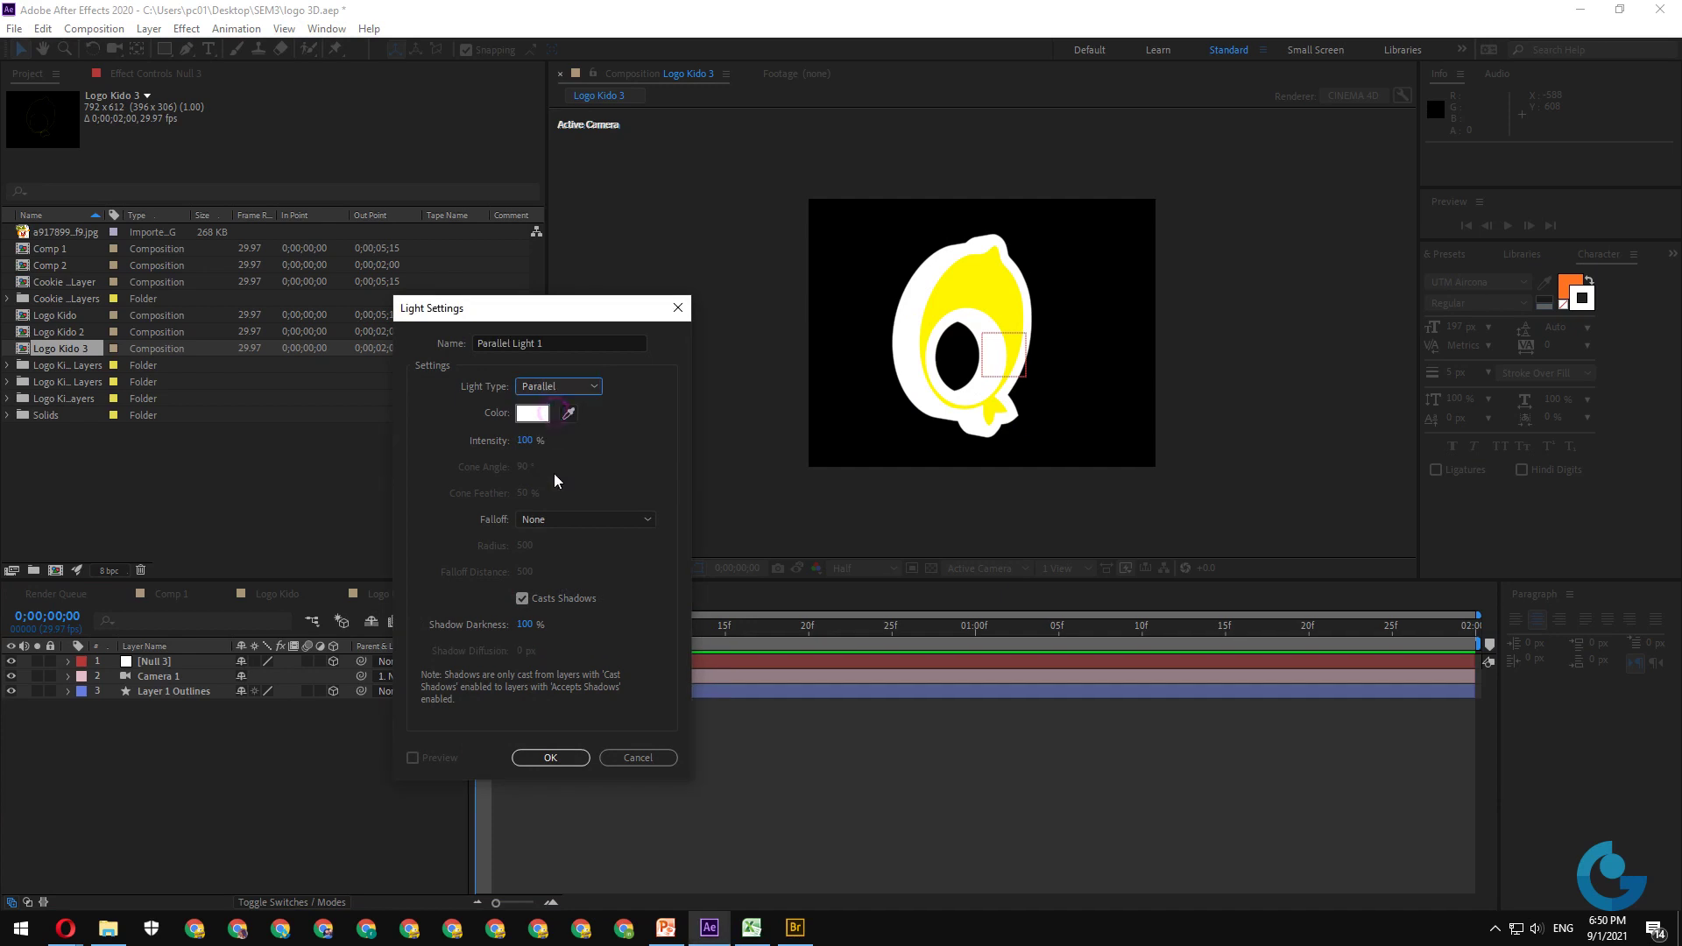
{"action": "left_click", "coordinate": [550, 757]}
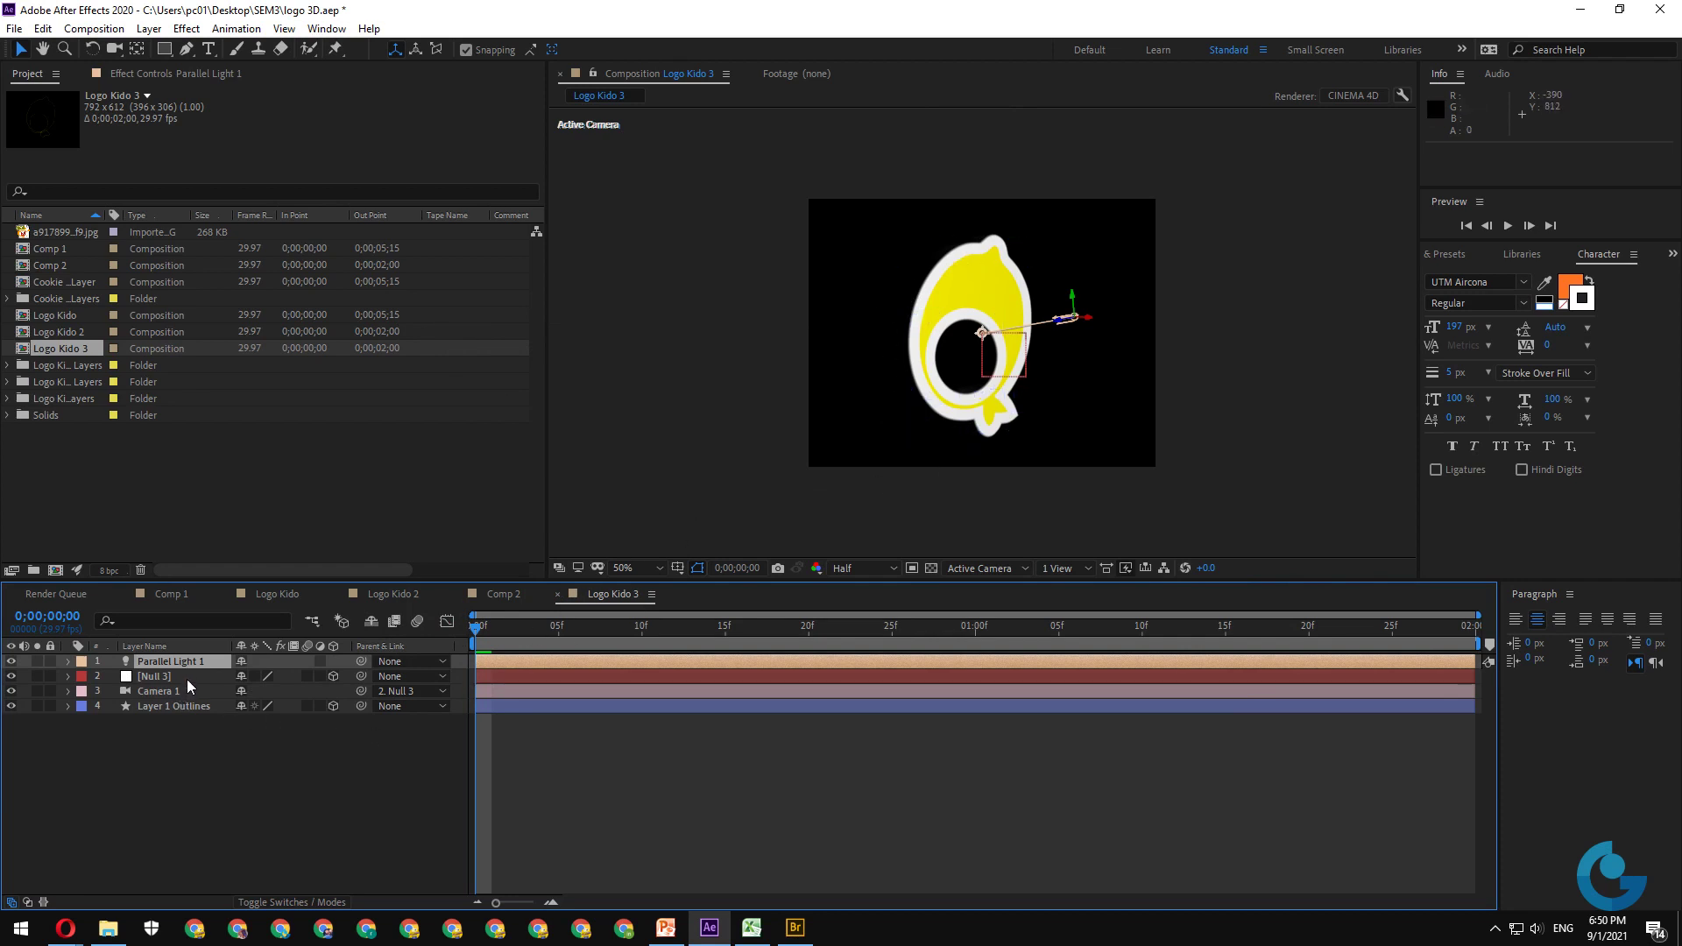
{"action": "key", "text": "p"}
{"action": "left_click_drag", "start_coordinate": [250, 680], "coordinate": [44, 692]}
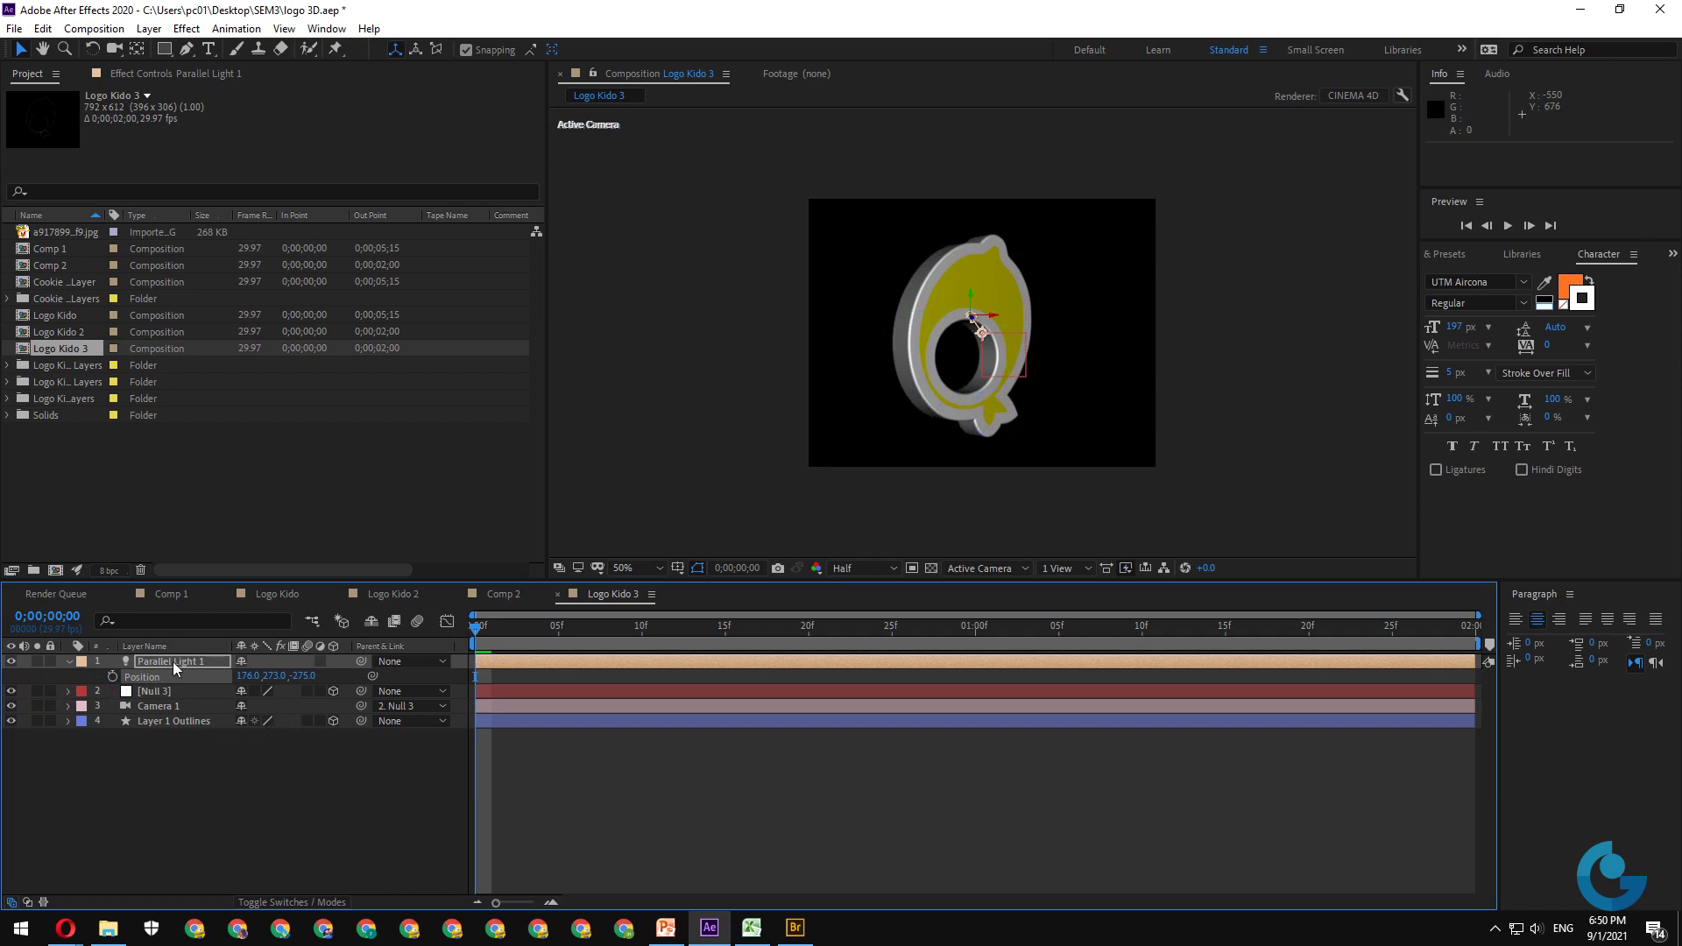
- Add a second light of type Point to the composition, keeping its color white and its intensity at 100%
{"action": "right_click", "coordinate": [268, 770]}
{"action": "left_click", "coordinate": [340, 578]}
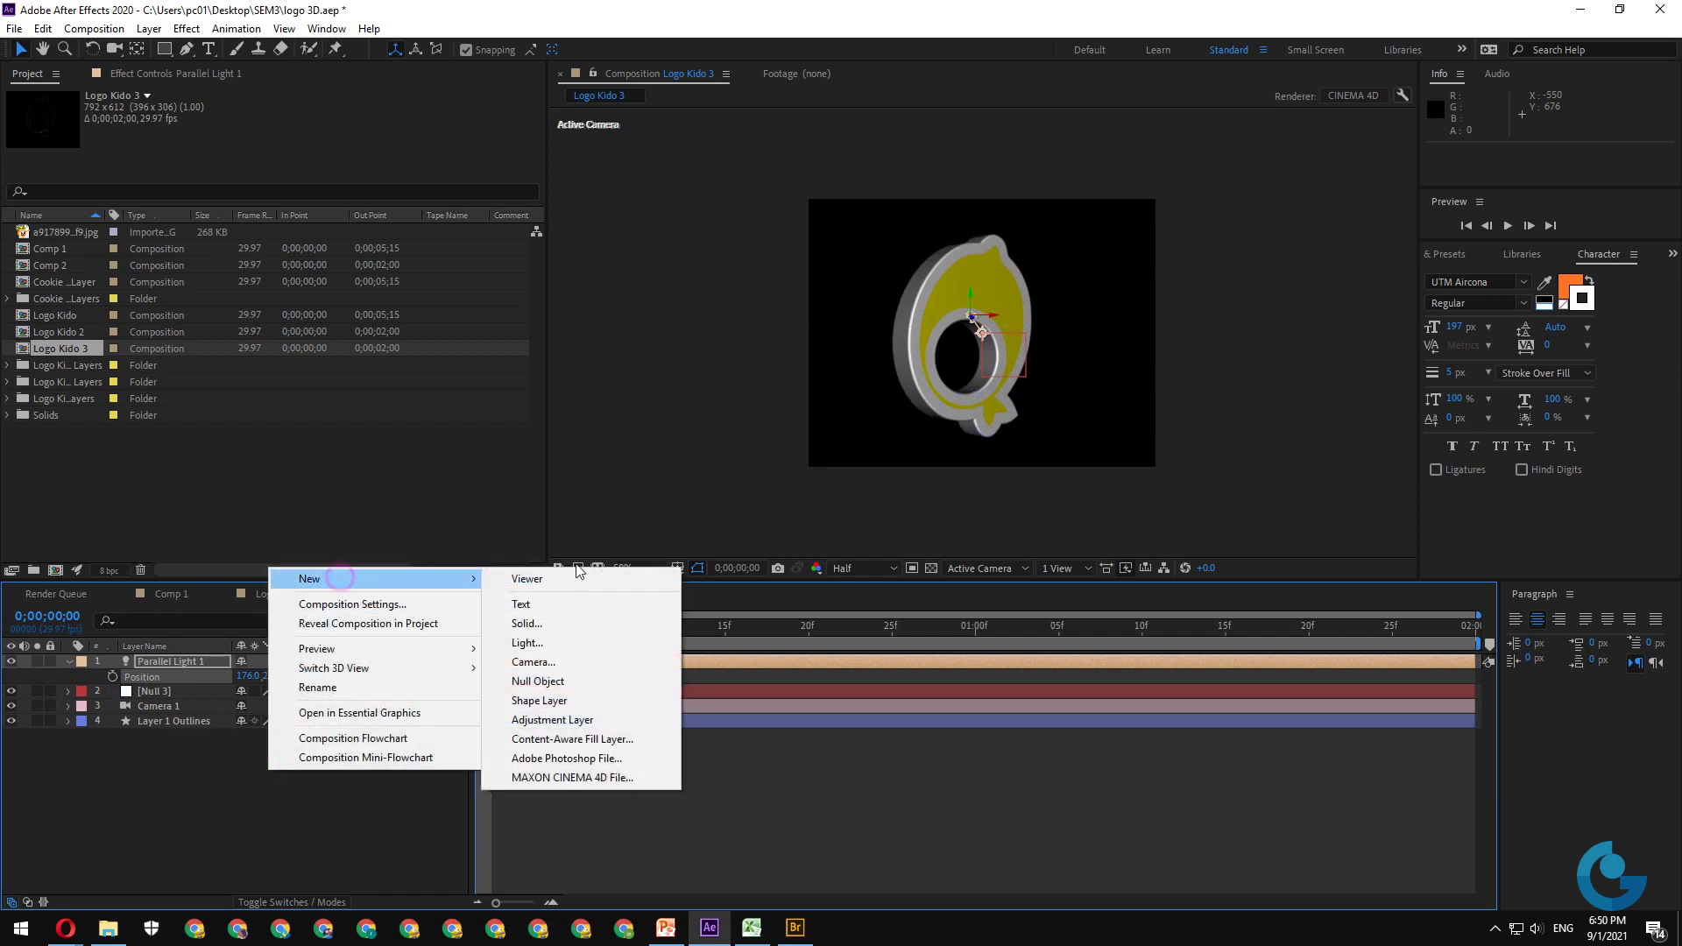
{"action": "left_click", "coordinate": [561, 644]}
{"action": "left_click", "coordinate": [557, 386]}
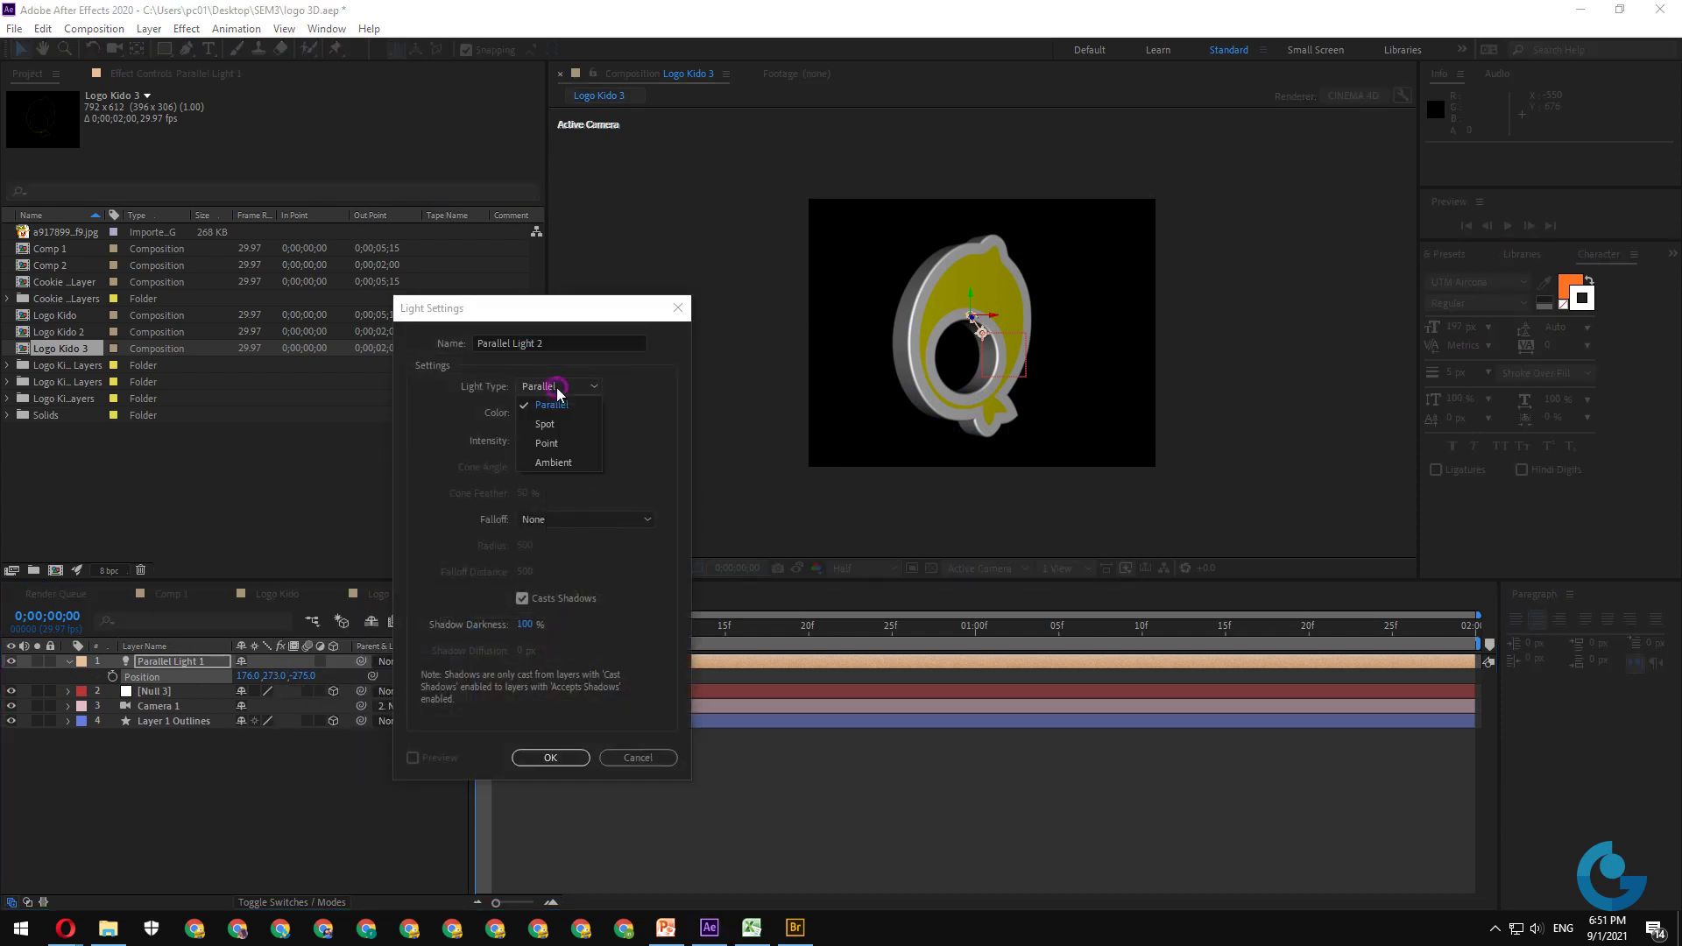
{"action": "left_click", "coordinate": [559, 443]}
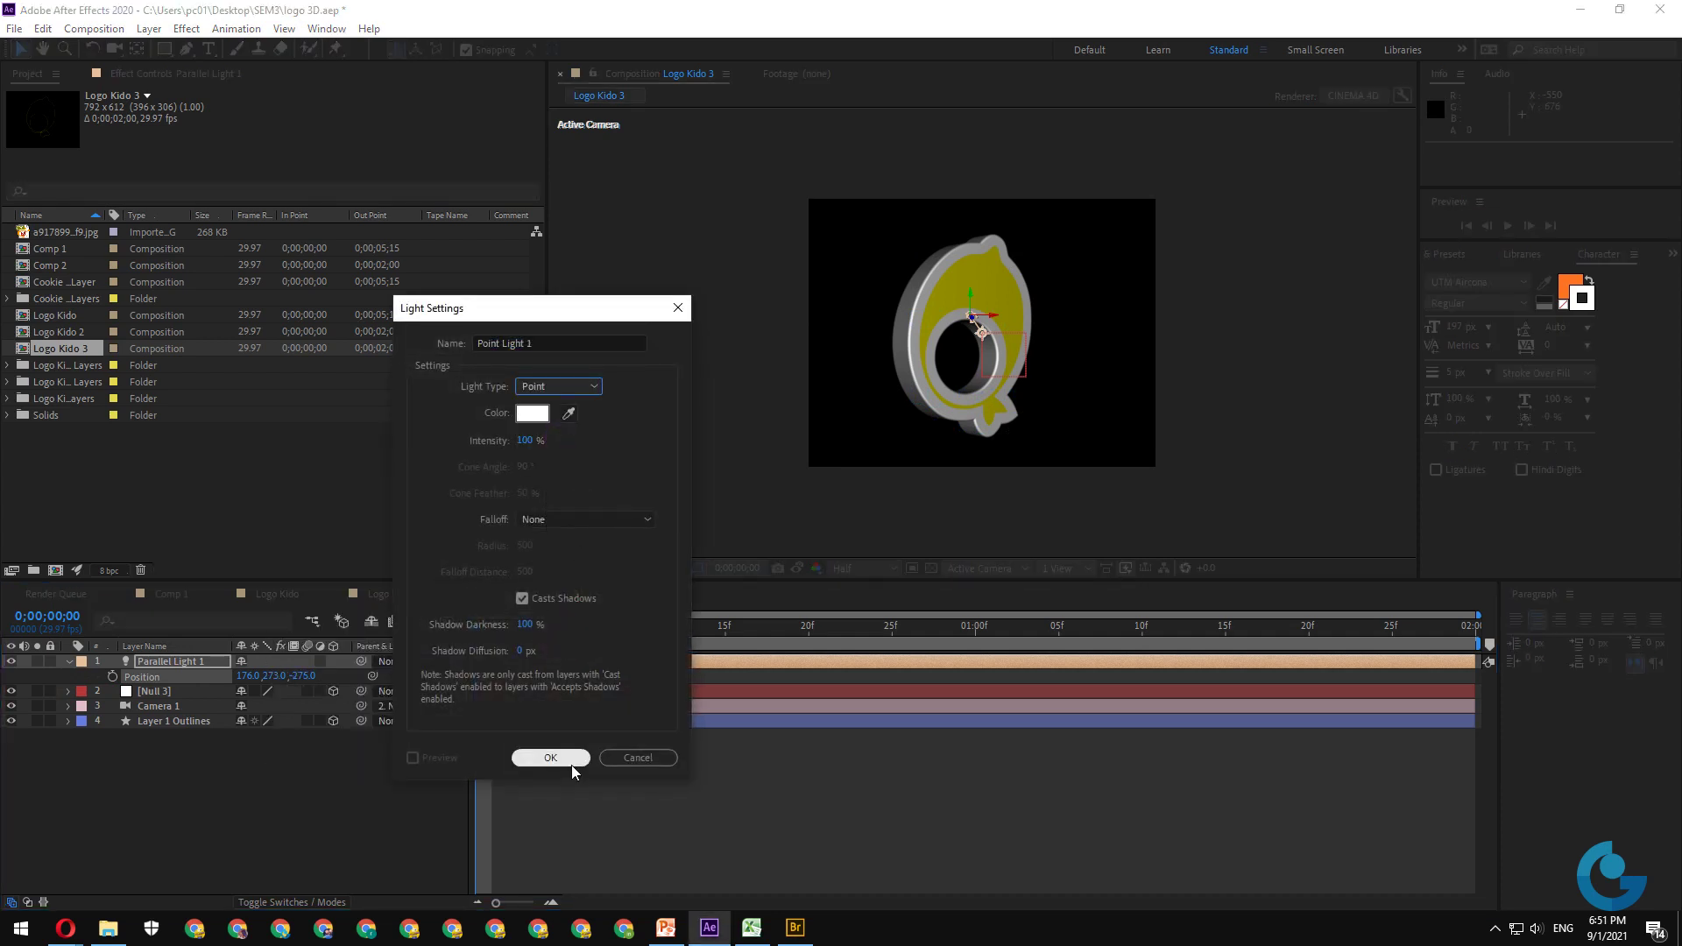
{"action": "left_click", "coordinate": [536, 416]}
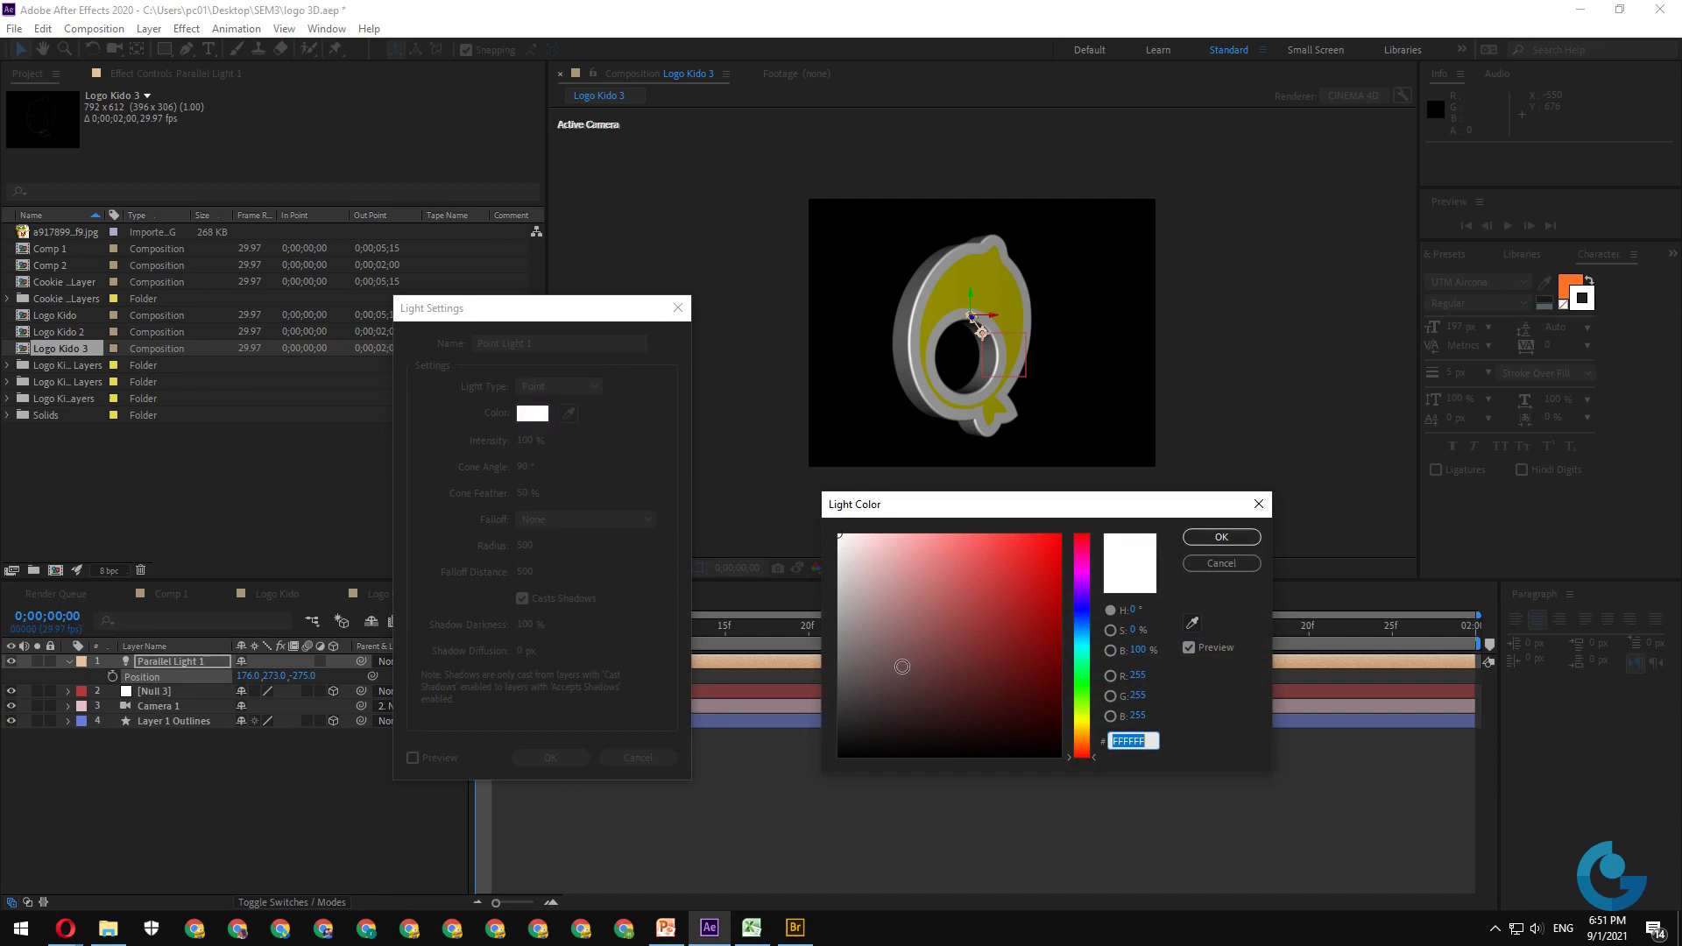
{"action": "left_click", "coordinate": [1083, 731]}
{"action": "left_click", "coordinate": [1221, 537]}
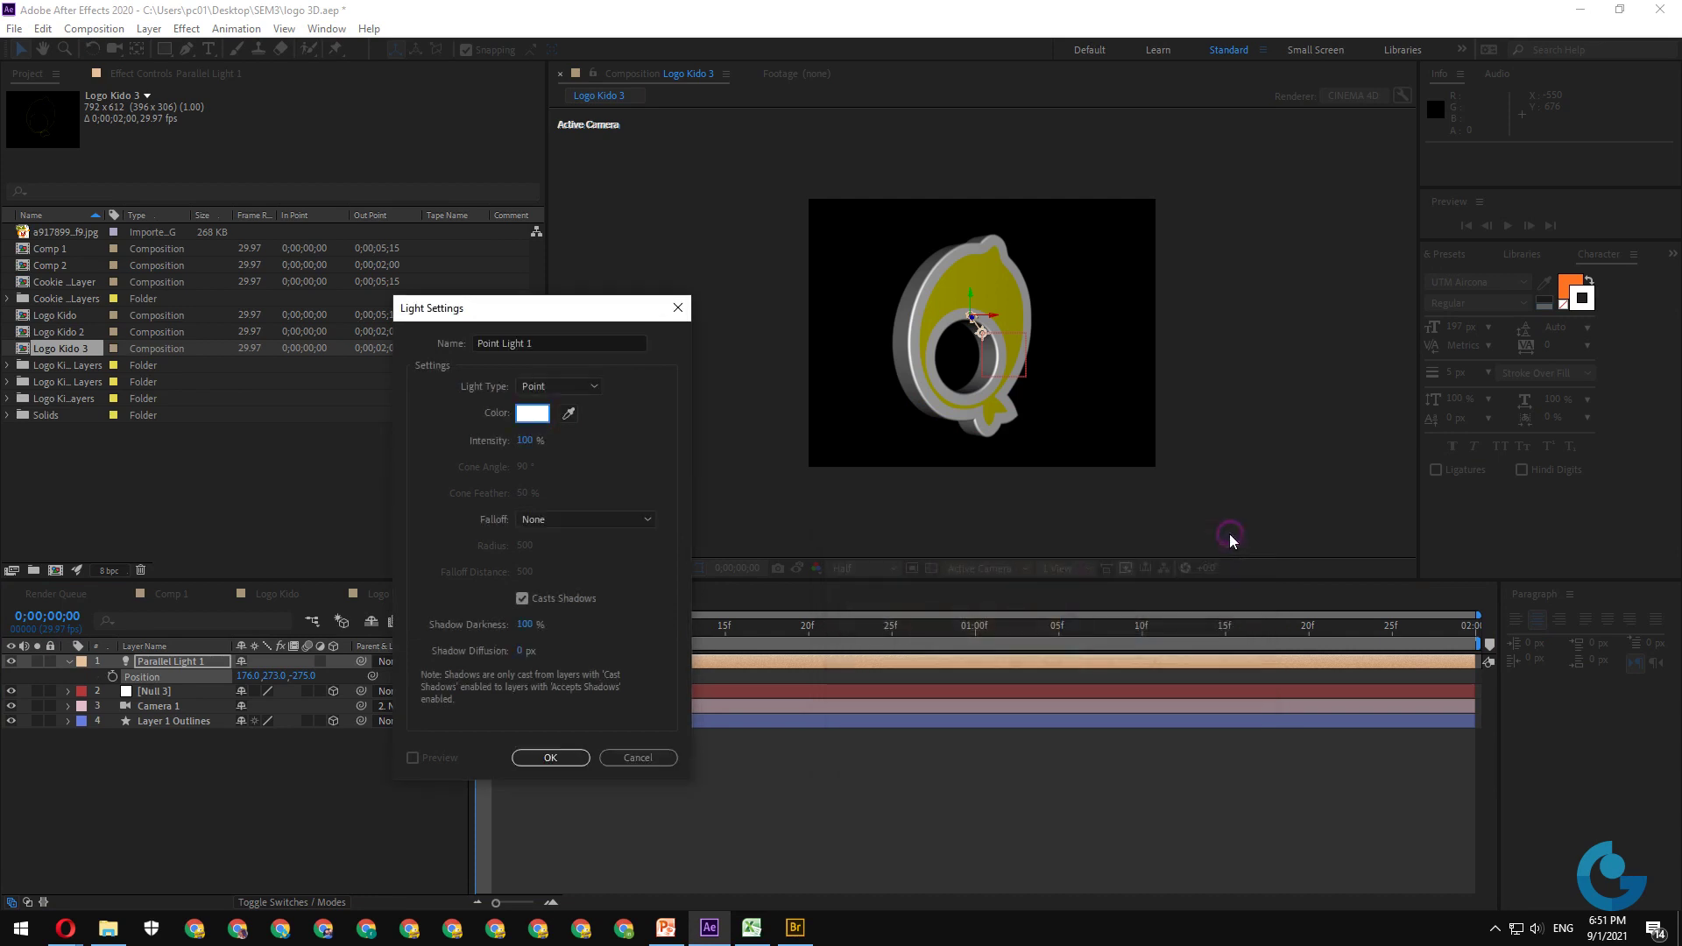
{"action": "left_click", "coordinate": [569, 758]}
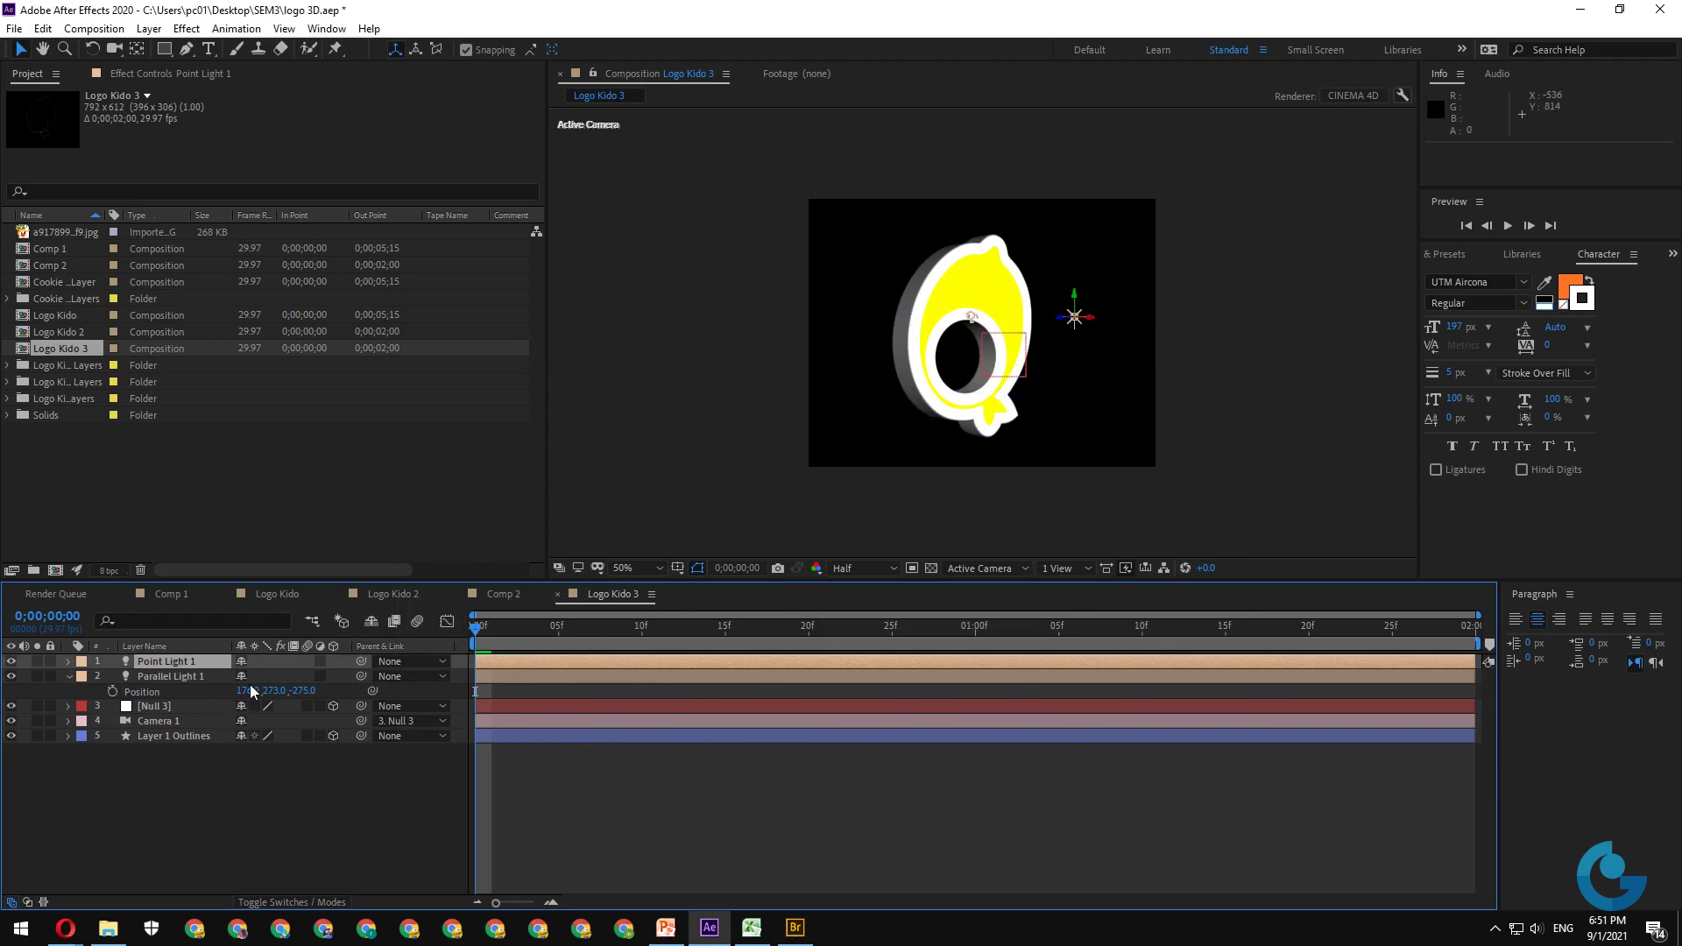
{"action": "key", "text": "p"}
{"action": "left_click_drag", "start_coordinate": [275, 675], "coordinate": [483, 684]}
{"action": "key", "text": "ctrl+z"}
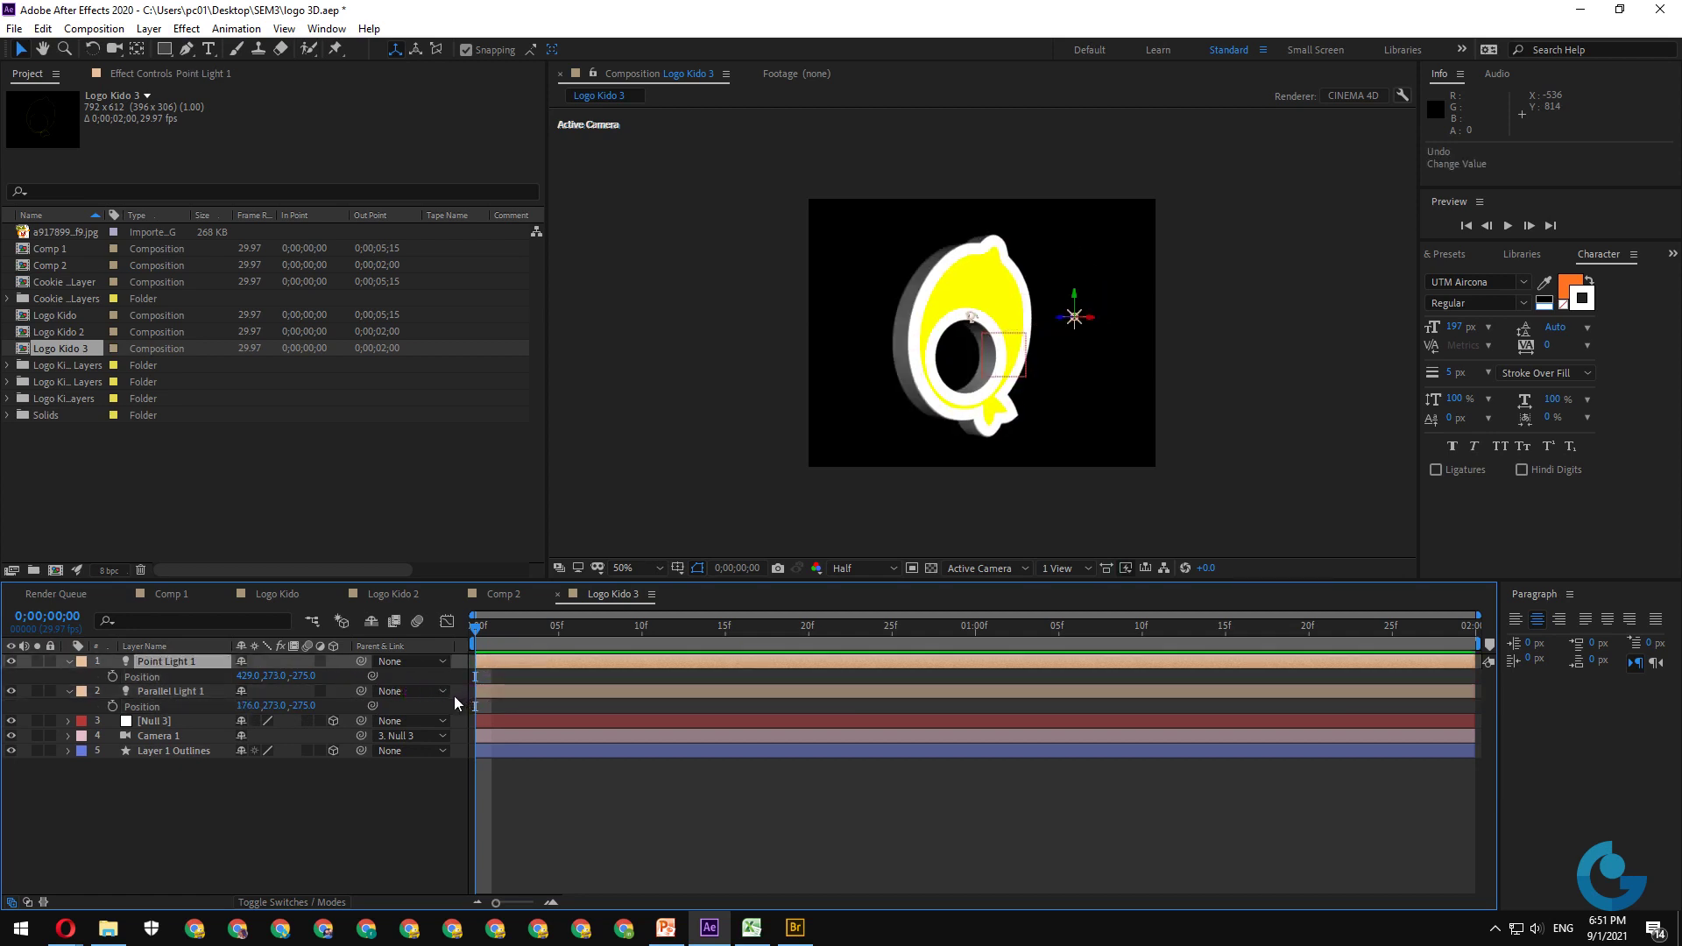
{"action": "key", "text": "ctrl+z"}
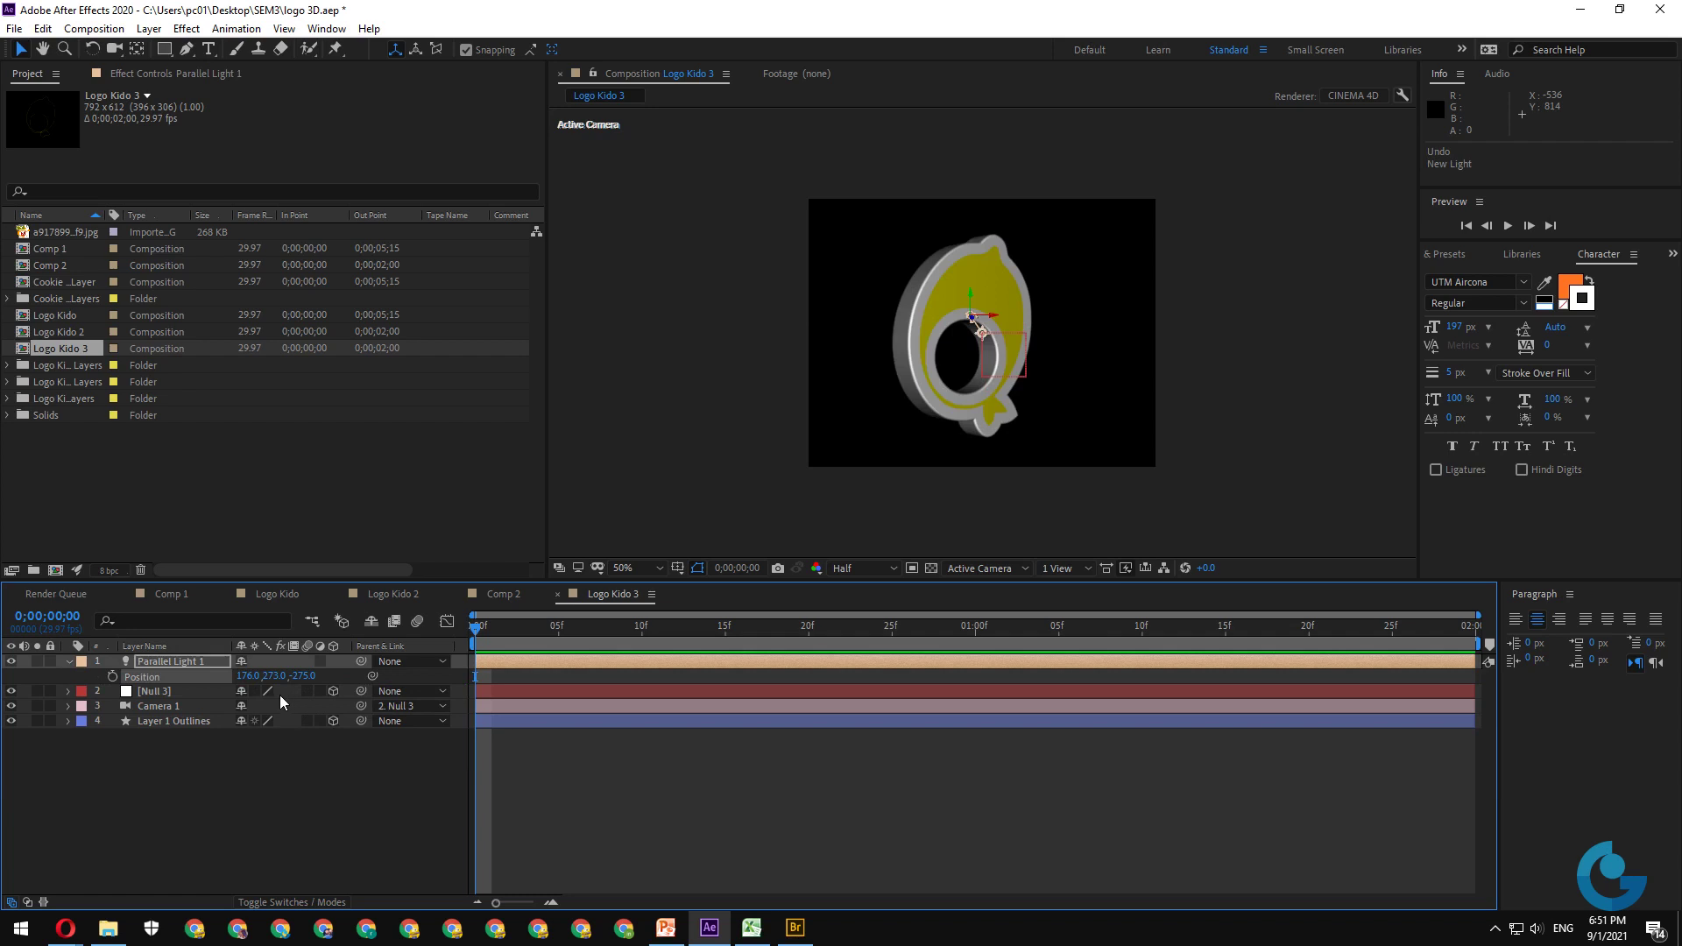
{"action": "key", "text": "ctrl+shift+z"}
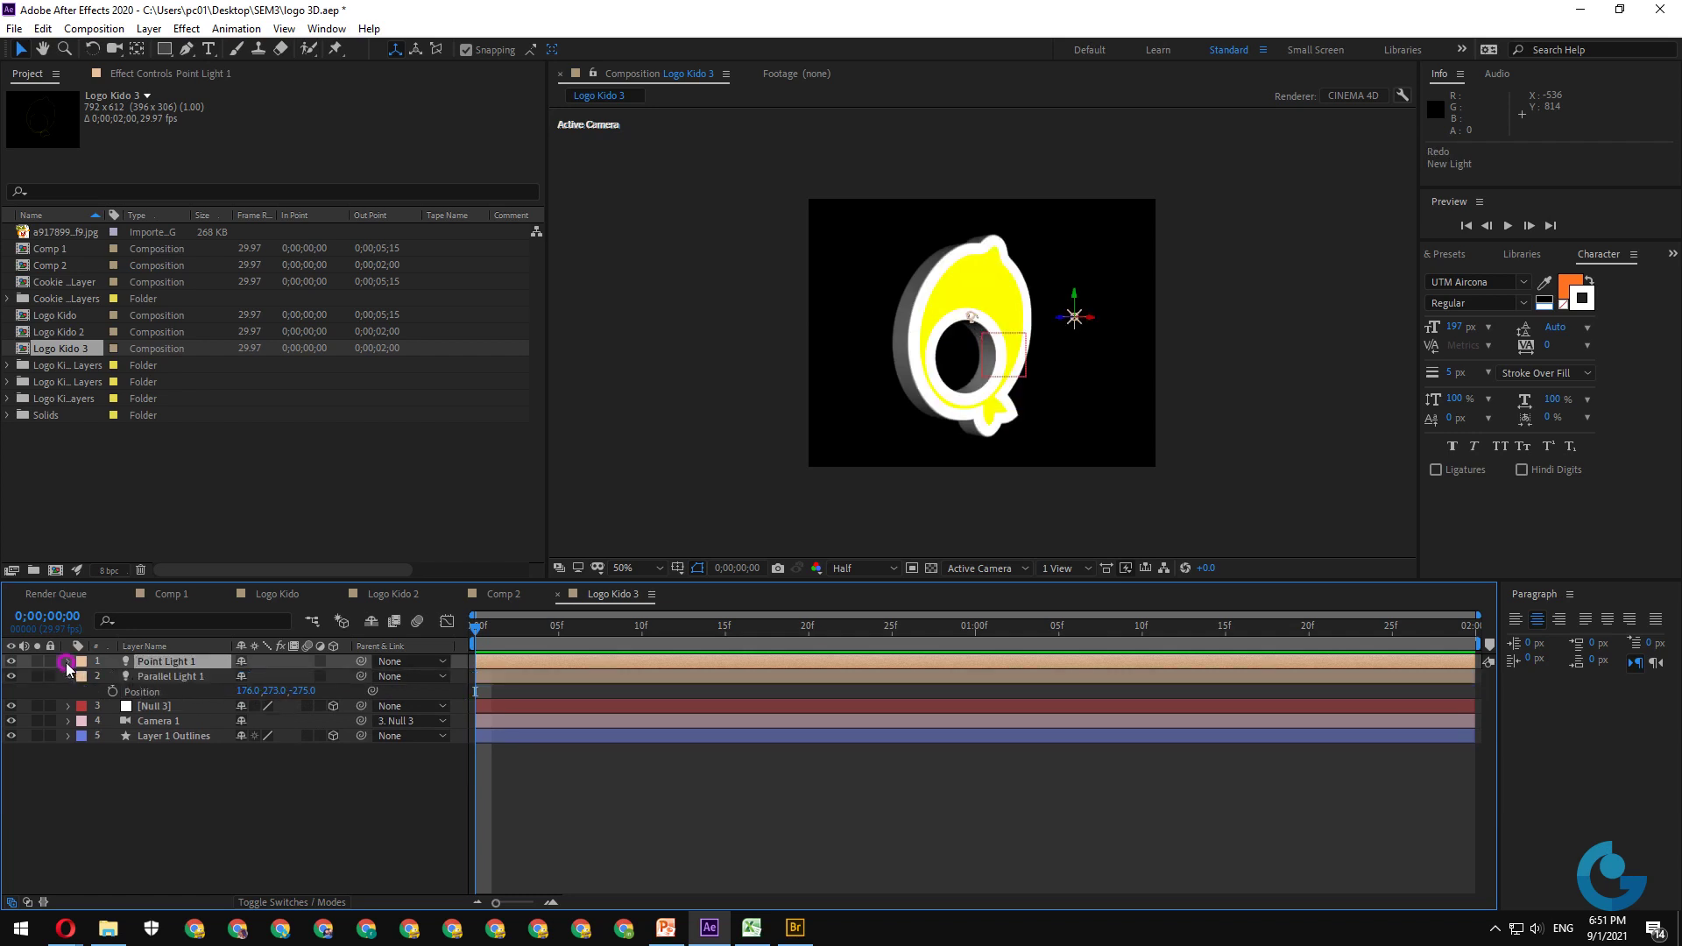
- Show the point light's Position and set it to X 606 and Y 106
{"action": "left_click", "coordinate": [67, 663]}
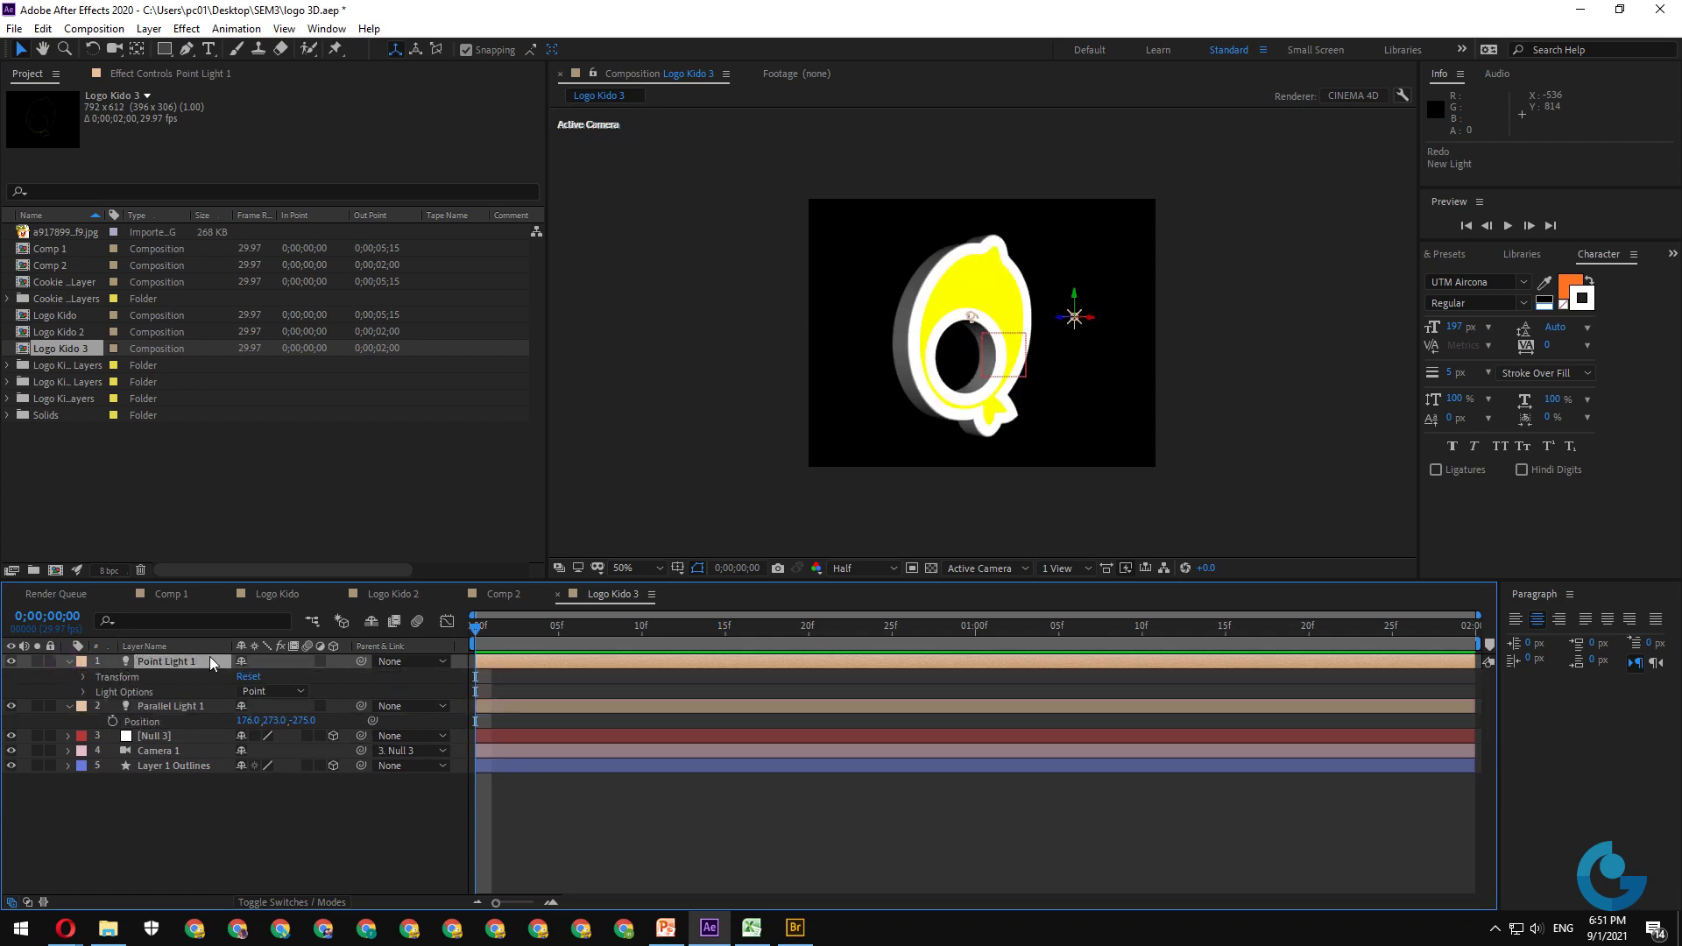
{"action": "key", "text": "p"}
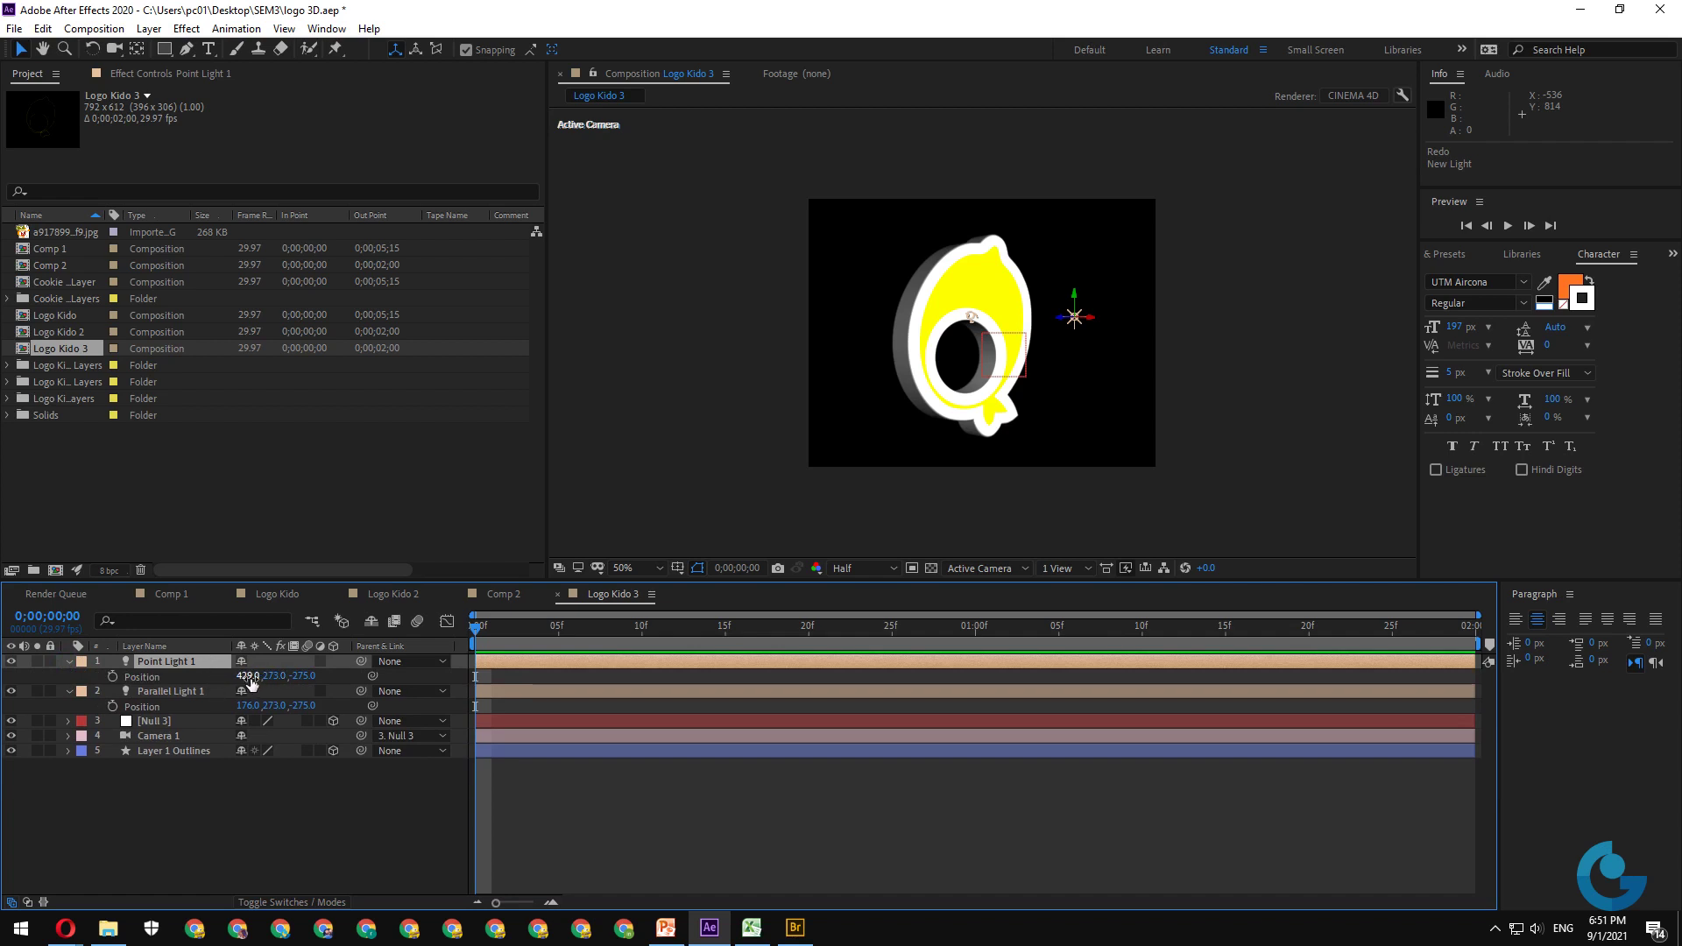
{"action": "left_click_drag", "start_coordinate": [272, 681], "coordinate": [130, 700]}
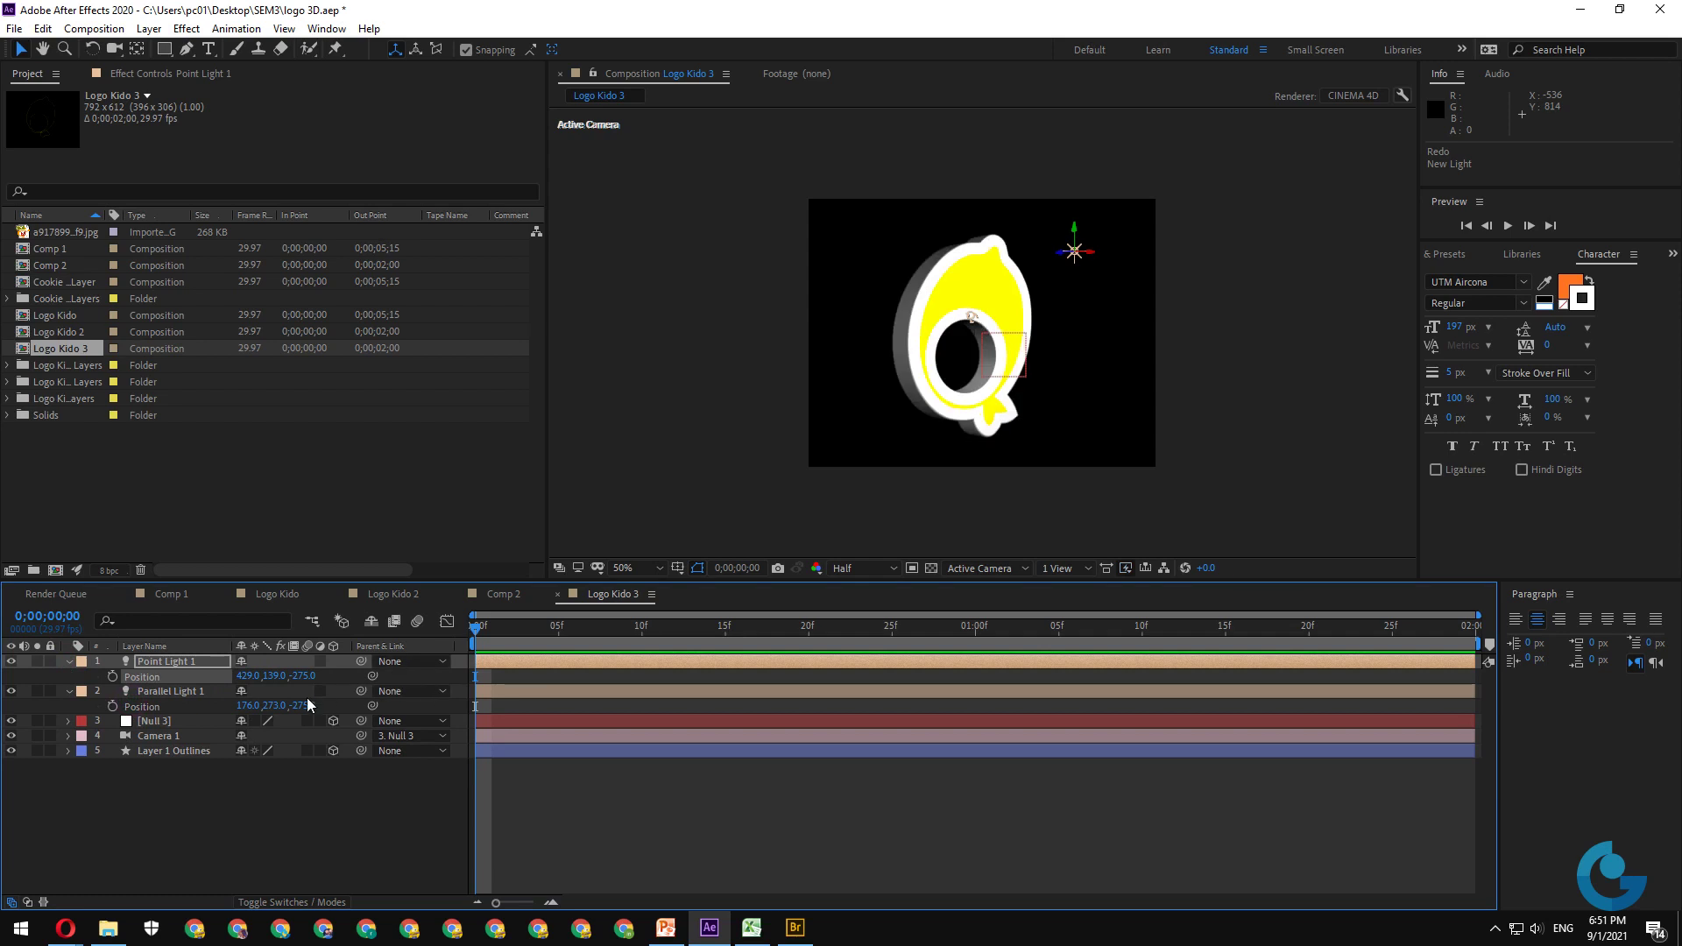
{"action": "left_click_drag", "start_coordinate": [282, 683], "coordinate": [405, 677]}
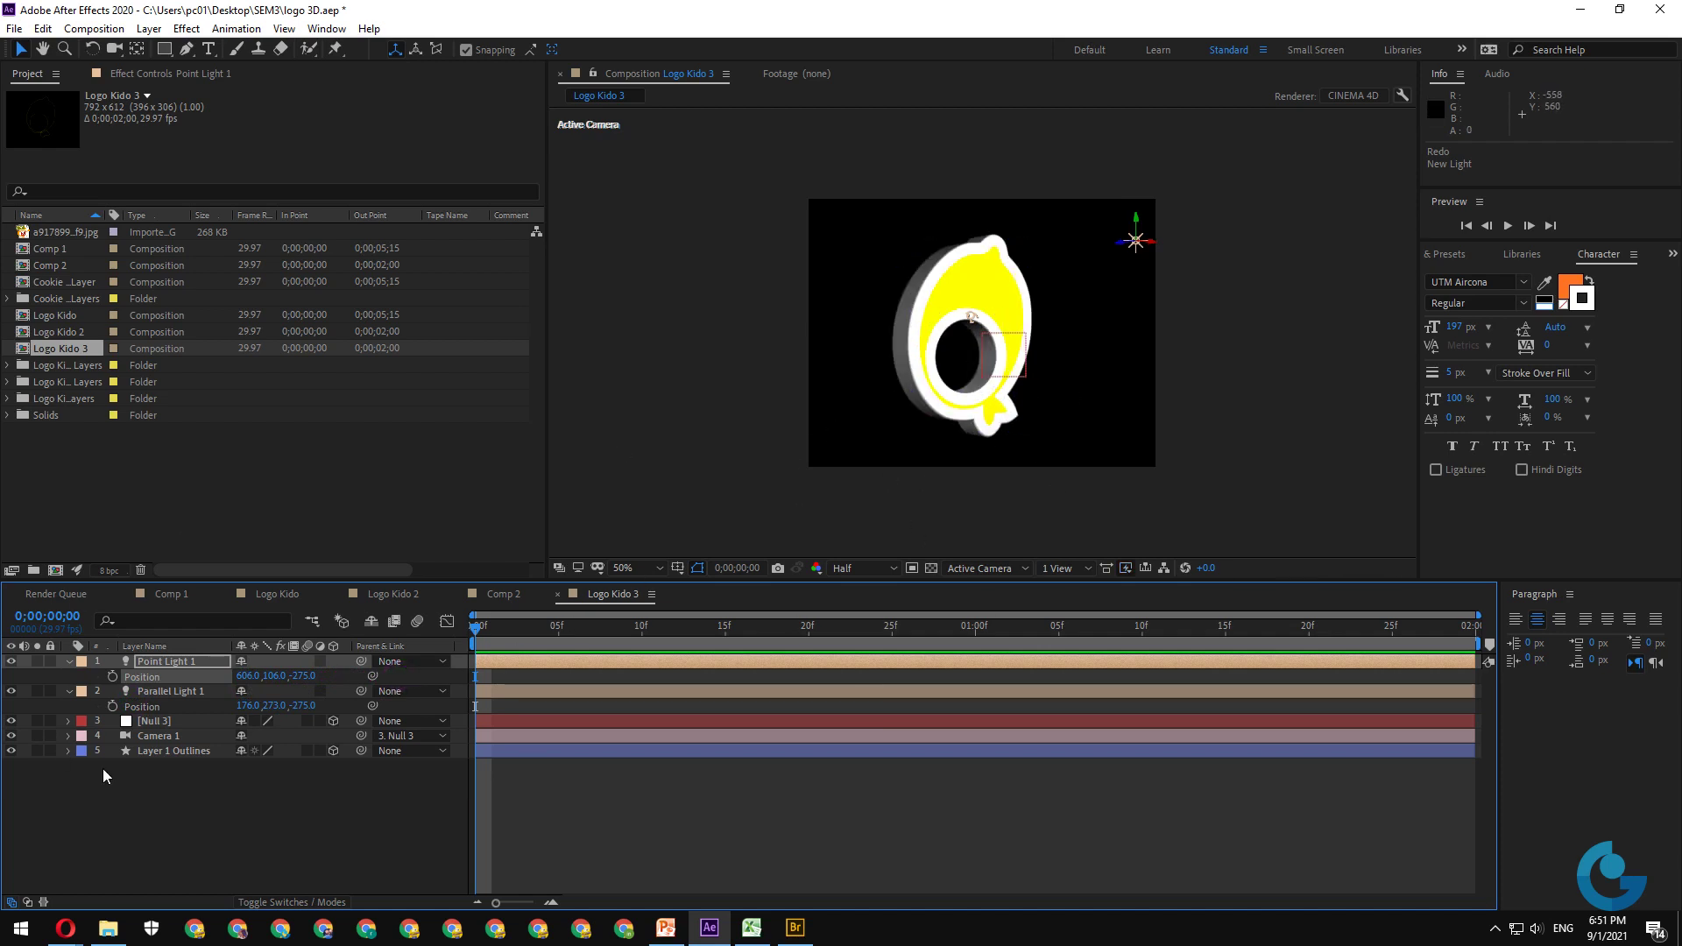
- Set the parallel light's Position to X 92 and Y 404
{"action": "left_click_drag", "start_coordinate": [247, 705], "coordinate": [188, 720]}
{"action": "left_click", "coordinate": [191, 722]}
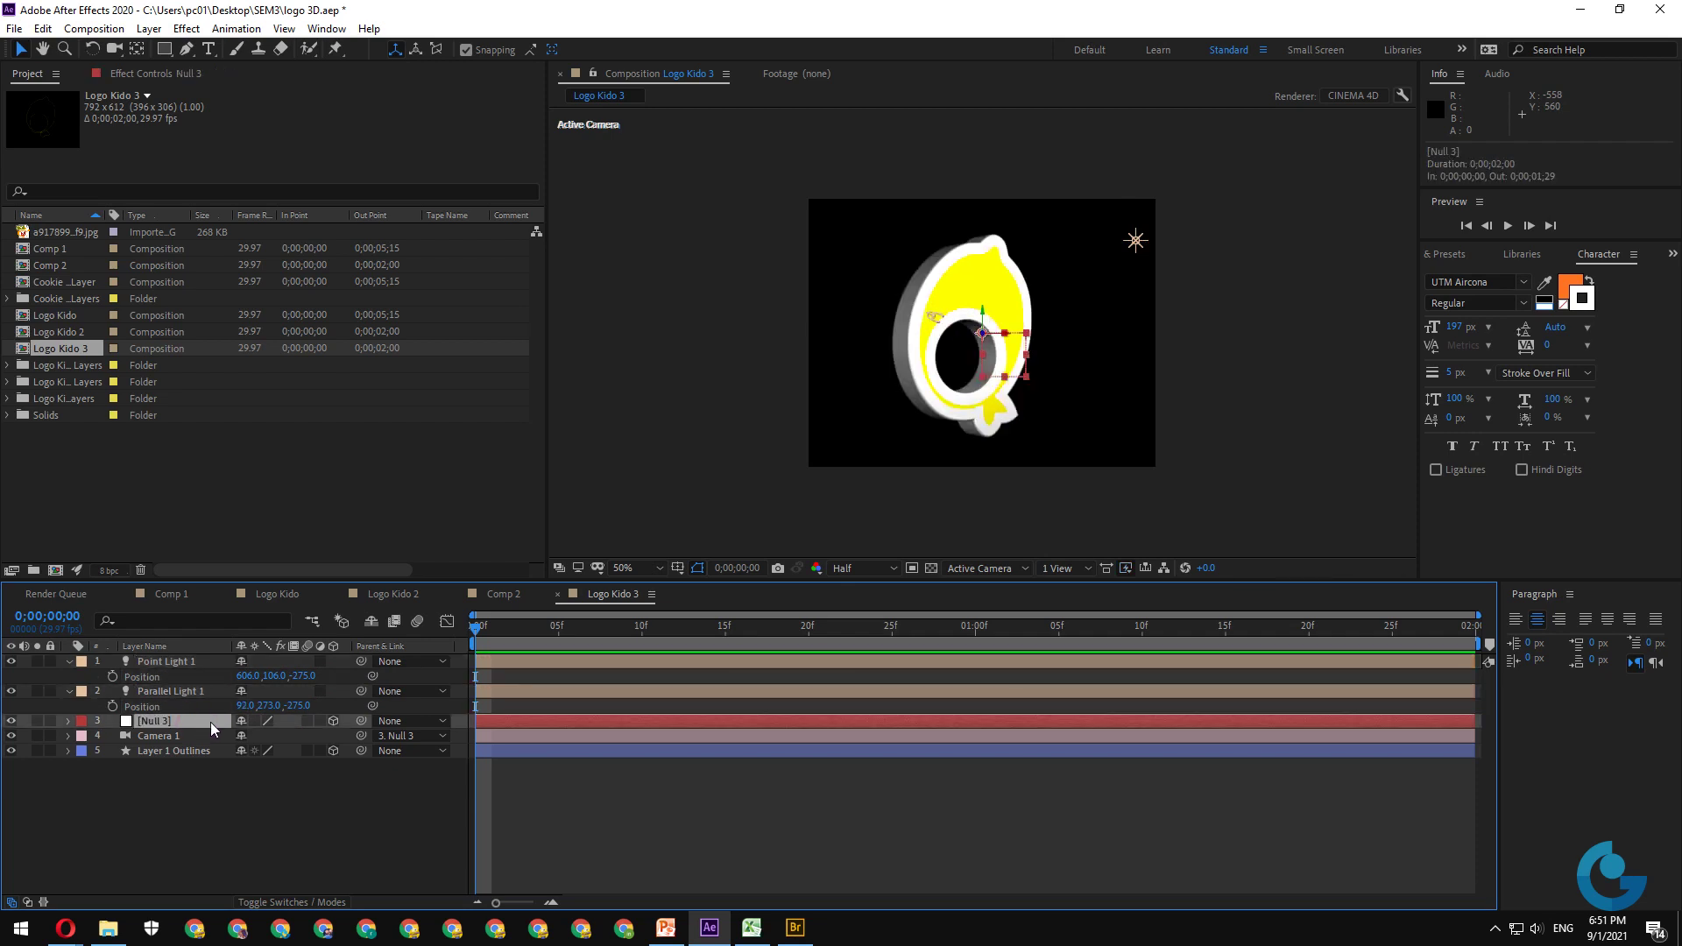
{"action": "left_click", "coordinate": [273, 693]}
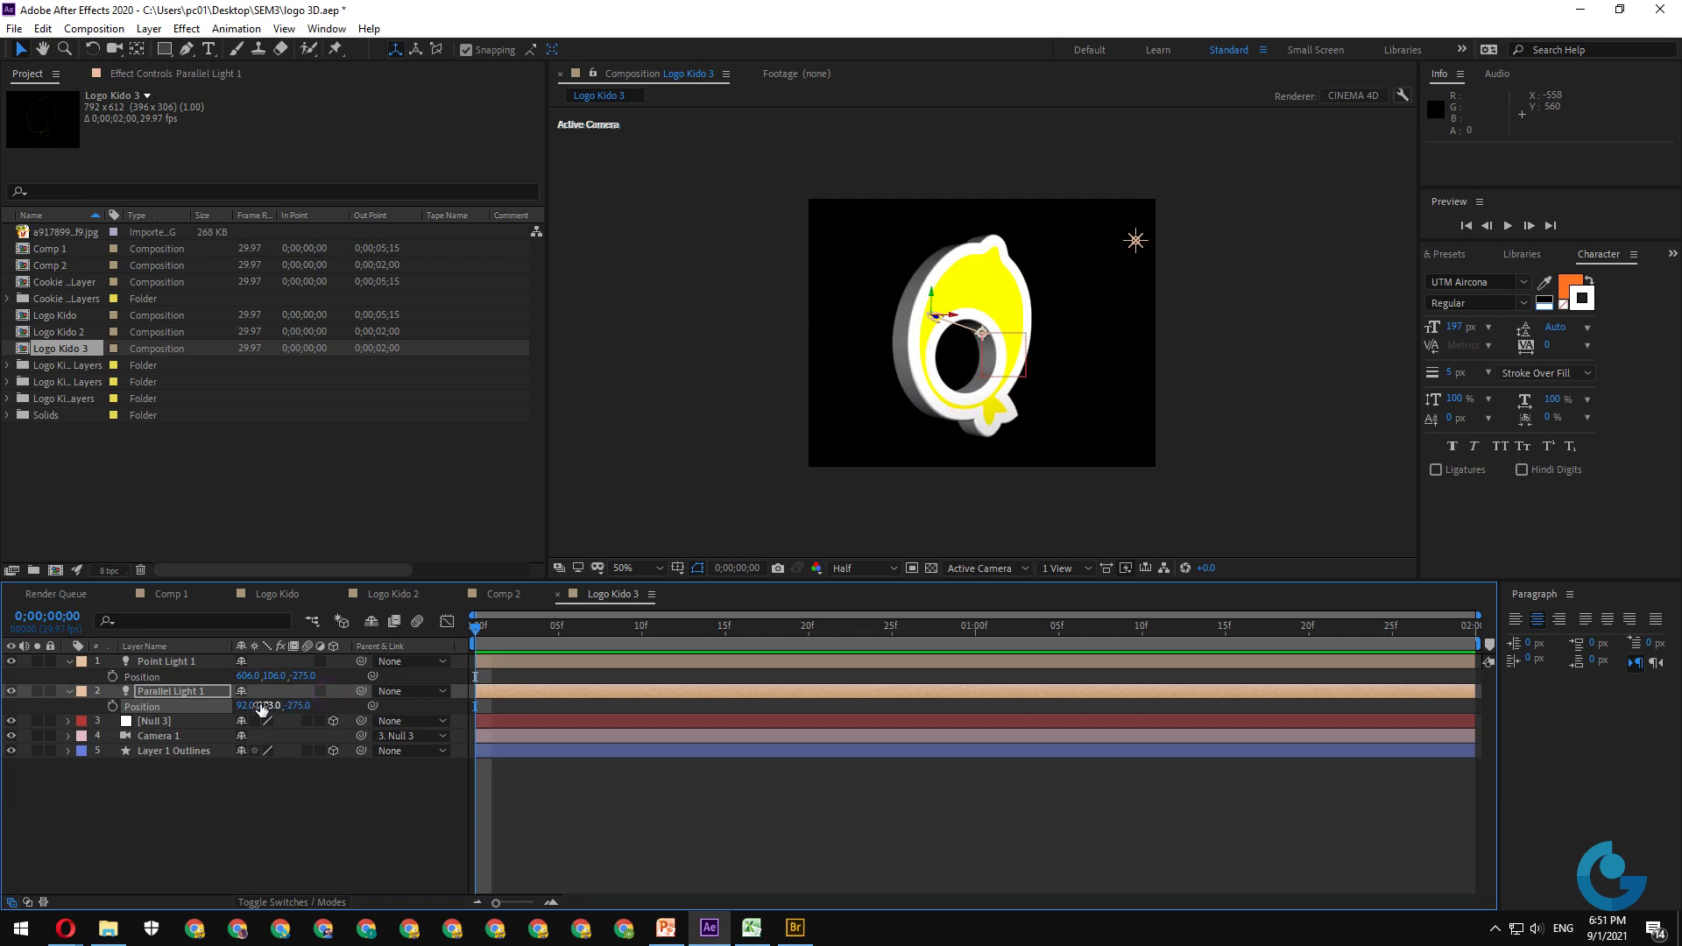
{"action": "left_click_drag", "start_coordinate": [265, 705], "coordinate": [382, 699]}
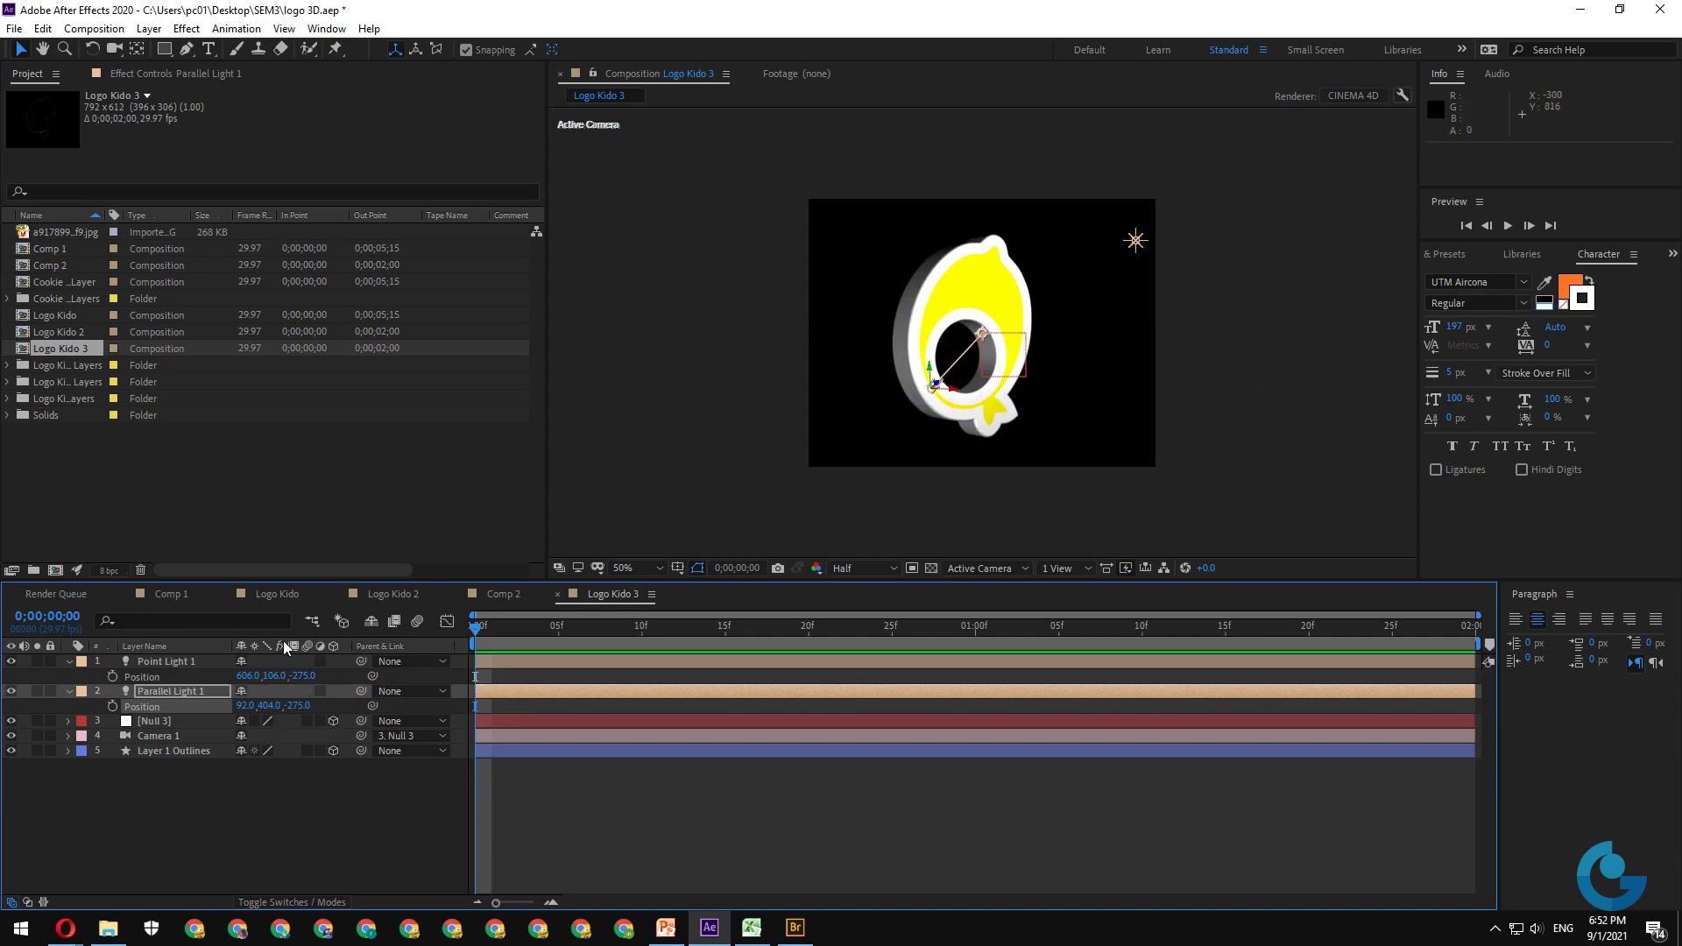
- Set the Bevel Depth in Layer 1 Outlines' Geometry Options to 2
{"action": "left_click", "coordinate": [156, 749]}
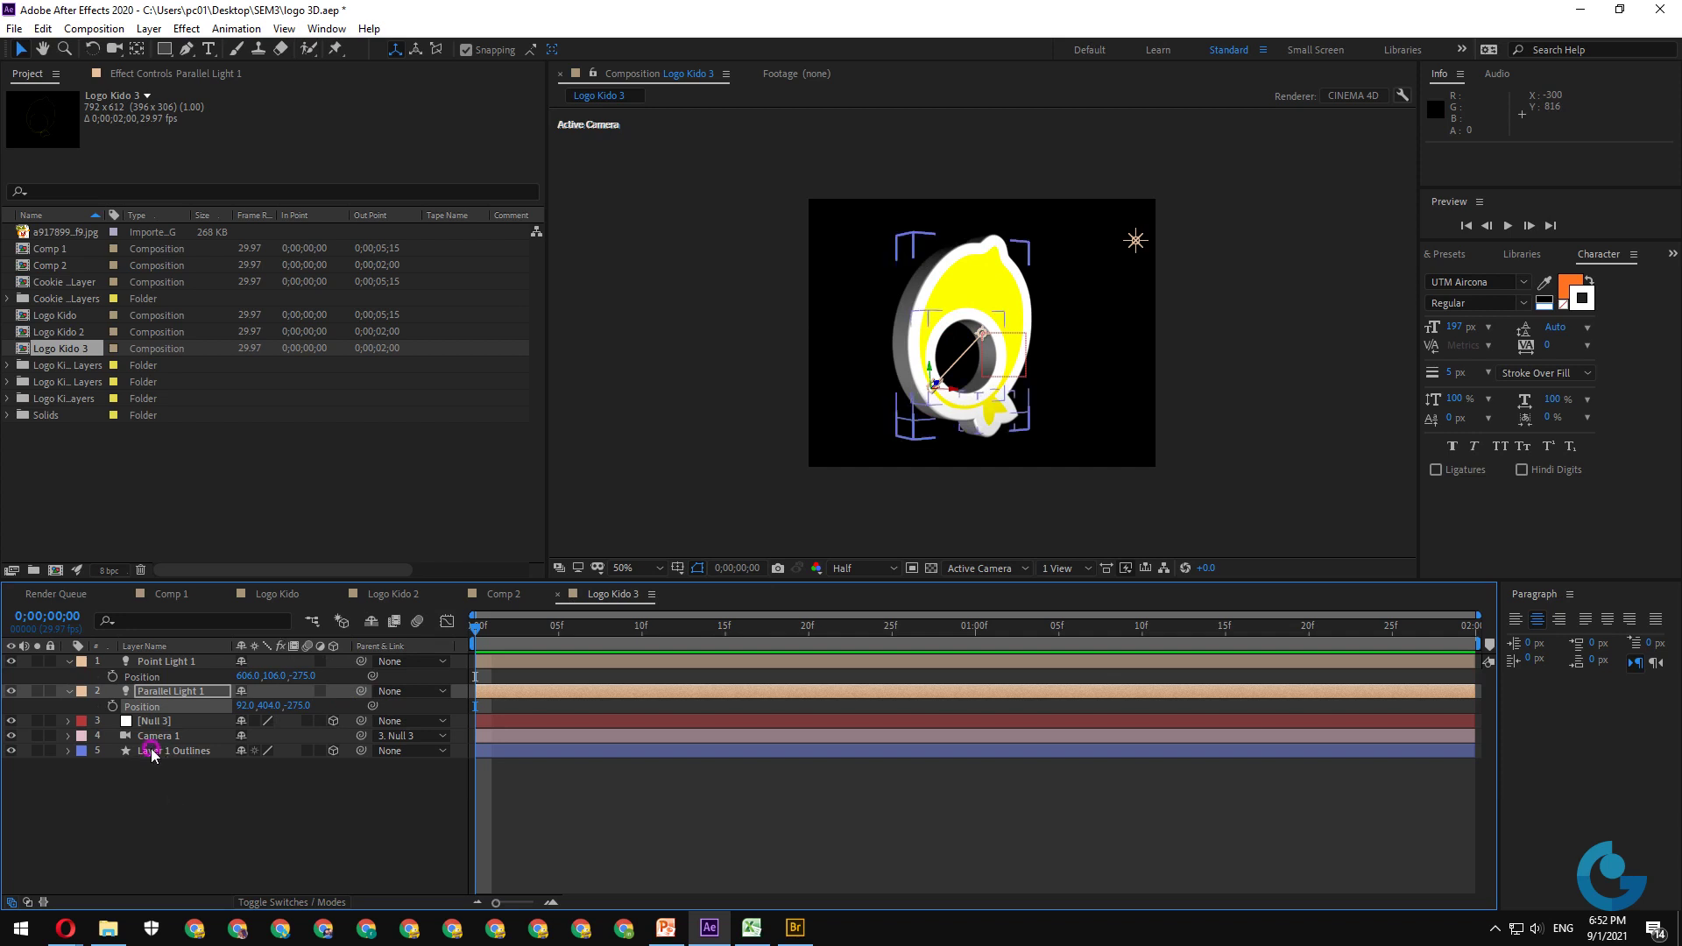
{"action": "left_click", "coordinate": [69, 749]}
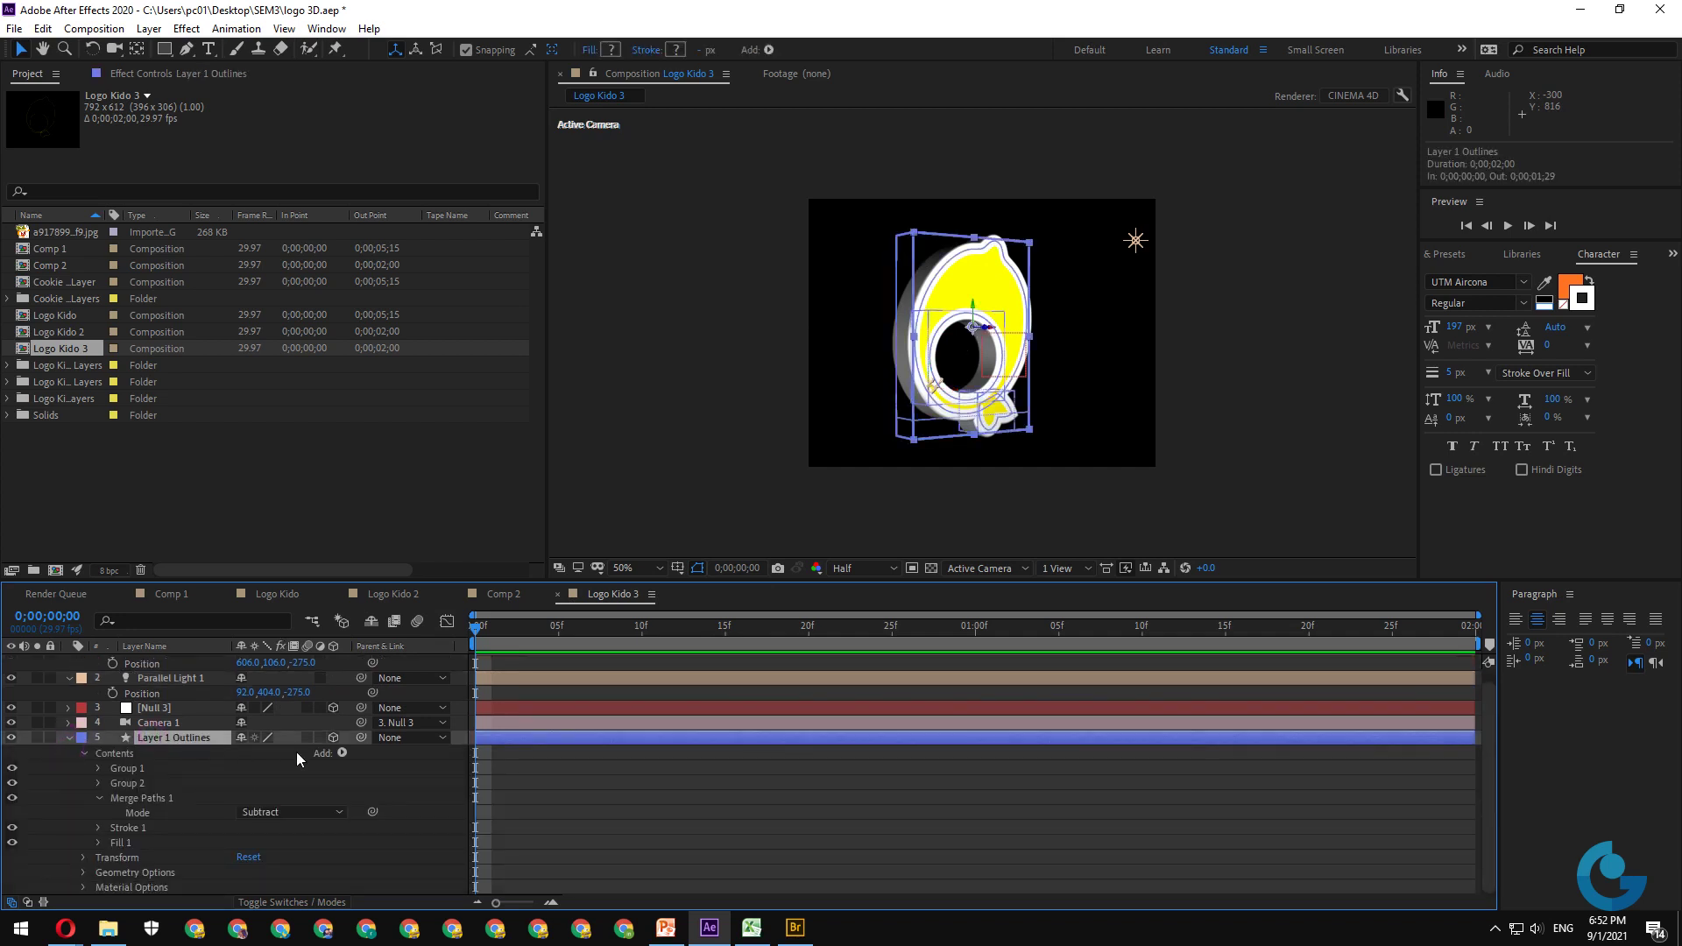
{"action": "left_click", "coordinate": [84, 871]}
{"action": "scroll", "coordinate": [349, 731], "scroll_direction": "down", "scroll_amount": 2}
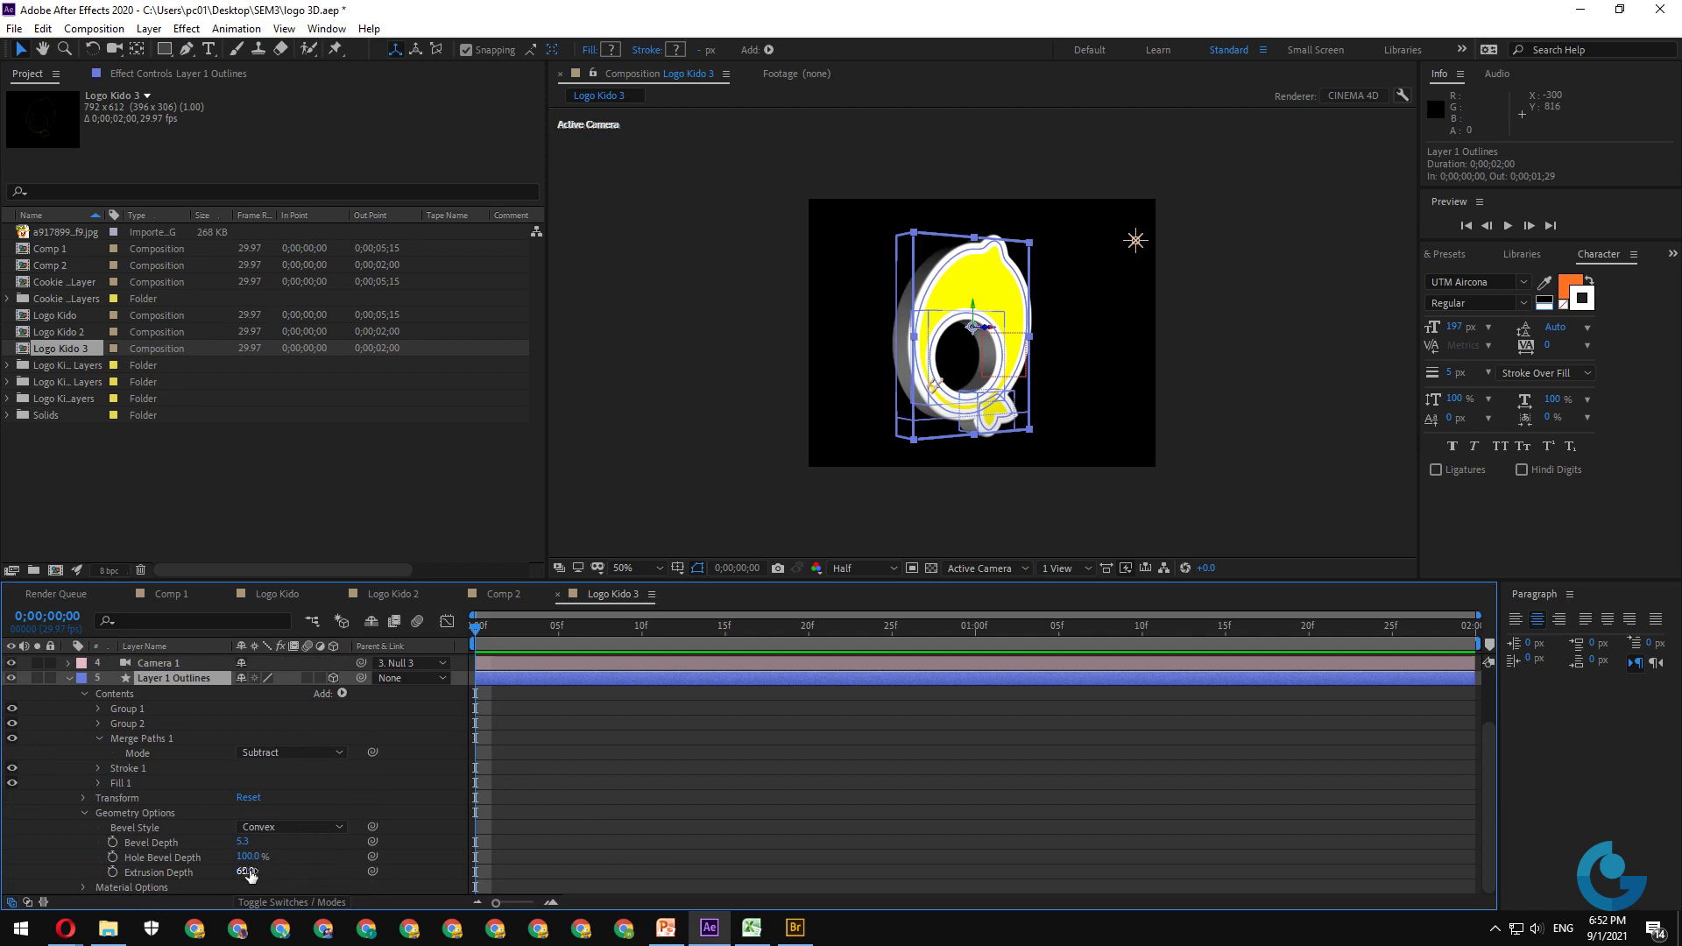
{"action": "left_click", "coordinate": [244, 842]}
{"action": "type", "text": "2"}
{"action": "key", "text": "Return"}
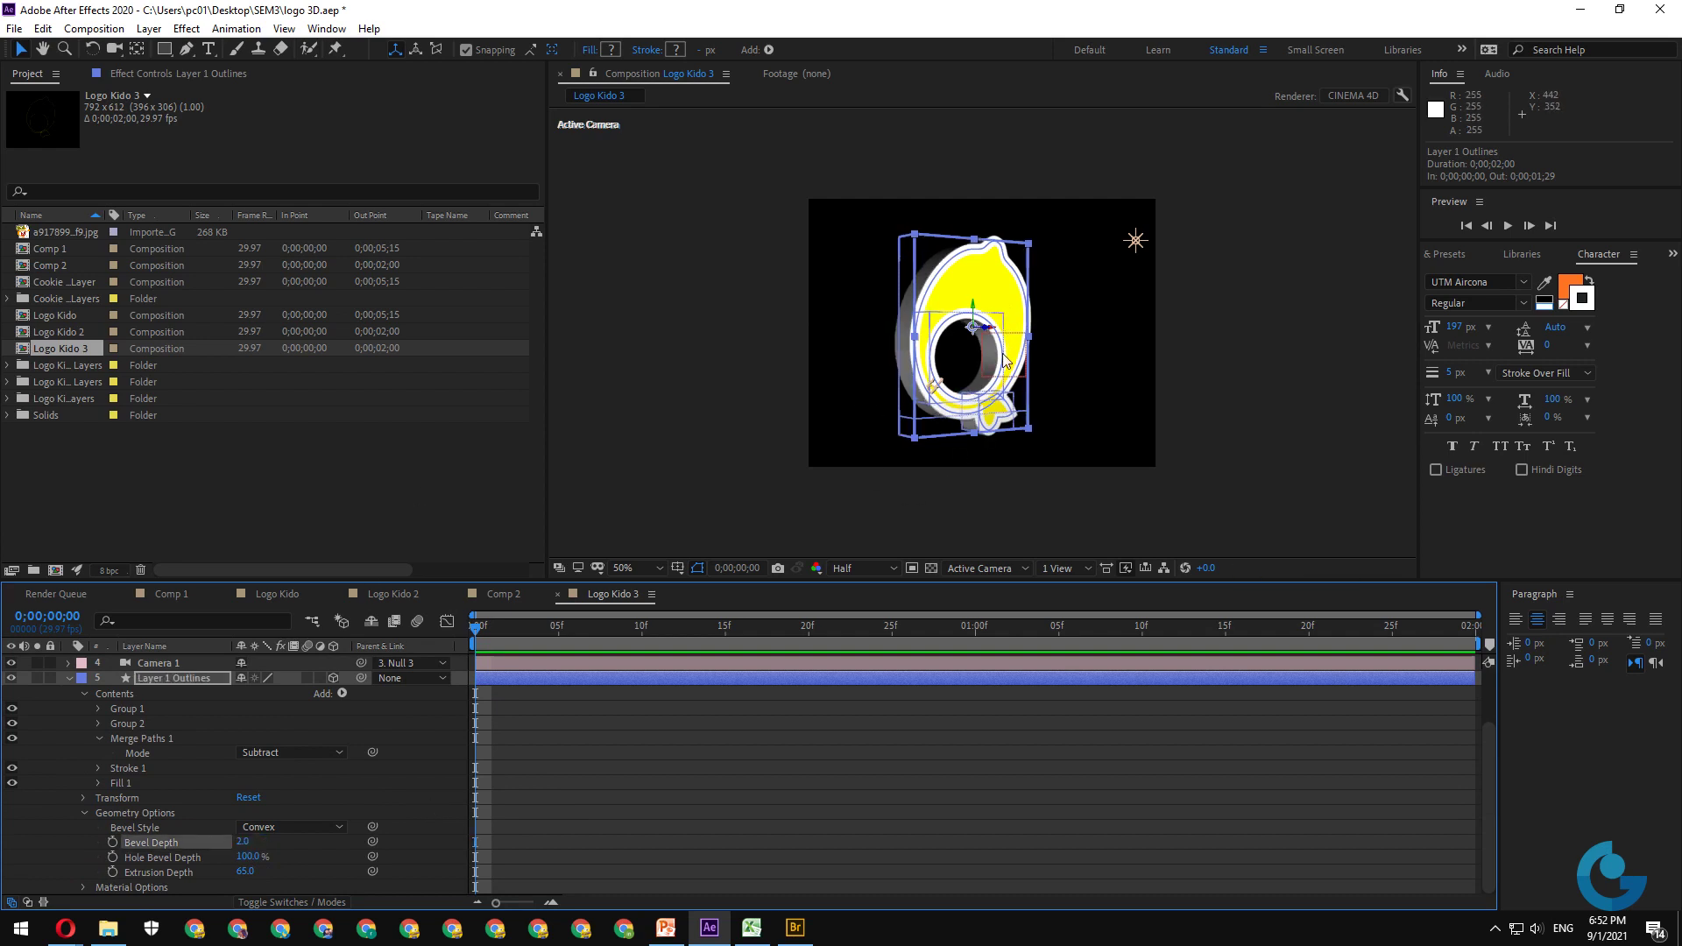
{"action": "key", "text": "period"}
{"action": "key", "text": "period"}
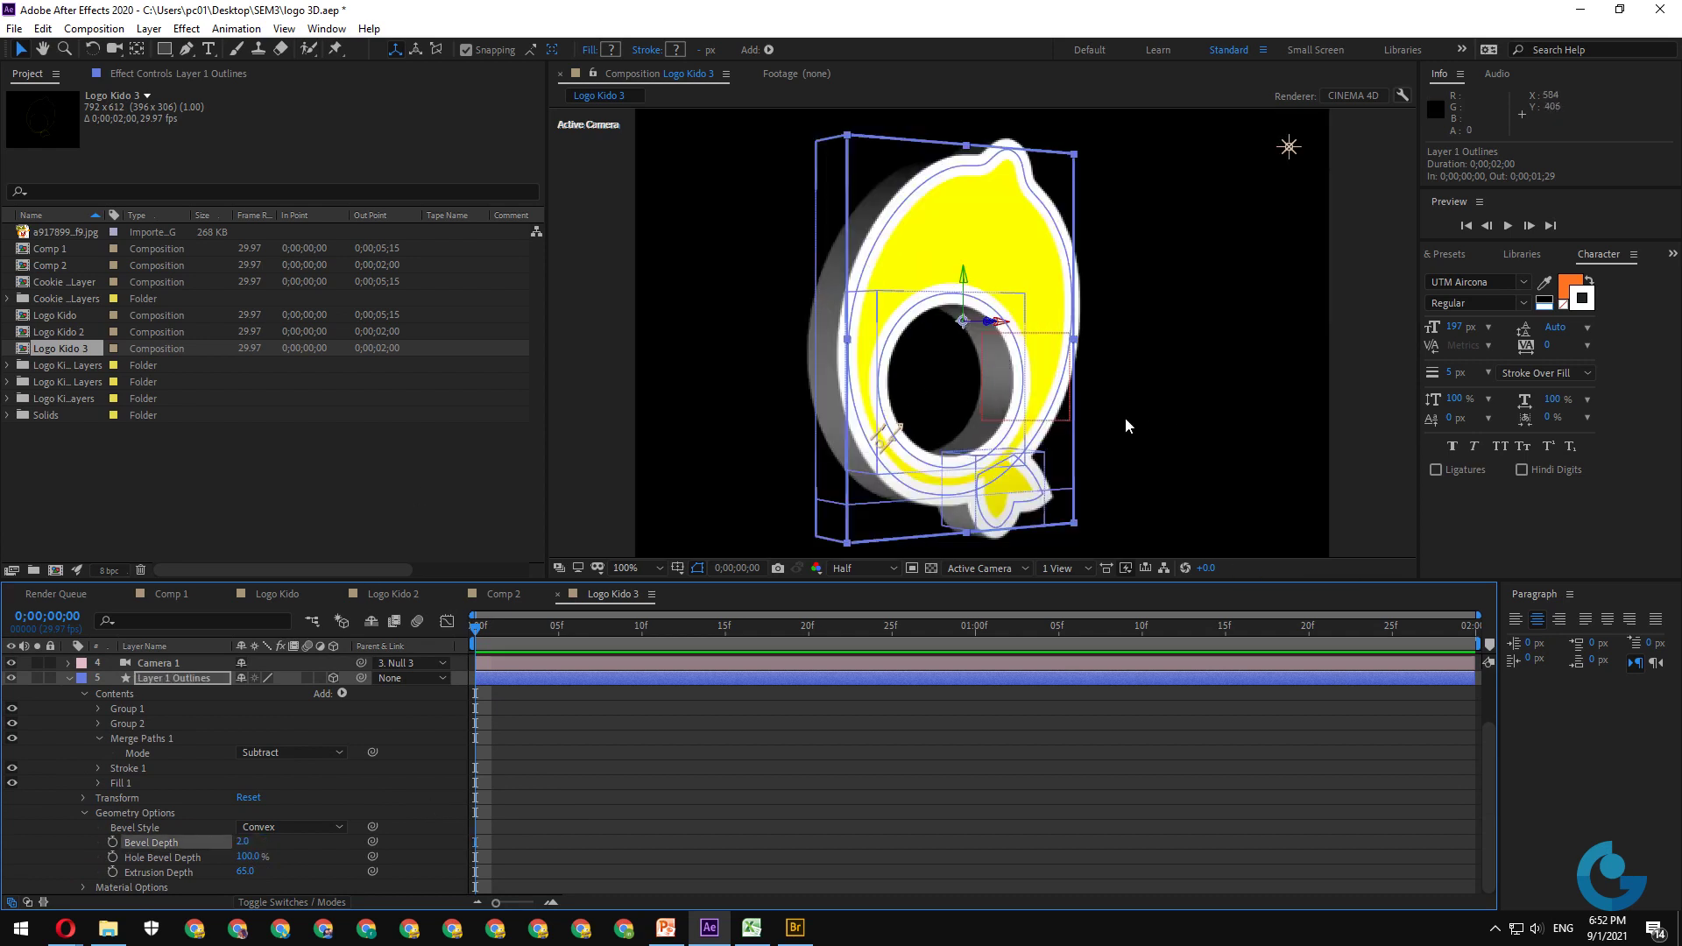
- Check the text stroke color without changing it and set the character stroke width to 2 px
{"action": "left_click", "coordinate": [1582, 302]}
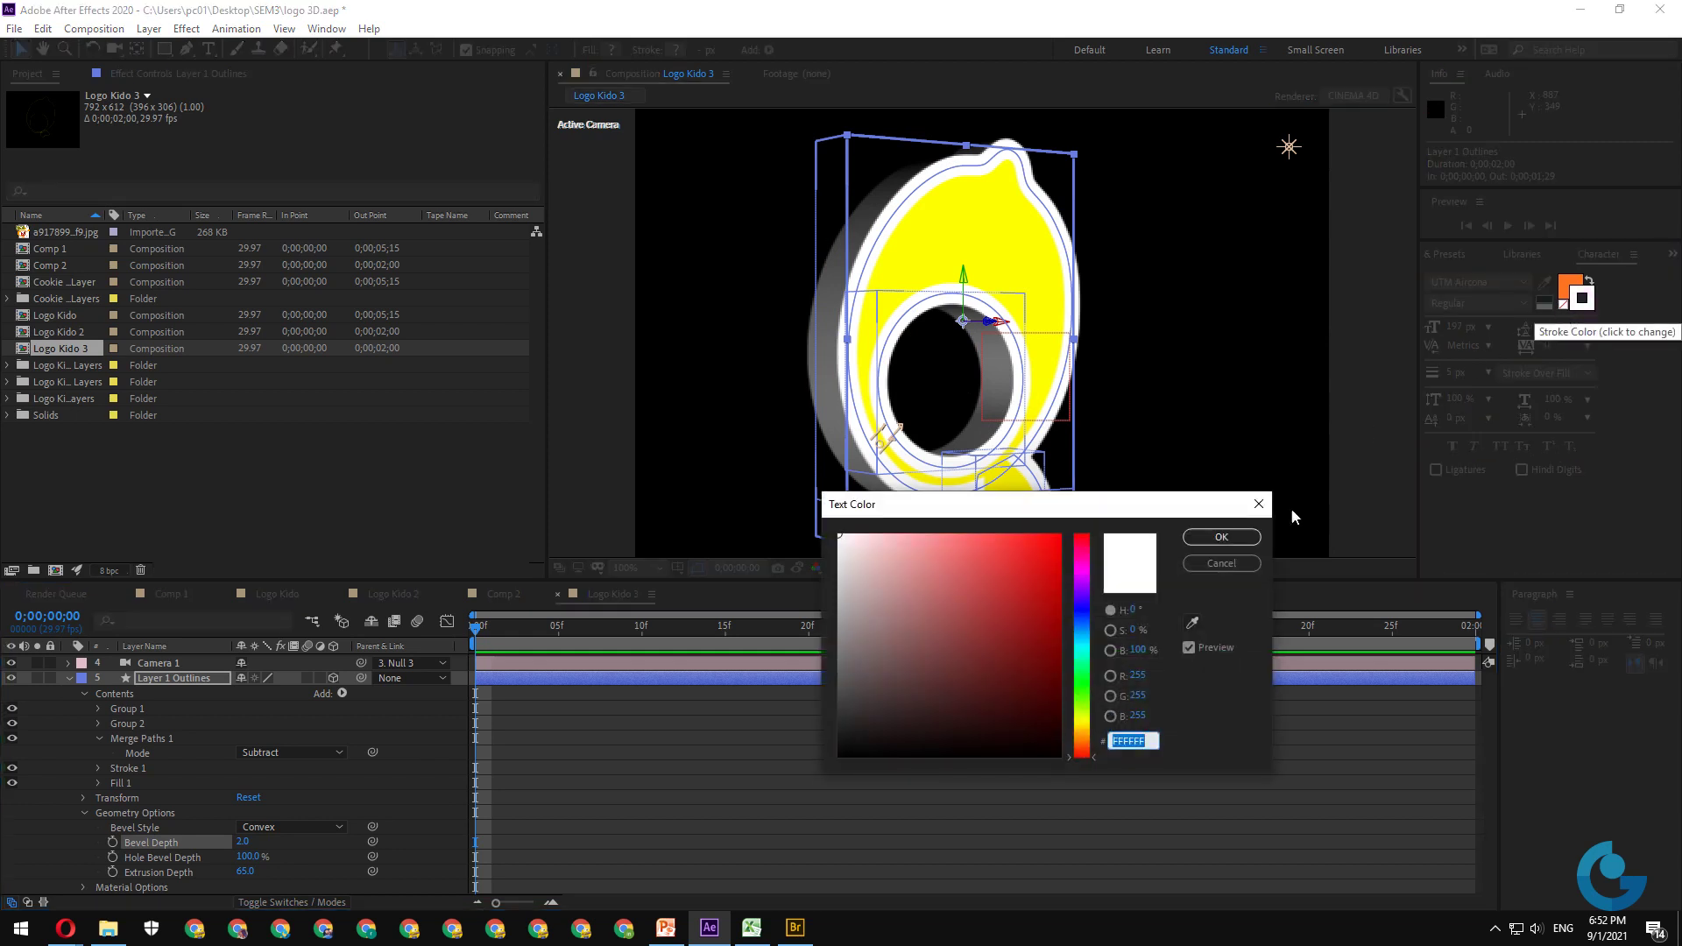
{"action": "left_click", "coordinate": [1226, 558]}
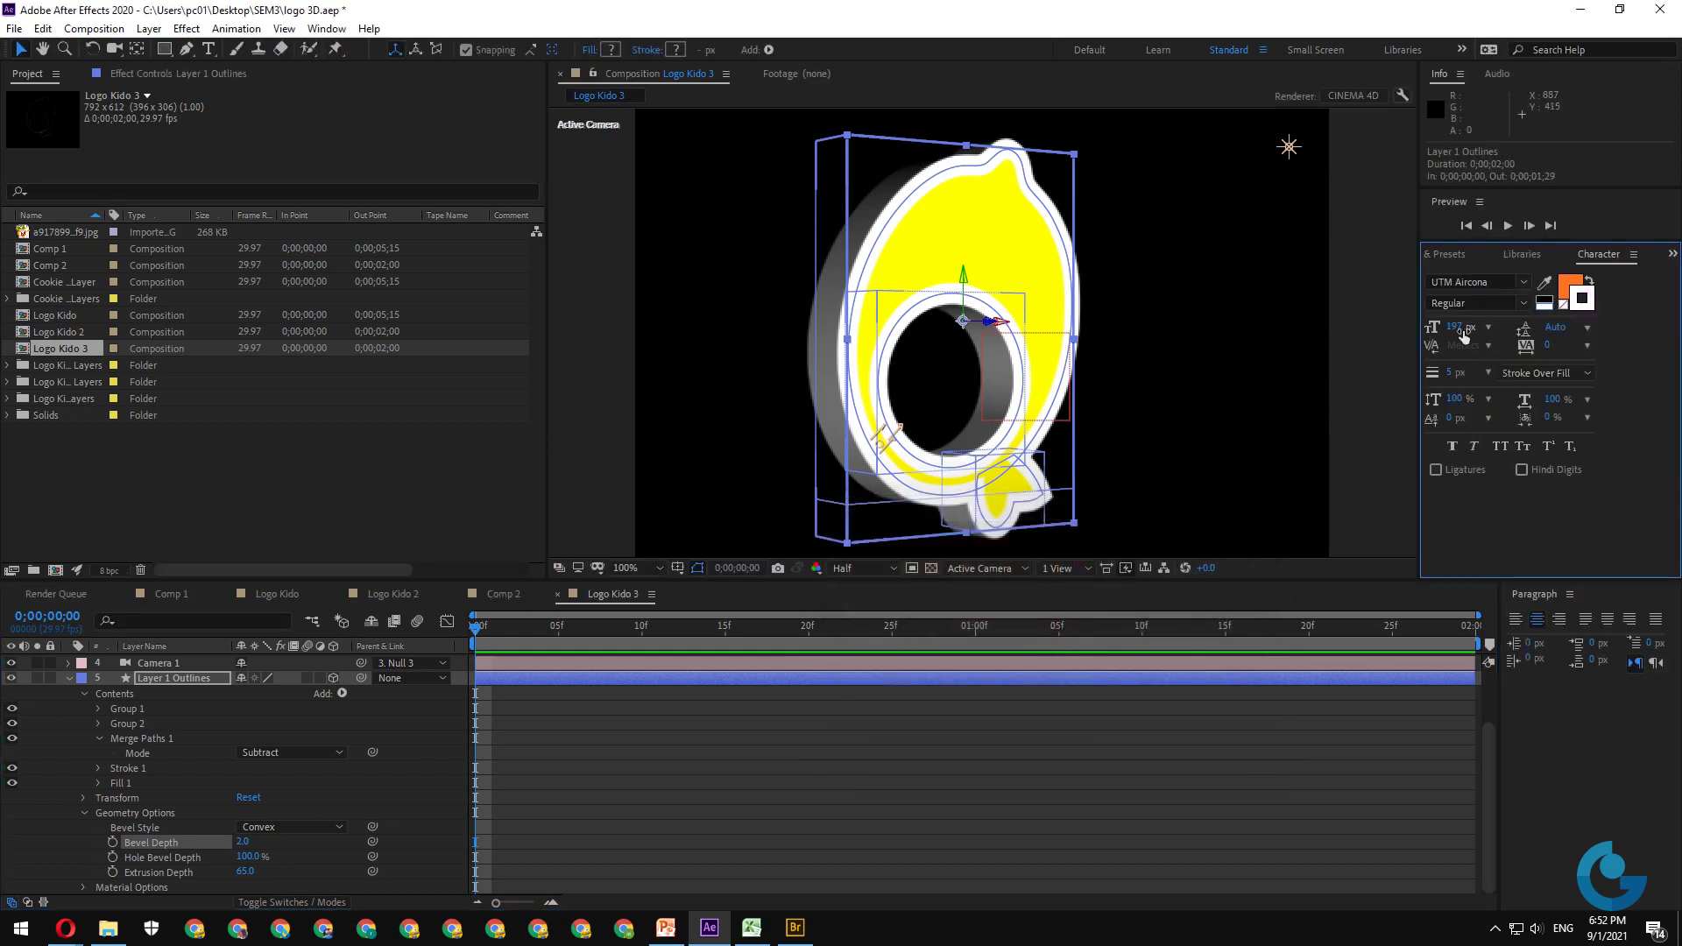
{"action": "left_click", "coordinate": [1456, 374]}
- Set the Stroke Width of Stroke 1 in the Layer 1 Outlines shape contents to 5
{"action": "scroll", "coordinate": [280, 791], "scroll_direction": "up", "scroll_amount": 2}
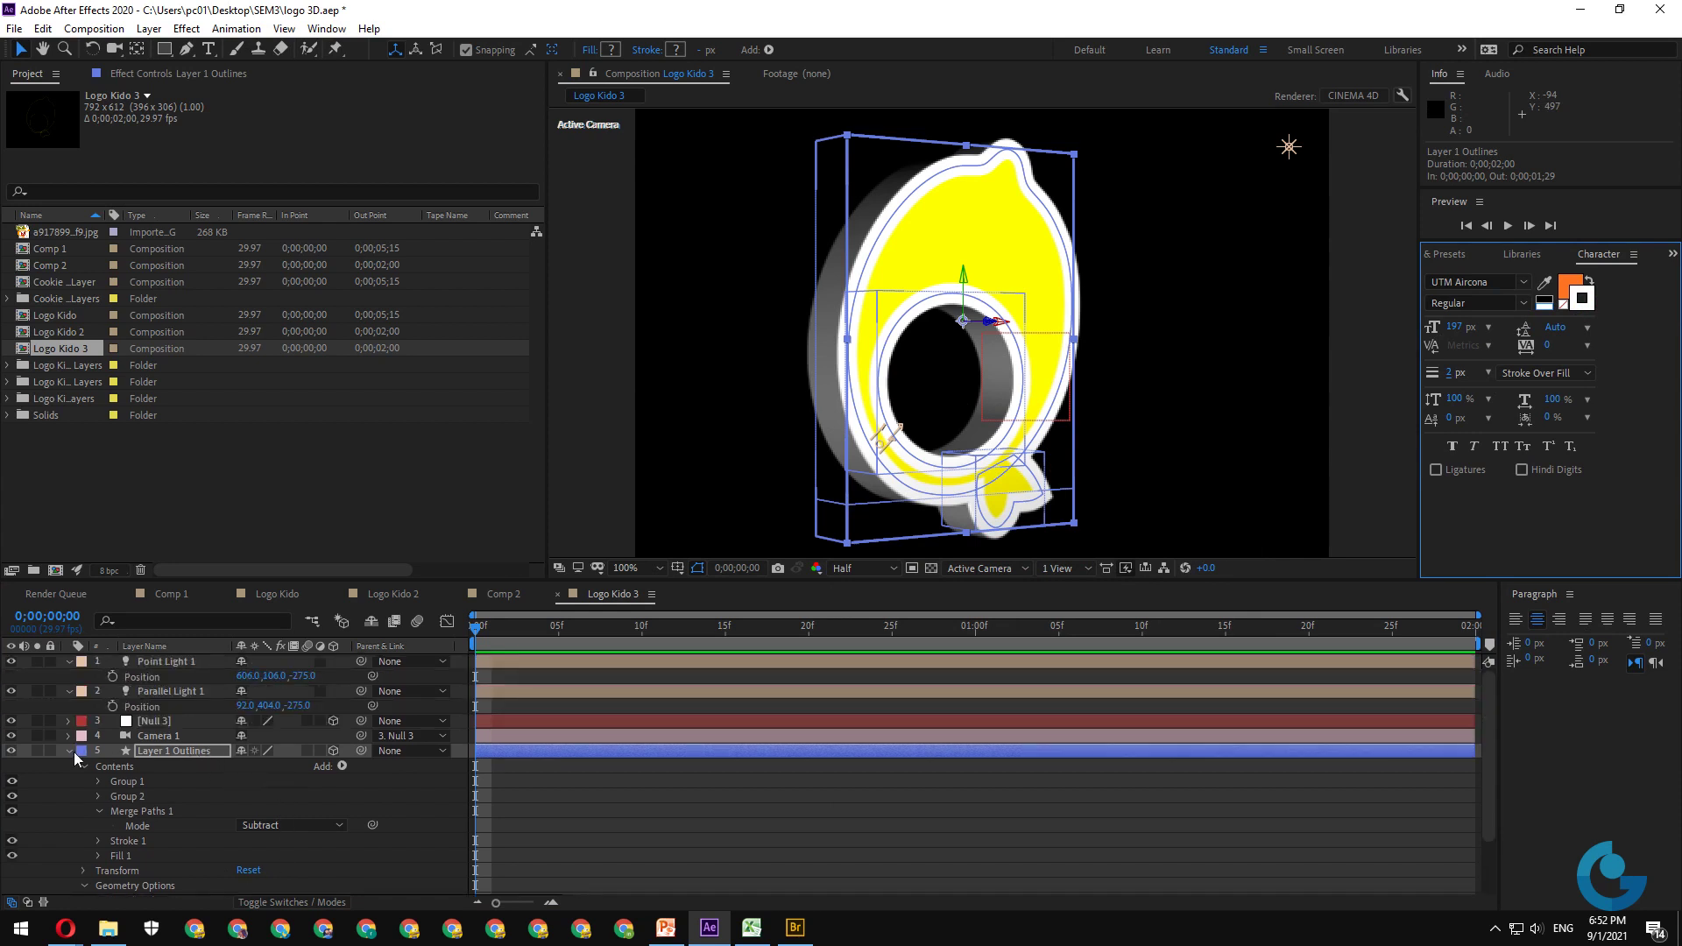
{"action": "key", "text": "F2"}
{"action": "scroll", "coordinate": [177, 776], "scroll_direction": "down", "scroll_amount": 3}
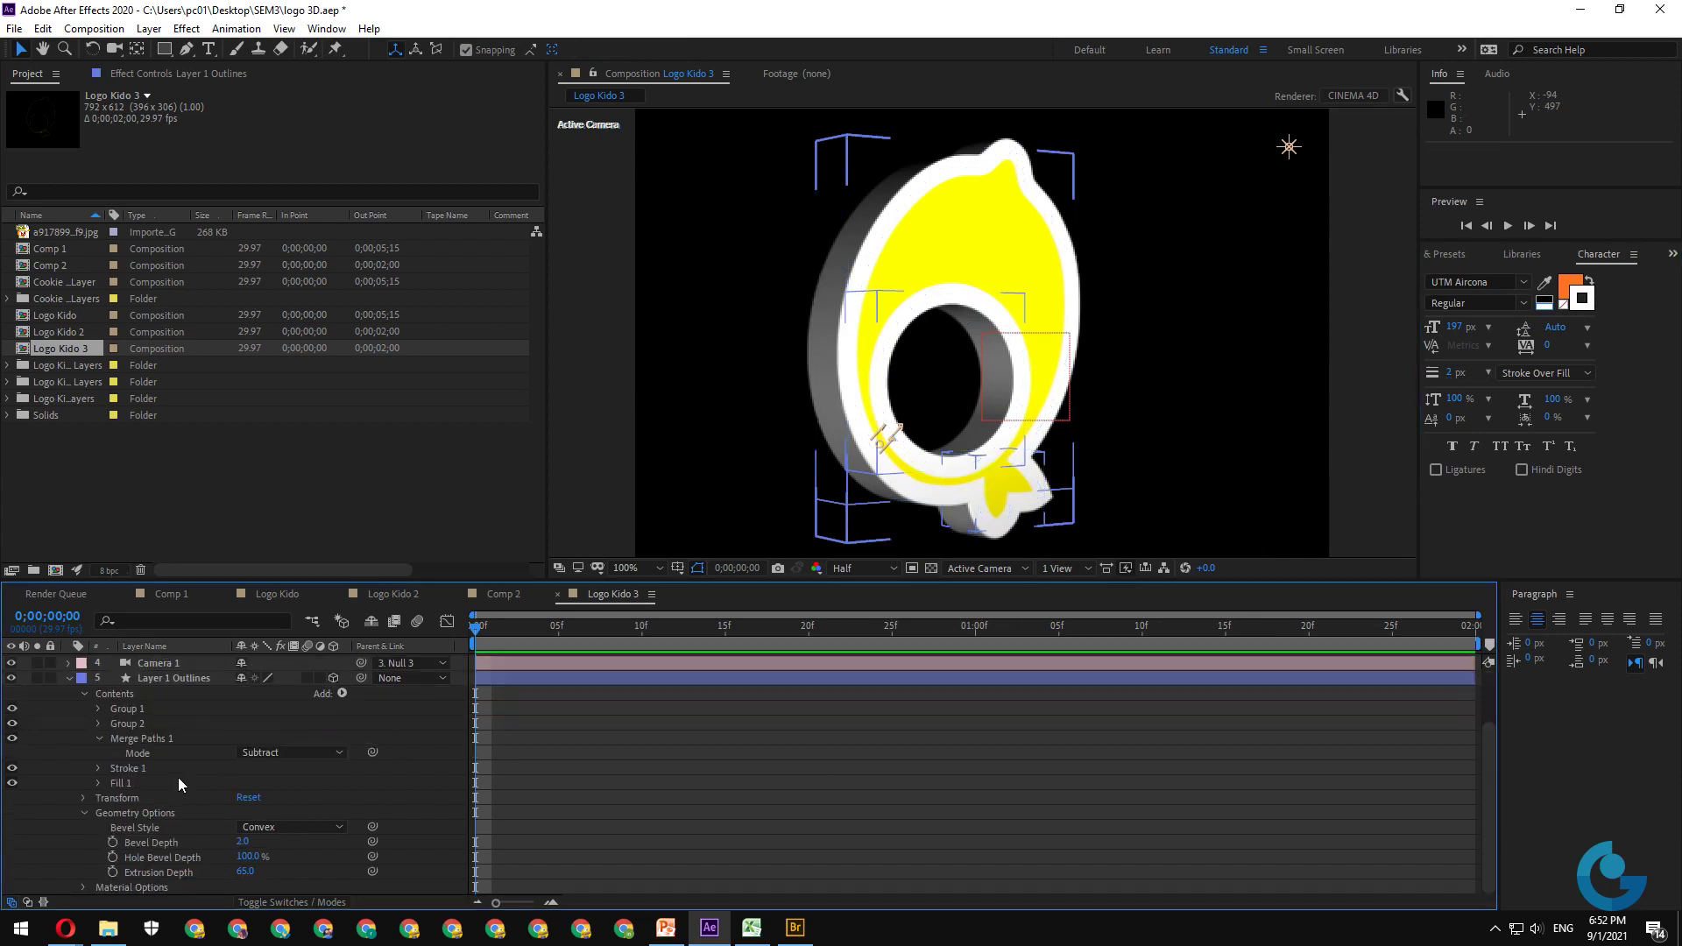
{"action": "left_click", "coordinate": [97, 767]}
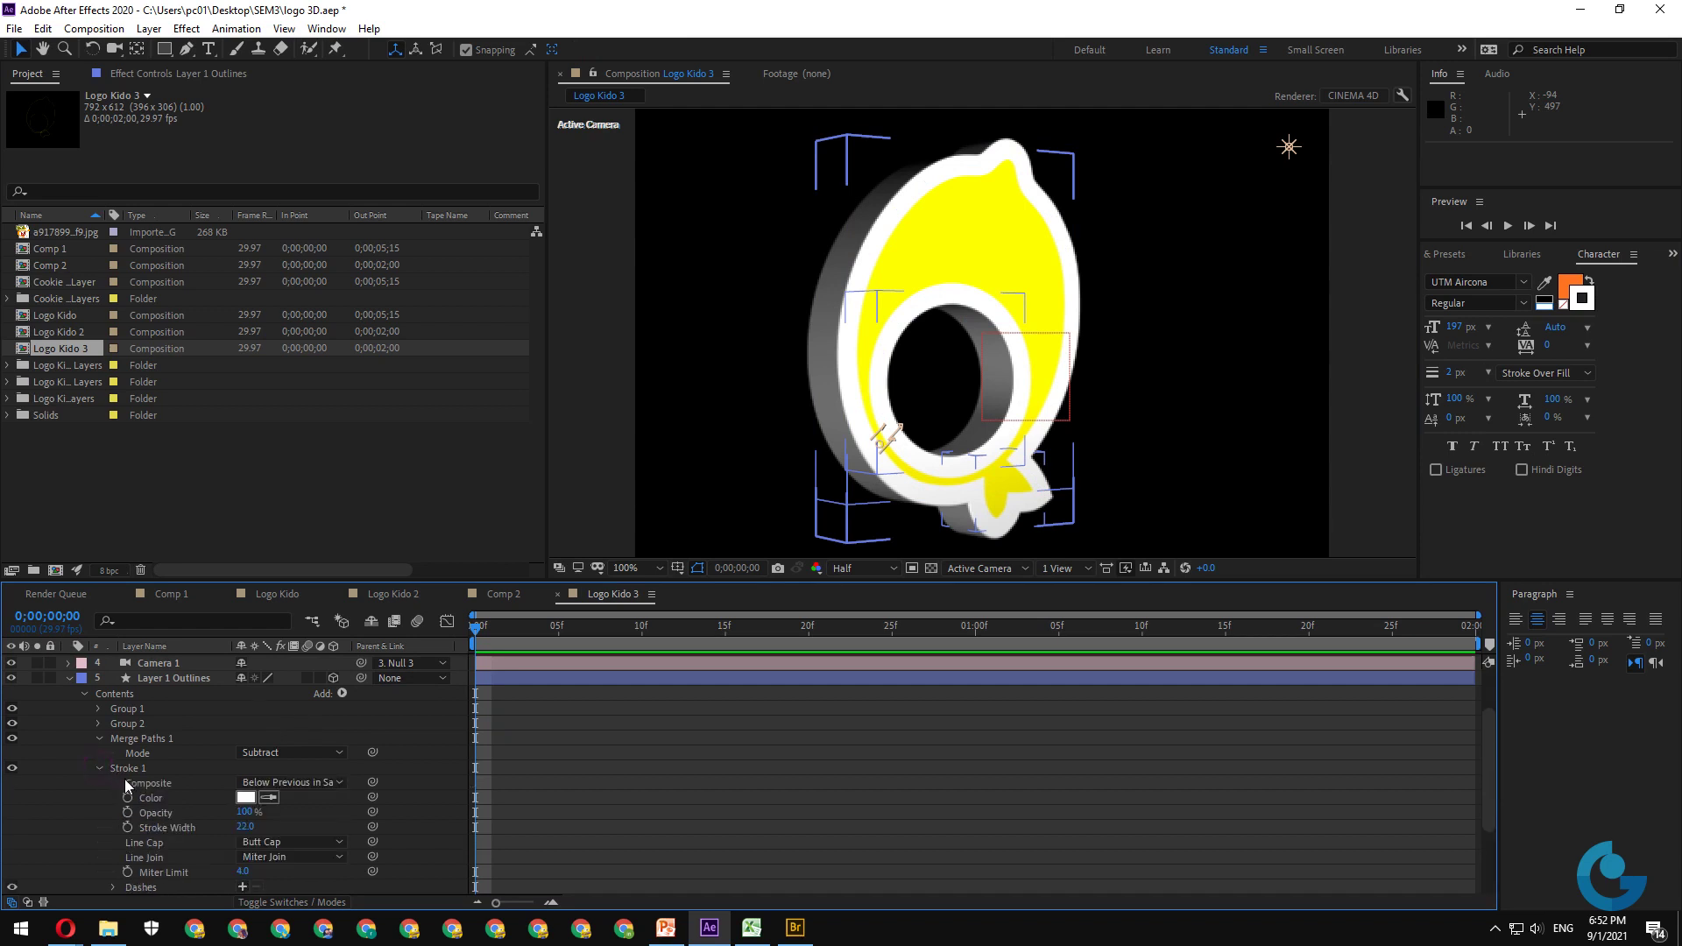
{"action": "left_click", "coordinate": [244, 826]}
{"action": "type", "text": "5"}
{"action": "key", "text": "Return"}
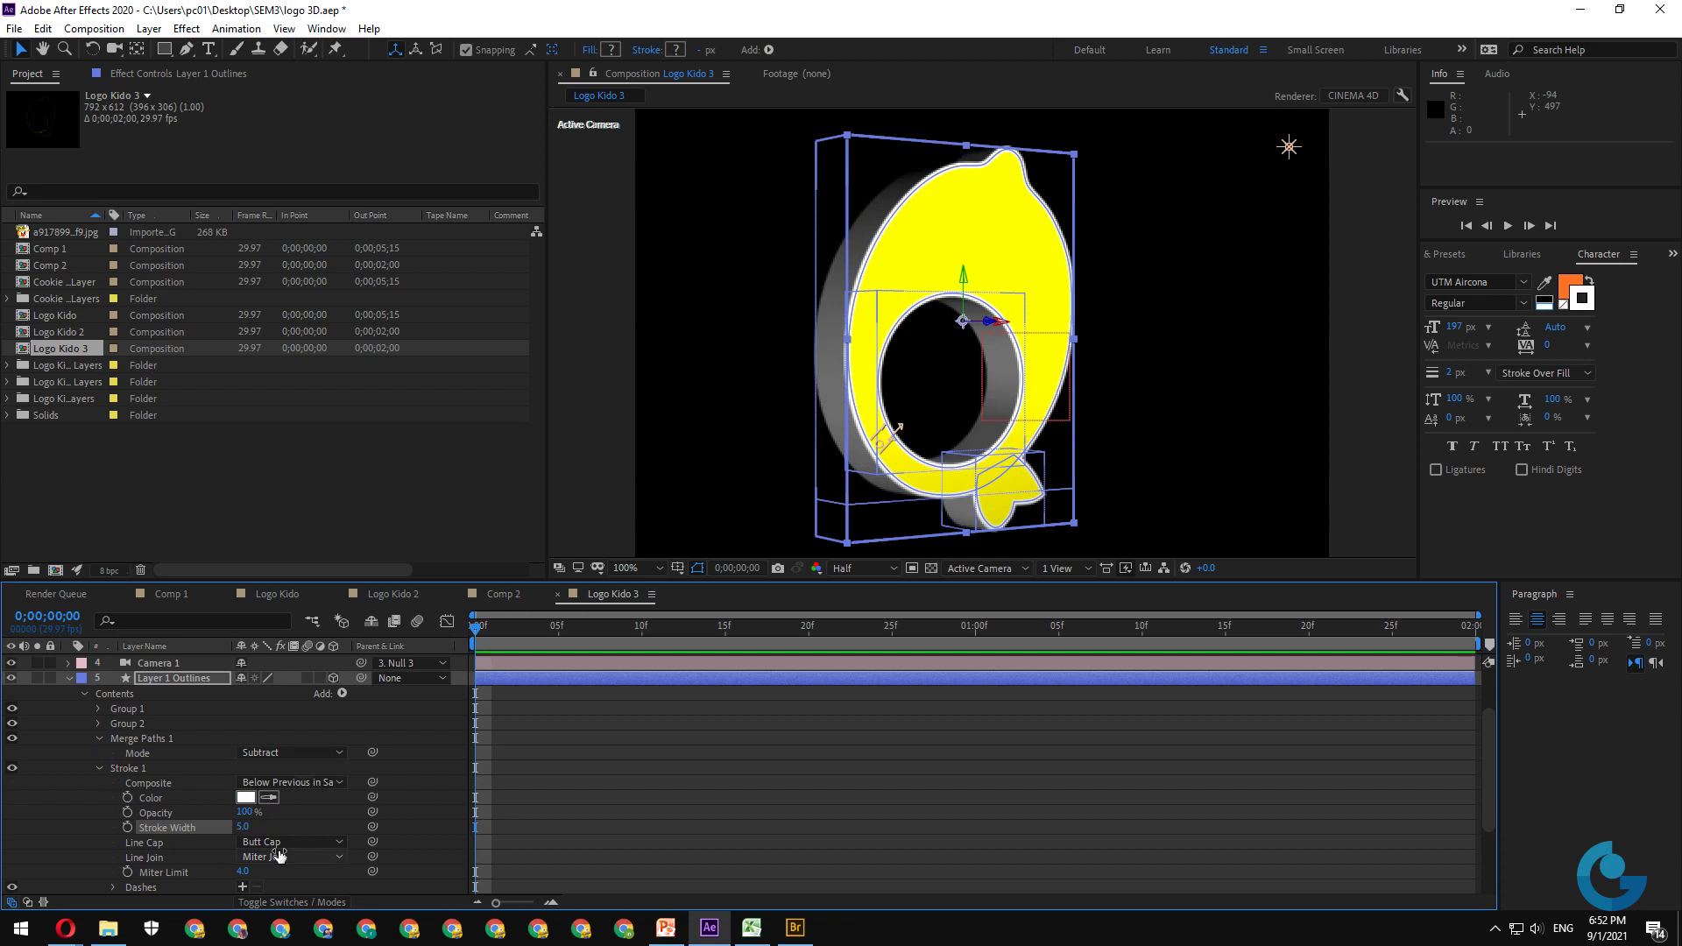
- Increase the Stroke 1 width of Layer 1 Outlines to 10
{"action": "left_click", "coordinate": [243, 827]}
{"action": "type", "text": "10"}
{"action": "key", "text": "Return"}
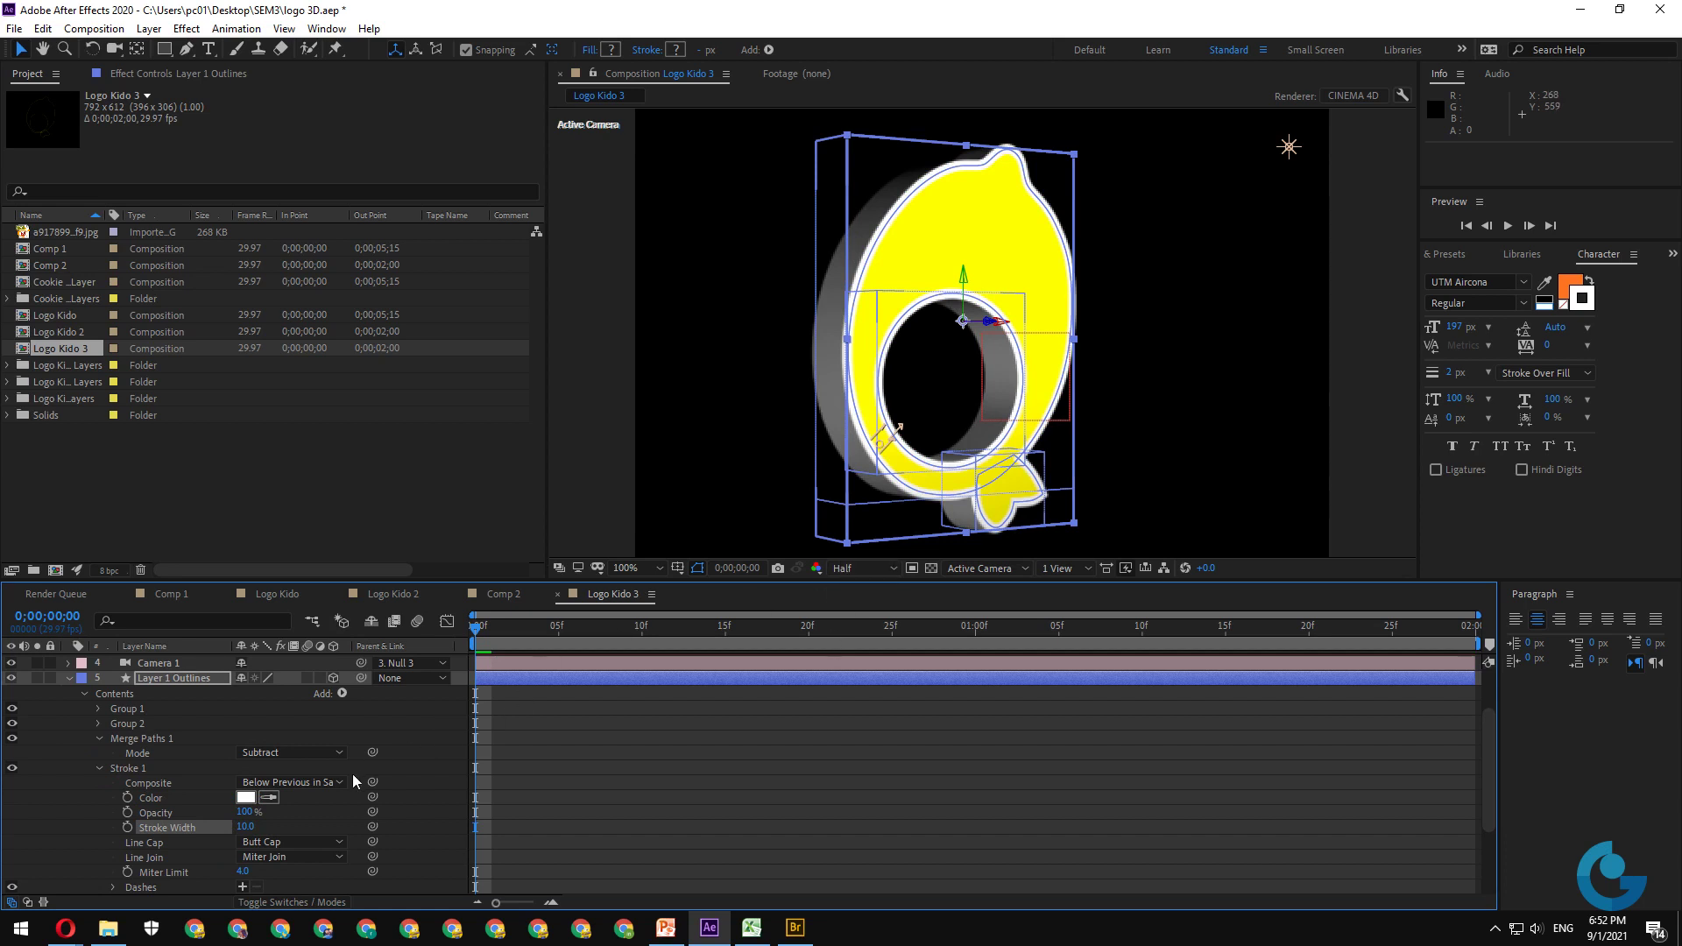
- Try the Concave bevel style on Layer 1 Outlines and switch back to Convex
{"action": "scroll", "coordinate": [350, 776], "scroll_direction": "down", "scroll_amount": 4}
{"action": "left_click", "coordinate": [311, 830]}
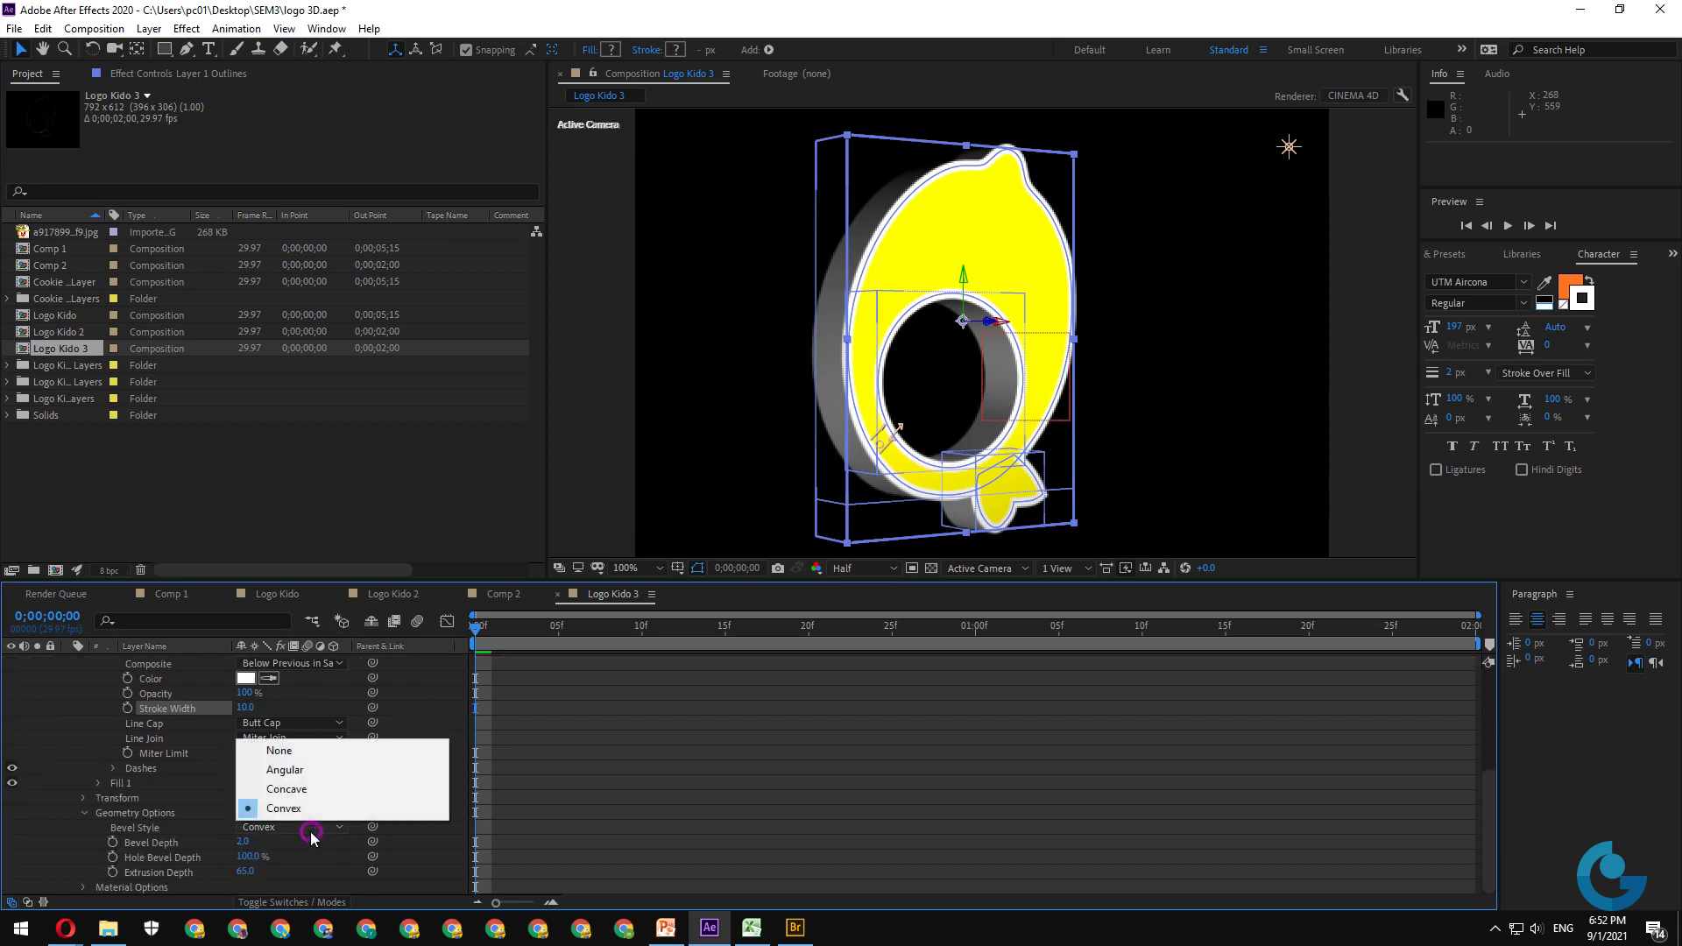
{"action": "left_click", "coordinate": [298, 789]}
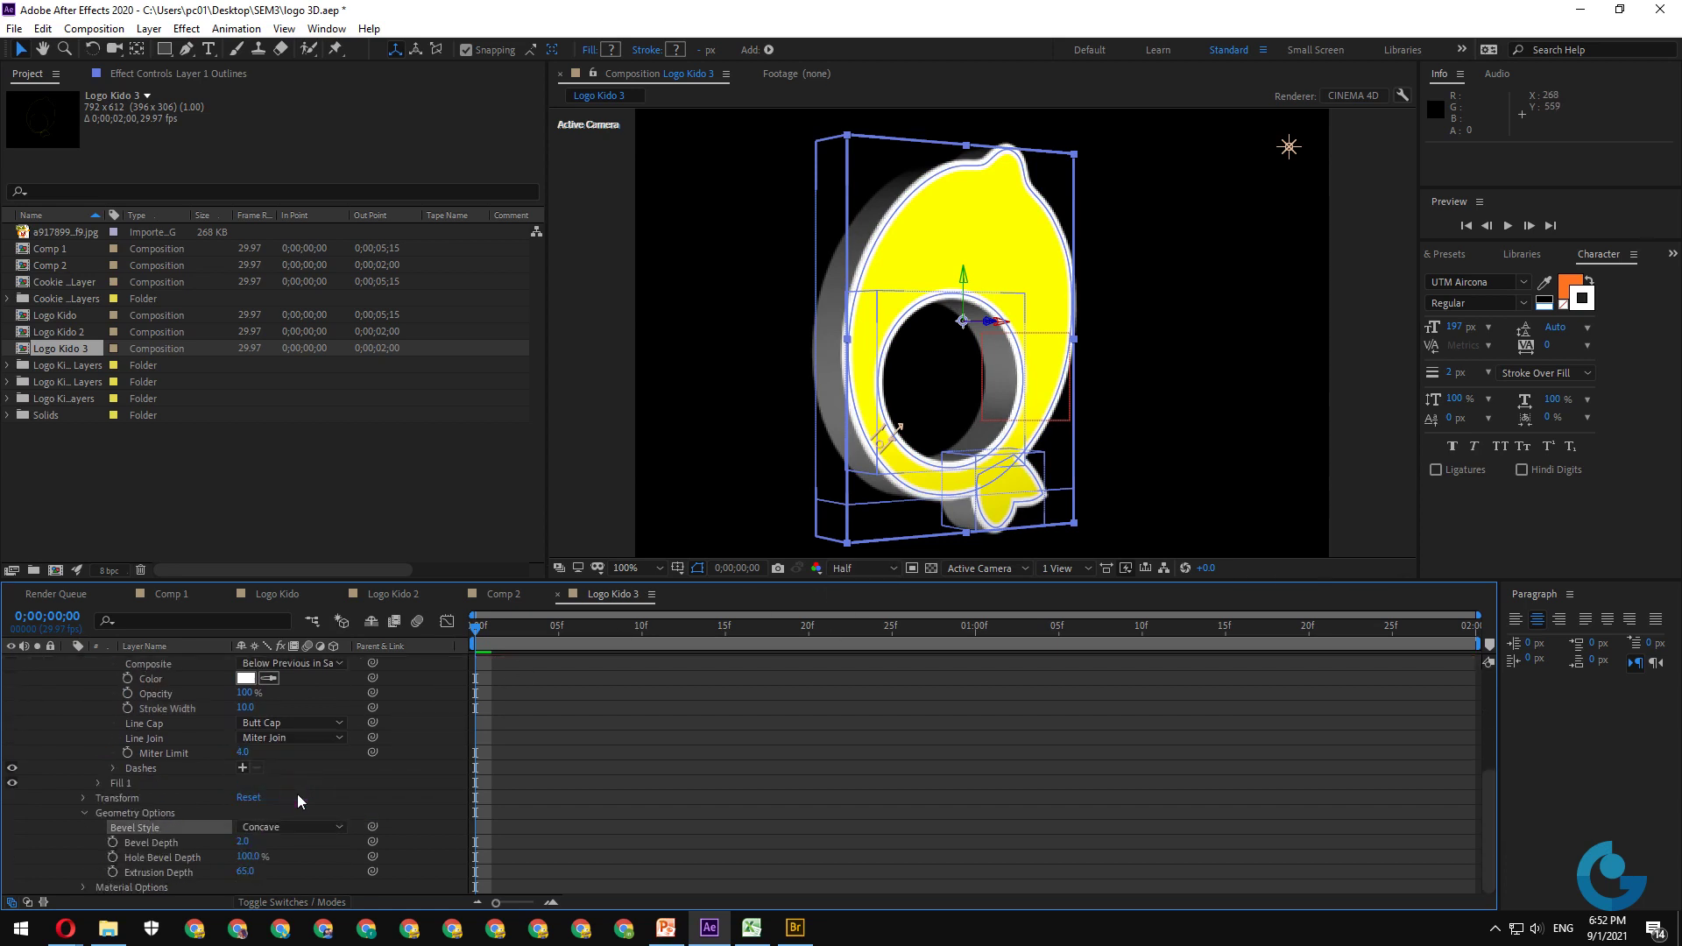
{"action": "left_click", "coordinate": [289, 827]}
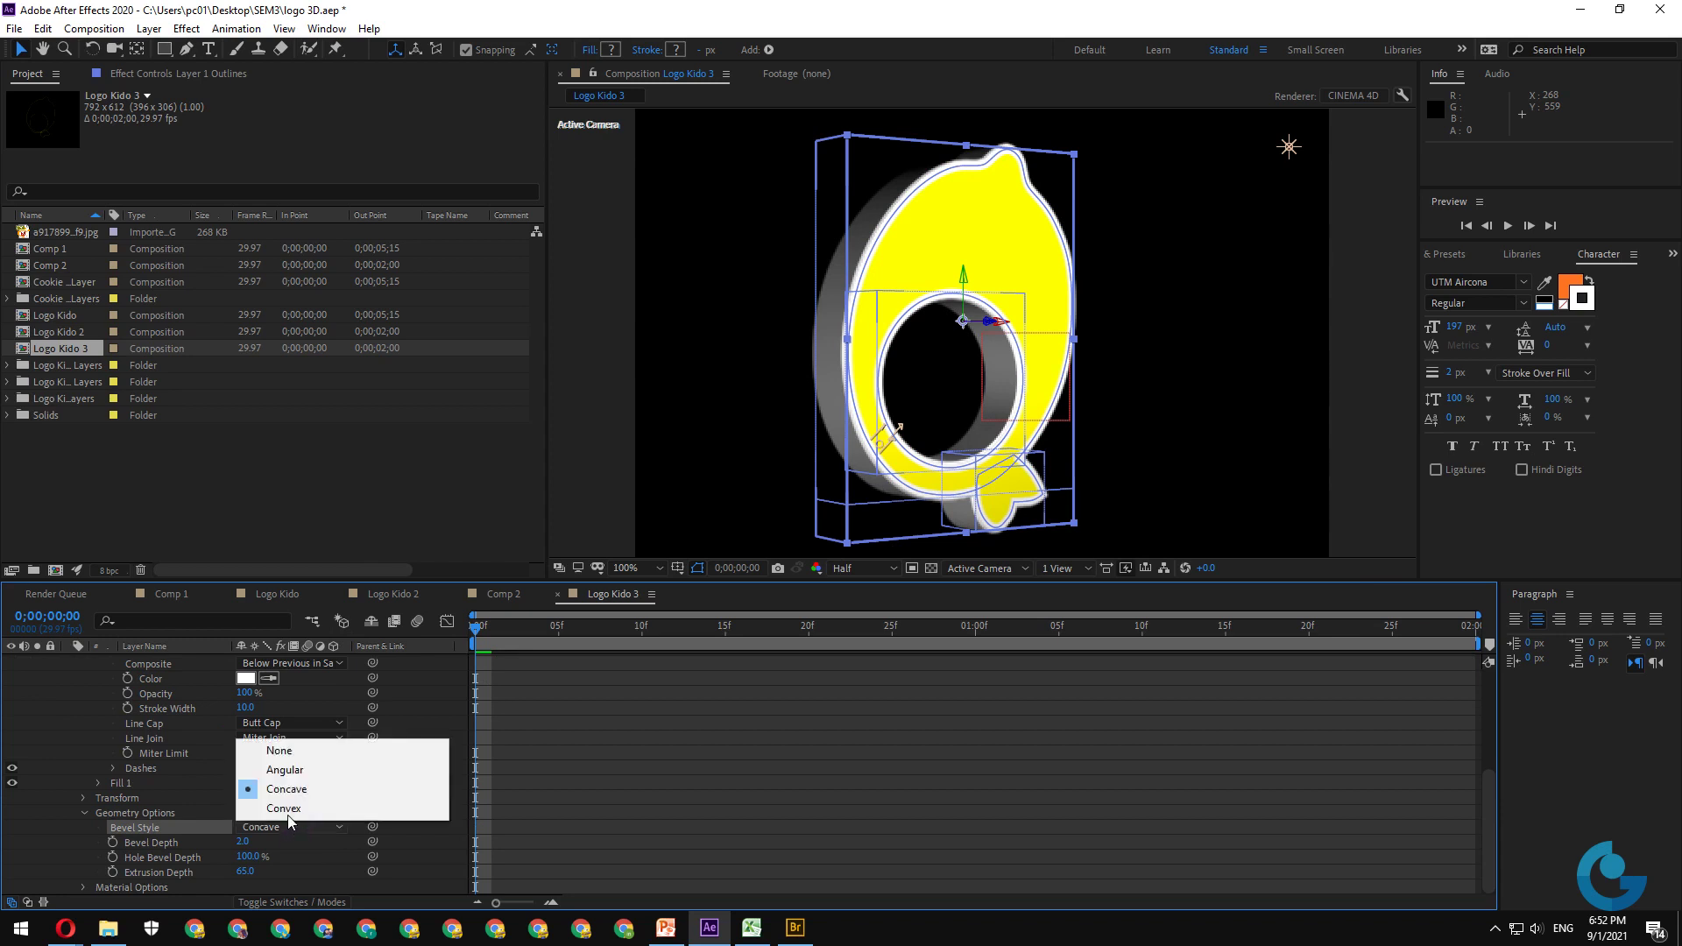
{"action": "left_click", "coordinate": [289, 807]}
- Set the logo outlines' Bevel Depth to 5, collapse the layer's properties and deselect it
{"action": "left_click", "coordinate": [243, 841]}
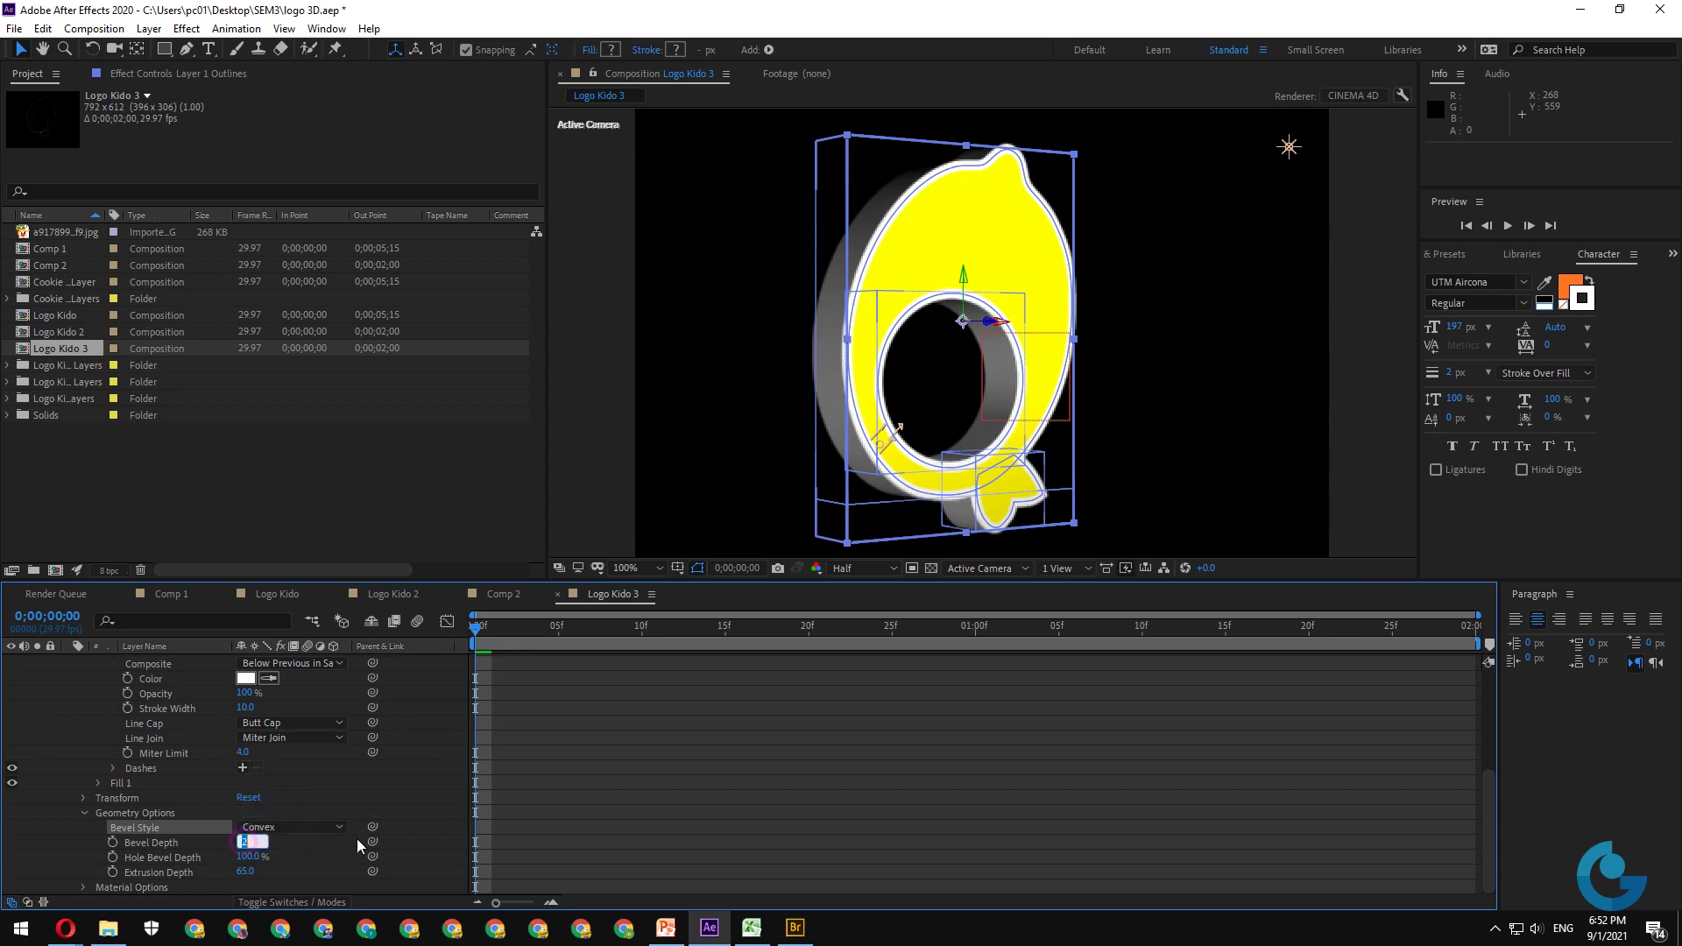
{"action": "type", "text": "5"}
{"action": "key", "text": "Return"}
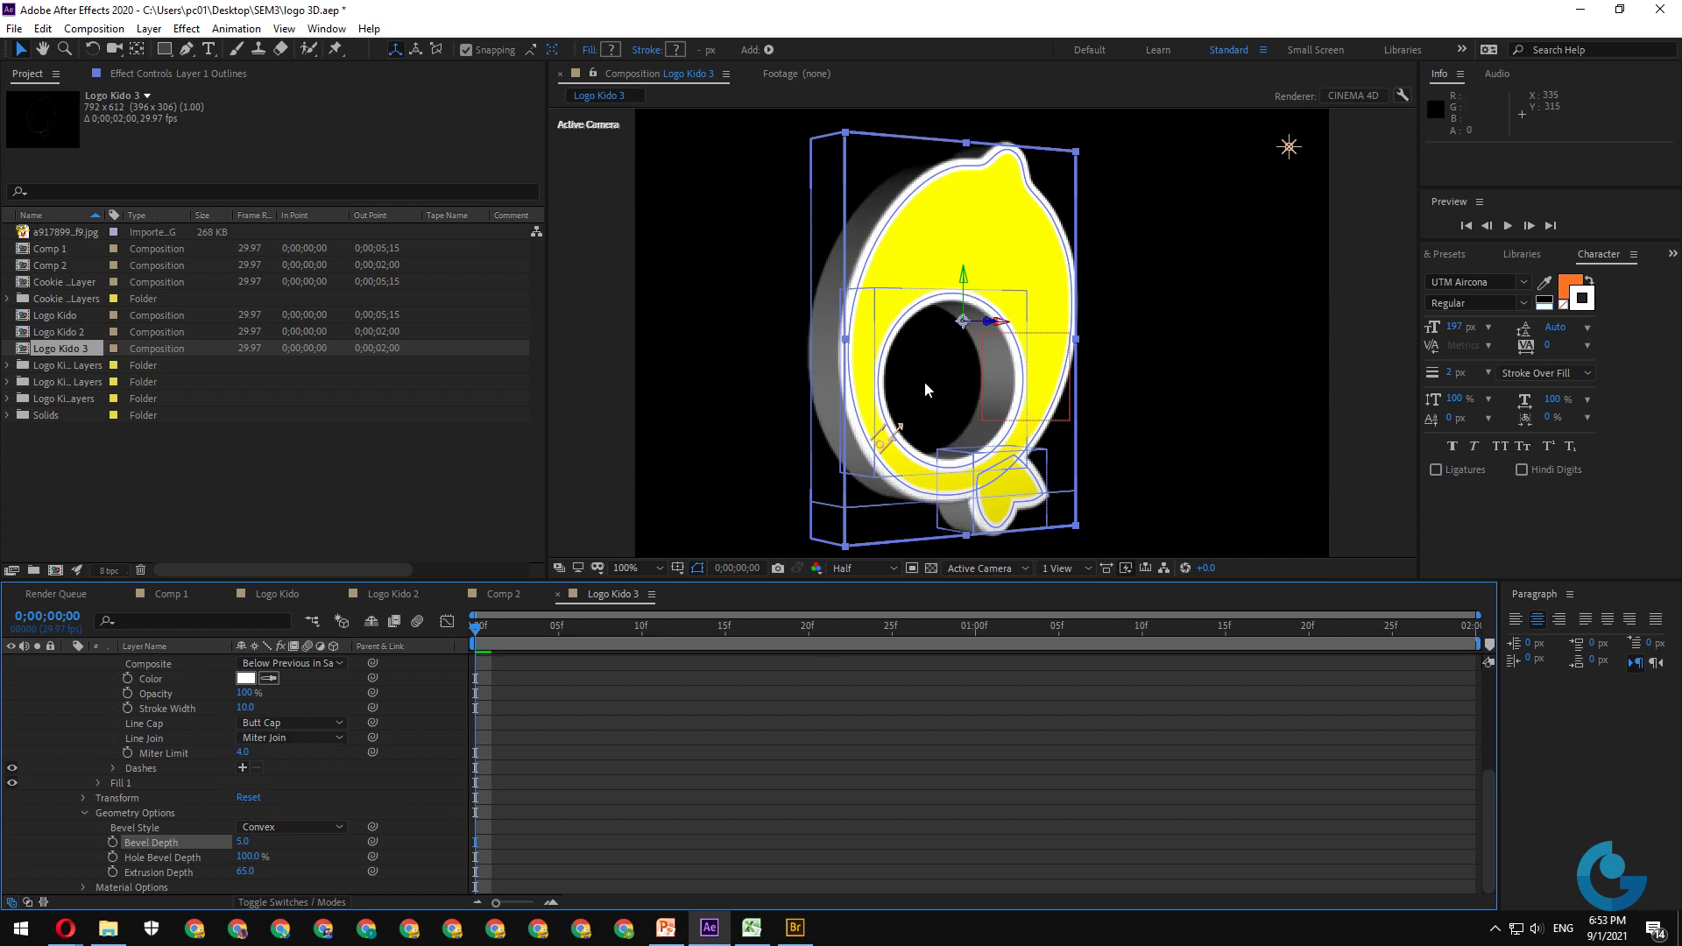
{"action": "scroll", "coordinate": [230, 752], "scroll_direction": "up", "scroll_amount": 4}
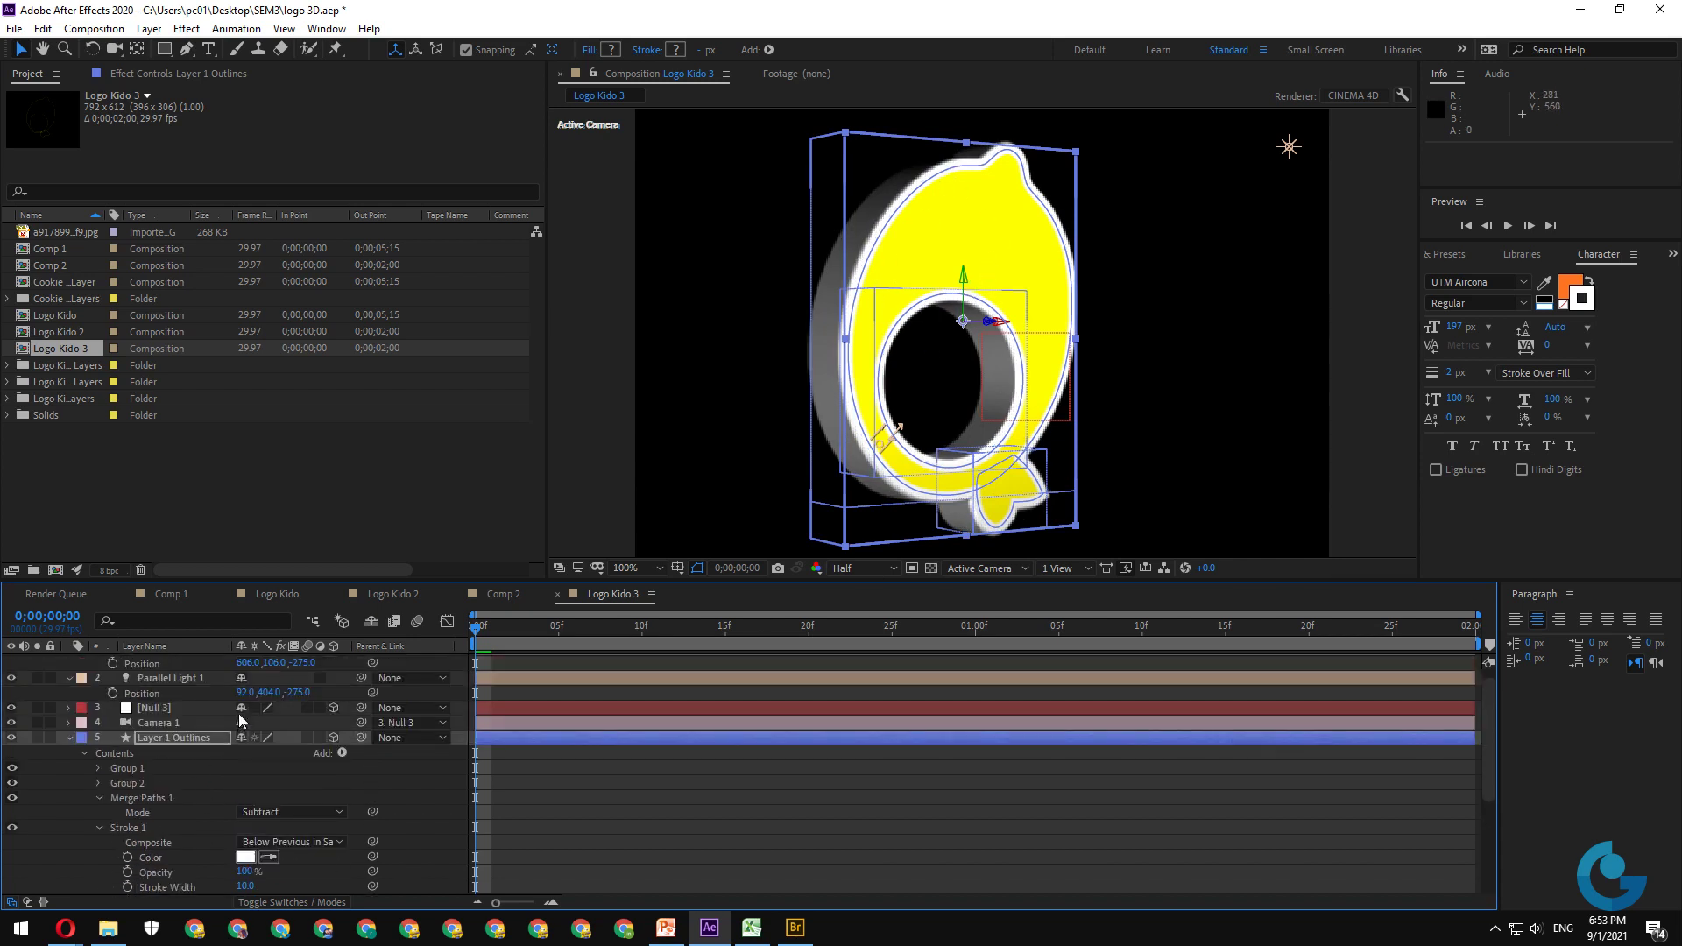
{"action": "left_click", "coordinate": [68, 739]}
{"action": "left_click", "coordinate": [254, 793]}
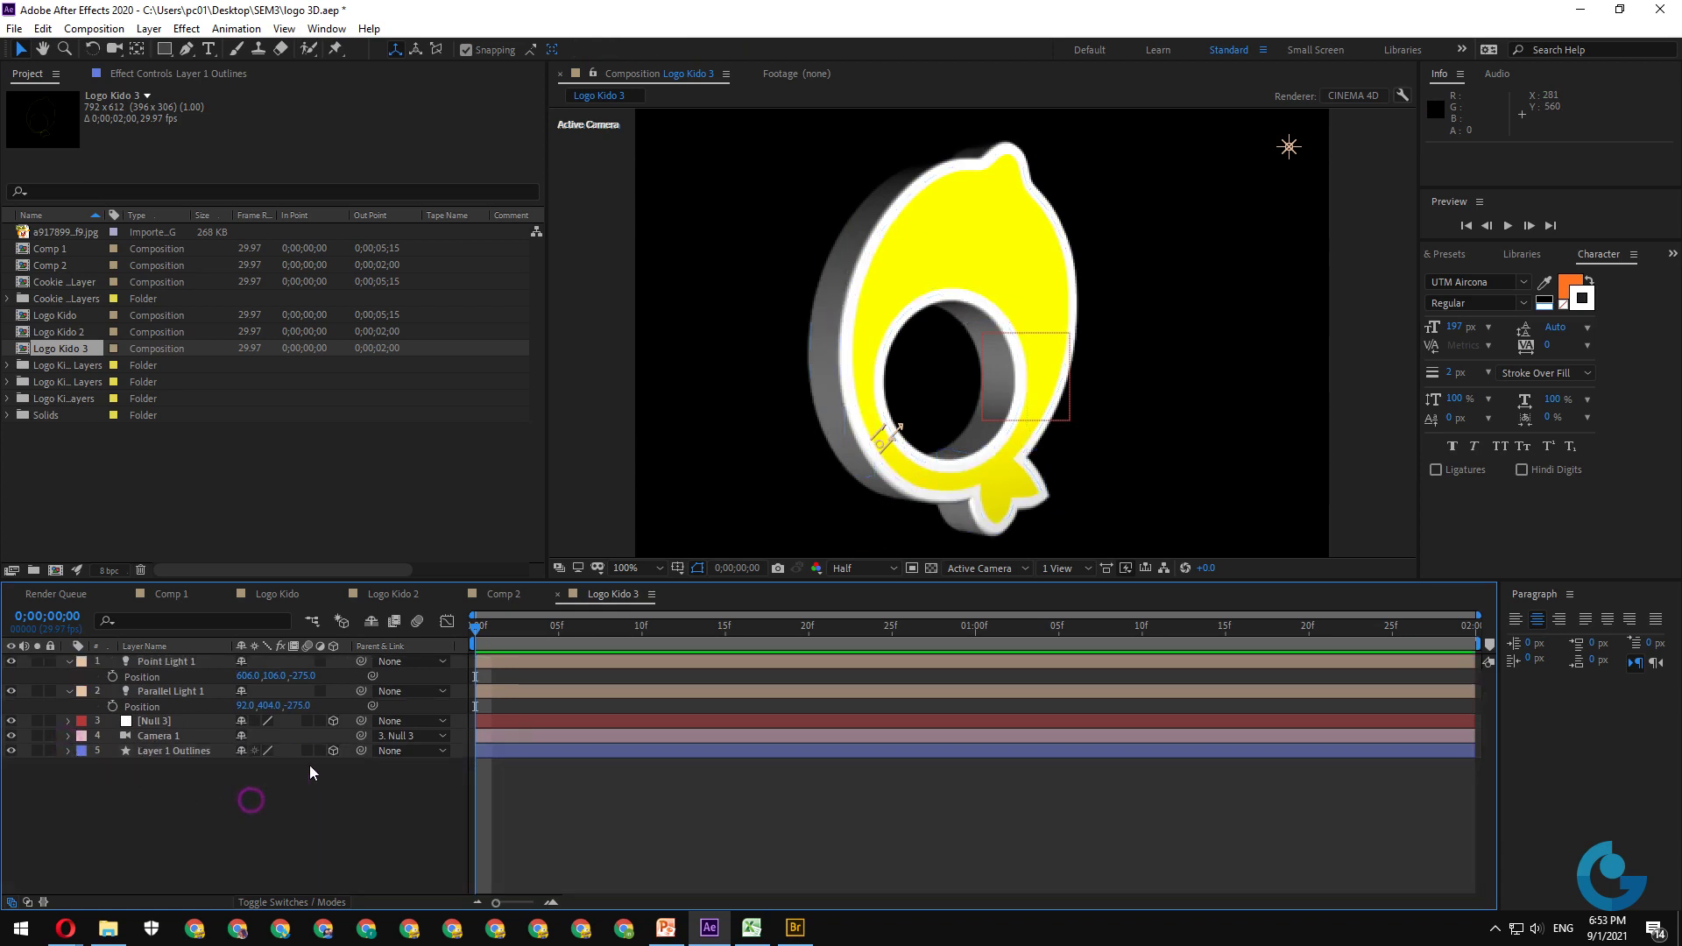
- In the Material Options of Layer 1 Outlines, set Reflection Intensity to 82% and turn Casts Shadows on
{"action": "left_click", "coordinate": [62, 751]}
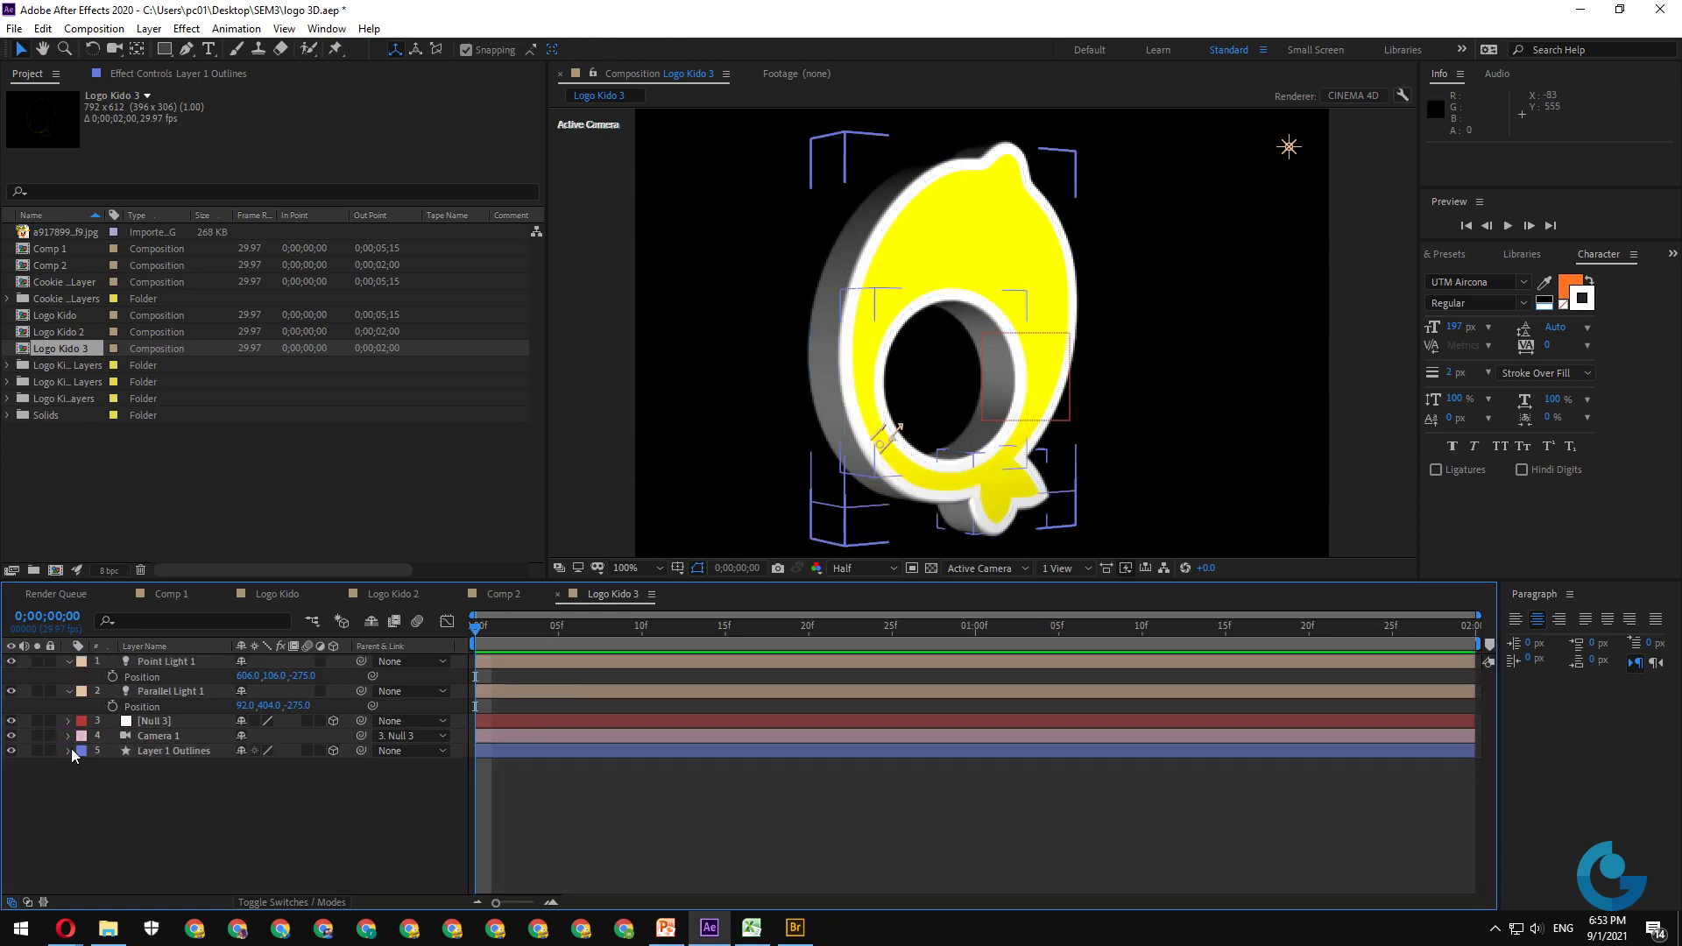
{"action": "left_click", "coordinate": [68, 750]}
{"action": "scroll", "coordinate": [87, 736], "scroll_direction": "down", "scroll_amount": 2}
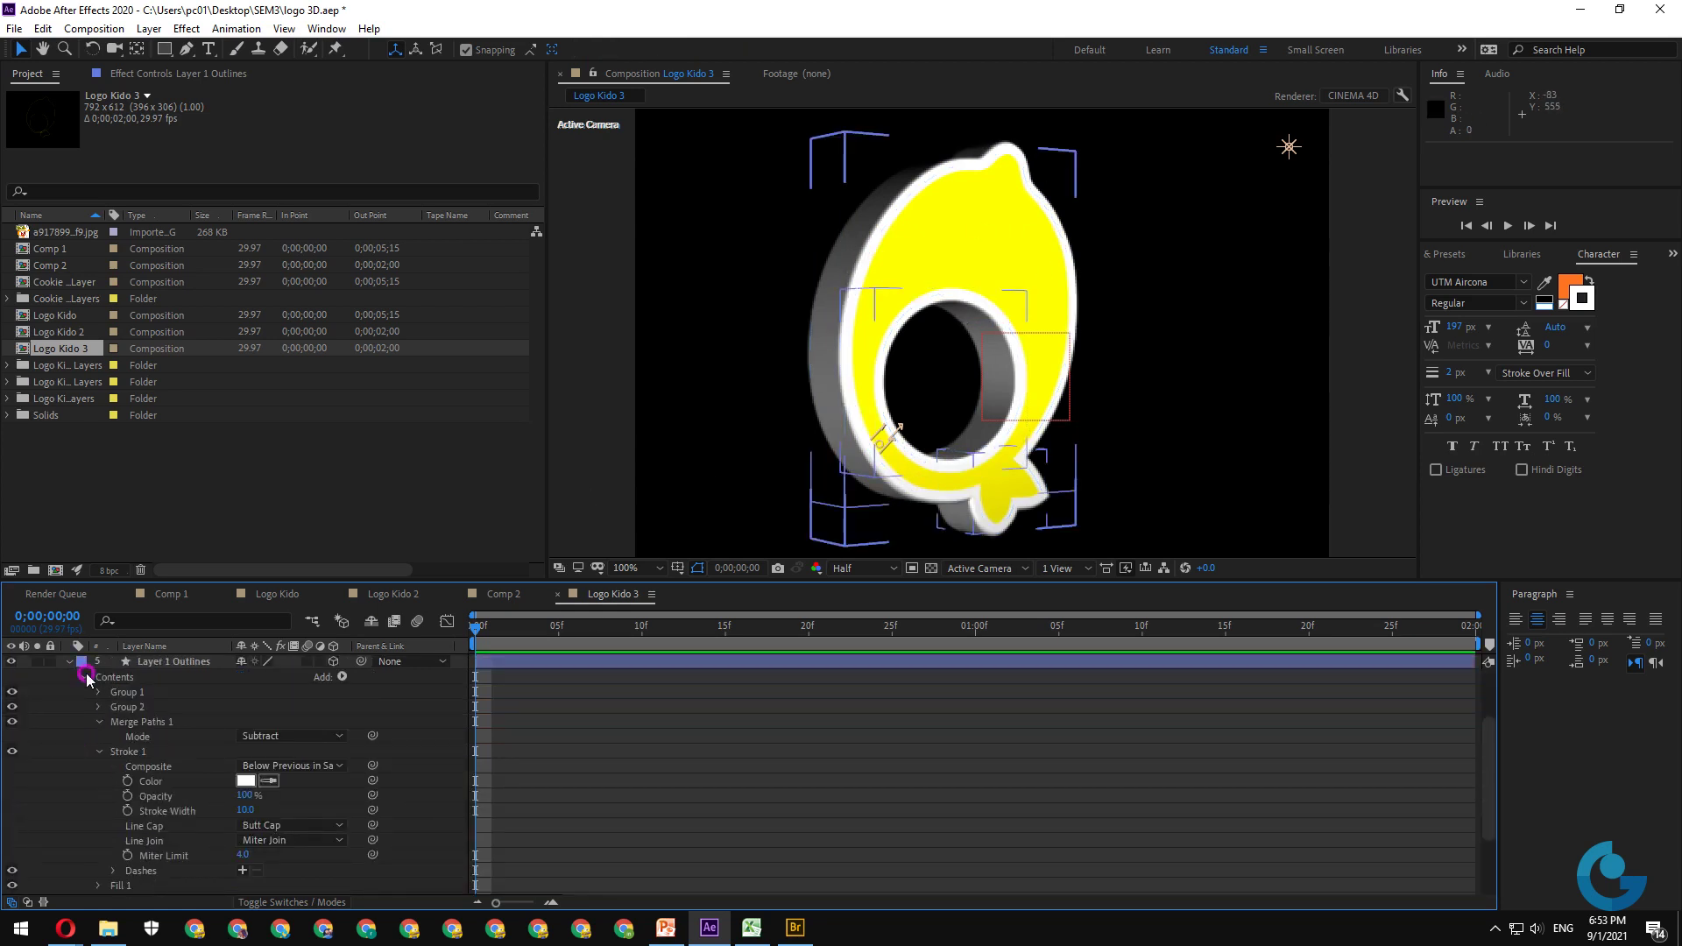
{"action": "left_click", "coordinate": [86, 677]}
{"action": "left_click", "coordinate": [85, 795]}
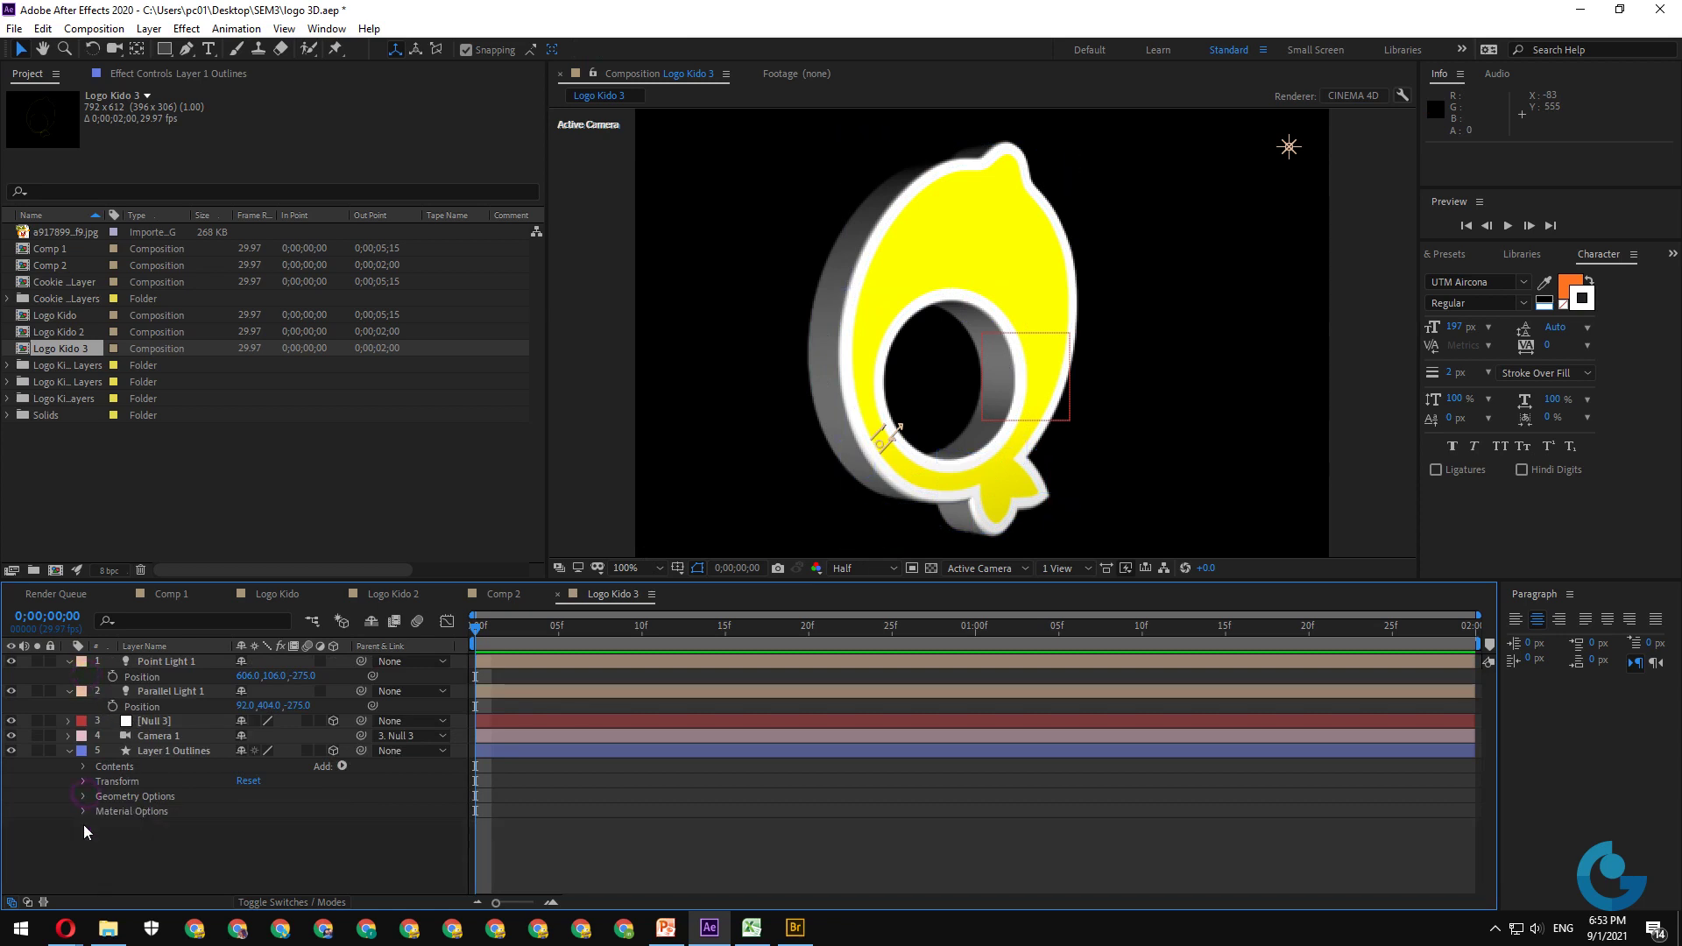
{"action": "left_click", "coordinate": [82, 812]}
{"action": "scroll", "coordinate": [175, 788], "scroll_direction": "down", "scroll_amount": 2}
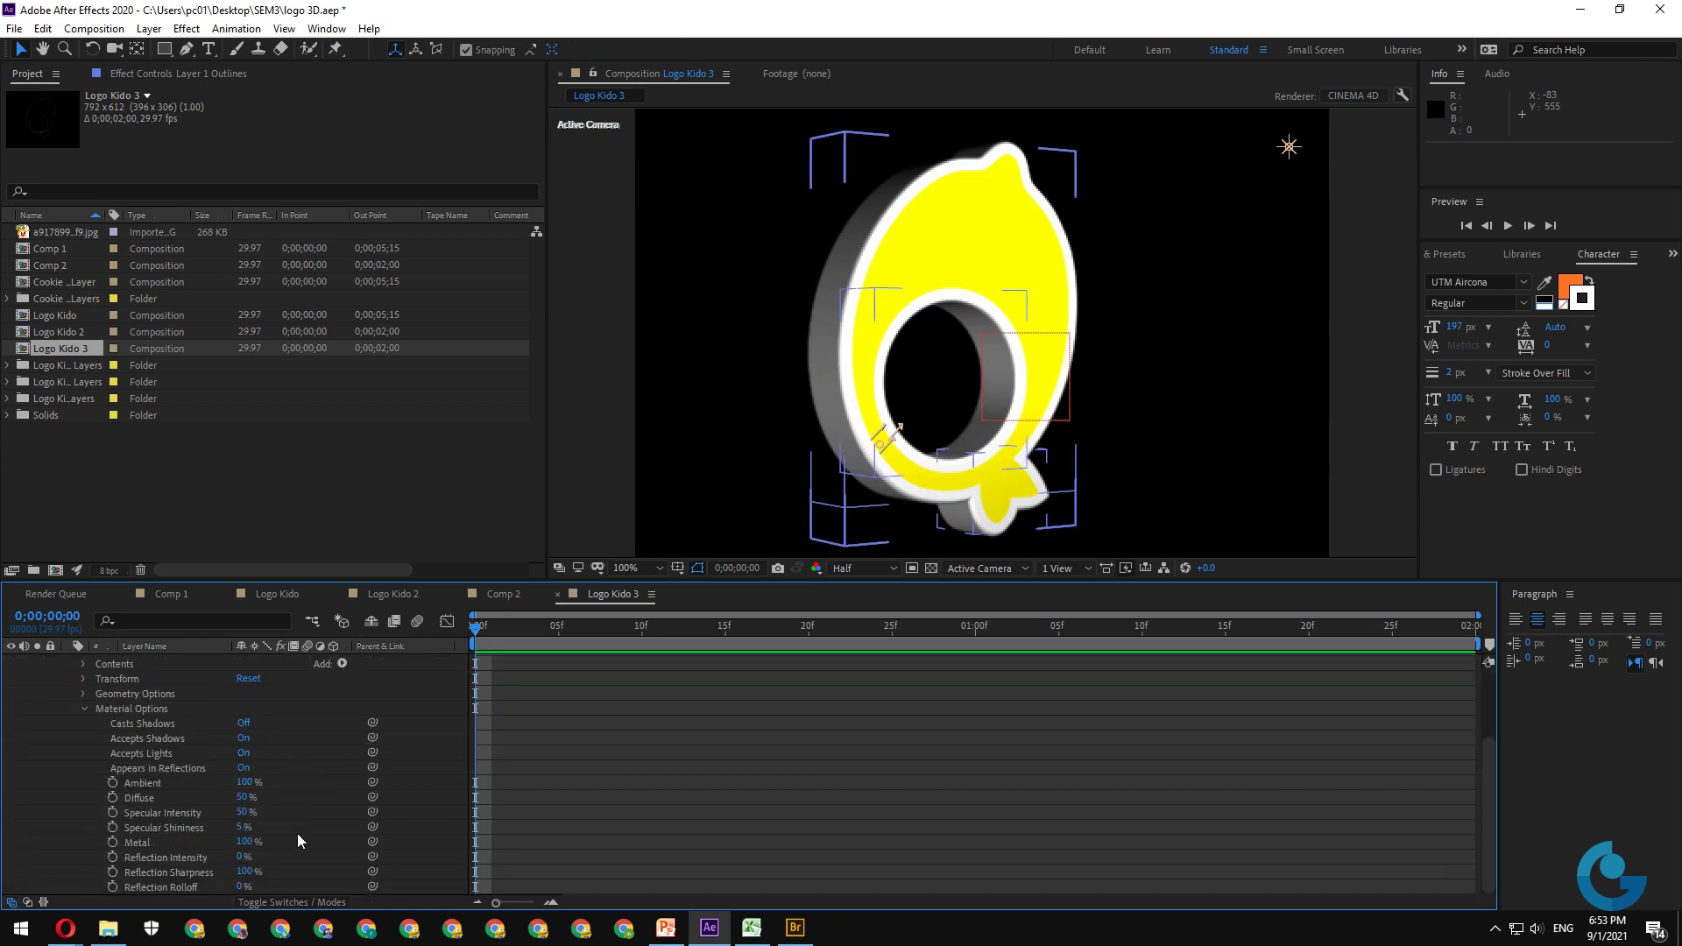
{"action": "left_click_drag", "start_coordinate": [242, 857], "coordinate": [299, 845]}
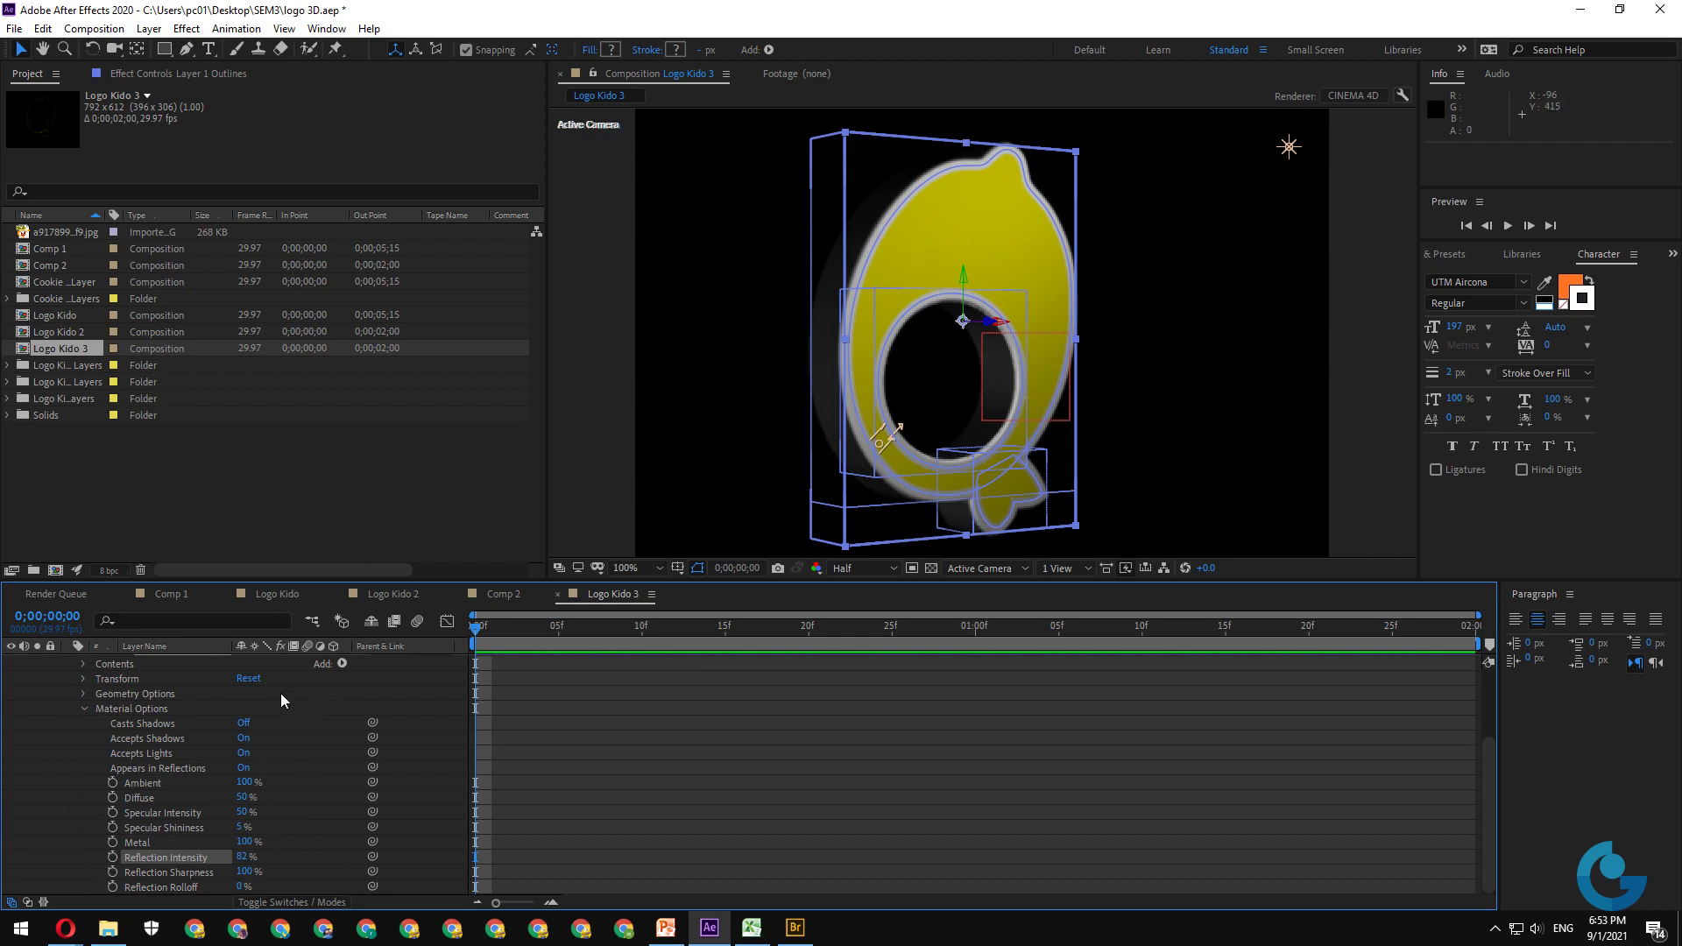
{"action": "left_click", "coordinate": [243, 724]}
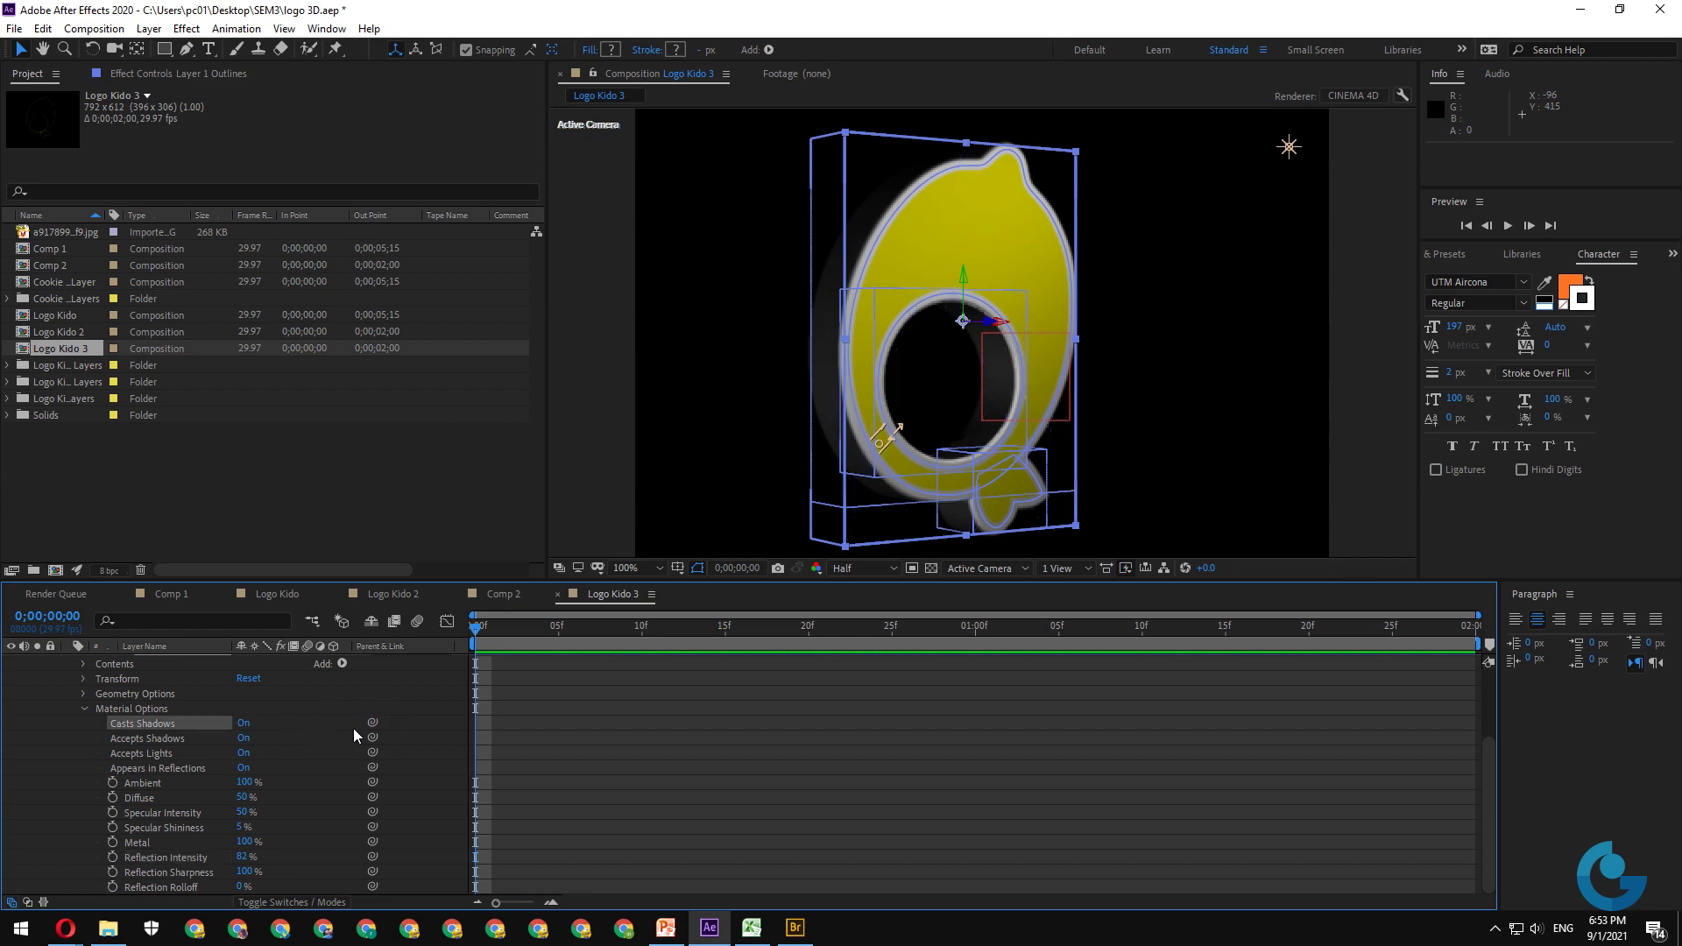
- Switch the composition viewer to the 4 Views layout
{"action": "scroll", "coordinate": [355, 722], "scroll_direction": "up", "scroll_amount": 2}
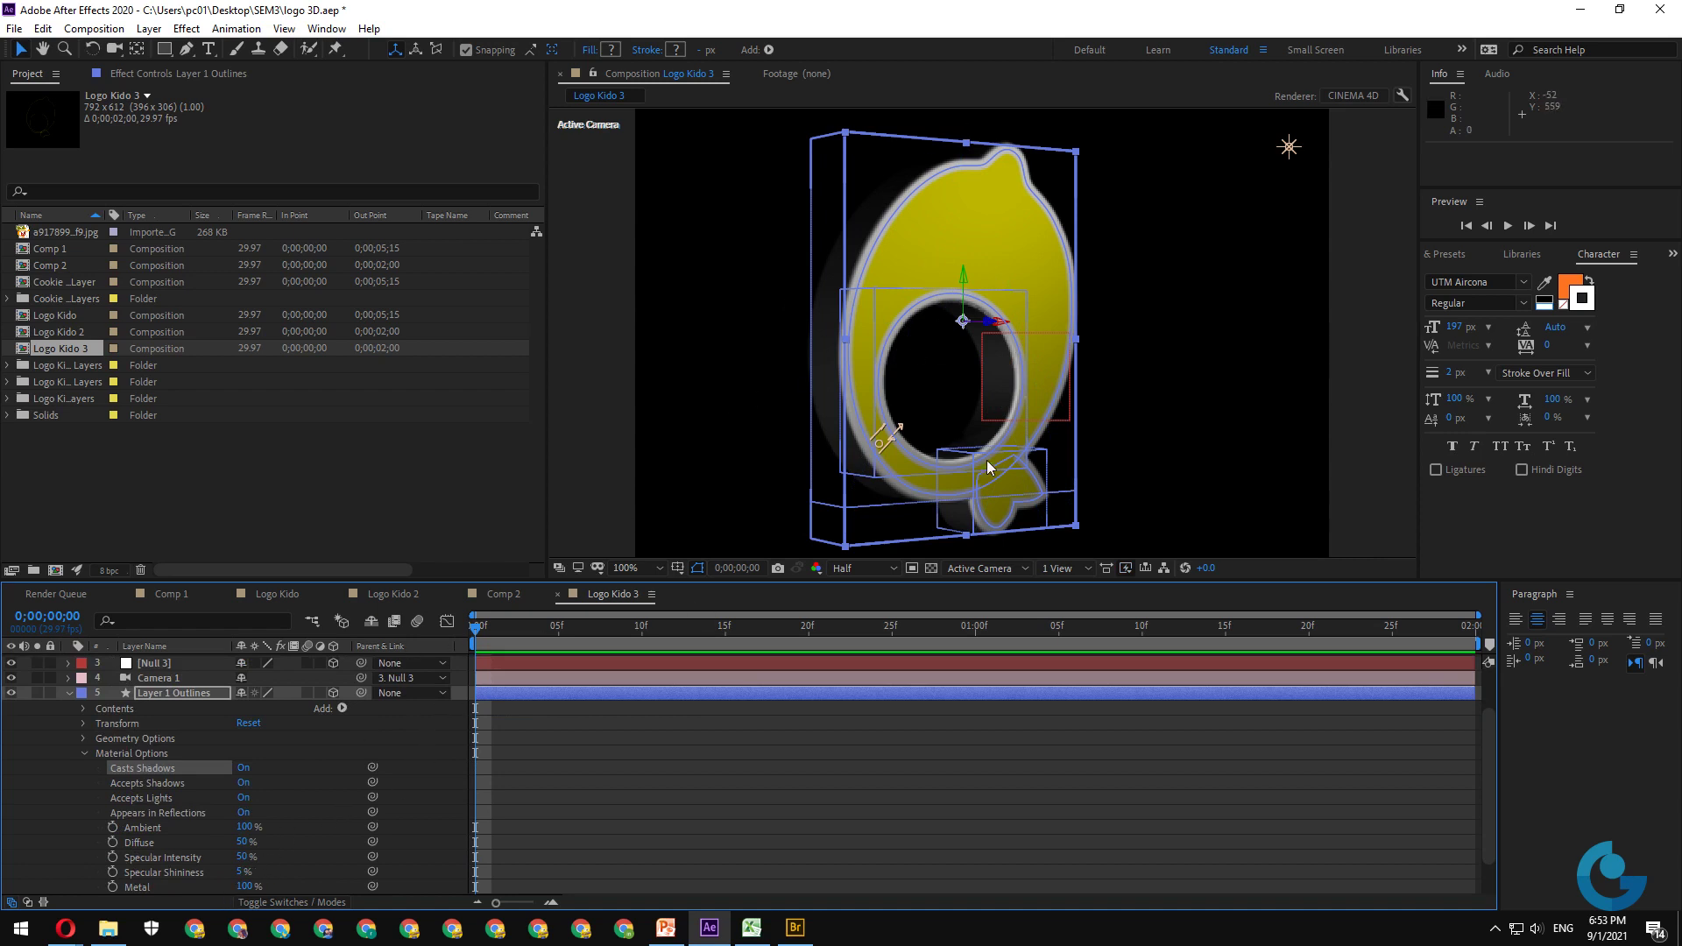
{"action": "left_click", "coordinate": [1071, 569]}
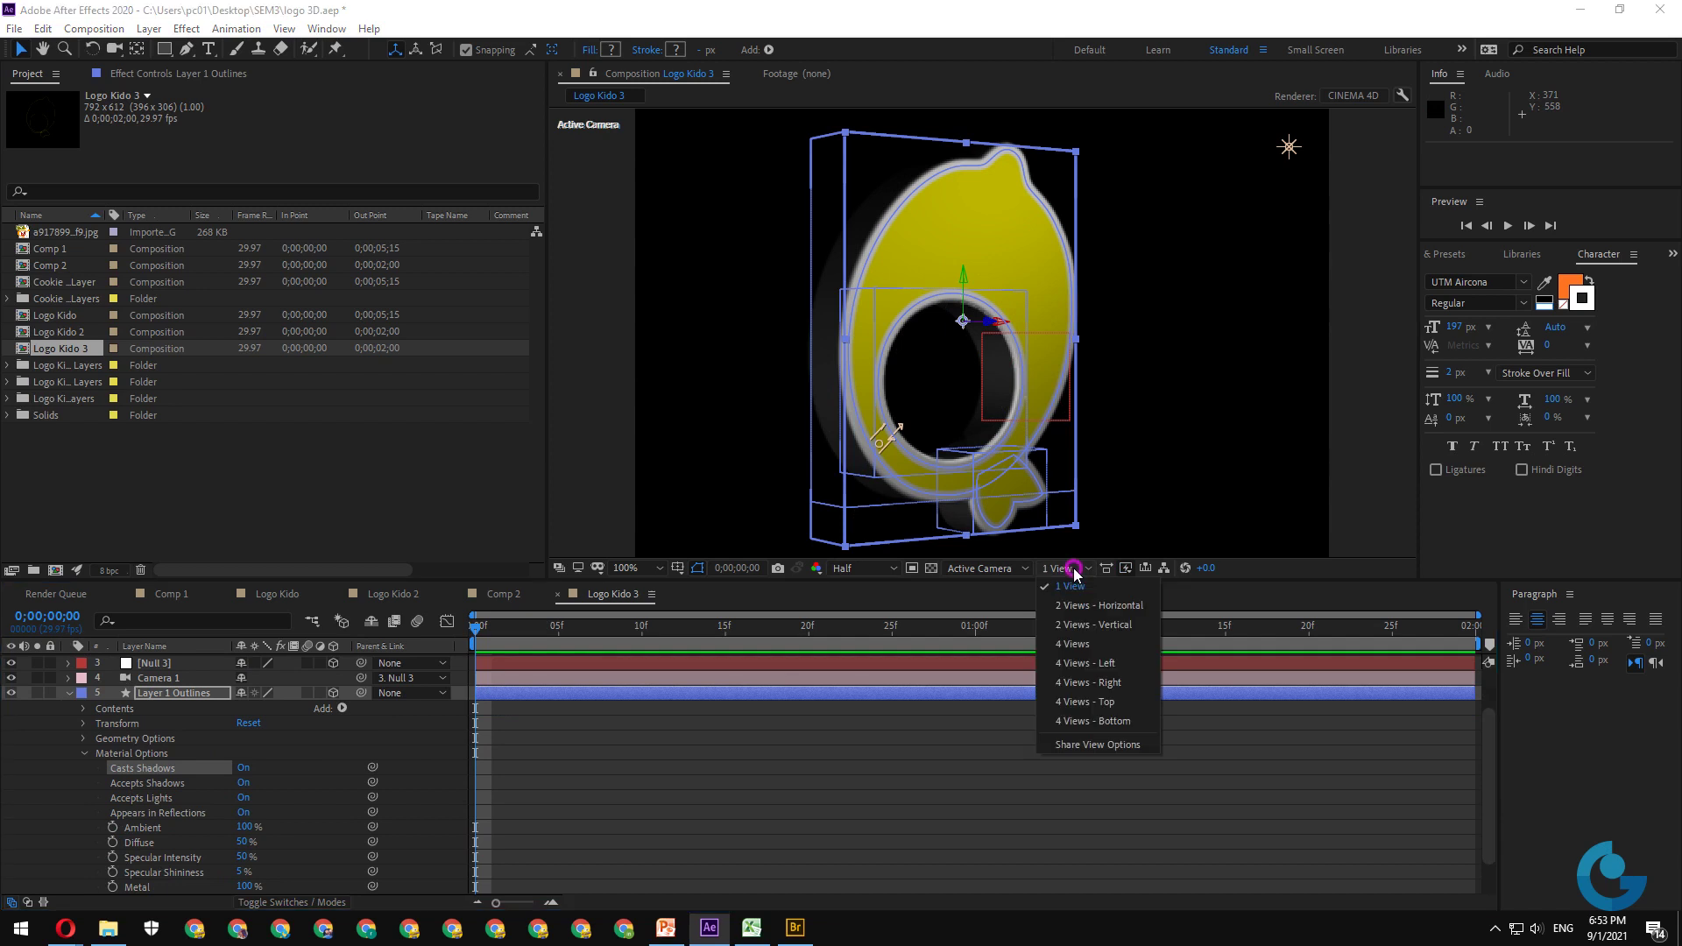
{"action": "left_click", "coordinate": [1072, 644]}
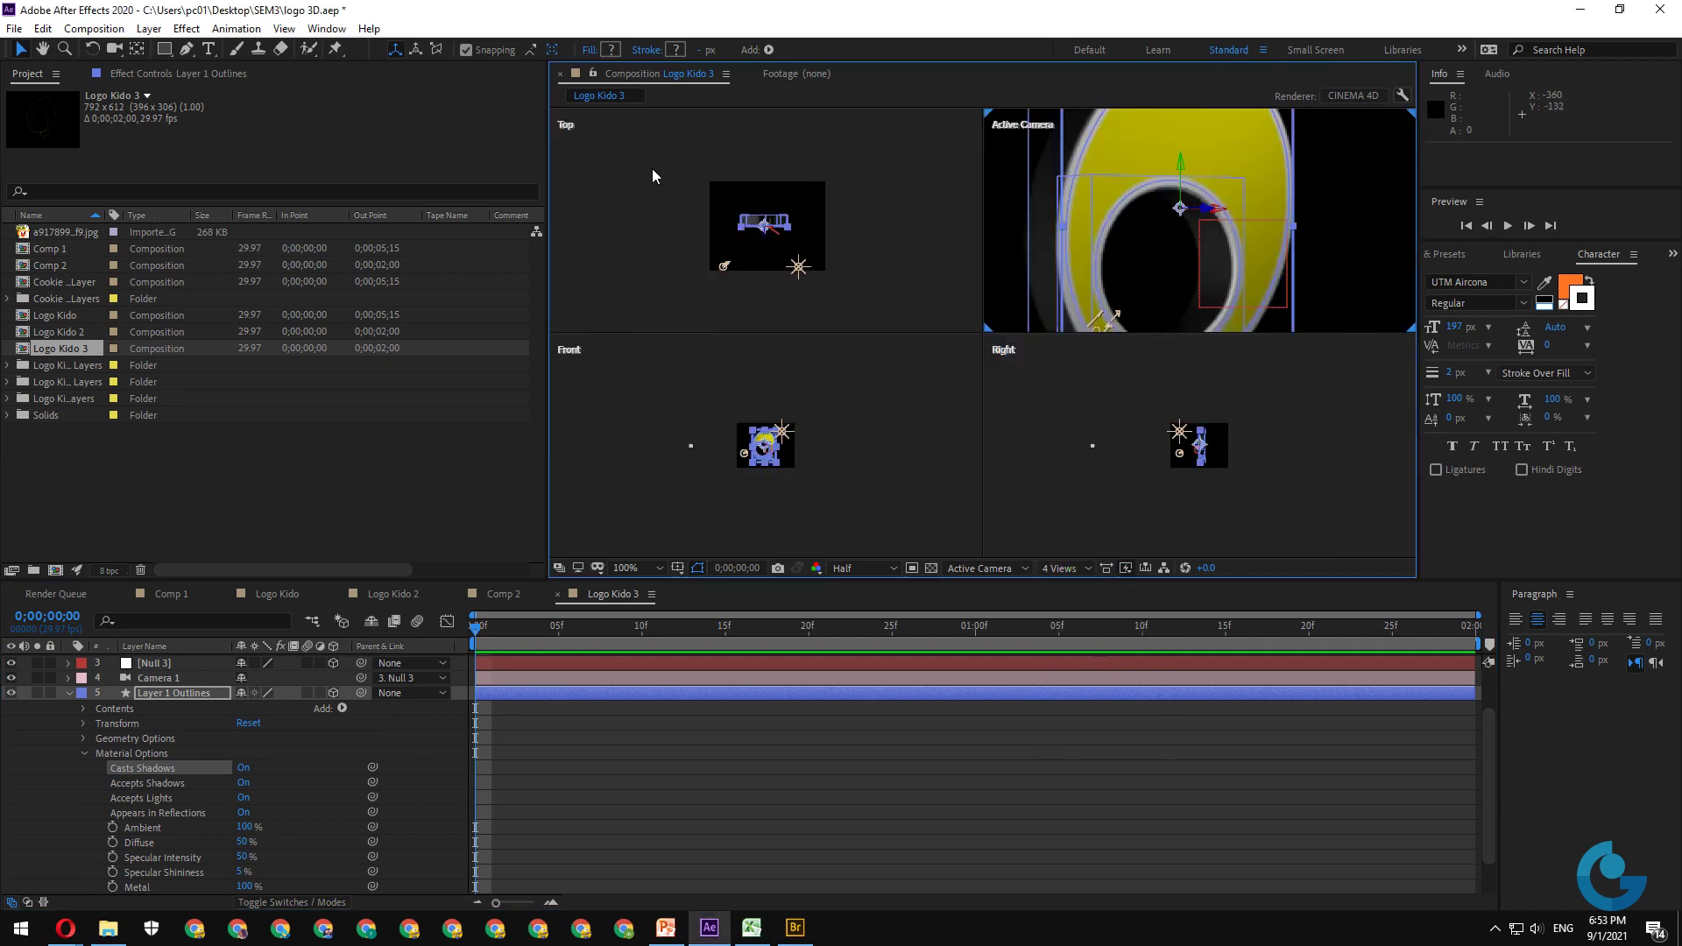
- Switch to File Explorer and browse the SEM3 project folder to its Textures subfolder to find an image for the reflections
{"action": "left_click", "coordinate": [342, 482]}
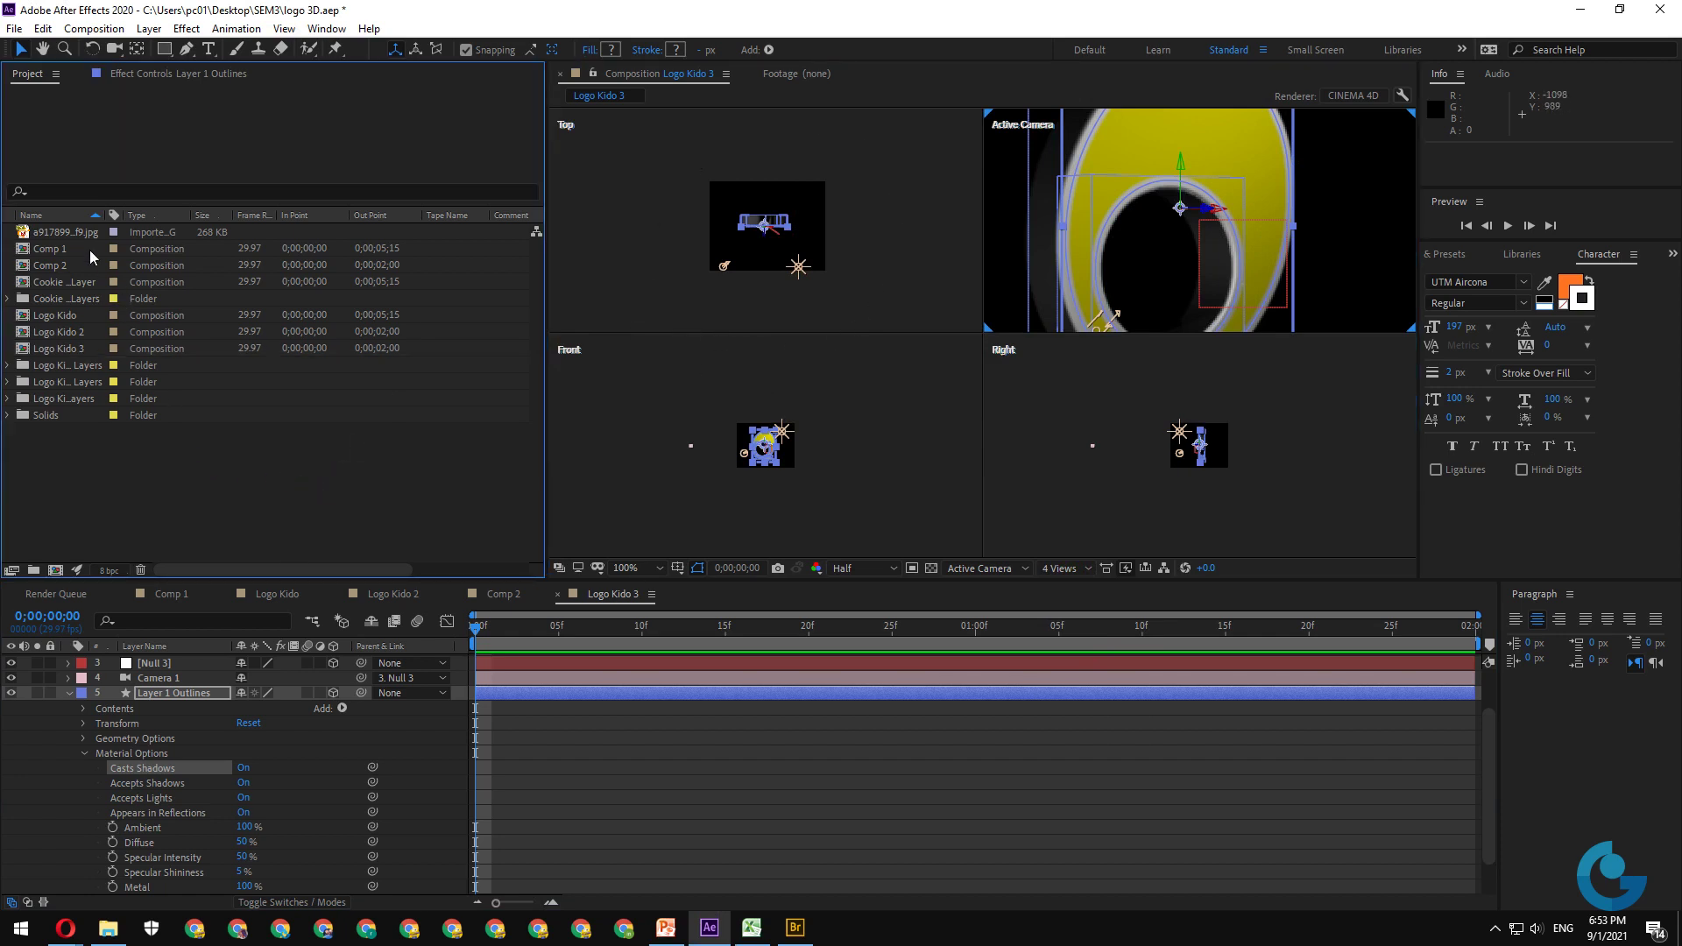
{"action": "left_click", "coordinate": [68, 232]}
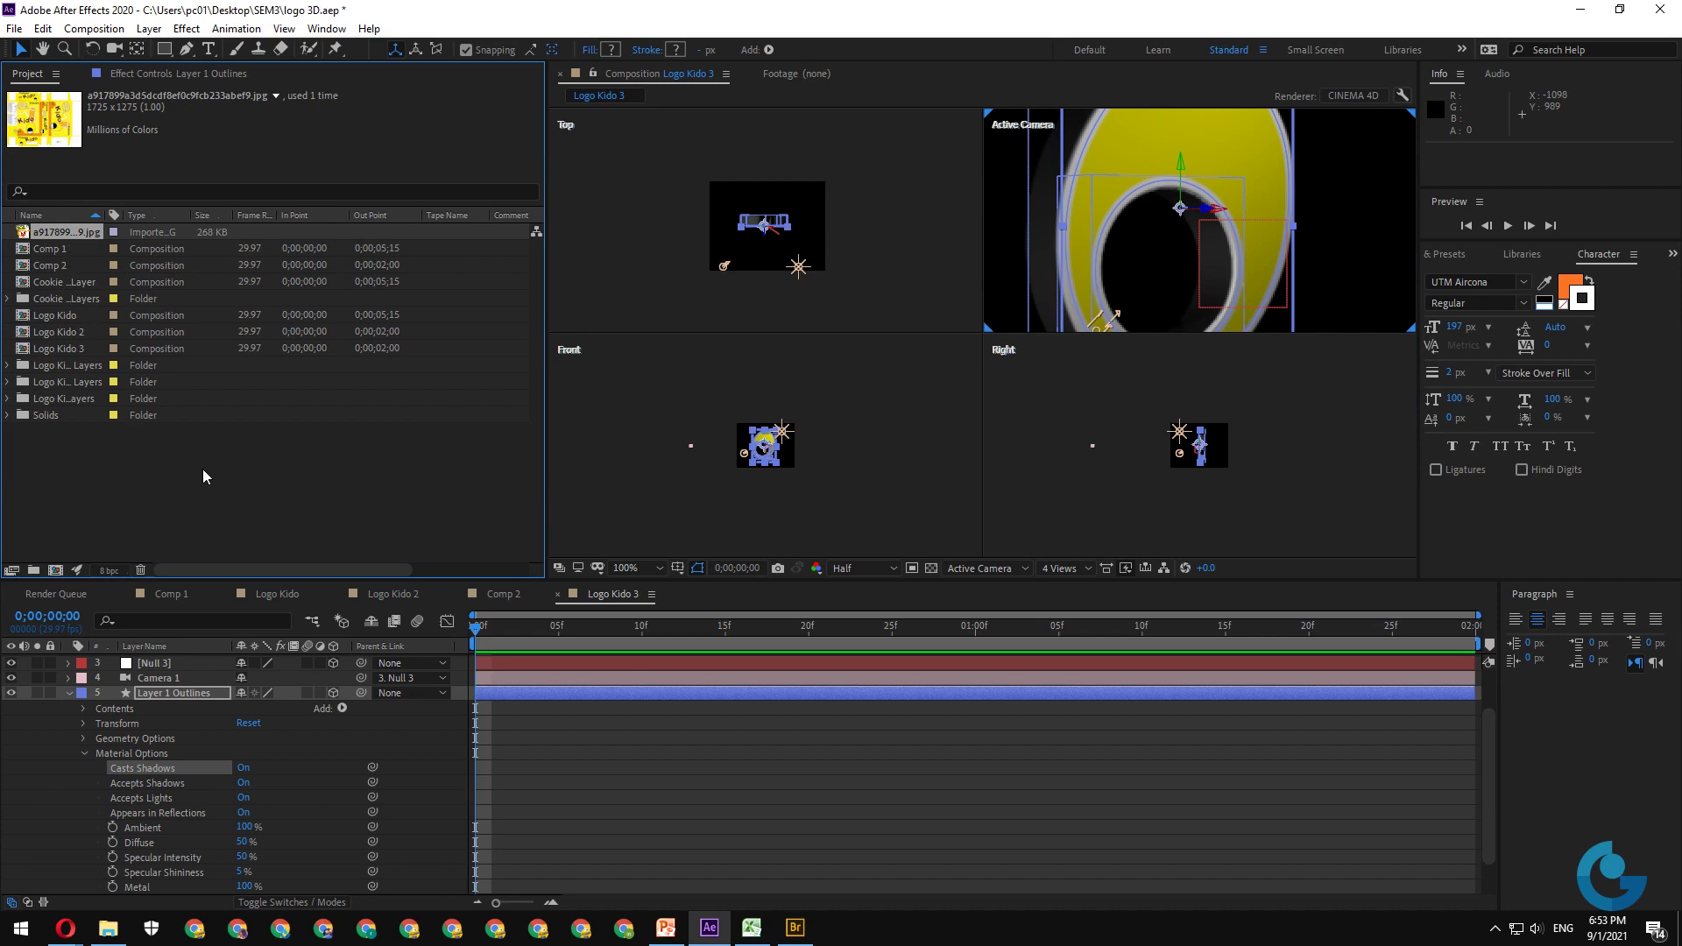
{"action": "left_click", "coordinate": [108, 927]}
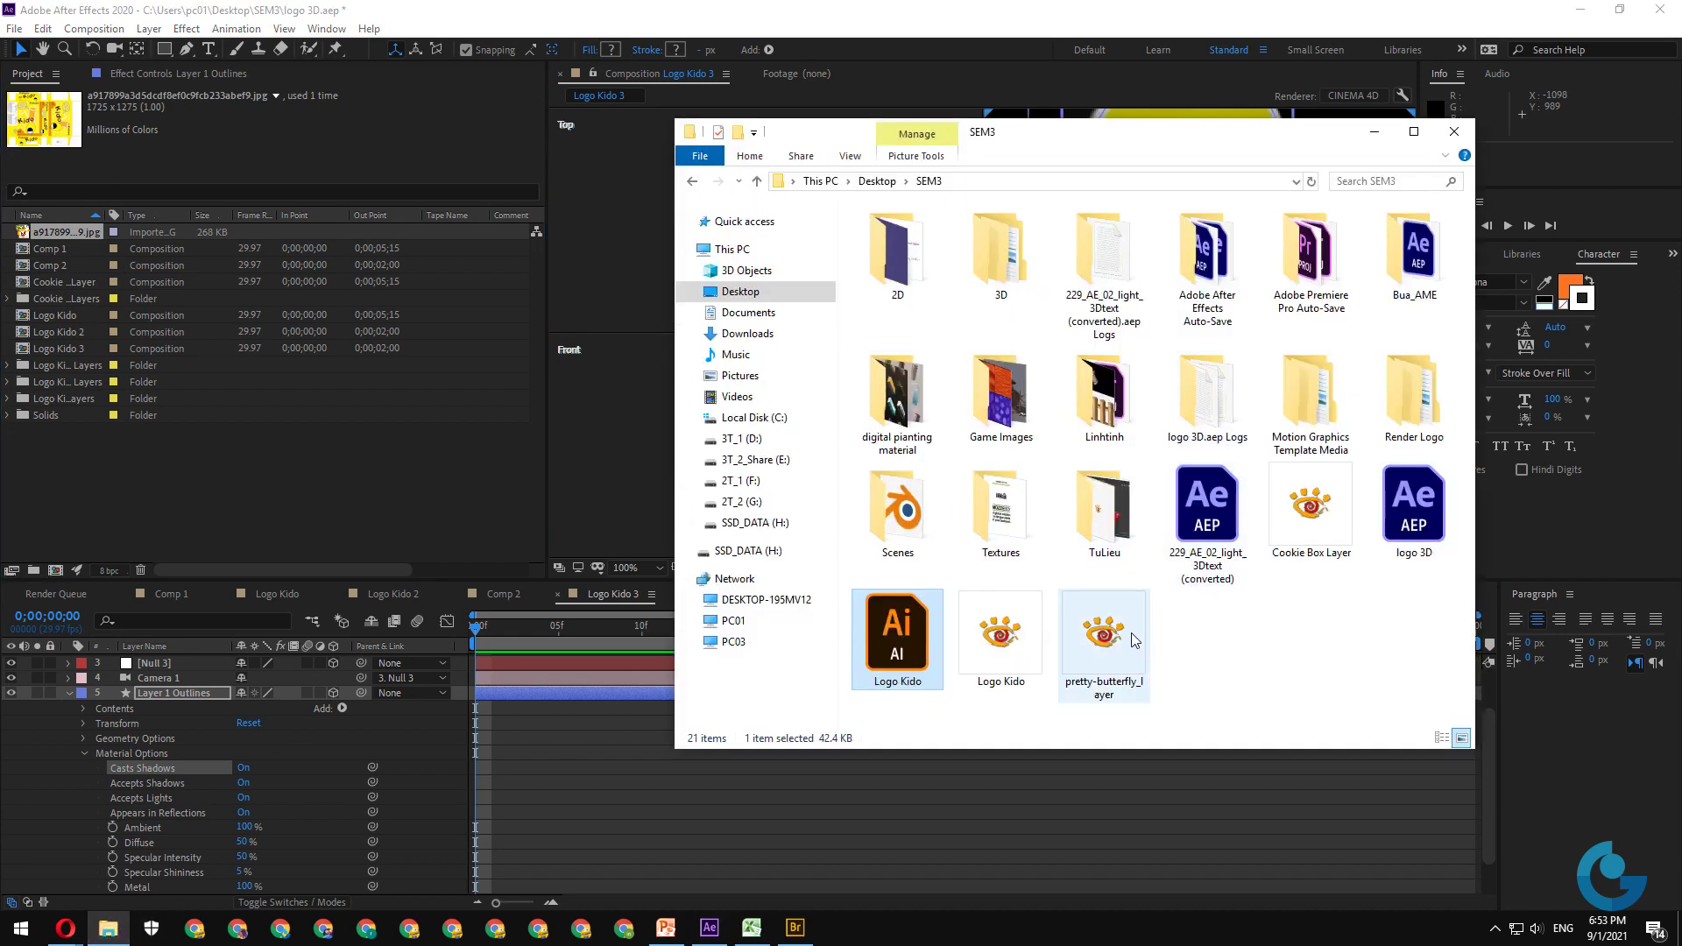
{"action": "double_click", "coordinate": [997, 262]}
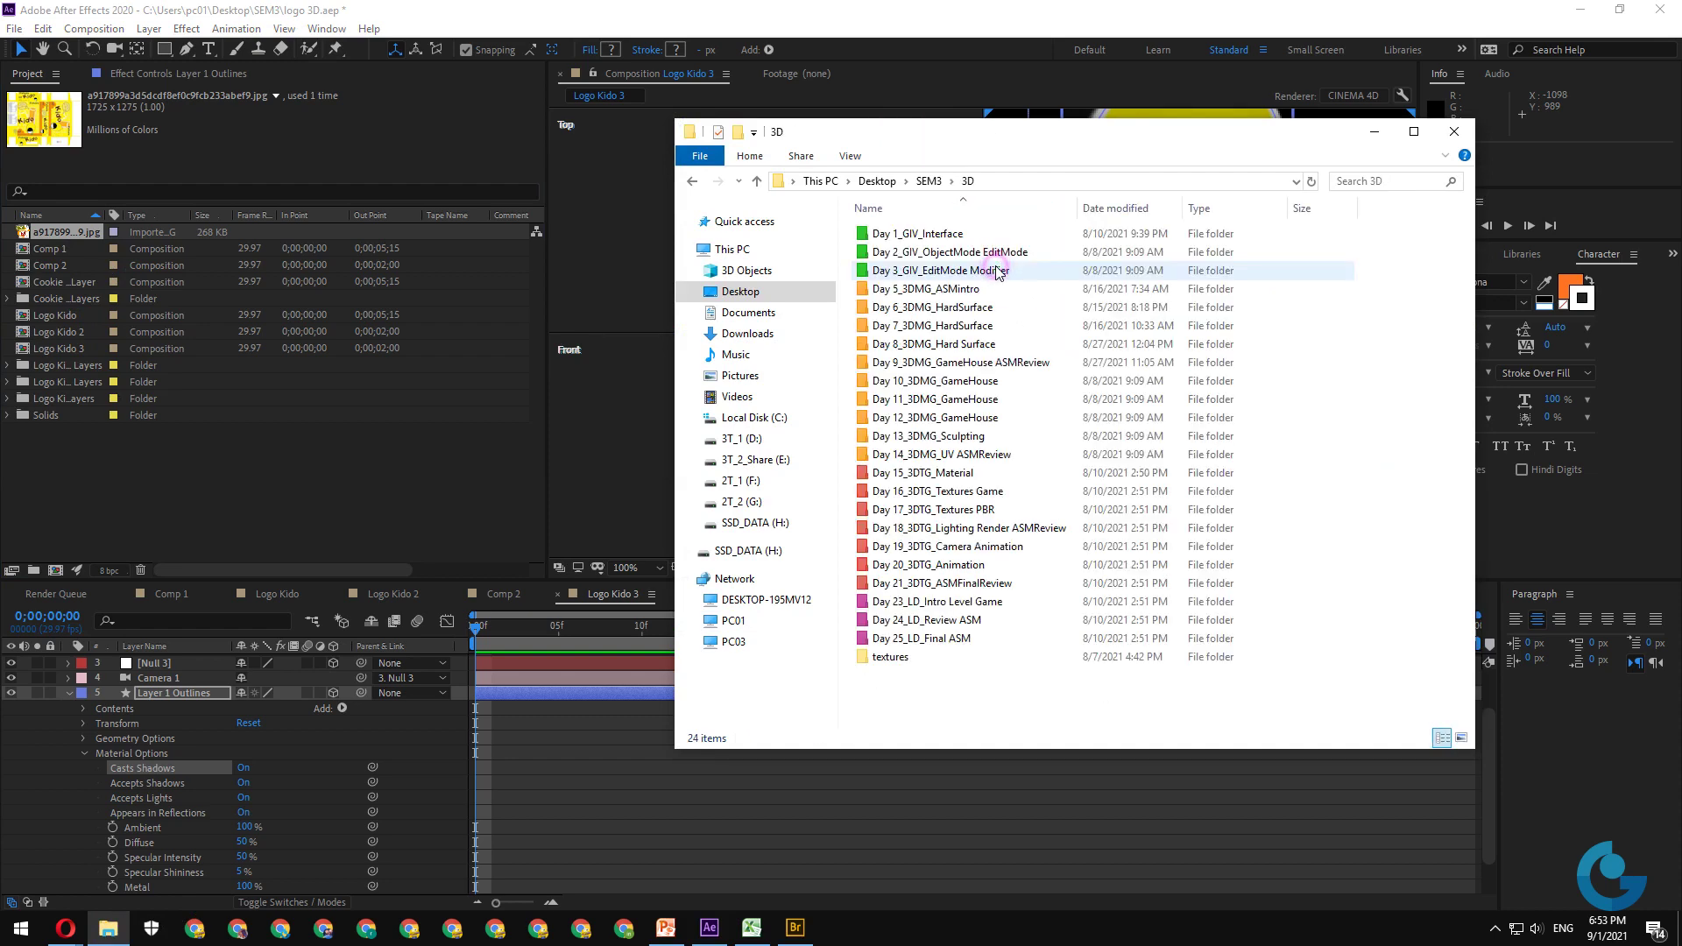
{"action": "left_click", "coordinate": [757, 181]}
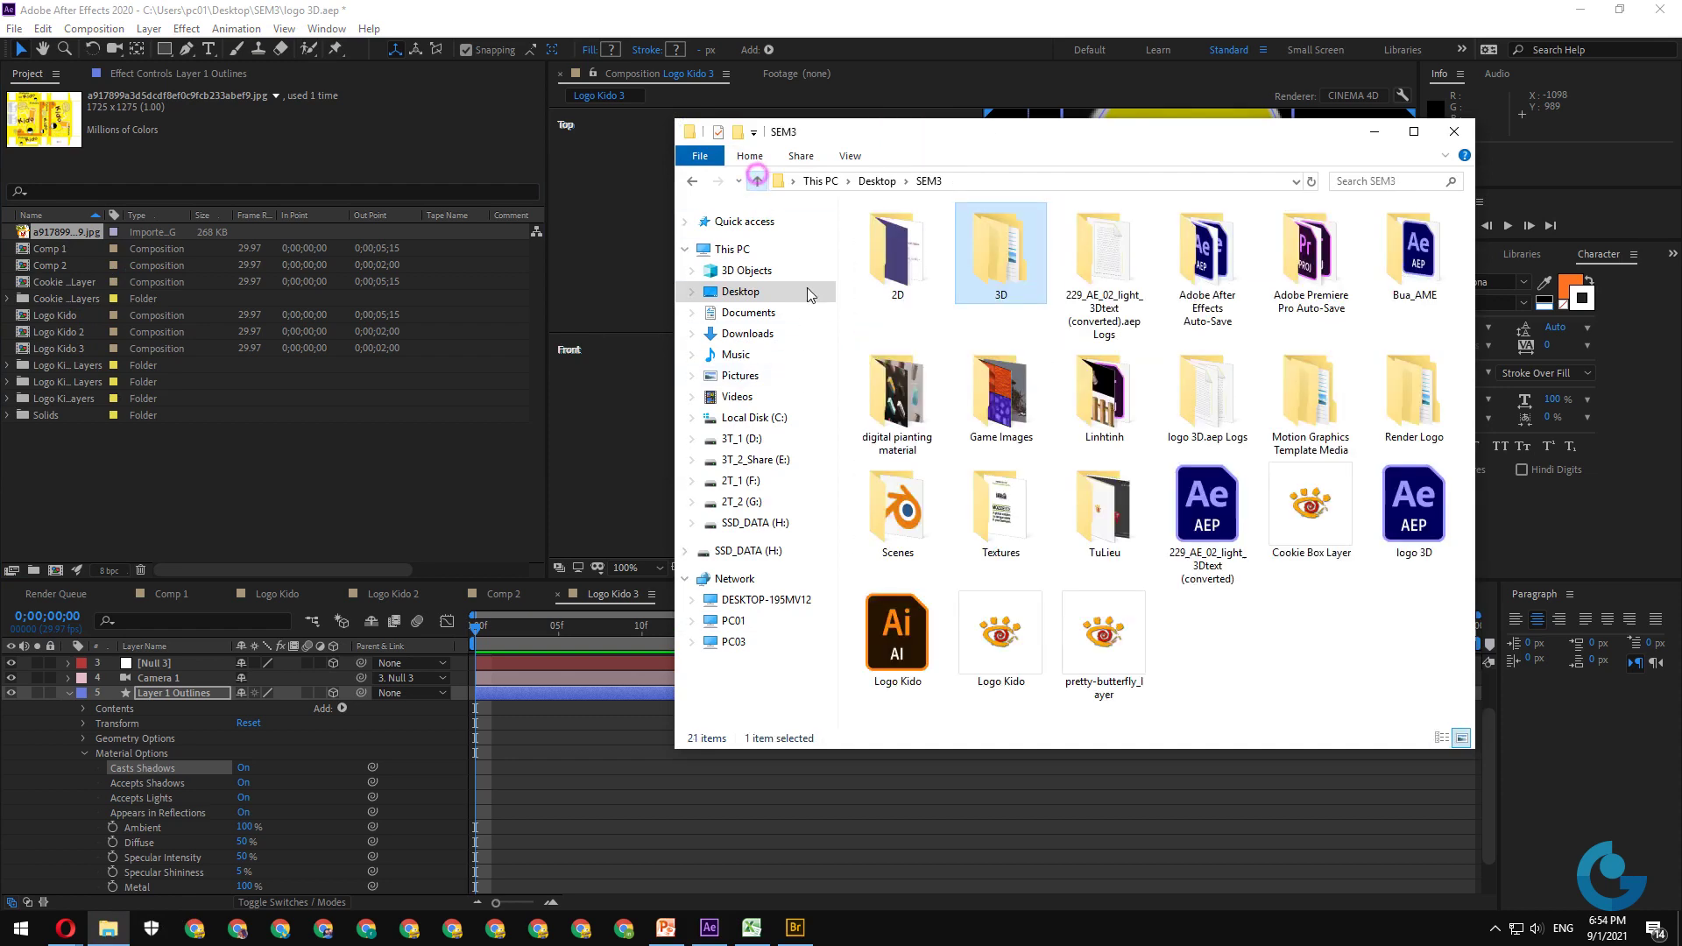
{"action": "double_click", "coordinate": [1000, 512]}
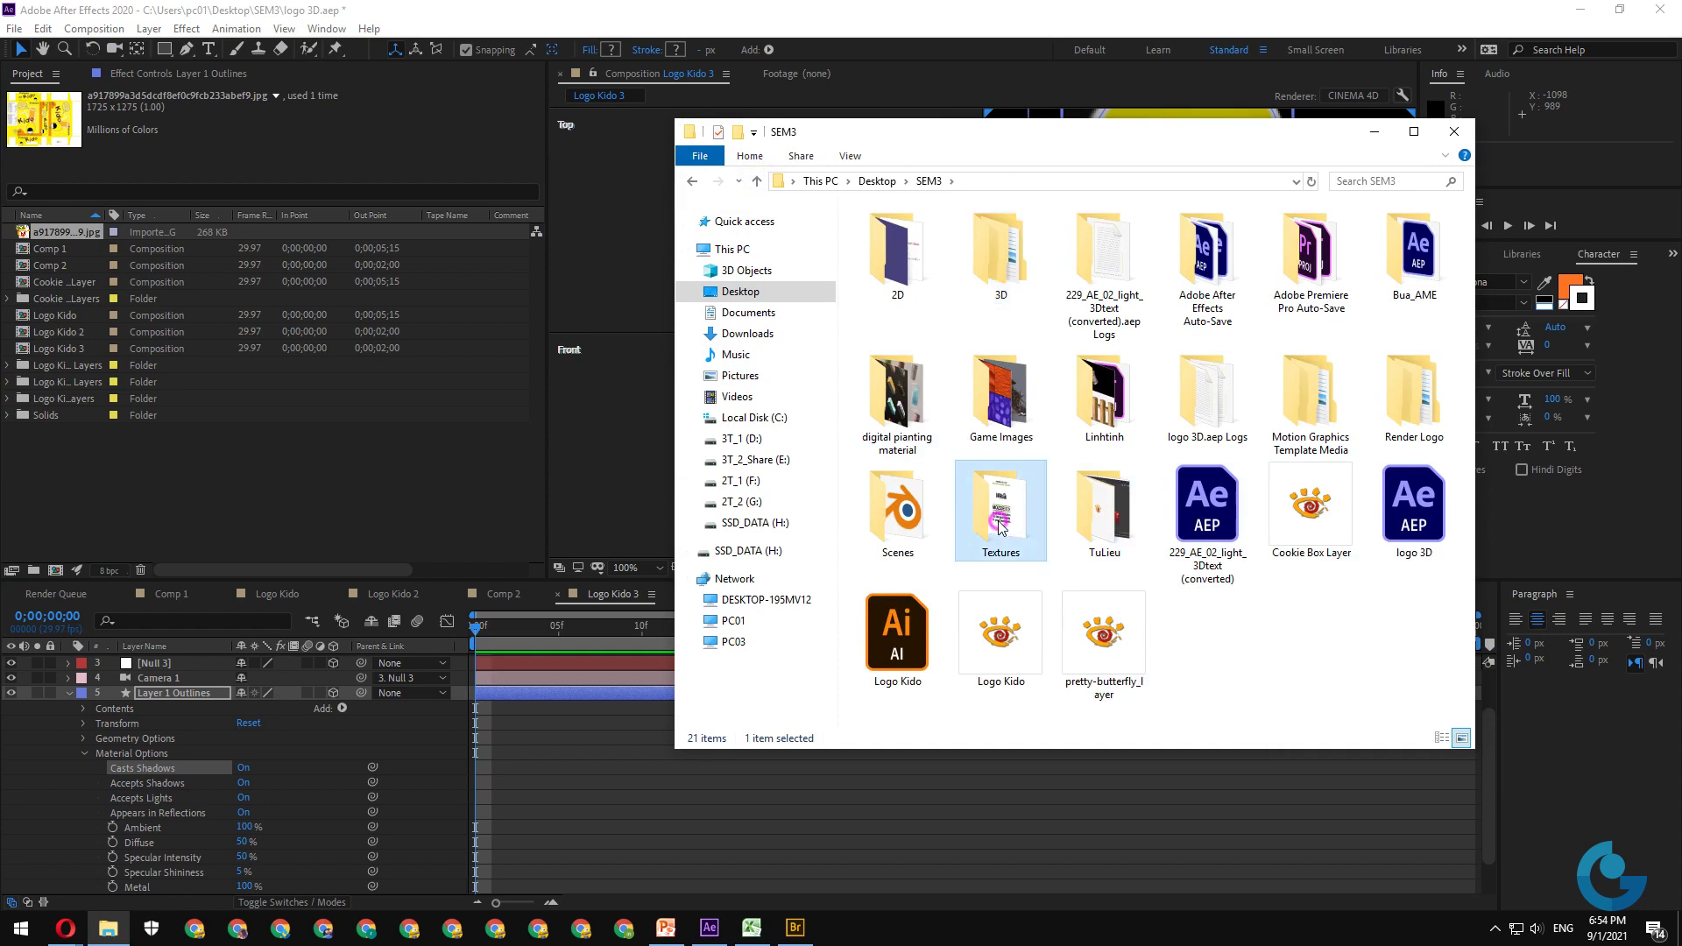
{"action": "left_click", "coordinate": [902, 272]}
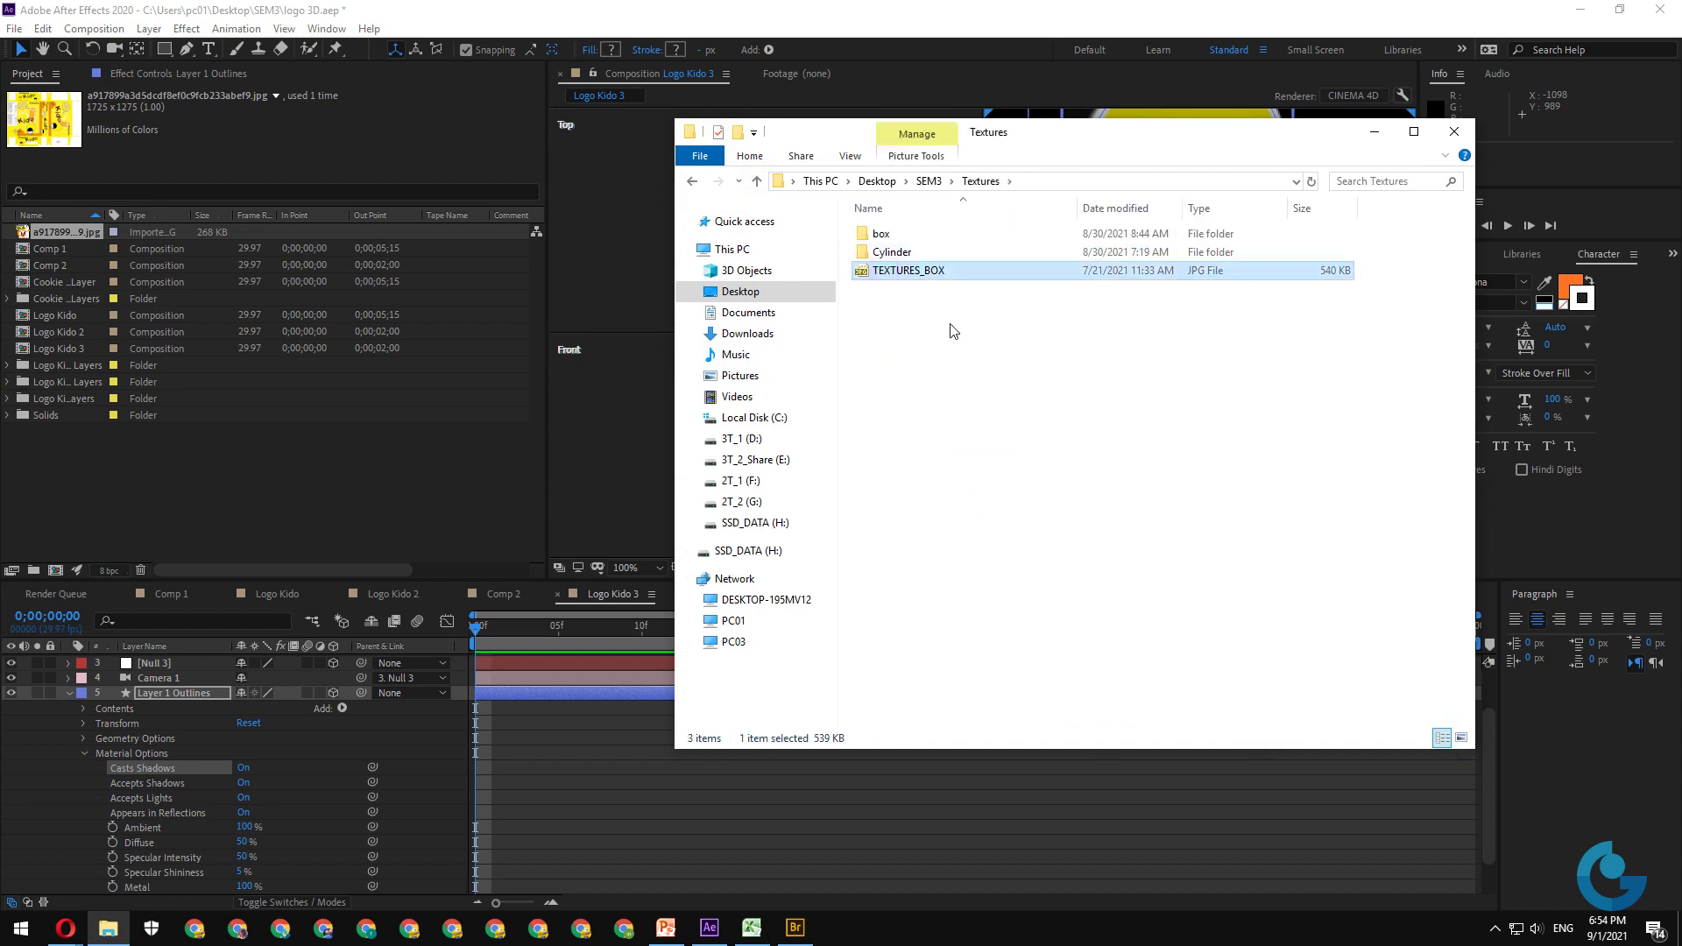
- Preview the TEXTURES_BOX image, and import the wooden crate picture from the box folder into the After Effects project
{"action": "double_click", "coordinate": [885, 234]}
{"action": "left_click", "coordinate": [918, 256]}
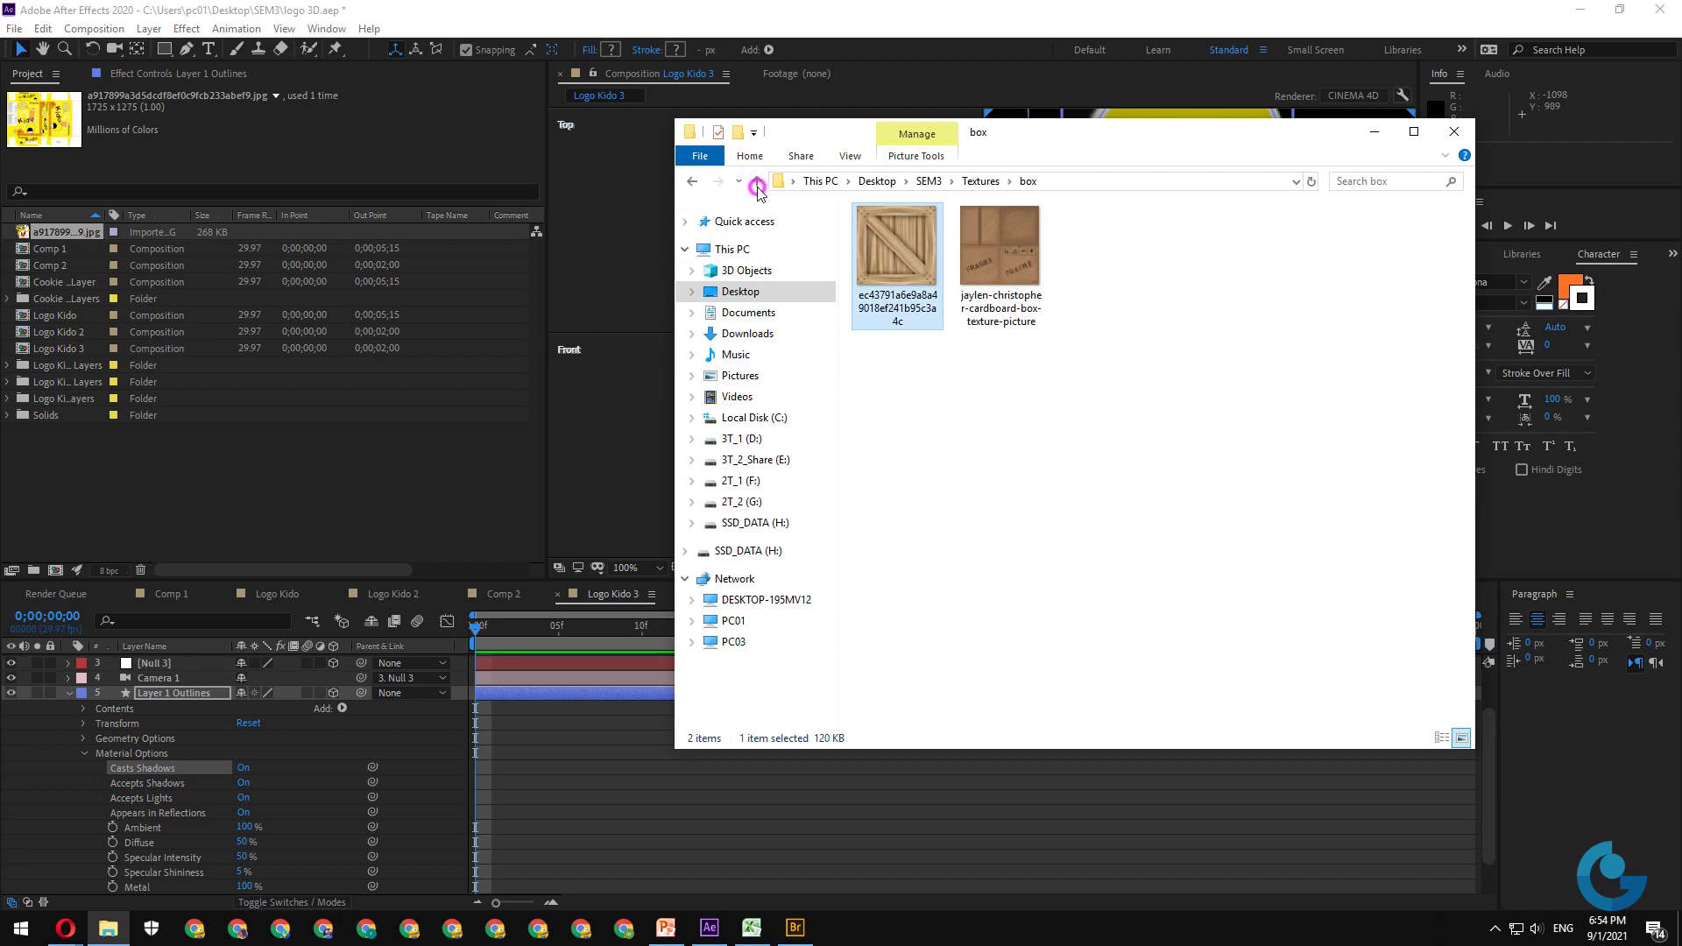
{"action": "left_click", "coordinate": [755, 180]}
{"action": "left_click", "coordinate": [905, 272]}
{"action": "double_click", "coordinate": [904, 271]}
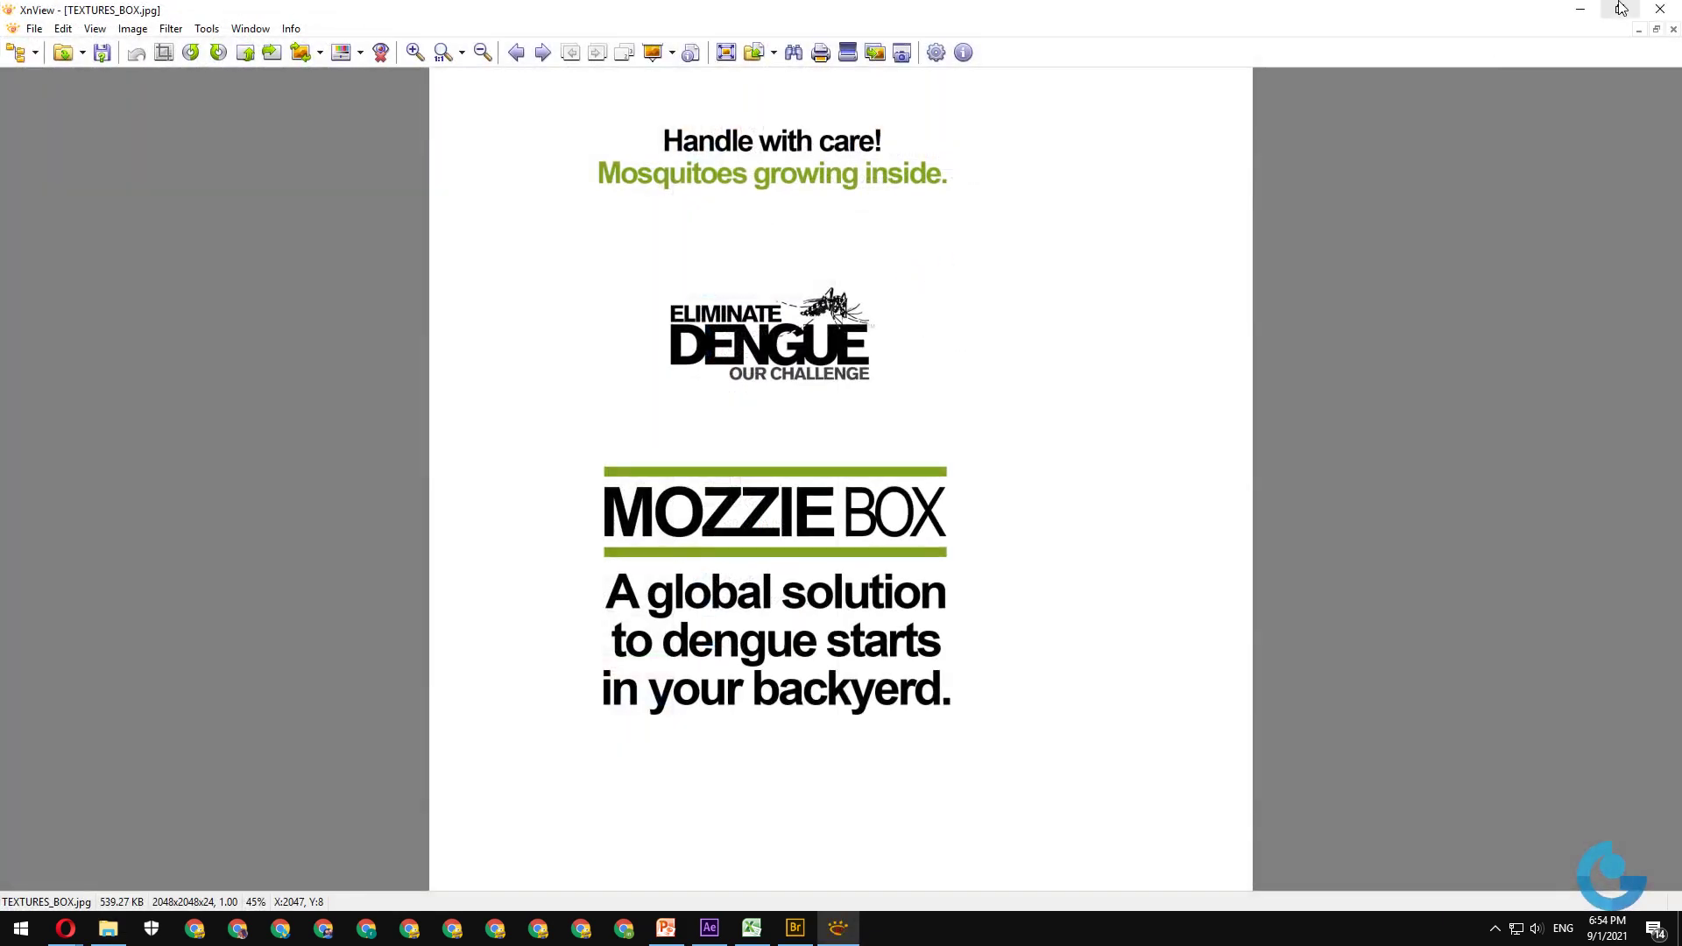
{"action": "left_click", "coordinate": [1661, 9]}
{"action": "double_click", "coordinate": [882, 235]}
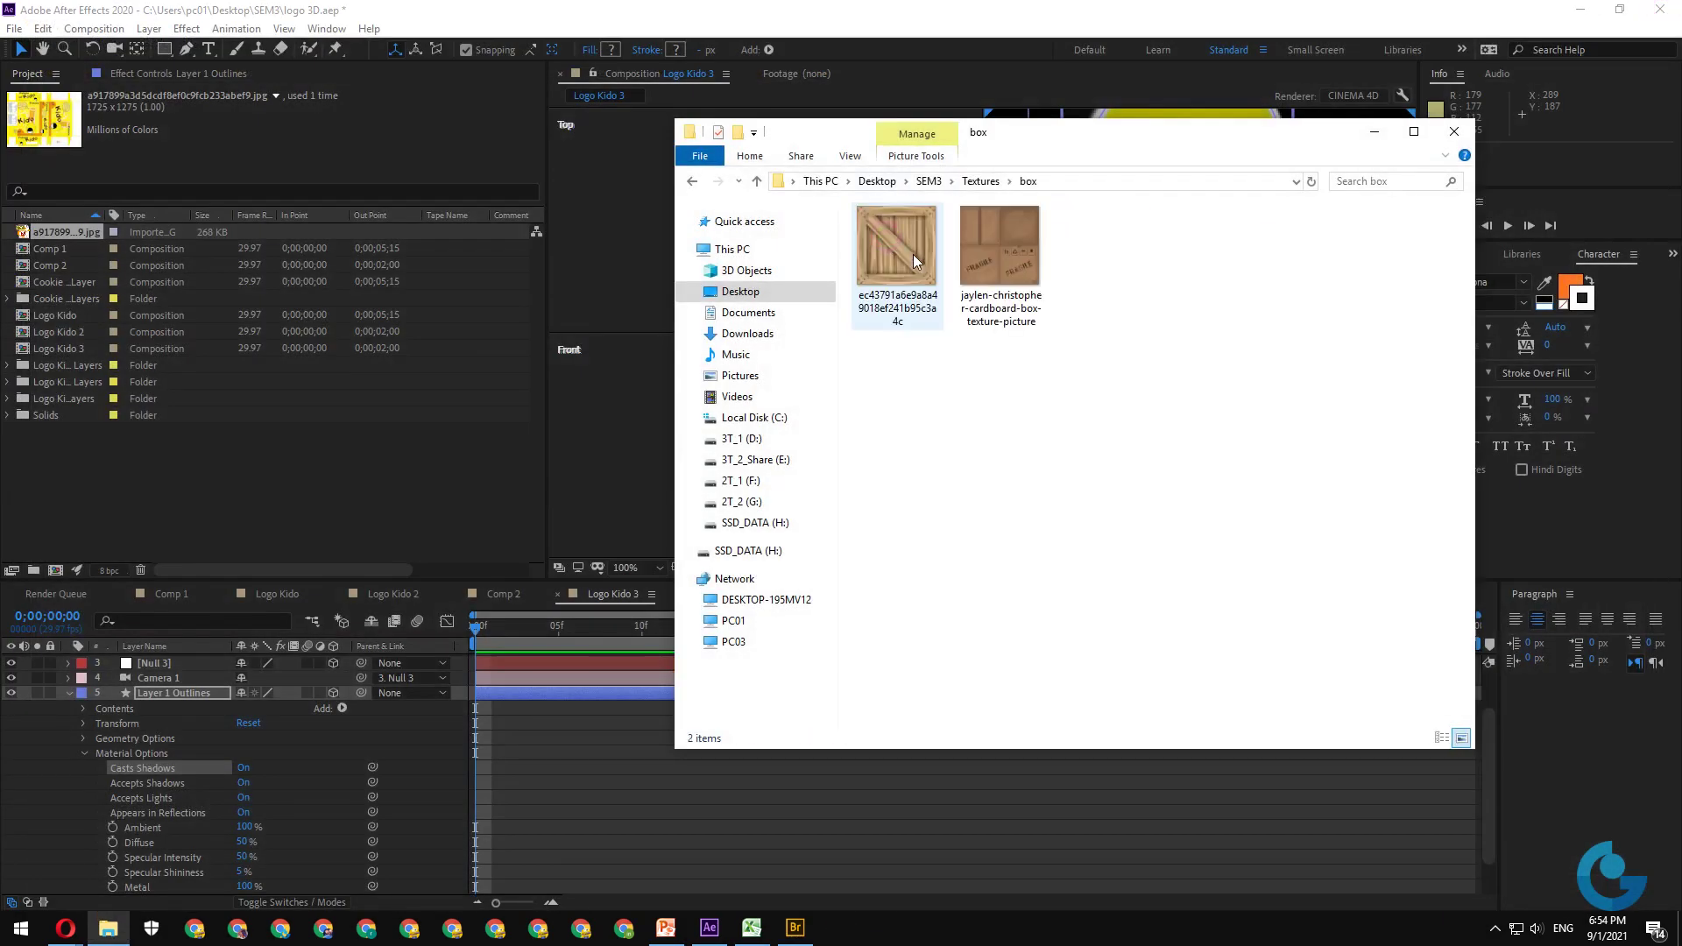
{"action": "left_click_drag", "start_coordinate": [899, 250], "coordinate": [107, 480]}
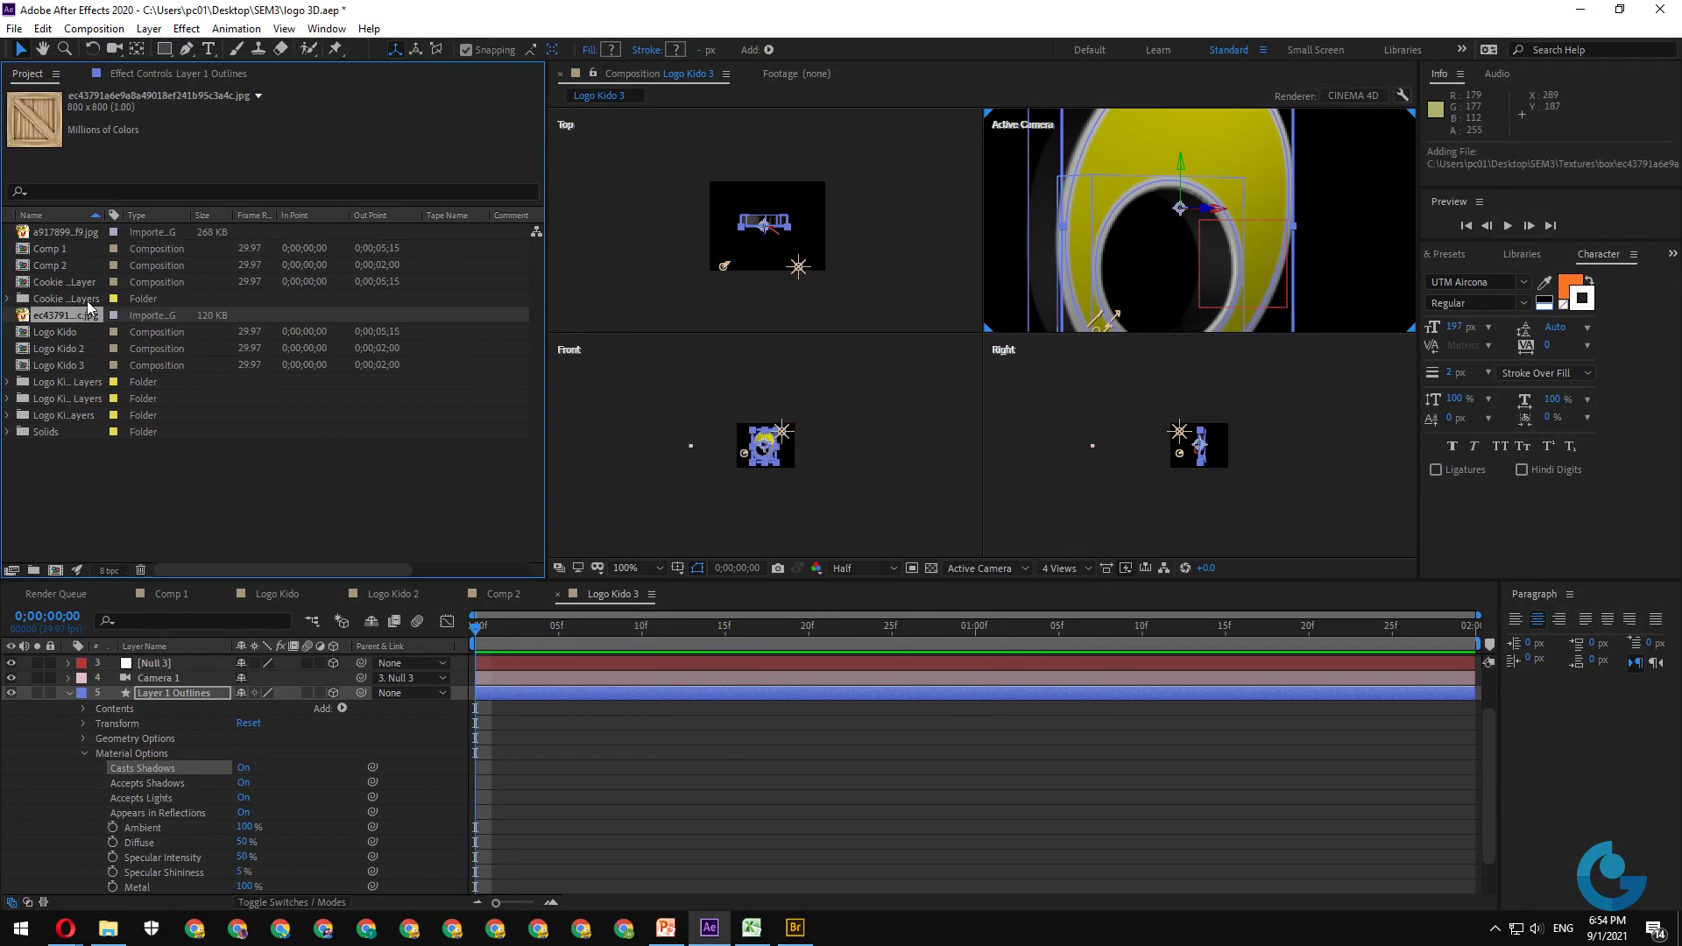
- Collapse the open layer properties and add the crate image as a 3D layer beneath Layer 1 Outlines
{"action": "left_click", "coordinate": [83, 752]}
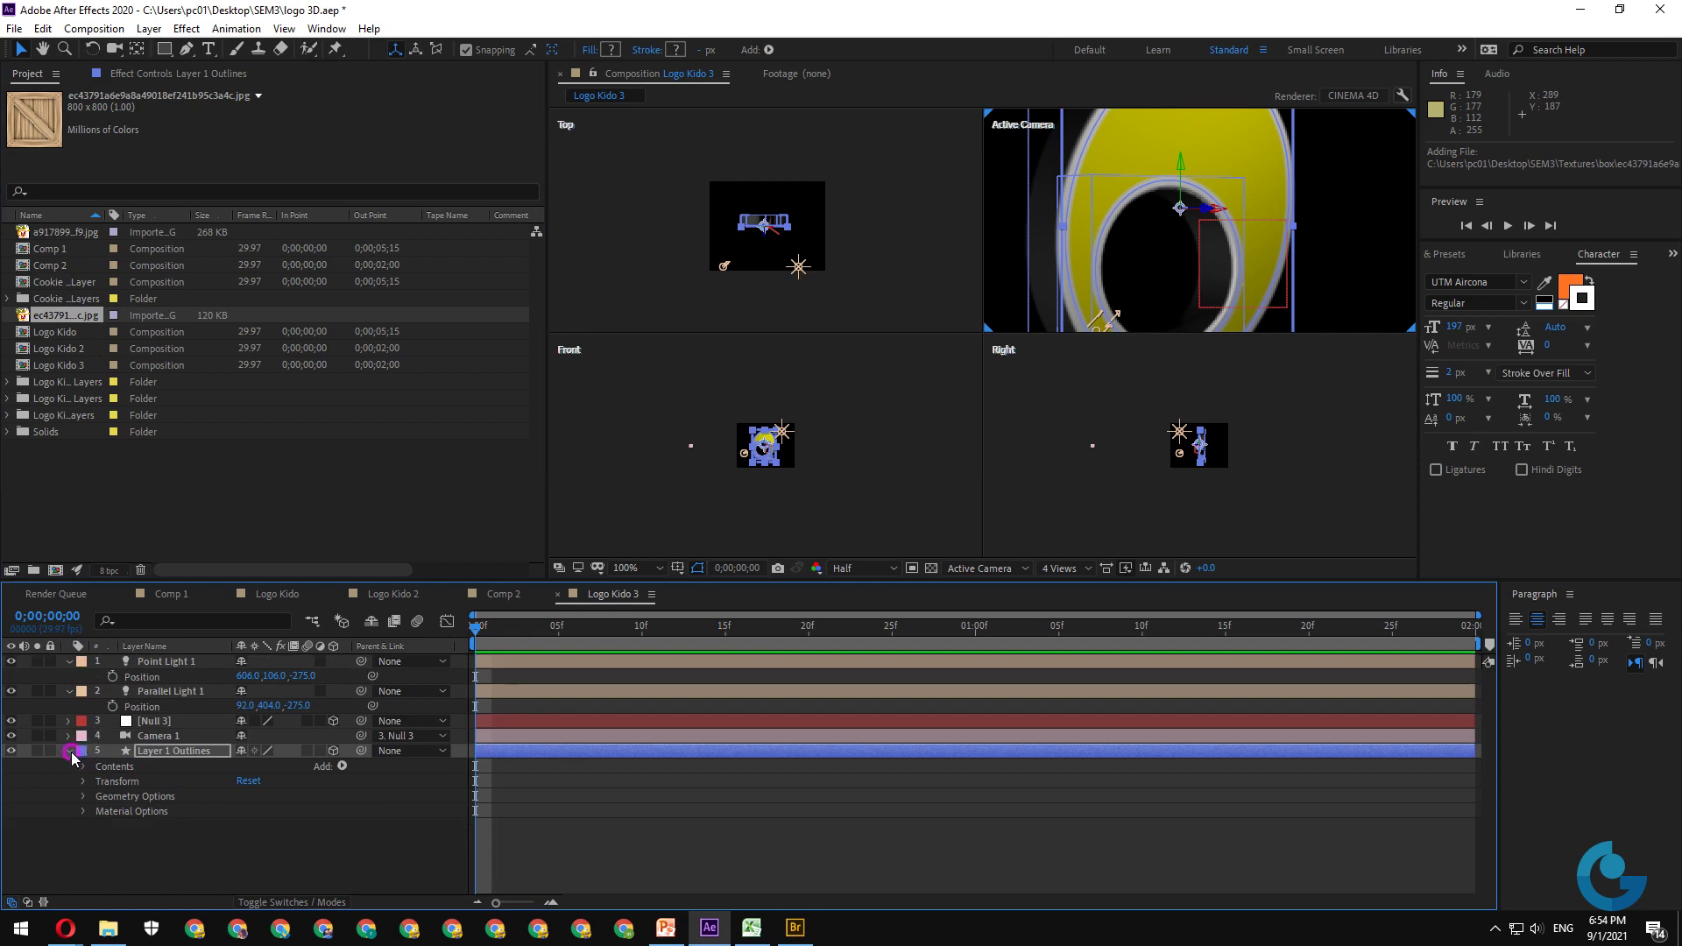
{"action": "left_click", "coordinate": [70, 751]}
{"action": "left_click", "coordinate": [69, 661]}
{"action": "left_click", "coordinate": [68, 676]}
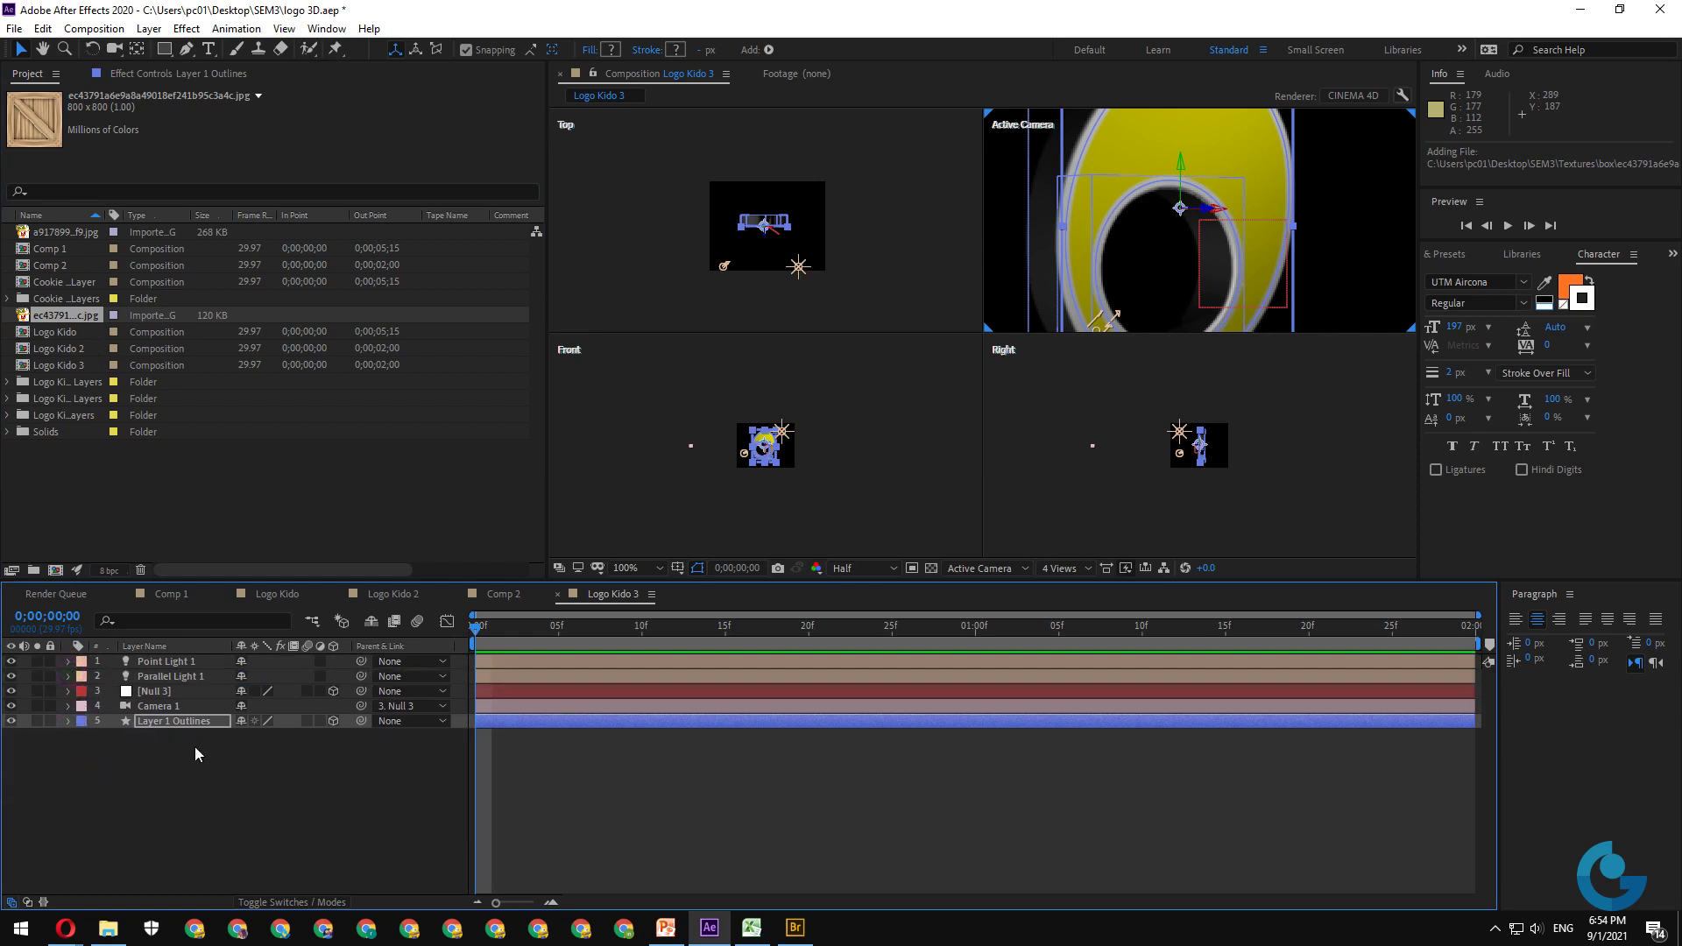
{"action": "left_click", "coordinate": [195, 753]}
{"action": "left_click_drag", "start_coordinate": [53, 316], "coordinate": [145, 790]}
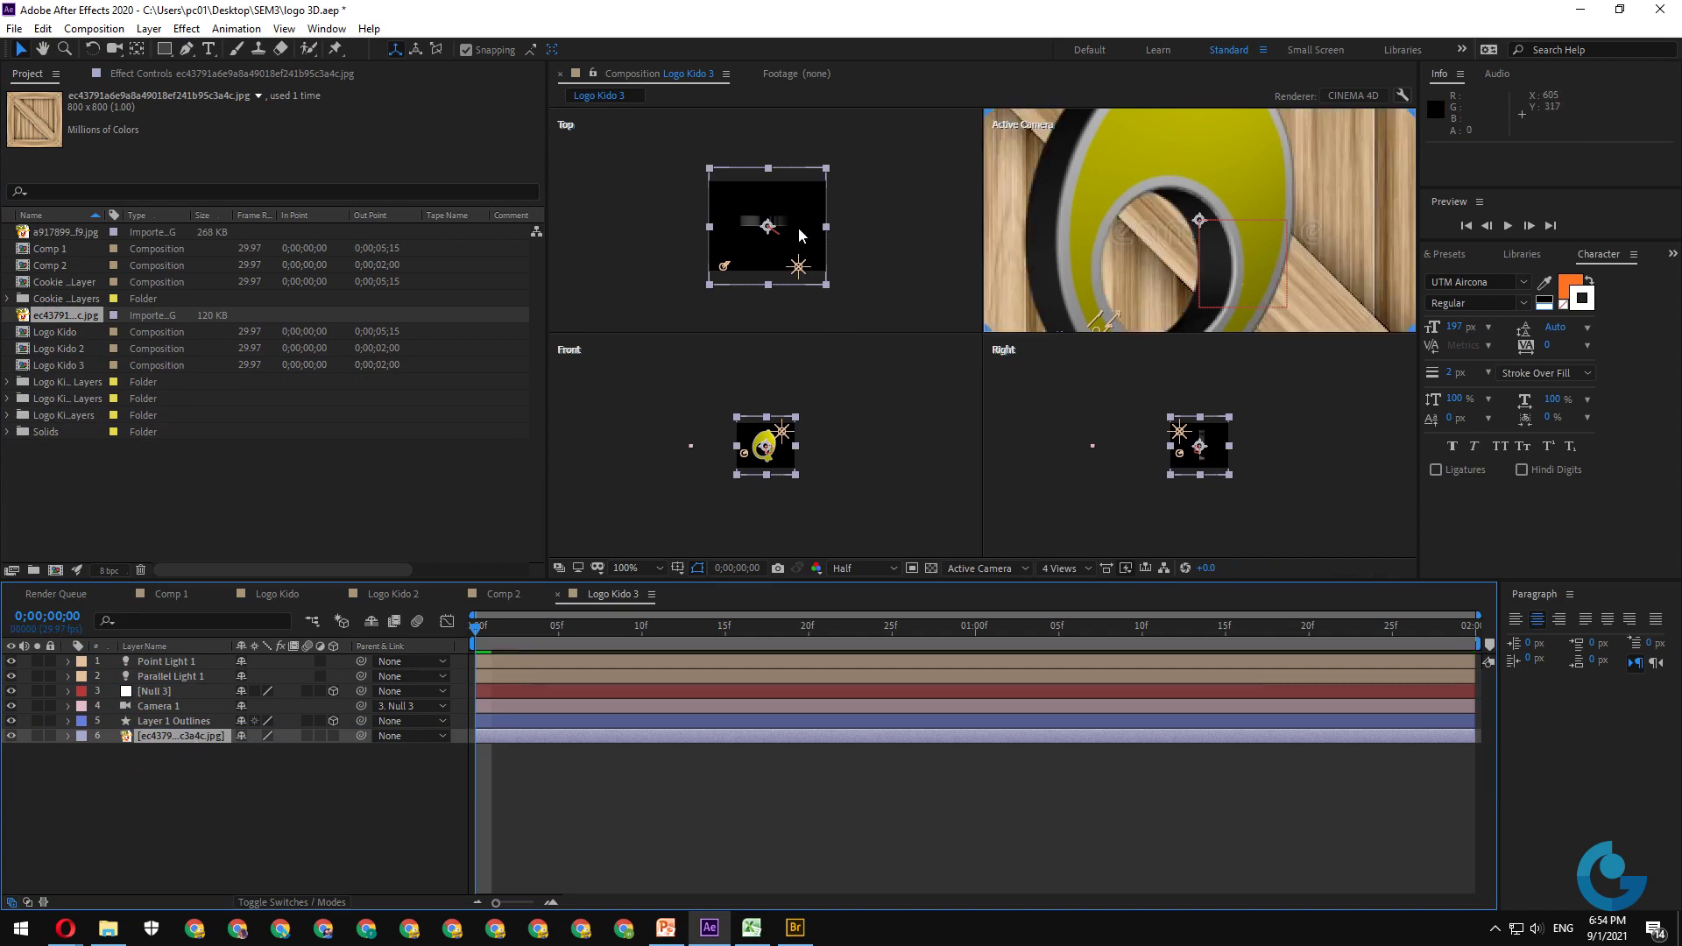
{"action": "left_click", "coordinate": [333, 735]}
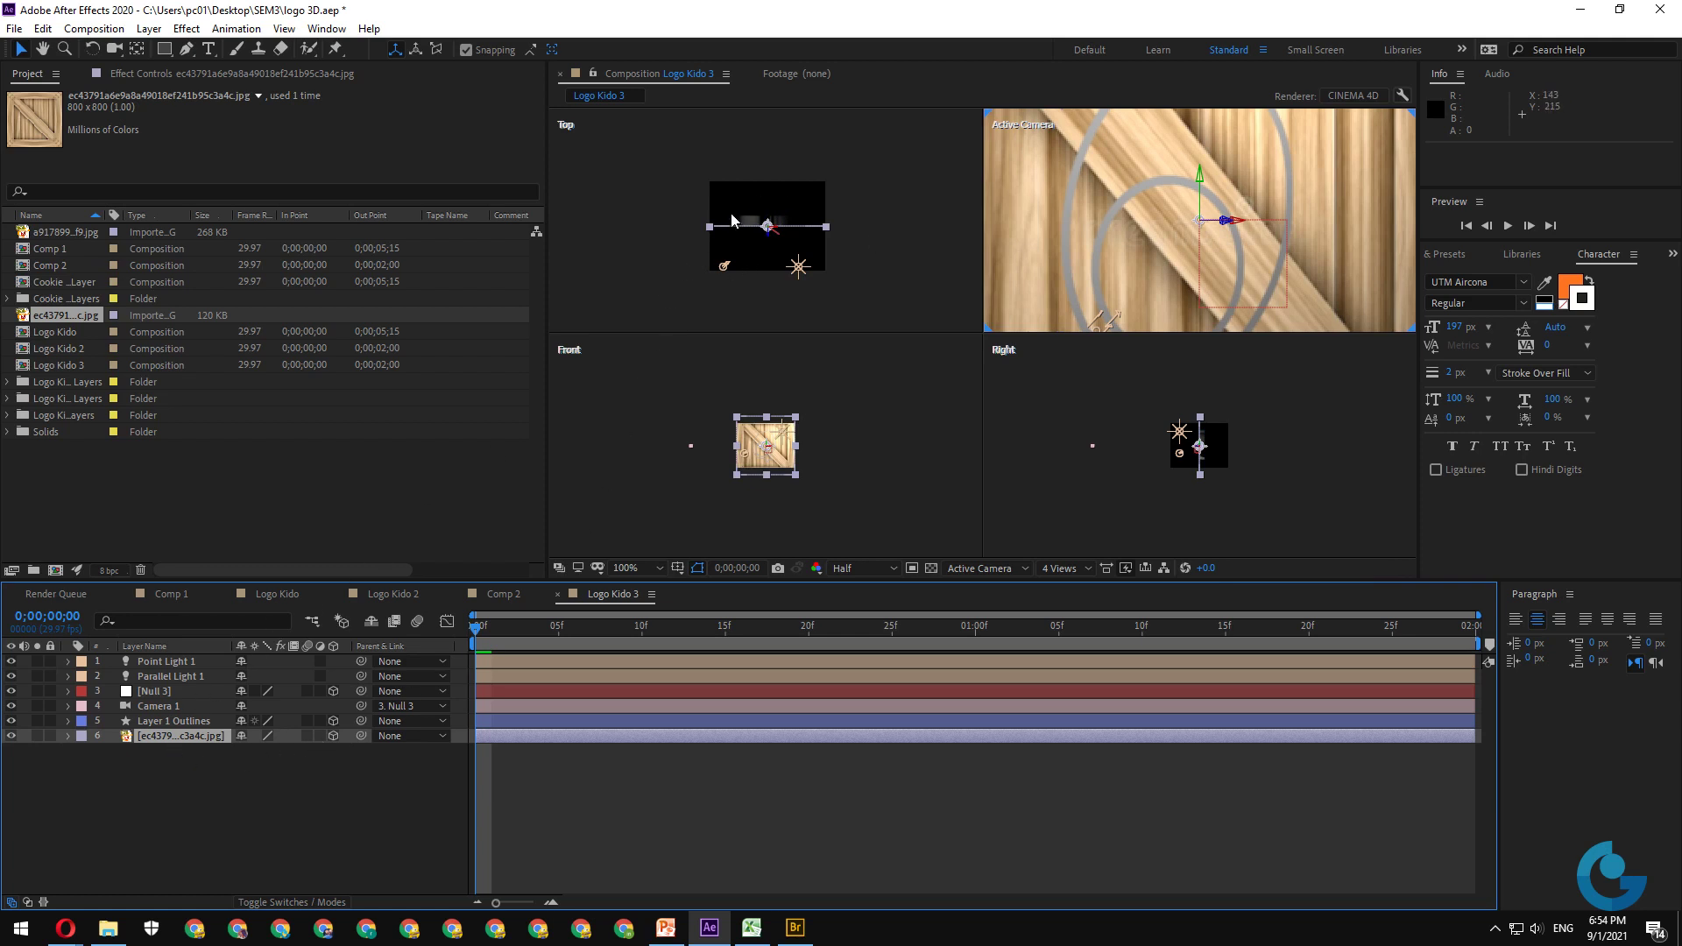
- Set the crate layer's Anchor Point Z to about -632 to place it behind the logo, and collapse its properties
{"action": "left_click", "coordinate": [68, 735]}
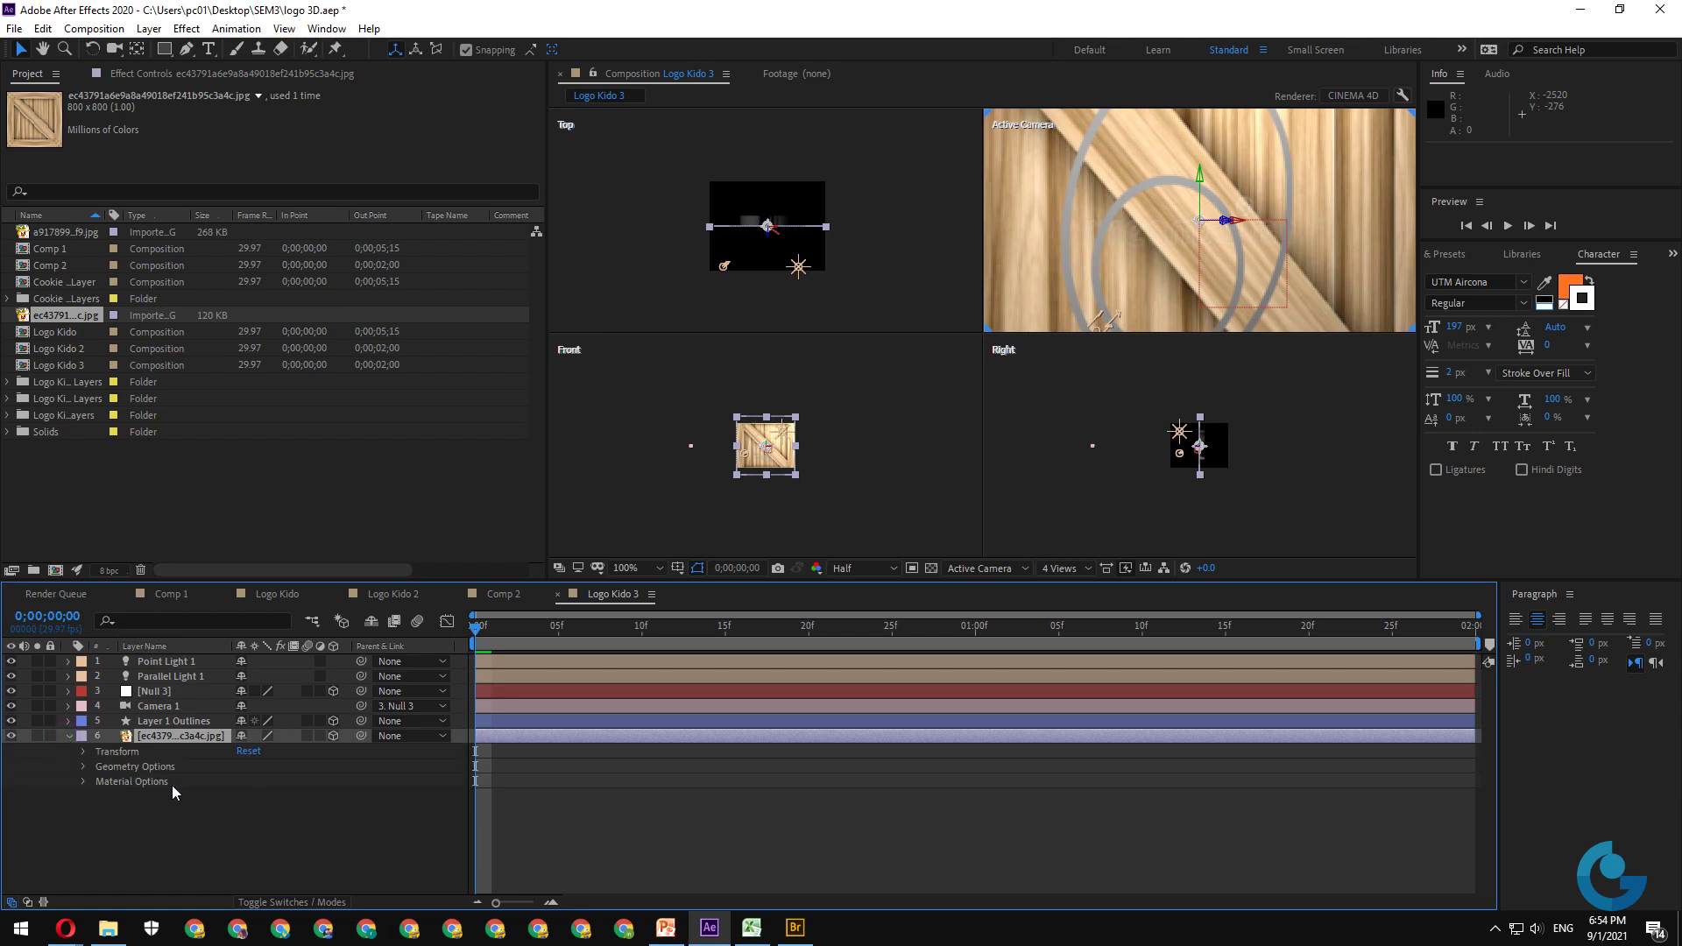
{"action": "left_click", "coordinate": [85, 752]}
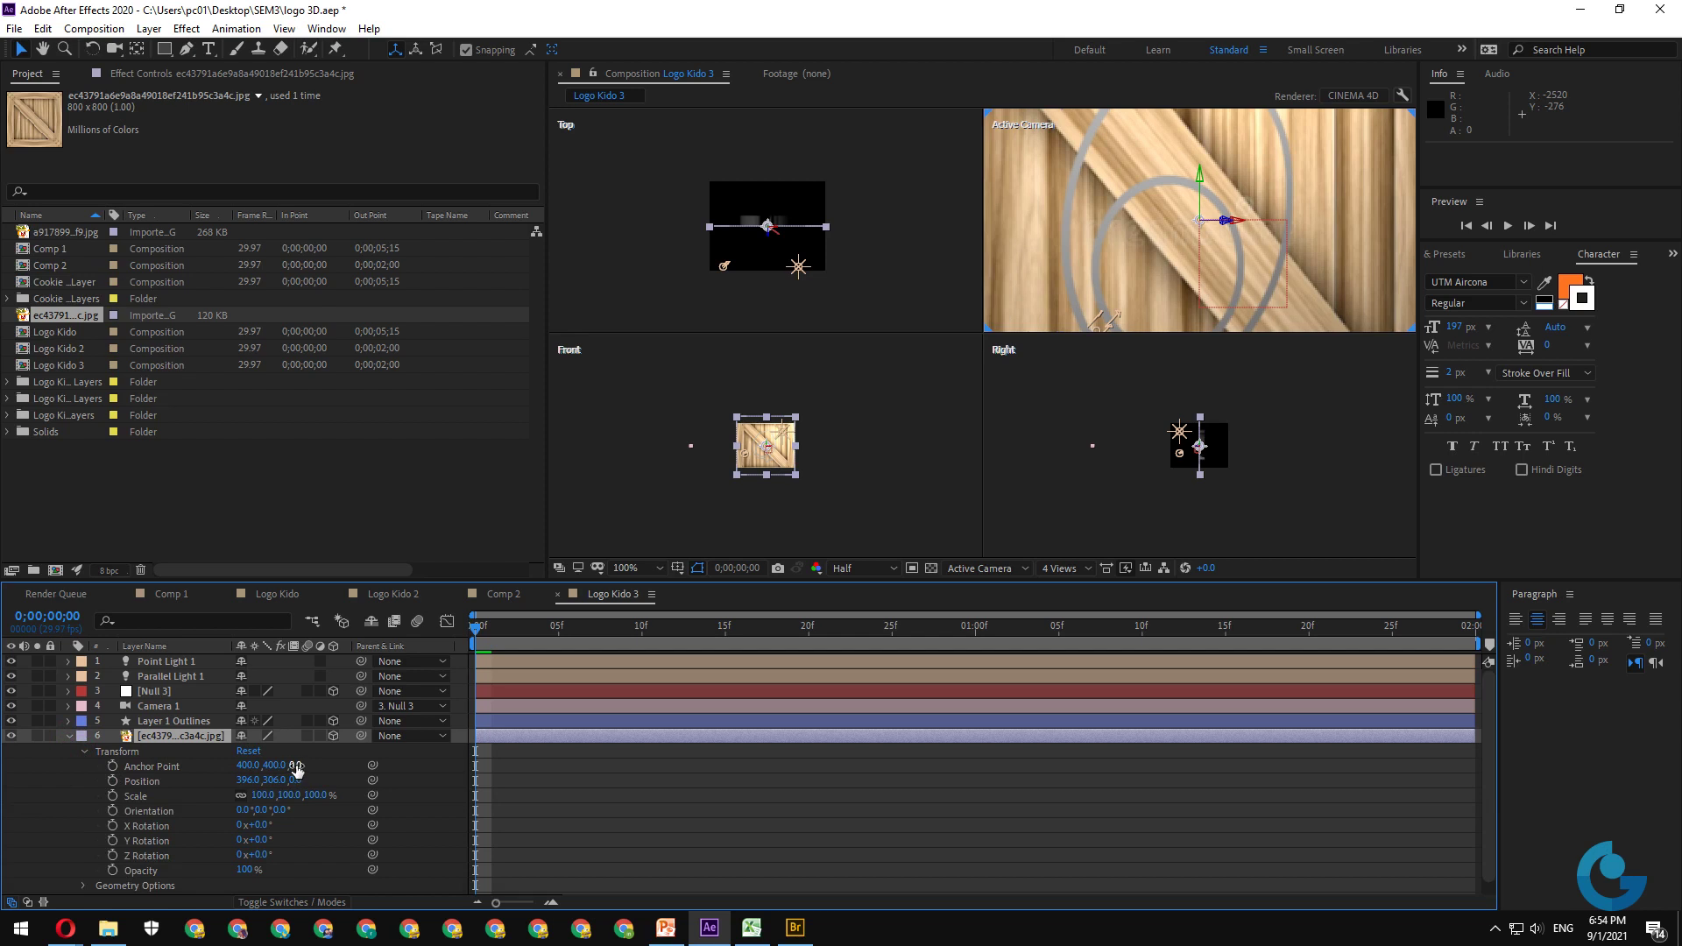
{"action": "left_click_drag", "start_coordinate": [294, 765], "coordinate": [30, 796]}
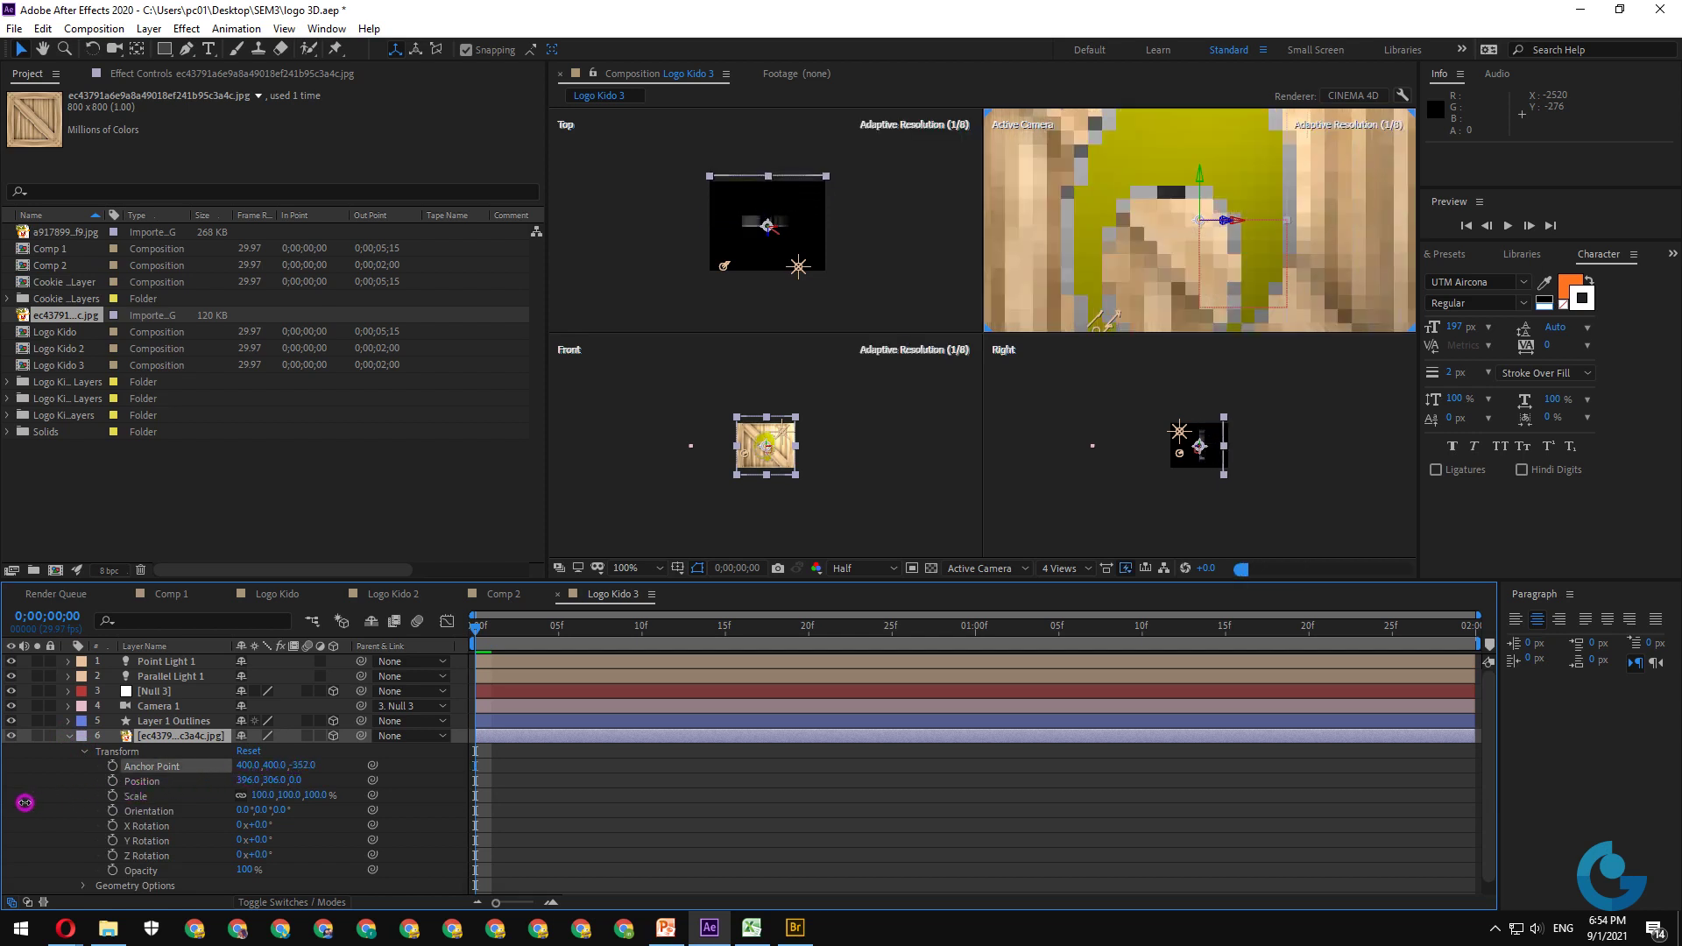
{"action": "left_click_drag", "start_coordinate": [303, 769], "coordinate": [87, 796]}
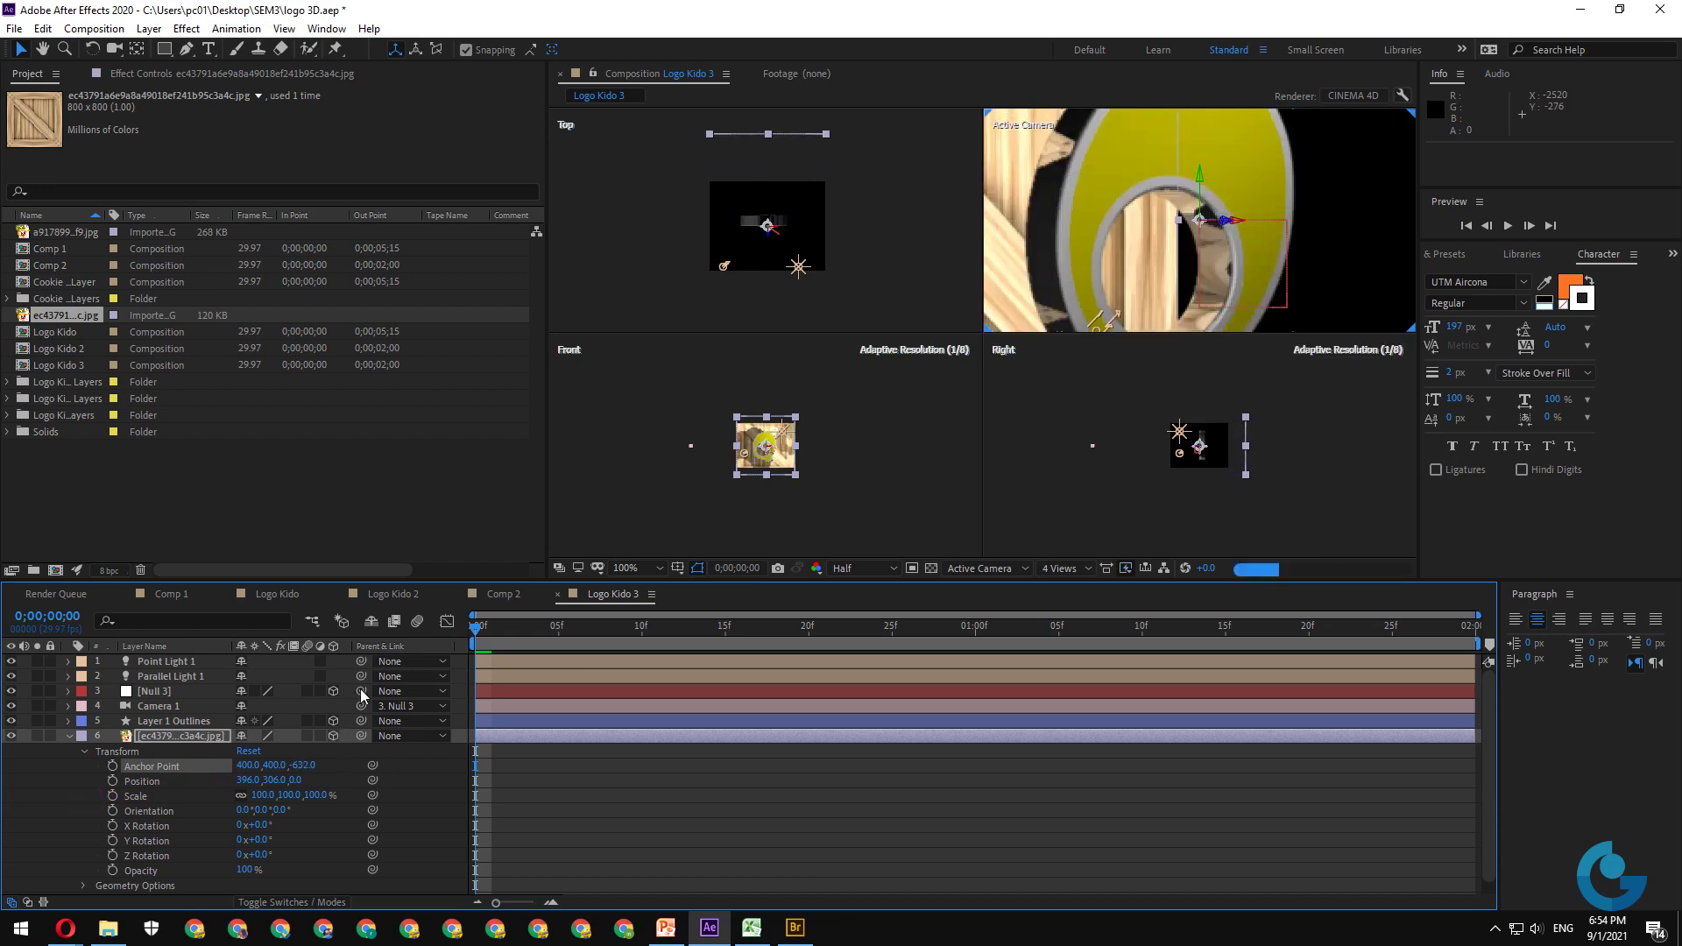
{"action": "left_click", "coordinate": [70, 737]}
- Set the crate layer's Y Rotation to -58° so the plane swings around beside the logo
{"action": "left_click", "coordinate": [199, 737]}
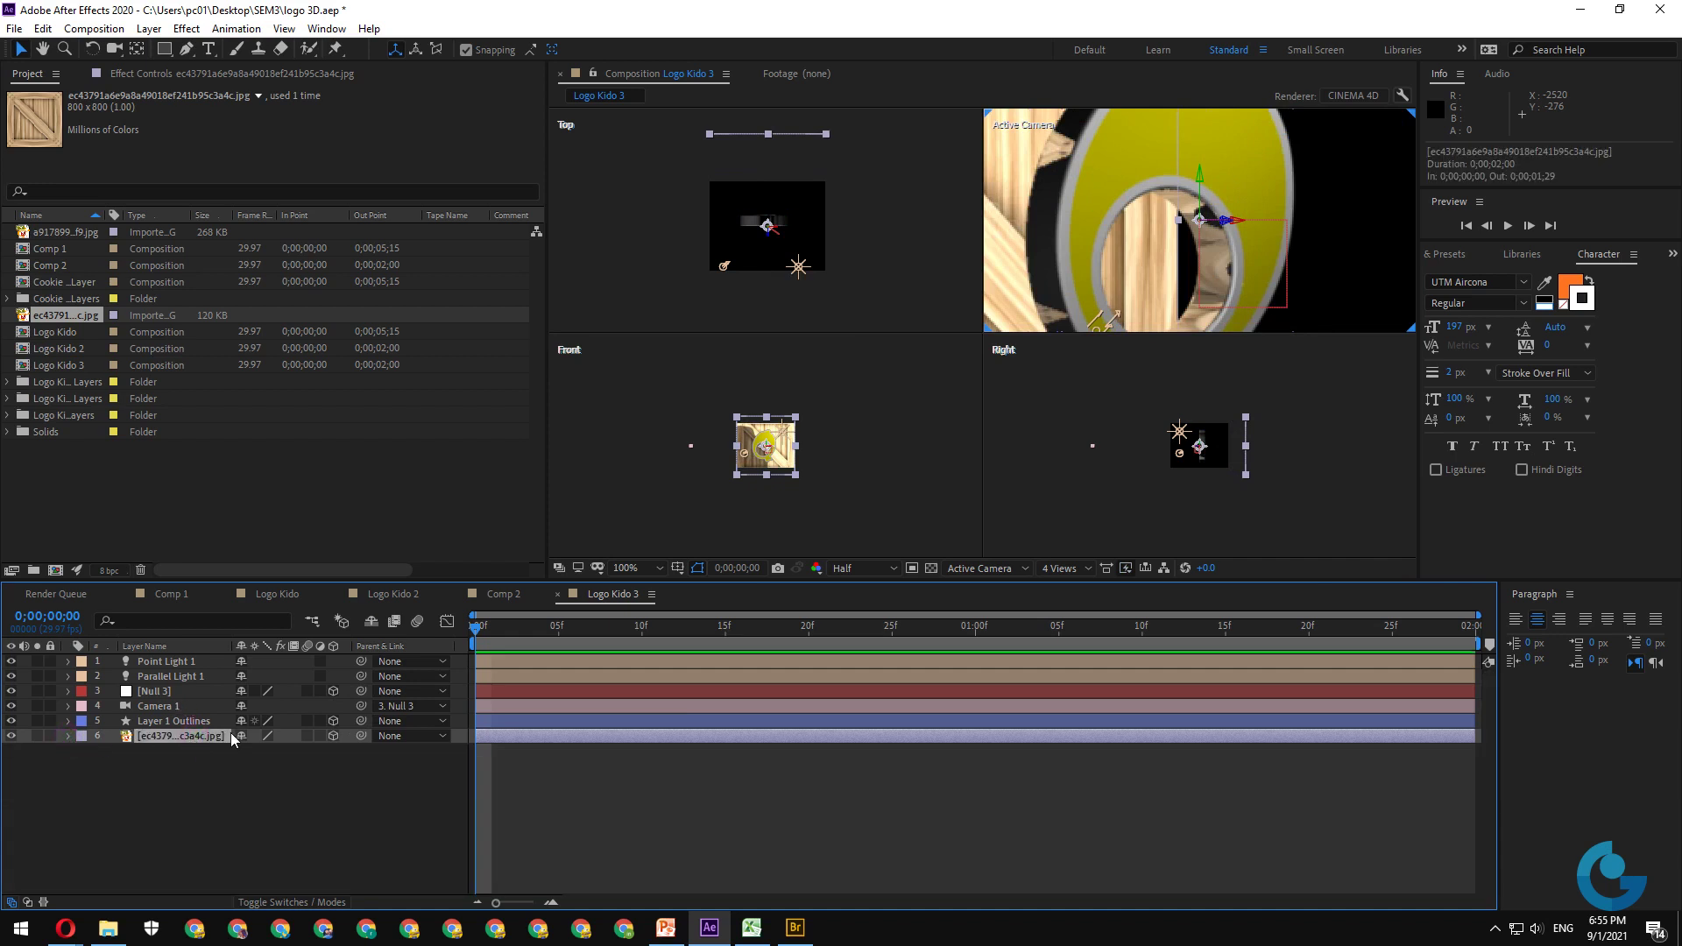
{"action": "key", "text": "r"}
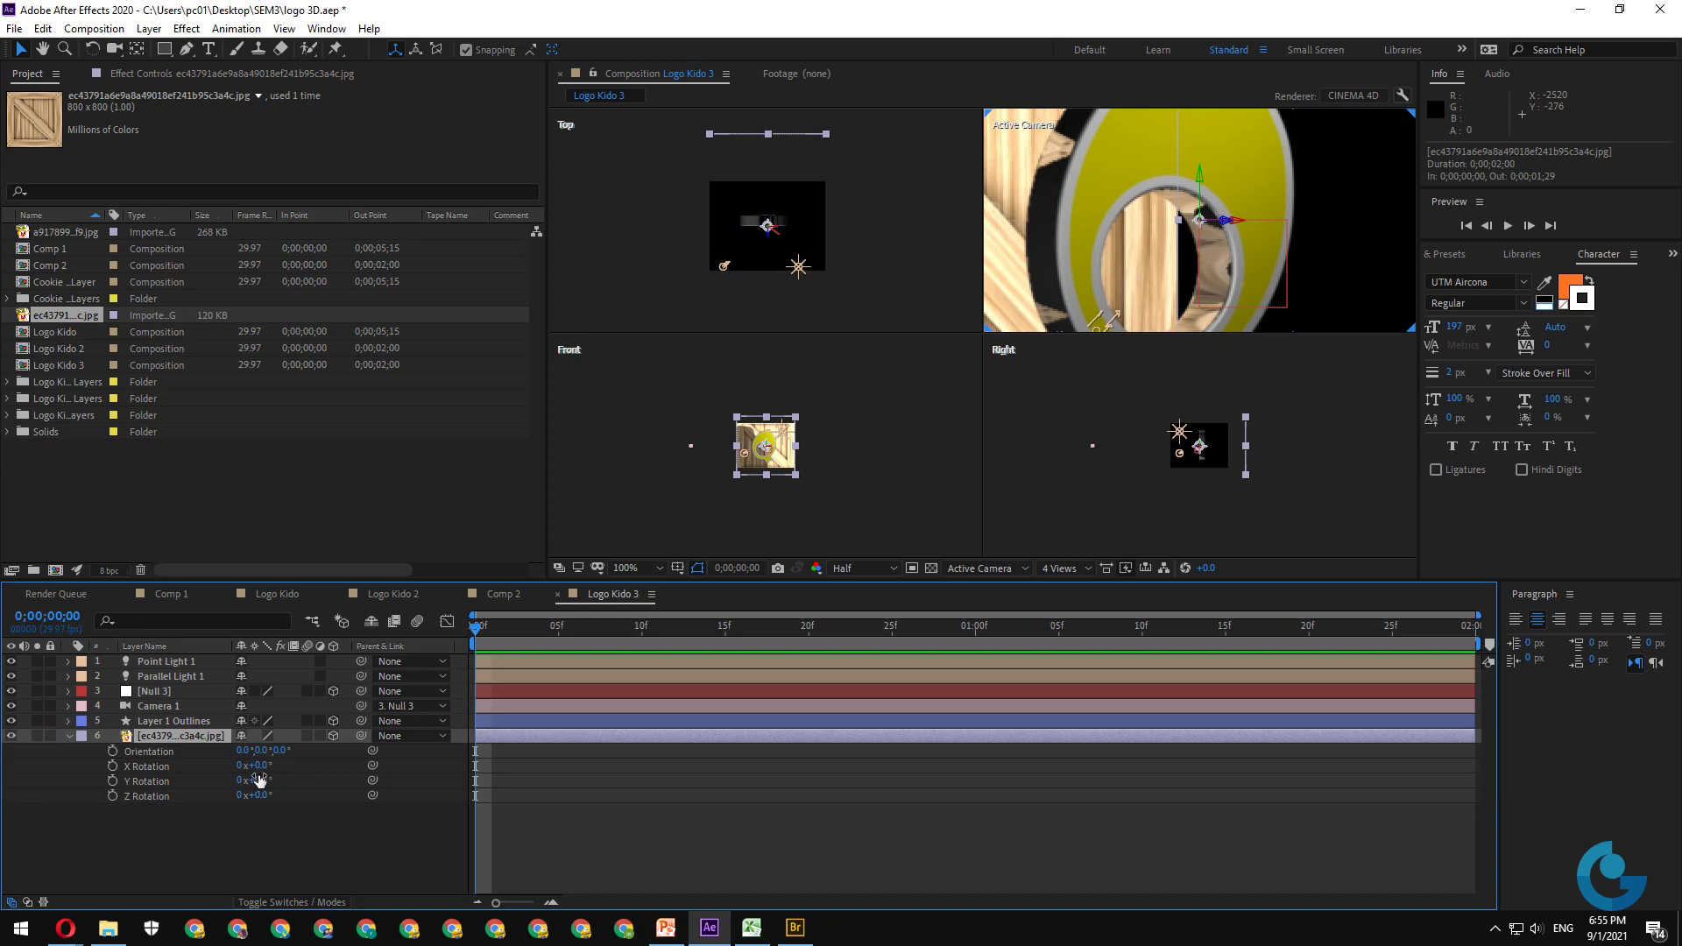
{"action": "left_click_drag", "start_coordinate": [259, 779], "coordinate": [193, 780]}
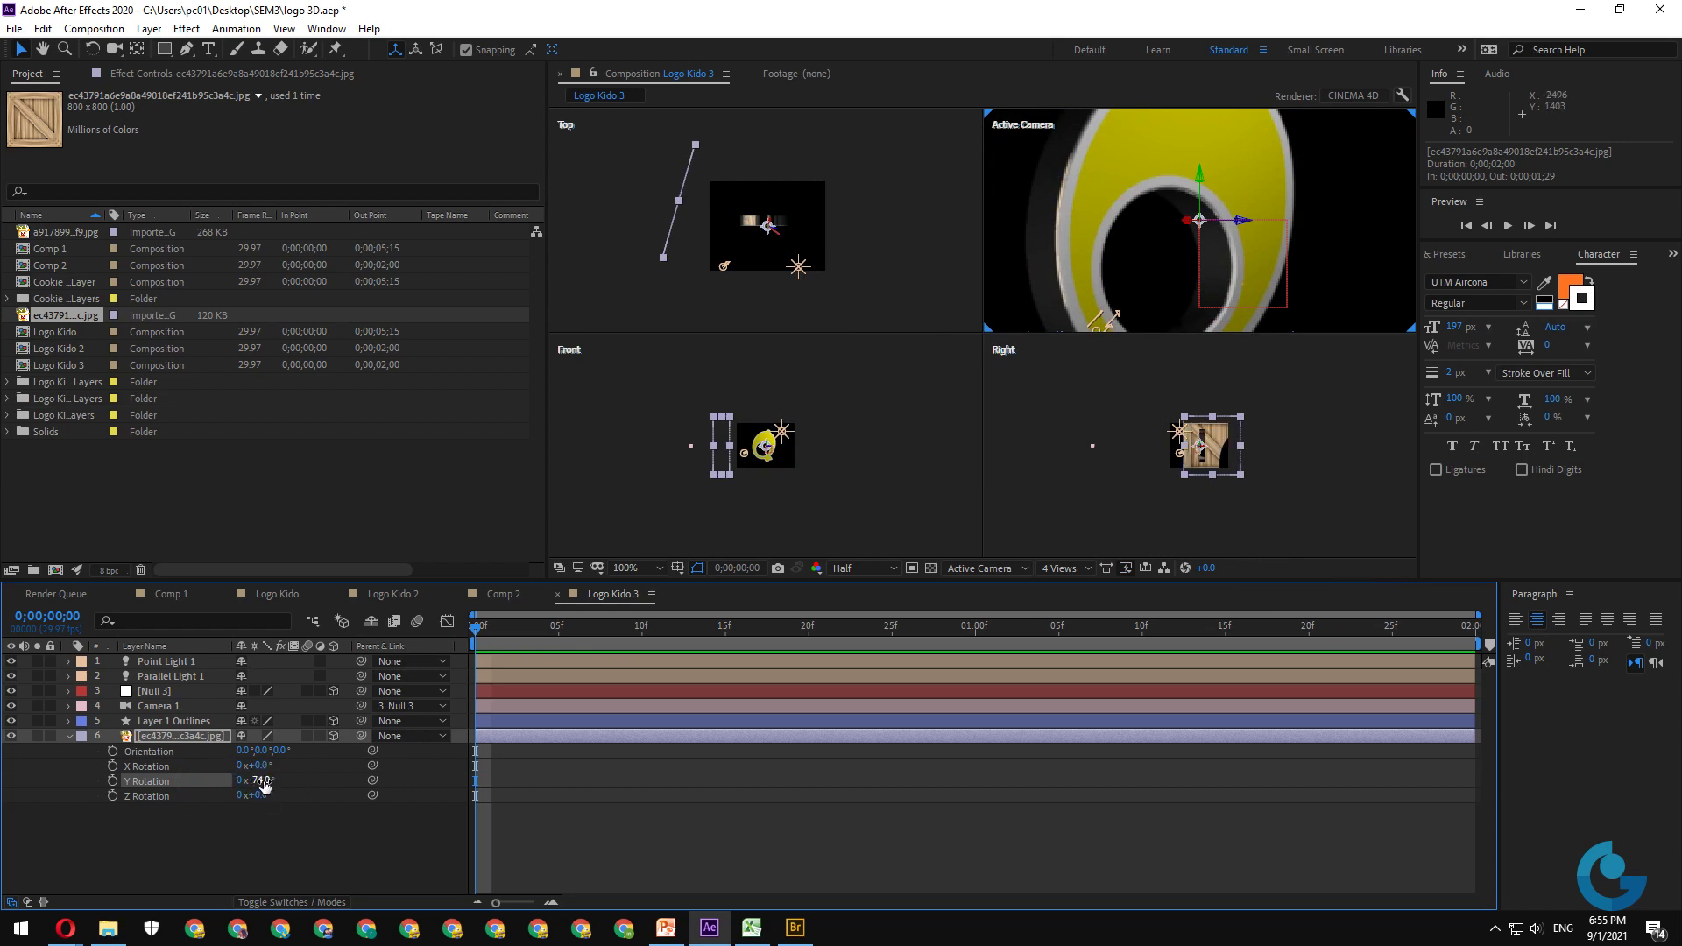
{"action": "left_click_drag", "start_coordinate": [264, 786], "coordinate": [255, 781]}
{"action": "left_click_drag", "start_coordinate": [254, 779], "coordinate": [278, 779]}
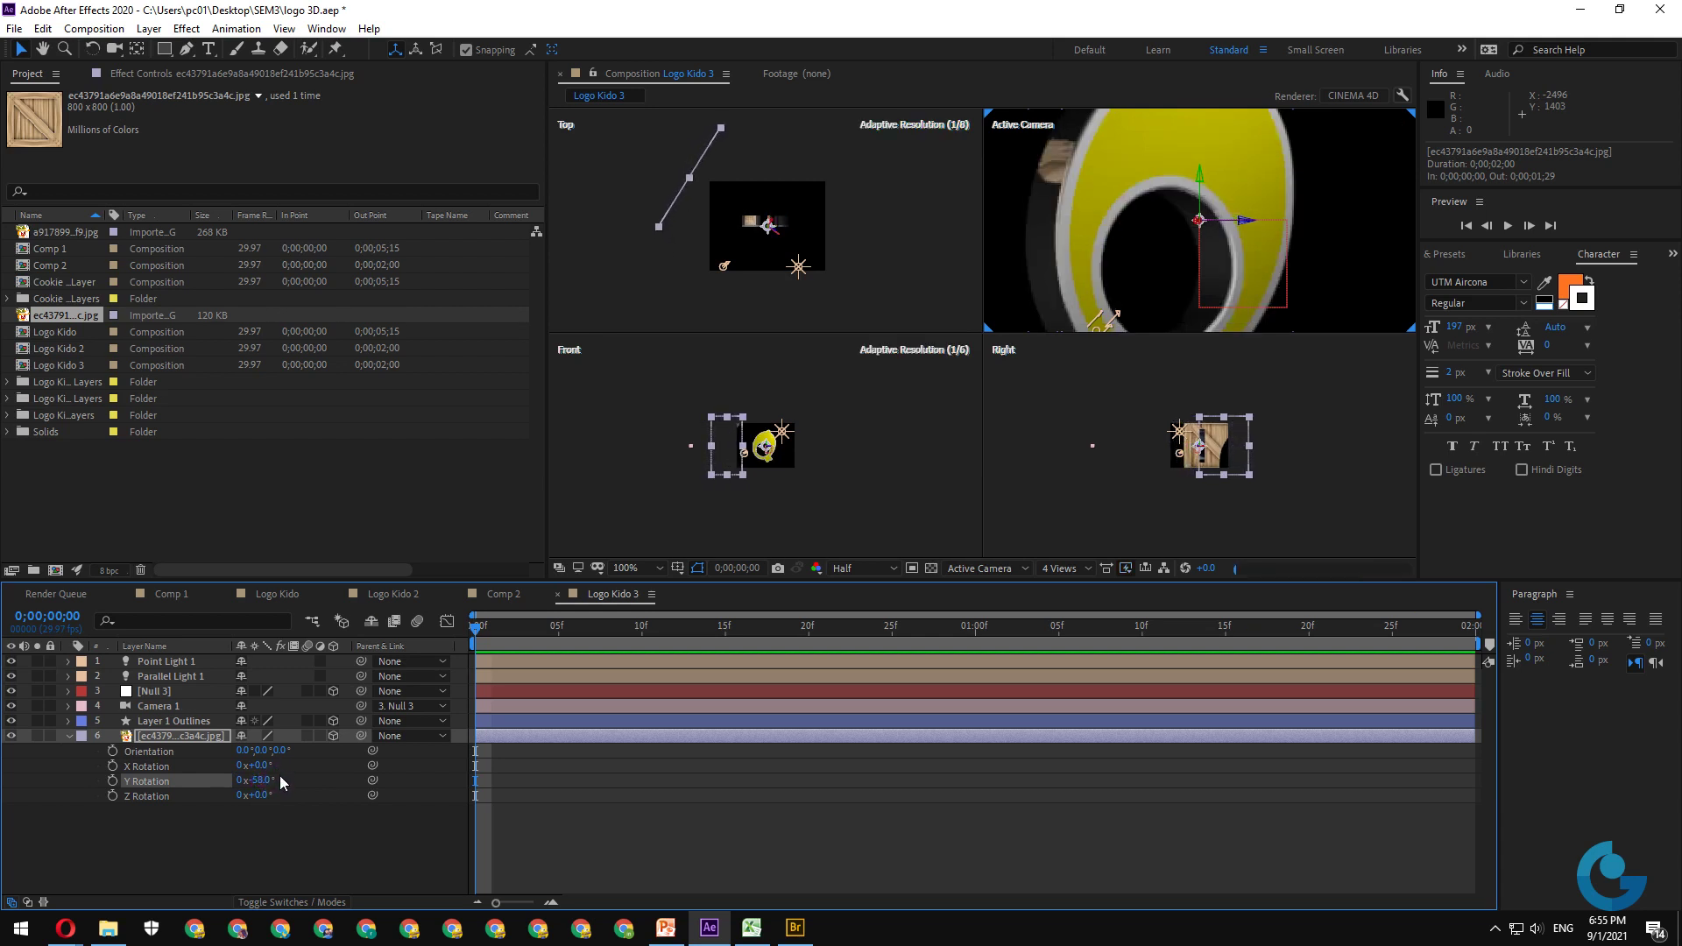
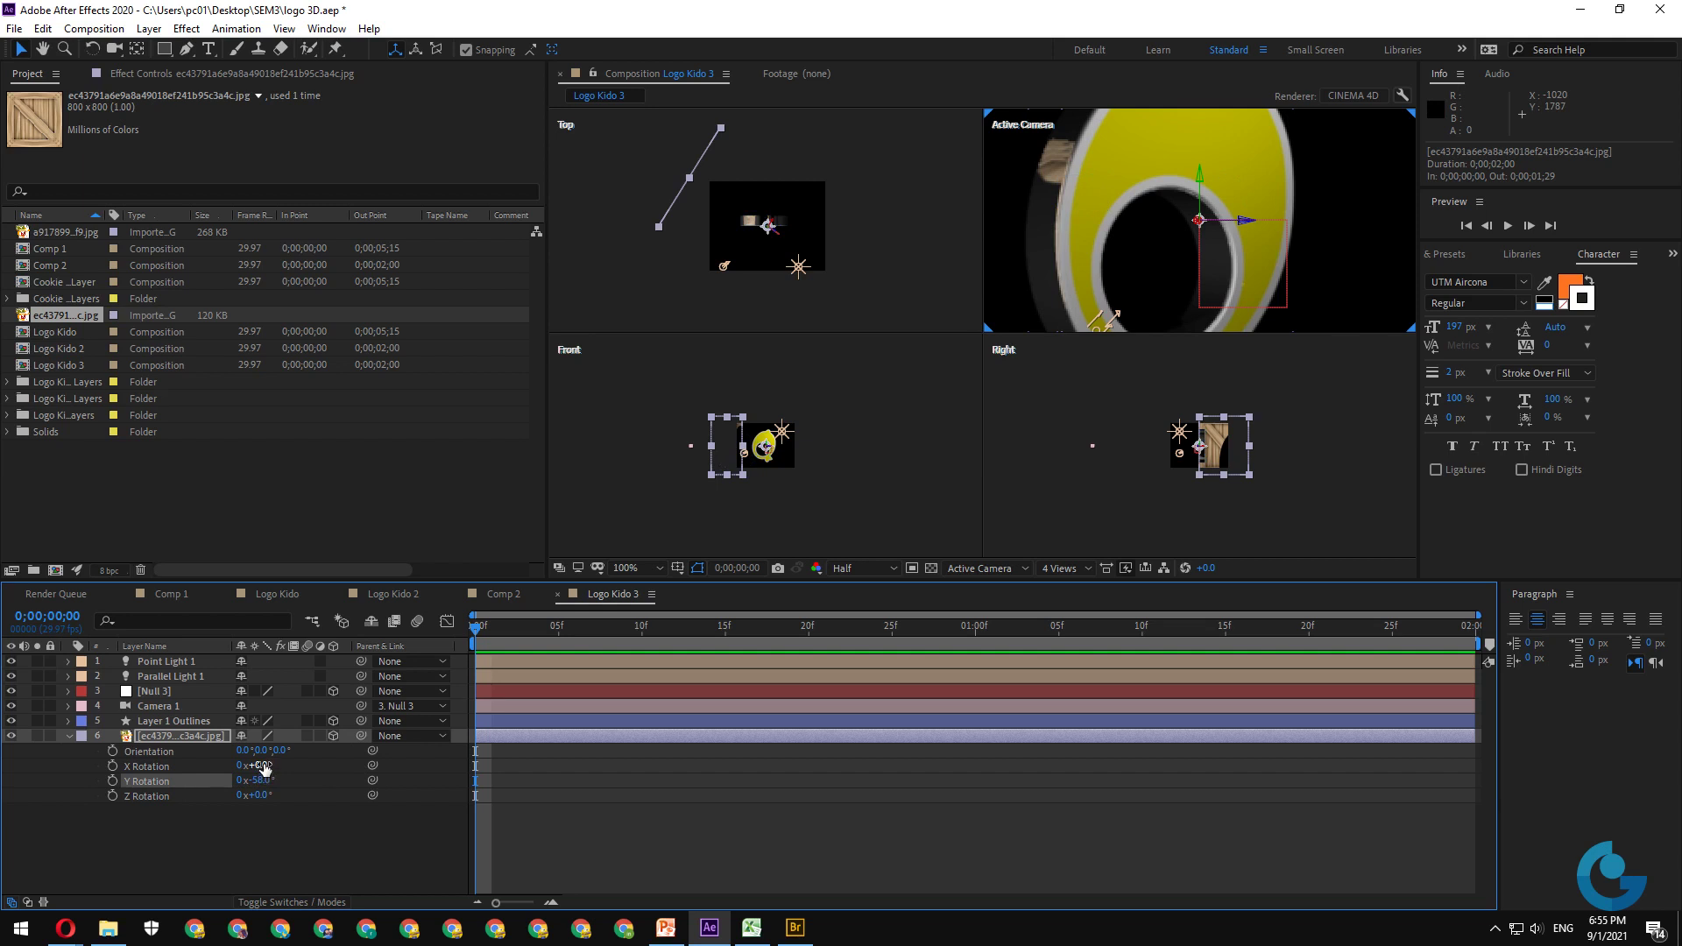
- Unlink the crate layer's scale dimensions and stretch only its vertical scale to 415%
{"action": "key", "text": "s"}
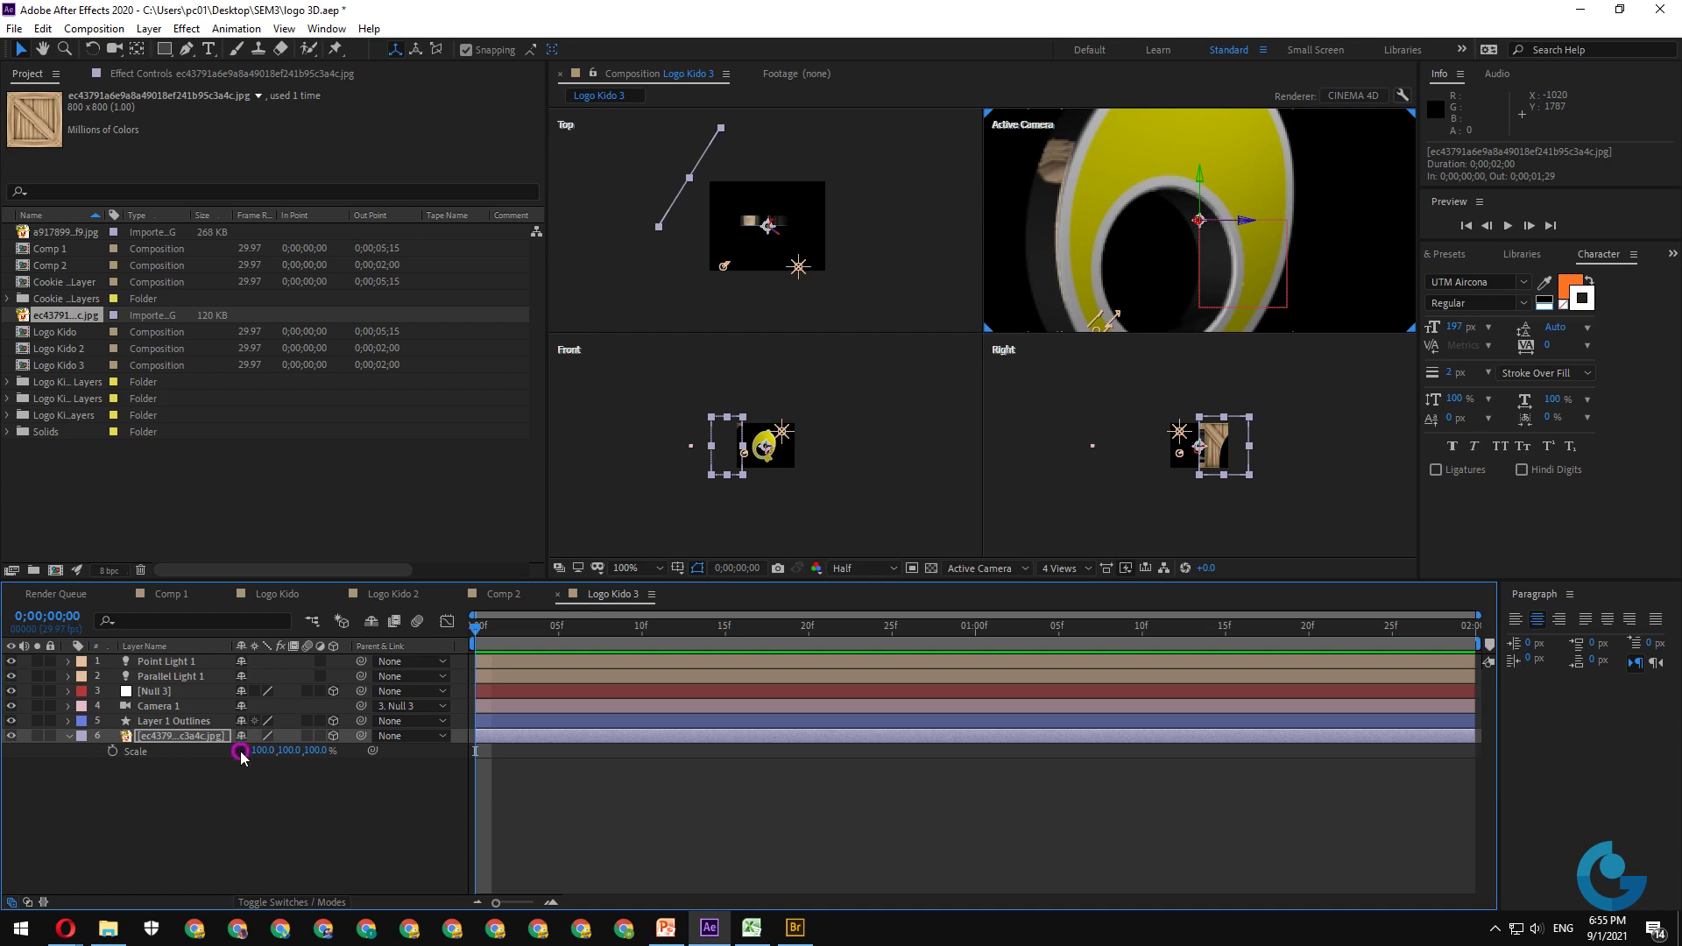
{"action": "left_click_drag", "start_coordinate": [289, 755], "coordinate": [536, 759]}
{"action": "left_click", "coordinate": [537, 759]}
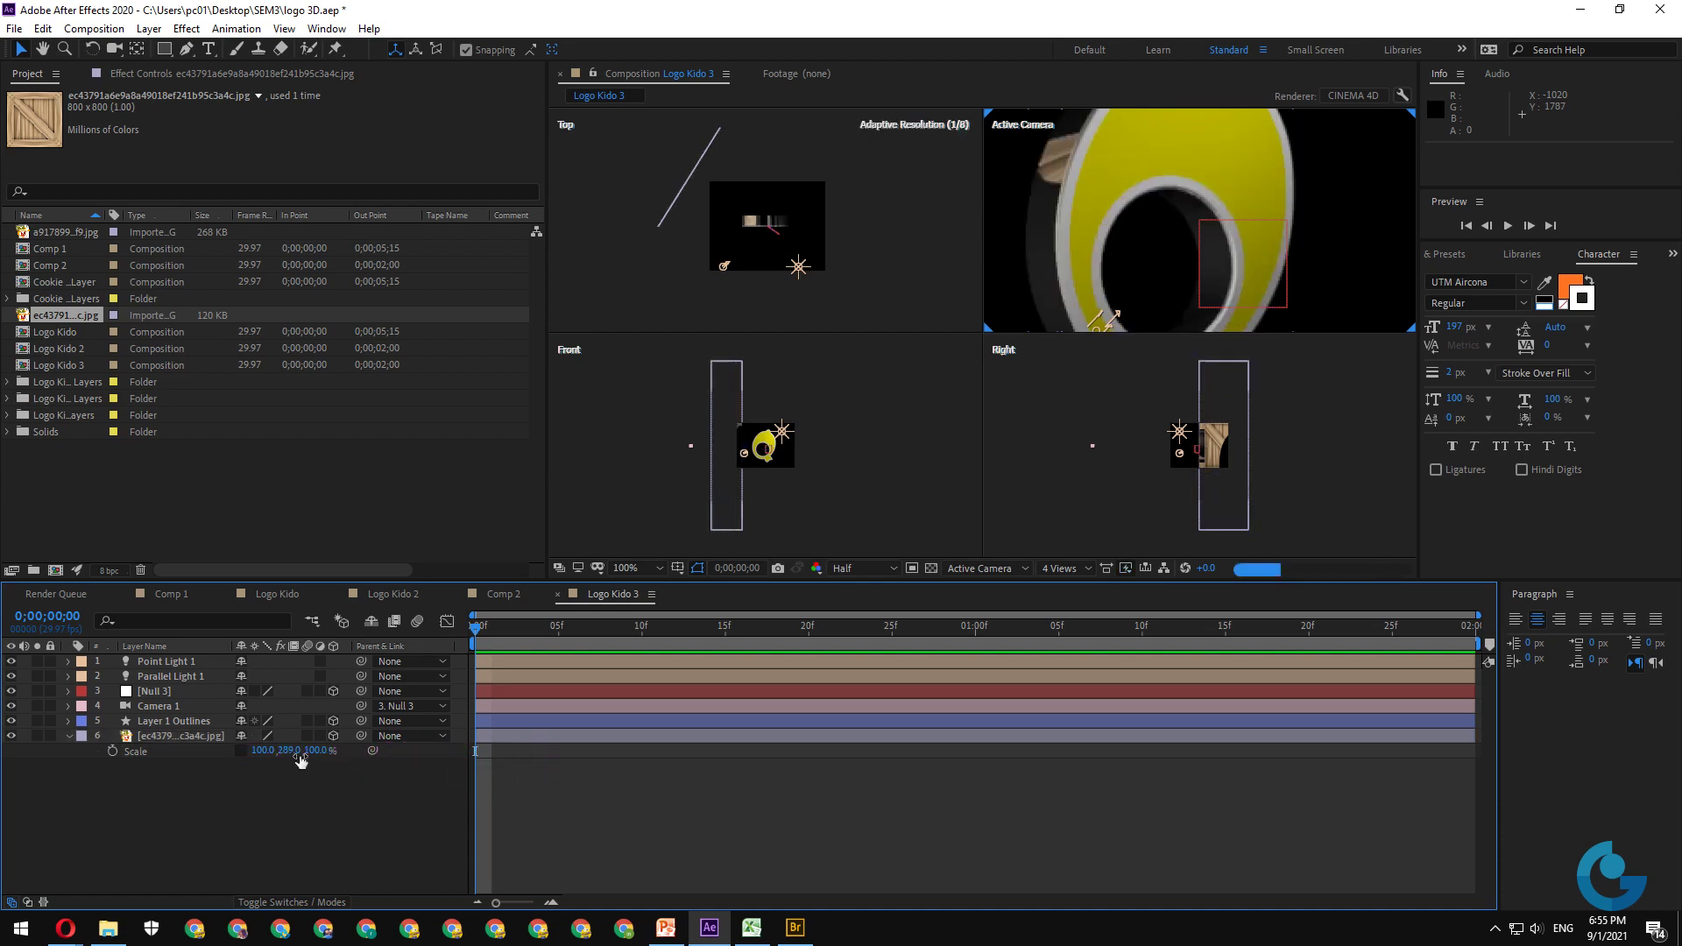
{"action": "left_click", "coordinate": [342, 749]}
{"action": "left_click_drag", "start_coordinate": [342, 748], "coordinate": [386, 751]}
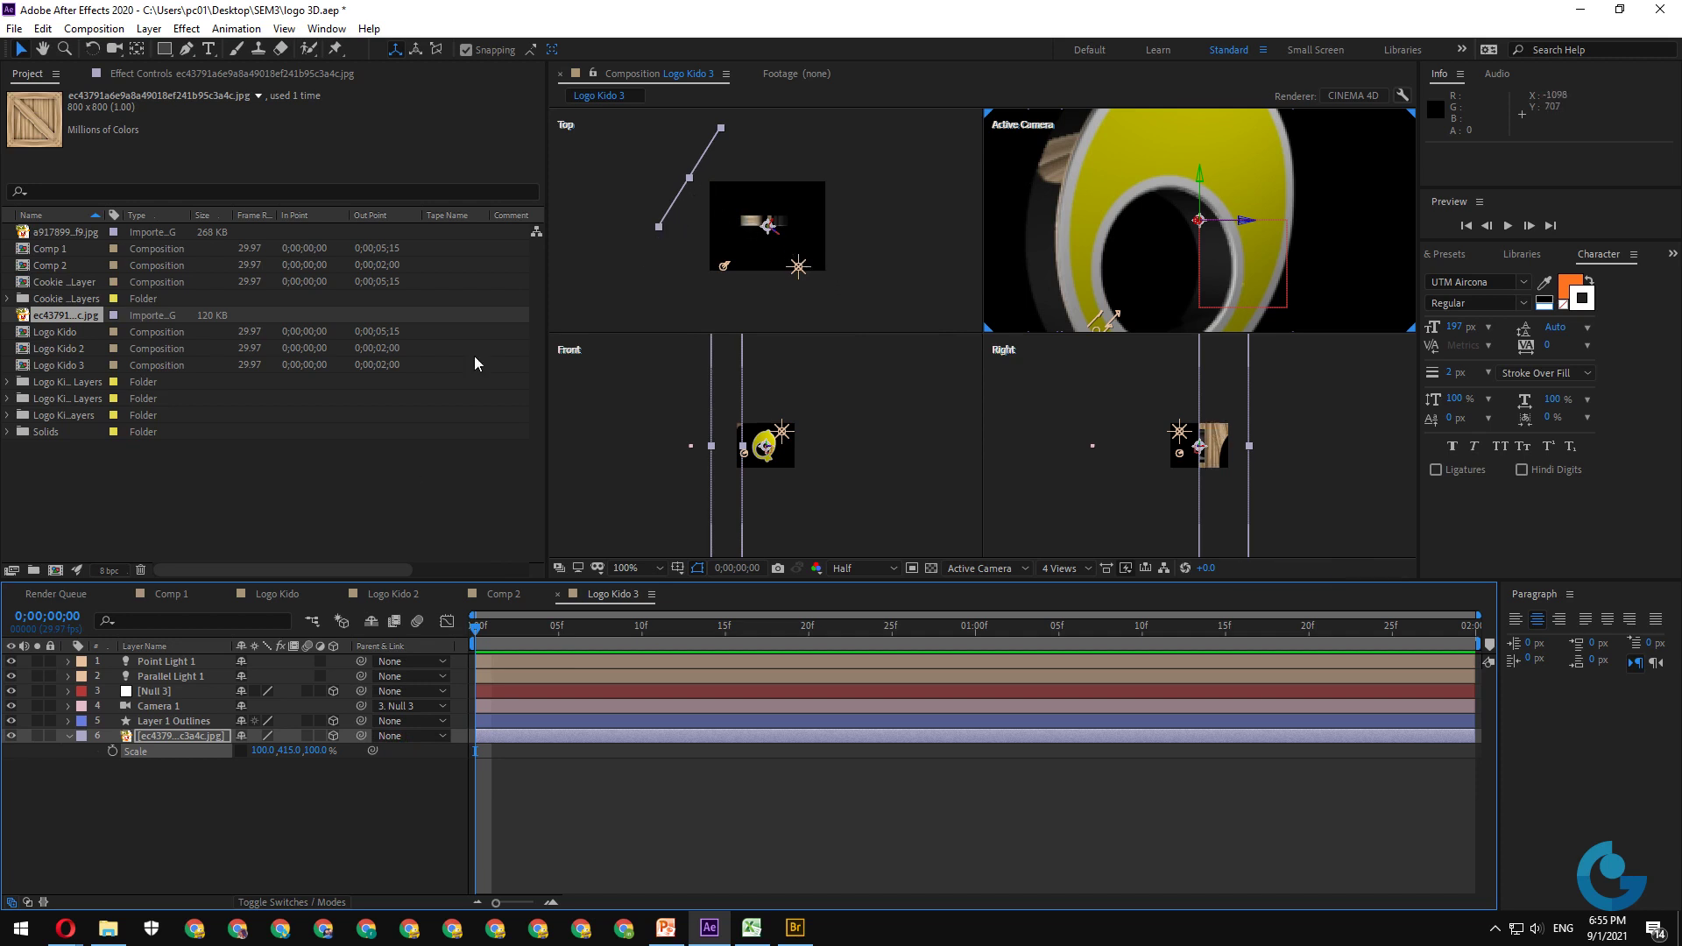
- Try shifting the crate layer's Anchor Point Z to about -885 and undo the change
{"action": "left_click", "coordinate": [184, 740]}
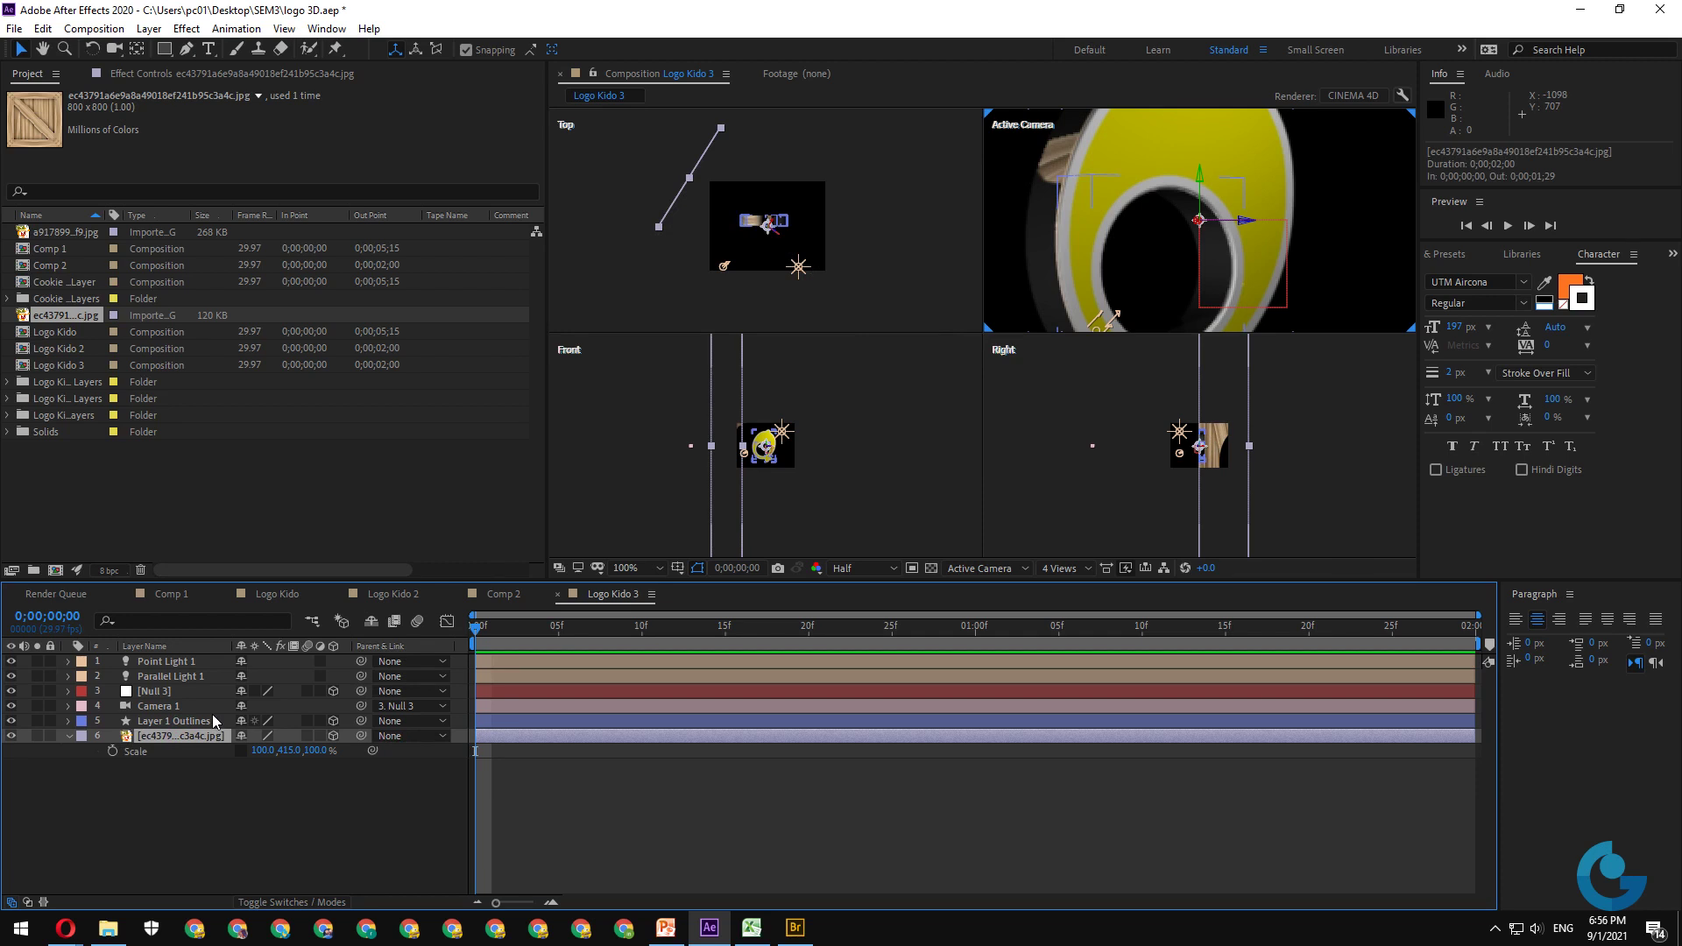
{"action": "key", "text": "a"}
{"action": "left_click_drag", "start_coordinate": [303, 751], "coordinate": [87, 758]}
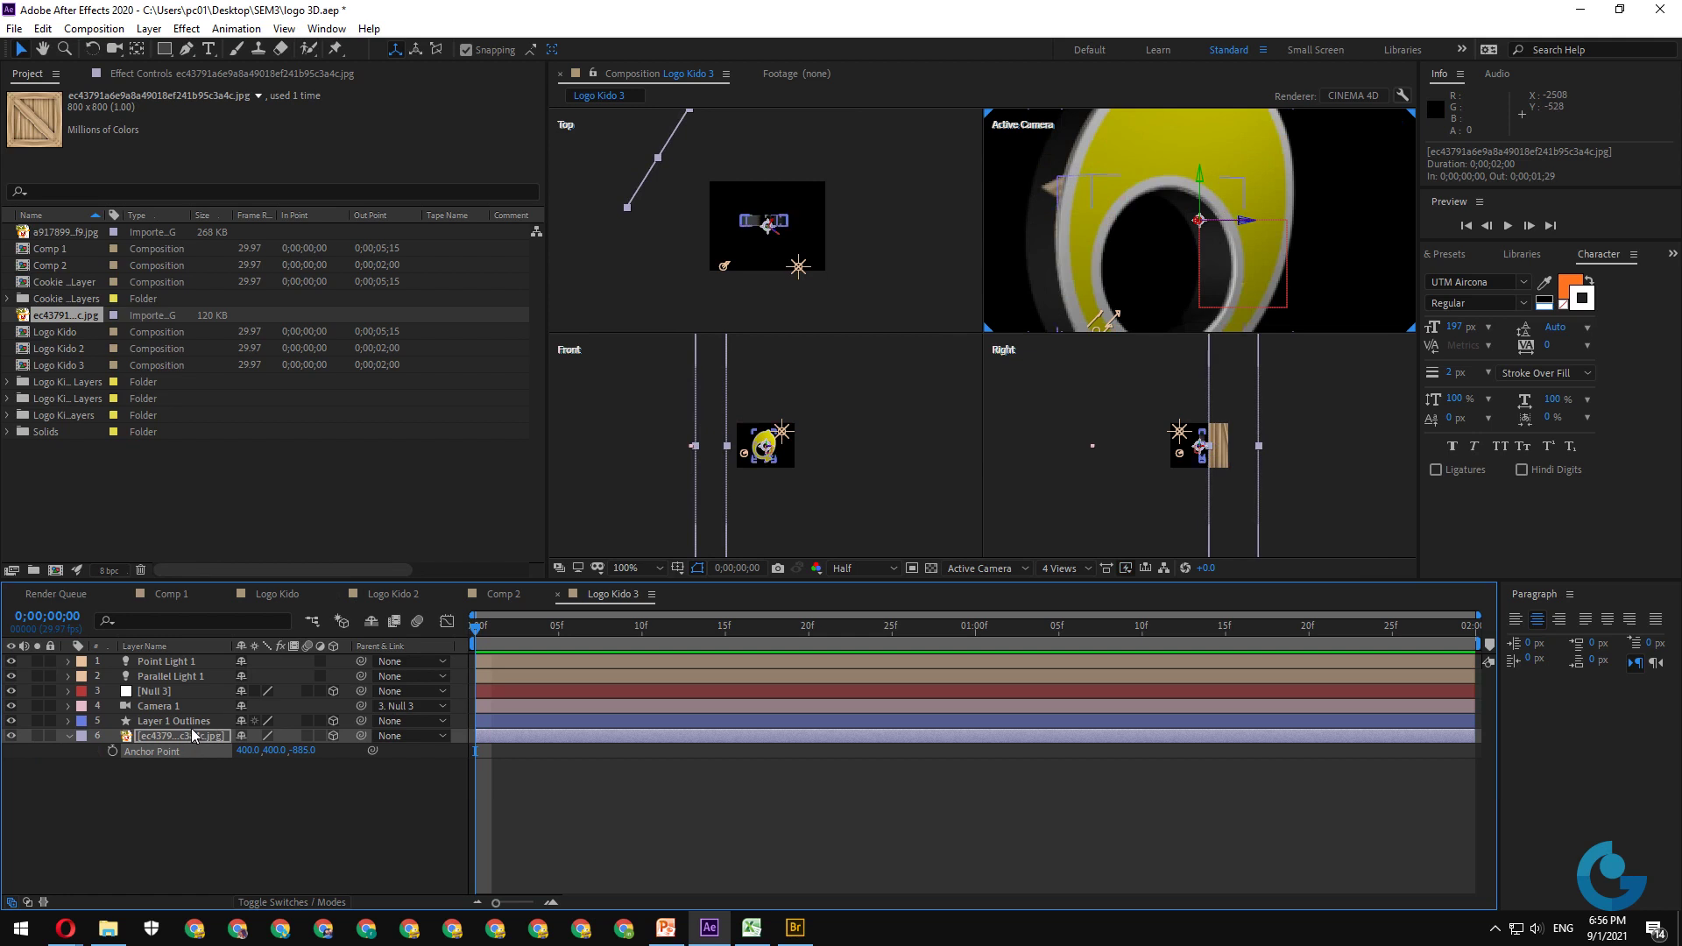
{"action": "key", "text": "ctrl+z"}
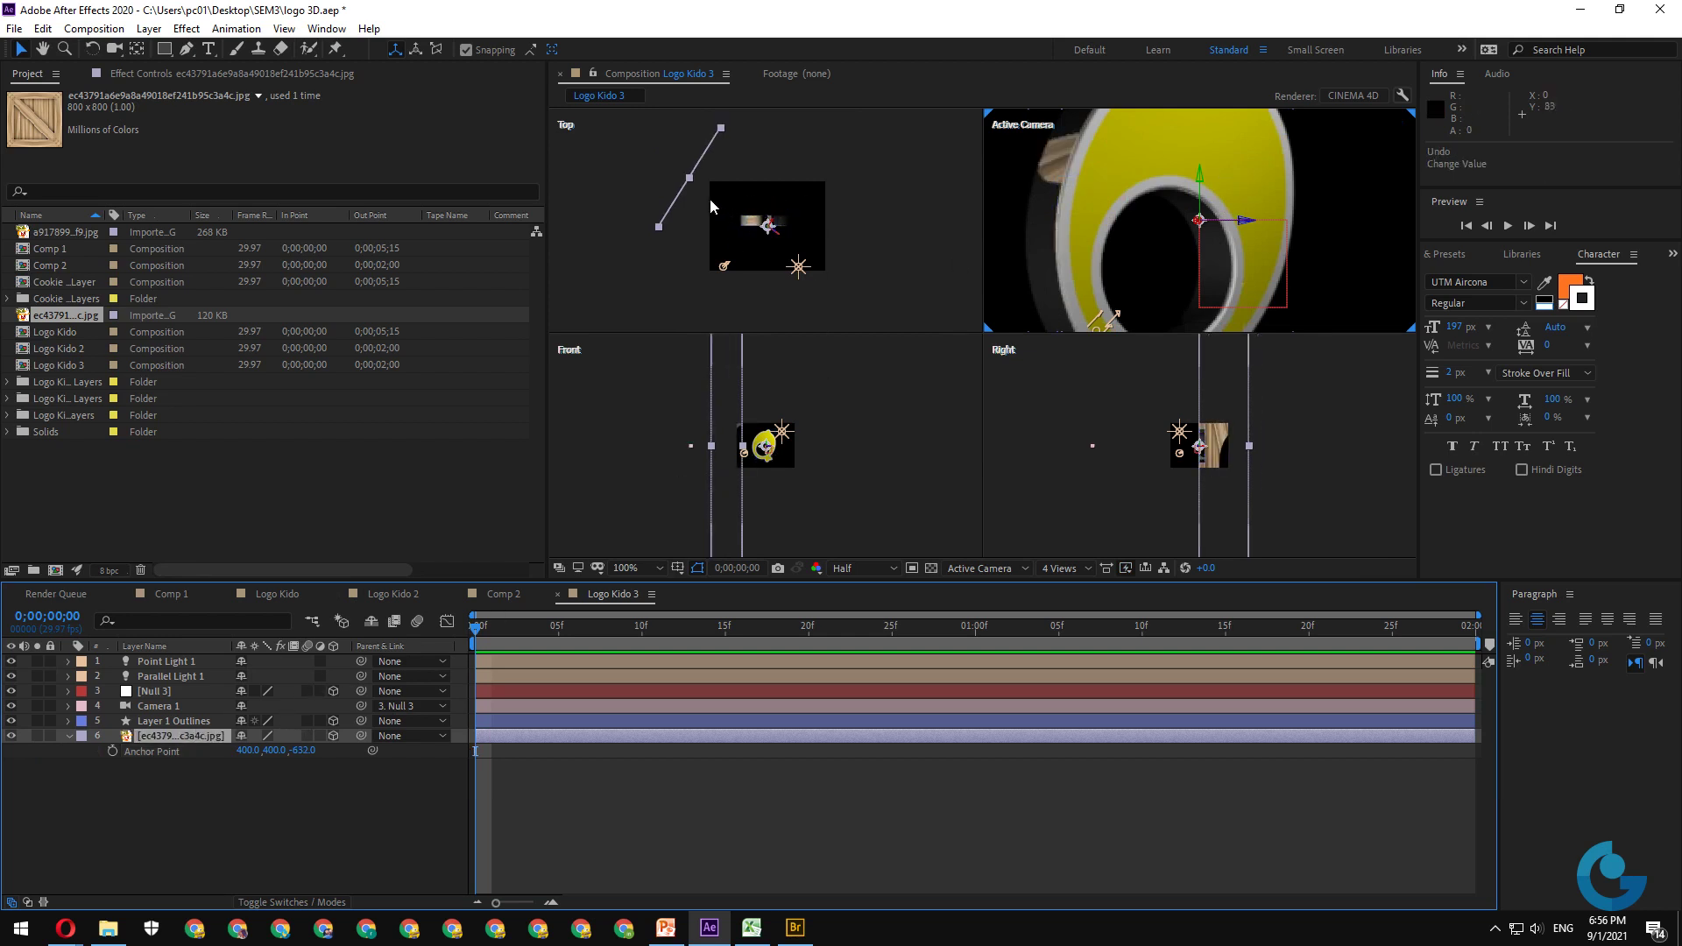
- Set the crate layer's Y Rotation to -44°
{"action": "left_click", "coordinate": [186, 740]}
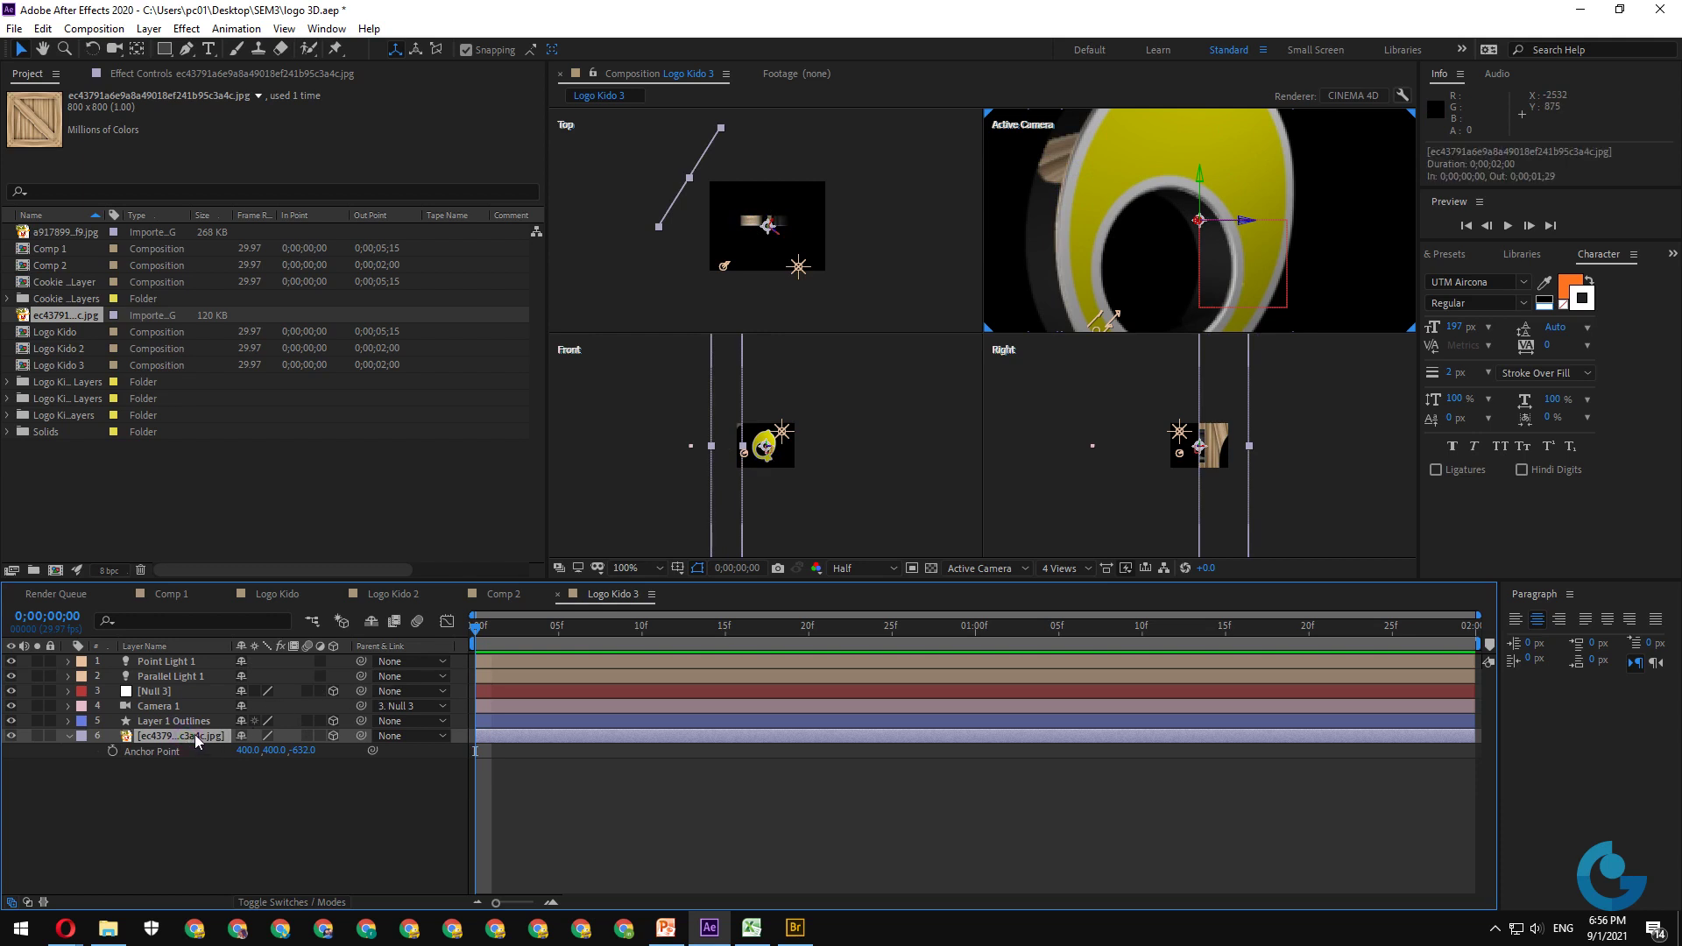
{"action": "key", "text": "r"}
{"action": "left_click_drag", "start_coordinate": [263, 780], "coordinate": [269, 774]}
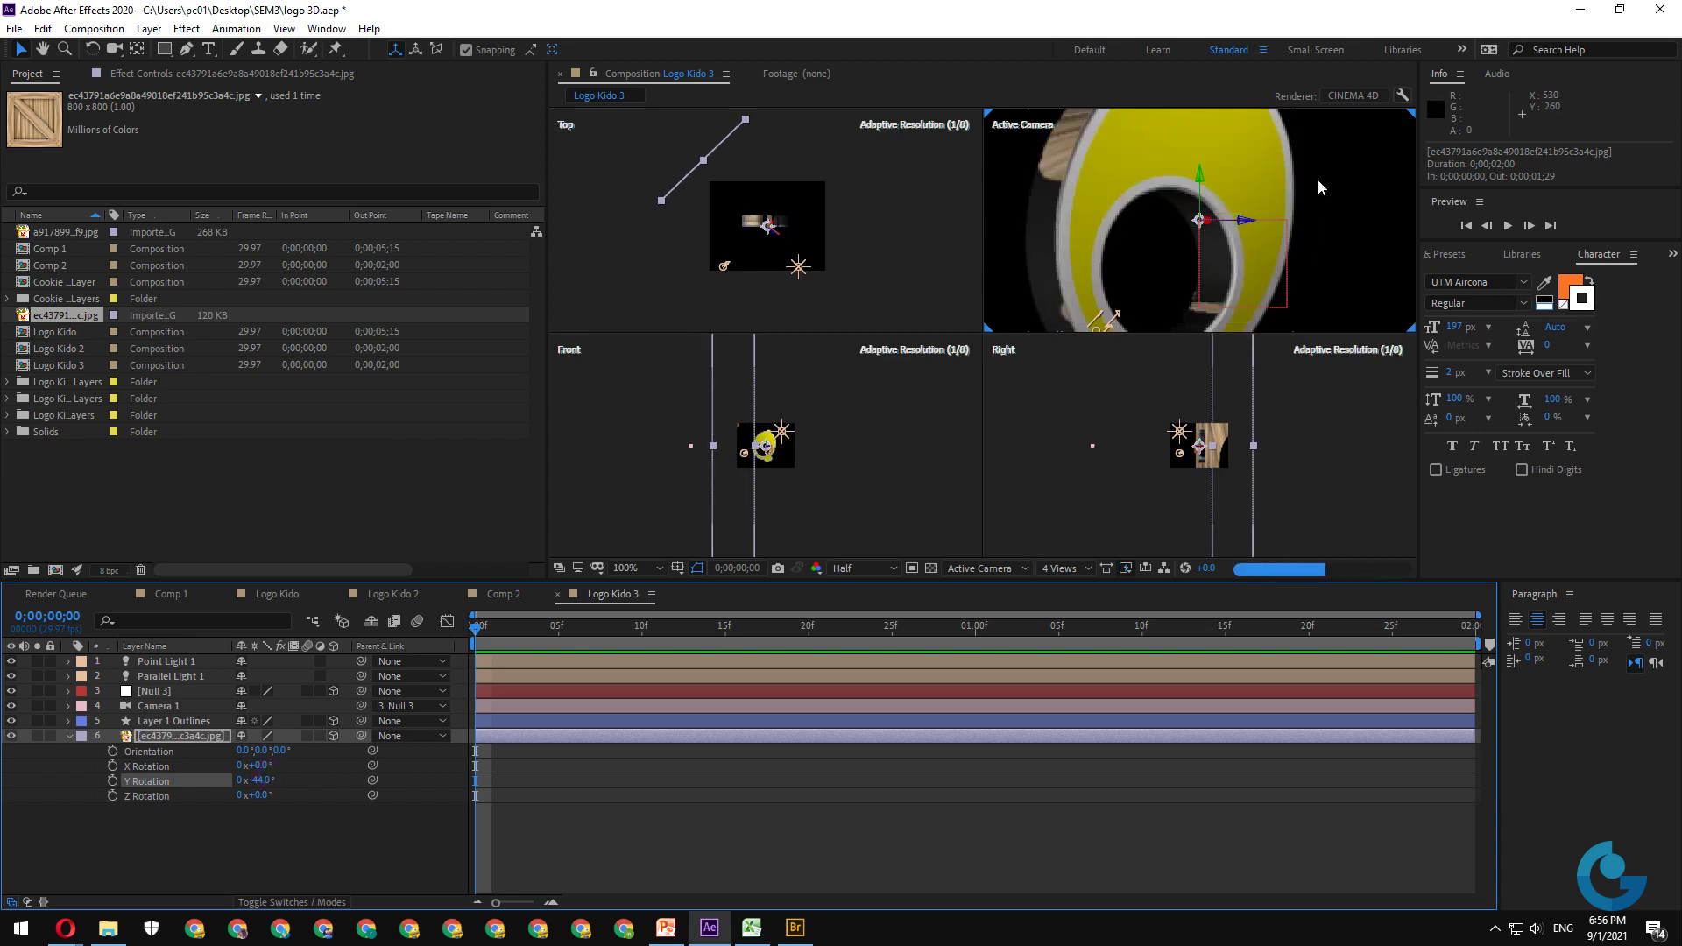
- Check the crate reflection on the logo in the 1 View layout, return to 4 Views and select the crate layer
{"action": "left_click", "coordinate": [1075, 567]}
{"action": "left_click", "coordinate": [1072, 591]}
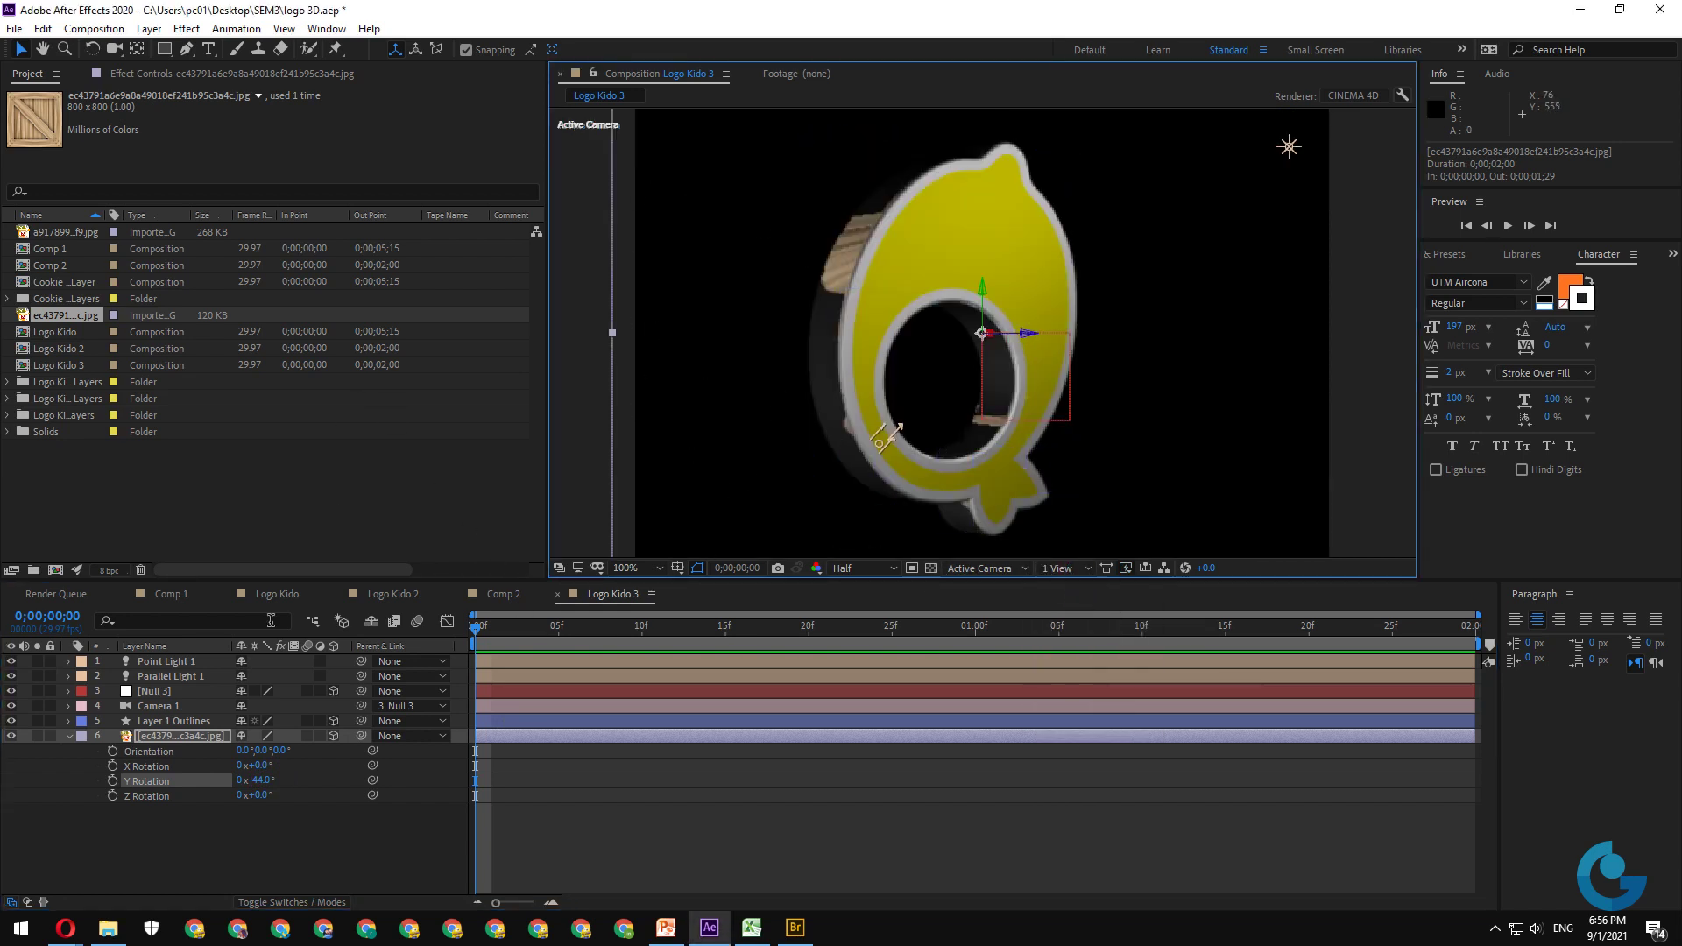
{"action": "left_click", "coordinate": [1056, 568]}
{"action": "left_click", "coordinate": [1074, 644]}
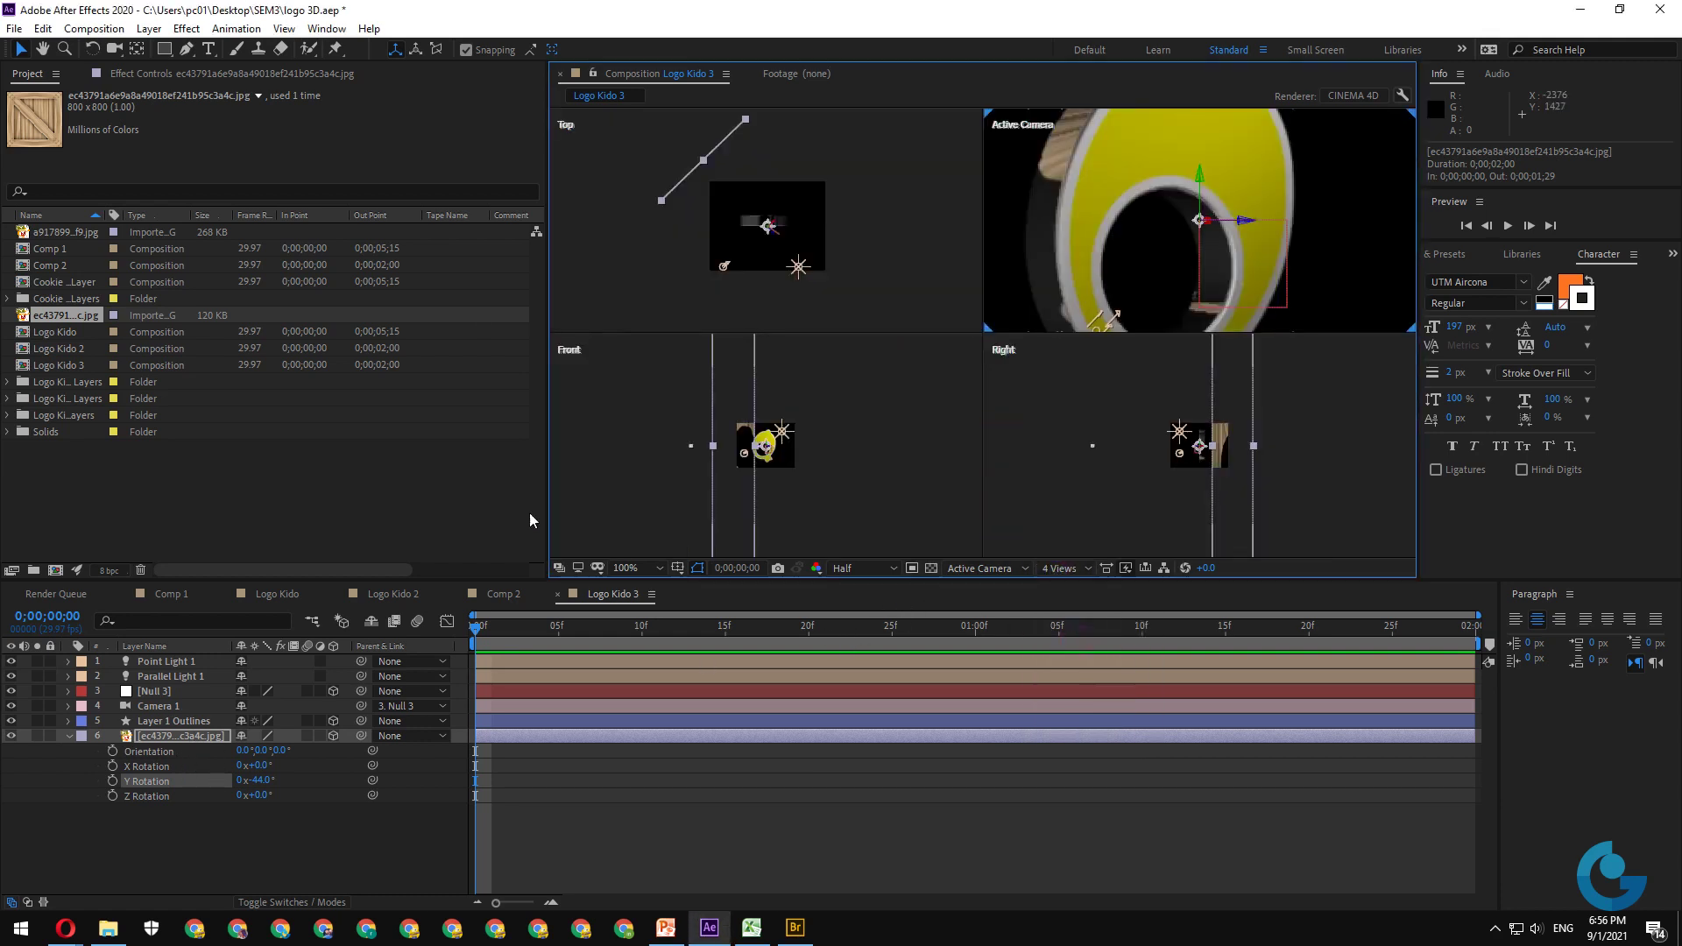
{"action": "left_click", "coordinate": [193, 740]}
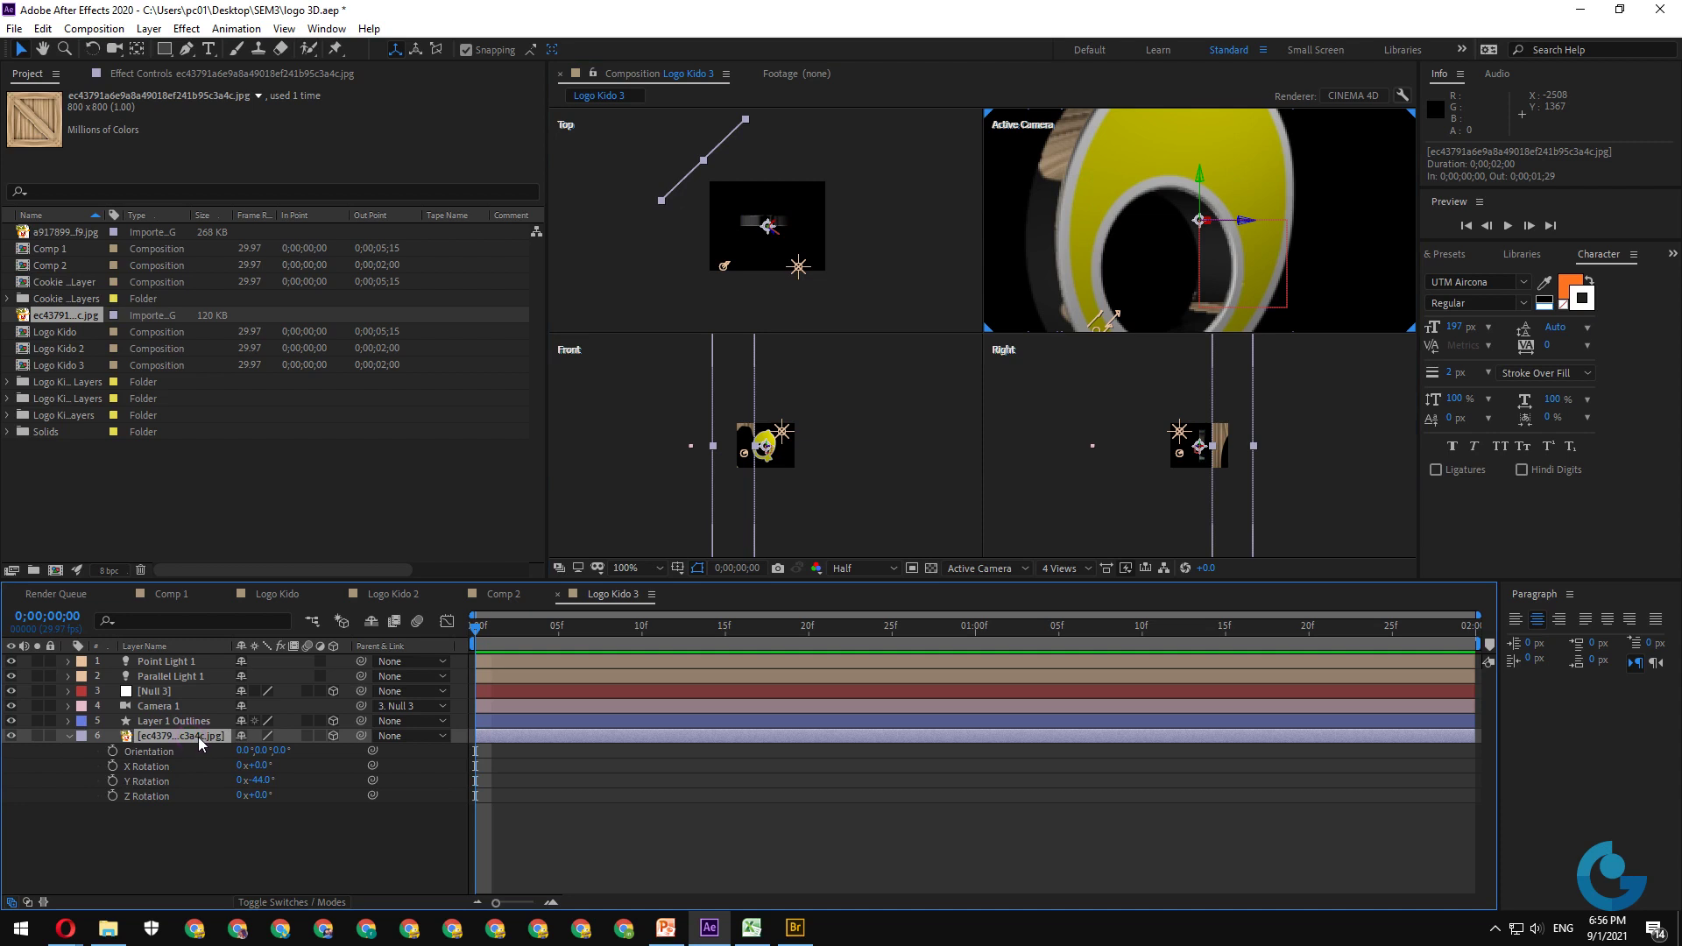
- Duplicate the crate image layer and set the Y Rotation of the lower copy to -87°
{"action": "key", "text": "ctrl+d"}
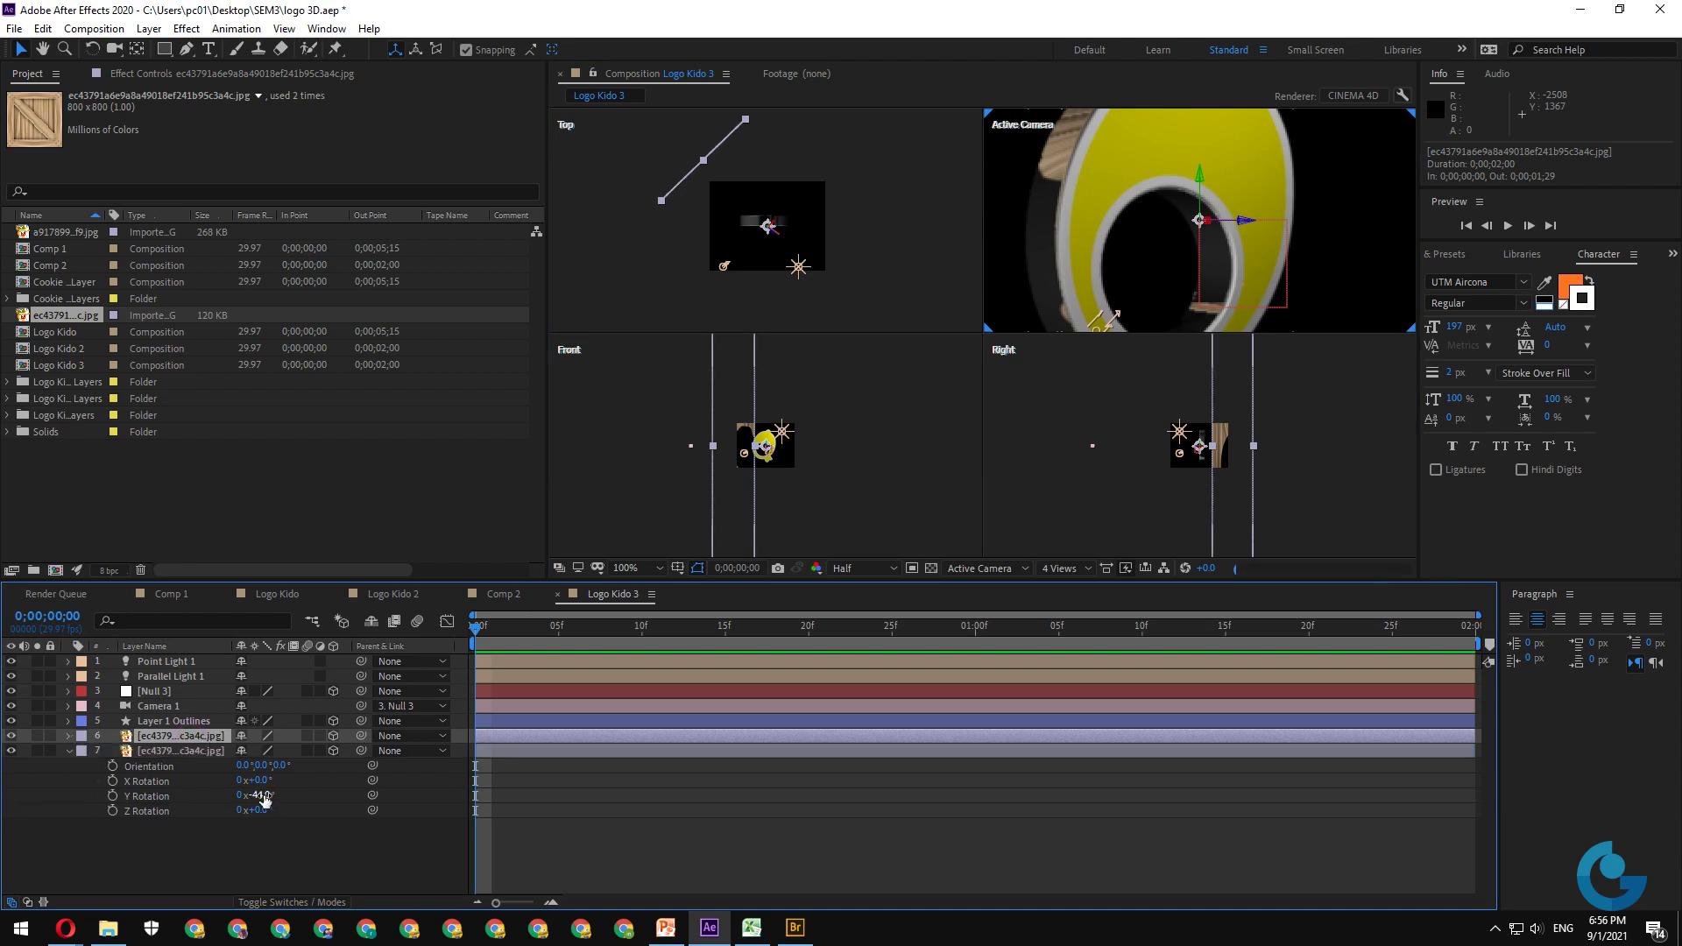
{"action": "left_click_drag", "start_coordinate": [262, 795], "coordinate": [218, 791]}
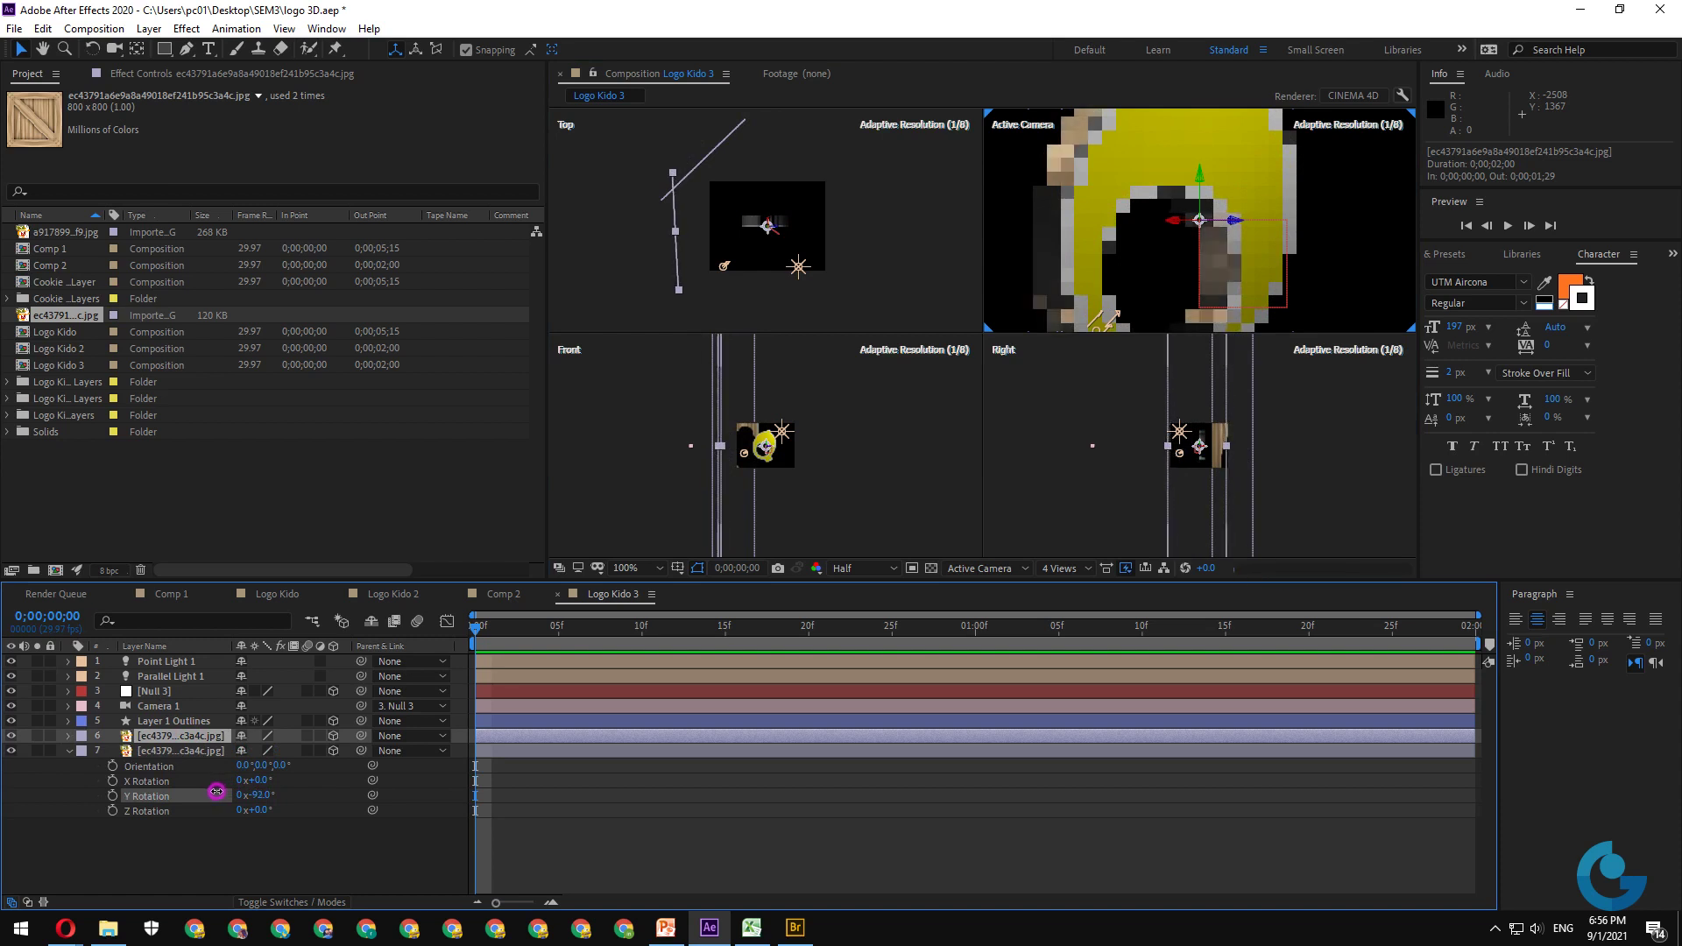
- Duplicate the lowest crate layer and set the bottom copy's Y Rotation to -123°
{"action": "left_click", "coordinate": [619, 751]}
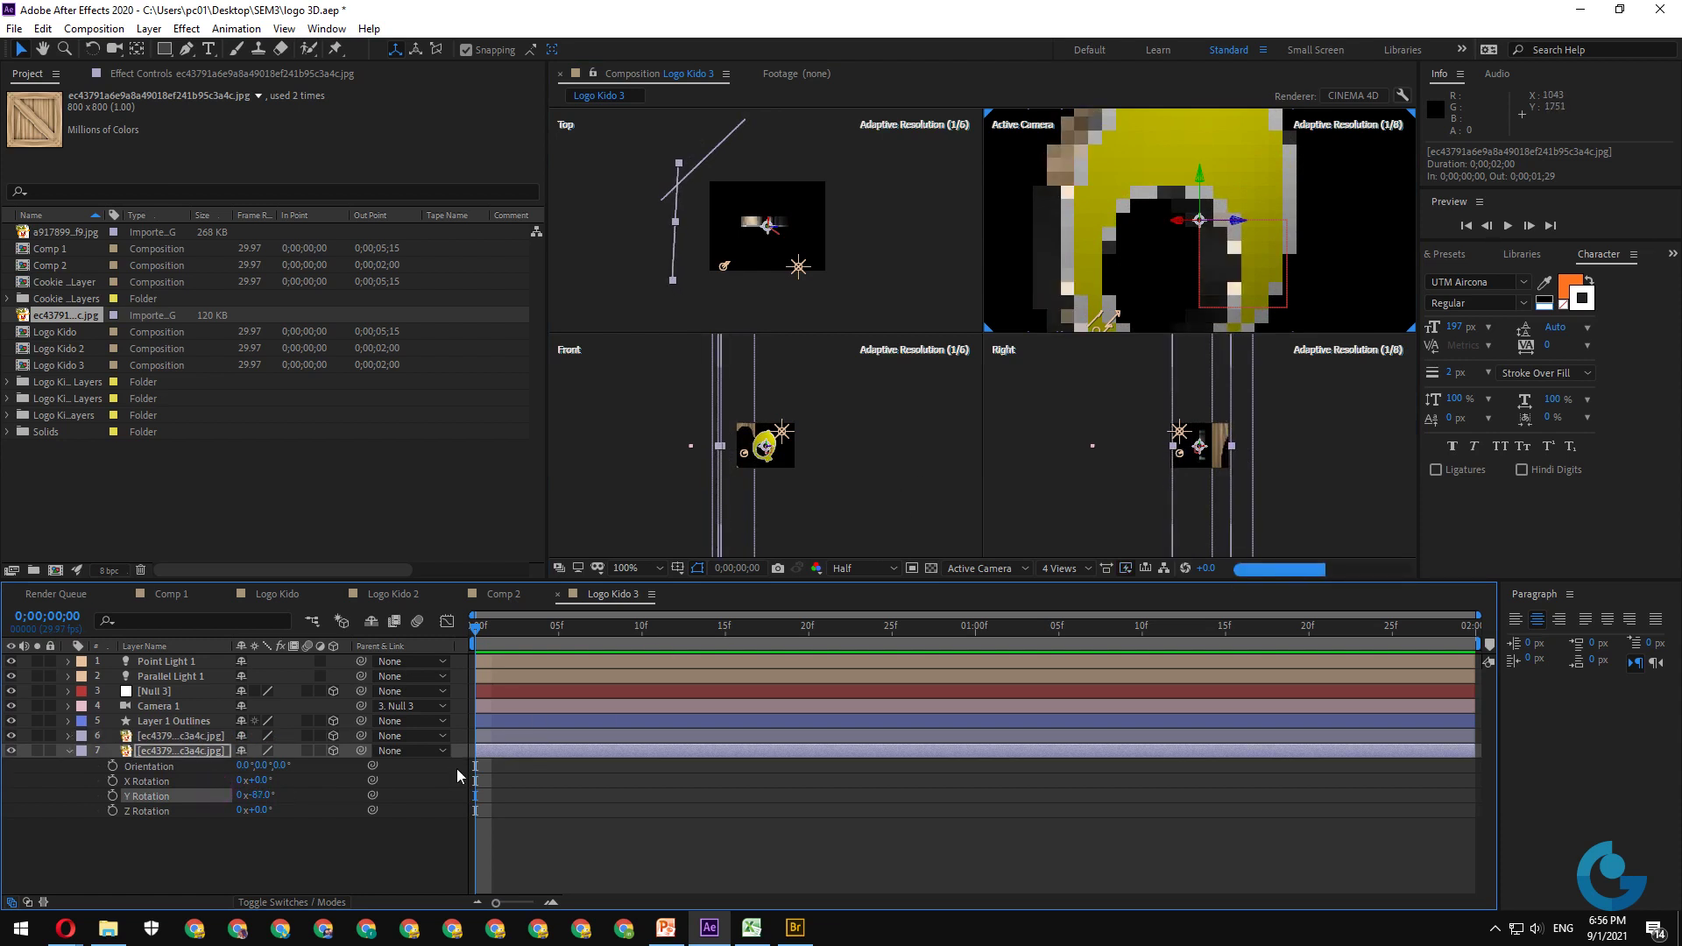
{"action": "key", "text": "ctrl+d"}
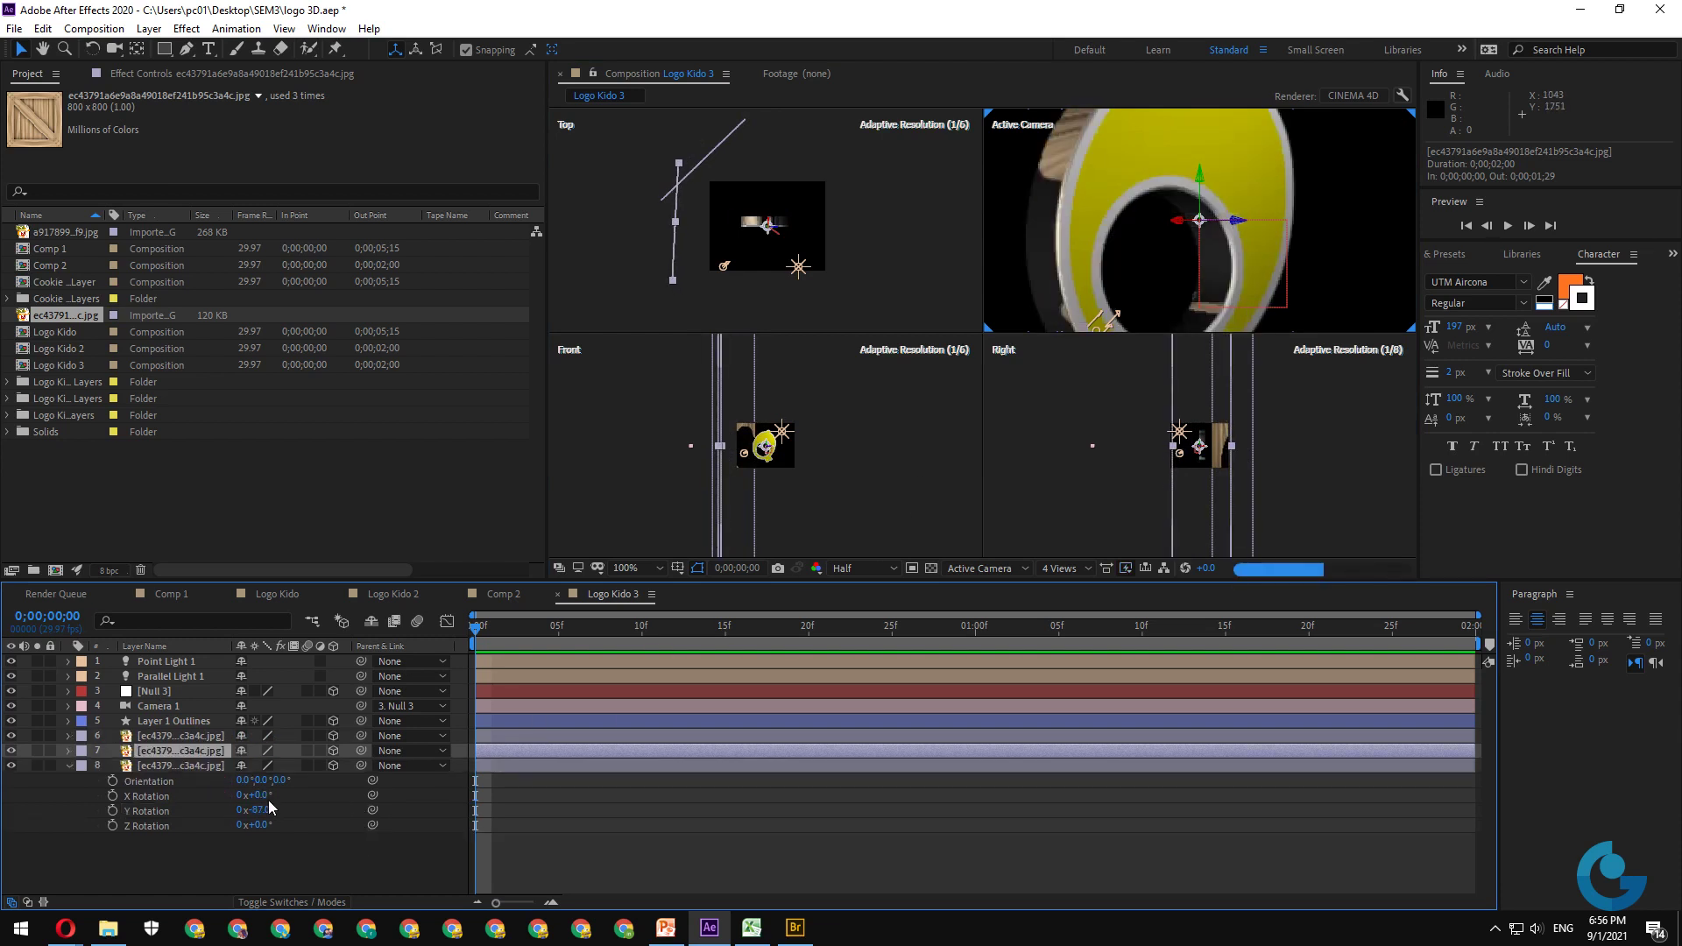
{"action": "left_click_drag", "start_coordinate": [269, 807], "coordinate": [234, 811]}
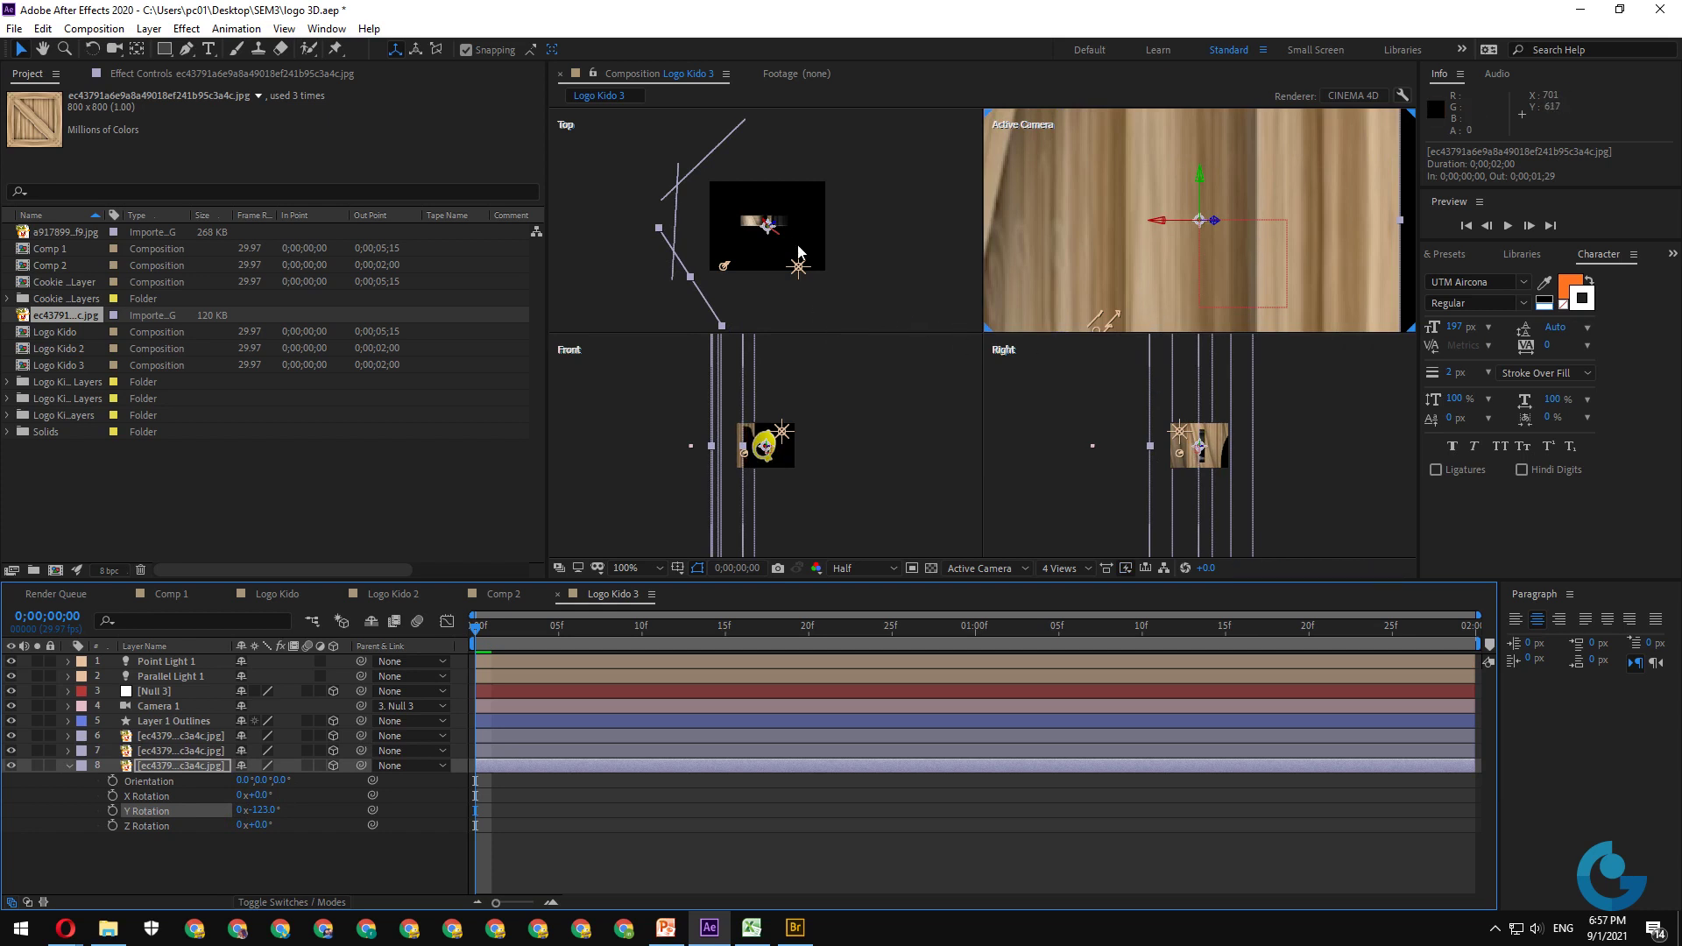
- Examine in the Top view how the crate planes are arranged around the logo and camera, selecting Camera 1 to show its field of view
{"action": "scroll", "coordinate": [806, 252], "scroll_direction": "down", "scroll_amount": 2}
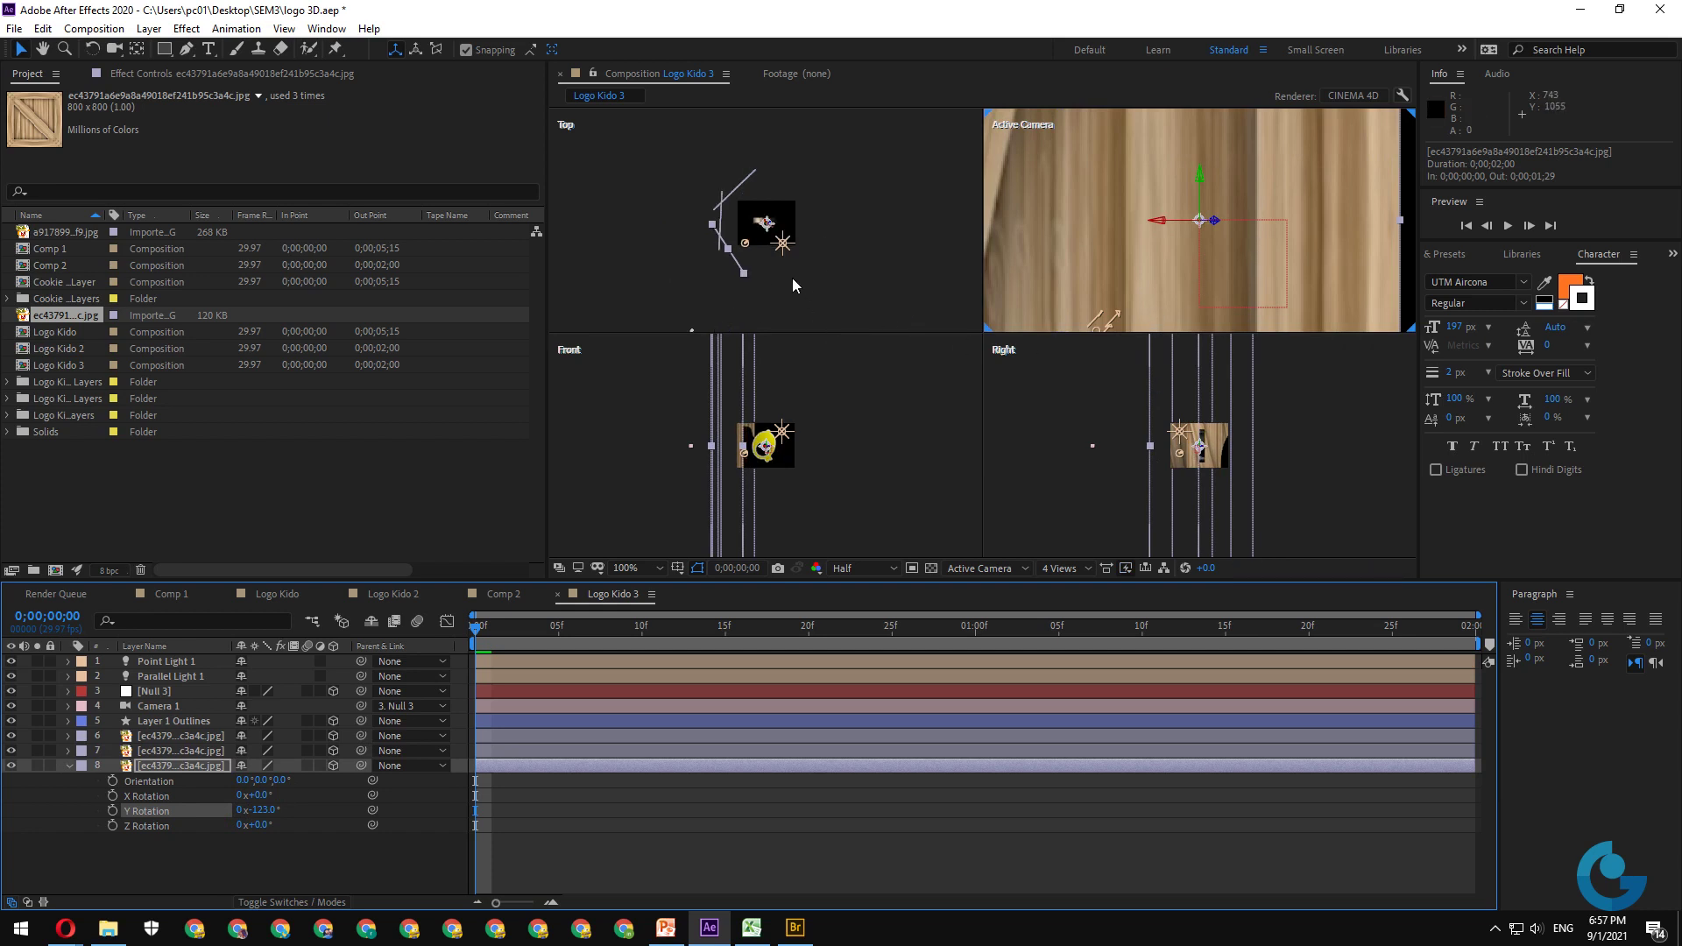
{"action": "scroll", "coordinate": [798, 278], "scroll_direction": "down", "scroll_amount": 7}
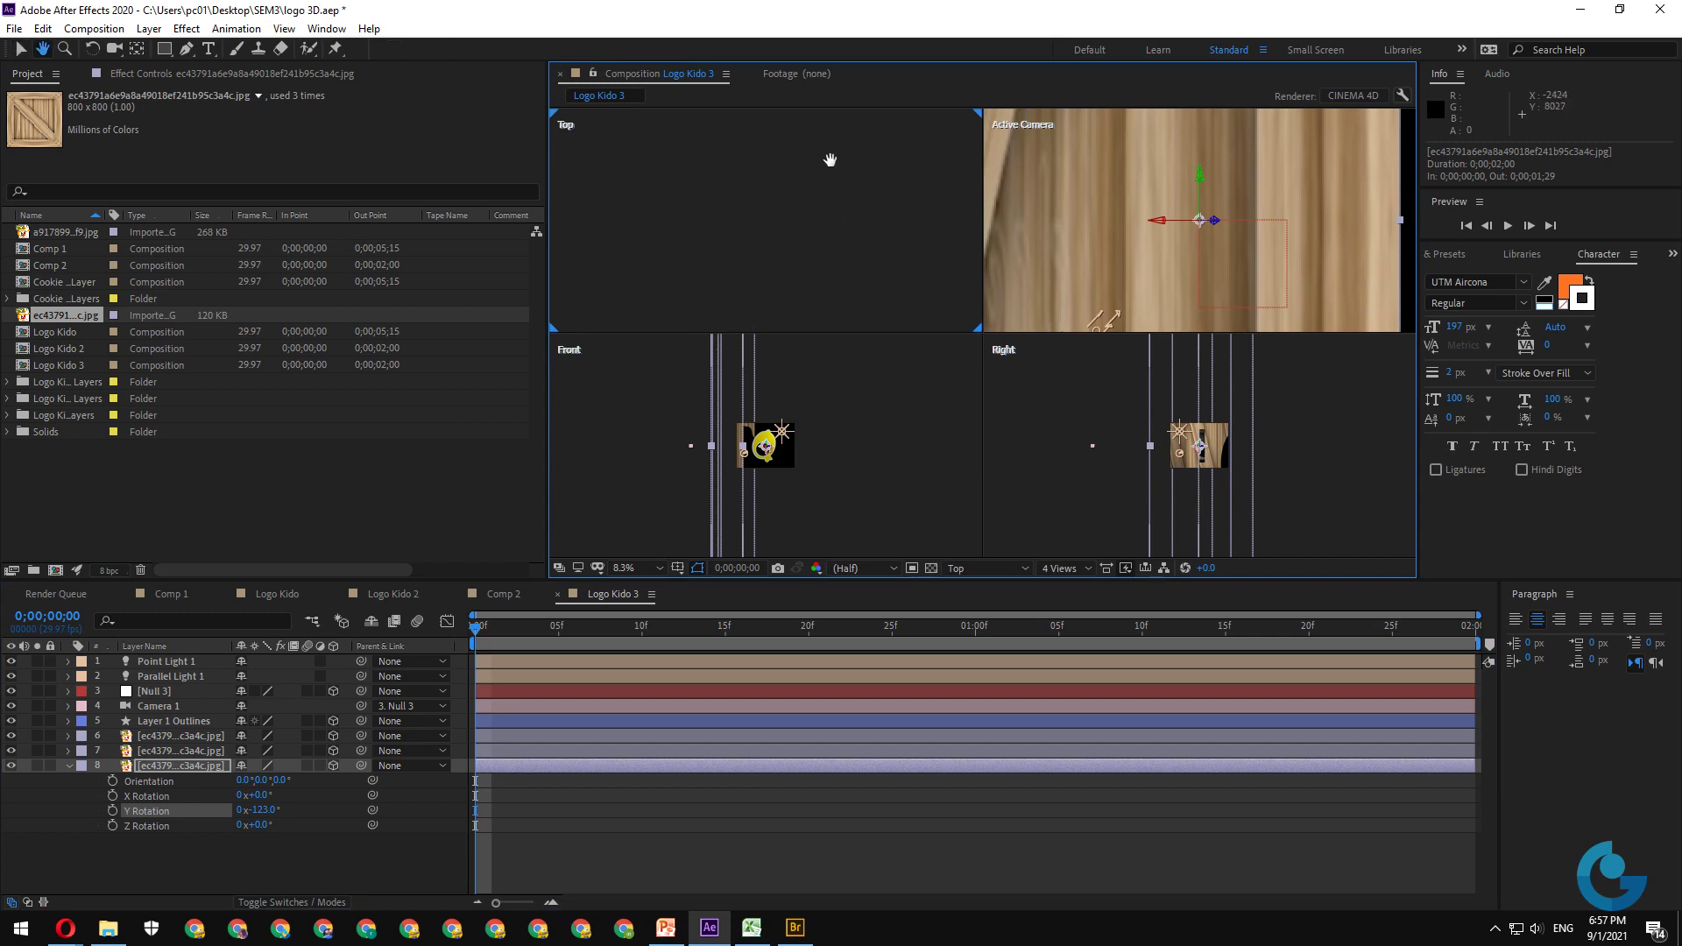
{"action": "scroll", "coordinate": [796, 254], "scroll_direction": "down", "scroll_amount": 4}
{"action": "scroll", "coordinate": [804, 243], "scroll_direction": "down", "scroll_amount": 2}
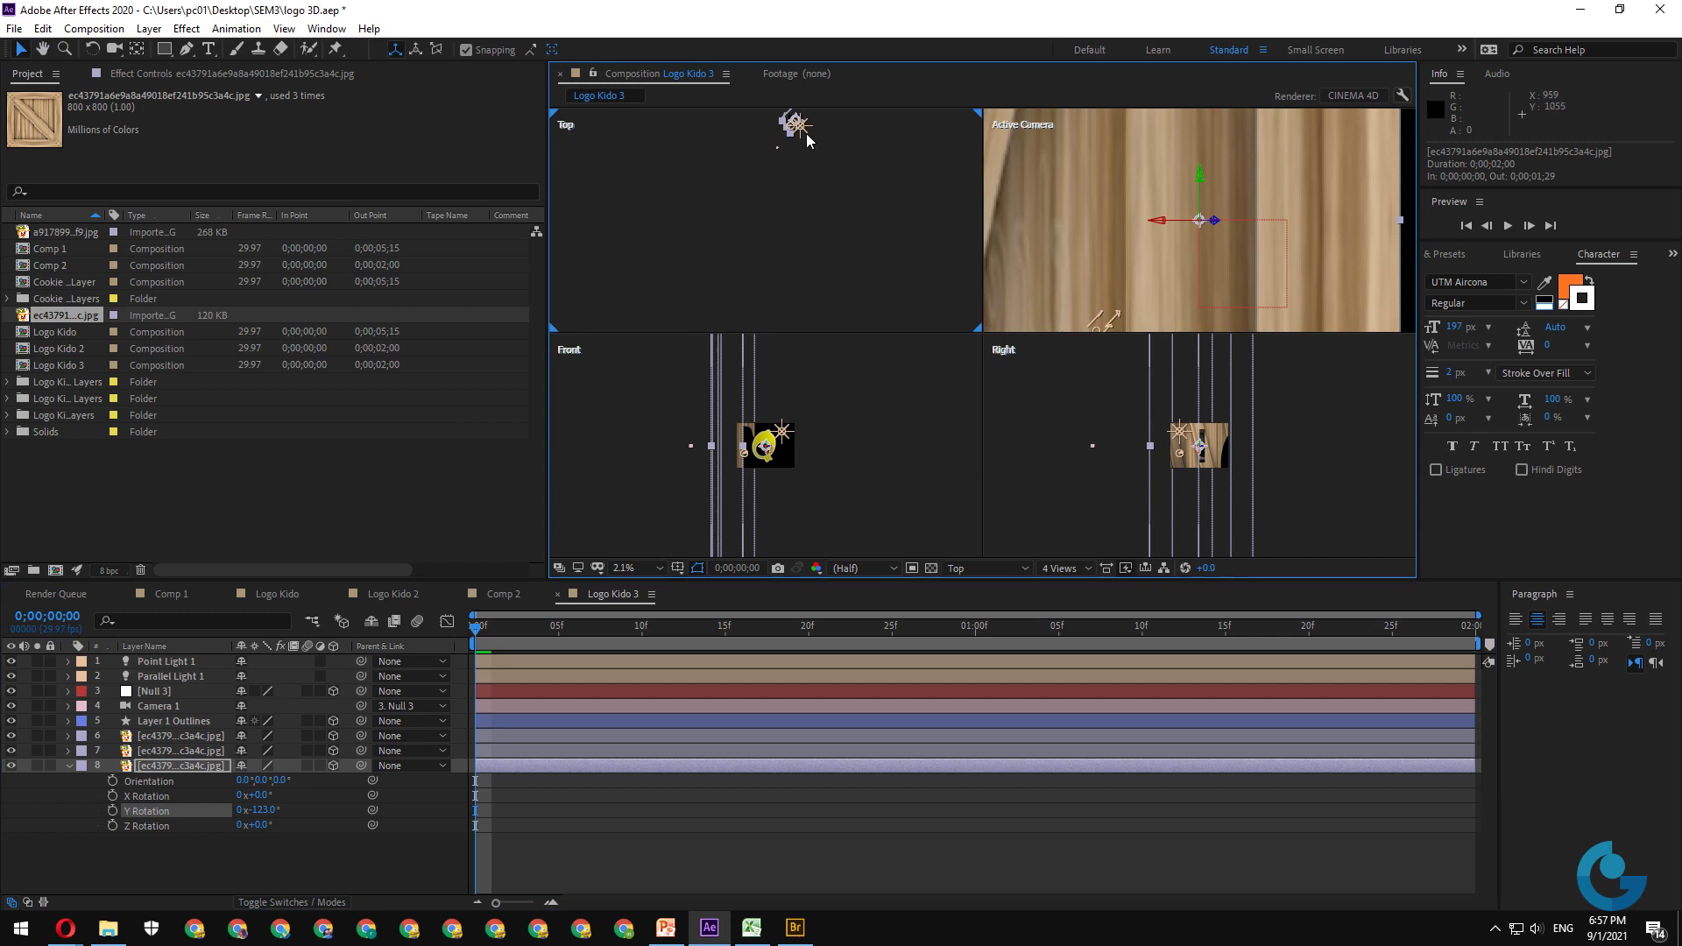
{"action": "left_click_drag", "start_coordinate": [806, 133], "coordinate": [770, 214]}
{"action": "scroll", "coordinate": [777, 237], "scroll_direction": "up", "scroll_amount": 4}
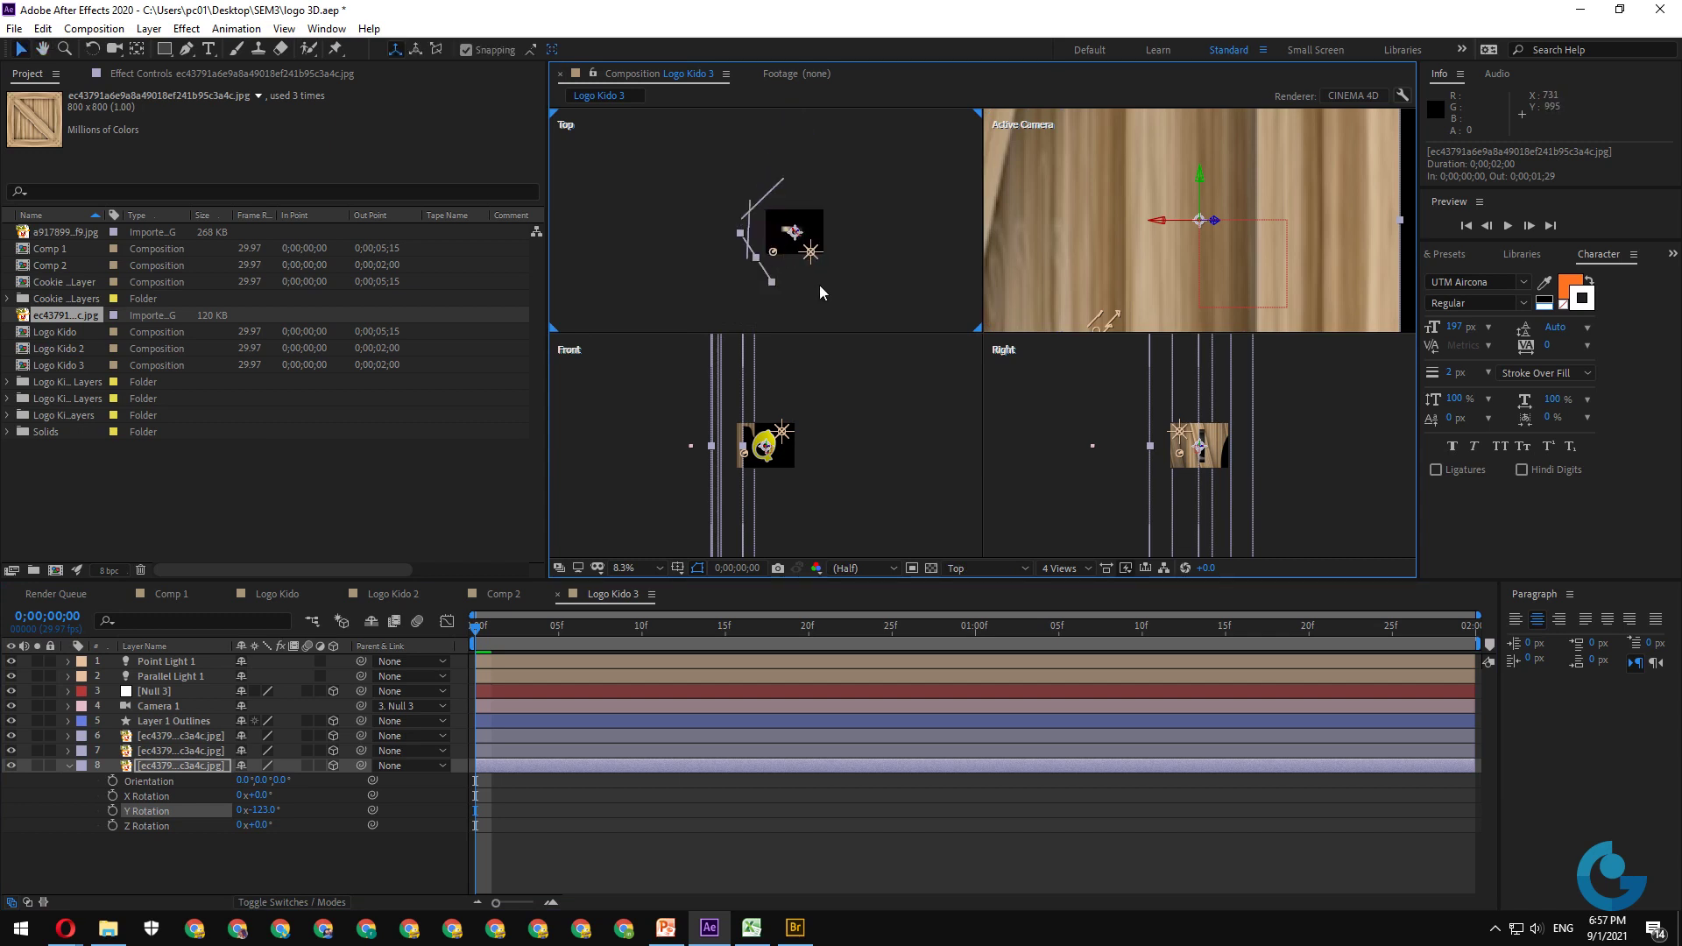
{"action": "left_click_drag", "start_coordinate": [820, 275], "coordinate": [800, 219]}
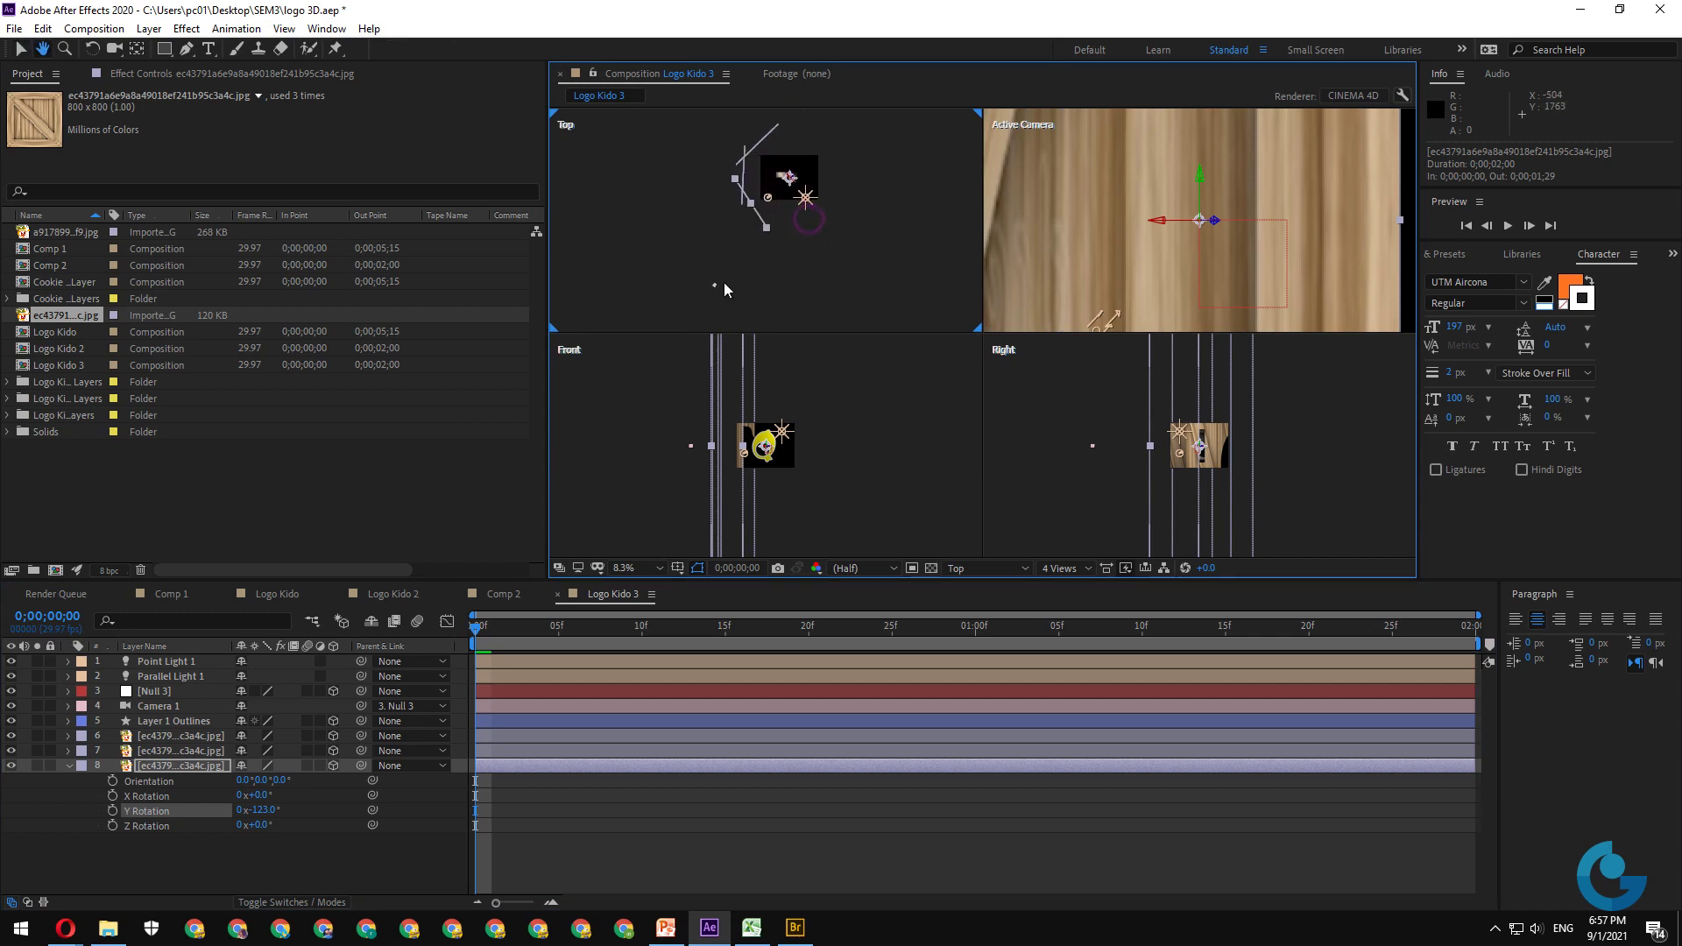
{"action": "left_click_drag", "start_coordinate": [705, 258], "coordinate": [793, 291]}
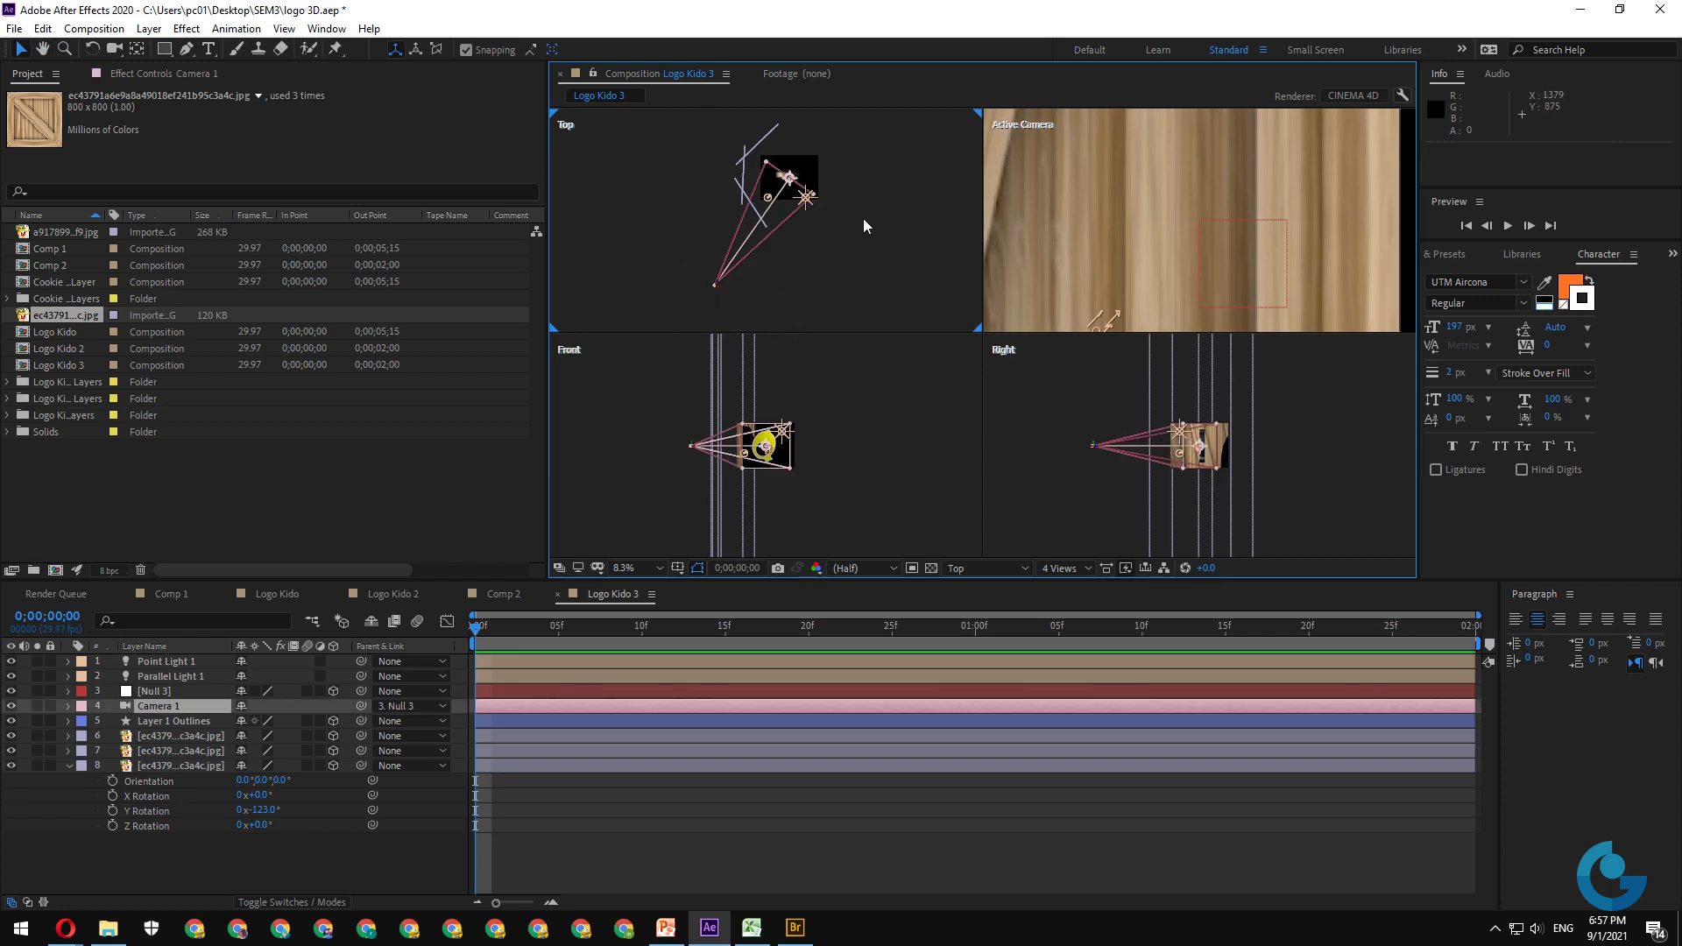
- Reveal the rotation properties of the Null 3 layer that controls the camera
{"action": "left_click", "coordinate": [166, 692]}
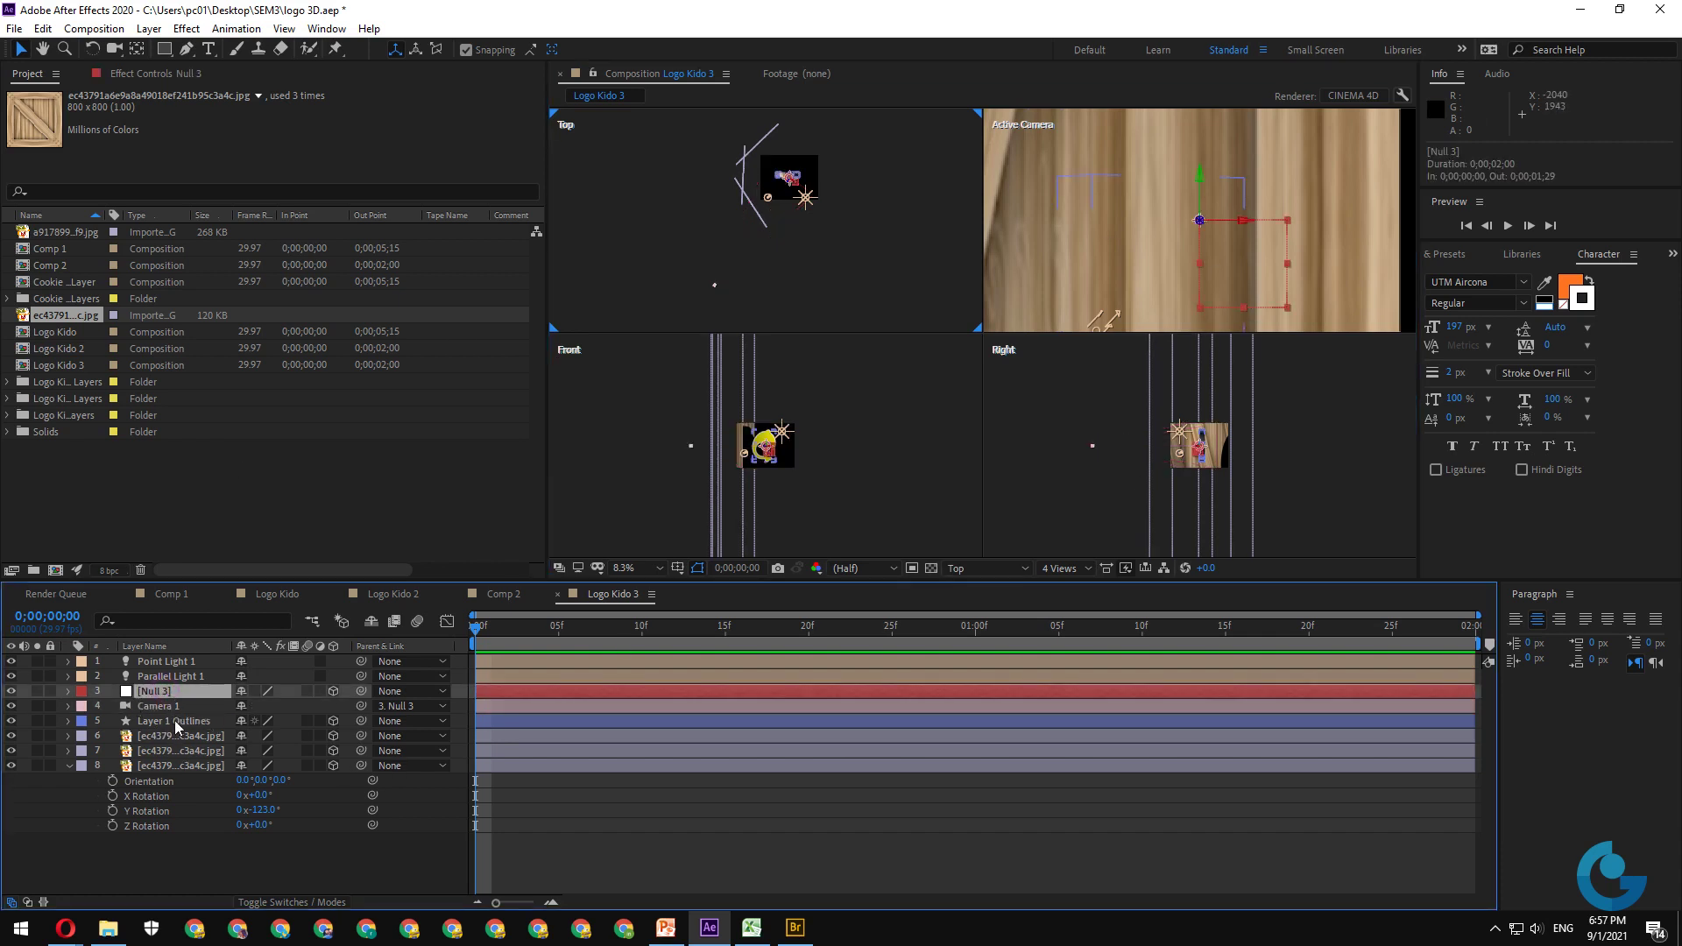
{"action": "key", "text": "r"}
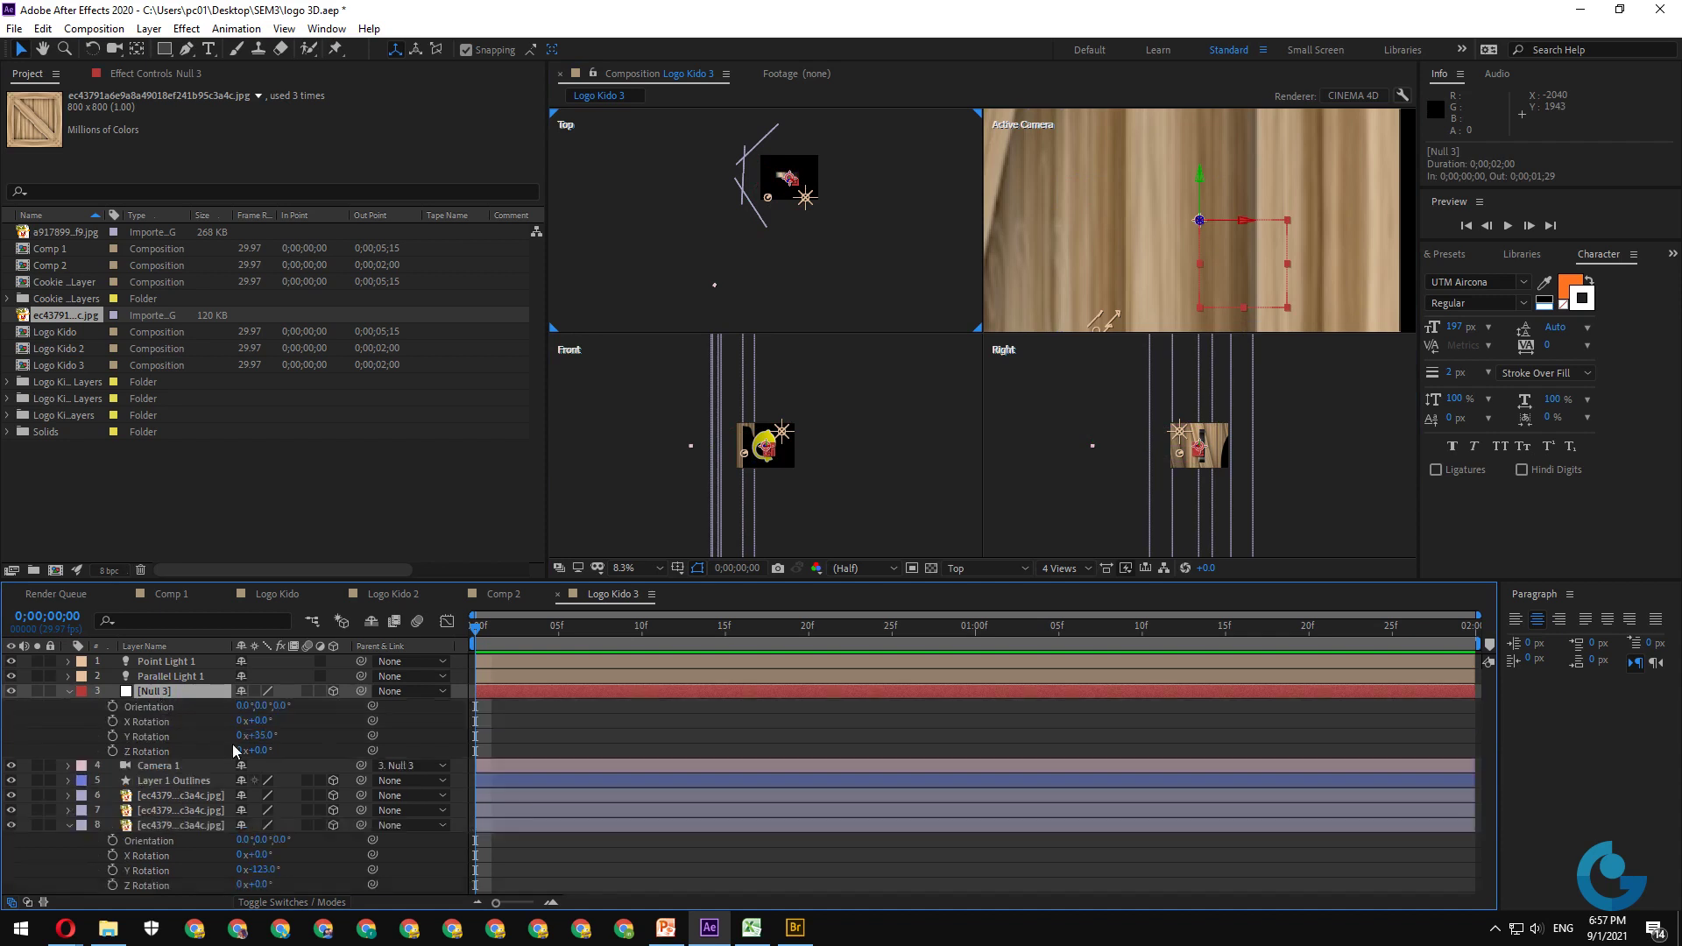
- Set the Y Rotation of the Null 3 layer to 0°
{"action": "left_click", "coordinate": [265, 736]}
{"action": "type", "text": "0"}
{"action": "key", "text": "Return"}
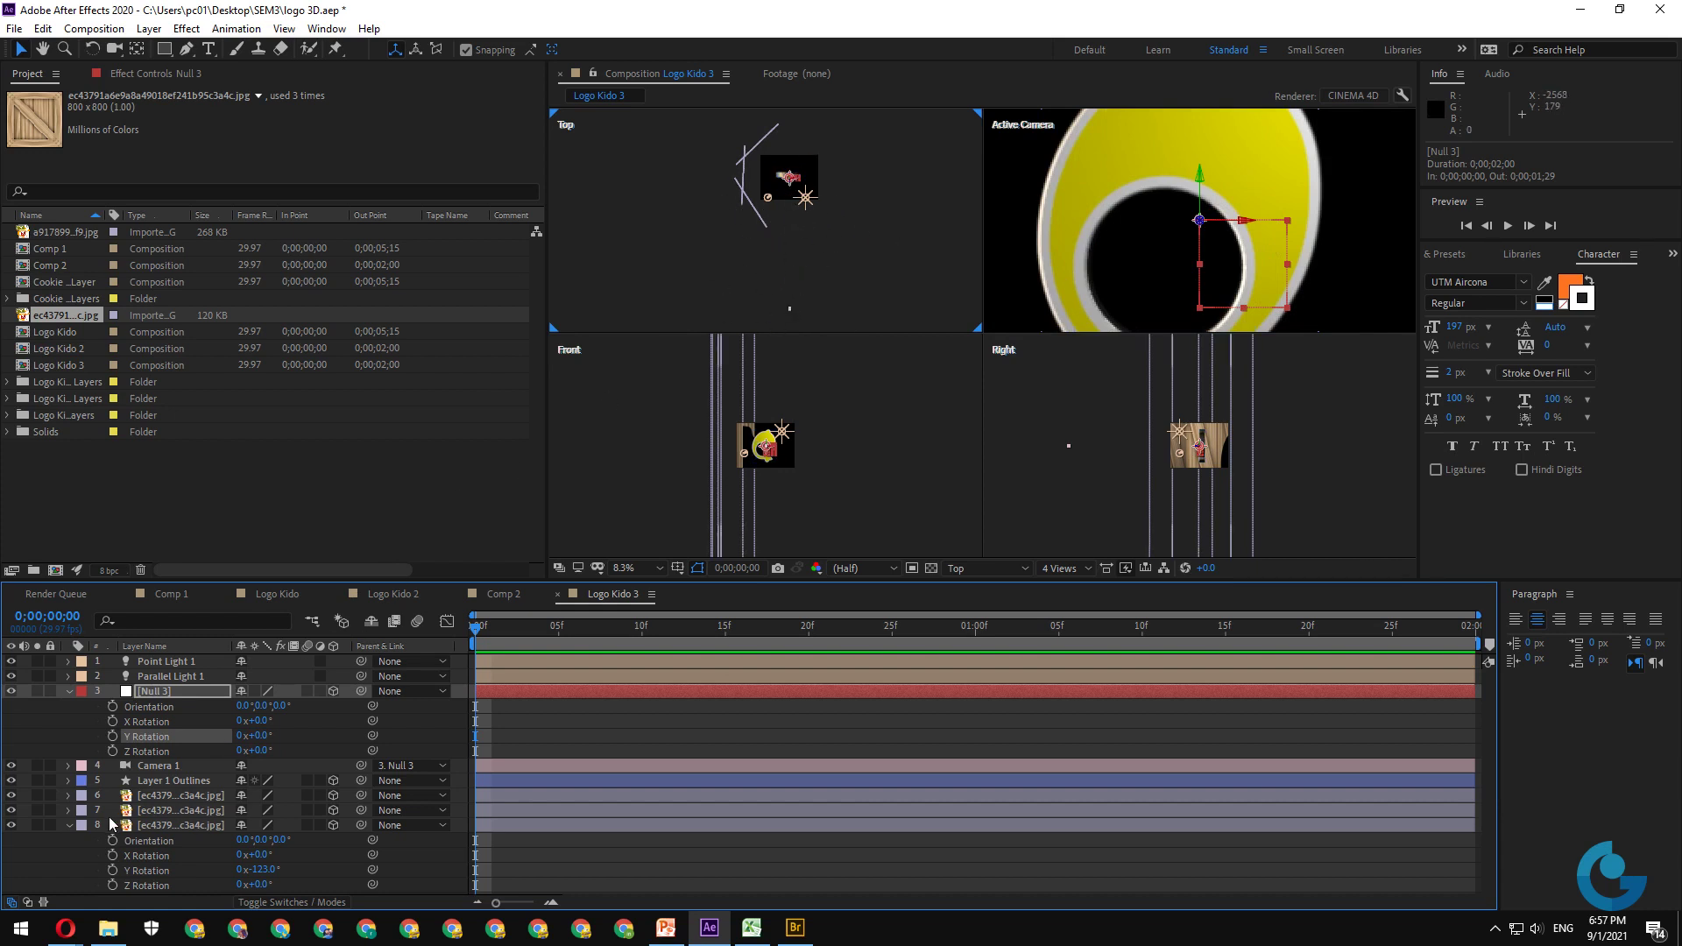
- Duplicate the lowest wood-texture layer and set the Y Rotation of the bottom copy to -241°
{"action": "left_click", "coordinate": [199, 826]}
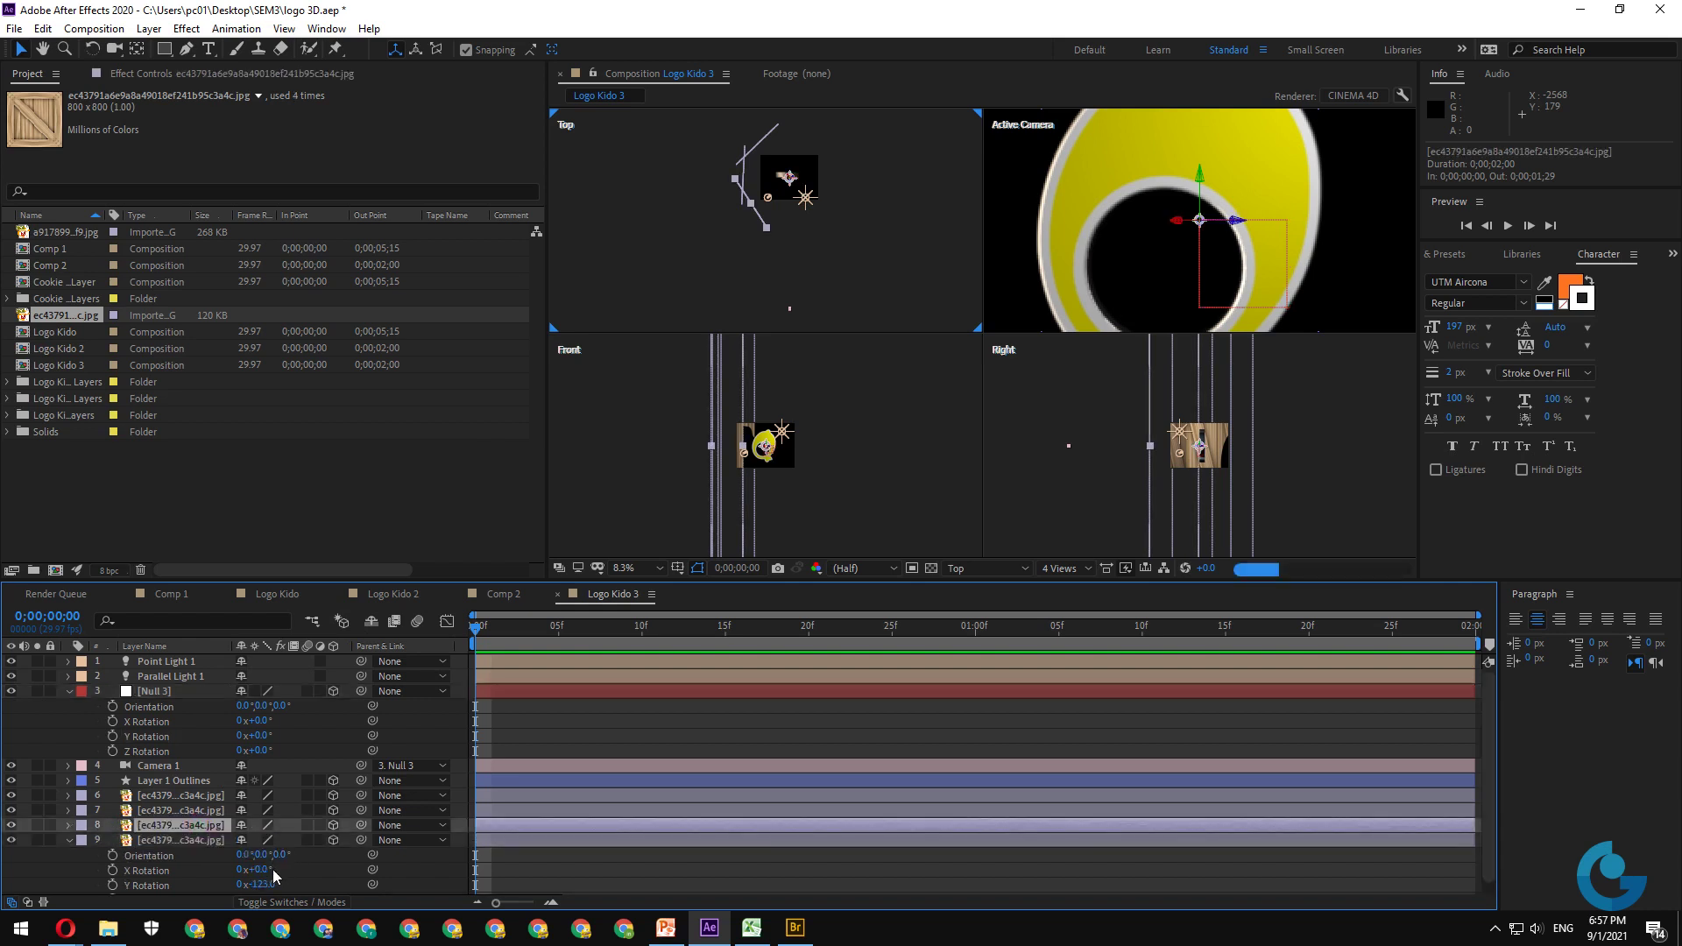
{"action": "key", "text": "ctrl+d"}
{"action": "left_click_drag", "start_coordinate": [265, 872], "coordinate": [167, 875]}
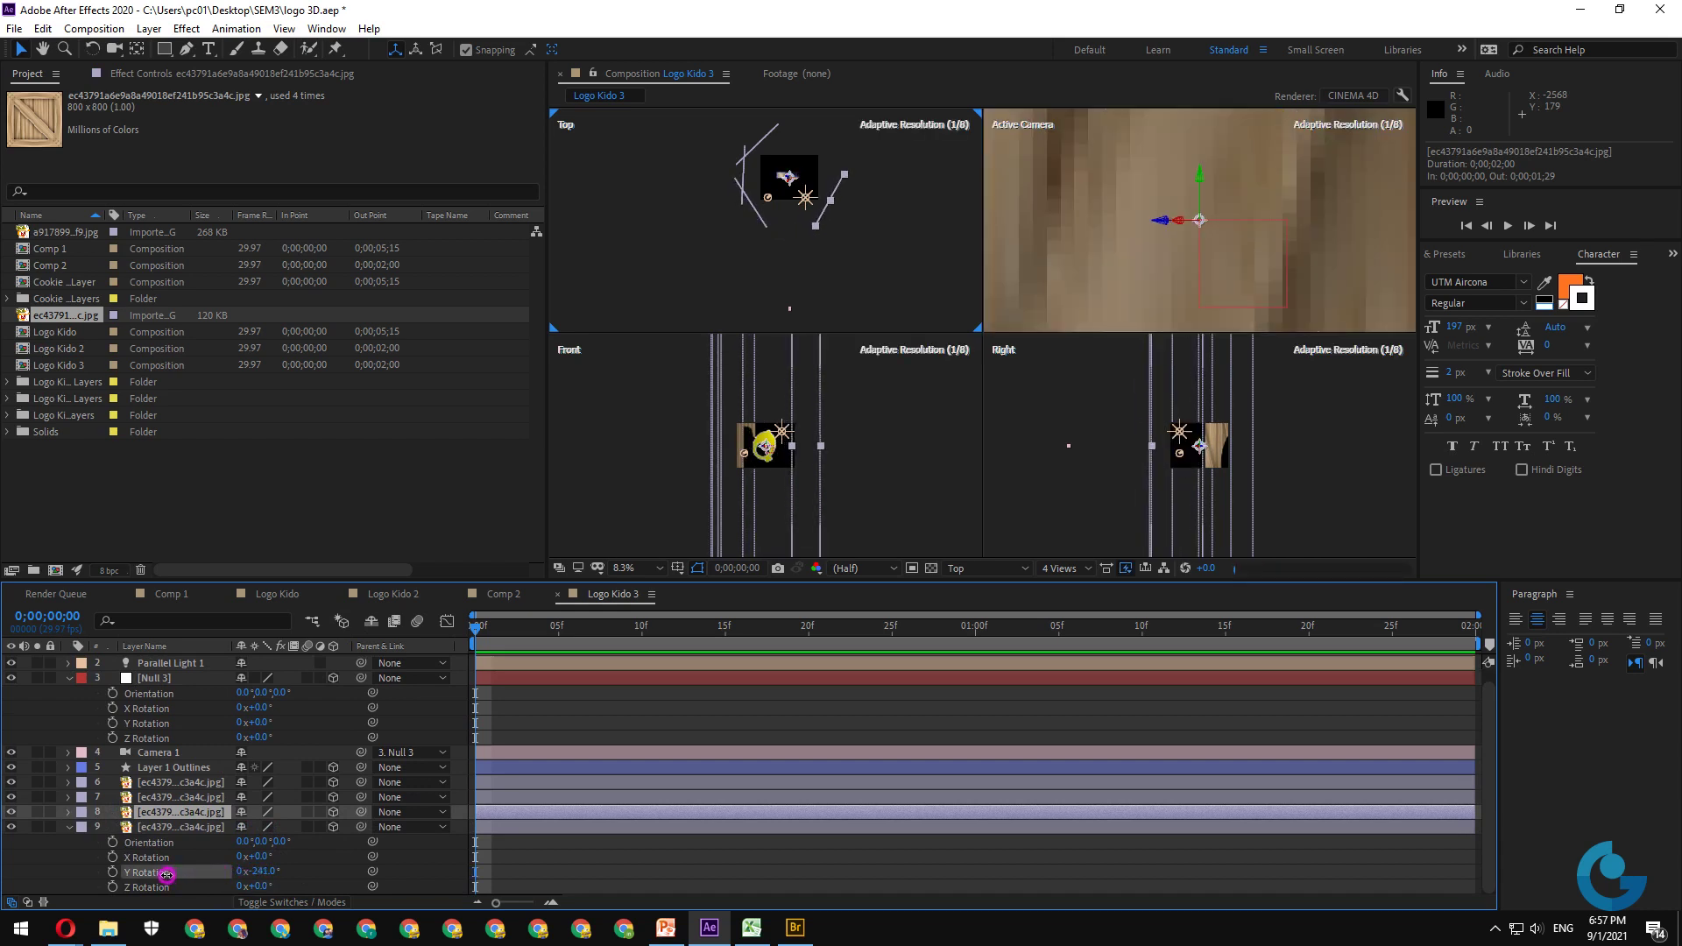
- Duplicate the bottom wood-texture layer again and rotate the copy around Y until it runs vertically as the ring's east side in the Top view
{"action": "left_click", "coordinate": [186, 872]}
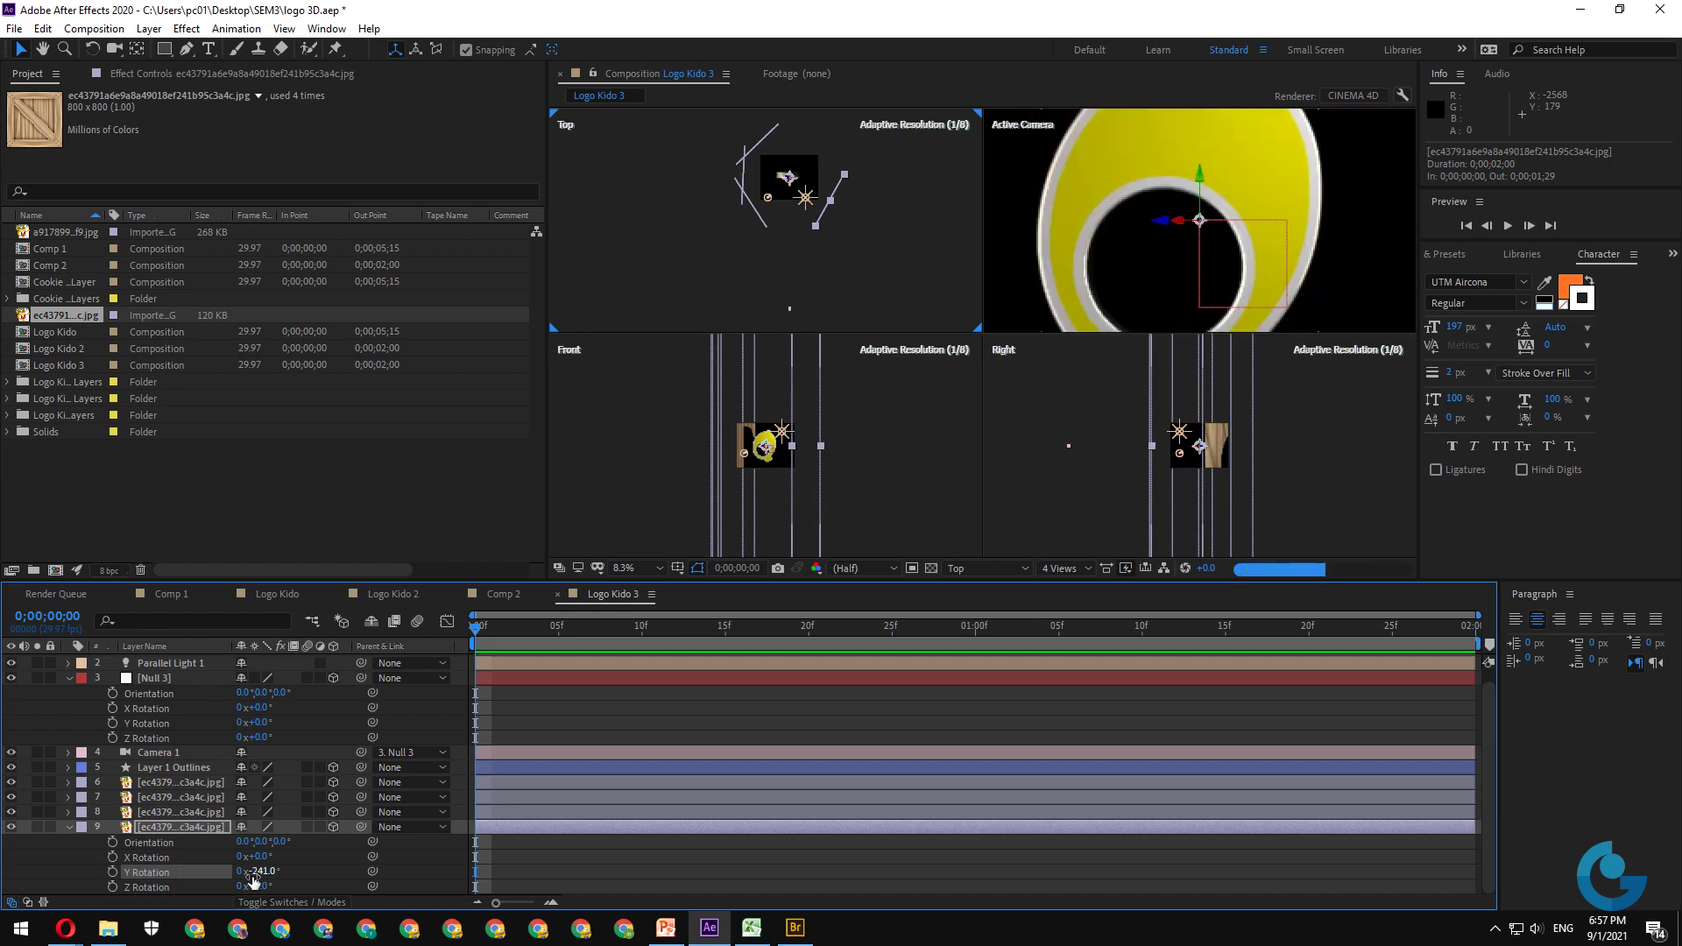
{"action": "key", "text": "ctrl+d"}
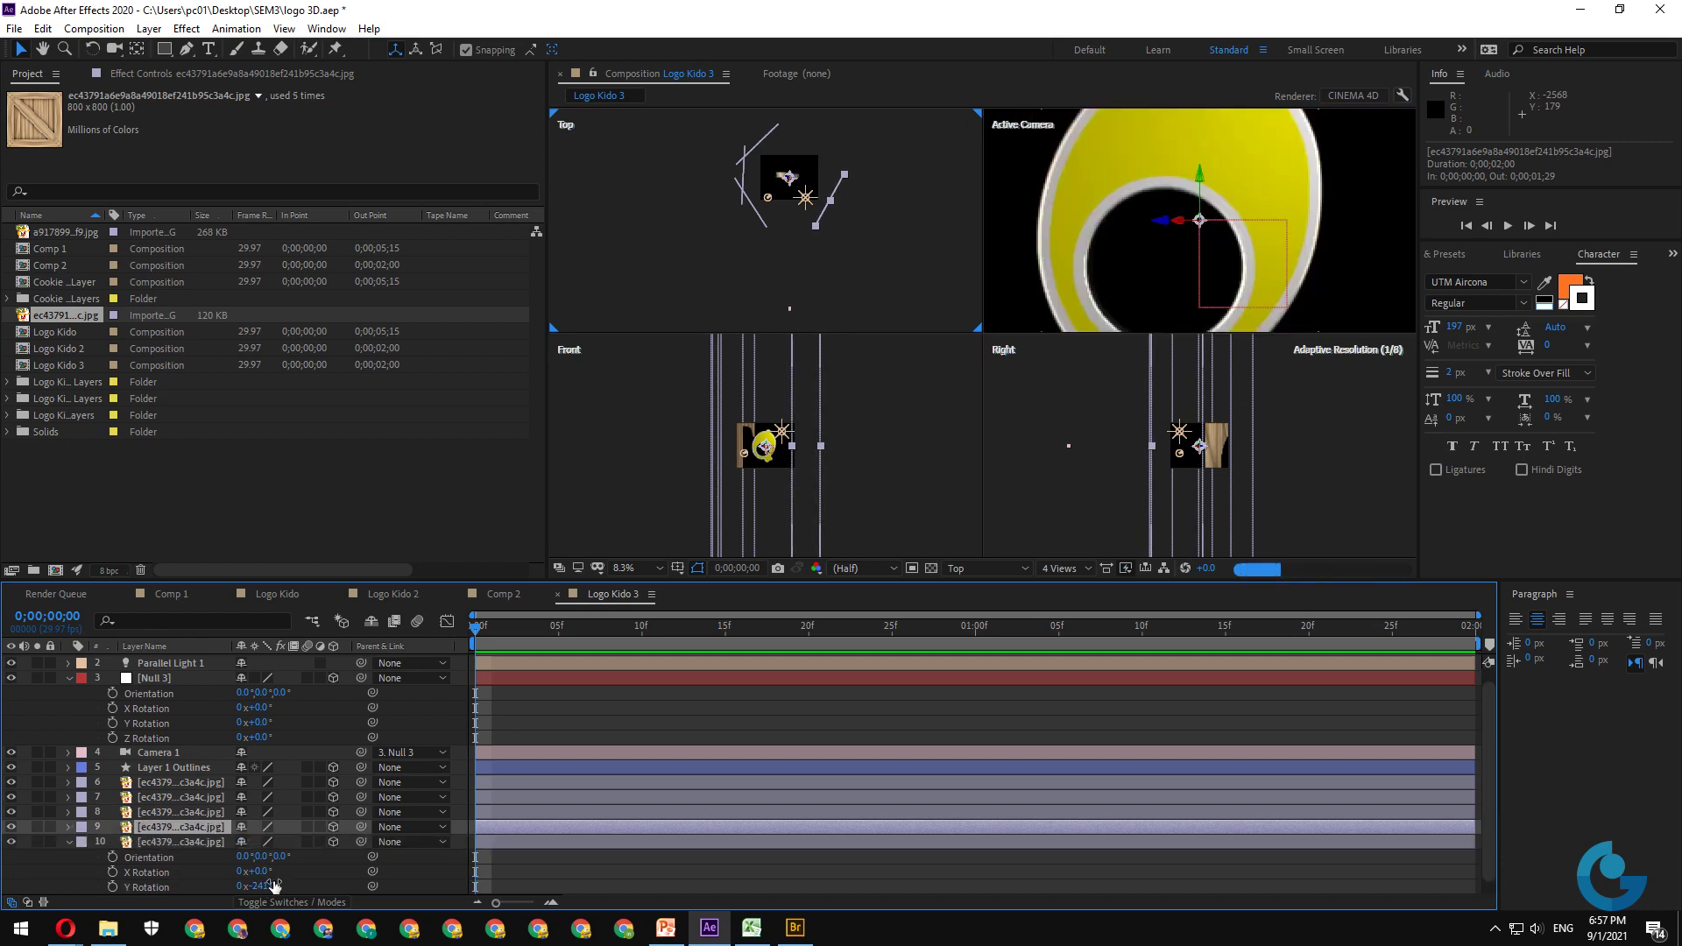
{"action": "left_click_drag", "start_coordinate": [262, 886], "coordinate": [229, 883]}
- Add another duplicate of the wood-texture layer and set the bottom copy's Y Rotation to -298°
{"action": "key", "text": "ctrl+d"}
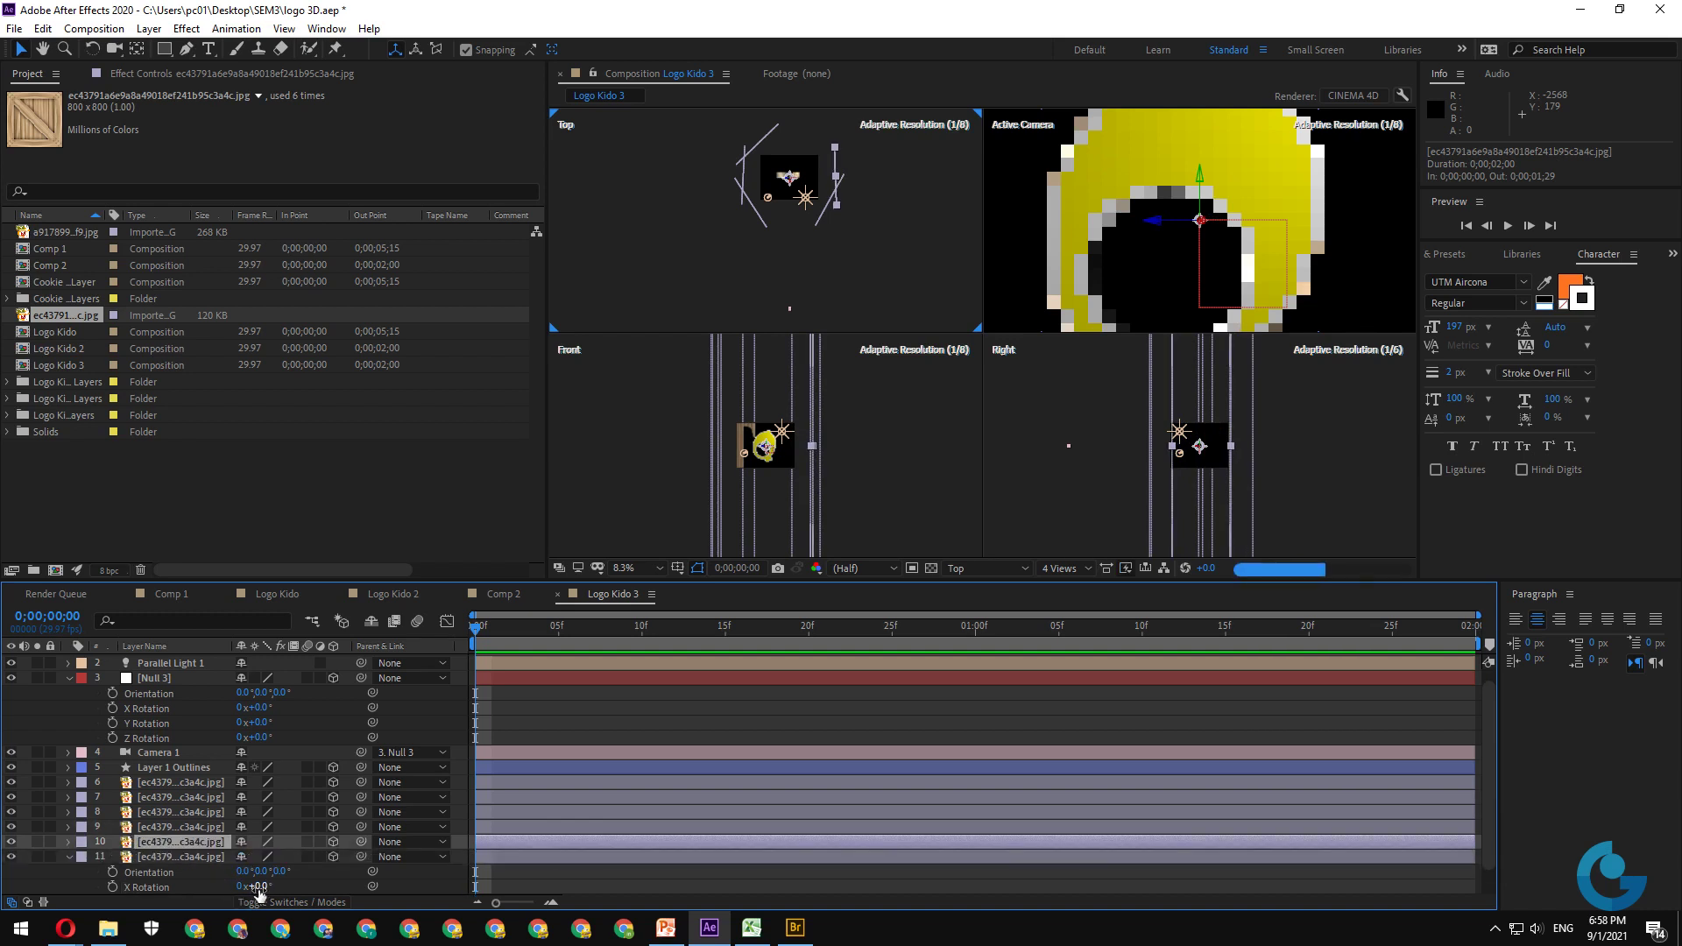
{"action": "scroll", "coordinate": [270, 876], "scroll_direction": "down", "scroll_amount": 1}
{"action": "left_click_drag", "start_coordinate": [269, 874], "coordinate": [242, 878]}
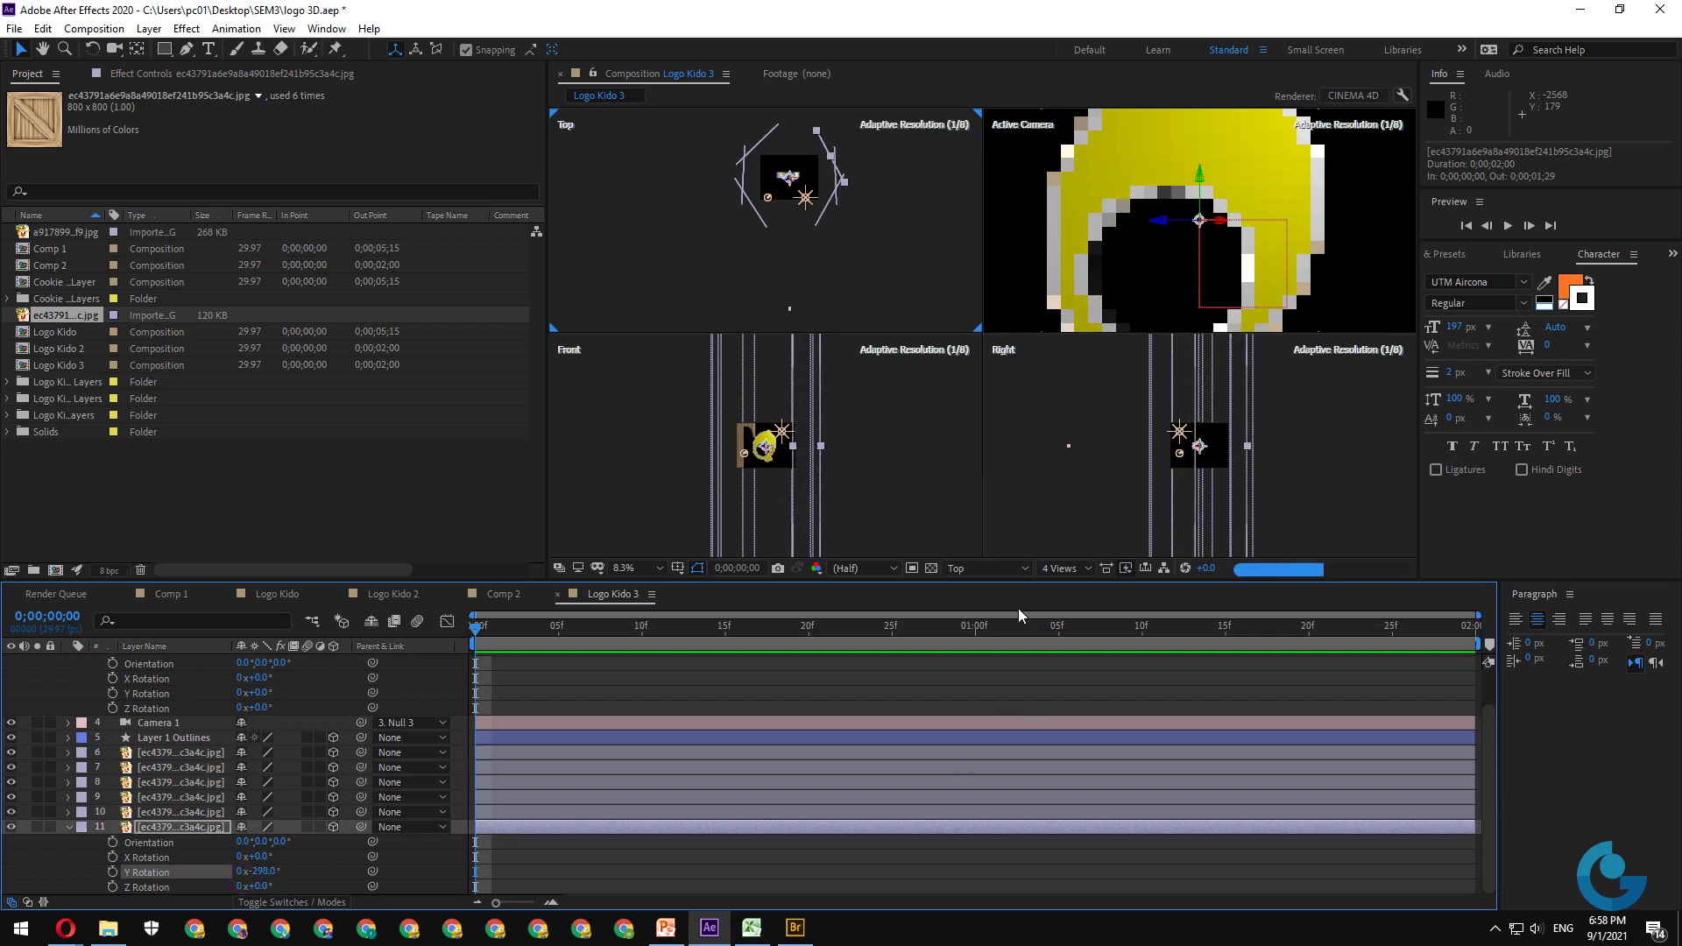
- Check the wood panels through the Active Camera in a single view, and return to the four-view layout
{"action": "left_click", "coordinate": [1065, 569]}
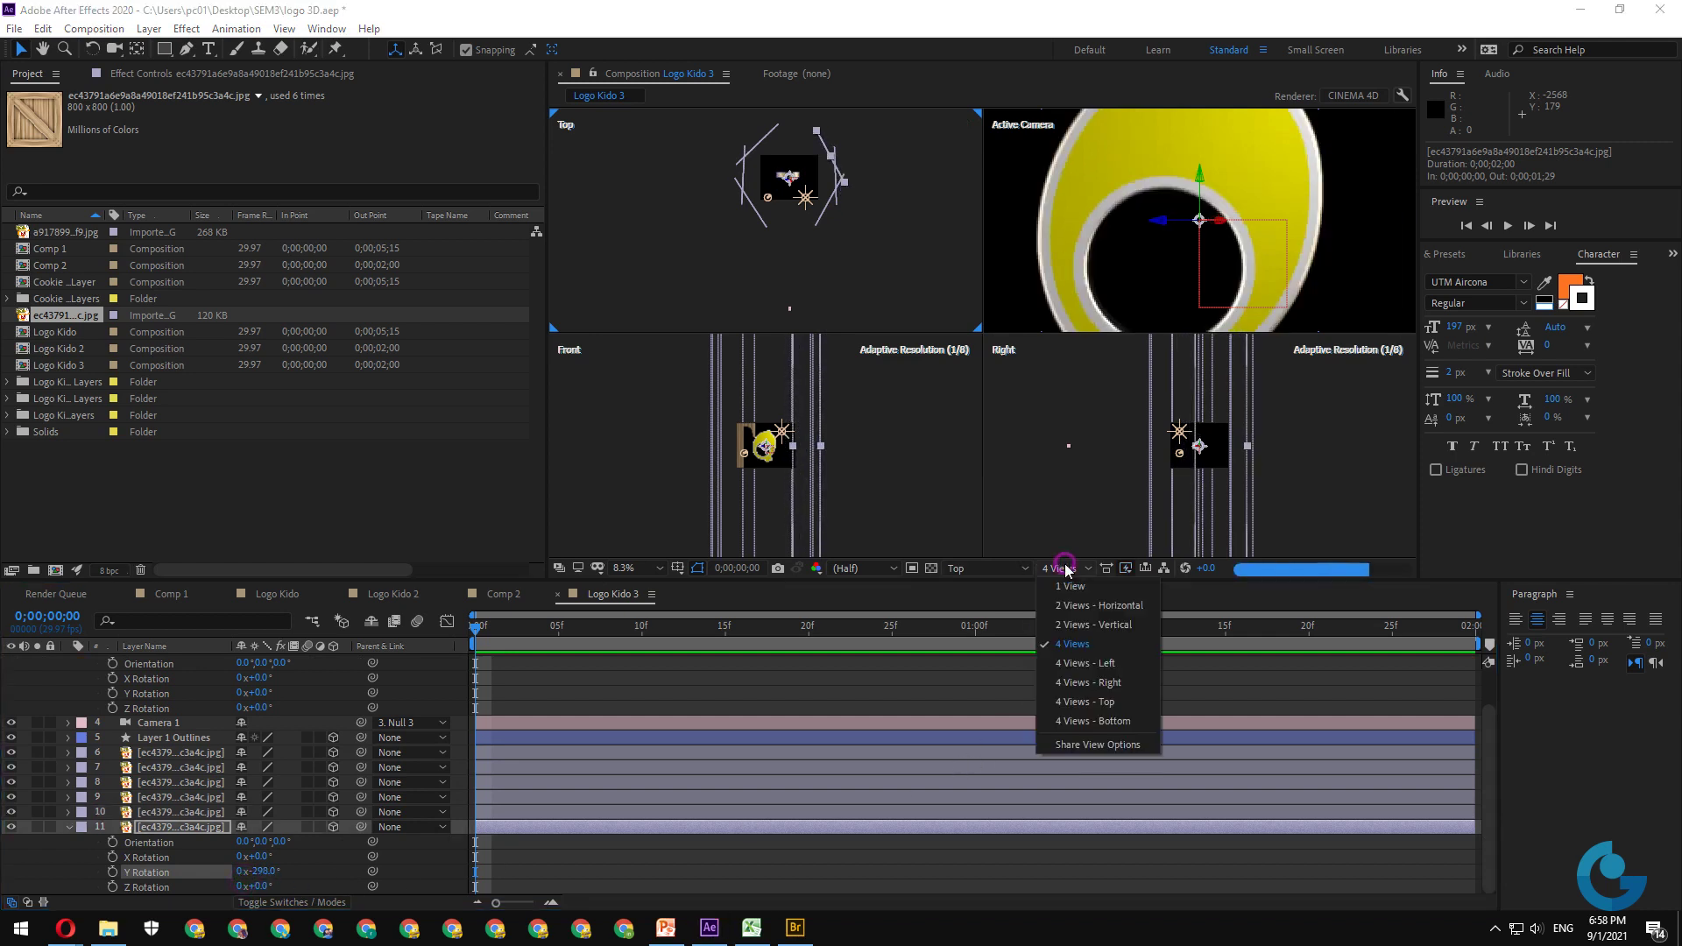
{"action": "left_click", "coordinate": [1084, 592]}
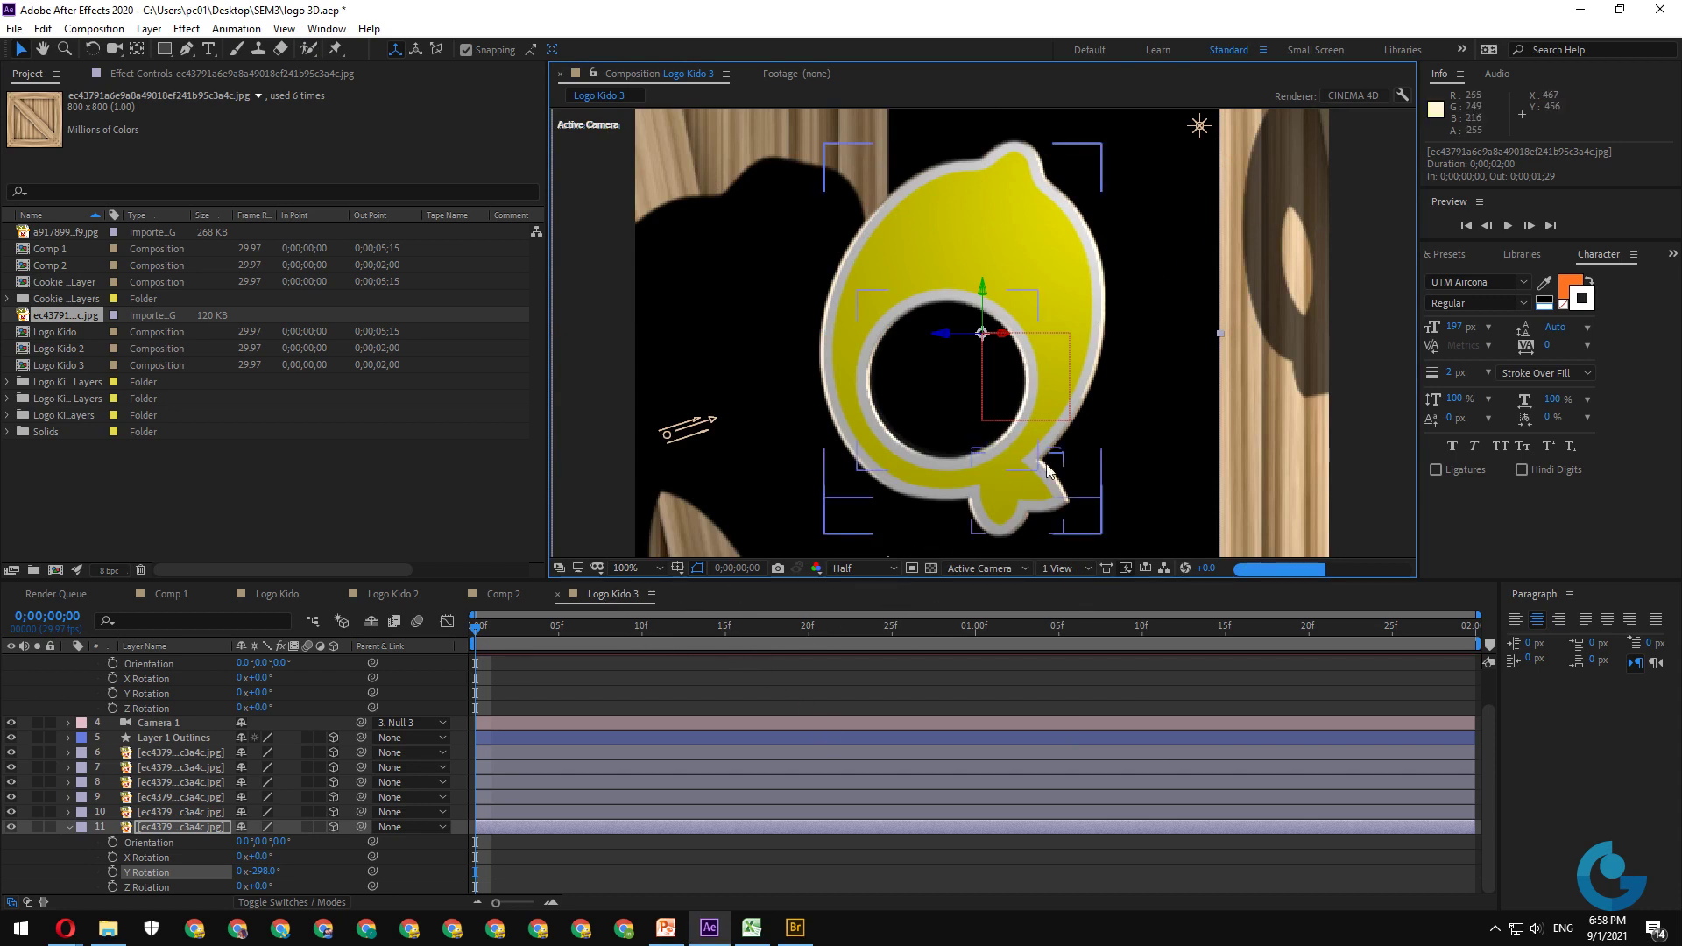
{"action": "left_click", "coordinate": [1062, 568]}
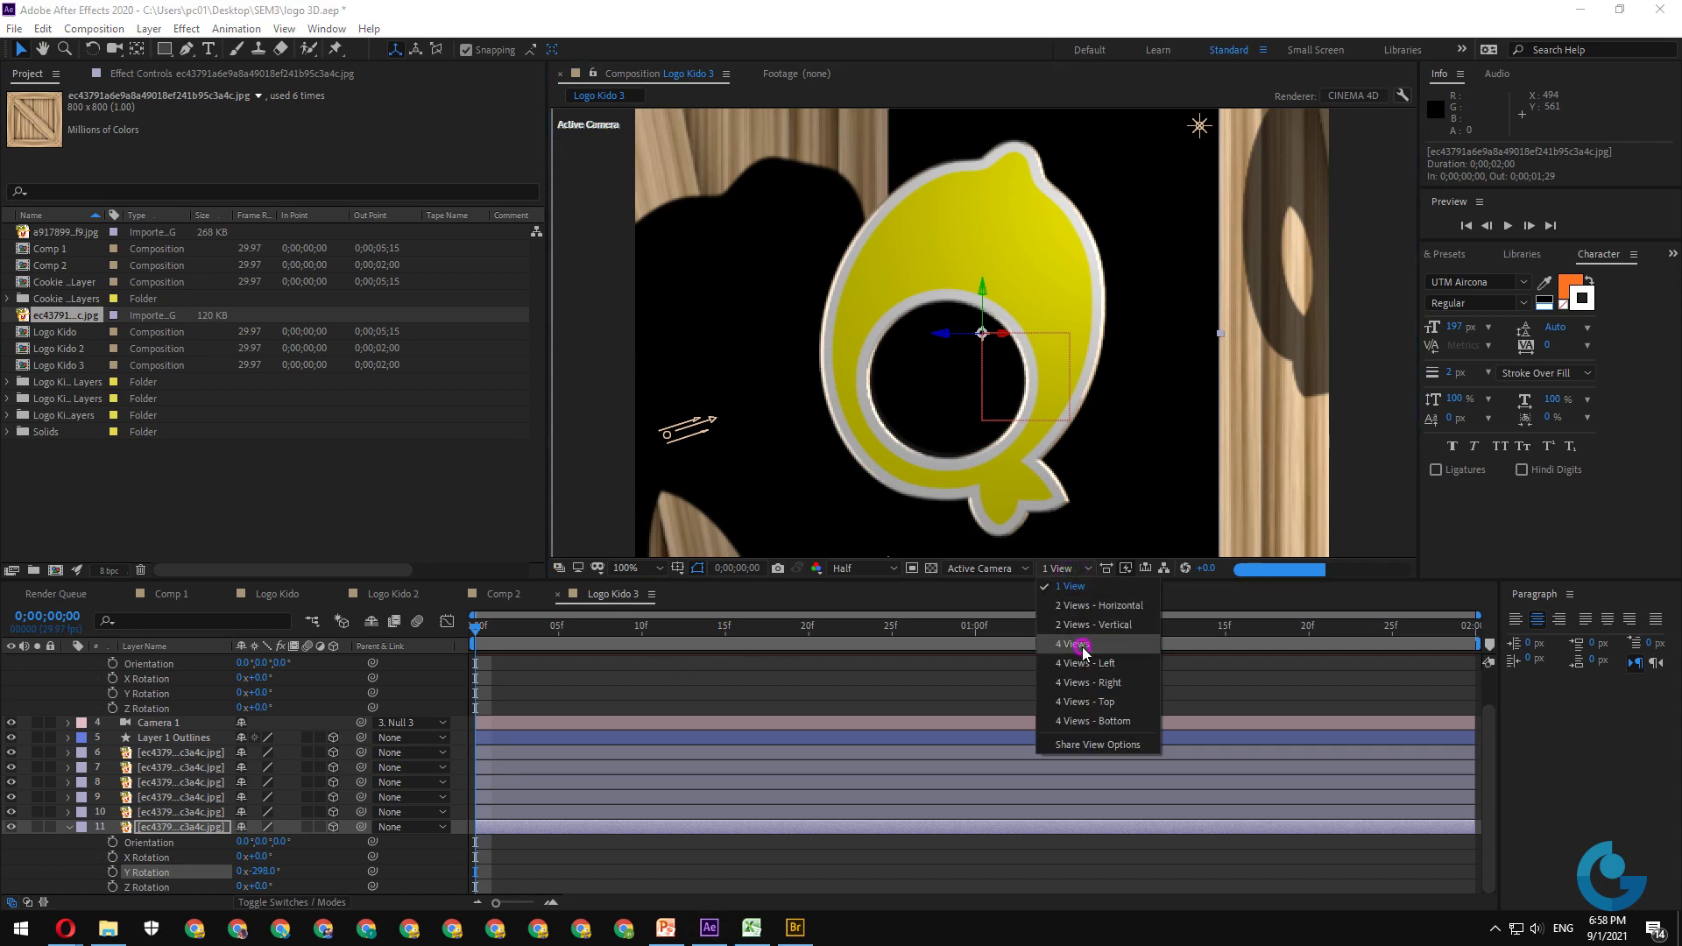
{"action": "left_click", "coordinate": [1072, 644]}
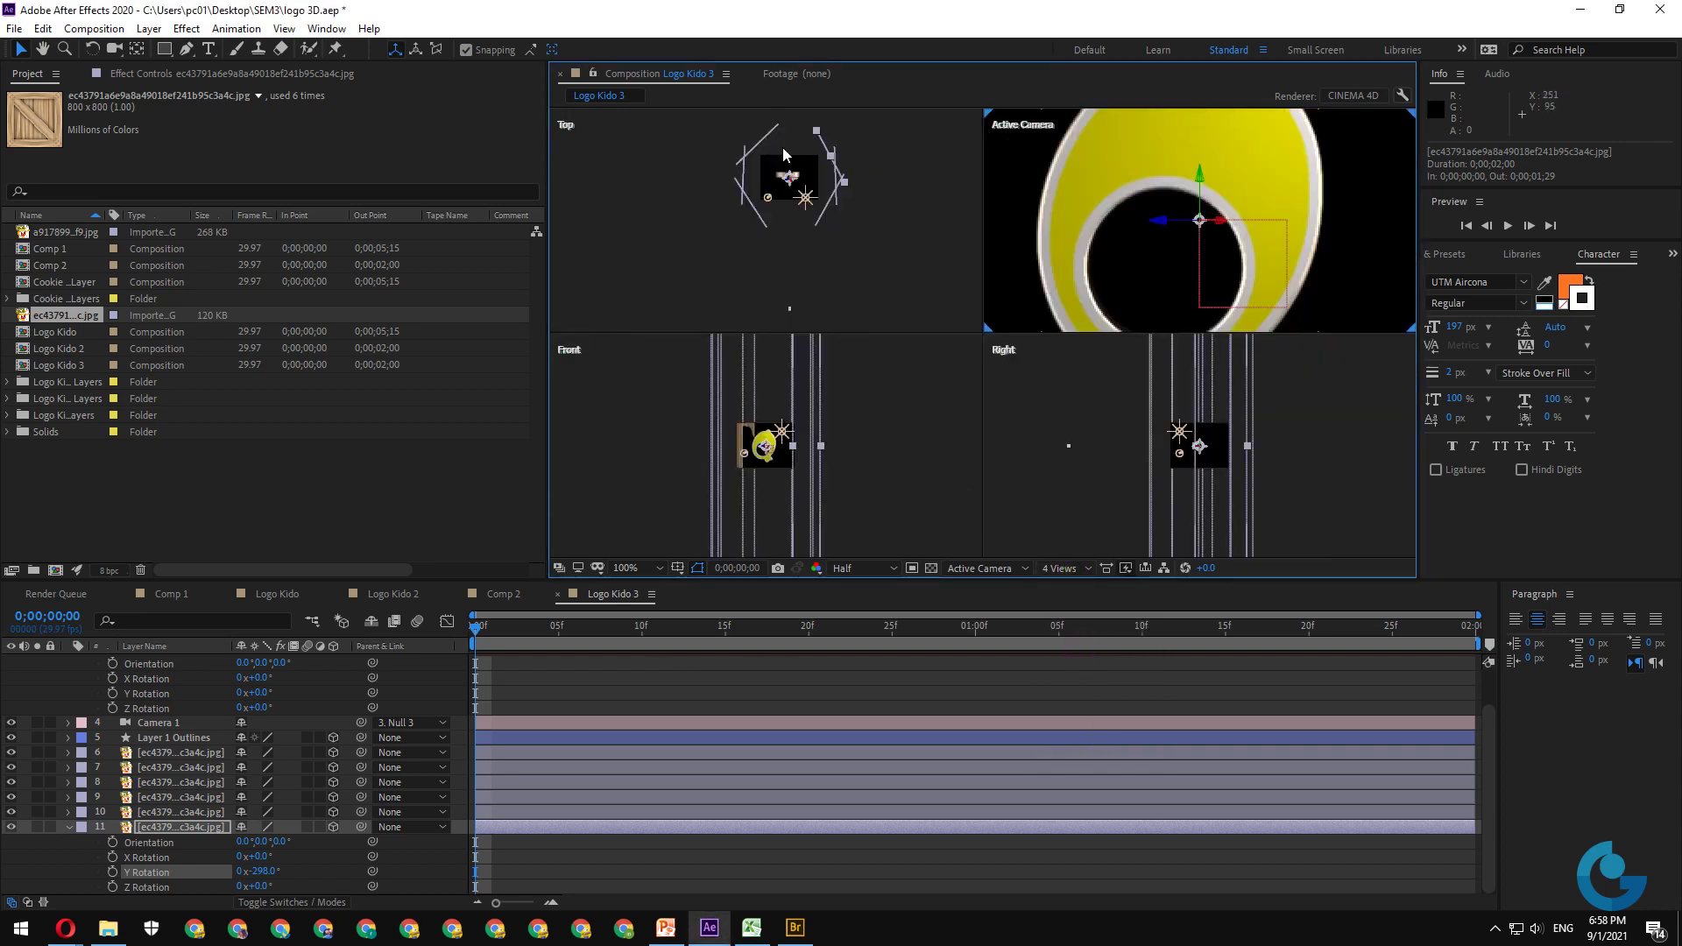
- Set the Y Rotation of wood-texture layer 6 to -66° and of wood-texture layer 11 to -290°
{"action": "left_click", "coordinate": [751, 145]}
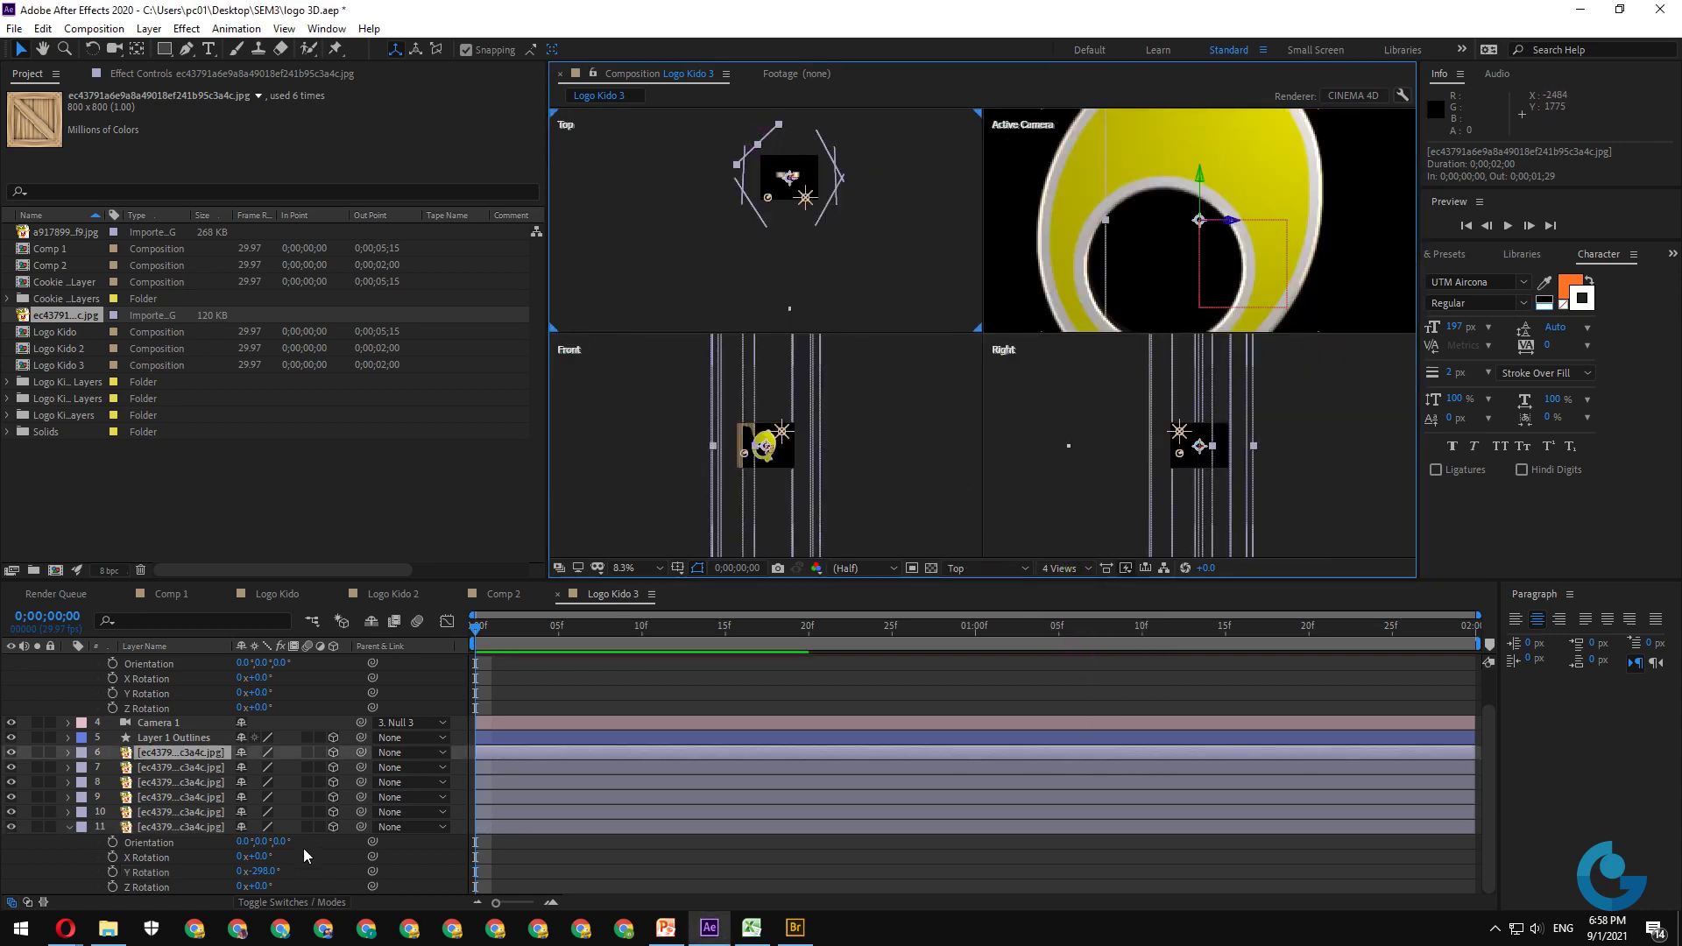
{"action": "key", "text": "r"}
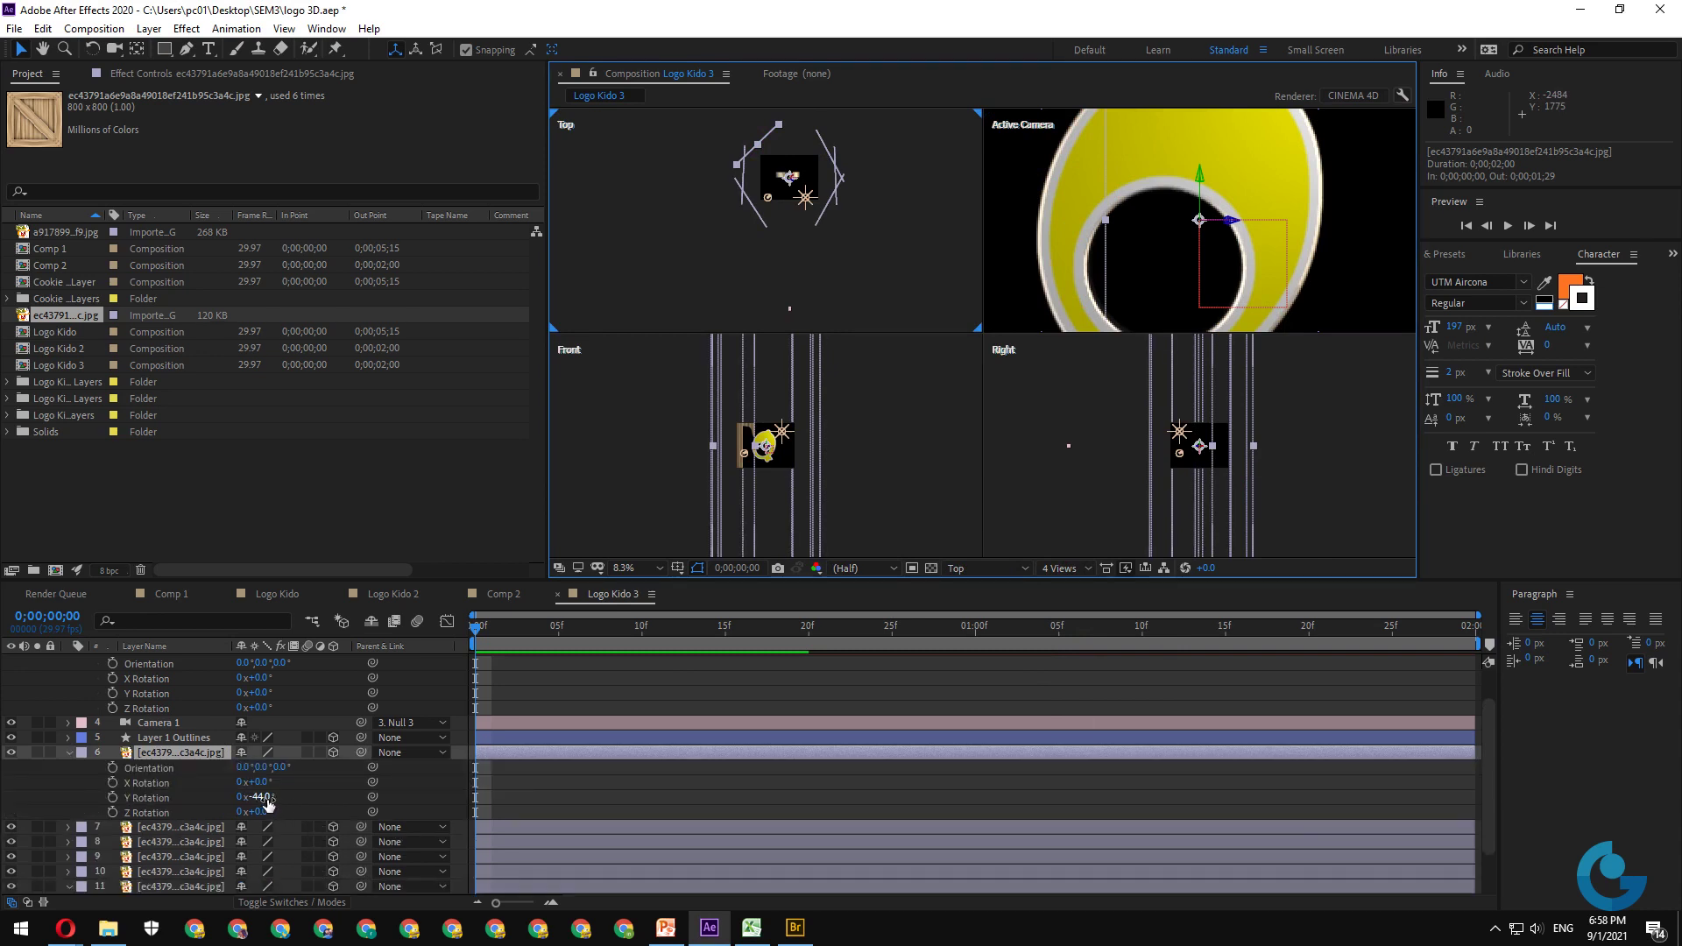
{"action": "left_click_drag", "start_coordinate": [263, 800], "coordinate": [250, 809]}
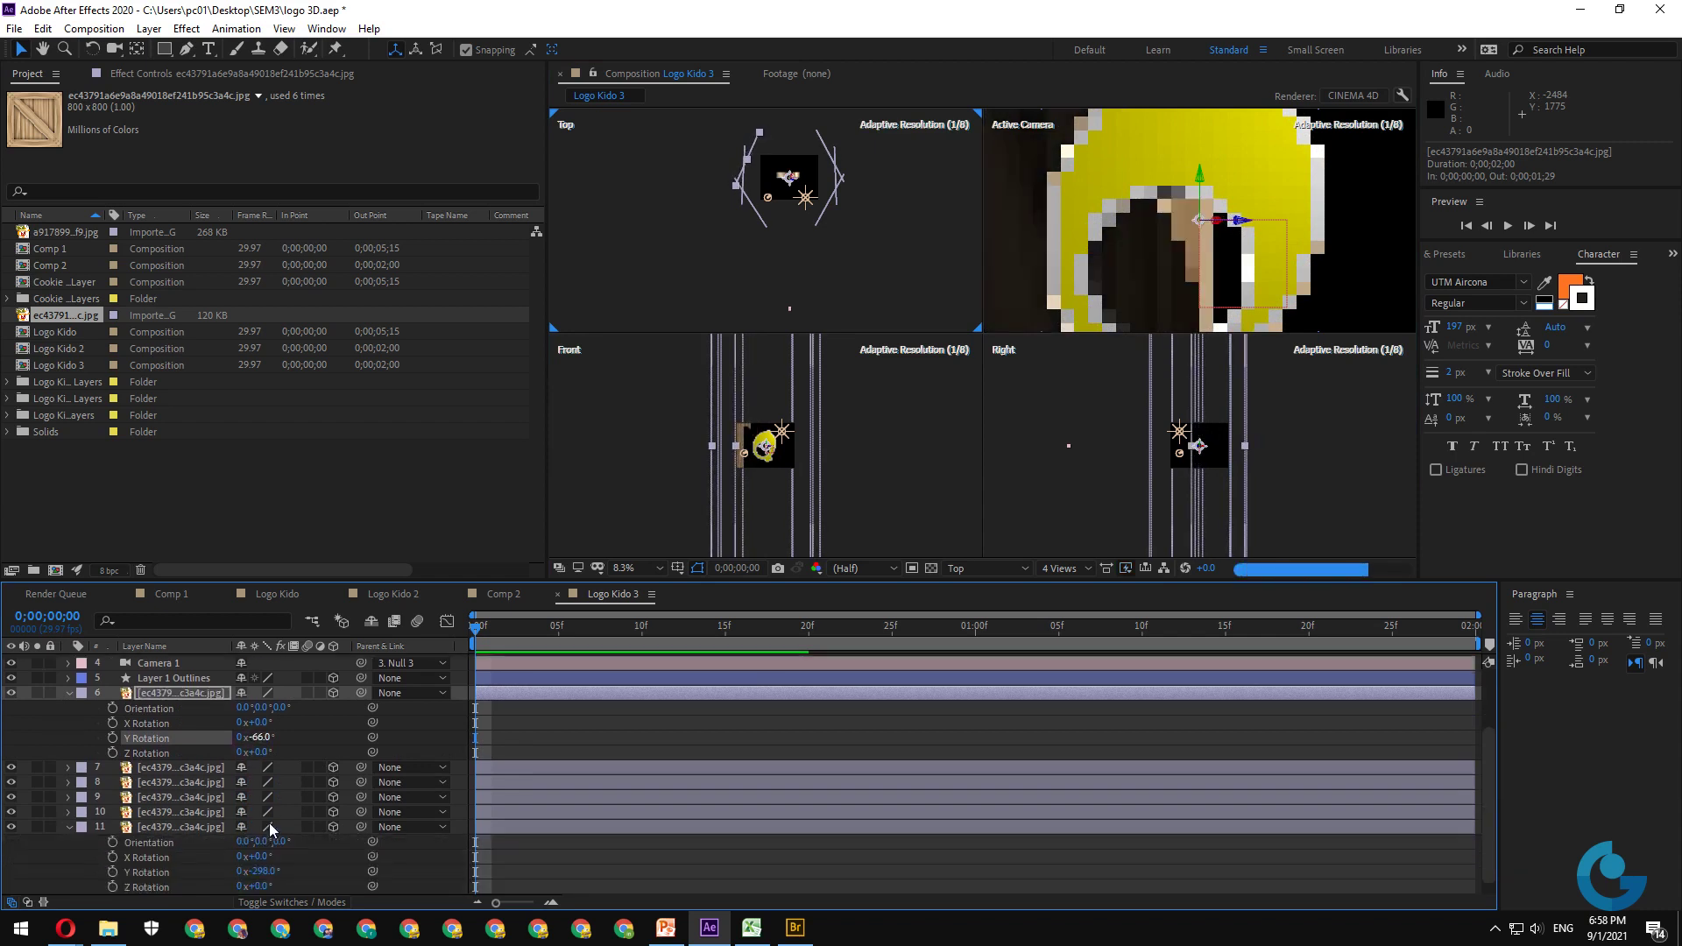
{"action": "scroll", "coordinate": [255, 818], "scroll_direction": "down", "scroll_amount": 2}
{"action": "left_click_drag", "start_coordinate": [263, 871], "coordinate": [254, 874]}
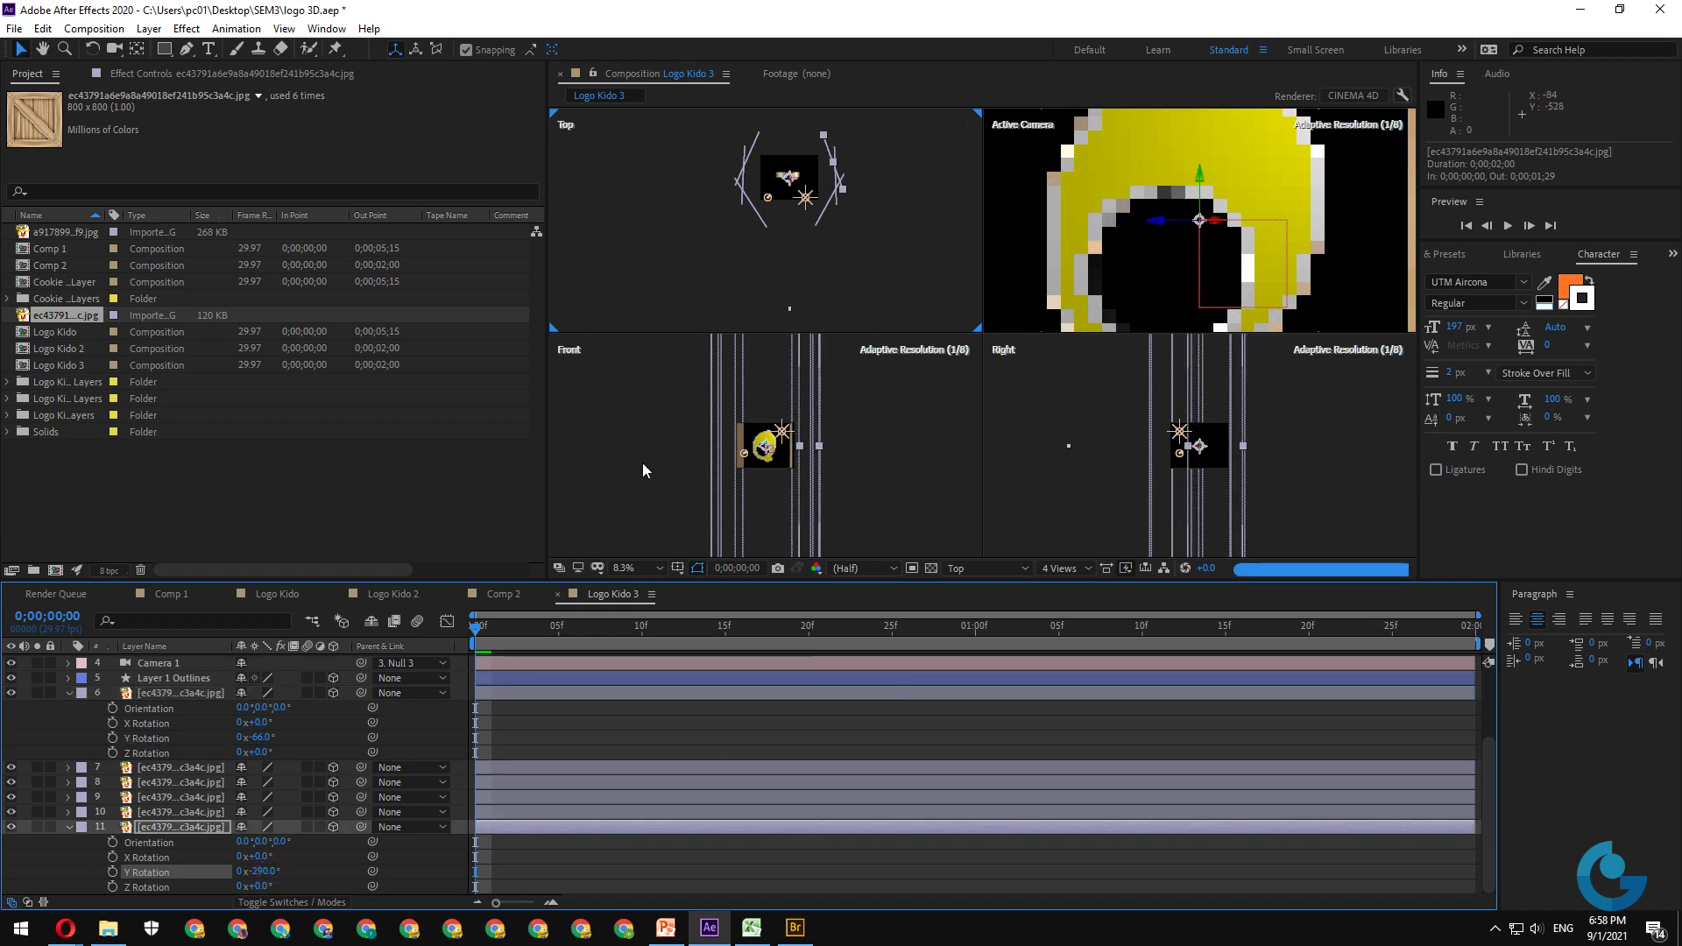
- Duplicate wood-texture layer 11 and set the bottom copy's Y Rotation to -182° to close the ring on the camera side
{"action": "key", "text": "ctrl+d"}
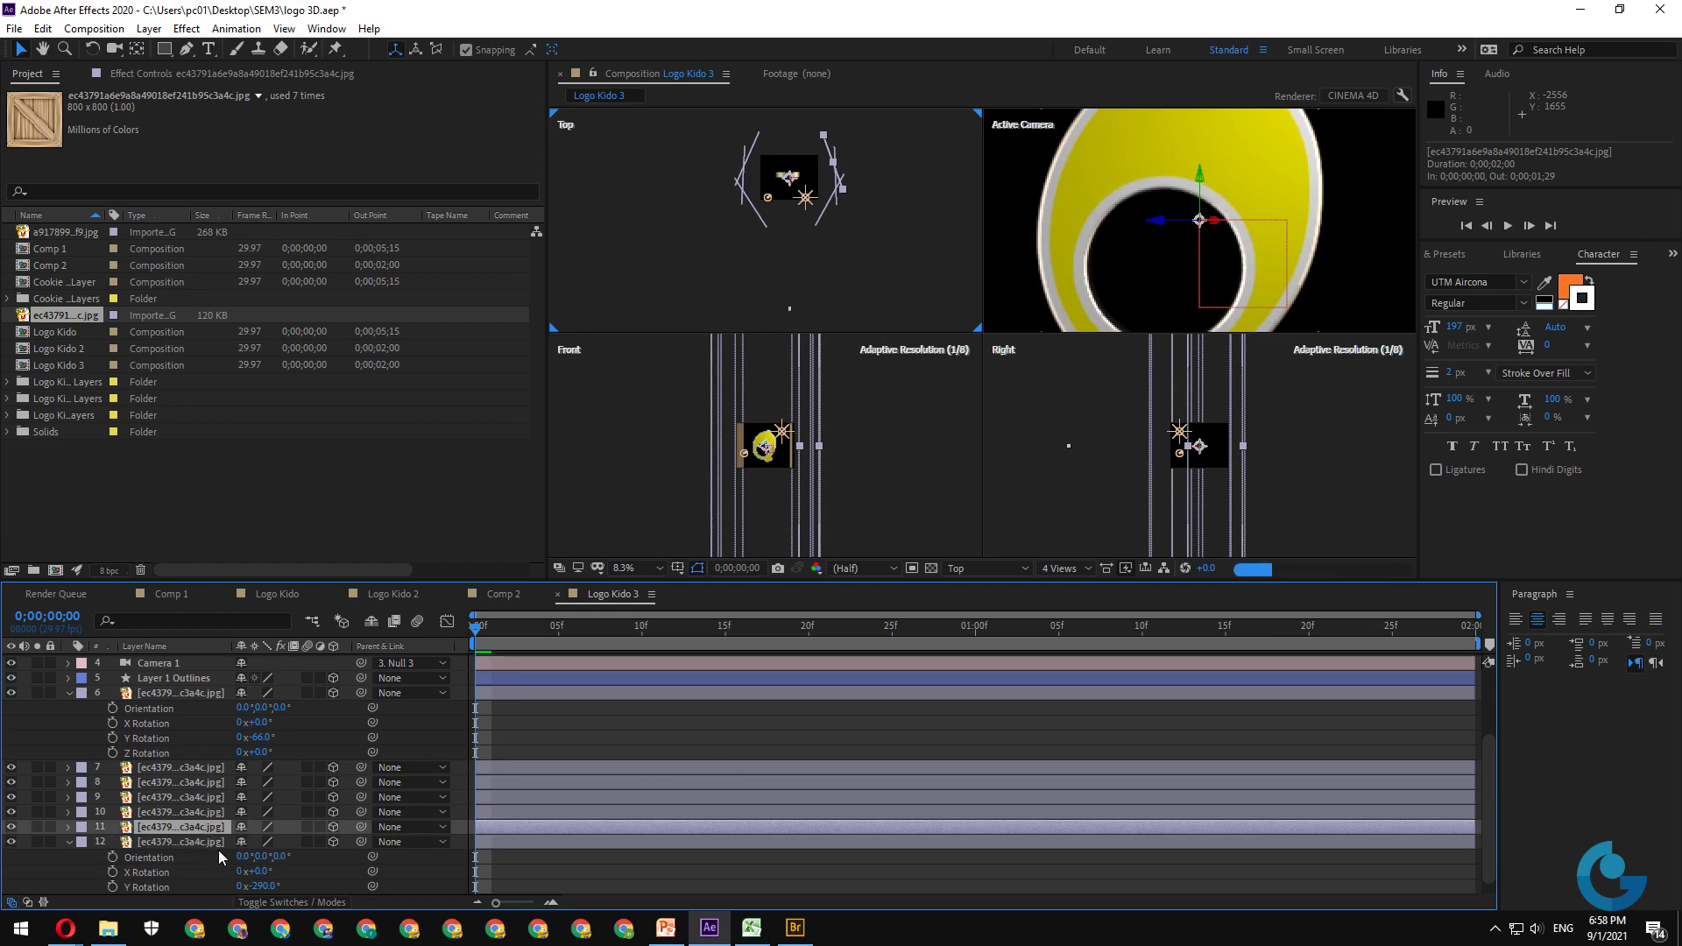
{"action": "left_click_drag", "start_coordinate": [263, 885], "coordinate": [349, 876]}
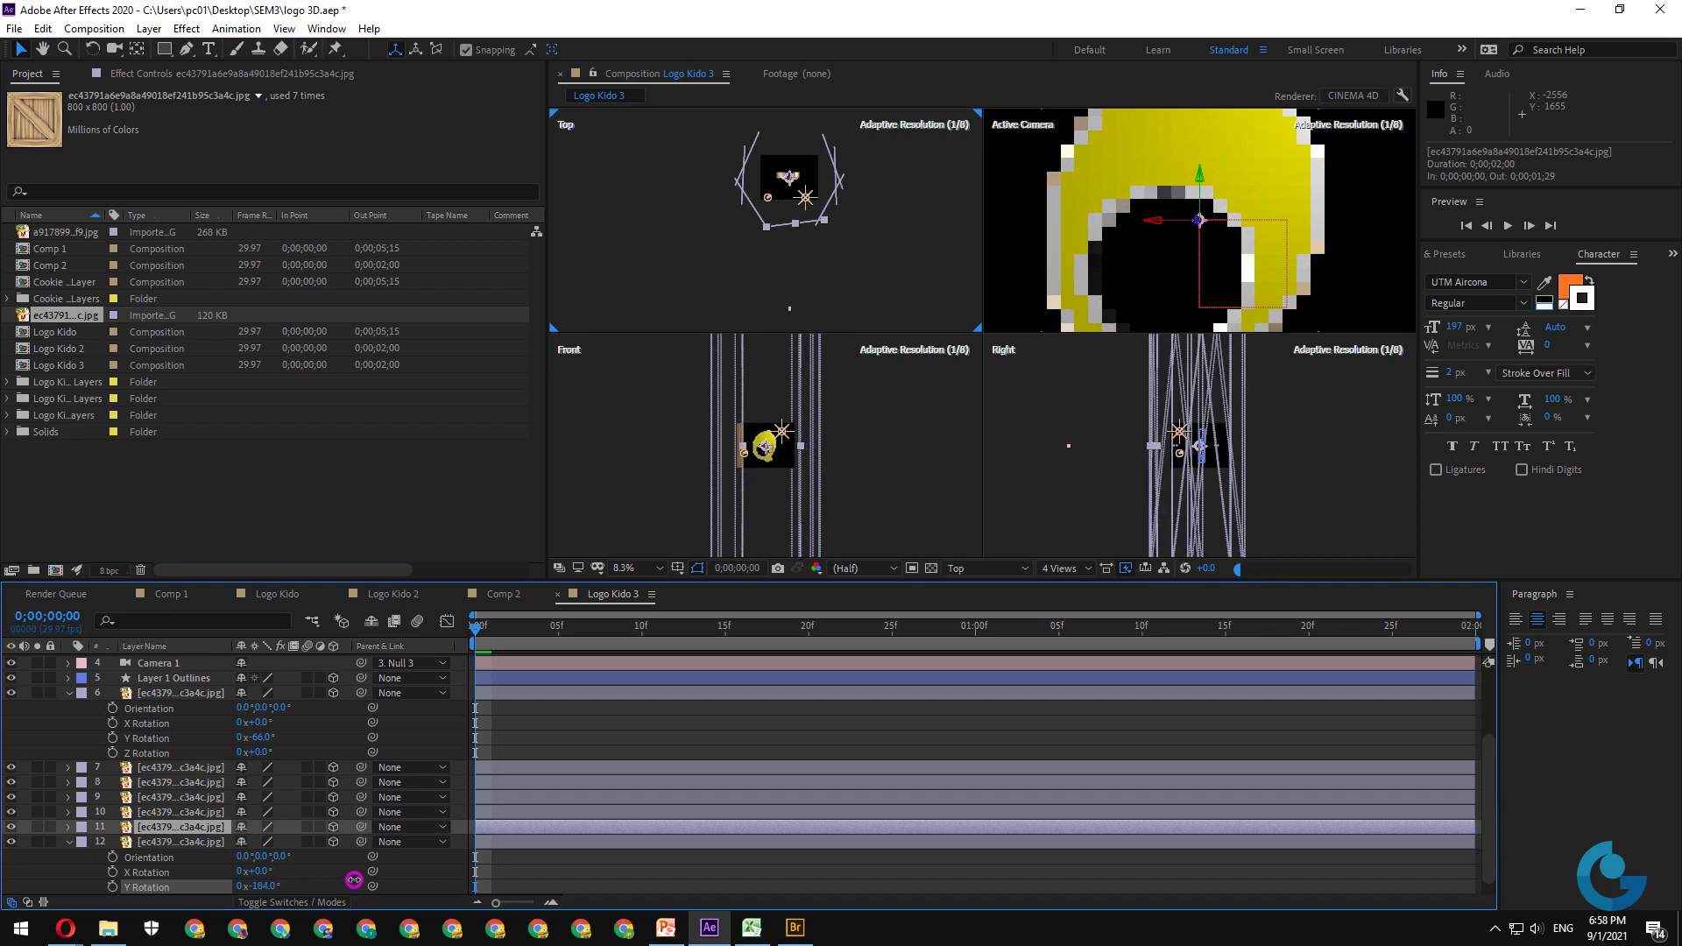
{"action": "left_click", "coordinate": [349, 855]}
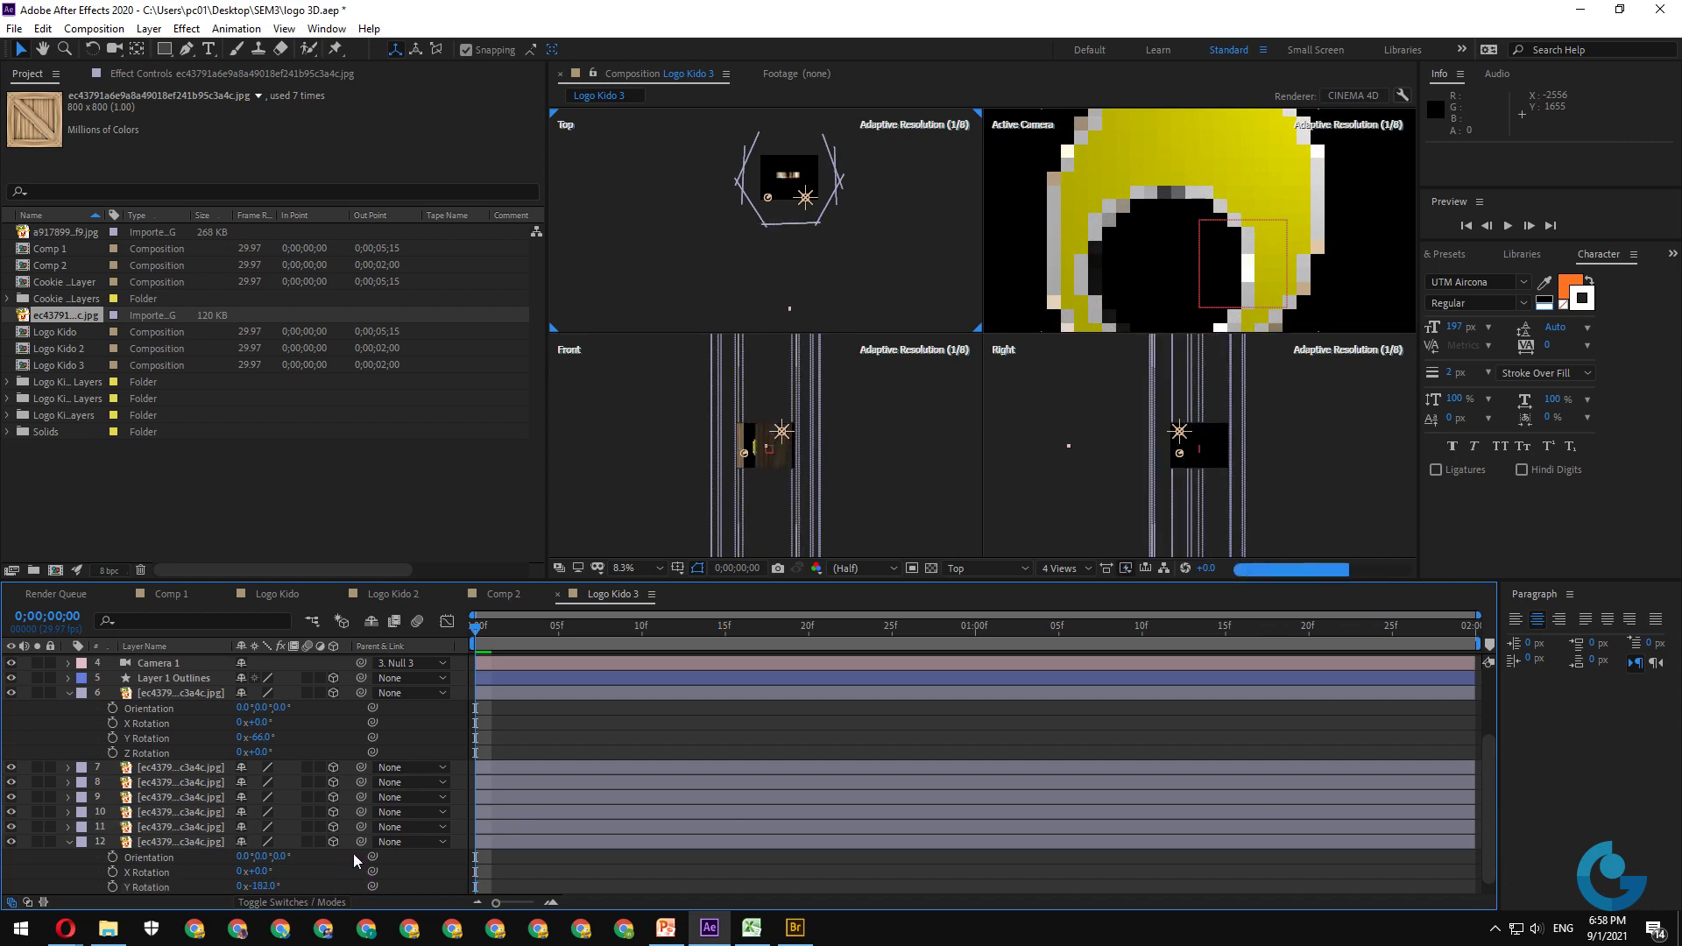
{"action": "scroll", "coordinate": [292, 832], "scroll_direction": "down", "scroll_amount": 1}
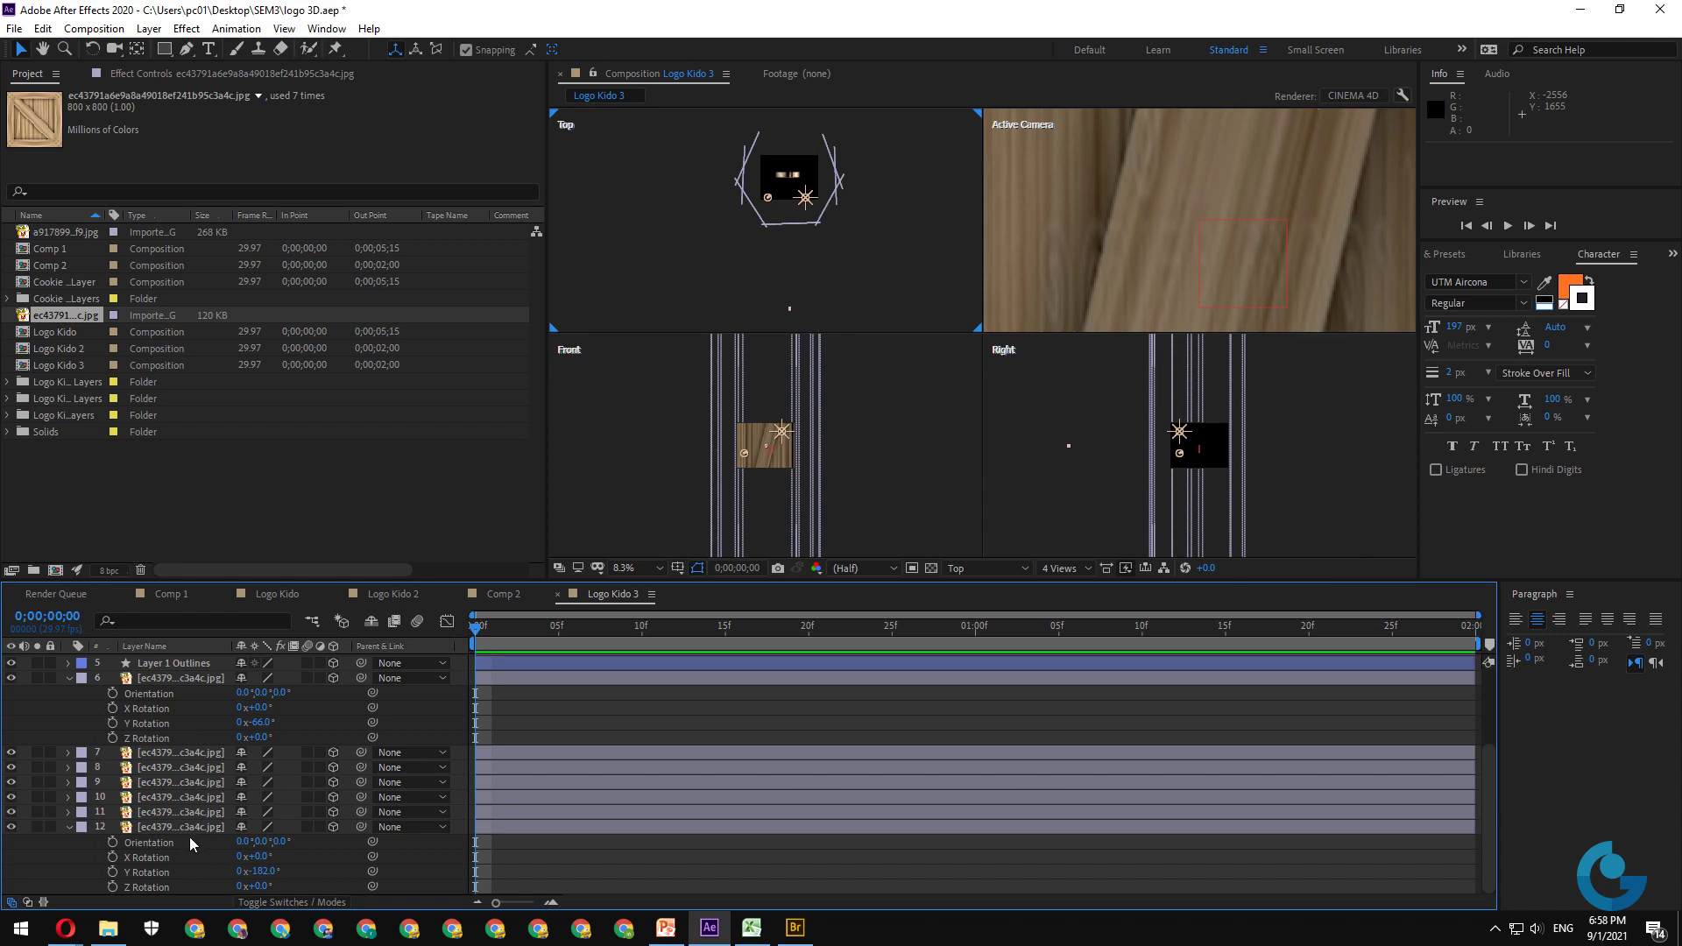
- Move wood-texture layer 12 out to the camera by setting its Anchor Point Z value to -1887
{"action": "key", "text": "a"}
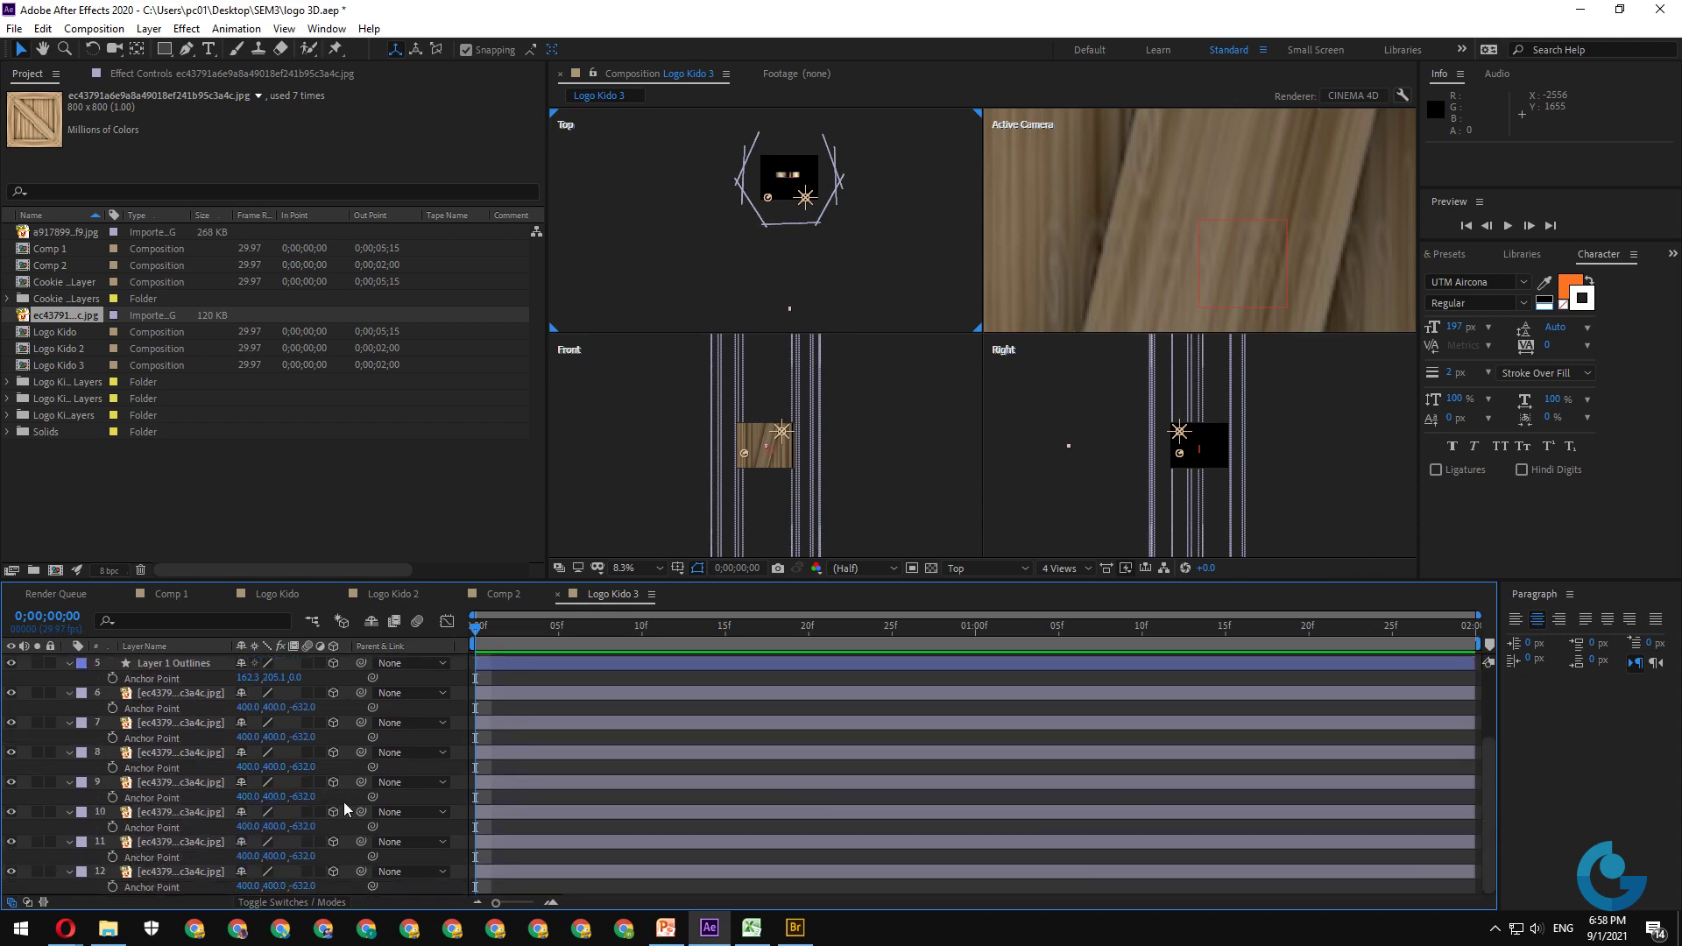
{"action": "left_click", "coordinate": [187, 874]}
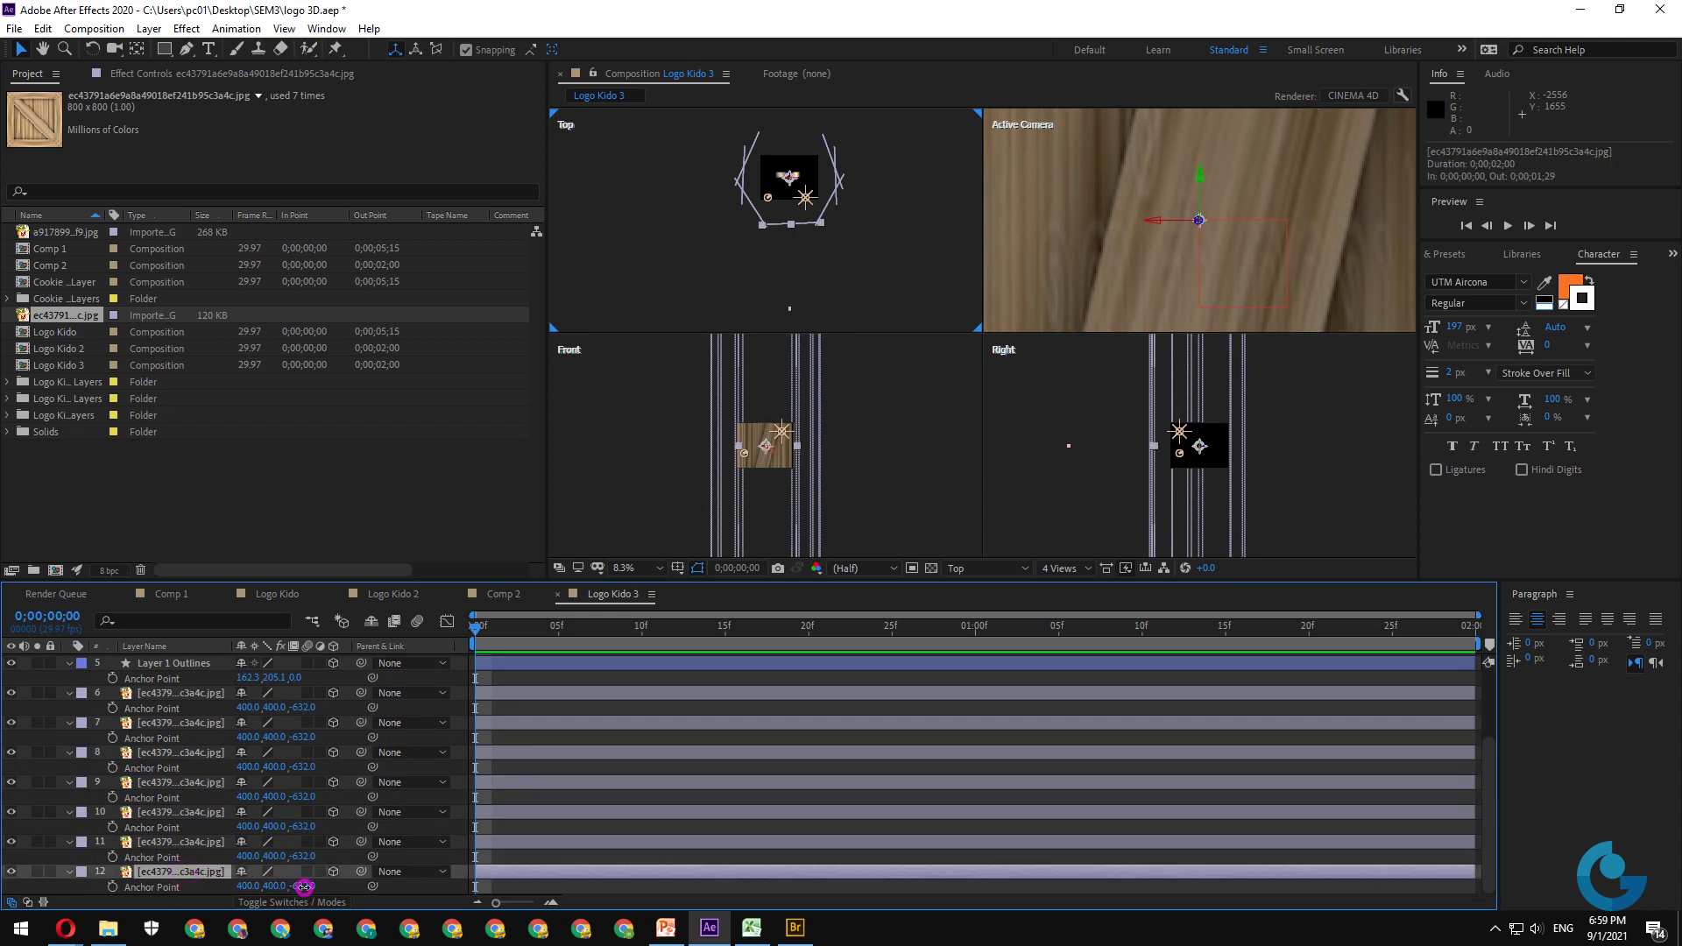
{"action": "left_click_drag", "start_coordinate": [303, 888], "coordinate": [97, 879]}
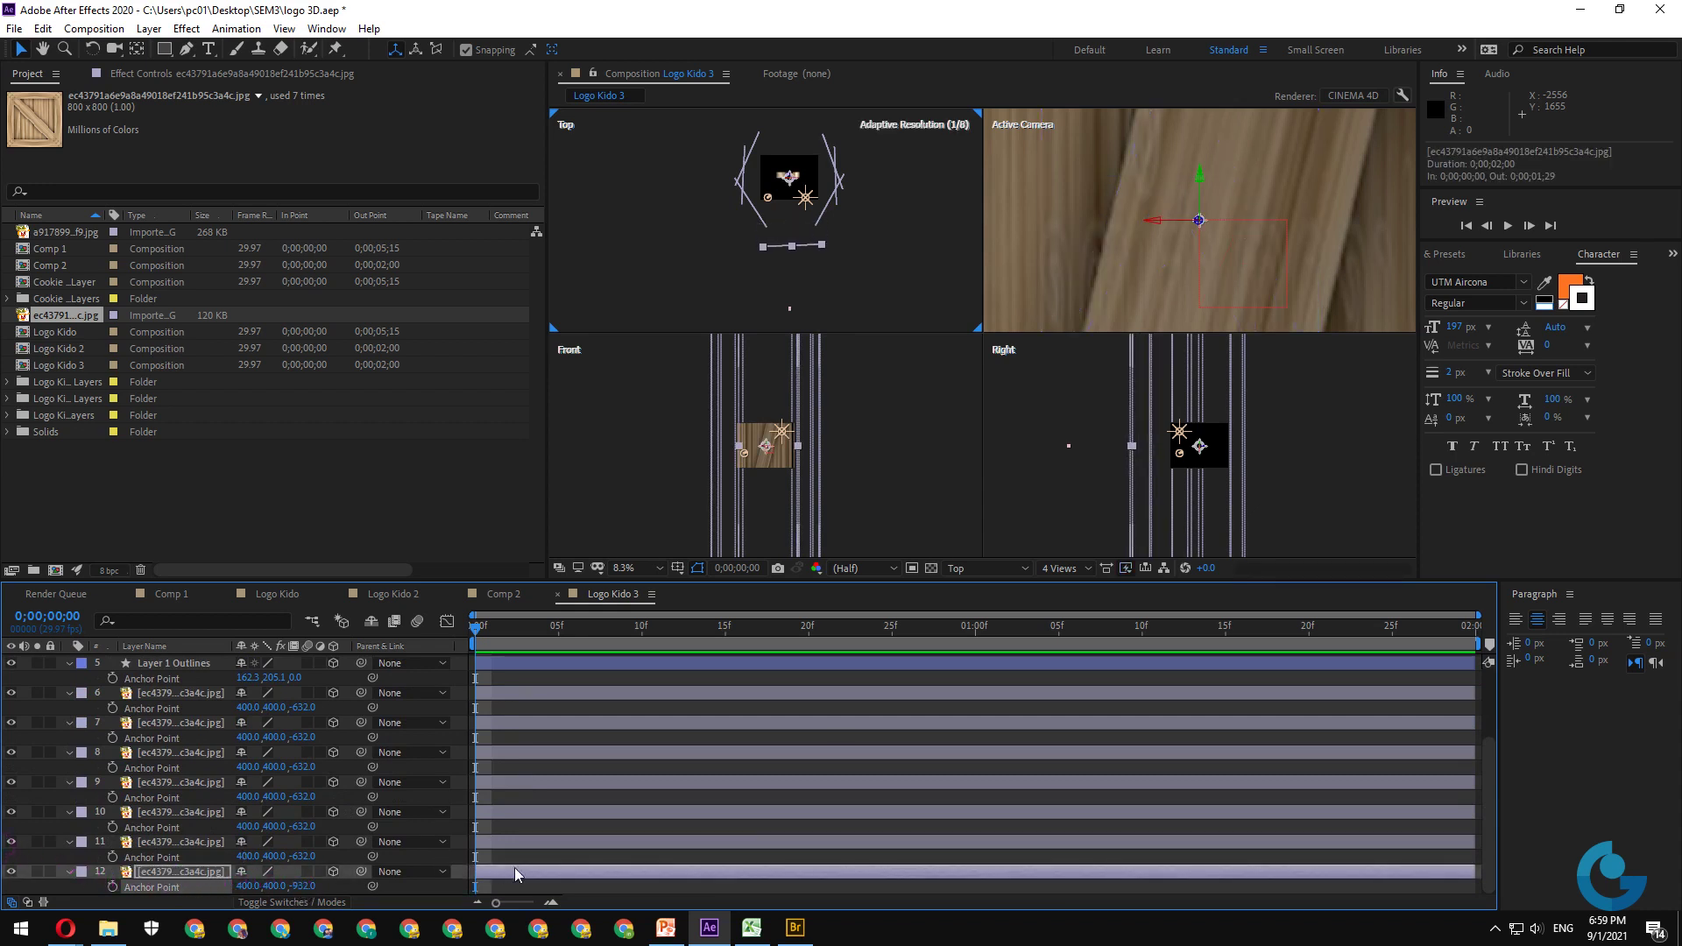
{"action": "left_click_drag", "start_coordinate": [302, 886], "coordinate": [70, 885]}
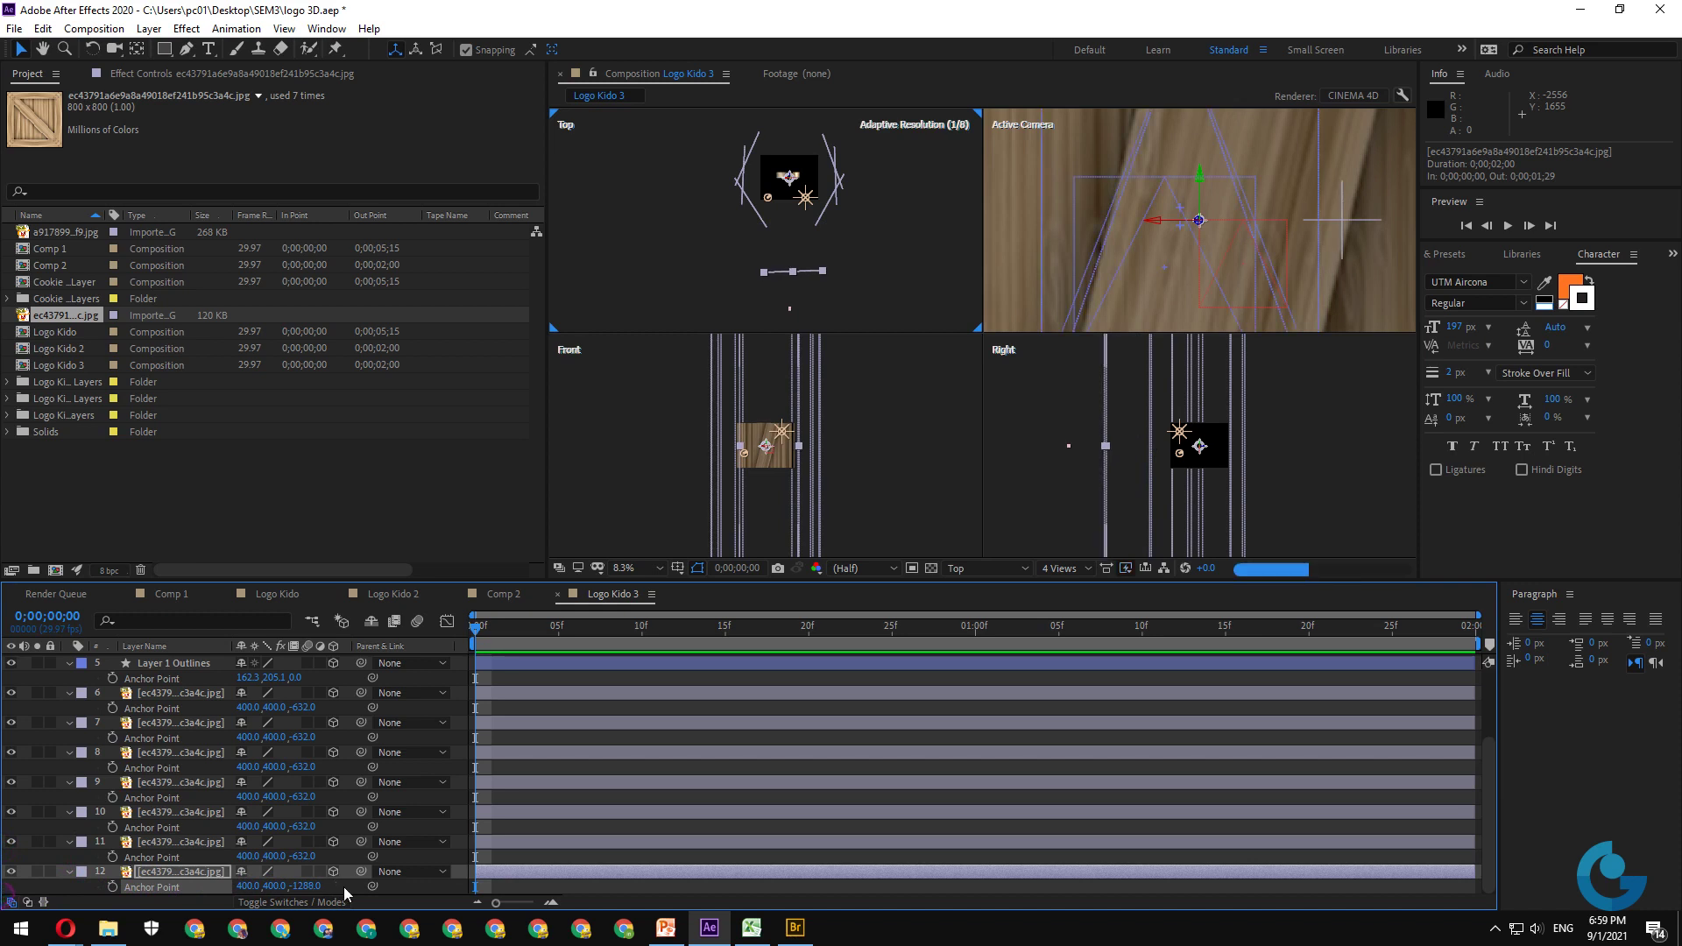
{"action": "left_click_drag", "start_coordinate": [306, 886], "coordinate": [19, 886]}
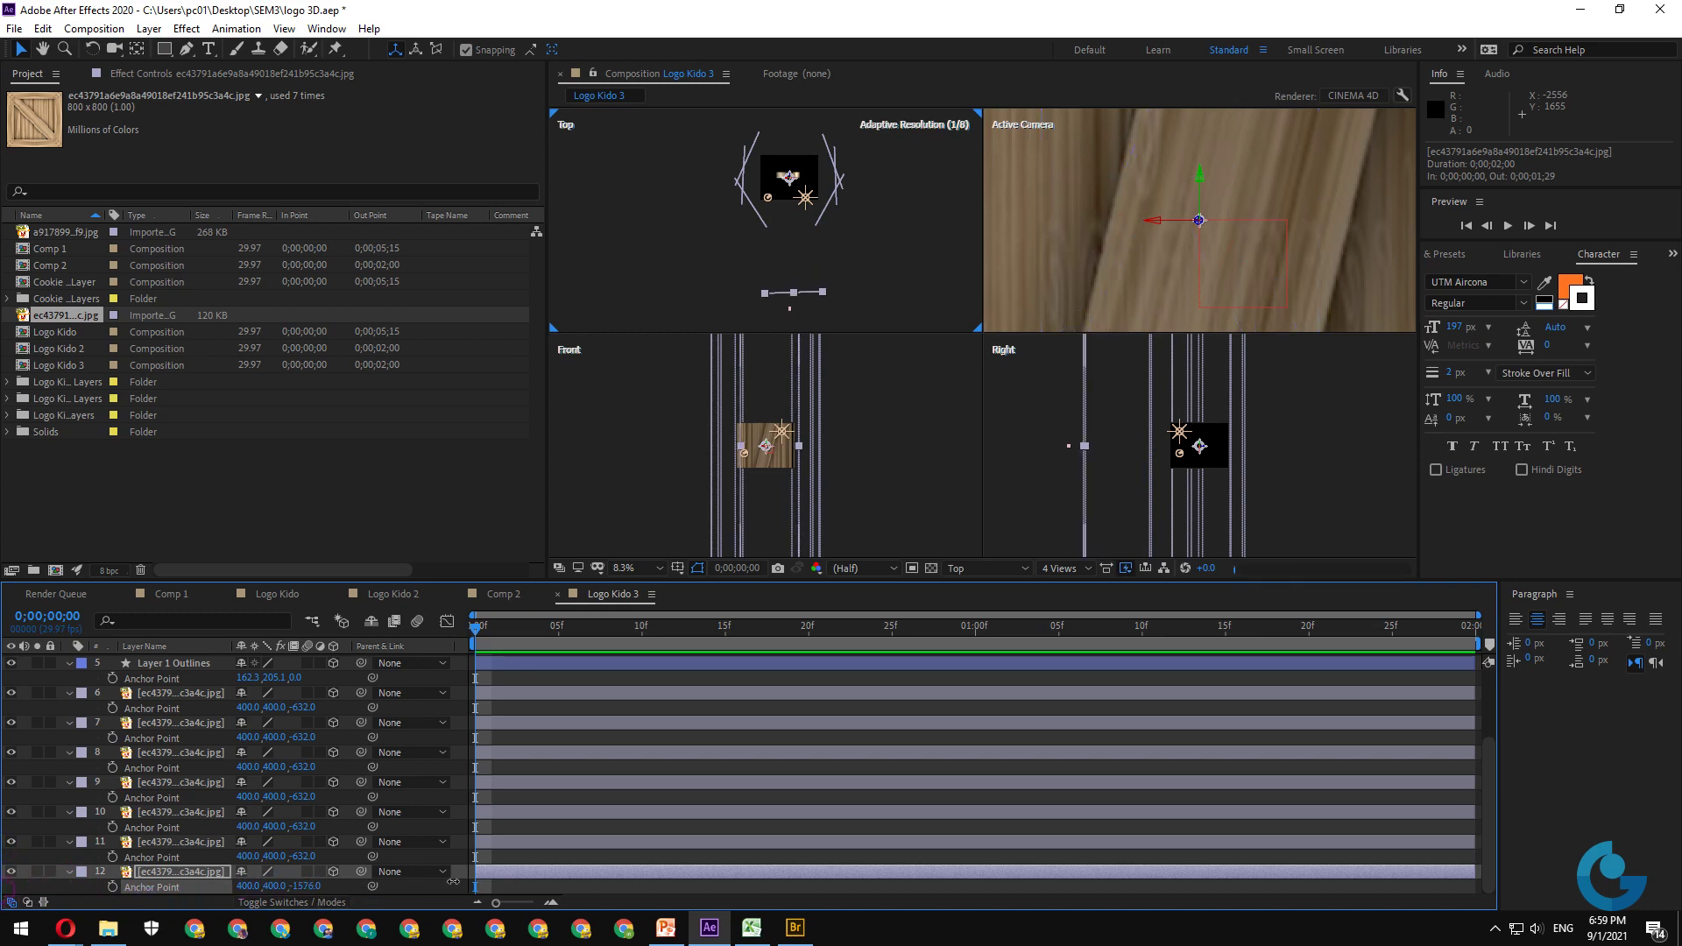
{"action": "left_click_drag", "start_coordinate": [452, 881], "coordinate": [11, 901]}
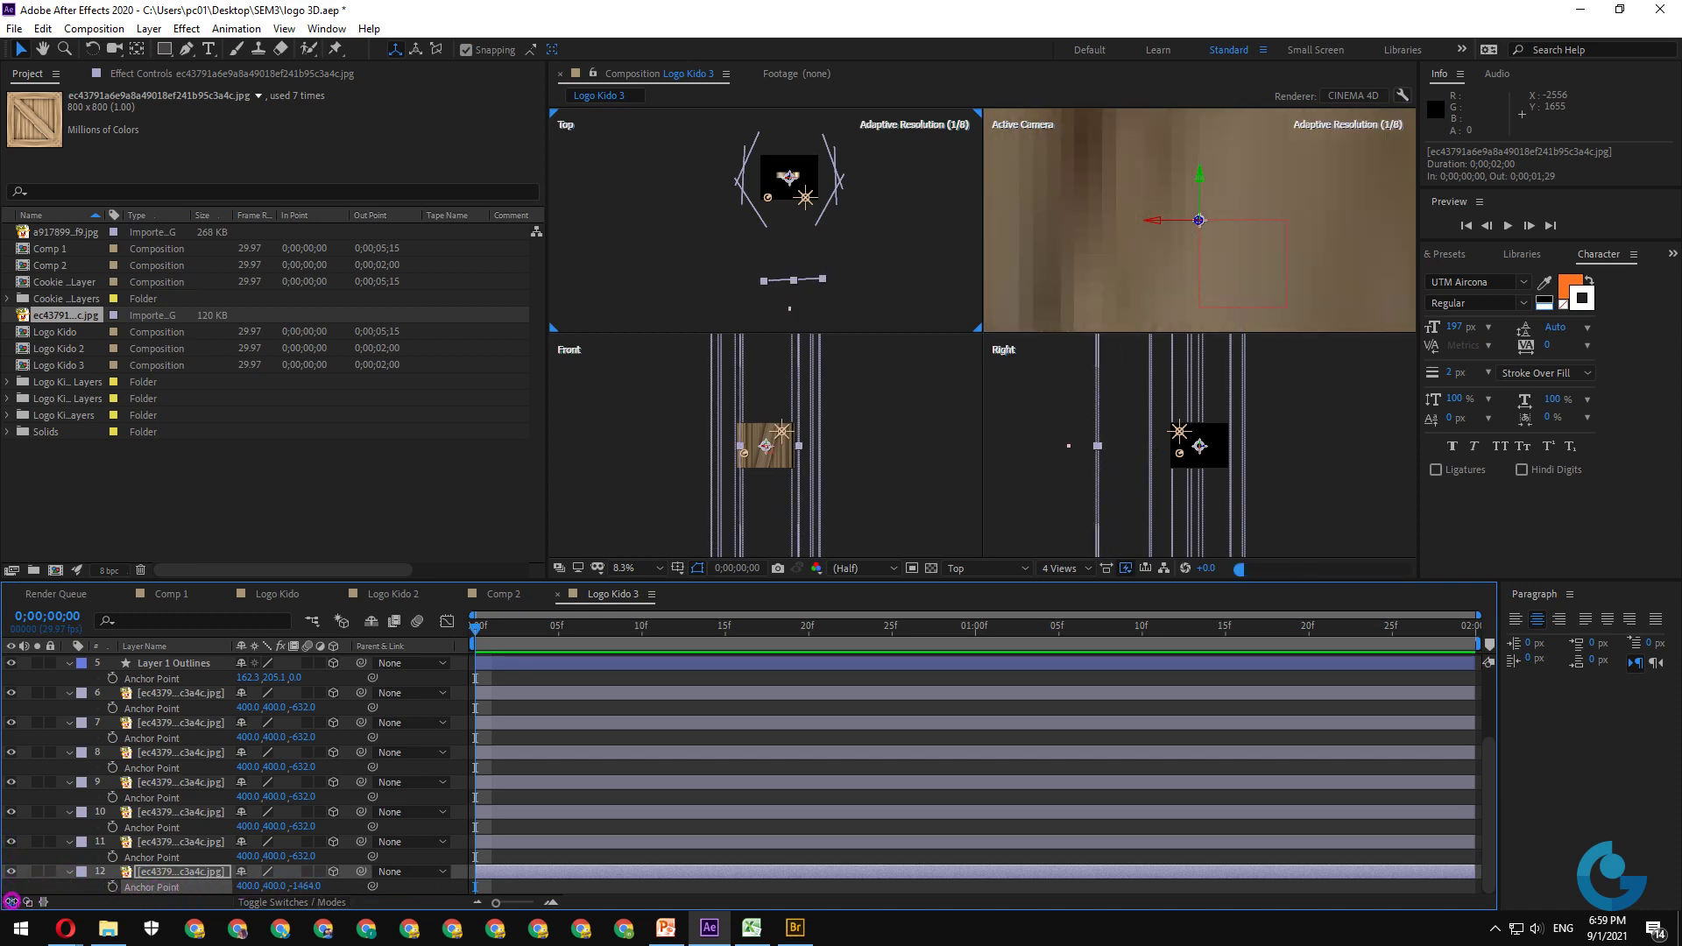
{"action": "left_click_drag", "start_coordinate": [290, 885], "coordinate": [231, 902]}
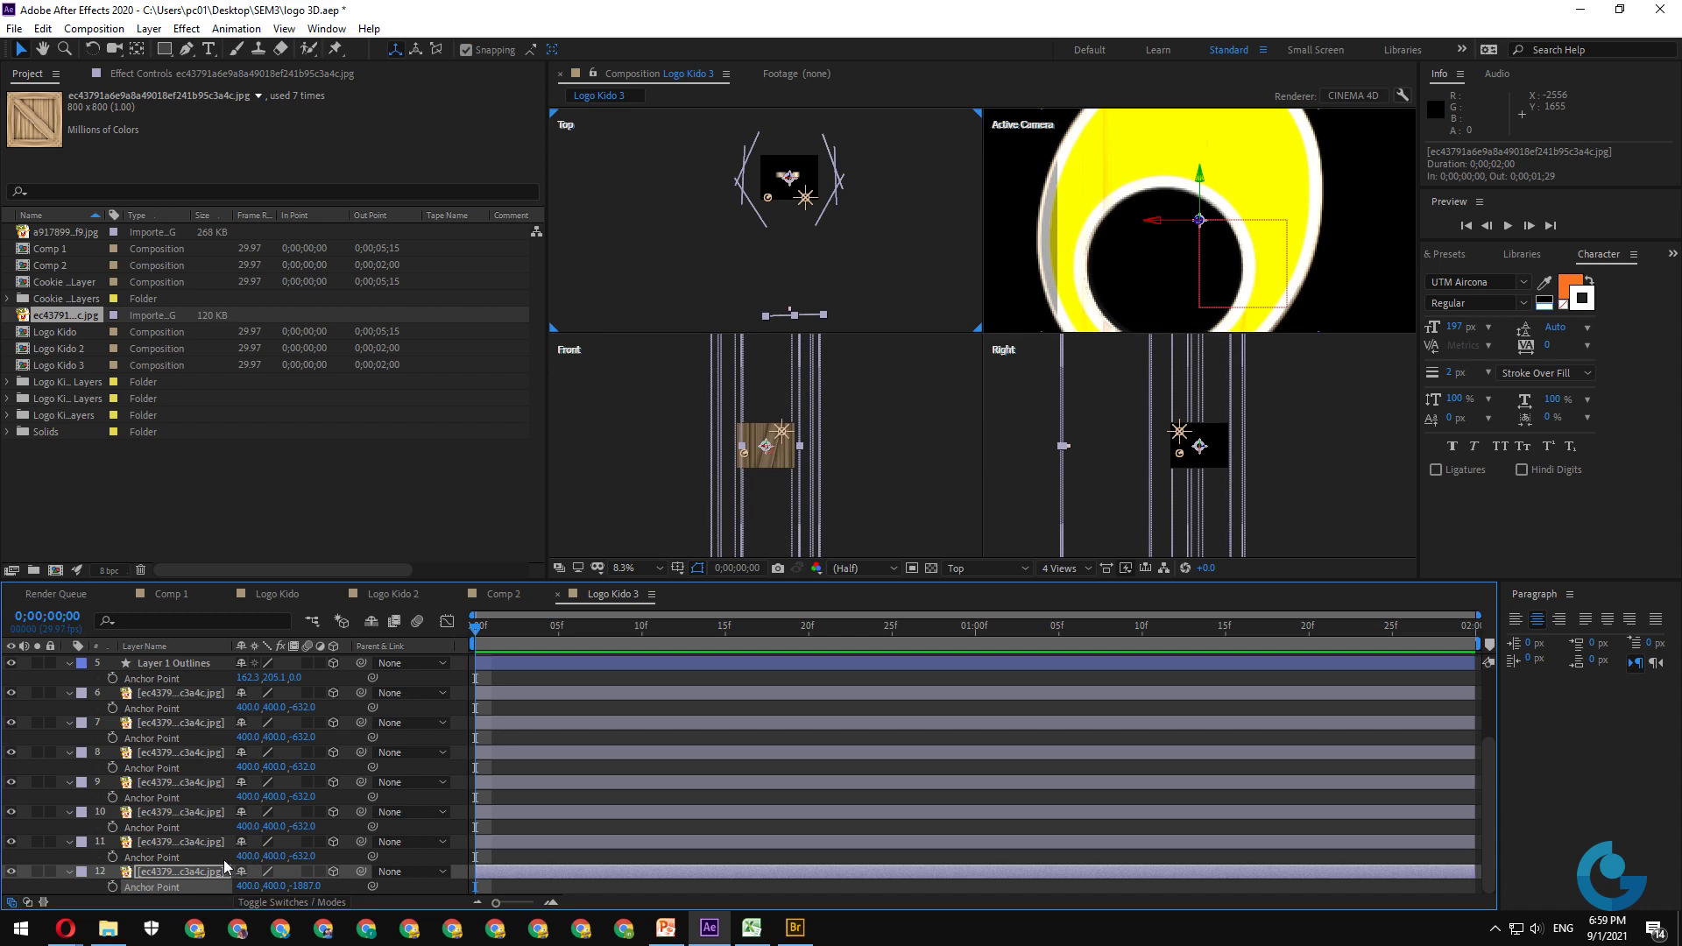
- Scale wood-texture layer 12 to 380, 501, 100% and switch the composition to a single Active Camera view
{"action": "key", "text": "s"}
{"action": "left_click_drag", "start_coordinate": [274, 885], "coordinate": [466, 882]}
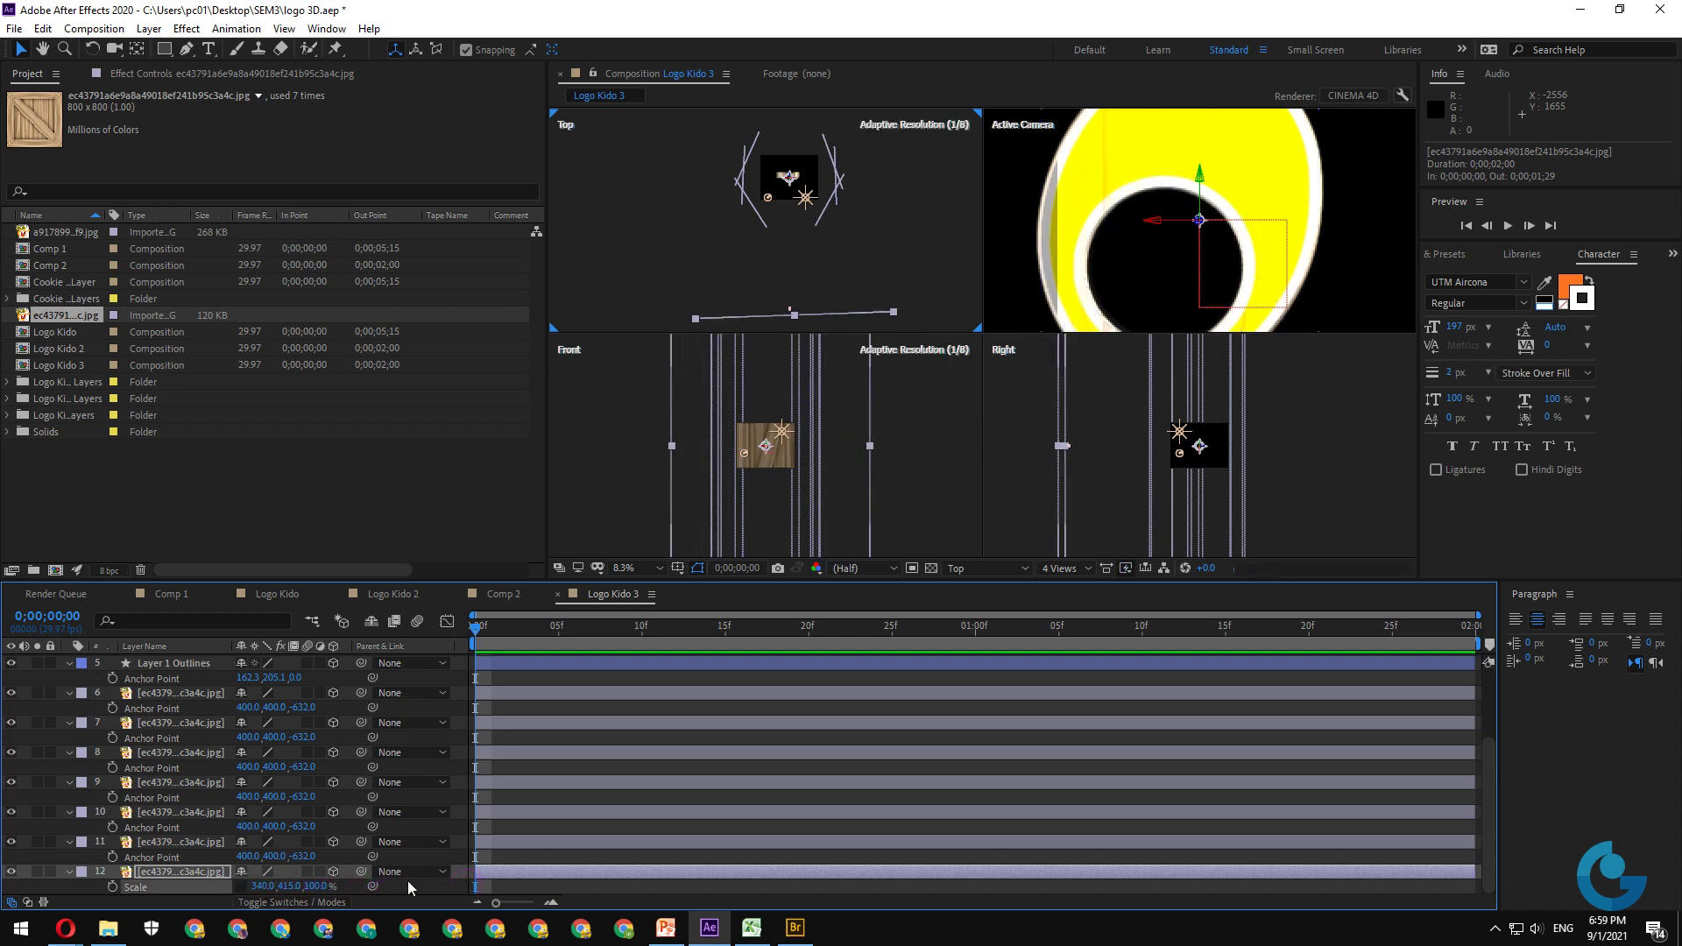
{"action": "left_click_drag", "start_coordinate": [287, 885], "coordinate": [907, 608]}
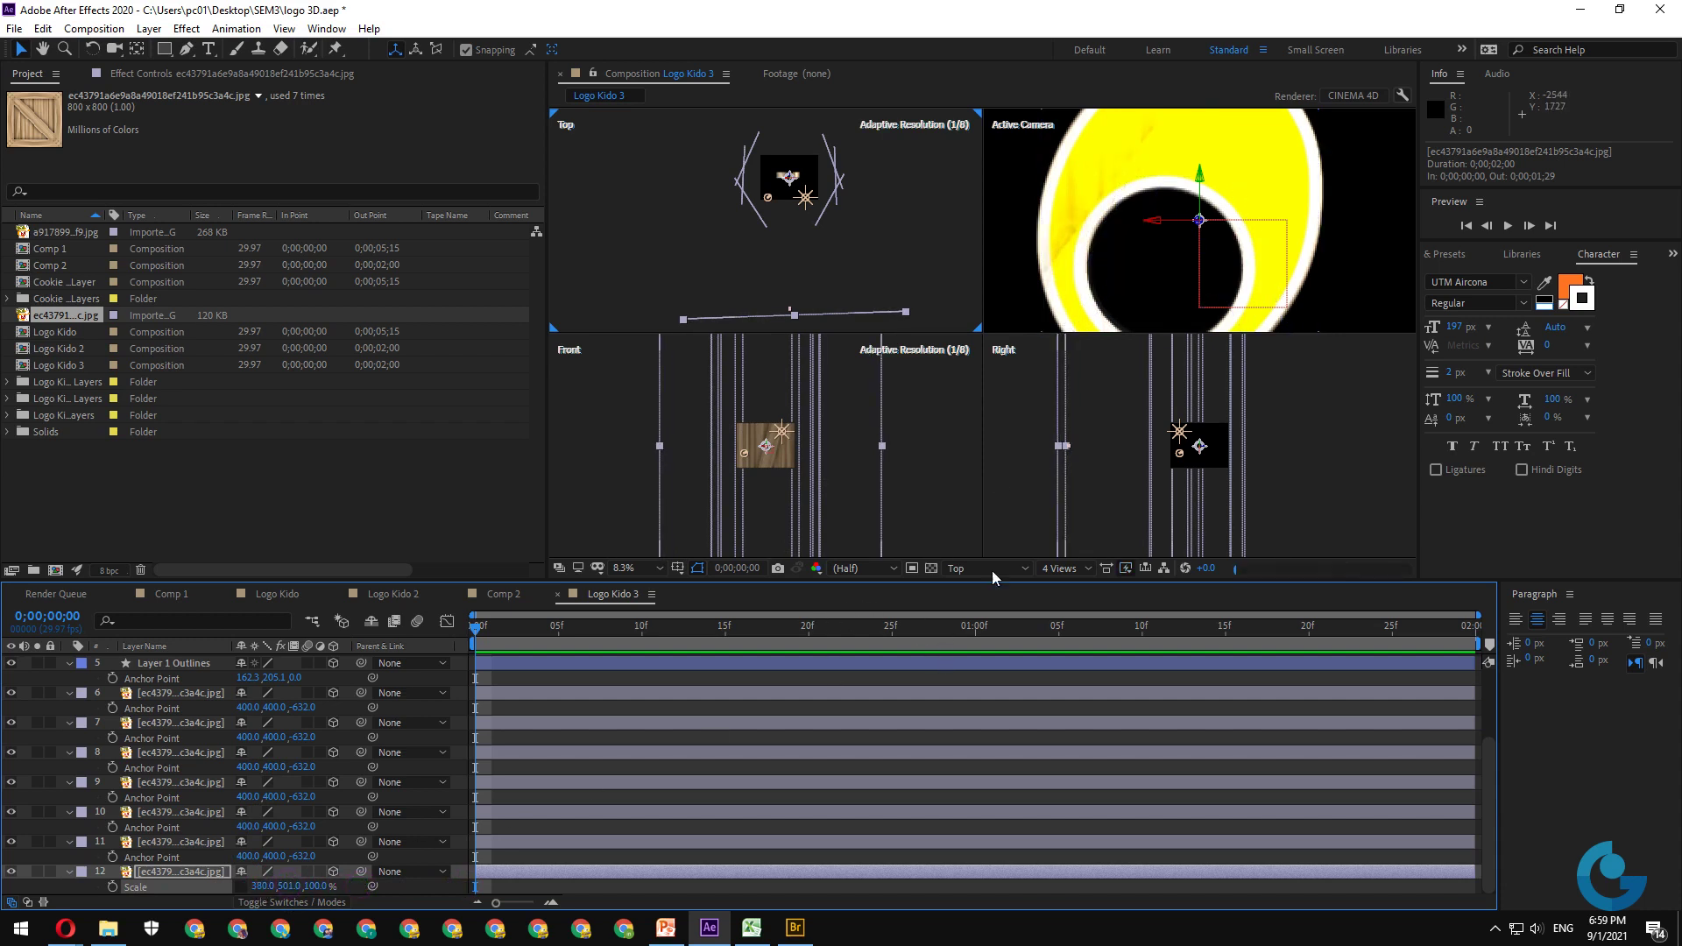
{"action": "left_click", "coordinate": [1086, 568]}
{"action": "left_click", "coordinate": [1074, 584]}
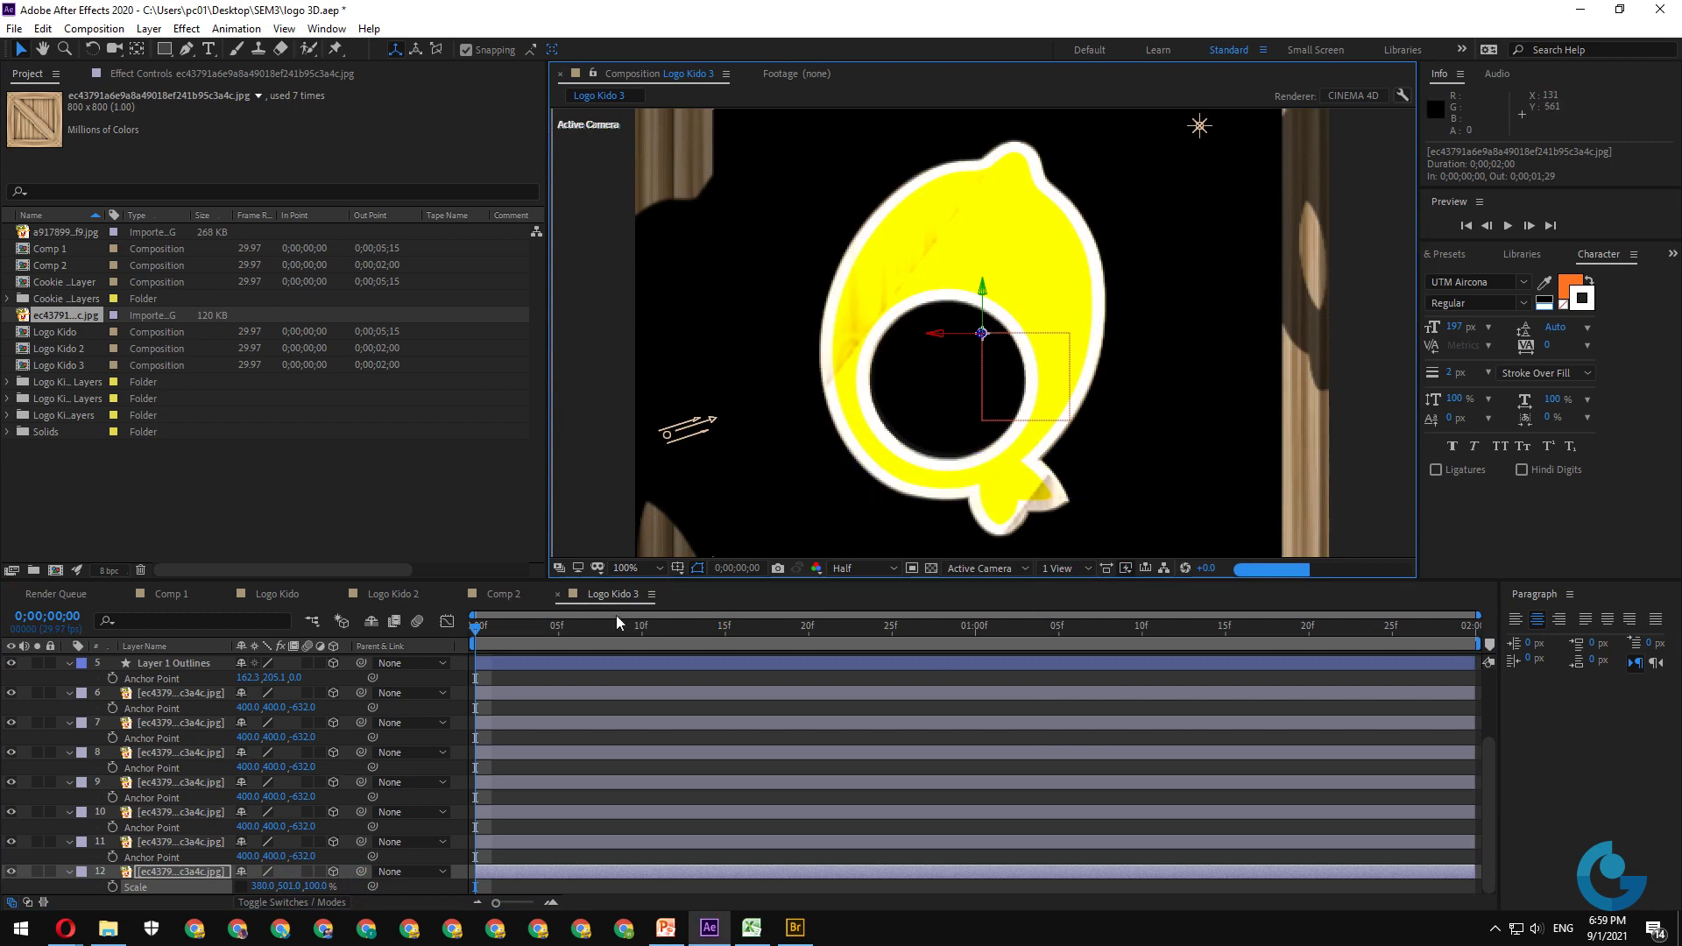
- Collapse the open properties of Parallel Light 1, Null 3, Camera 1 and all the wood-texture layers in the timeline
{"action": "scroll", "coordinate": [259, 725], "scroll_direction": "up", "scroll_amount": 3}
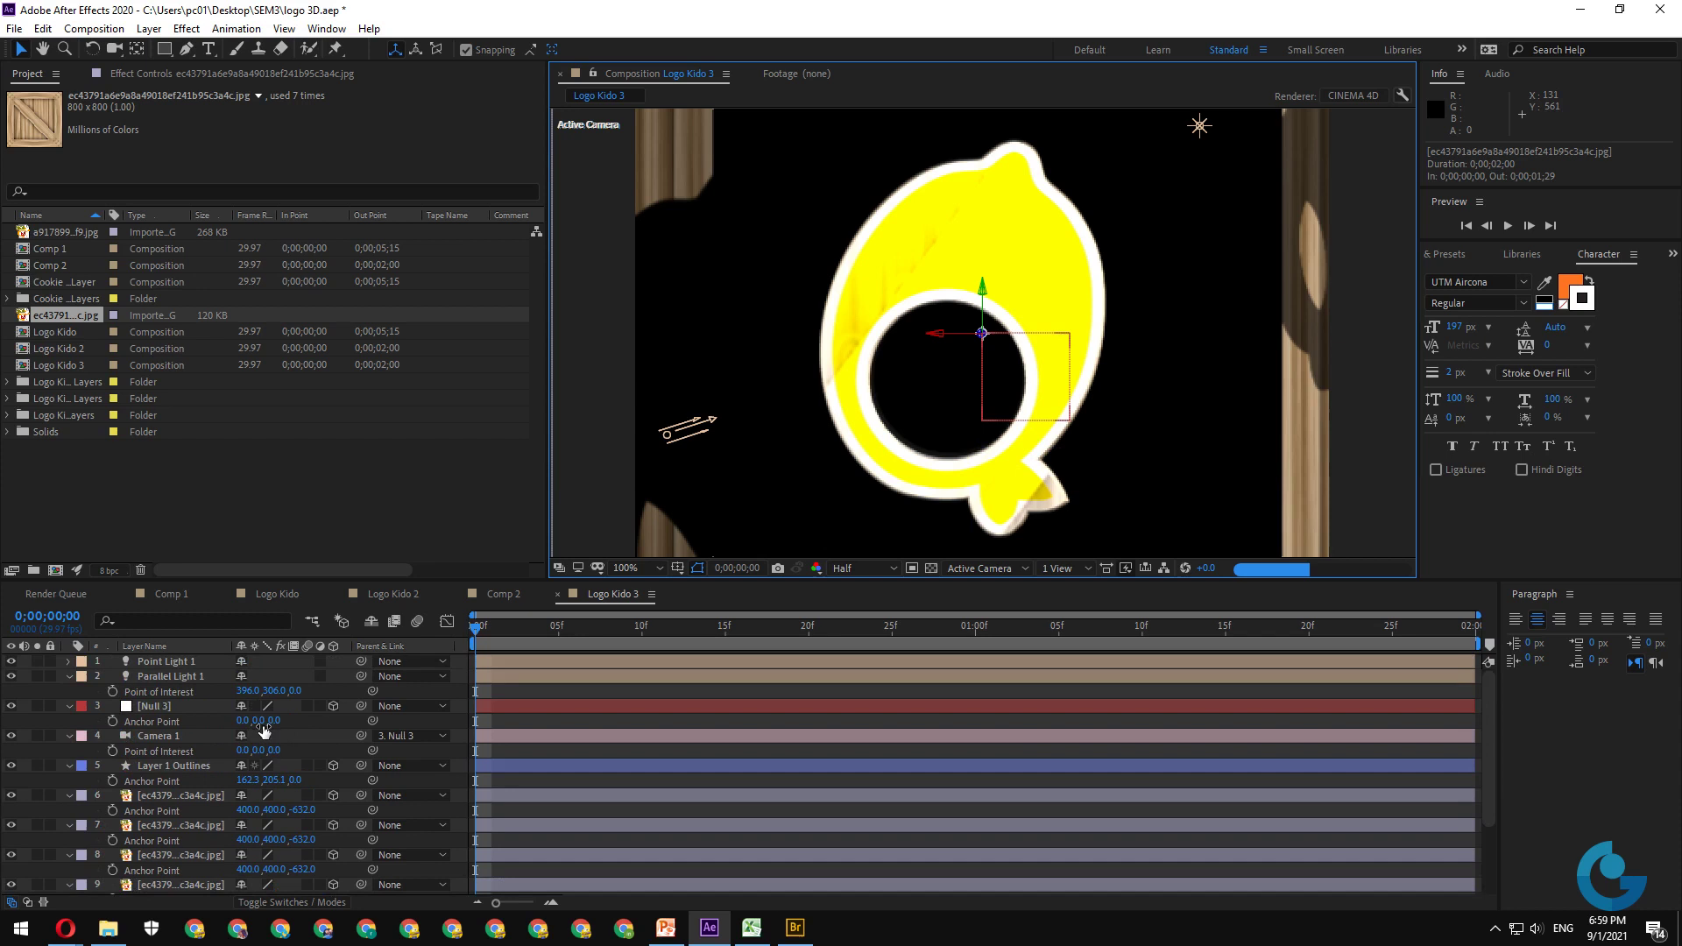
{"action": "left_click", "coordinate": [67, 676]}
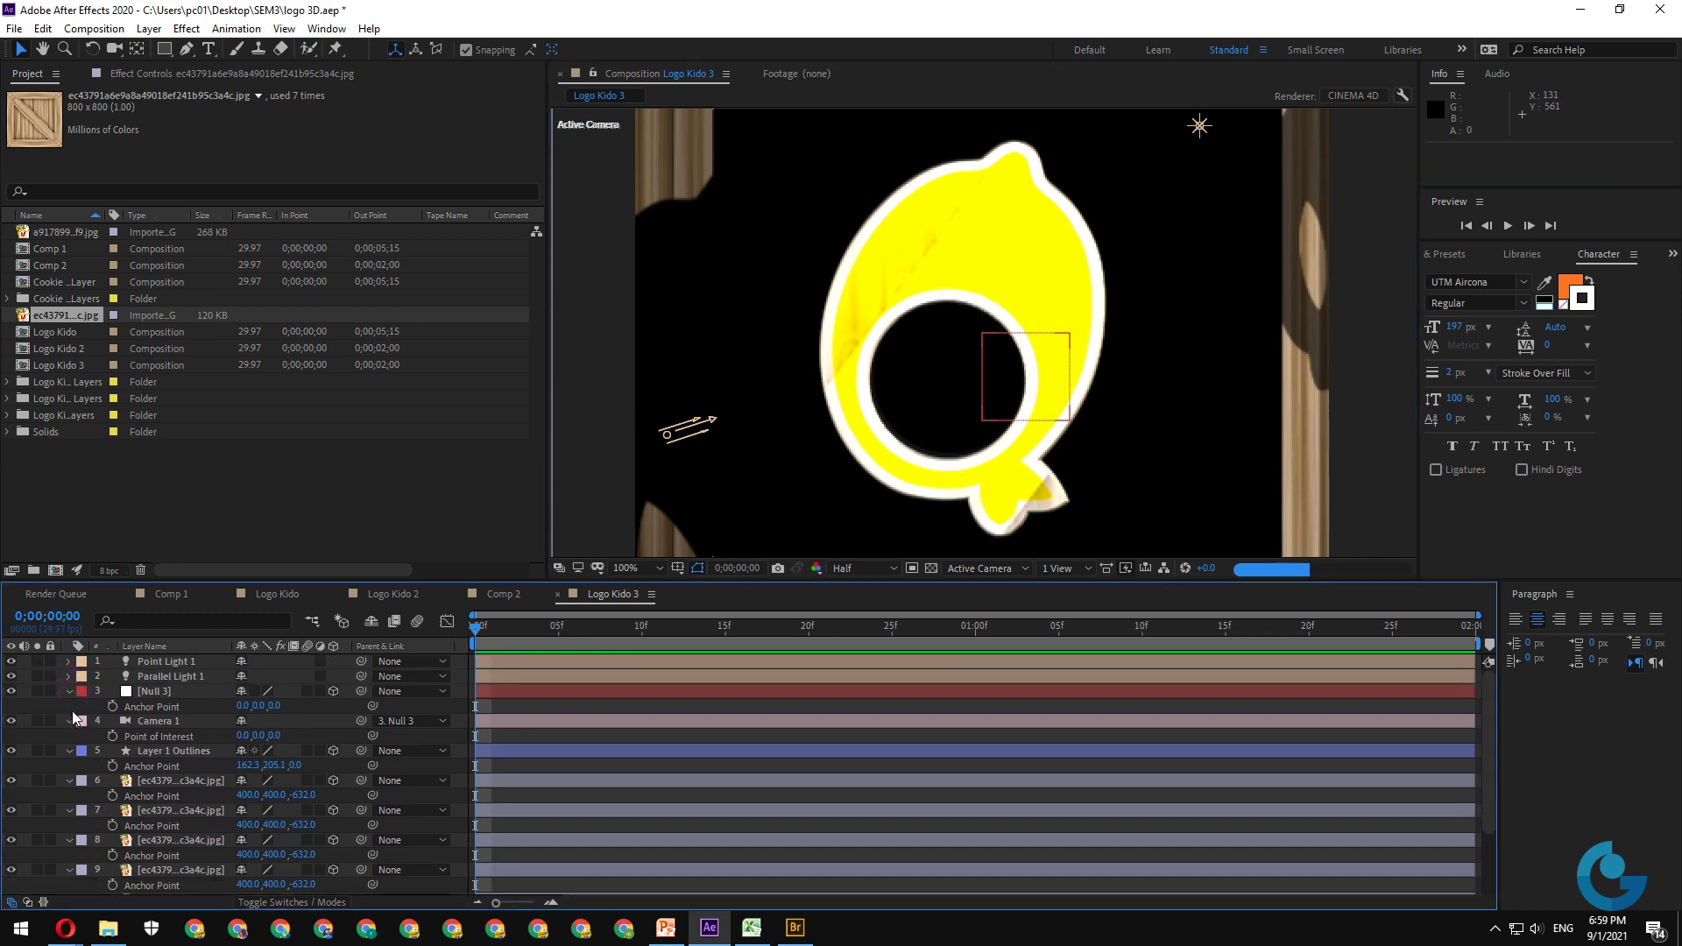
{"action": "left_click", "coordinate": [67, 692]}
{"action": "left_click", "coordinate": [70, 706]}
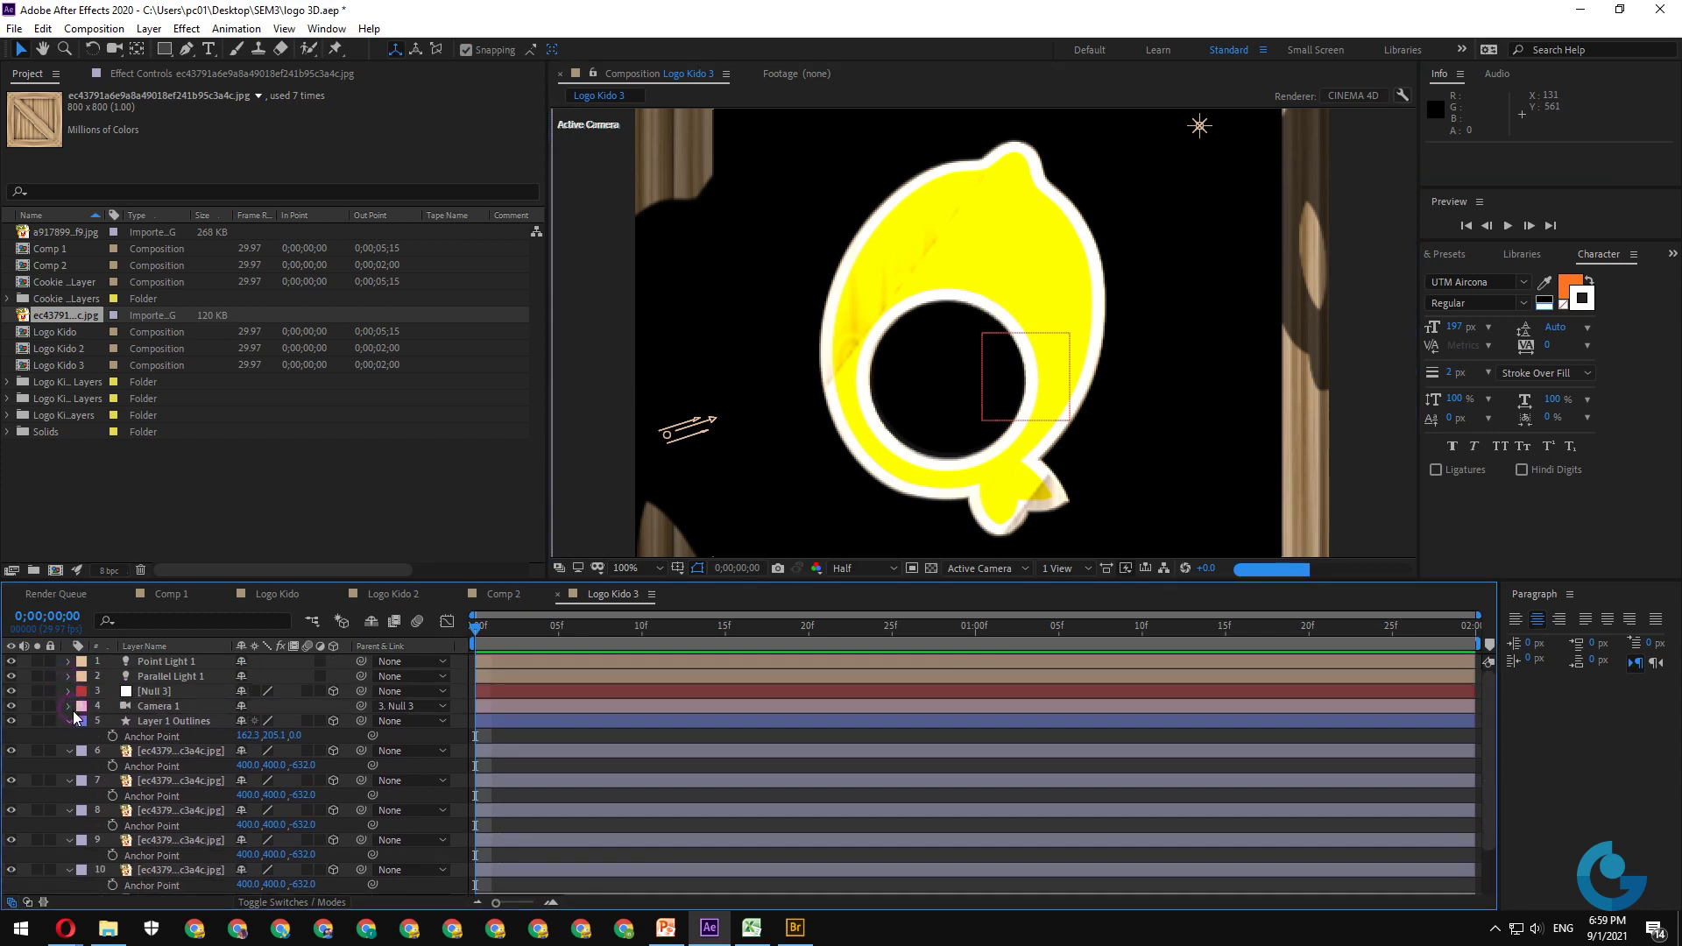
{"action": "left_click", "coordinate": [69, 750]}
{"action": "left_click", "coordinate": [70, 766]}
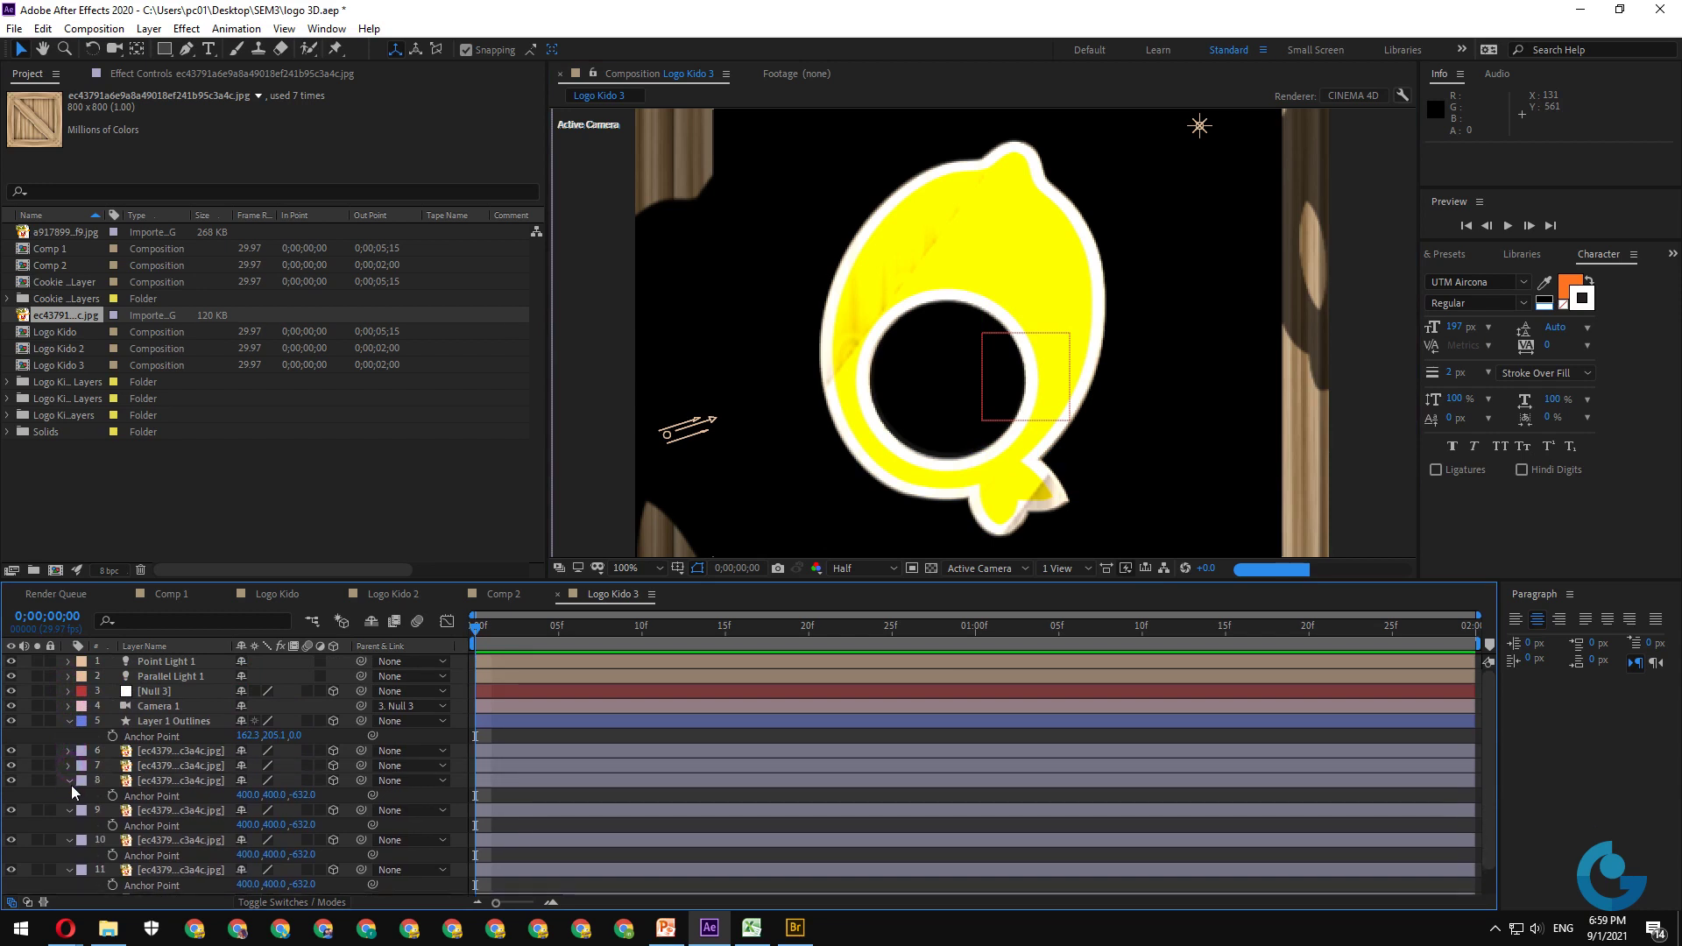
{"action": "left_click", "coordinate": [70, 780]}
{"action": "left_click", "coordinate": [70, 795]}
{"action": "left_click", "coordinate": [70, 810]}
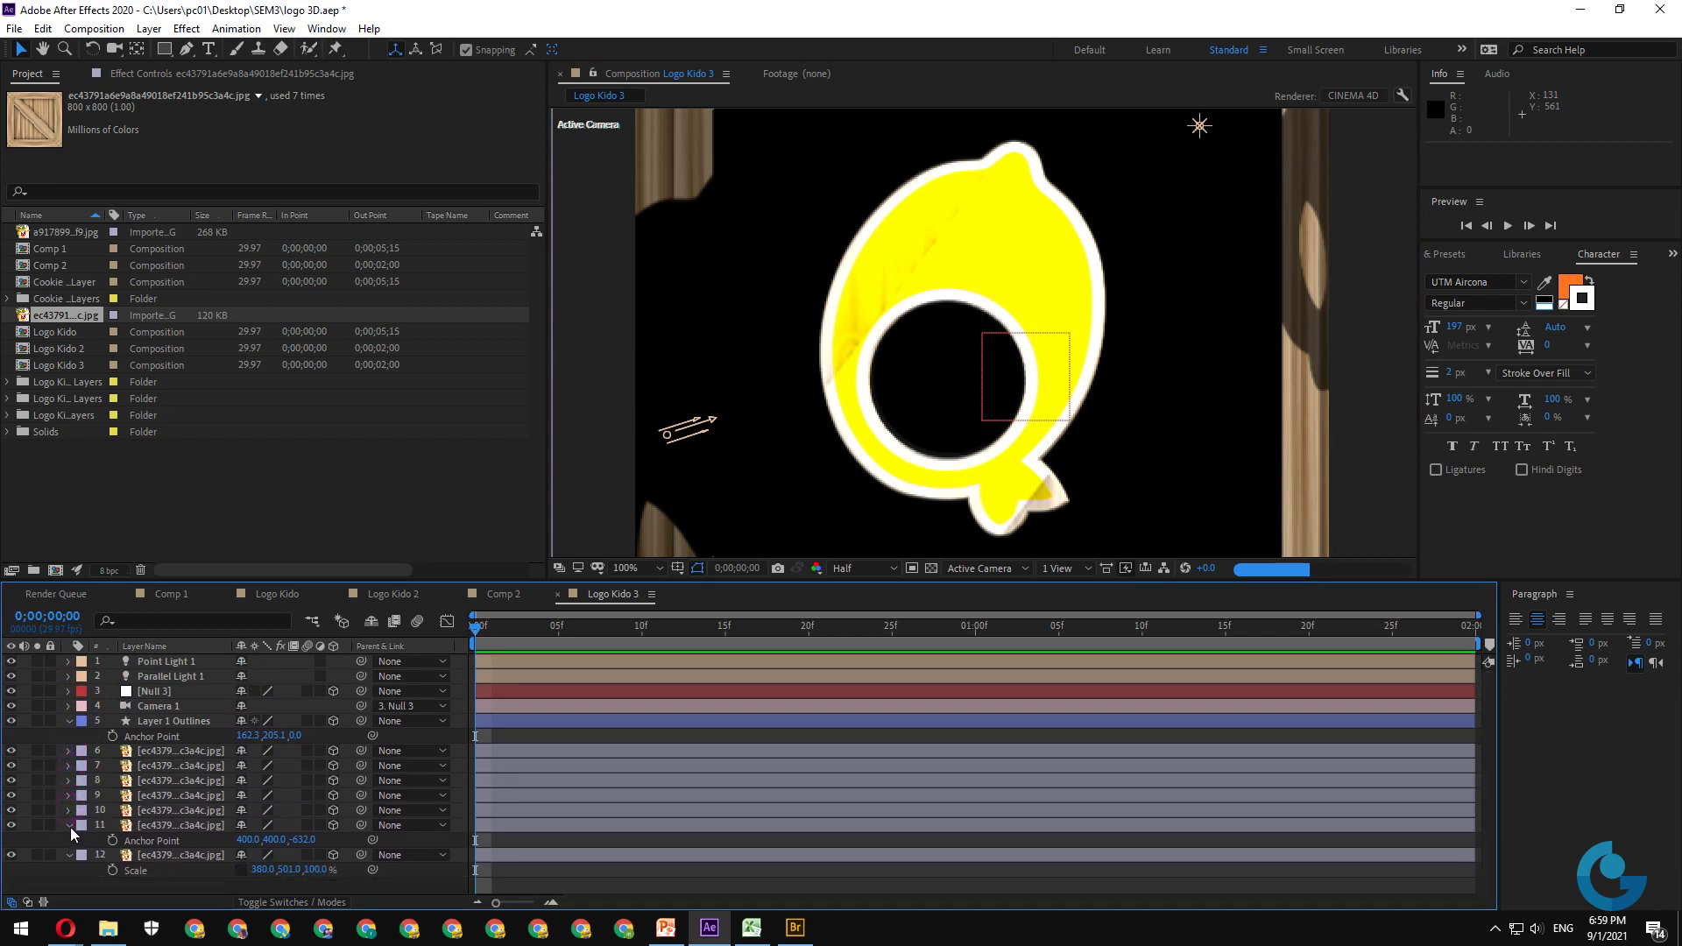
{"action": "left_click", "coordinate": [70, 825]}
{"action": "left_click", "coordinate": [70, 841]}
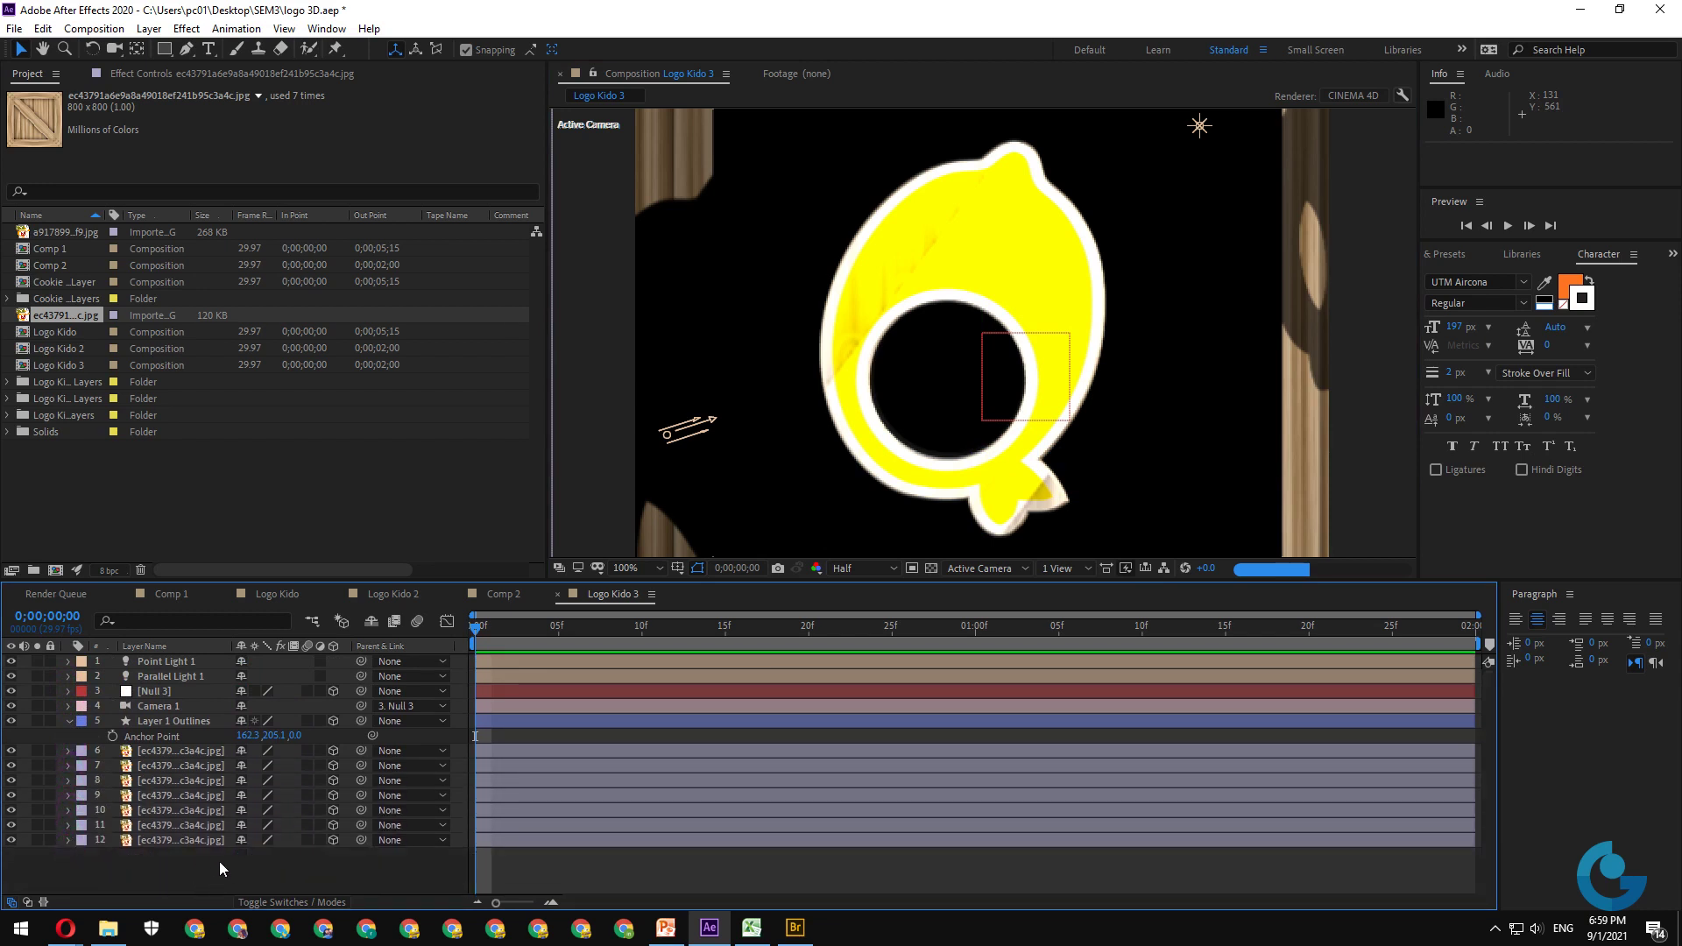
- Turn the Layer 1 Outlines logo sideways by setting its Y Rotation to 61°
{"action": "left_click", "coordinate": [198, 720]}
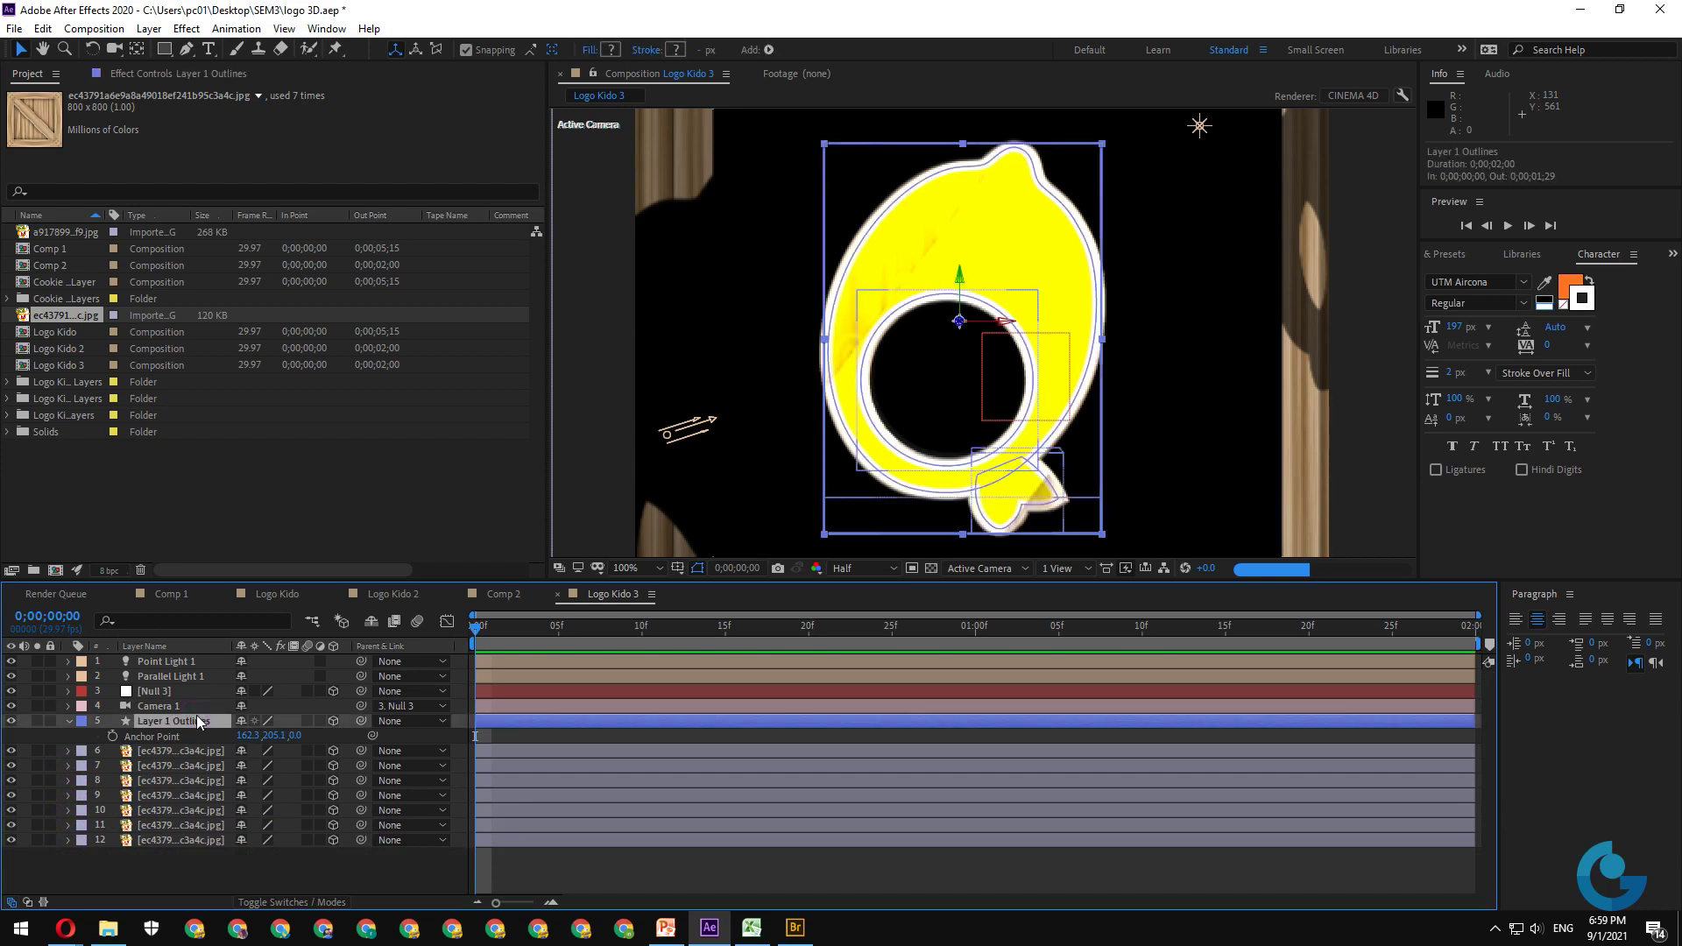
{"action": "key", "text": "r"}
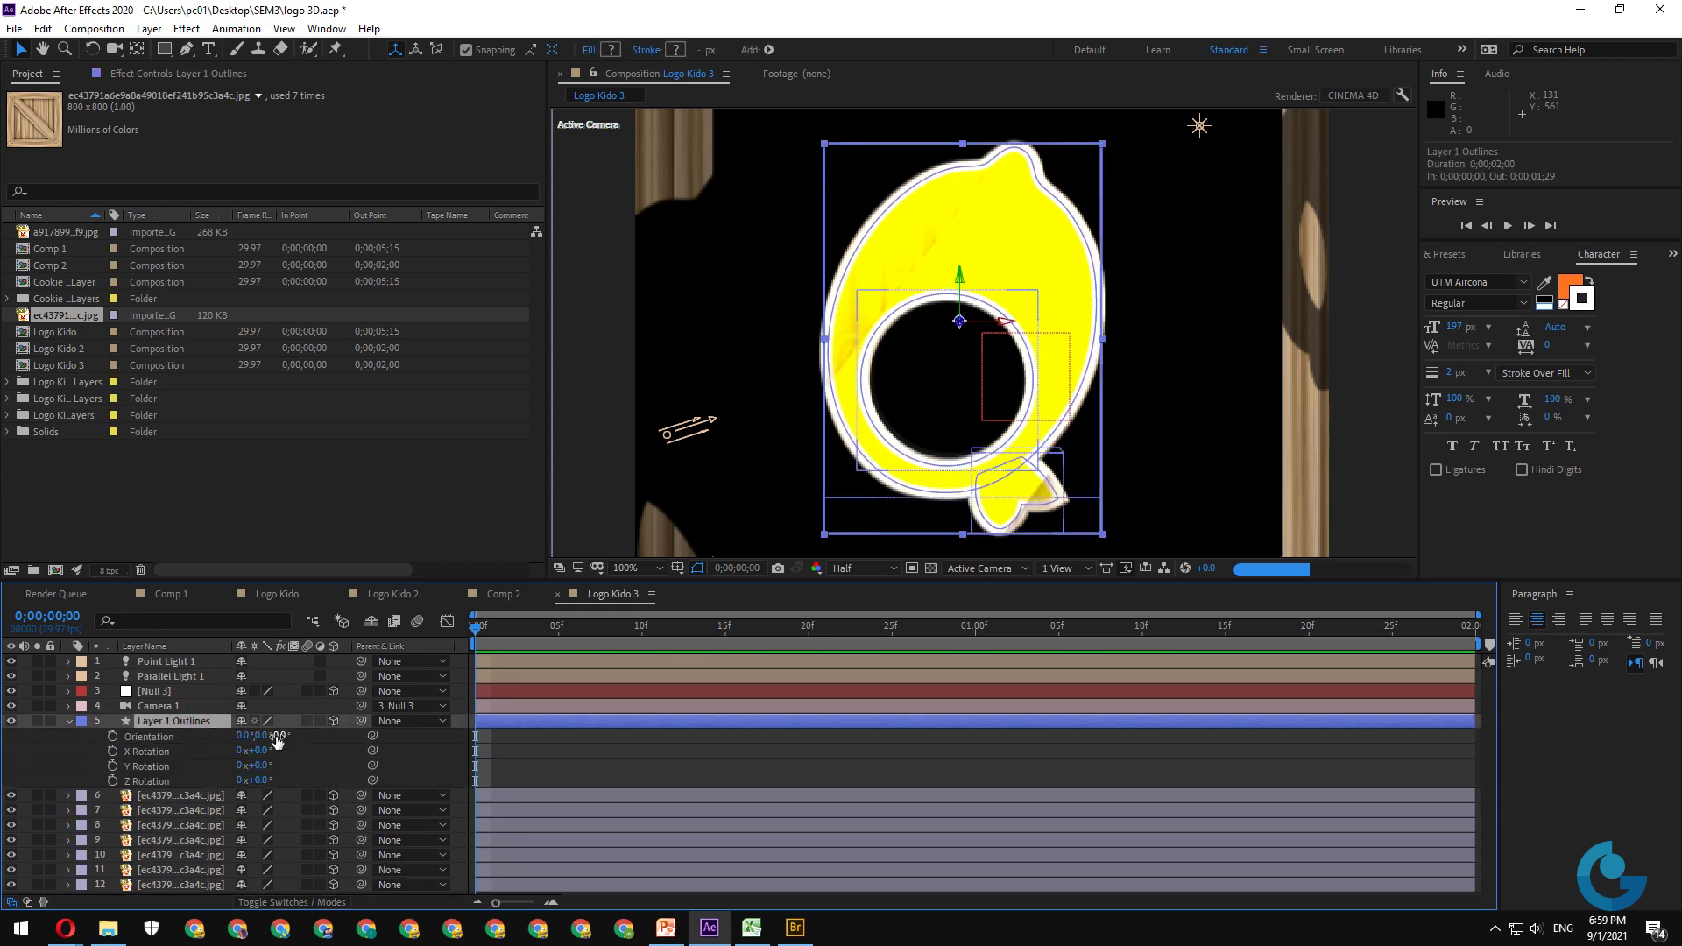
{"action": "left_click_drag", "start_coordinate": [267, 765], "coordinate": [312, 762]}
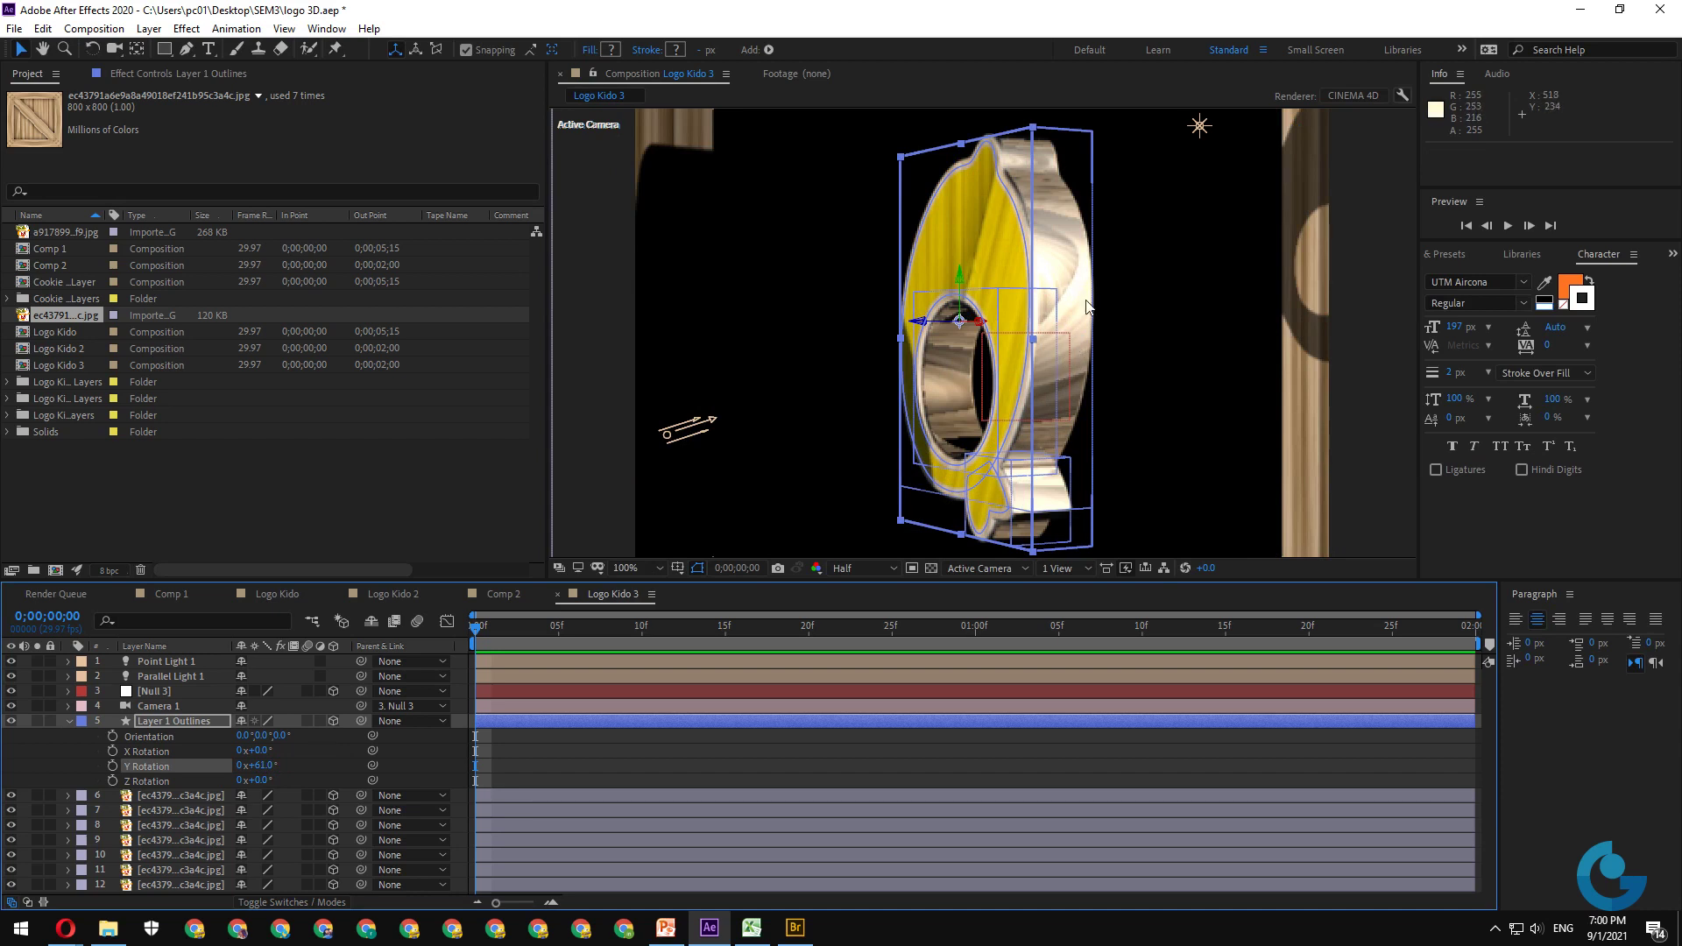
- Lower the Reflection Sharpness in the Material Options of Layer 1 Outlines to 43%
{"action": "left_click", "coordinate": [170, 720]}
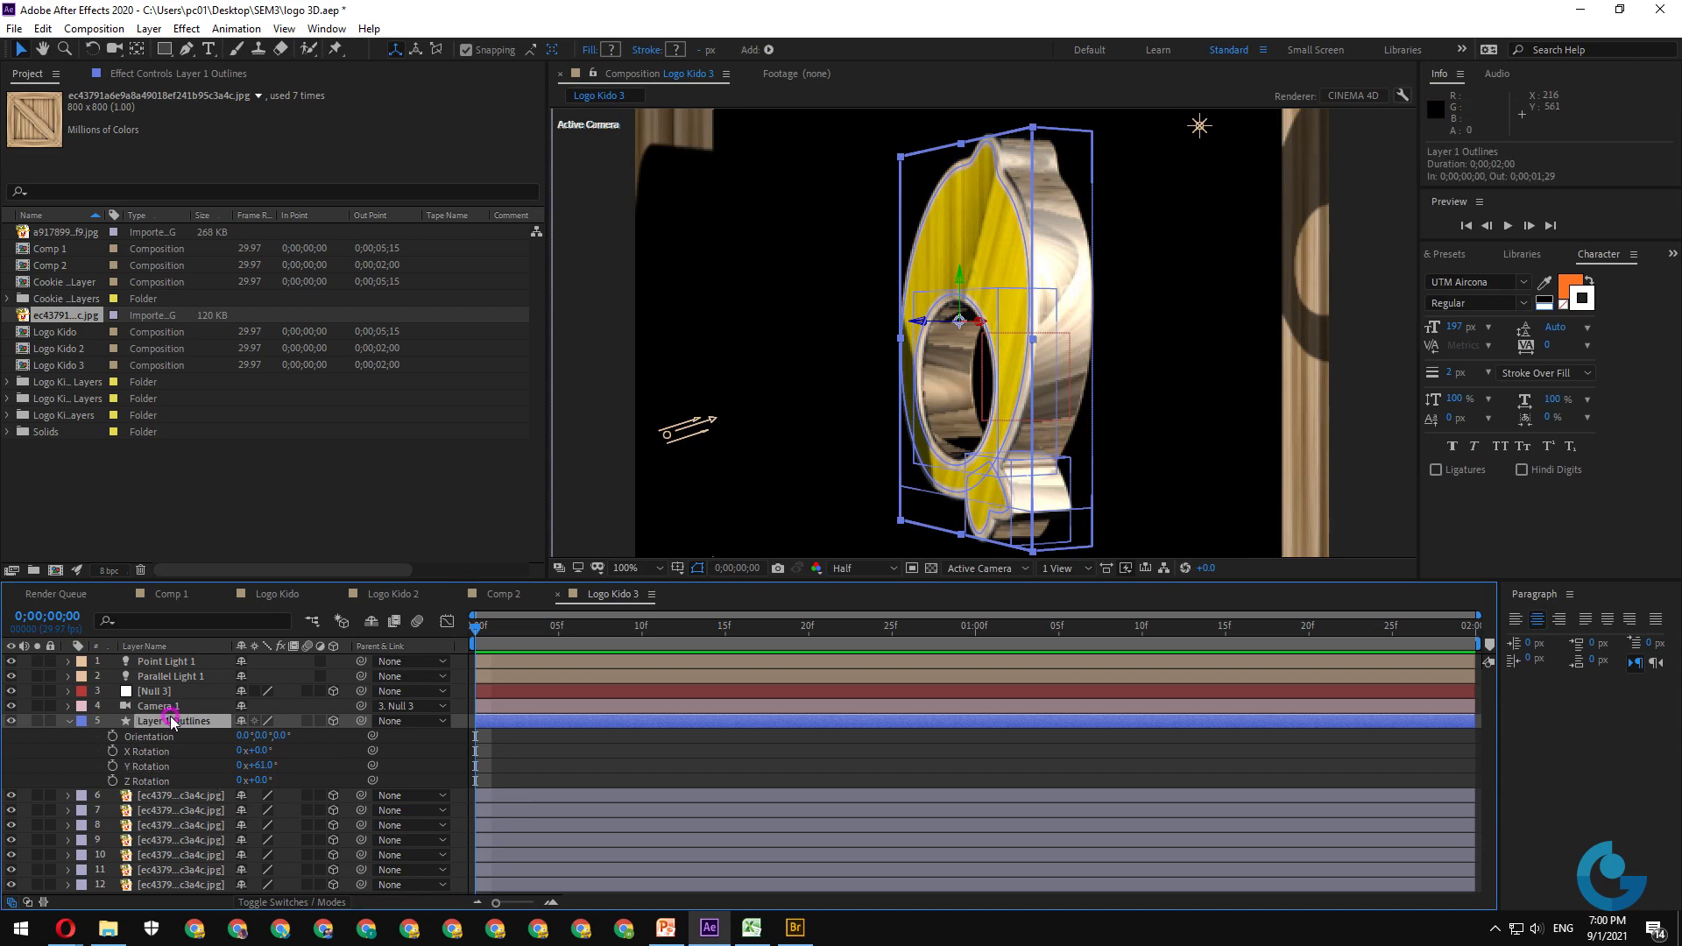
{"action": "left_click", "coordinate": [69, 720]}
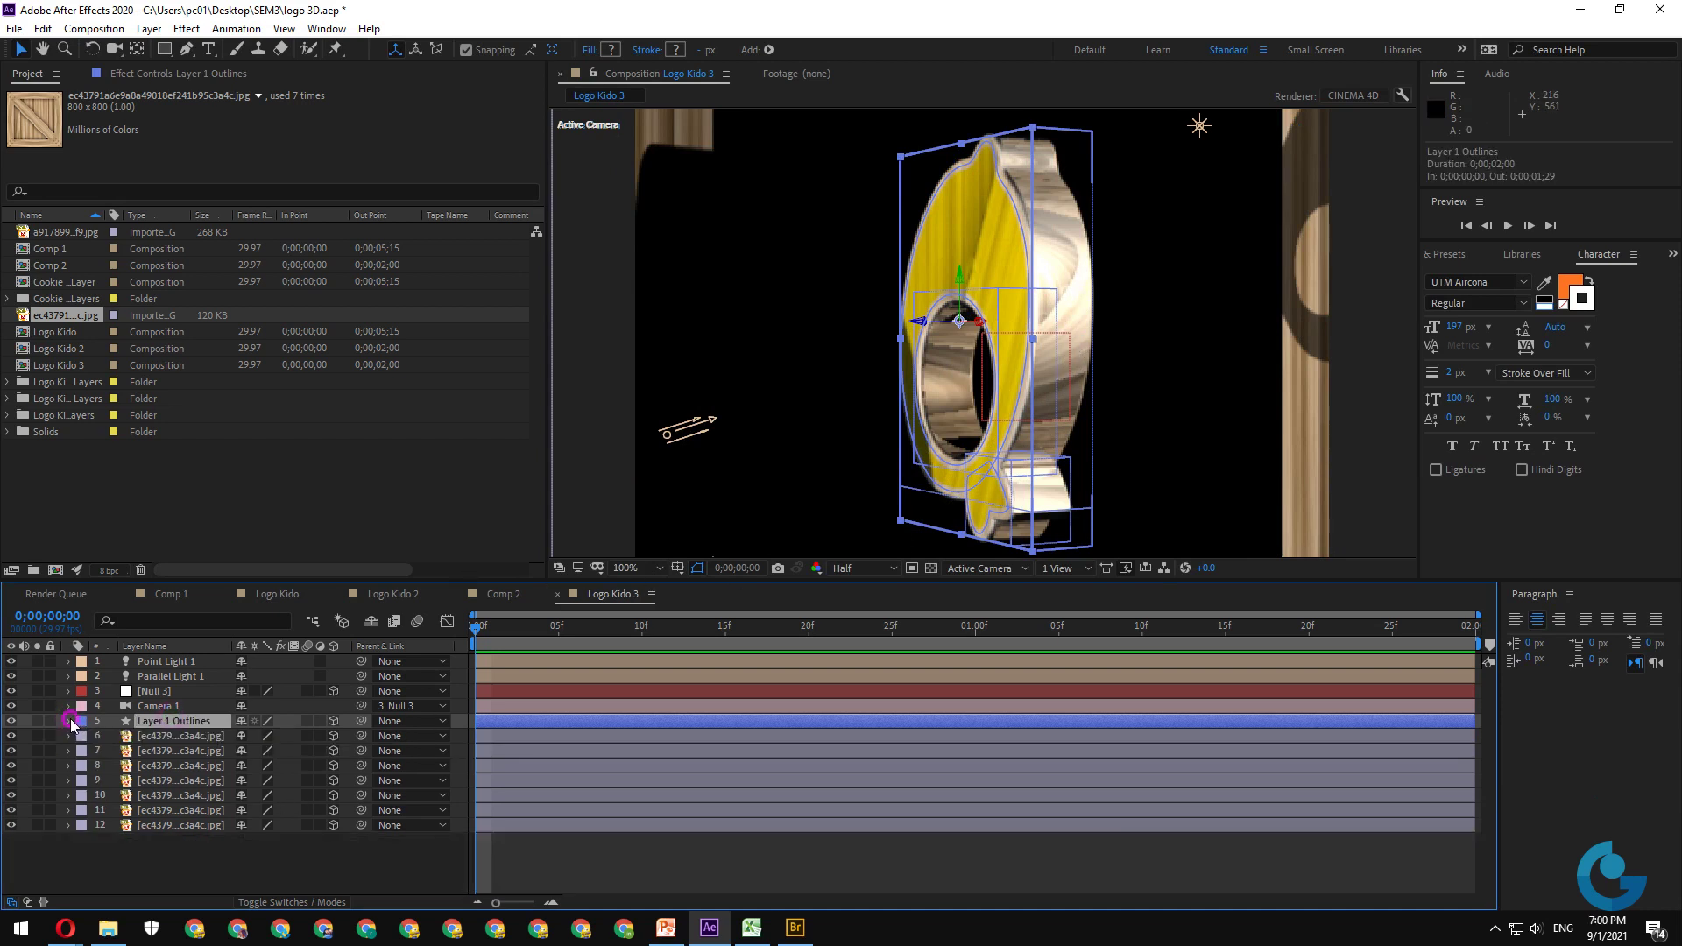
{"action": "left_click", "coordinate": [69, 720]}
{"action": "left_click_drag", "start_coordinate": [397, 579], "coordinate": [432, 473]}
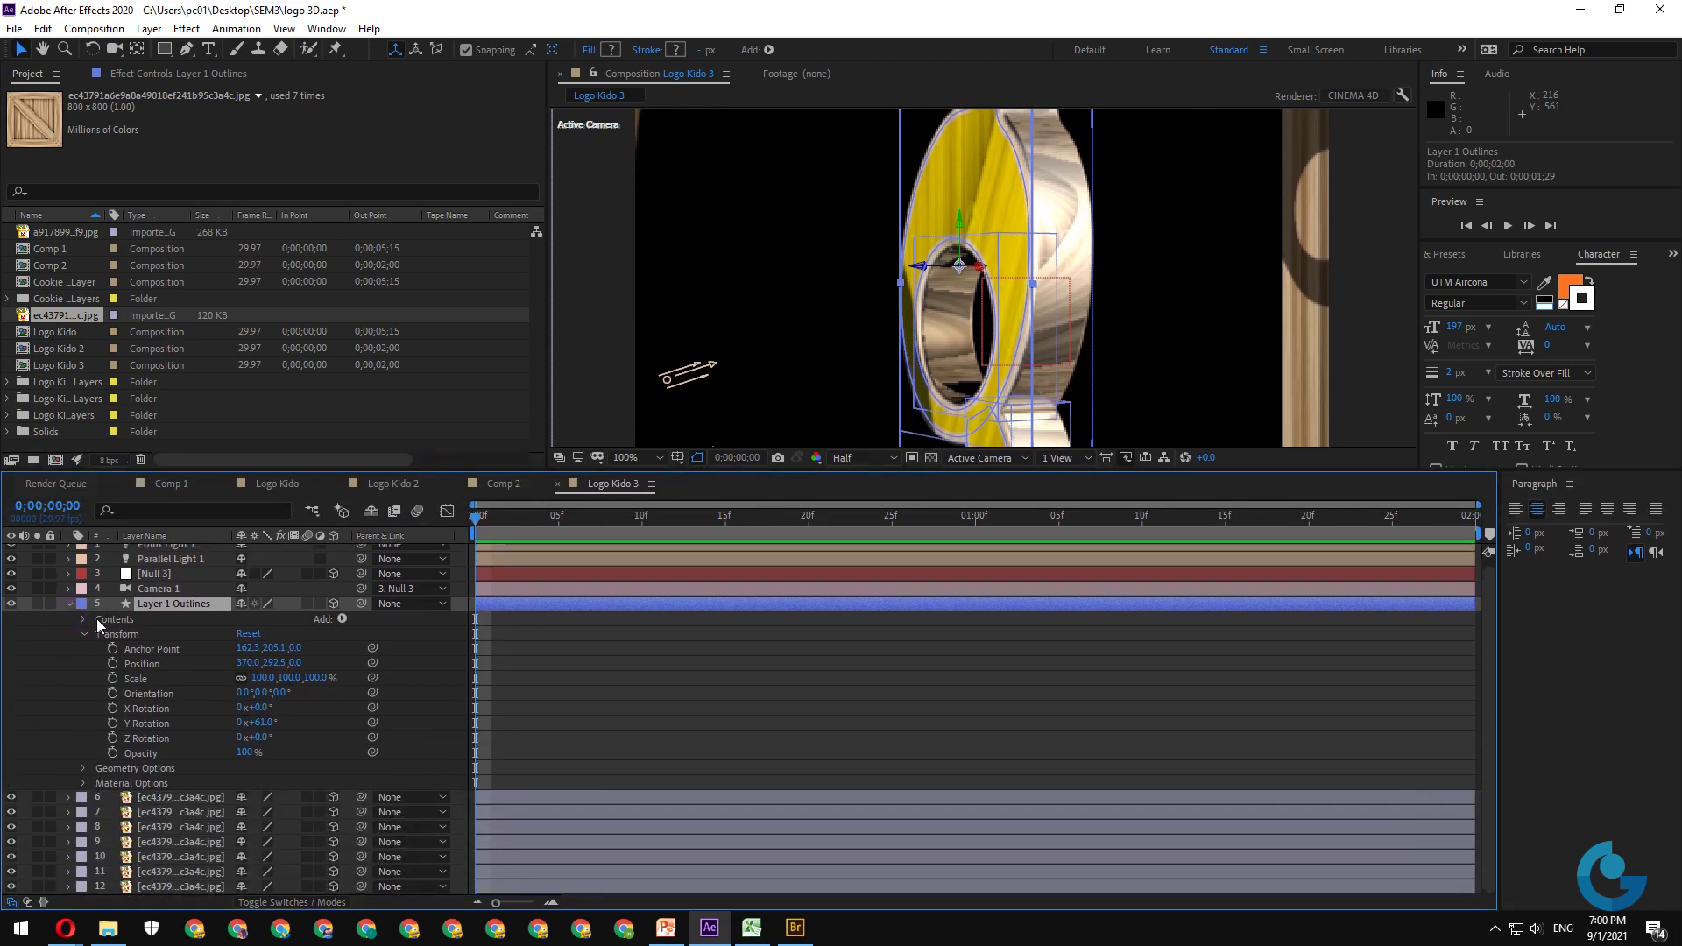
{"action": "left_click", "coordinate": [82, 634]}
{"action": "left_click", "coordinate": [84, 668]}
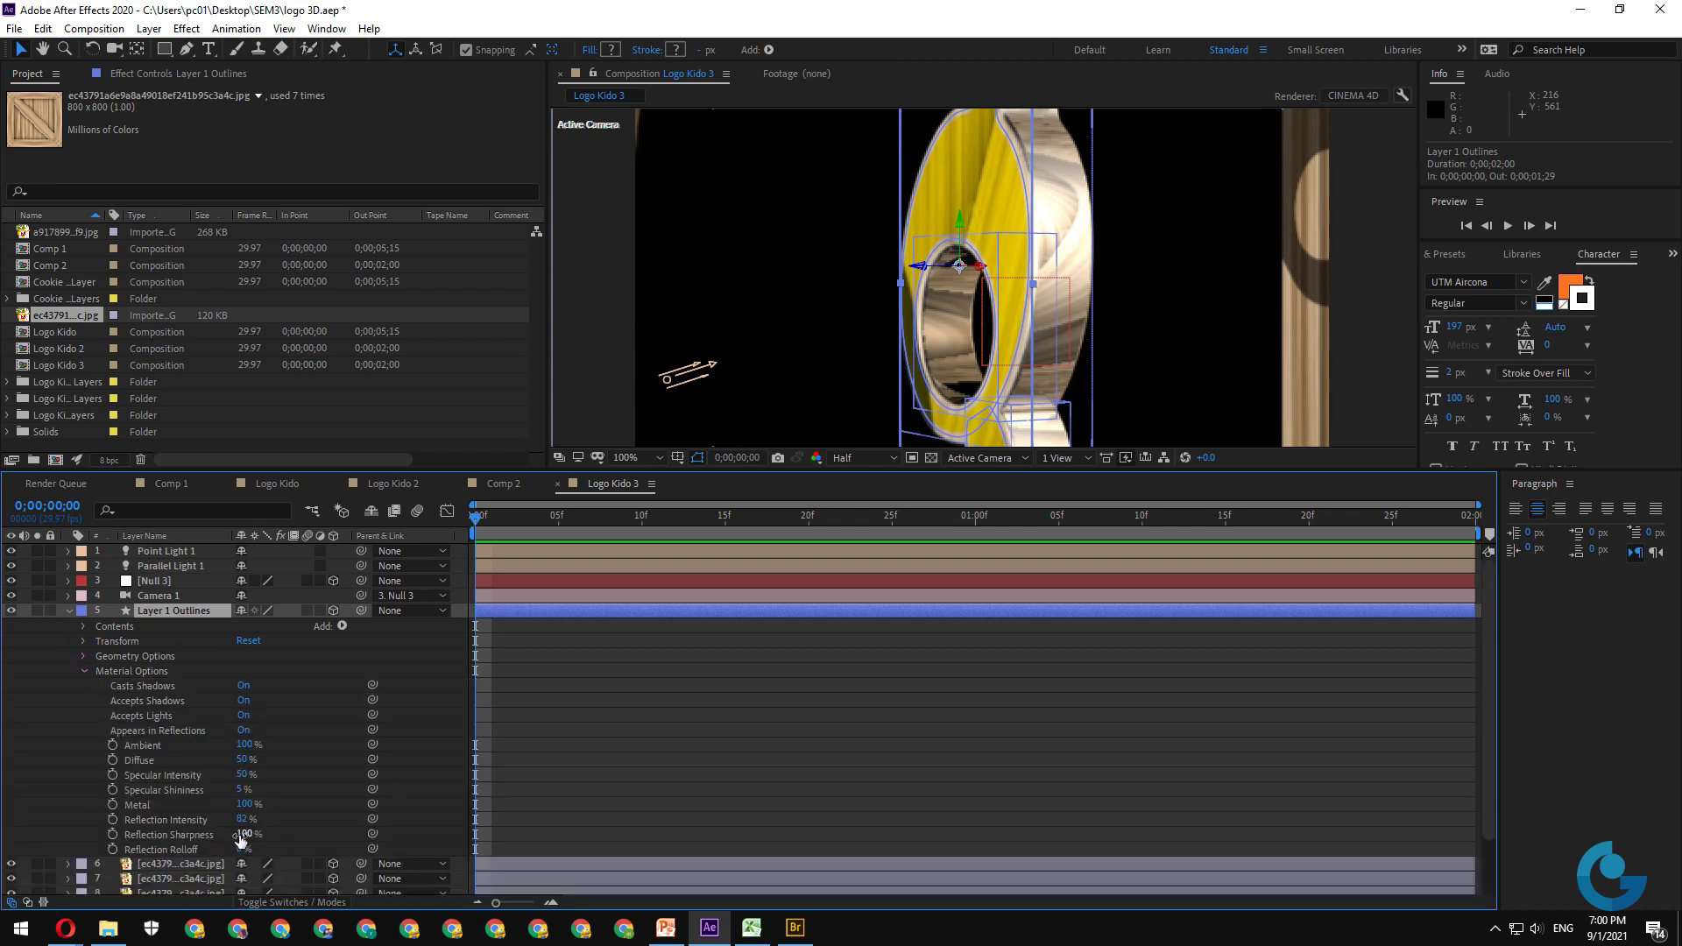
{"action": "left_click_drag", "start_coordinate": [243, 834], "coordinate": [231, 834]}
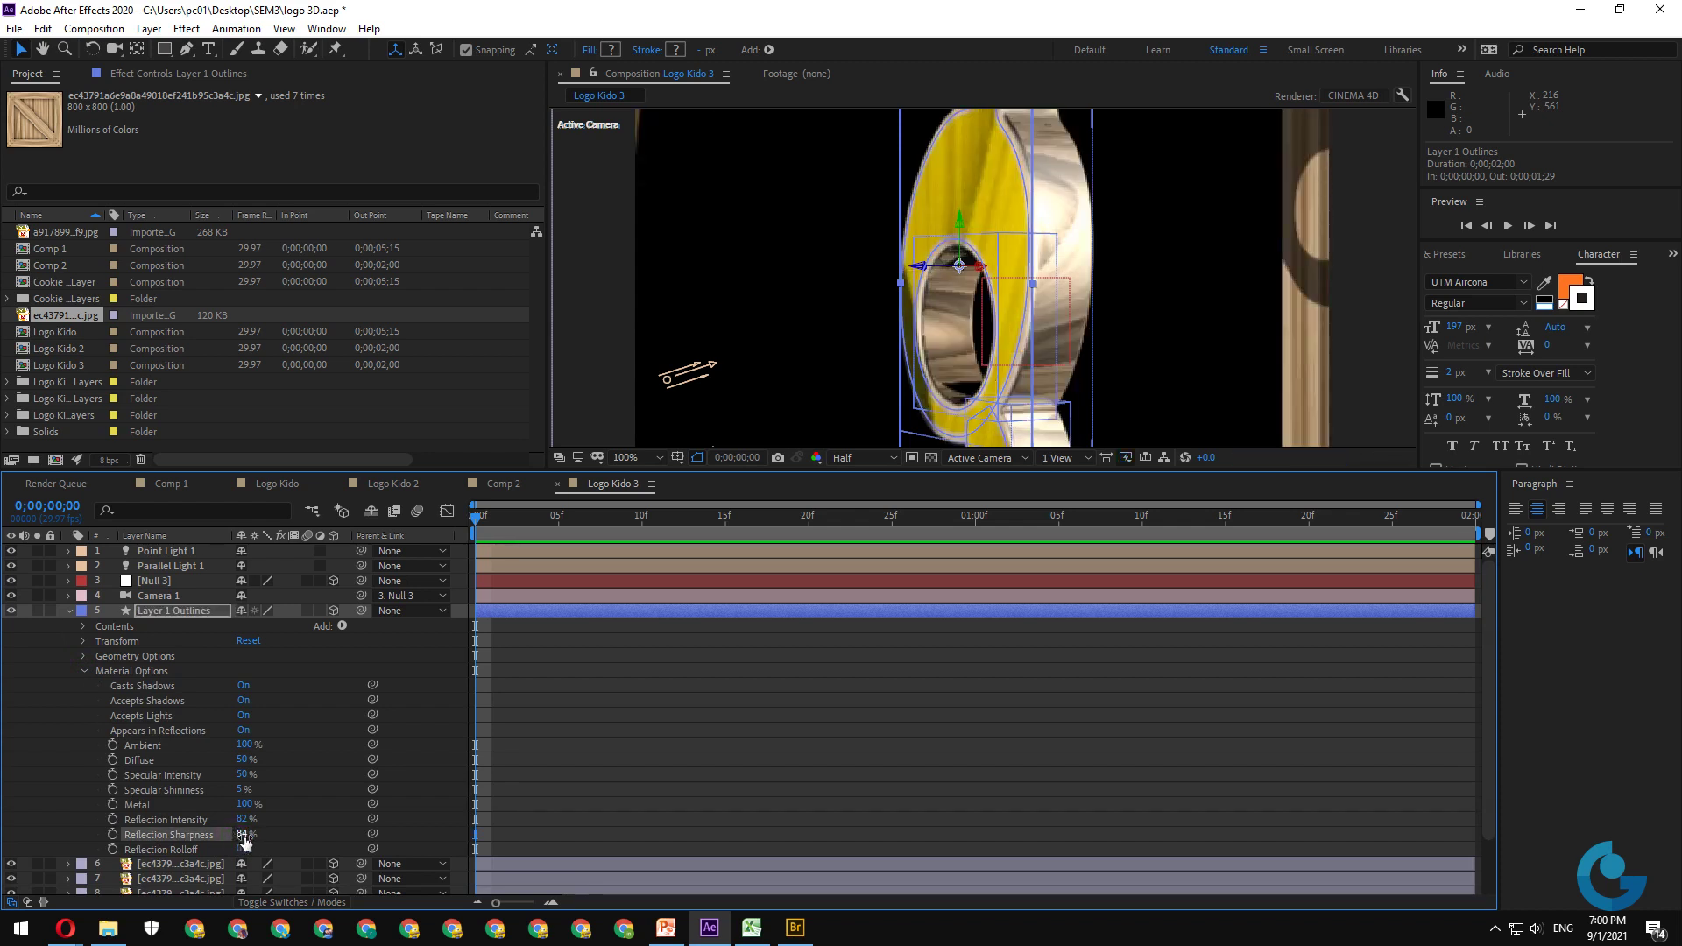
{"action": "left_click_drag", "start_coordinate": [241, 837], "coordinate": [218, 837]}
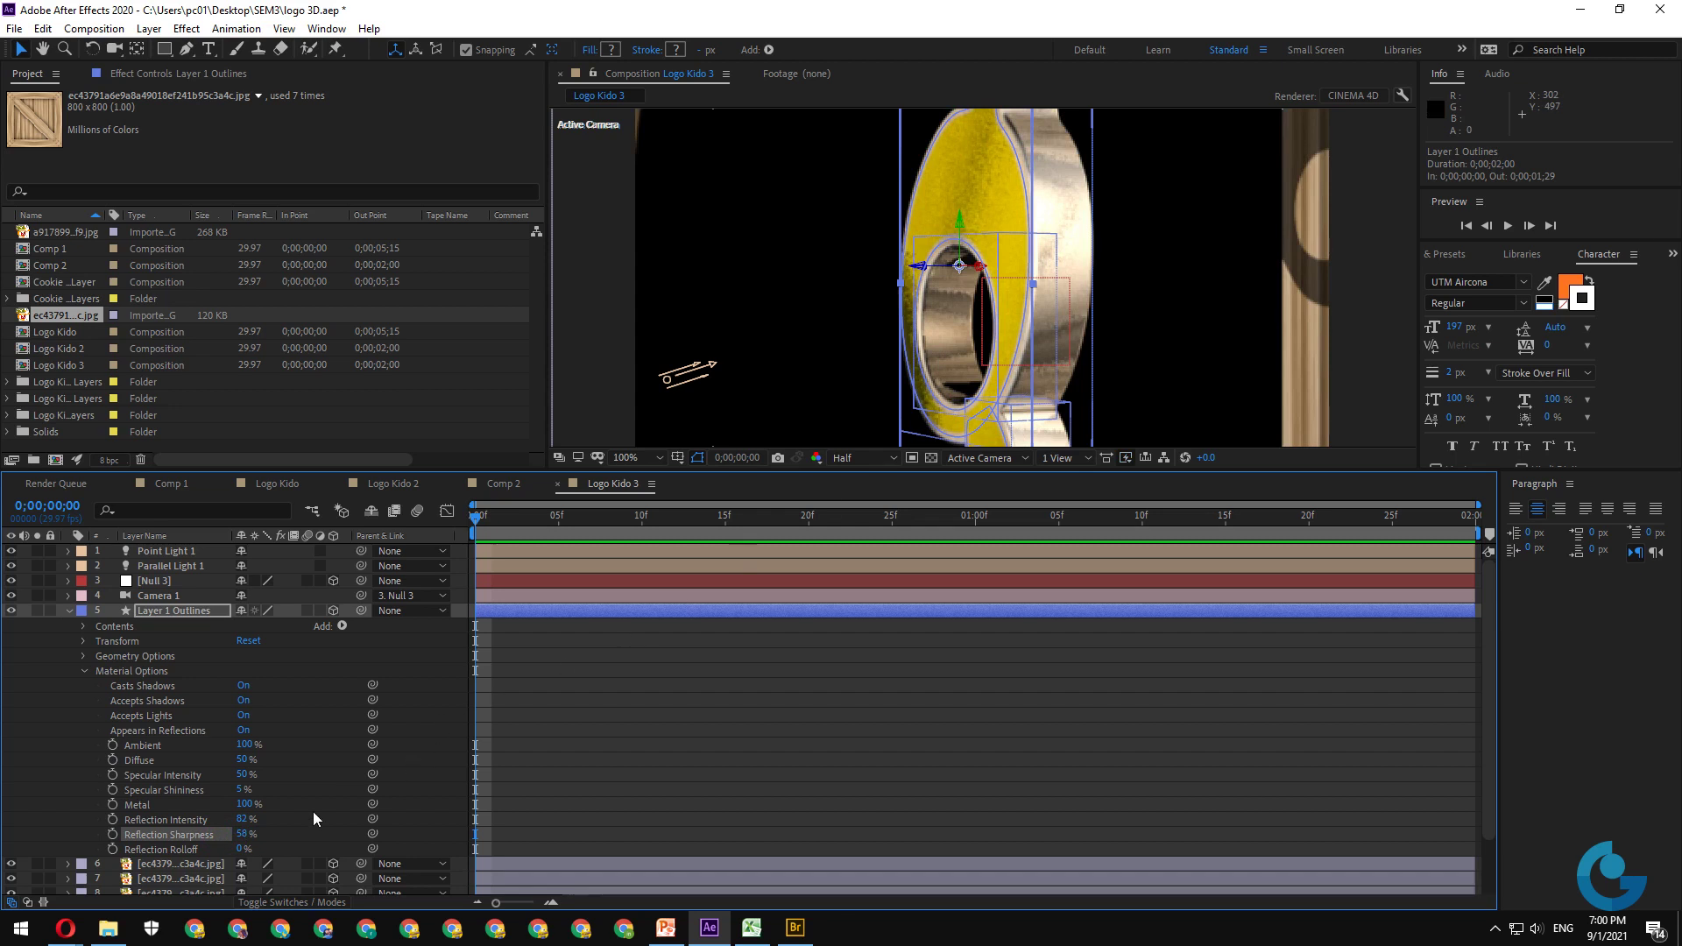
{"action": "left_click_drag", "start_coordinate": [241, 831], "coordinate": [229, 833]}
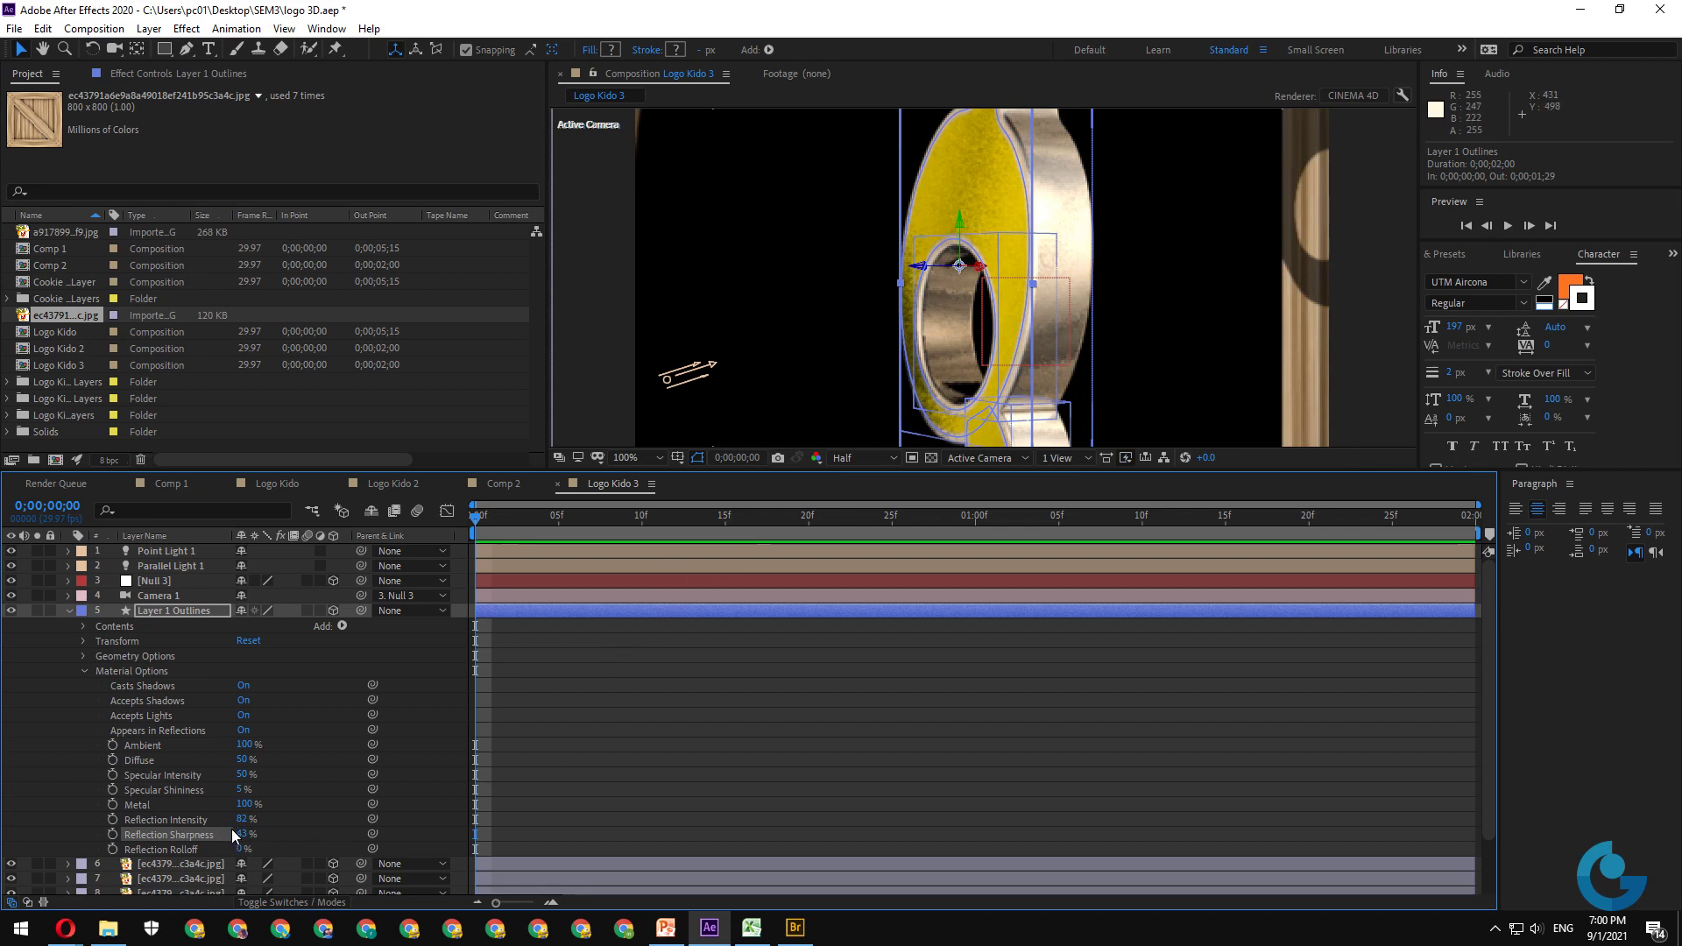
- Raise the logo layer's Reflection Intensity to 100% and its Specular Intensity to 98%, leaving the layer deselected
{"action": "left_click_drag", "start_coordinate": [245, 823], "coordinate": [315, 824]}
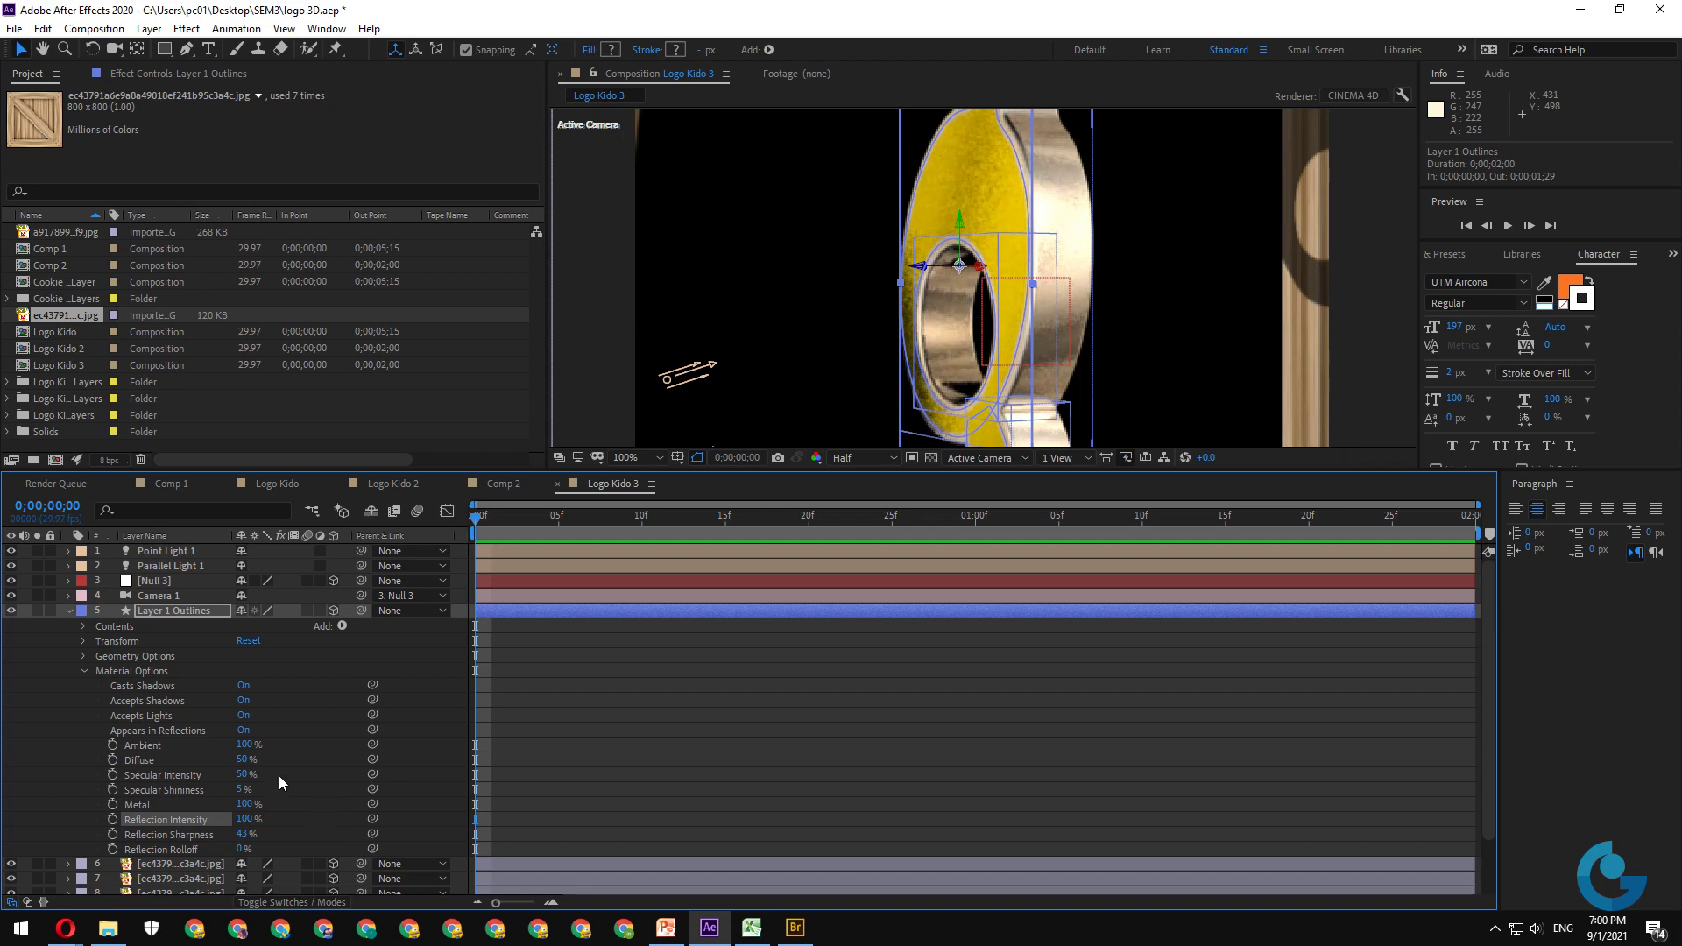
{"action": "left_click_drag", "start_coordinate": [241, 775], "coordinate": [284, 775]}
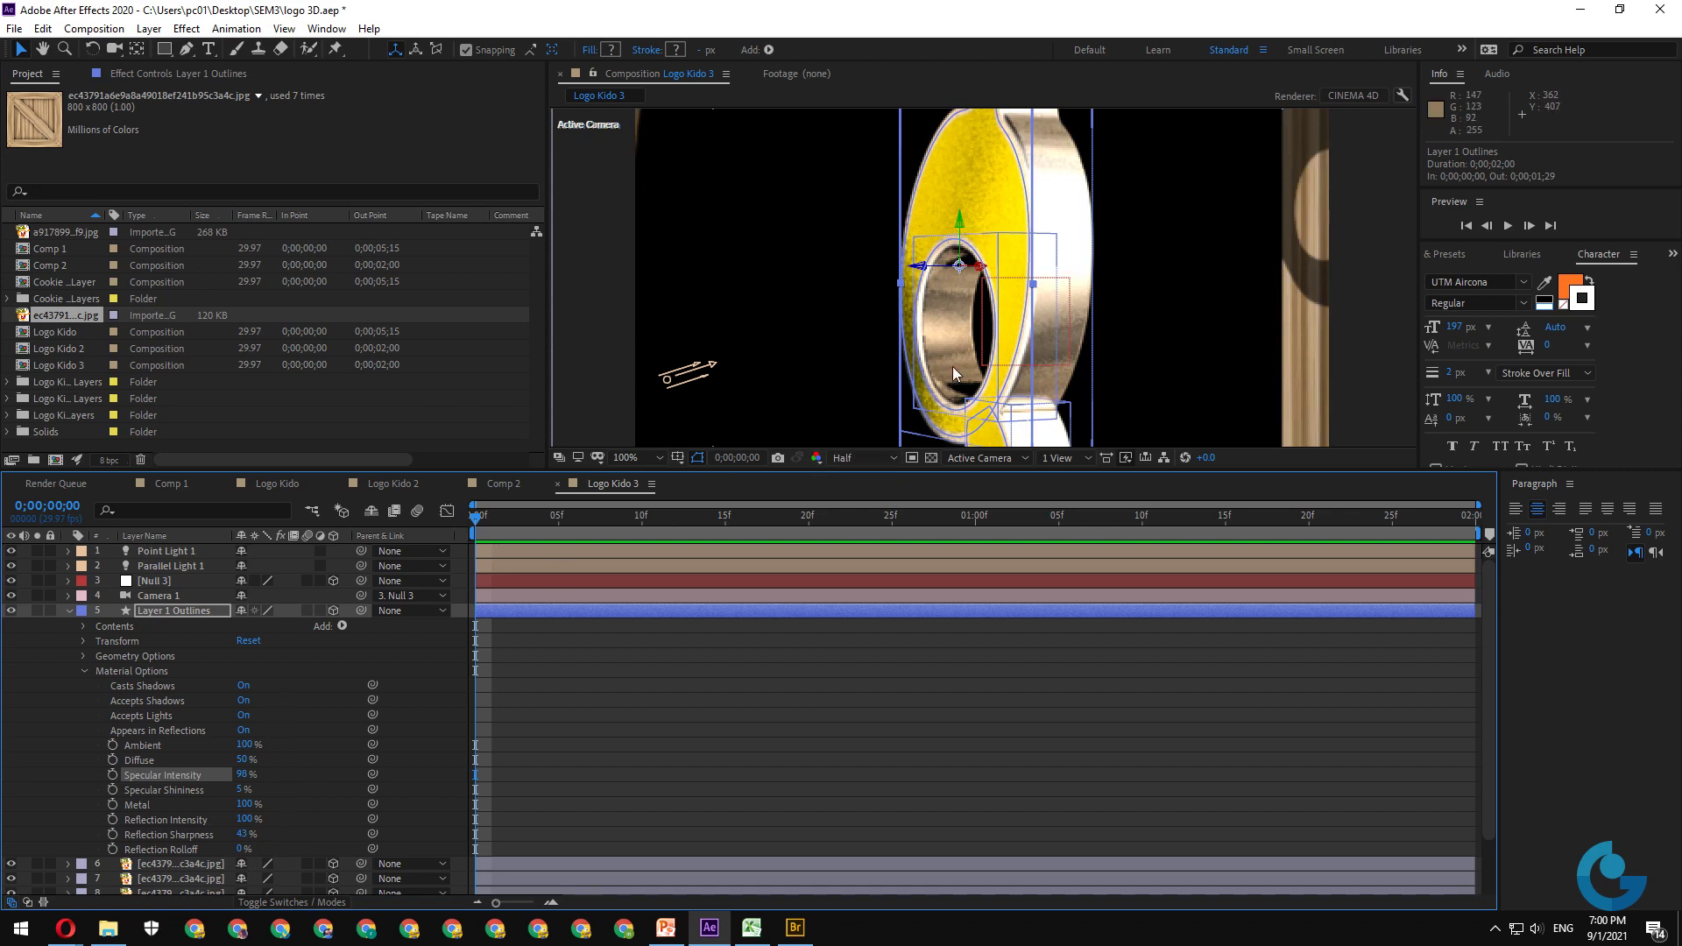
{"action": "key", "text": "comma"}
{"action": "left_click", "coordinate": [784, 717]}
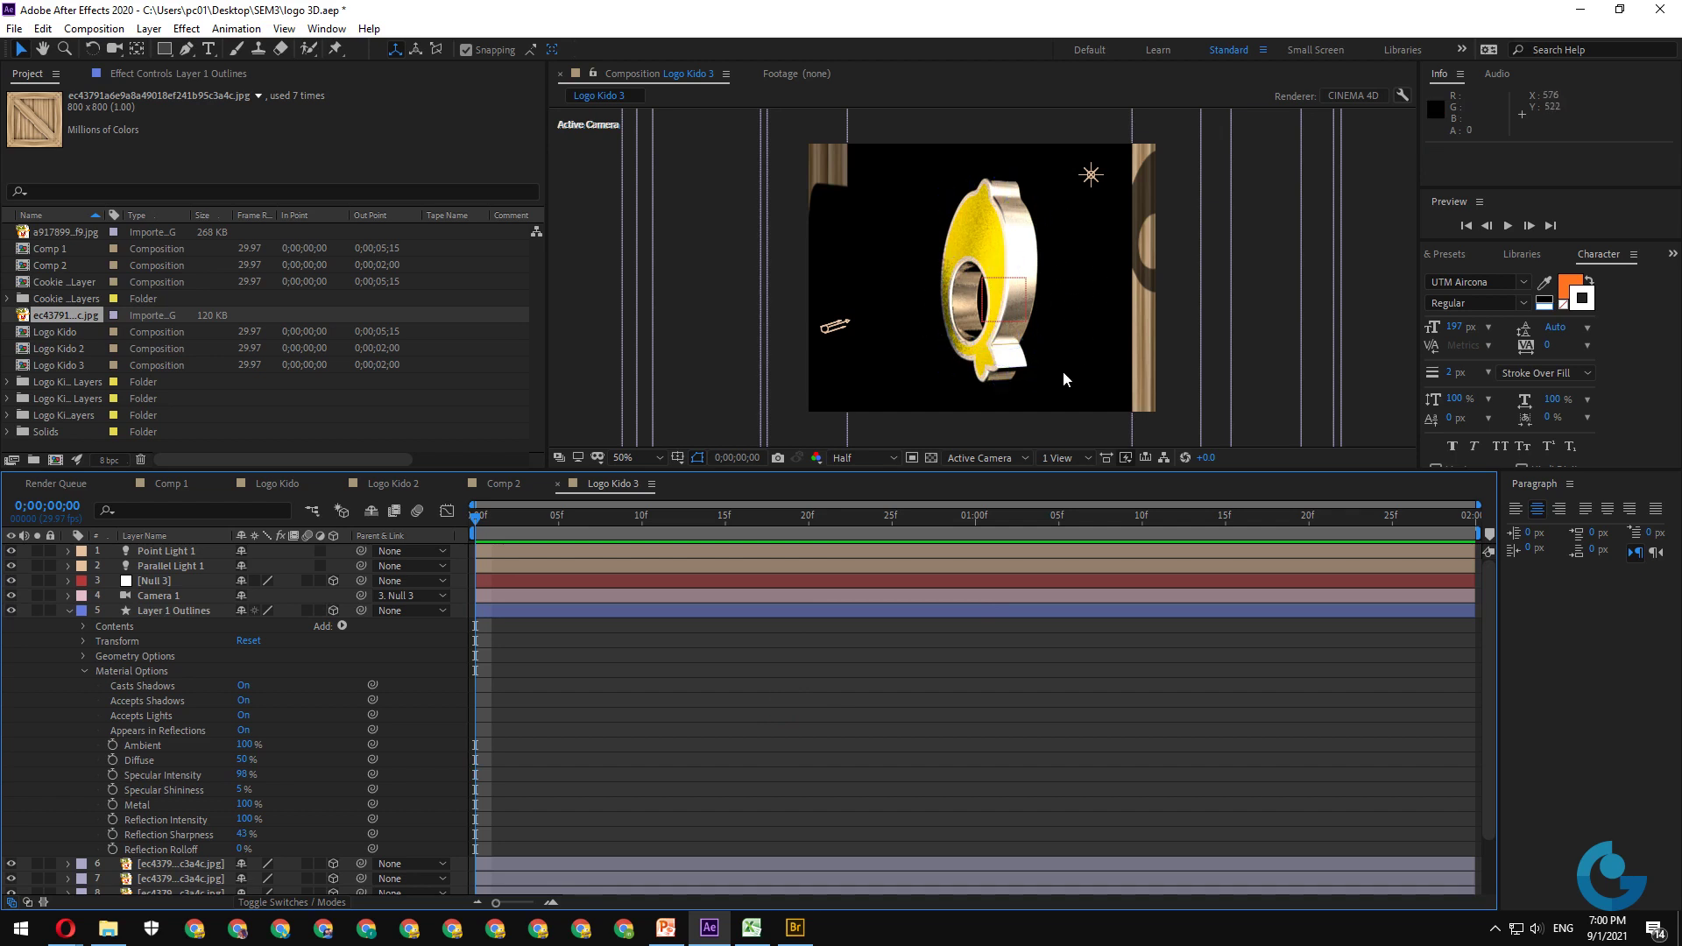
- Nudge wood-texture layer 6 left out of the camera frame, to an X position of 262
{"action": "left_click", "coordinate": [846, 178]}
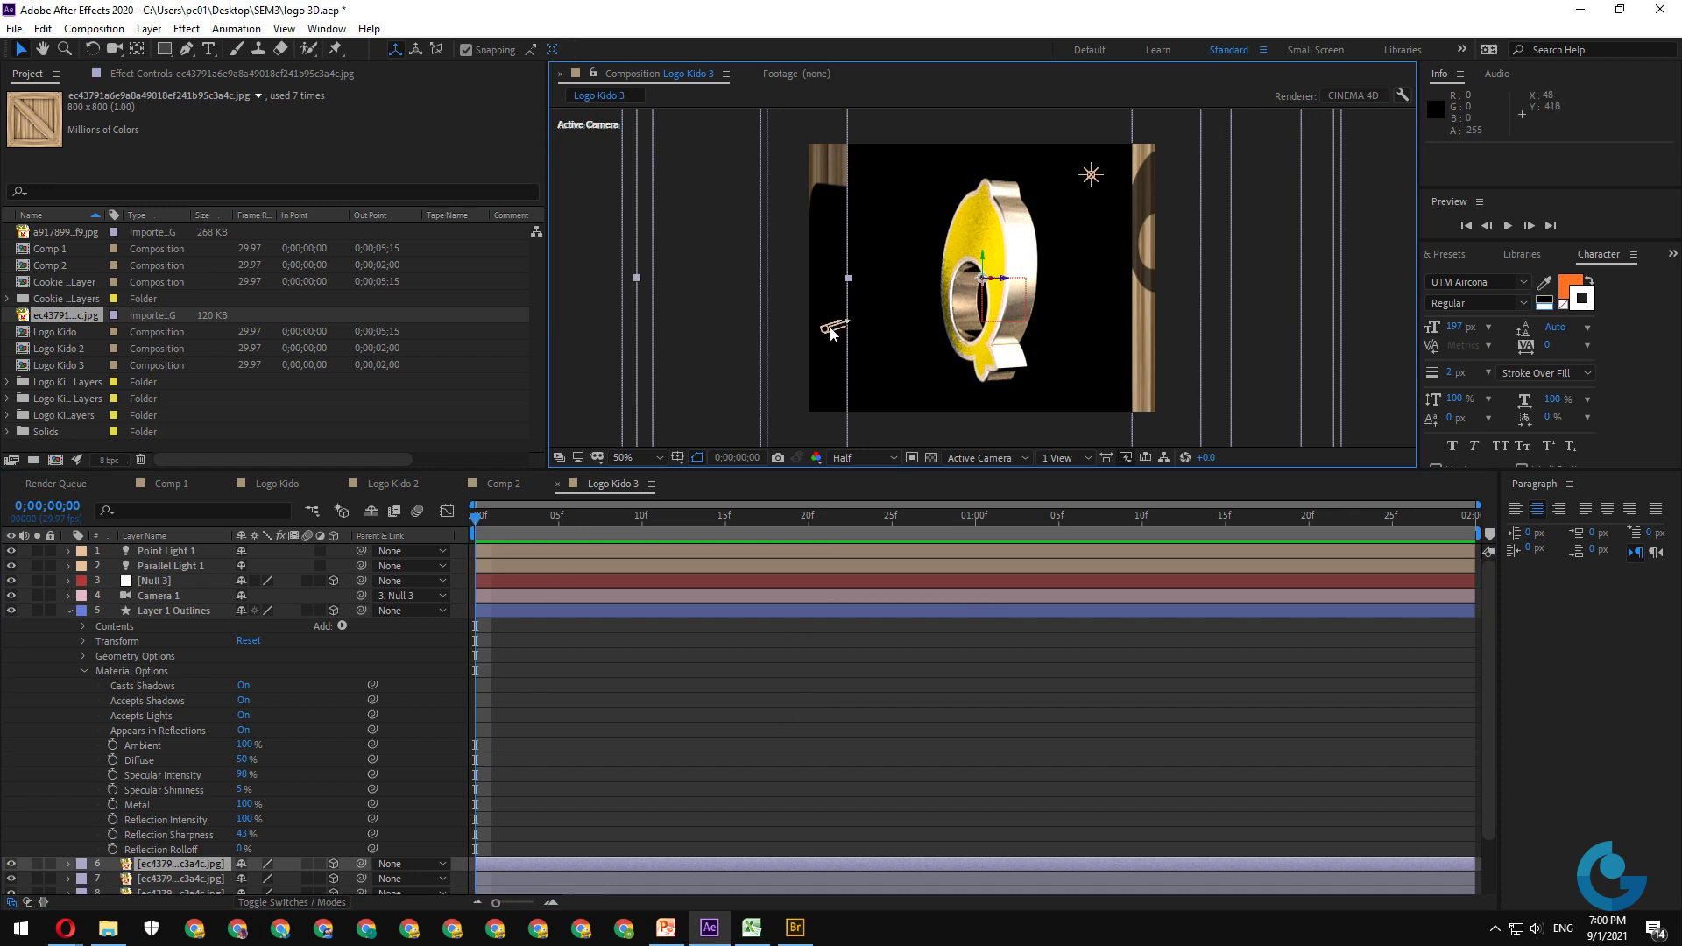
{"action": "key", "text": "Left"}
{"action": "key", "text": "Left"}
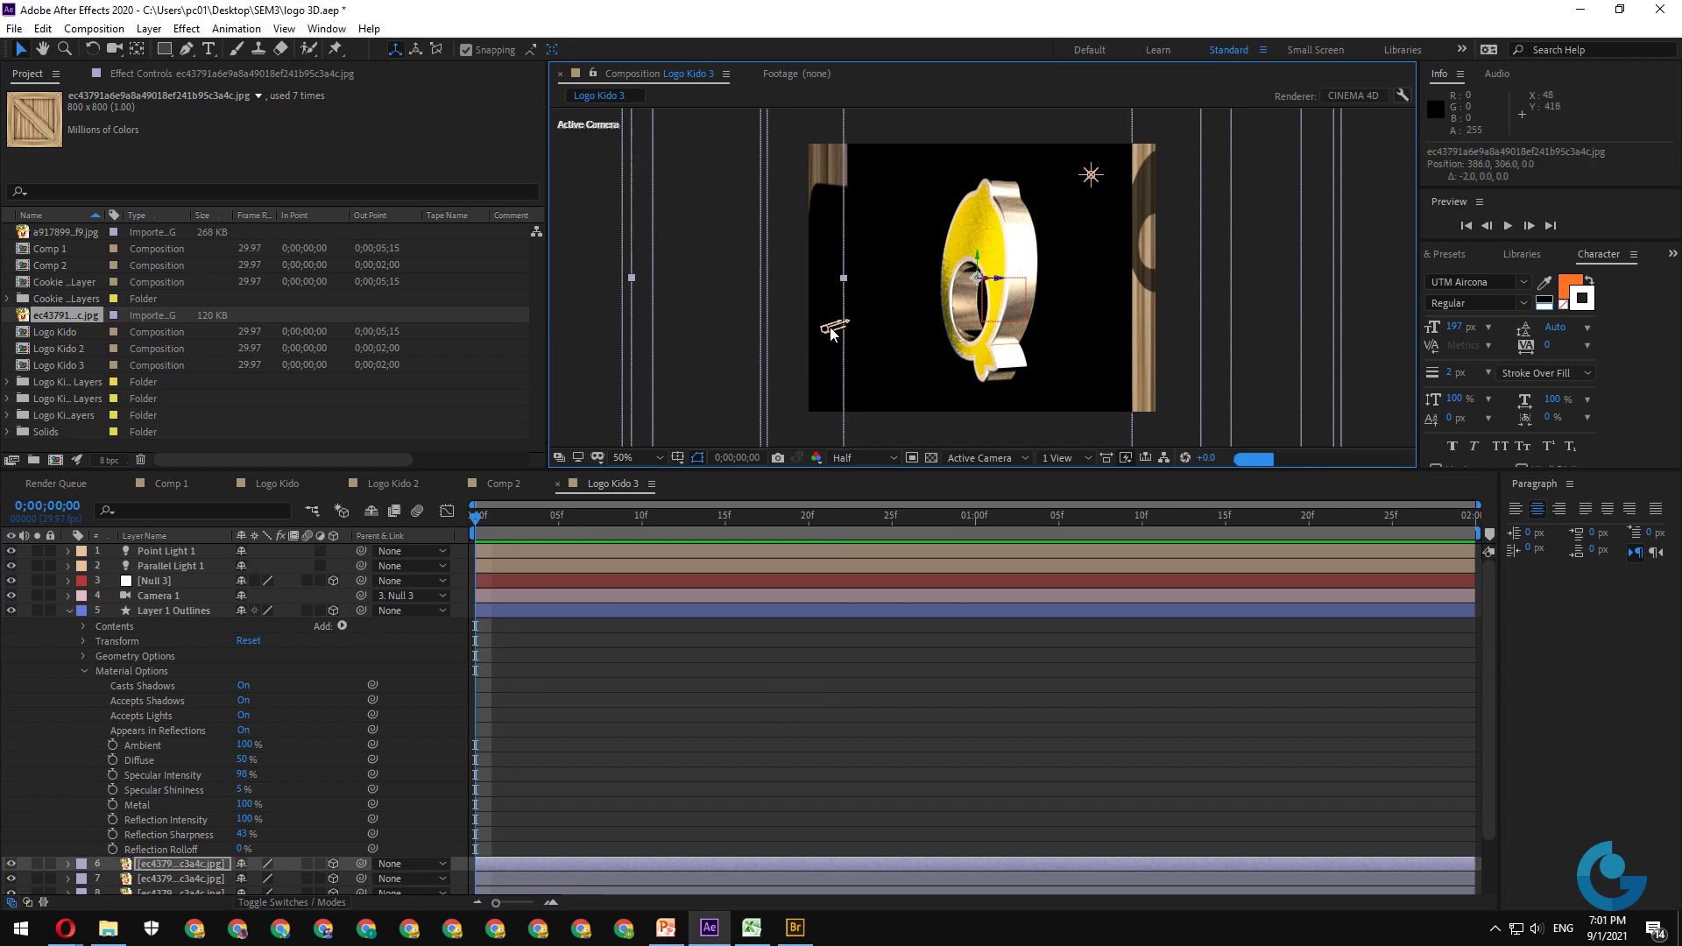
{"action": "key", "text": "Left"}
{"action": "key", "text": "Left"}
{"action": "key", "text": "Left"}
{"action": "key", "text": "Left"}
{"action": "key", "text": "Left"}
{"action": "key", "text": "Left"}
{"action": "key", "text": "Left"}
{"action": "key", "text": "Left"}
{"action": "key", "text": "Left"}
{"action": "key", "text": "Left"}
{"action": "key", "text": "Left"}
{"action": "key", "text": "Left"}
{"action": "key", "text": "Left"}
{"action": "key", "text": "Left"}
{"action": "key", "text": "Left"}
{"action": "key", "text": "Left"}
{"action": "key", "text": "Left"}
{"action": "key", "text": "Left"}
{"action": "key", "text": "Left"}
{"action": "key", "text": "Left"}
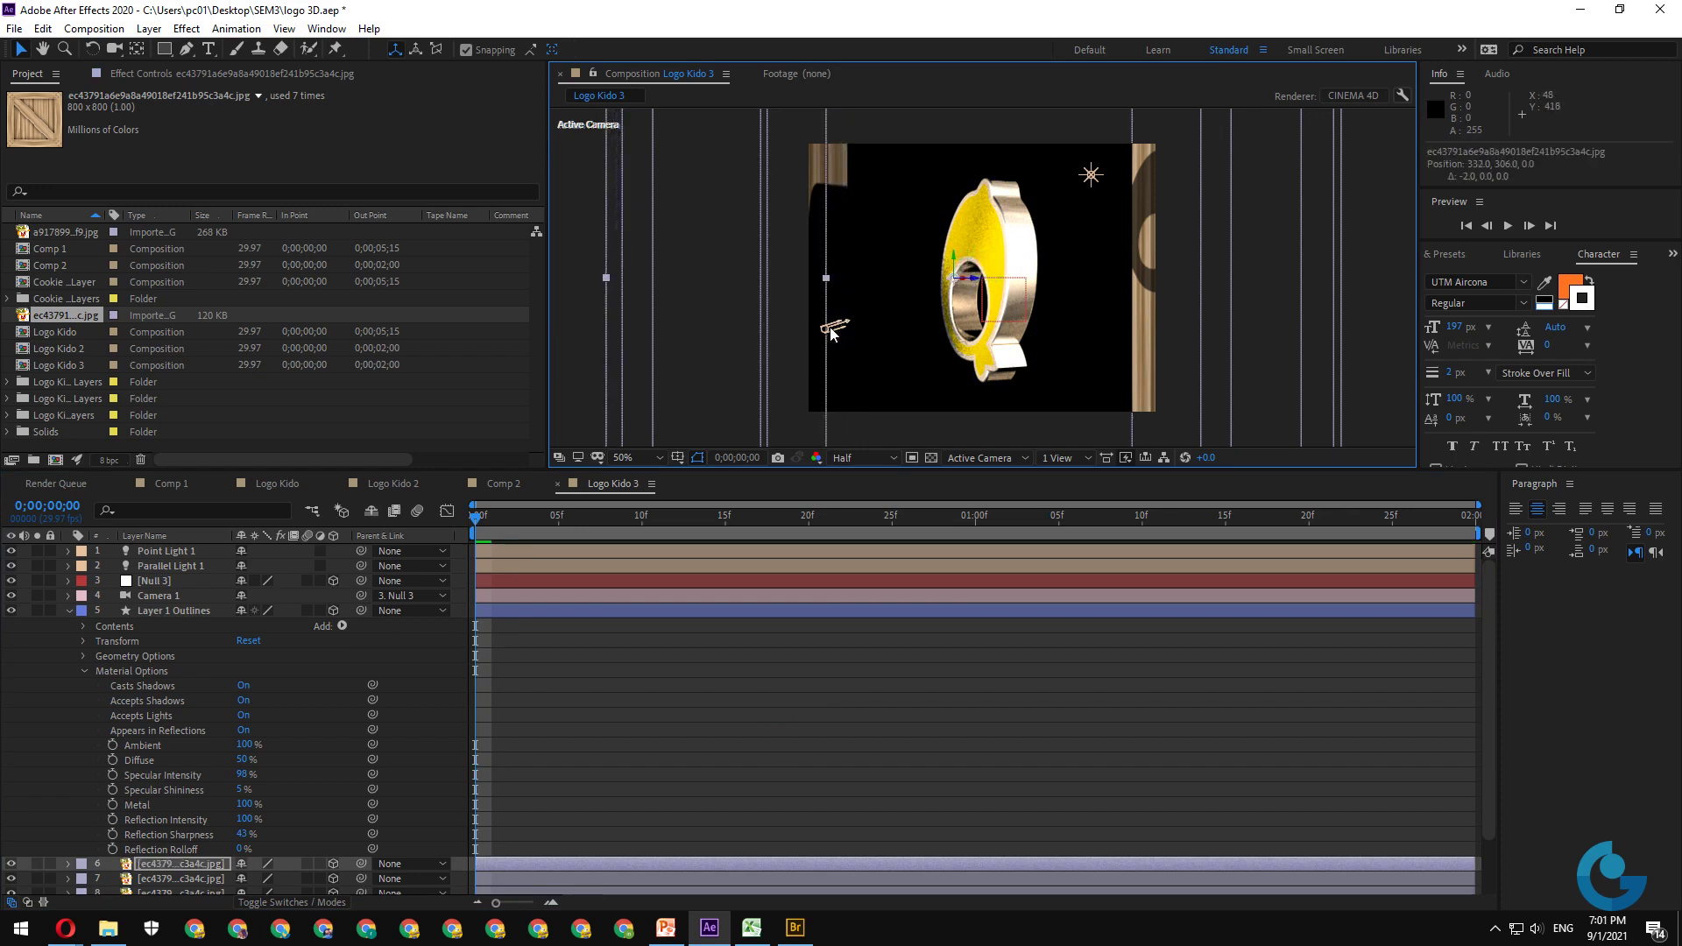
{"action": "key", "text": "Left"}
{"action": "key", "text": "Left"}
{"action": "key", "text": "Left"}
{"action": "key", "text": "Left"}
{"action": "key", "text": "Left"}
{"action": "key", "text": "Left"}
{"action": "key", "text": "Left"}
{"action": "key", "text": "Left"}
{"action": "key", "text": "Left"}
{"action": "key", "text": "Left"}
{"action": "key", "text": "Left"}
{"action": "key", "text": "Left"}
{"action": "key", "text": "Left"}
{"action": "key", "text": "Left"}
{"action": "key", "text": "Left"}
{"action": "key", "text": "Left"}
{"action": "key", "text": "Left"}
{"action": "key", "text": "Left"}
{"action": "key", "text": "Left"}
{"action": "key", "text": "Left"}
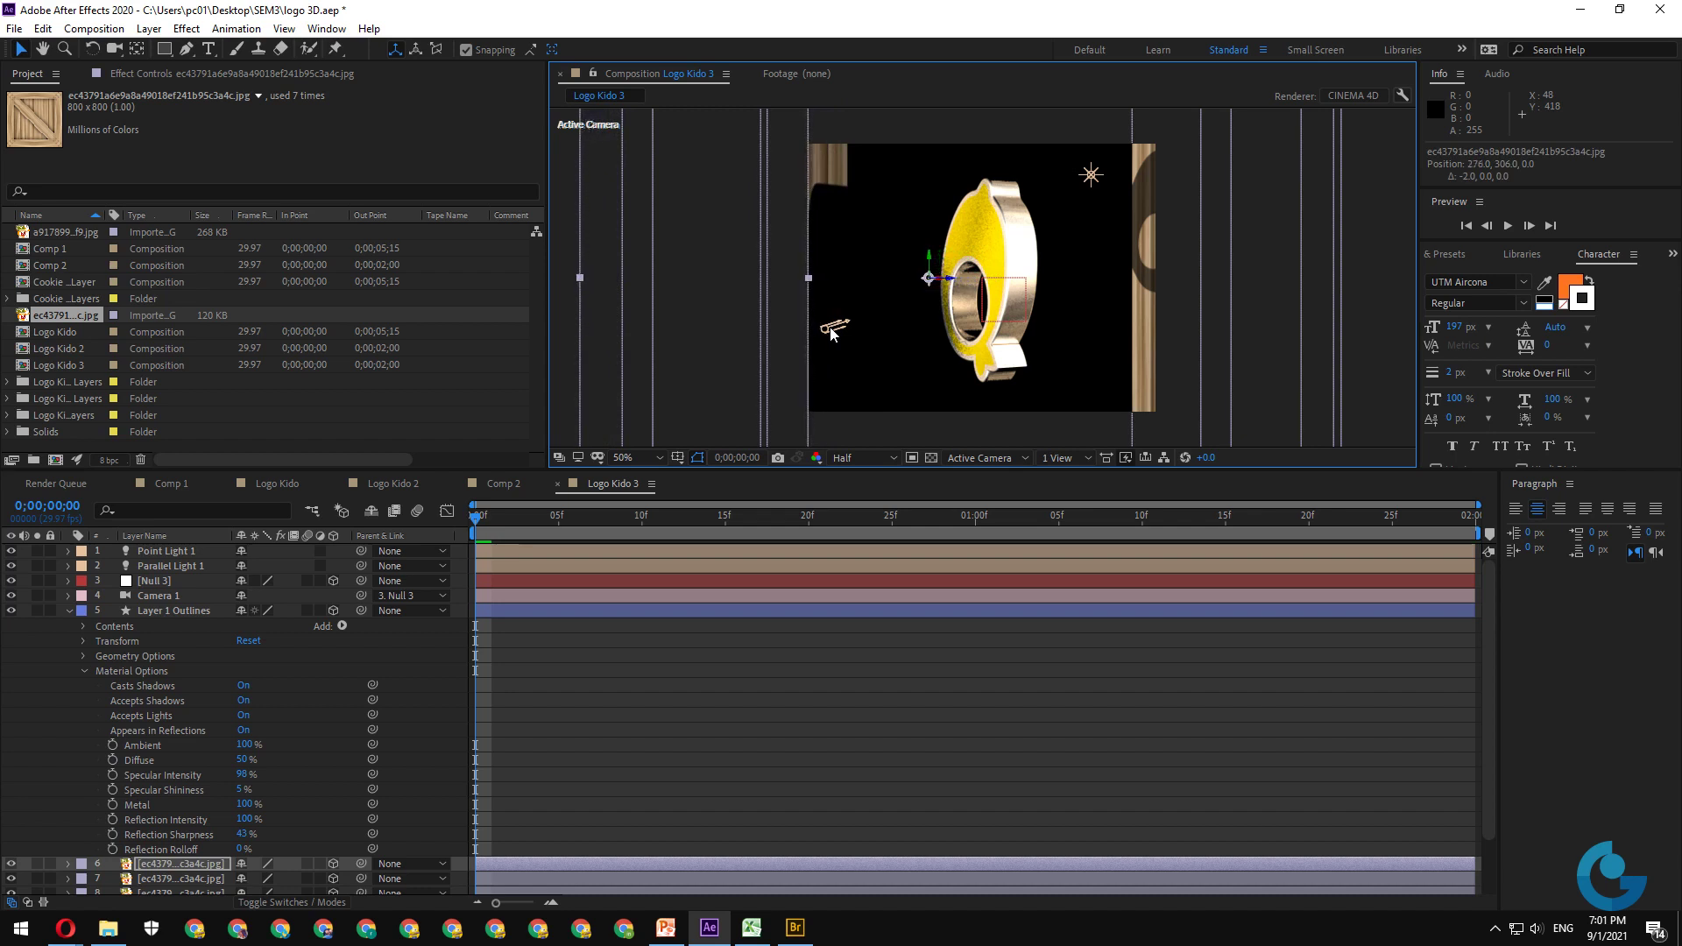
- Nudge the wood-texture panel at the frame's right edge further right out of view, to an X position of 488
{"action": "left_click", "coordinate": [1164, 280]}
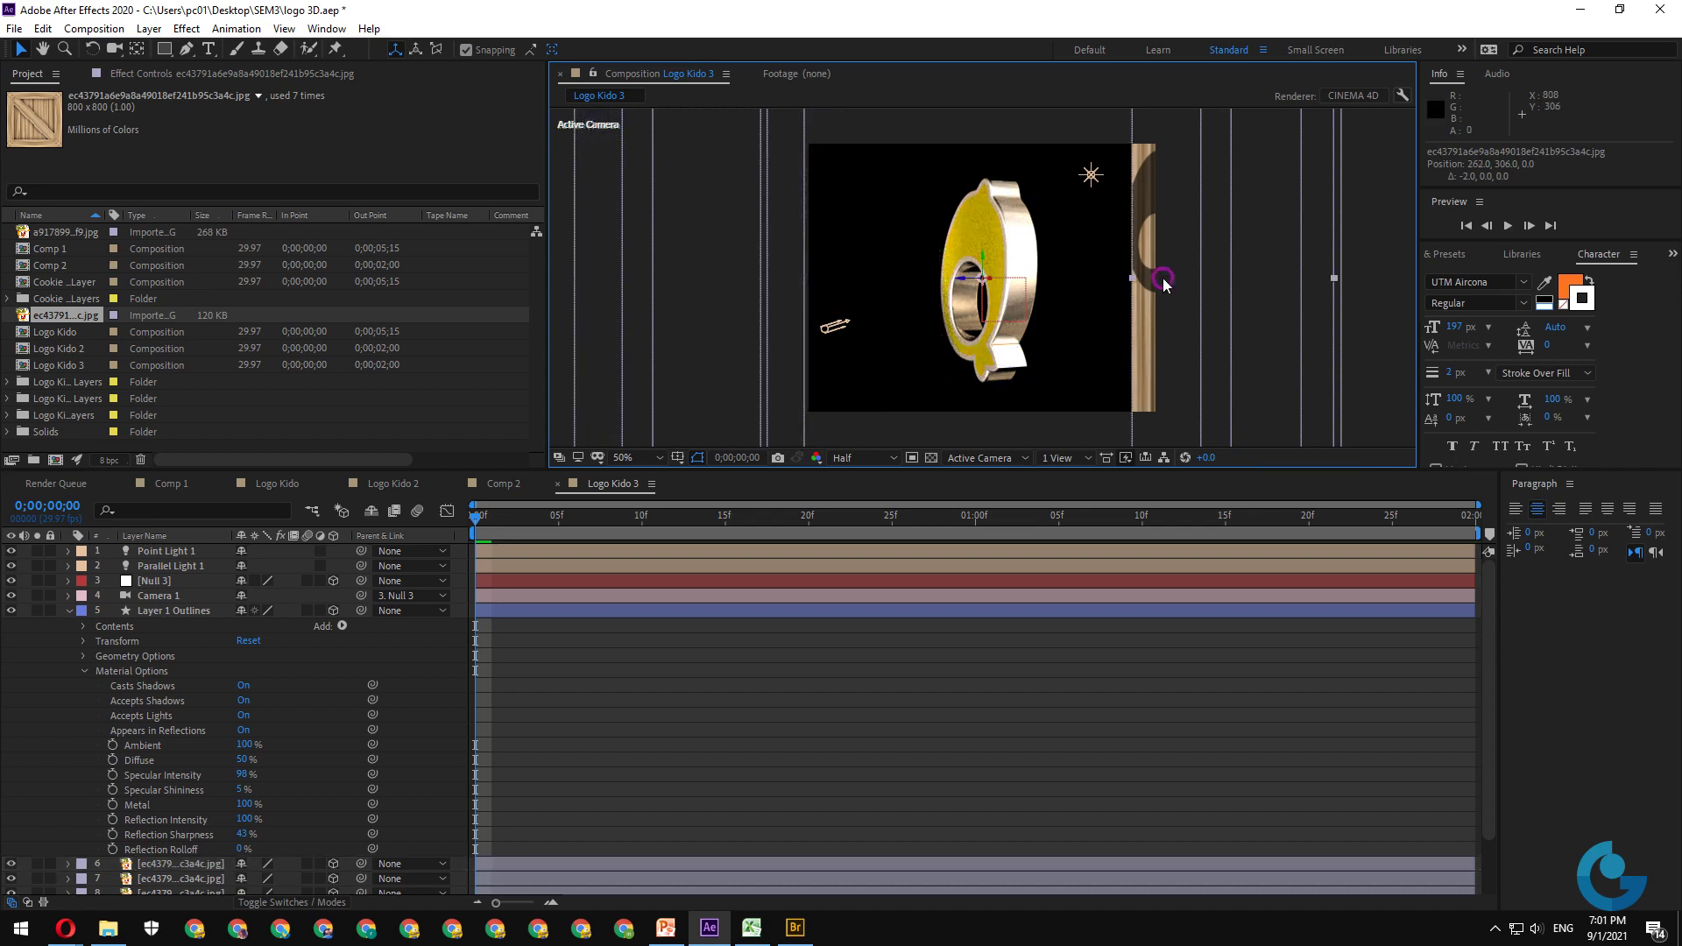
{"action": "key", "text": "Right"}
{"action": "key", "text": "Right"}
{"action": "key", "text": "Right"}
{"action": "key", "text": "Right"}
{"action": "key", "text": "Right"}
{"action": "key", "text": "Right"}
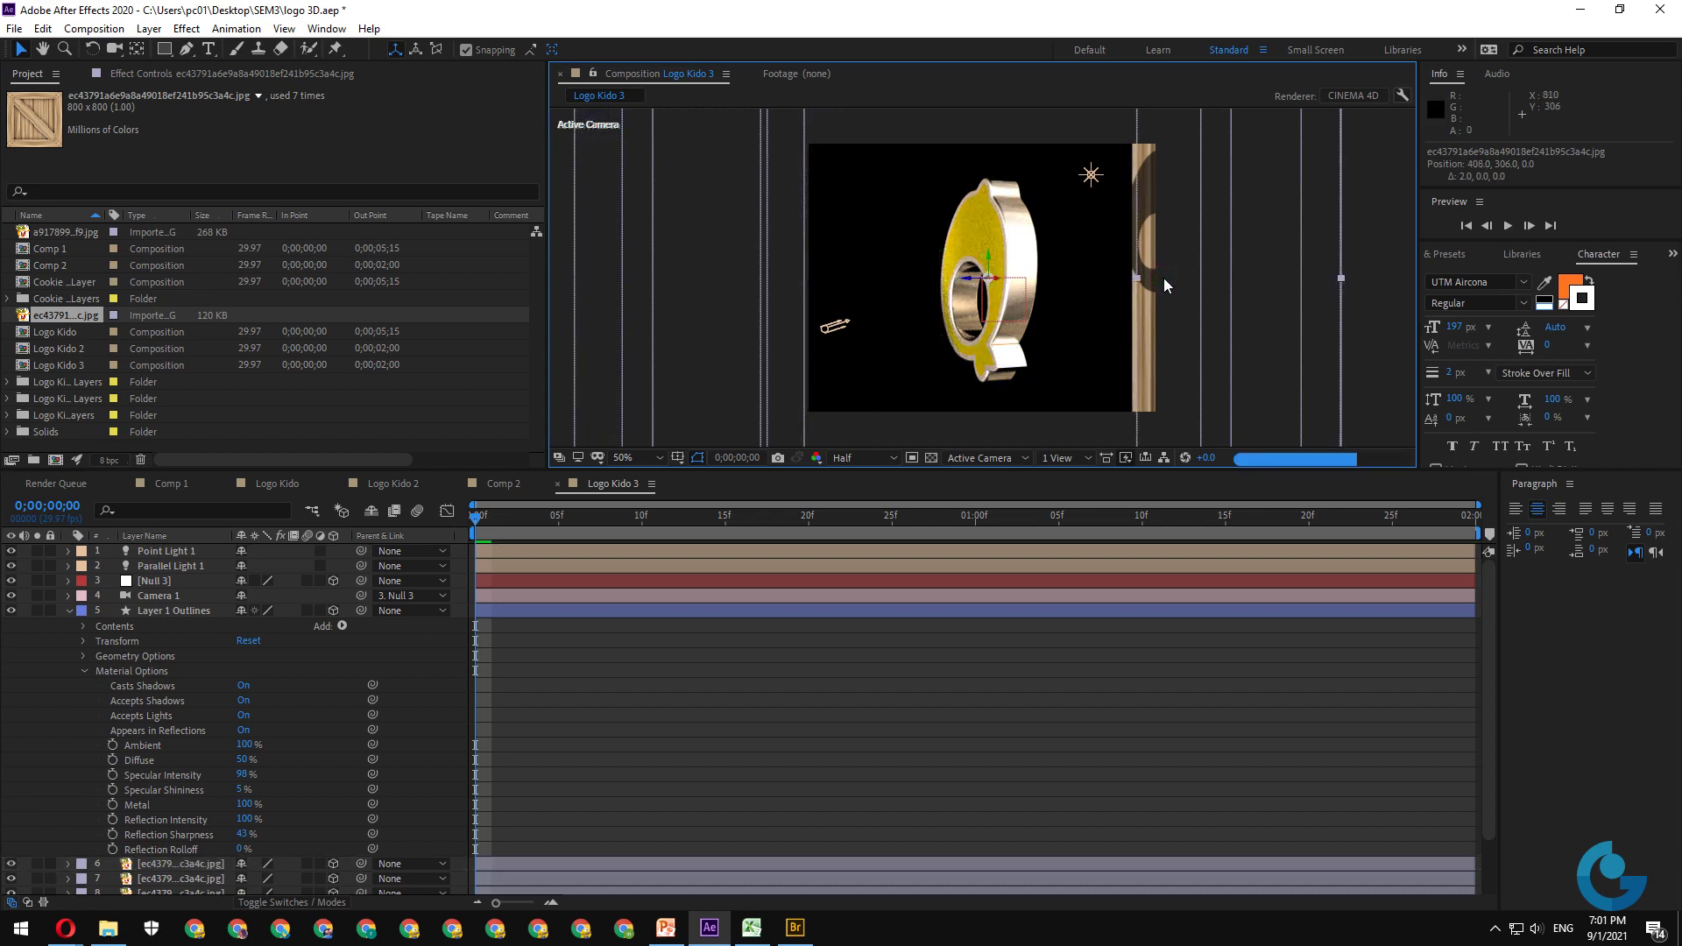
{"action": "key", "text": "Right"}
{"action": "key", "text": "Right"}
{"action": "key", "text": "Right"}
{"action": "key", "text": "Right"}
{"action": "key", "text": "Right"}
{"action": "key", "text": "Right"}
{"action": "key", "text": "Right"}
{"action": "key", "text": "Right"}
{"action": "key", "text": "Right"}
{"action": "key", "text": "Right"}
{"action": "key", "text": "Right"}
{"action": "key", "text": "Right"}
{"action": "key", "text": "Right"}
{"action": "key", "text": "Right"}
{"action": "key", "text": "Right"}
{"action": "key", "text": "Right"}
{"action": "key", "text": "Right"}
{"action": "key", "text": "Right"}
{"action": "key", "text": "Right"}
{"action": "key", "text": "Right"}
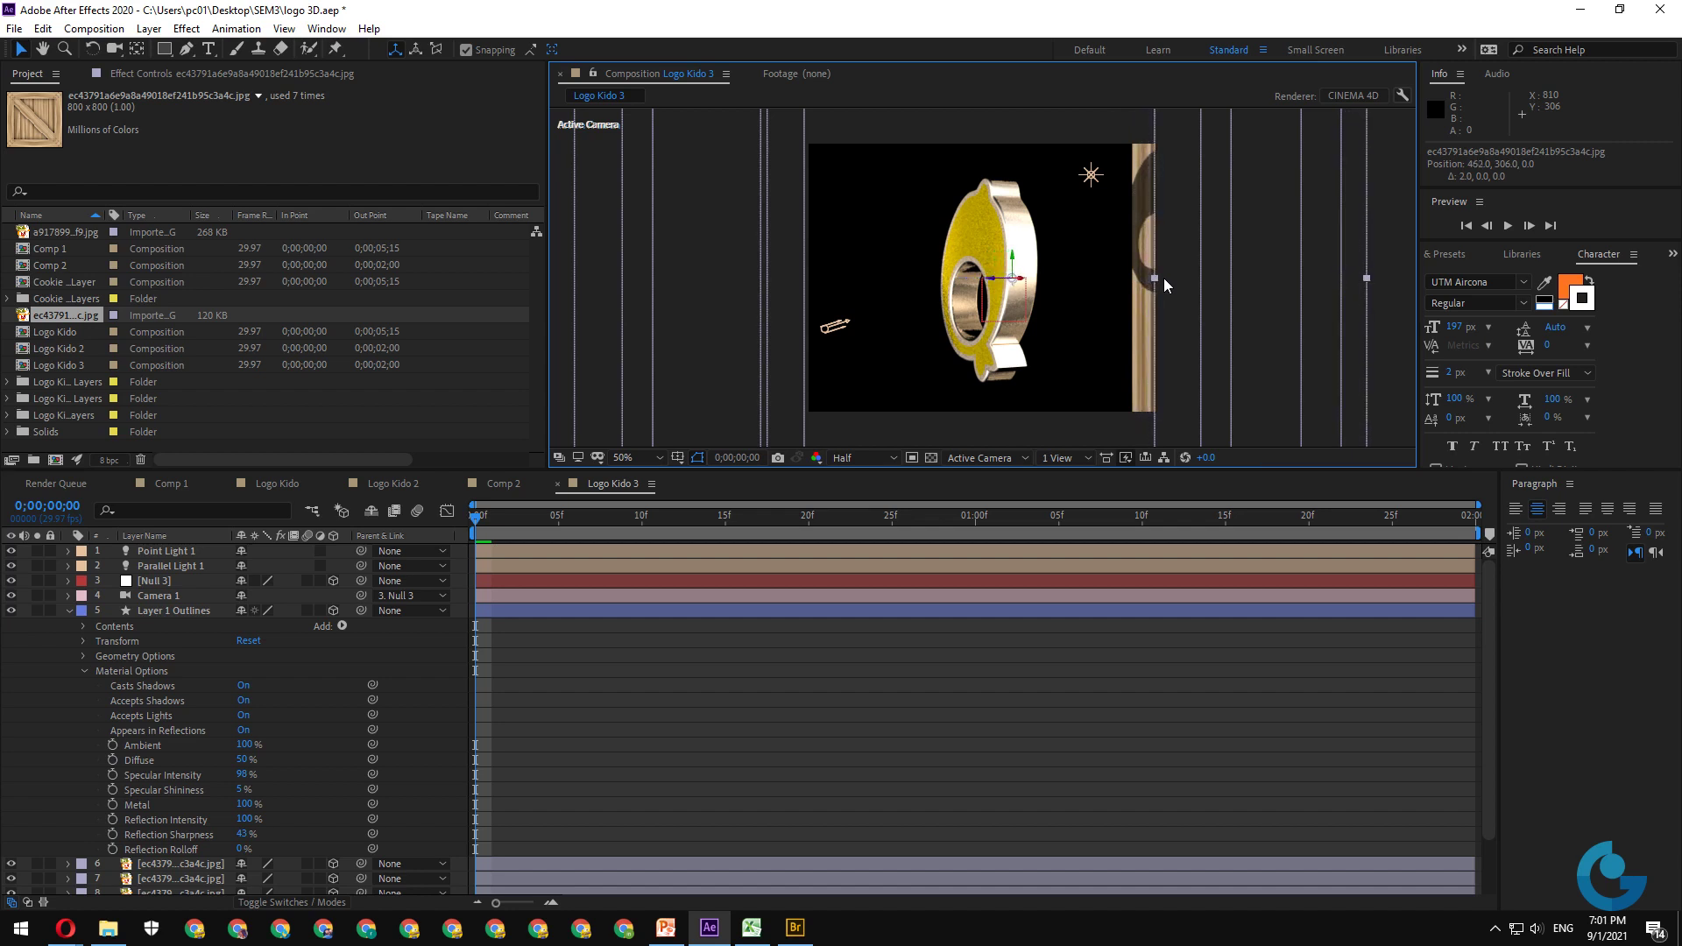
{"action": "key", "text": "Right"}
{"action": "key", "text": "Right"}
{"action": "key", "text": "Right"}
{"action": "key", "text": "Right"}
{"action": "key", "text": "Right"}
{"action": "key", "text": "Right"}
{"action": "key", "text": "Right"}
{"action": "key", "text": "Right"}
{"action": "key", "text": "Right"}
{"action": "key", "text": "Right"}
{"action": "key", "text": "Right"}
{"action": "key", "text": "Right"}
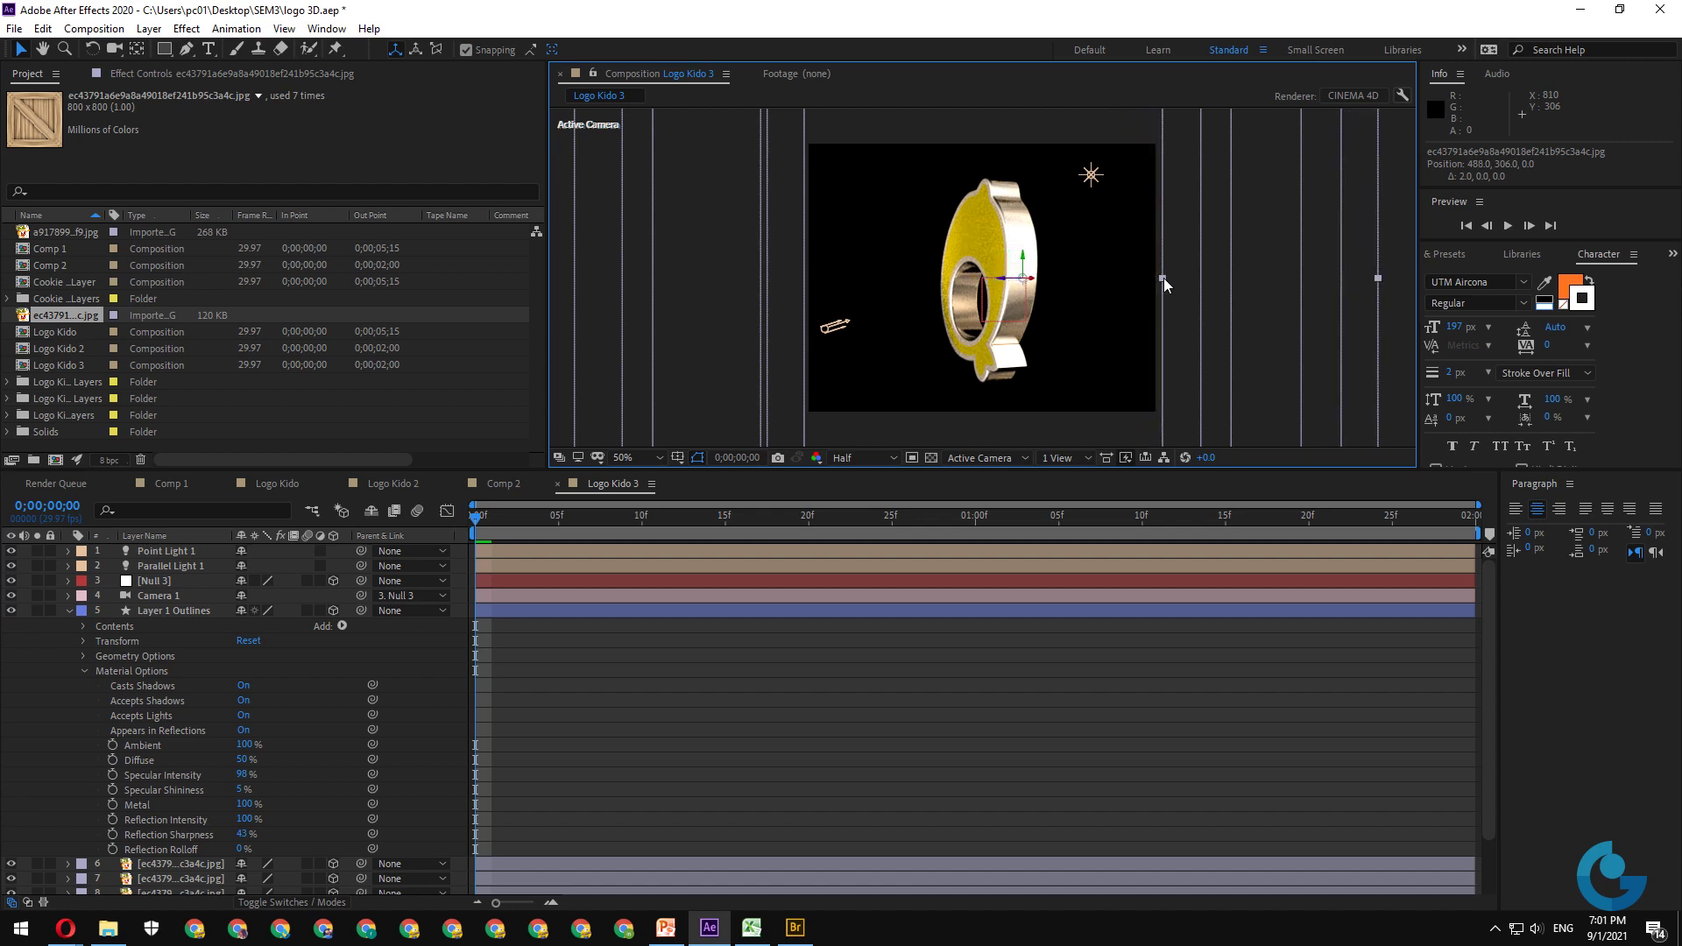
- Collapse the logo layer's Material Options and reset its Y Rotation to 0°
{"action": "left_click", "coordinate": [70, 610]}
{"action": "left_click", "coordinate": [178, 611]}
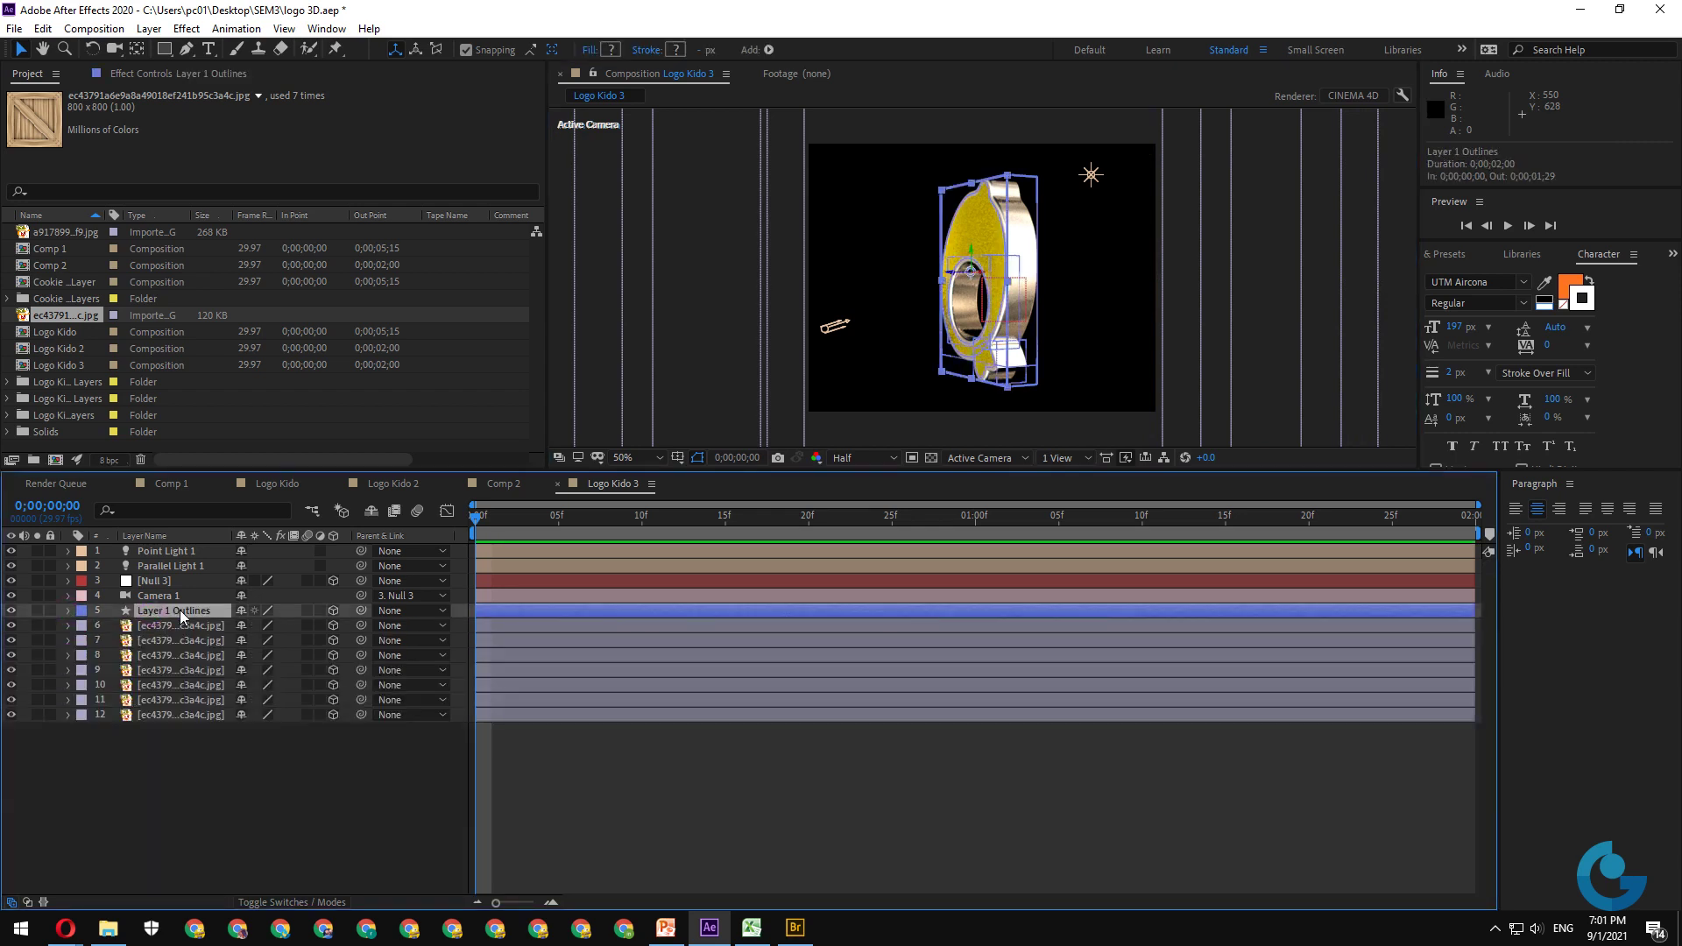
{"action": "key", "text": "r"}
{"action": "left_click", "coordinate": [366, 849]}
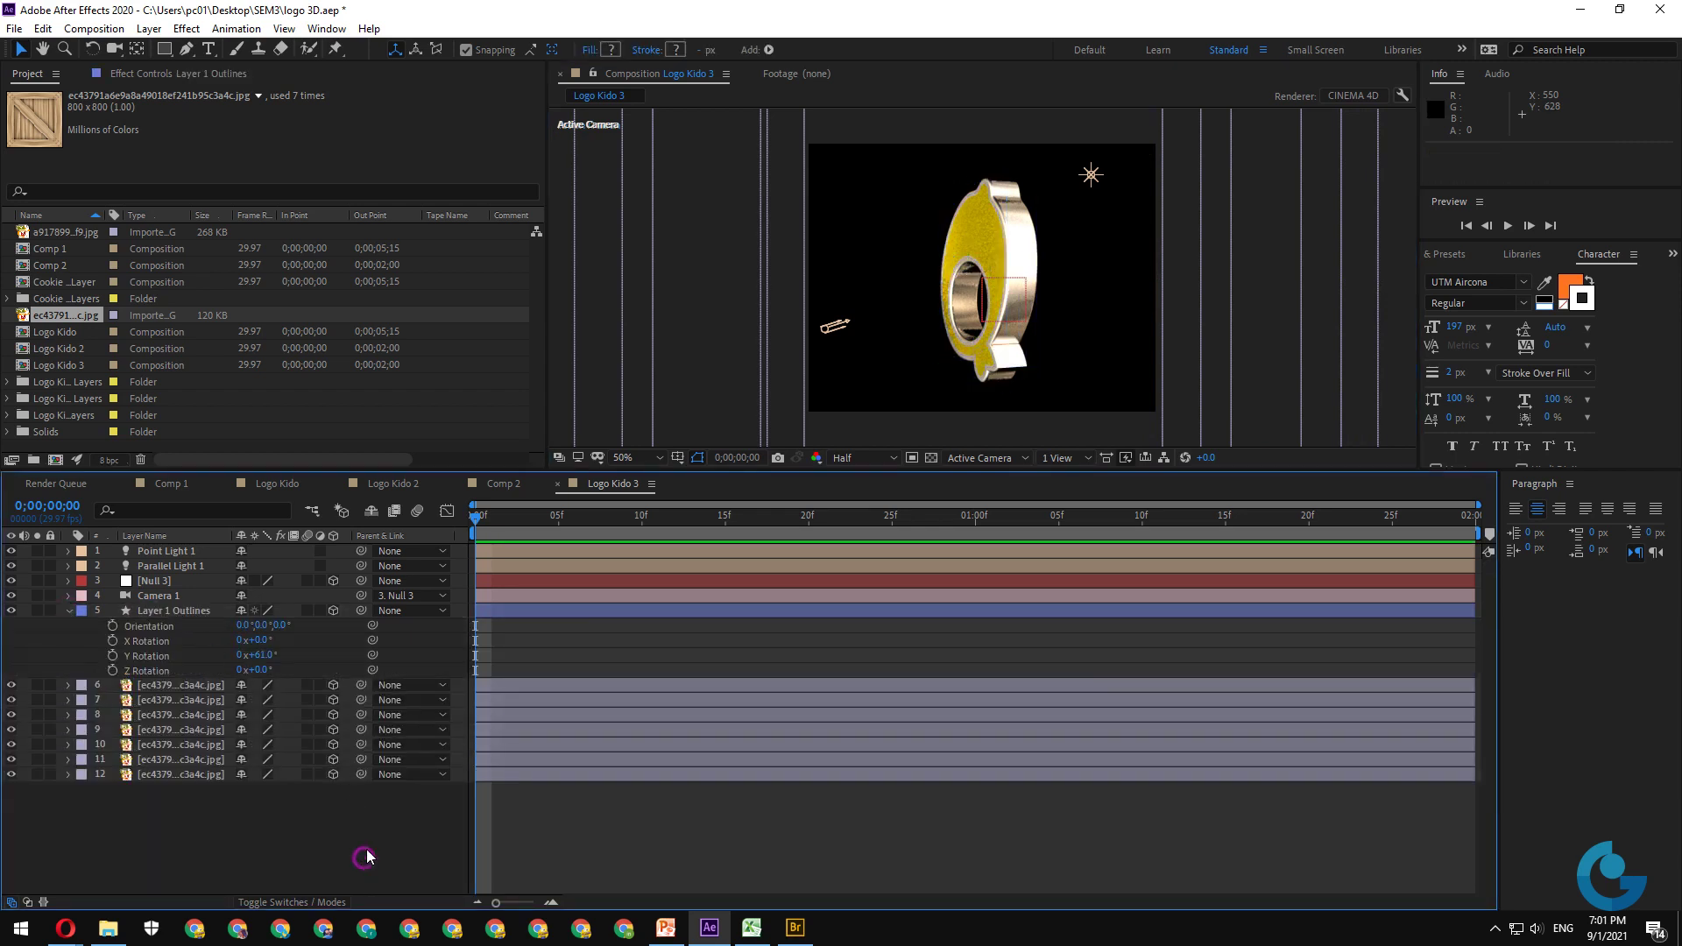
{"action": "left_click", "coordinate": [260, 657]}
{"action": "type", "text": "0"}
{"action": "key", "text": "Return"}
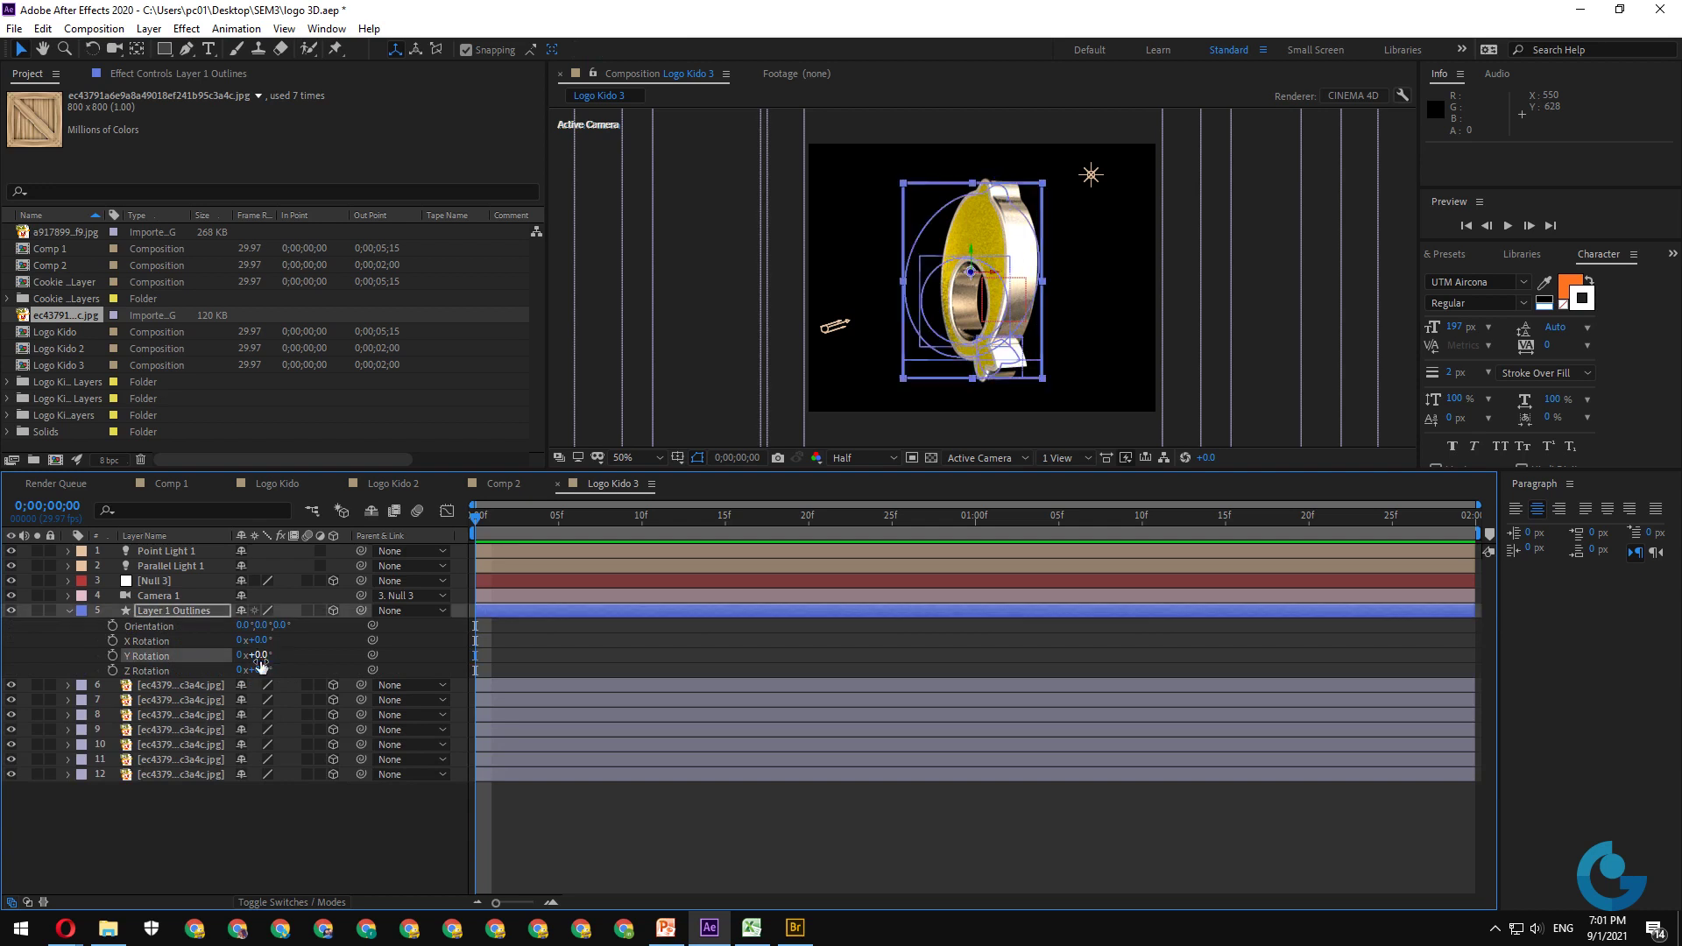
- Return to the first frame and add a Y Rotation keyframe of 0° on Layer 1 Outlines
{"action": "key", "text": "space"}
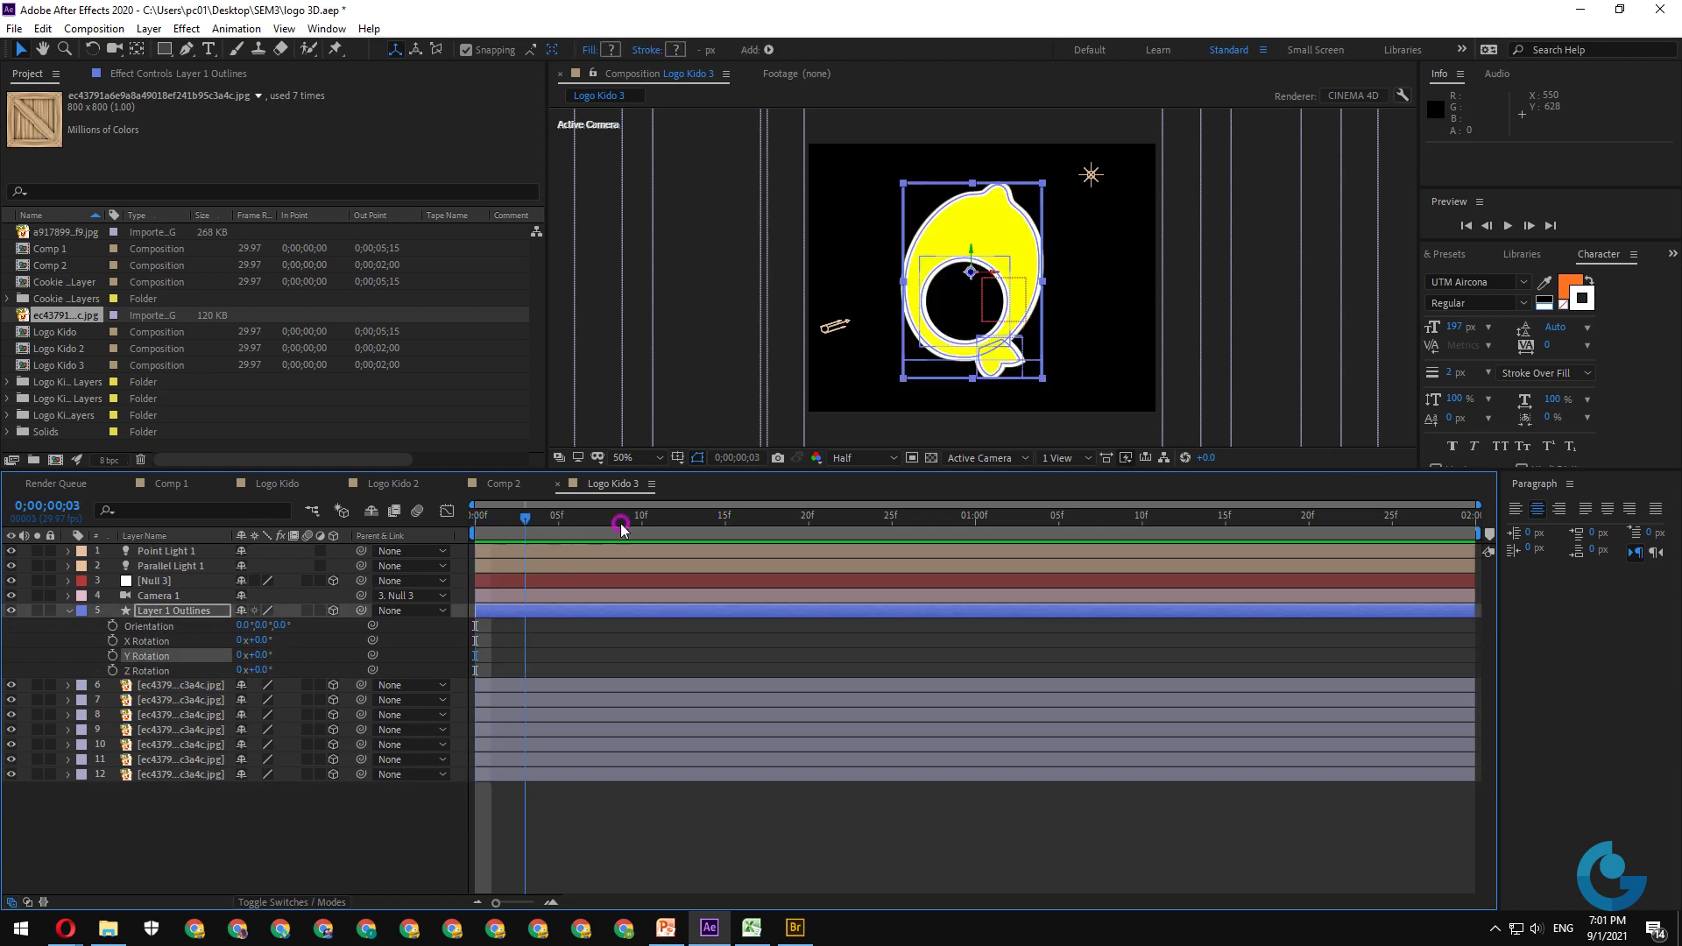
{"action": "left_click", "coordinate": [685, 546]}
{"action": "left_click", "coordinate": [387, 538]}
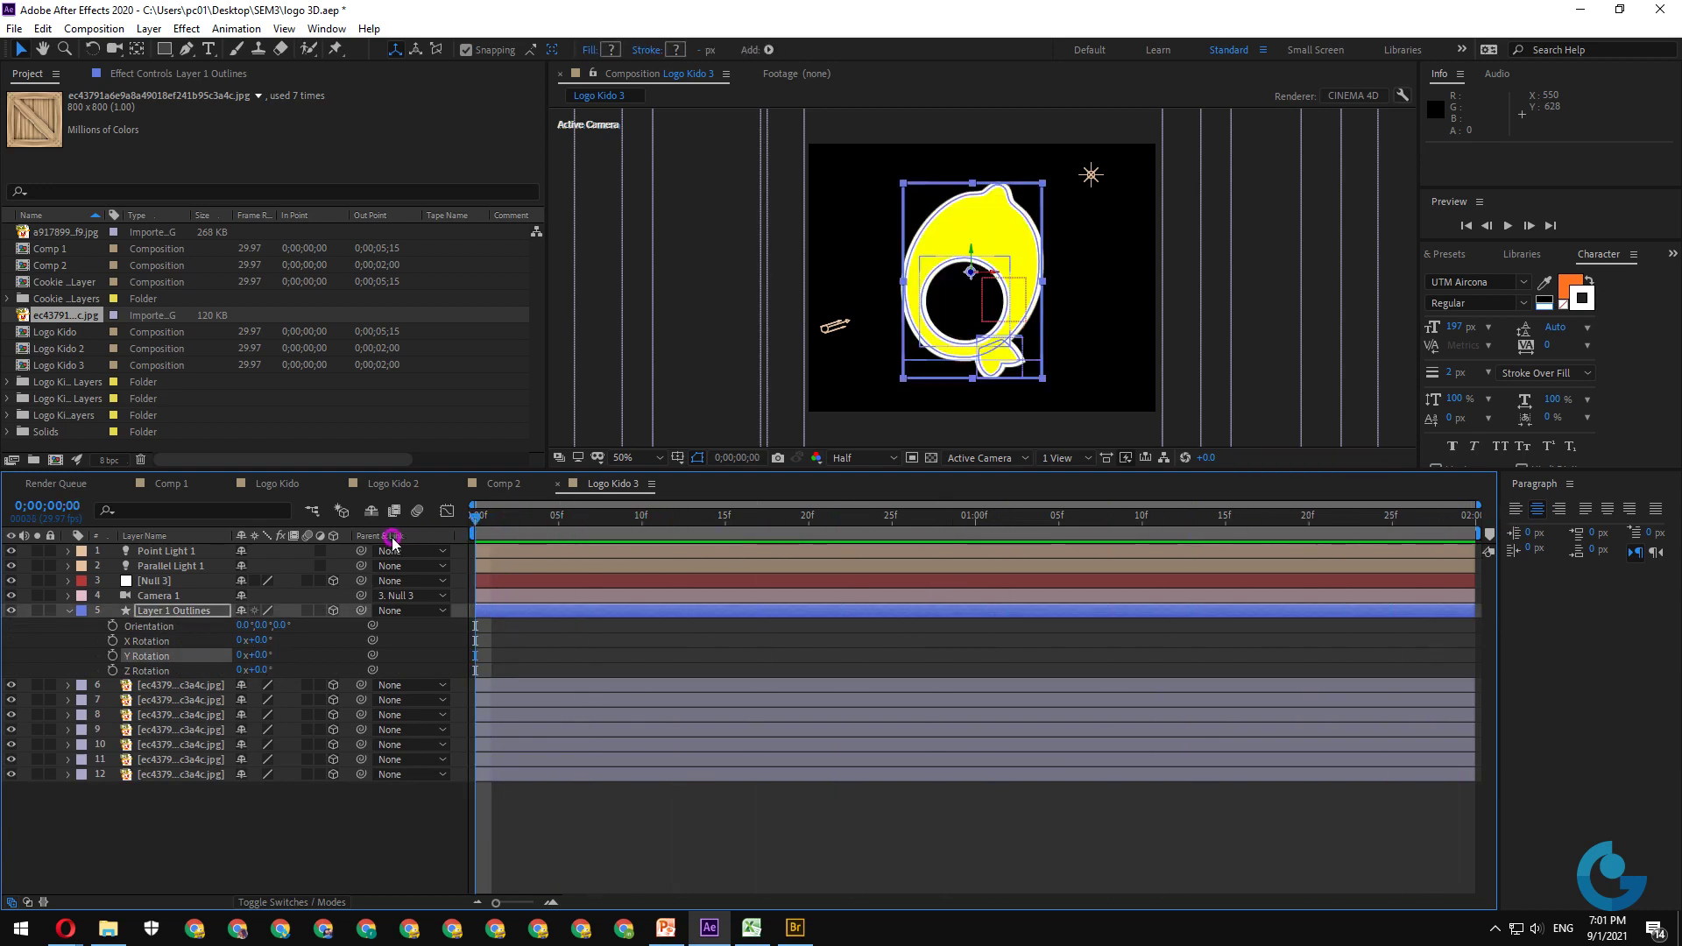
{"action": "left_click", "coordinate": [112, 656]}
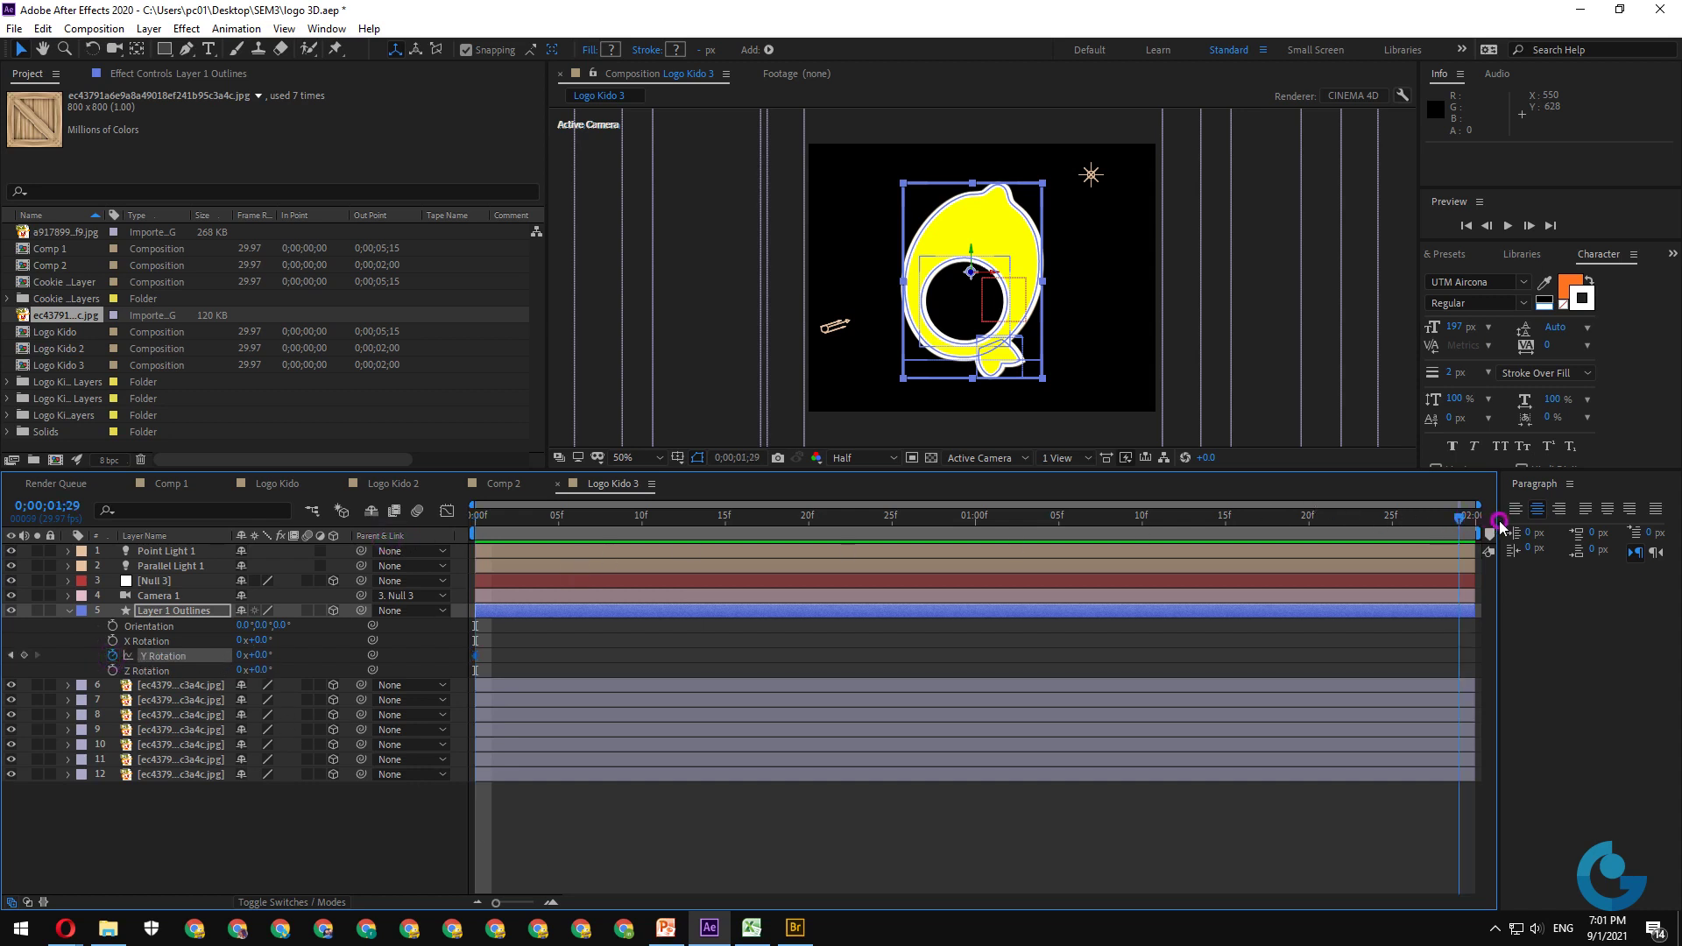
- Add a Y Rotation keyframe of -1 full revolution on Layer 1 Outlines at 0;00;01;29
{"action": "left_click", "coordinate": [1486, 524]}
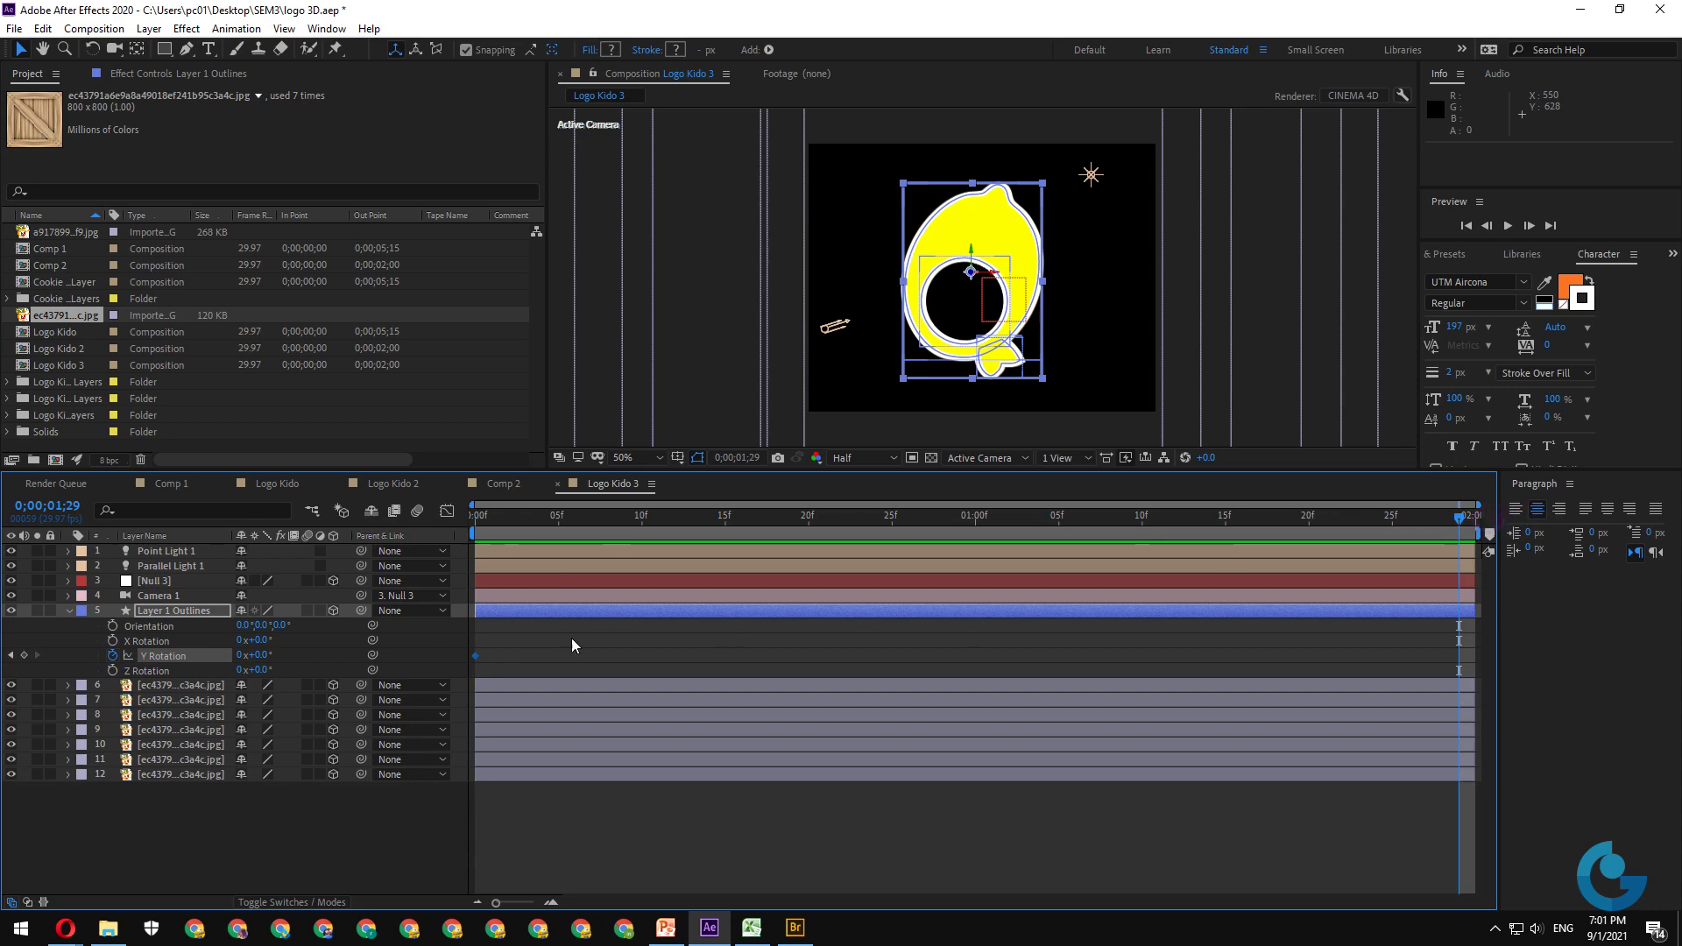
{"action": "left_click", "coordinate": [242, 655]}
{"action": "type", "text": "-1"}
{"action": "key", "text": "Return"}
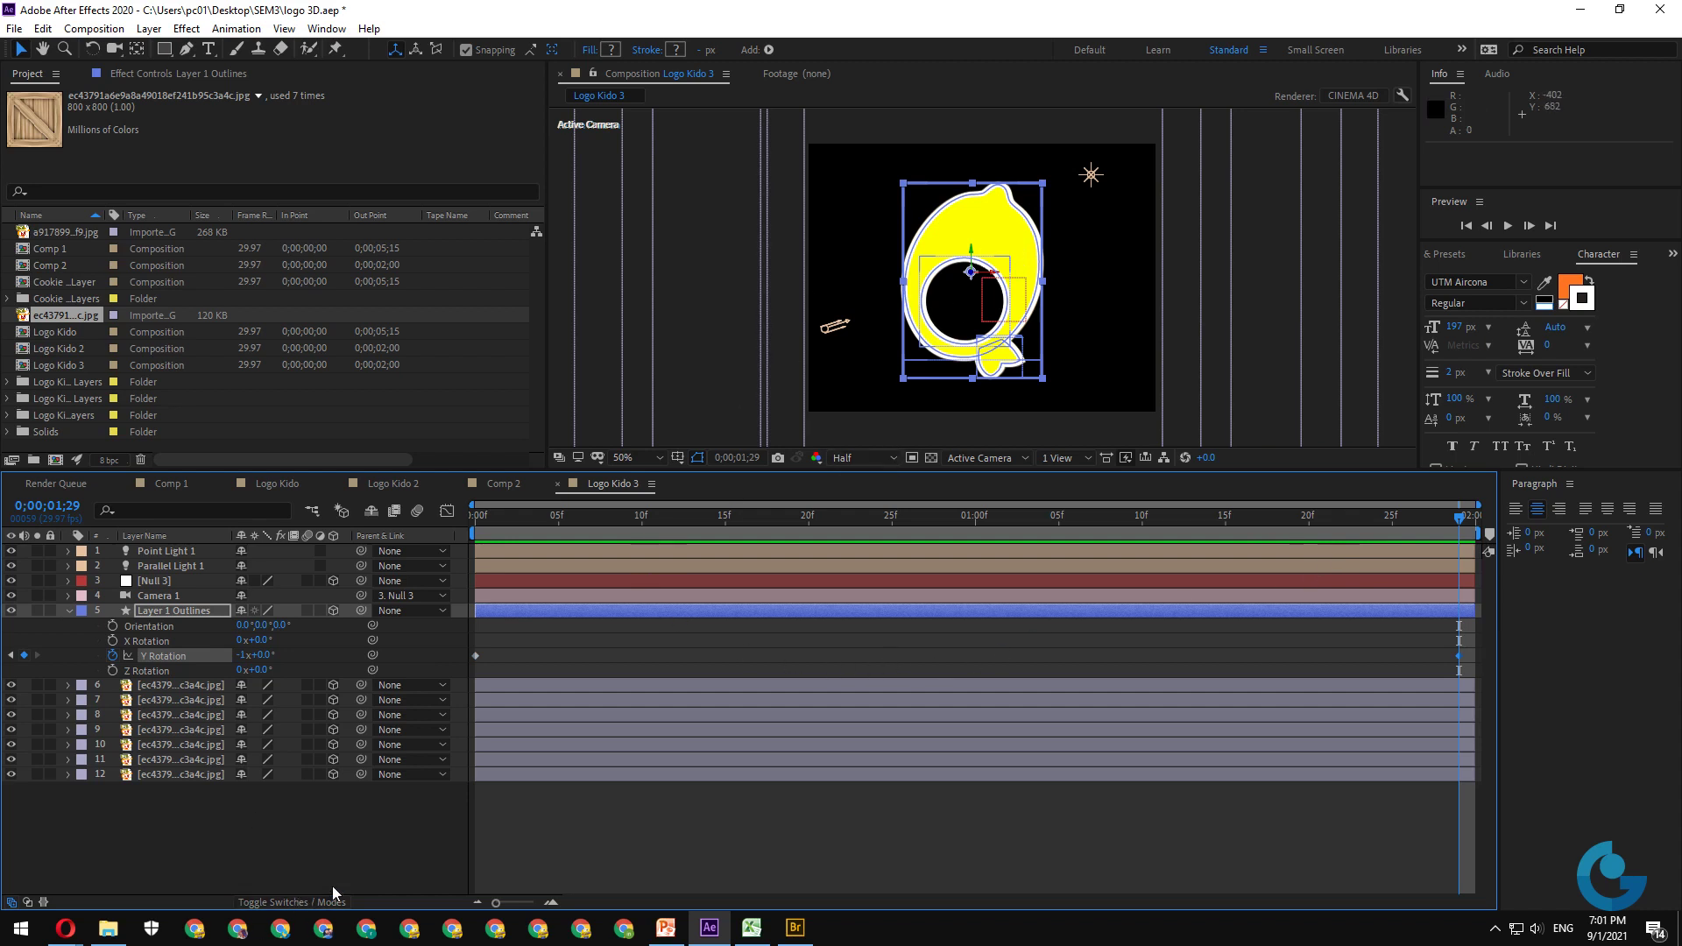
- Collapse the logo layer's properties and play the composition to check the logo's spin
{"action": "left_click", "coordinate": [389, 858]}
{"action": "left_click", "coordinate": [72, 616]}
{"action": "left_click", "coordinate": [72, 616]}
{"action": "left_click", "coordinate": [331, 778]}
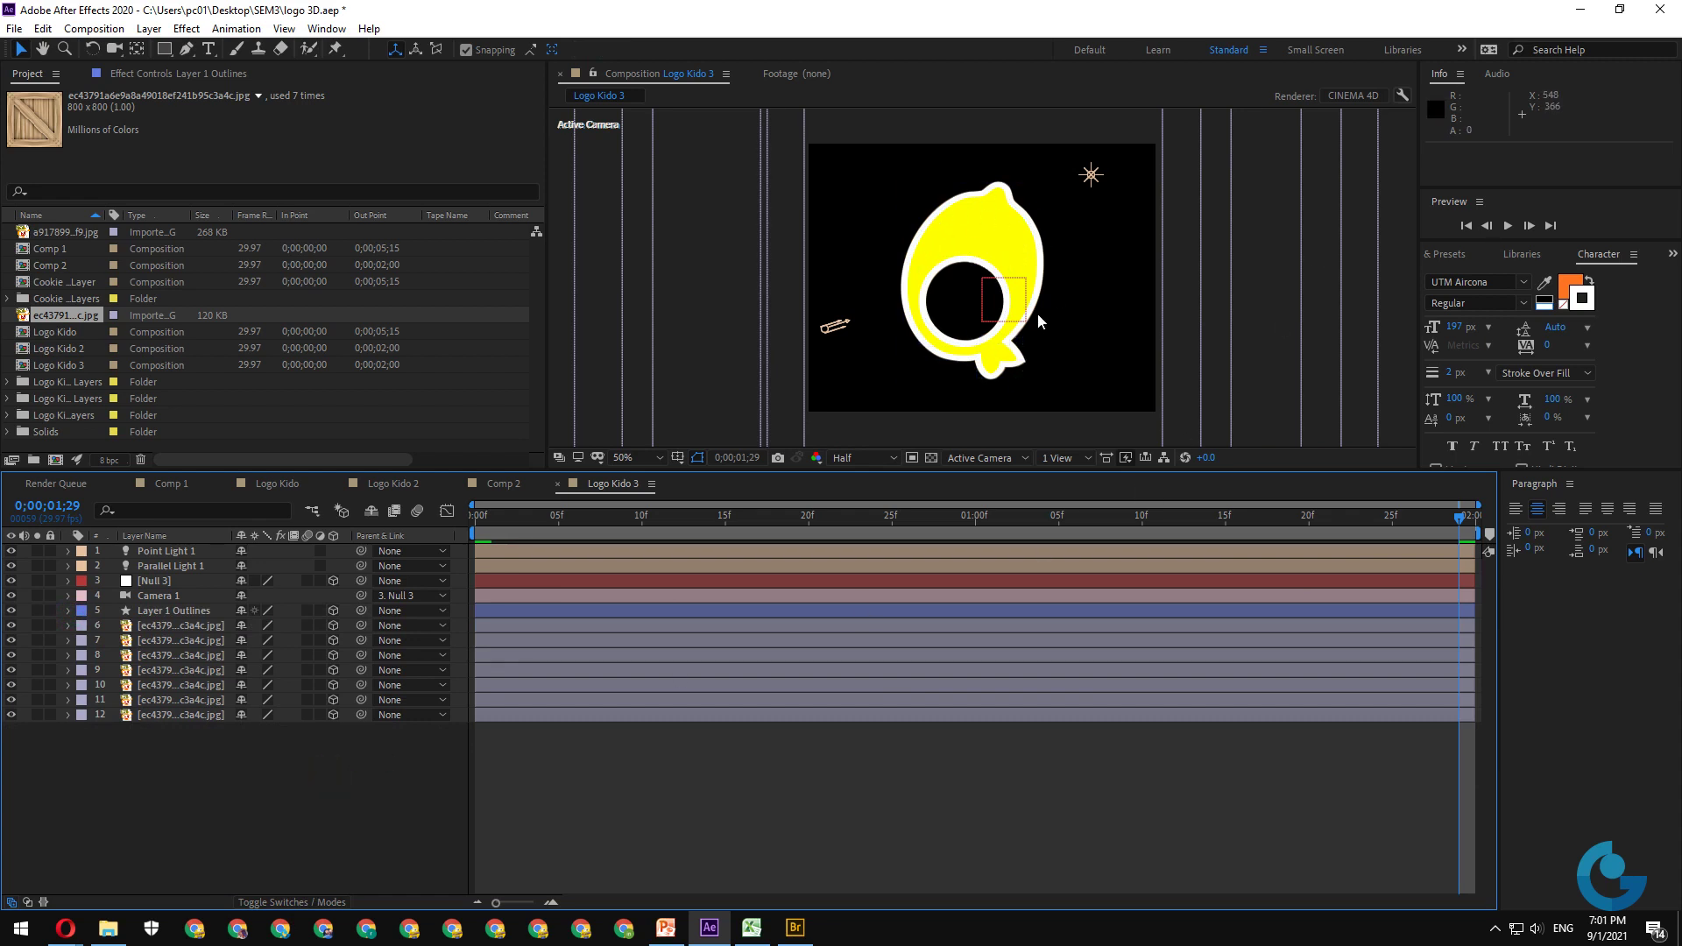
{"action": "left_click", "coordinate": [1506, 226]}
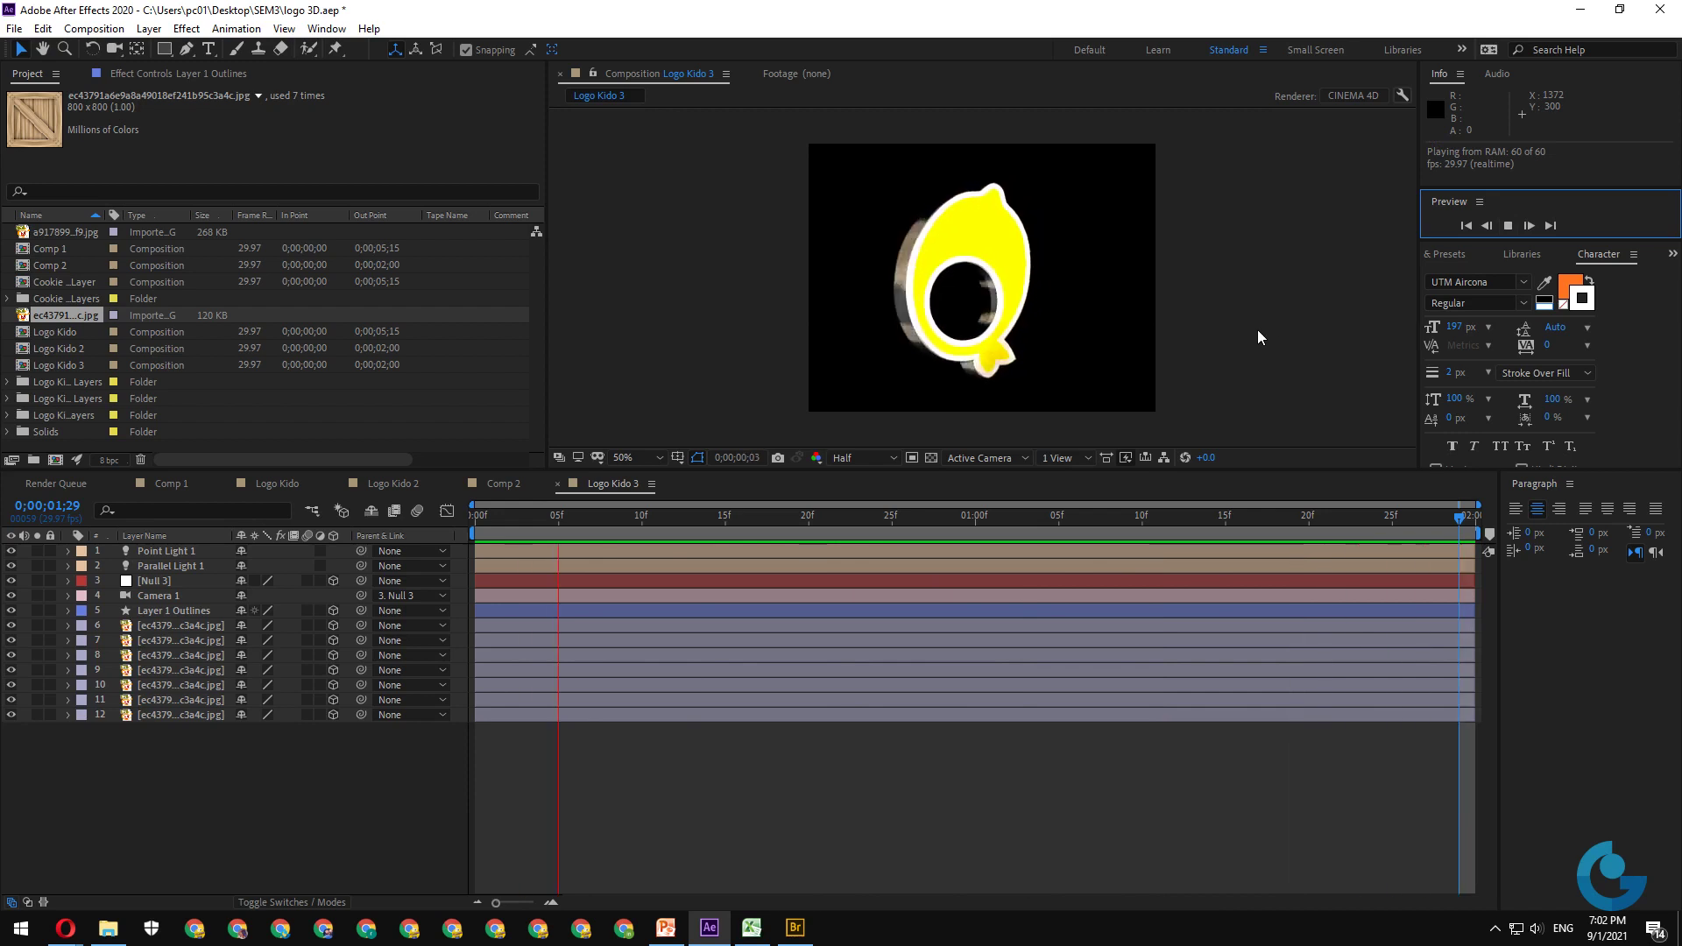
{"action": "left_click", "coordinate": [1301, 305]}
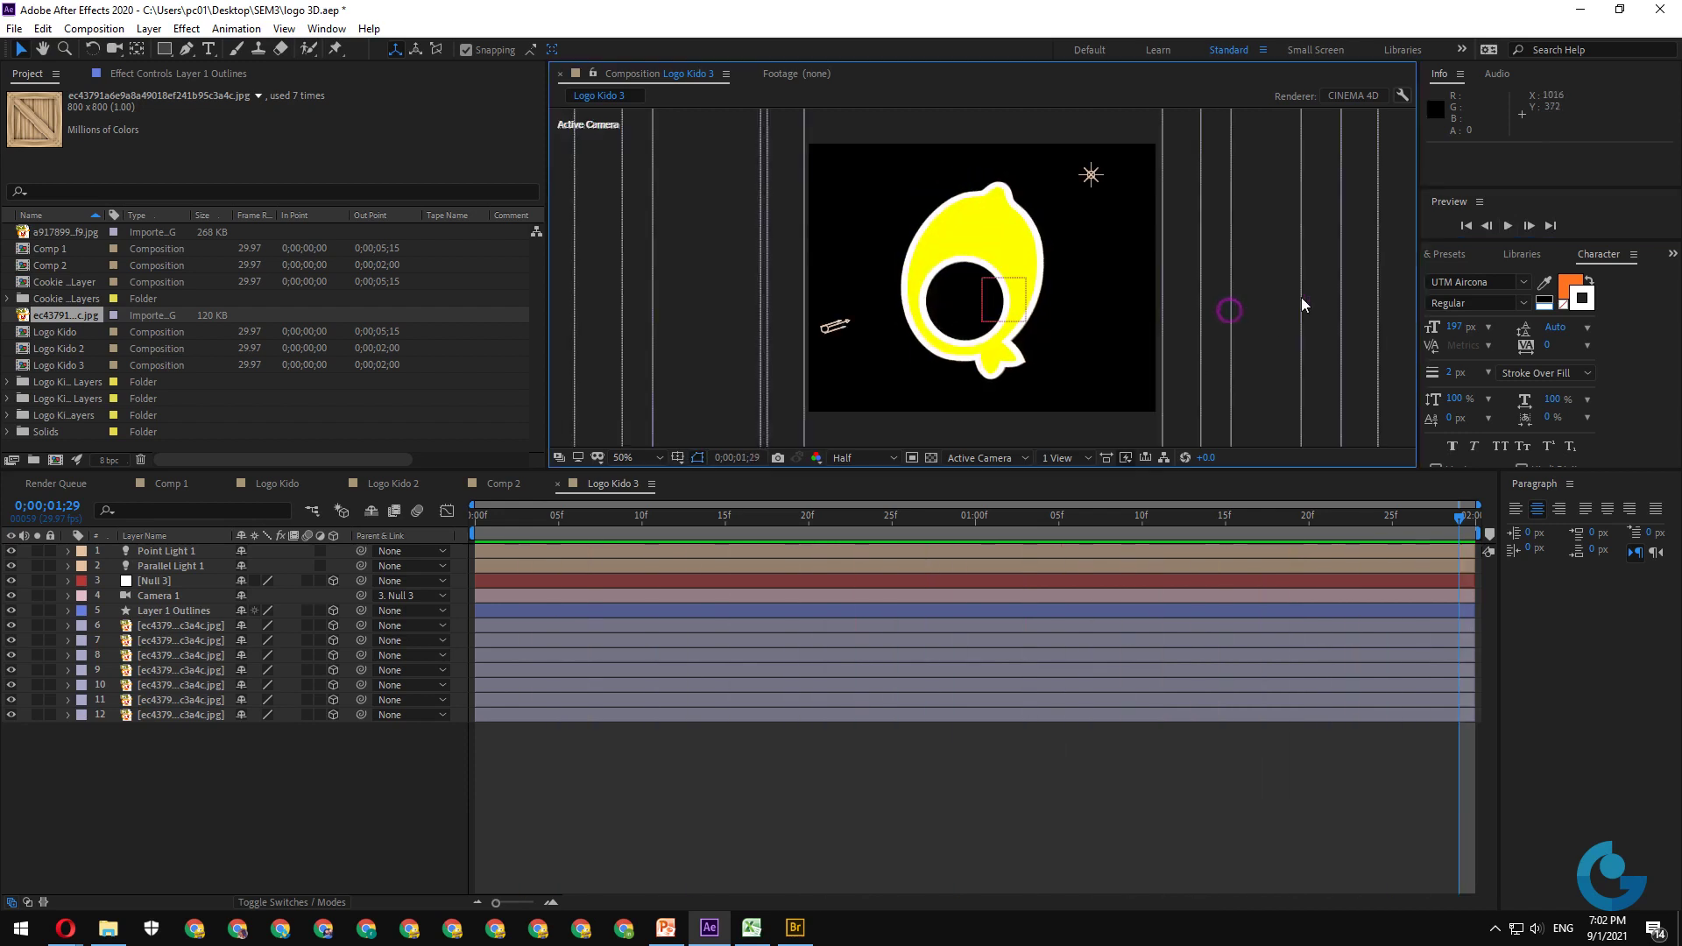
- Set the Z anchor point of Layer 1 Outlines to 34 at 0;00;00;15, return to the first frame and collapse the layer
{"action": "mouse_move", "coordinate": [716, 511]}
{"action": "left_mouse_down"}
{"action": "mouse_move", "coordinate": [906, 524]}
{"action": "mouse_move", "coordinate": [728, 529]}
{"action": "left_mouse_up"}
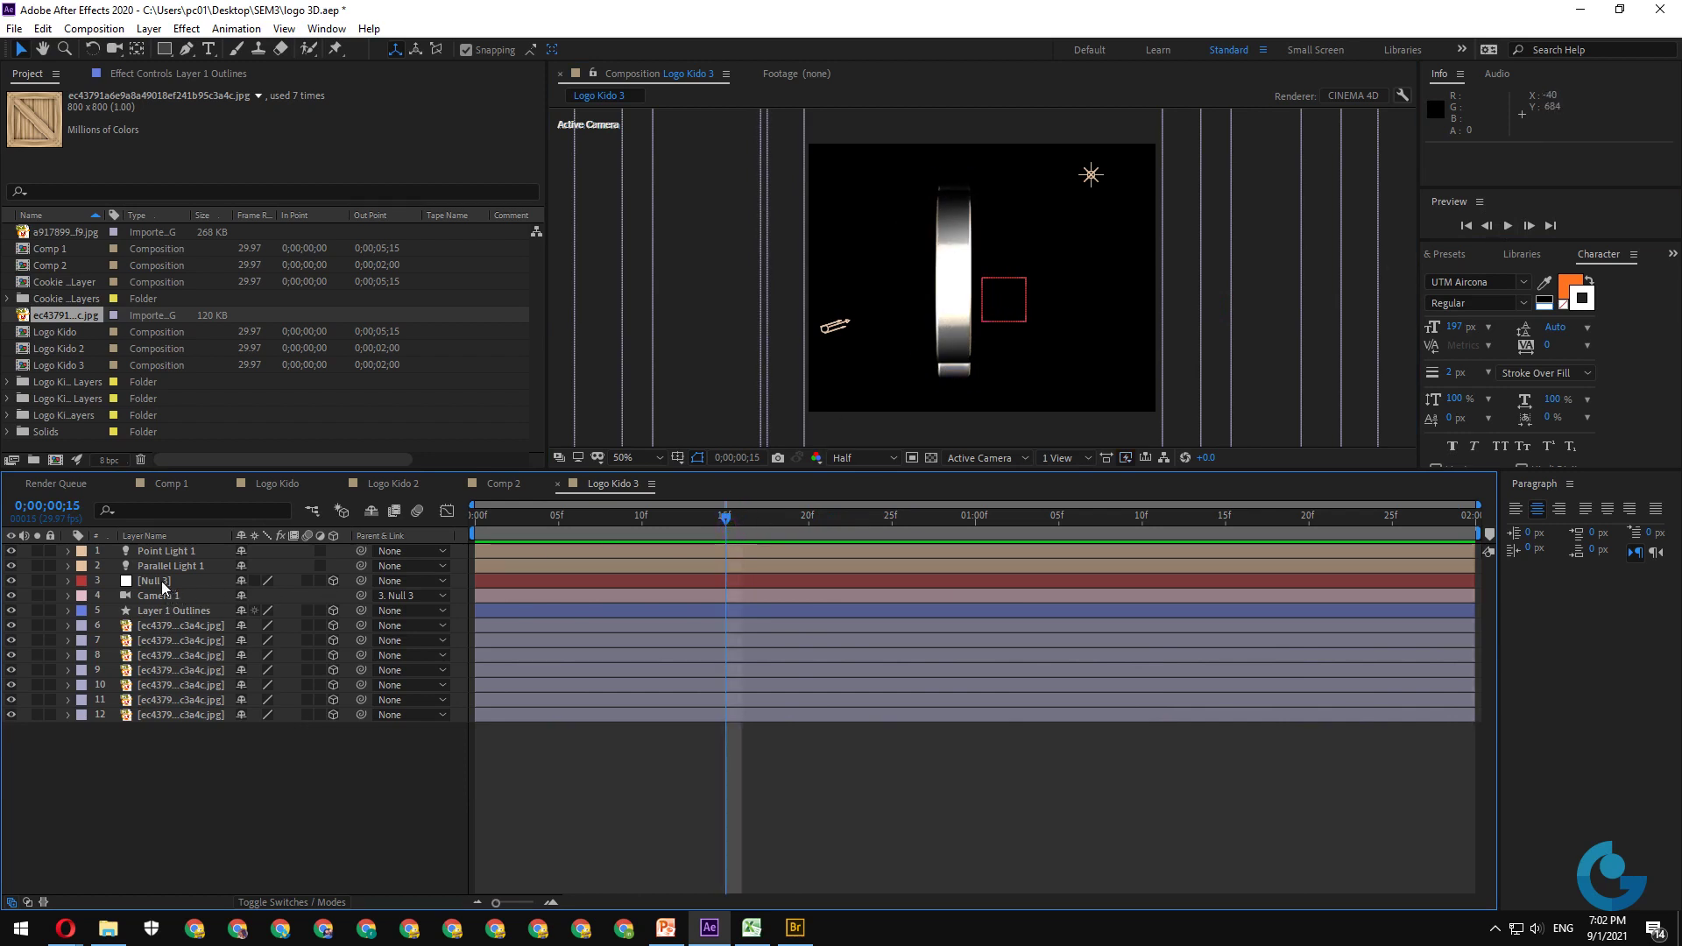
{"action": "left_click", "coordinate": [156, 609]}
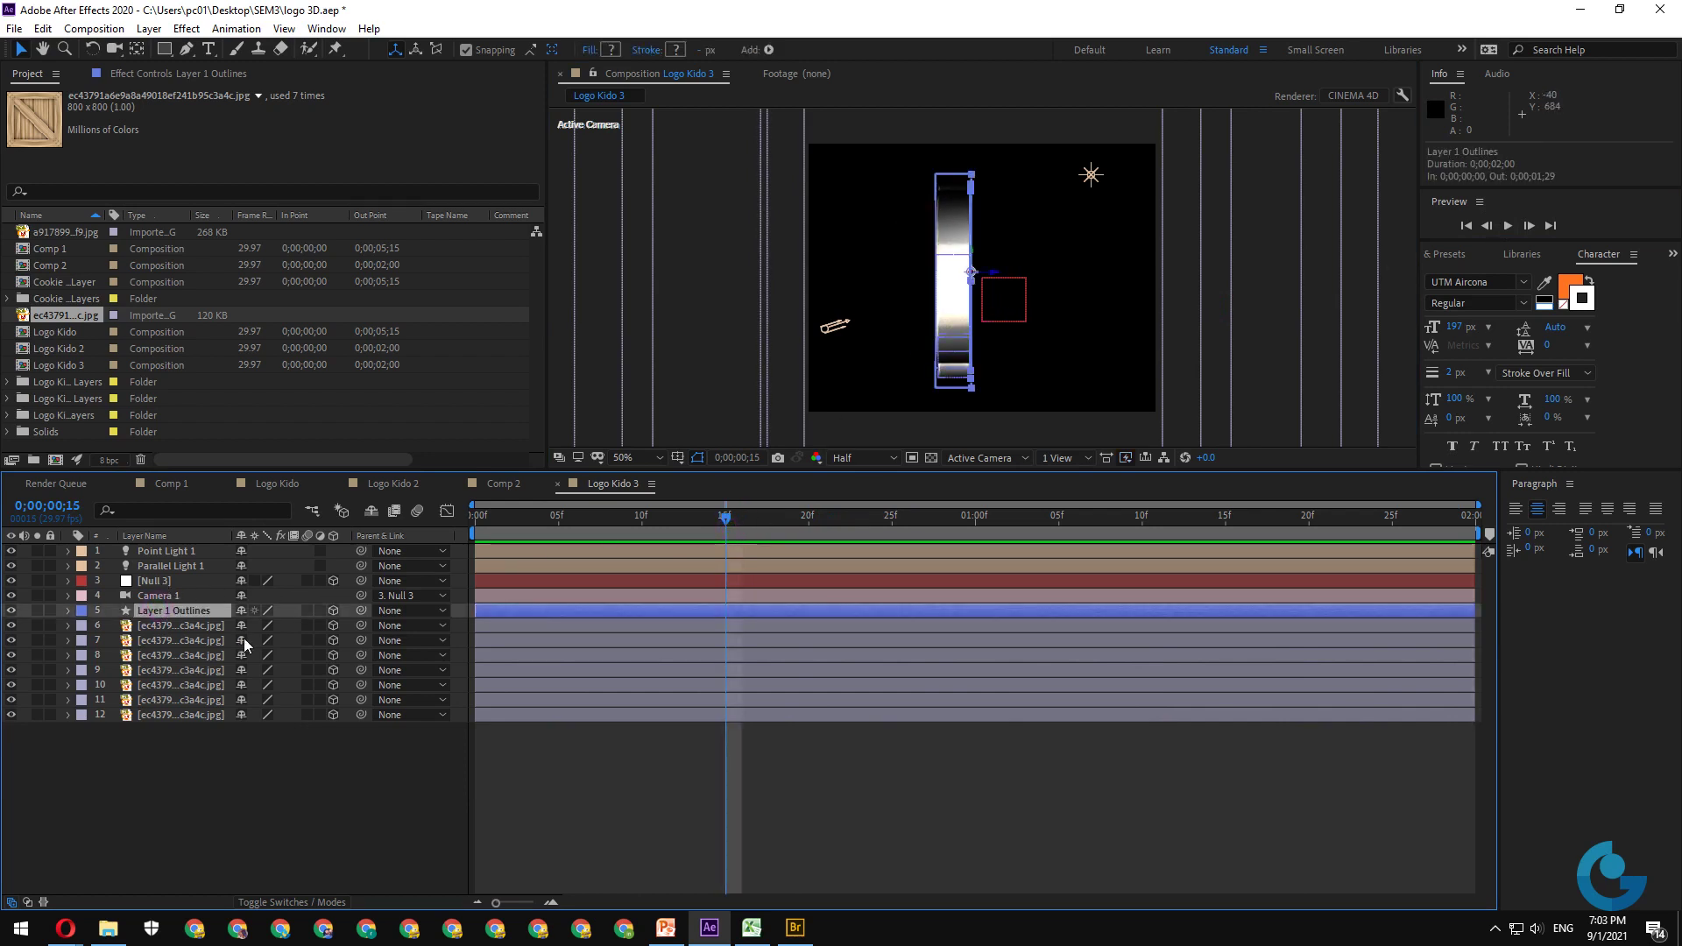
{"action": "key", "text": "a"}
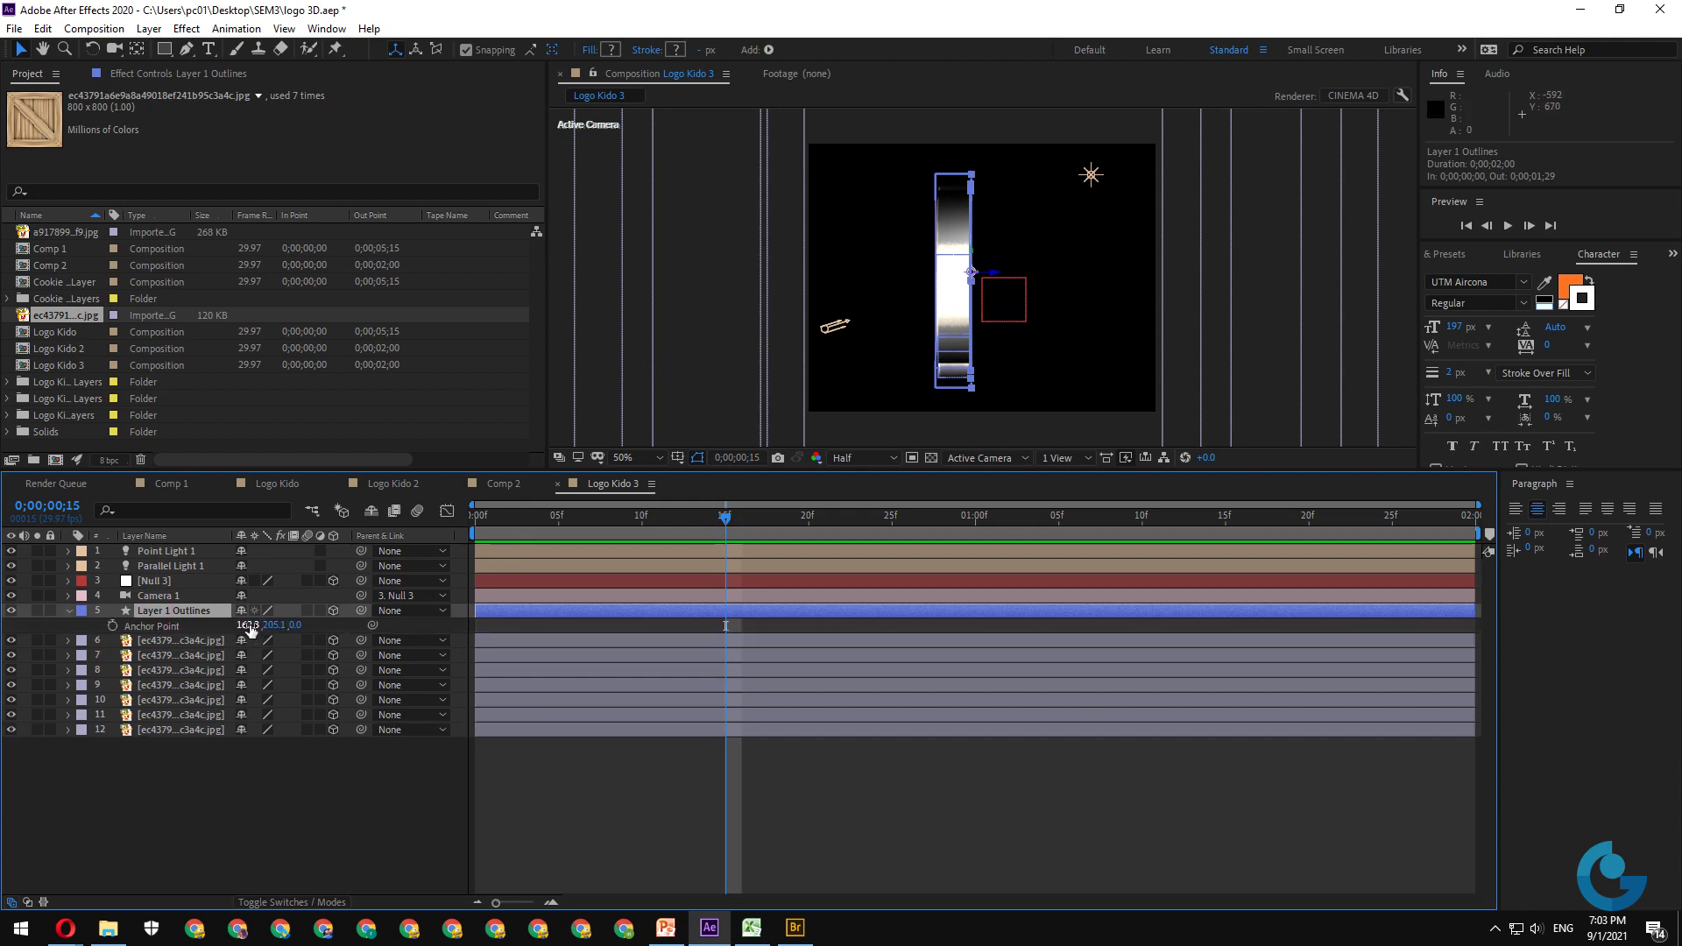
{"action": "left_click_drag", "start_coordinate": [293, 627], "coordinate": [324, 625]}
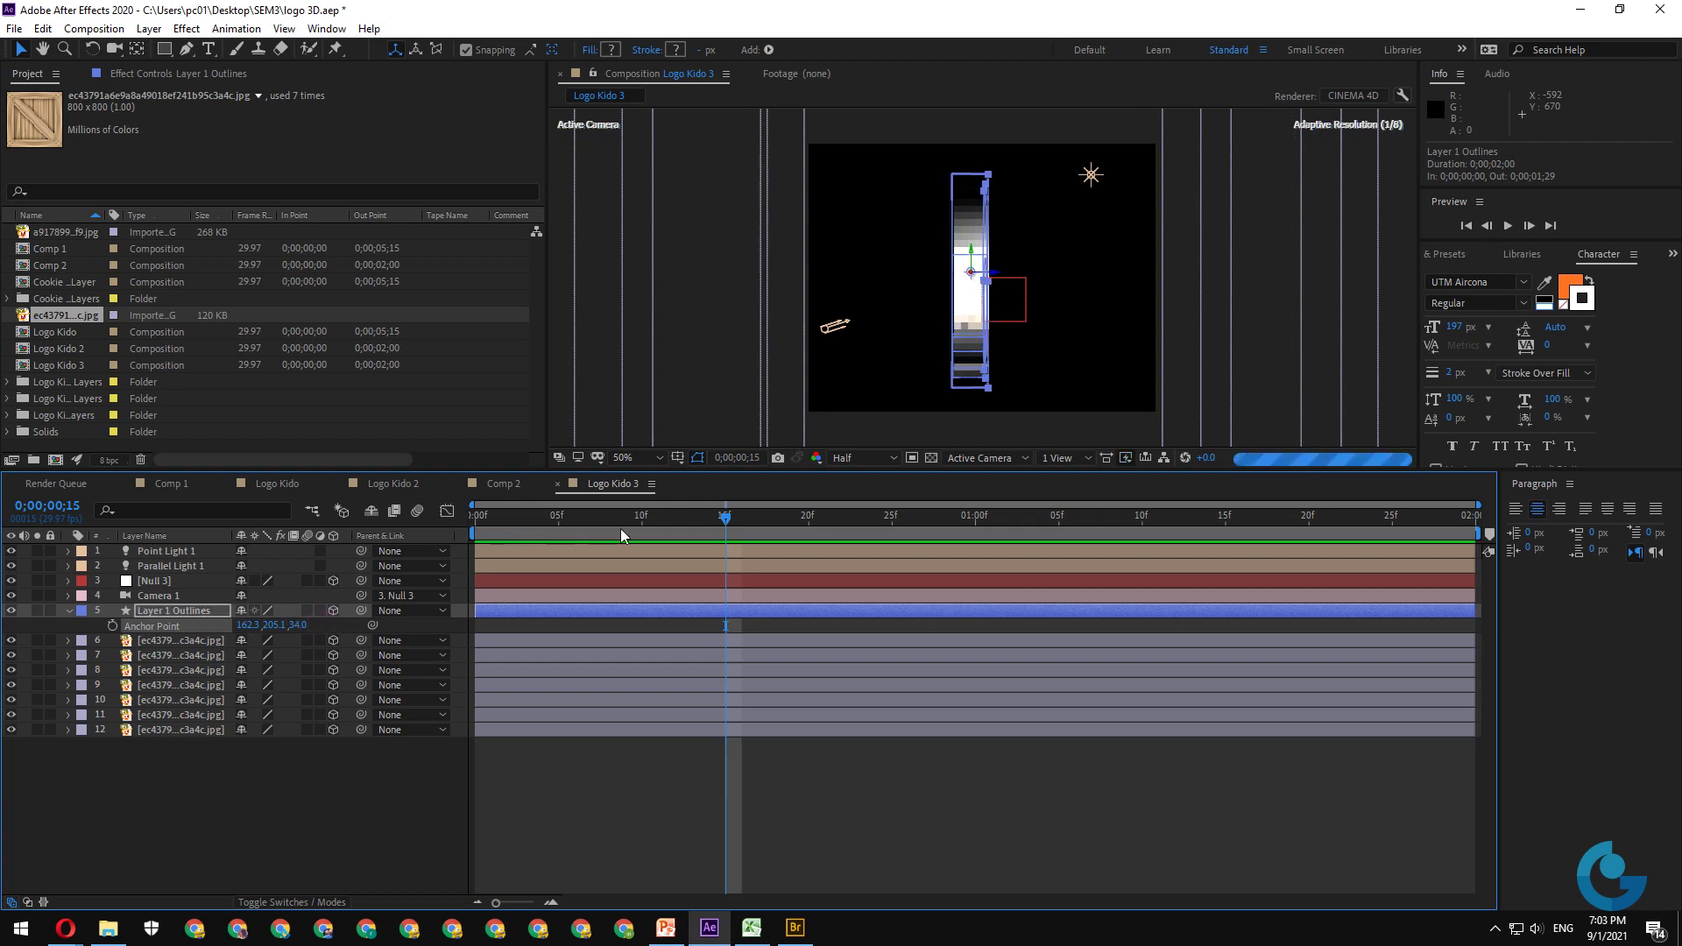
{"action": "left_click_drag", "start_coordinate": [725, 524], "coordinate": [383, 547]}
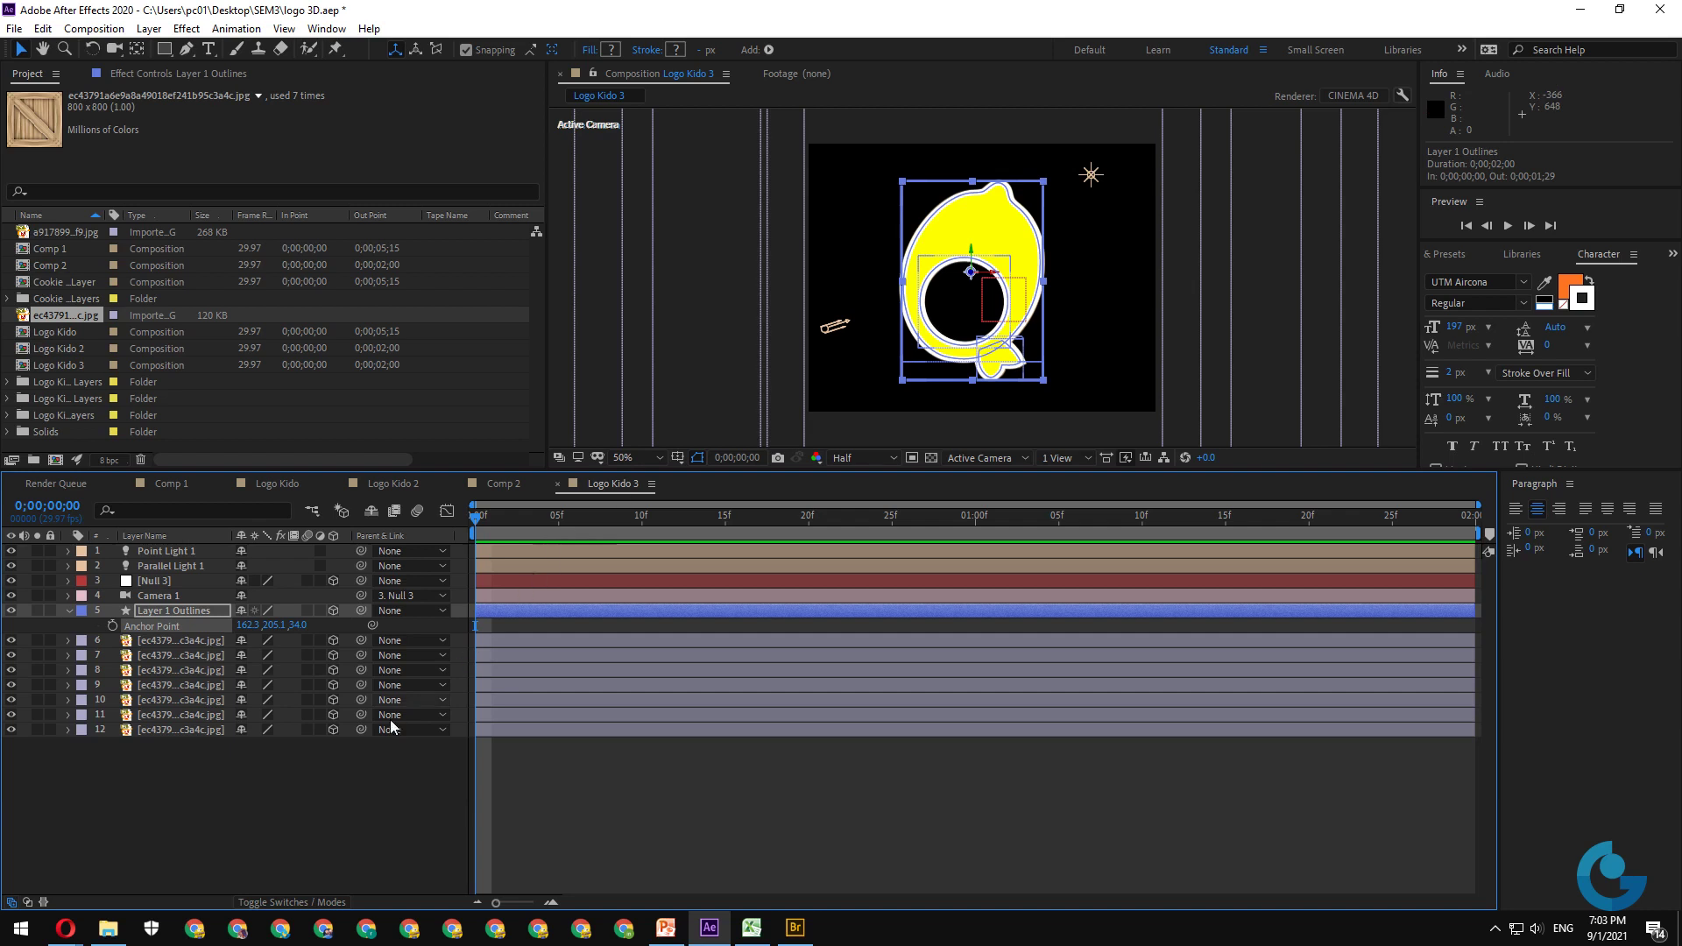
{"action": "left_click", "coordinate": [359, 754]}
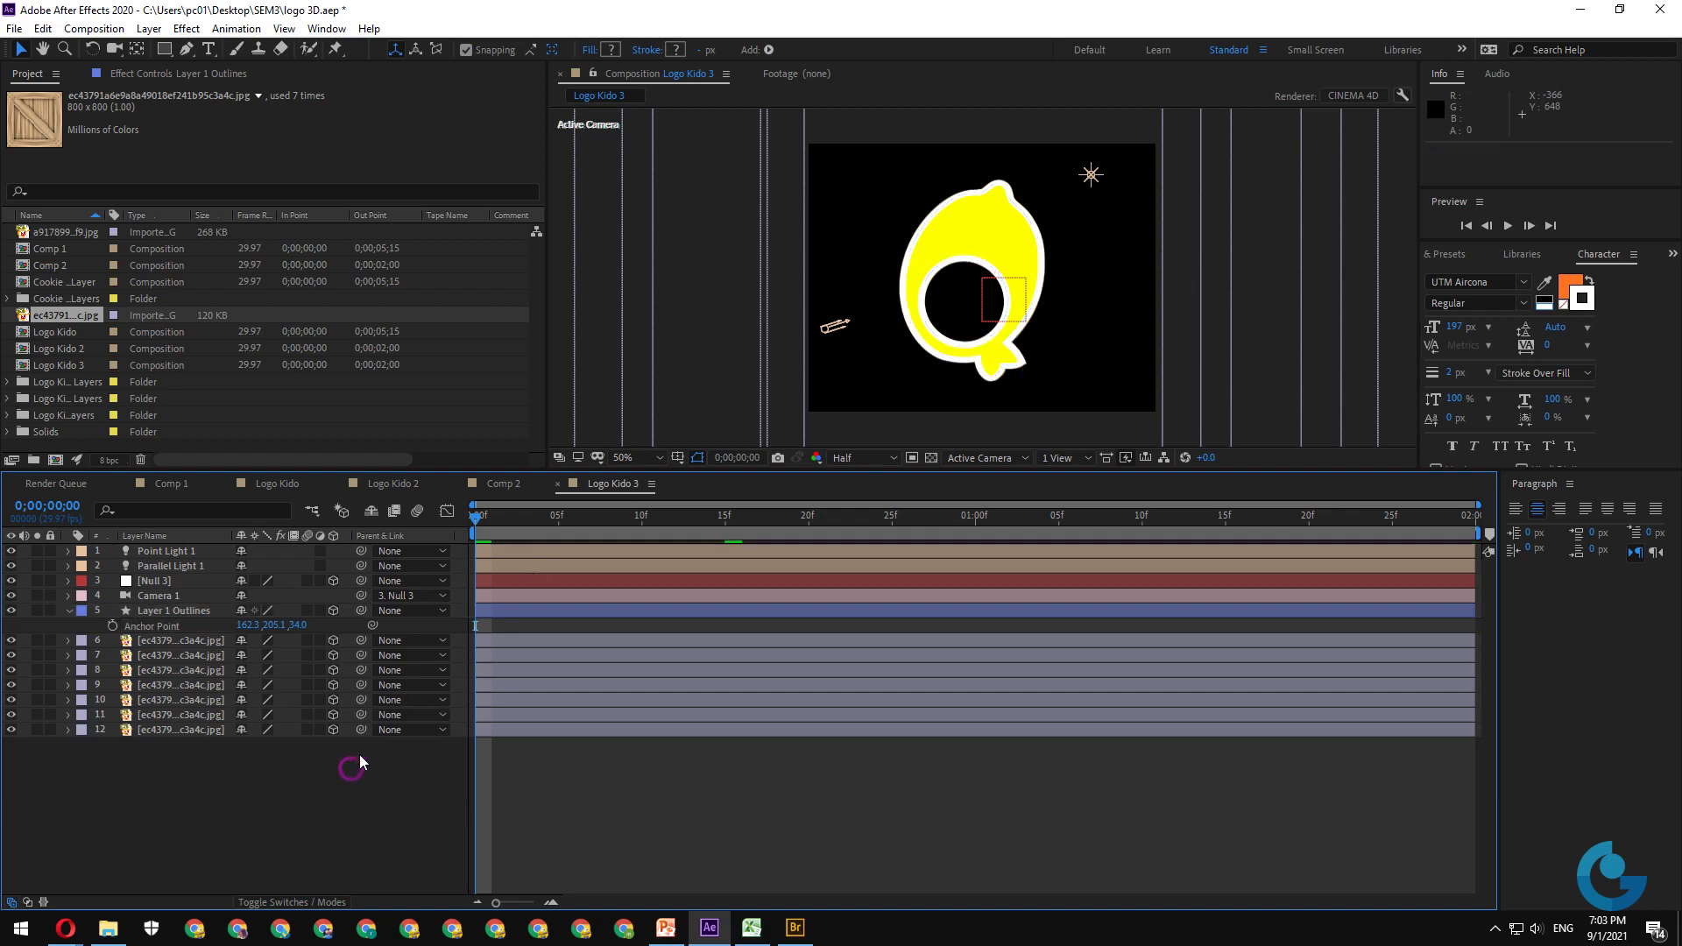
{"action": "left_click", "coordinate": [68, 613]}
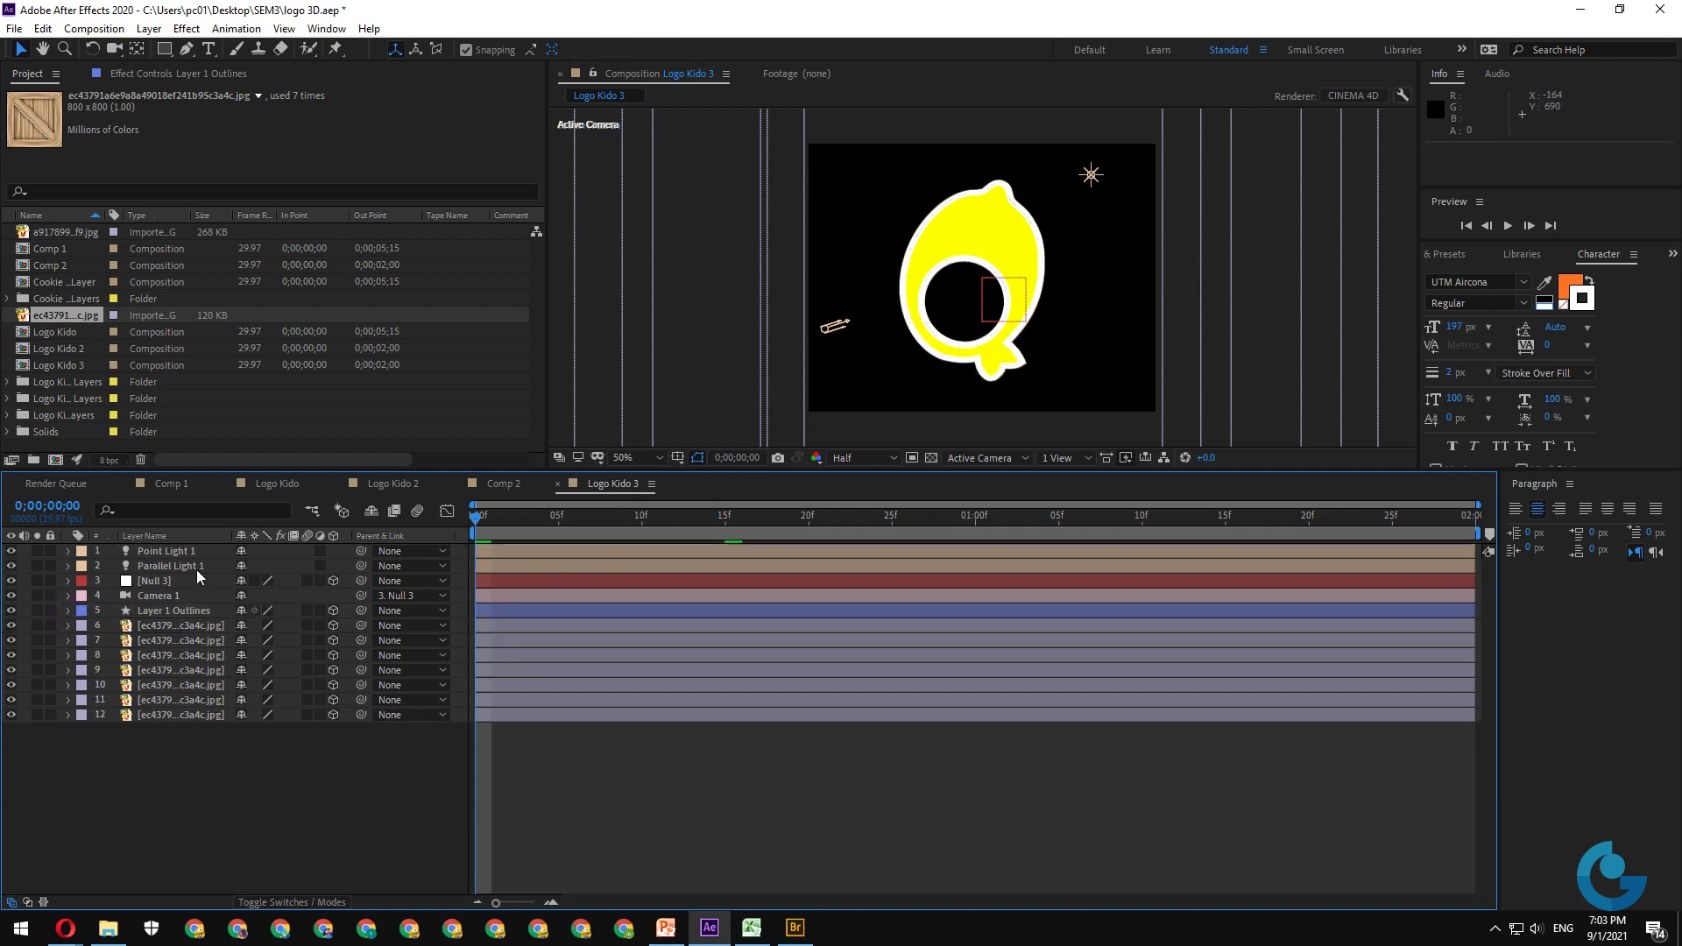
- Turn off Parallel Light 1 and check the logo's lighting at 0;00;00;10 and 0;00;00;17
{"action": "left_click", "coordinate": [11, 566]}
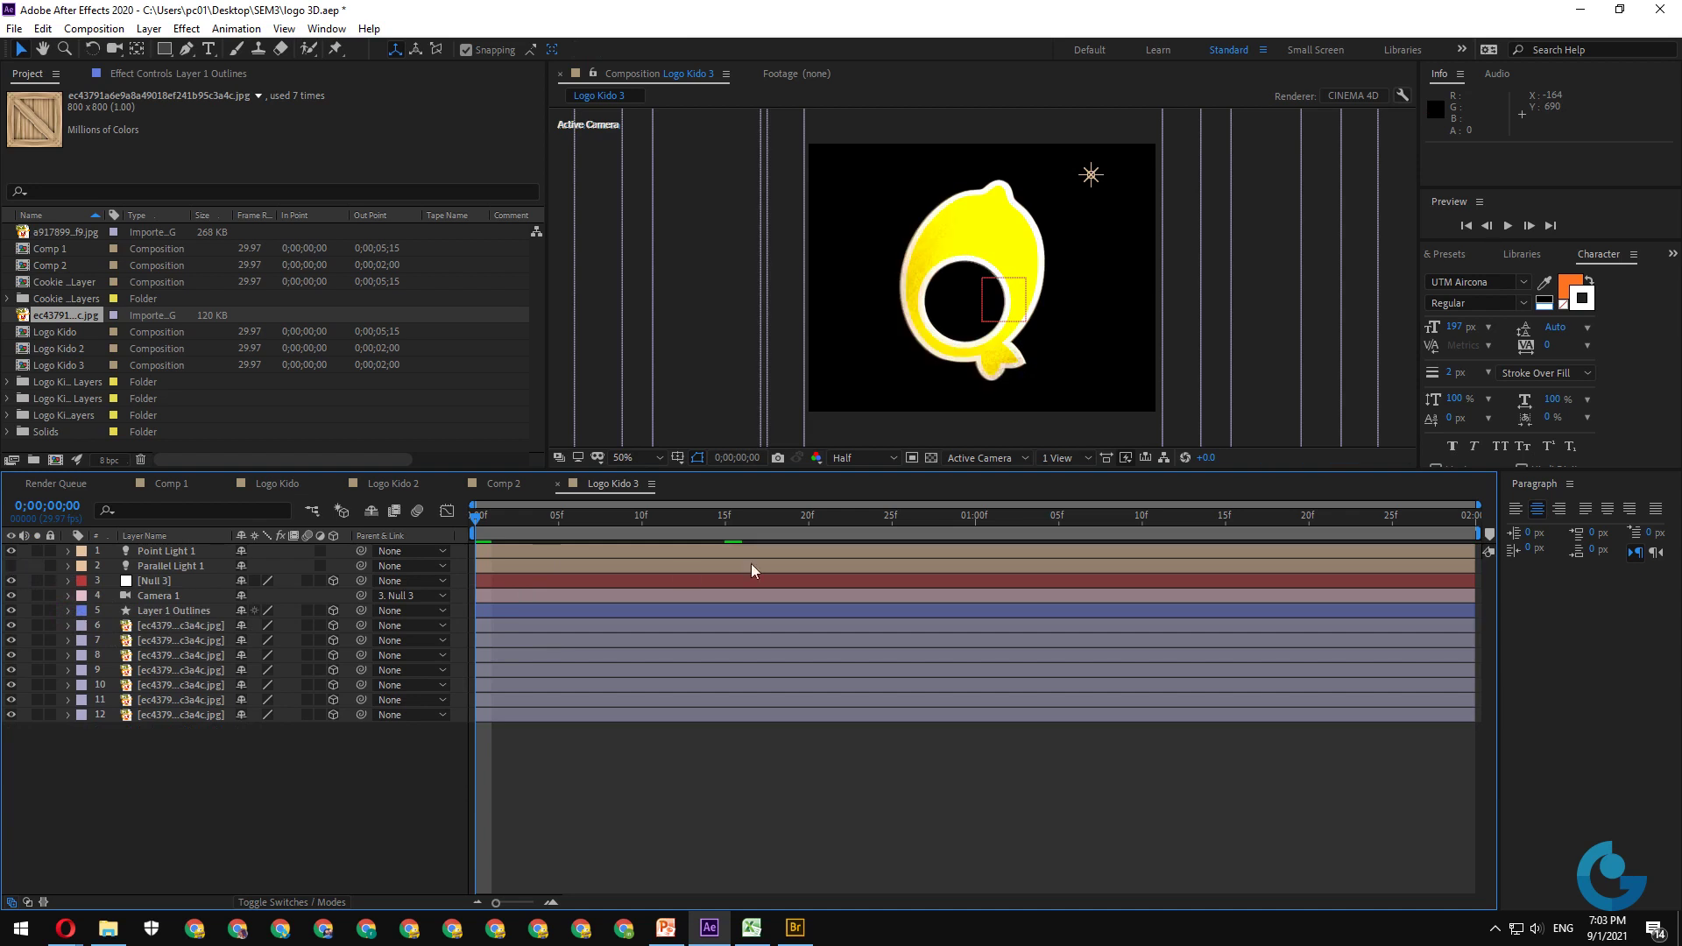
{"action": "left_click", "coordinate": [644, 522]}
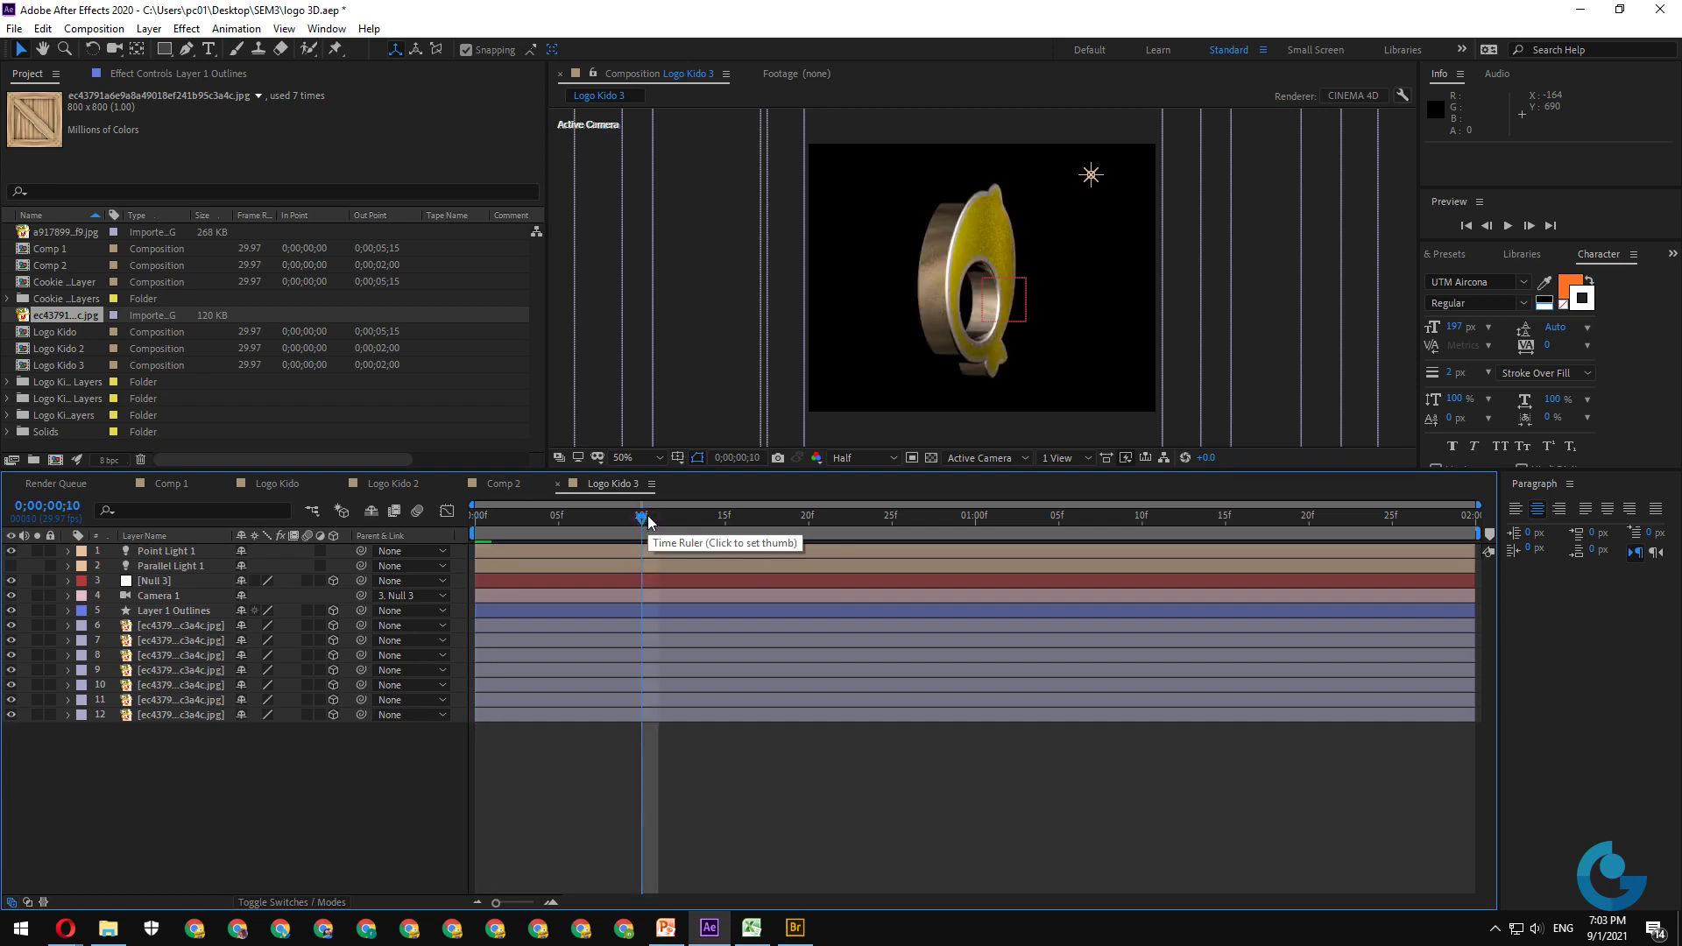
{"action": "left_click", "coordinate": [762, 515]}
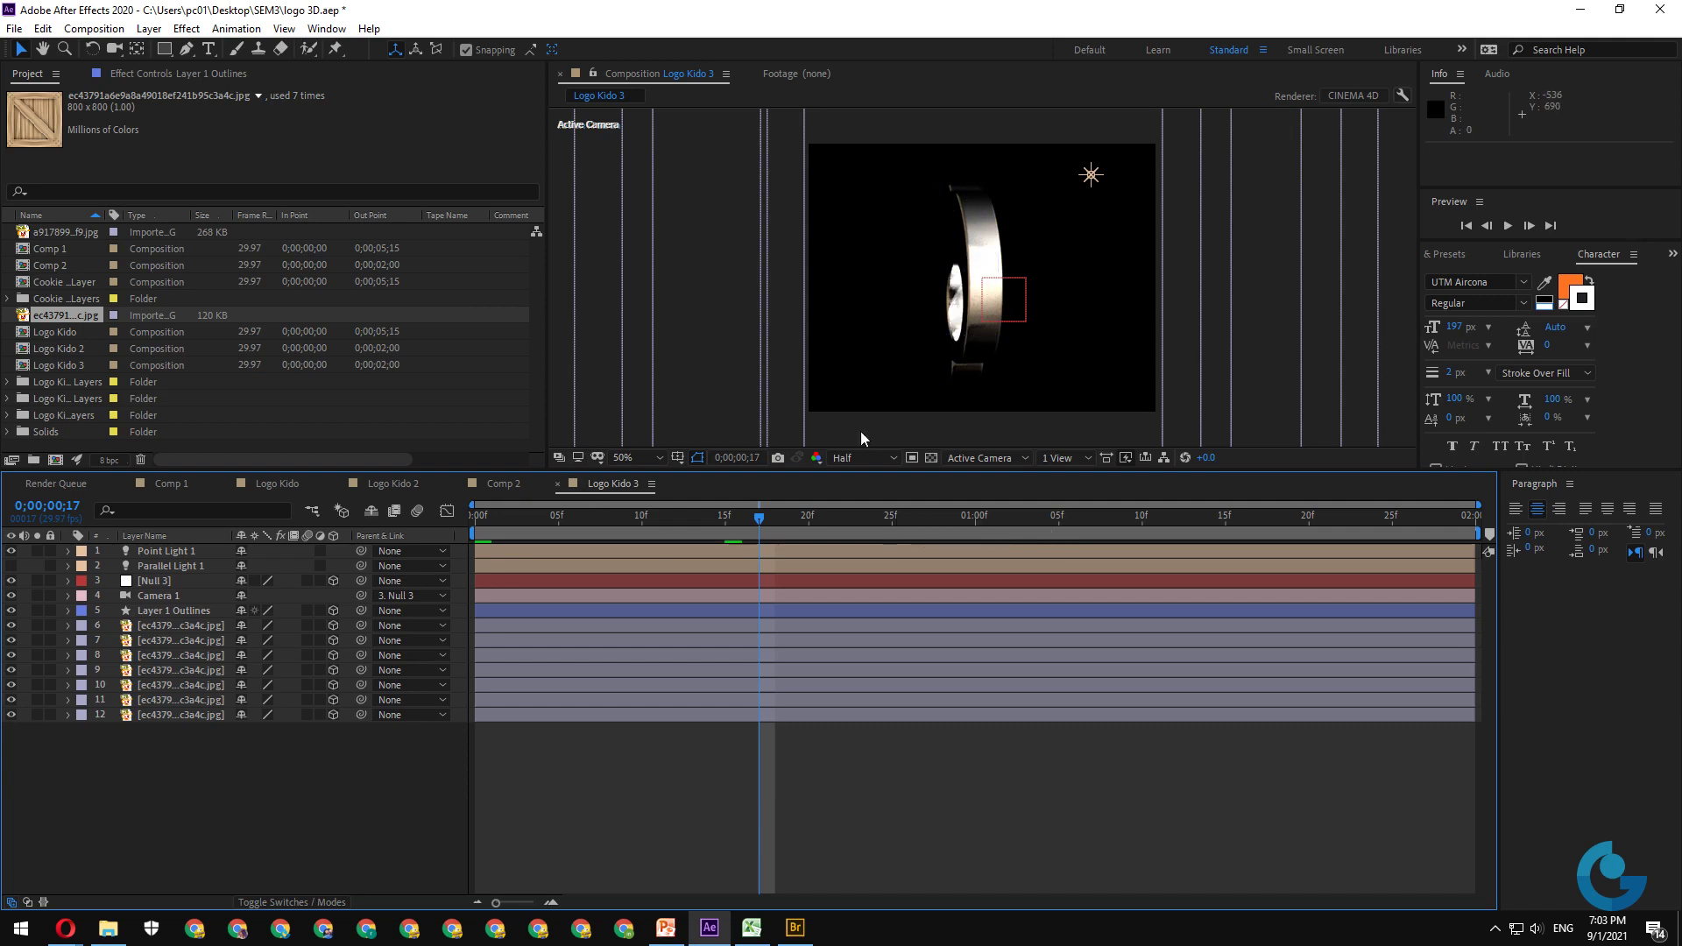
- Switch the composition viewer to 4 Views and frame the logo and surrounding panels in the Top view
{"action": "left_click", "coordinate": [1080, 457]}
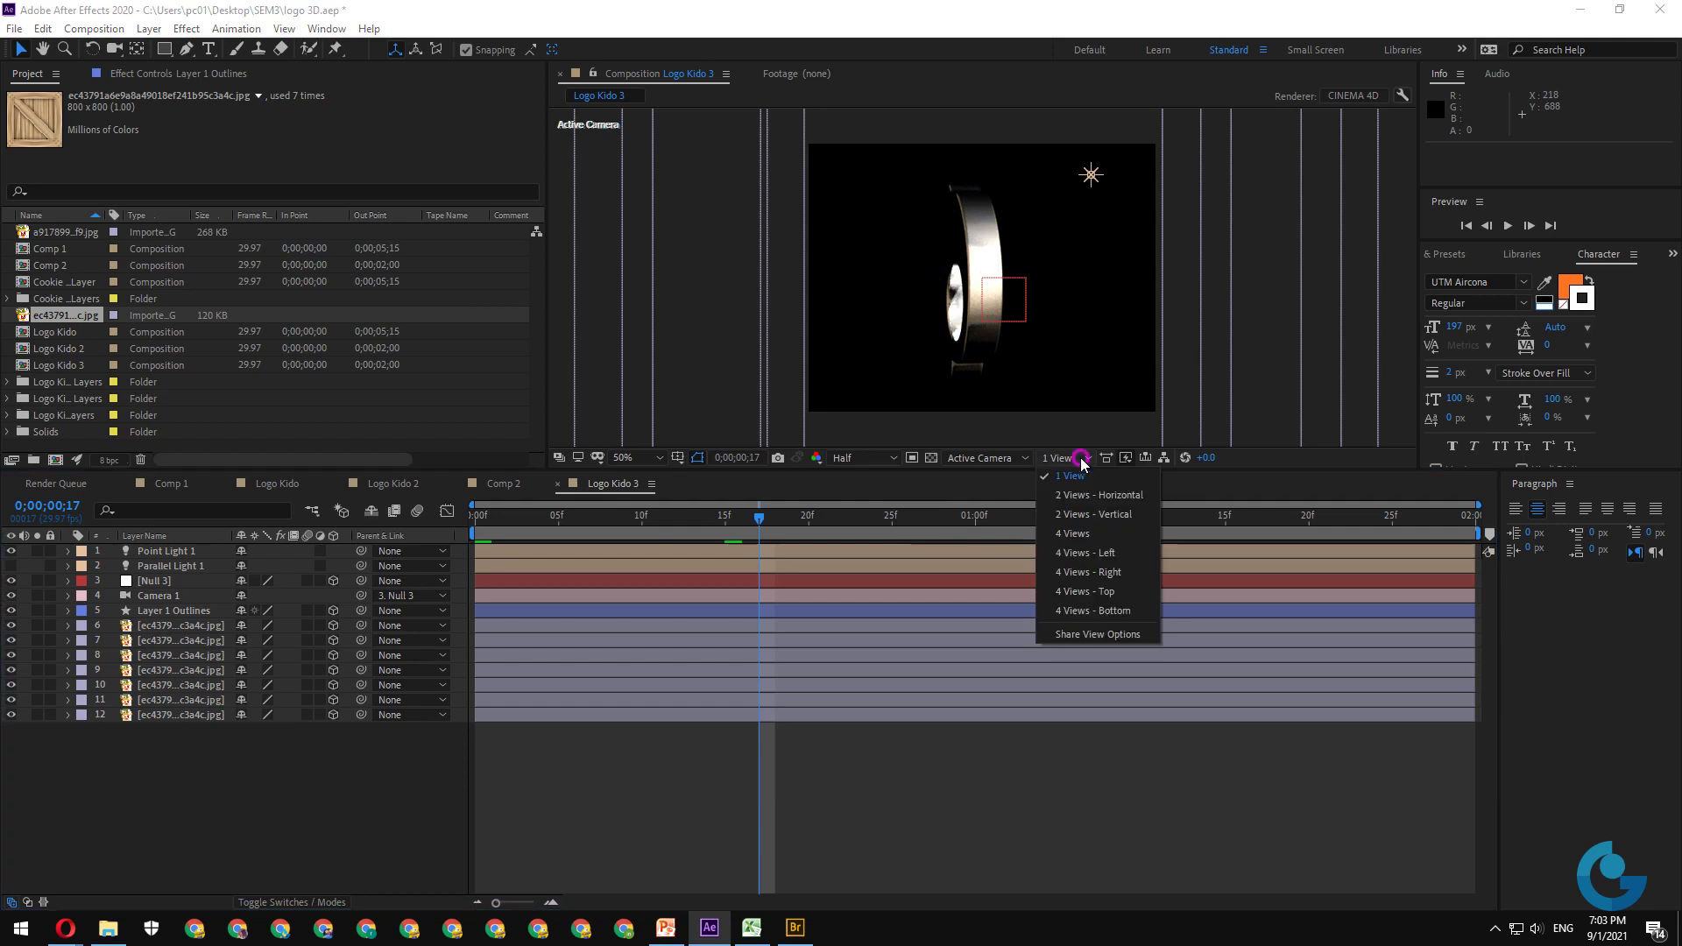
{"action": "left_click", "coordinate": [1083, 536]}
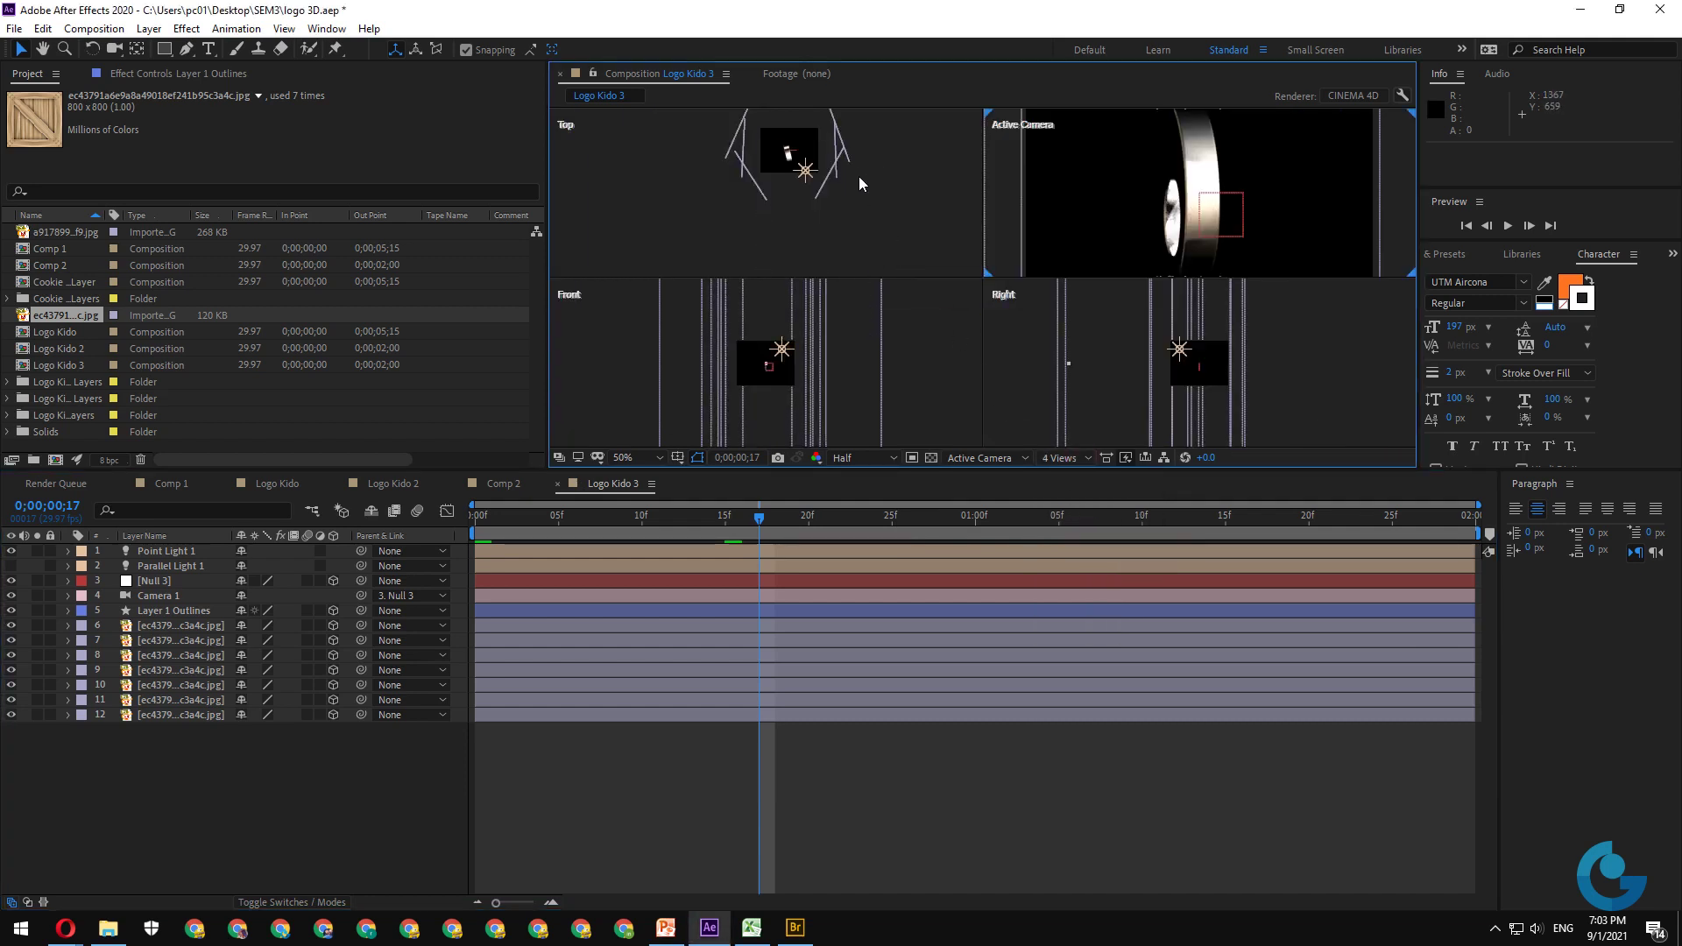
{"action": "left_click", "coordinate": [861, 204]}
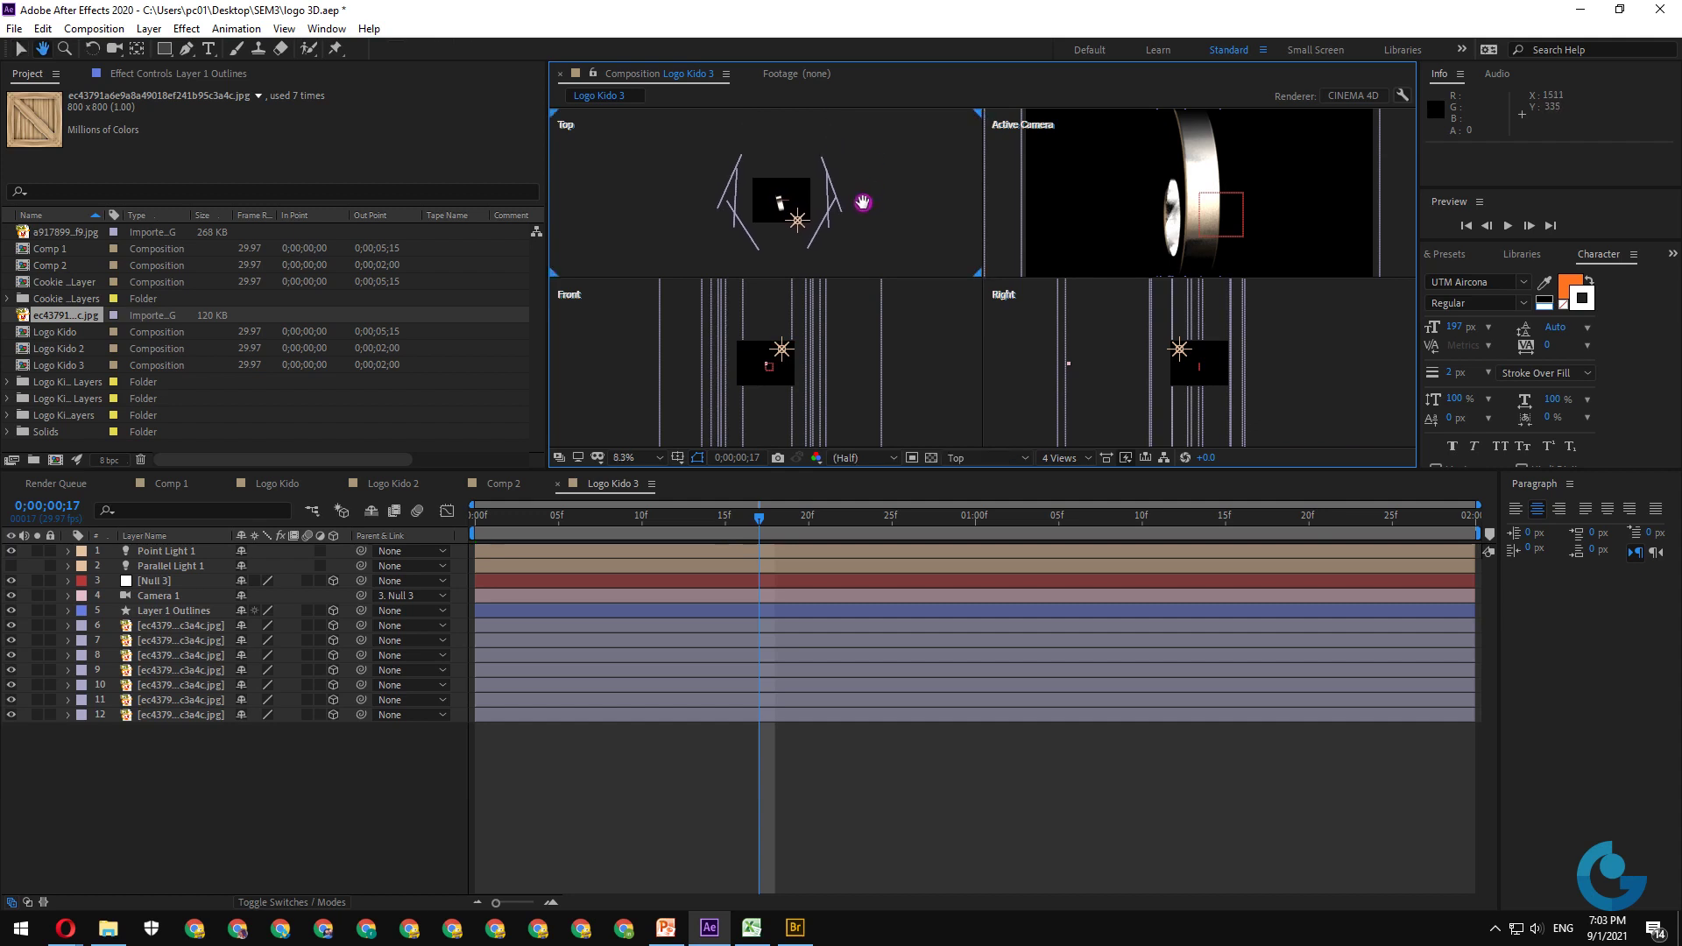
{"action": "key", "text": "period"}
{"action": "key", "text": "period"}
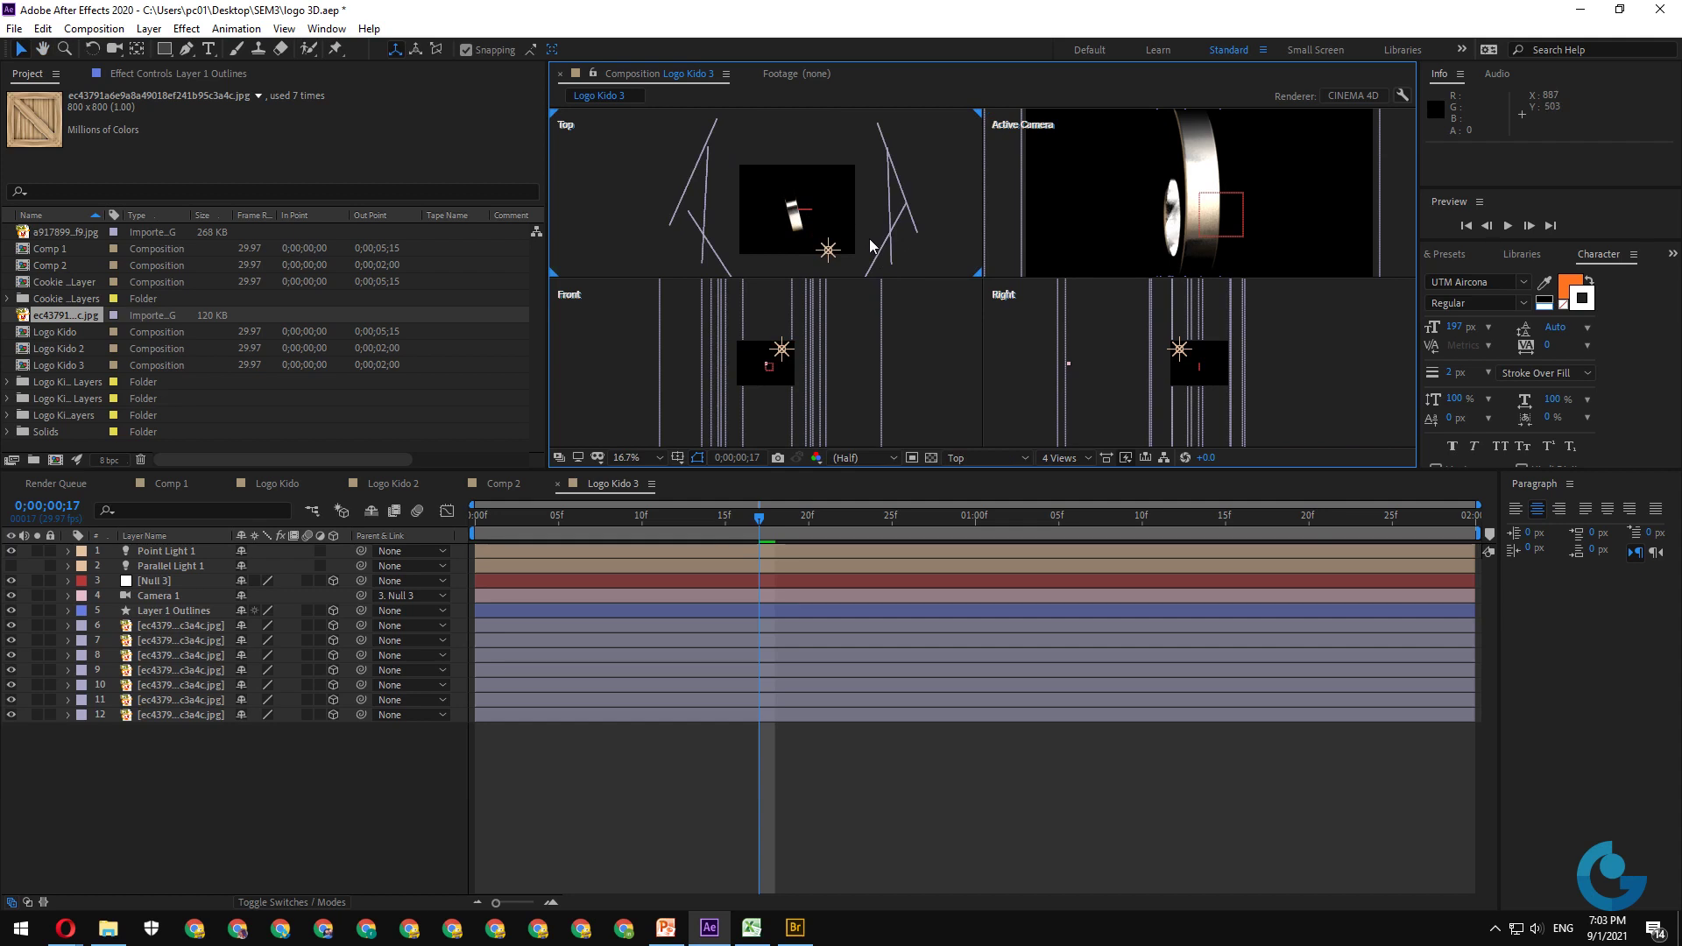
{"action": "left_click_drag", "start_coordinate": [870, 245], "coordinate": [820, 214]}
- Examine the placement of Parallel Light 1 and Point Light 1 around the logo in the Top view
{"action": "left_click", "coordinate": [175, 566]}
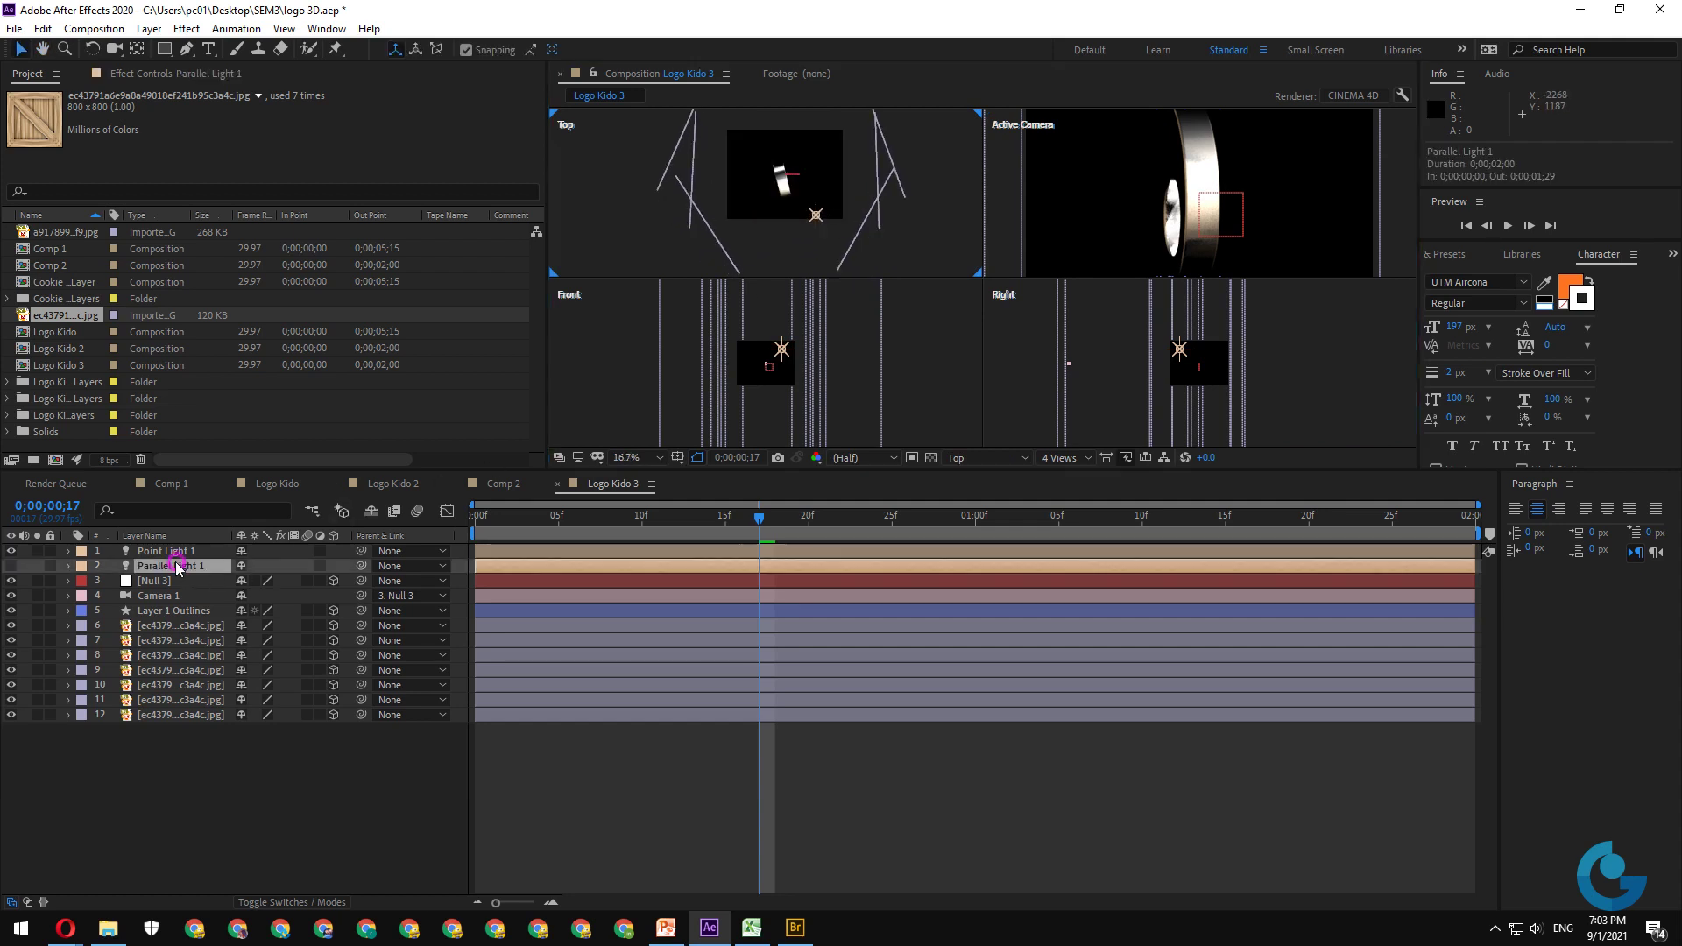
{"action": "key", "text": "comma"}
{"action": "key", "text": "comma"}
{"action": "key", "text": "comma"}
{"action": "key", "text": "comma"}
{"action": "key", "text": "comma"}
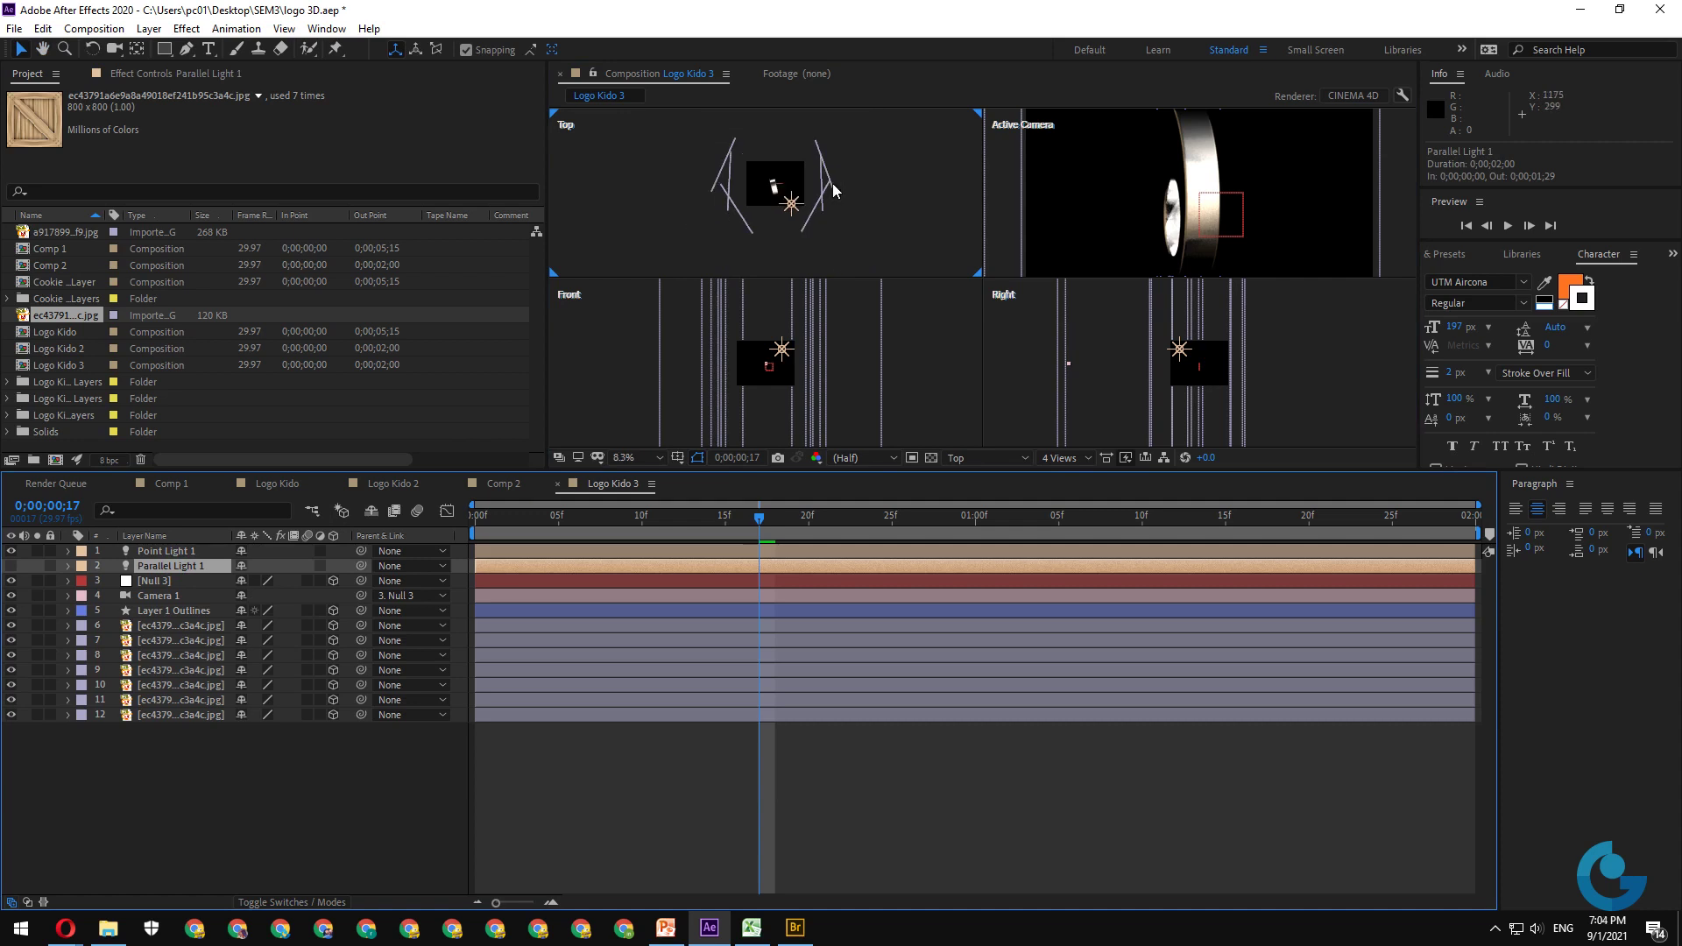
{"action": "key", "text": "period"}
{"action": "key", "text": "period"}
{"action": "key", "text": "period"}
{"action": "key", "text": "period"}
{"action": "key", "text": "period"}
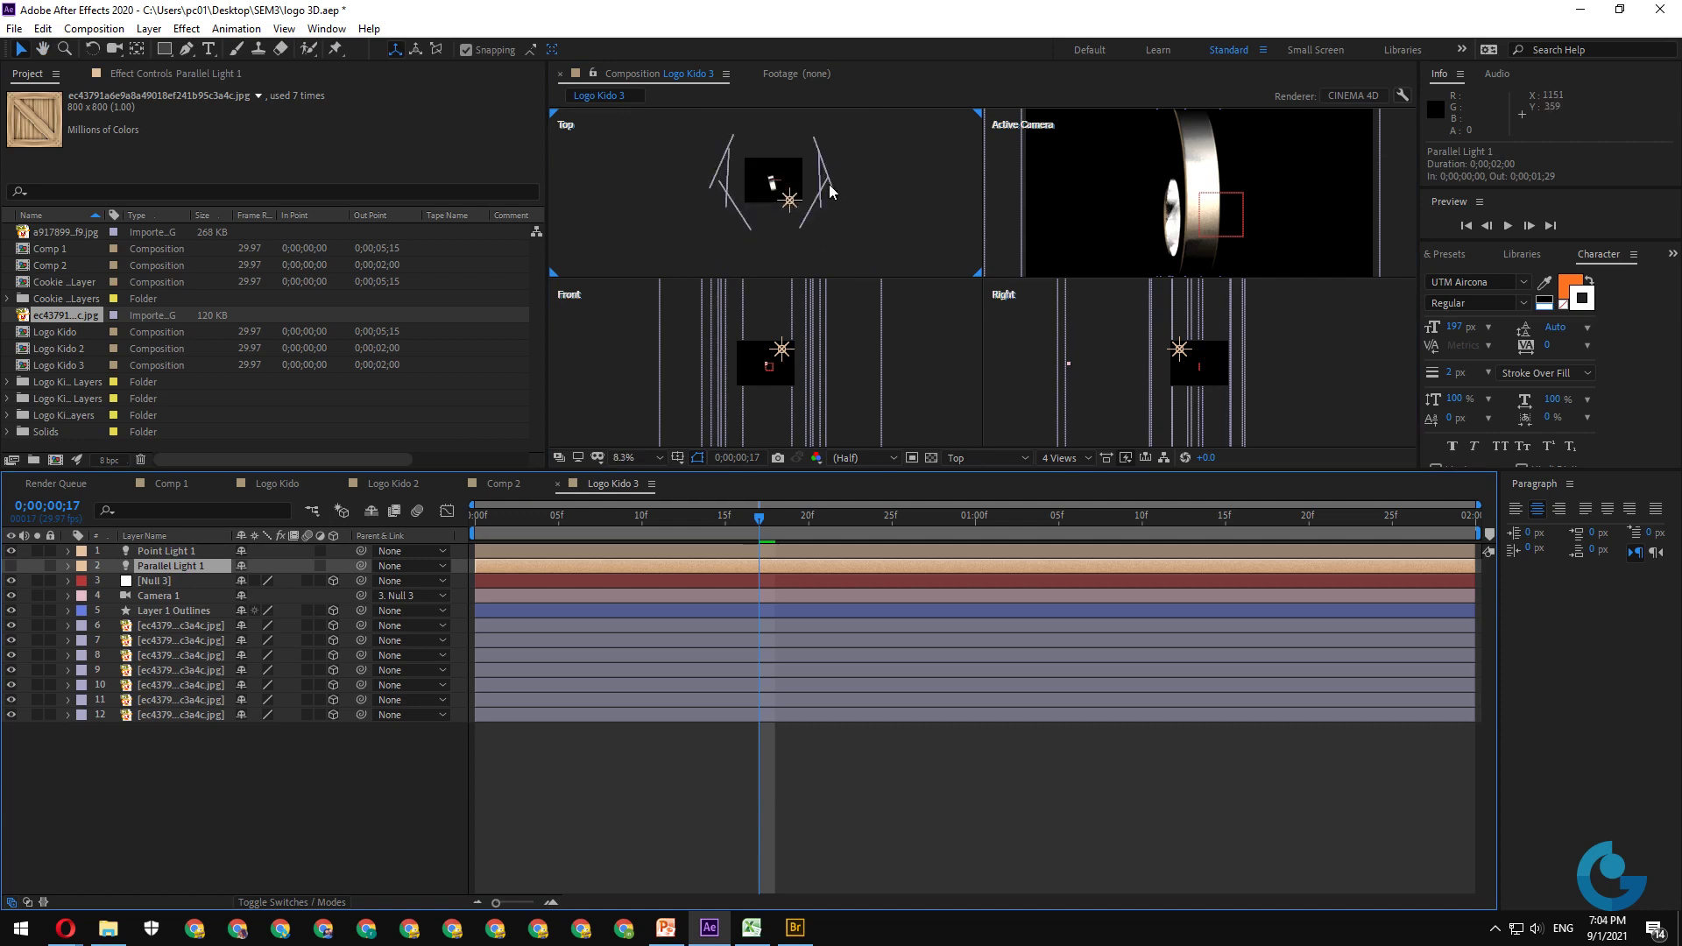
{"action": "left_click", "coordinate": [180, 551]}
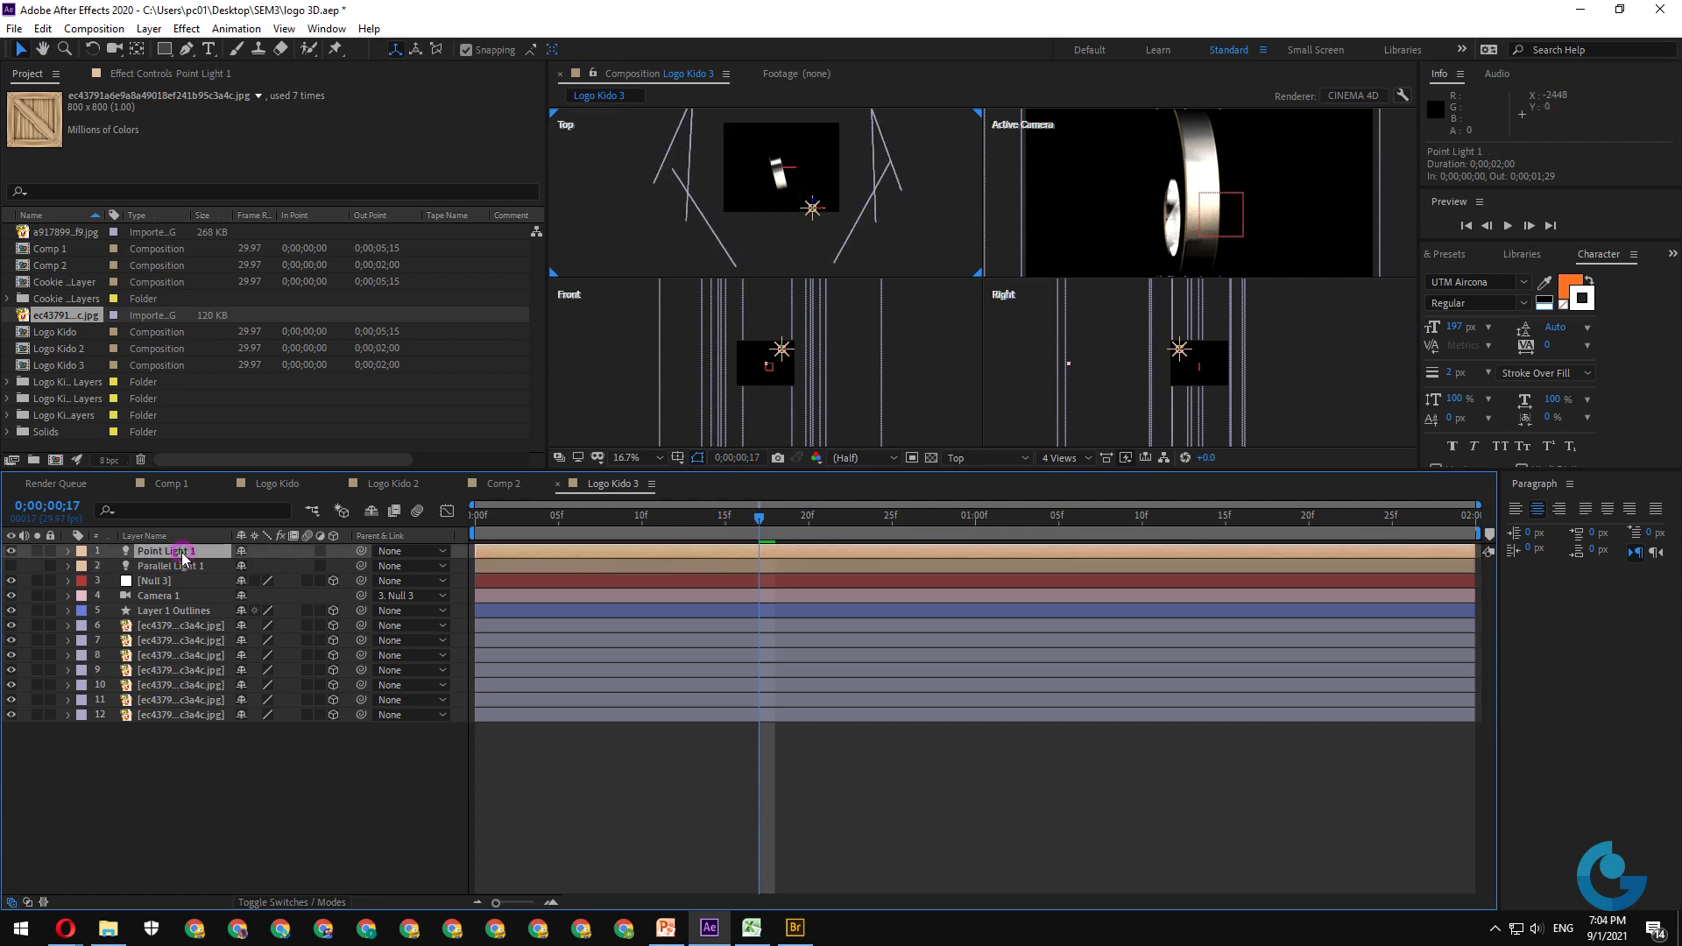
{"action": "left_click", "coordinate": [169, 568]}
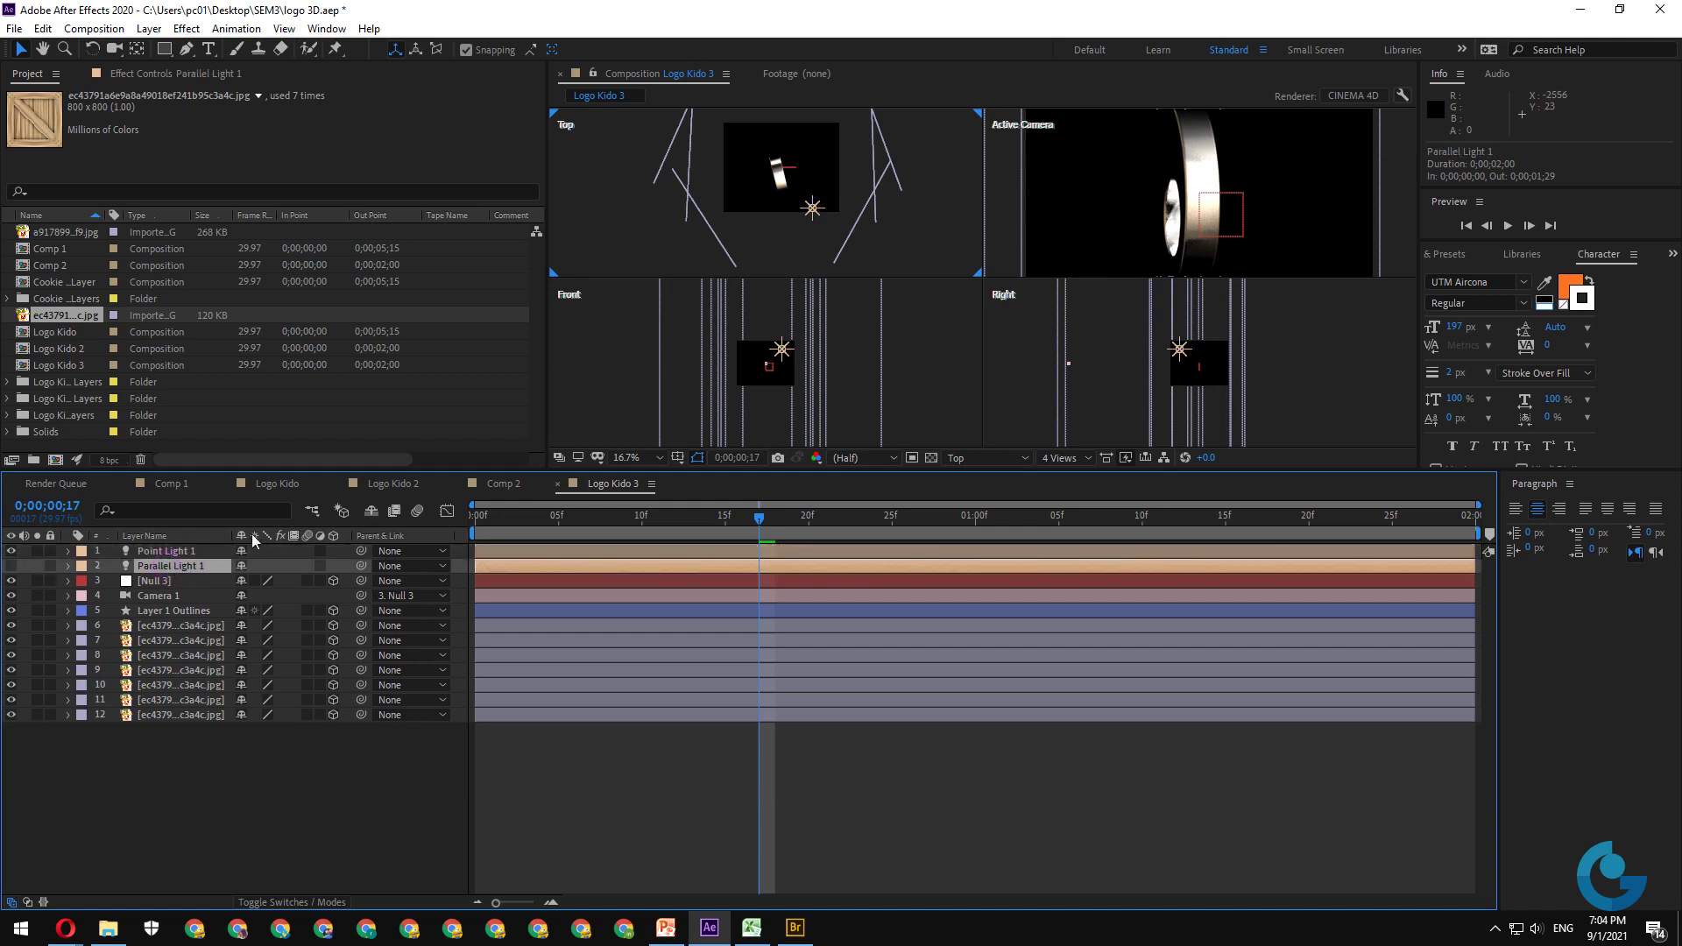
{"action": "scroll", "coordinate": [739, 178], "scroll_direction": "up", "scroll_amount": 3}
{"action": "scroll", "coordinate": [741, 170], "scroll_direction": "down", "scroll_amount": 5}
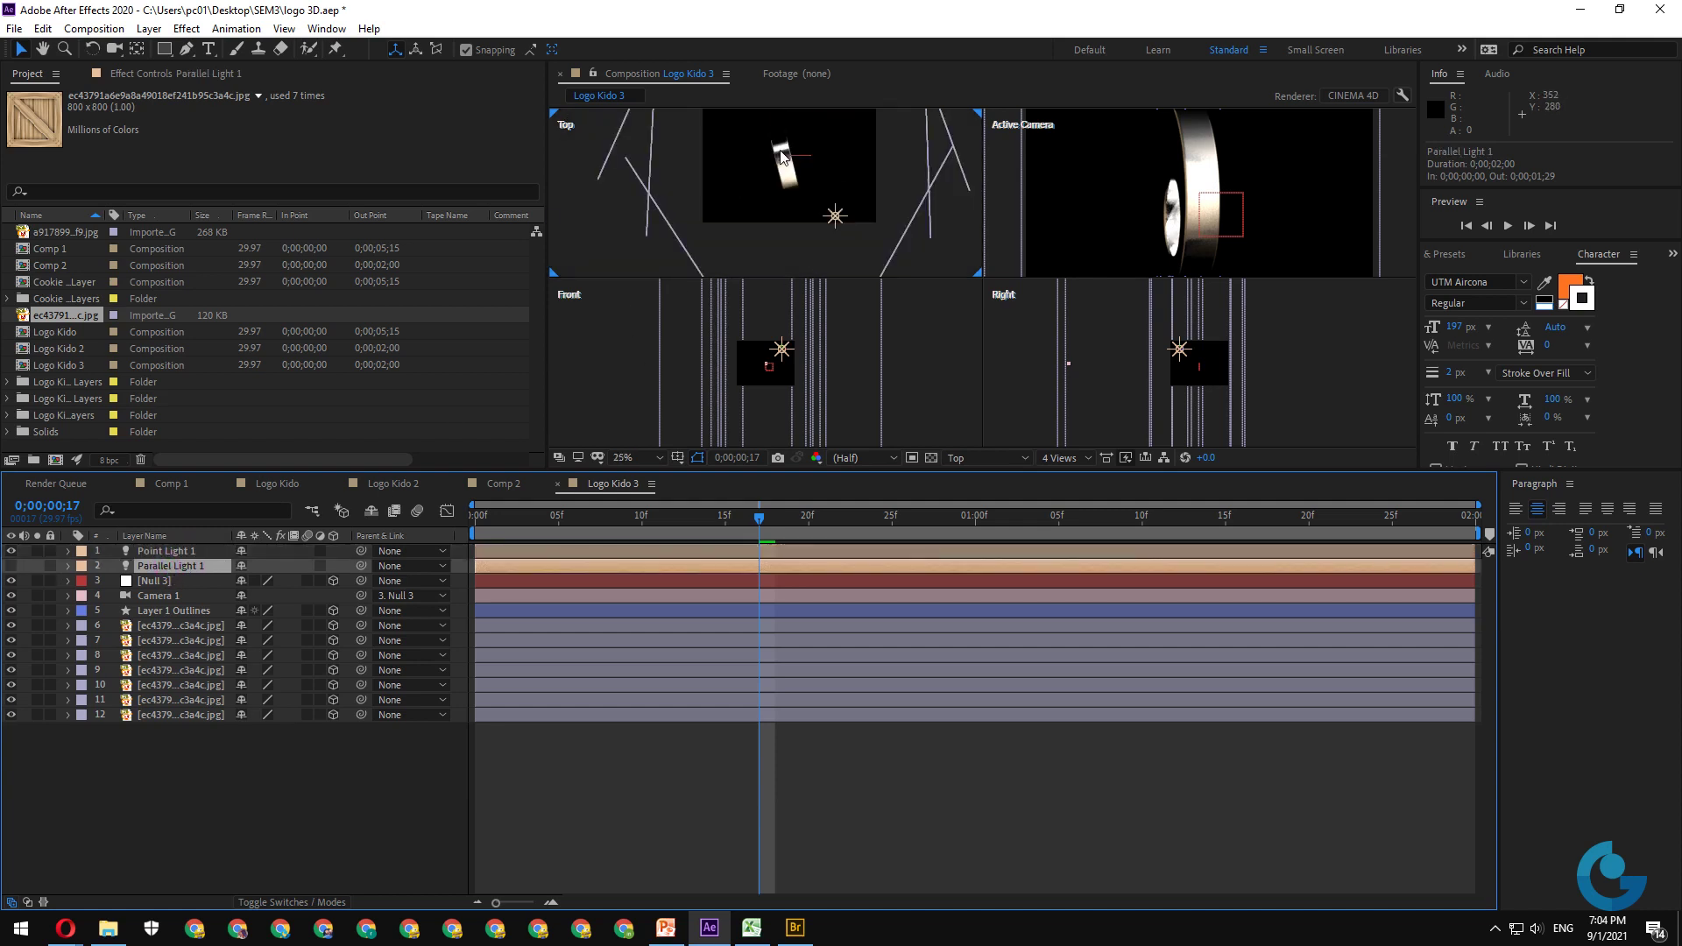
{"action": "scroll", "coordinate": [780, 158], "scroll_direction": "down", "scroll_amount": 1}
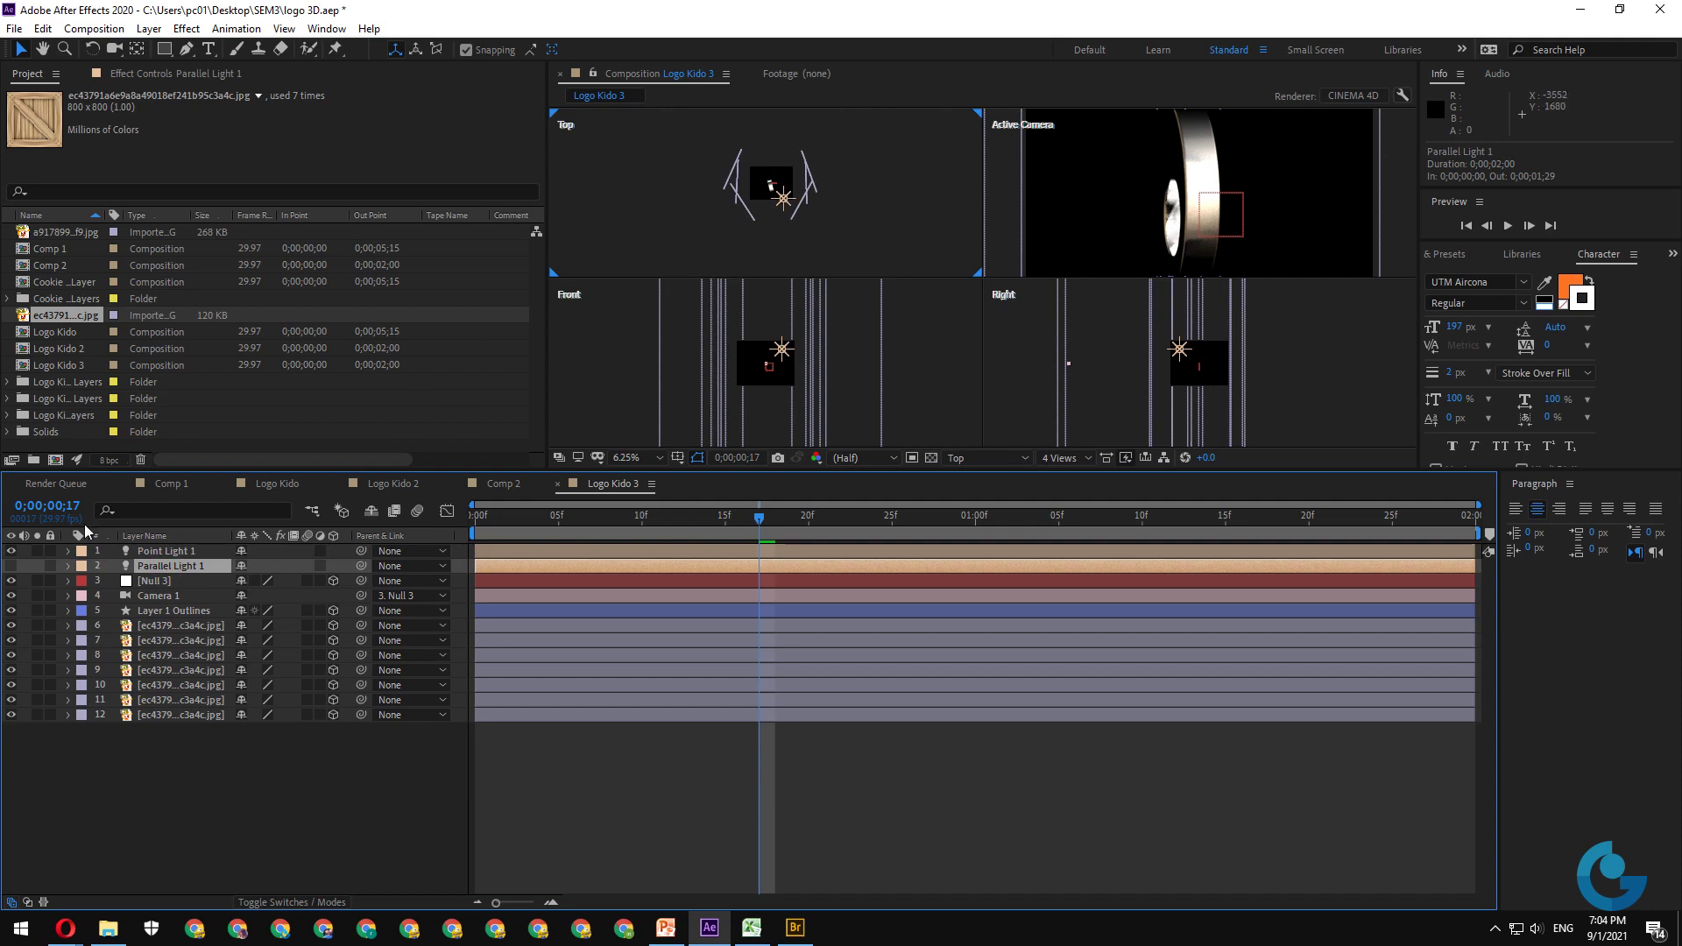
- Turn Parallel Light 1 back on and set its Intensity to 50%
{"action": "left_click", "coordinate": [12, 566]}
{"action": "scroll", "coordinate": [744, 160], "scroll_direction": "up", "scroll_amount": 1}
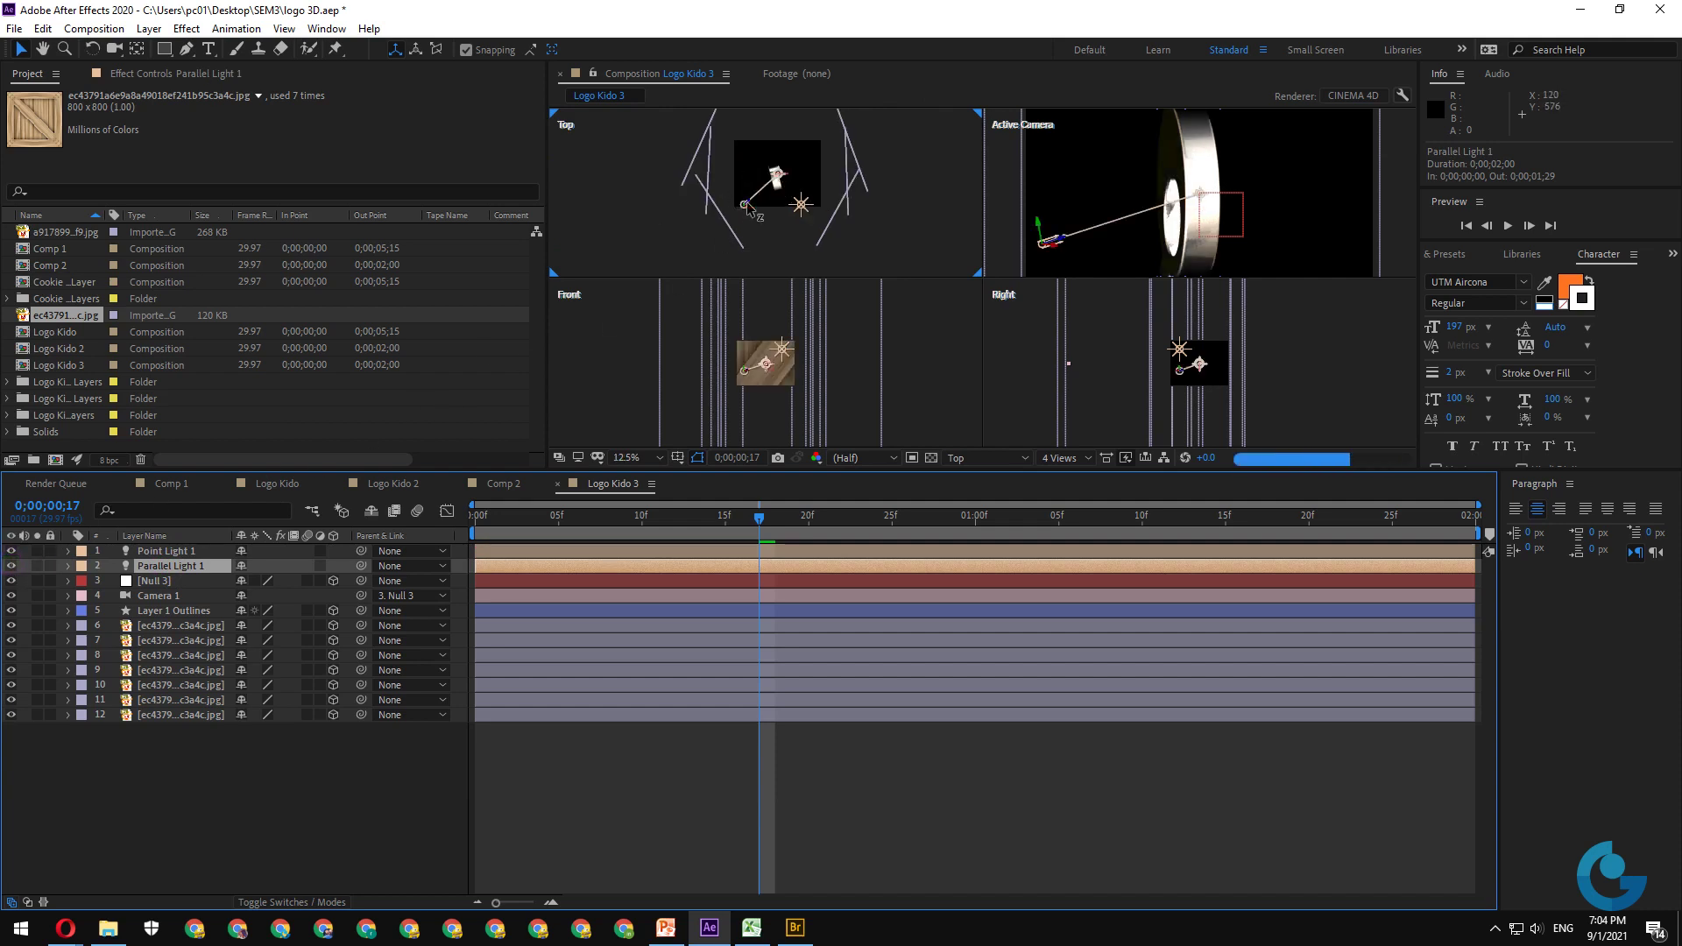
{"action": "scroll", "coordinate": [765, 194], "scroll_direction": "up", "scroll_amount": 1}
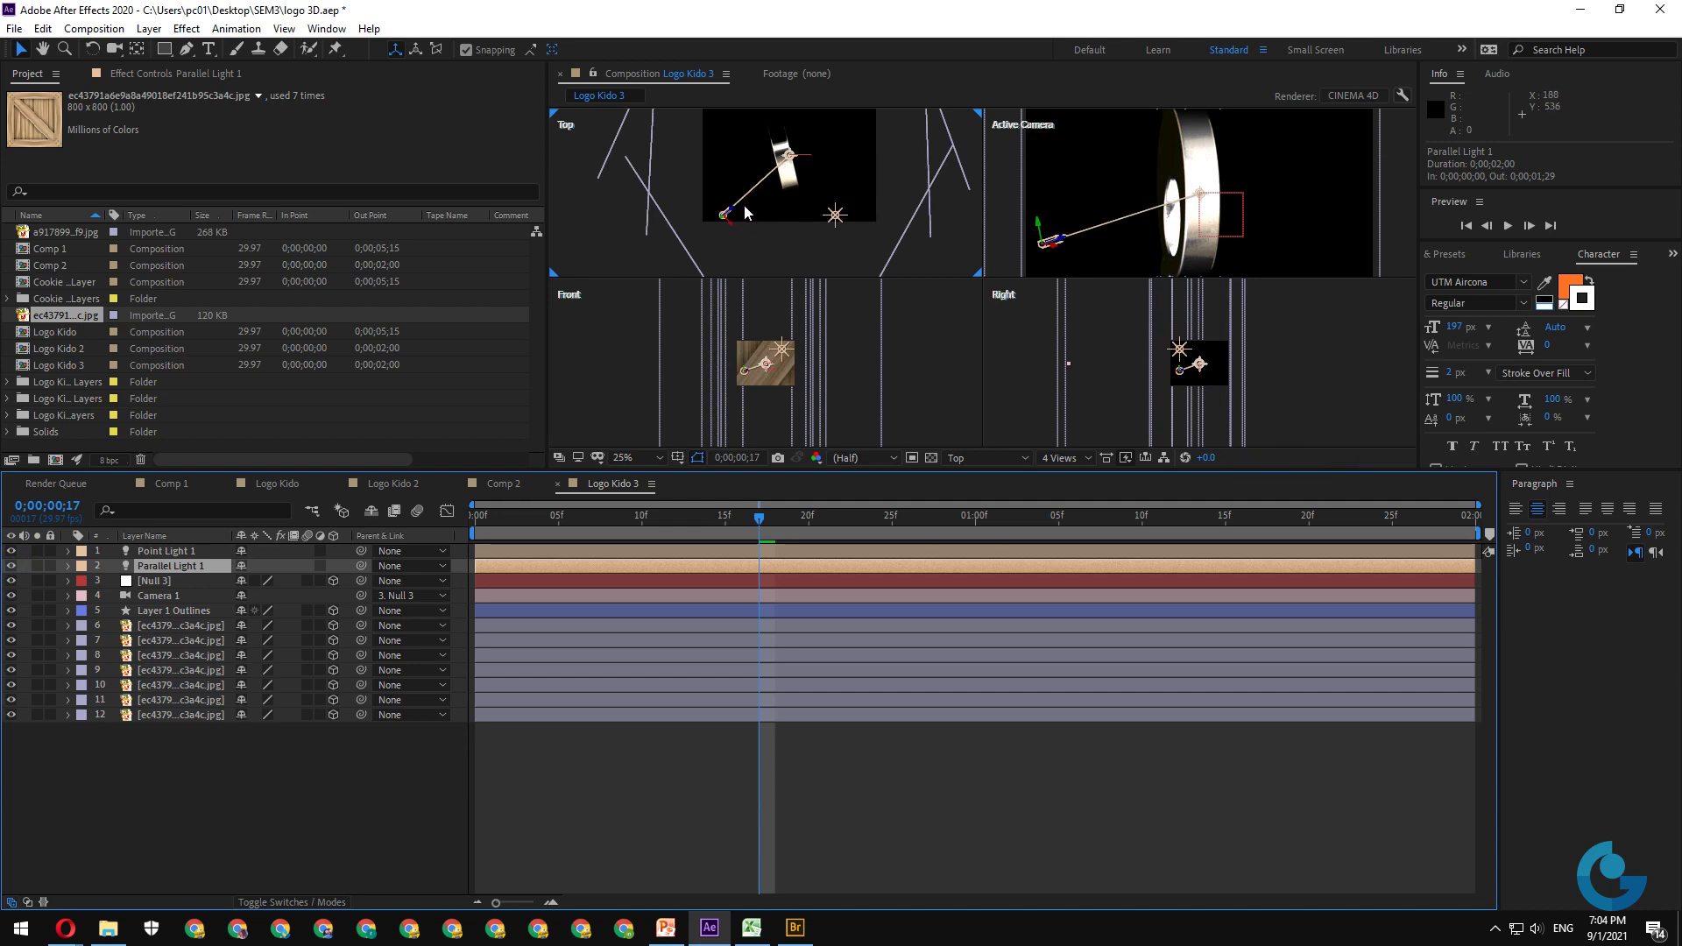
{"action": "left_click", "coordinate": [68, 566]}
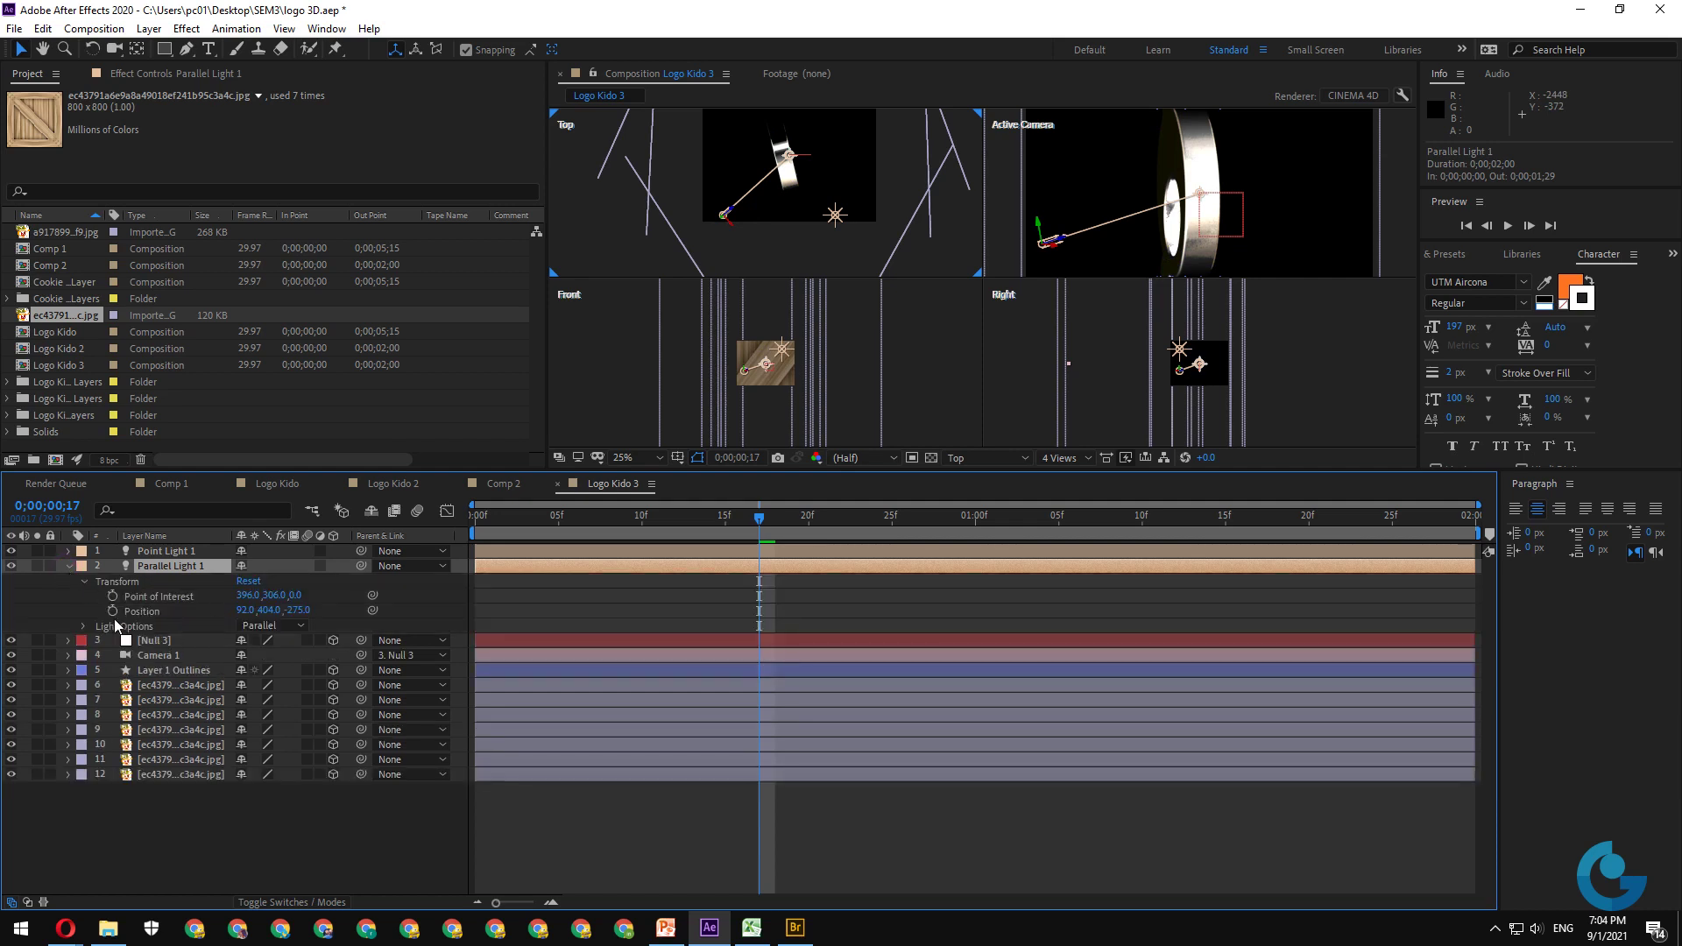
{"action": "left_click", "coordinate": [85, 626]}
{"action": "left_click", "coordinate": [249, 640]}
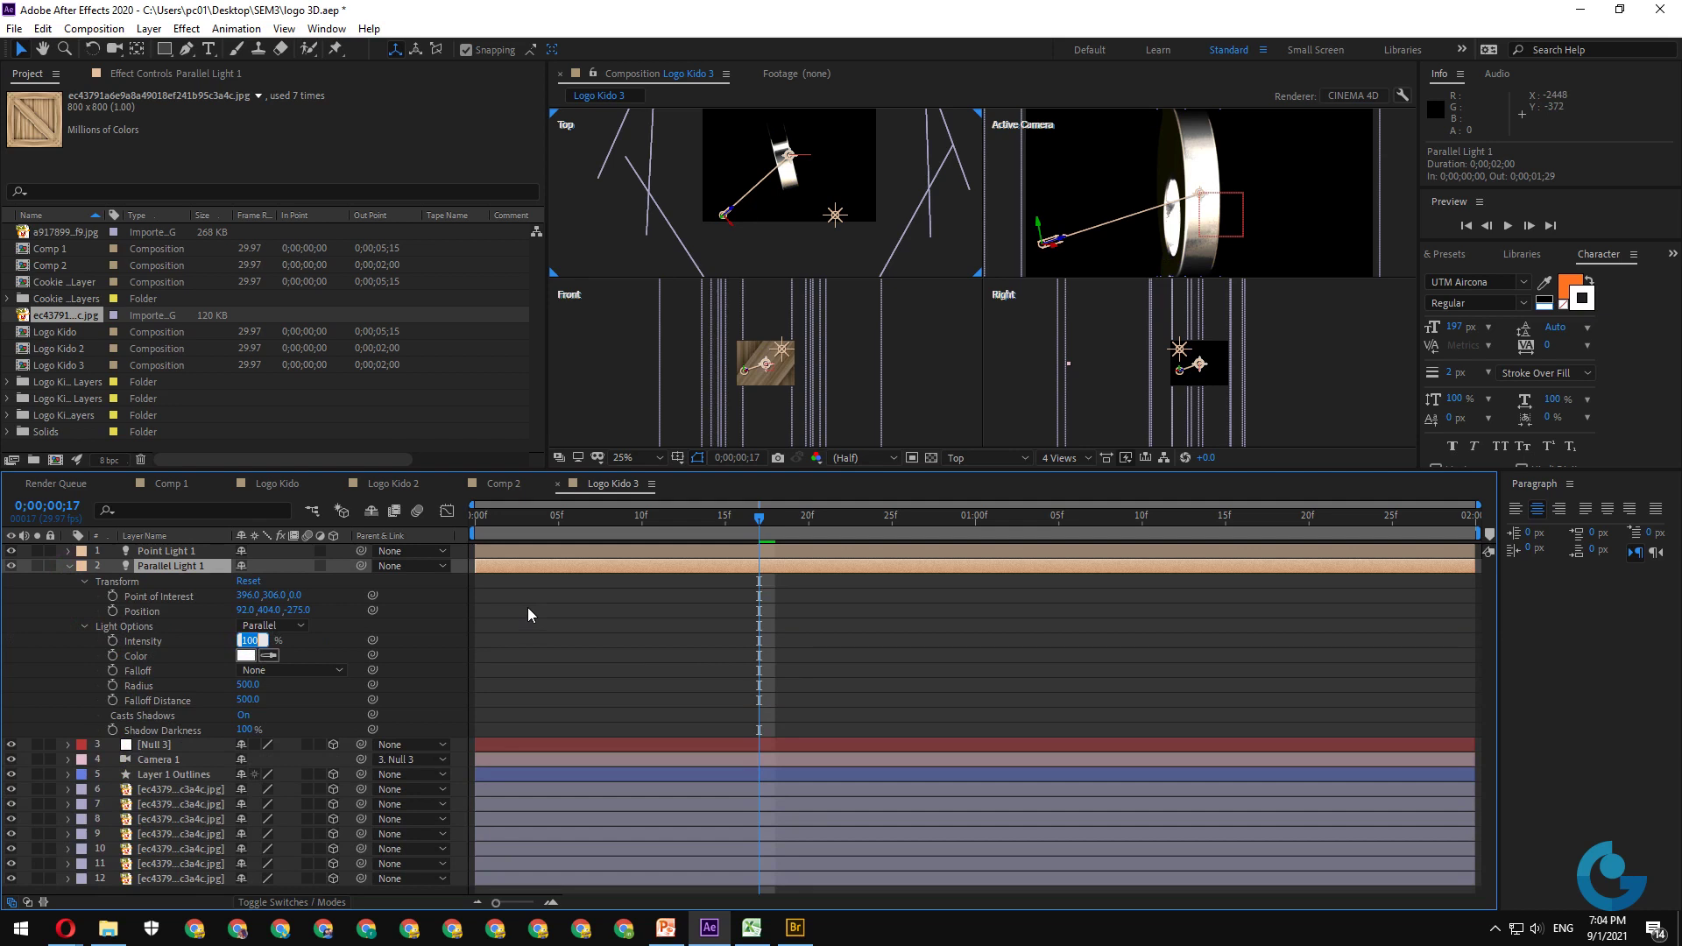
{"action": "type", "text": "50"}
{"action": "key", "text": "Return"}
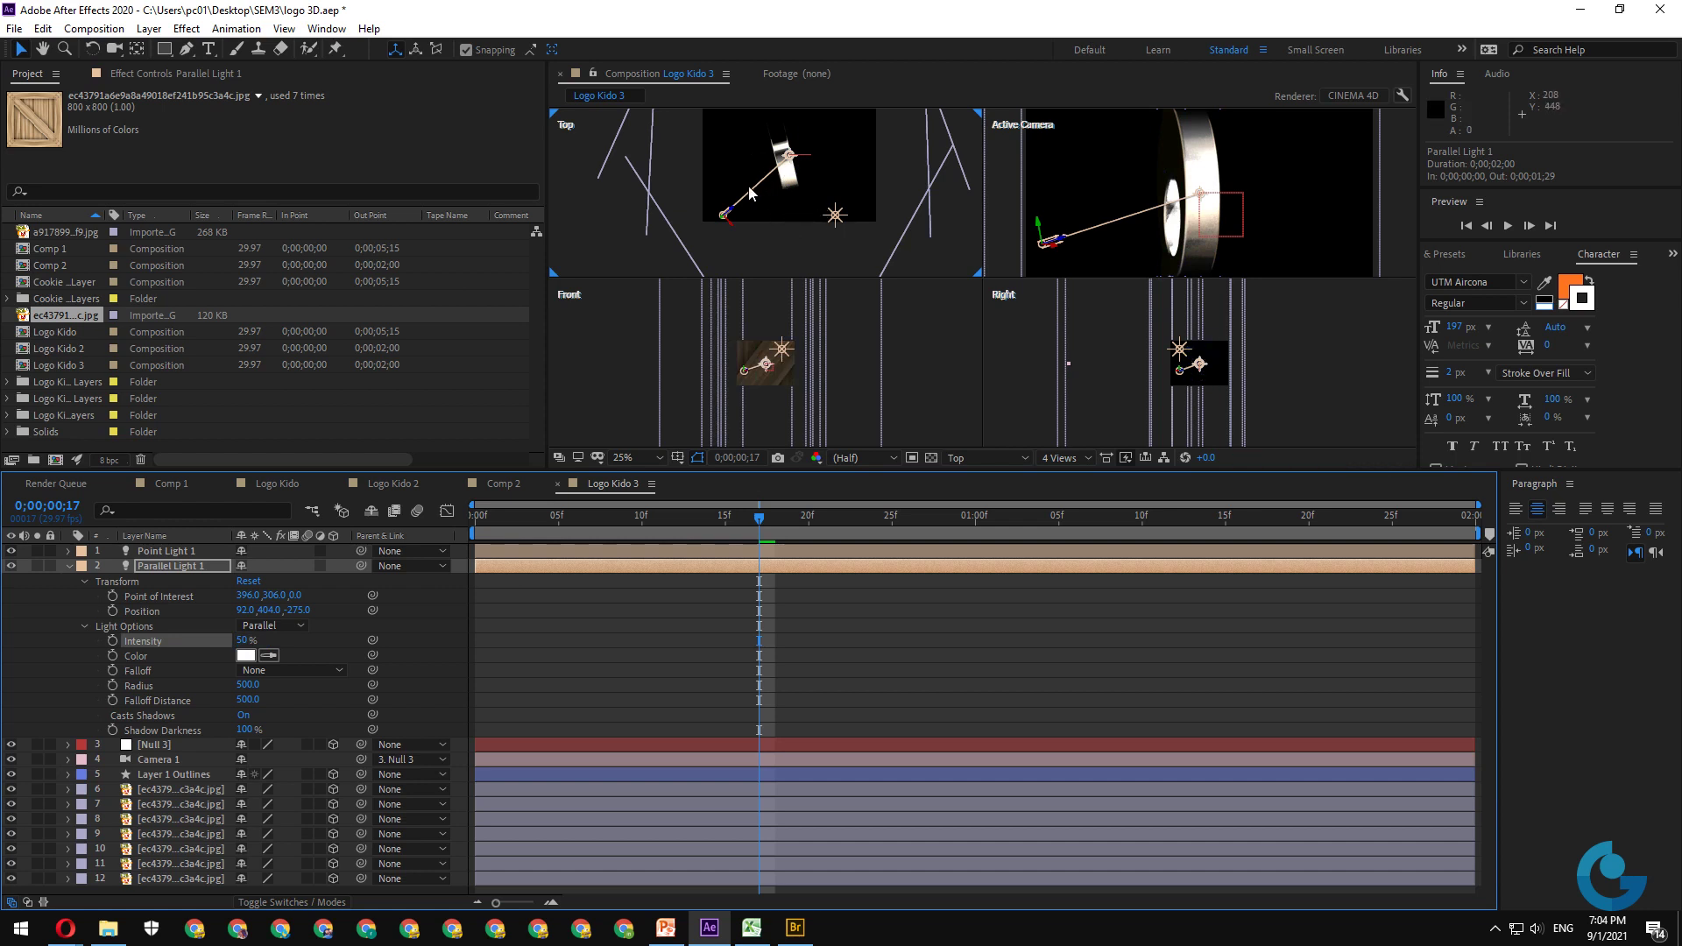
- Duplicate Parallel Light 1 and move the original behind the logo to a Z position of 377
{"action": "left_click", "coordinate": [194, 567]}
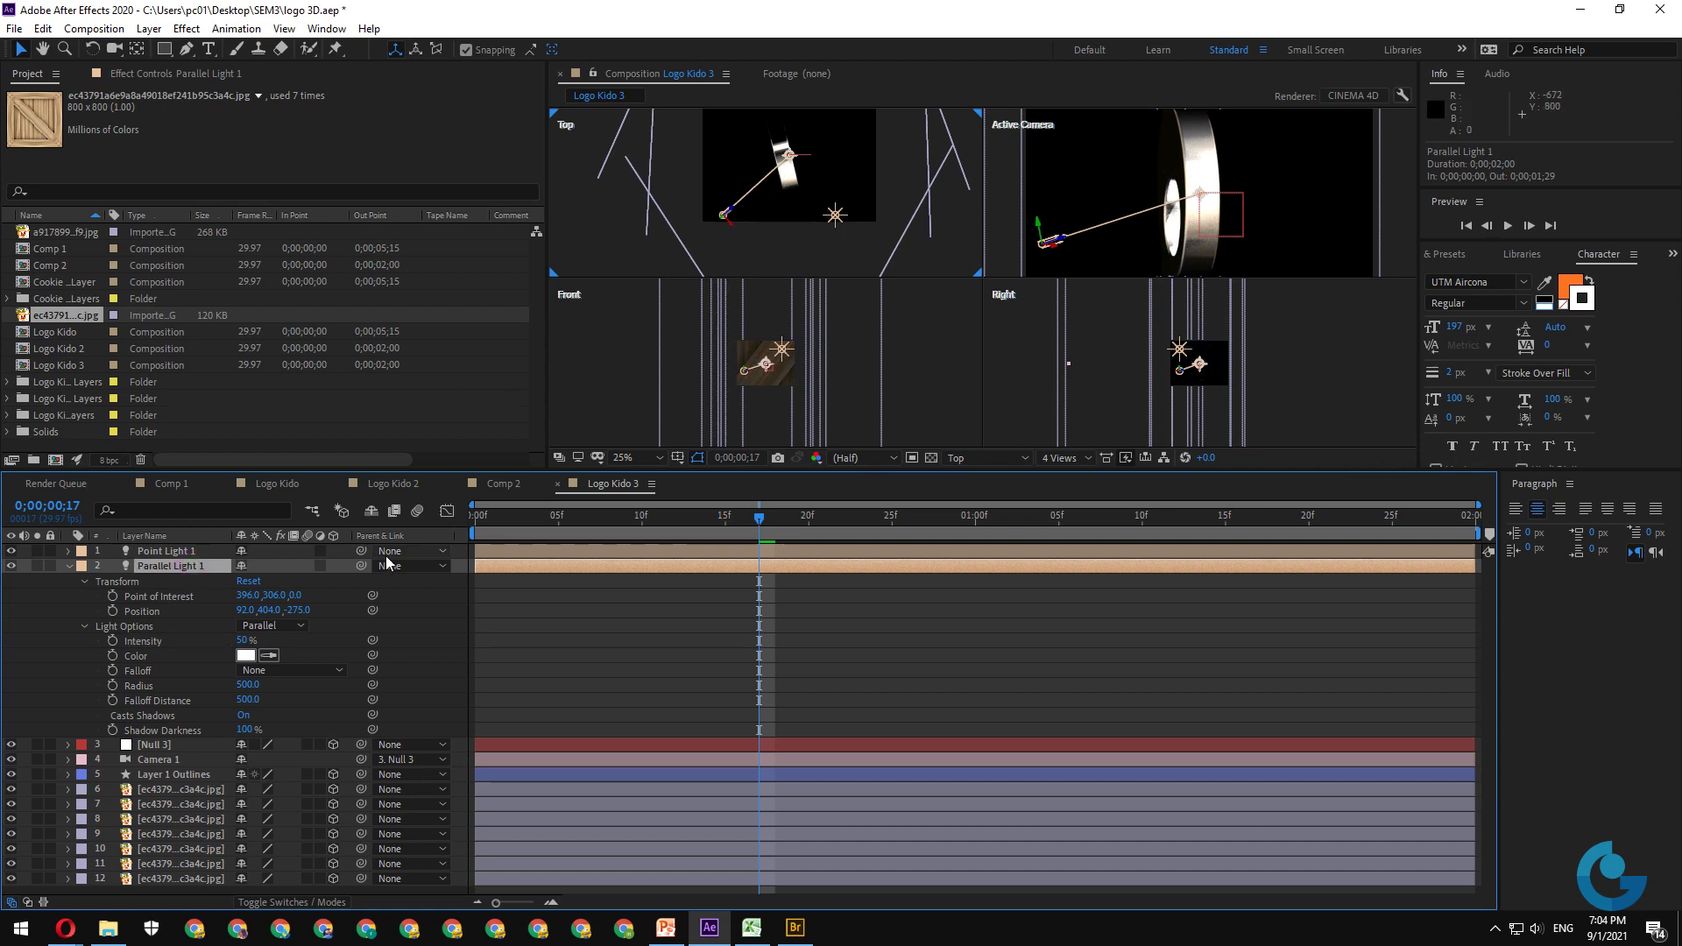
{"action": "key", "text": "ctrl+d"}
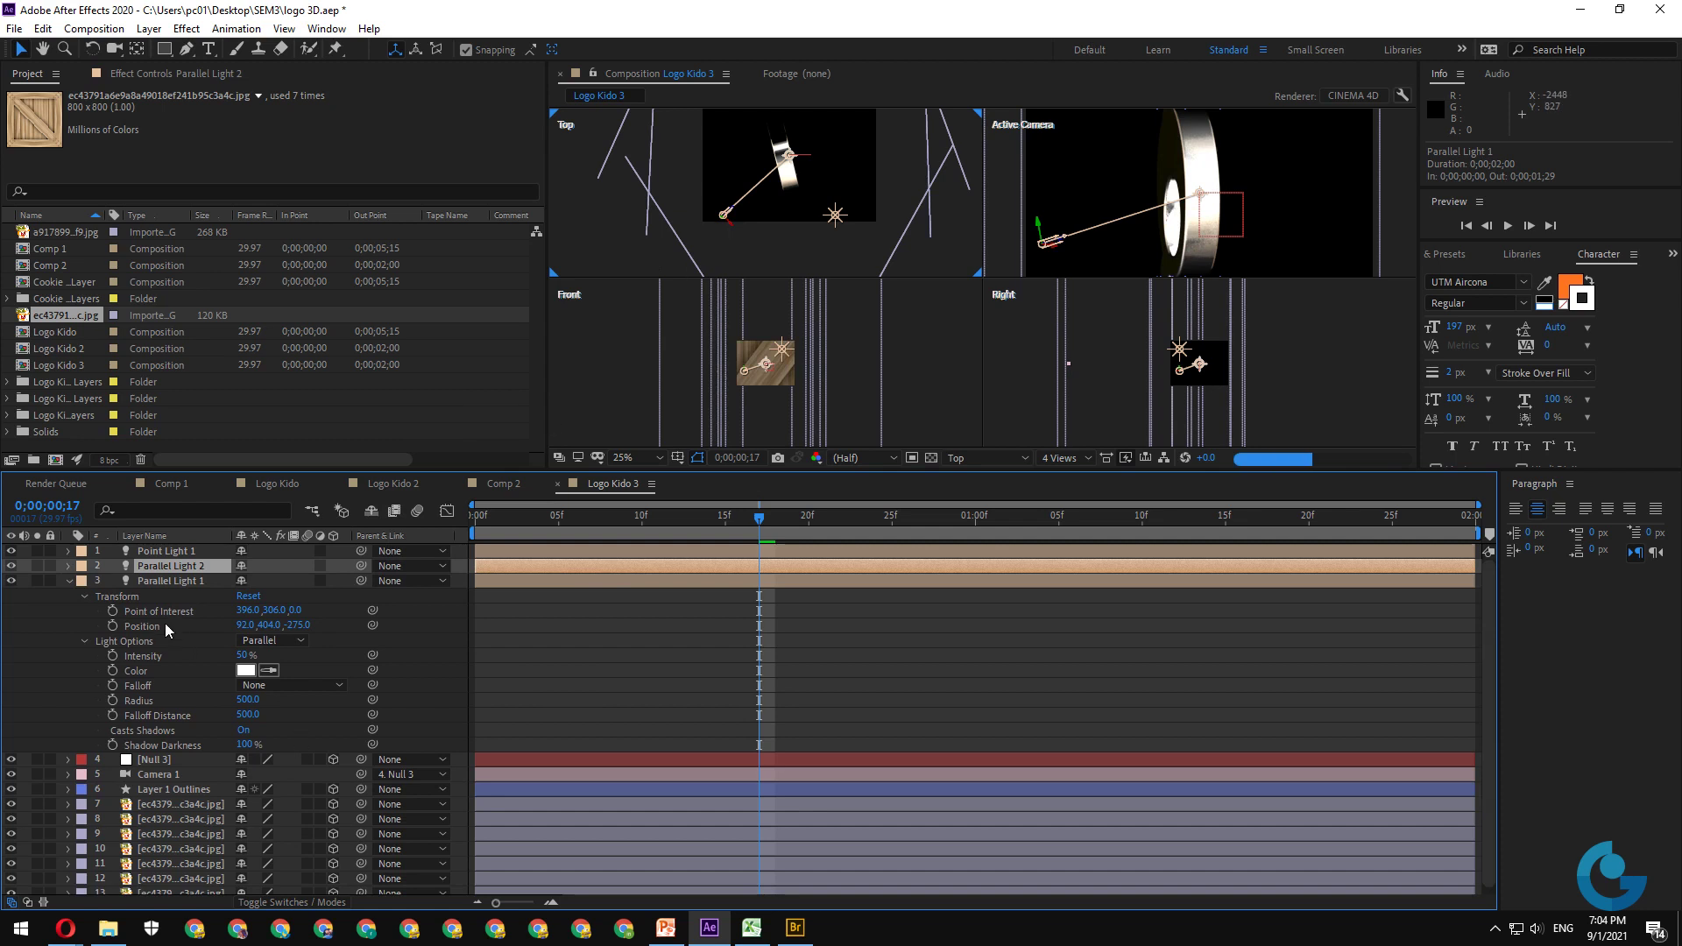
{"action": "left_click_drag", "start_coordinate": [289, 625], "coordinate": [698, 627]}
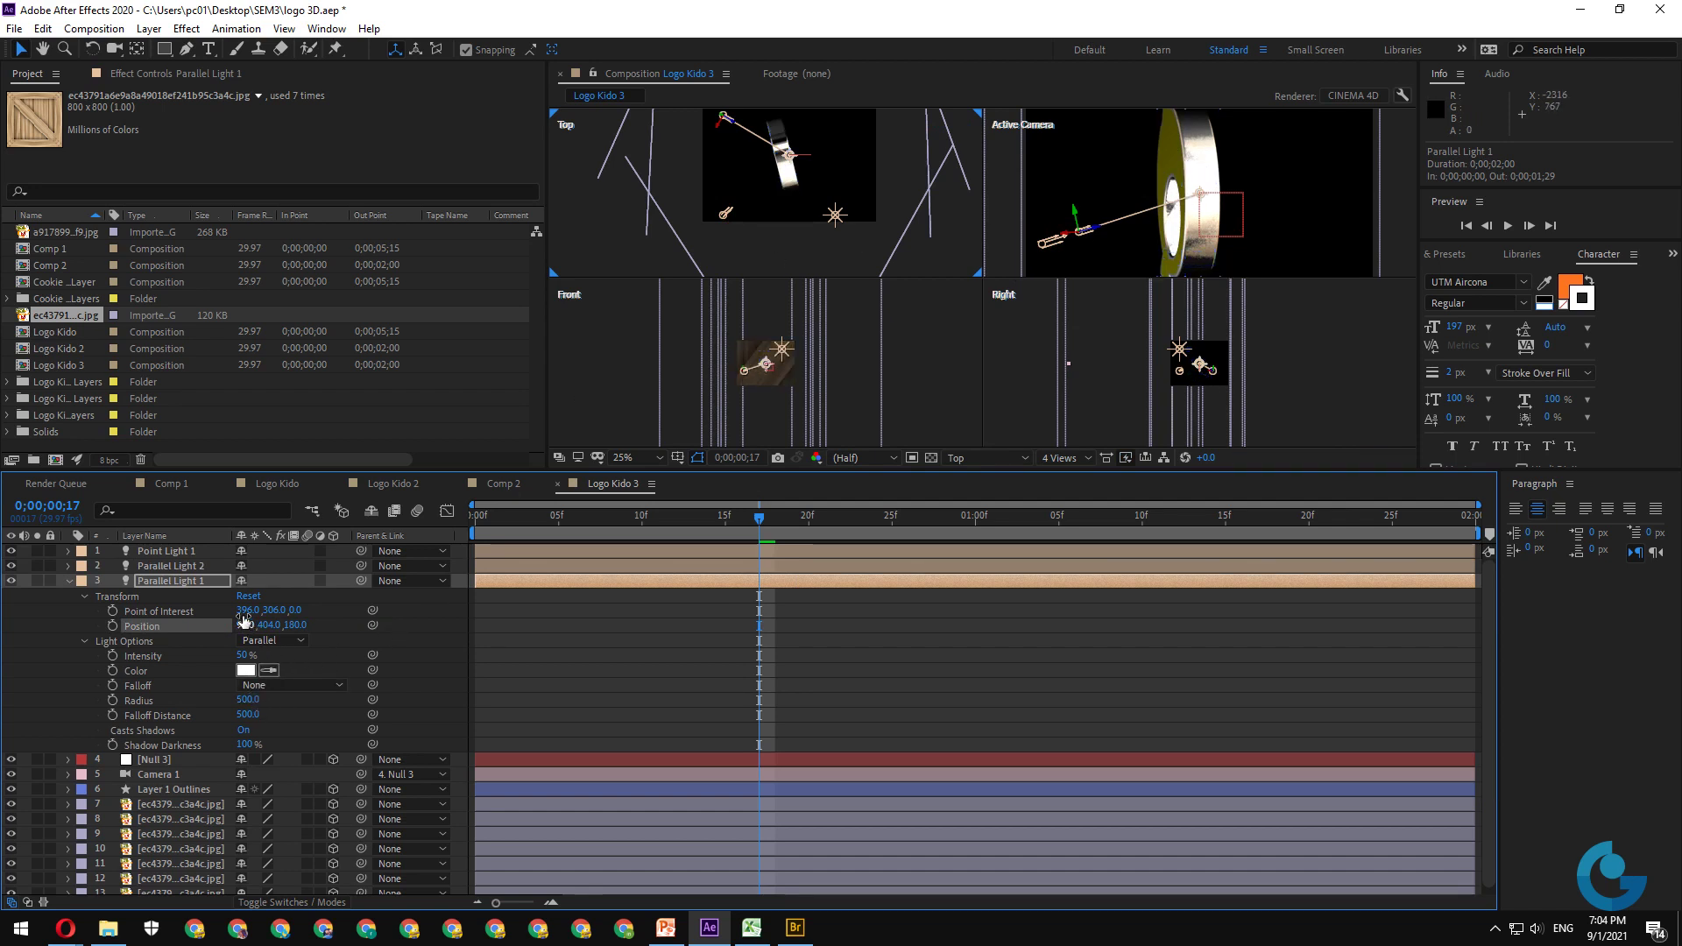
{"action": "left_click_drag", "start_coordinate": [296, 624], "coordinate": [453, 610]}
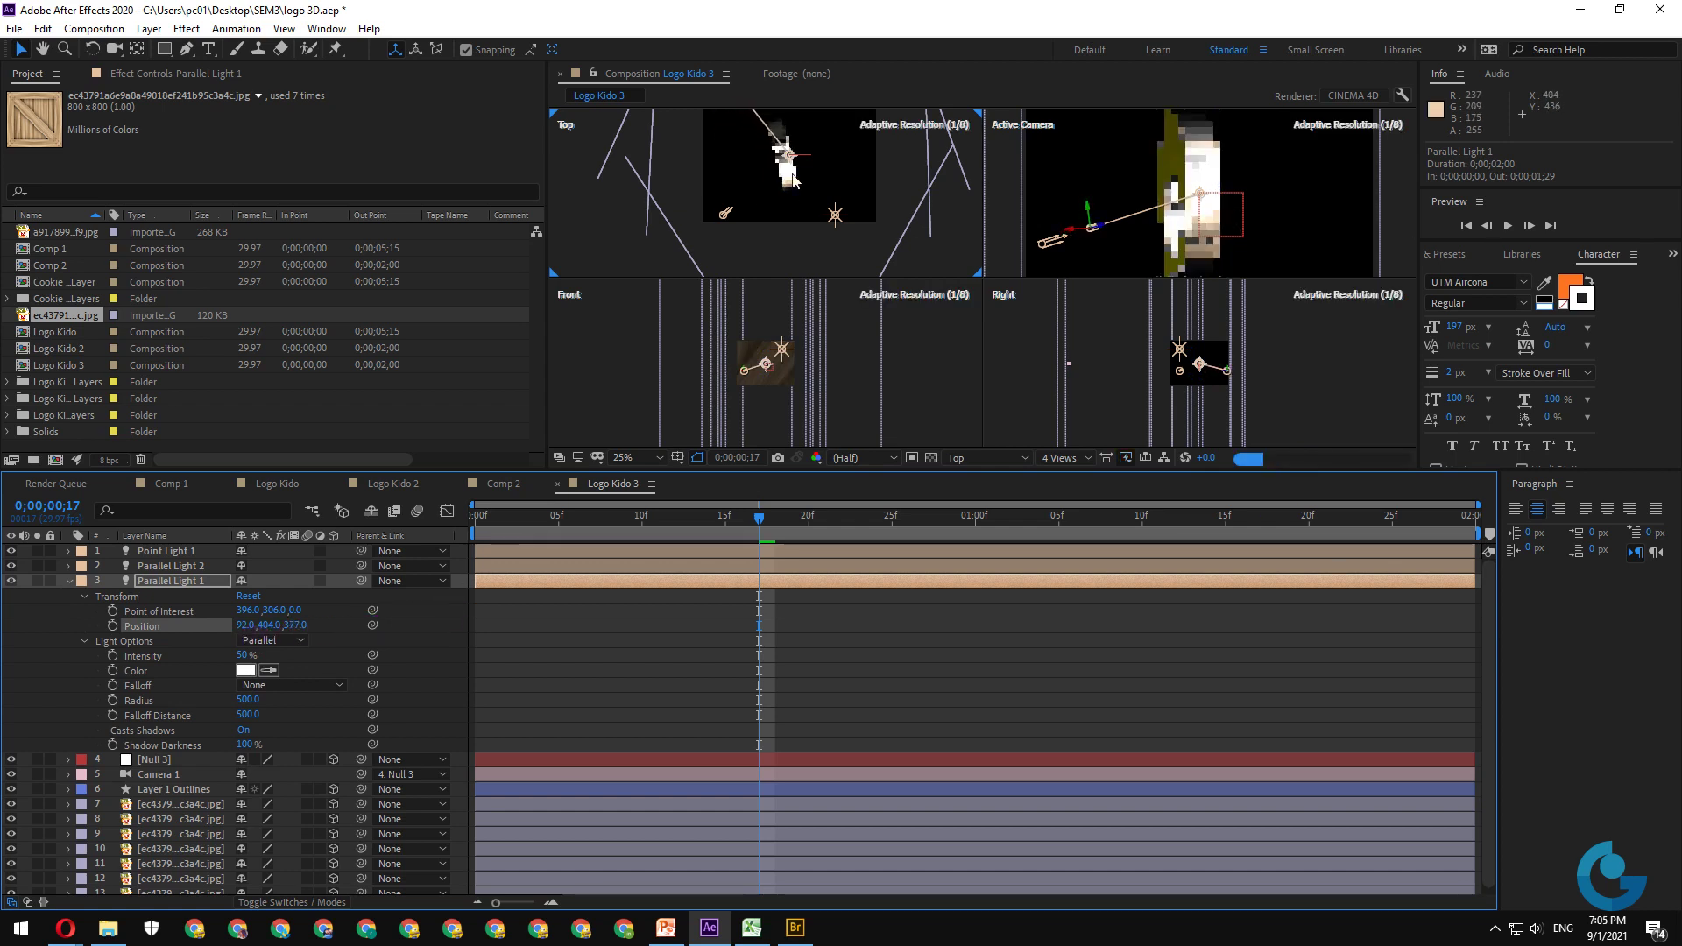
- Duplicate Parallel Light 1 again and move the original to the logo's opposite side at position 1151, 404, 217
{"action": "left_click", "coordinate": [179, 583]}
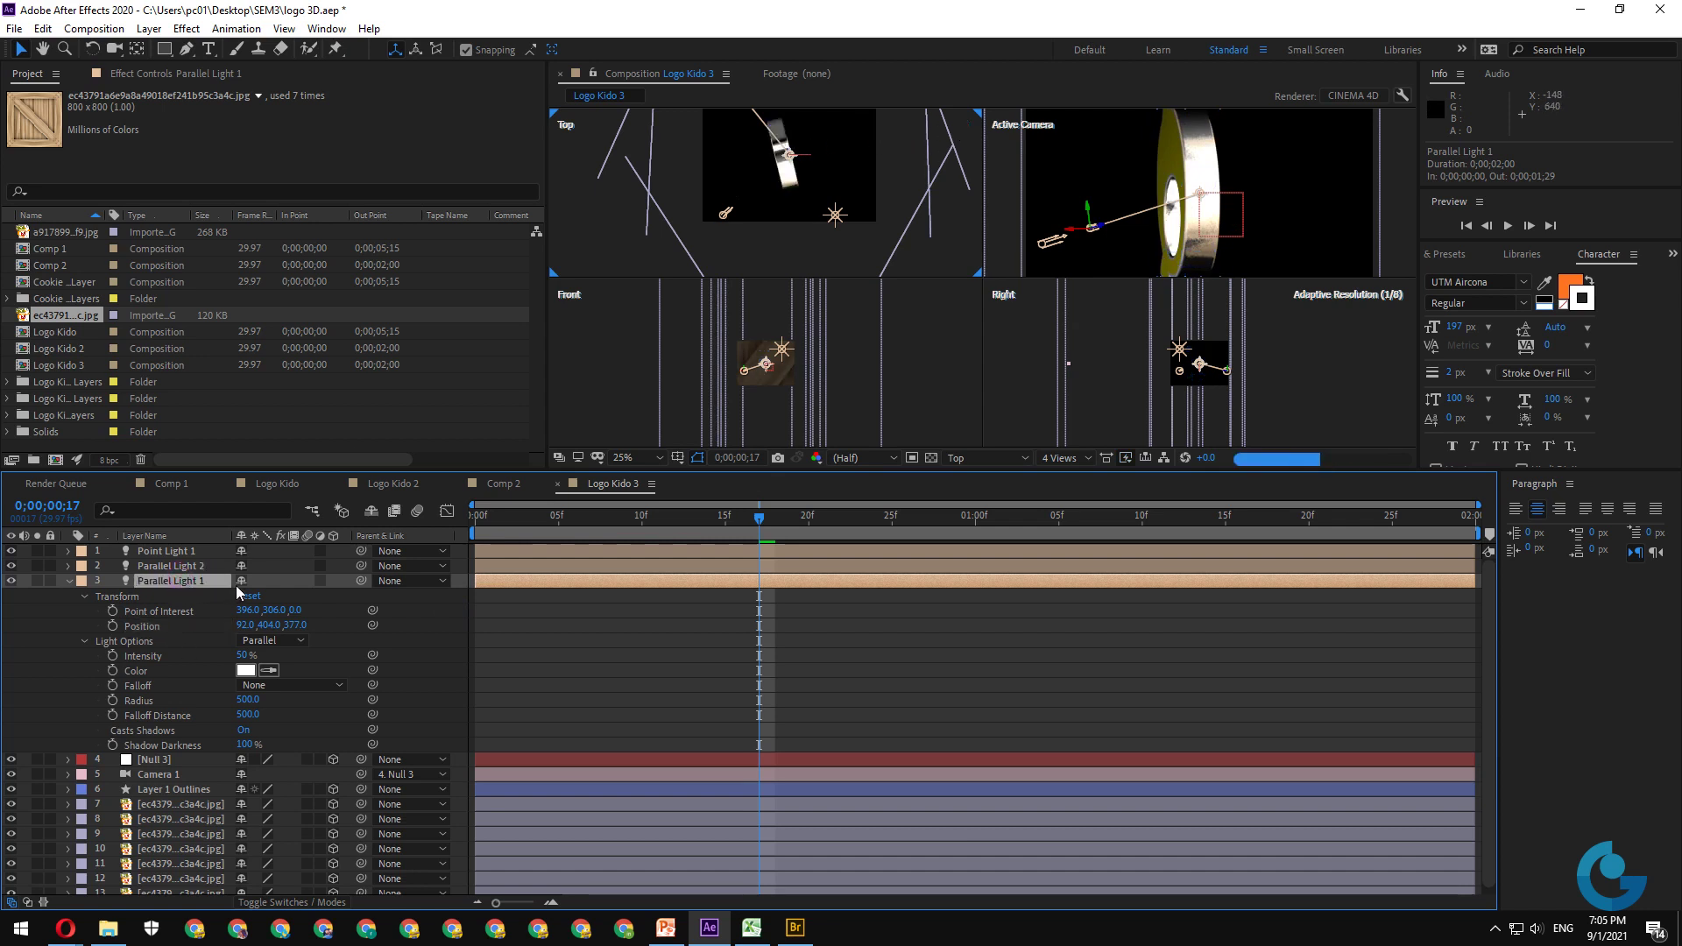
{"action": "key", "text": "ctrl+d"}
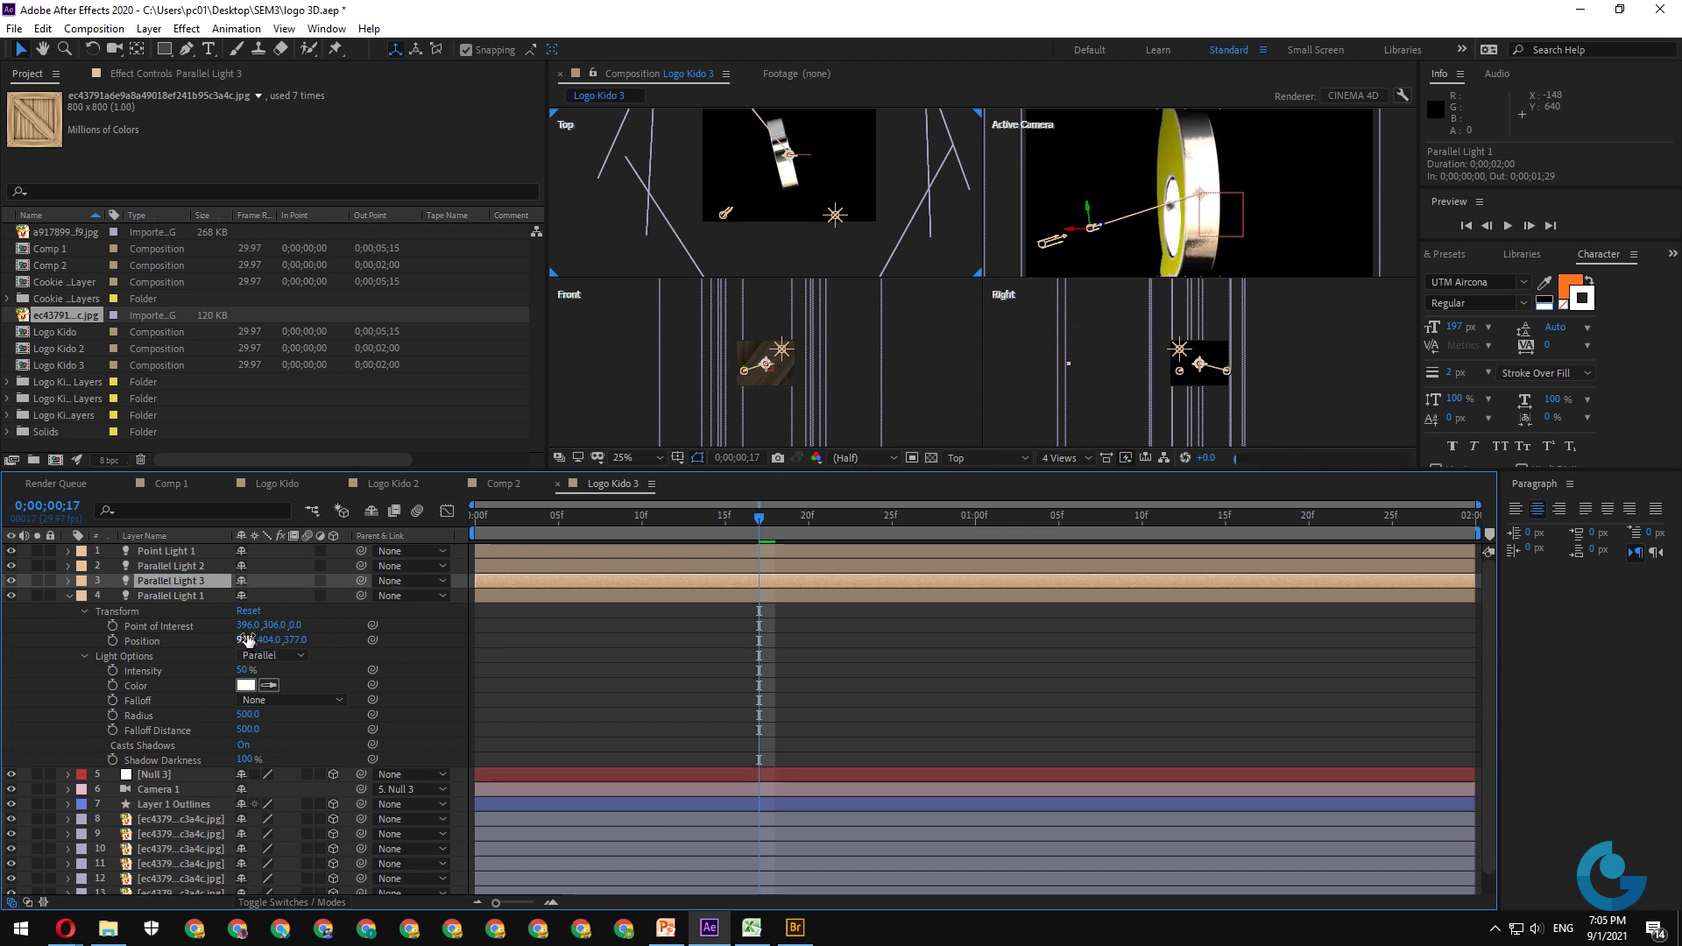
{"action": "left_click", "coordinate": [245, 640]}
{"action": "left_click_drag", "start_coordinate": [245, 639], "coordinate": [1455, 657]}
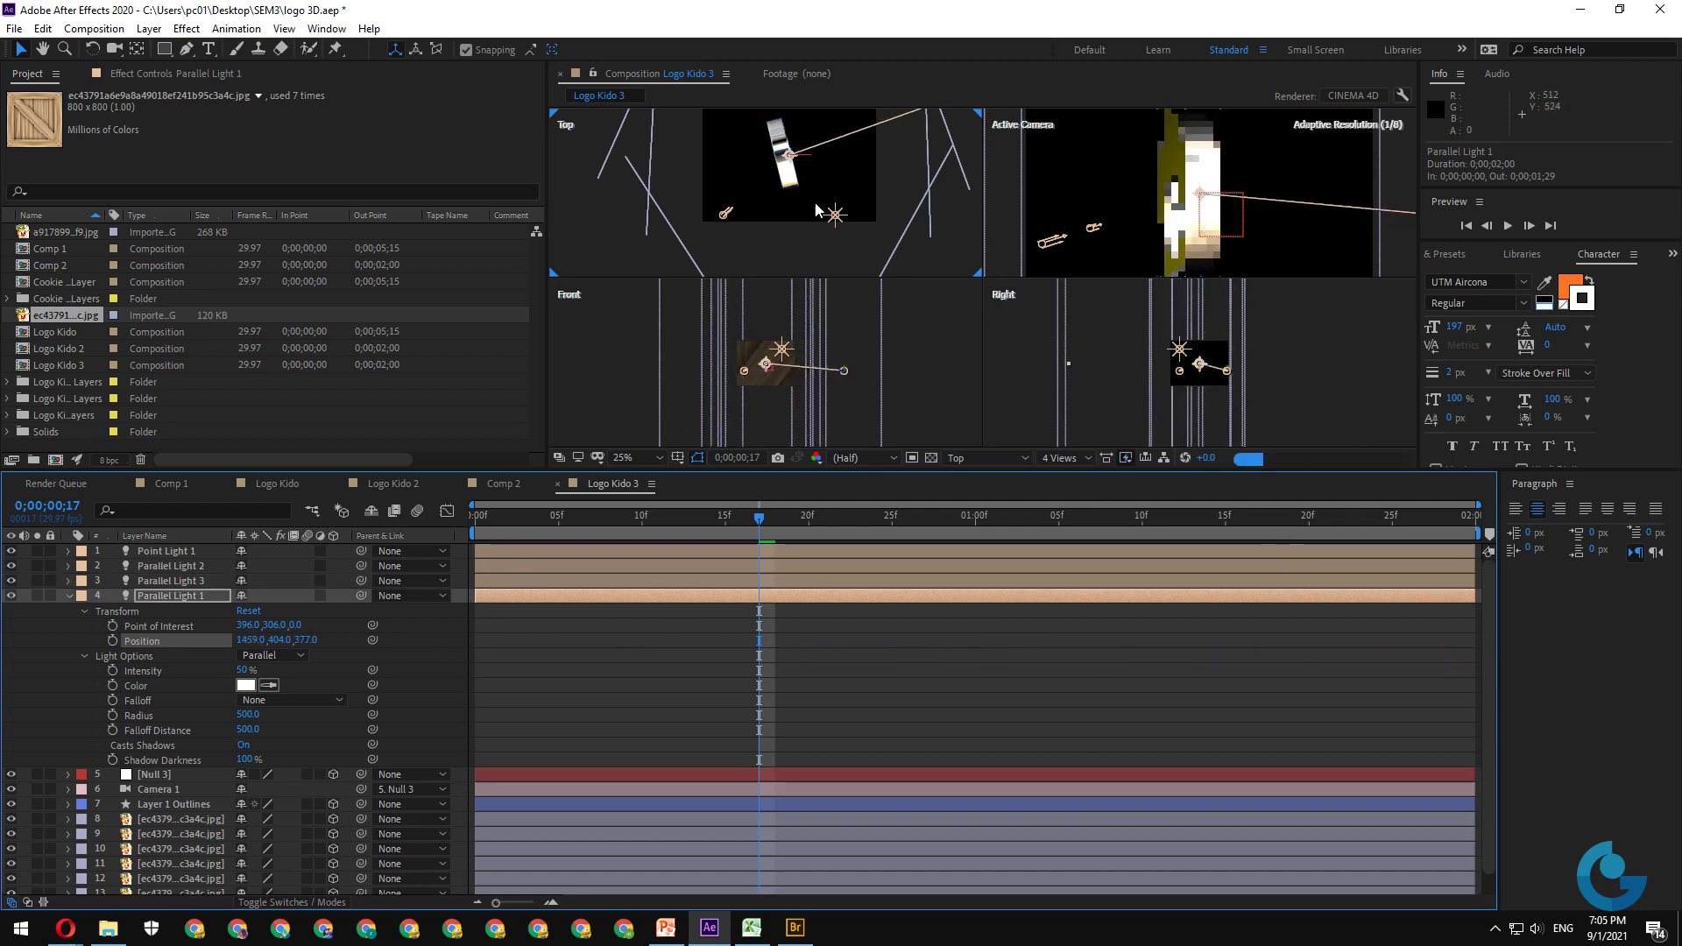
{"action": "left_click_drag", "start_coordinate": [795, 196], "coordinate": [744, 244]}
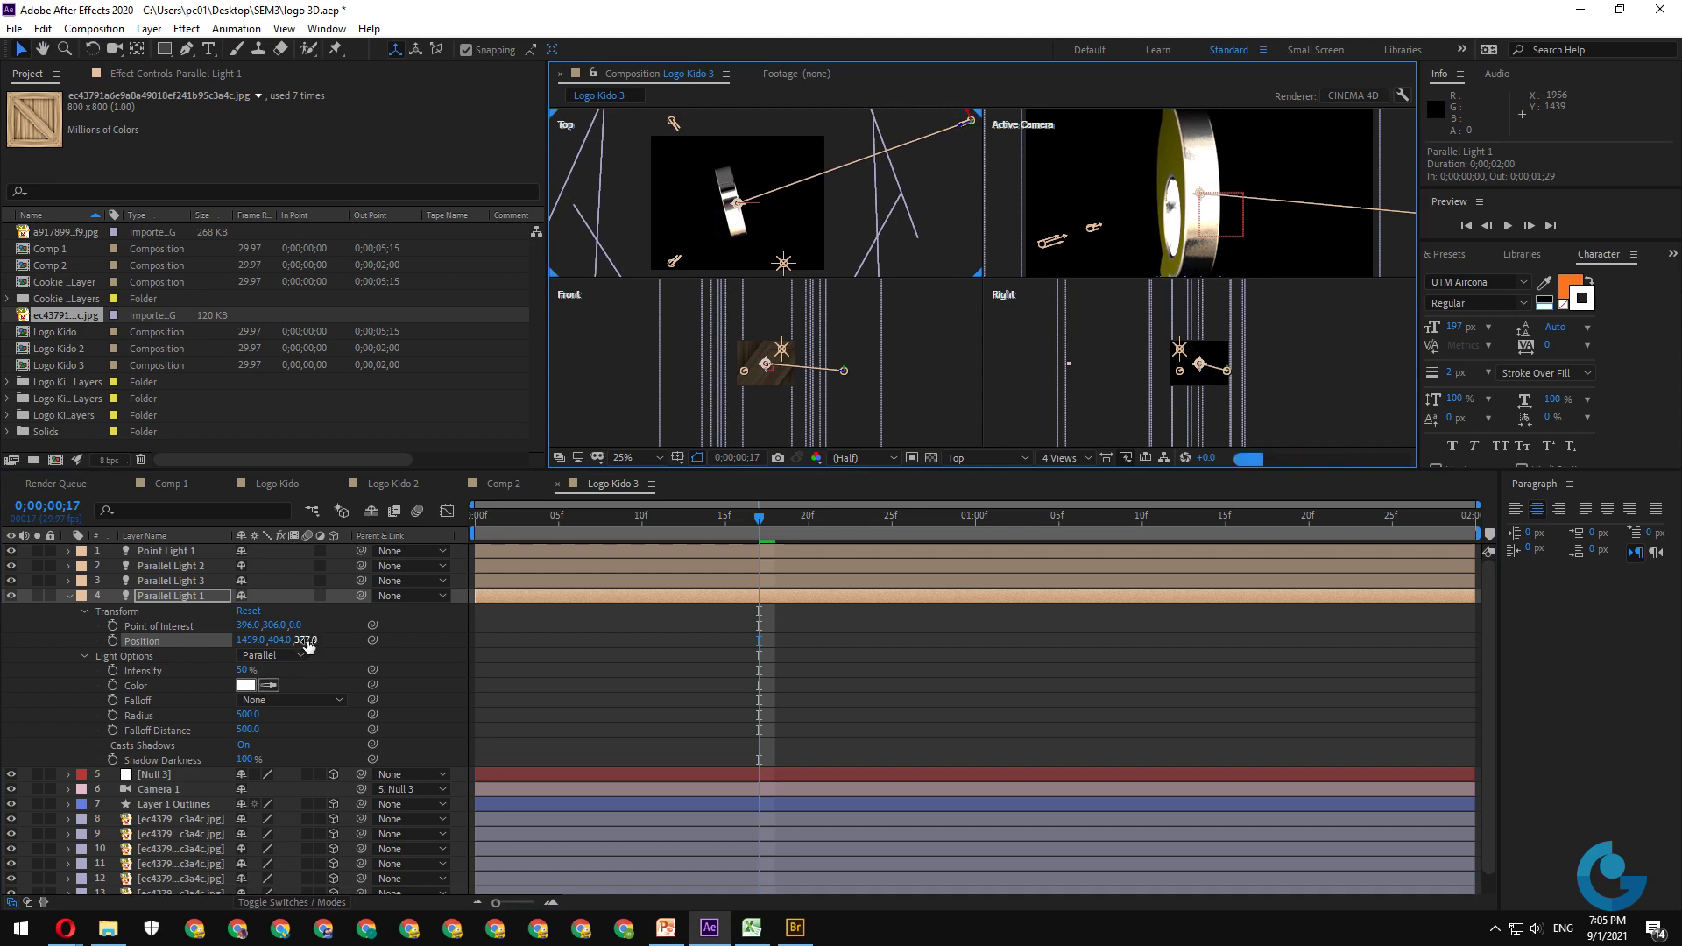
{"action": "left_click_drag", "start_coordinate": [307, 640], "coordinate": [252, 643]}
{"action": "left_click_drag", "start_coordinate": [214, 647], "coordinate": [149, 647]}
{"action": "left_click_drag", "start_coordinate": [252, 645], "coordinate": [3, 663]}
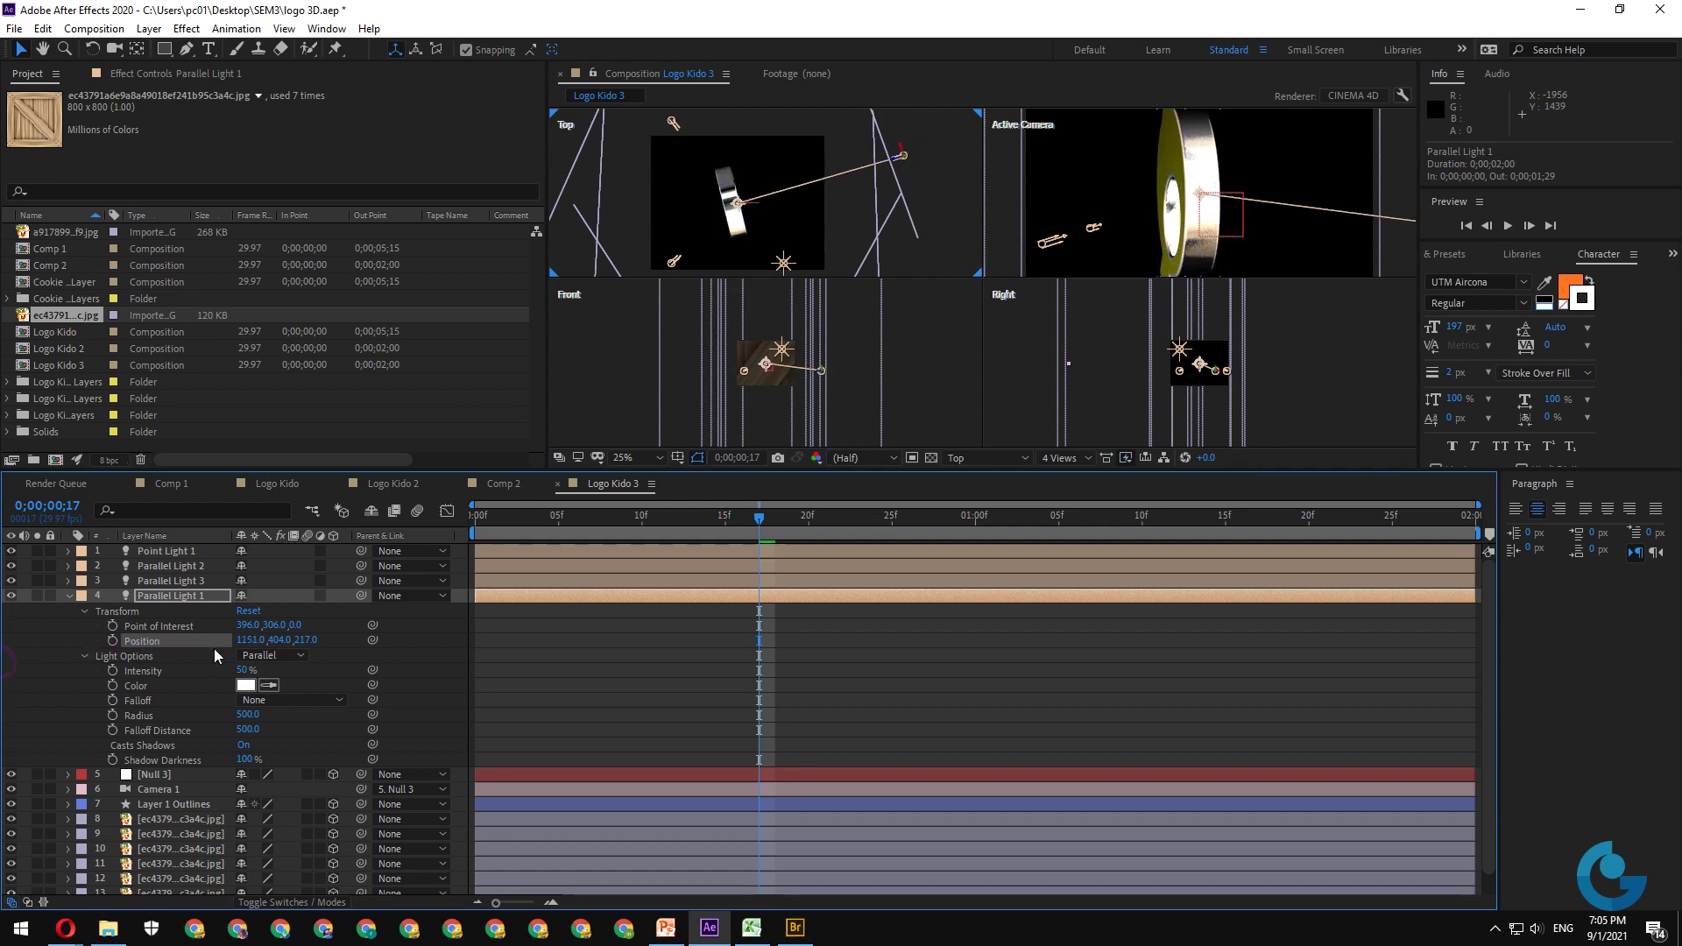
- Move Parallel Light 1 closer to and above the logo at position 872, -149, 217, checking the lighting at several frames
{"action": "left_click_drag", "start_coordinate": [249, 640], "coordinate": [31, 668]}
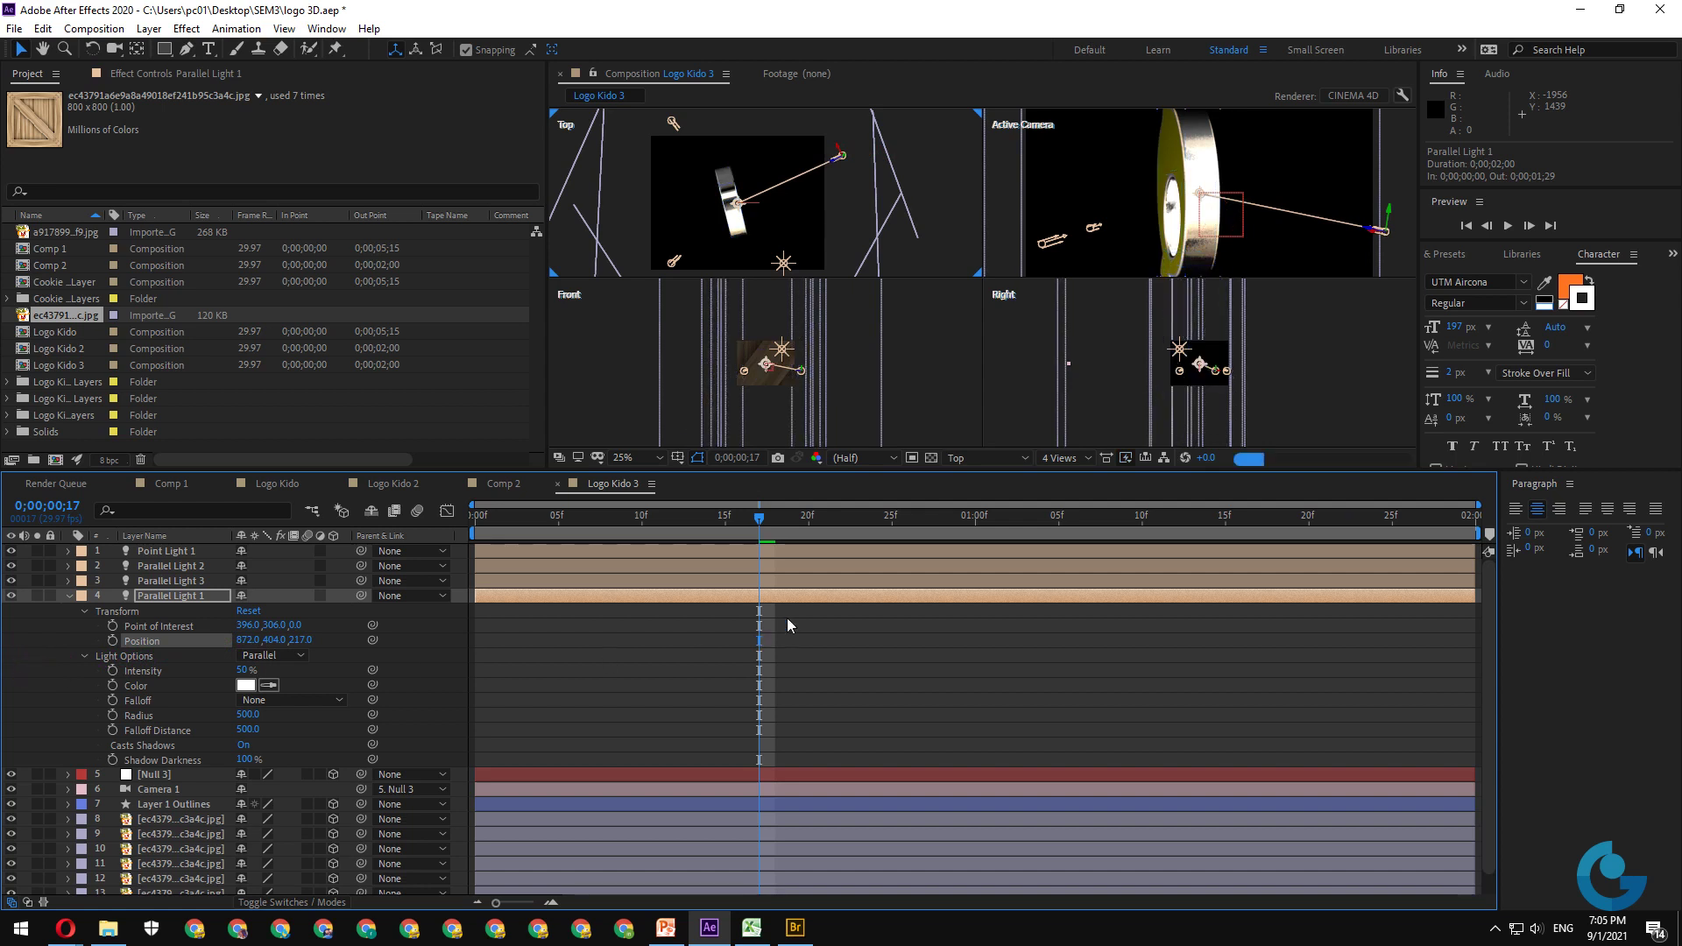
{"action": "left_click", "coordinate": [1024, 523]}
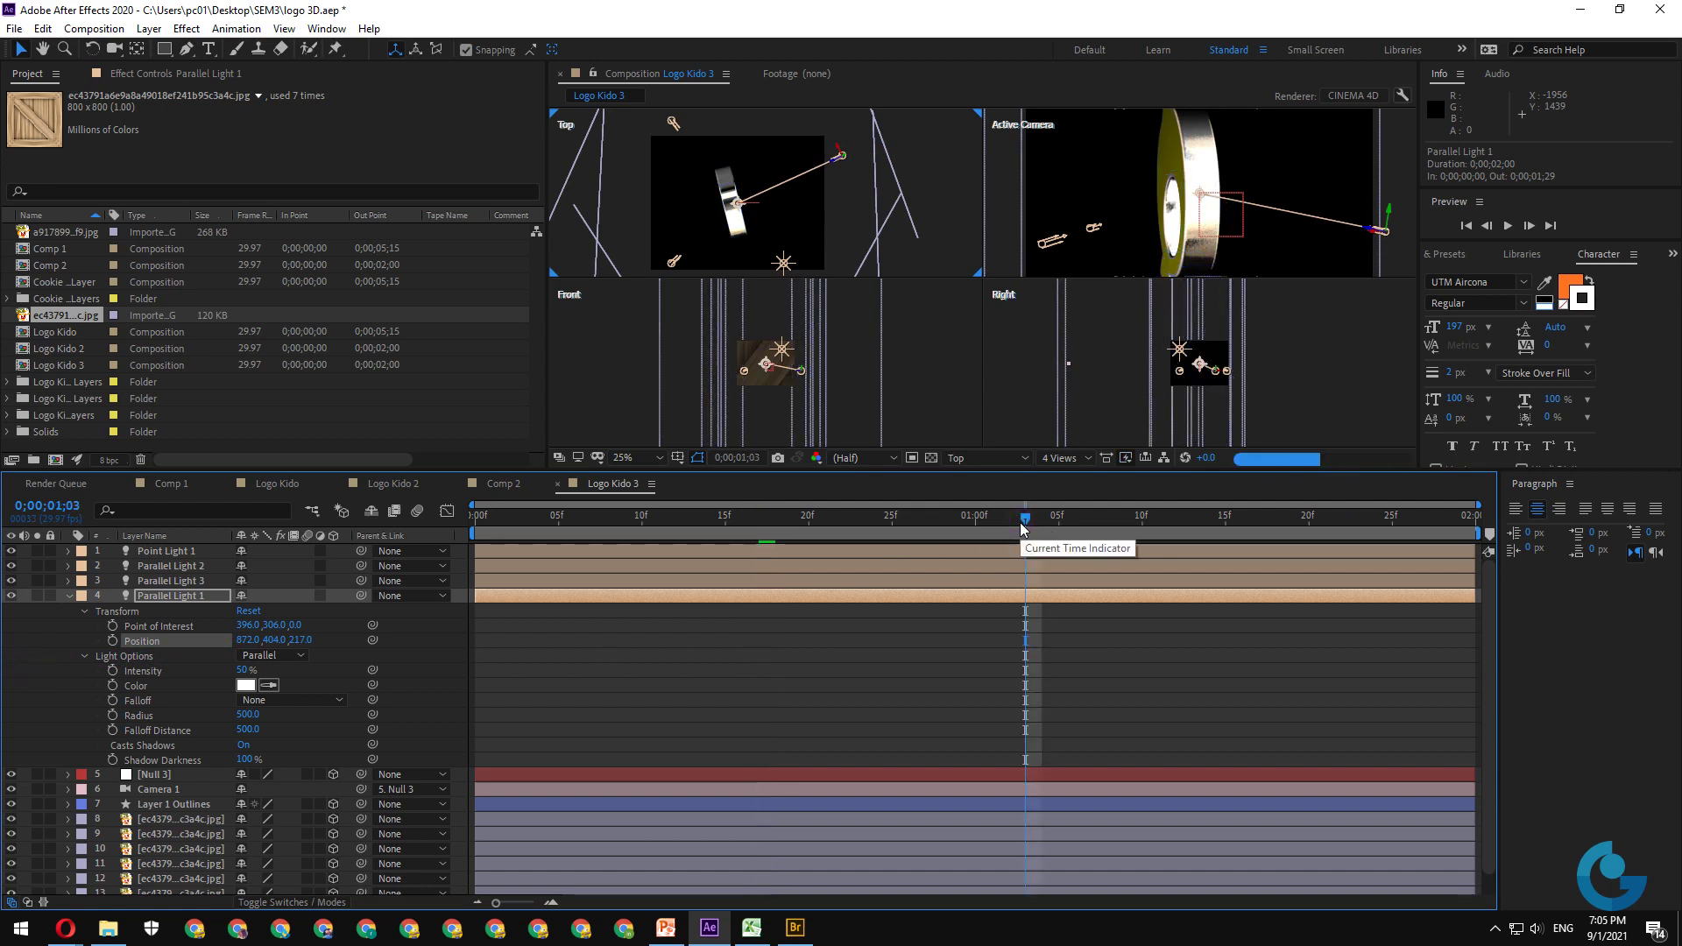
{"action": "left_click", "coordinate": [1090, 524]}
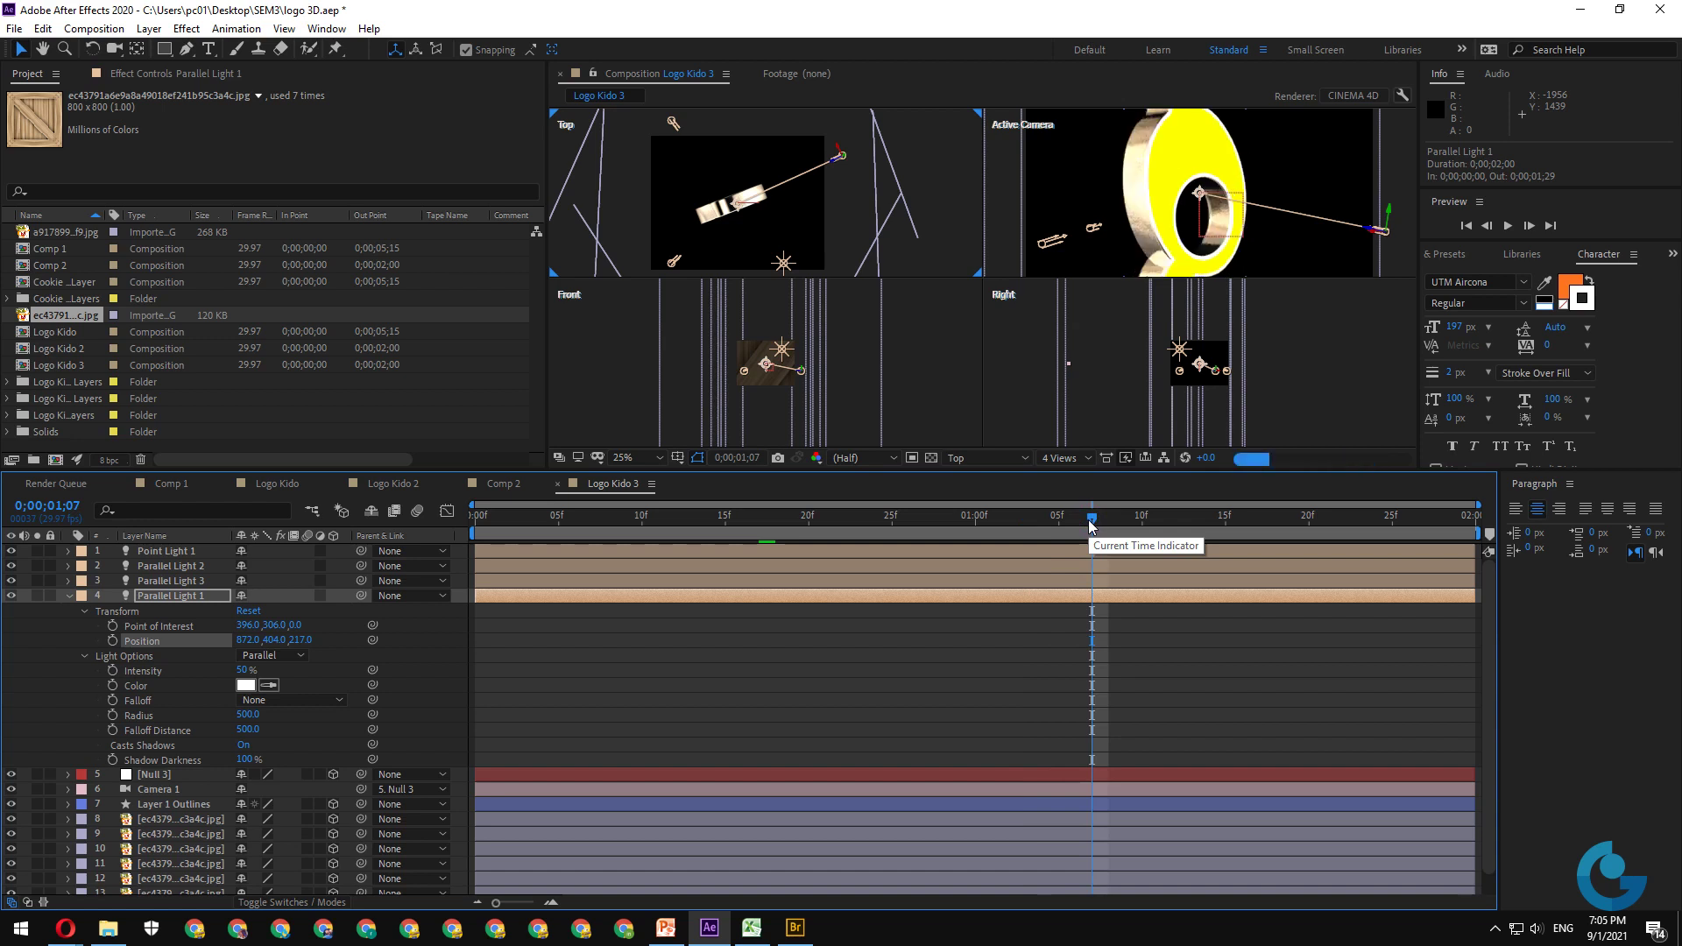
{"action": "left_click", "coordinate": [1174, 524]}
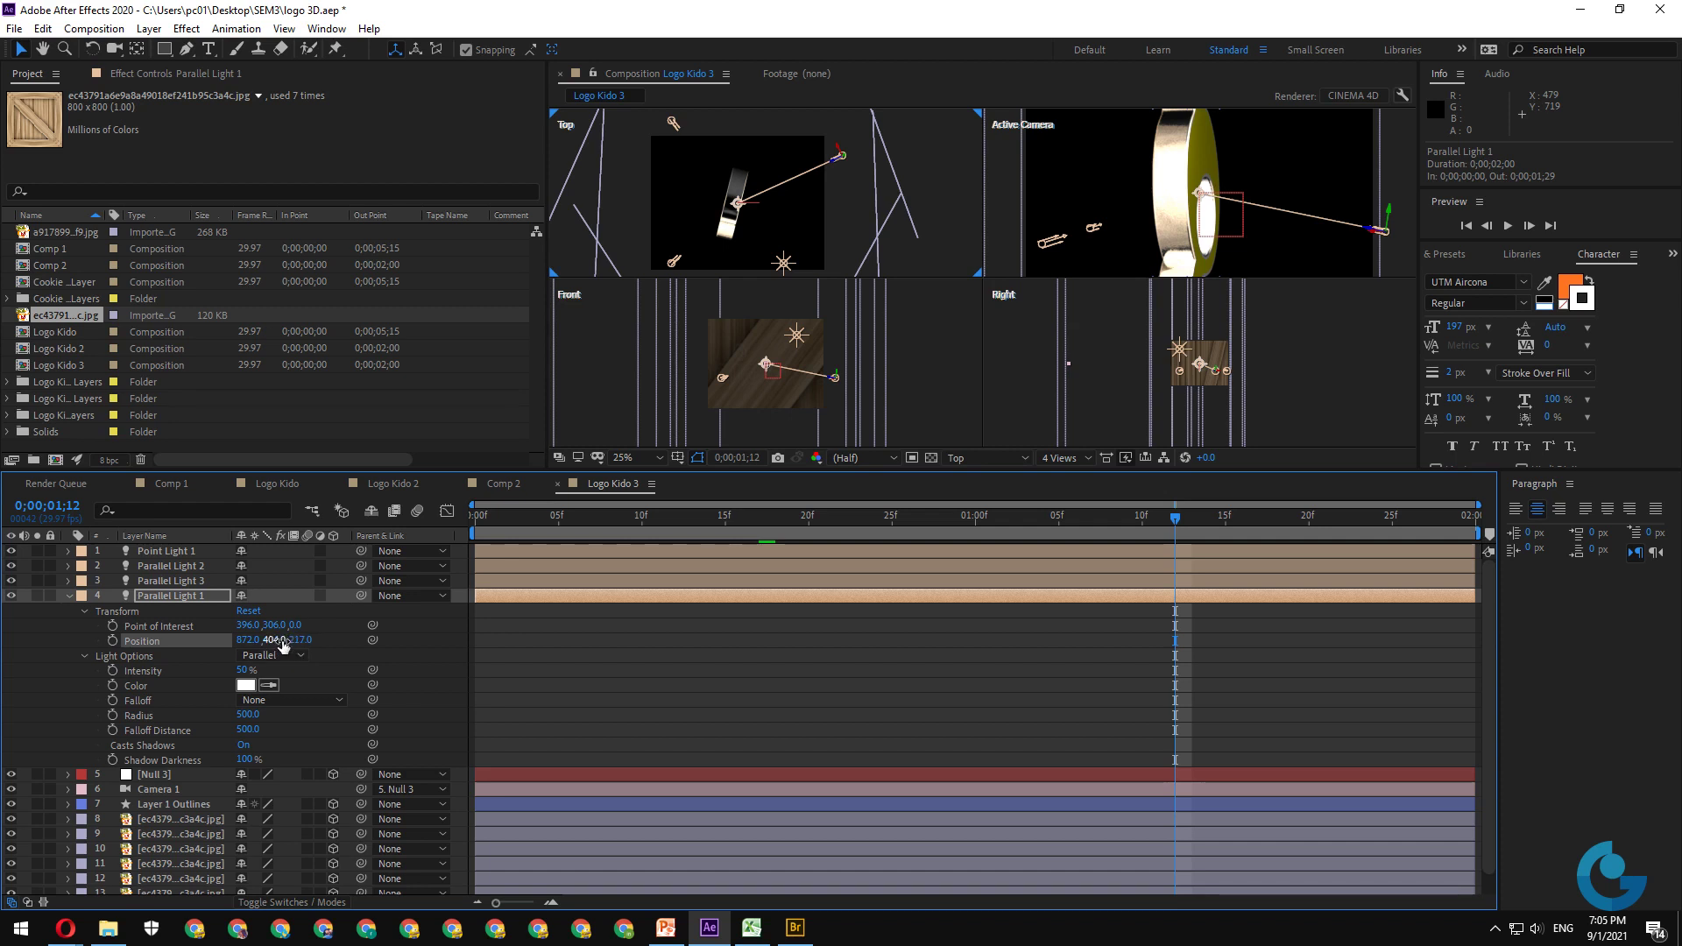
{"action": "left_click_drag", "start_coordinate": [280, 646], "coordinate": [61, 642]}
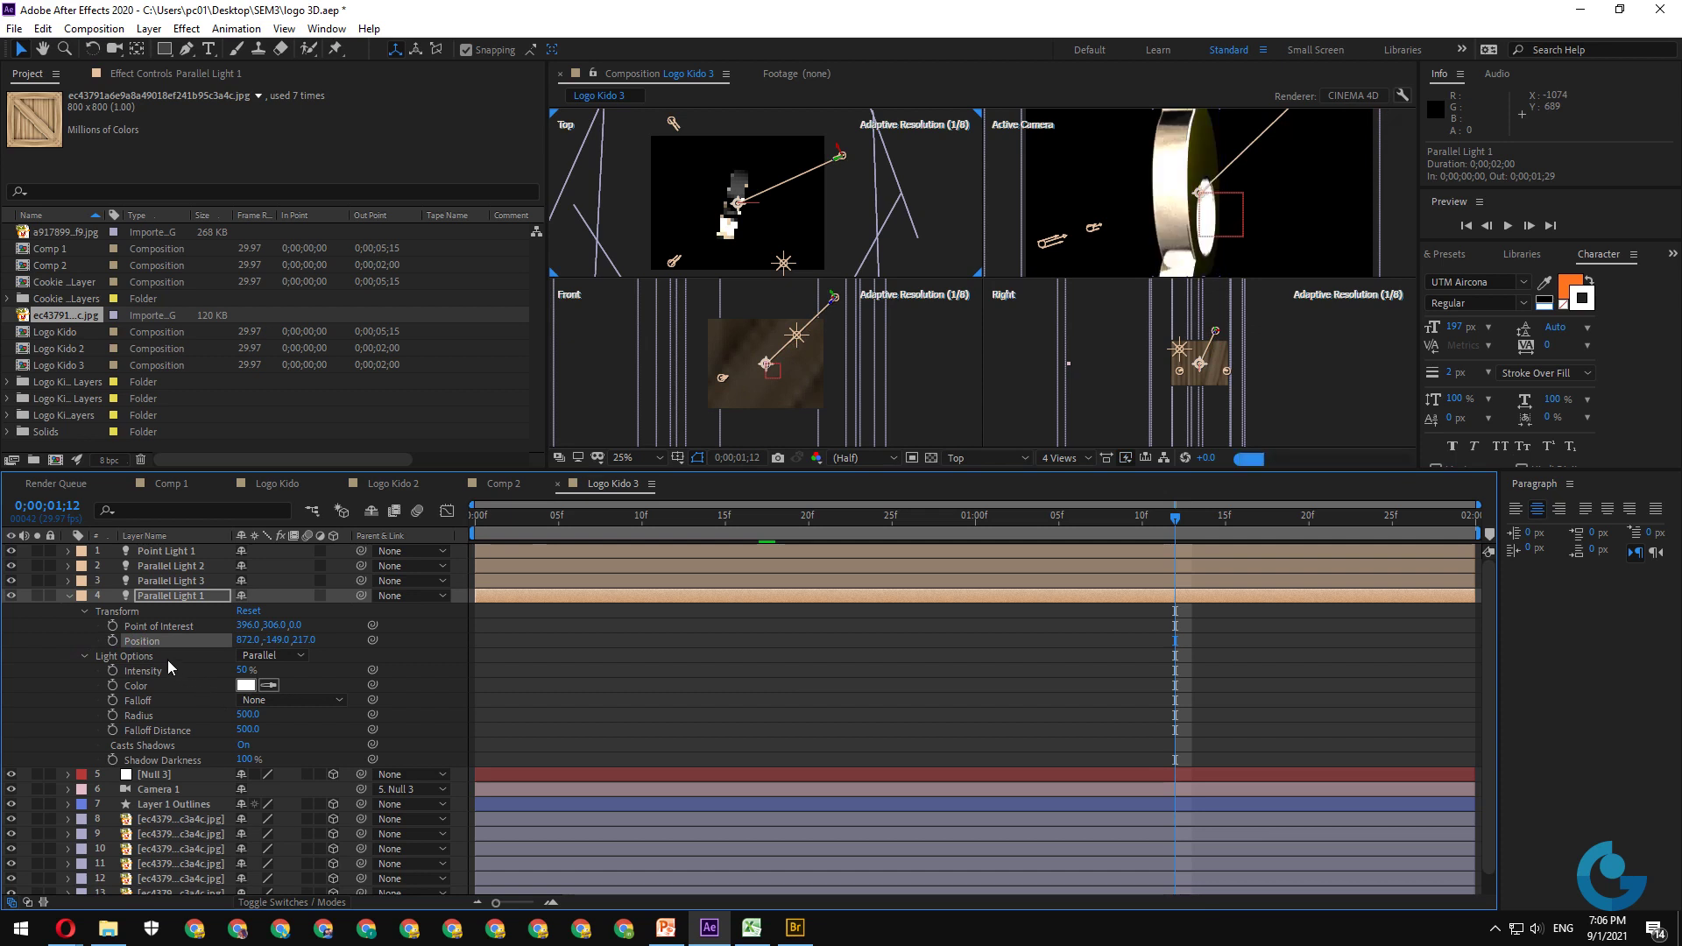
- Raise Parallel Light 3 to a Y position of 119 and check the logo's lighting at frames up to 0;00;01;25
{"action": "left_click", "coordinate": [195, 580]}
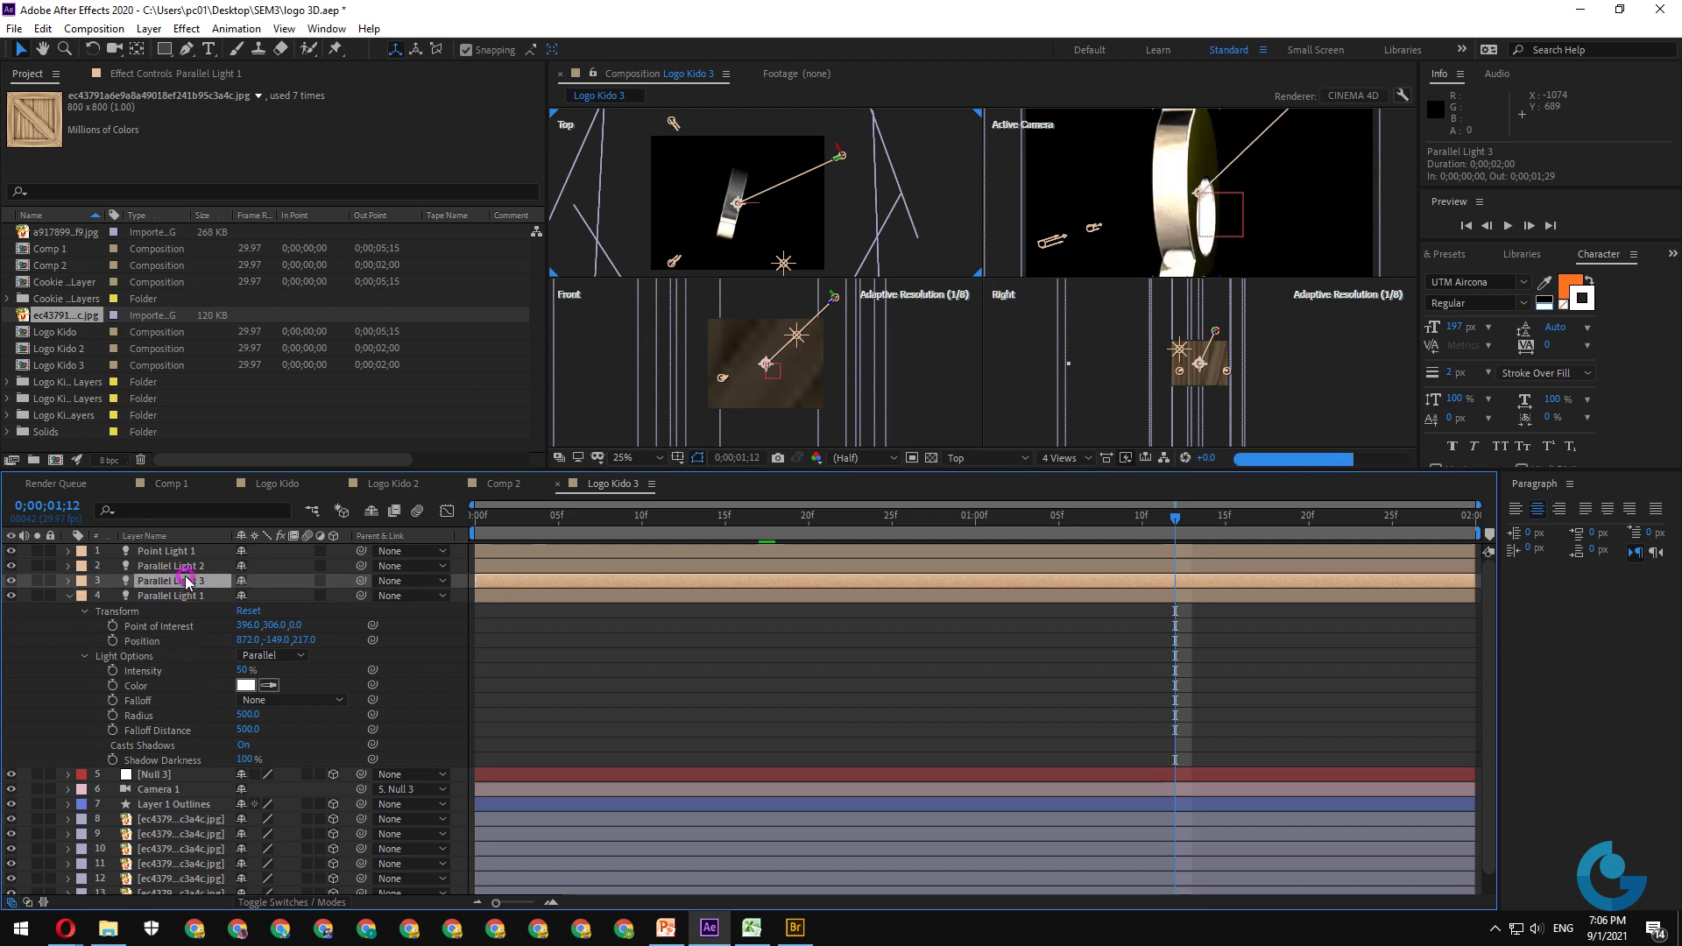
{"action": "left_click", "coordinate": [69, 581]}
{"action": "left_click", "coordinate": [84, 611]}
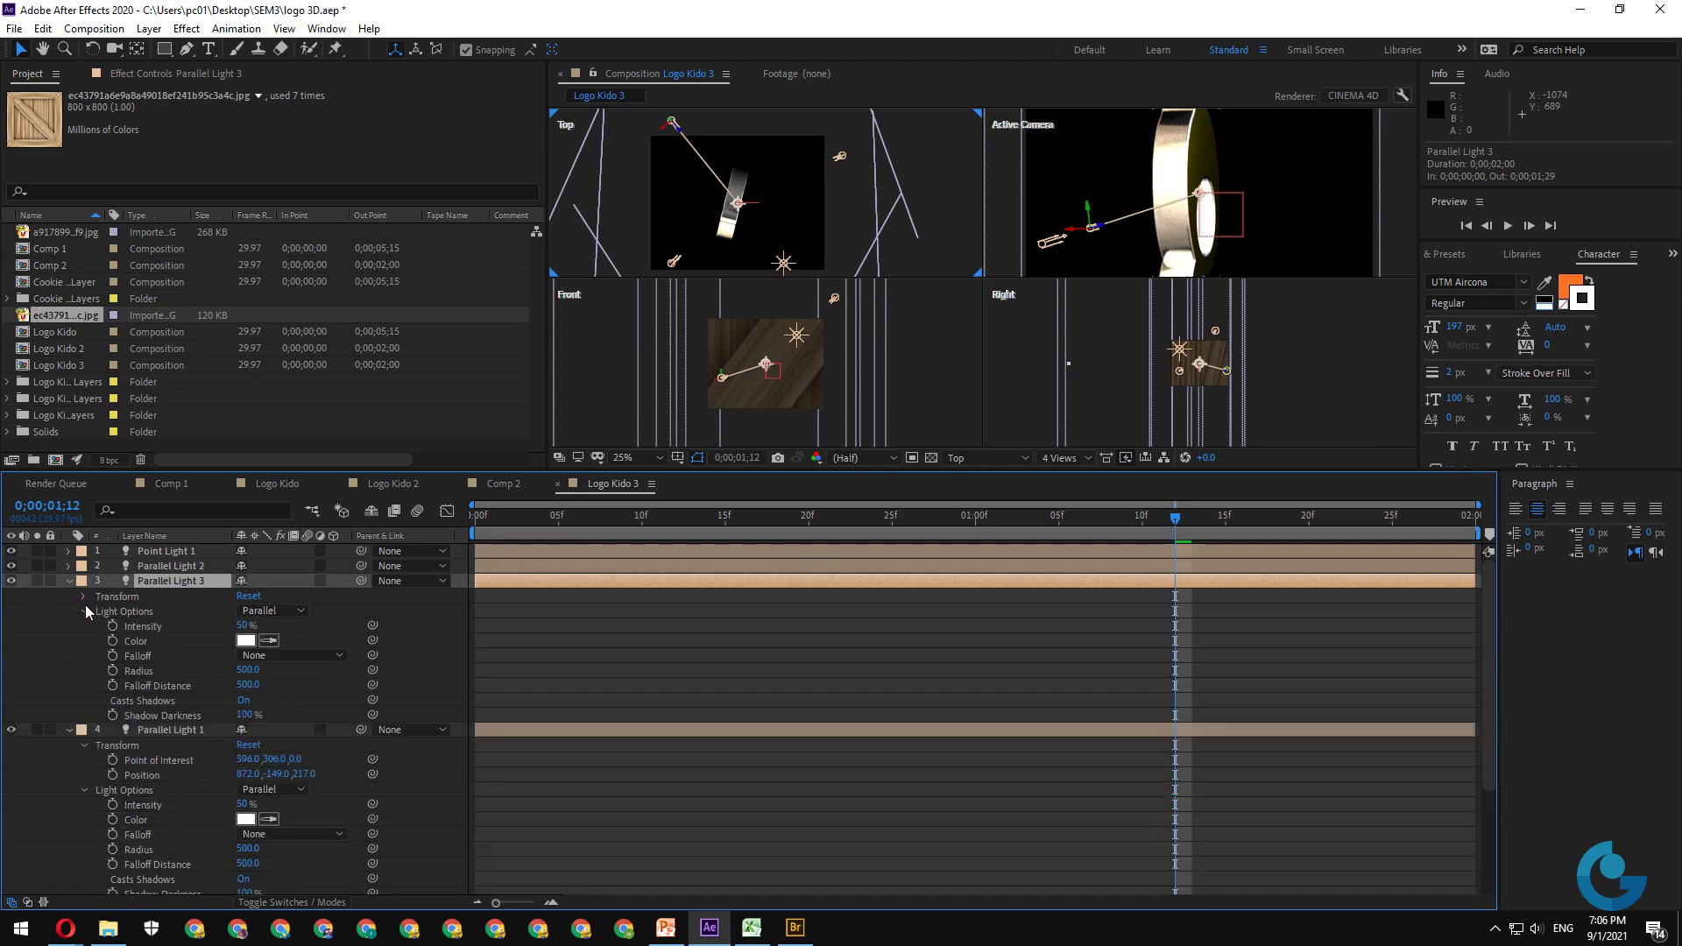
{"action": "left_click", "coordinate": [84, 611]}
{"action": "left_click", "coordinate": [85, 596]}
{"action": "left_click_drag", "start_coordinate": [263, 624], "coordinate": [7, 648]}
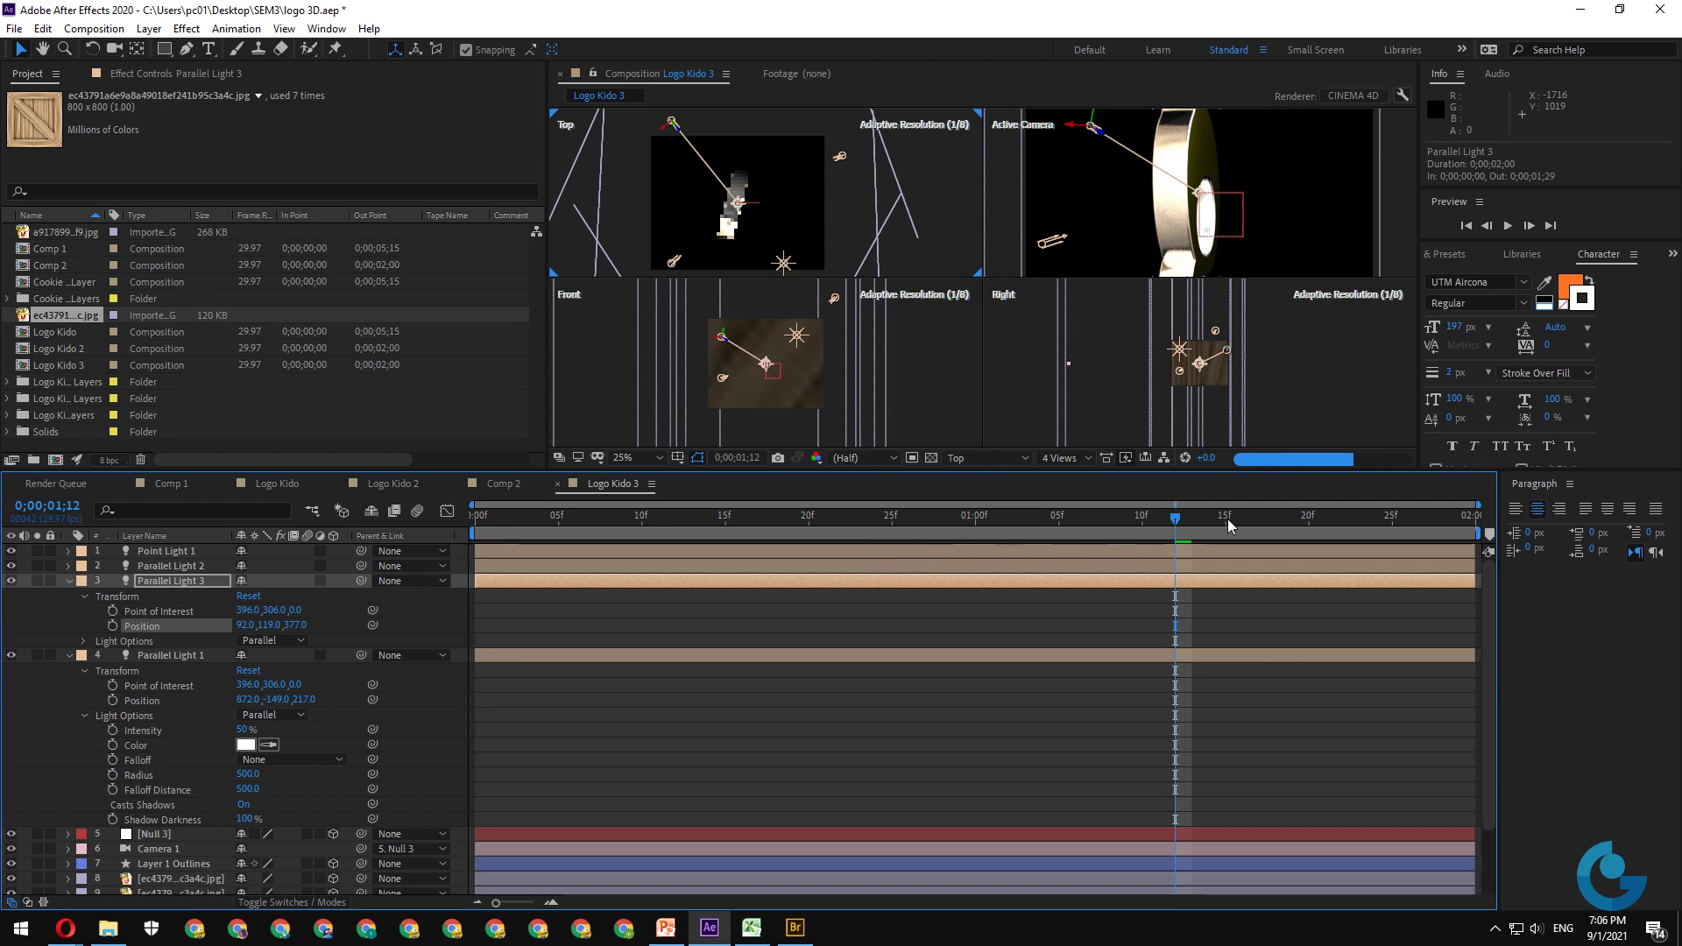
{"action": "left_click", "coordinate": [1257, 520]}
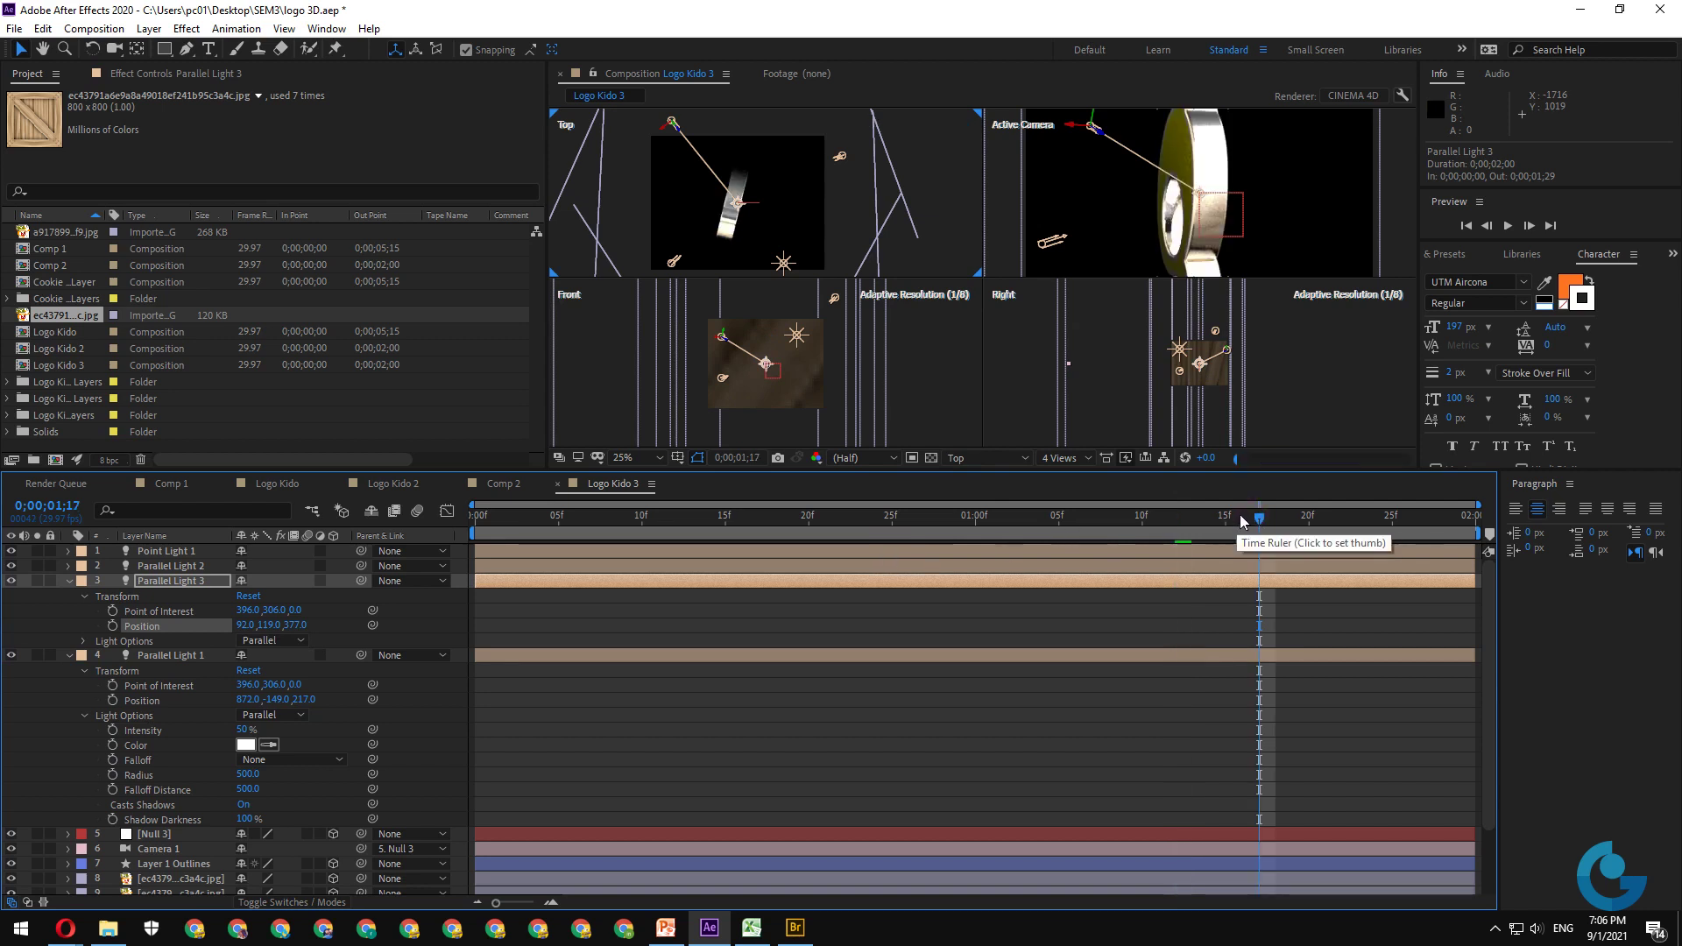
{"action": "left_click", "coordinate": [1326, 520]}
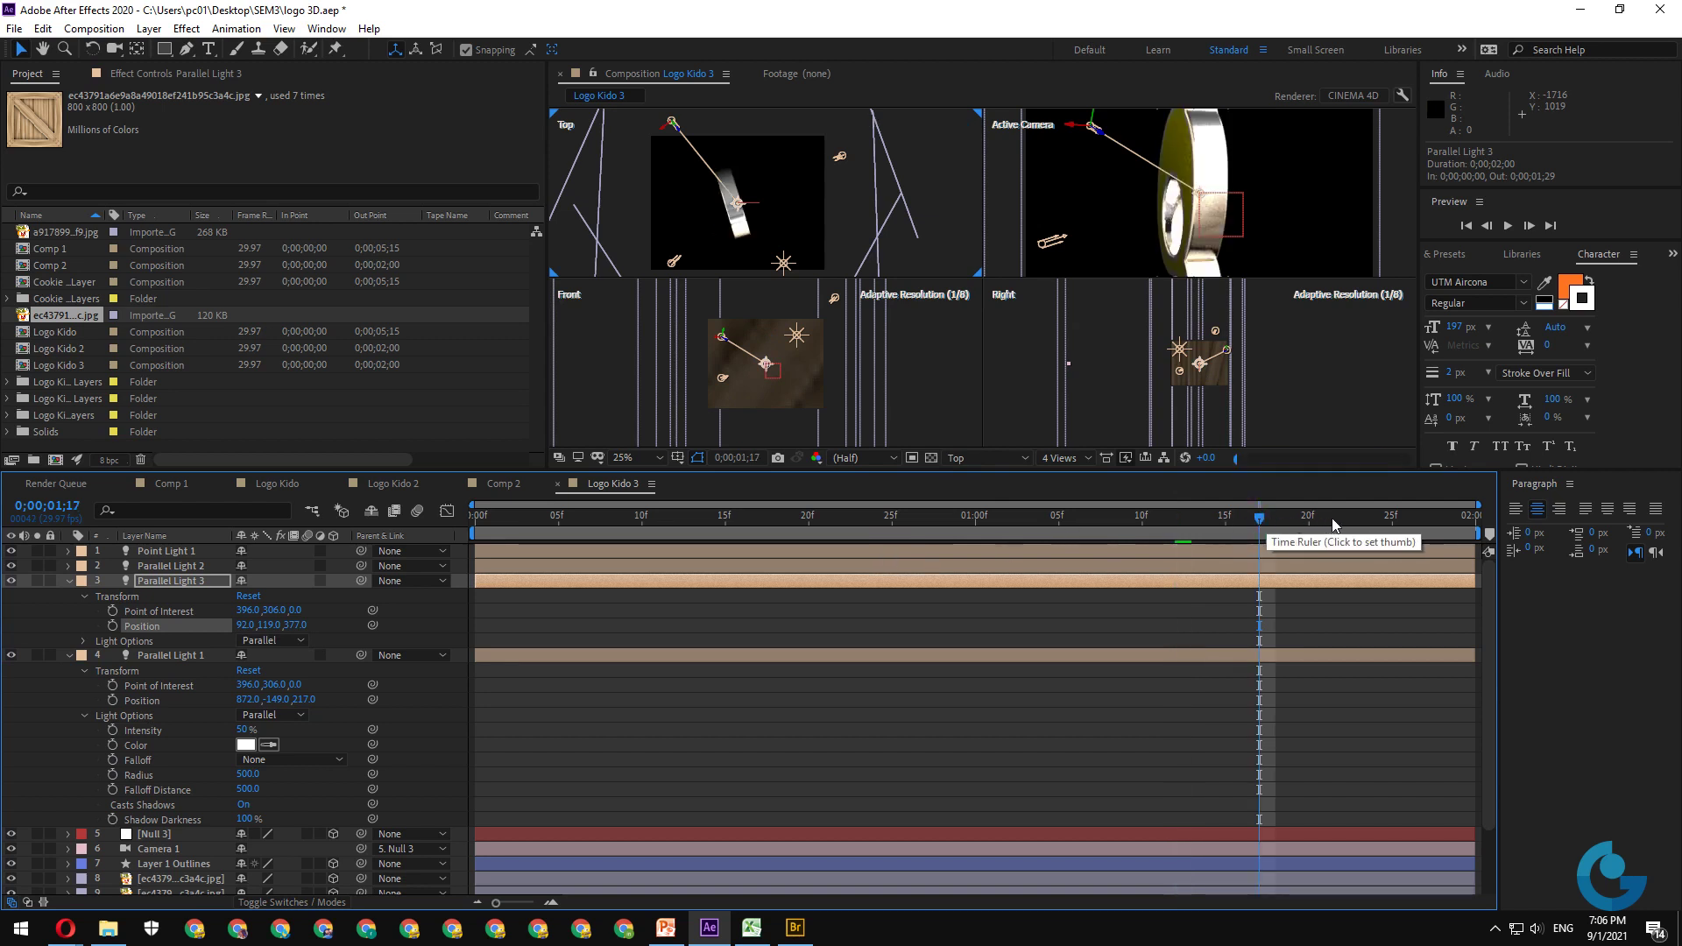
{"action": "left_click", "coordinate": [1392, 519]}
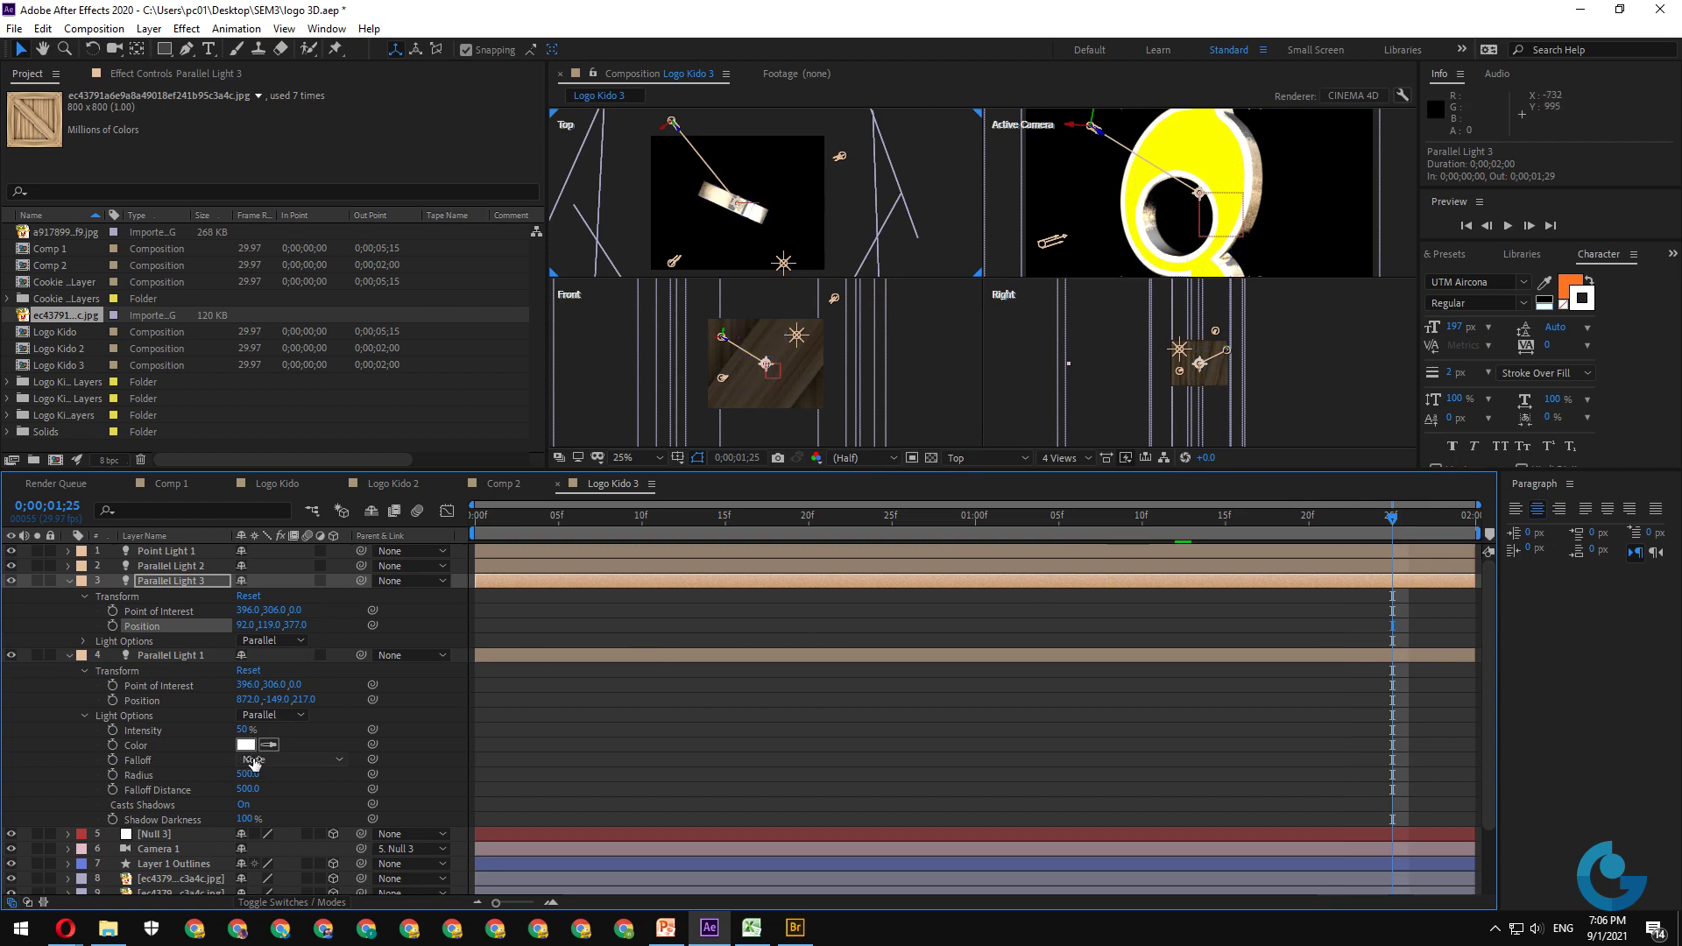
- Collapse the properties of Parallel Lights 1 and 3 and set Point Light 1's Intensity to 50%
{"action": "left_click", "coordinate": [69, 656]}
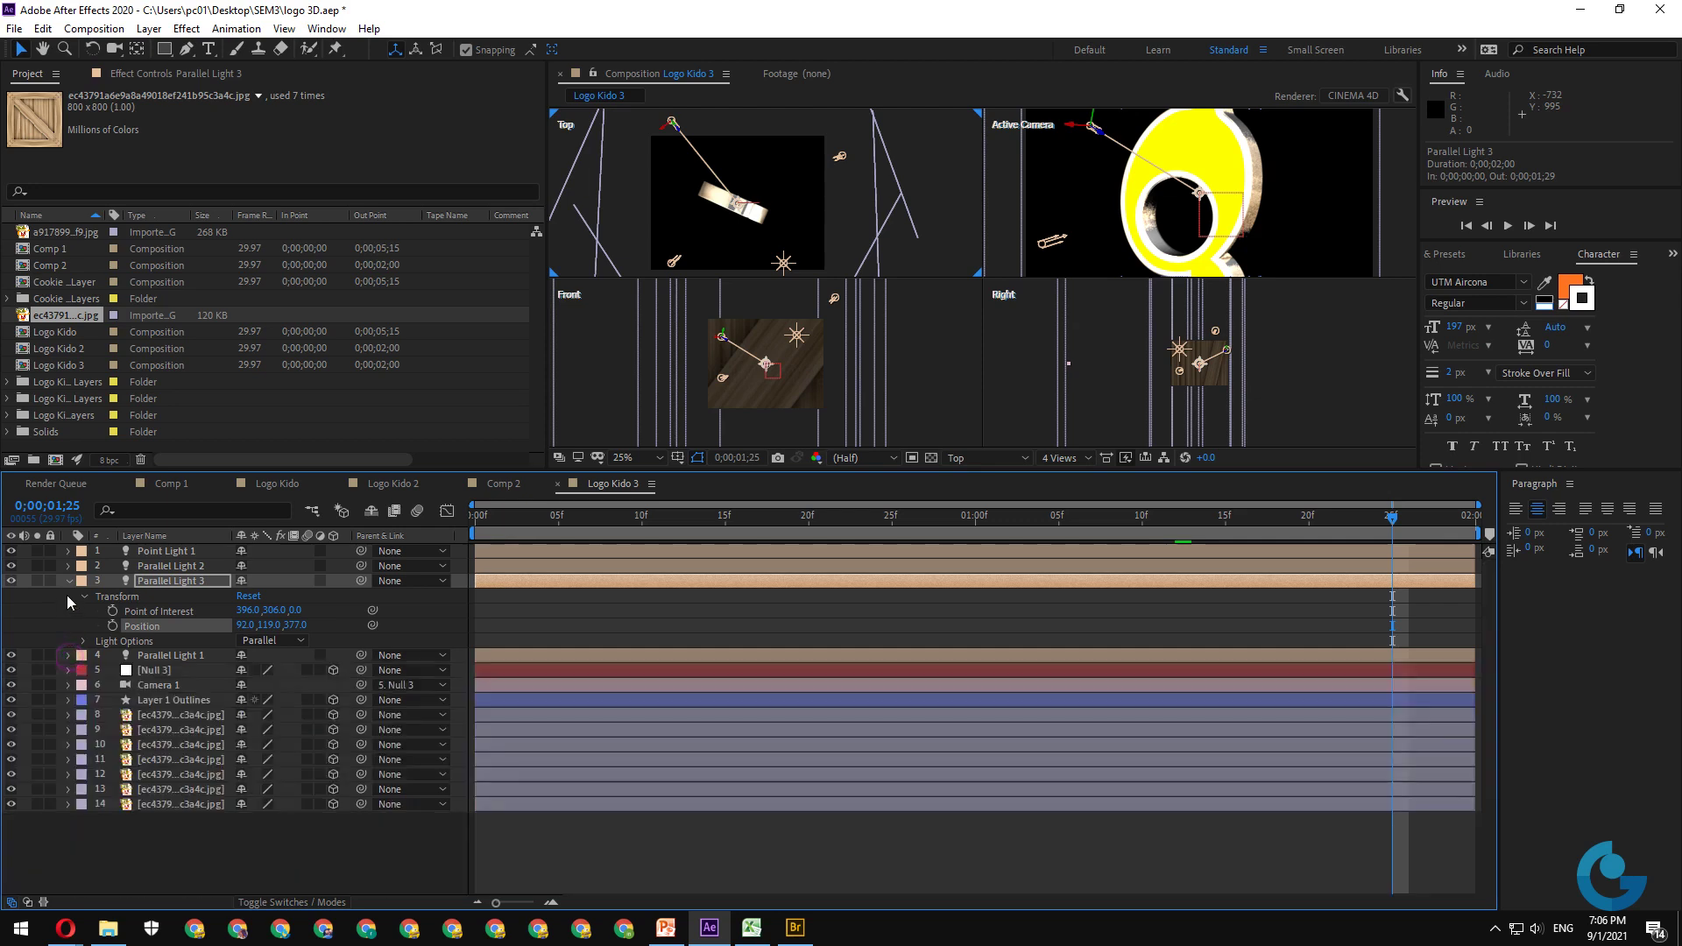
{"action": "left_click", "coordinate": [71, 582]}
{"action": "left_click", "coordinate": [147, 535]}
{"action": "left_click", "coordinate": [165, 551]}
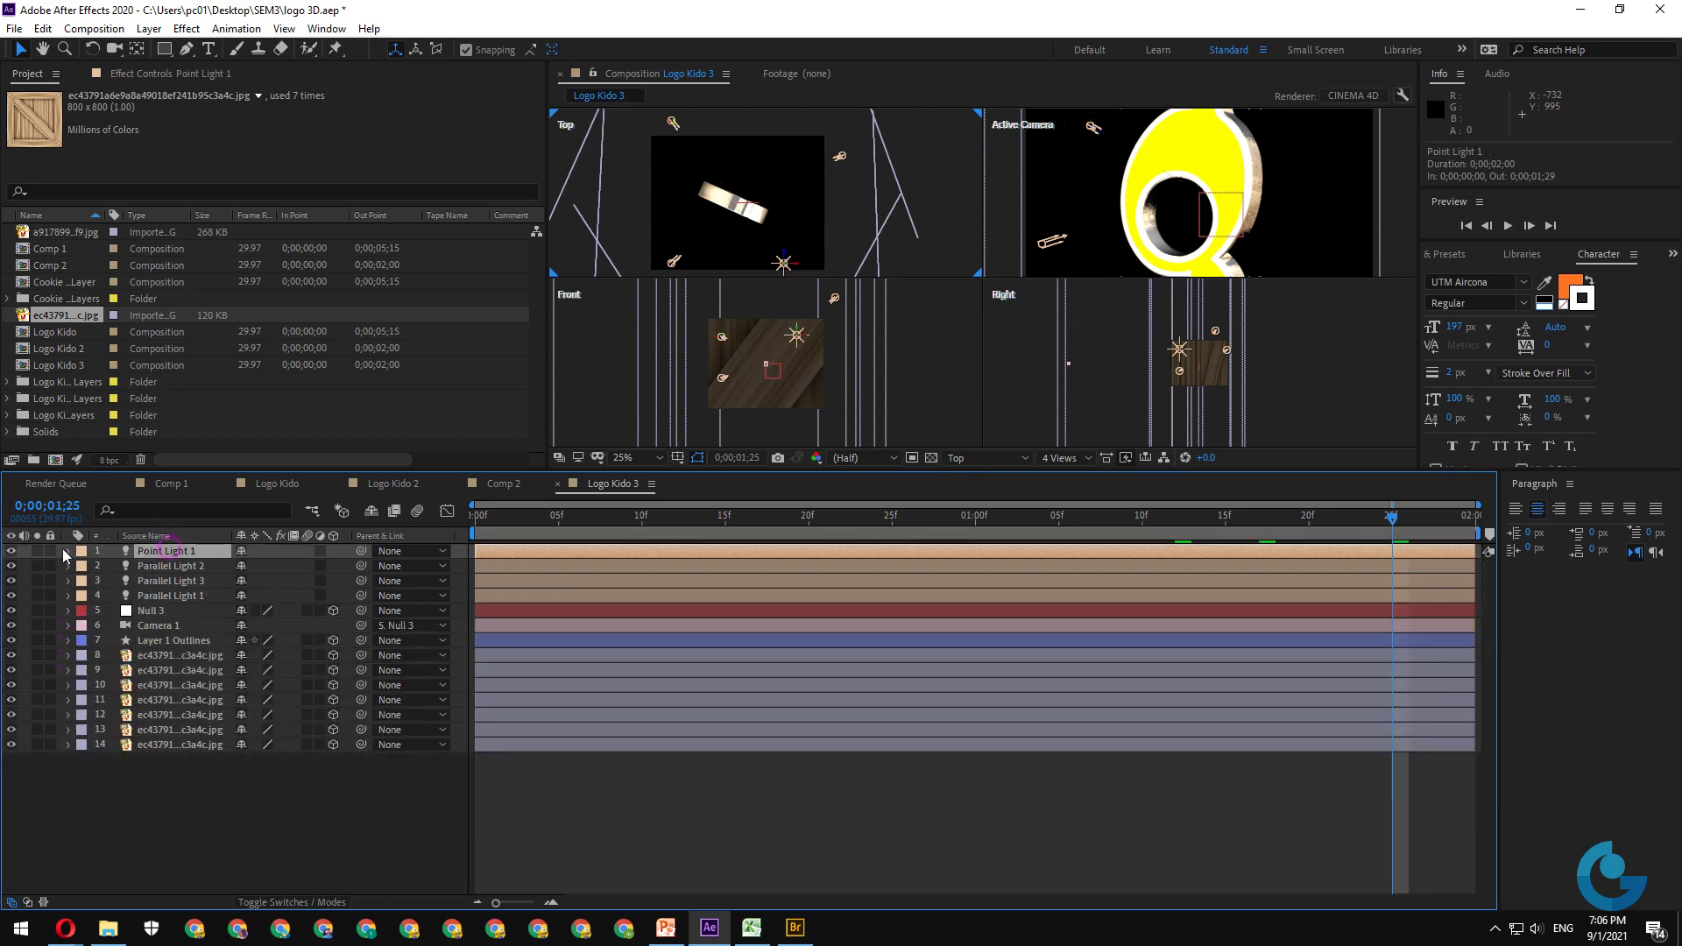
{"action": "left_click", "coordinate": [69, 550]}
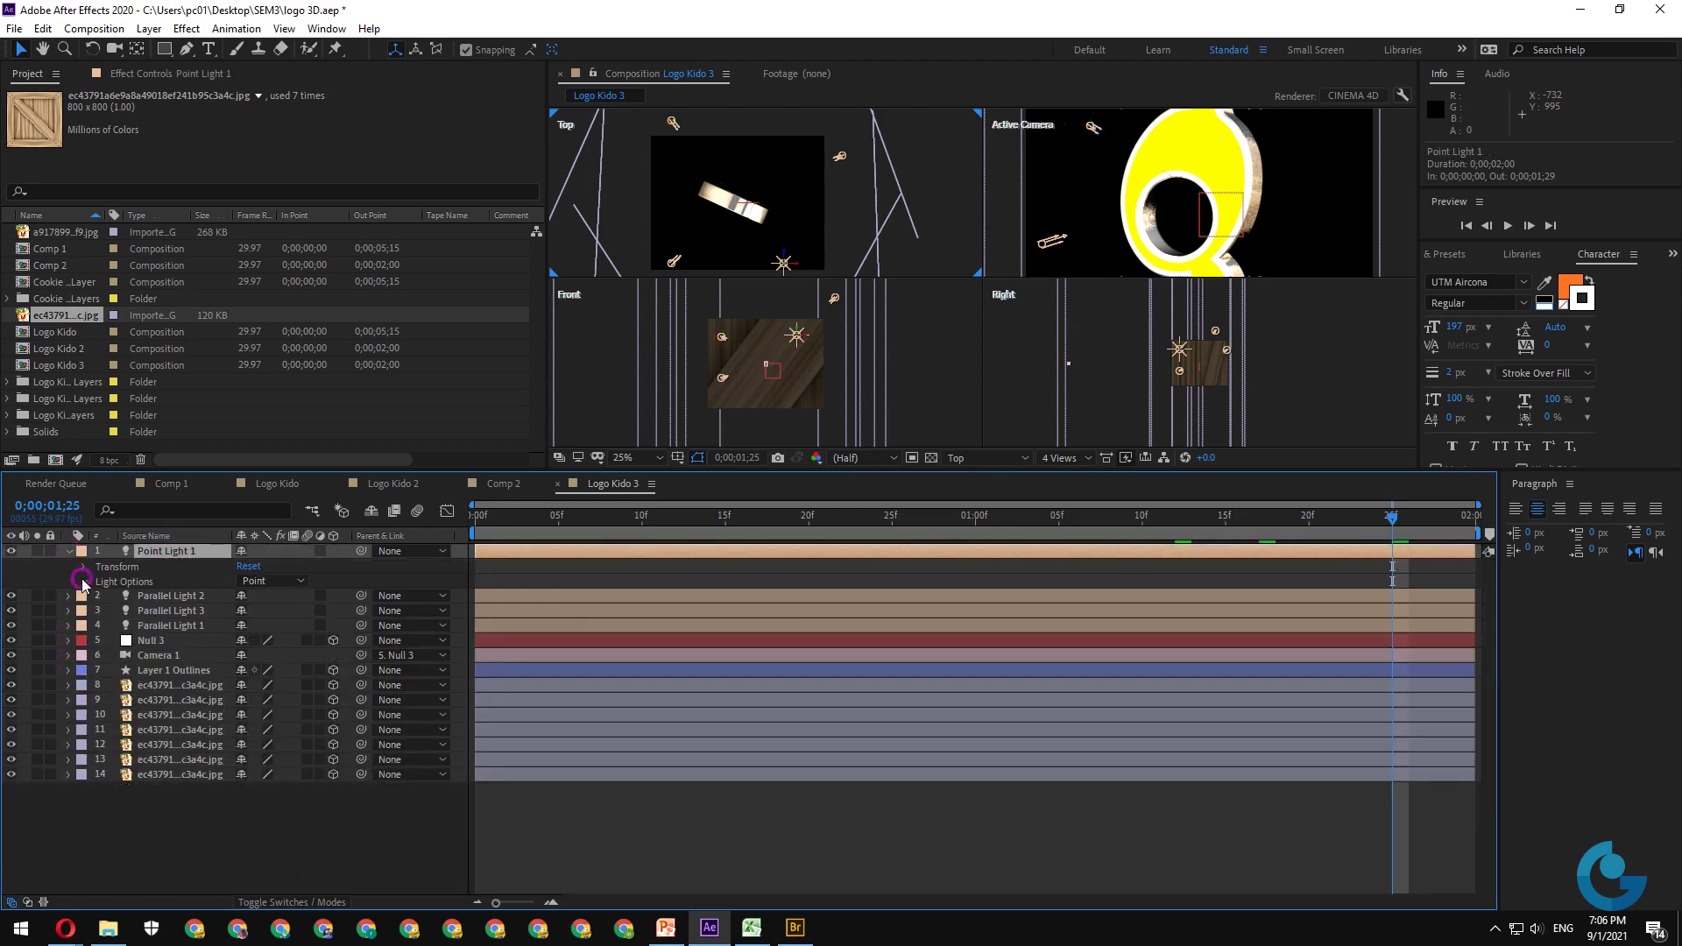
{"action": "left_click", "coordinate": [84, 582]}
{"action": "left_click", "coordinate": [250, 595]}
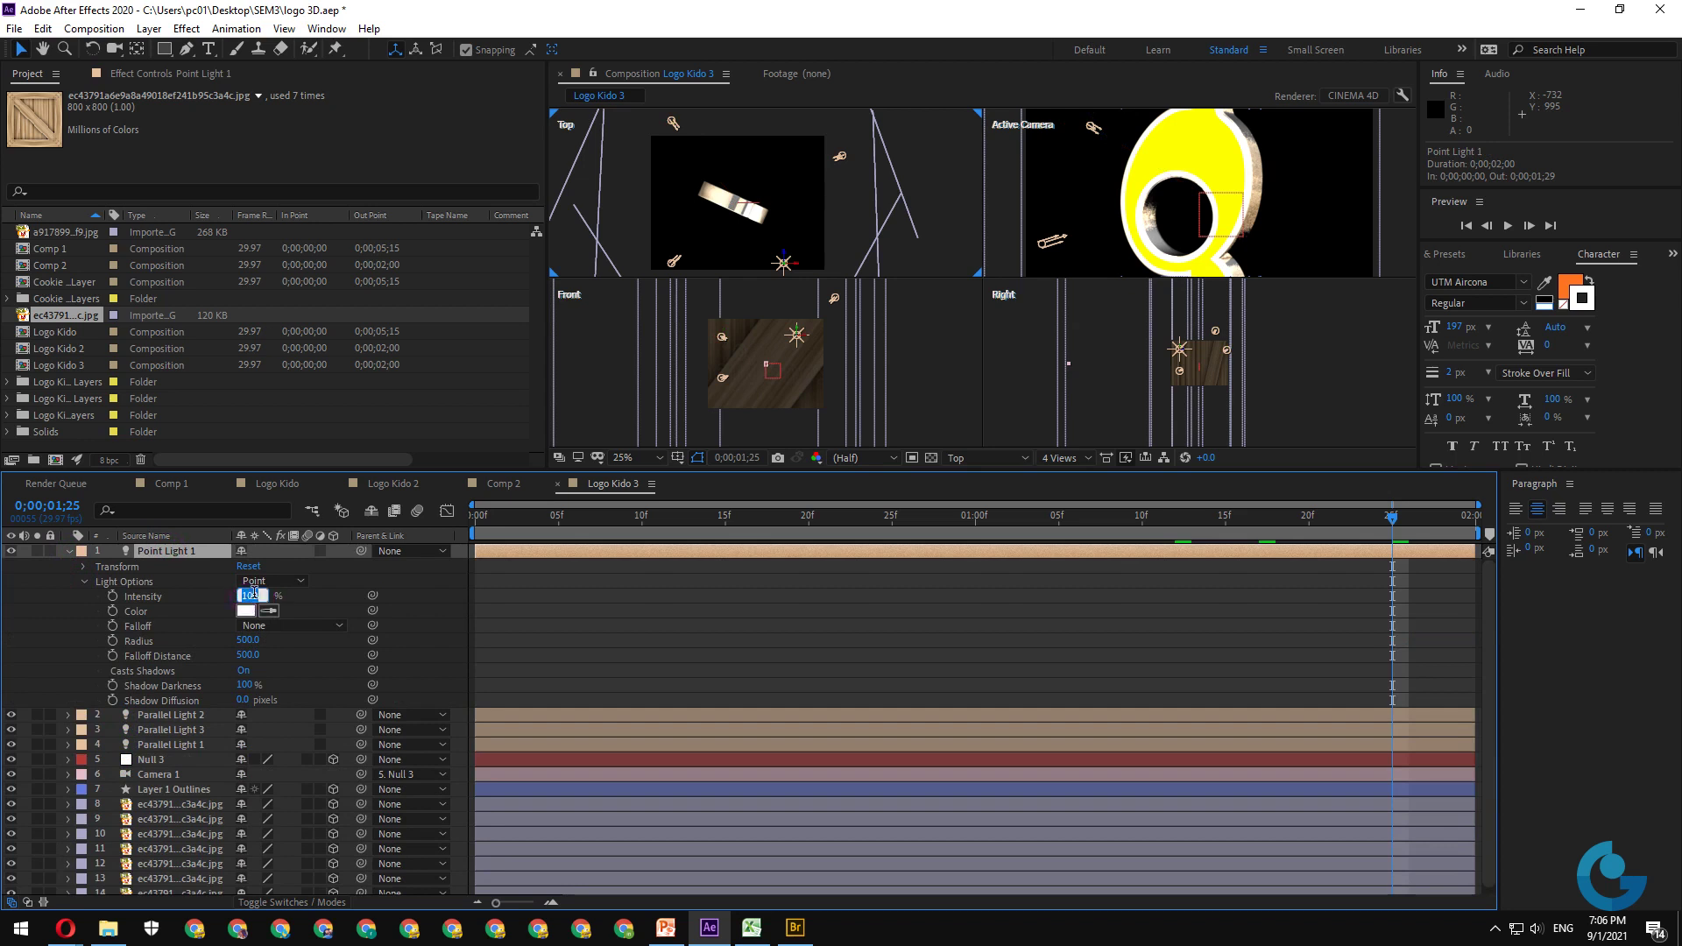
{"action": "key", "text": "Return"}
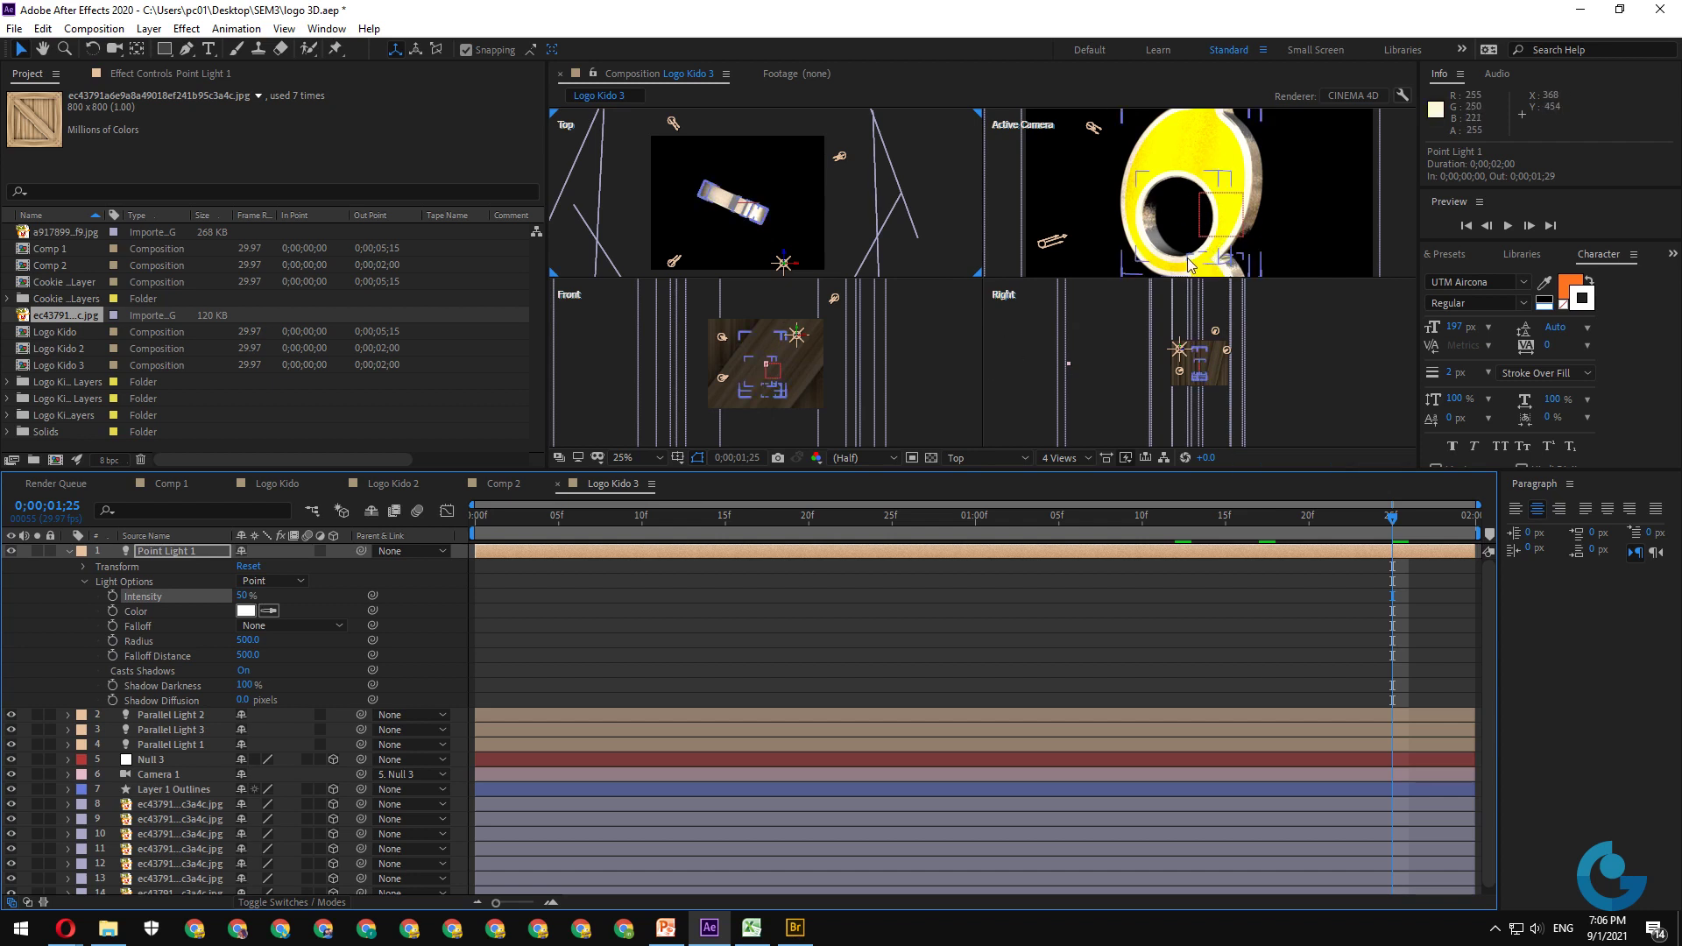
- Return to a single Active Camera view and preview the logo's spin animation
{"action": "left_click", "coordinate": [1079, 466]}
{"action": "left_click", "coordinate": [1073, 481]}
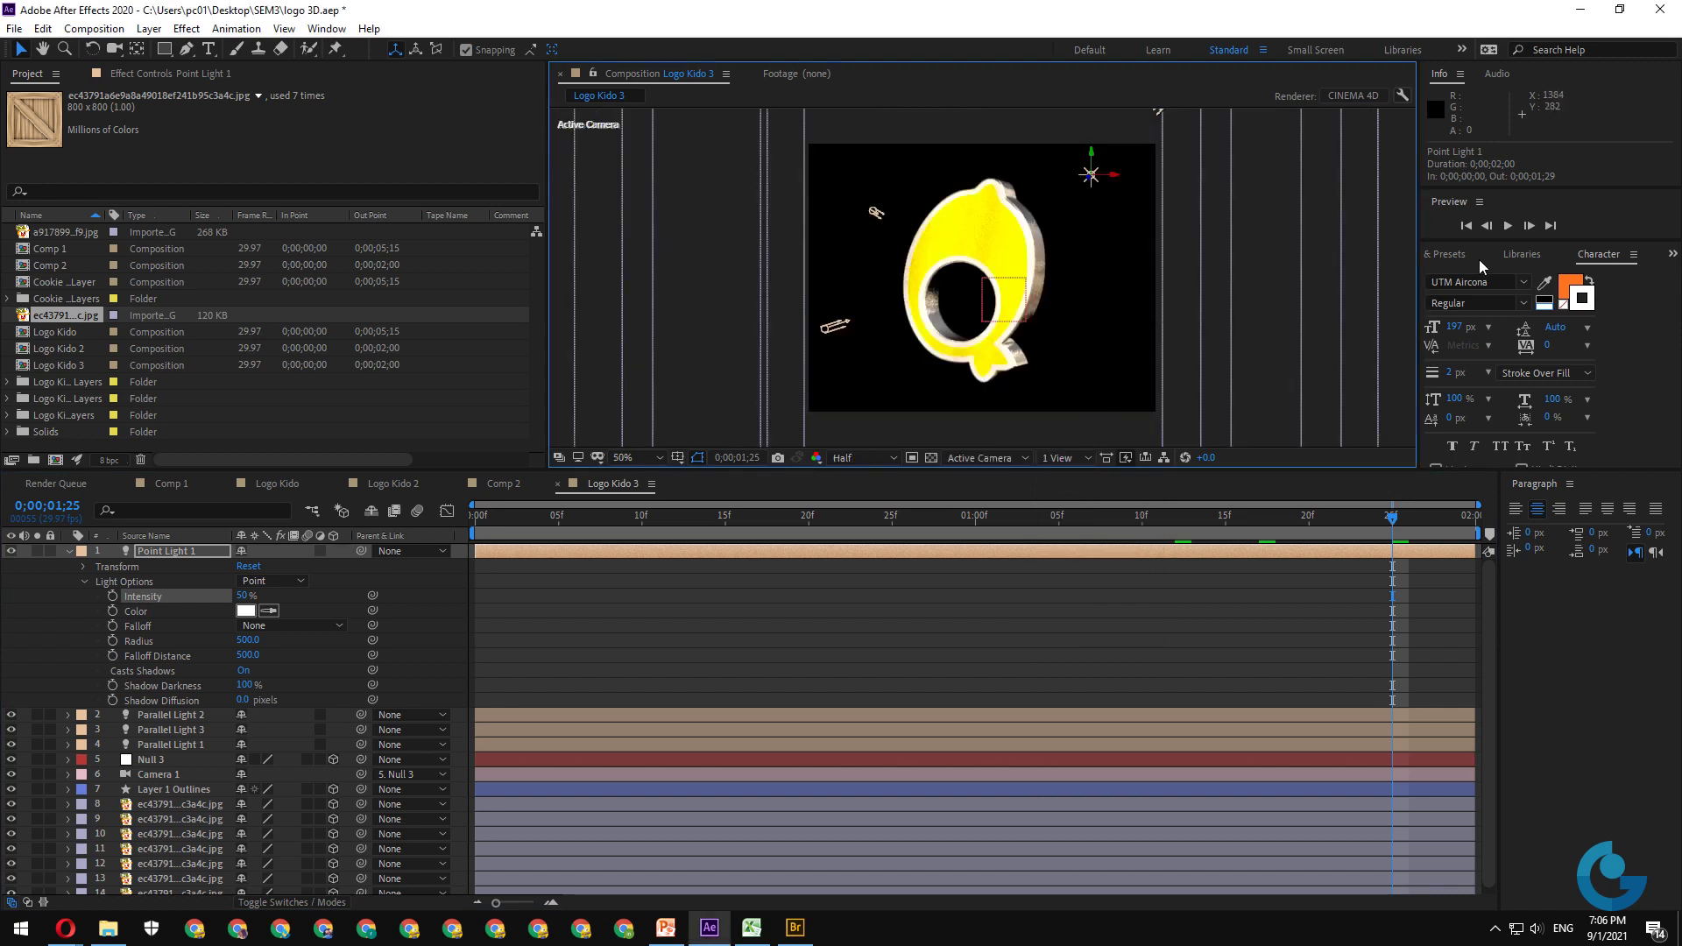
{"action": "left_click", "coordinate": [1509, 226]}
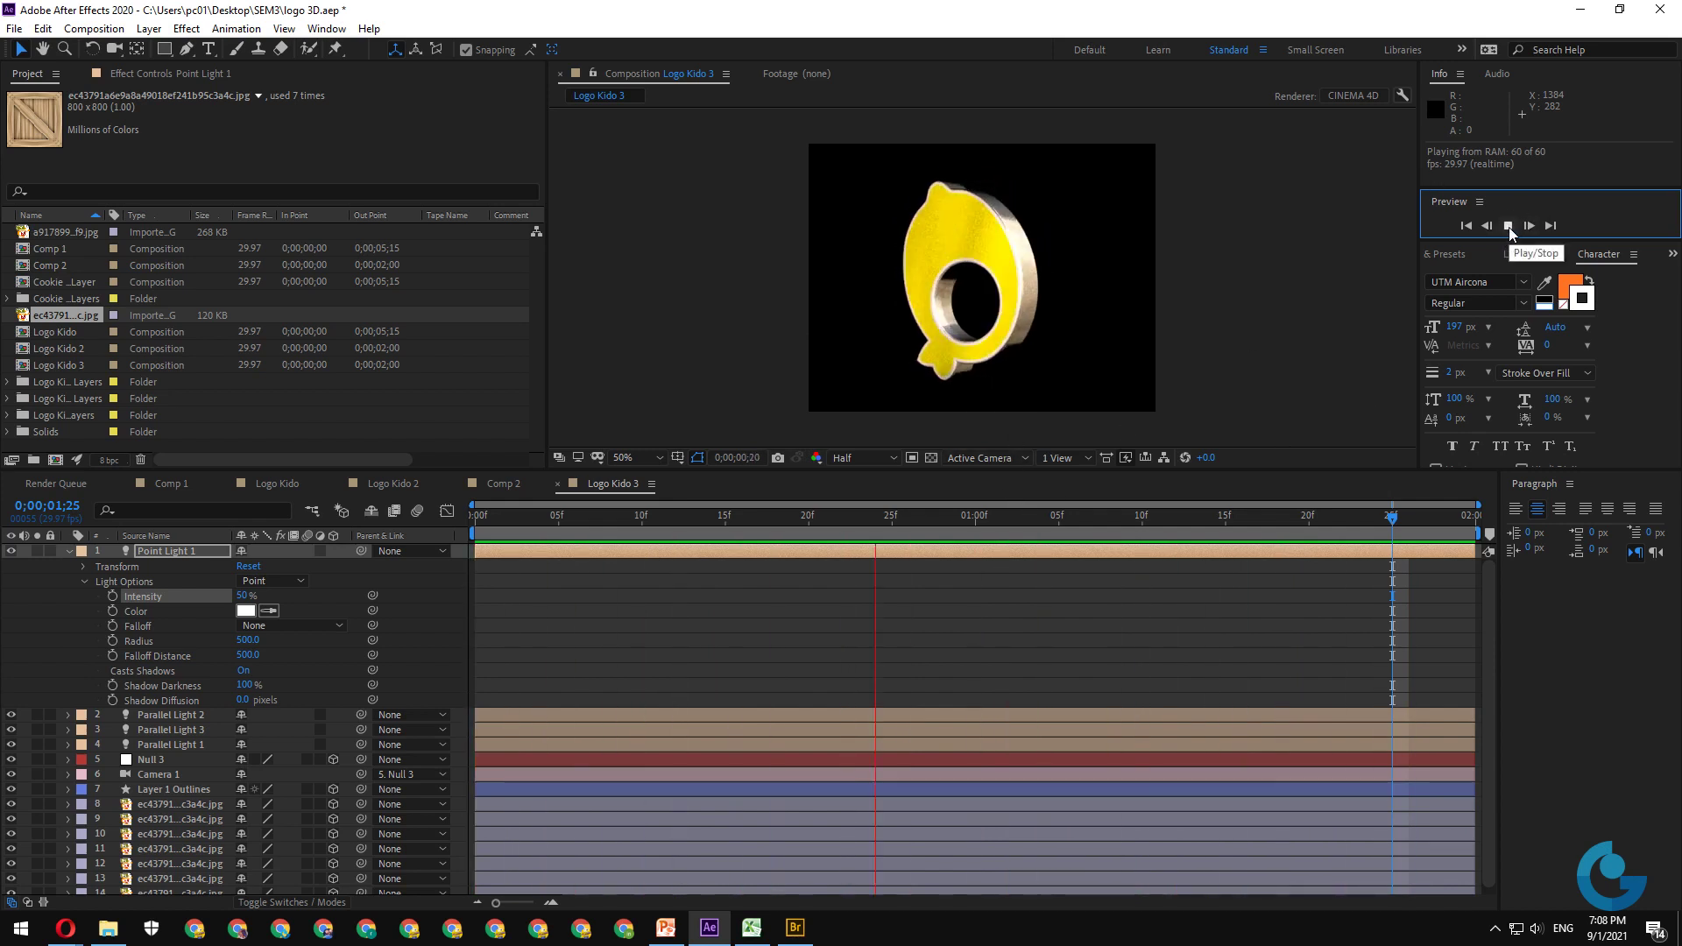
{"action": "left_click", "coordinate": [1507, 226]}
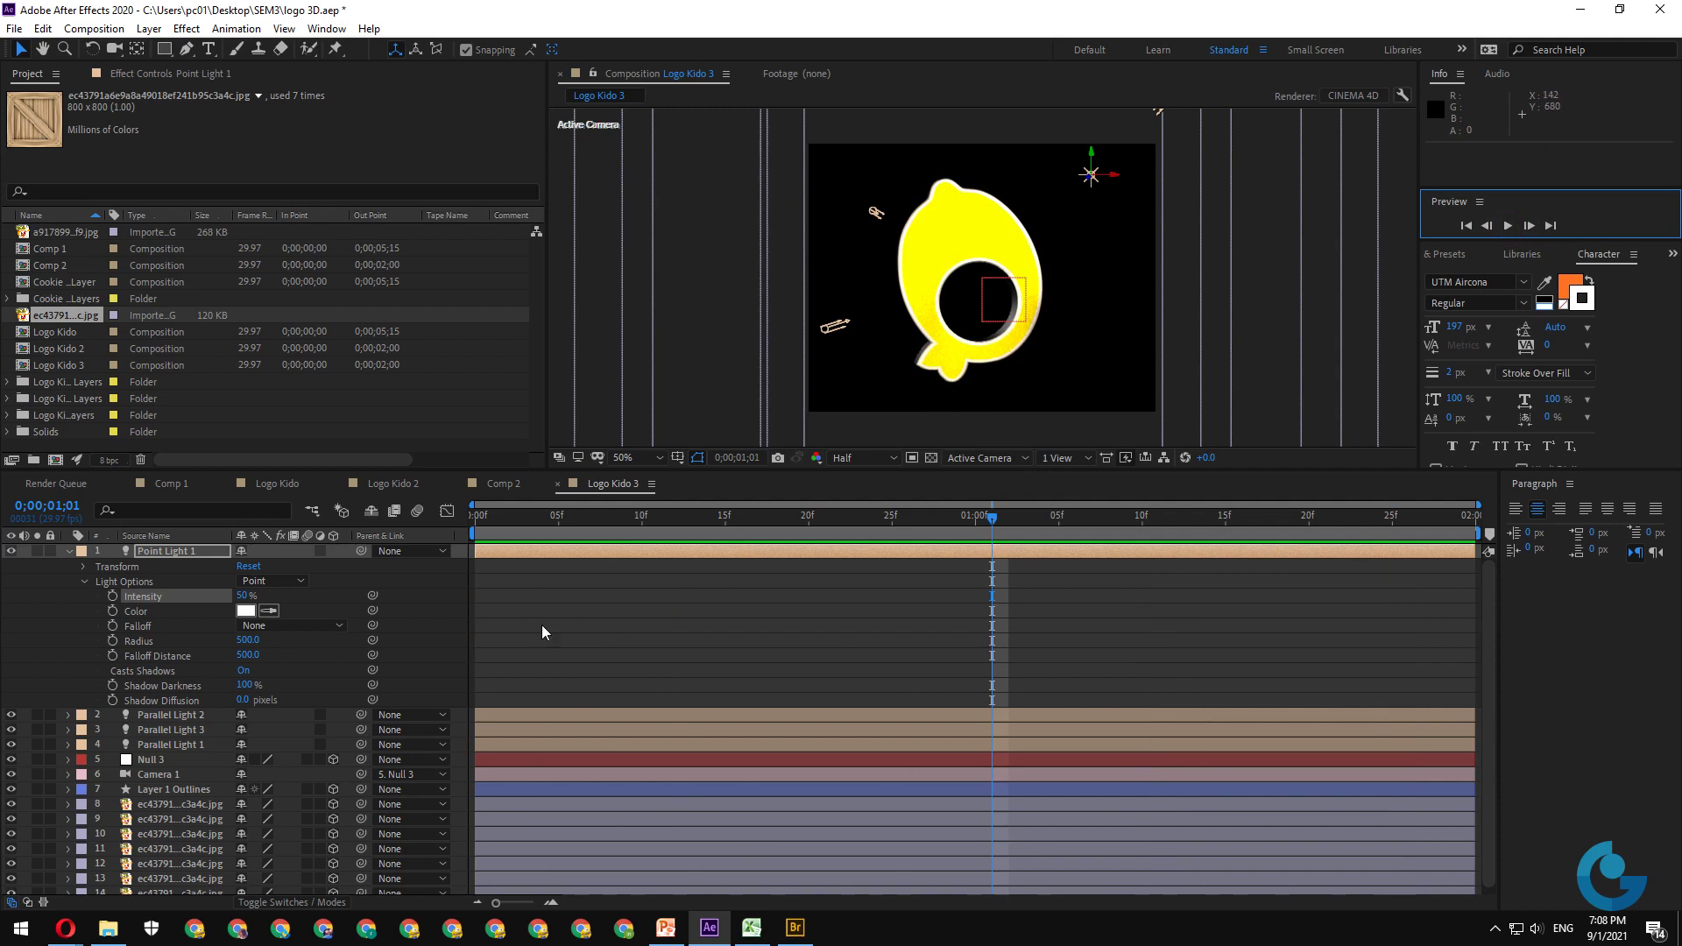
- Change the Fill 1 color of Layer 1 Outlines to the golden yellow EEB900
{"action": "scroll", "coordinate": [193, 701], "scroll_direction": "down", "scroll_amount": 1}
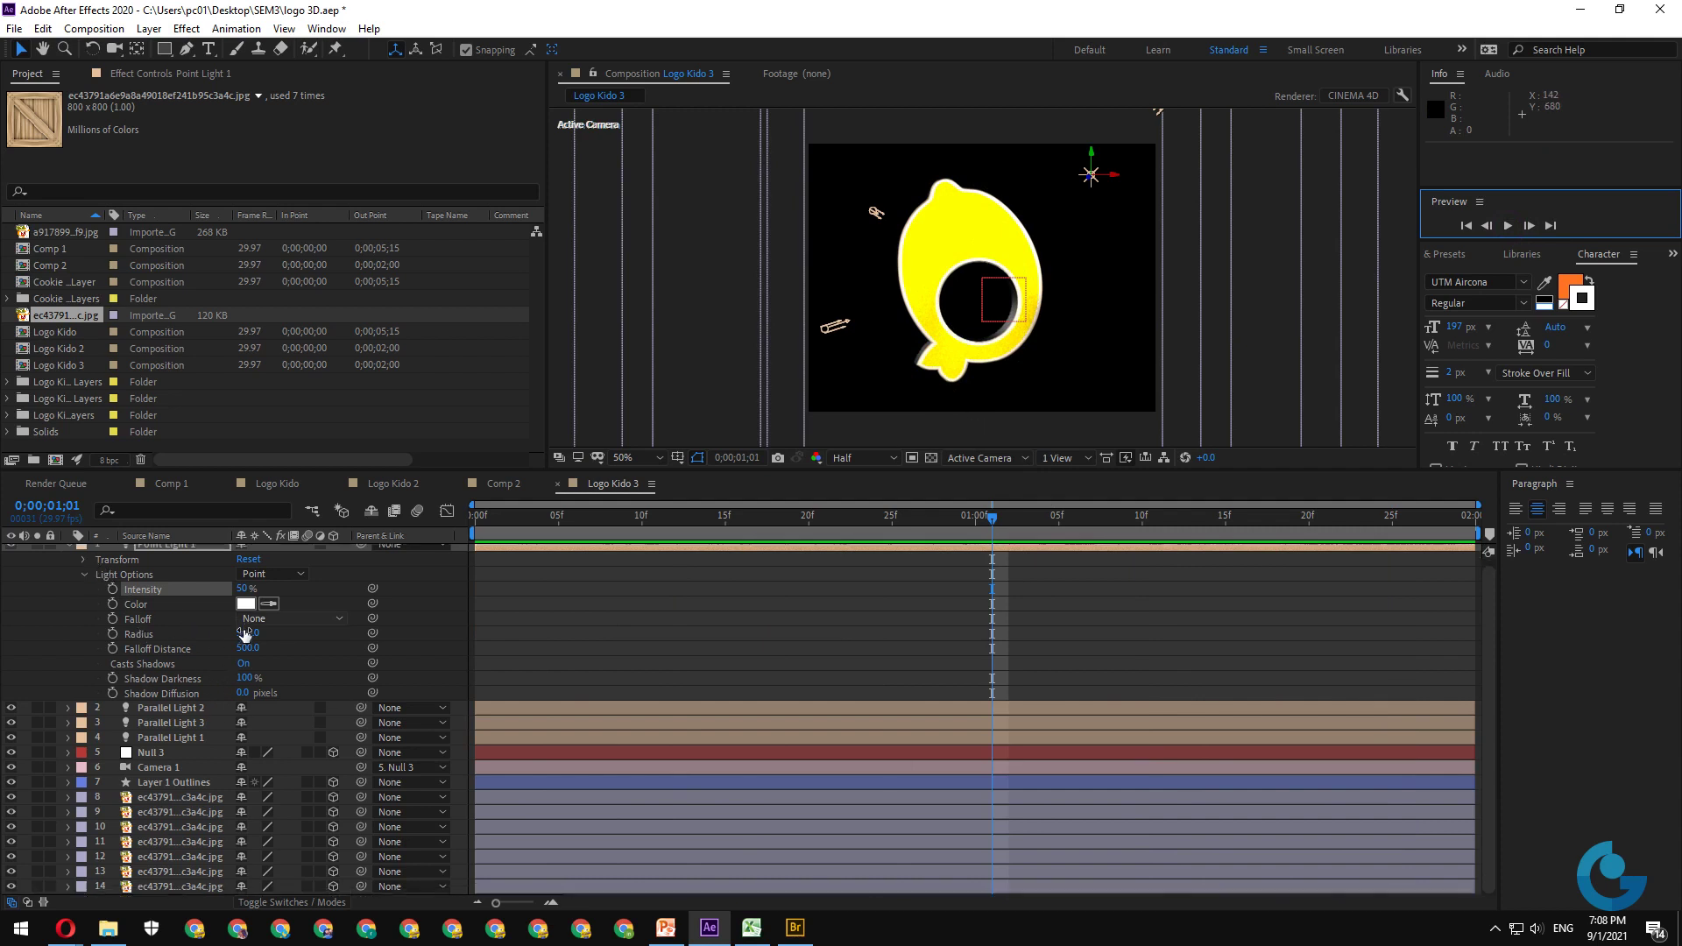
{"action": "left_click", "coordinate": [155, 782]}
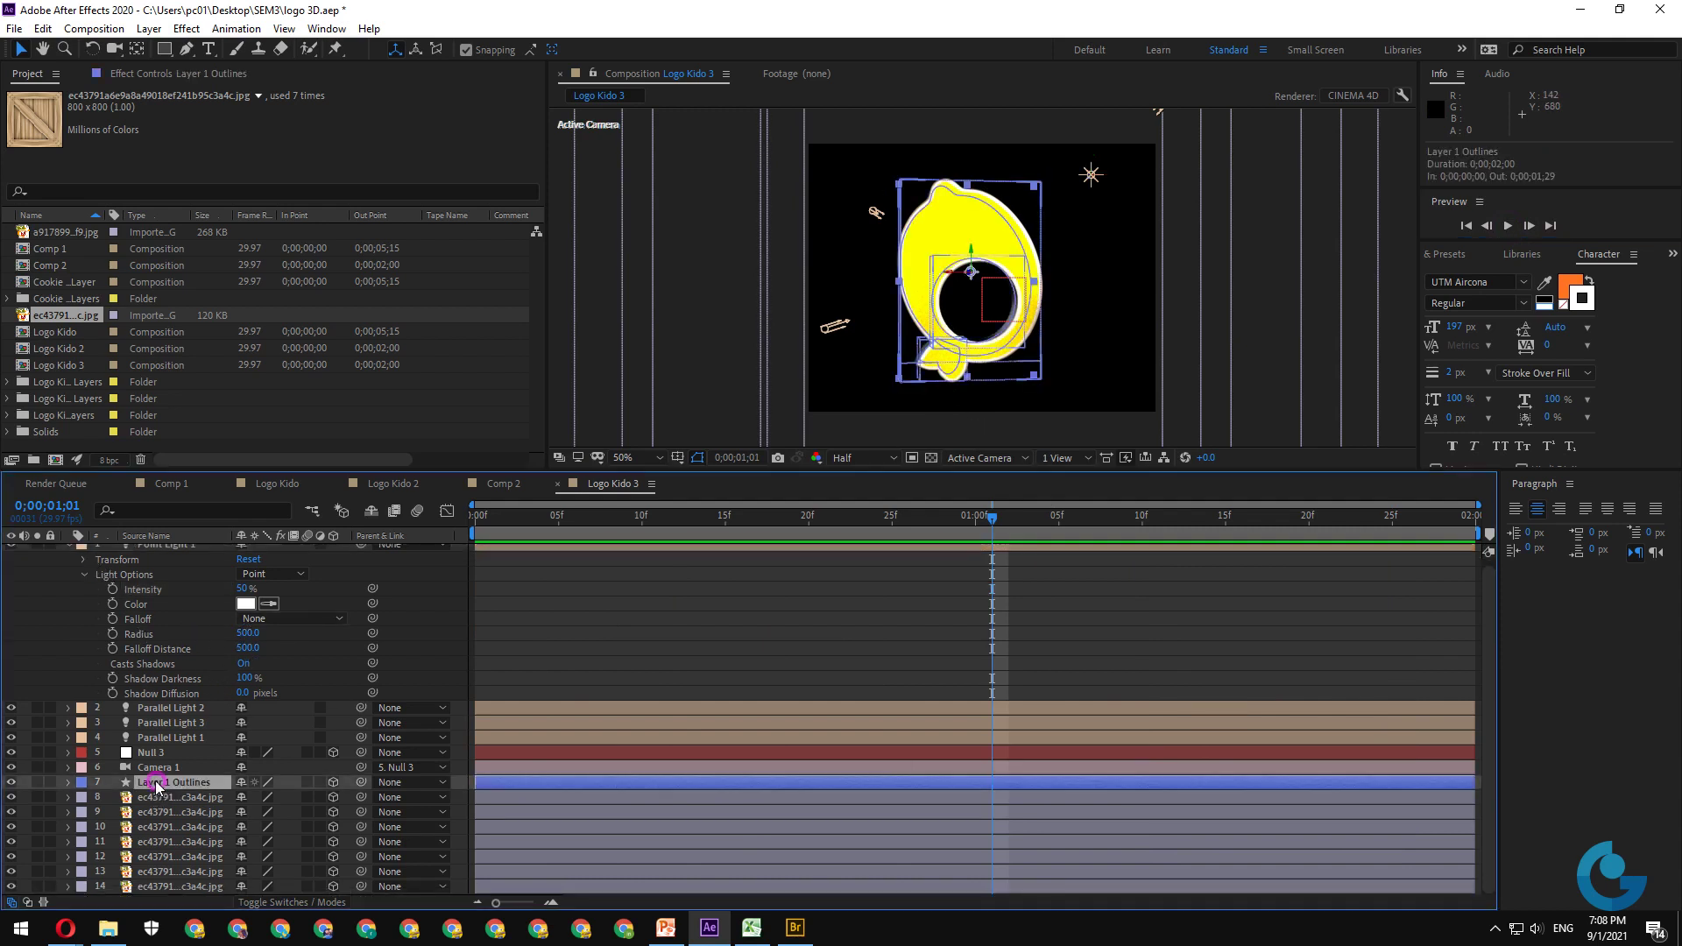
{"action": "left_click", "coordinate": [69, 781]}
{"action": "scroll", "coordinate": [248, 786], "scroll_direction": "down", "scroll_amount": 3}
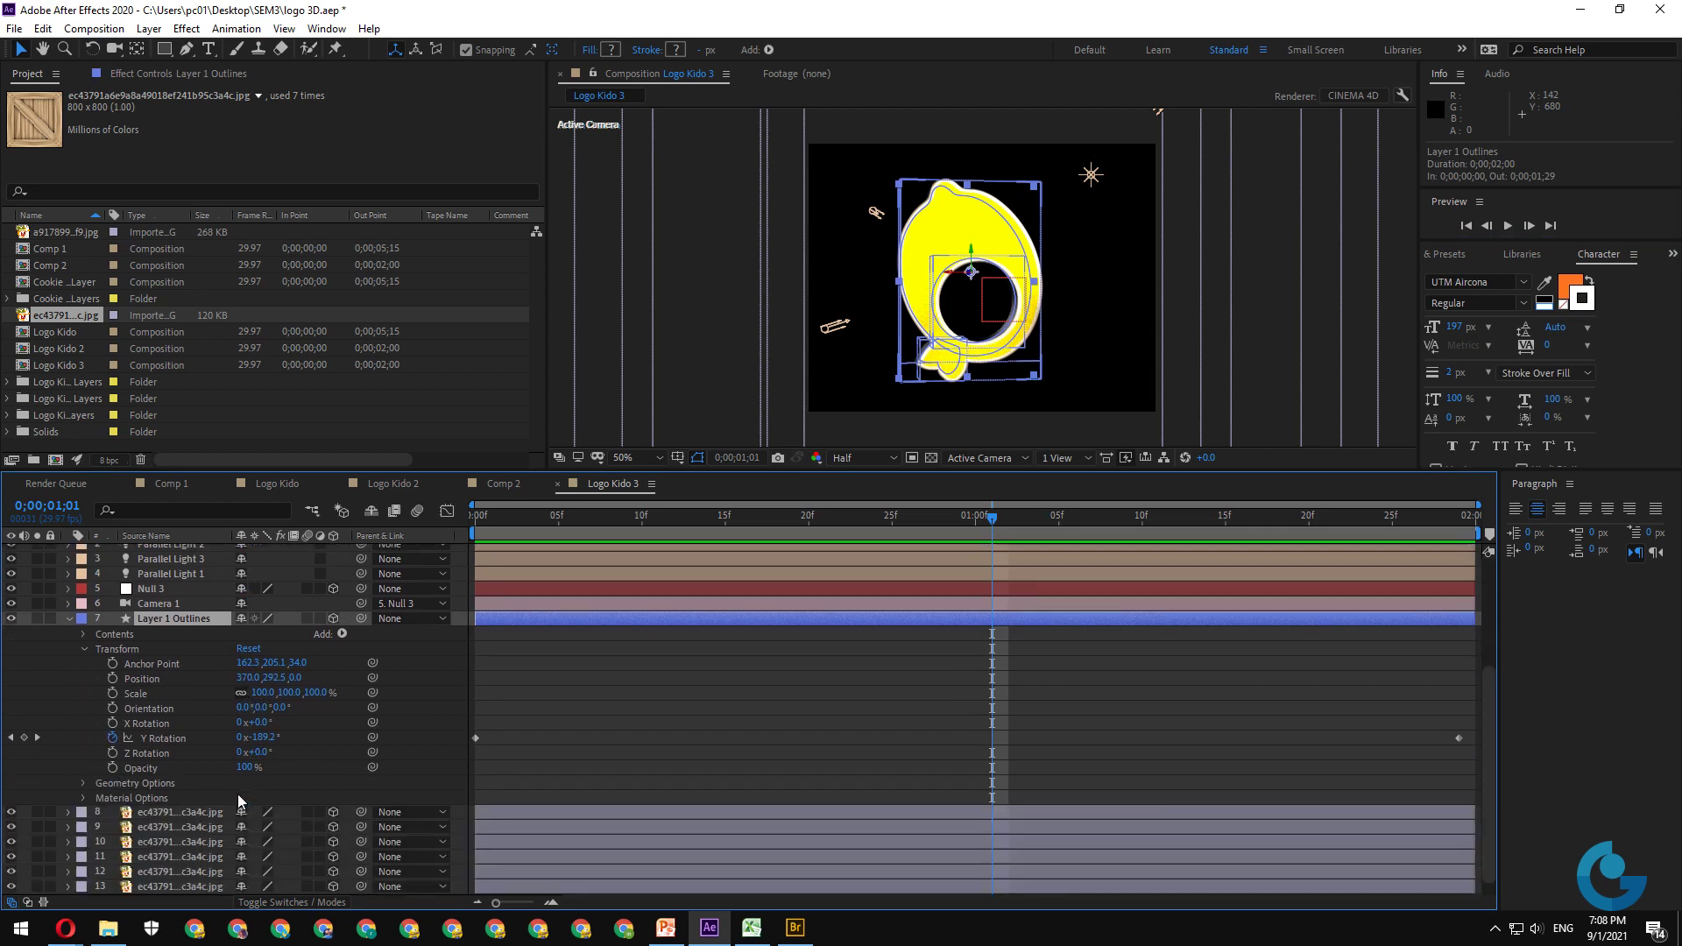
{"action": "left_click", "coordinate": [83, 649]}
{"action": "left_click", "coordinate": [83, 738]}
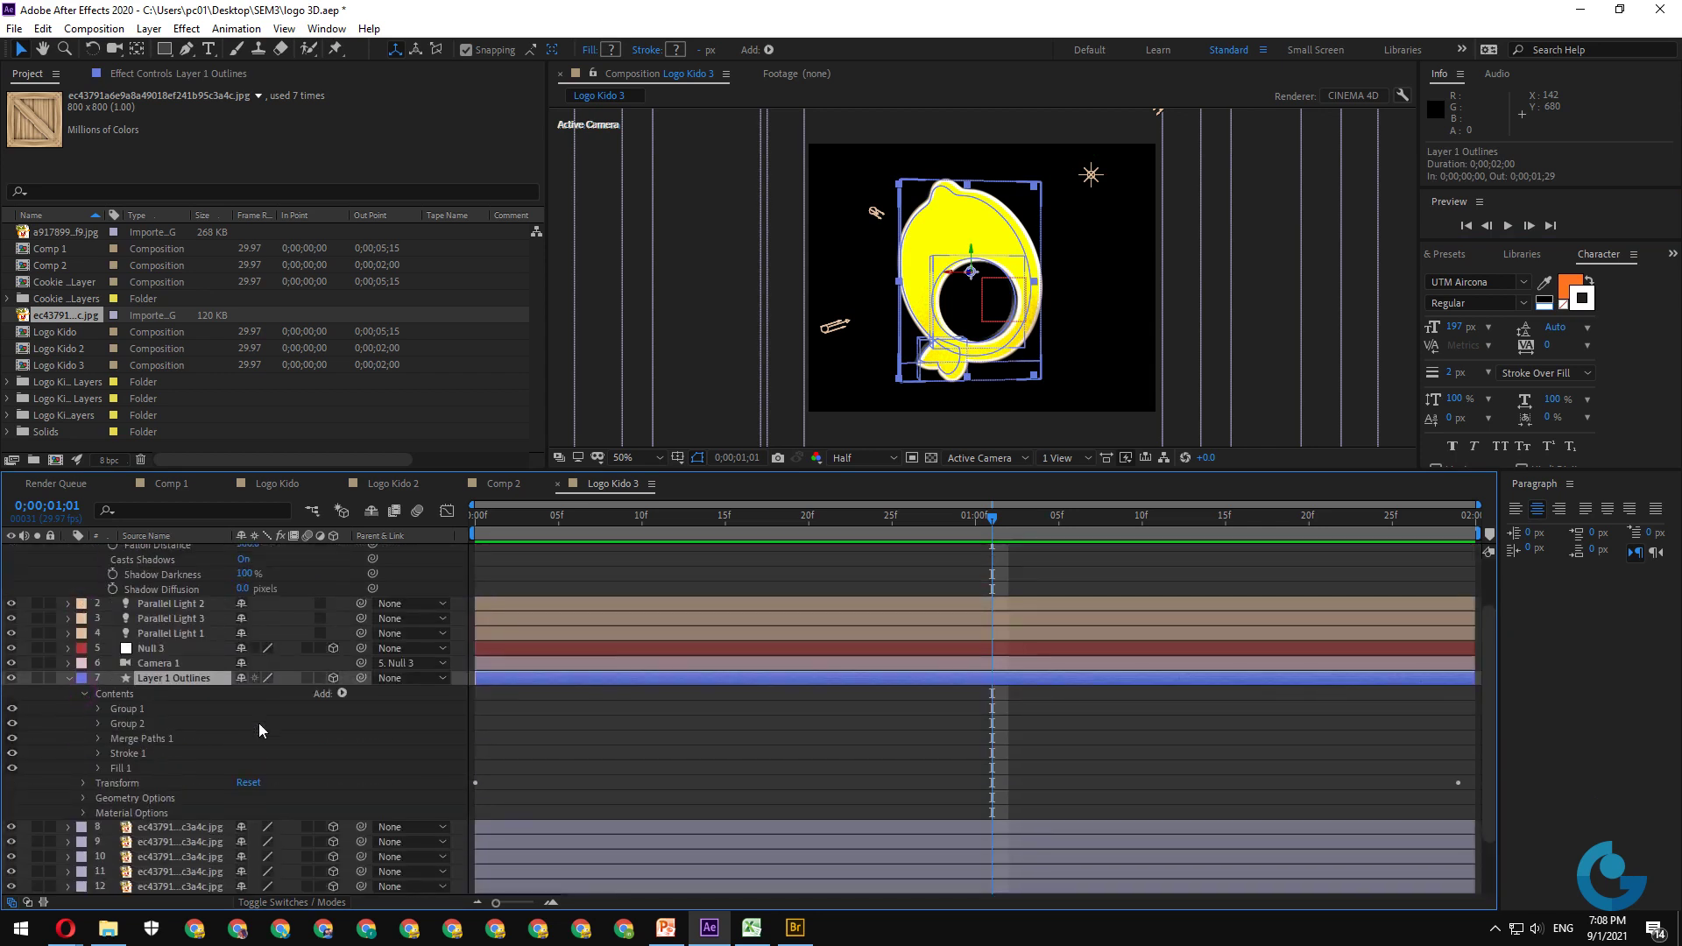
{"action": "left_click", "coordinate": [98, 738]}
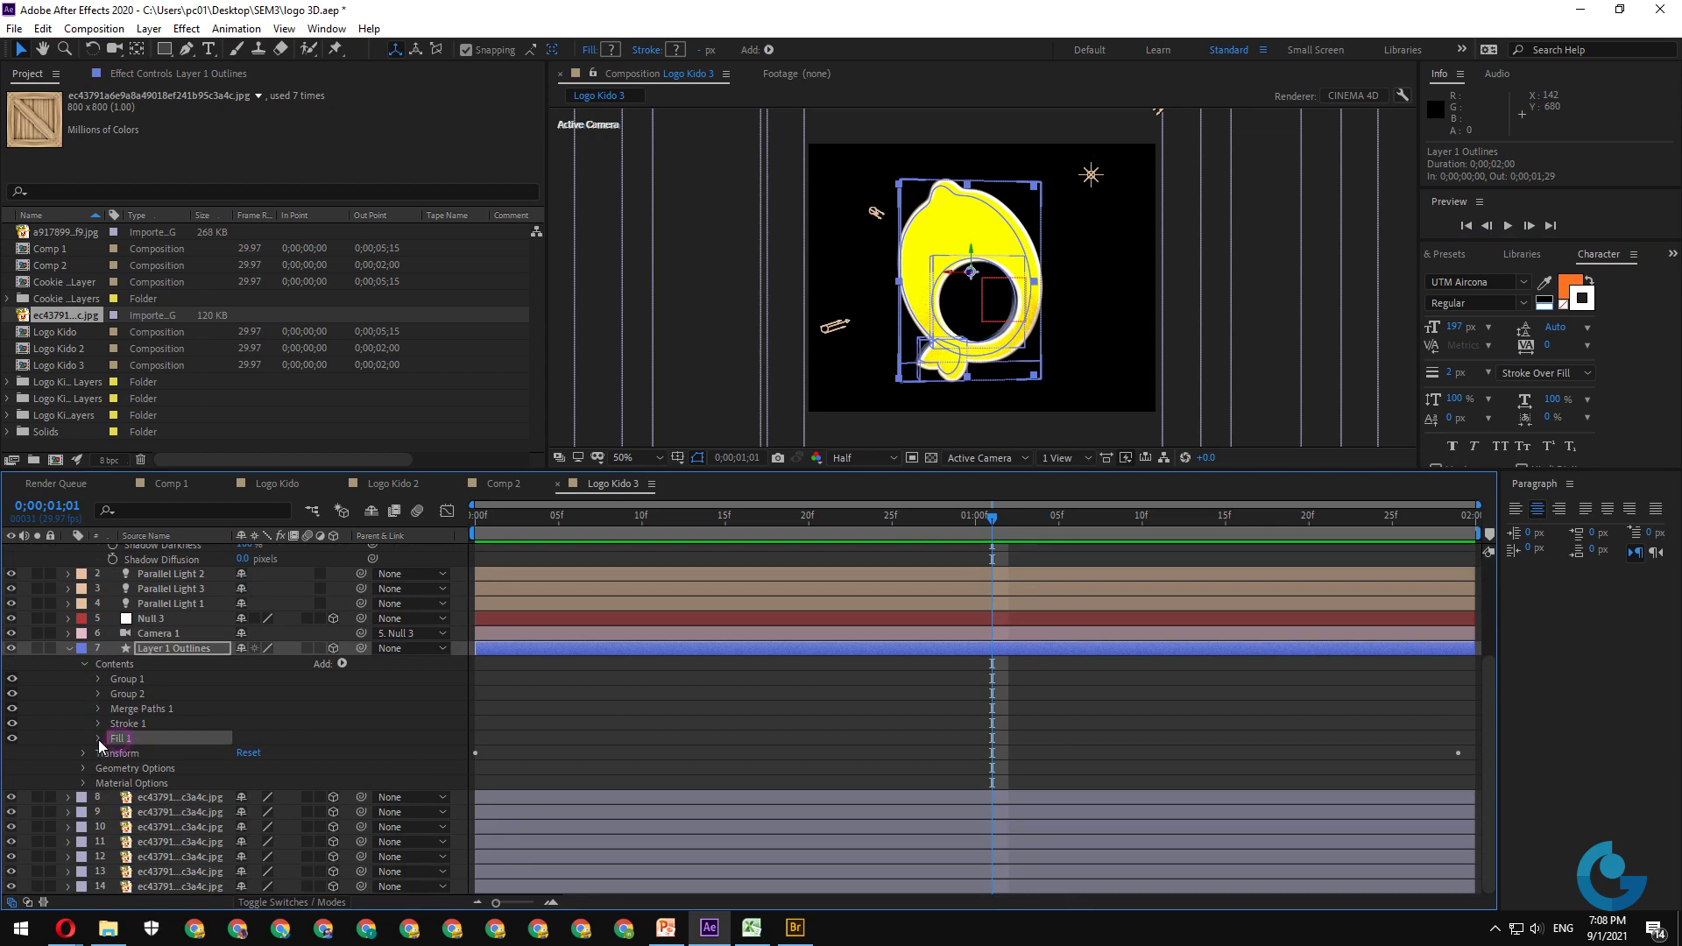
{"action": "left_click", "coordinate": [245, 782]}
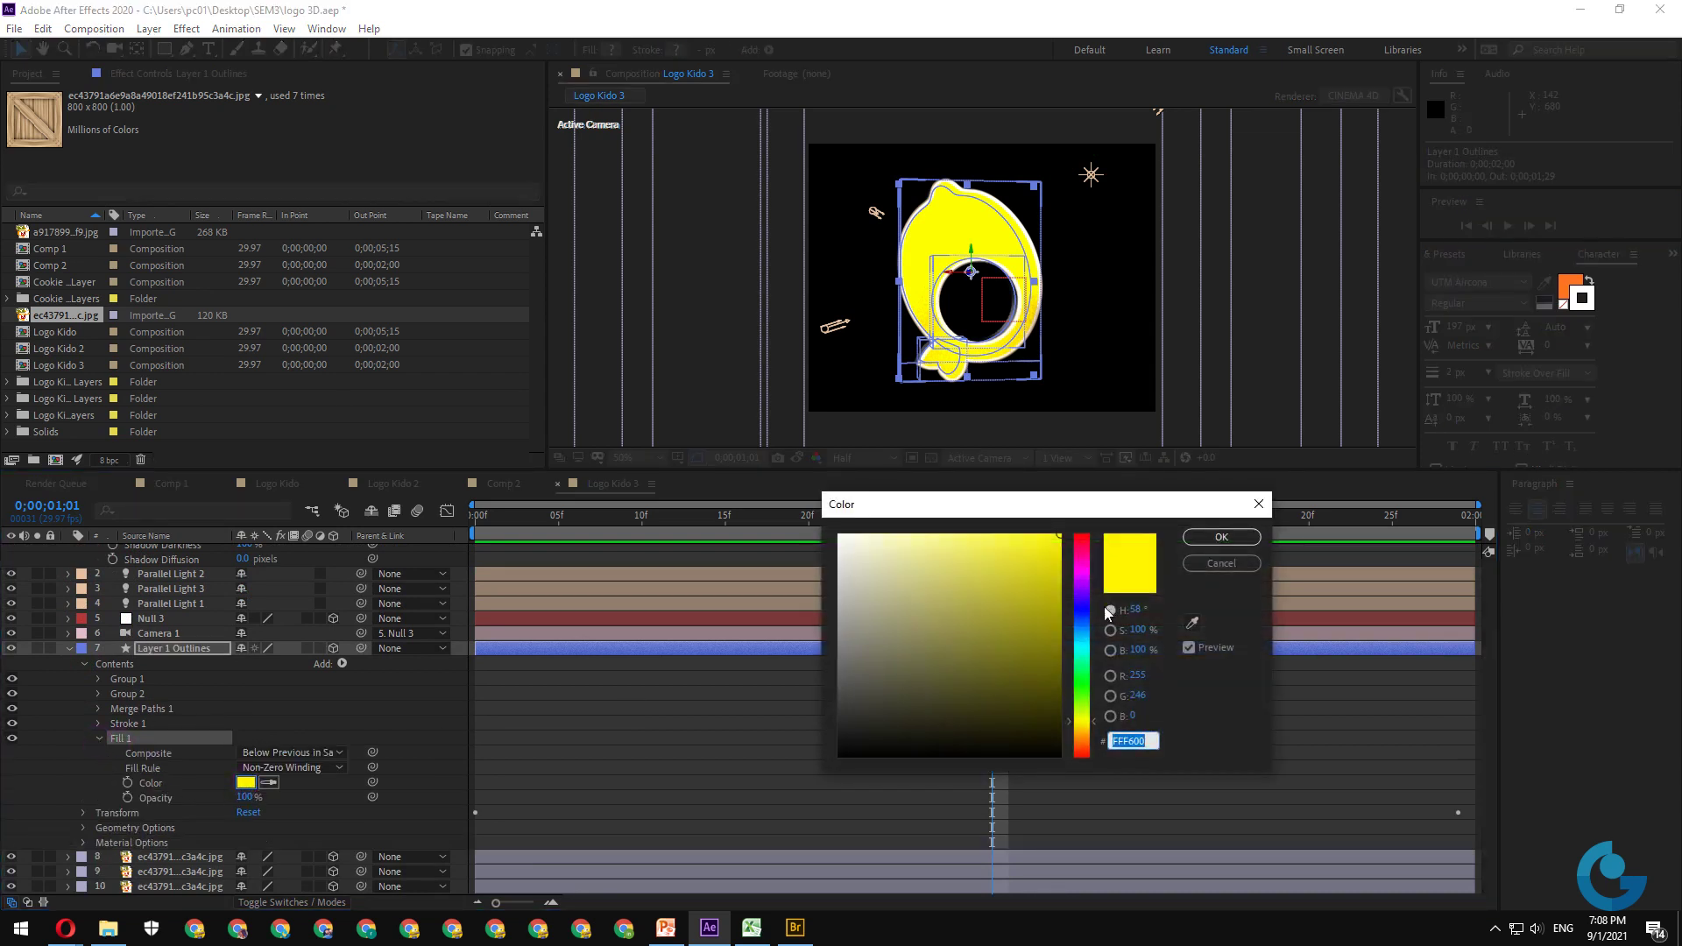
{"action": "left_click_drag", "start_coordinate": [1052, 572], "coordinate": [1063, 583]}
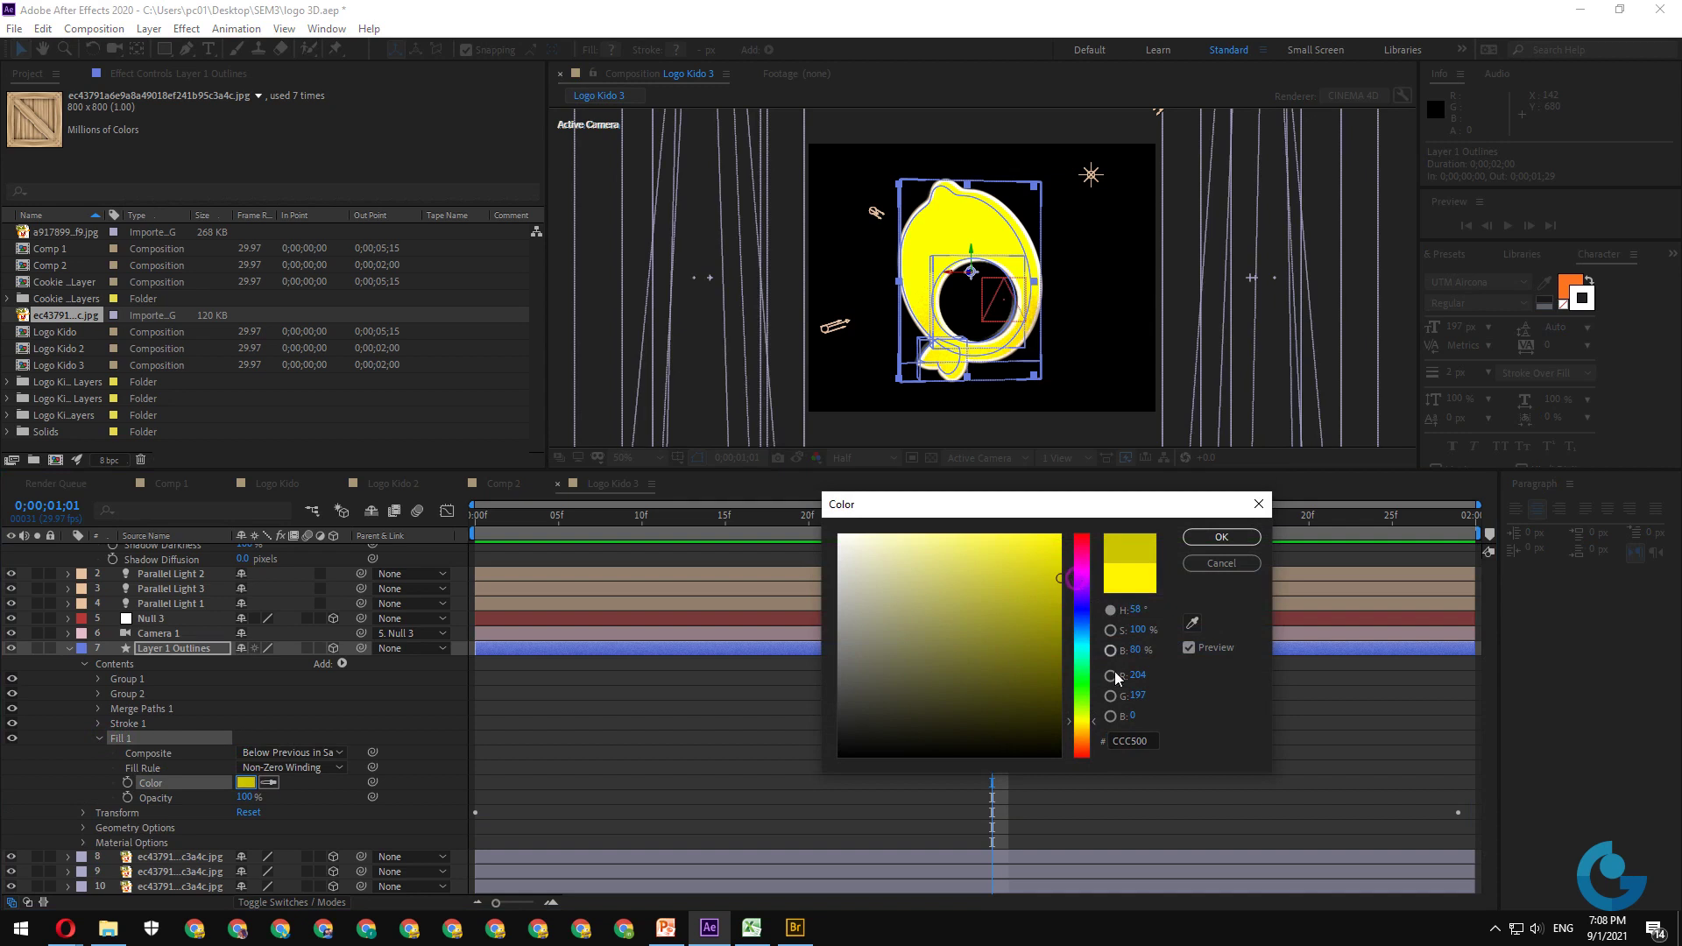
{"action": "left_click_drag", "start_coordinate": [1086, 721], "coordinate": [1089, 734]}
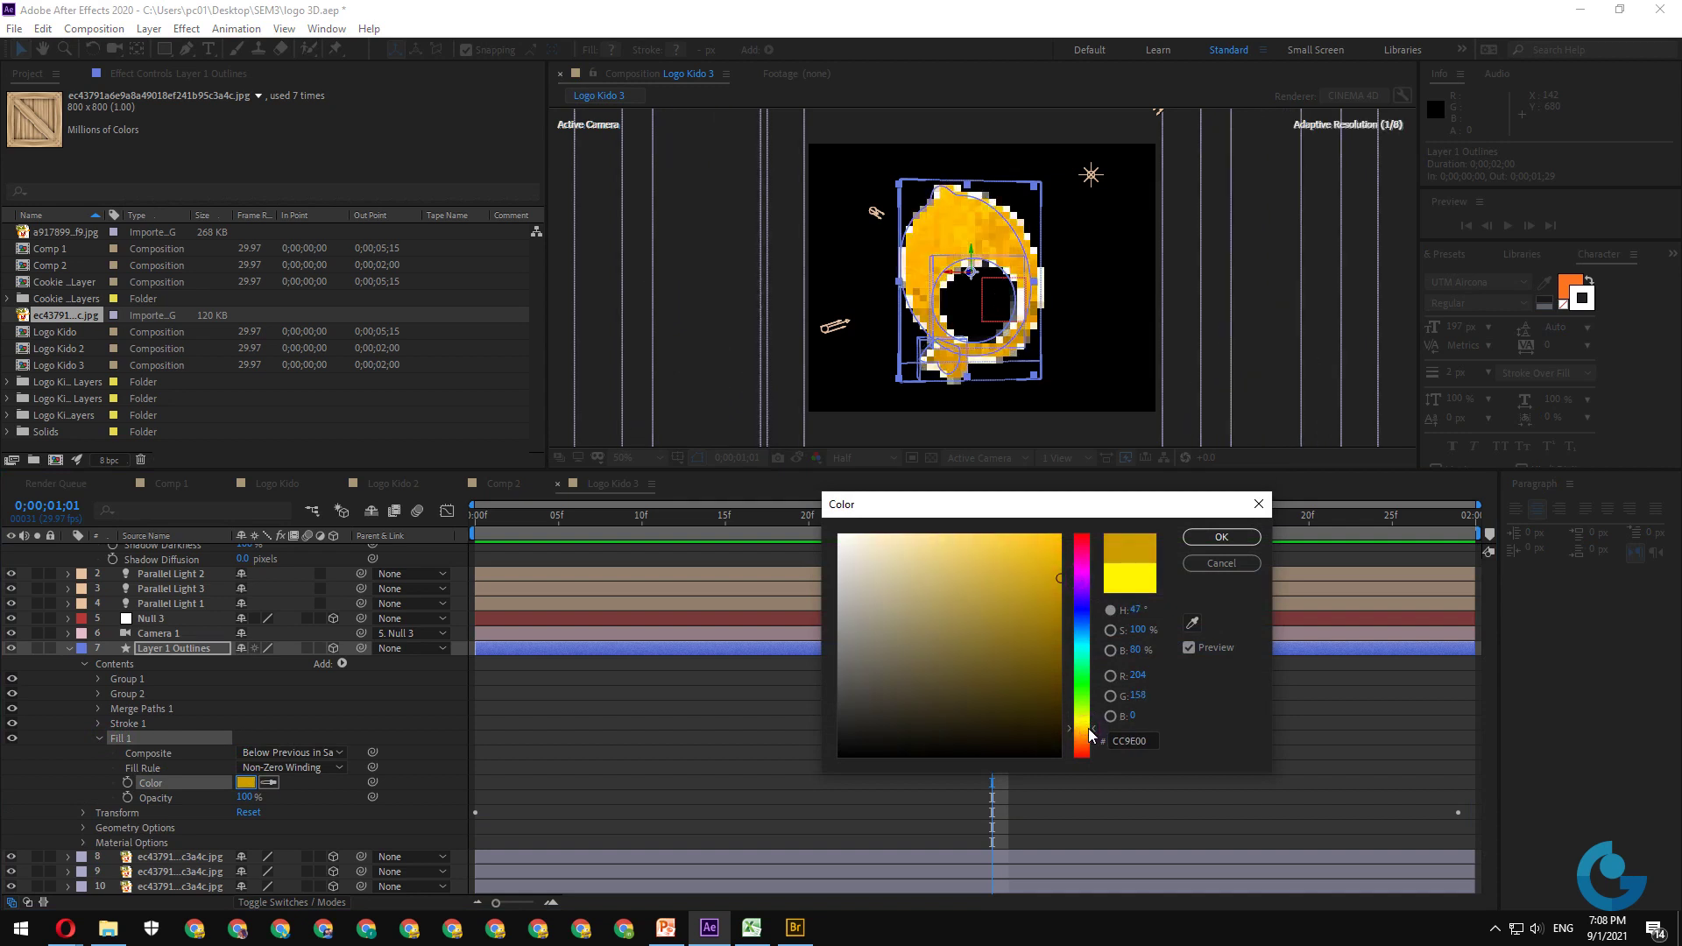
{"action": "left_click_drag", "start_coordinate": [1058, 583], "coordinate": [1060, 548]}
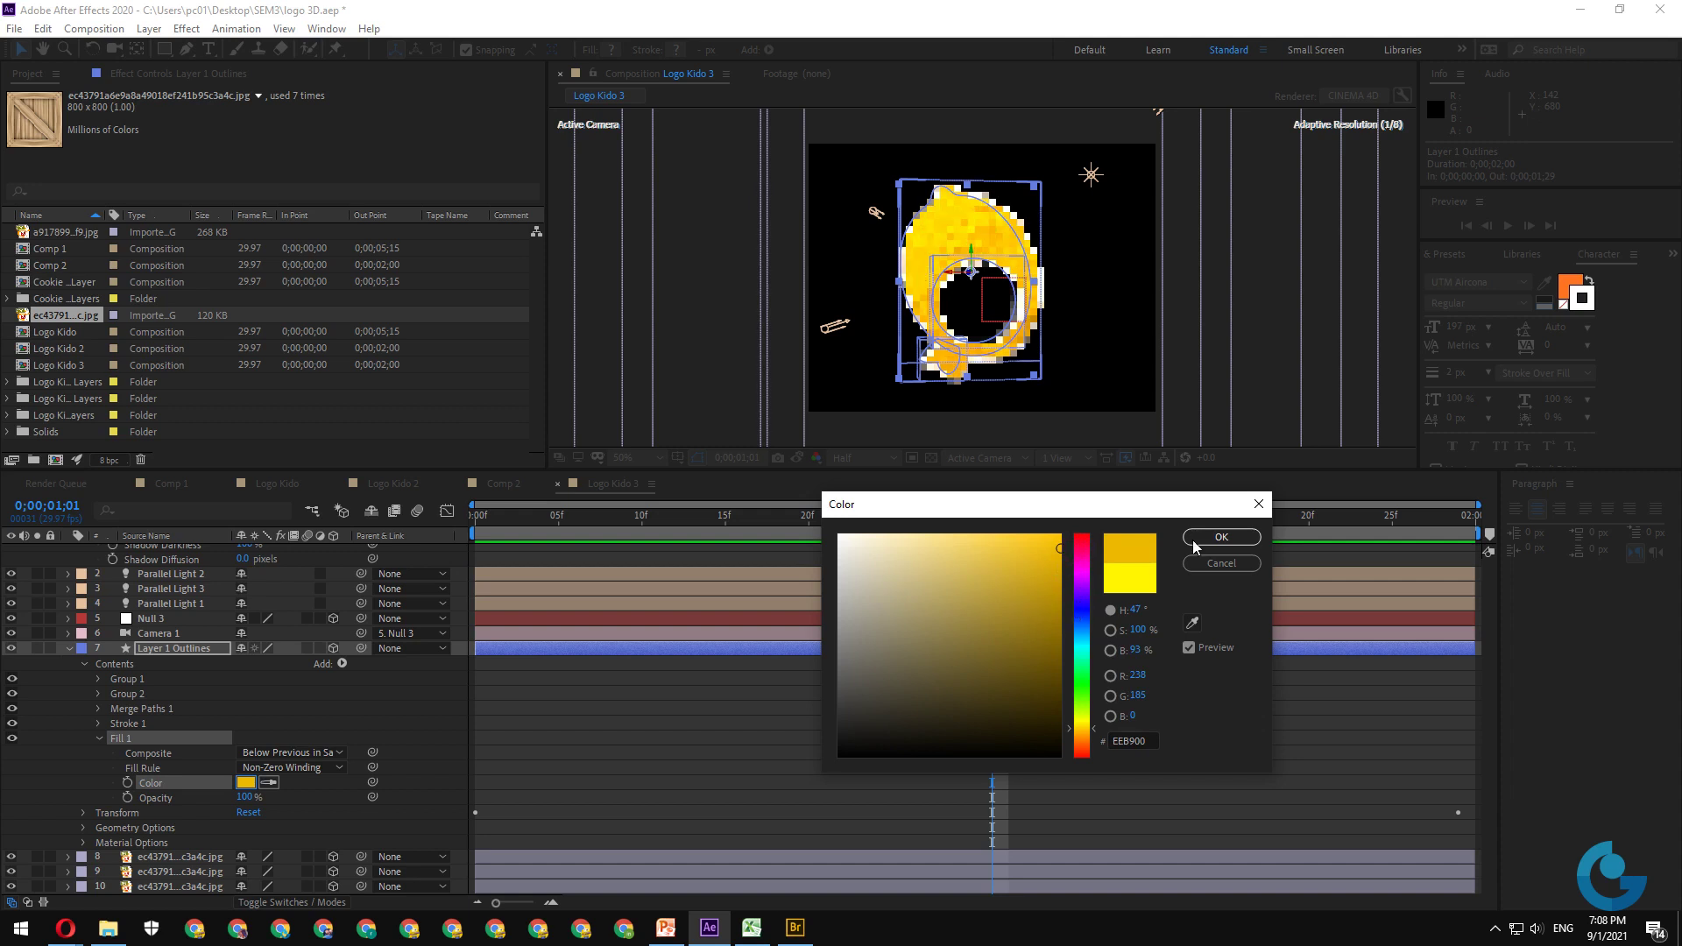
{"action": "left_click", "coordinate": [1221, 536]}
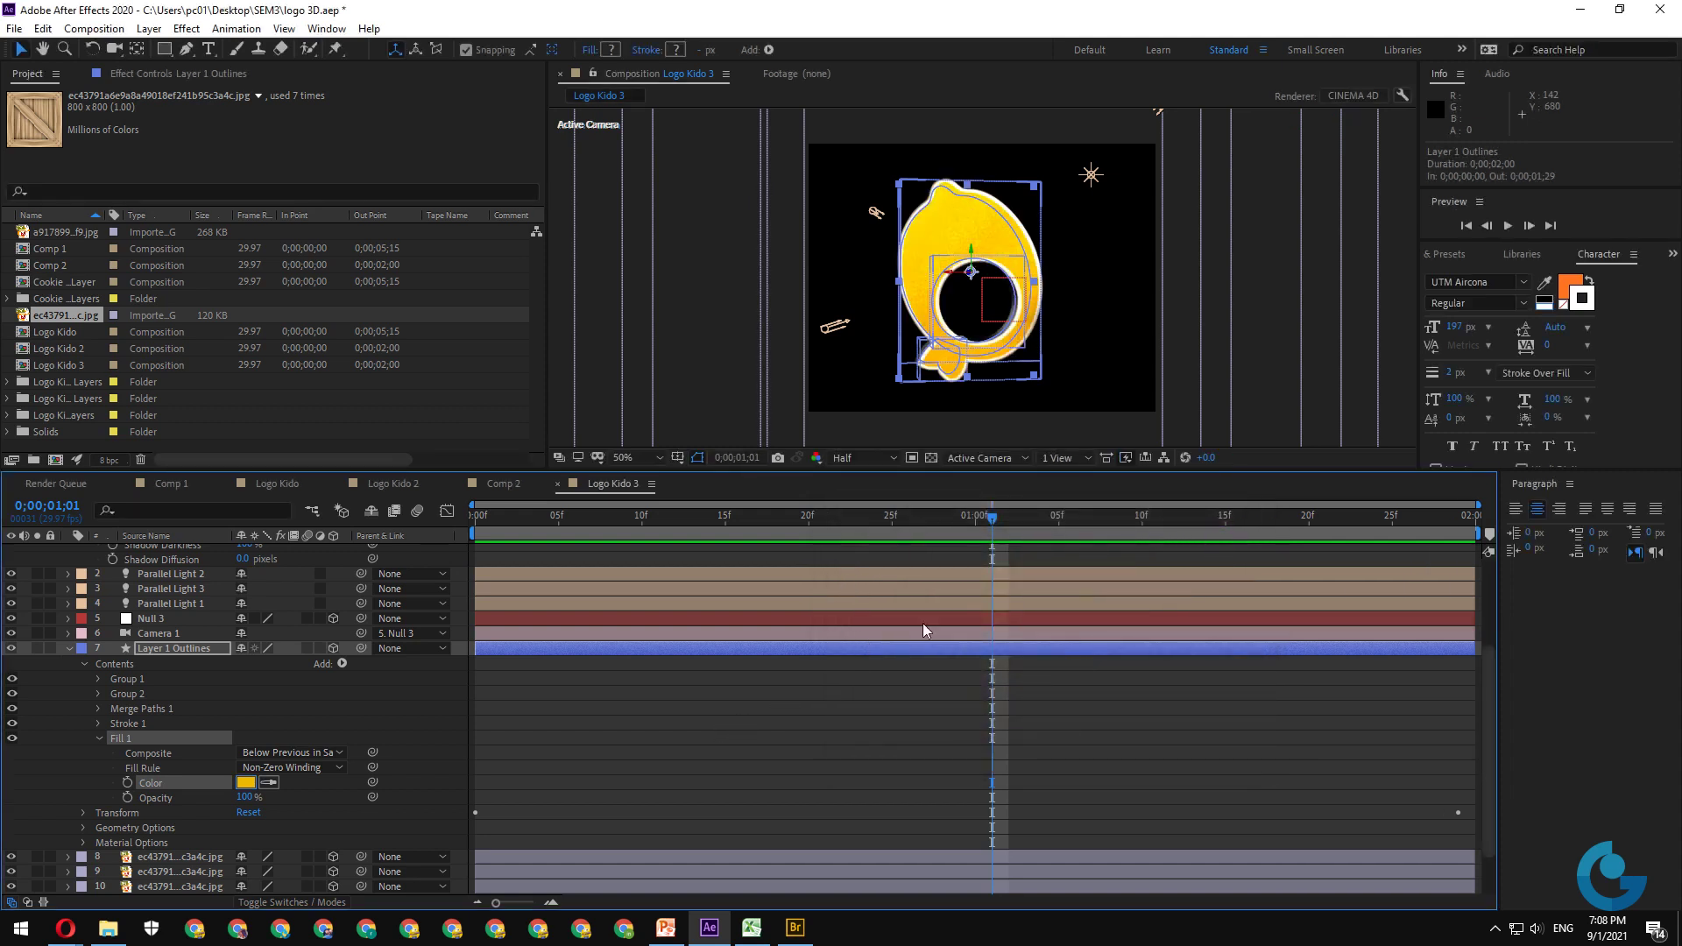
- Collapse the properties of Layer 1 Outlines and Point Light 1, and set the composition's preview resolution to Full
{"action": "left_click", "coordinate": [75, 648]}
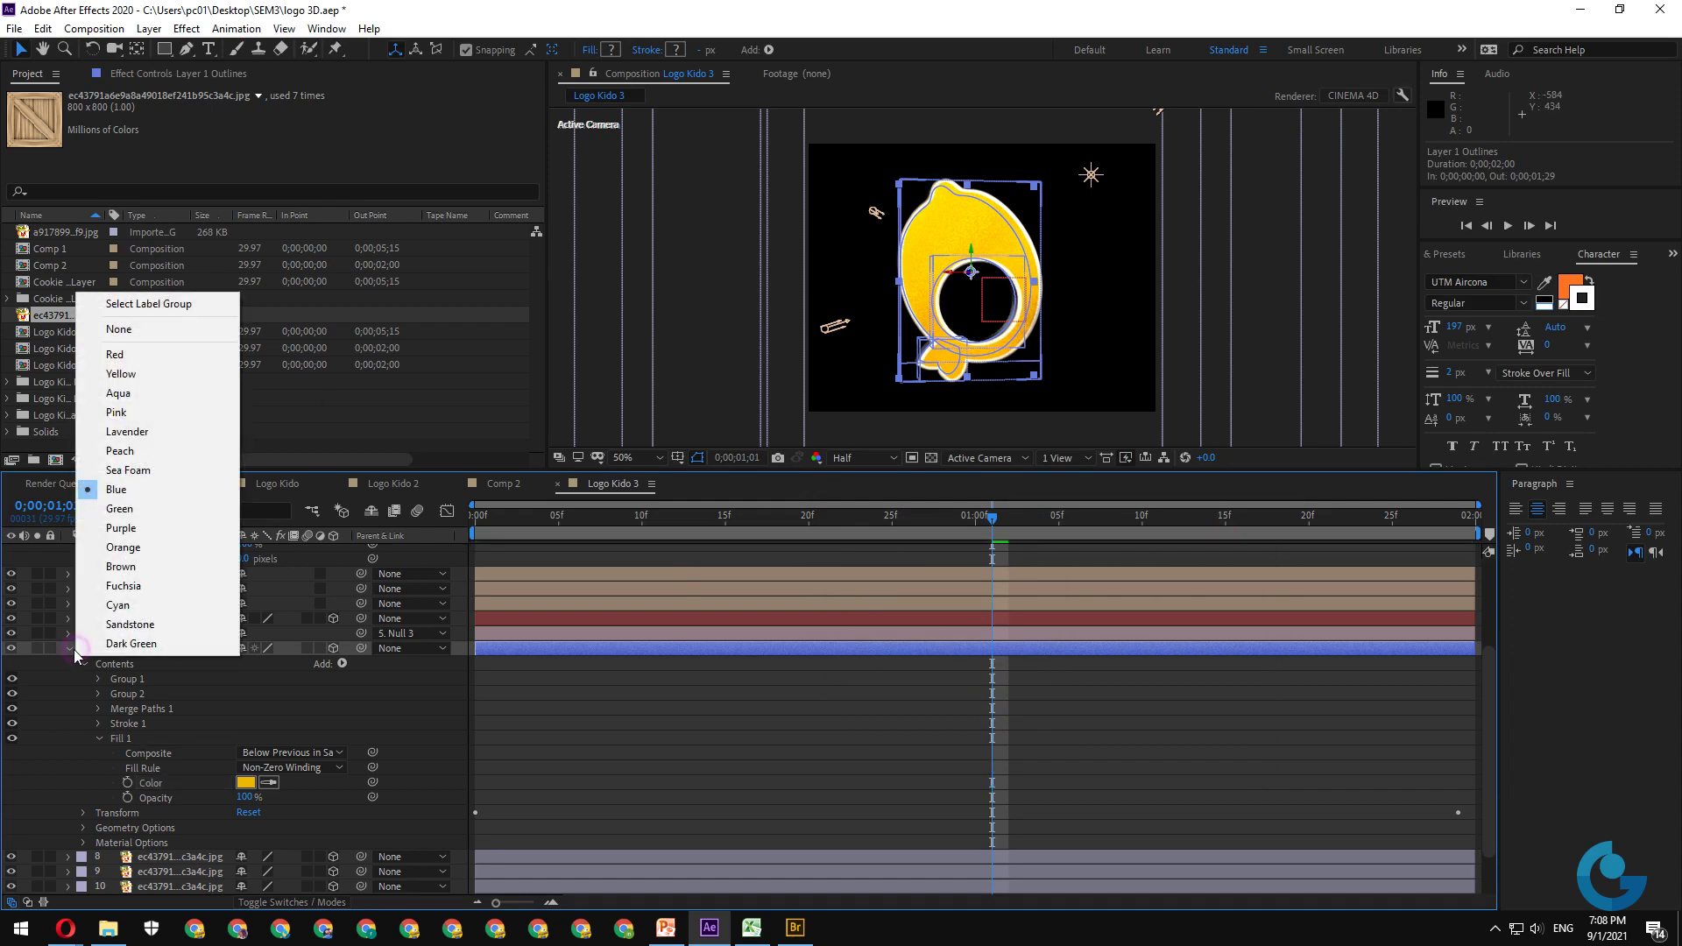
{"action": "left_click", "coordinate": [63, 653]}
{"action": "left_click", "coordinate": [69, 649]}
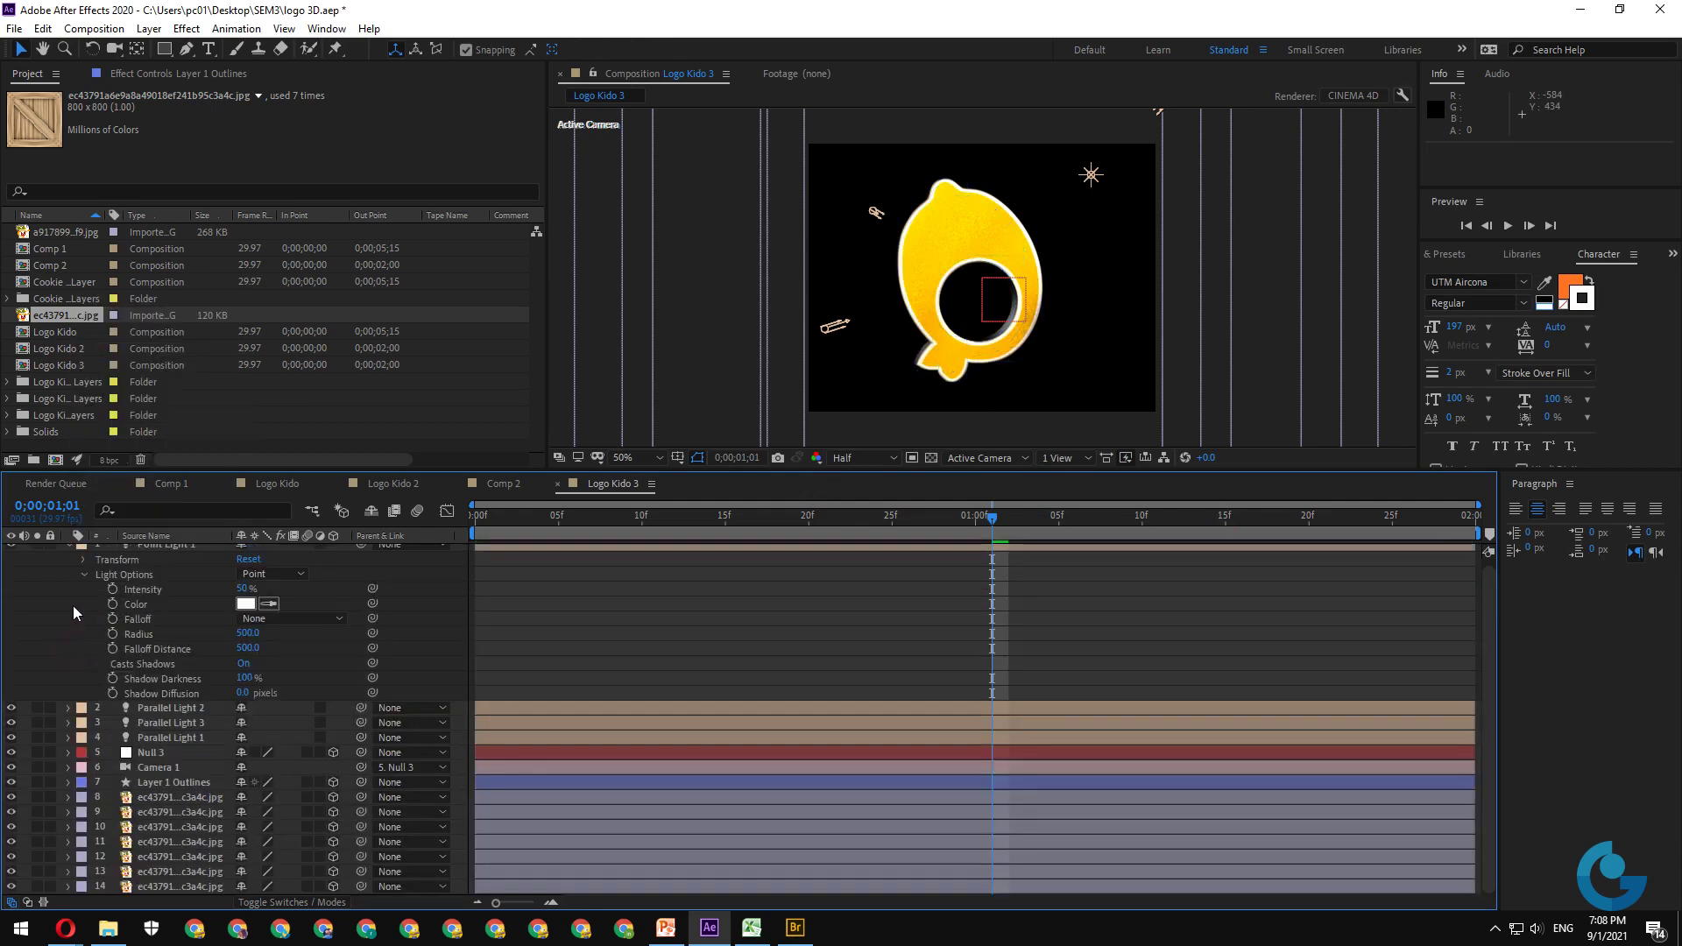
{"action": "scroll", "coordinate": [61, 547], "scroll_direction": "up", "scroll_amount": 1}
{"action": "left_click", "coordinate": [66, 548]}
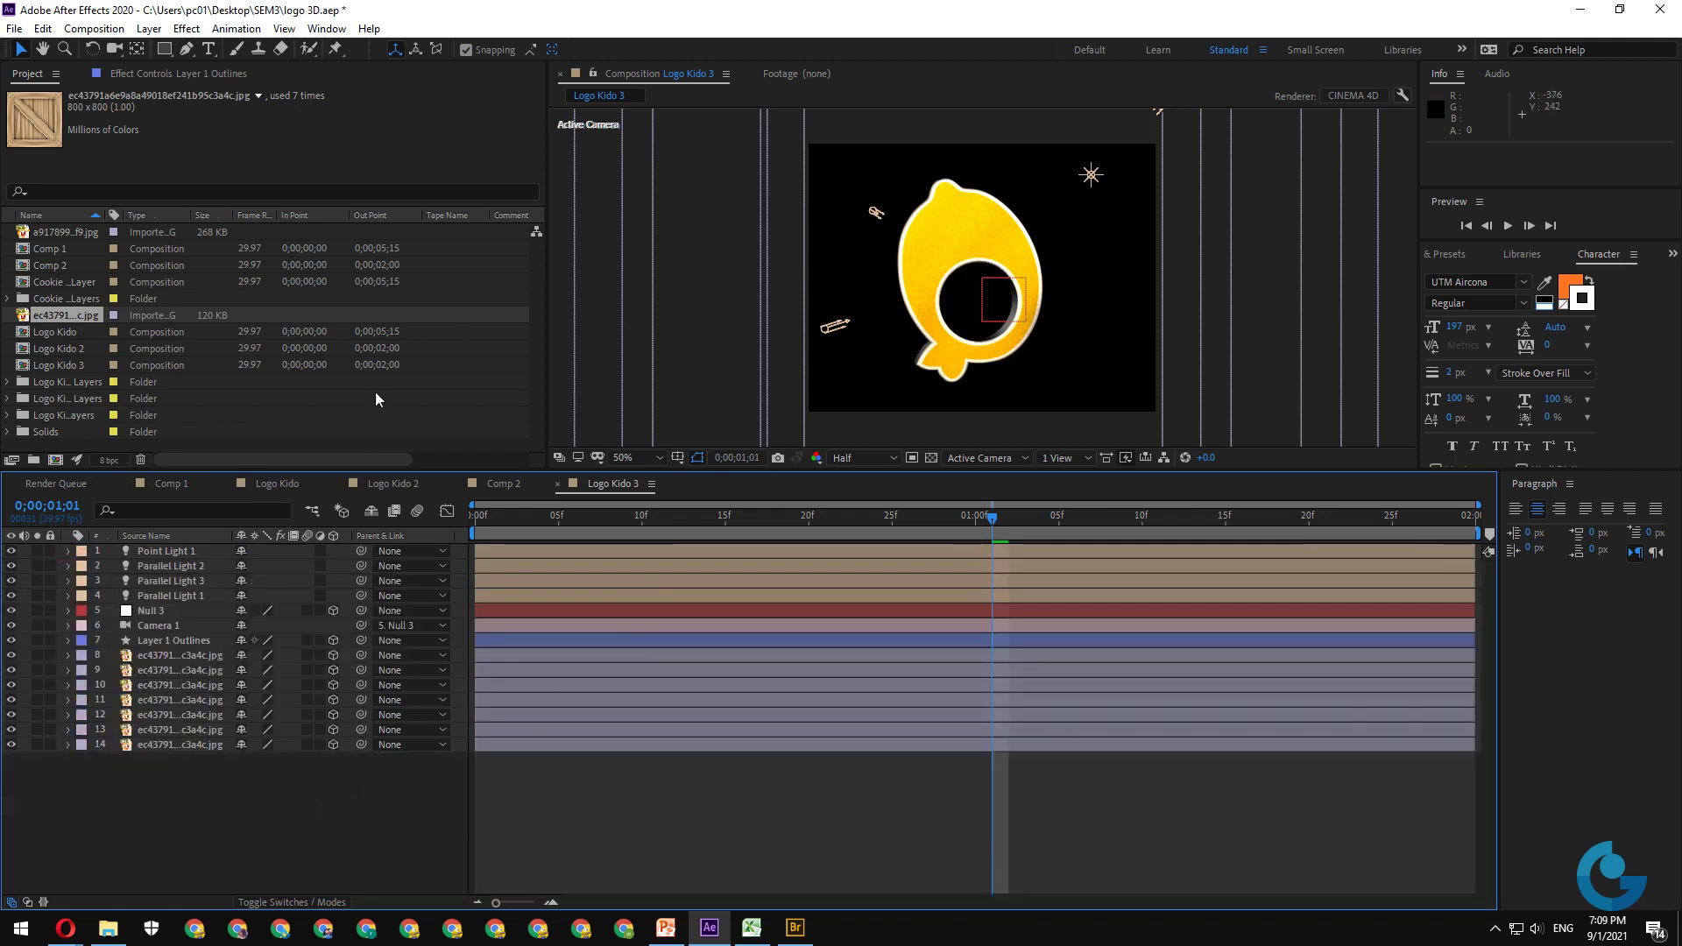
{"action": "left_click", "coordinate": [886, 456]}
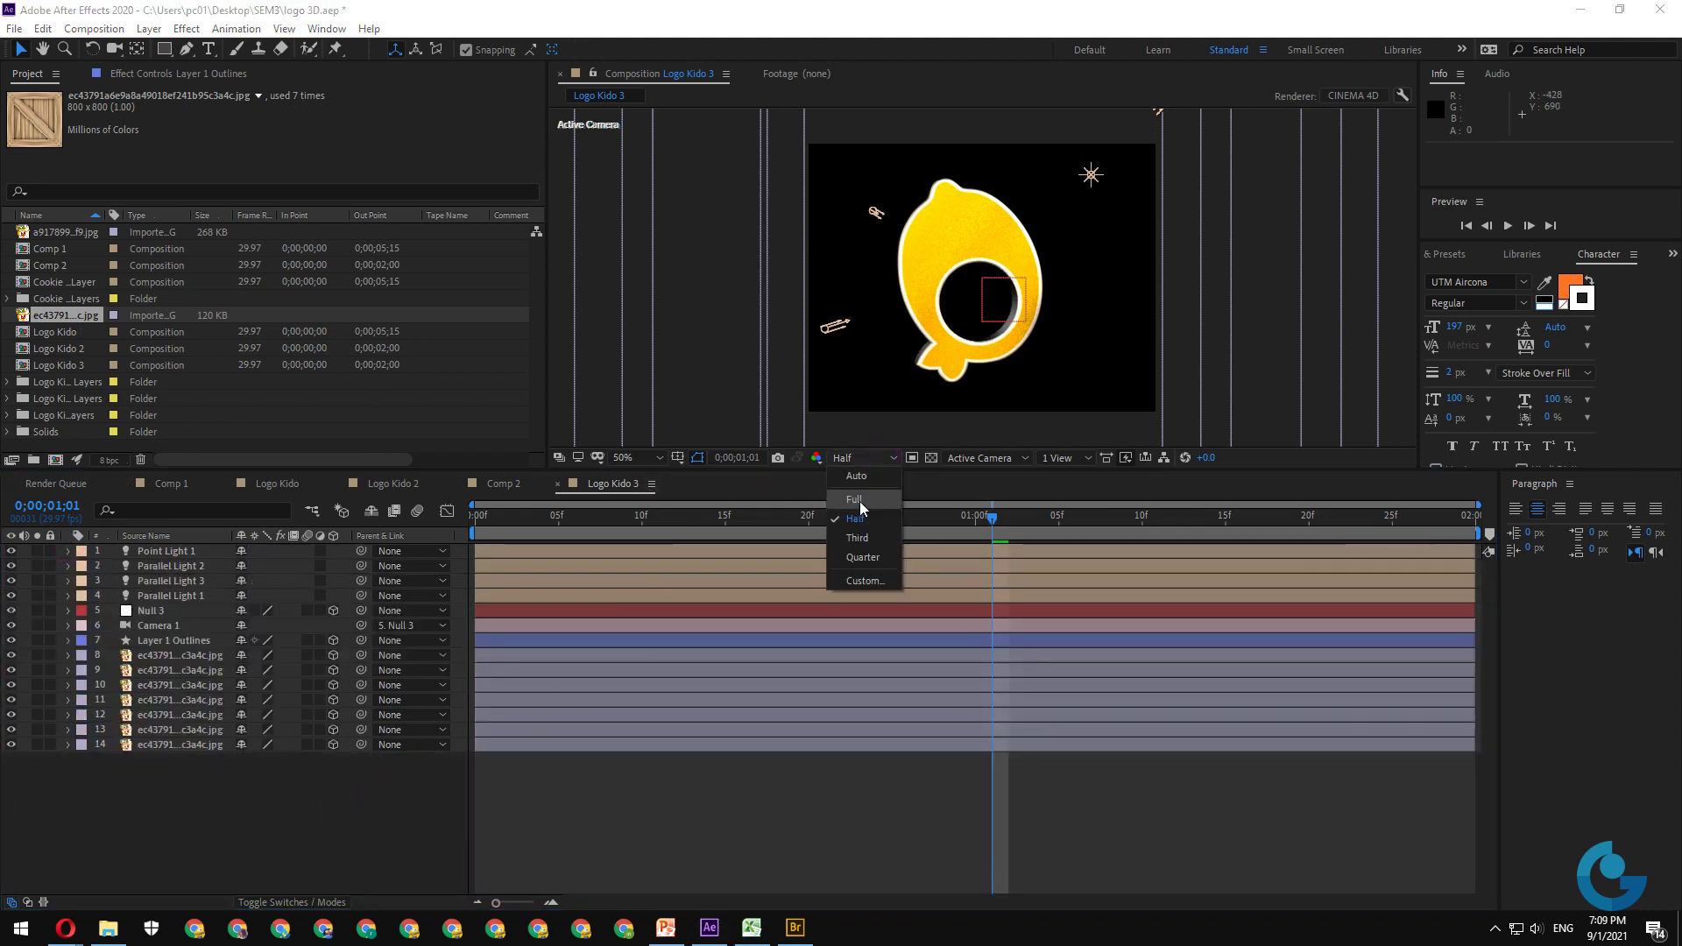
{"action": "left_click", "coordinate": [858, 499]}
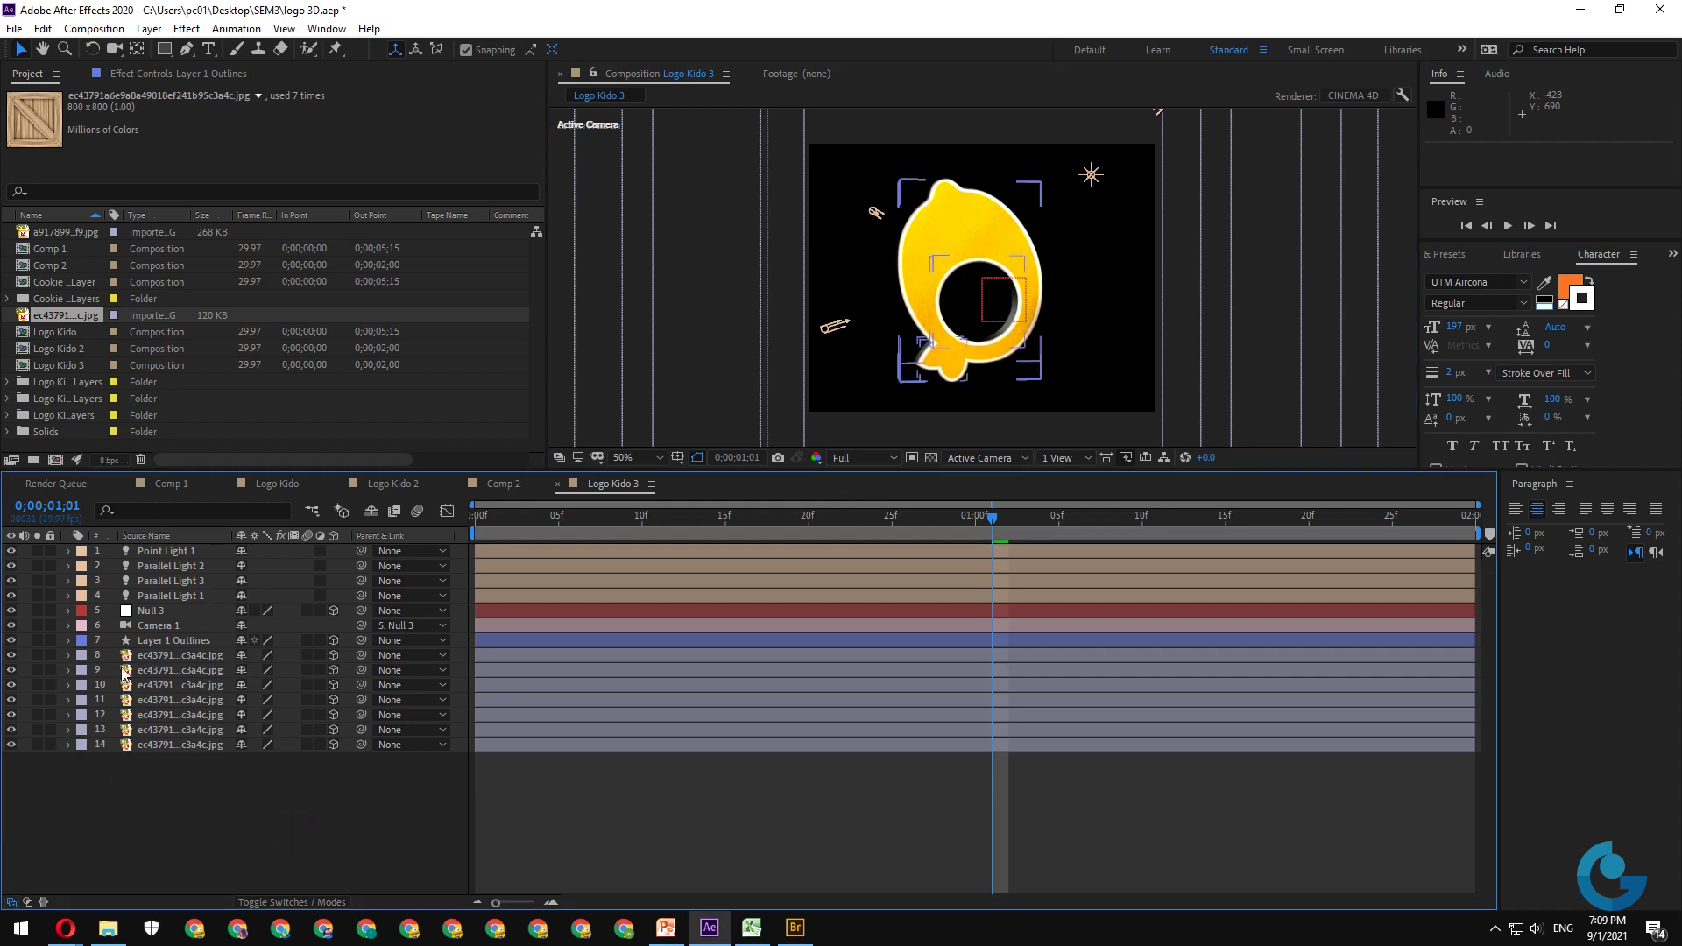
- Set the Bevel Style in the Geometry Options of Layer 1 Outlines to Concave
{"action": "left_click", "coordinate": [160, 643]}
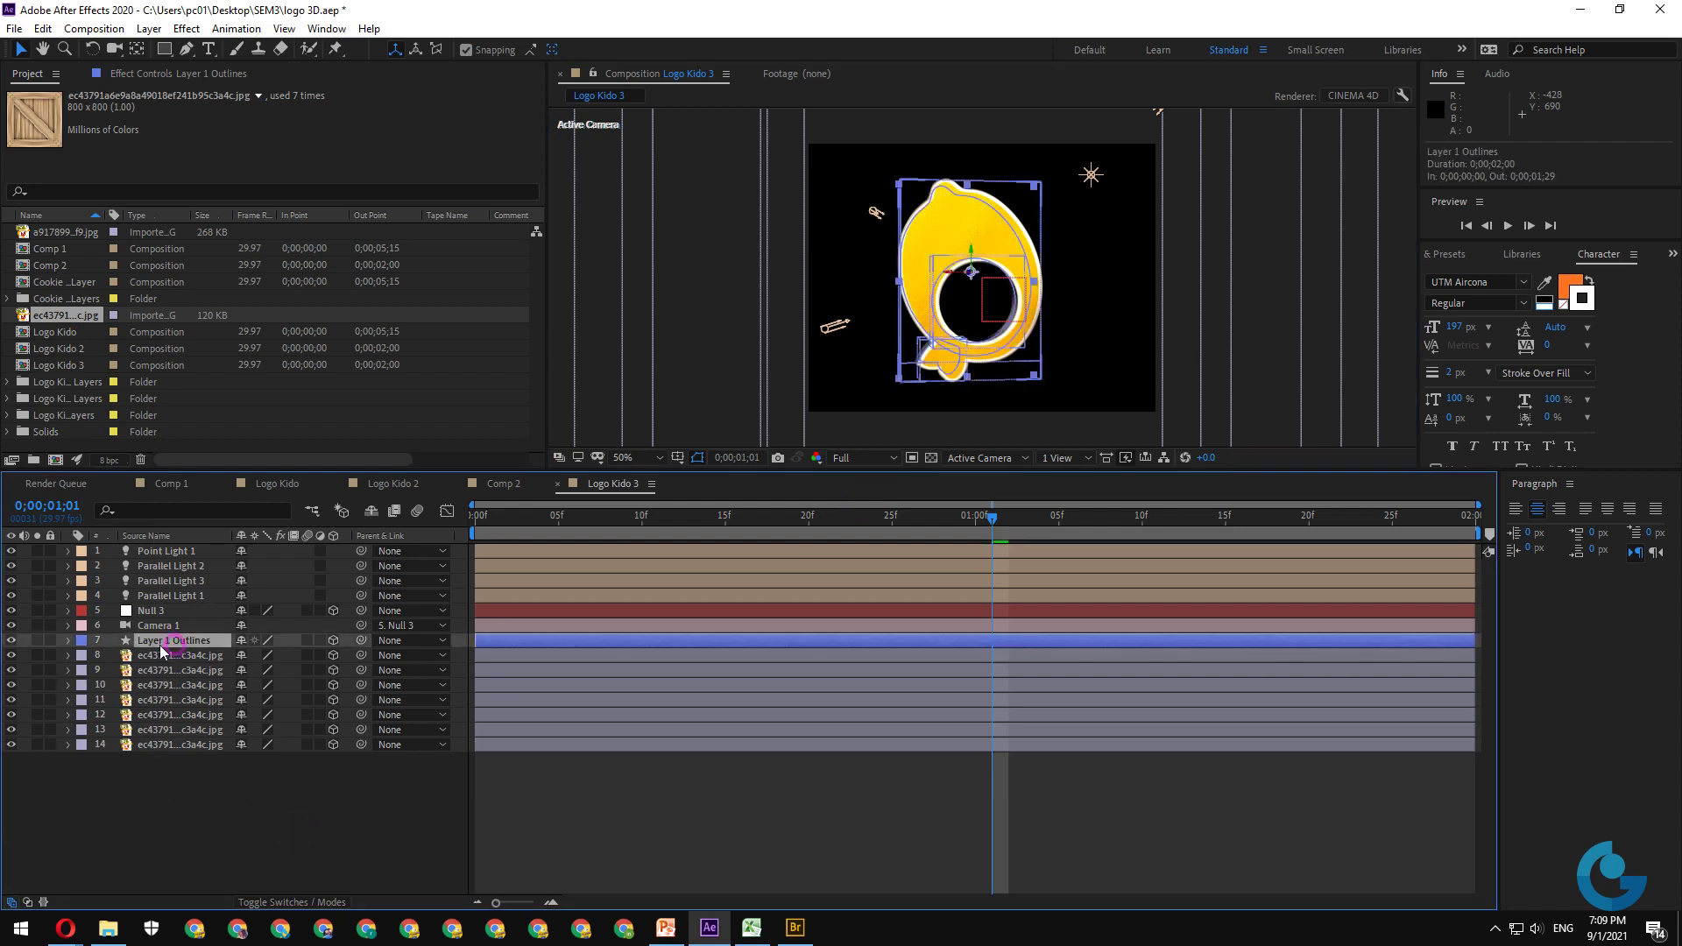
{"action": "left_click", "coordinate": [68, 640]}
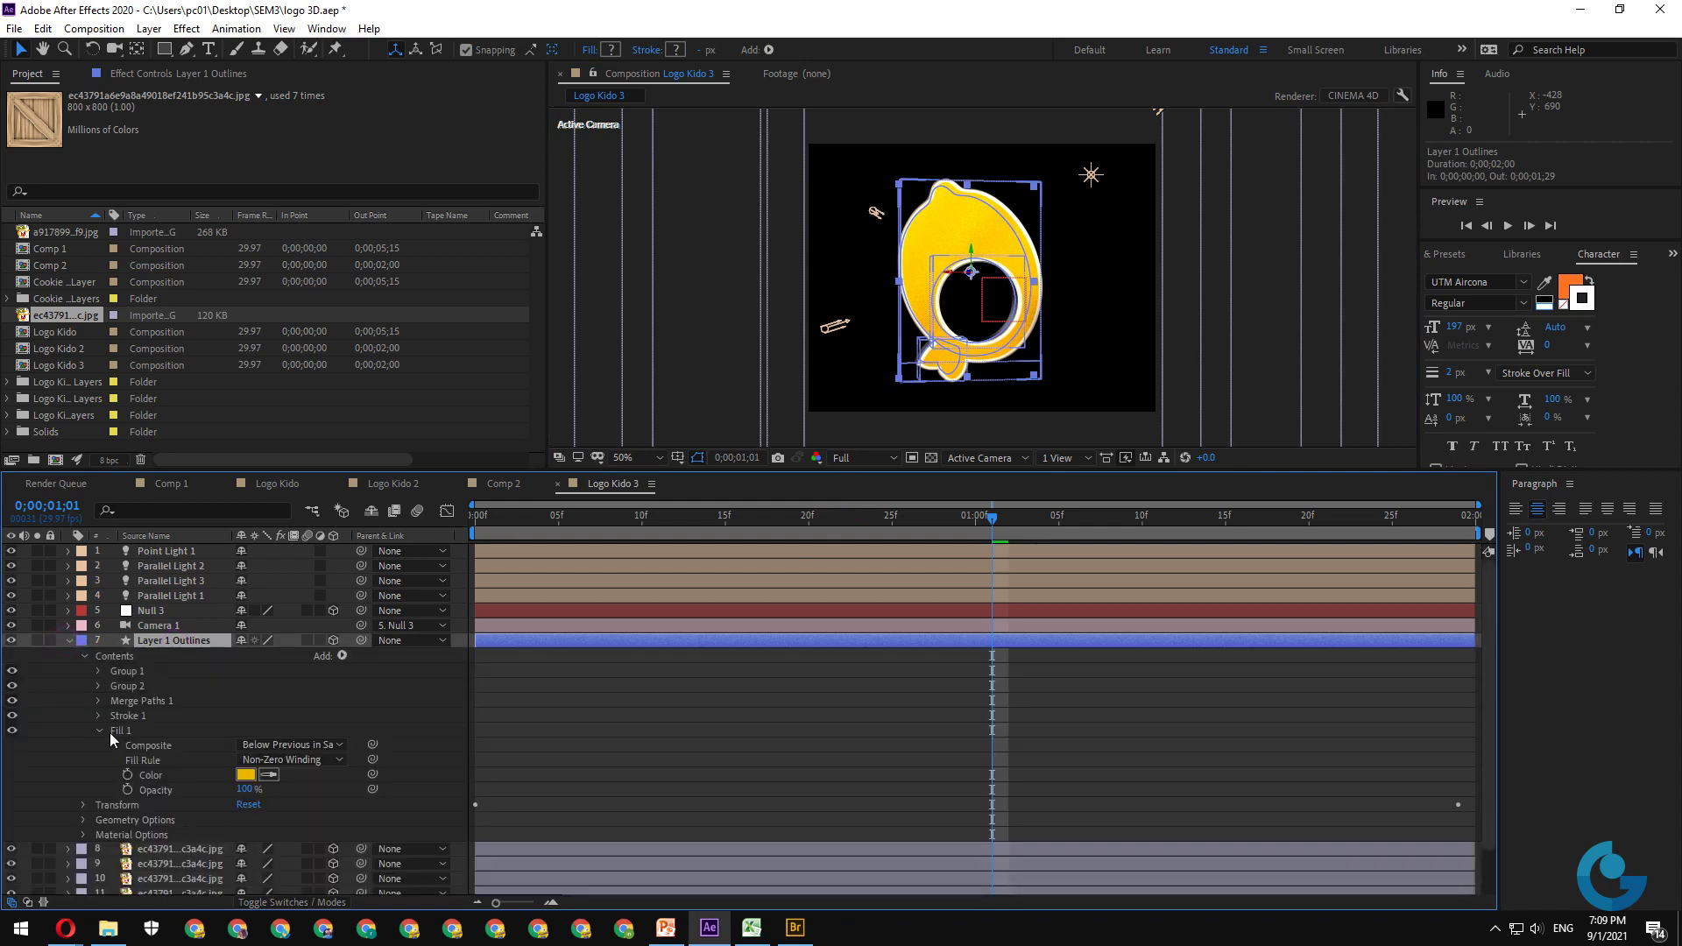
{"action": "left_click", "coordinate": [84, 656]}
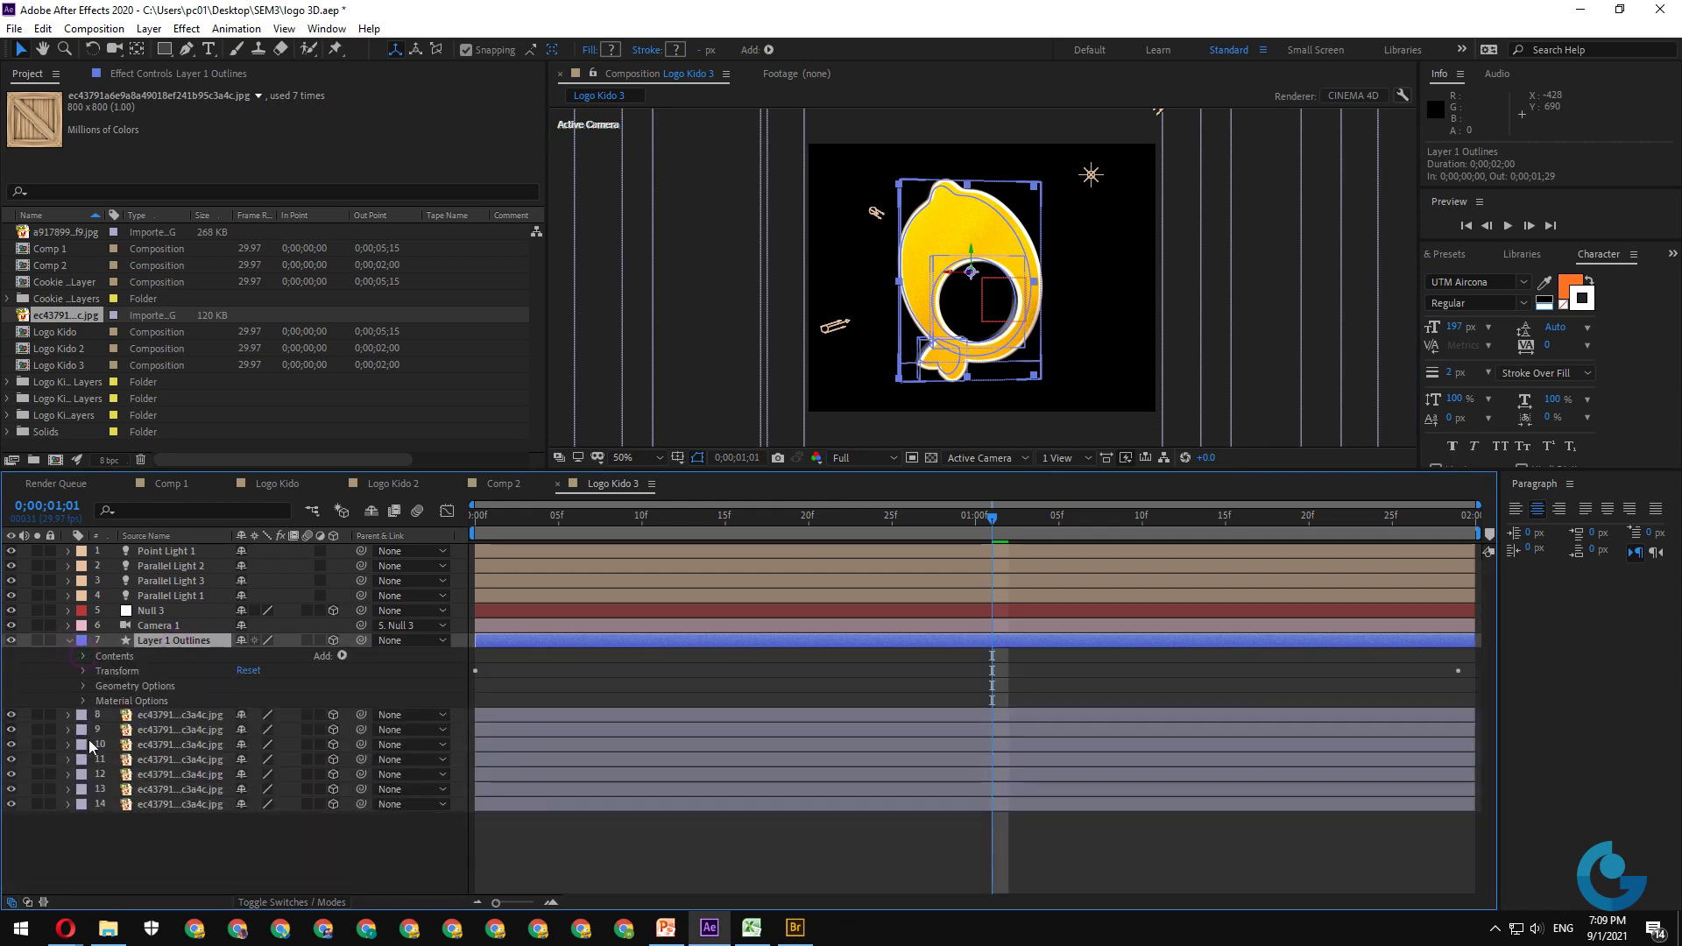
{"action": "left_click", "coordinate": [83, 686]}
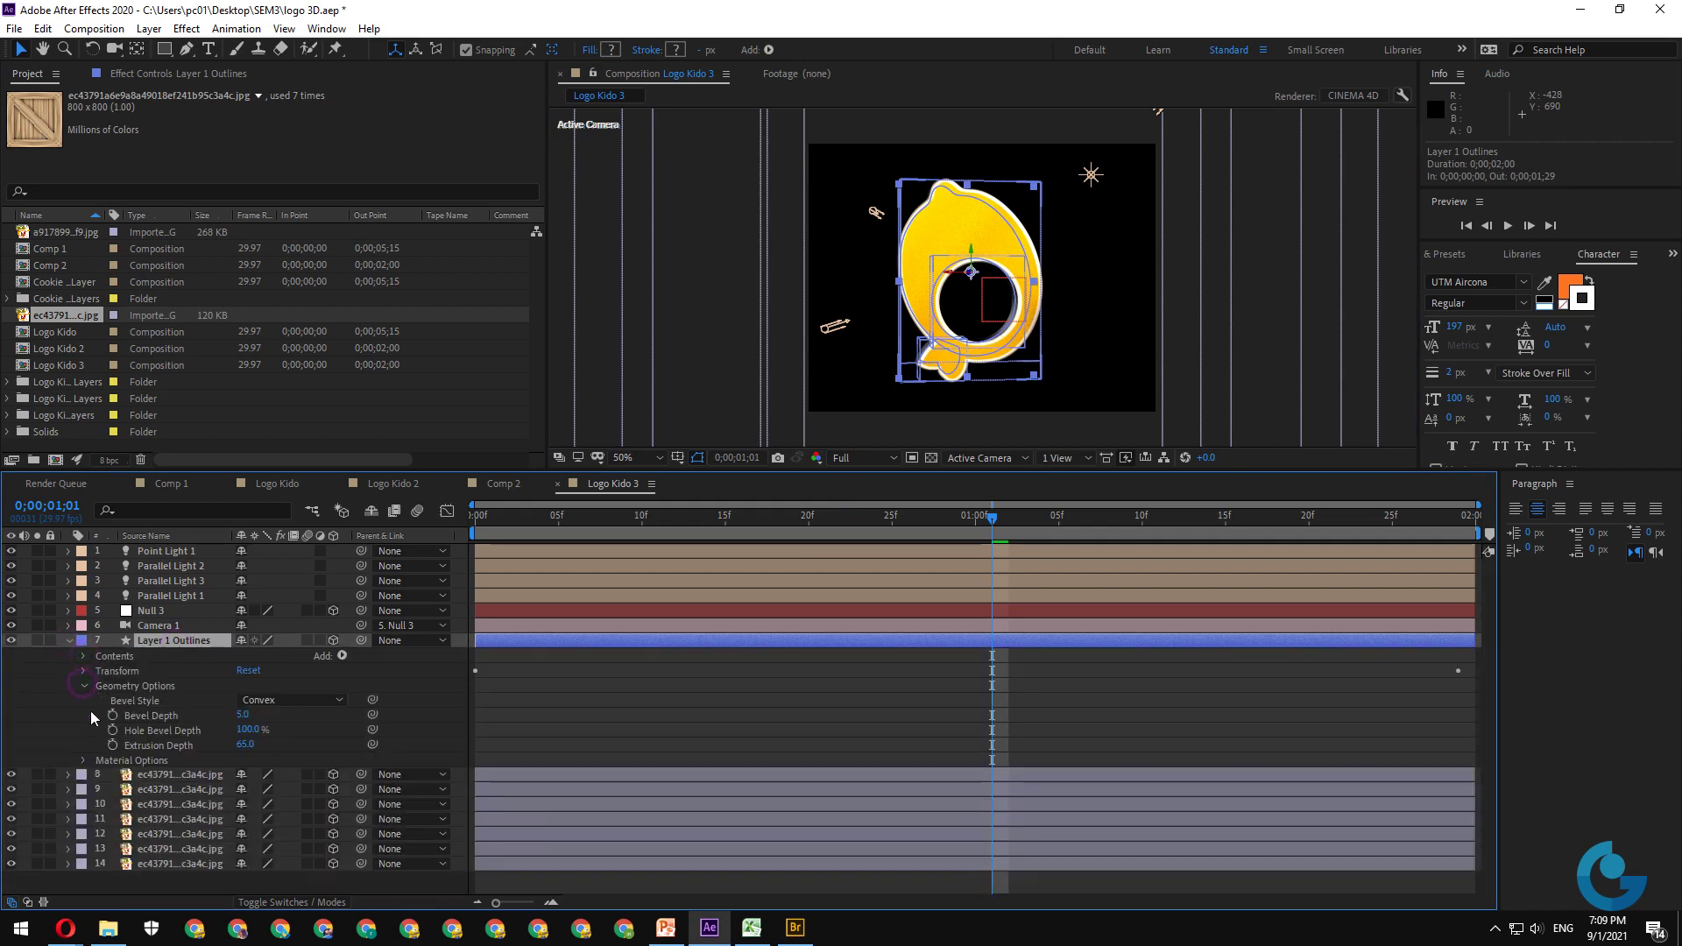
{"action": "left_click", "coordinate": [318, 699]}
{"action": "left_click", "coordinate": [281, 751]}
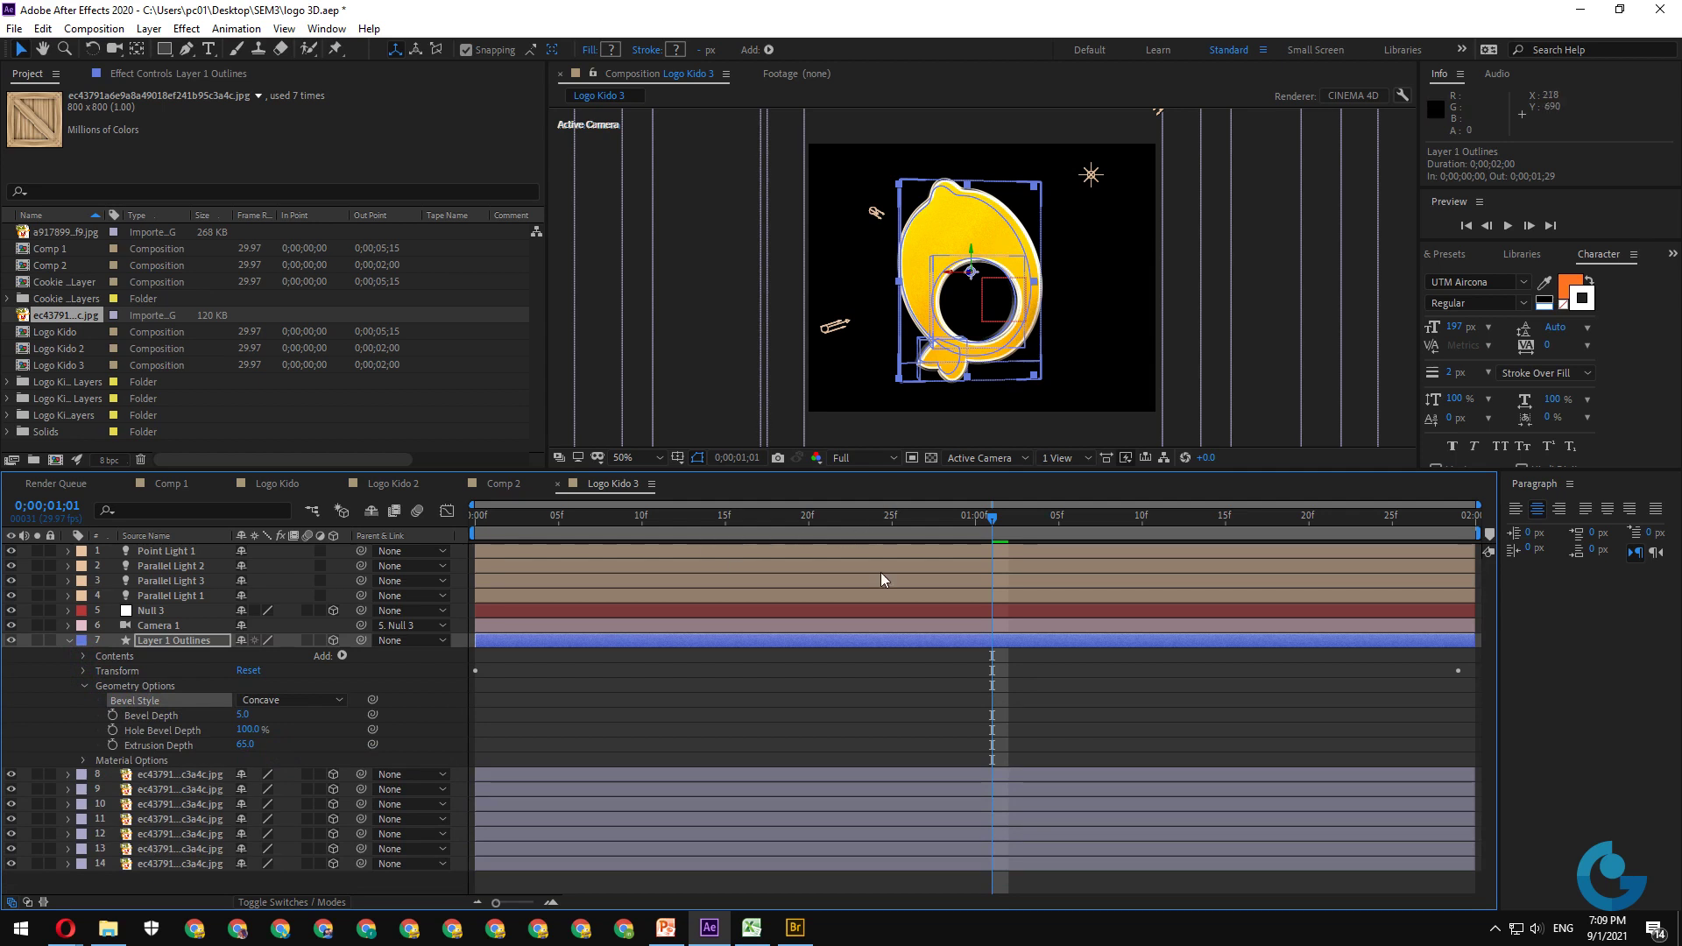
- Check the logo's bevel at 0;00;00;05 with nothing selected and collapse the properties of Layer 1 Outlines
{"action": "left_click", "coordinate": [561, 518]}
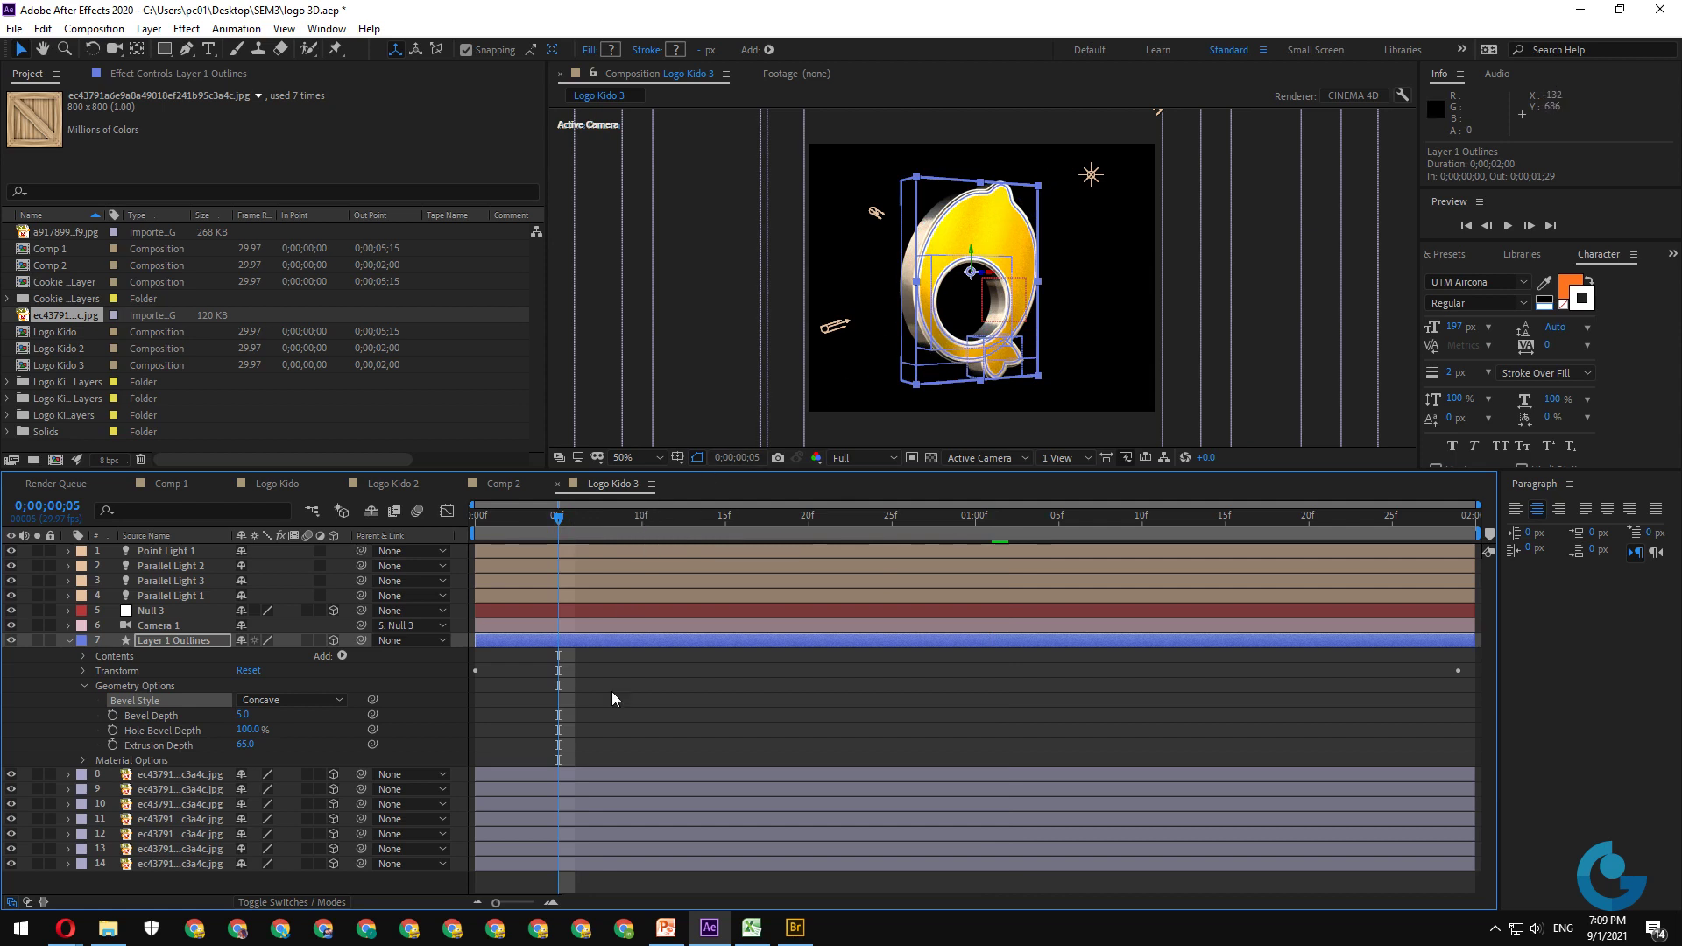
{"action": "left_click", "coordinate": [687, 736]}
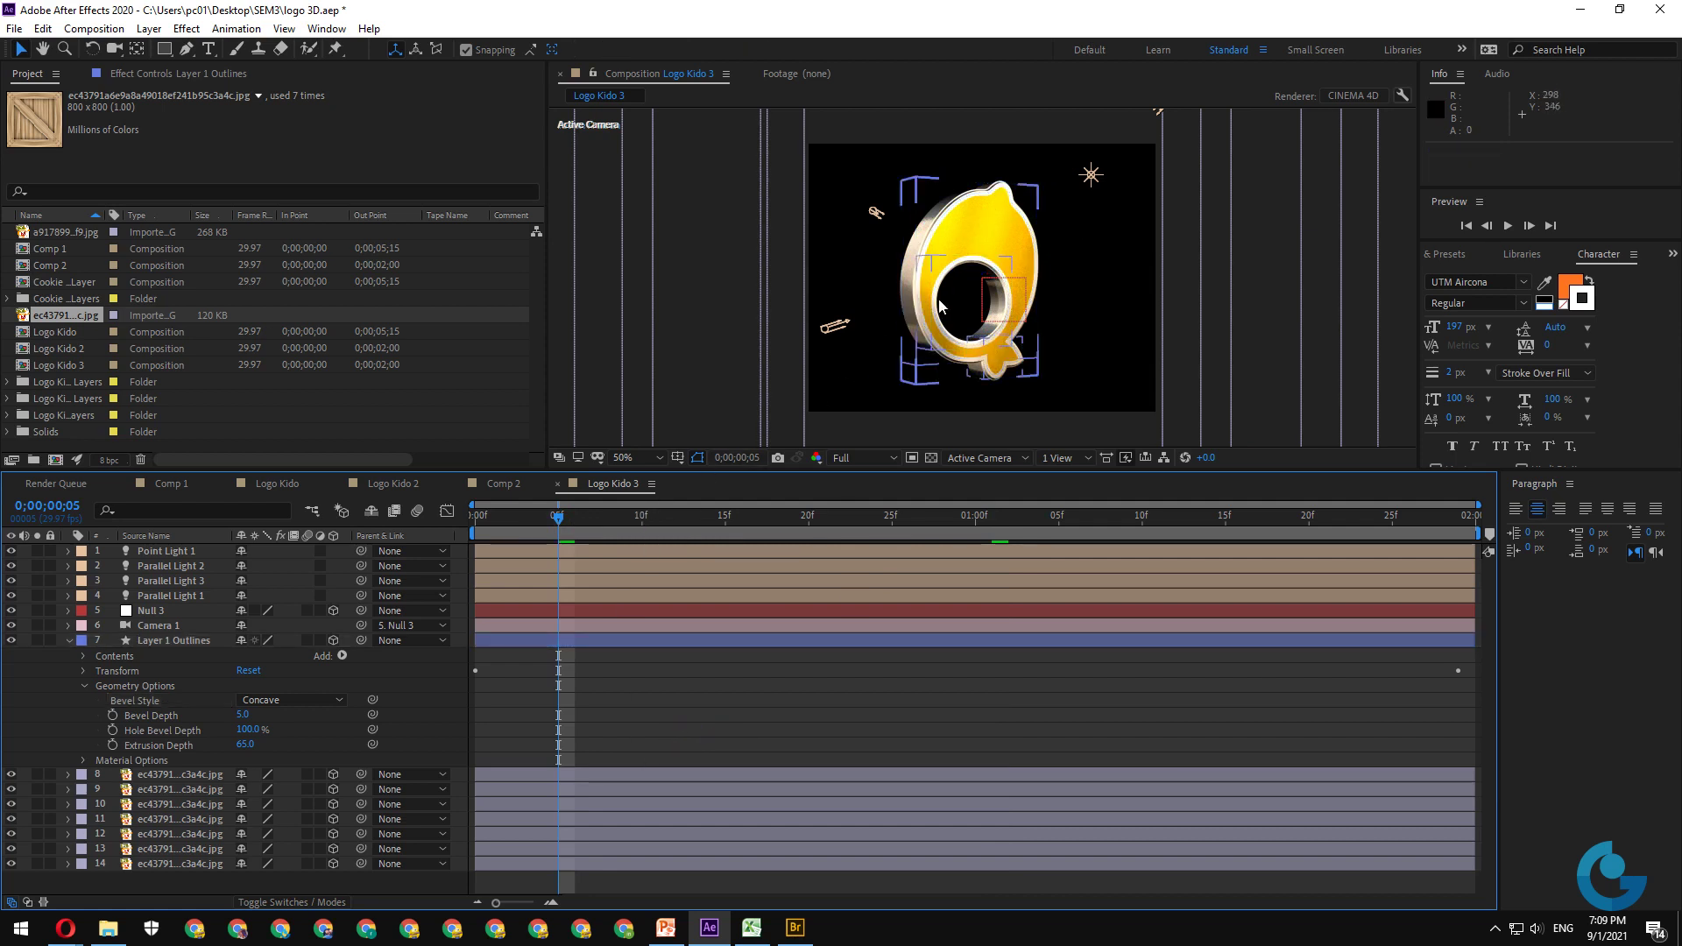
{"action": "left_click", "coordinate": [70, 640]}
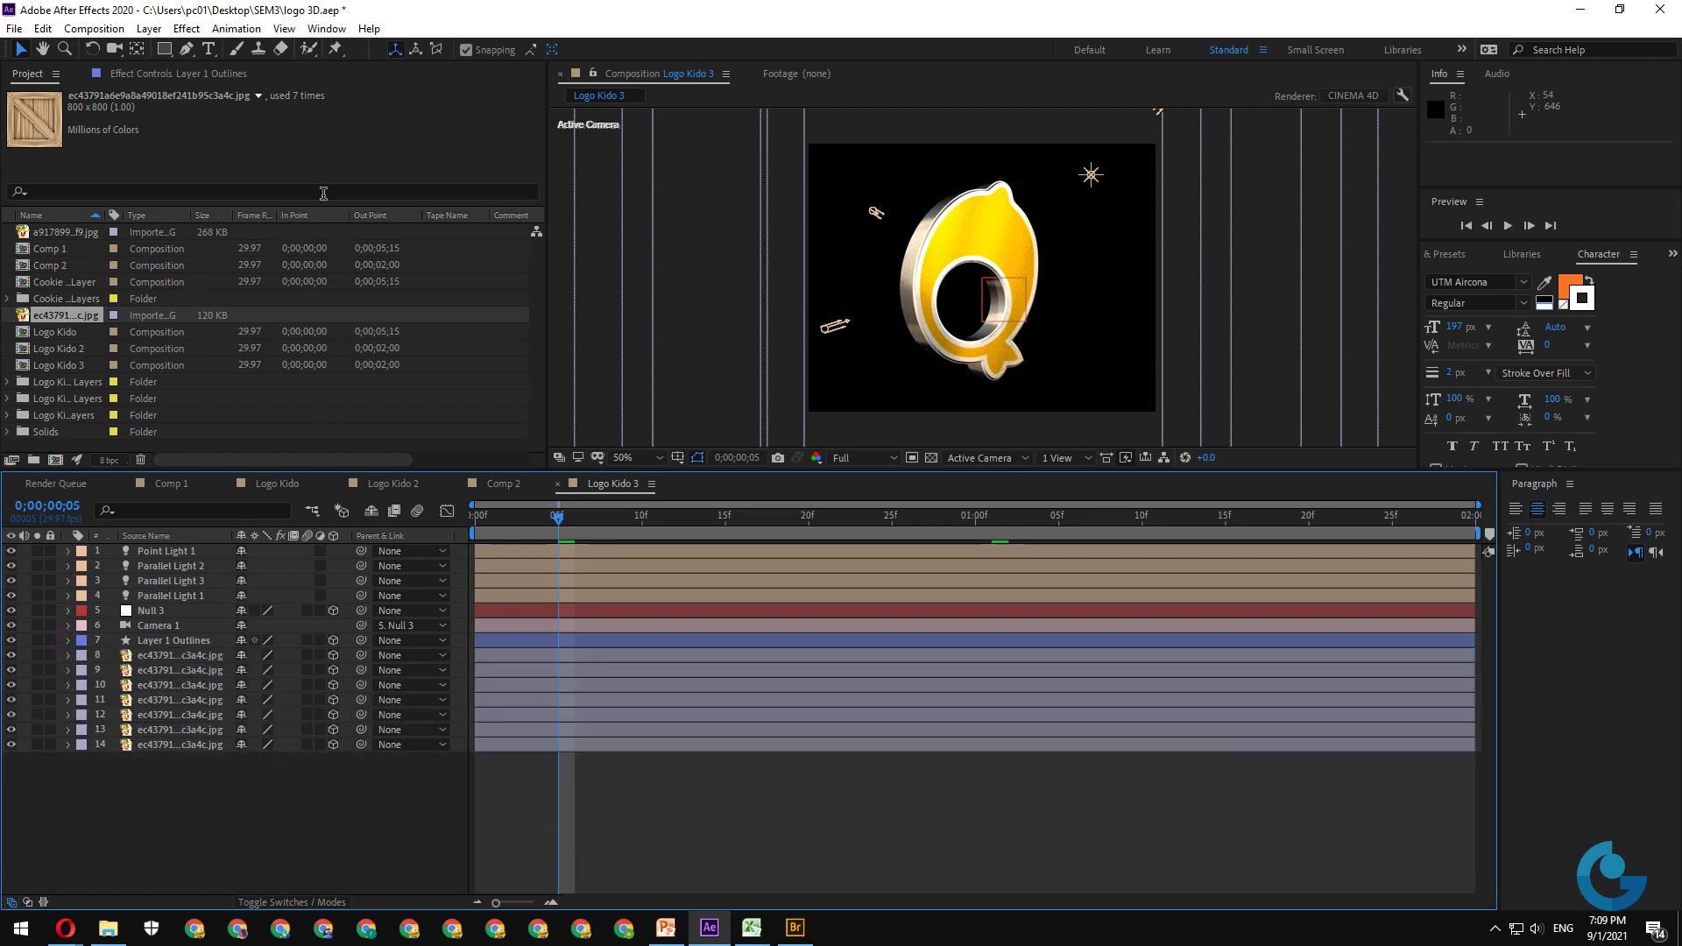
- Save a copy of the project as "logo 3D 1" in the SEM3 folder
{"action": "left_click", "coordinate": [14, 28]}
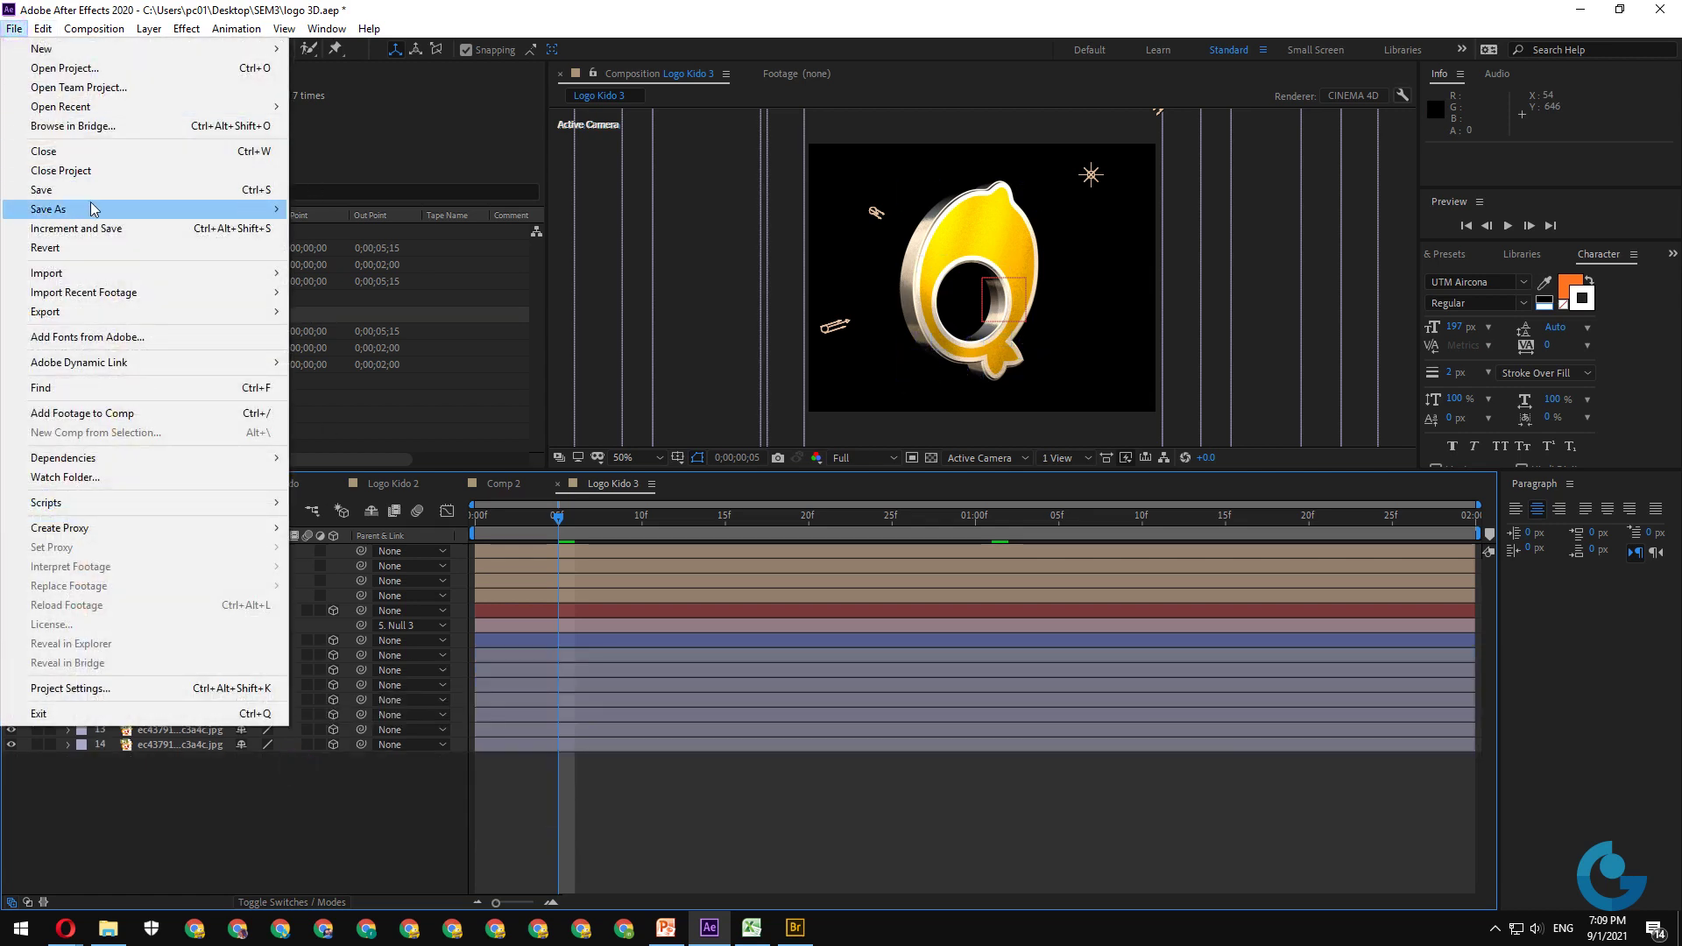
{"action": "mouse_move", "coordinate": [92, 210]}
{"action": "left_click", "coordinate": [375, 212]}
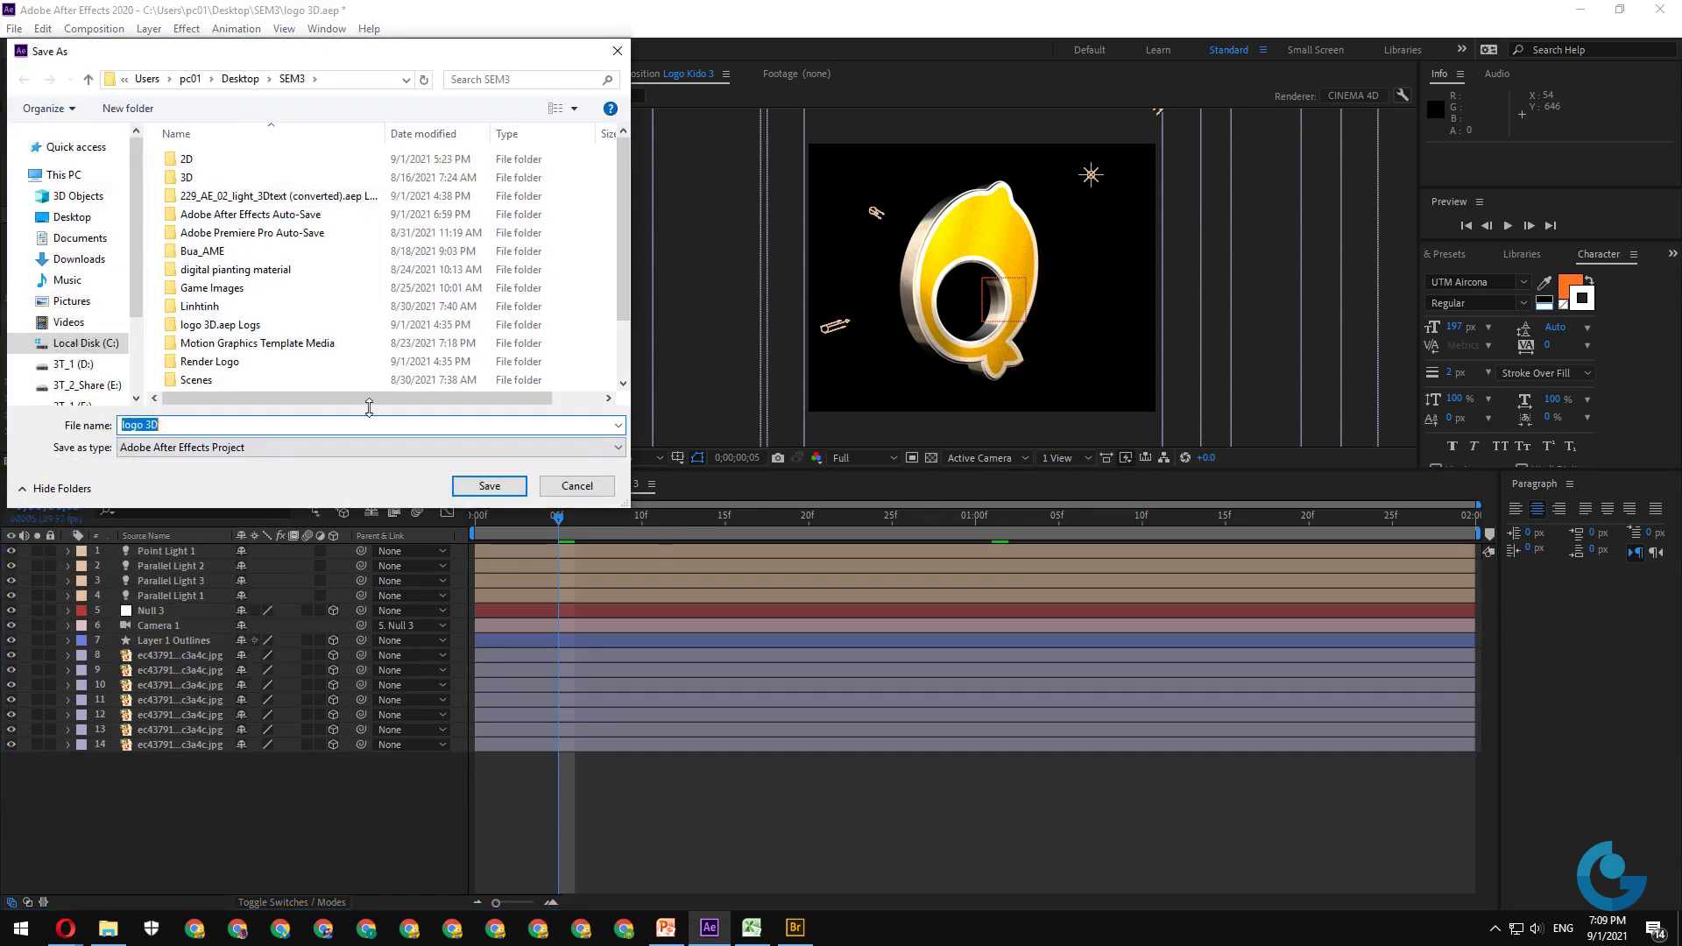
{"action": "left_click", "coordinate": [175, 424]}
{"action": "type", "text": "1"}
{"action": "left_click", "coordinate": [489, 485]}
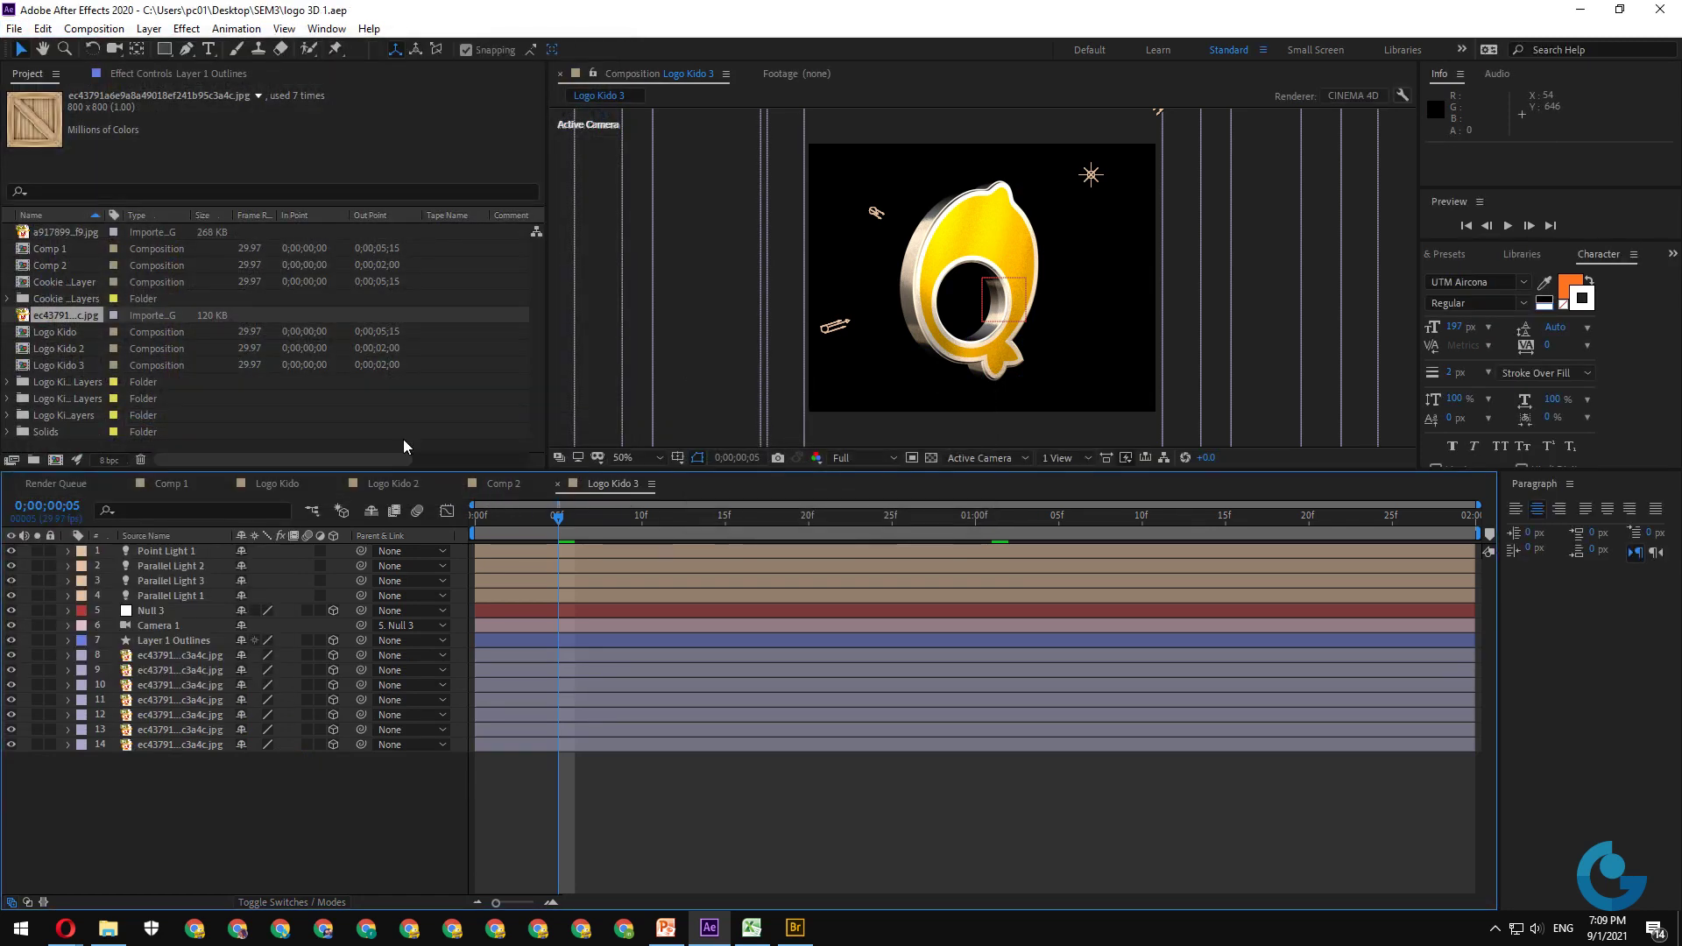
- Add the Logo Kido 3 composition to the render queue and accept its render settings
{"action": "left_click", "coordinate": [94, 28]}
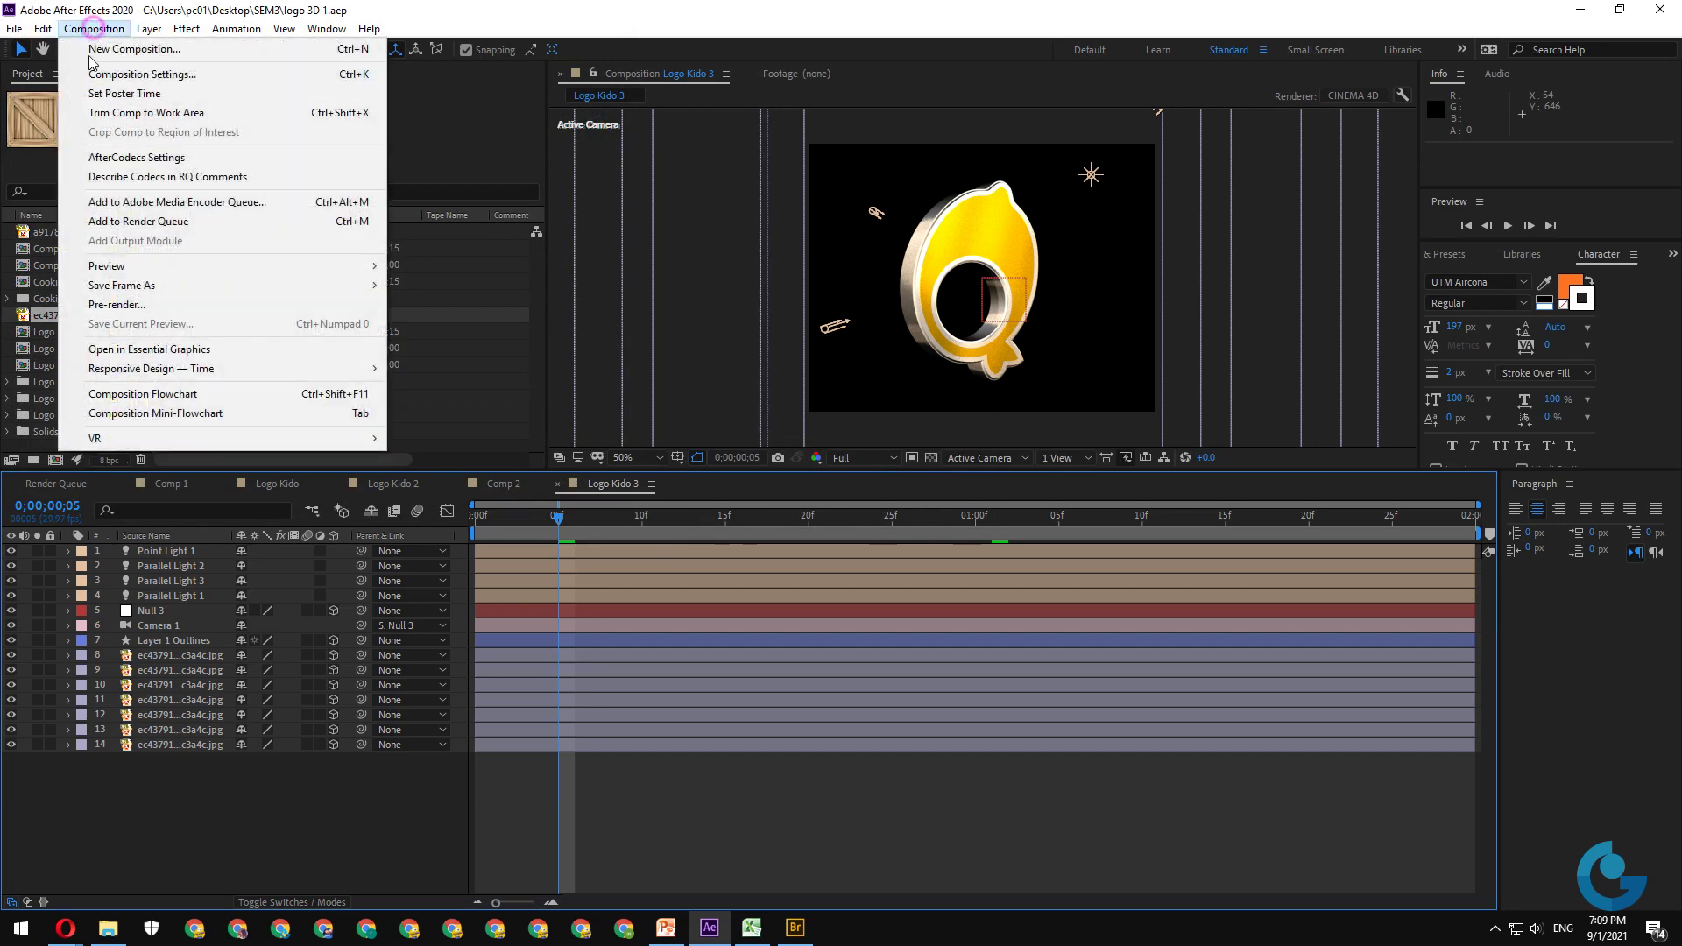
{"action": "left_click", "coordinate": [175, 221]}
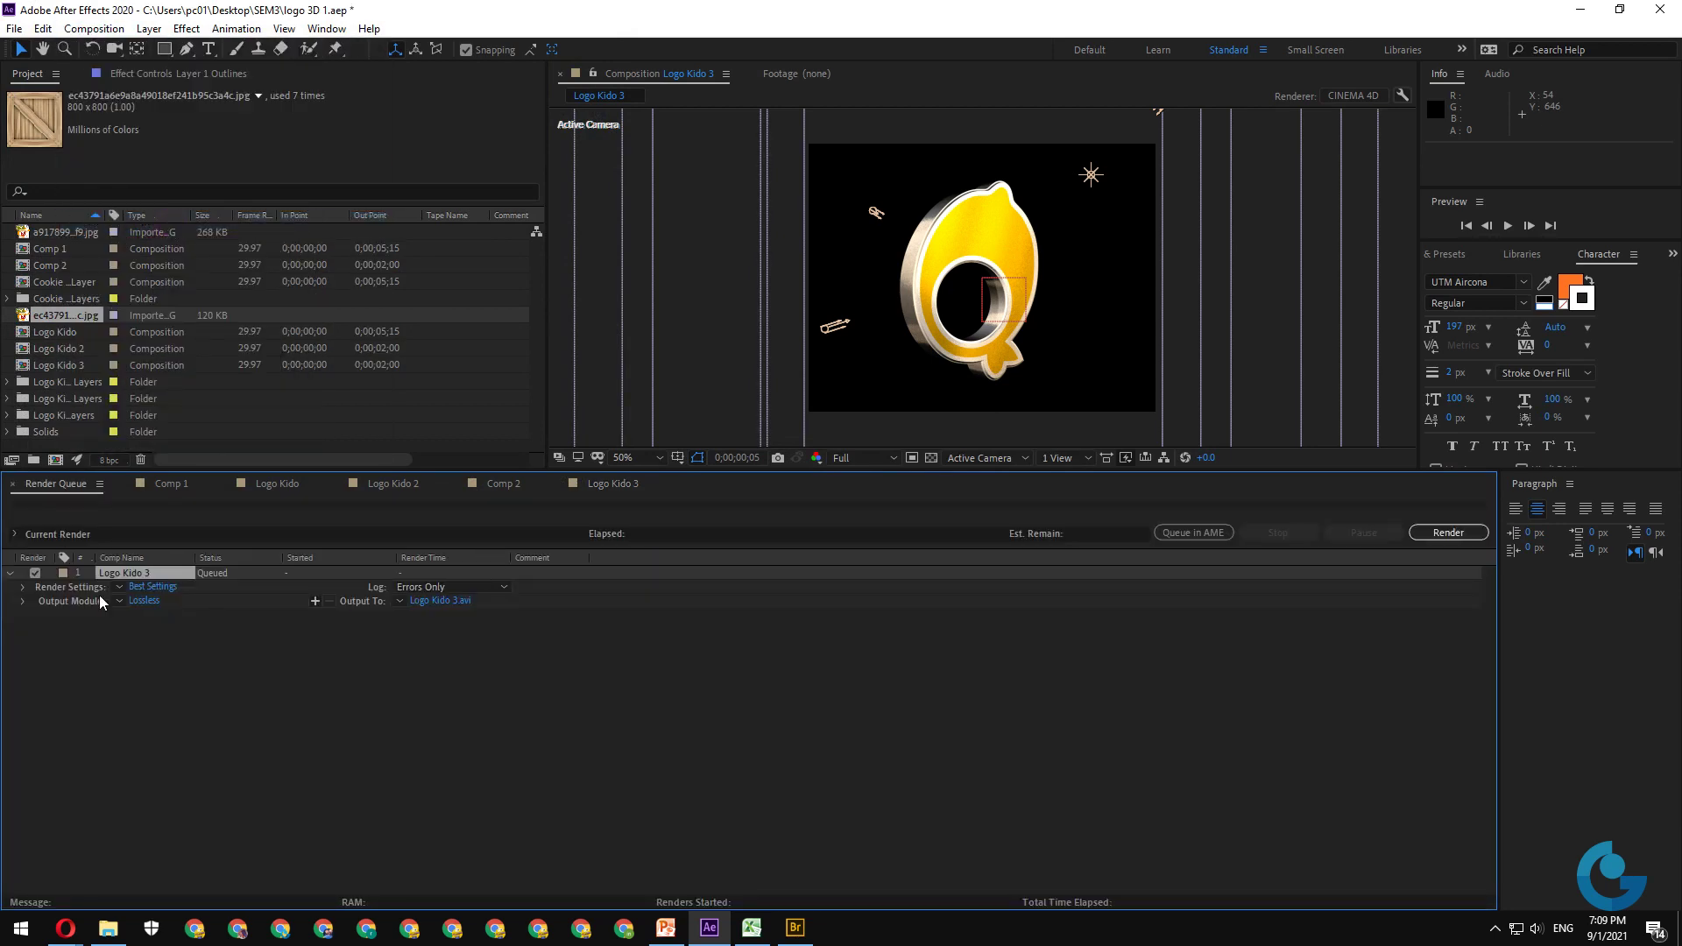
{"action": "left_click", "coordinate": [158, 586]}
{"action": "left_click", "coordinate": [1050, 745]}
- Set the output module of Logo Kido 3 to PNG Sequence with RGB + Alpha channels
{"action": "left_click", "coordinate": [145, 601]}
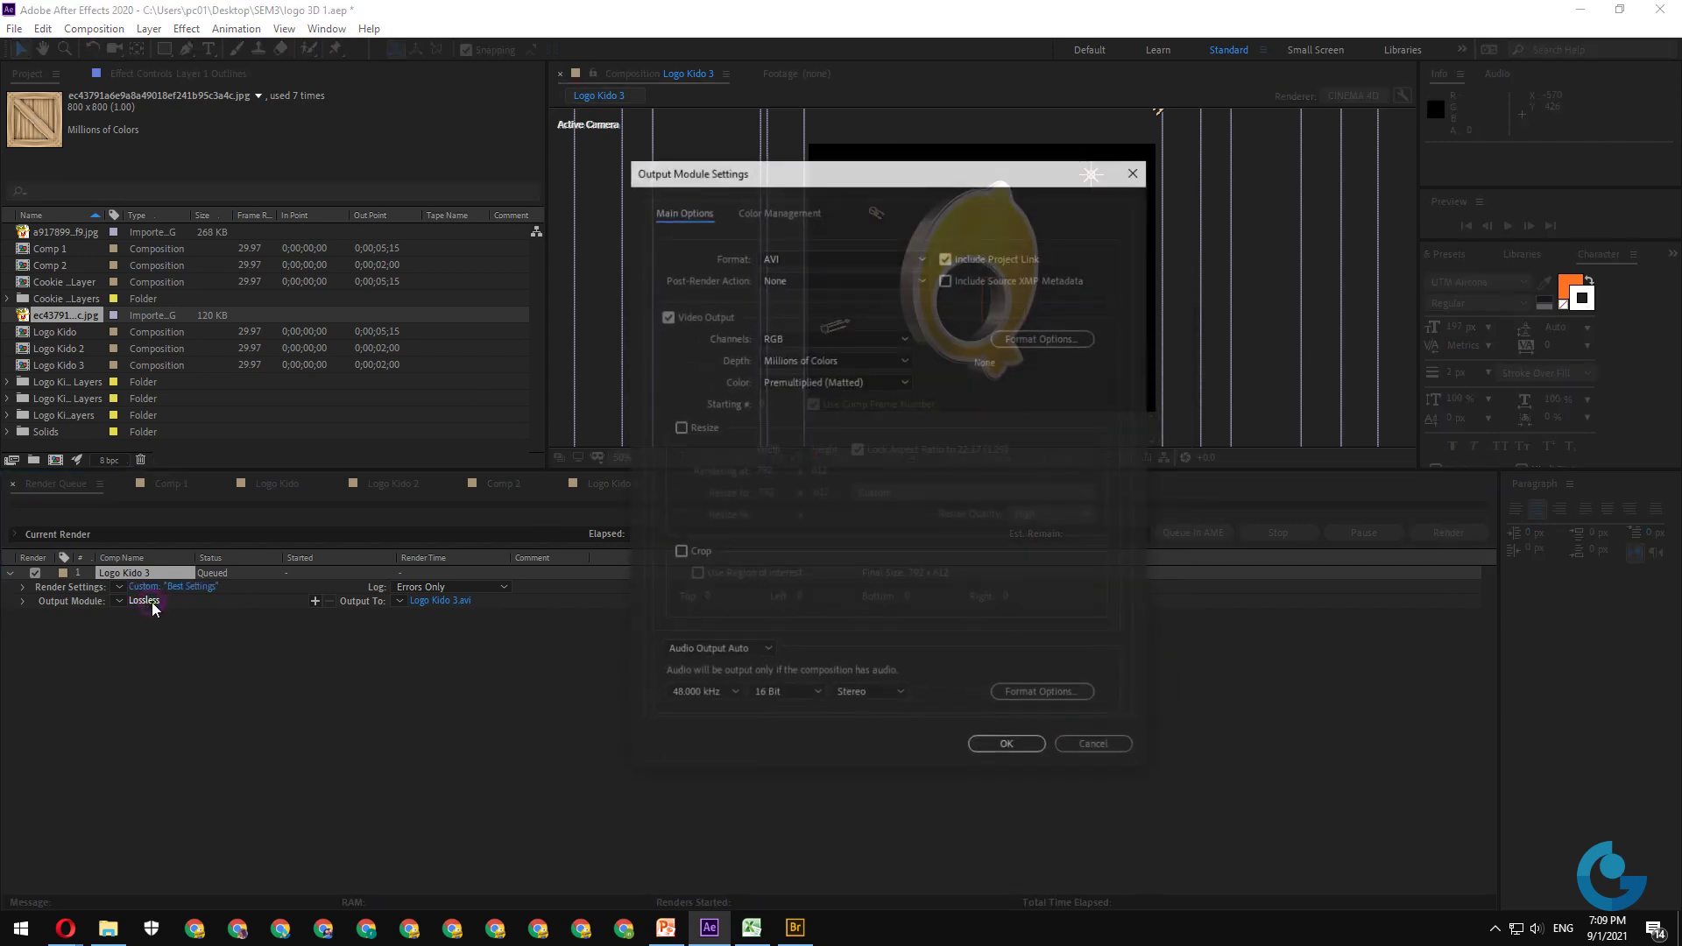
{"action": "left_click", "coordinate": [860, 259]}
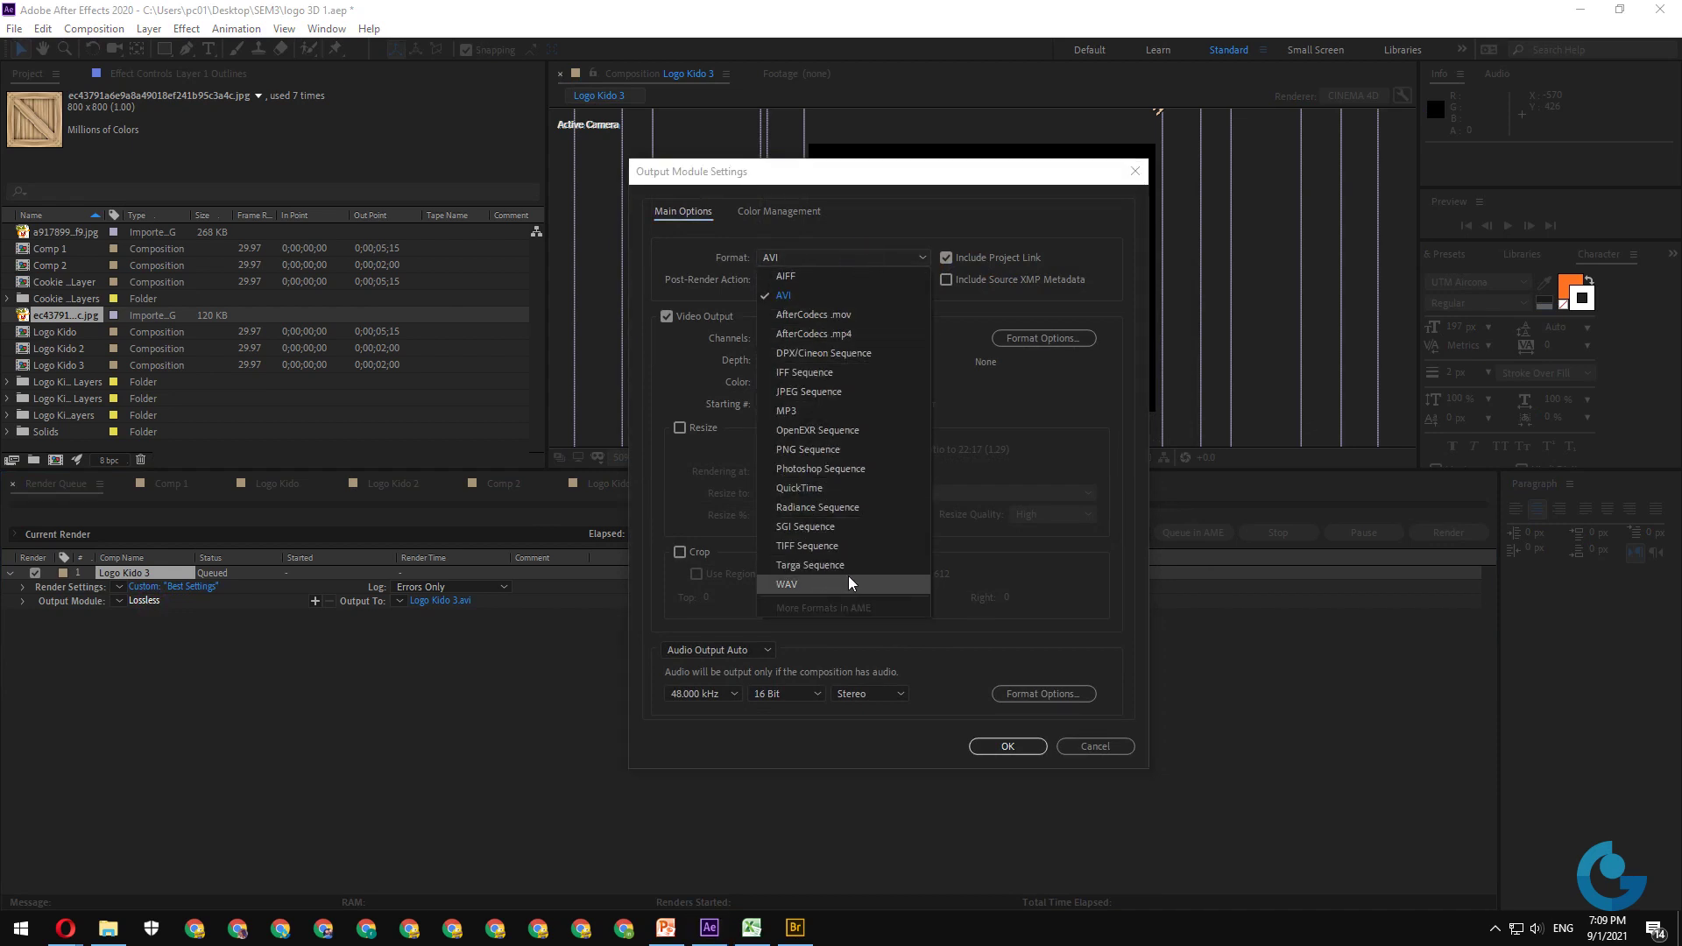
{"action": "left_click", "coordinate": [819, 447]}
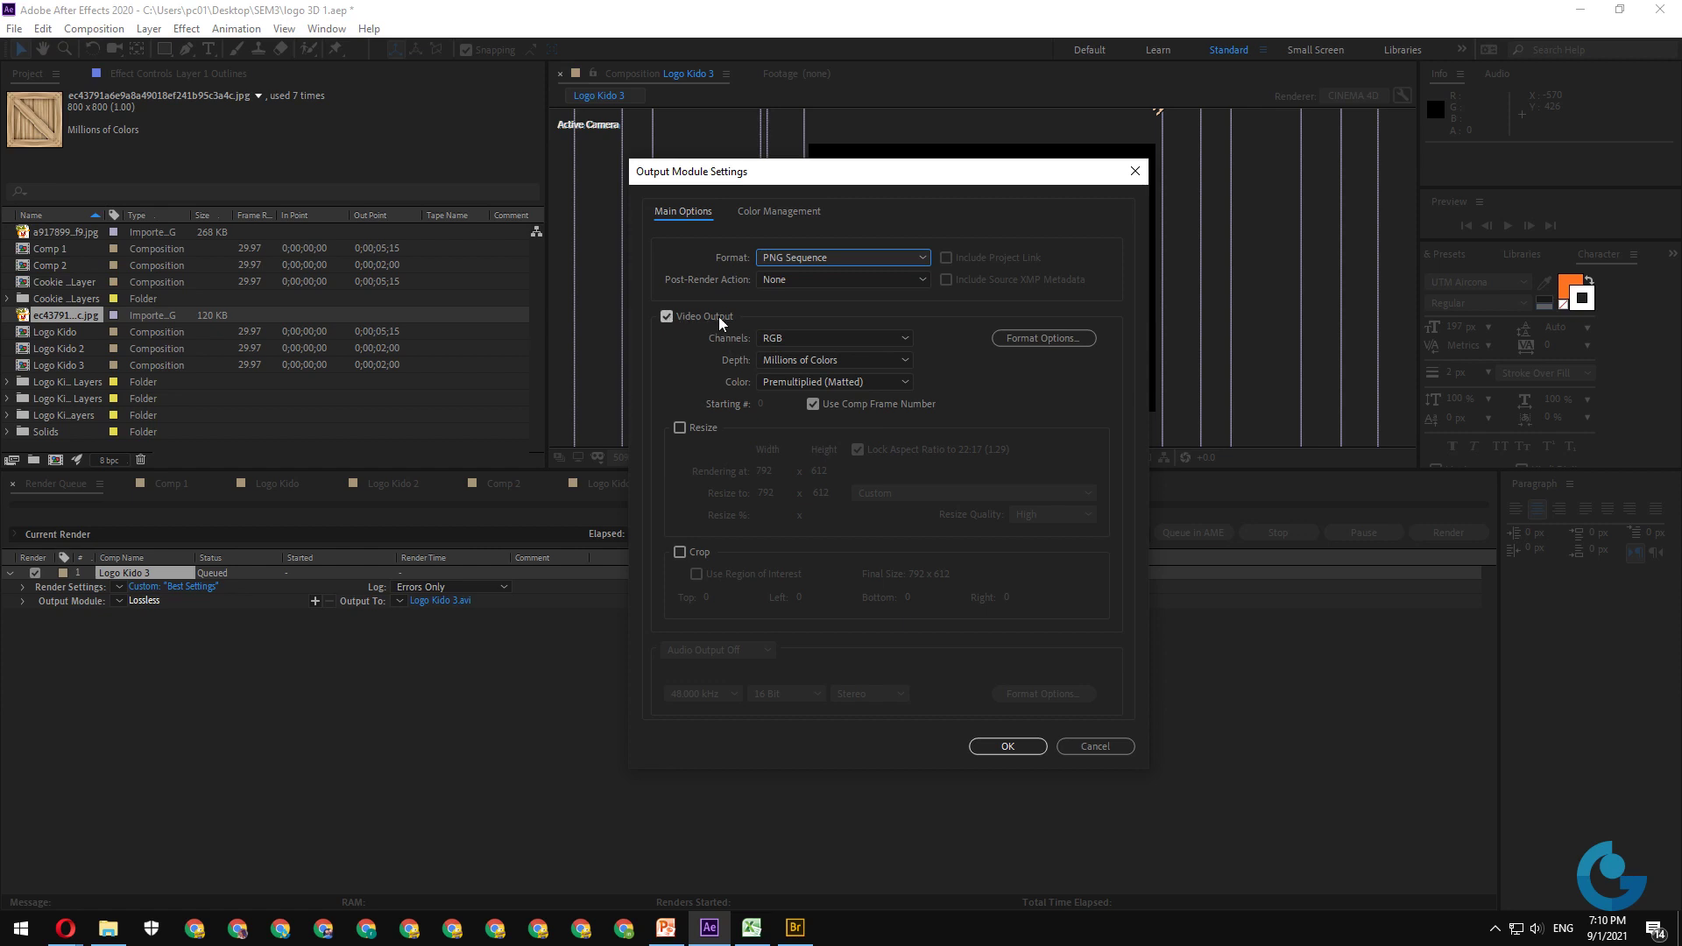
{"action": "left_click", "coordinate": [819, 338]}
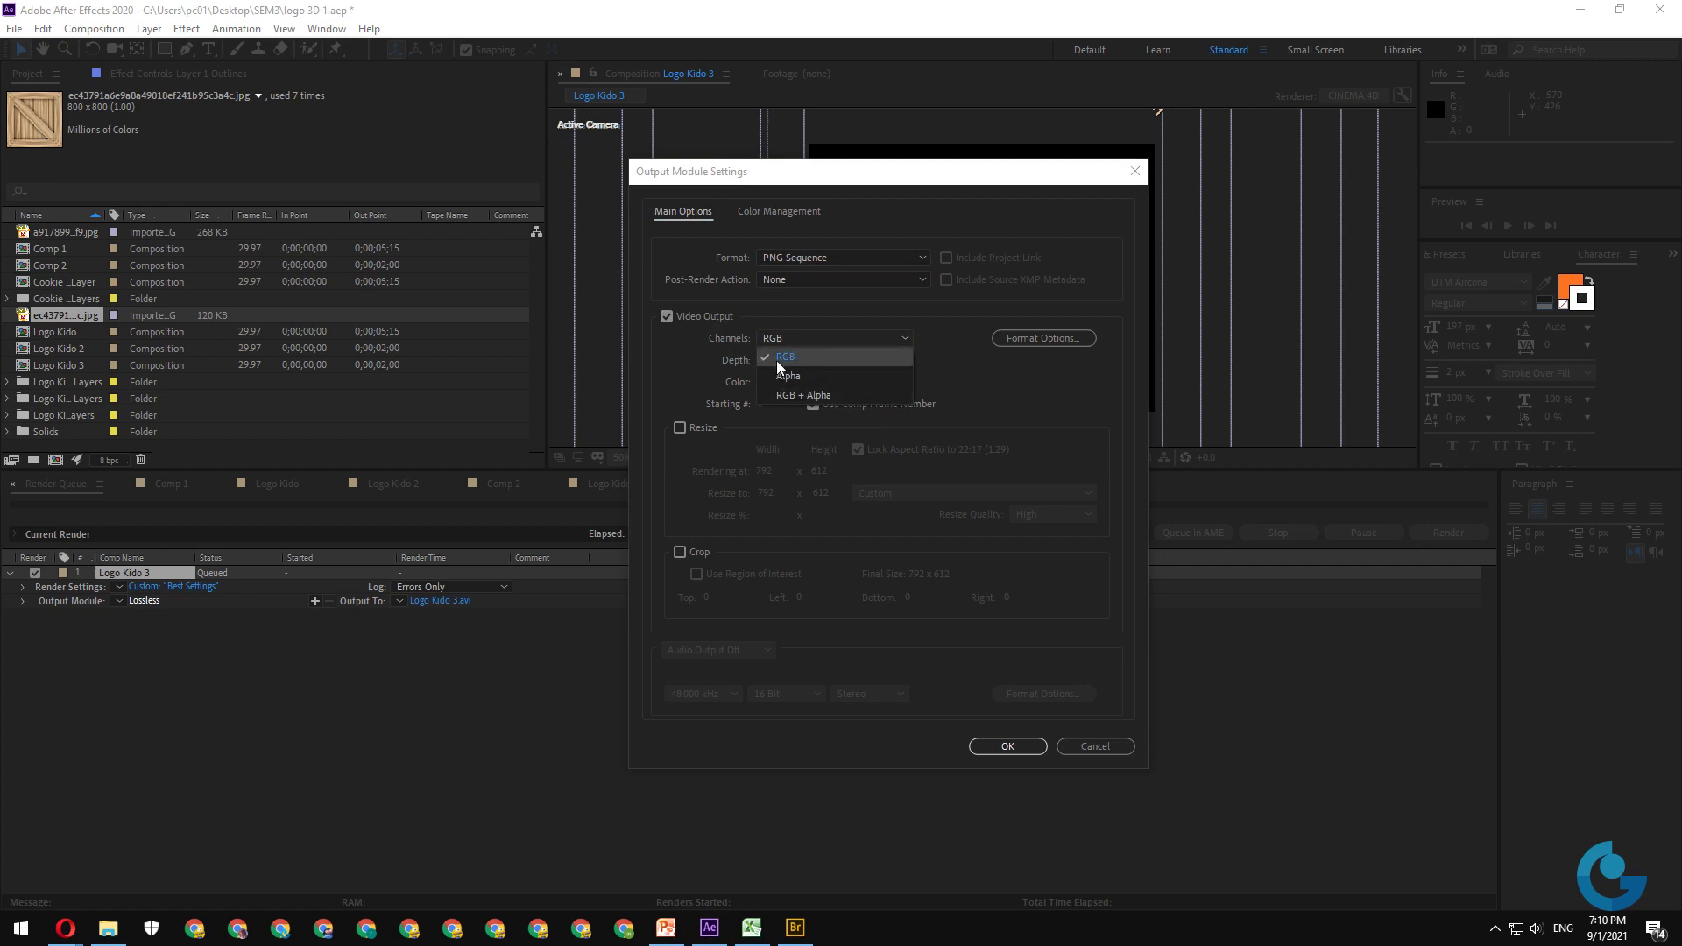
{"action": "left_click", "coordinate": [819, 395]}
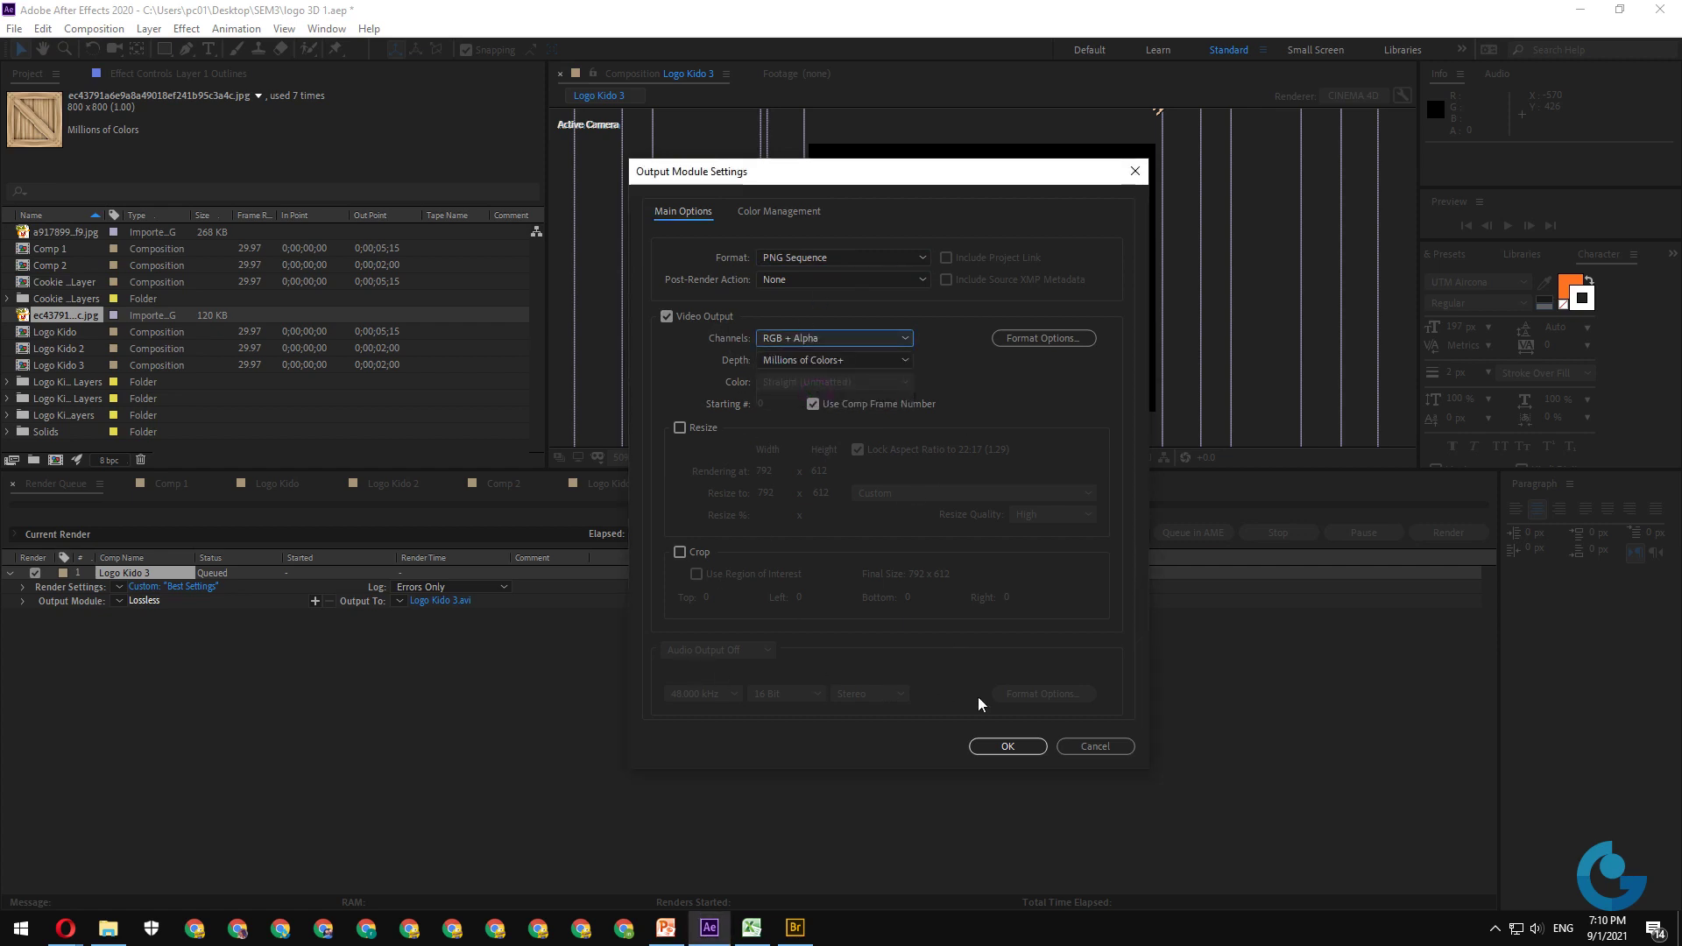
{"action": "left_click", "coordinate": [1008, 745]}
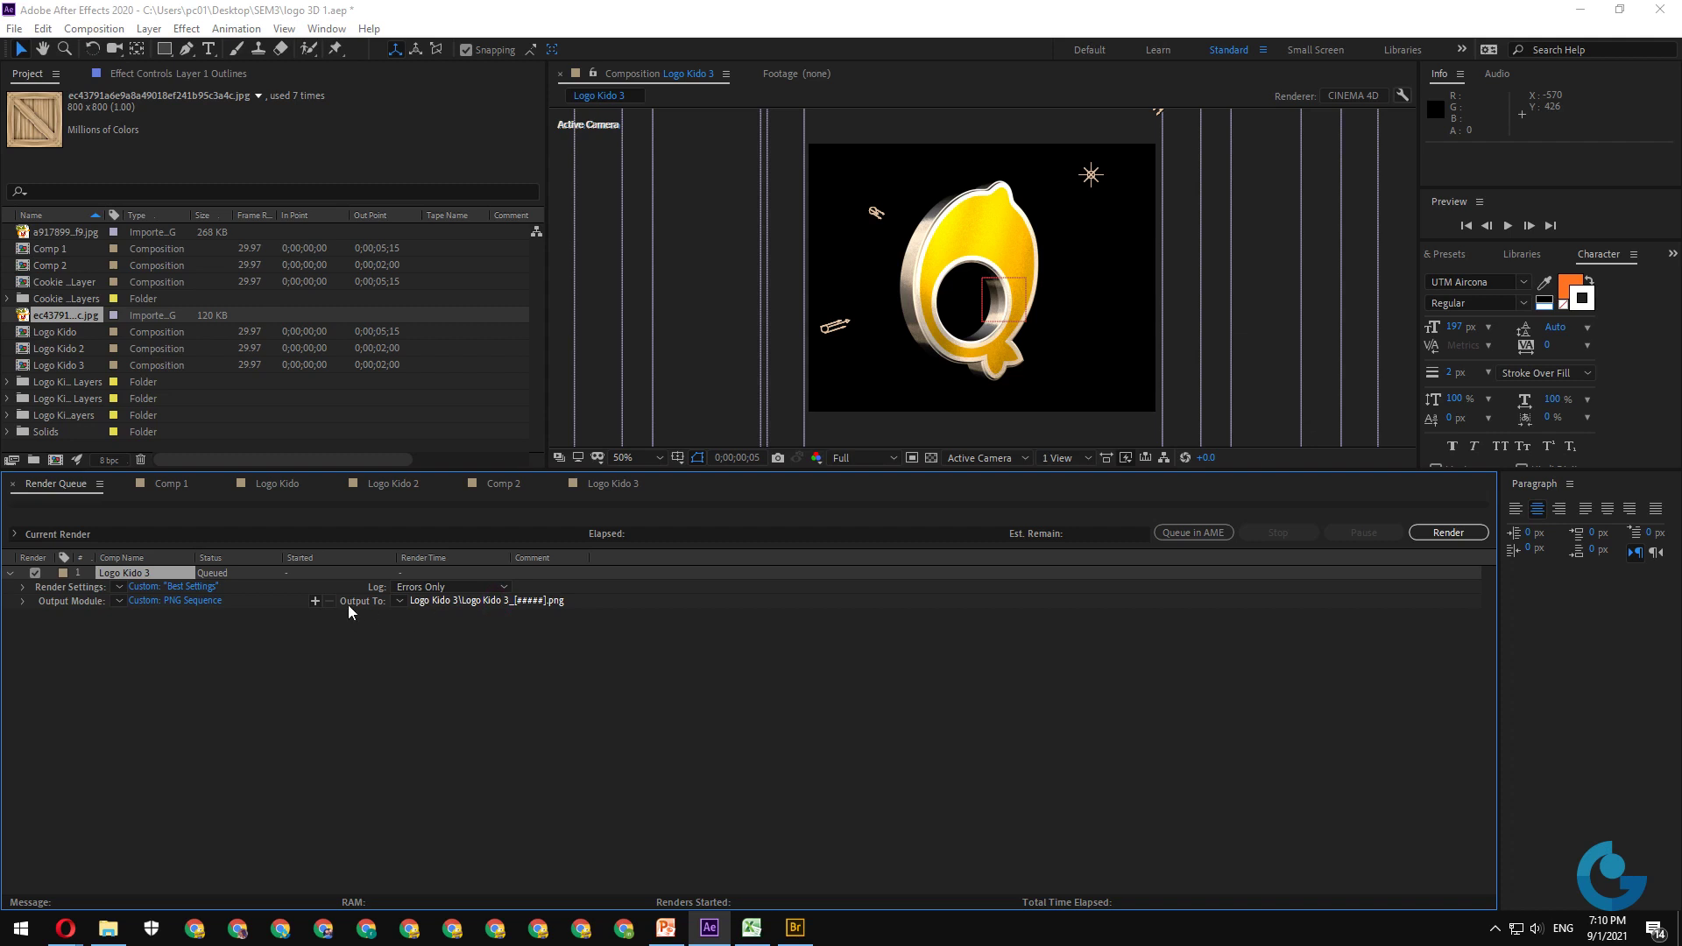
- Direct the PNG sequence output to SEM3 > Render Logo in a Logo Kido 3 subfolder and render the queue
{"action": "left_click", "coordinate": [486, 601]}
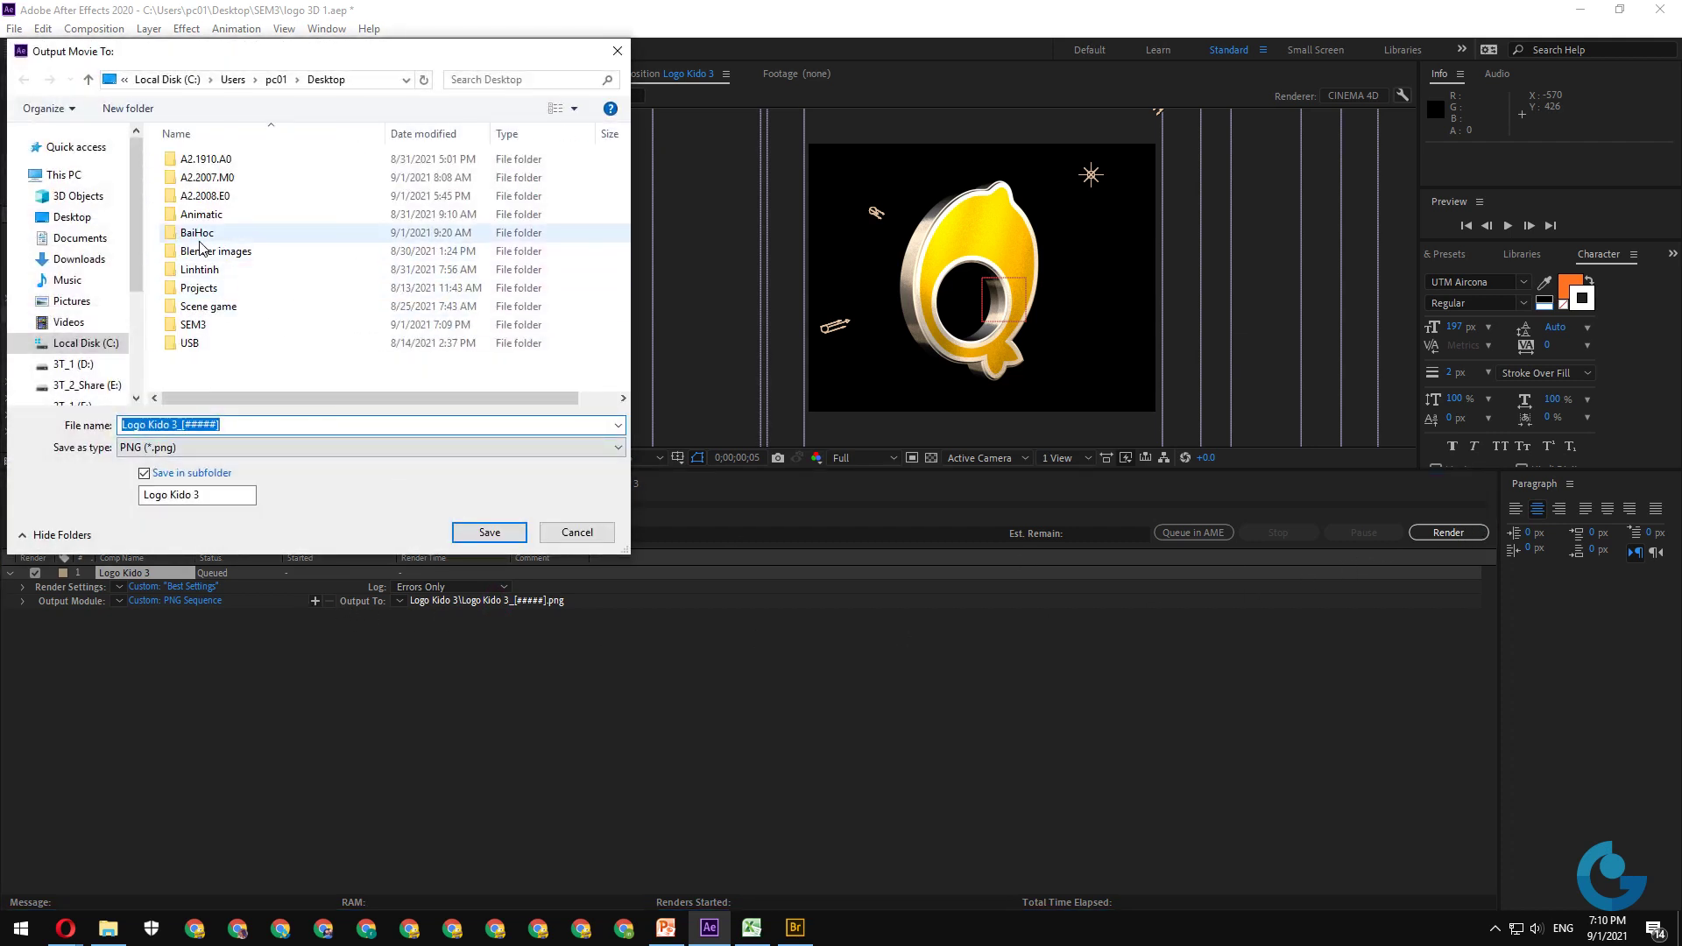
{"action": "double_click", "coordinate": [192, 324]}
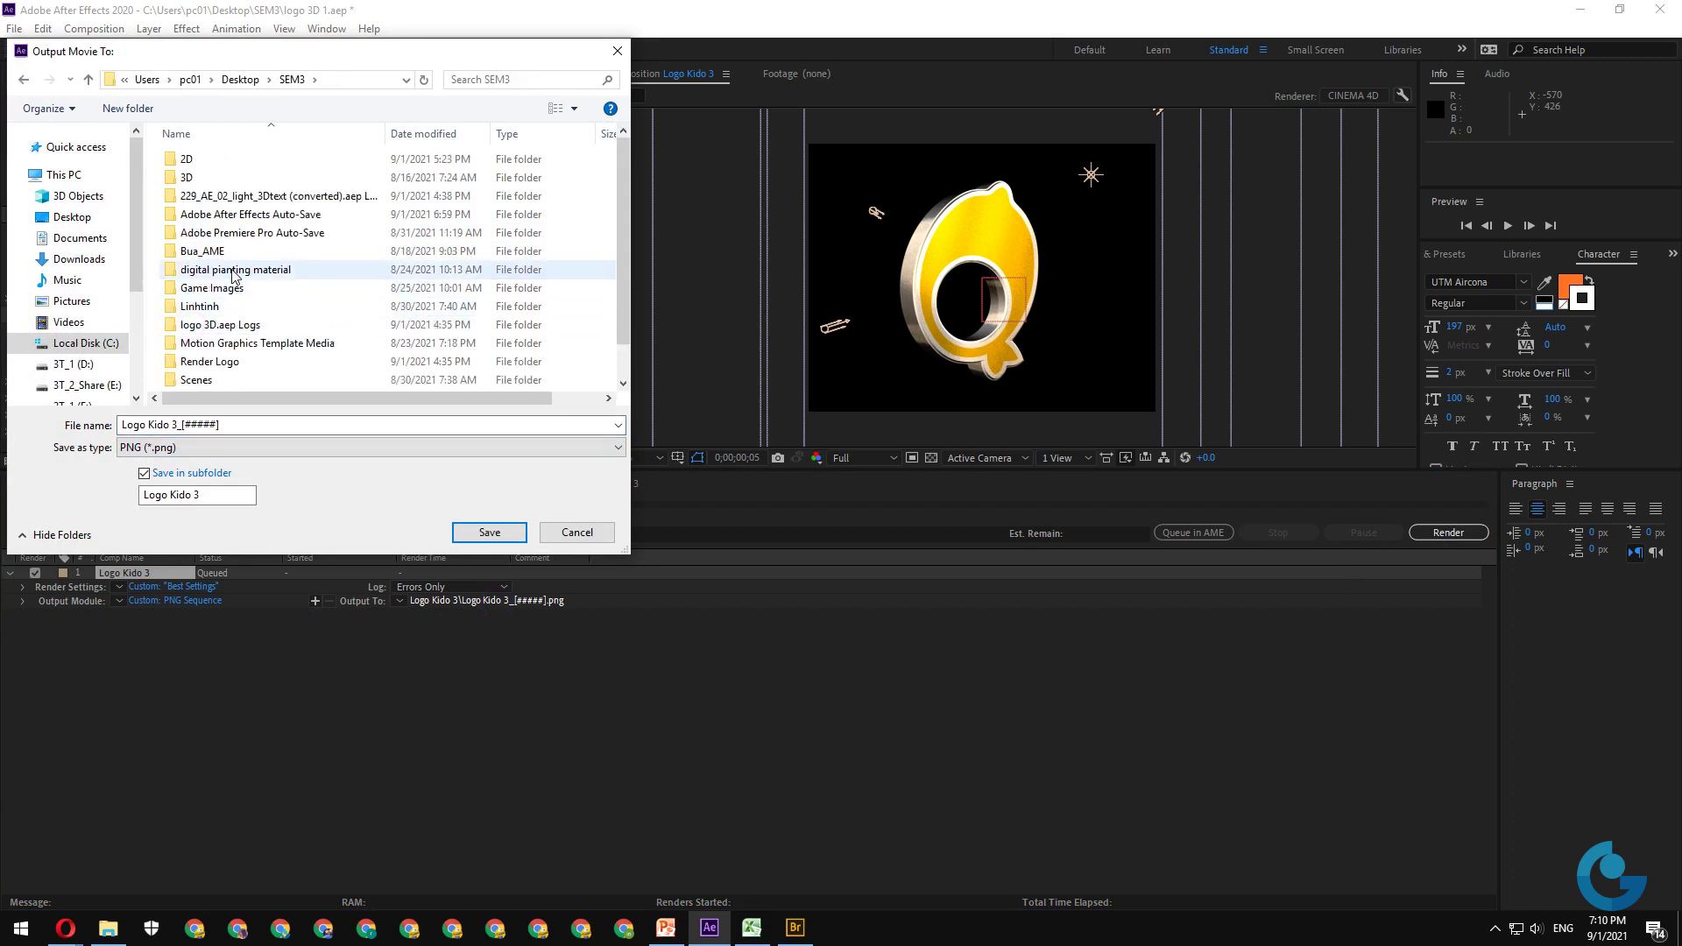
{"action": "scroll", "coordinate": [220, 326], "scroll_direction": "down", "scroll_amount": 1}
{"action": "double_click", "coordinate": [220, 325]}
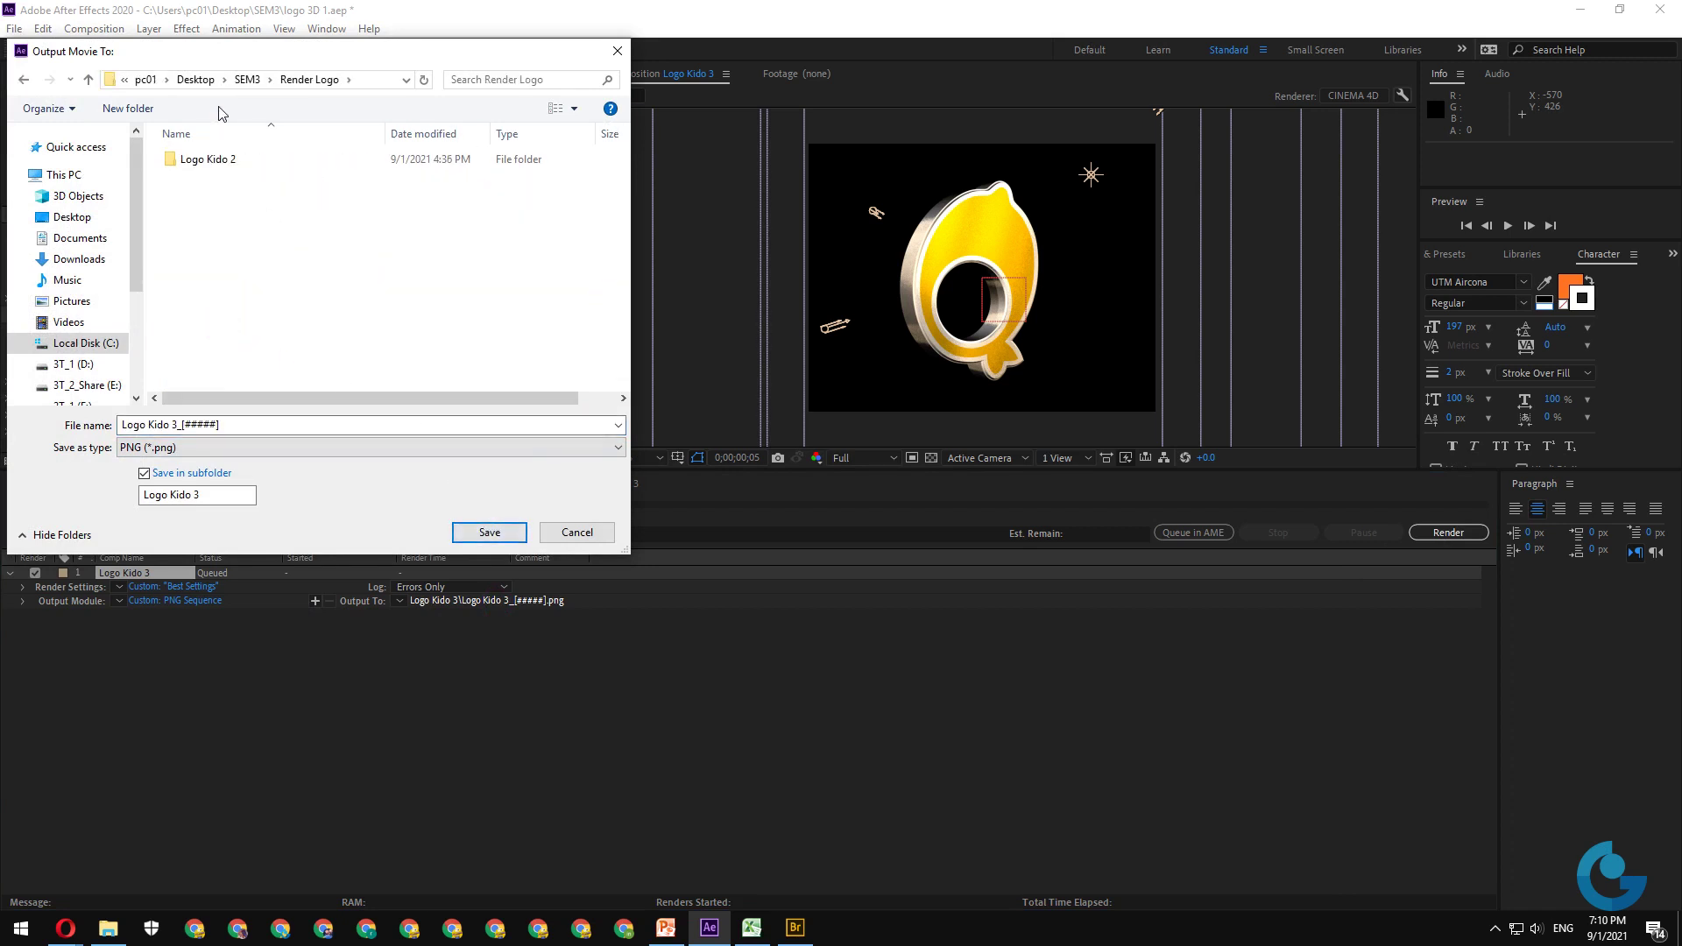
{"action": "left_click", "coordinate": [93, 82]}
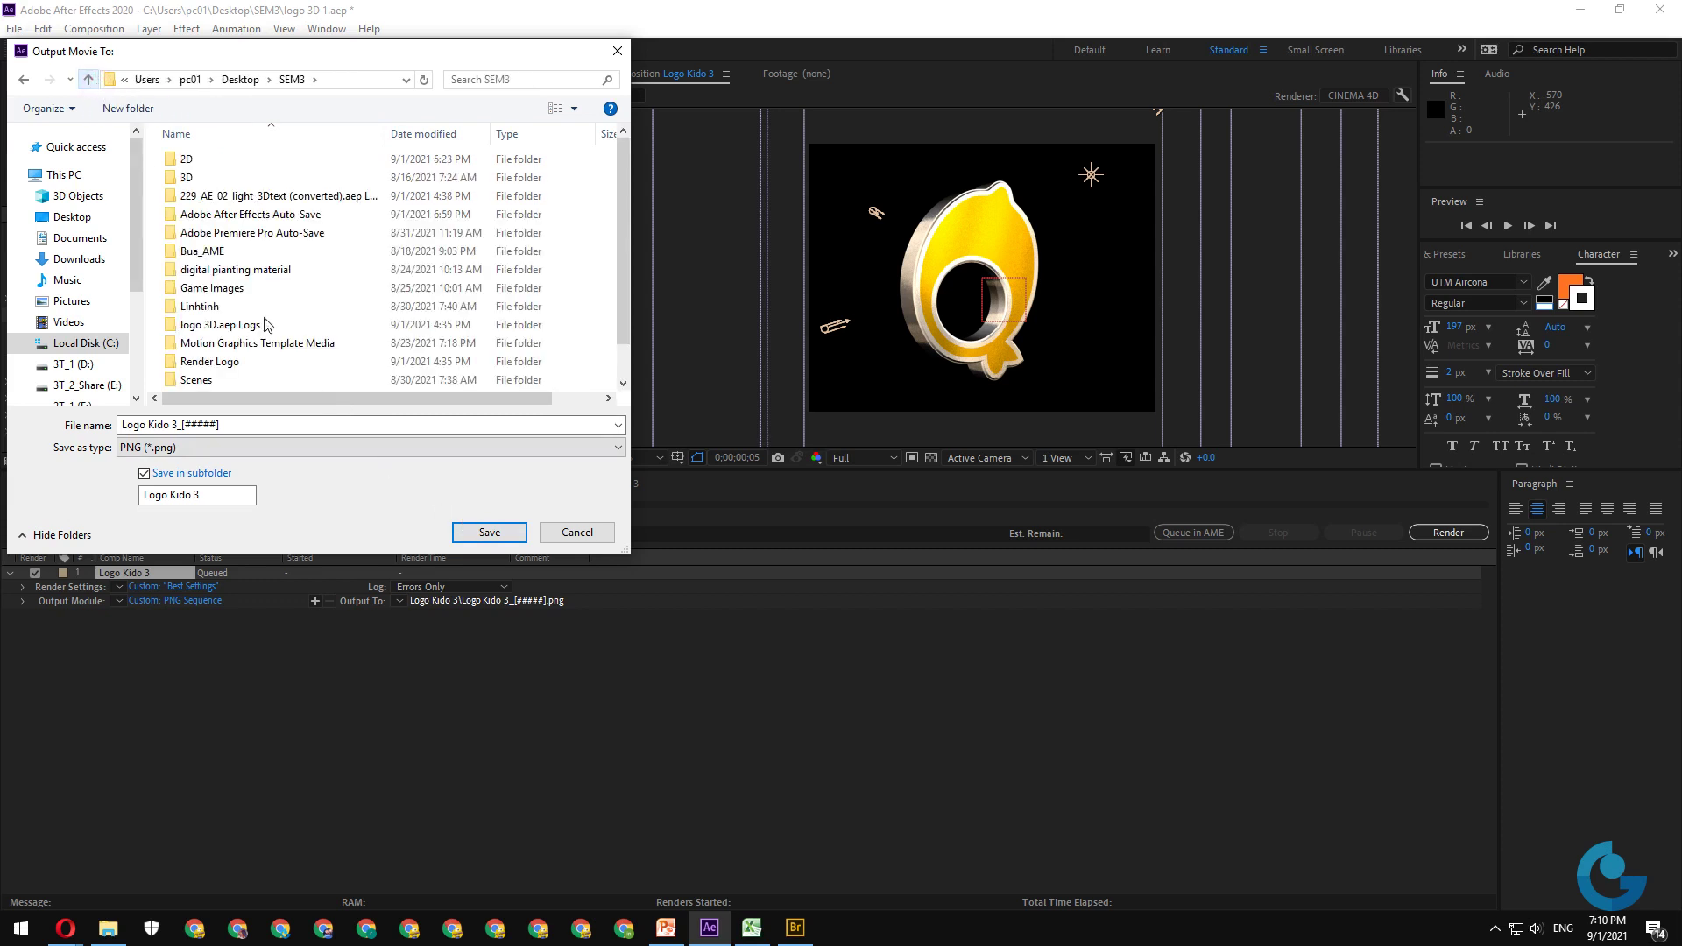
{"action": "left_click", "coordinate": [224, 362]}
{"action": "double_click", "coordinate": [225, 363]}
{"action": "left_click", "coordinate": [488, 533]}
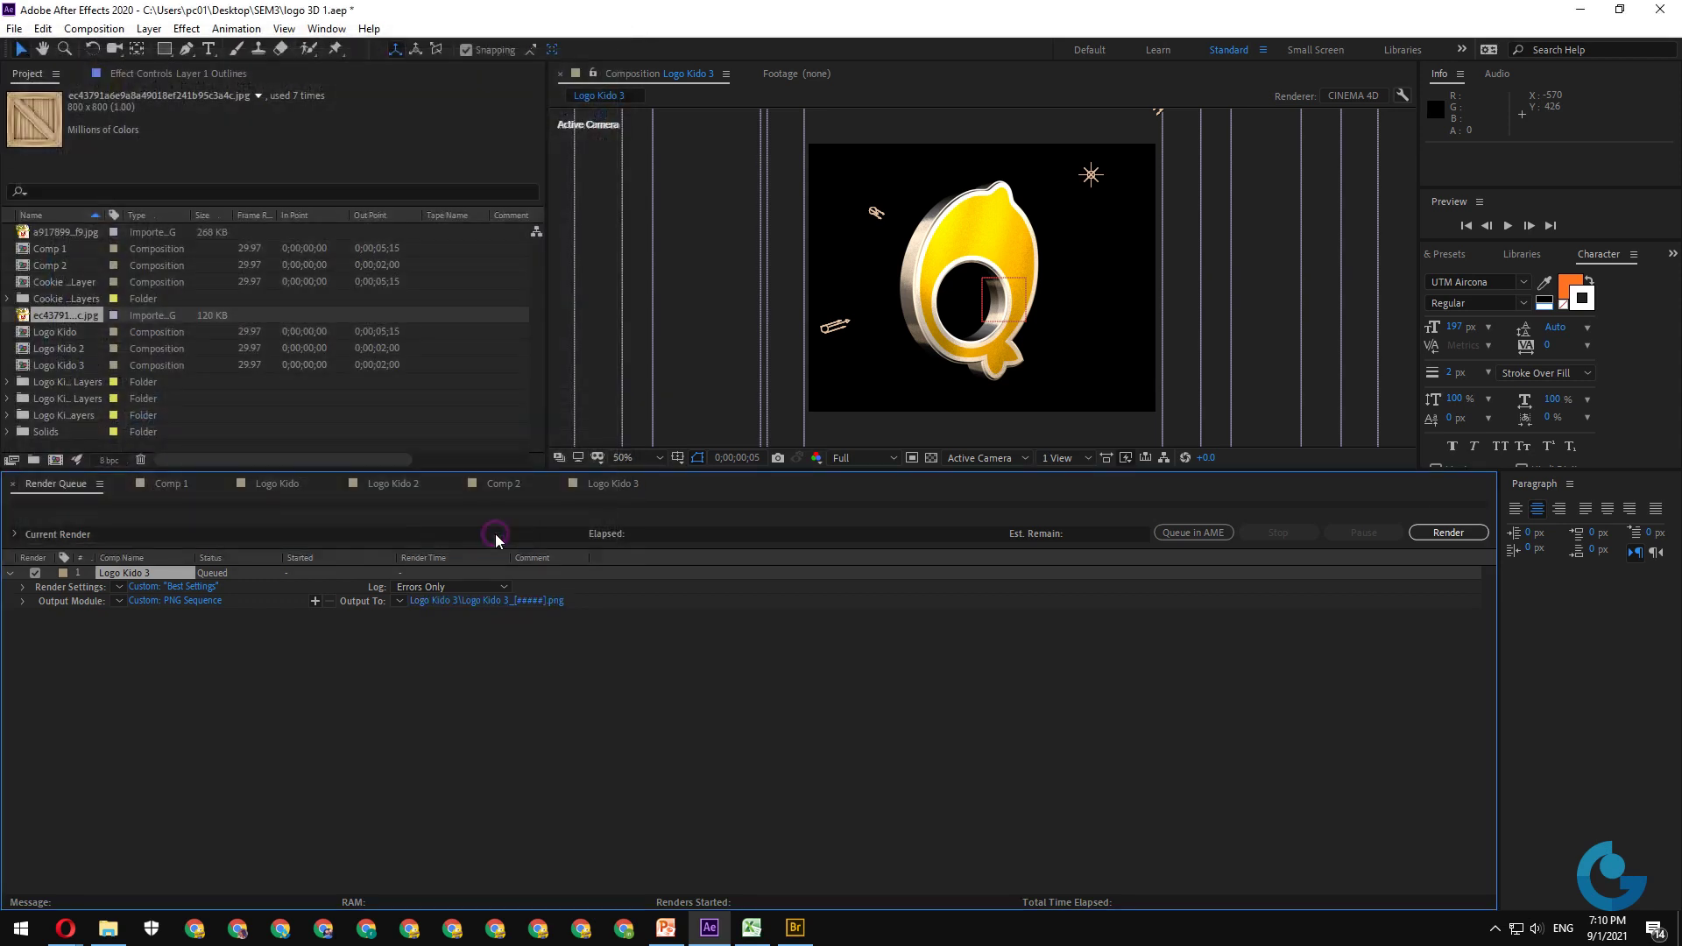
{"action": "left_click", "coordinate": [1448, 533]}
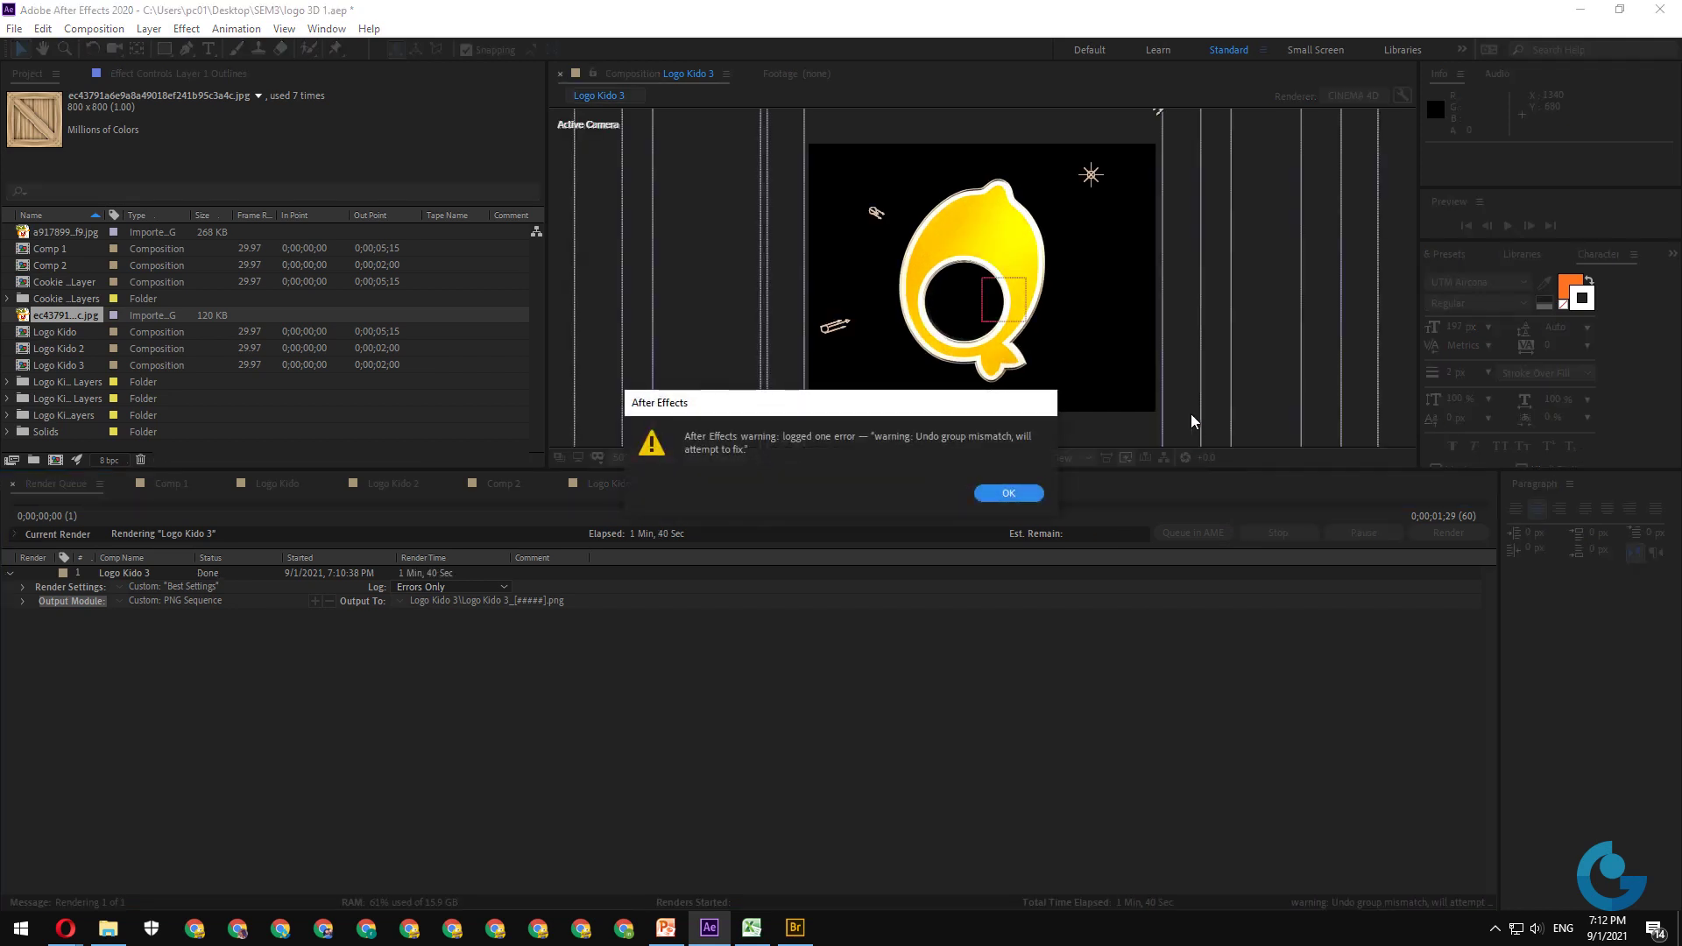
{"action": "left_click", "coordinate": [1008, 494]}
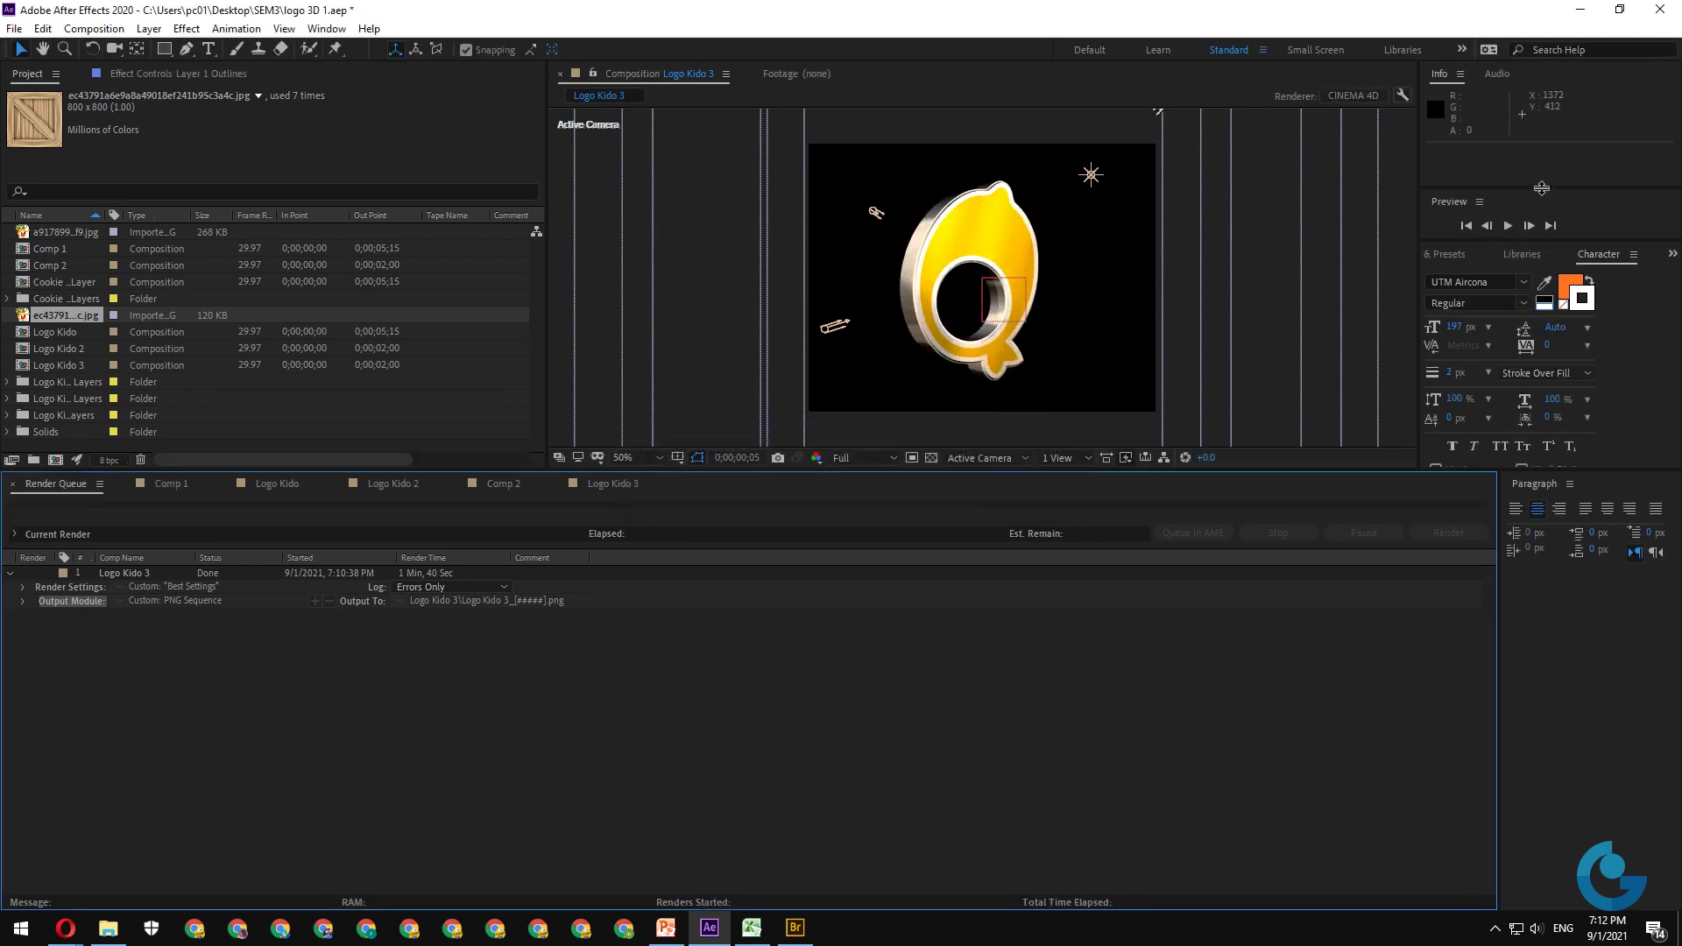
- Minimize After Effects and close the Bridge window so that File Explorer is accessible
{"action": "left_click", "coordinate": [1580, 9]}
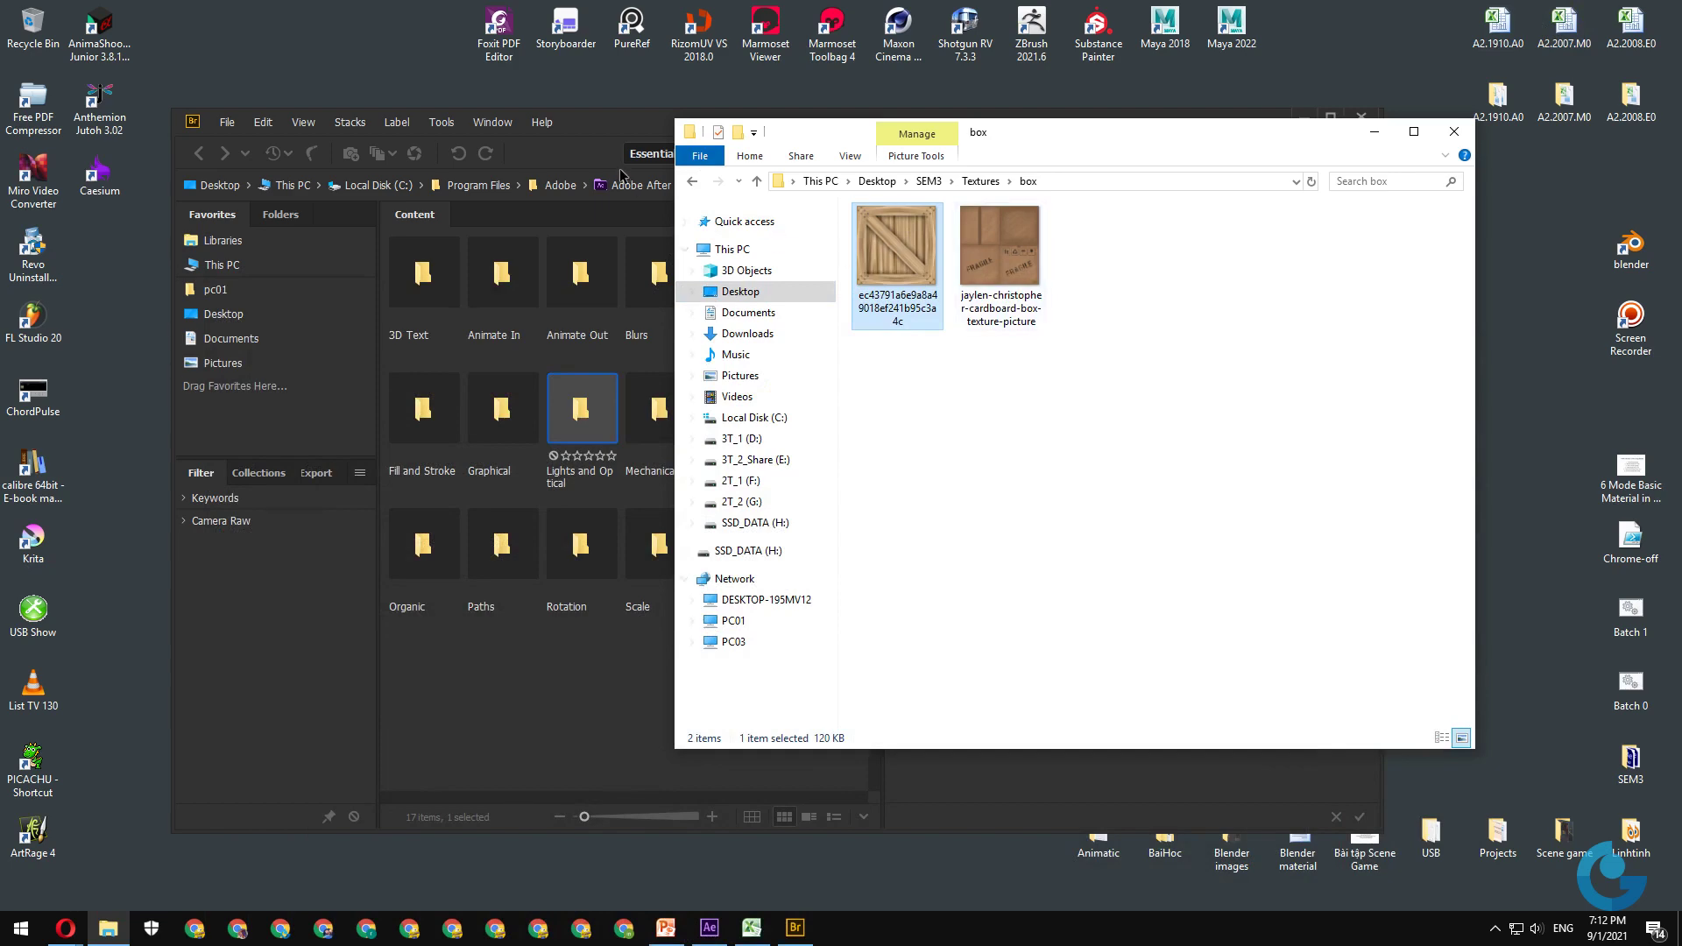
{"action": "left_click", "coordinate": [603, 133]}
{"action": "left_click", "coordinate": [1356, 123]}
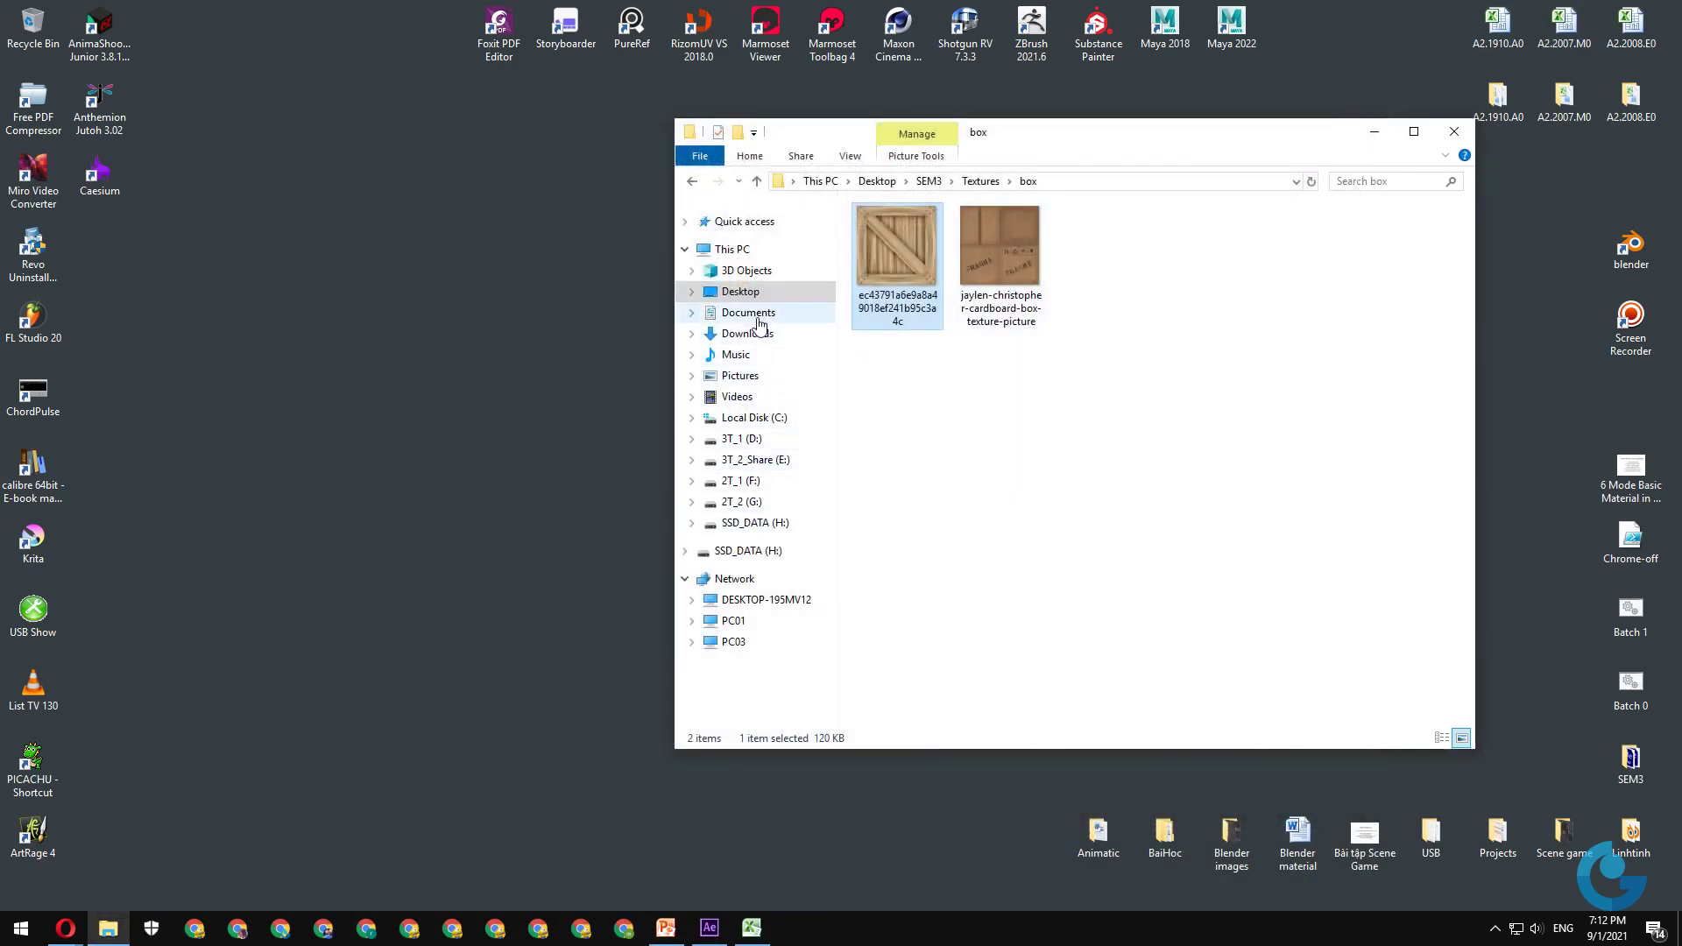
- Open Desktop > SEM3 > Render Logo > Logo Kido 3 and examine the rendered PNG frames in an enlarged window
{"action": "left_click", "coordinate": [740, 291]}
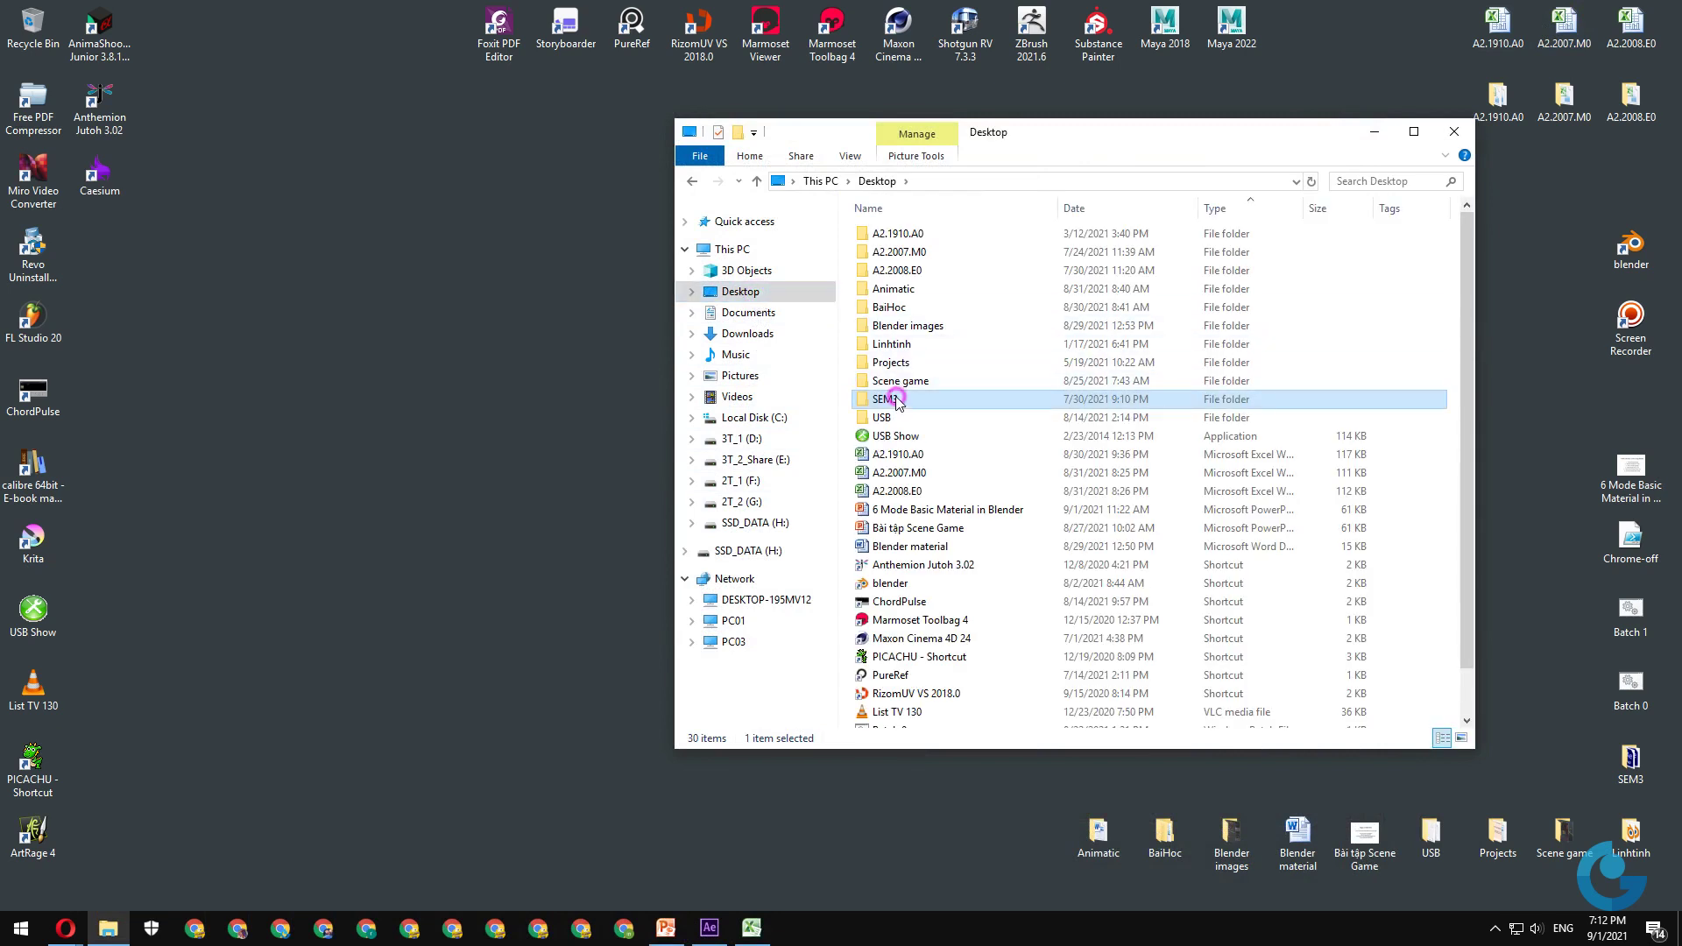
{"action": "double_click", "coordinate": [791, 390]}
{"action": "double_click", "coordinate": [896, 516]}
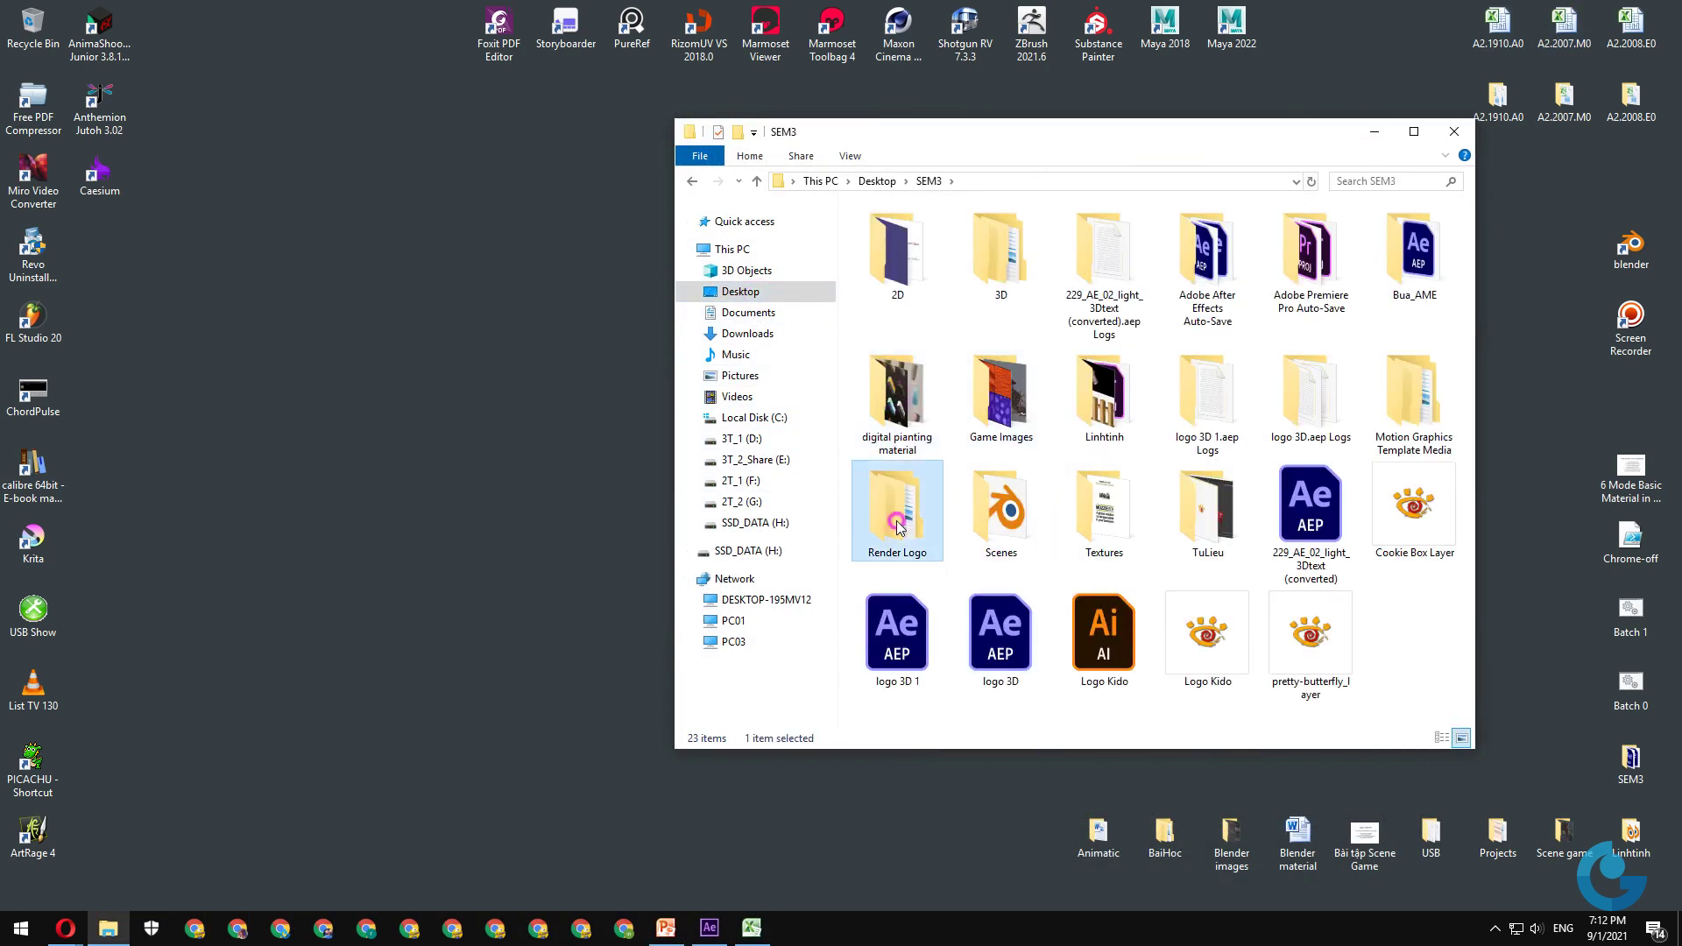
{"action": "double_click", "coordinate": [906, 252]}
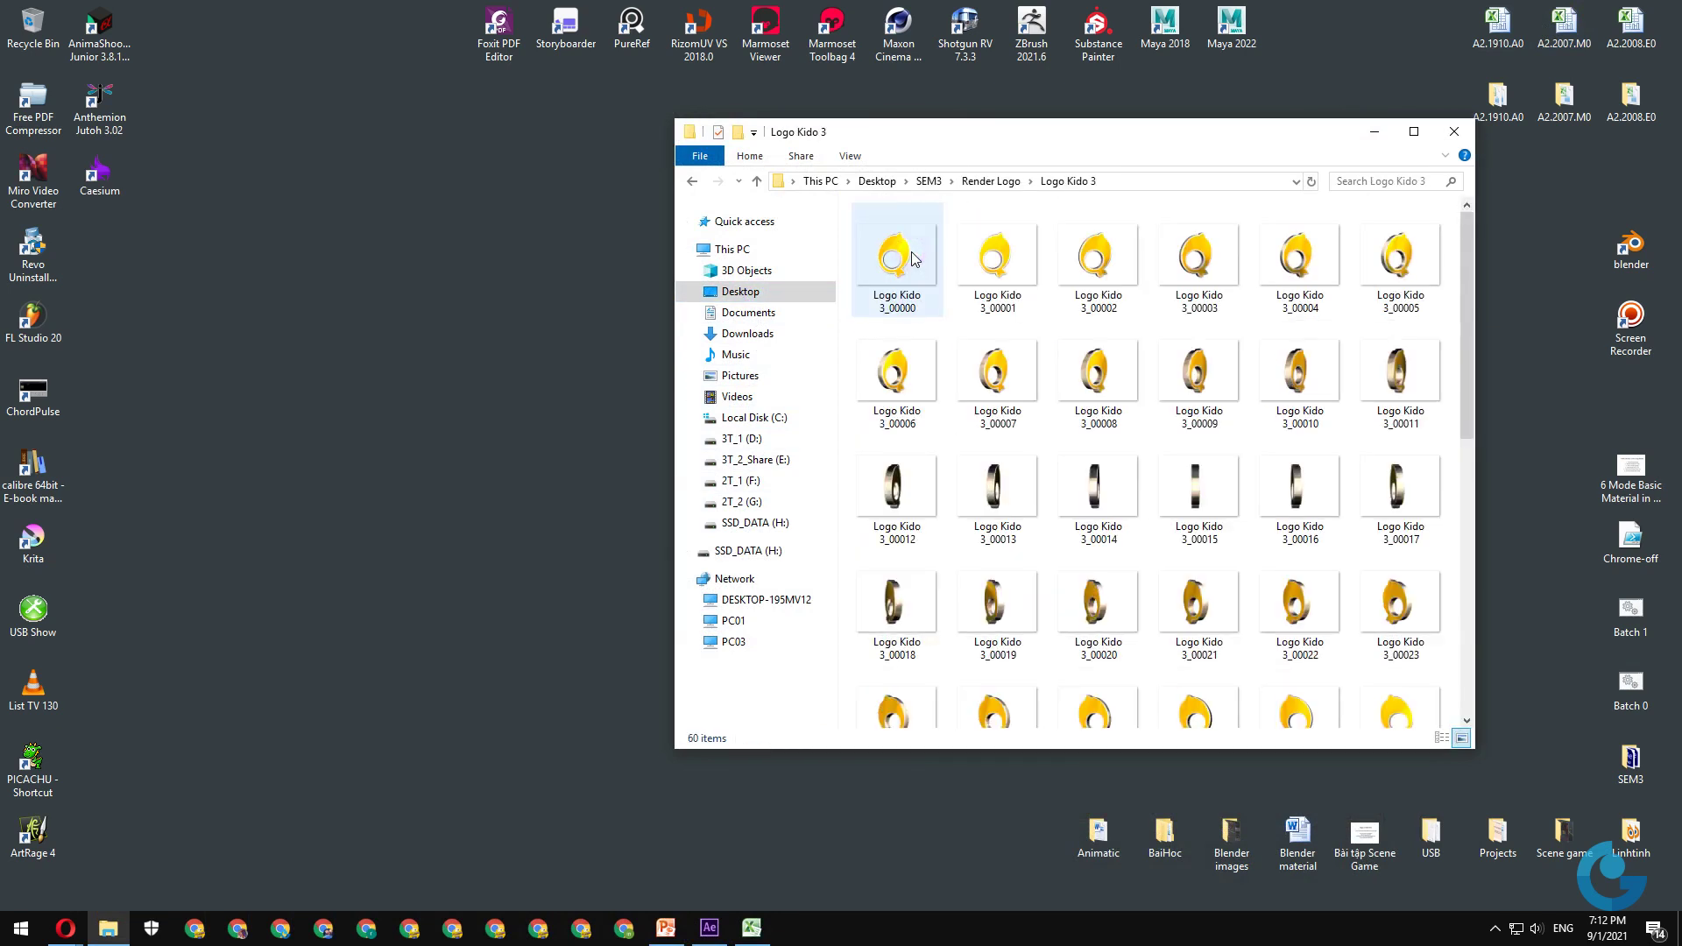
{"action": "left_click", "coordinate": [1412, 131]}
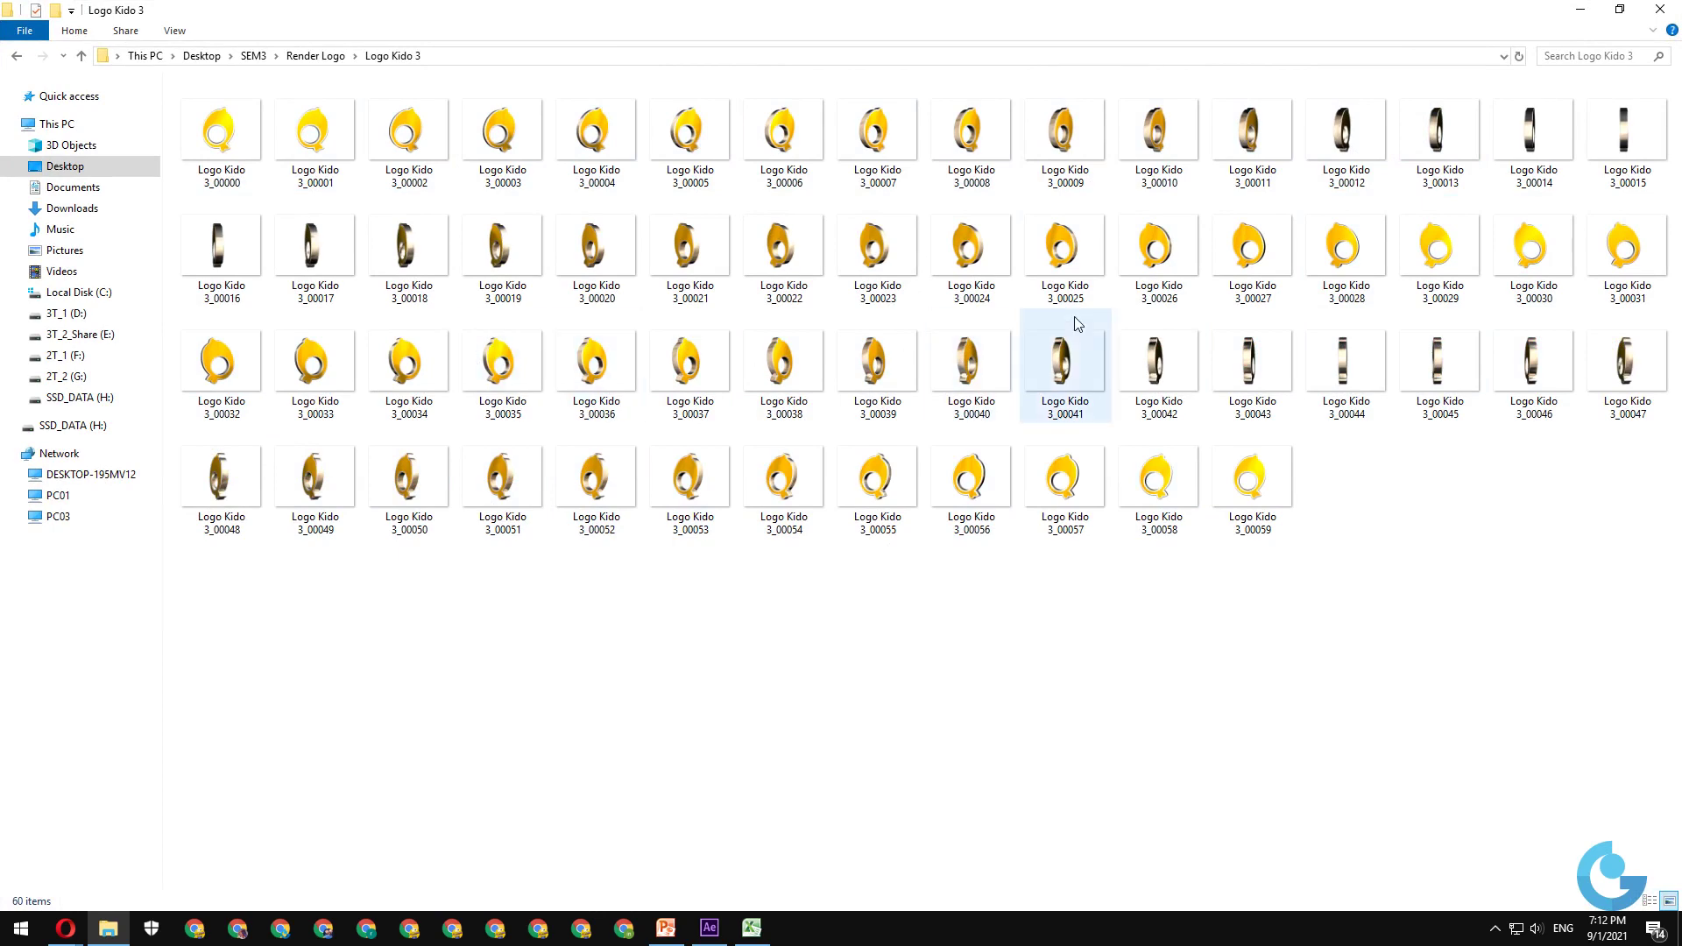
{"action": "left_click", "coordinate": [1619, 10]}
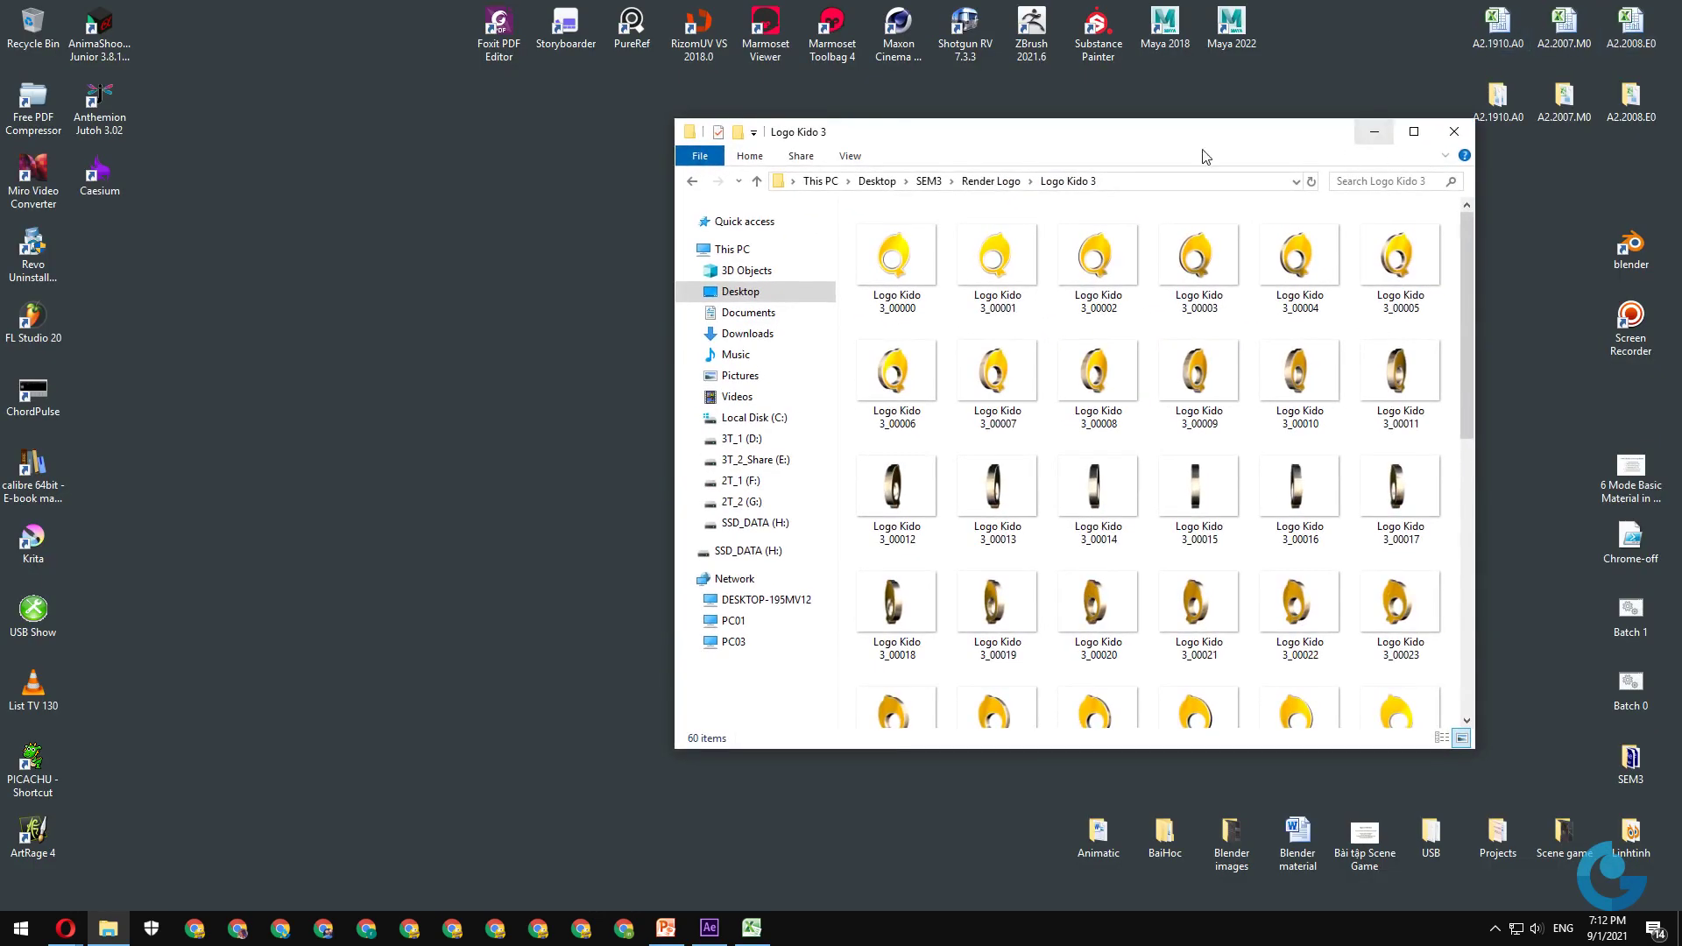
- Switch back to After Effects, make the composition viewer area taller and open the Logo Kido 2 timeline
{"action": "left_click", "coordinate": [710, 928]}
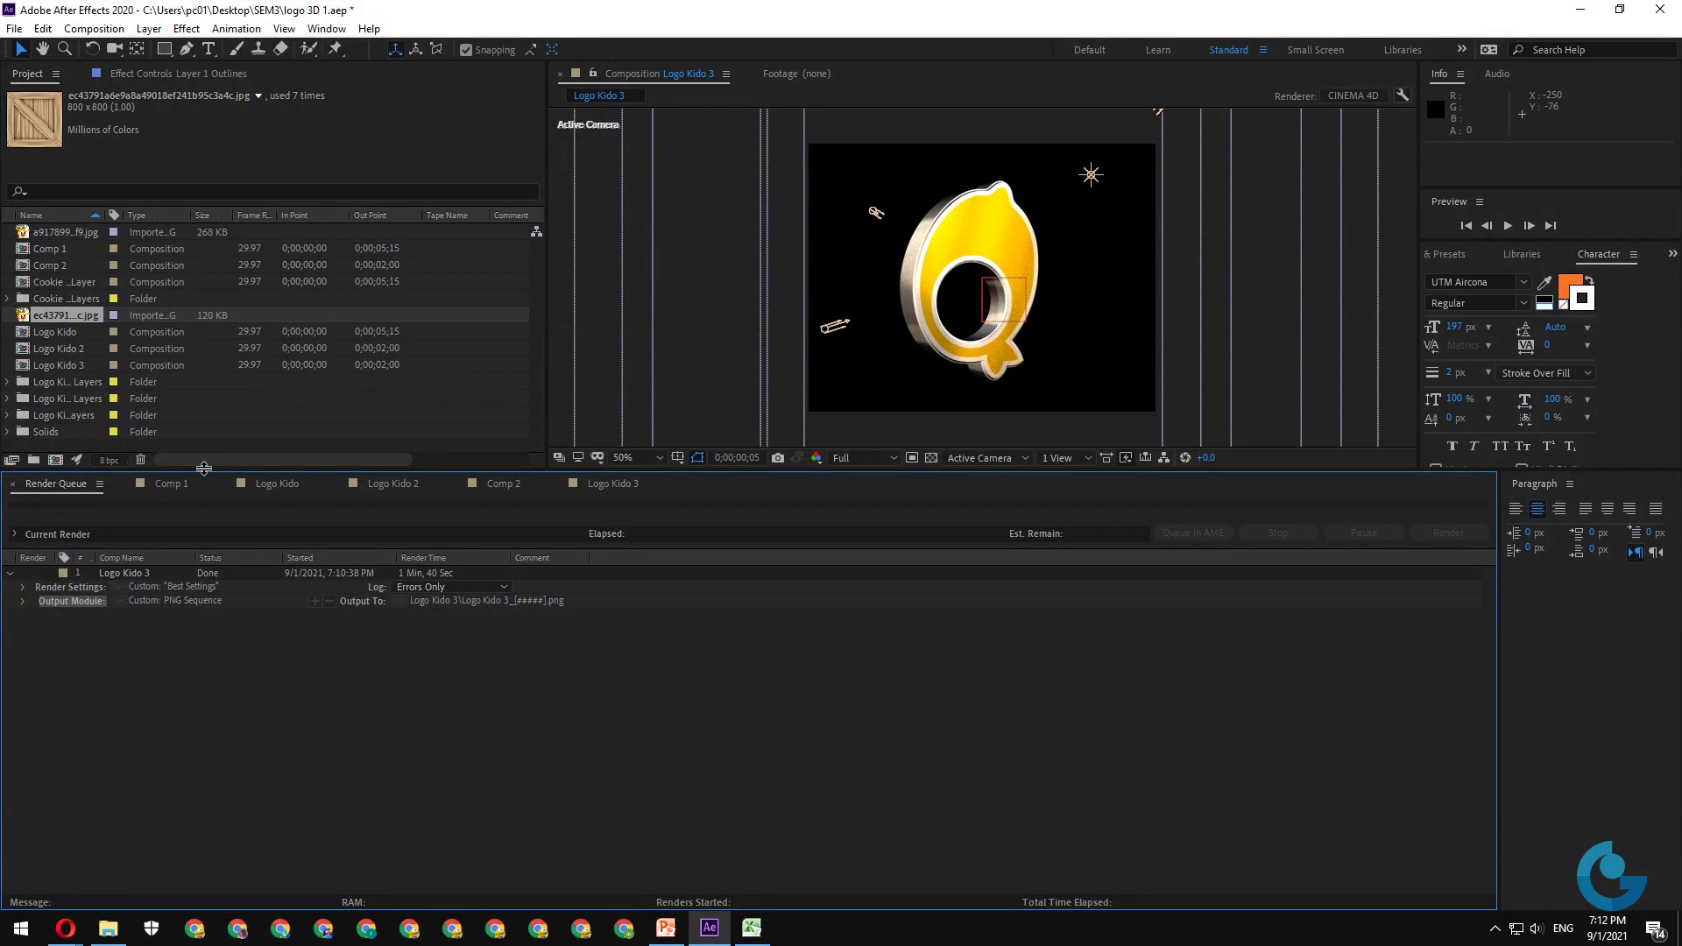
{"action": "left_click_drag", "start_coordinate": [204, 469], "coordinate": [200, 599]}
{"action": "left_click", "coordinate": [385, 613]}
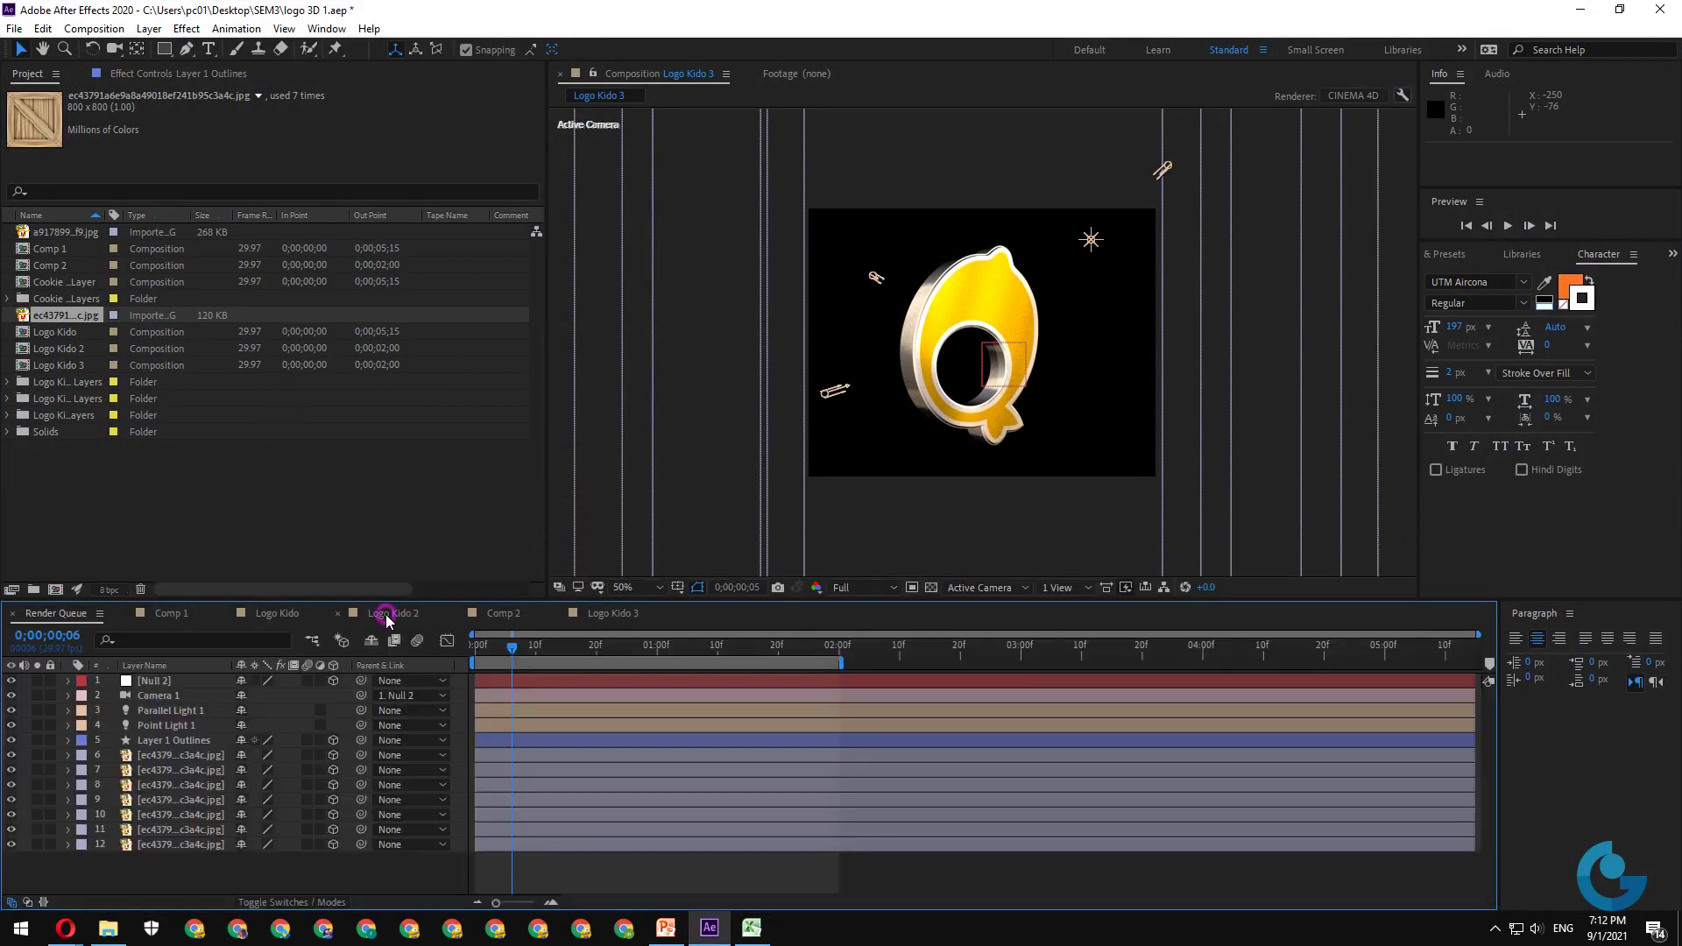
- Look through the Comp 1, Comp 2 and Logo Kido 2 compositions and return to Comp 1
{"action": "left_click", "coordinate": [288, 613]}
{"action": "left_click", "coordinate": [171, 613]}
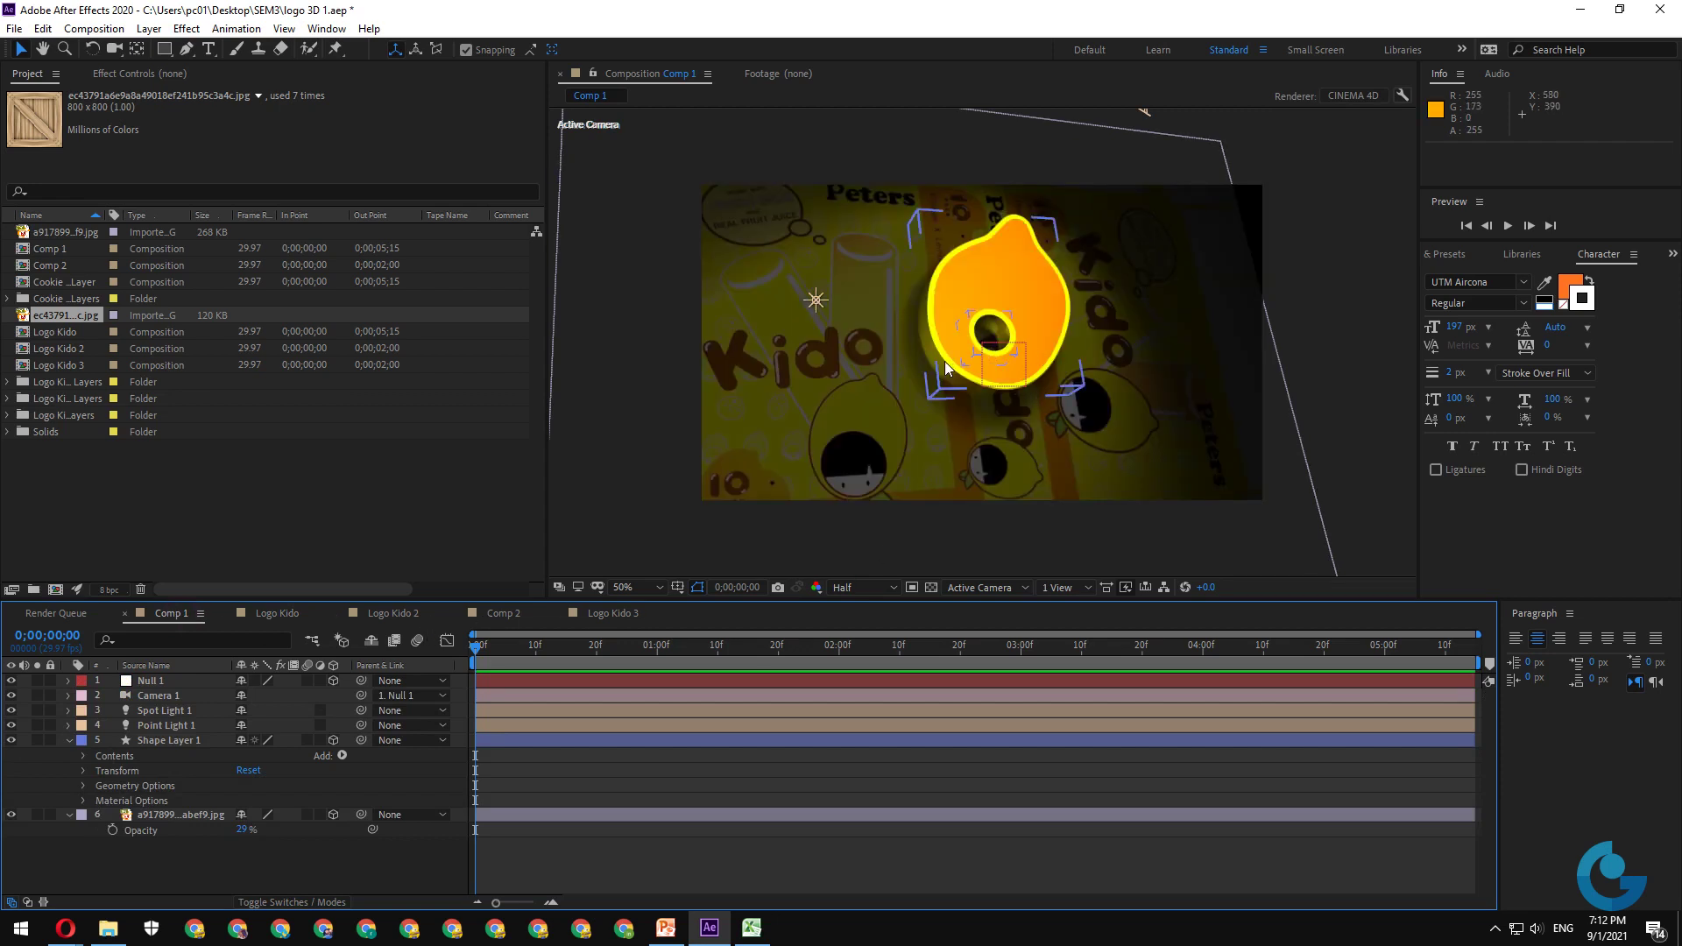
{"action": "left_click", "coordinate": [609, 613]}
{"action": "left_click", "coordinate": [504, 615]}
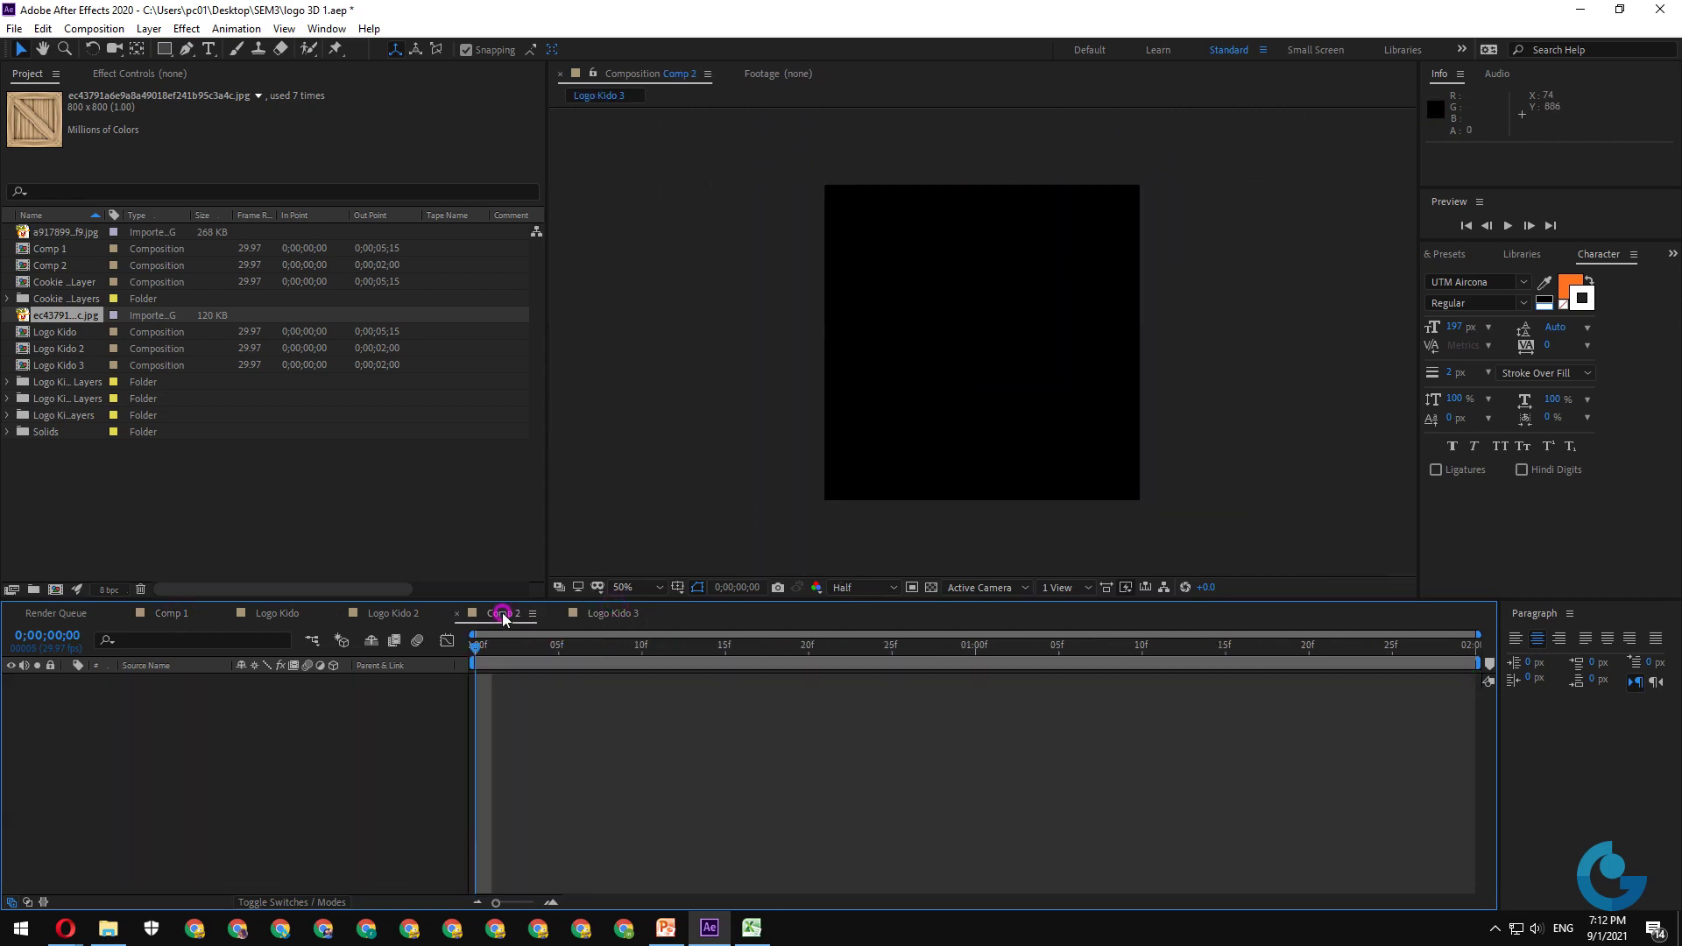
{"action": "left_click", "coordinate": [392, 613]}
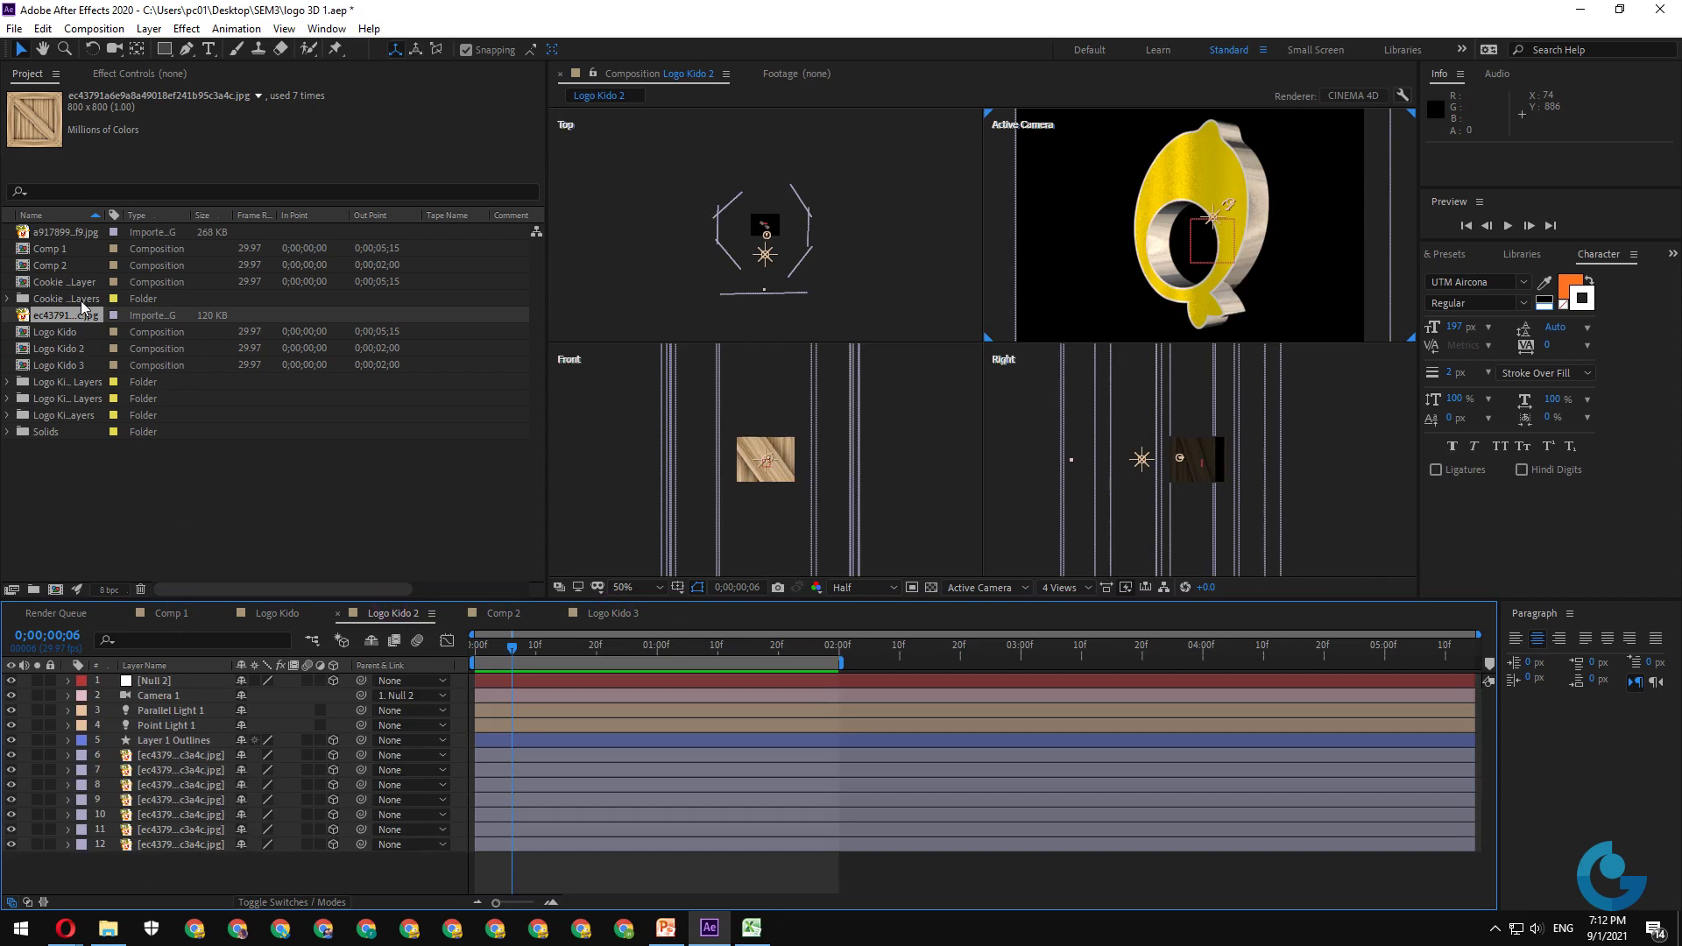
{"action": "left_click", "coordinate": [163, 610]}
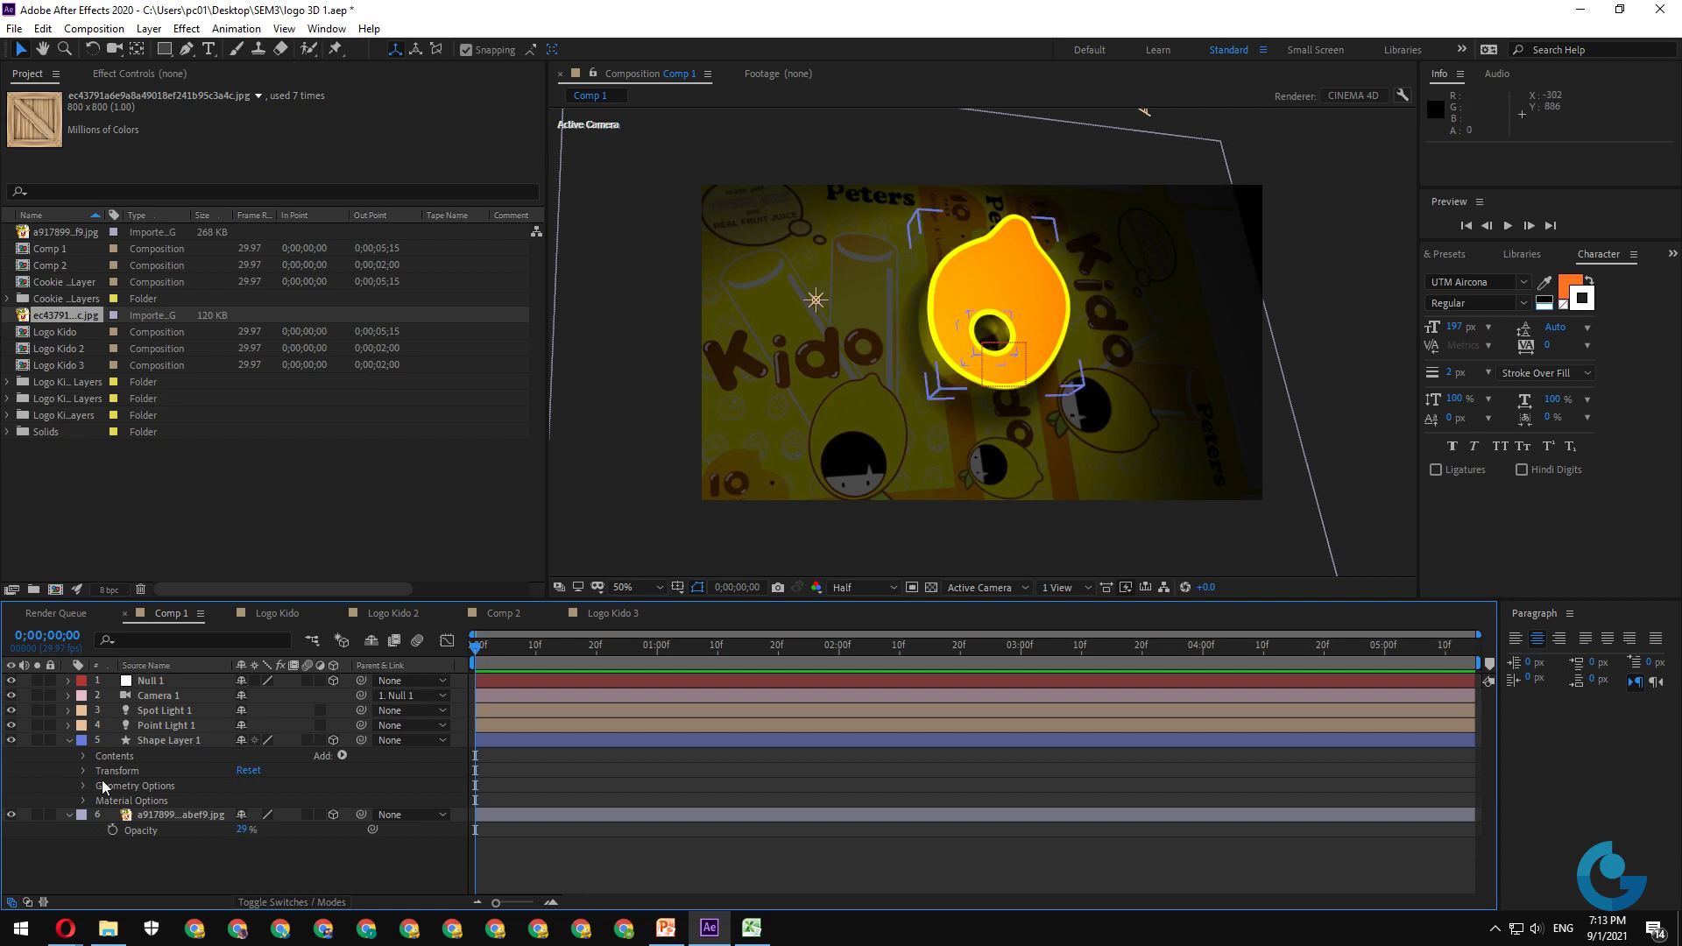
- Delete Shape Layer 1, the orange lemon, from Comp 1 and collapse the background image layer's properties
{"action": "left_click", "coordinate": [69, 740]}
{"action": "left_click", "coordinate": [167, 741]}
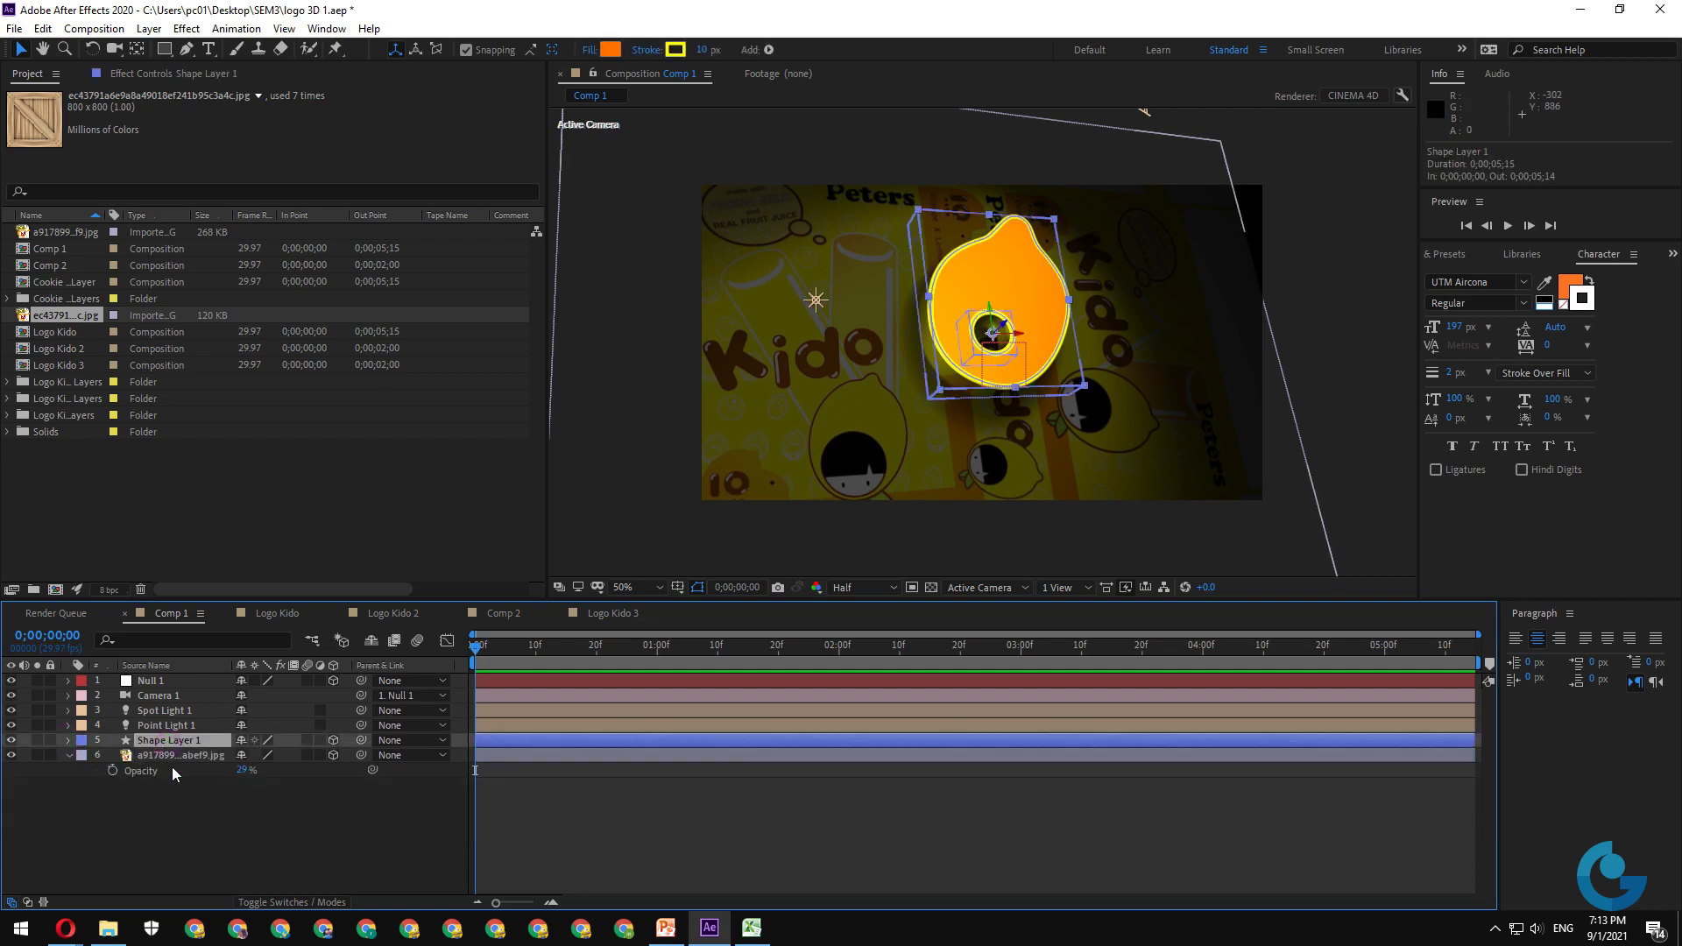
{"action": "key", "text": "Delete"}
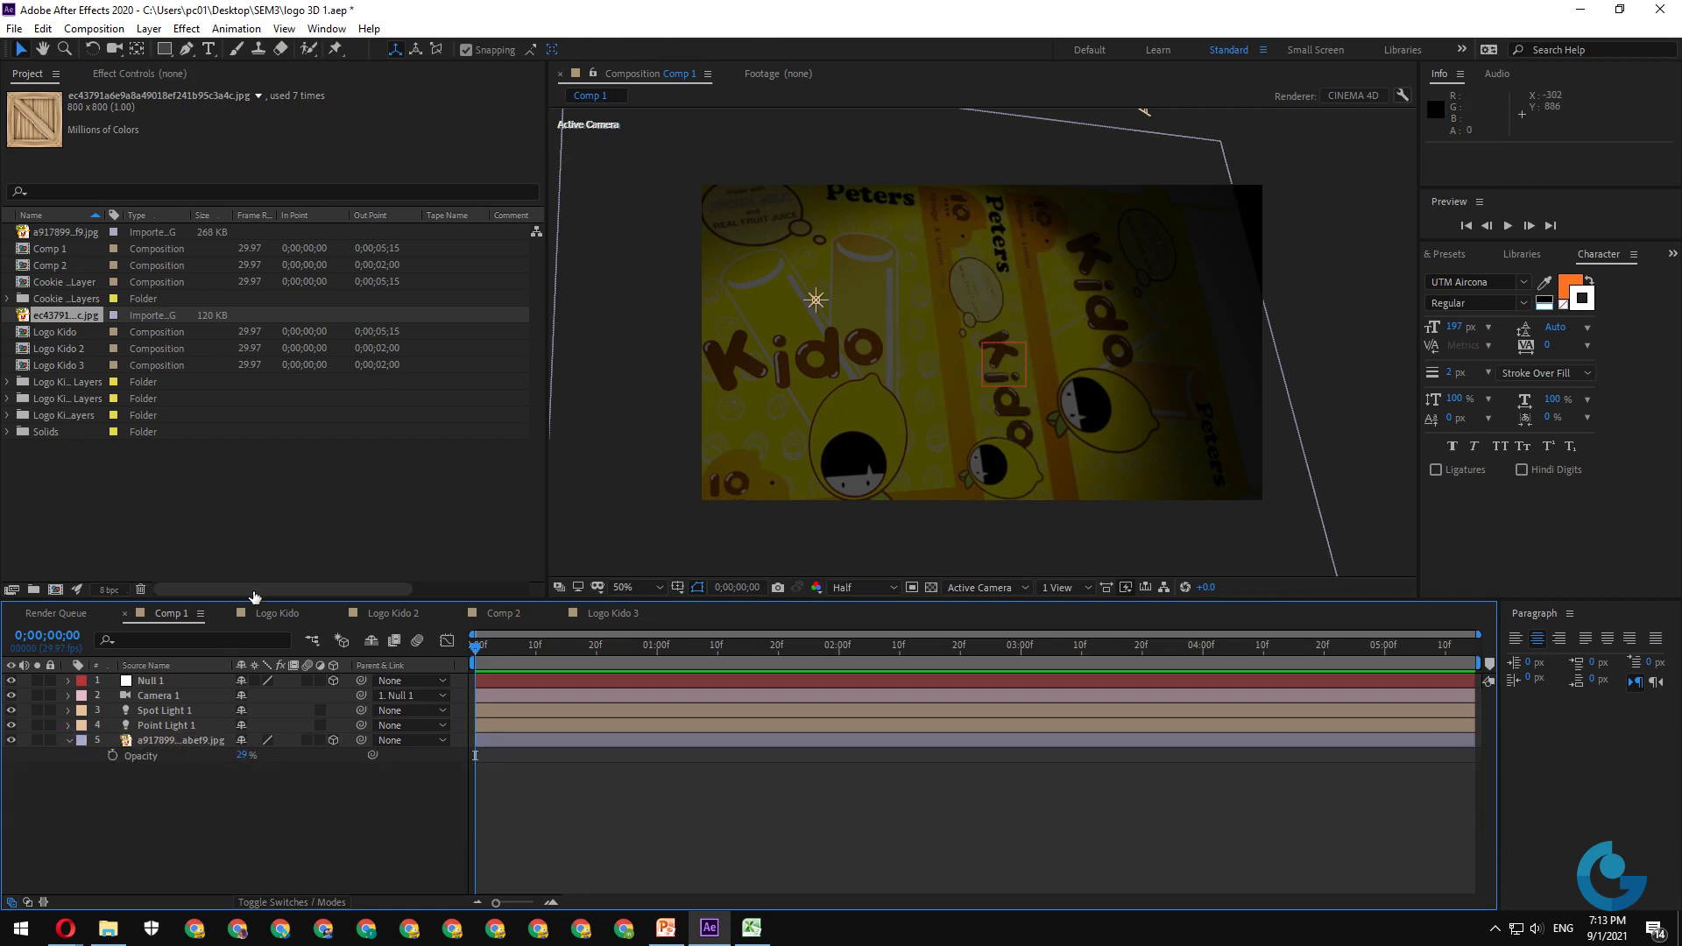
{"action": "left_click", "coordinate": [68, 740]}
- Import the rendered frames from Desktop > SEM3 > Render Logo > Logo Kido 3 as a PNG sequence, beginning with Logo Kido 3_00000
{"action": "double_click", "coordinate": [140, 480]}
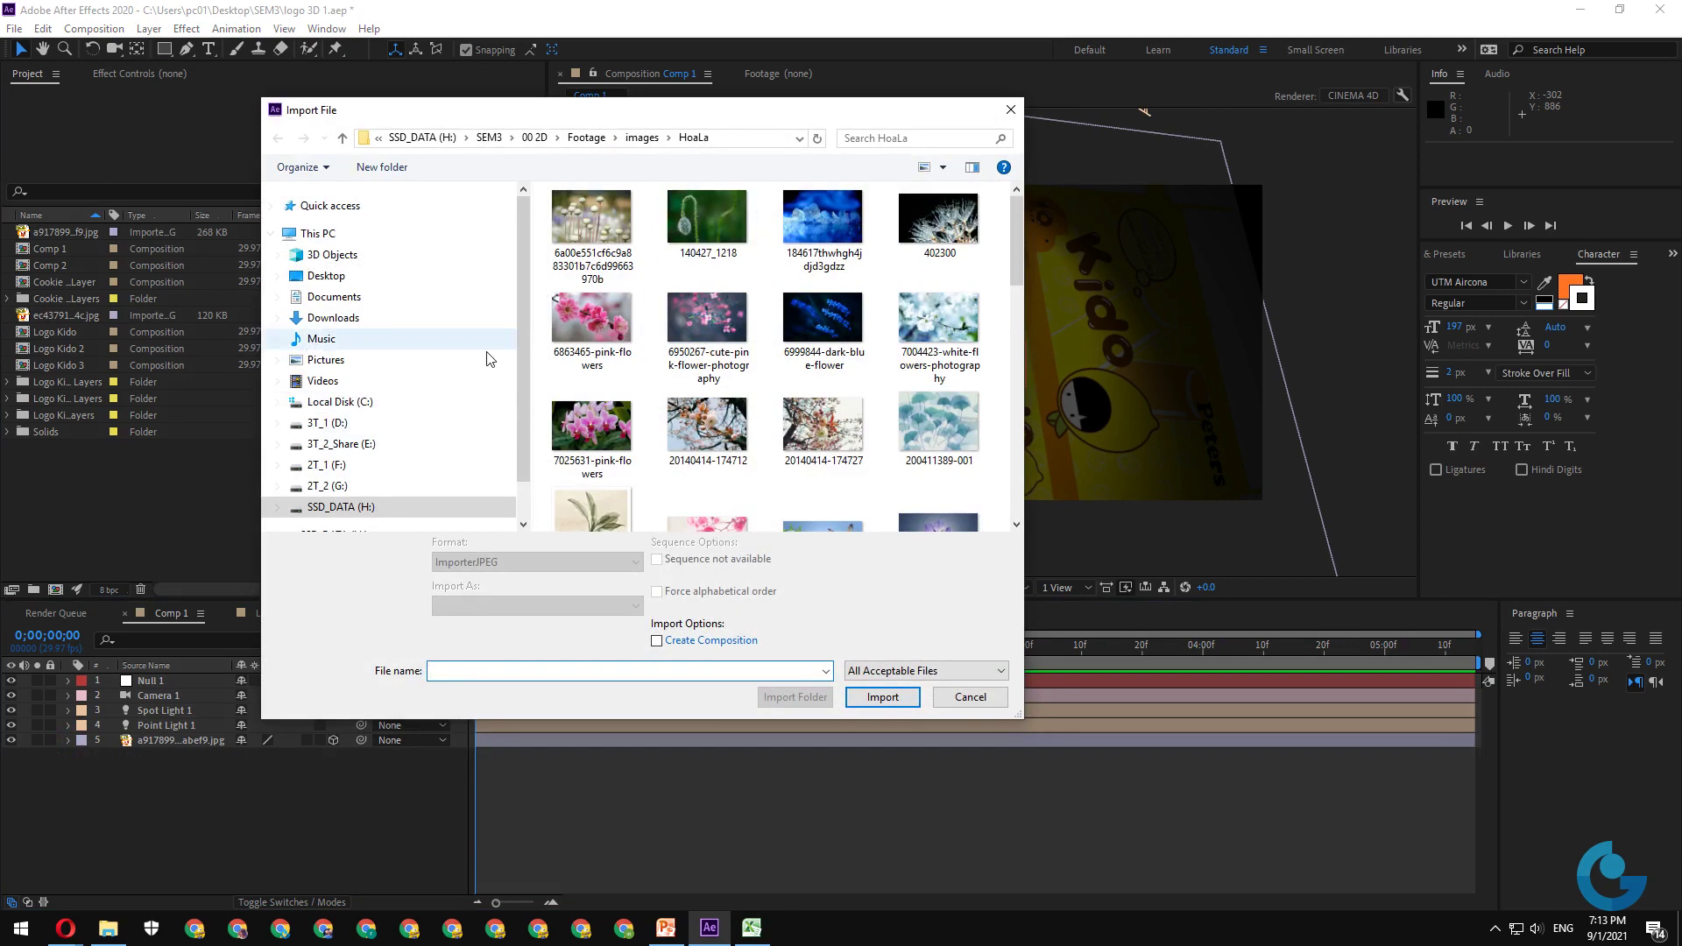
{"action": "left_click", "coordinate": [329, 276]}
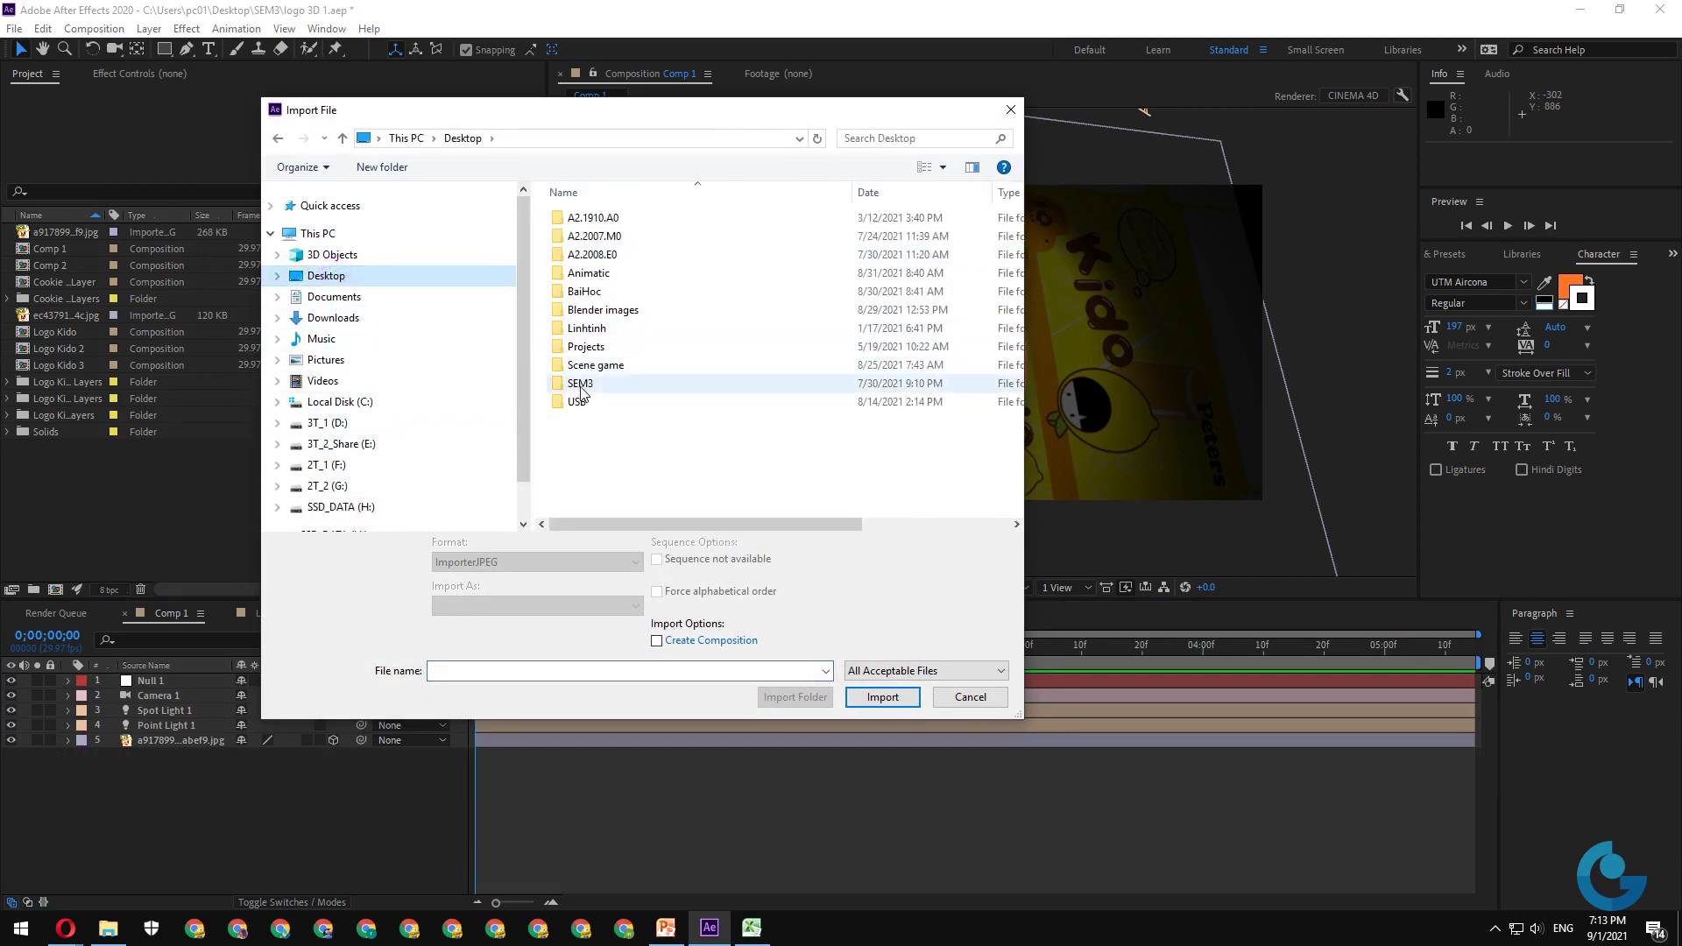
{"action": "double_click", "coordinate": [582, 385]}
{"action": "scroll", "coordinate": [804, 358], "scroll_direction": "down", "scroll_amount": 3}
{"action": "scroll", "coordinate": [804, 357], "scroll_direction": "up", "scroll_amount": 2}
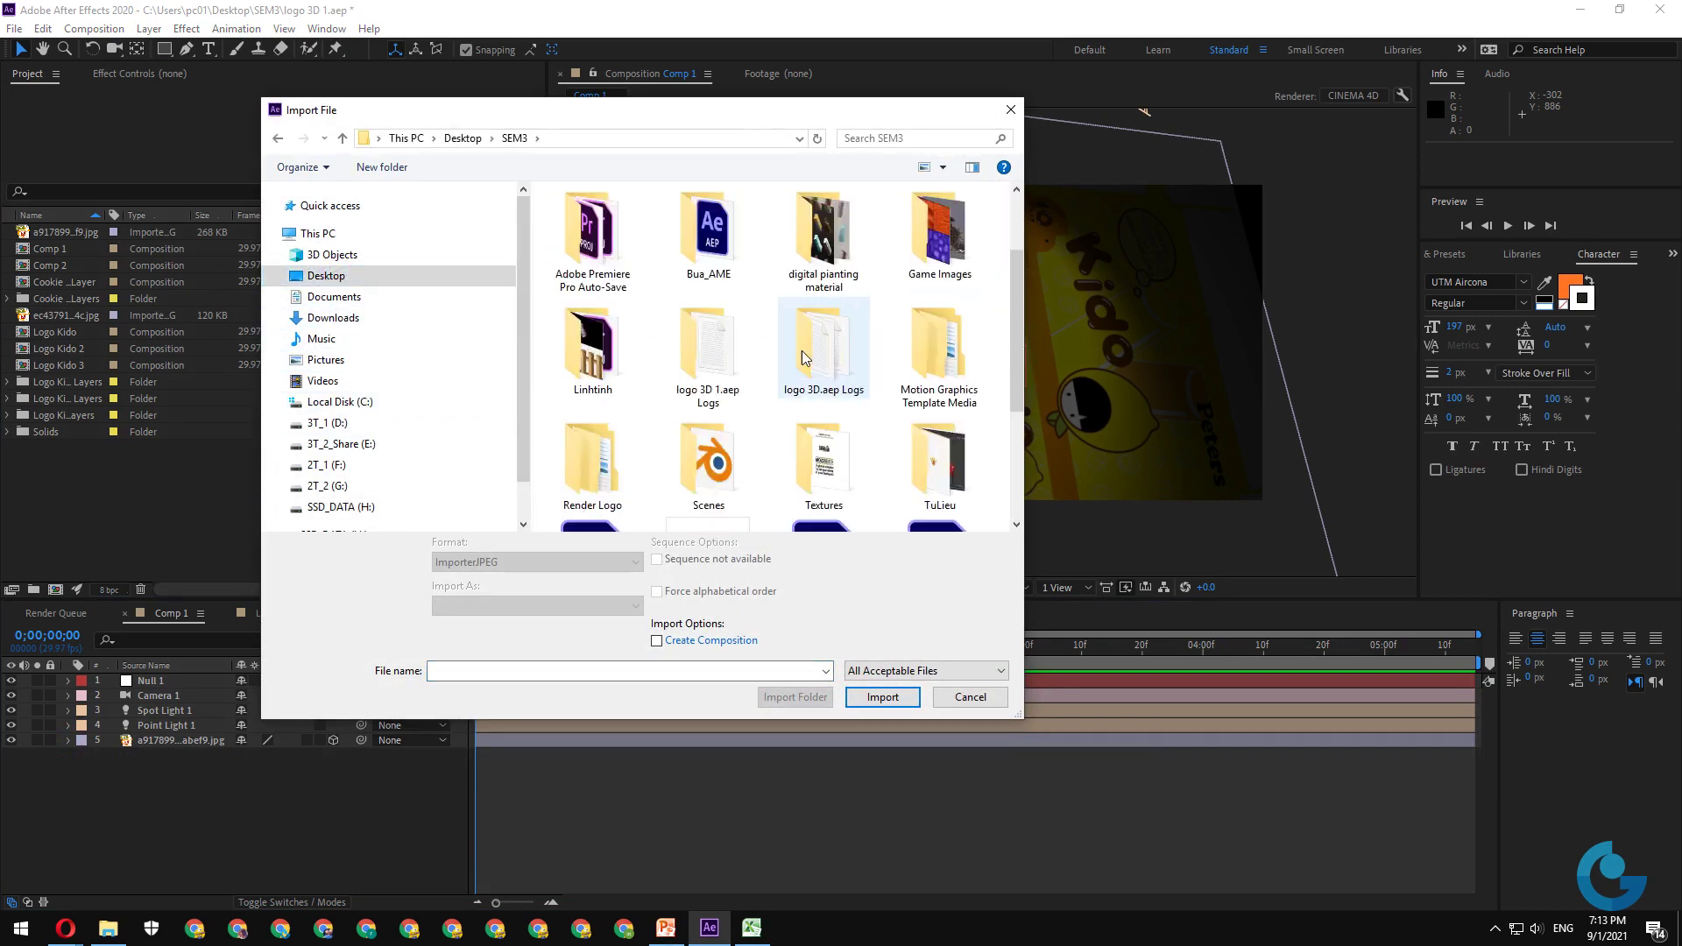
{"action": "scroll", "coordinate": [804, 357], "scroll_direction": "up", "scroll_amount": 1}
{"action": "scroll", "coordinate": [829, 373], "scroll_direction": "down", "scroll_amount": 1}
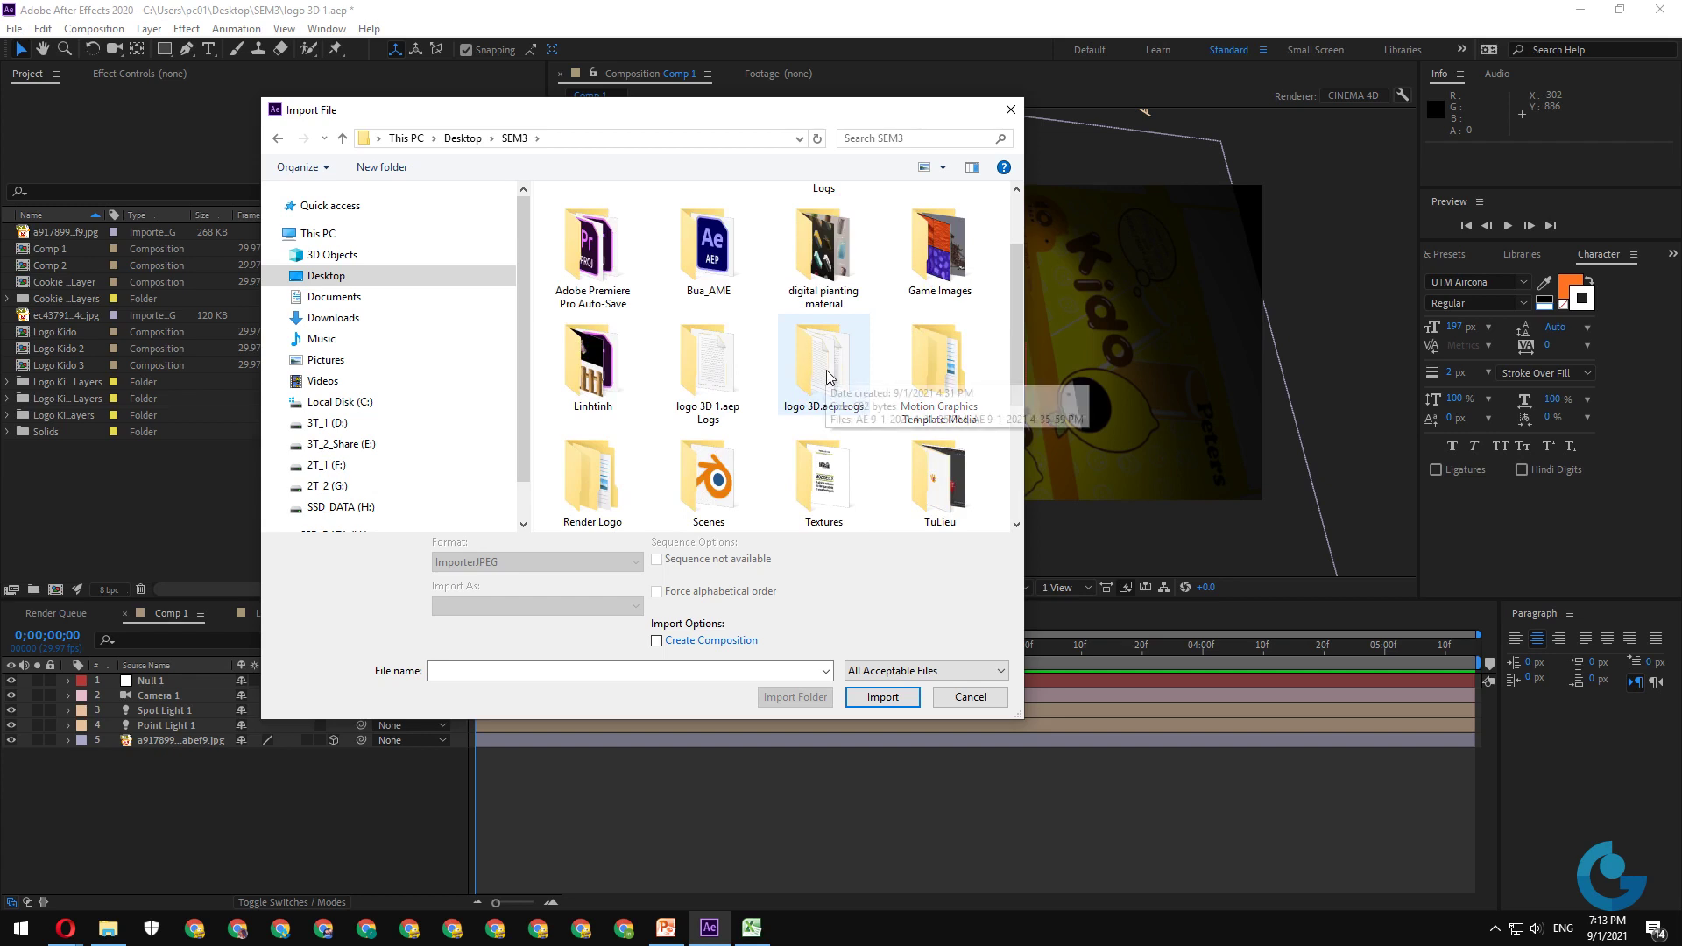
{"action": "scroll", "coordinate": [827, 369], "scroll_direction": "down", "scroll_amount": 2}
{"action": "double_click", "coordinate": [604, 238]}
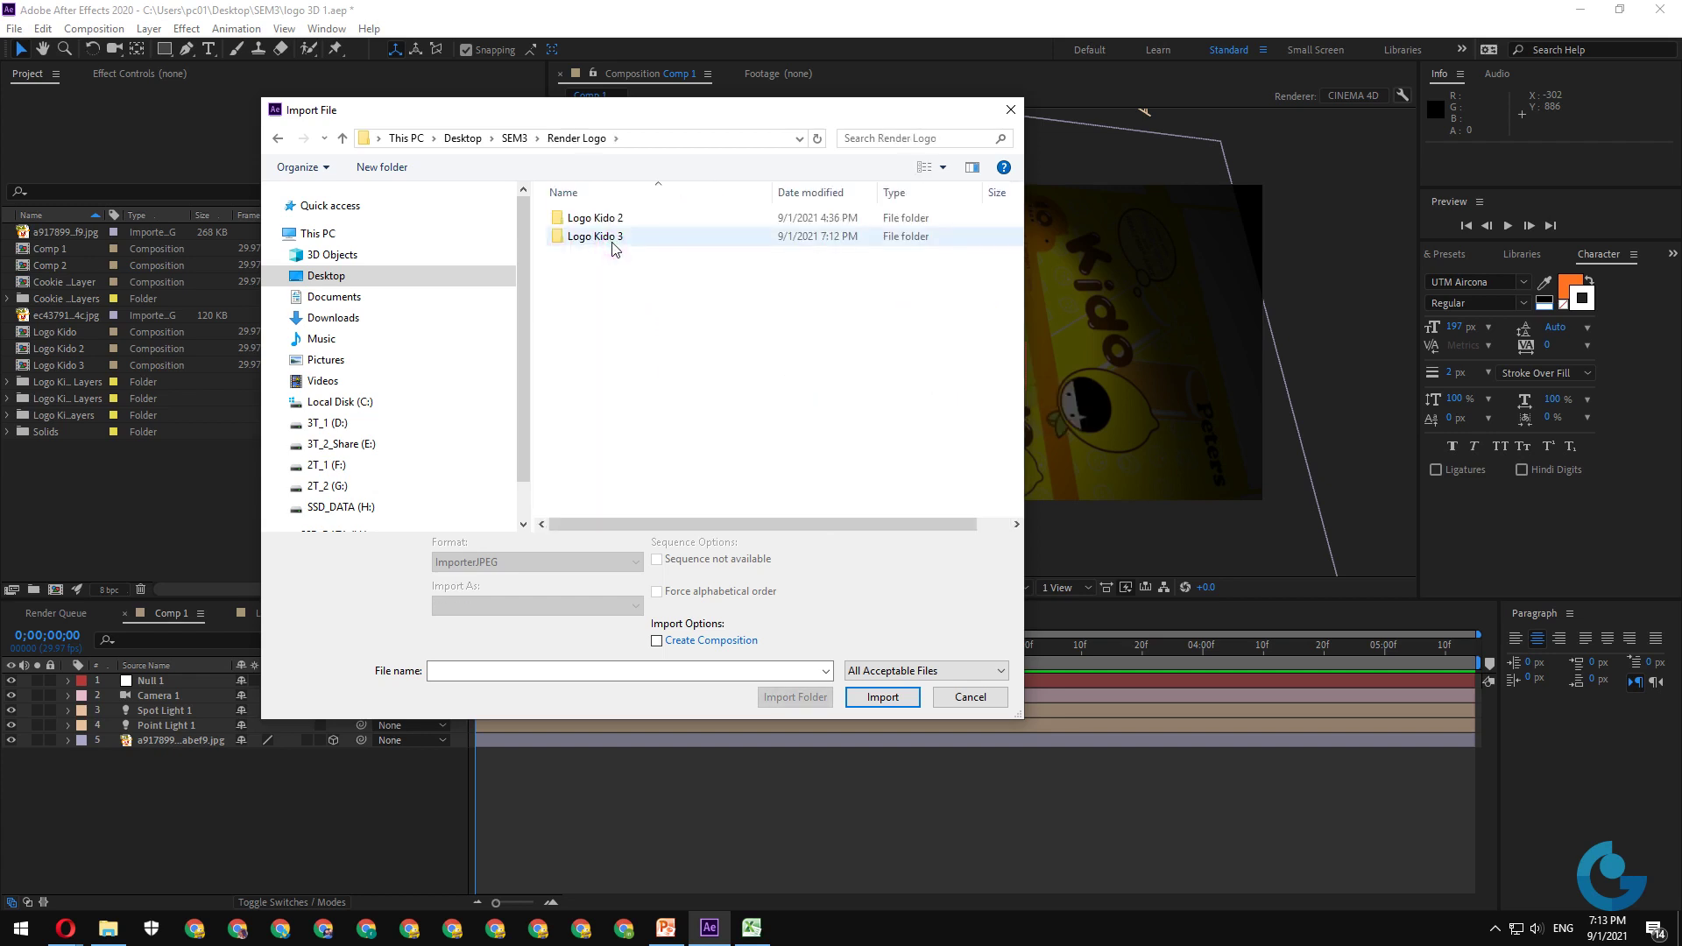
{"action": "double_click", "coordinate": [605, 236]}
{"action": "left_click", "coordinate": [599, 229]}
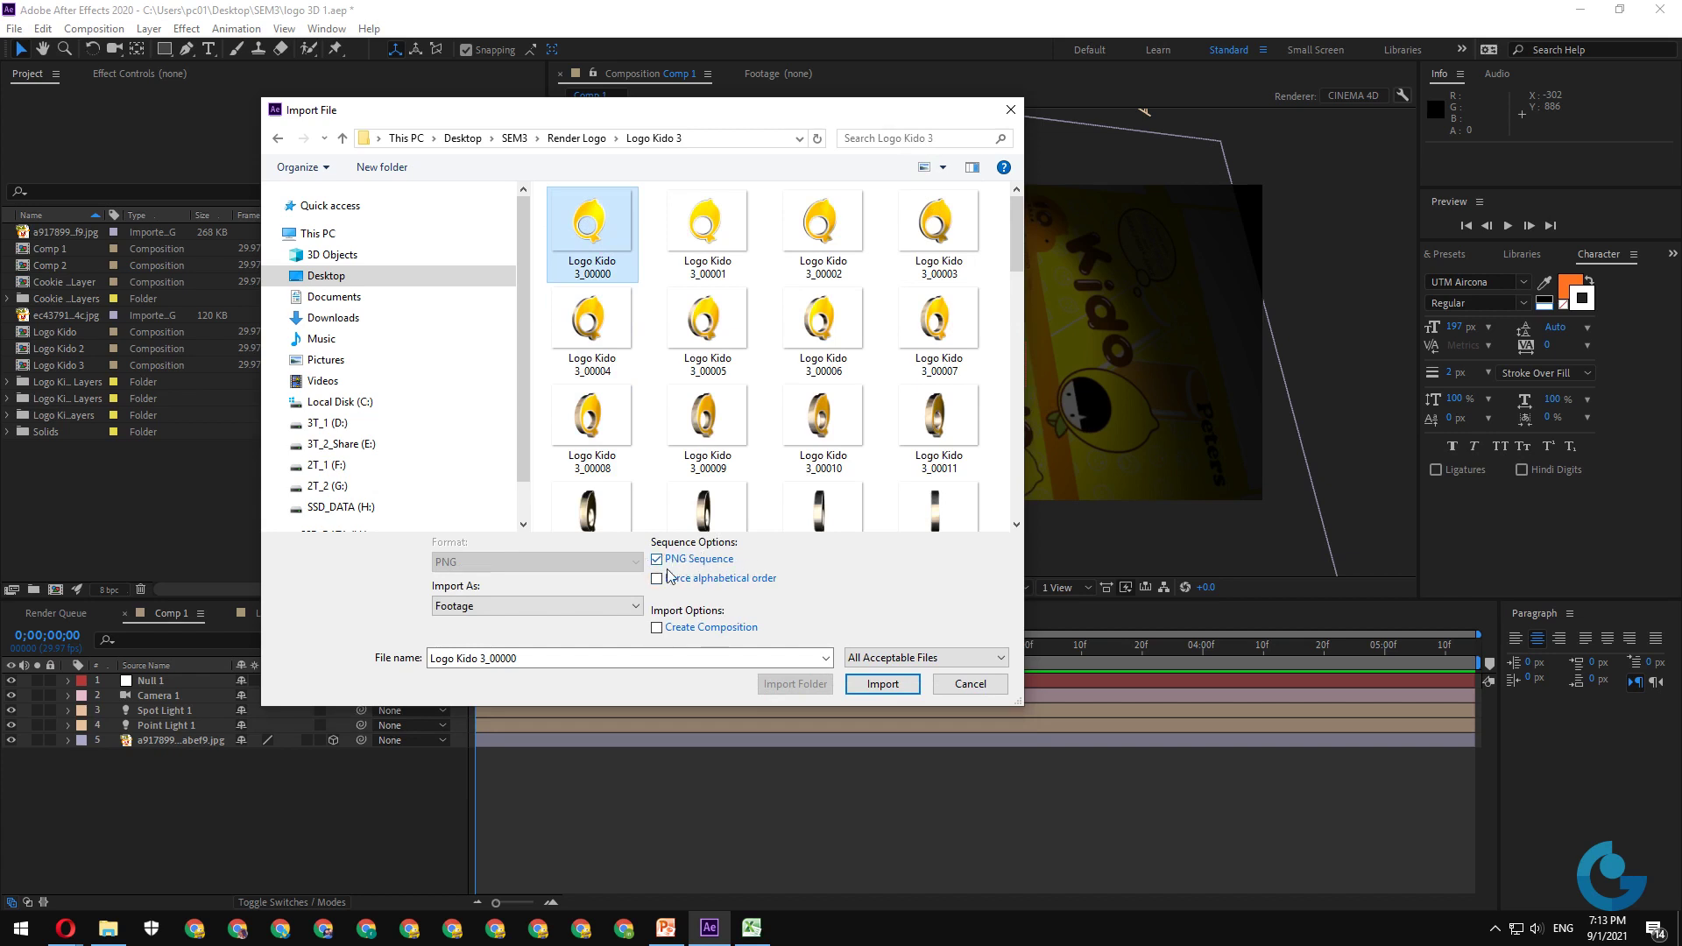
{"action": "left_click", "coordinate": [885, 685]}
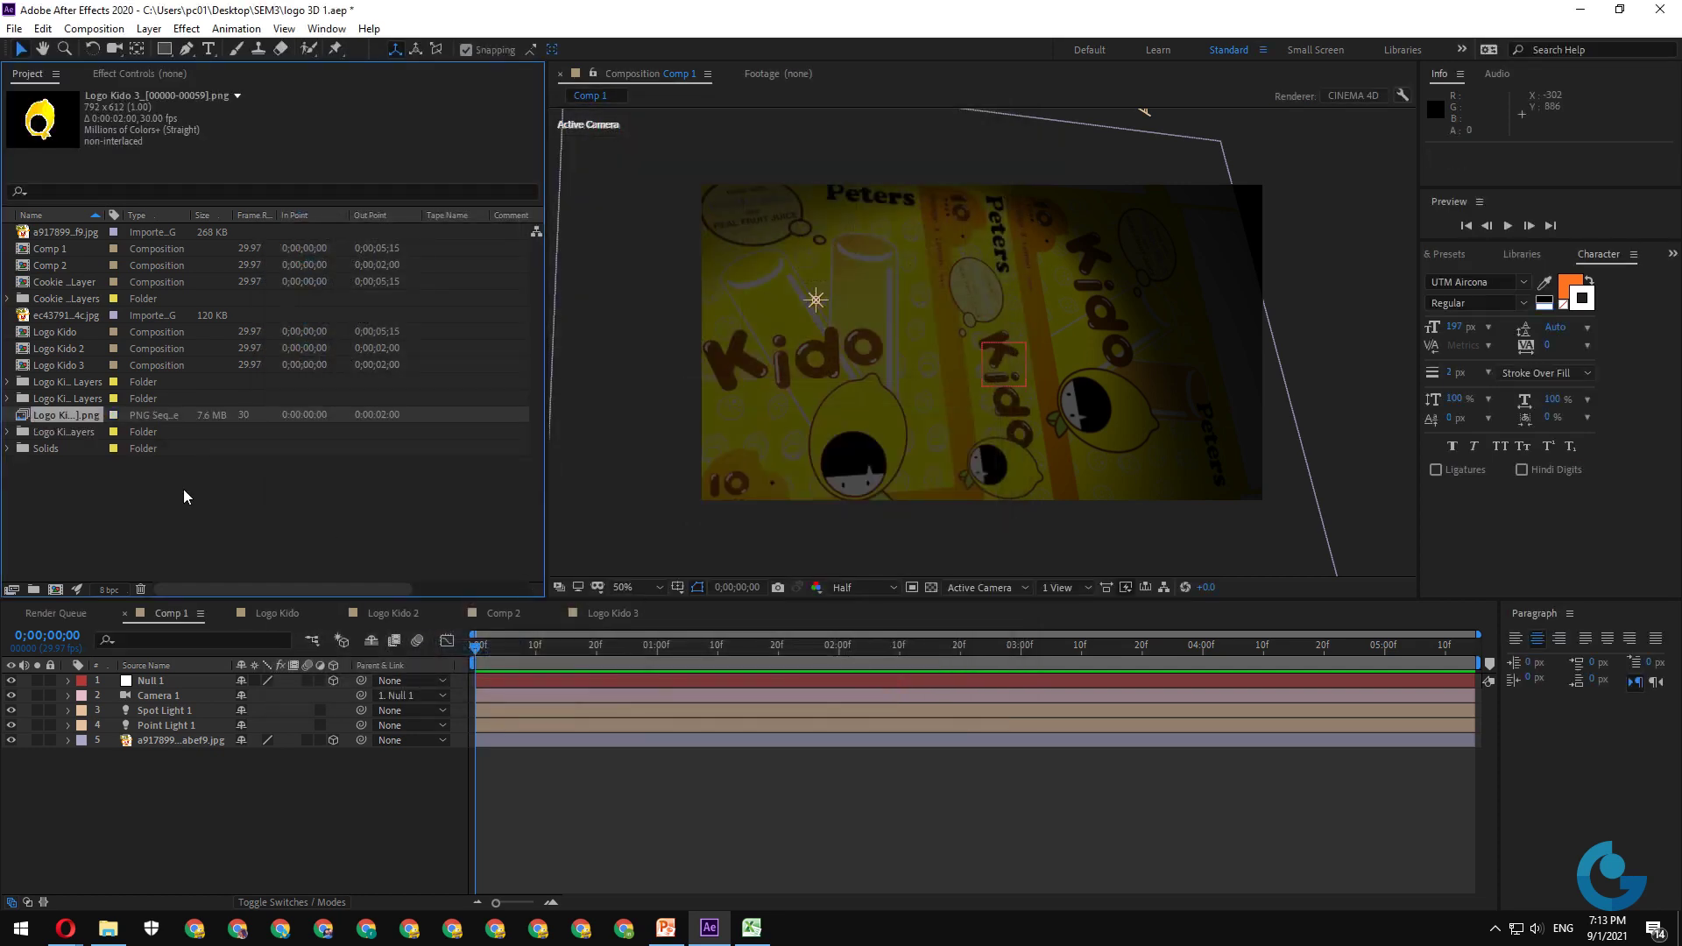
- Add the Logo Kido 3 sequence as the uppermost layer of Comp 1 and scale it to 32%
{"action": "left_click_drag", "start_coordinate": [61, 413], "coordinate": [172, 683]}
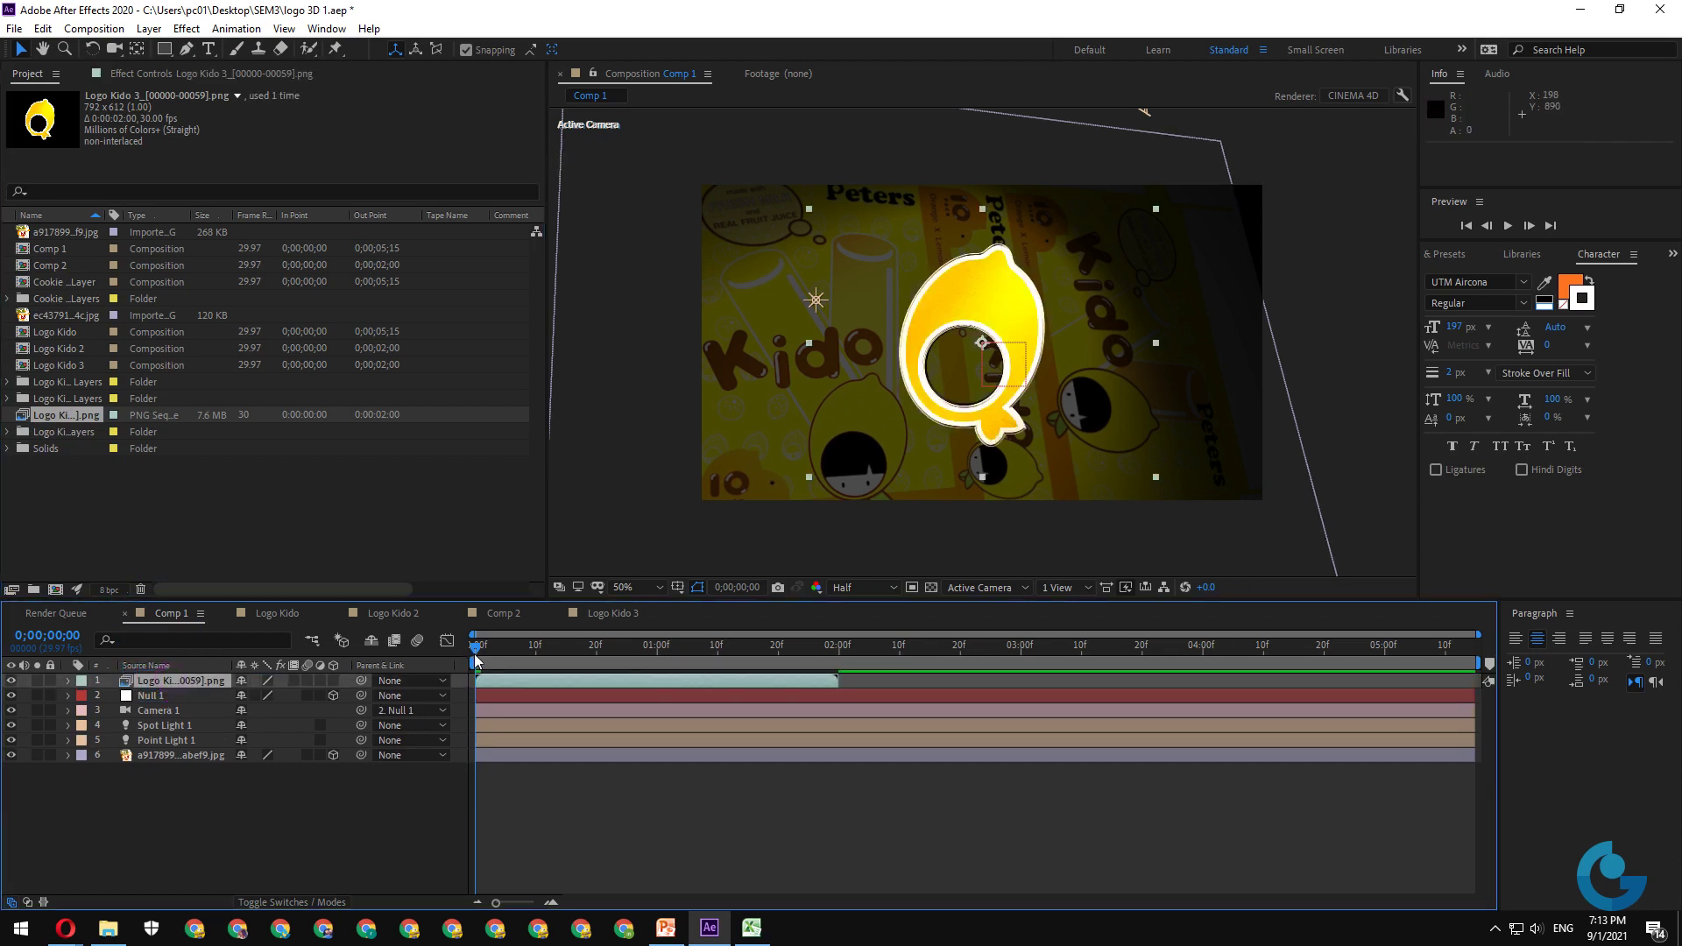
{"action": "mouse_move", "coordinate": [476, 659]}
{"action": "left_mouse_down"}
{"action": "mouse_move", "coordinate": [800, 663]}
{"action": "mouse_move", "coordinate": [444, 668]}
{"action": "left_mouse_up"}
{"action": "key", "text": "s"}
{"action": "left_click_drag", "start_coordinate": [269, 700], "coordinate": [203, 695]}
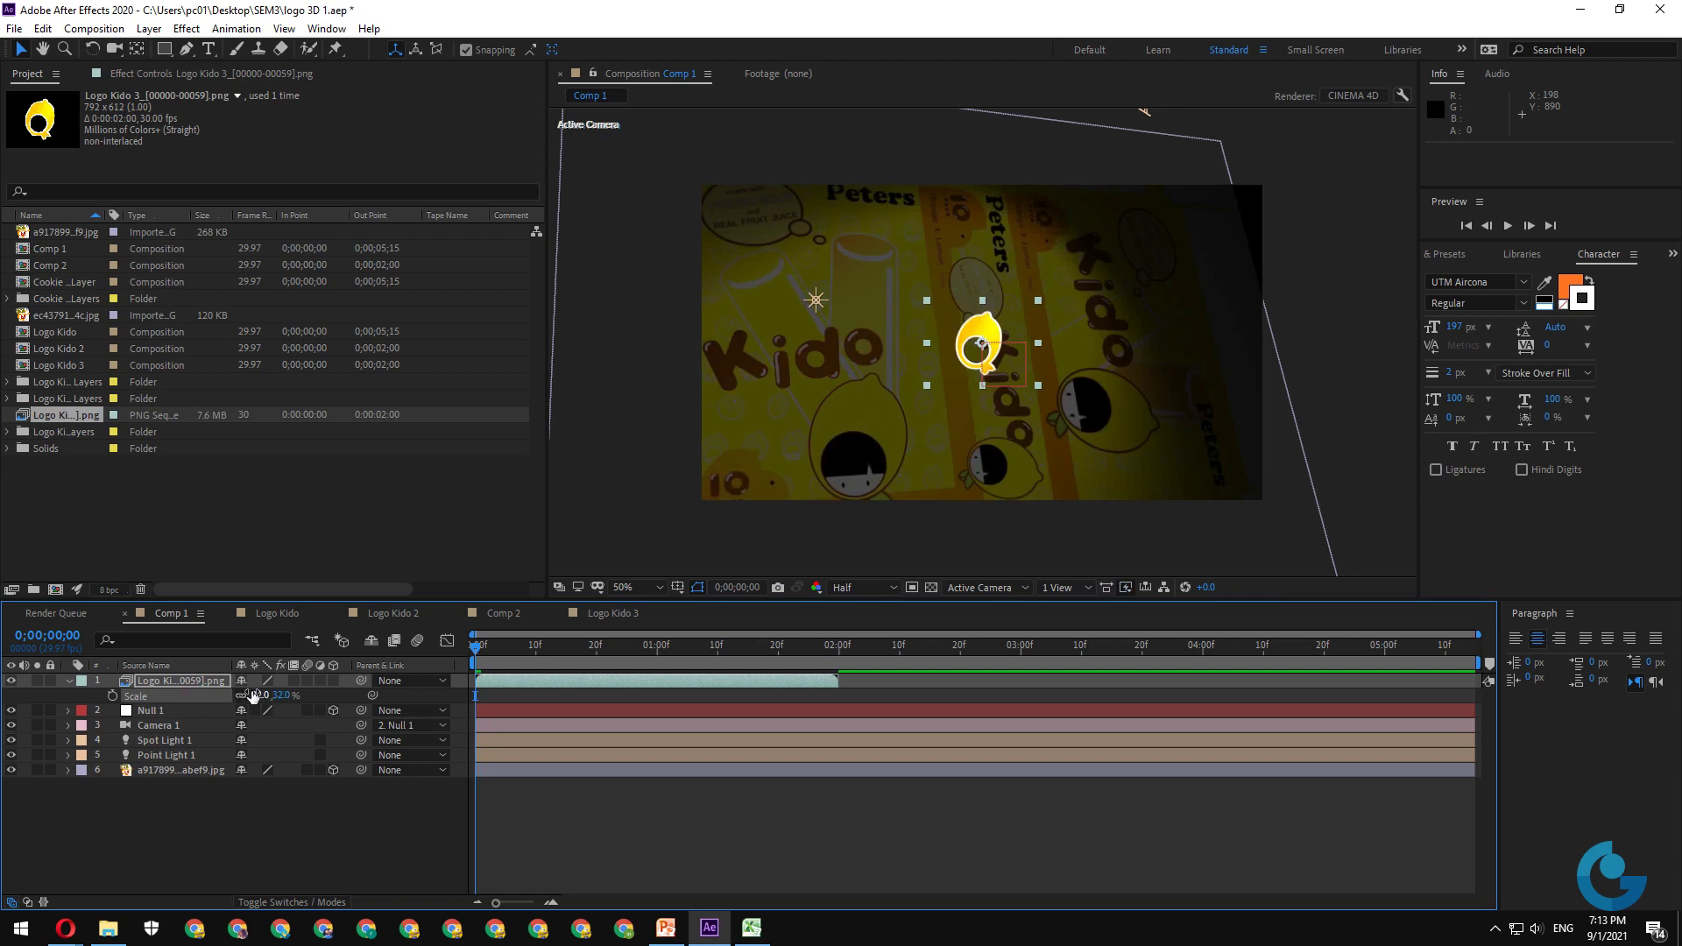
- Position the logo sequence layer at 1134, 150 in the upper corner of the background image
{"action": "key", "text": "p"}
{"action": "left_click_drag", "start_coordinate": [252, 695], "coordinate": [681, 700]}
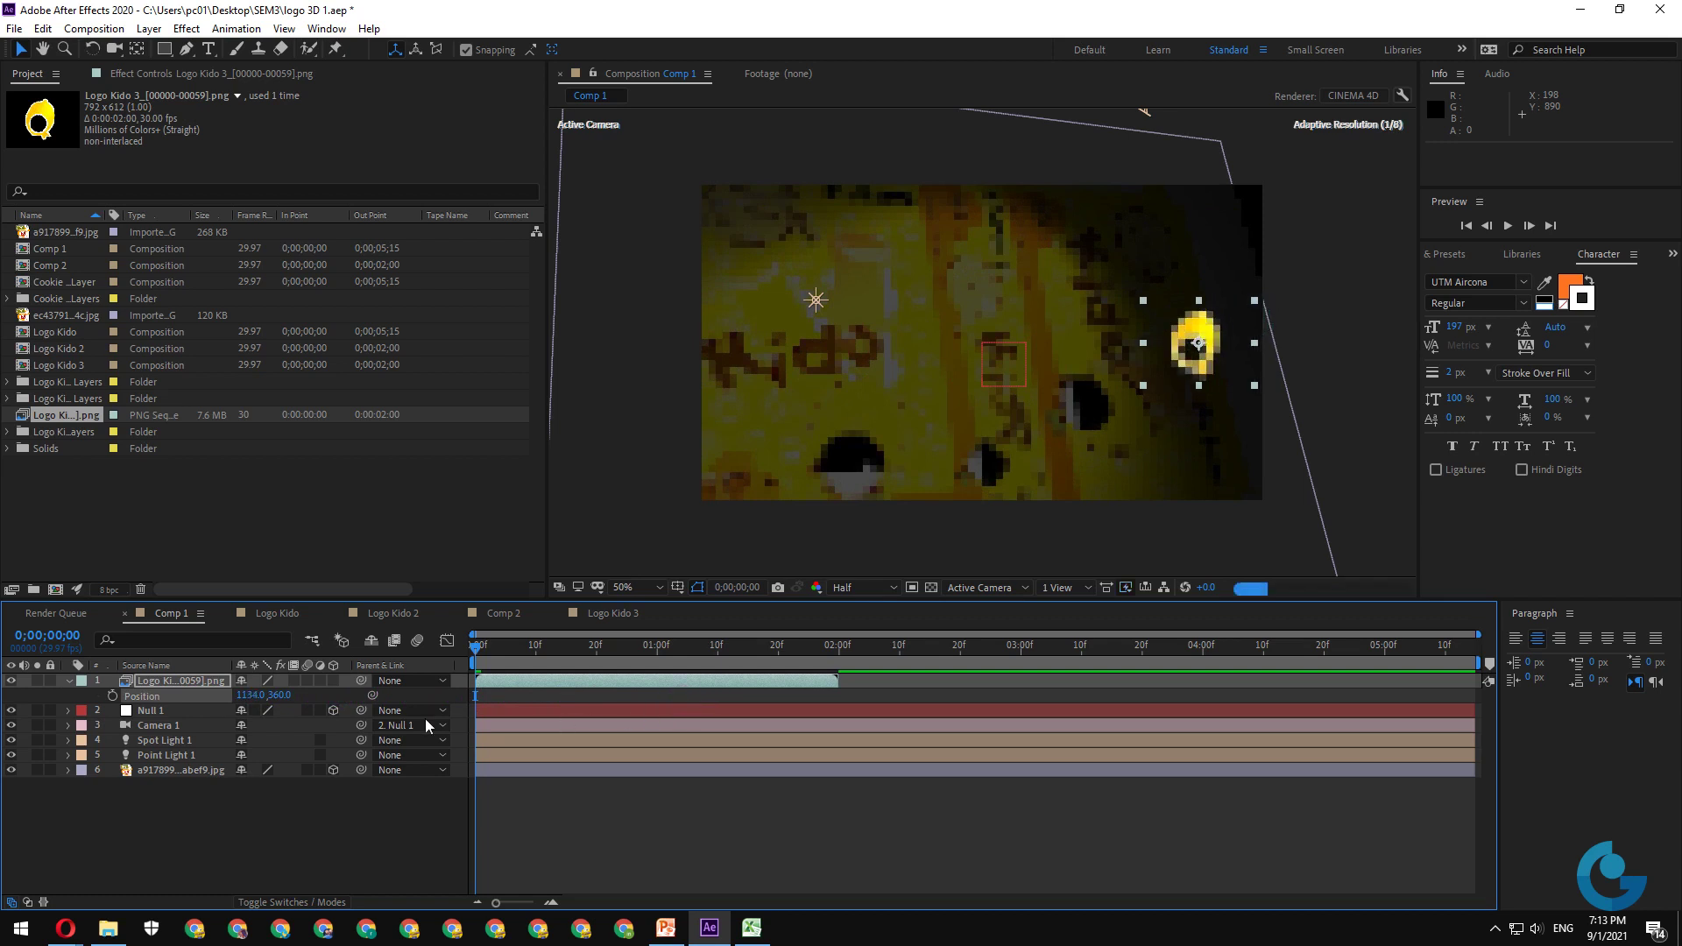
{"action": "left_click_drag", "start_coordinate": [279, 696], "coordinate": [115, 686]}
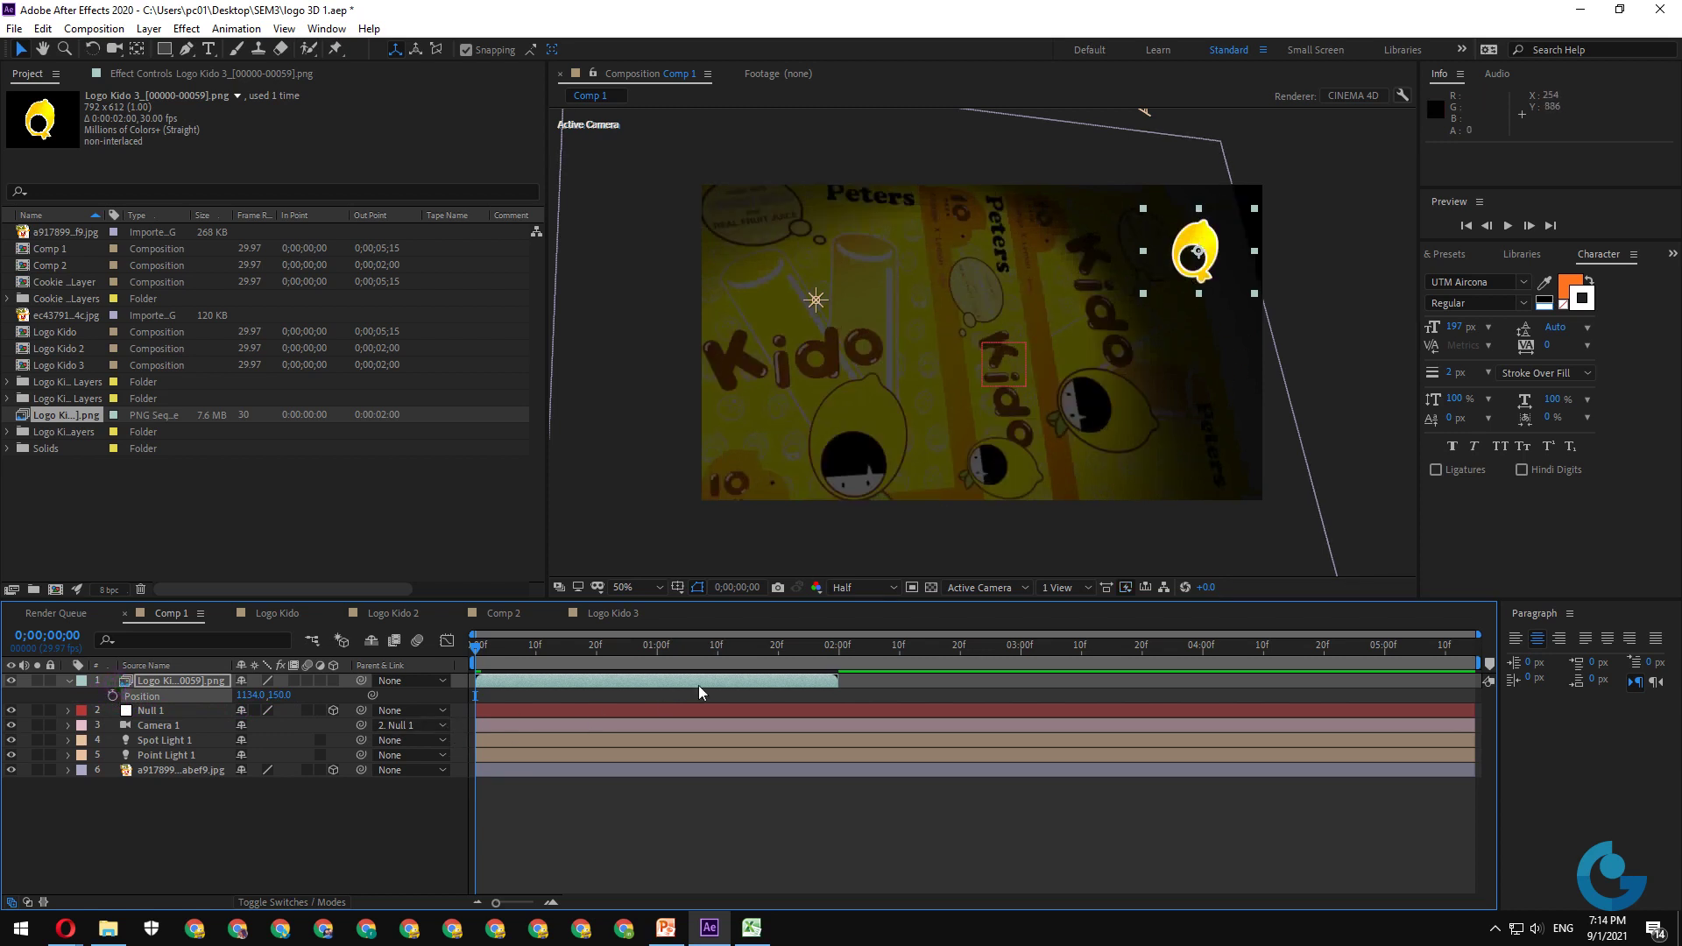
- Duplicate the logo sequence layer twice, starting the copies at 2 and 4 seconds so they run end to end, and preview Comp 1
{"action": "left_click", "coordinate": [765, 687]}
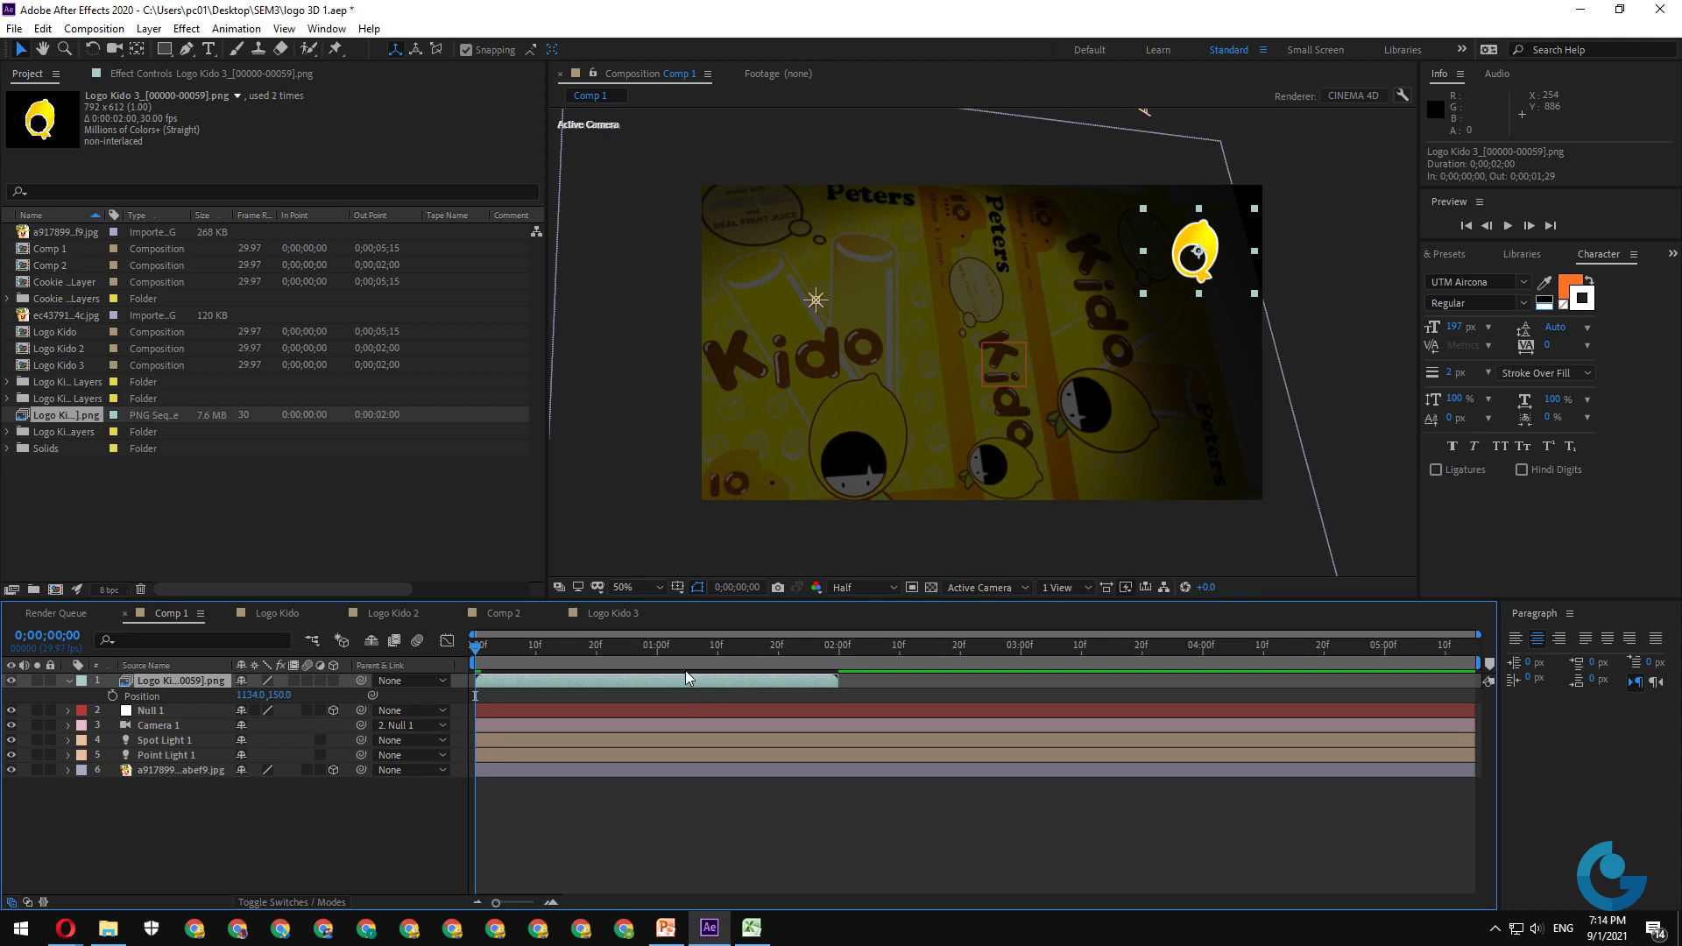
{"action": "key", "text": "ctrl+d"}
{"action": "left_click_drag", "start_coordinate": [658, 680], "coordinate": [1291, 675]}
{"action": "key", "text": "ctrl+d"}
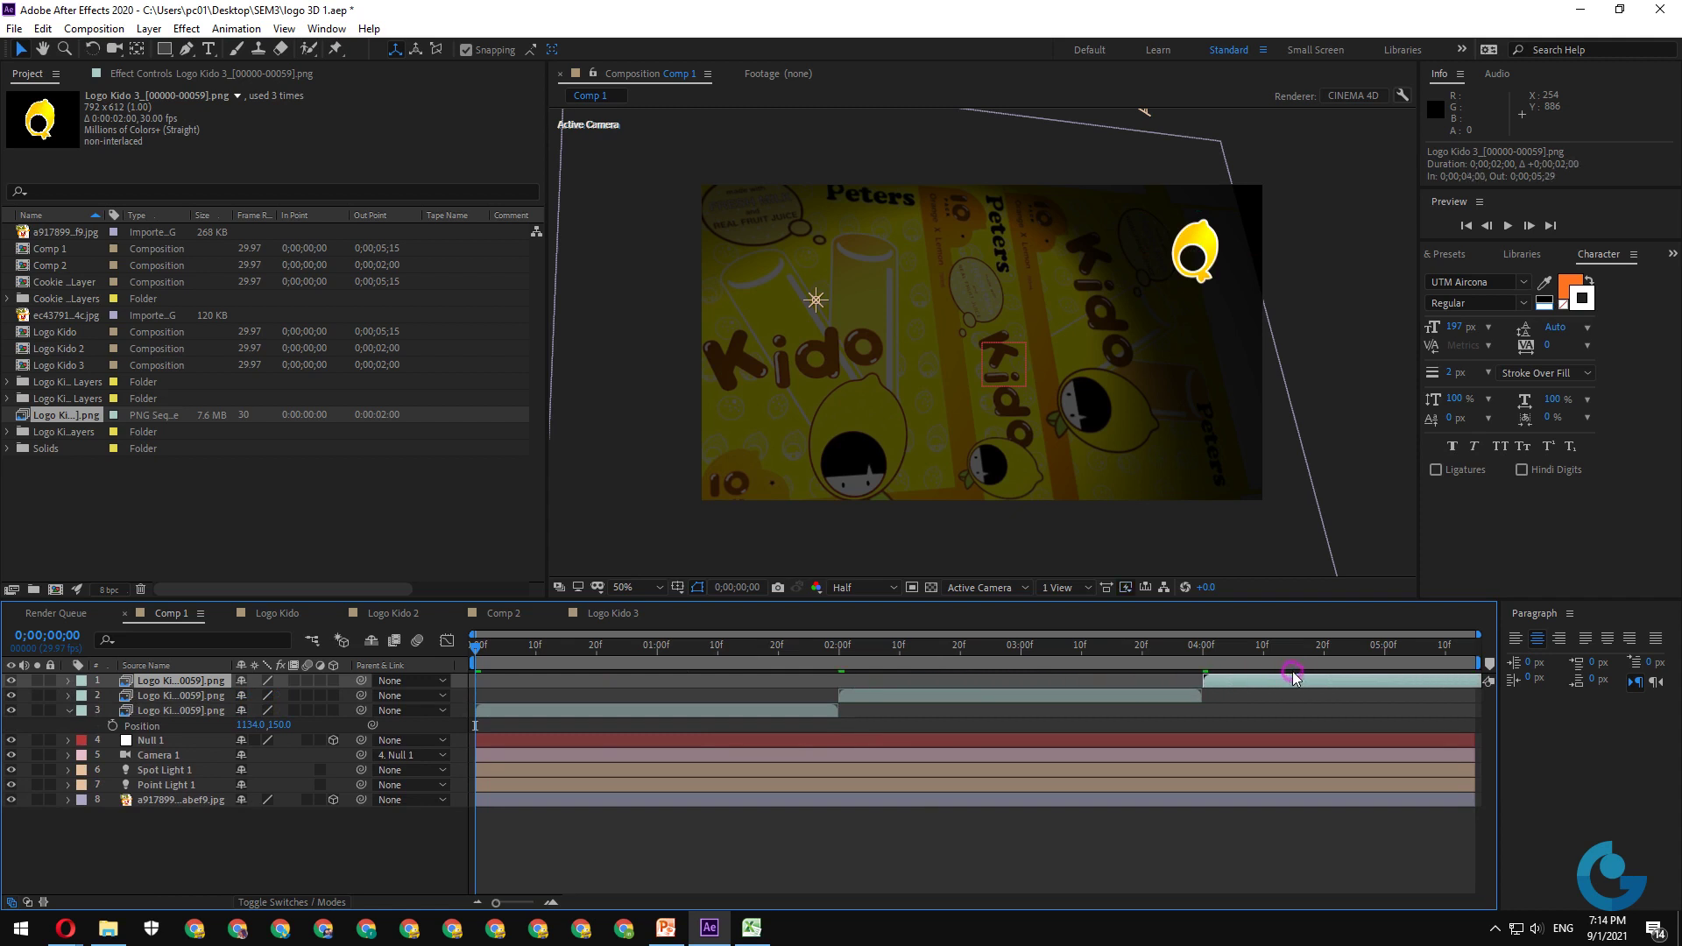
{"action": "left_click", "coordinate": [578, 823]}
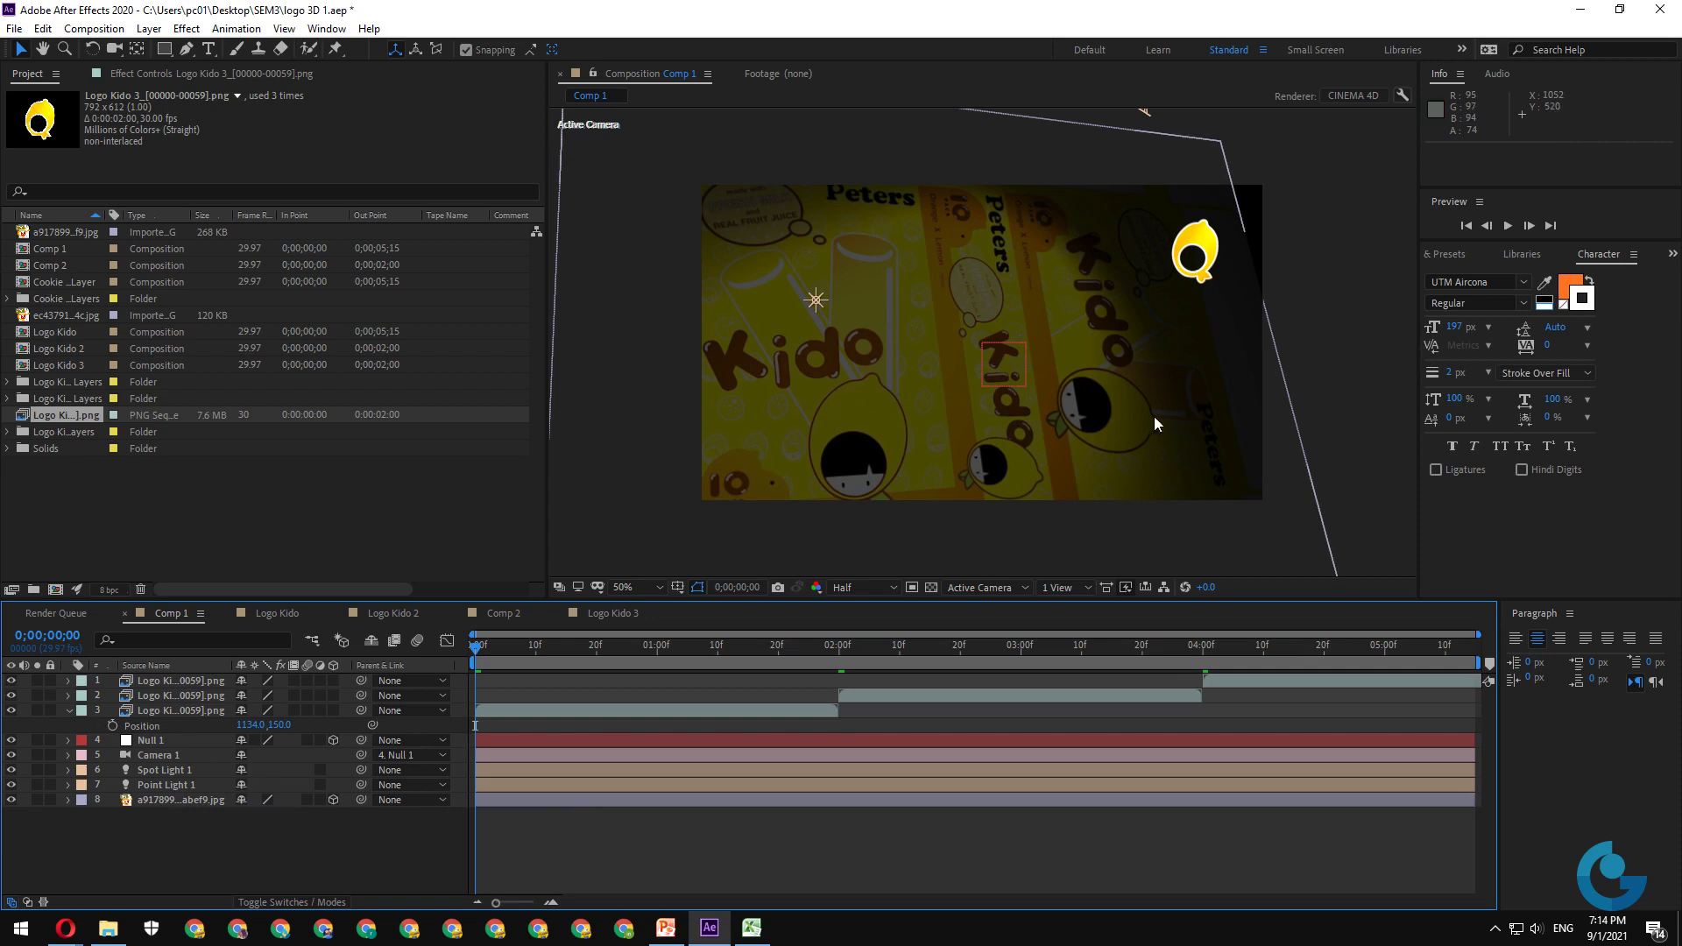
{"action": "left_click", "coordinate": [1507, 227]}
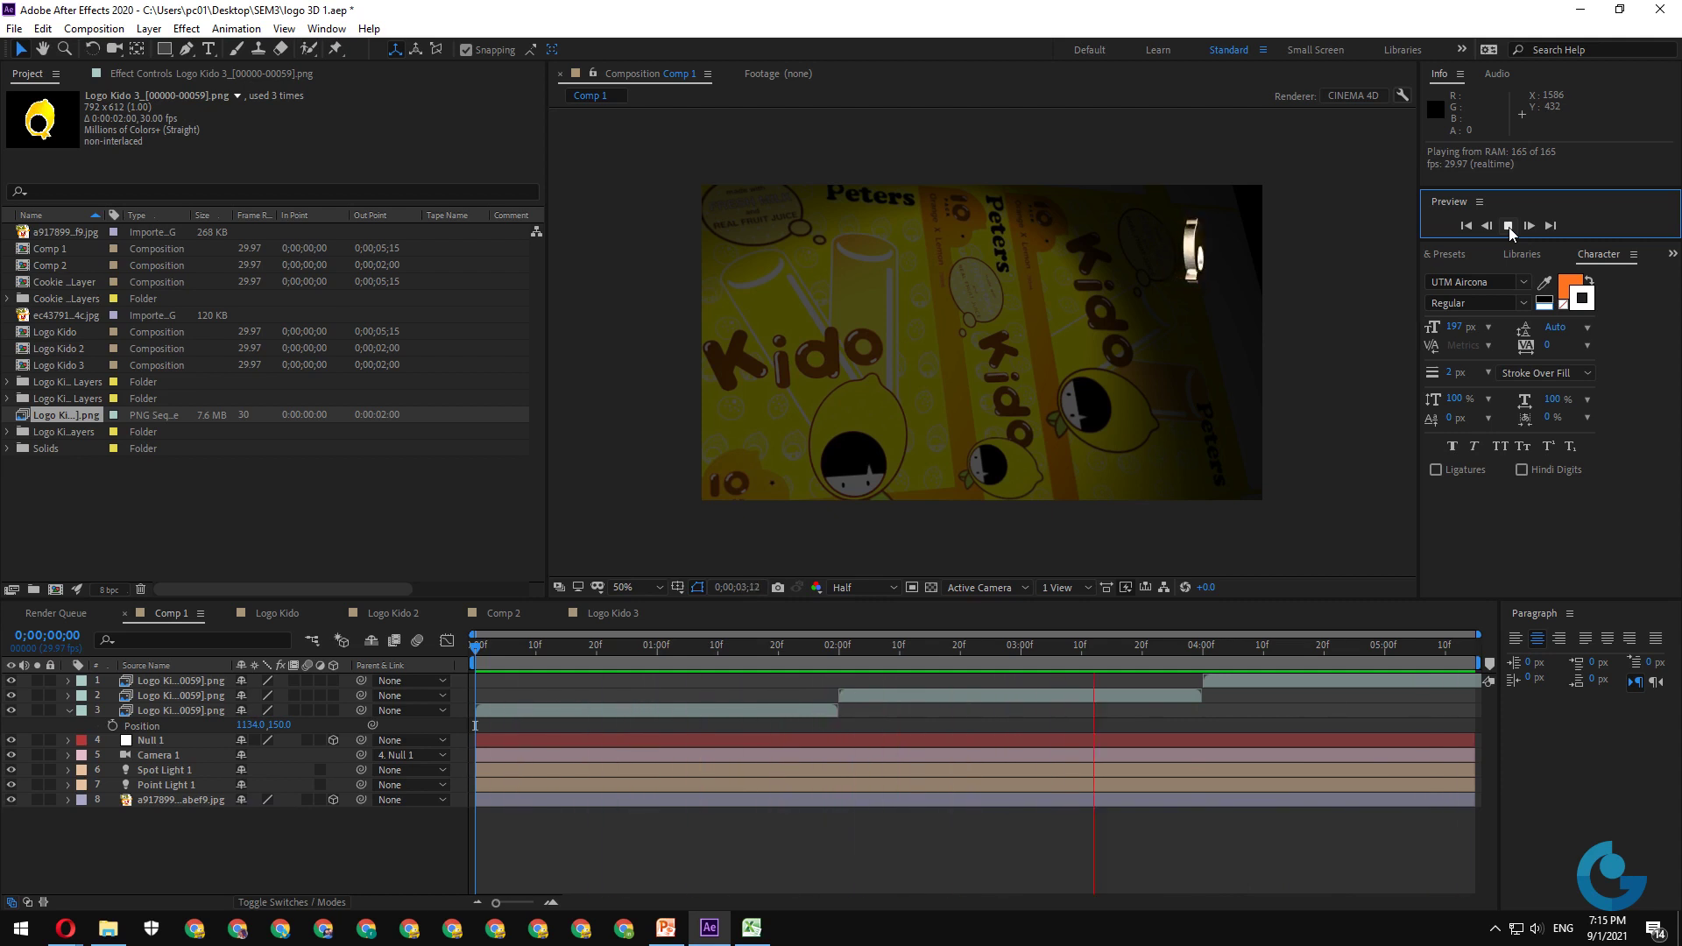
{"action": "left_click", "coordinate": [1116, 372]}
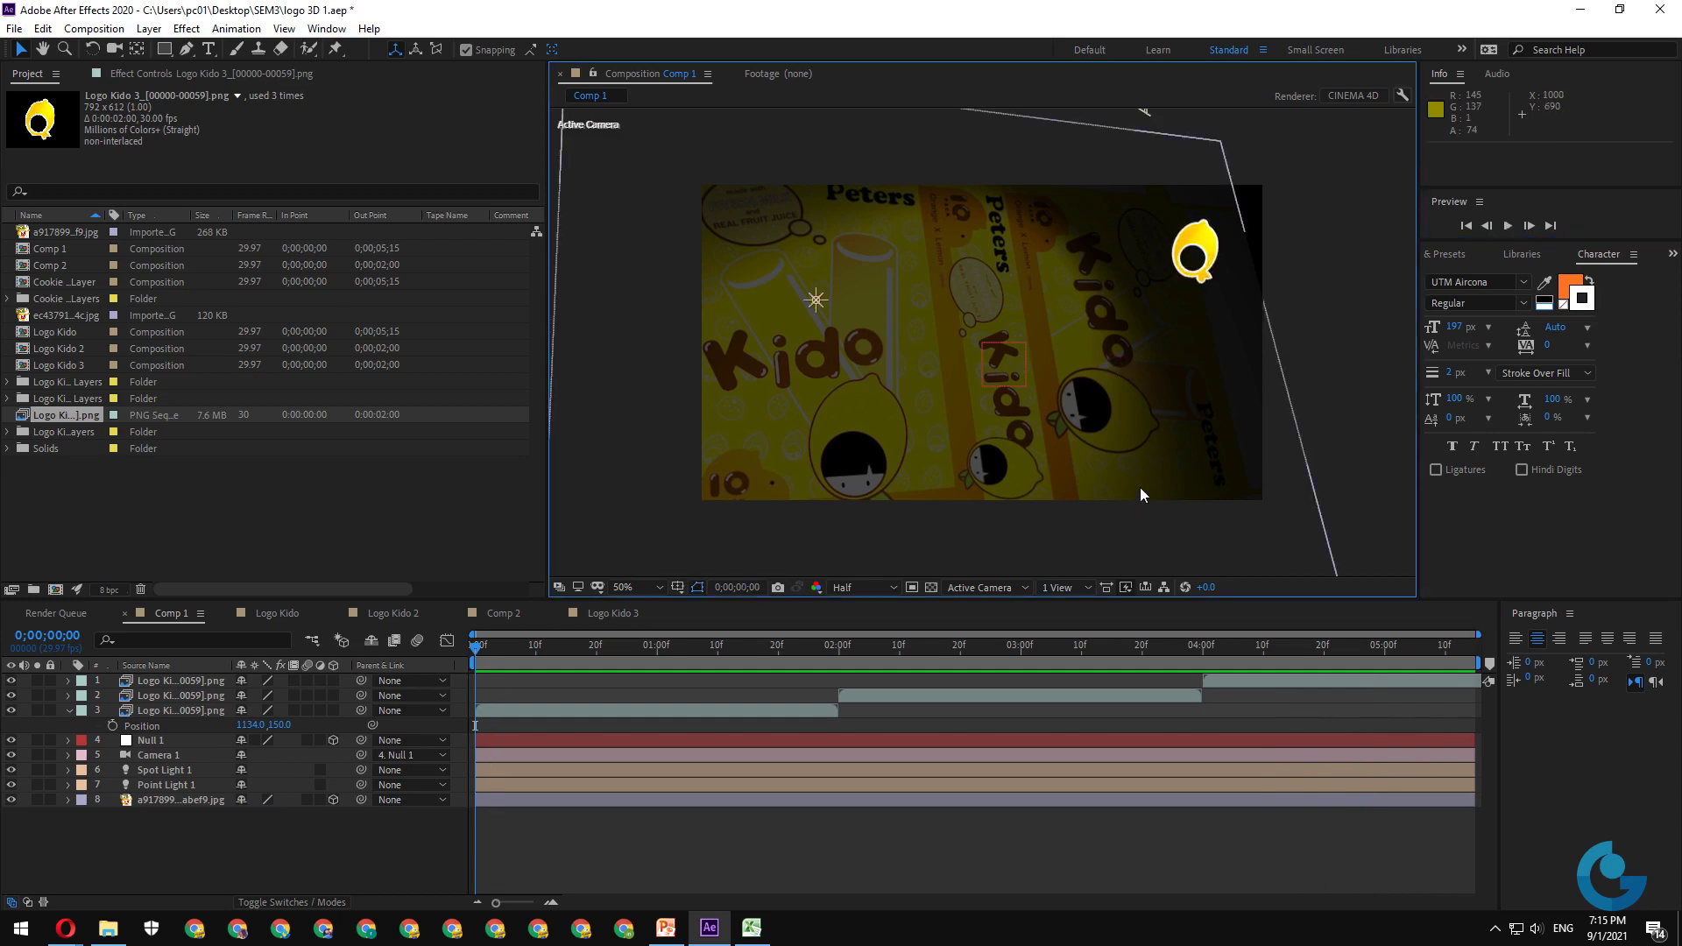
- Watch the AE_05 Text_3D video in SEM3 > 2D > Day 14_DC_AE_ReviewStoryboard, then return to After Effects
{"action": "left_click", "coordinate": [118, 930]}
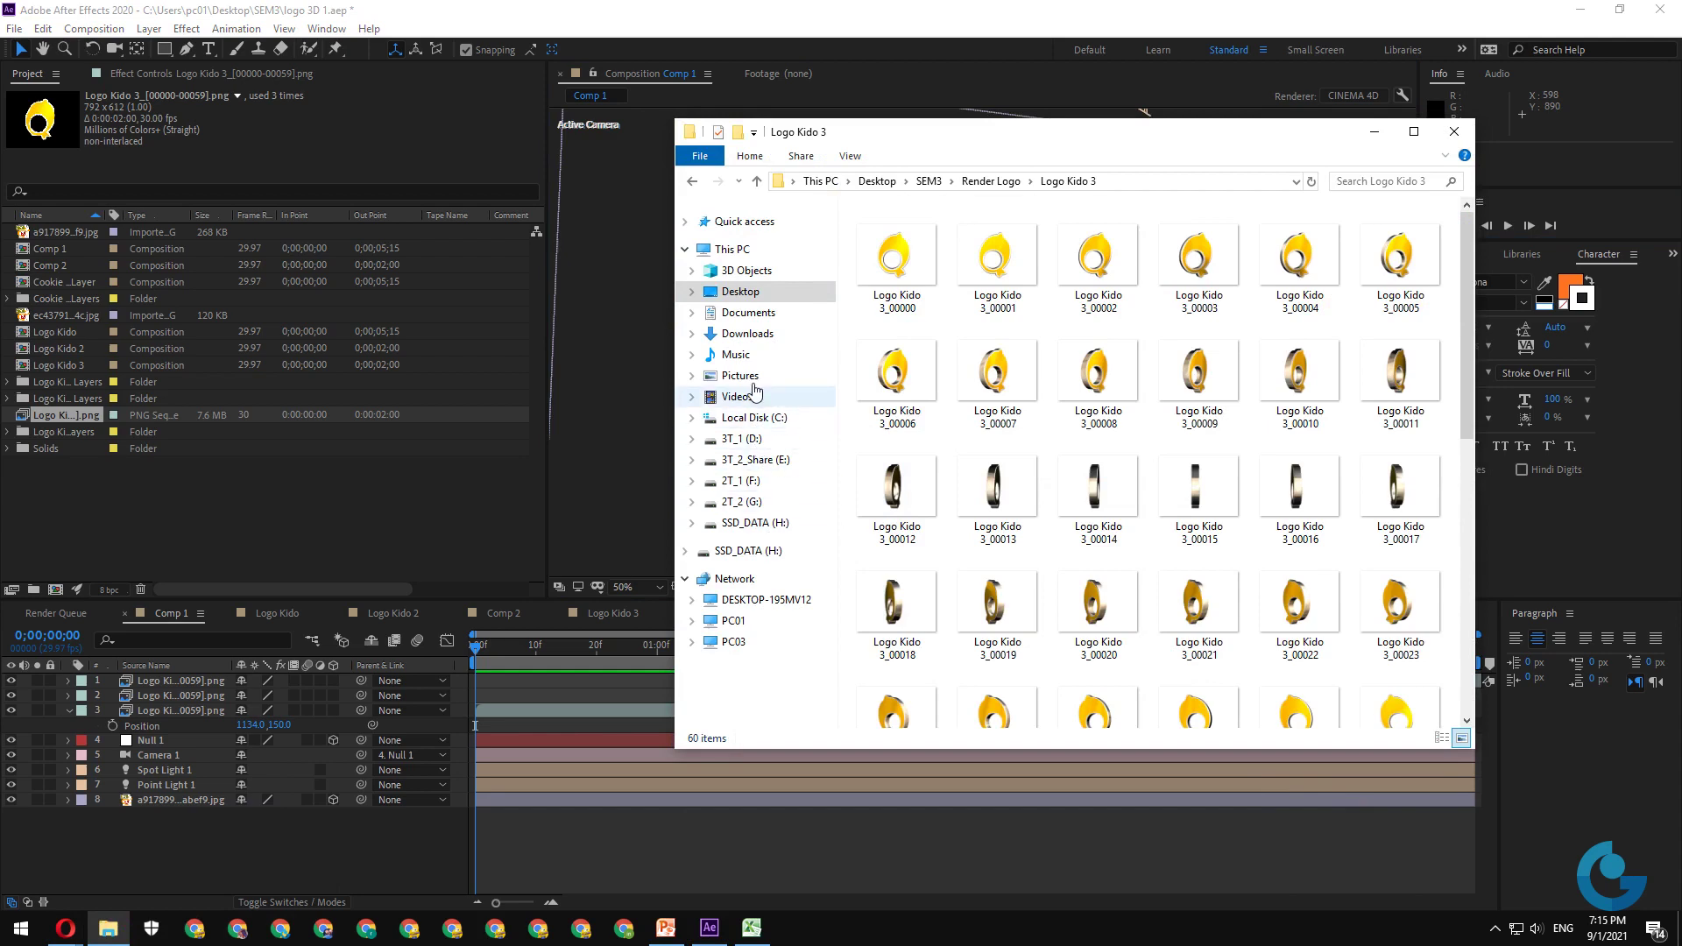
{"action": "left_click", "coordinate": [740, 291]}
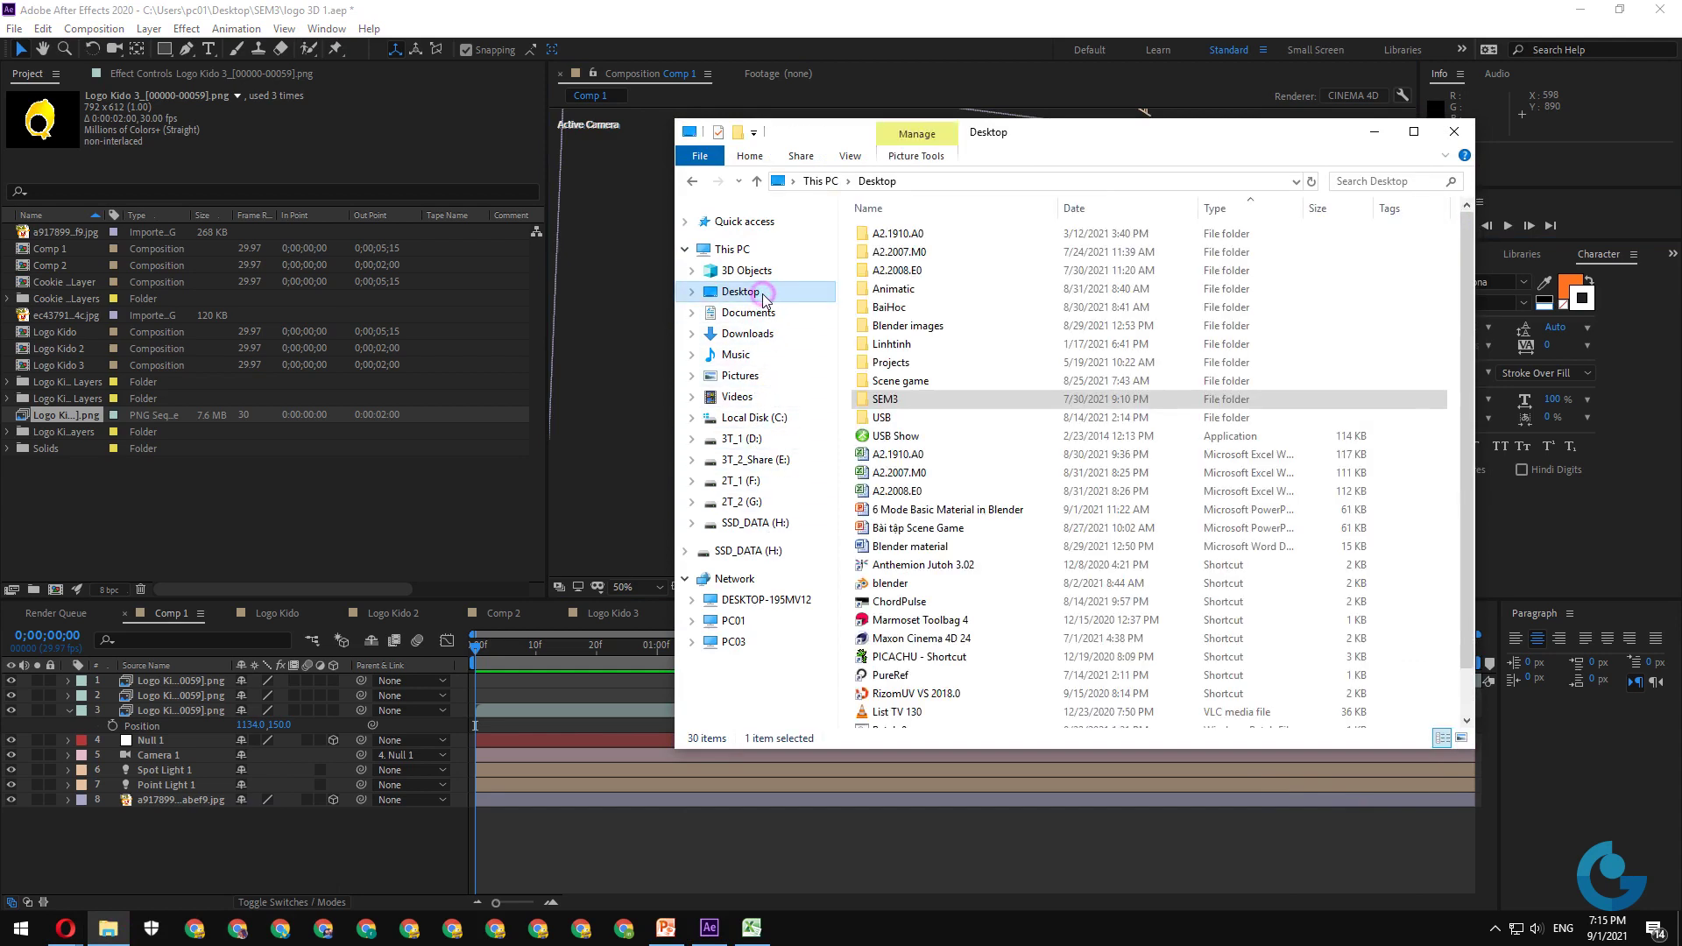
{"action": "double_click", "coordinate": [886, 399]}
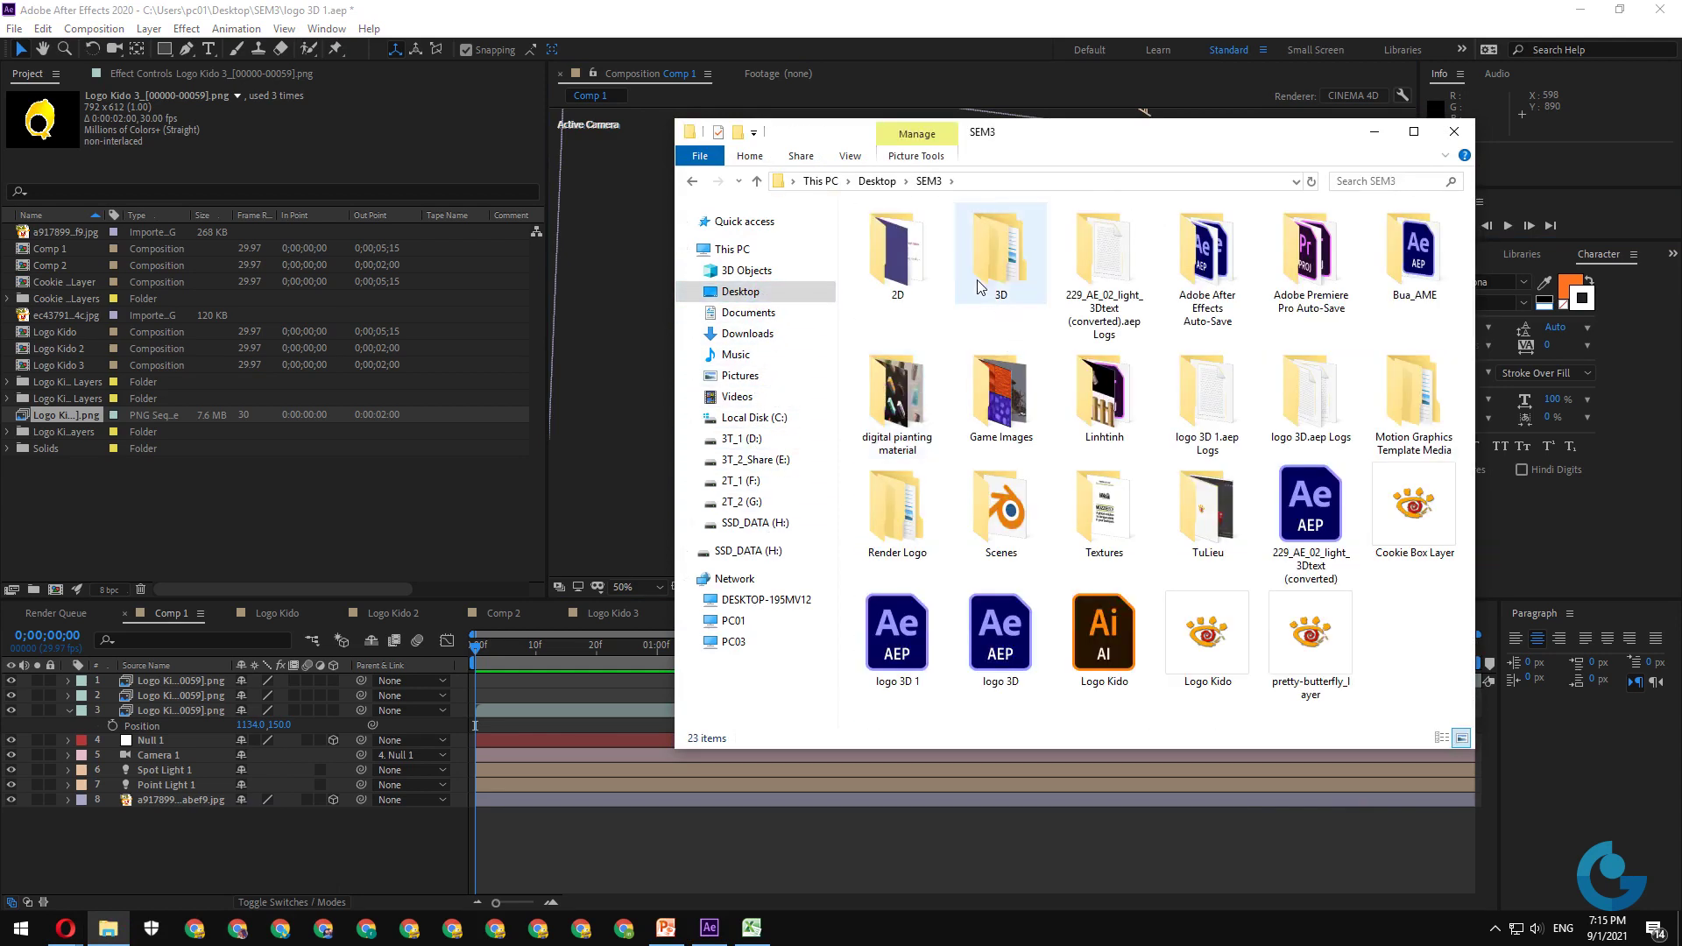
{"action": "double_click", "coordinate": [895, 254]}
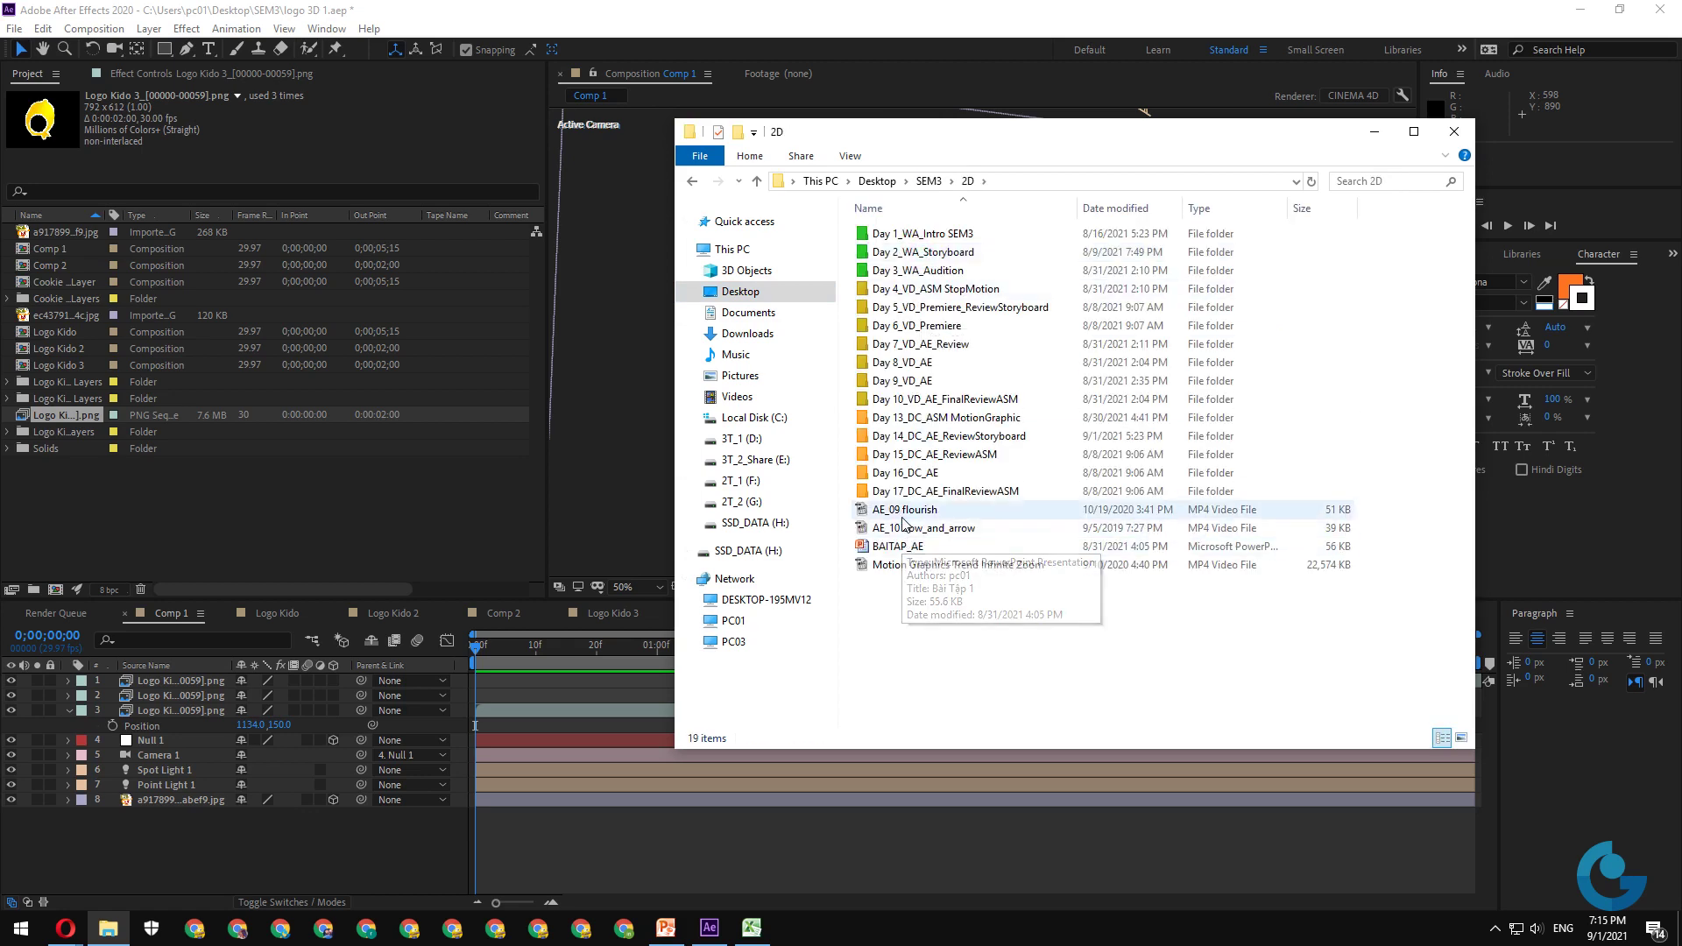
{"action": "double_click", "coordinate": [928, 435]}
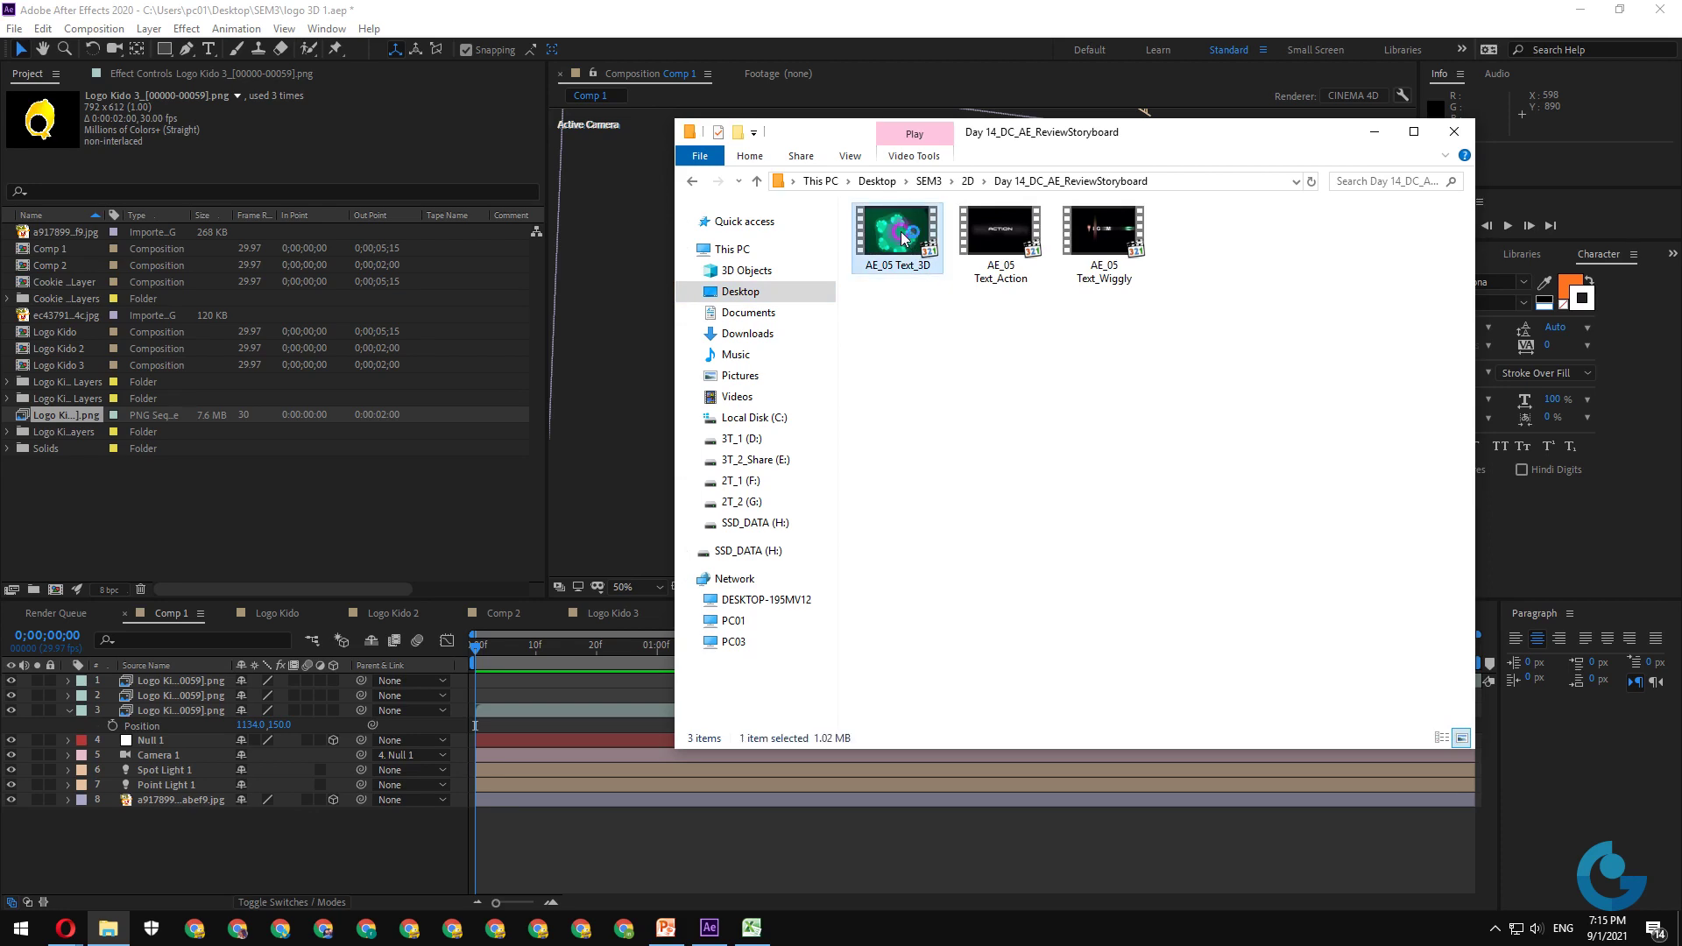
{"action": "double_click", "coordinate": [902, 238]}
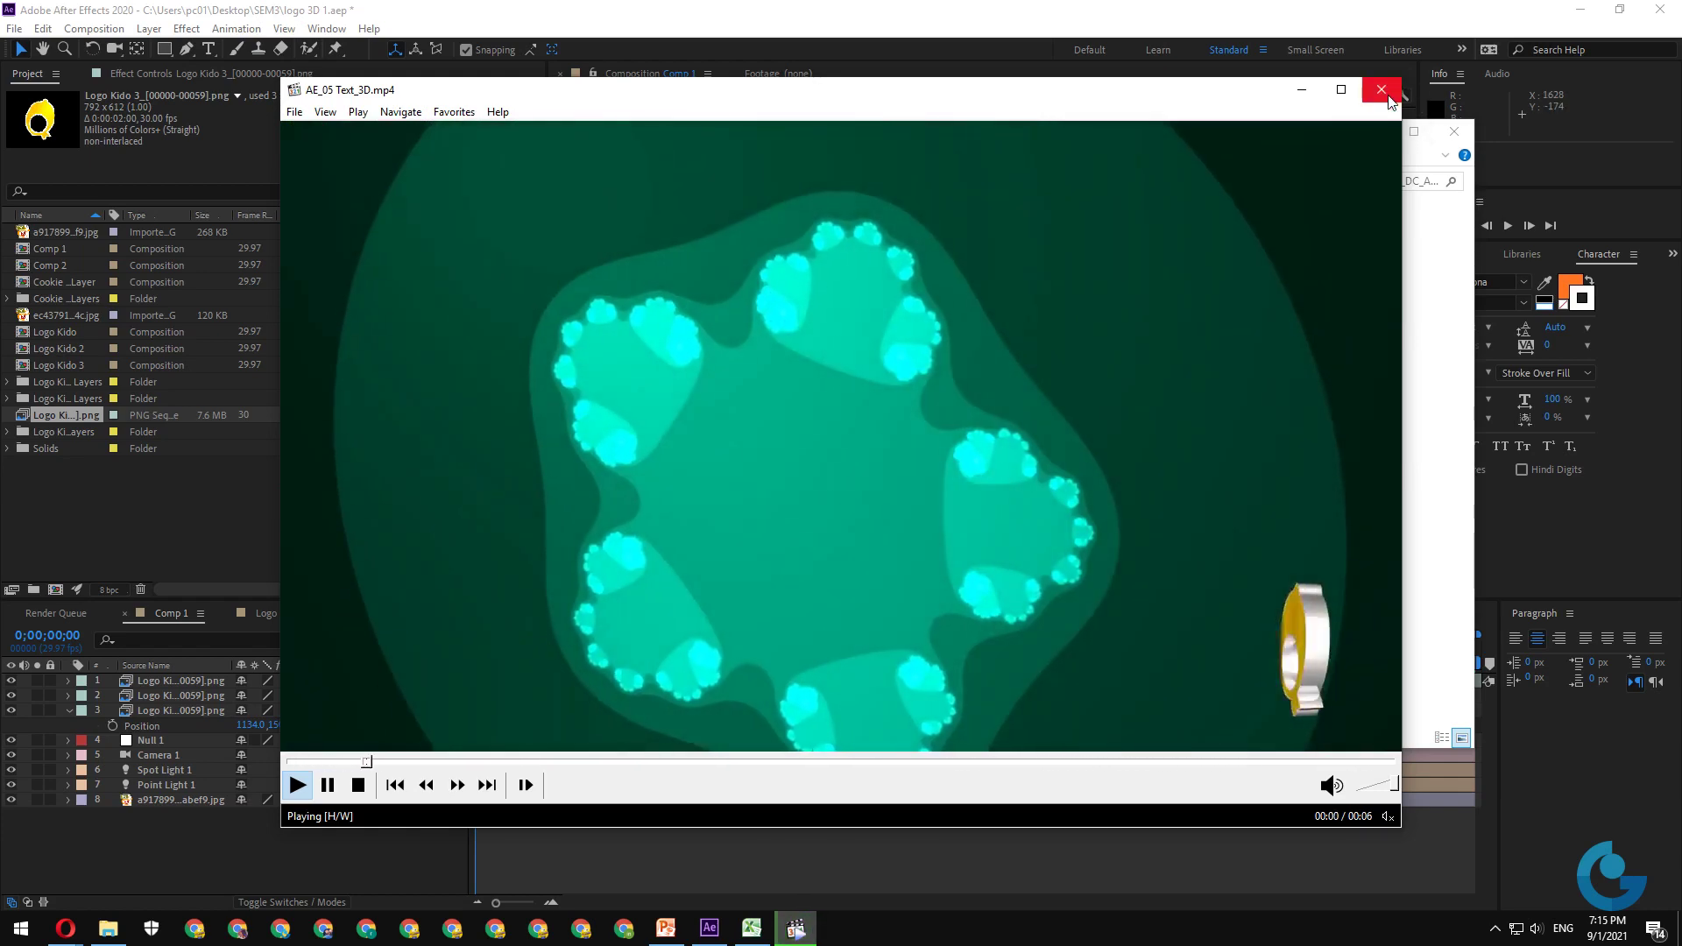
{"action": "left_click", "coordinate": [1389, 95]}
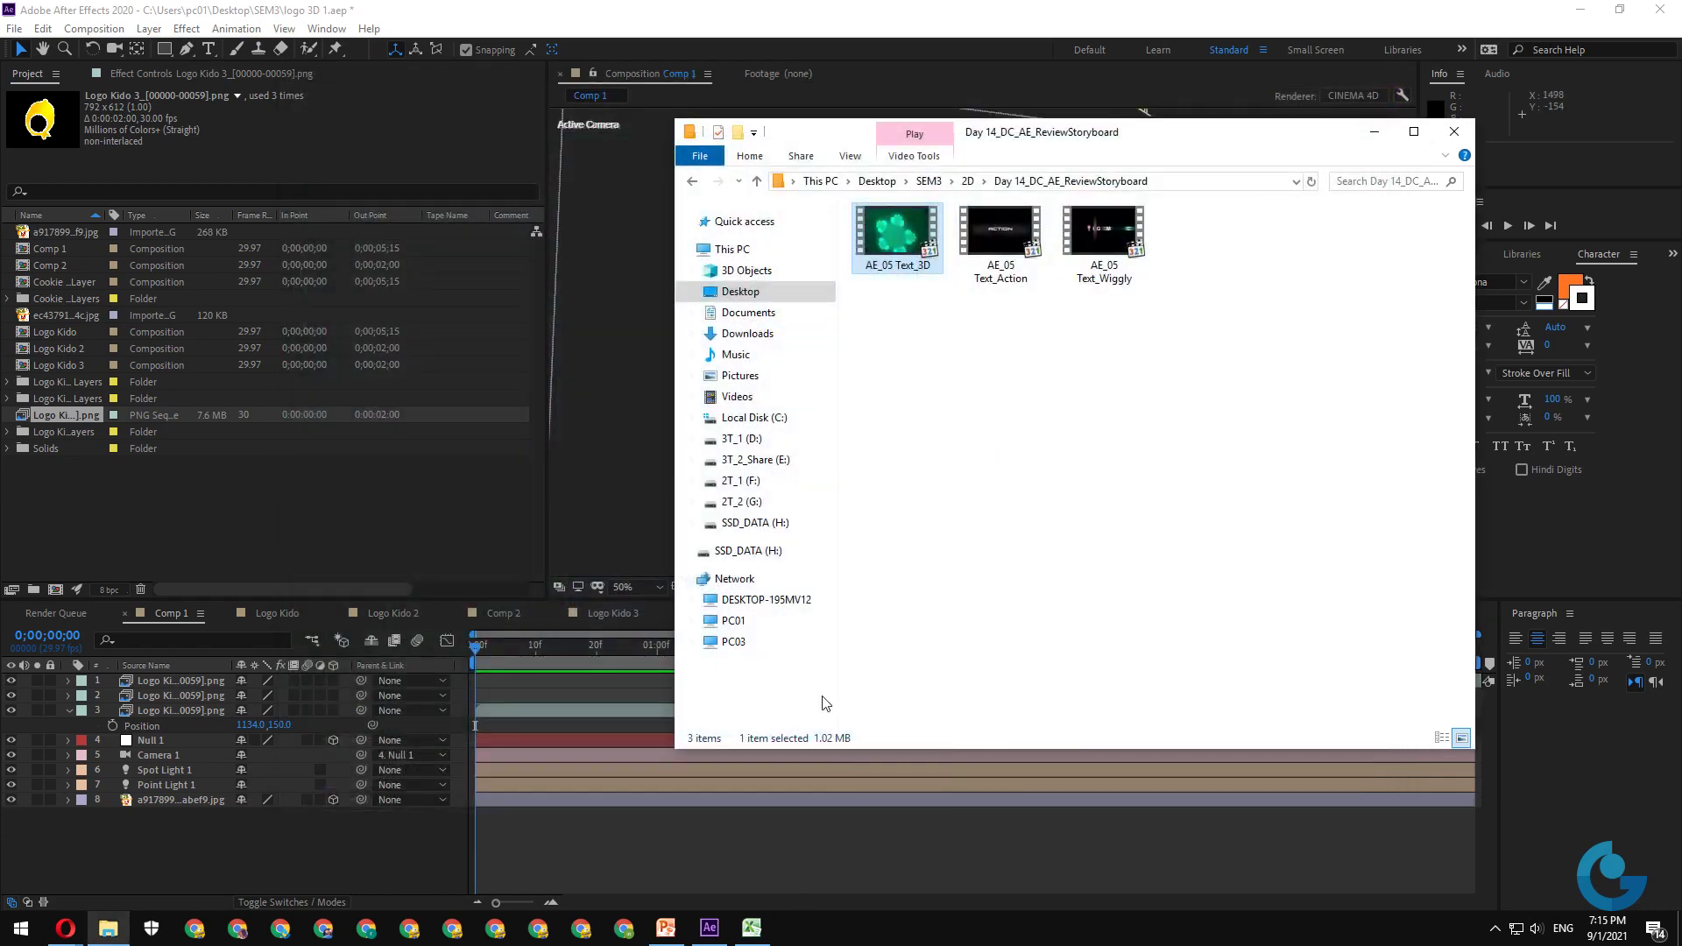
{"action": "left_click", "coordinate": [1373, 131]}
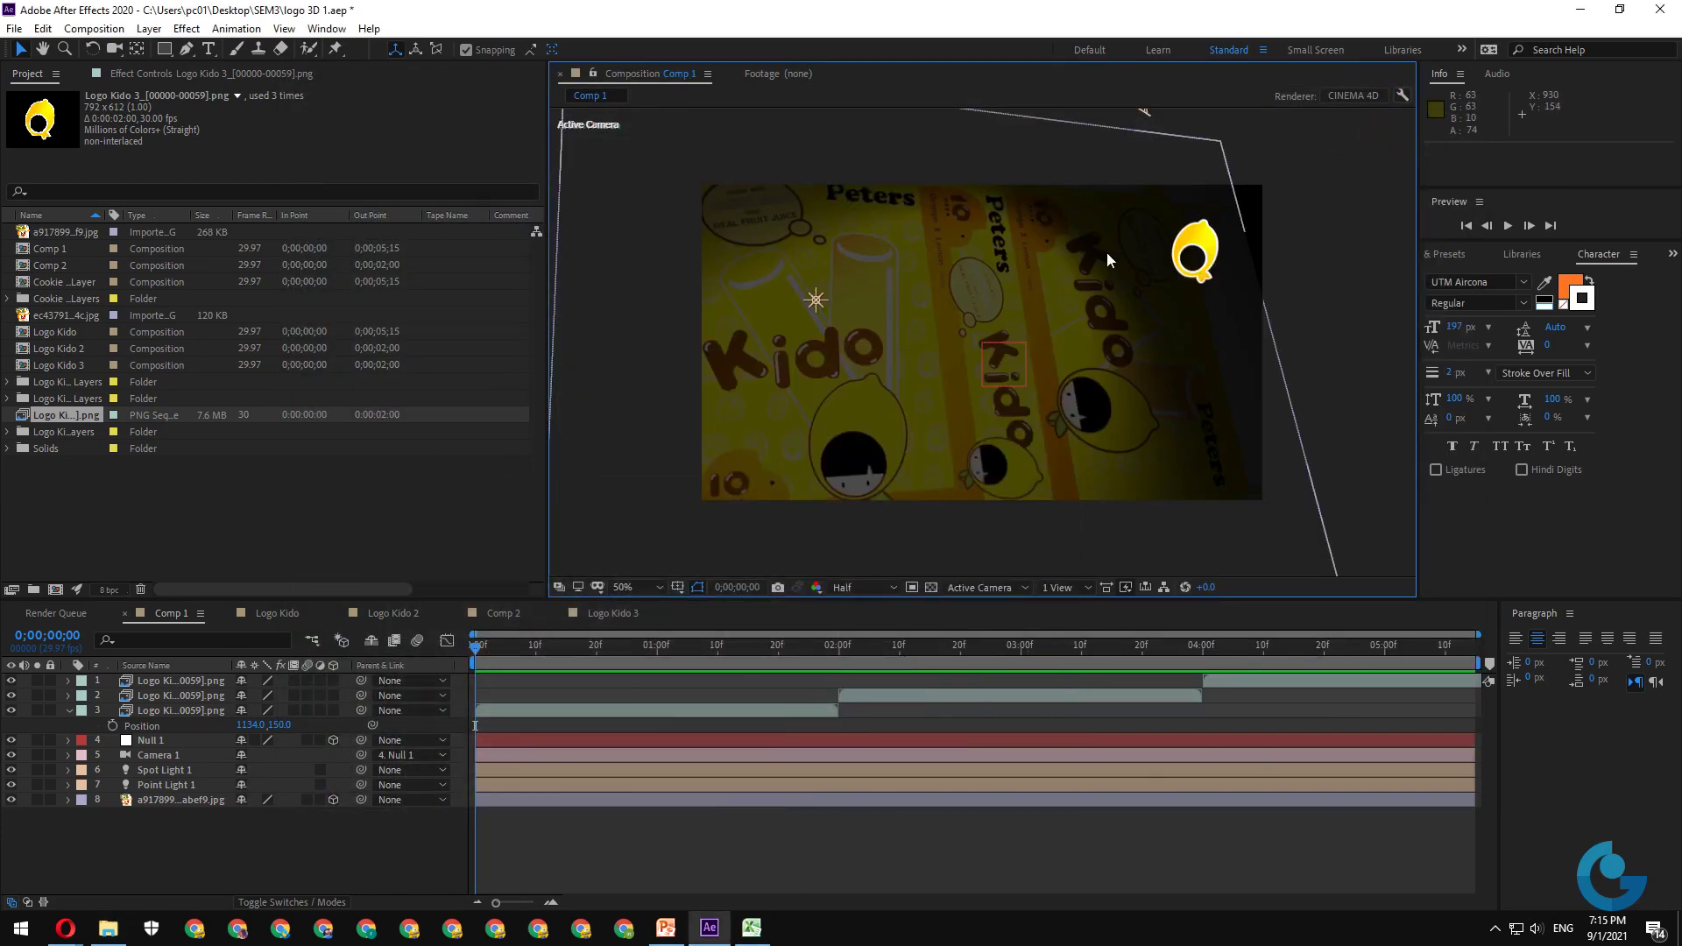
- Move the current time to 0;00;02;00 and delete the middle copy of the logo sequence layer
{"action": "left_click_drag", "start_coordinate": [481, 652], "coordinate": [836, 665]}
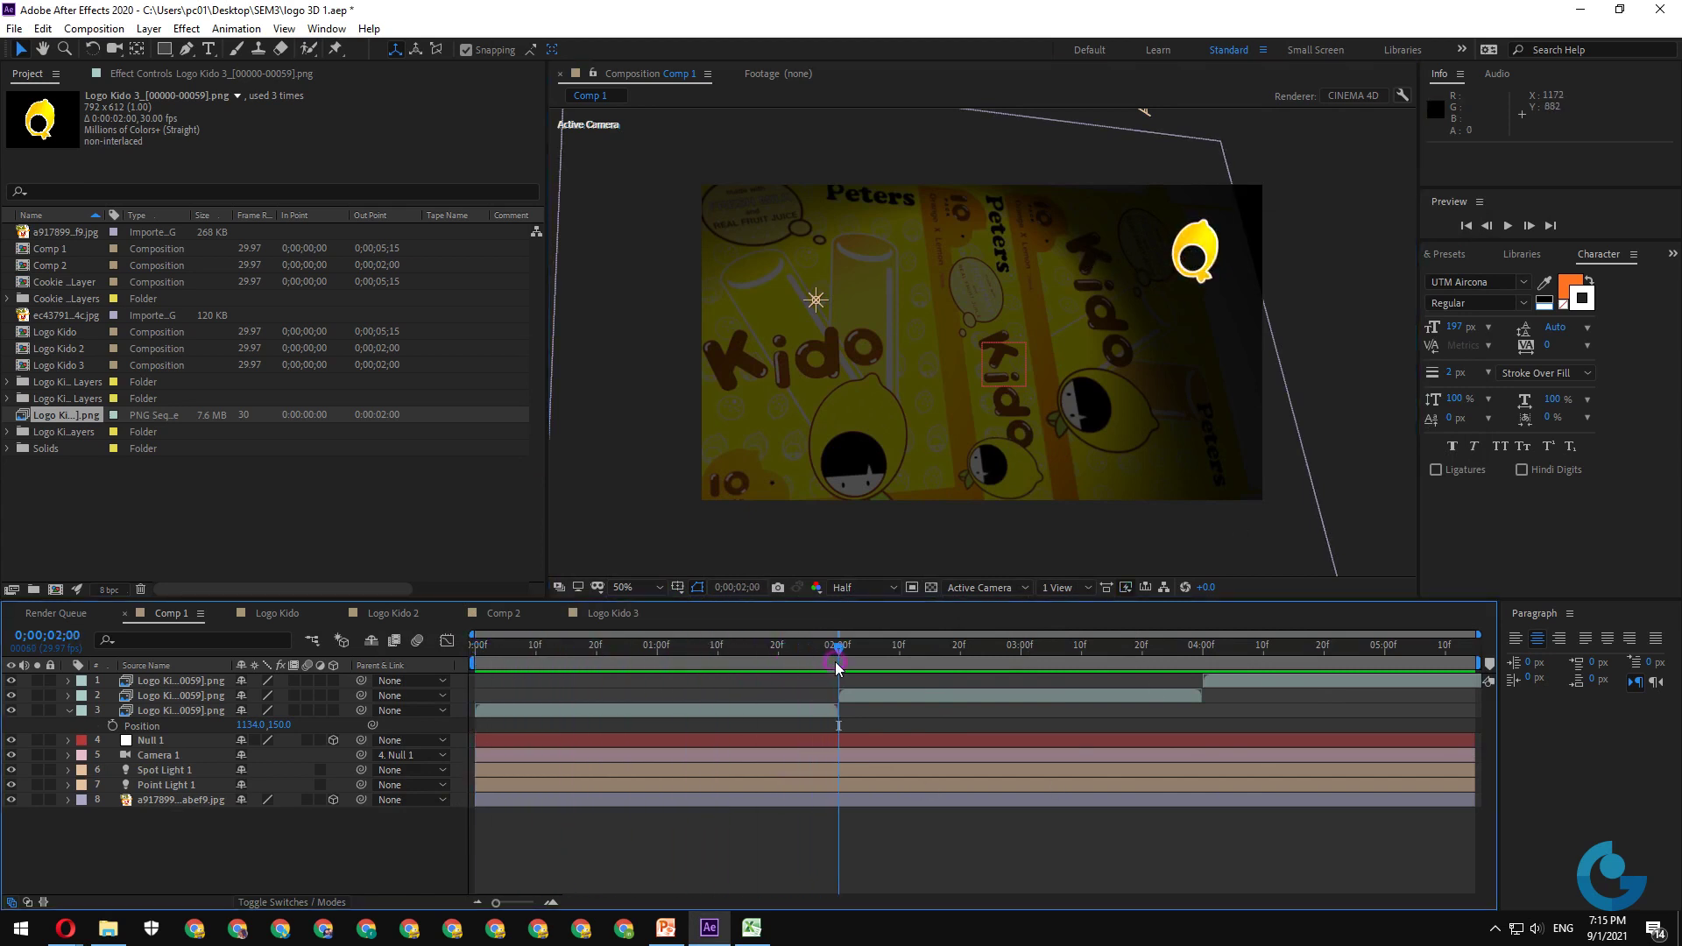
{"action": "left_click", "coordinate": [1075, 695]}
{"action": "key", "text": "Delete"}
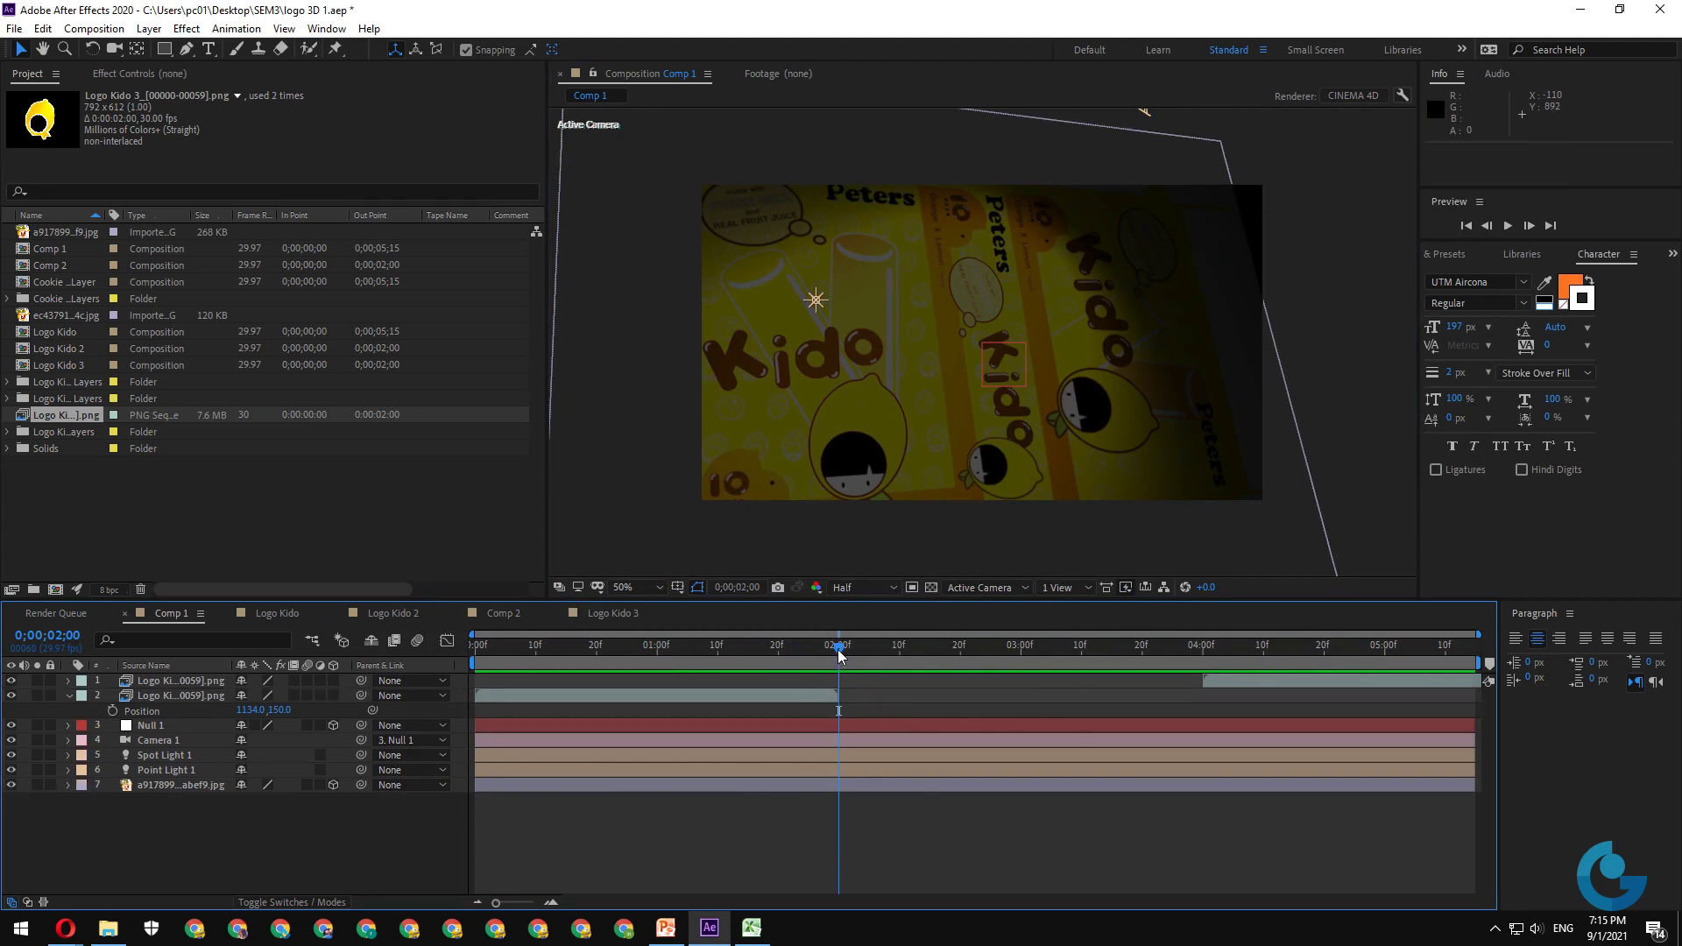
{"action": "mouse_move", "coordinate": [838, 655]}
{"action": "left_mouse_down"}
{"action": "mouse_move", "coordinate": [488, 645]}
{"action": "mouse_move", "coordinate": [840, 674]}
{"action": "left_mouse_up"}
- Import Logo Kido 3_00059.png as a single still with PNG Sequence off and add it as the top layer of Comp 1
{"action": "double_click", "coordinate": [263, 519]}
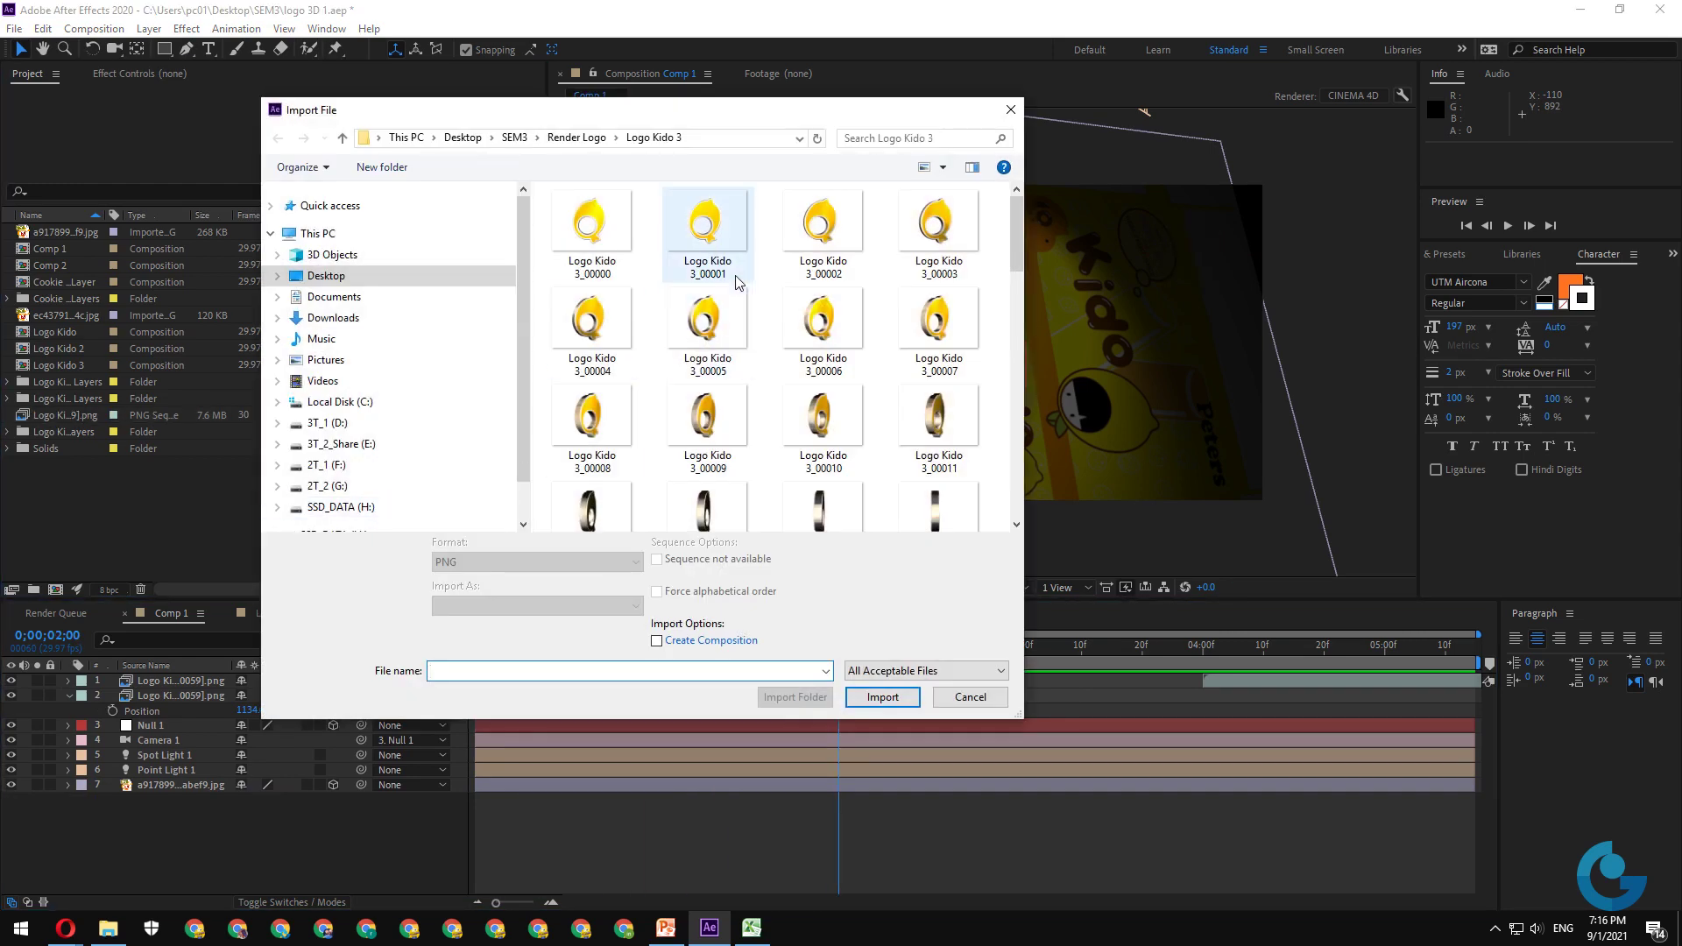
{"action": "scroll", "coordinate": [818, 375], "scroll_direction": "down", "scroll_amount": 10}
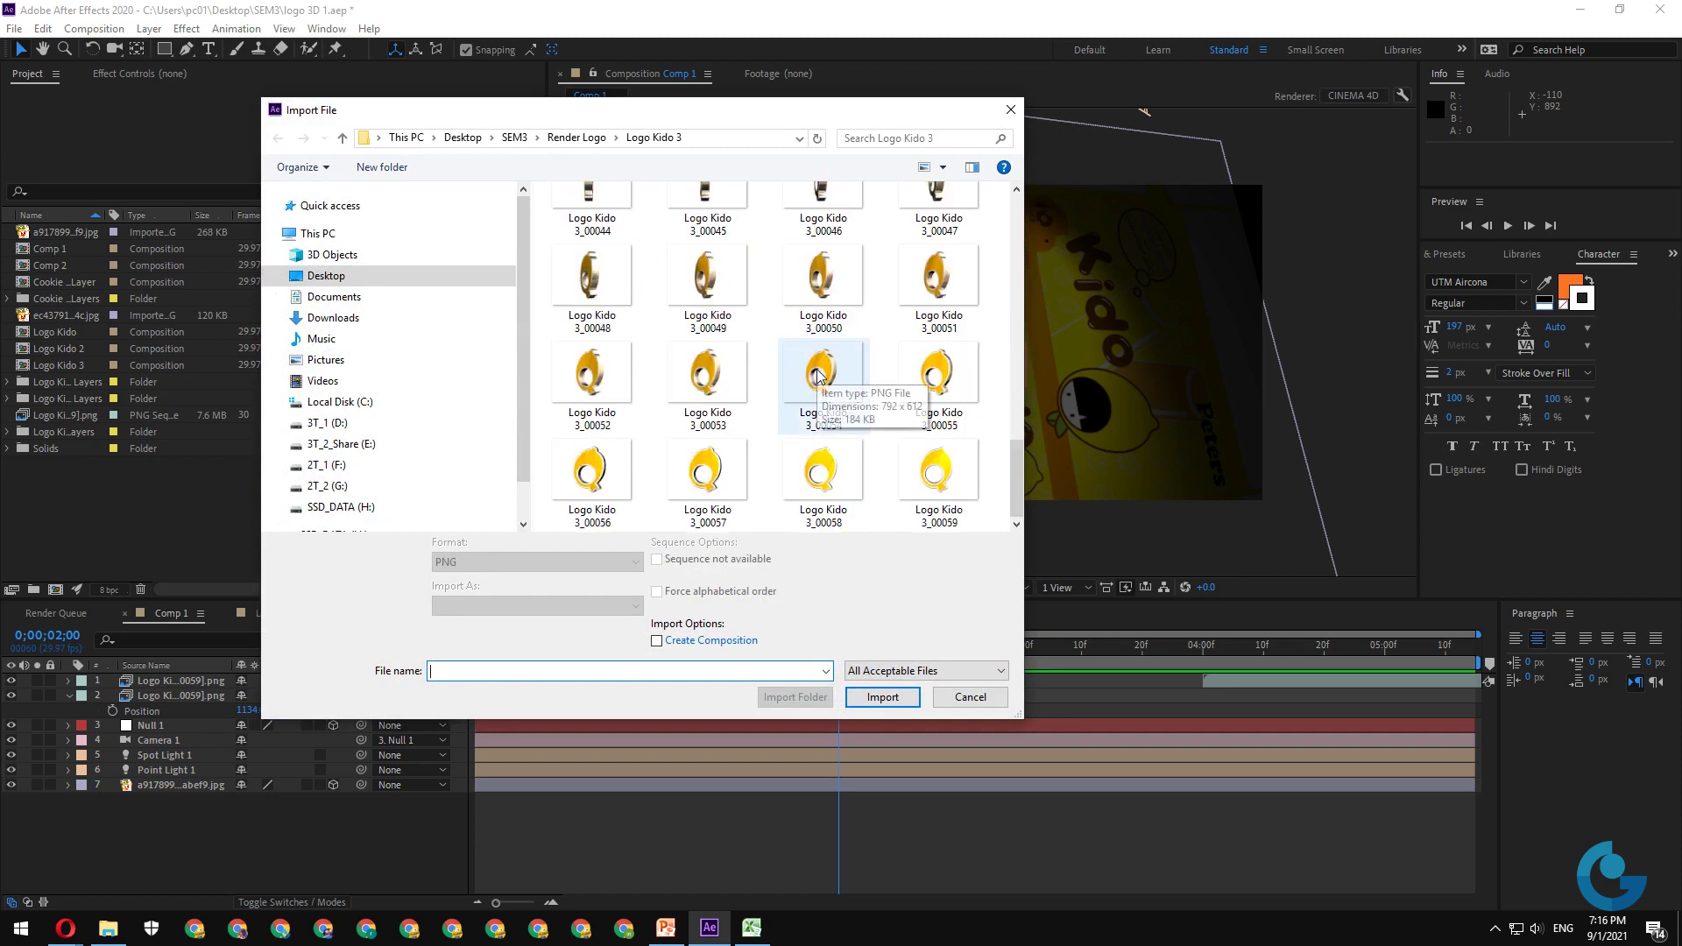
{"action": "left_click", "coordinate": [938, 480]}
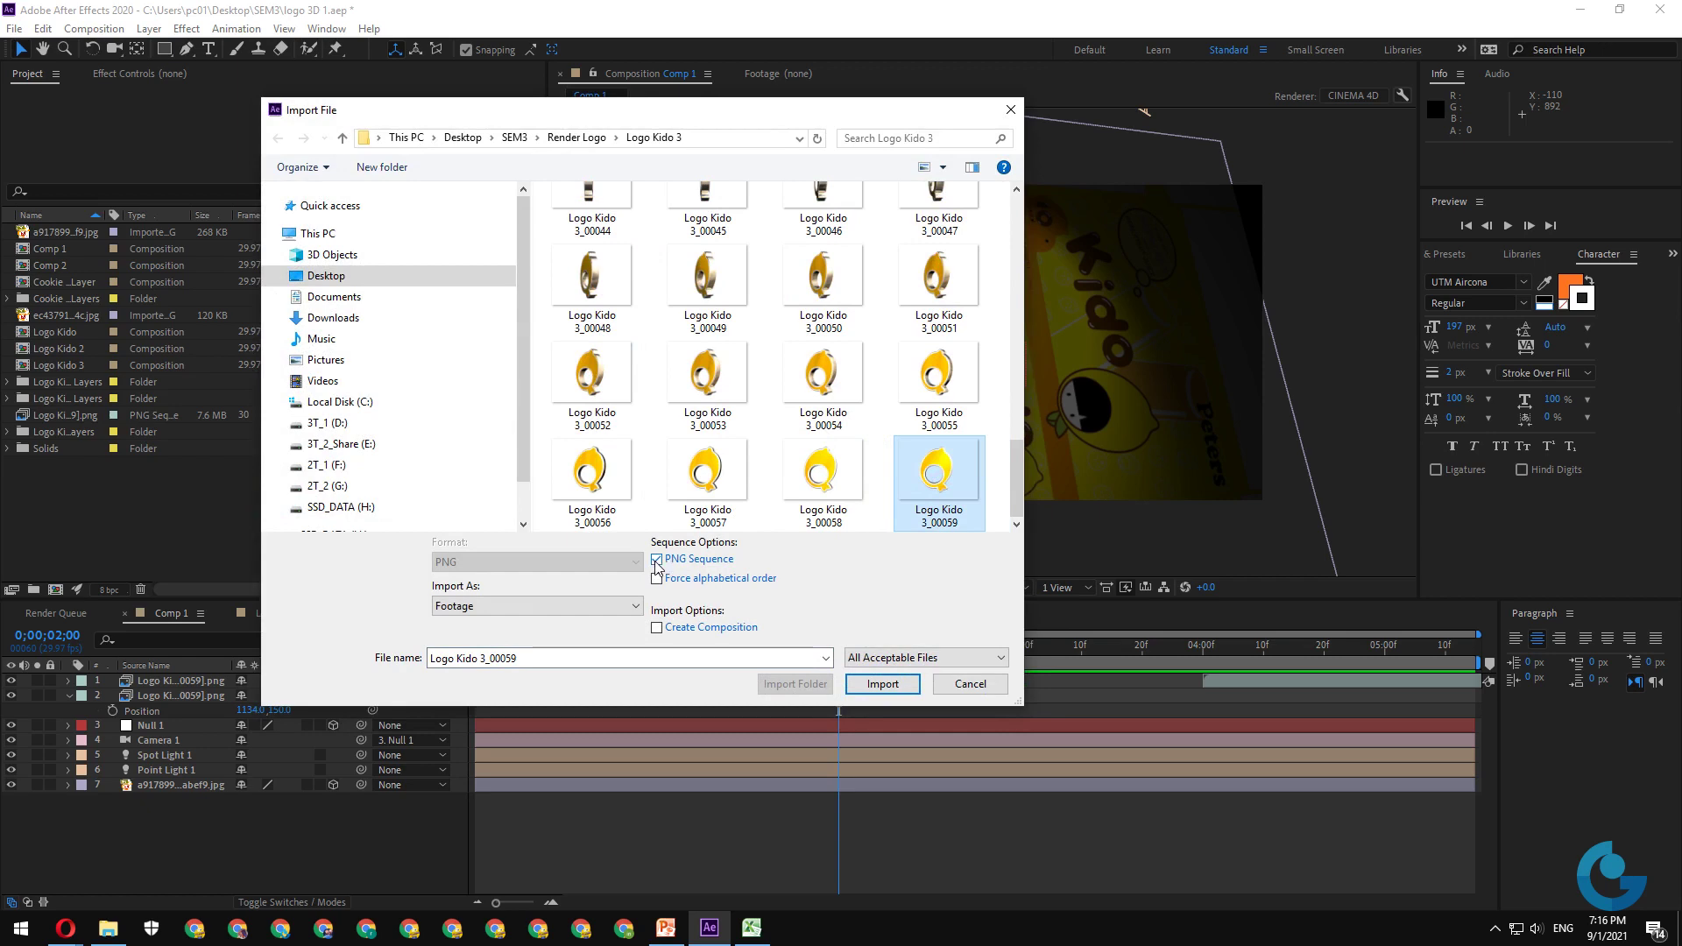
{"action": "left_click", "coordinate": [657, 561]}
{"action": "left_click", "coordinate": [883, 683]}
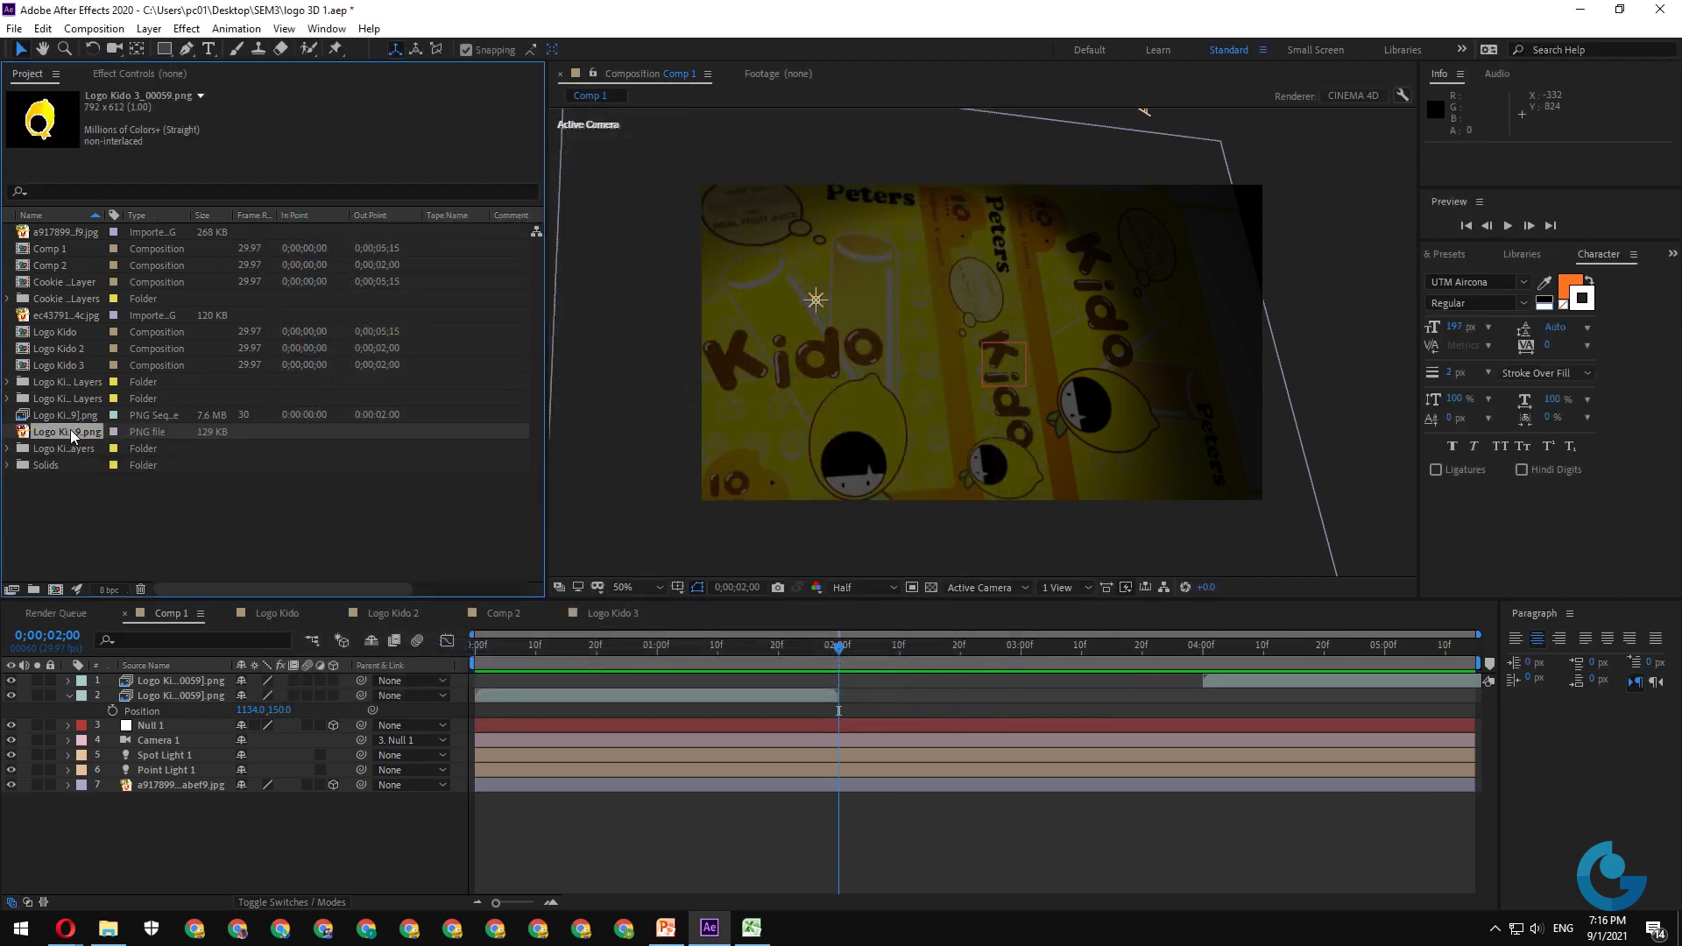
{"action": "left_click_drag", "start_coordinate": [73, 438], "coordinate": [266, 676]}
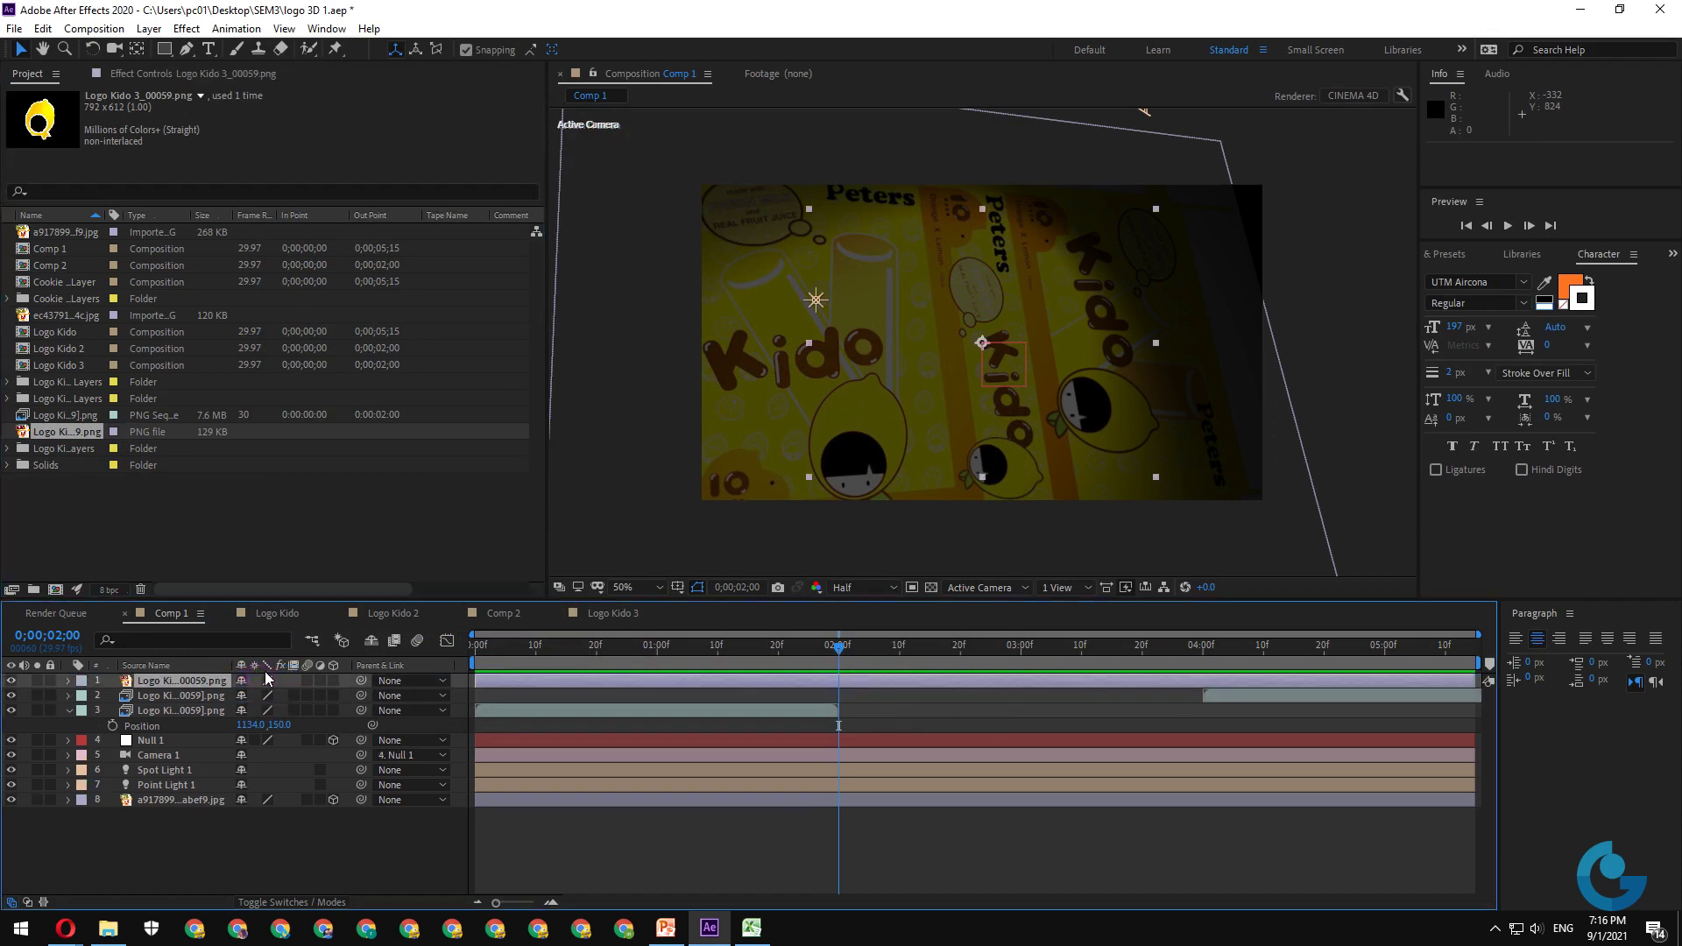
- Copy the Transform properties of the first logo sequence layer onto the still logo layer
{"action": "left_click", "coordinate": [171, 708]}
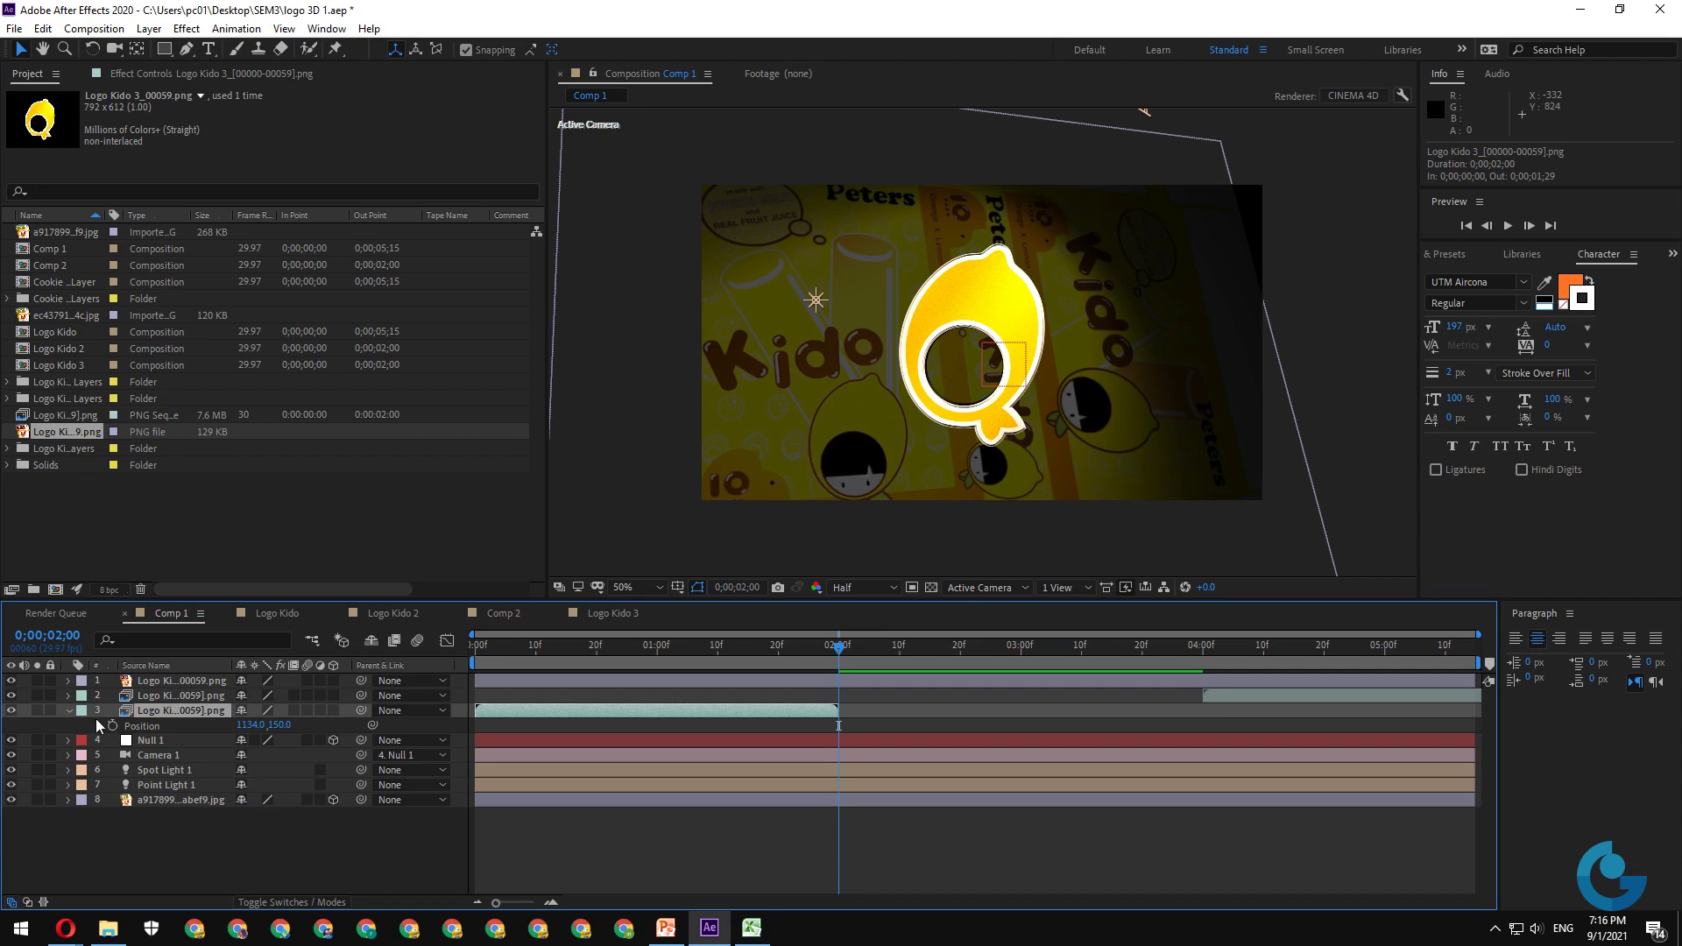
{"action": "double_click", "coordinate": [70, 709]}
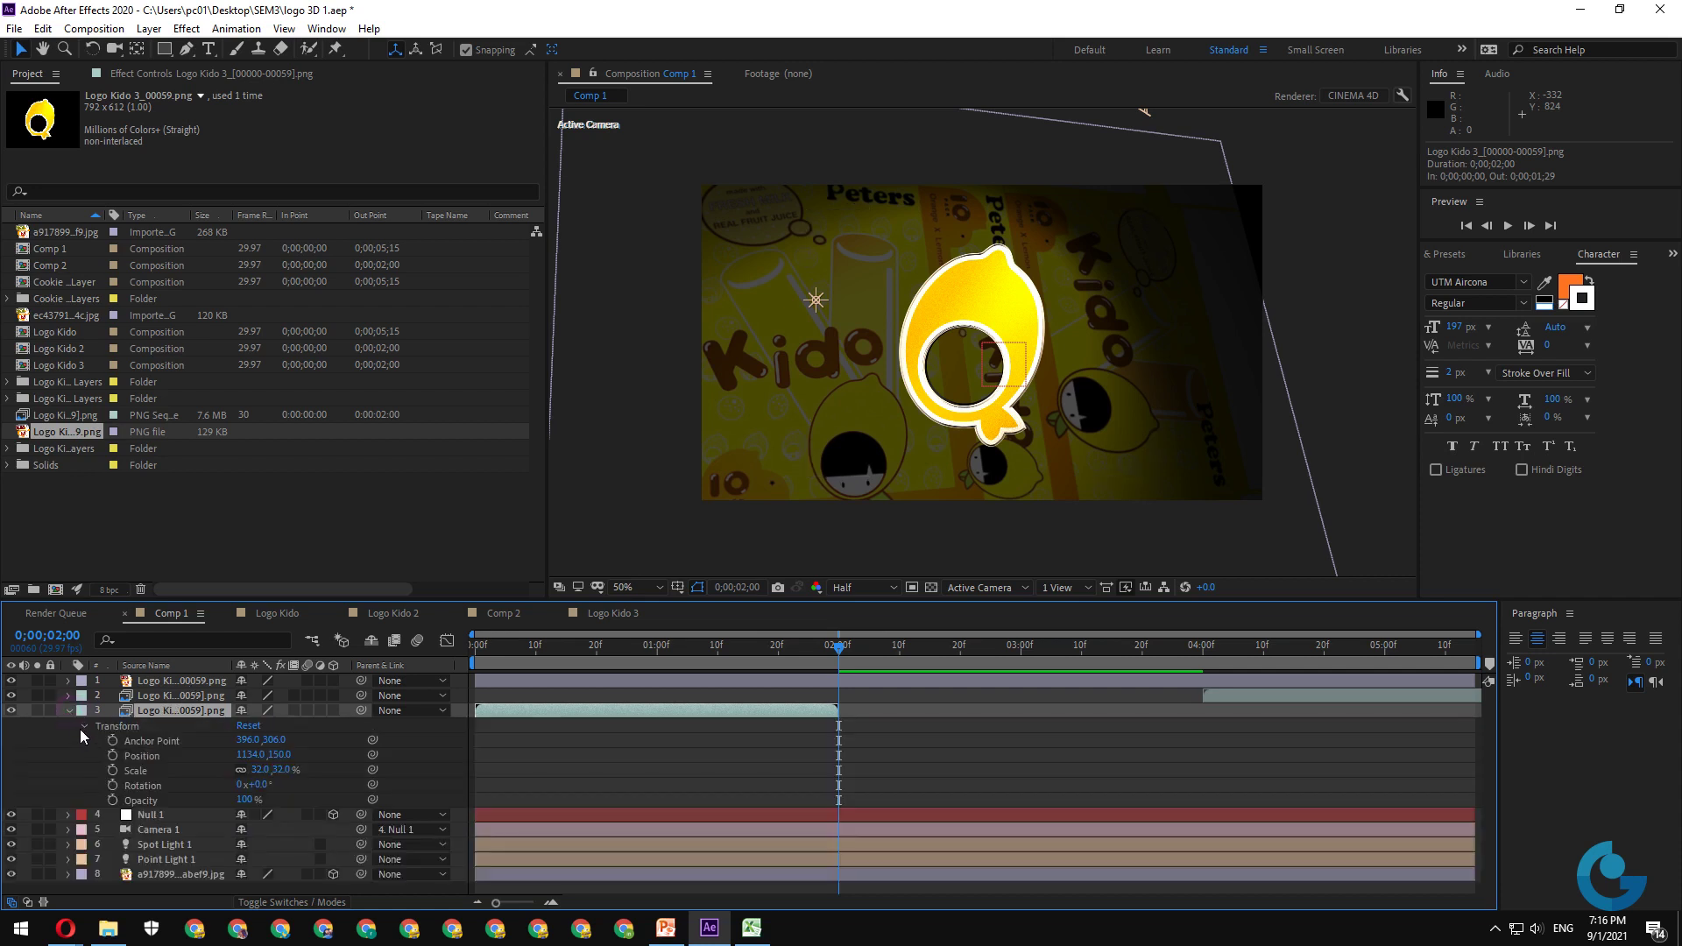
{"action": "left_click", "coordinate": [158, 727]}
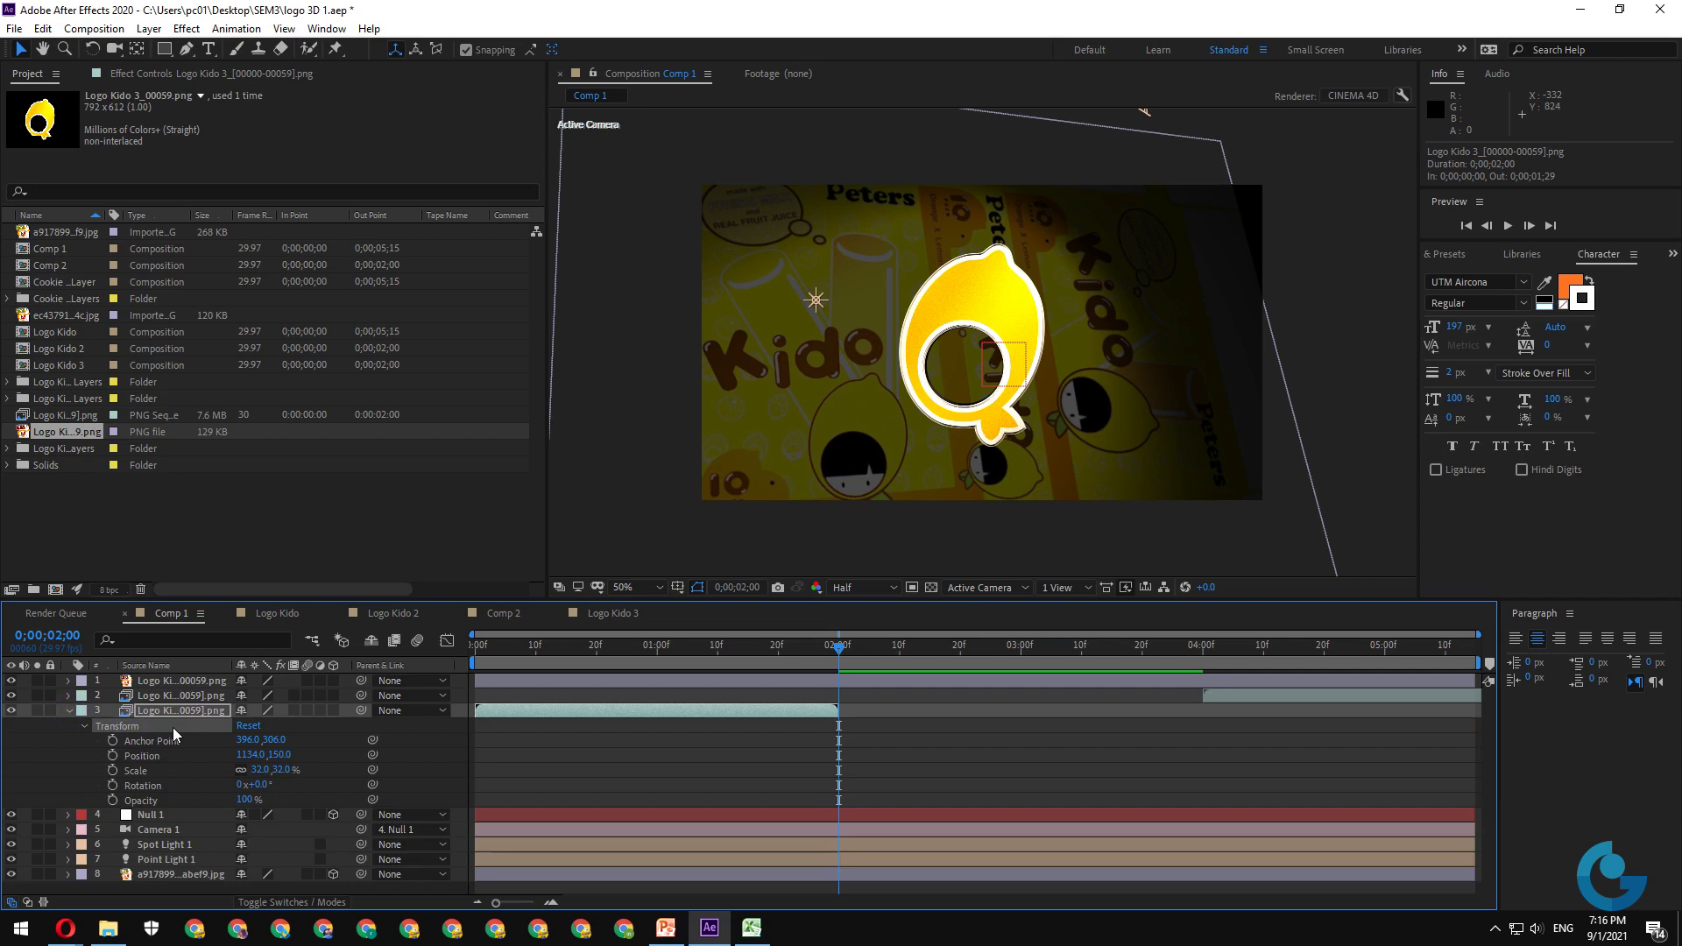
{"action": "left_click", "coordinate": [181, 682]}
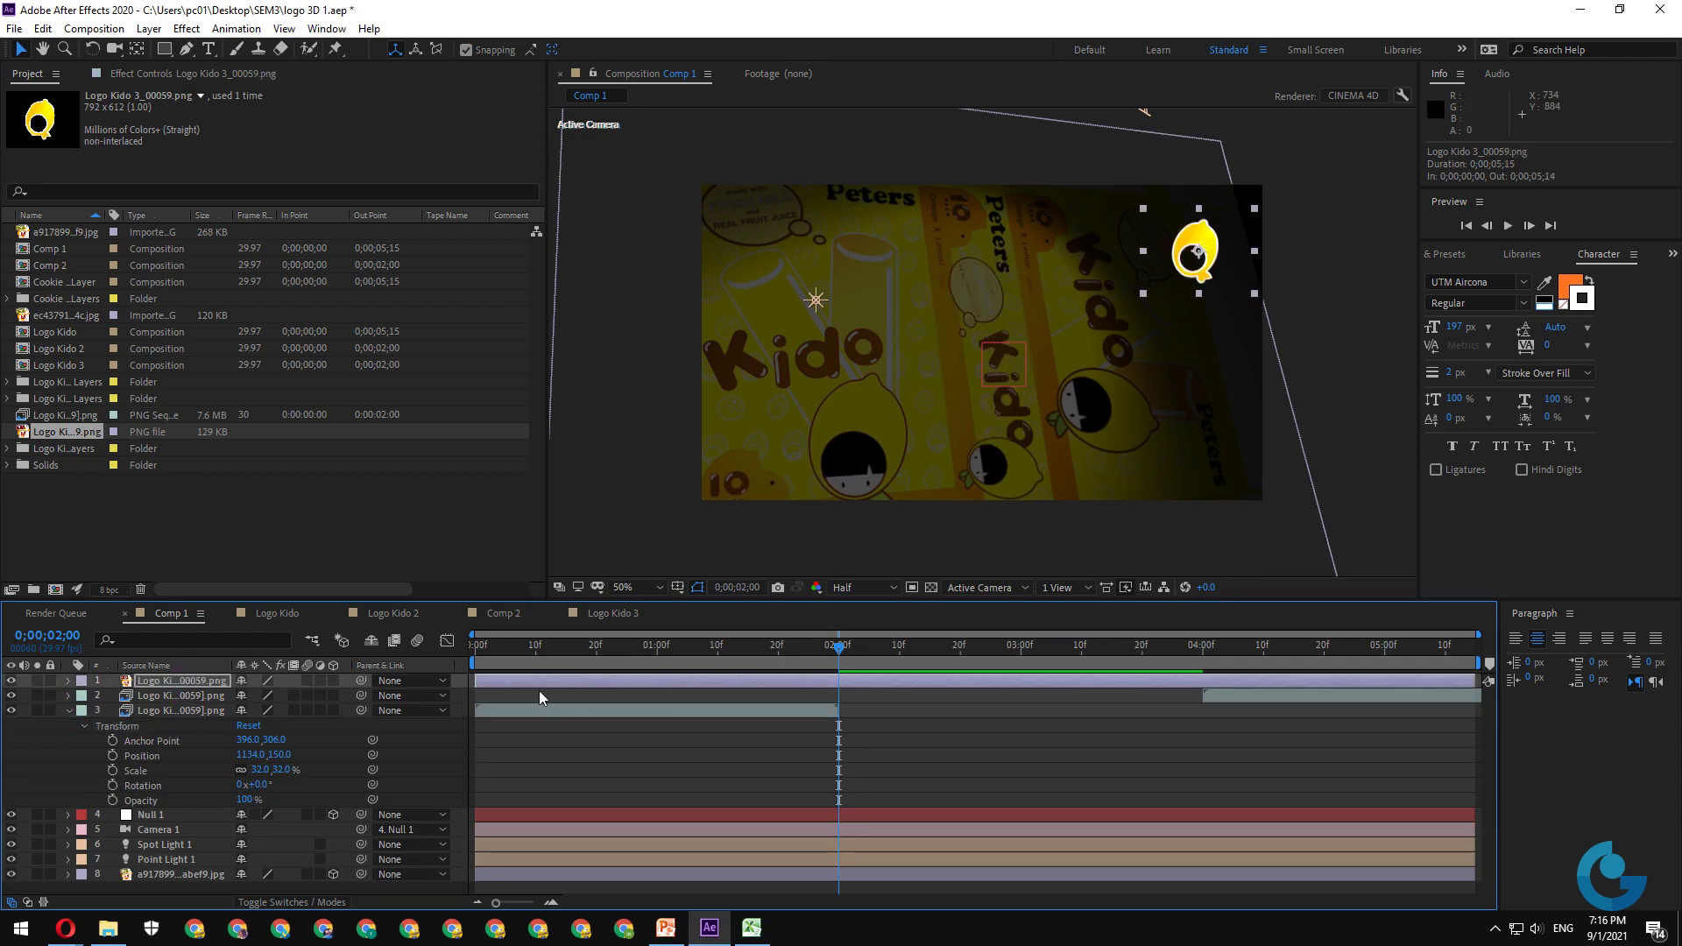
- Trim the still logo layer to start at 2 seconds and end at 4 seconds, filling the gap between the two sequence layers
{"action": "left_click_drag", "start_coordinate": [474, 680], "coordinate": [839, 694]}
{"action": "left_click", "coordinate": [1290, 696]}
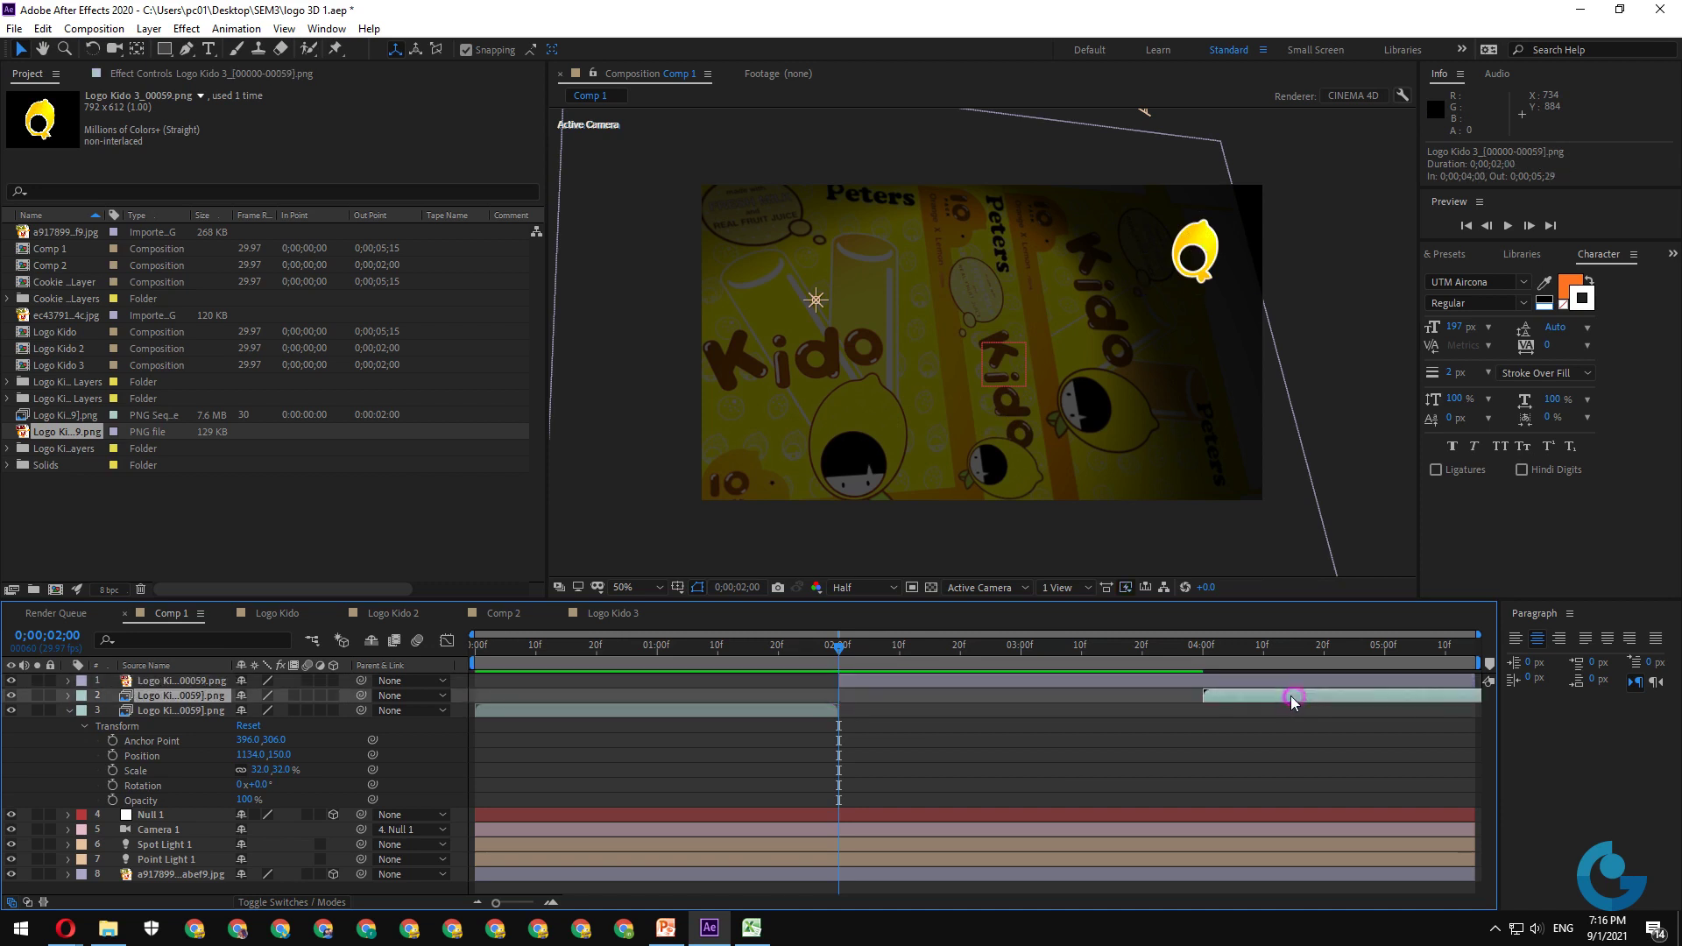
{"action": "left_click_drag", "start_coordinate": [1265, 695], "coordinate": [1266, 685]}
{"action": "left_click", "coordinate": [1208, 681]}
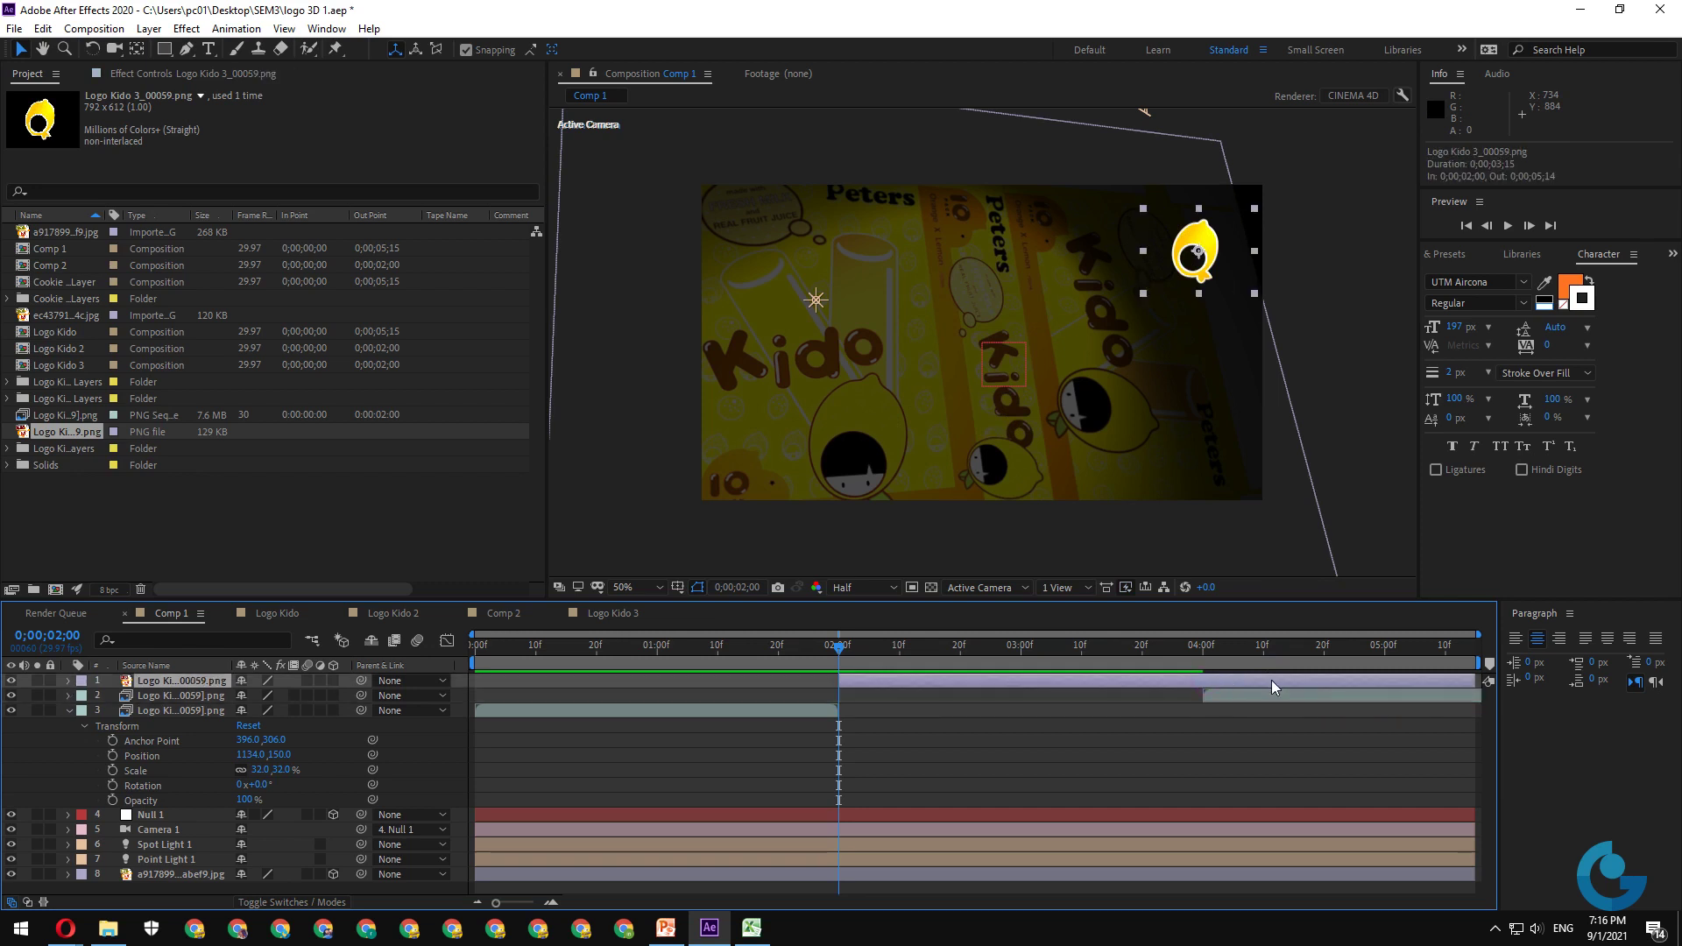
{"action": "left_click_drag", "start_coordinate": [1474, 681], "coordinate": [1206, 697]}
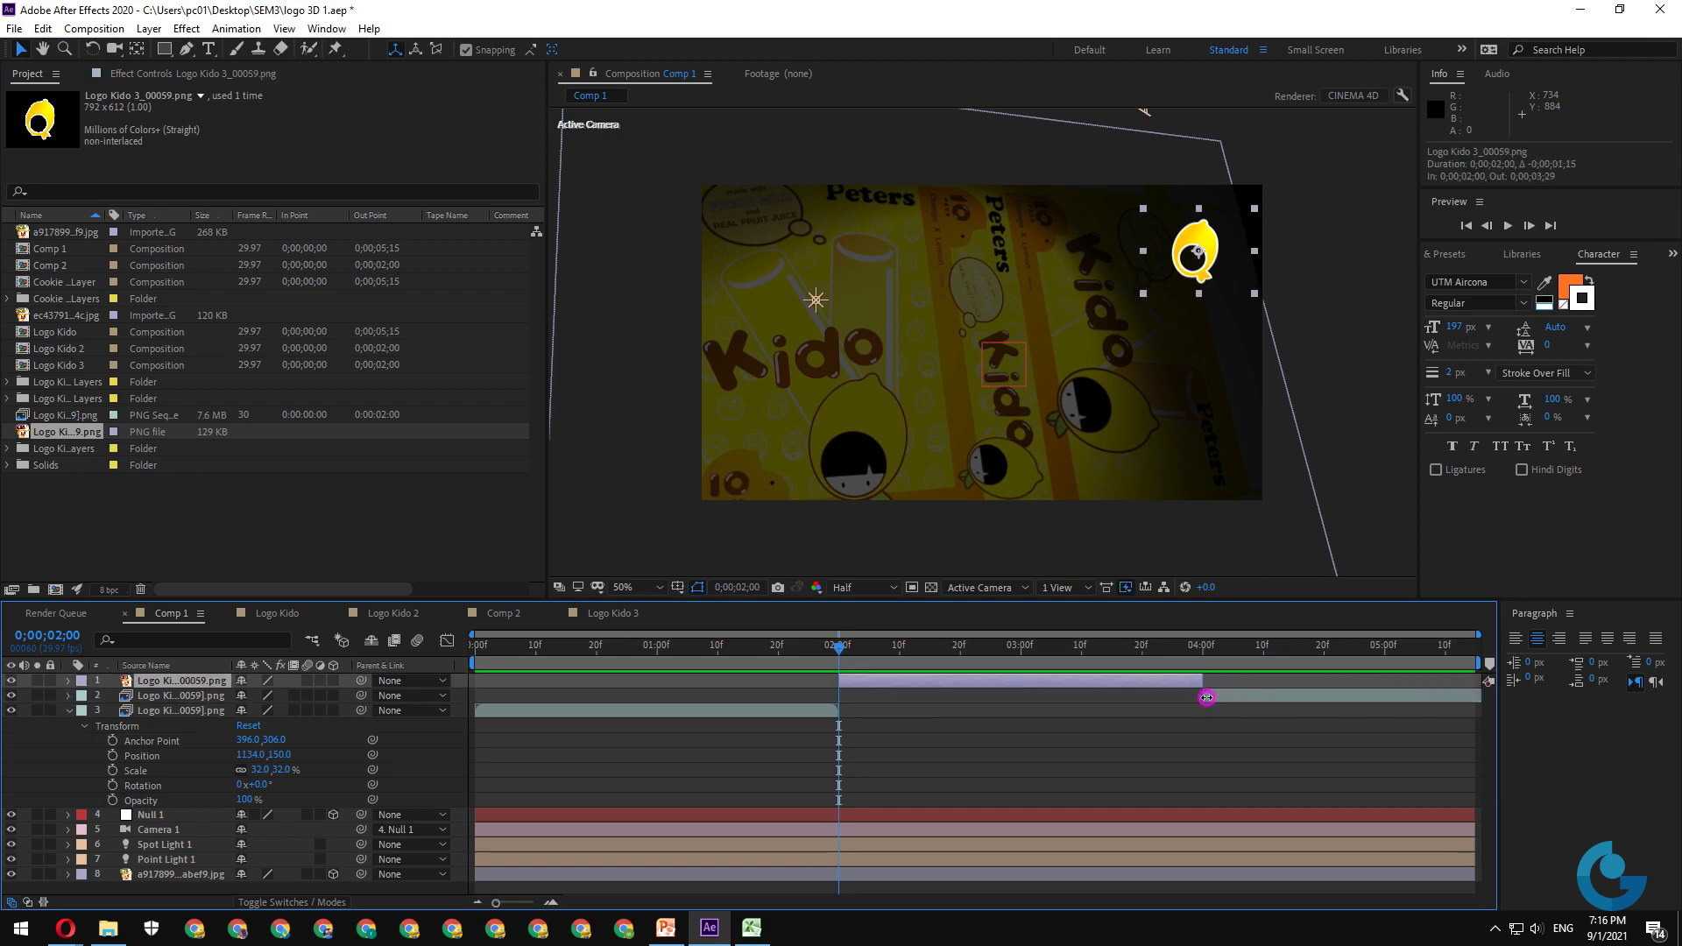
- Try the CC Light Burst 2.5 effect on the still logo layer at 0;00;02;11 and undo it
{"action": "left_click_drag", "start_coordinate": [839, 652], "coordinate": [907, 666]}
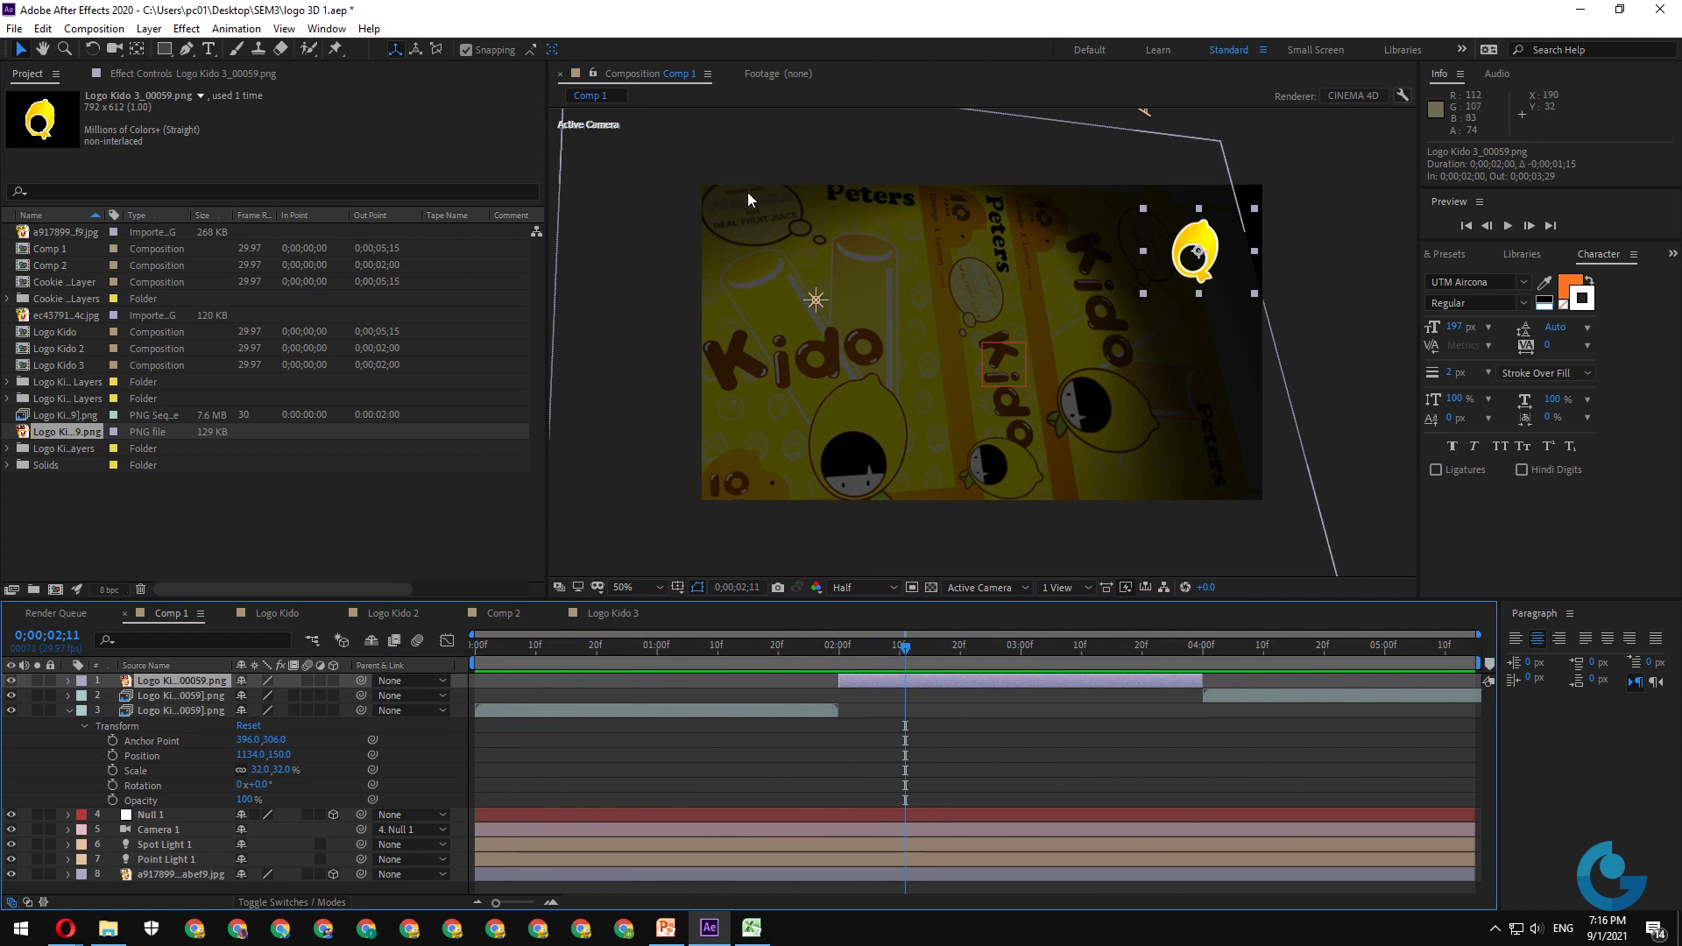
{"action": "left_click", "coordinate": [189, 30]}
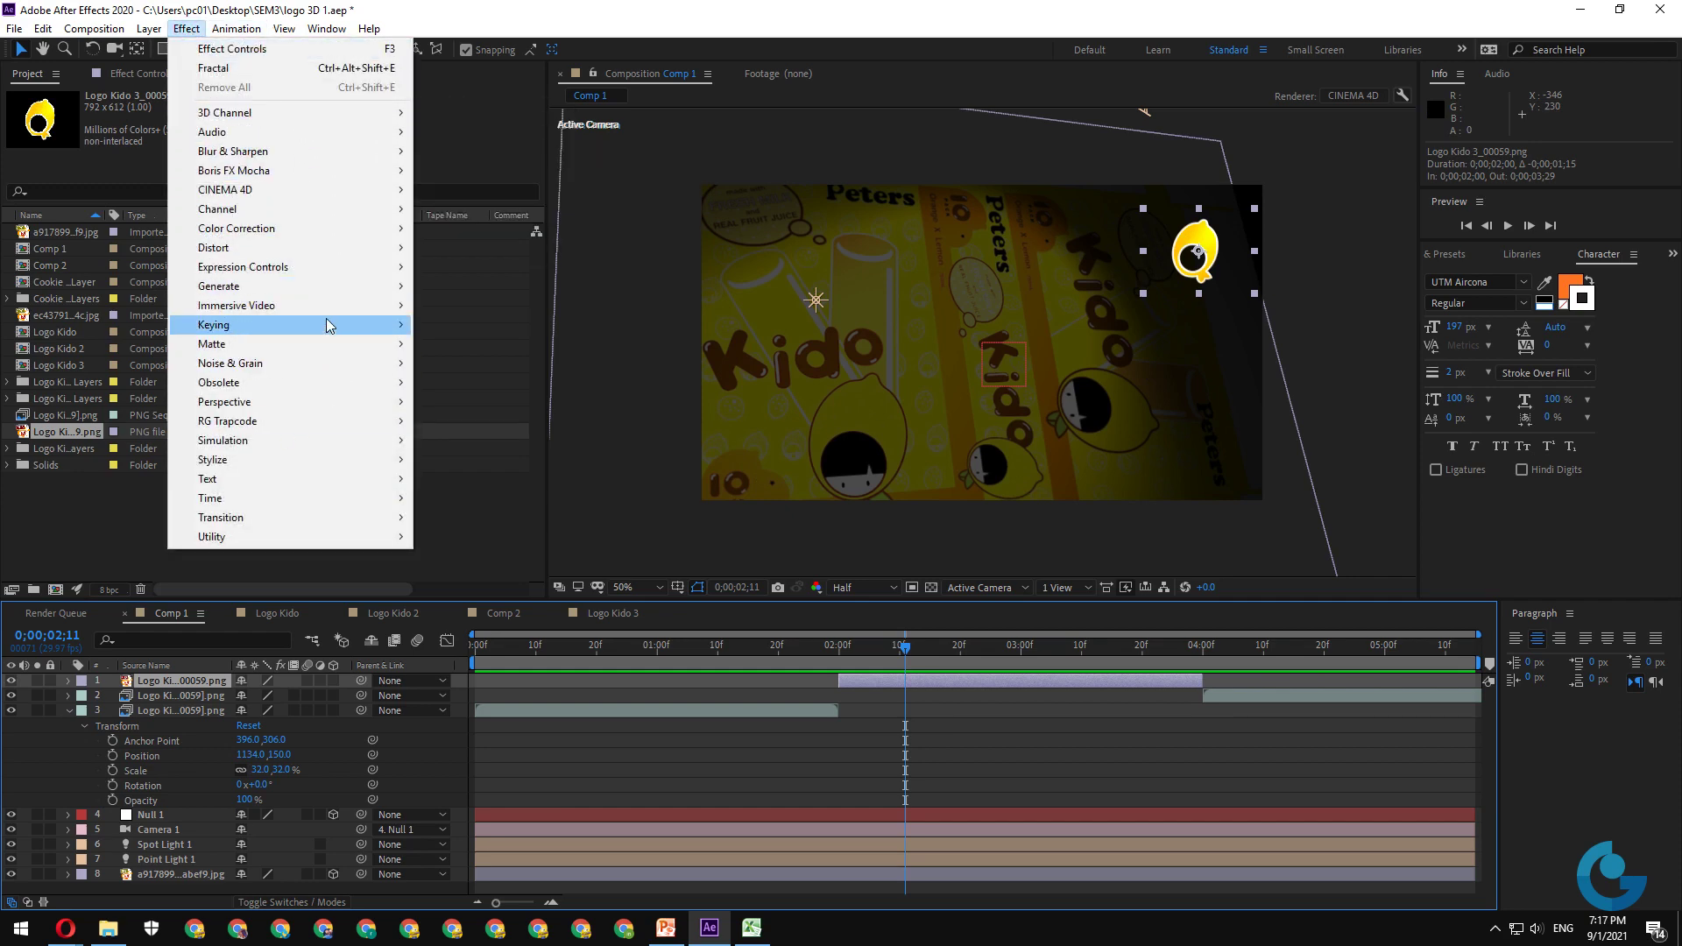
{"action": "mouse_move", "coordinate": [339, 301]}
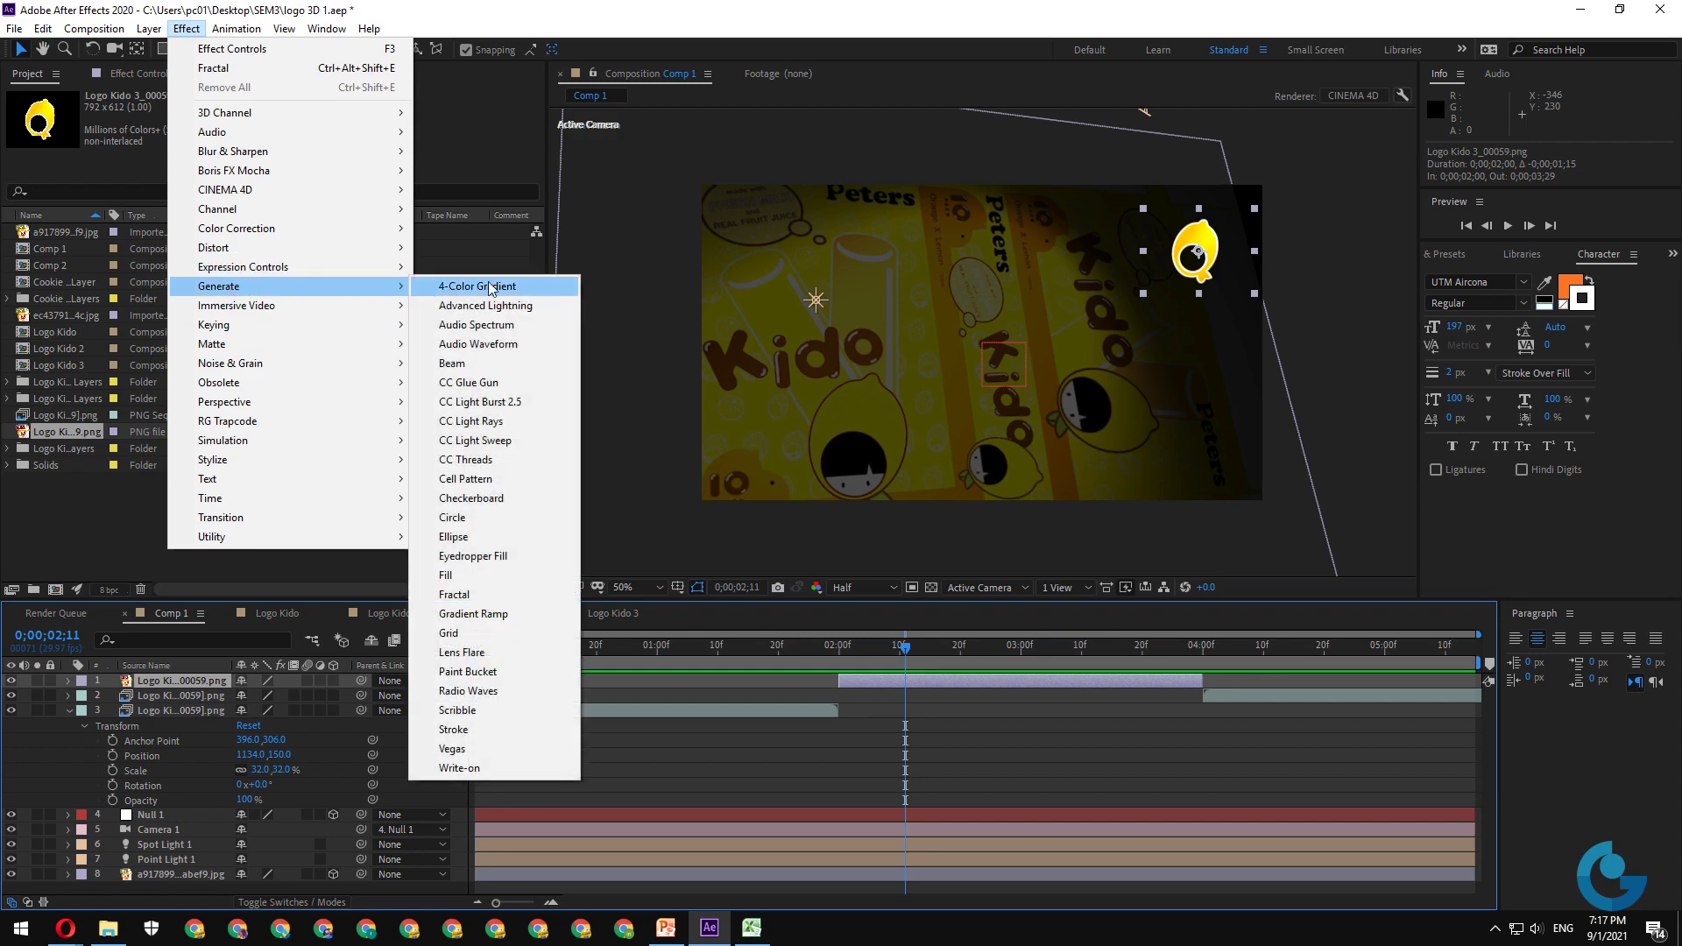
{"action": "left_click", "coordinate": [485, 403]}
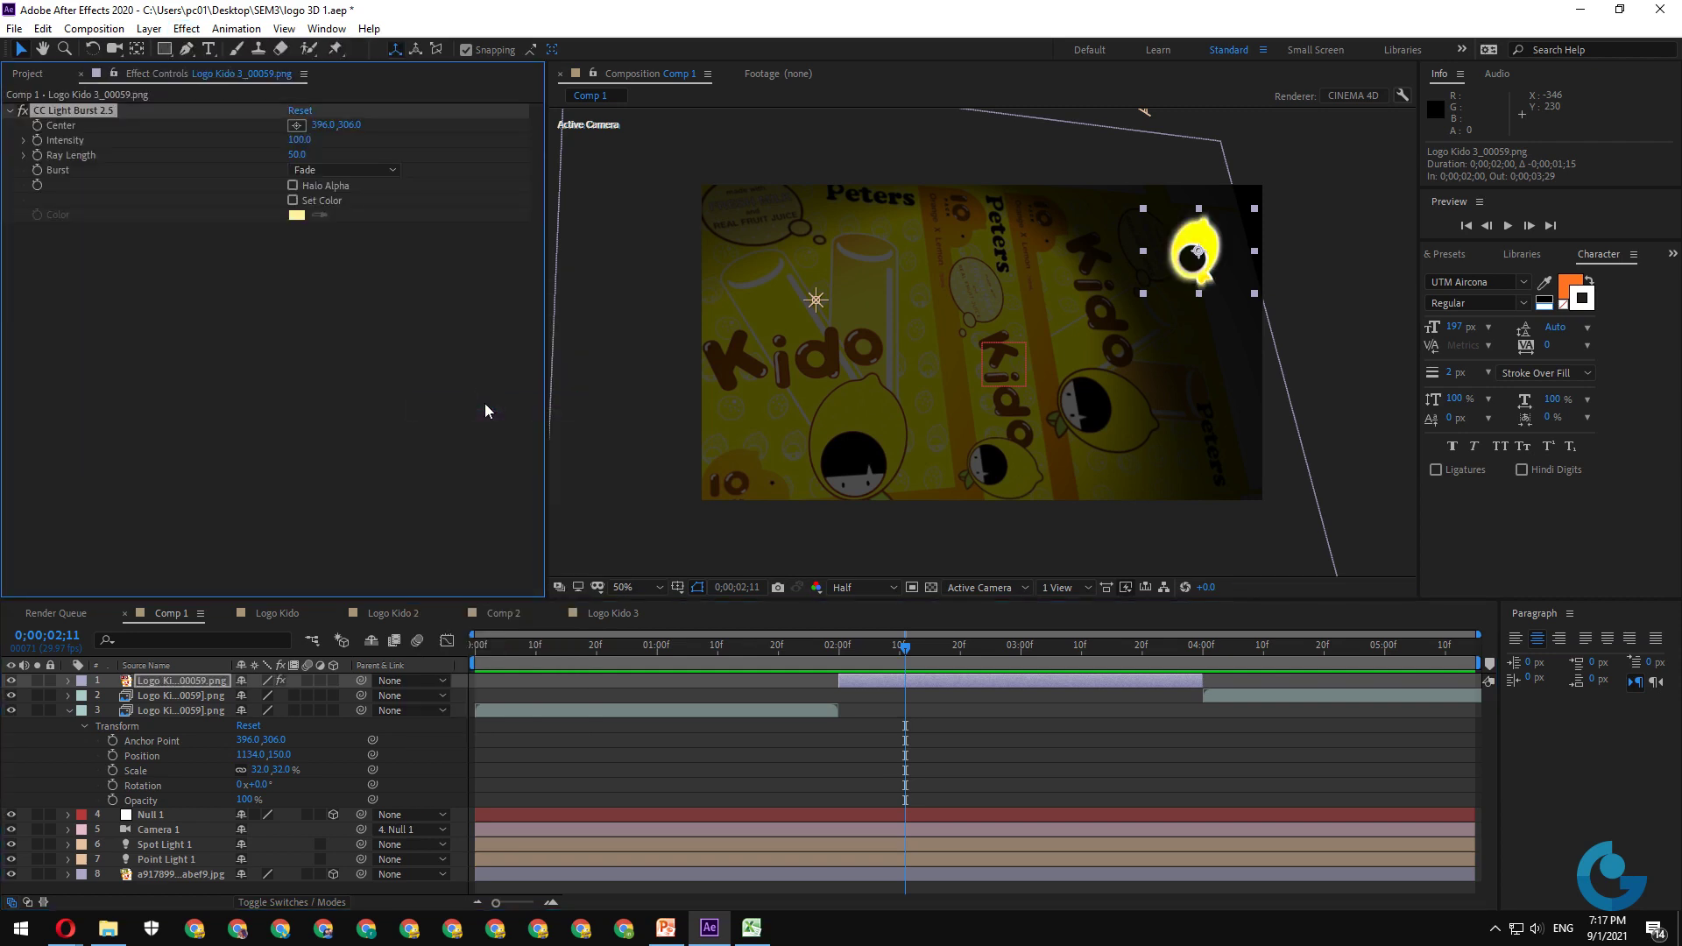
{"action": "key", "text": "ctrl+z"}
- Apply the CC Light Sweep effect to the still logo layer and set its Direction to 17°
{"action": "left_click", "coordinate": [186, 29]}
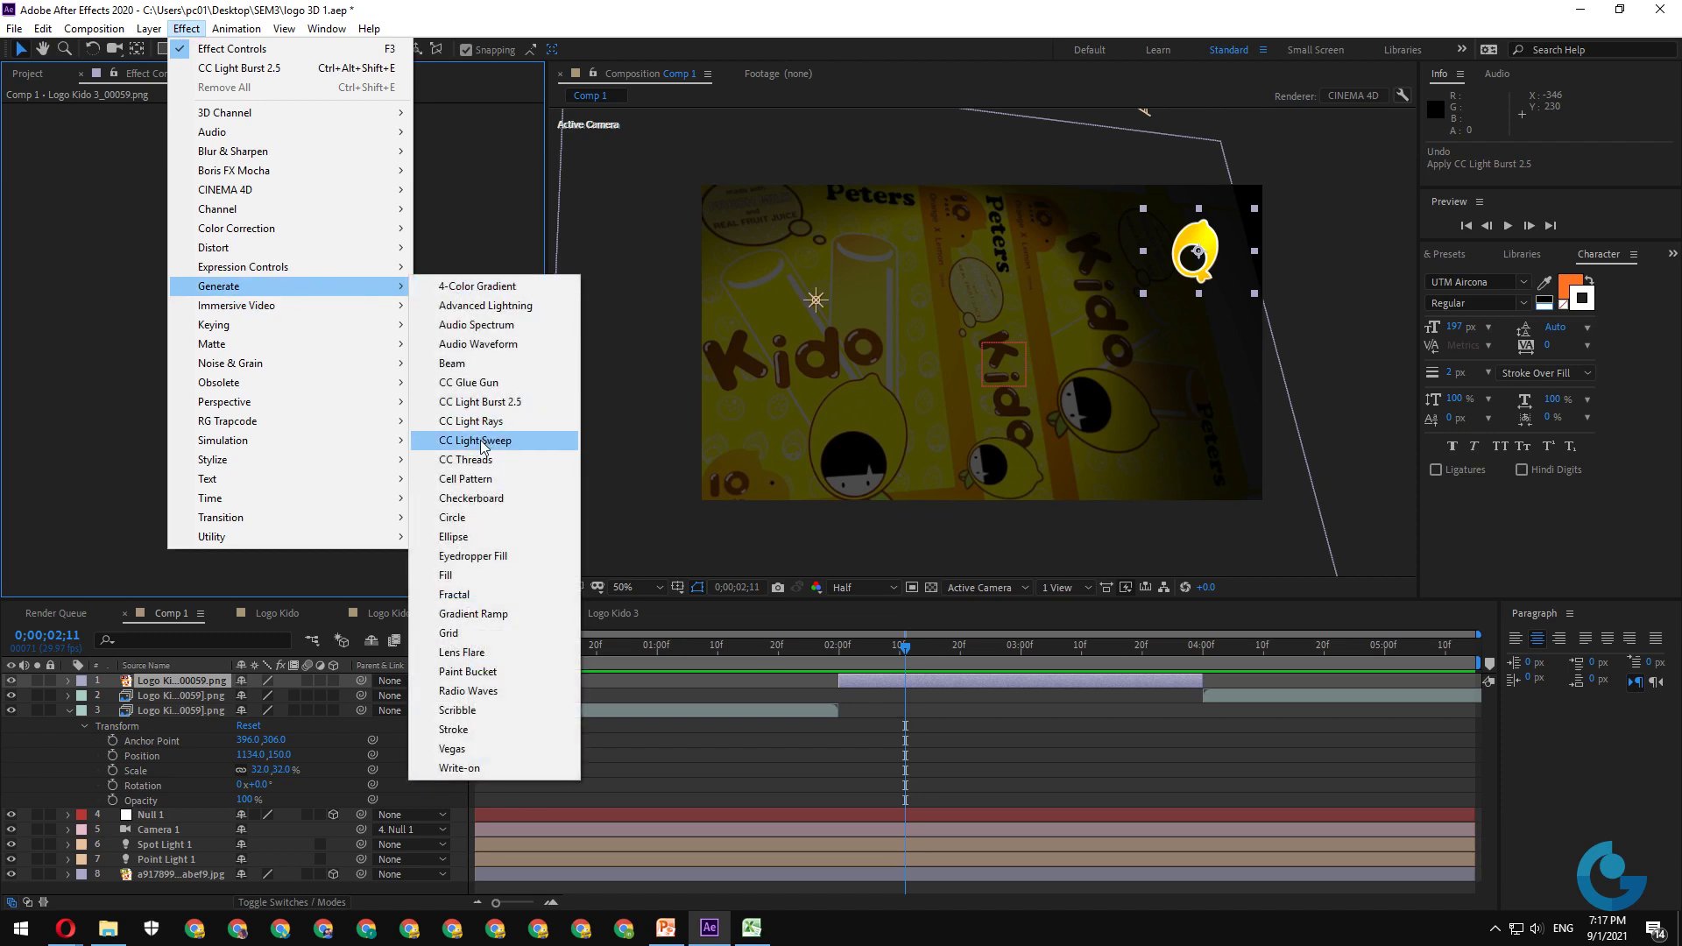
{"action": "left_click", "coordinate": [482, 441]}
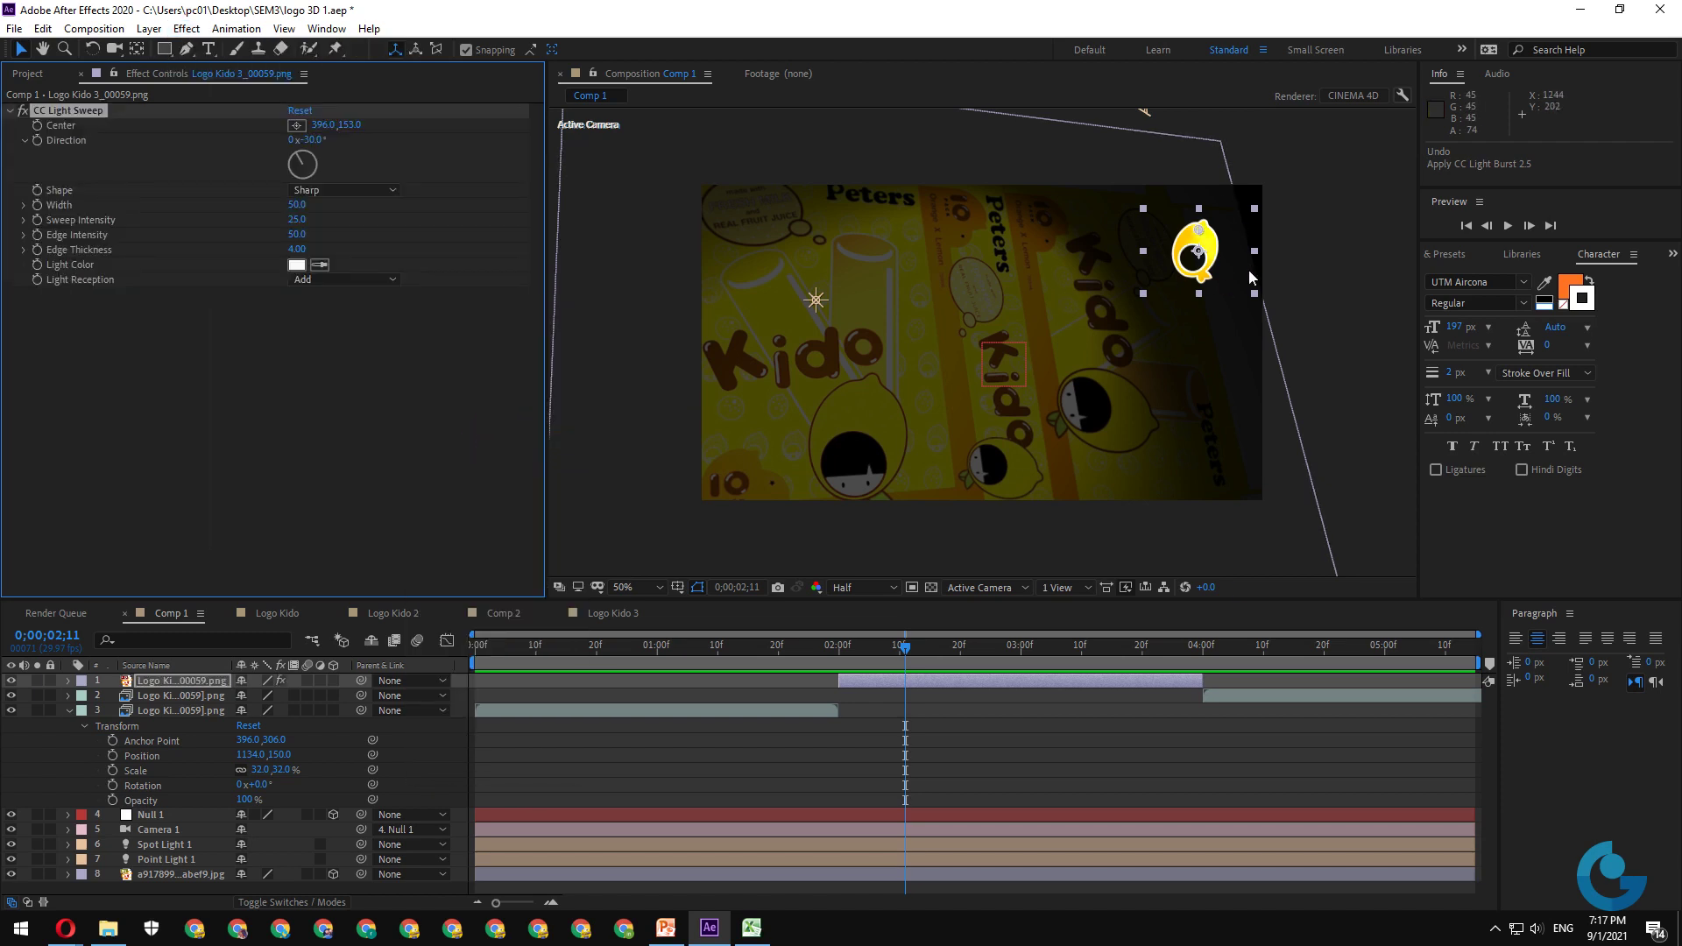
{"action": "key", "text": "period"}
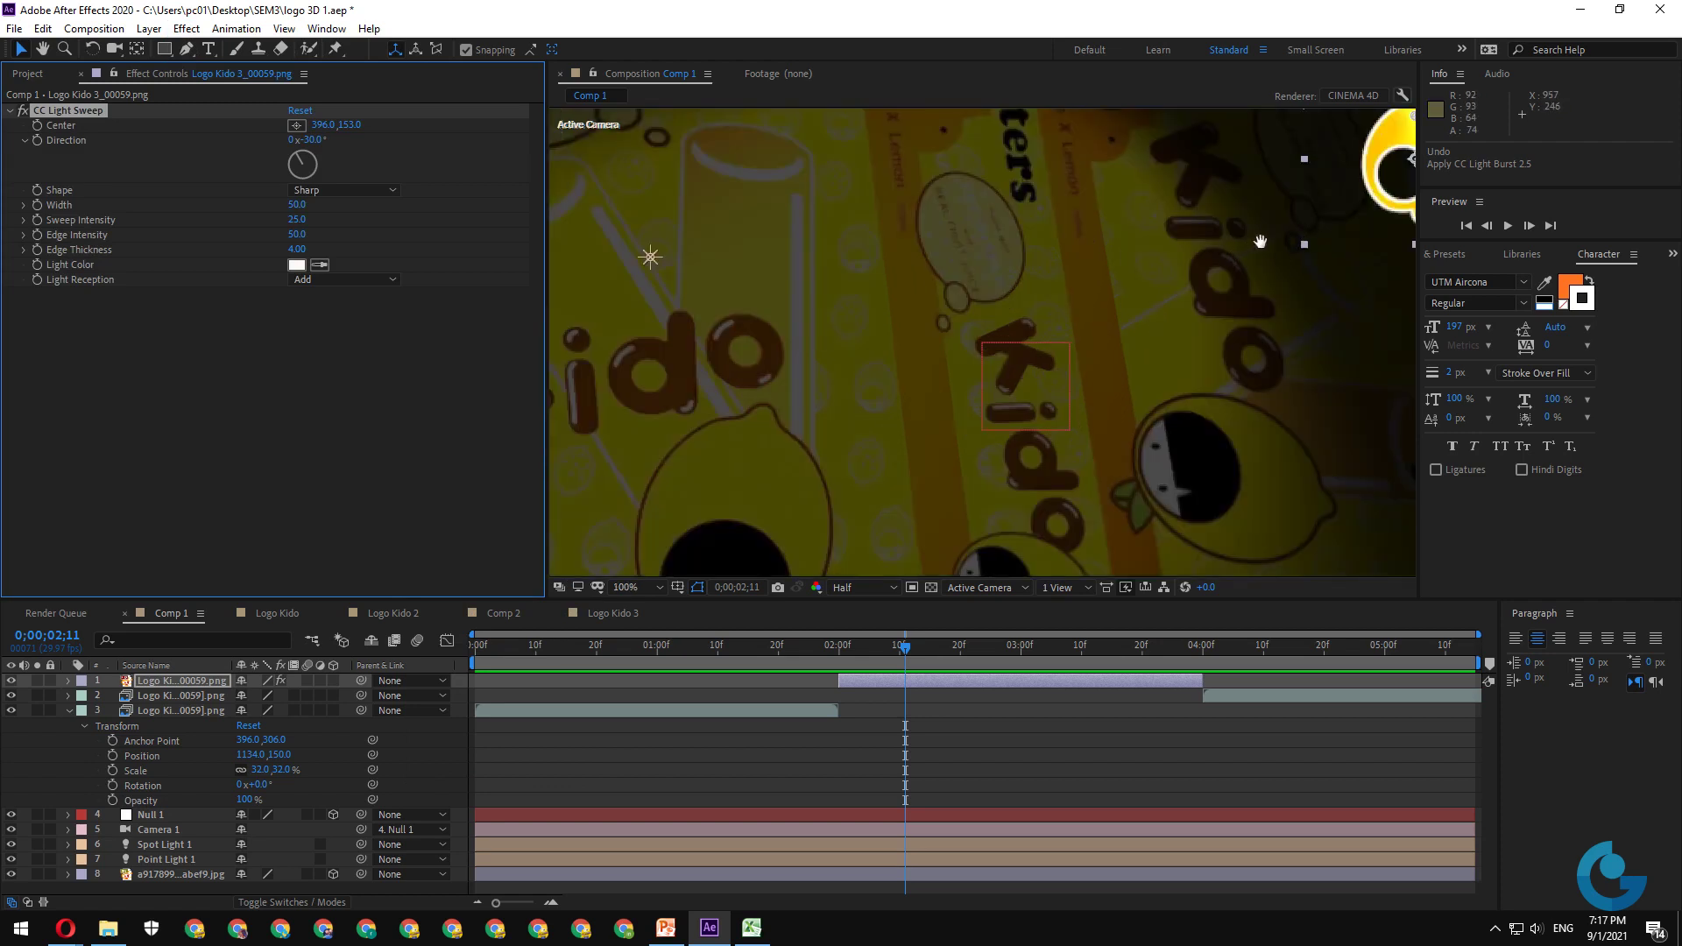
{"action": "left_click_drag", "start_coordinate": [1259, 241], "coordinate": [811, 407]}
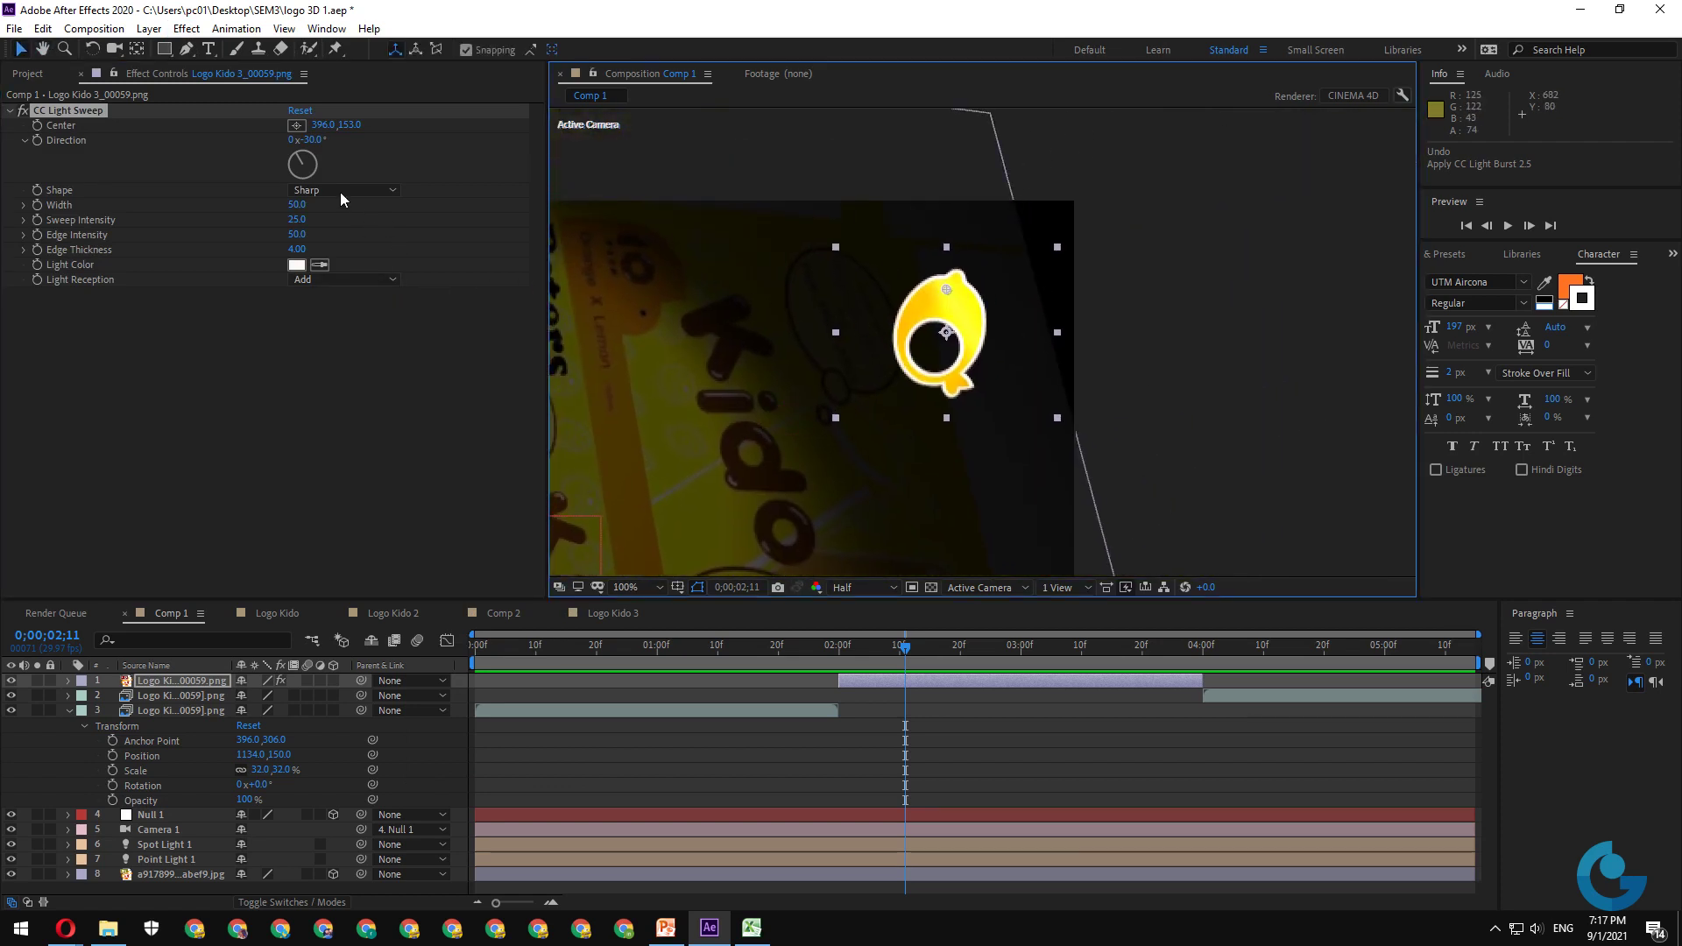
{"action": "left_click_drag", "start_coordinate": [300, 160], "coordinate": [302, 142]}
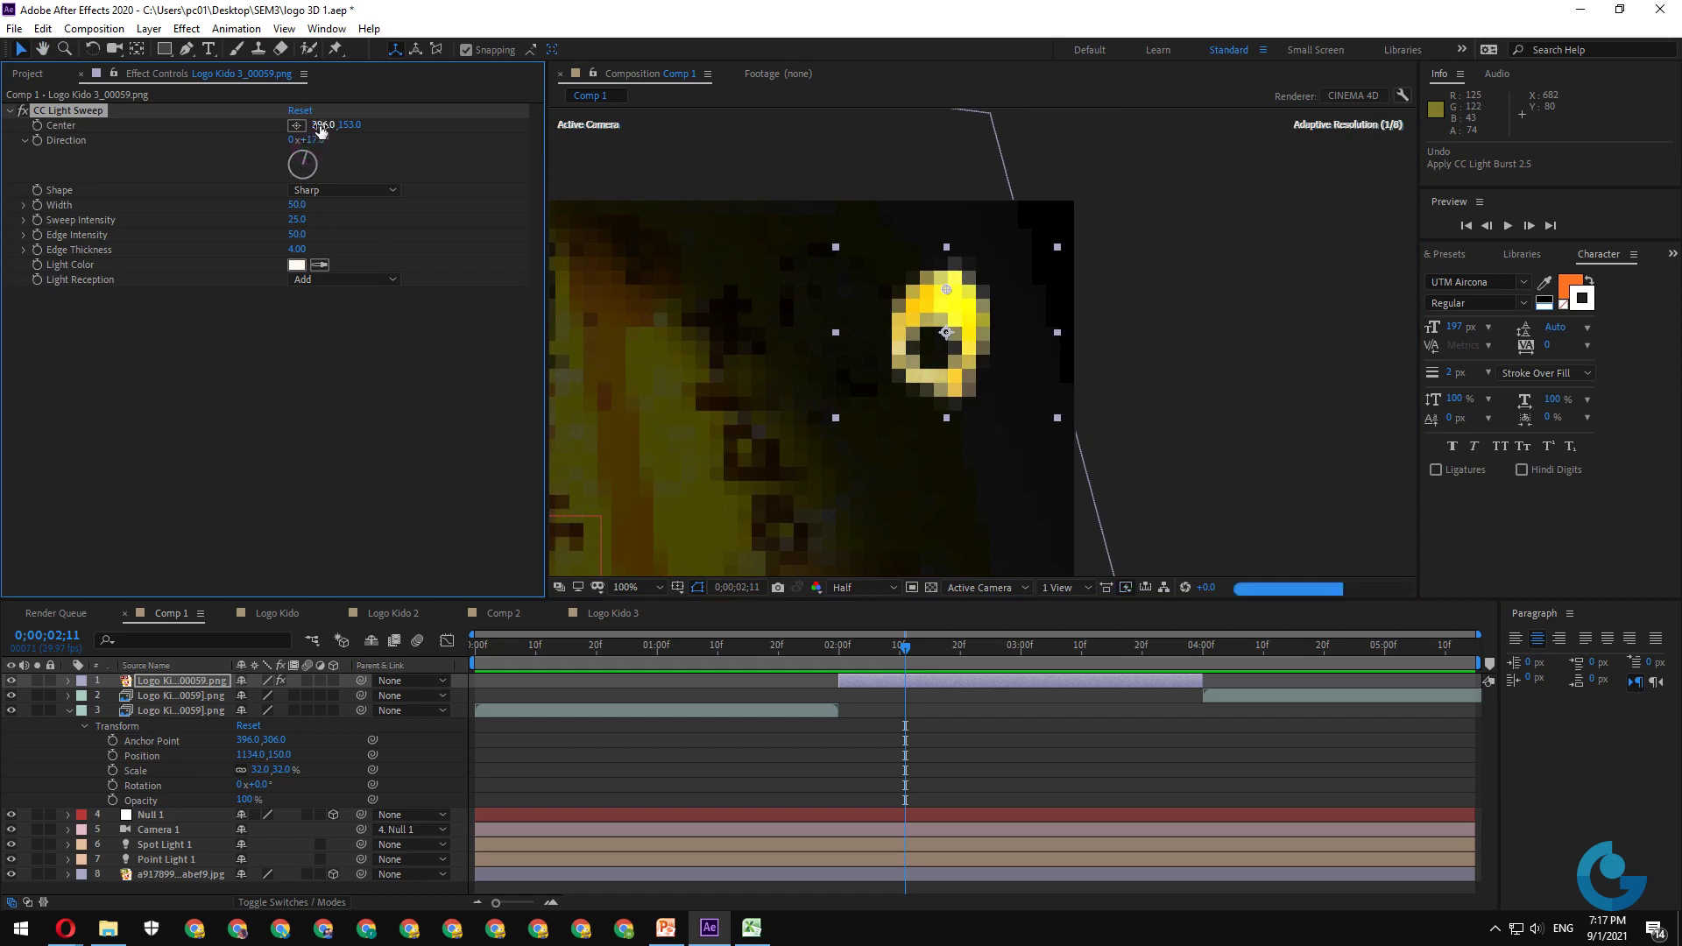
- Test the light sweep's Center across the logo and place it just outside the logo's left side at 108.5, 149.8
{"action": "left_click", "coordinate": [297, 125]}
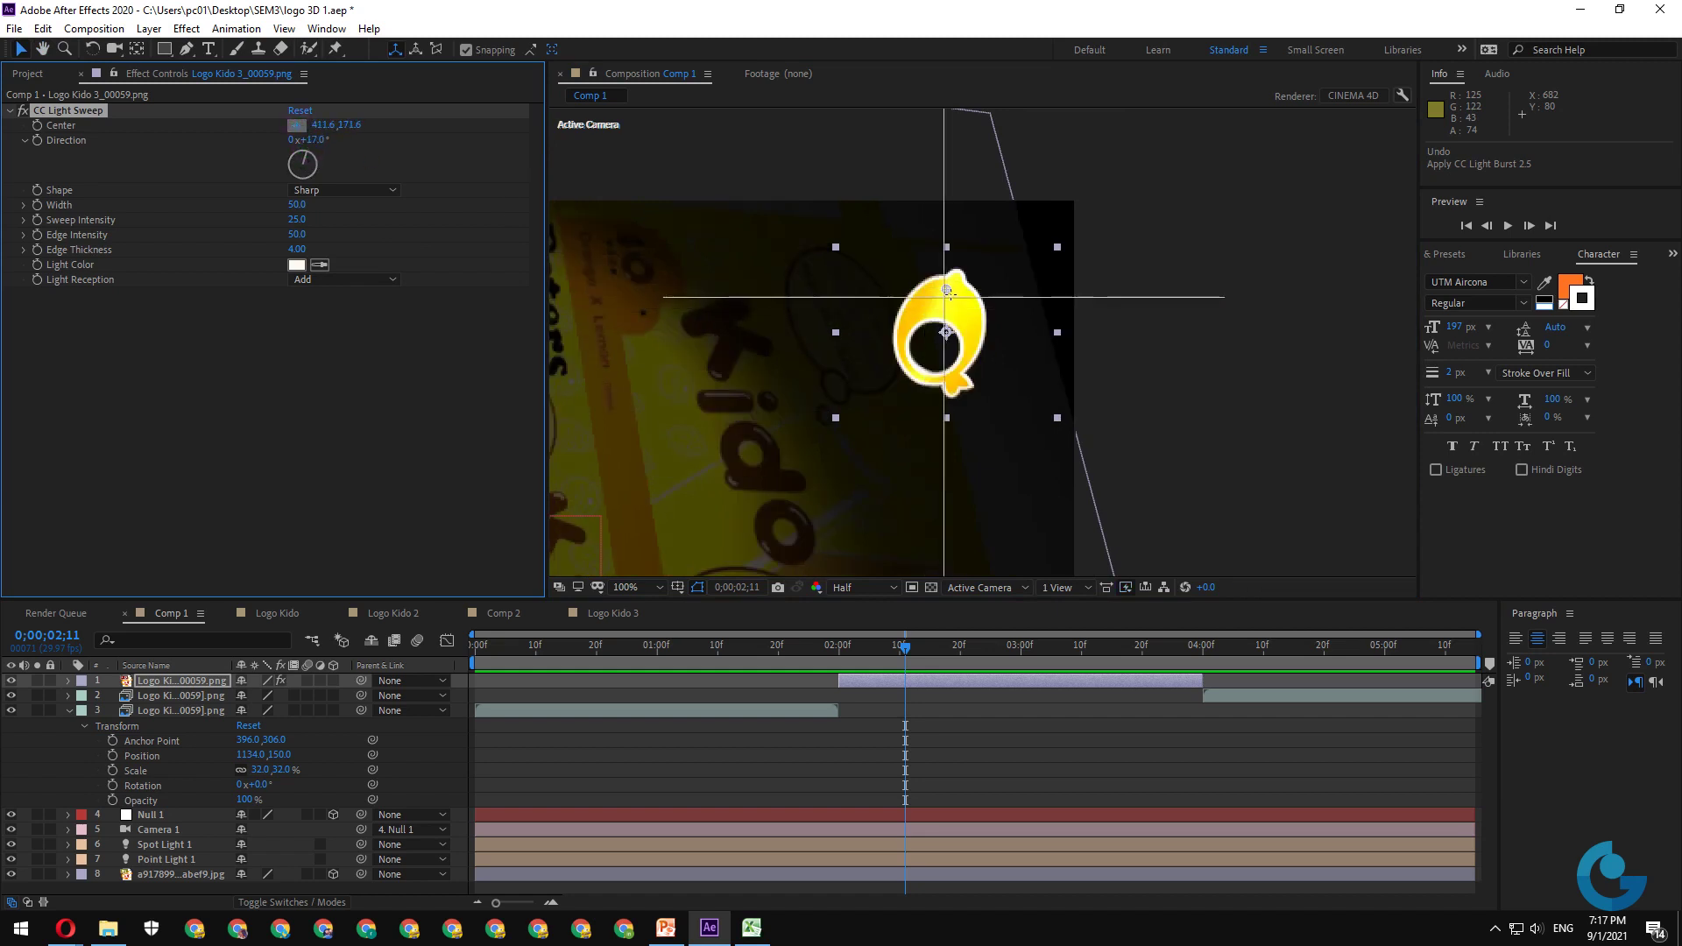
{"action": "left_click", "coordinate": [961, 312]}
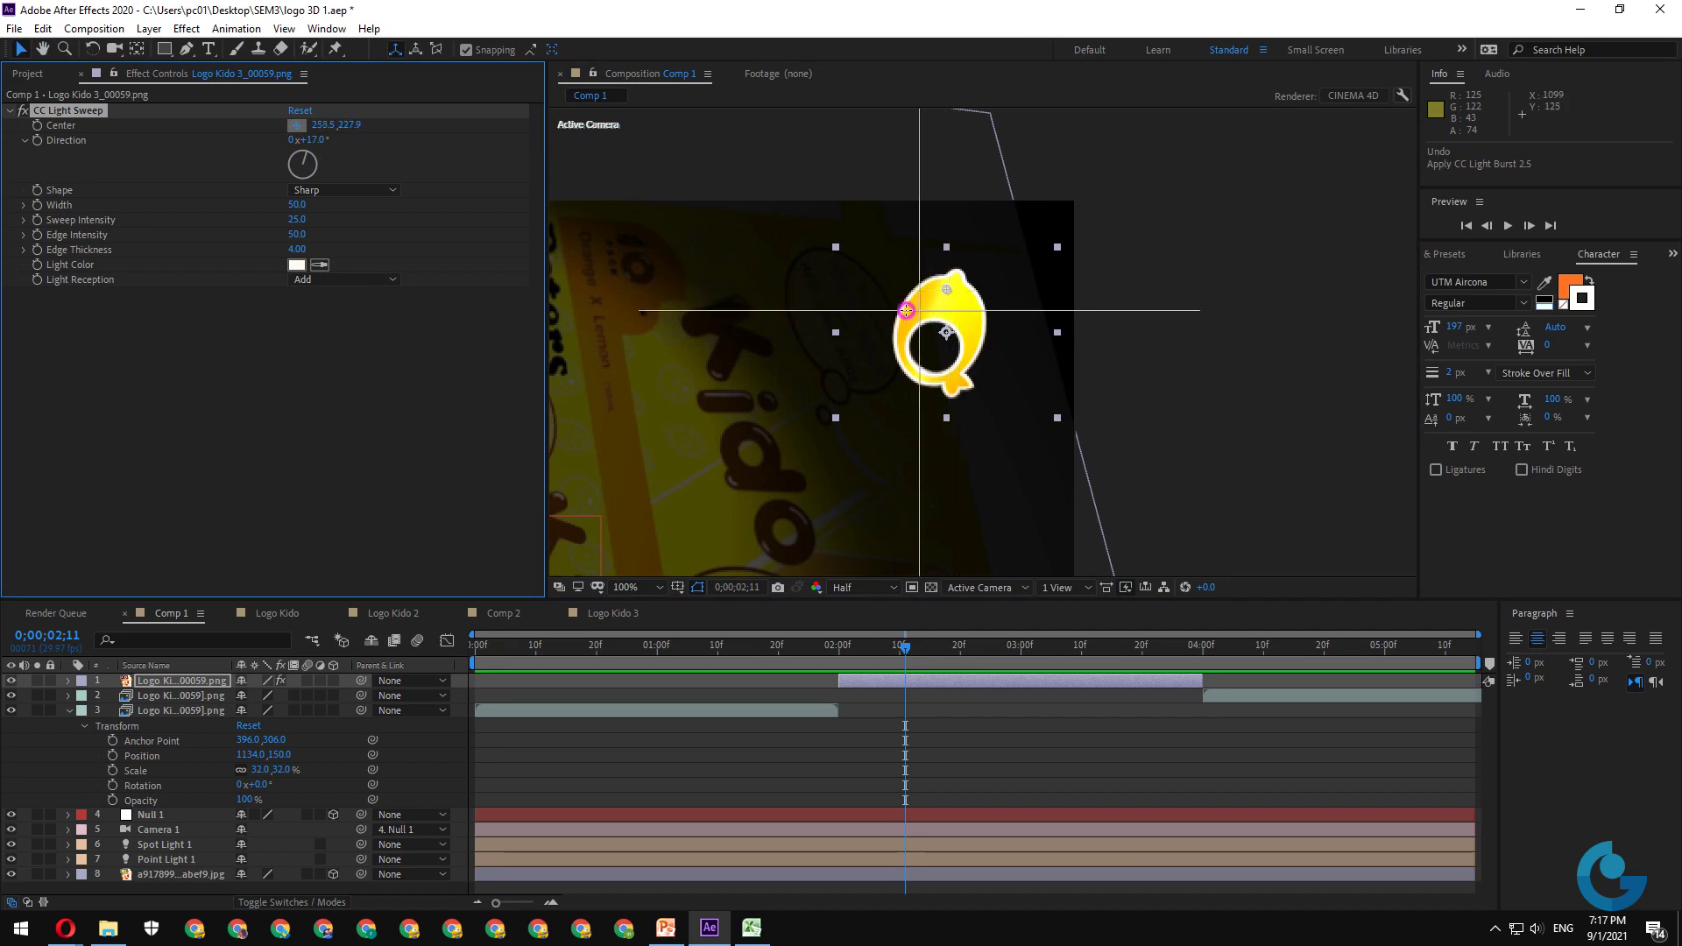
{"action": "left_click", "coordinate": [886, 307]}
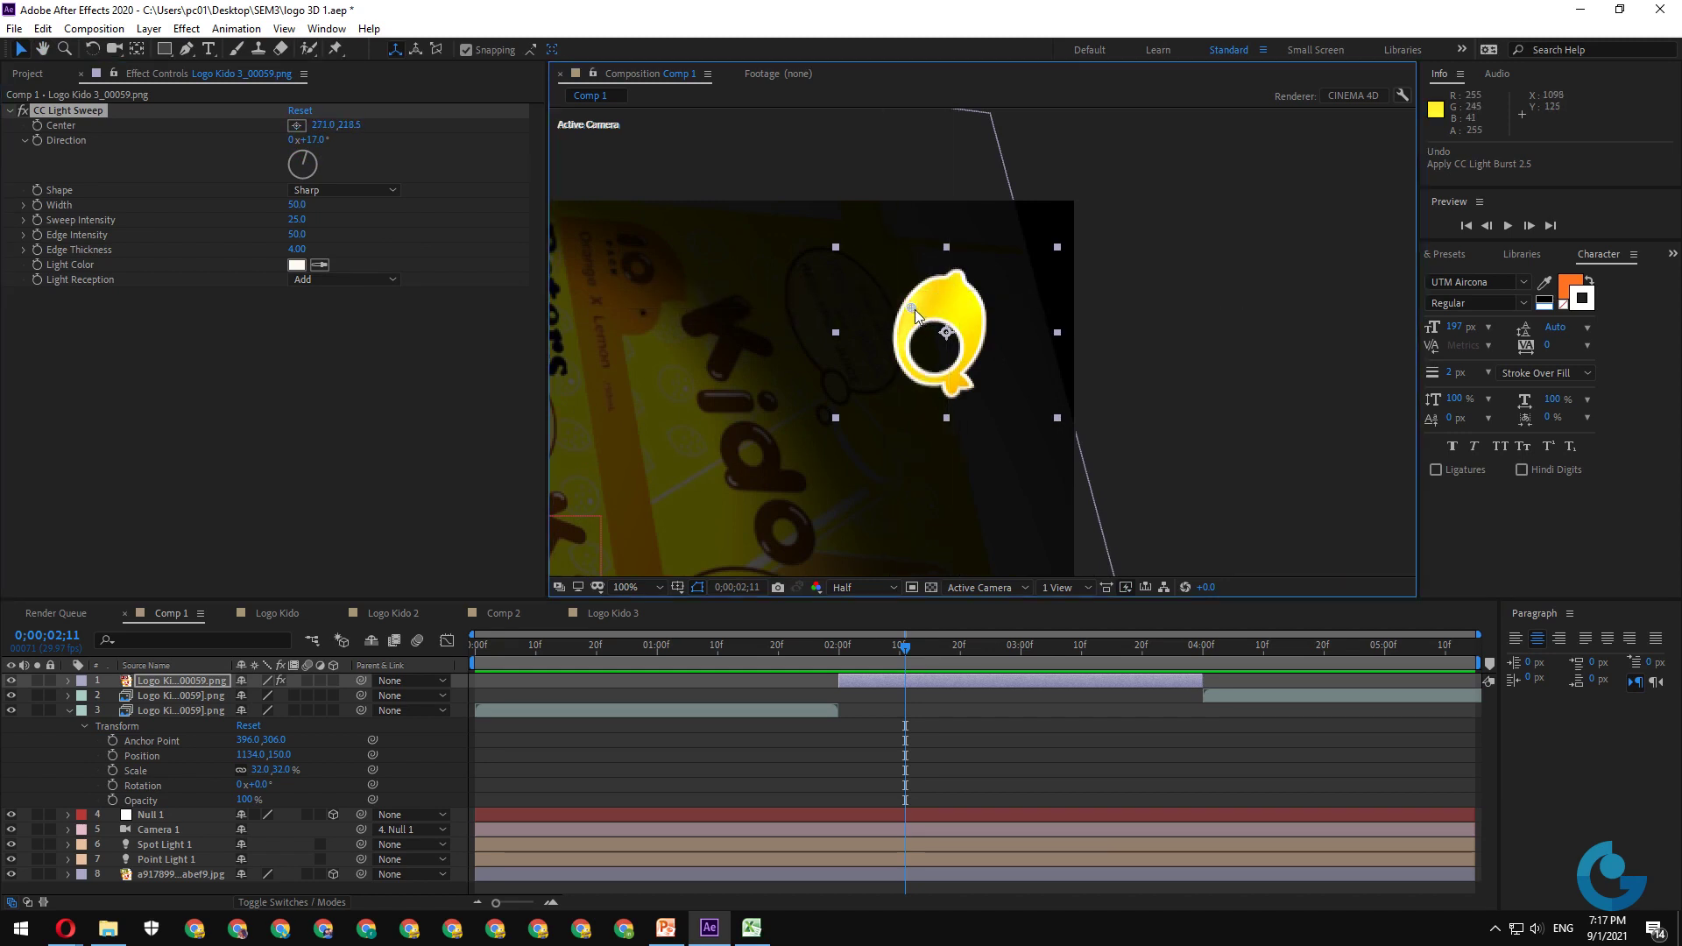
{"action": "left_click_drag", "start_coordinate": [915, 307], "coordinate": [962, 303]}
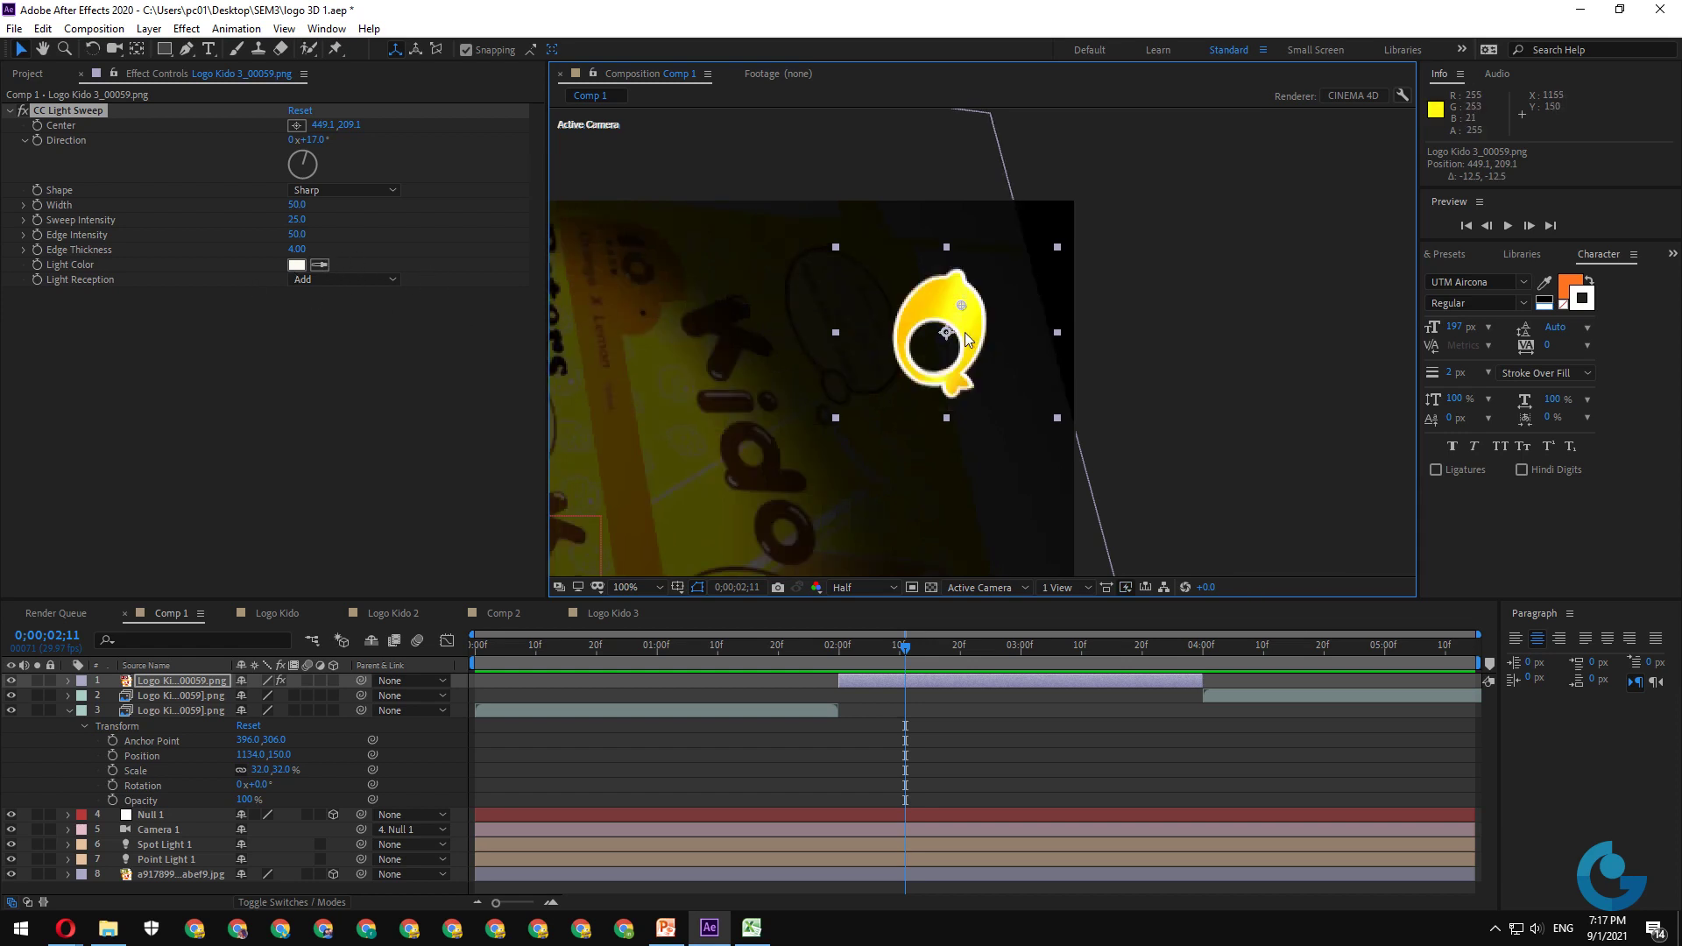
{"action": "left_click_drag", "start_coordinate": [963, 307], "coordinate": [865, 288]}
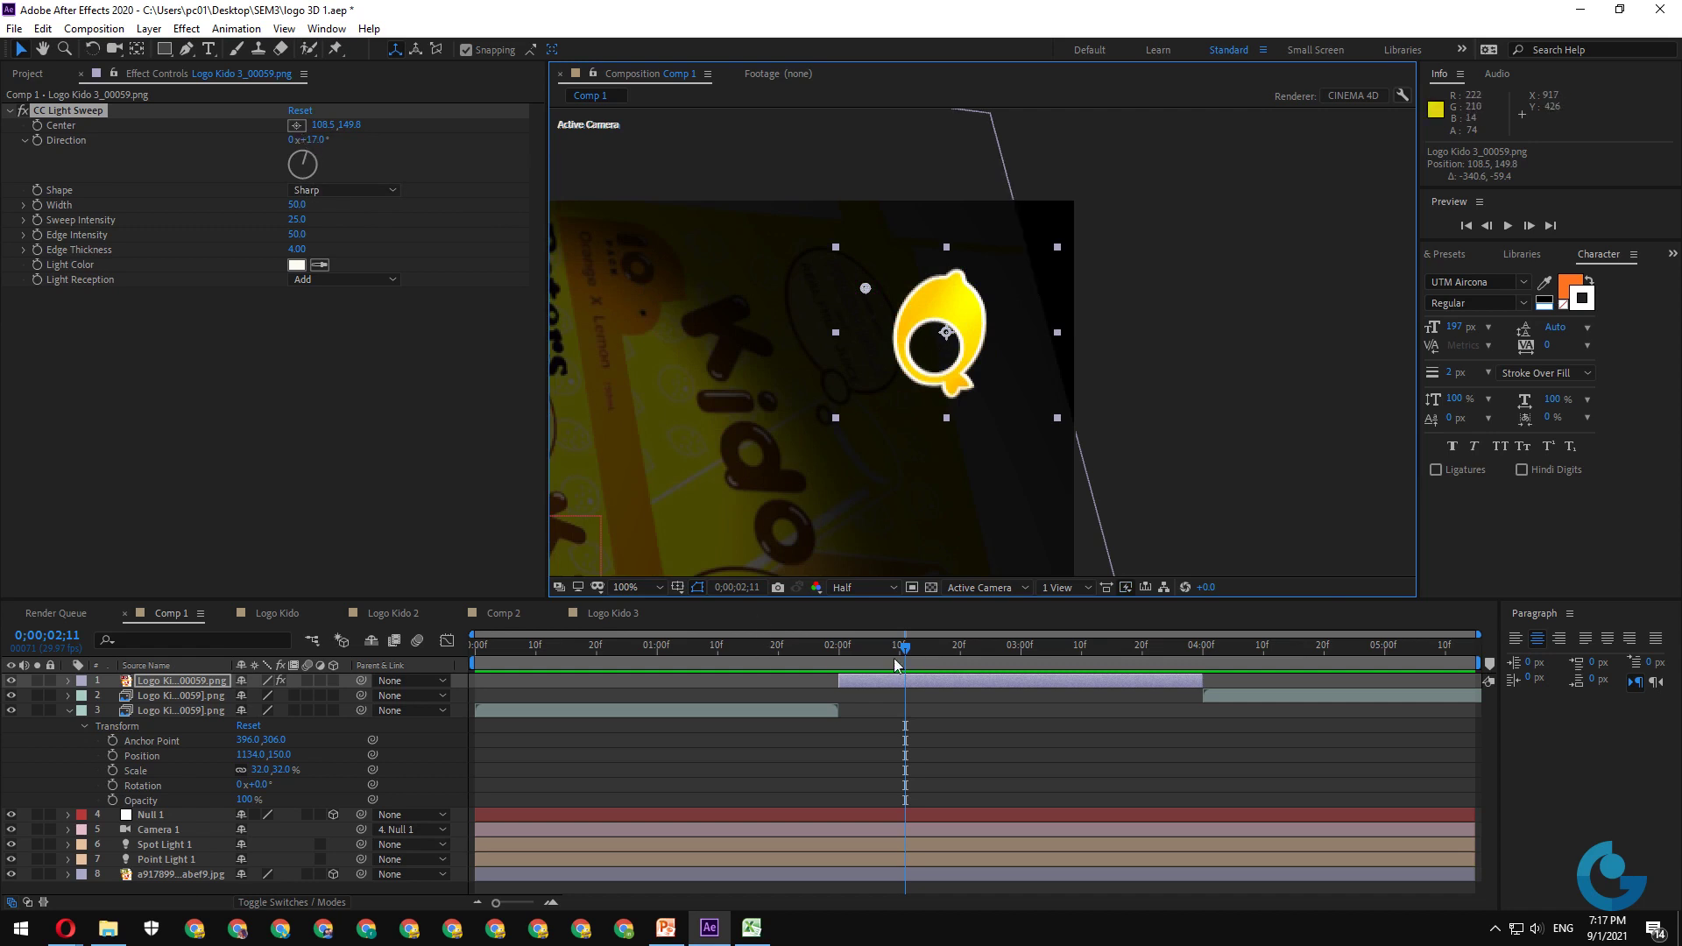
- Animate the sweep's Center with a keyframe at 0;00;02;01 and one at 0;00;03;24 set to 738.5, 149.8
{"action": "left_click_drag", "start_coordinate": [899, 647], "coordinate": [844, 657]}
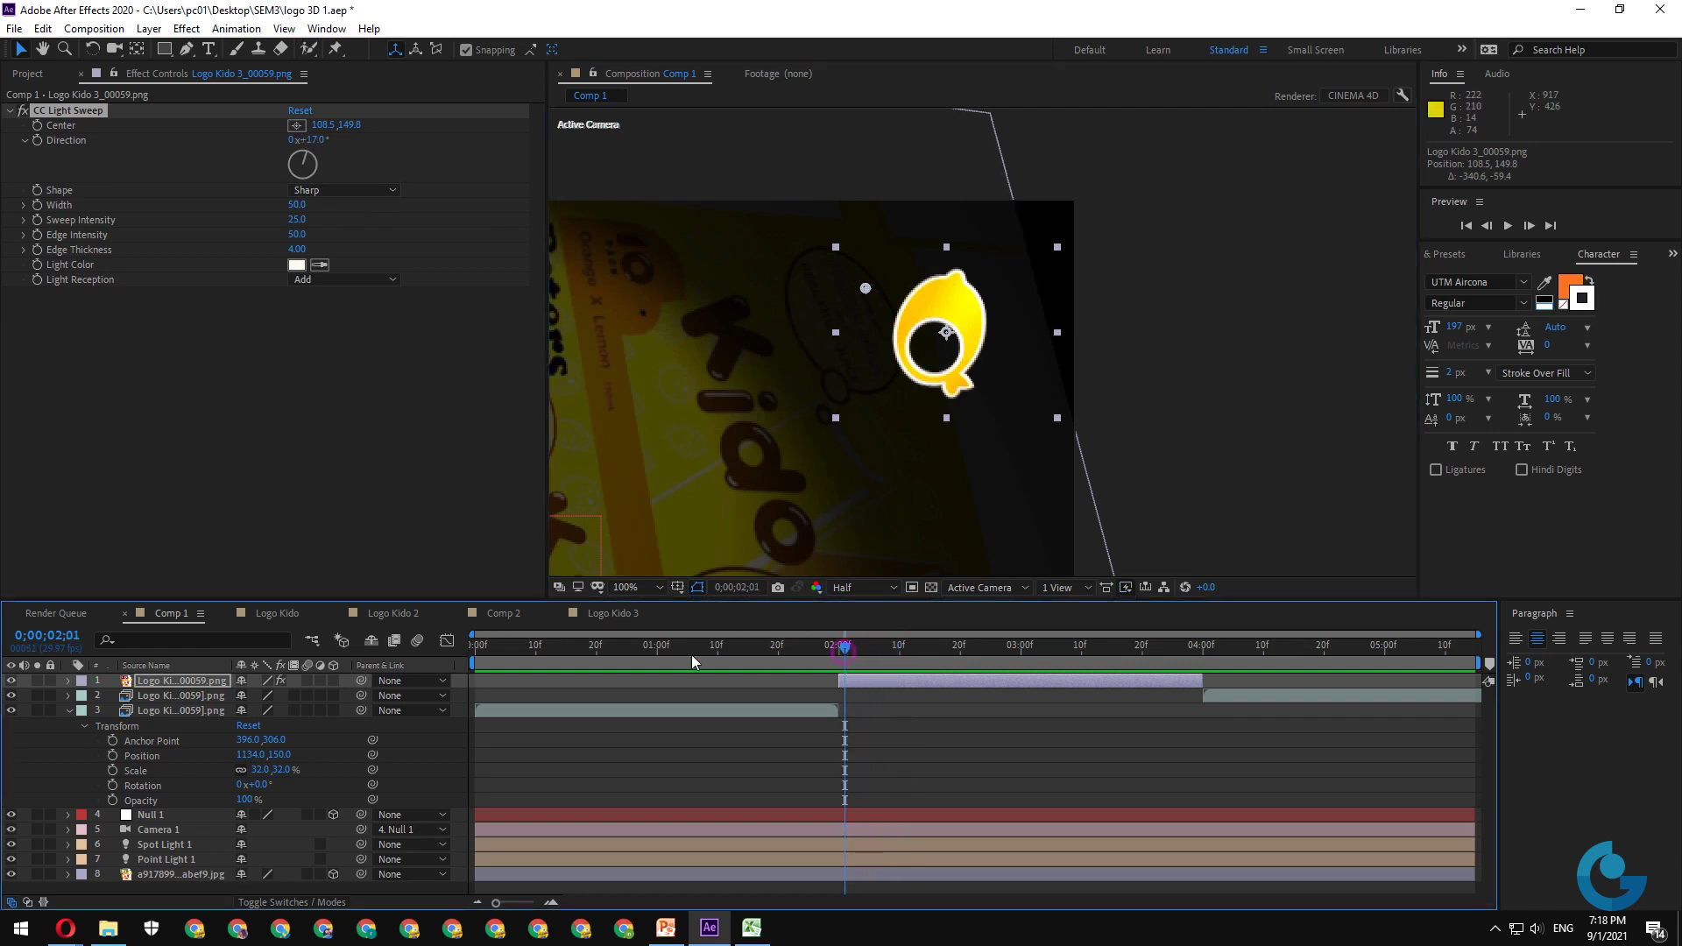
{"action": "left_click", "coordinate": [38, 127]}
{"action": "left_click_drag", "start_coordinate": [846, 649], "coordinate": [1166, 650]}
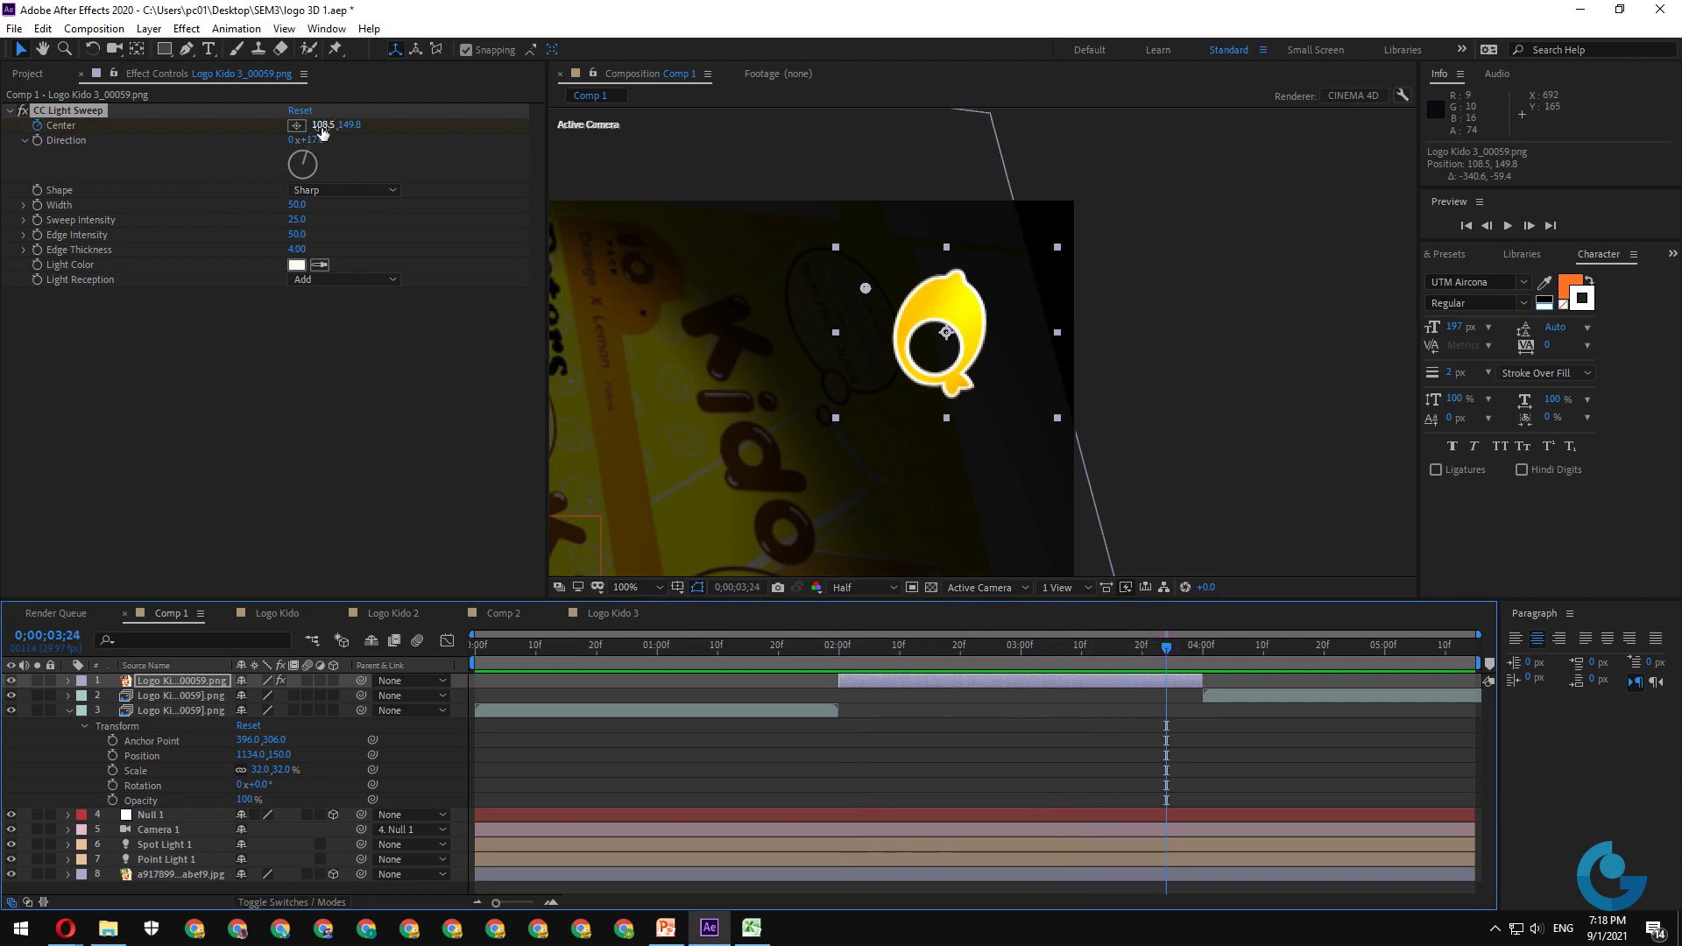
{"action": "left_click_drag", "start_coordinate": [322, 129], "coordinate": [951, 202]}
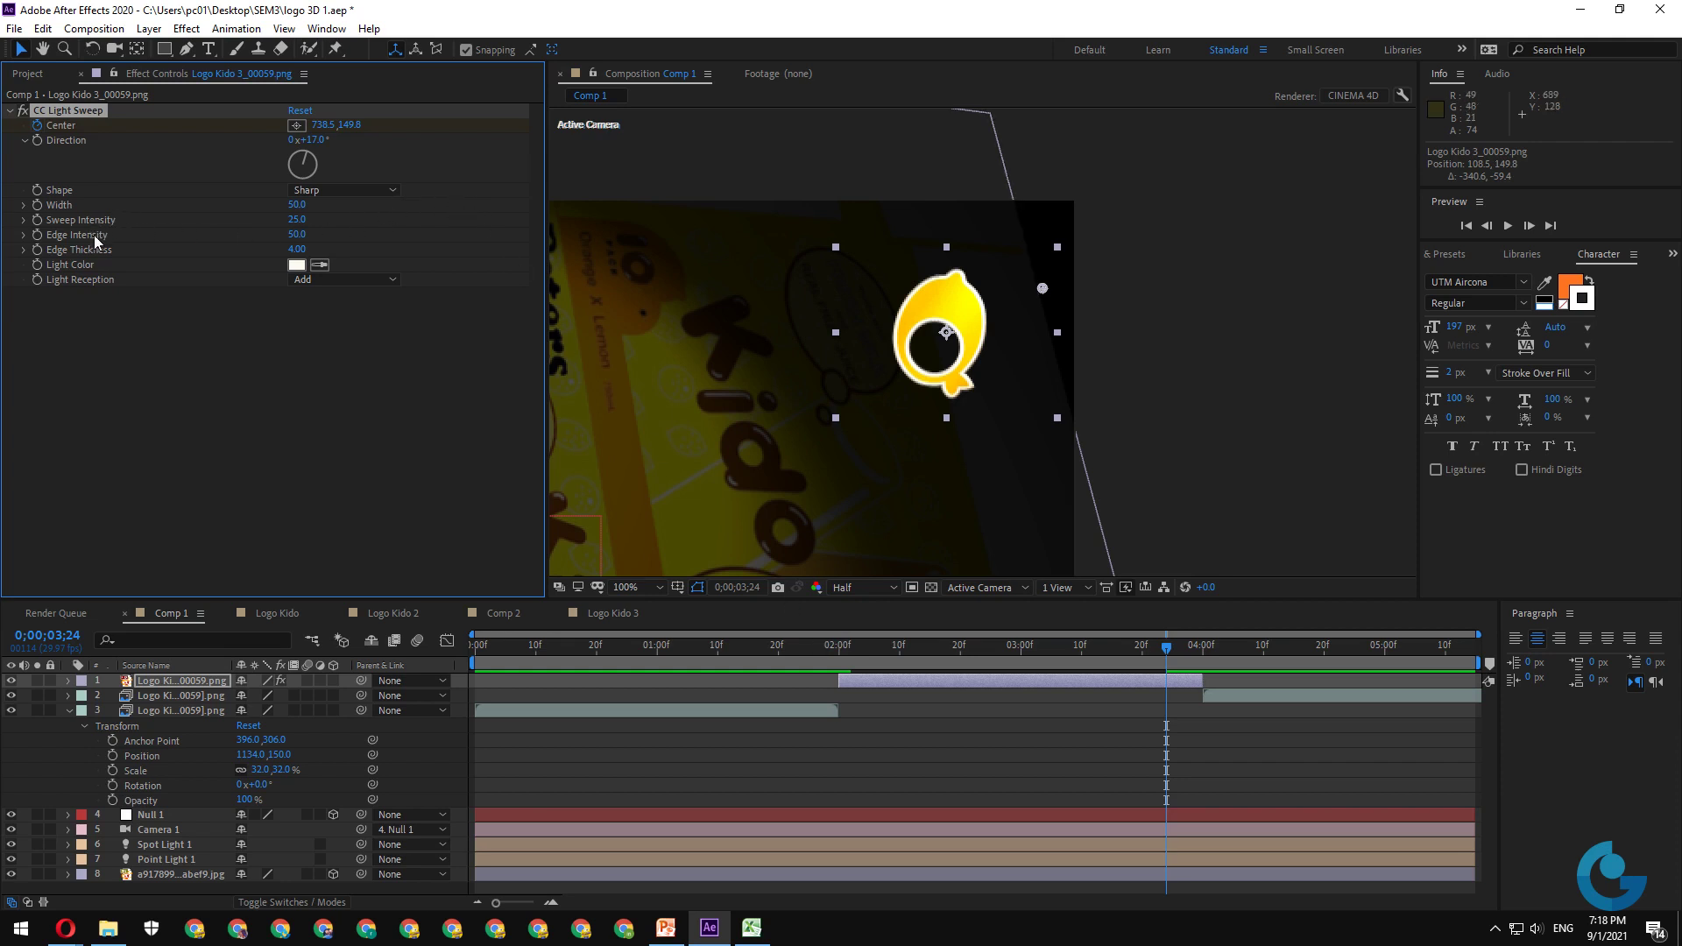
- Set the light sweep's Sweep Intensity to 87, judging it at 0;00;02;23, and undo the trial change to Edge Intensity
{"action": "left_click_drag", "start_coordinate": [309, 224], "coordinate": [333, 224]}
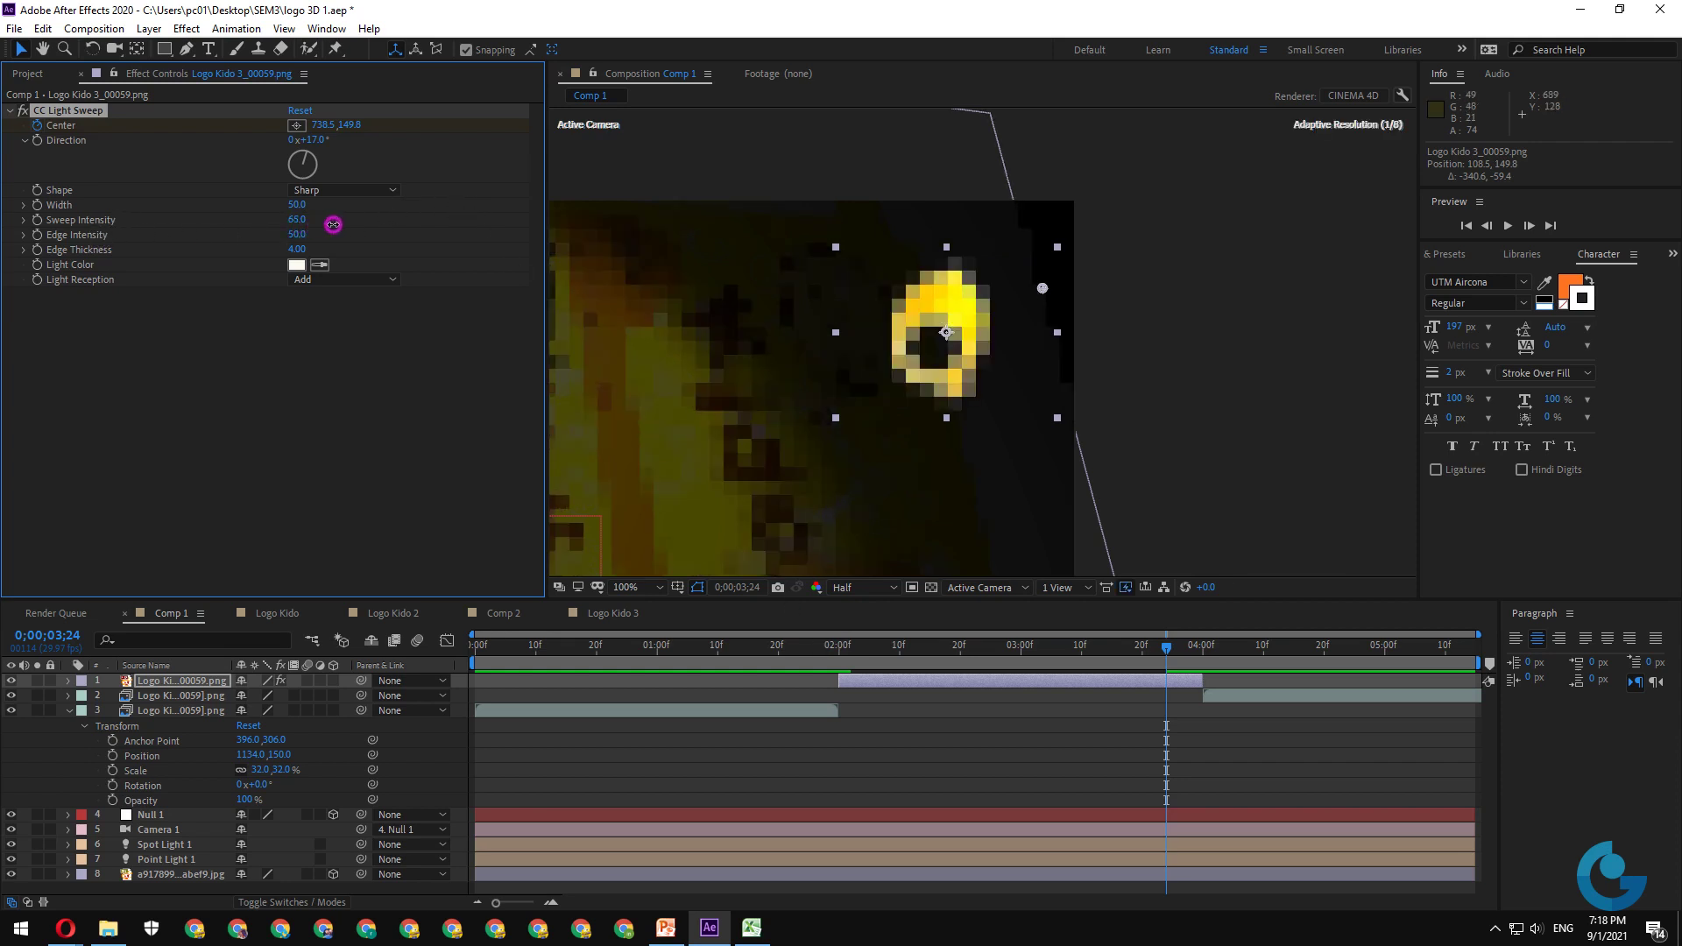
{"action": "left_click_drag", "start_coordinate": [1017, 648], "coordinate": [980, 648]}
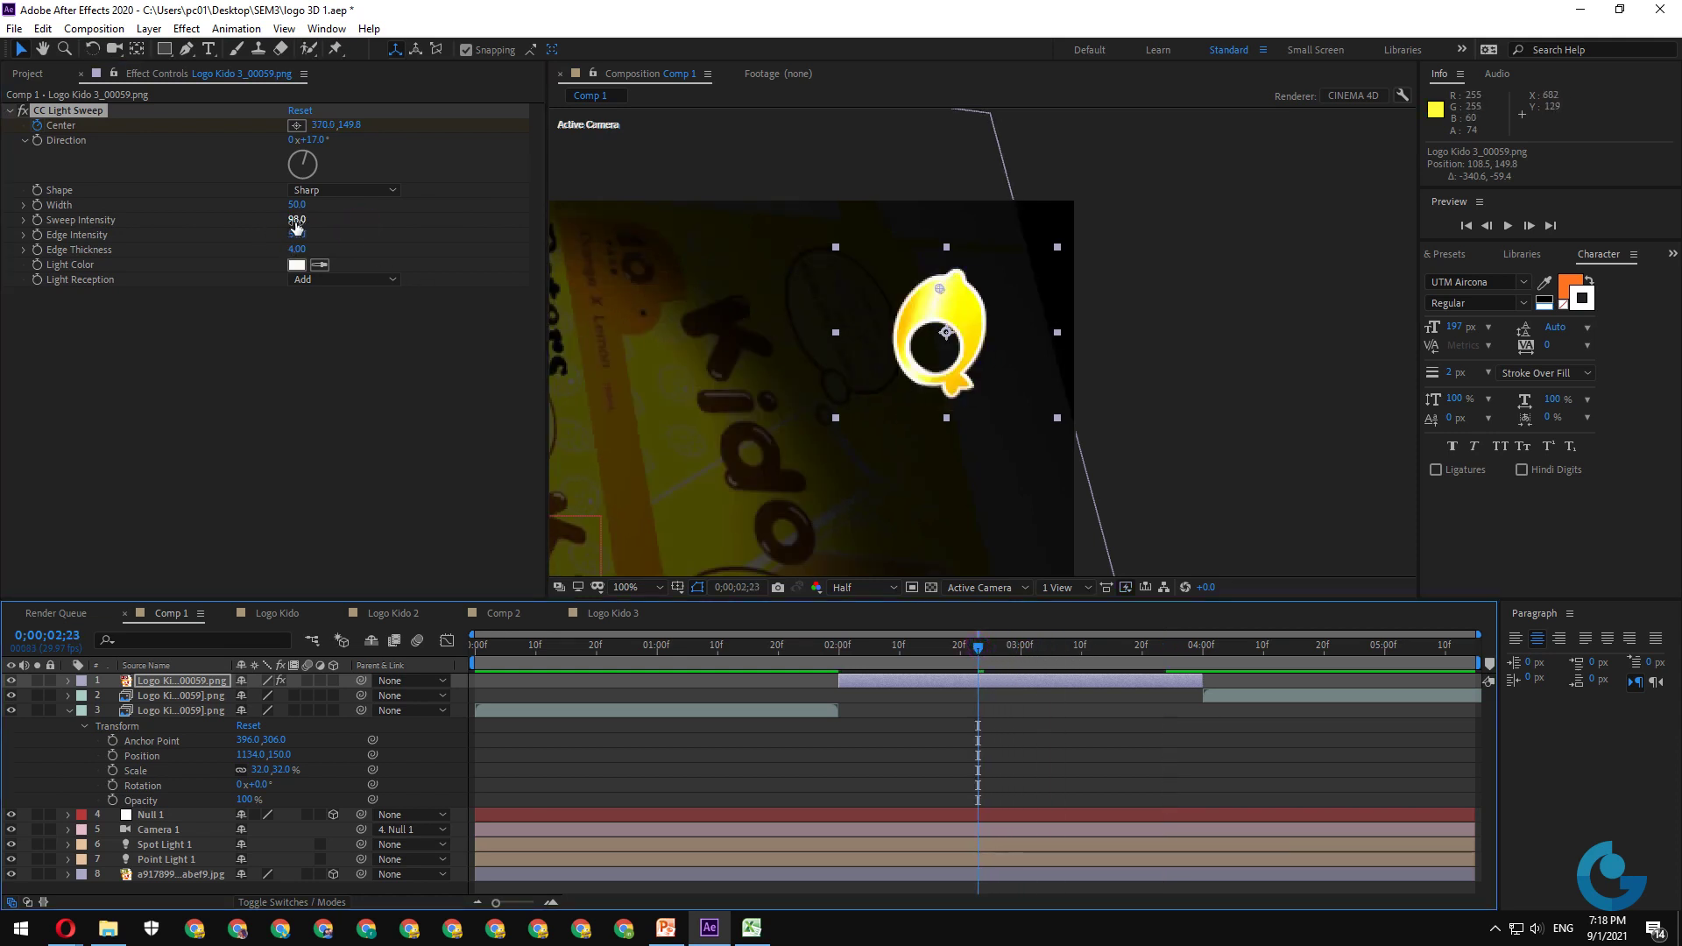
{"action": "left_click_drag", "start_coordinate": [296, 222], "coordinate": [413, 220]}
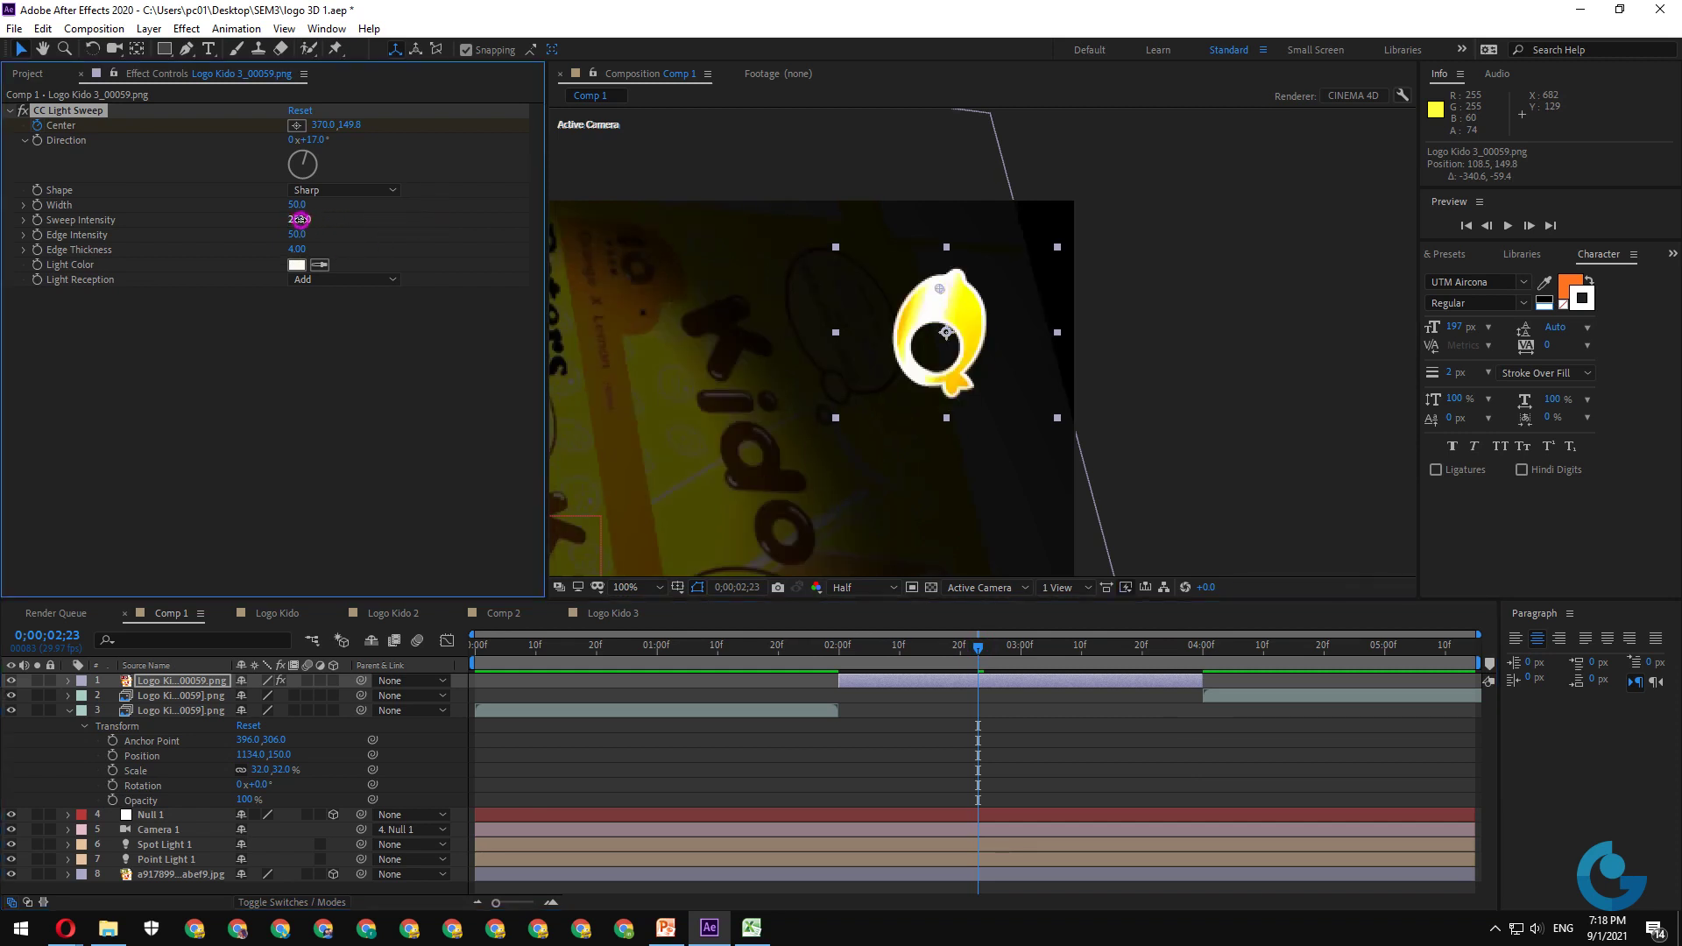
{"action": "left_click_drag", "start_coordinate": [300, 219], "coordinate": [248, 221]}
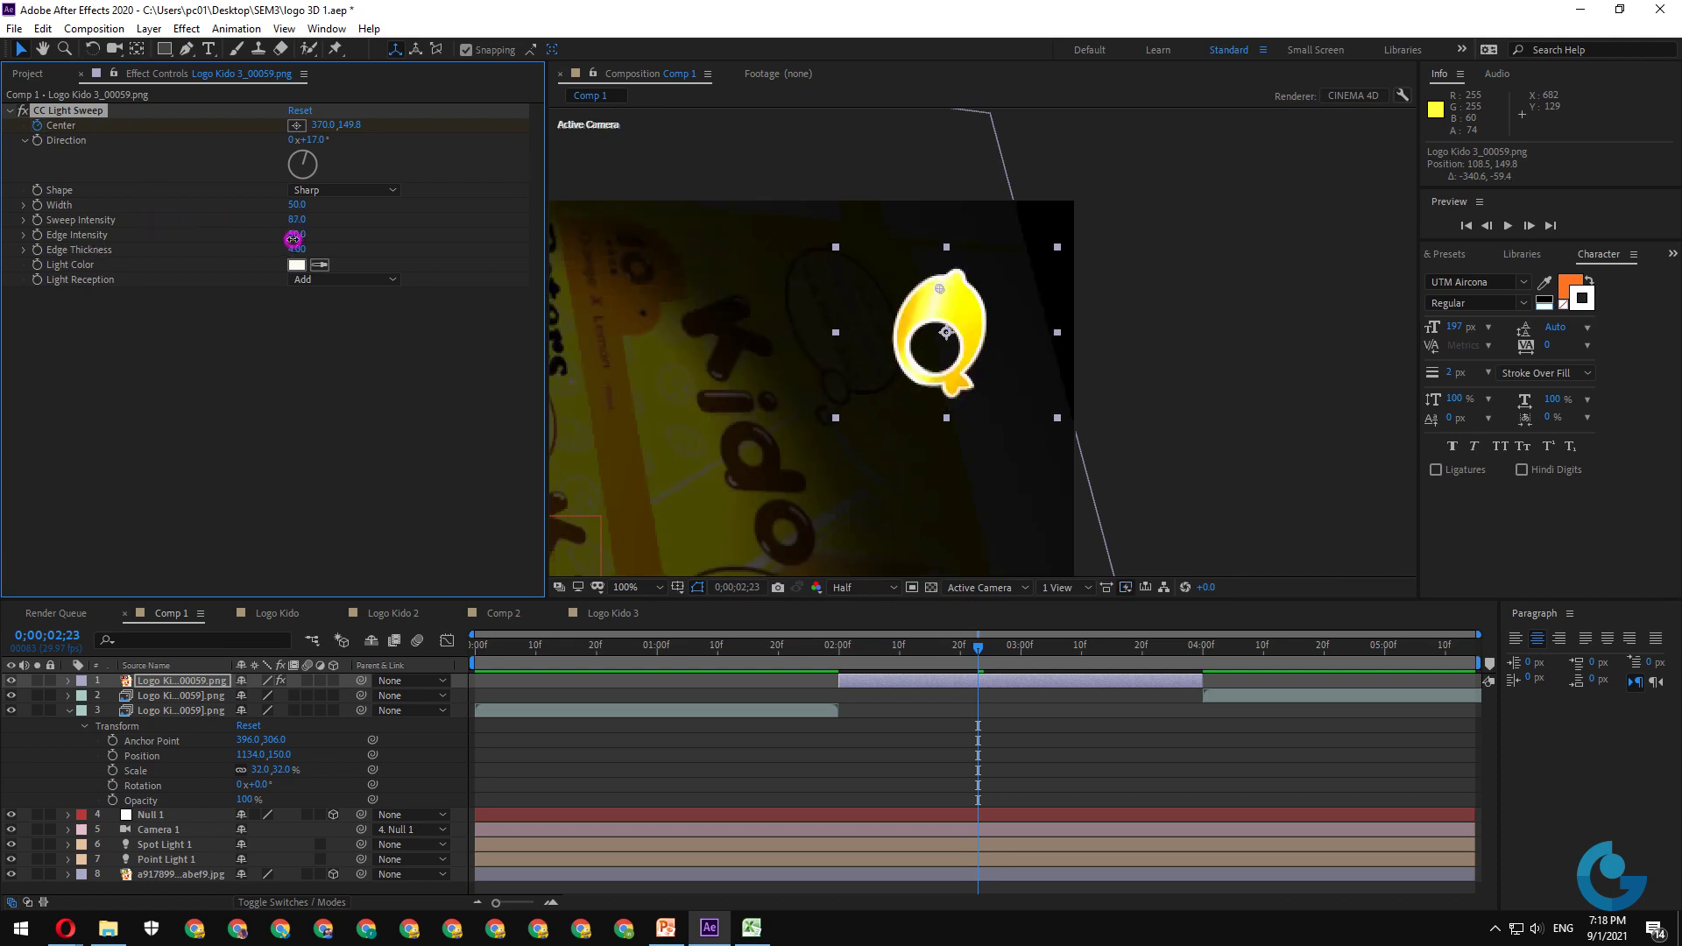
{"action": "left_click_drag", "start_coordinate": [293, 239], "coordinate": [256, 234]}
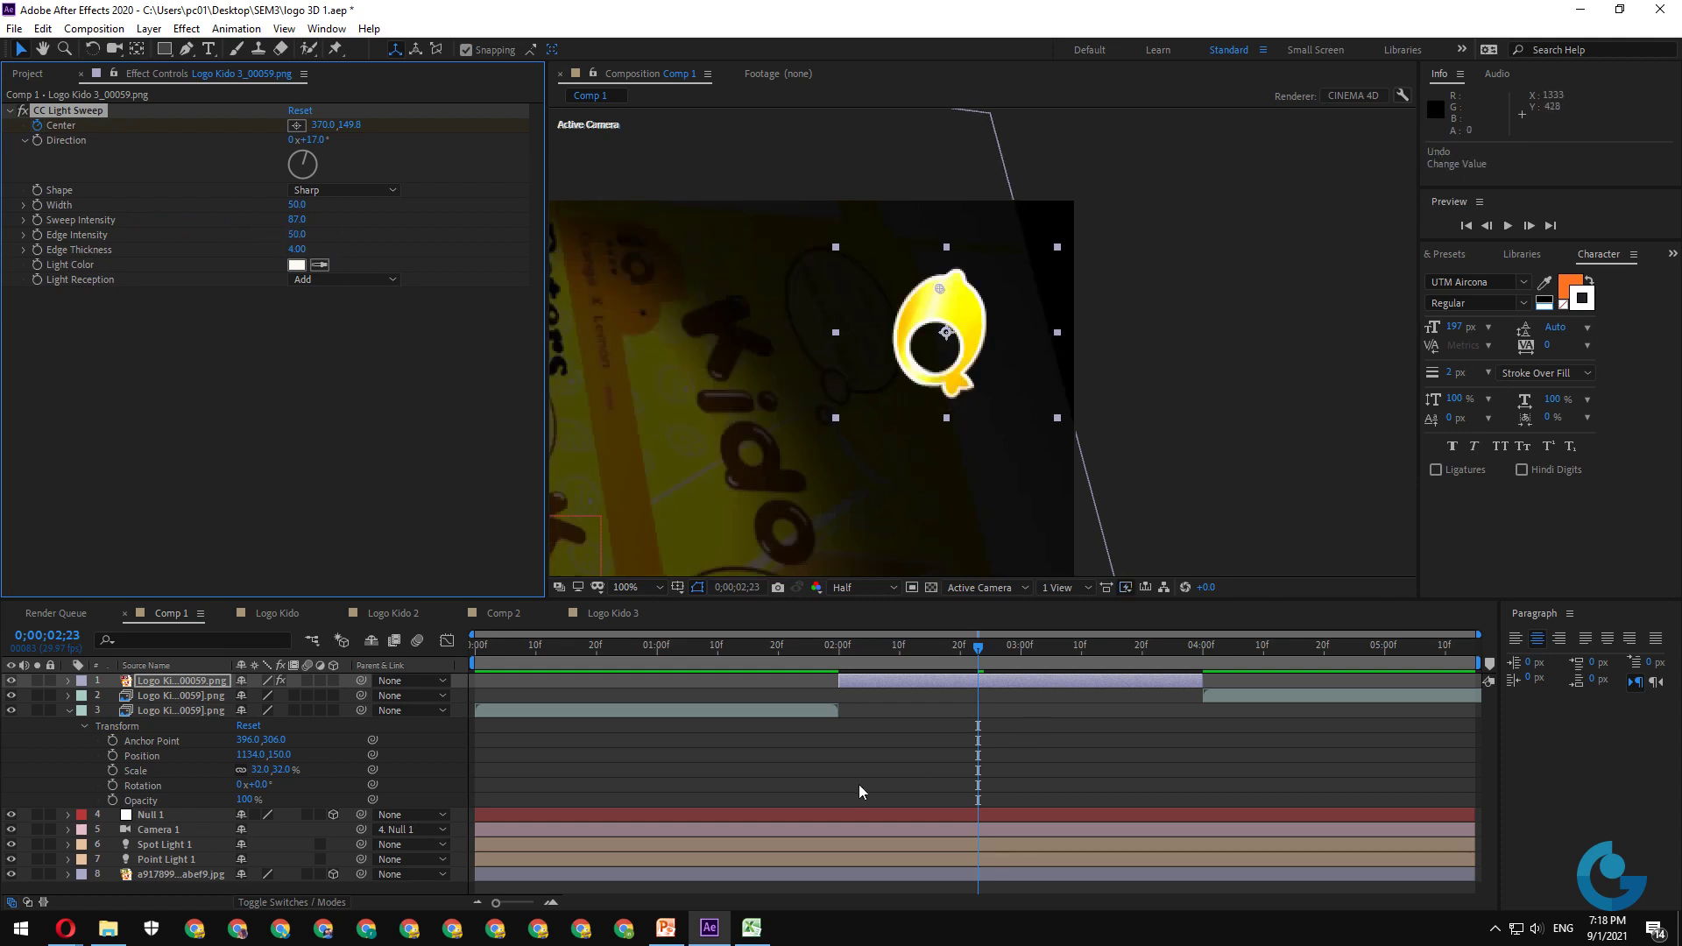
{"action": "left_click", "coordinate": [498, 900]}
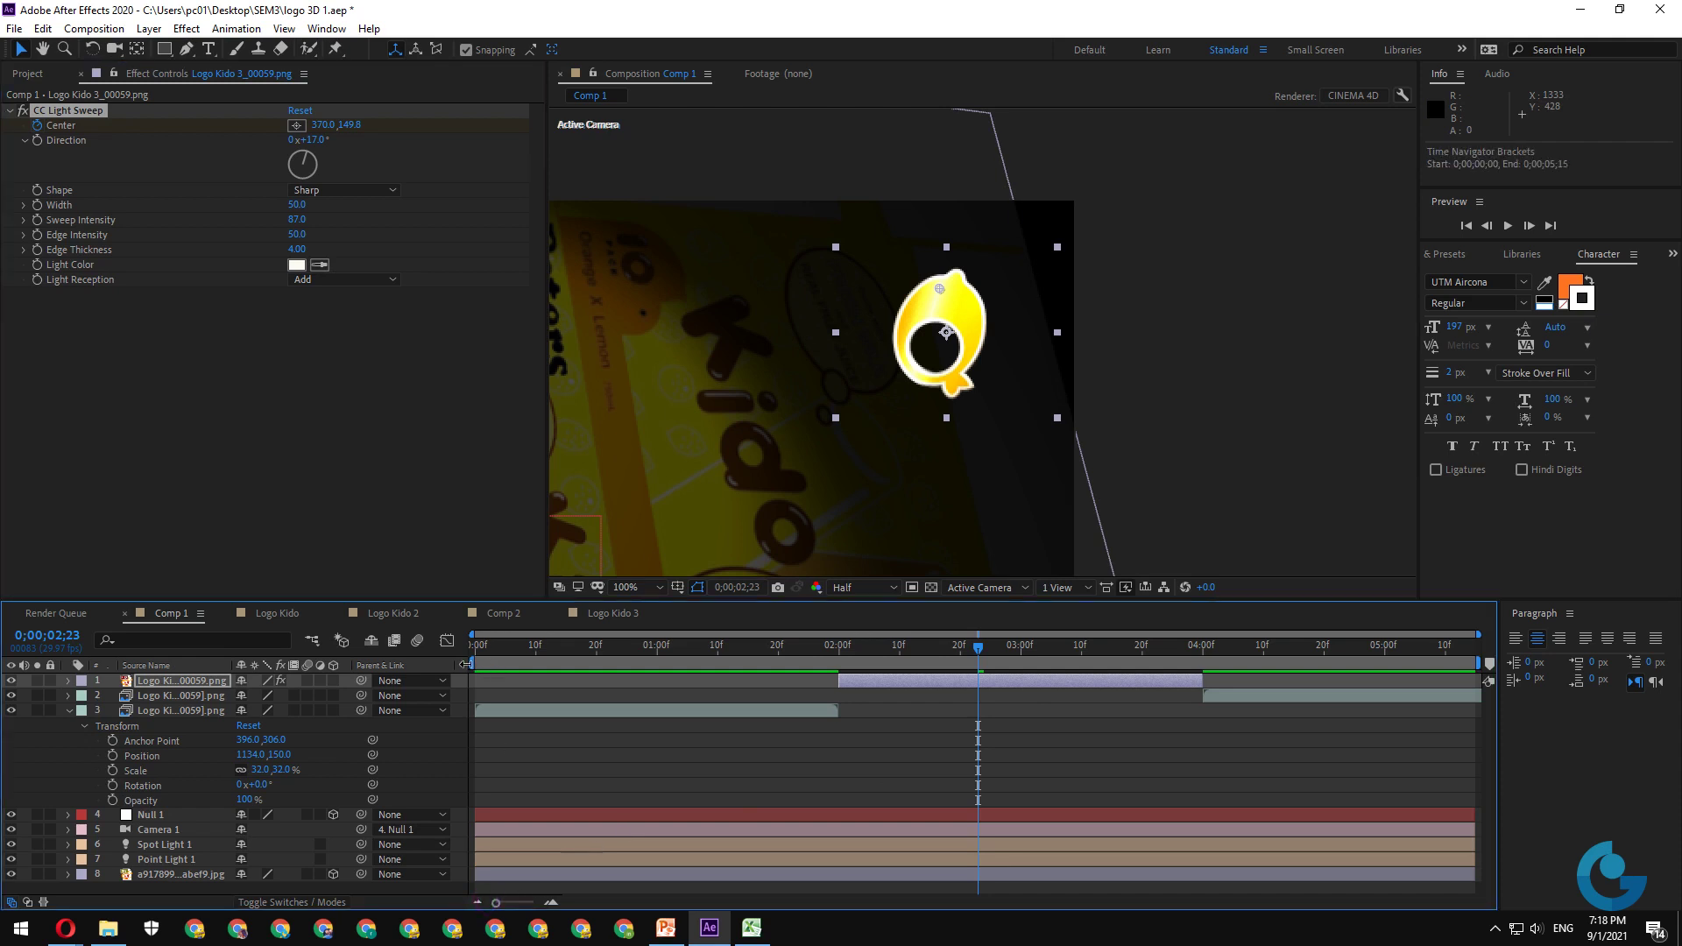
- Limit the work area to the still logo's span, from 0;00;01;21 to just past 4 seconds, and preview the light sweep
{"action": "left_click_drag", "start_coordinate": [465, 664], "coordinate": [781, 664]}
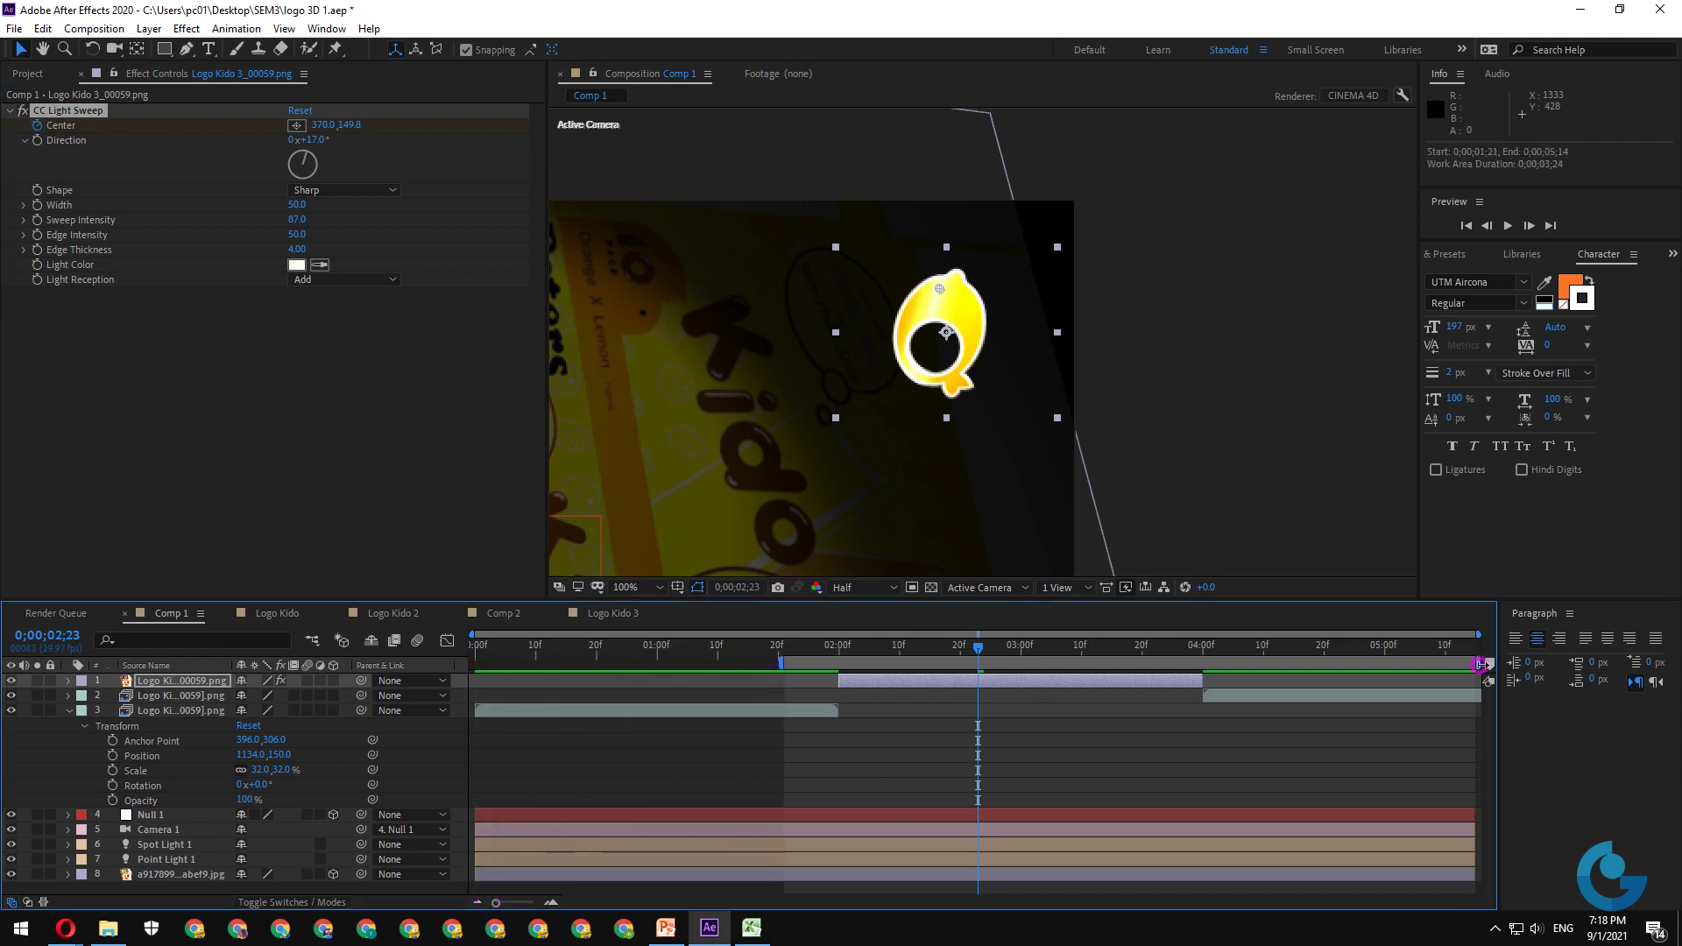
{"action": "left_click_drag", "start_coordinate": [1480, 664], "coordinate": [1235, 664]}
{"action": "left_click", "coordinate": [1507, 225]}
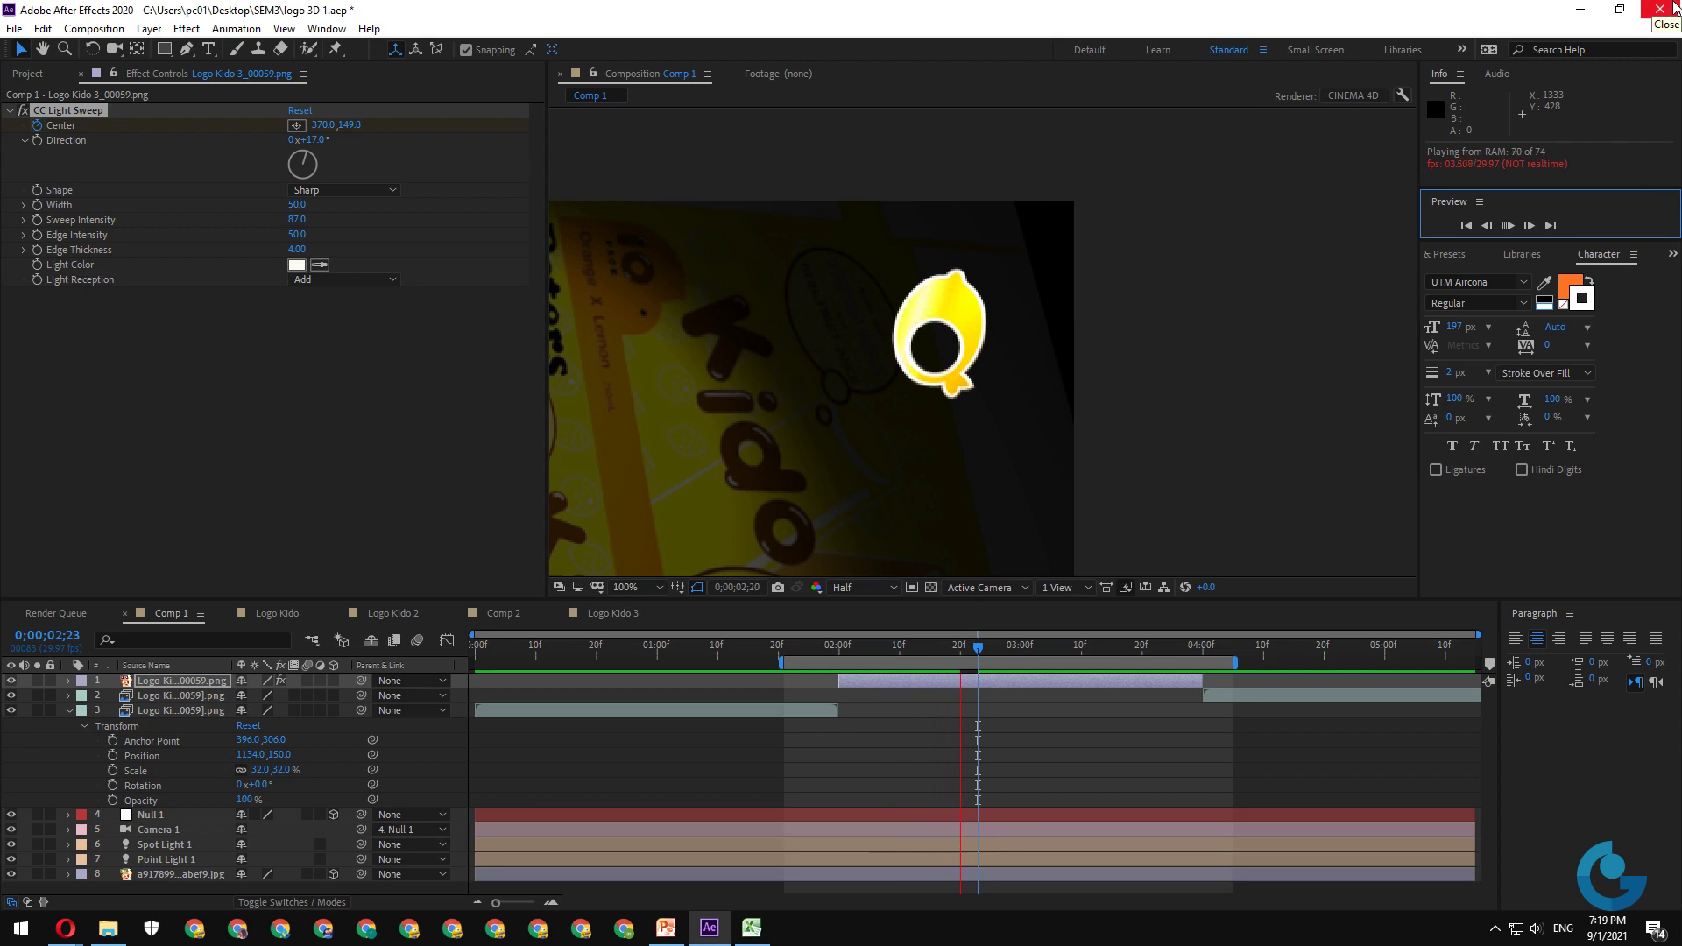
- Restore the work area to the full composition and preview the whole logo animation, checking it at 25% and 50% magnification
{"action": "double_click", "coordinate": [1021, 662]}
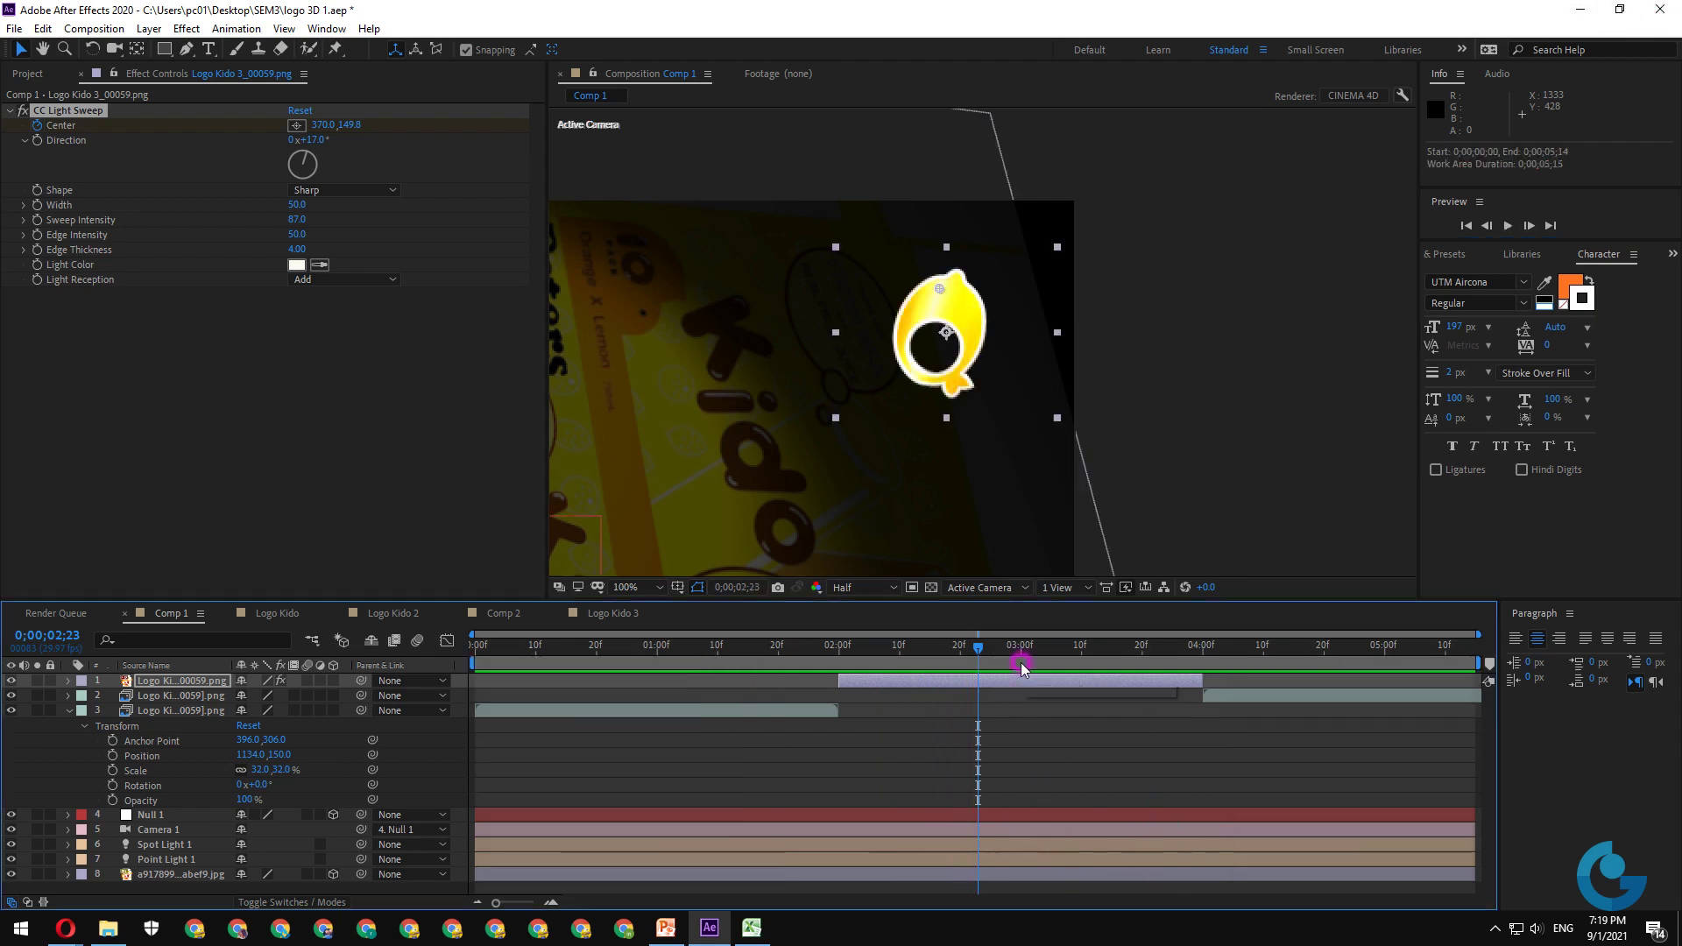
{"action": "left_click", "coordinate": [1506, 227]}
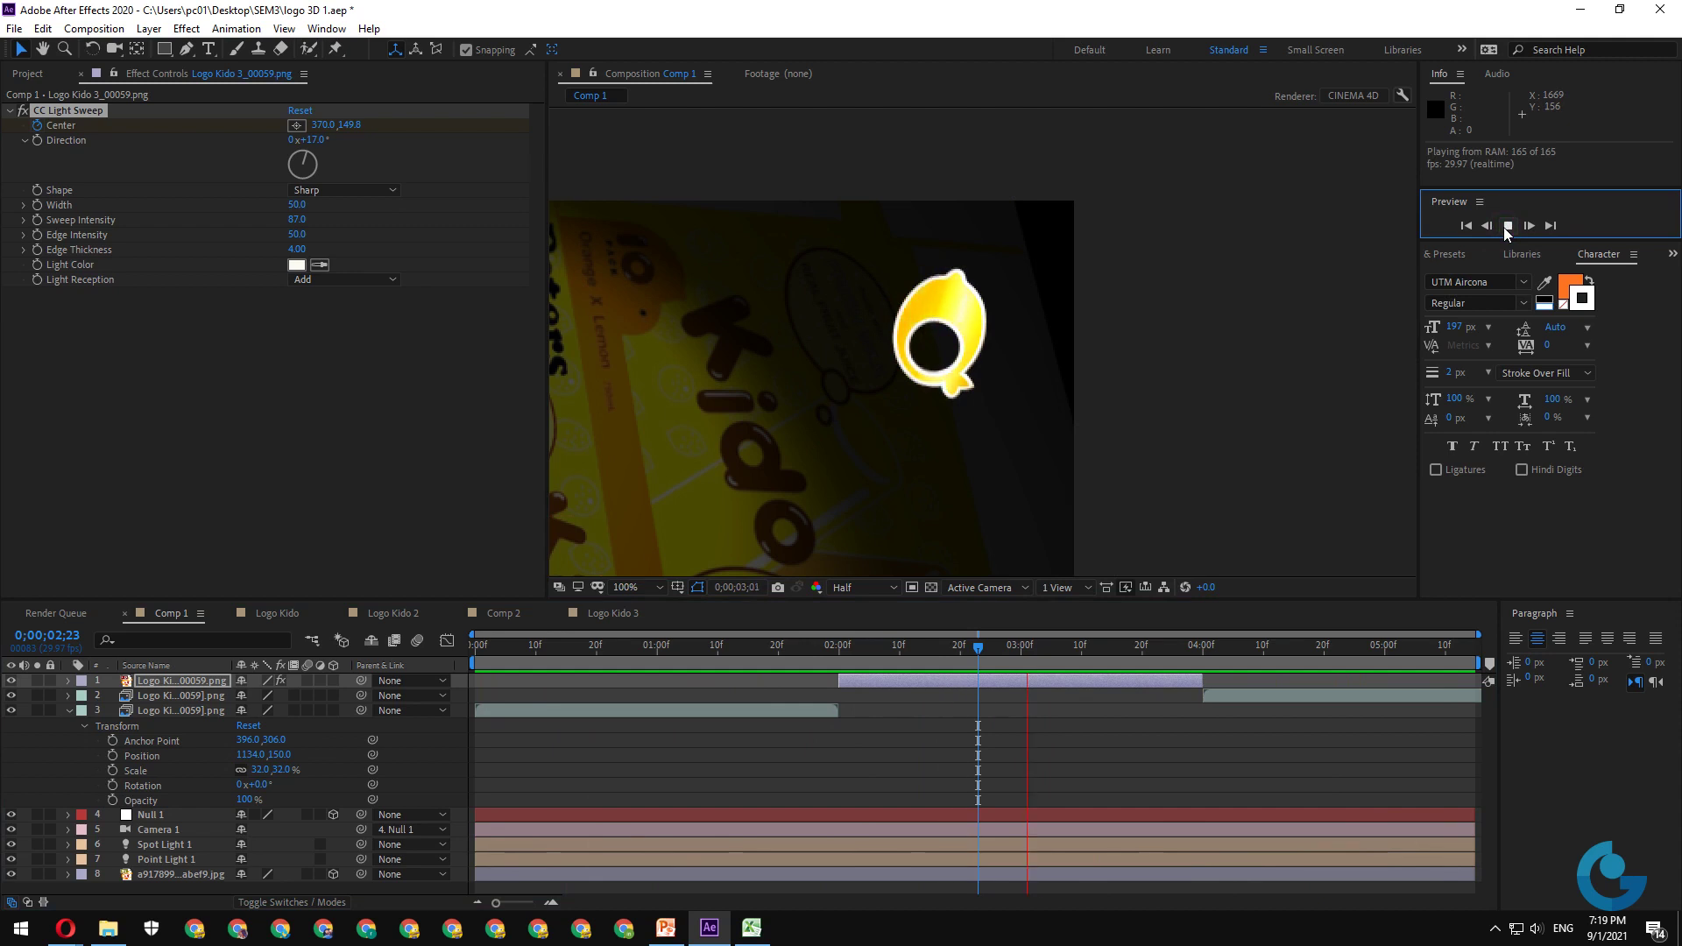
{"action": "scroll", "coordinate": [1074, 339], "scroll_direction": "down", "scroll_amount": 4}
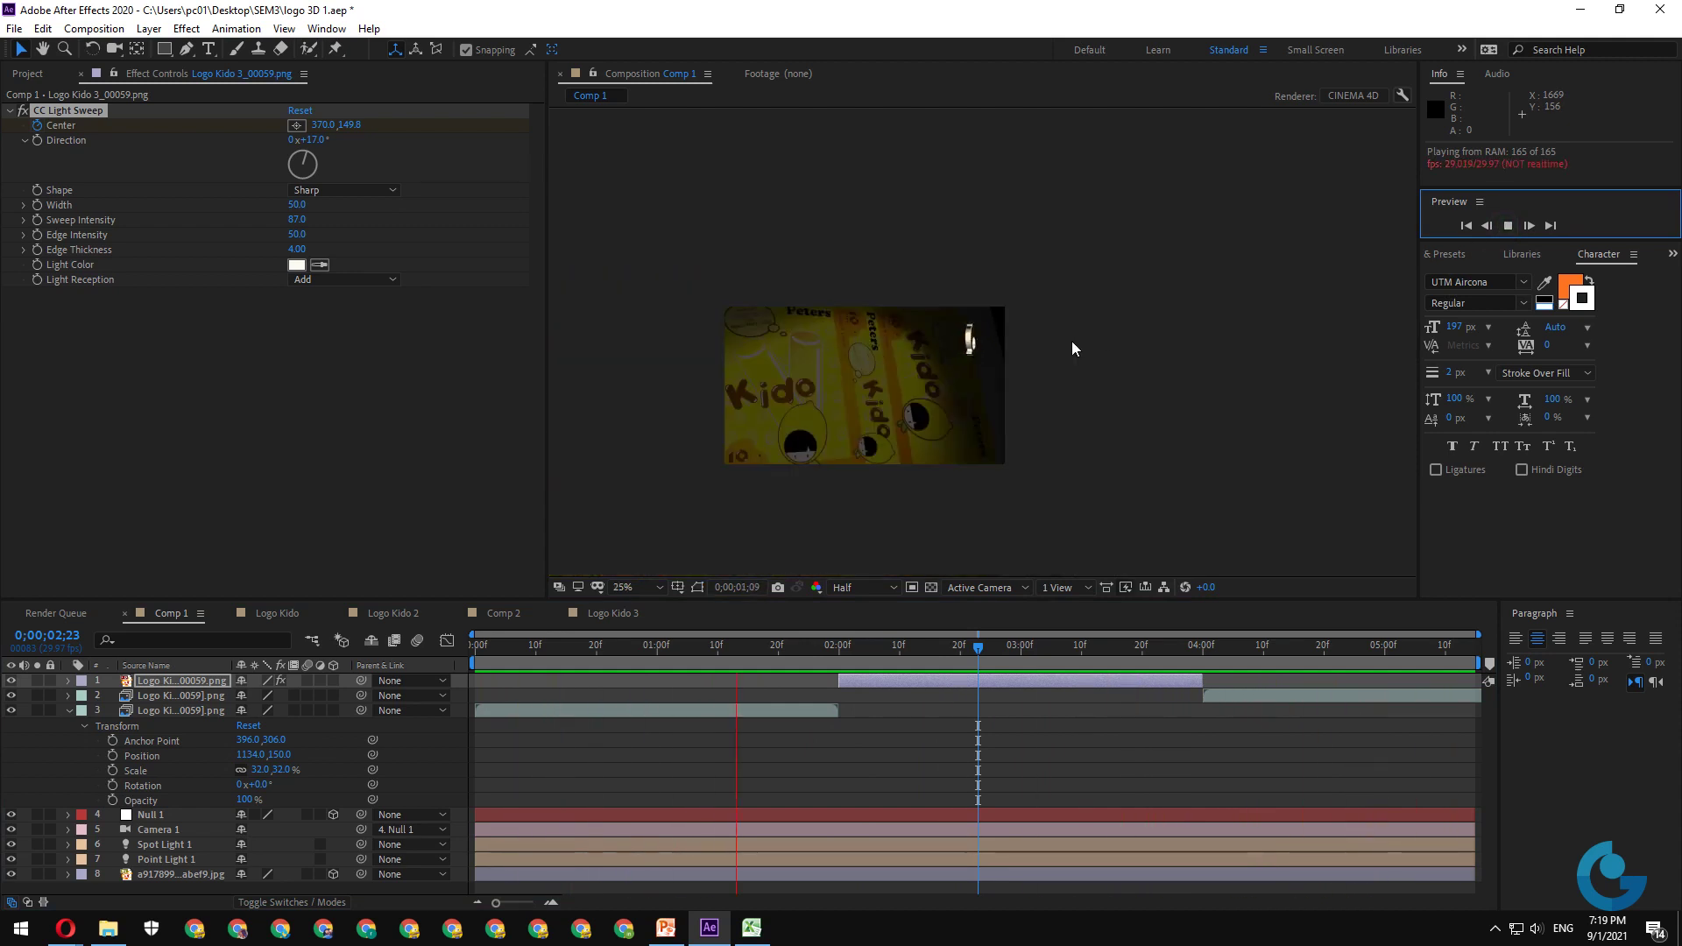
{"action": "scroll", "coordinate": [1072, 342], "scroll_direction": "up", "scroll_amount": 2}
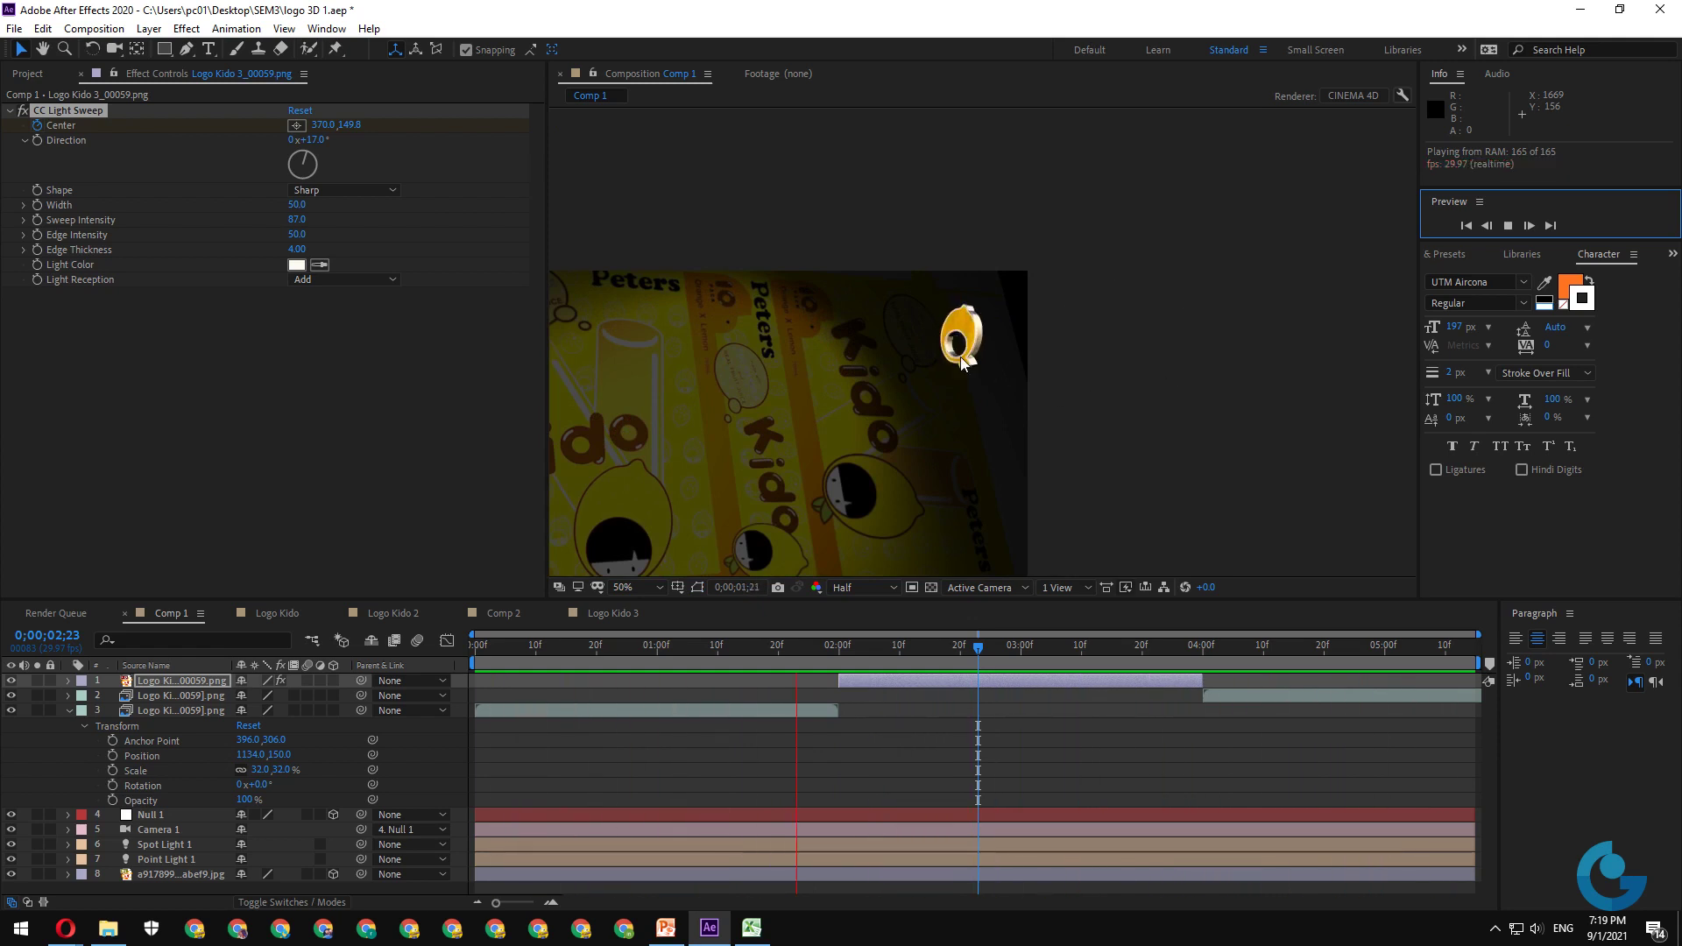
{"action": "left_click", "coordinate": [1149, 428]}
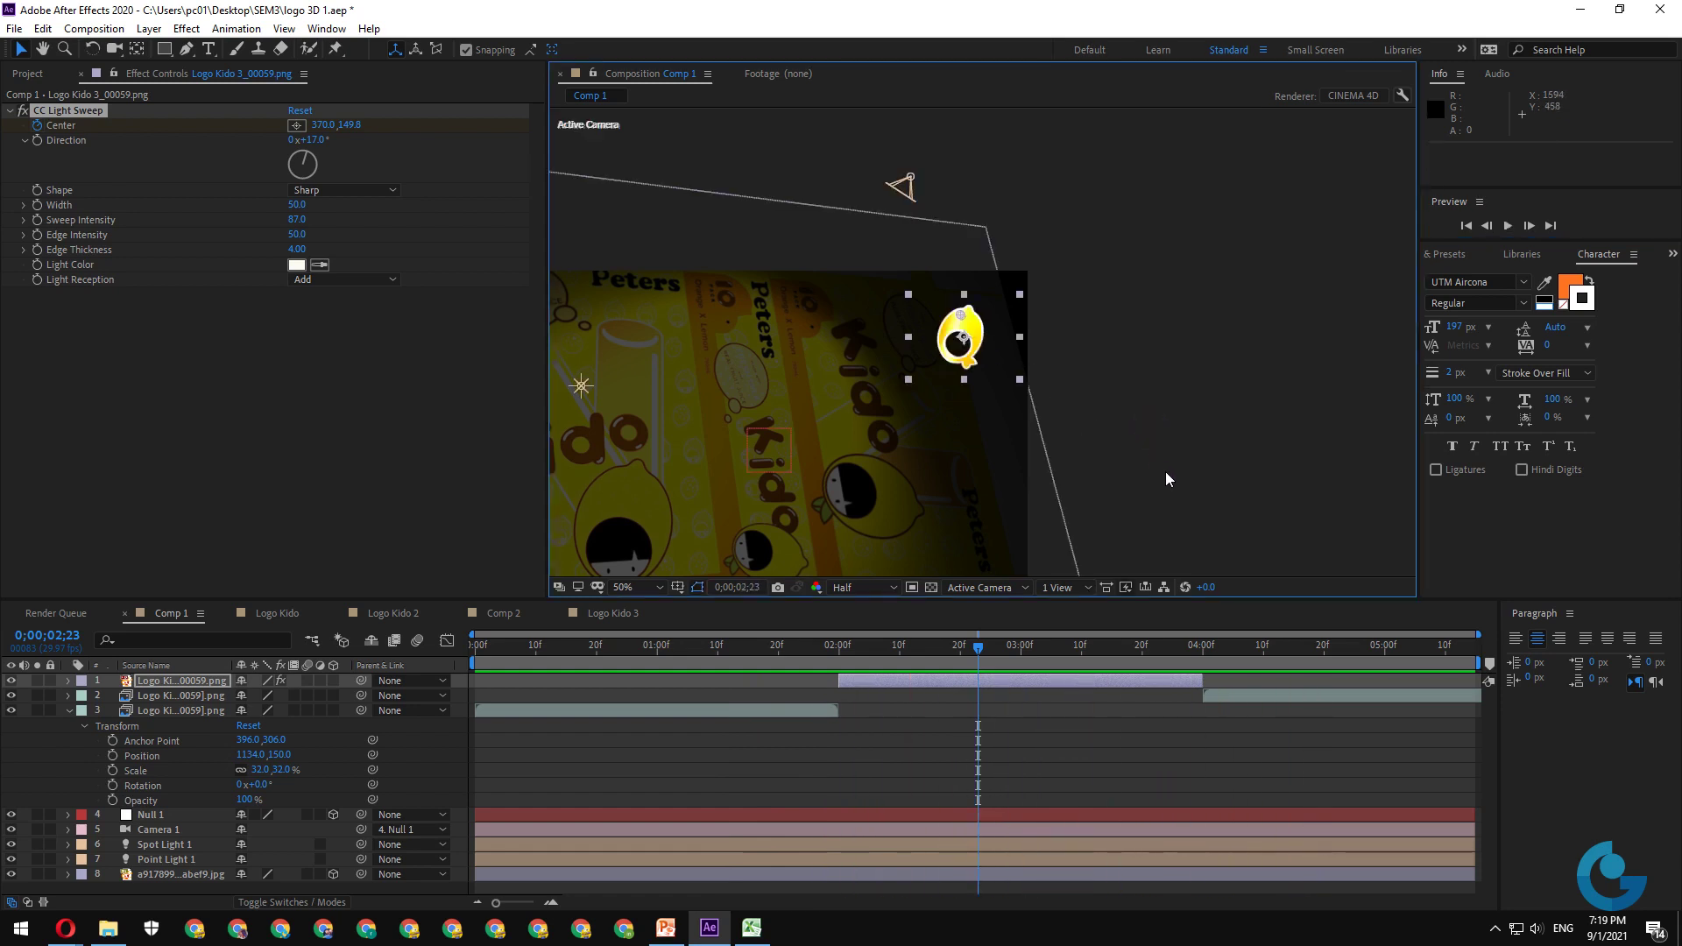